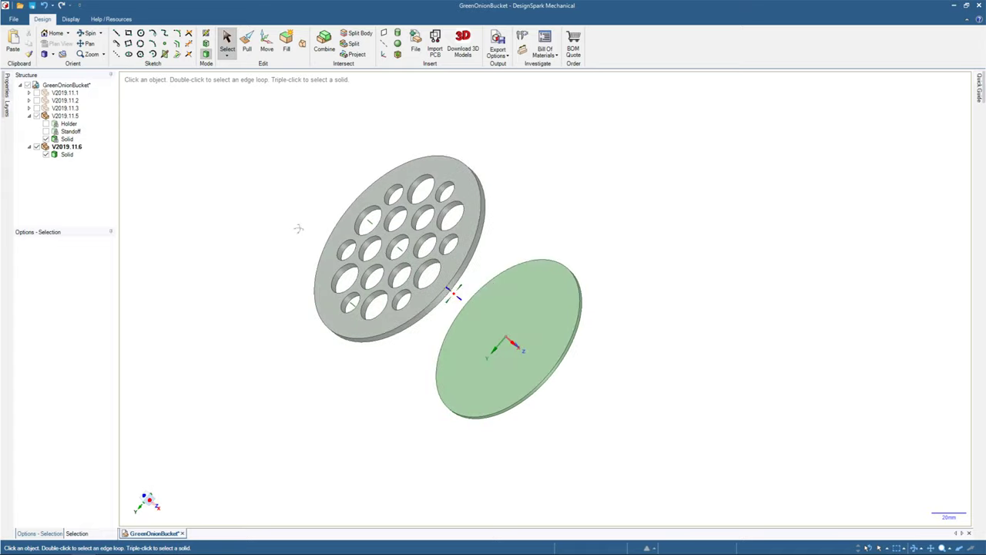
Hide the perforated plate solid of V2019.11.5 and show it again.
left_click(64, 139)
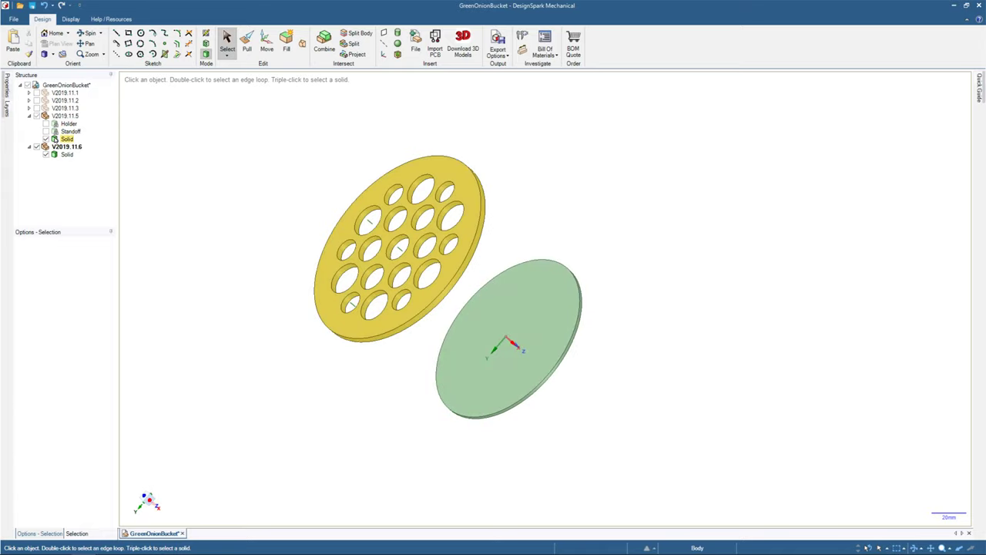
left_click(137, 195)
left_click(46, 141)
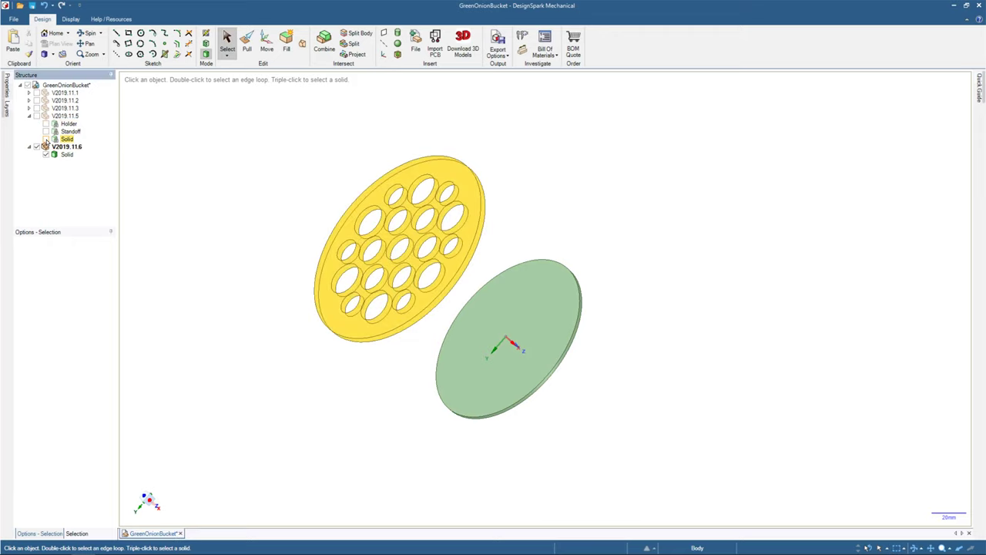
left_click(45, 139)
left_click(46, 138)
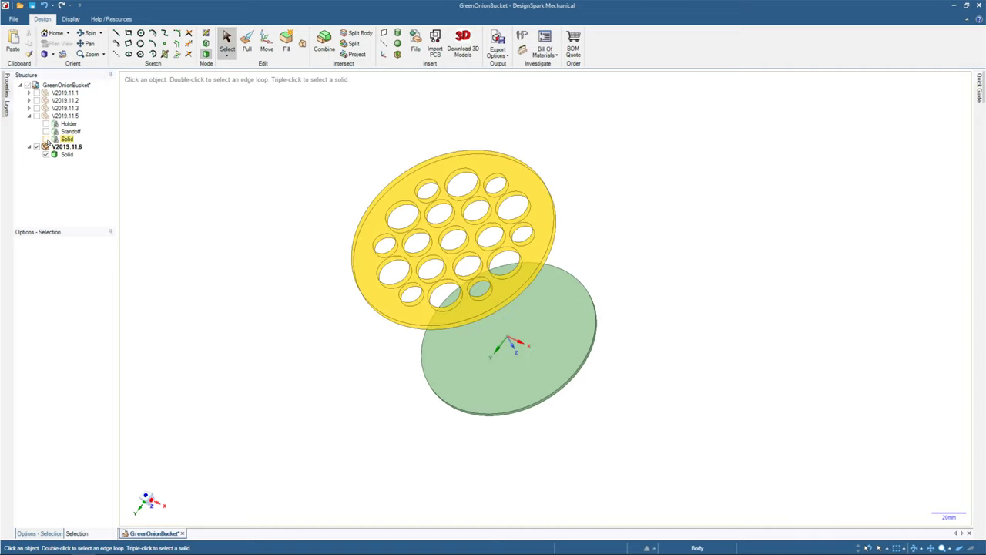
left_click(176, 191)
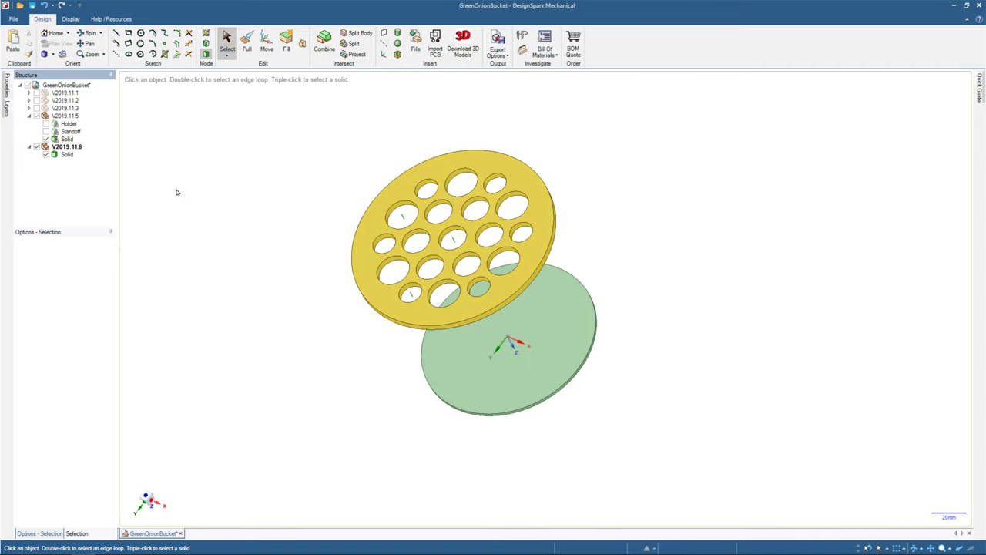
Measure the circular edge of the plain disc in V2019.11.6.
left_click(590, 352)
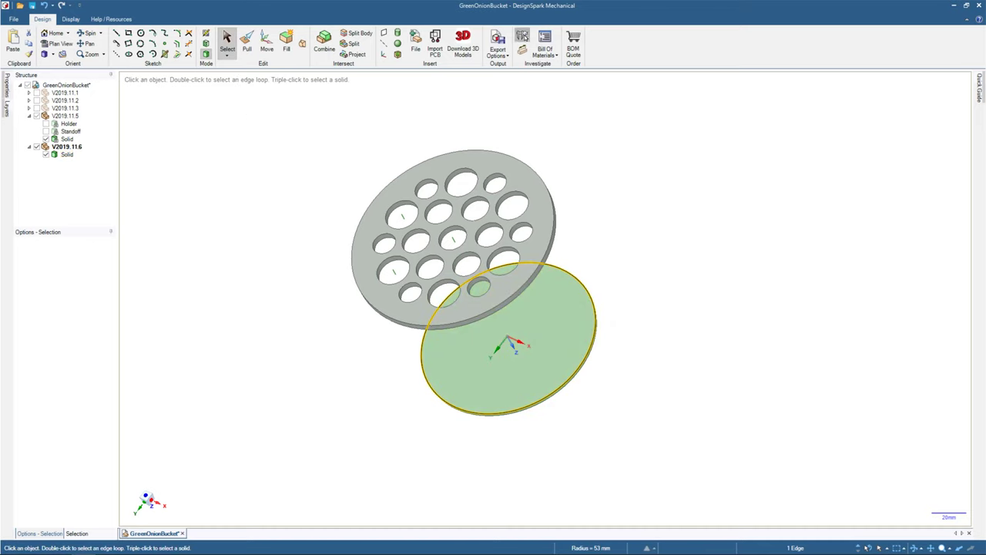
left_click(522, 36)
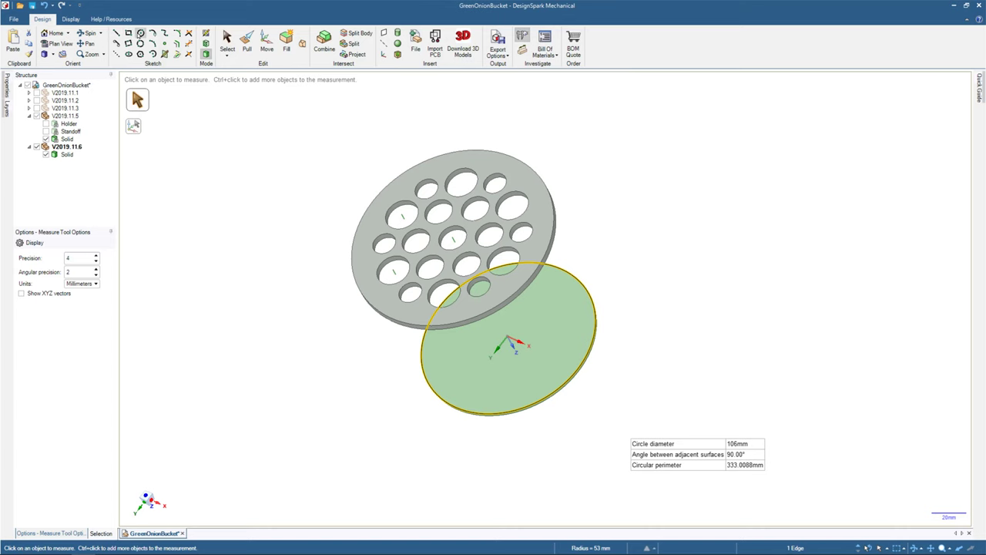
Start a circle sketch and enable the creation of layout curves.
left_click(141, 33)
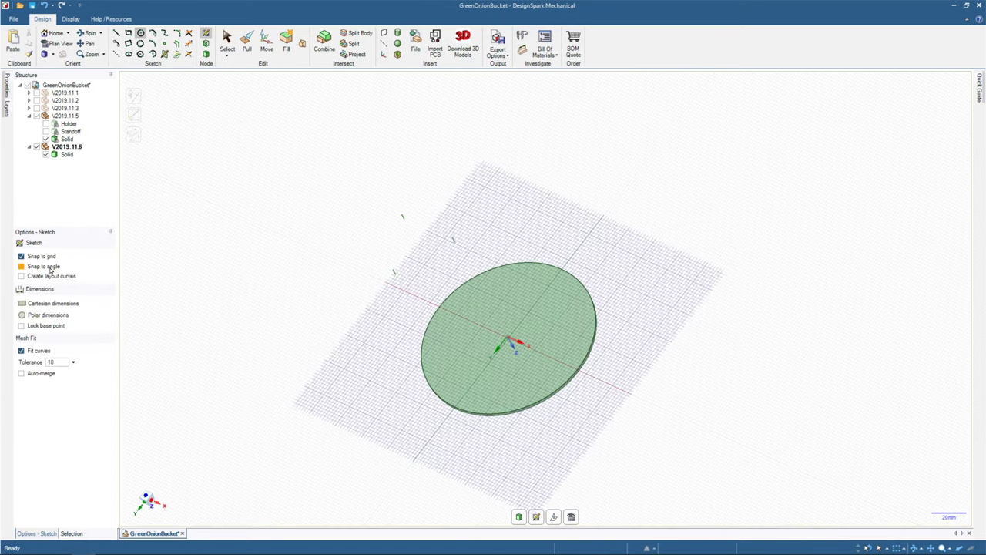
left_click(51, 267)
left_click(48, 276)
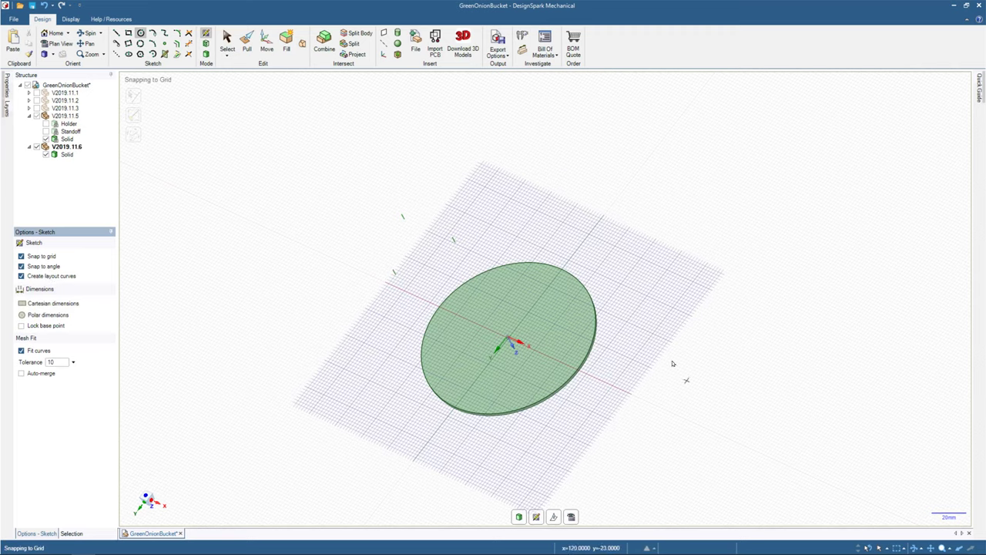
left_click(67, 154)
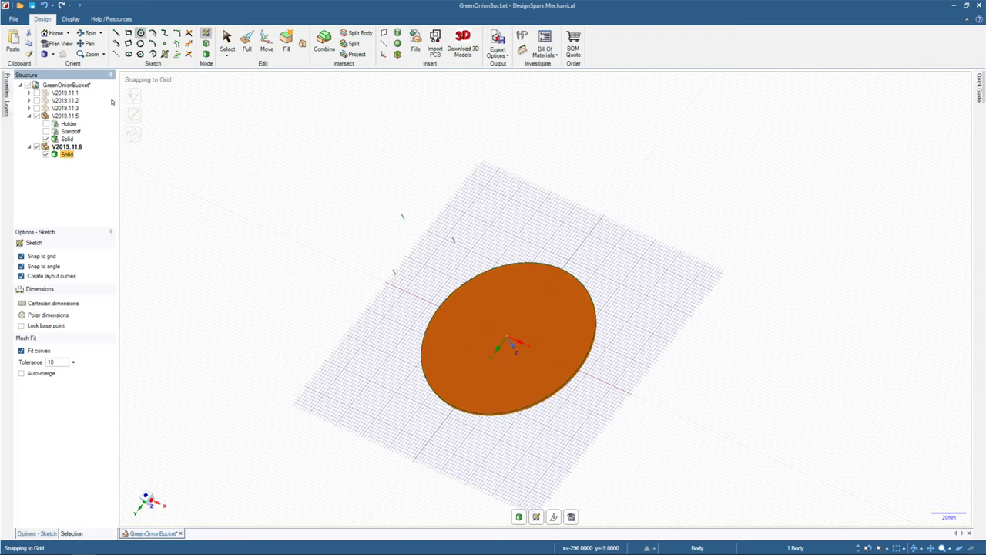
left_click(227, 40)
left_click(246, 40)
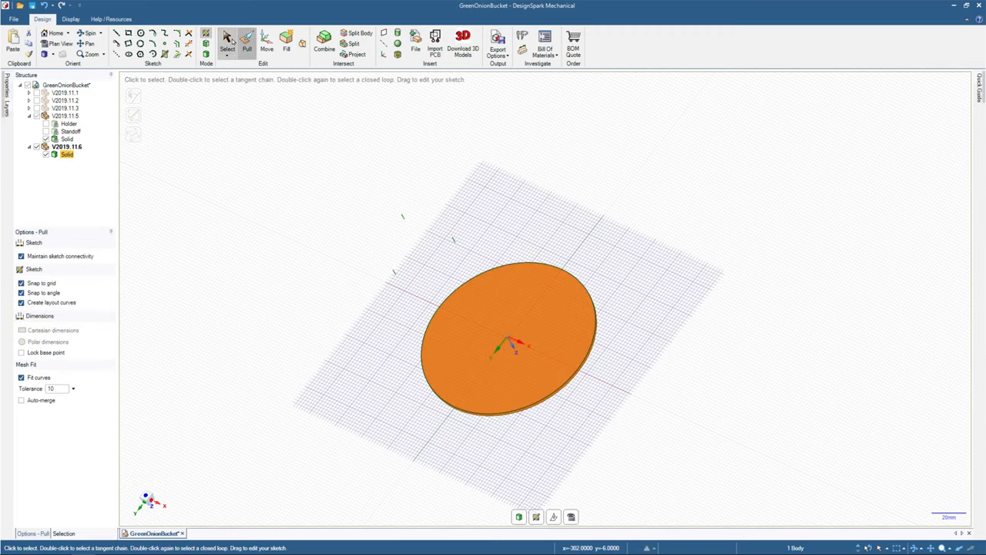
left_click(227, 40)
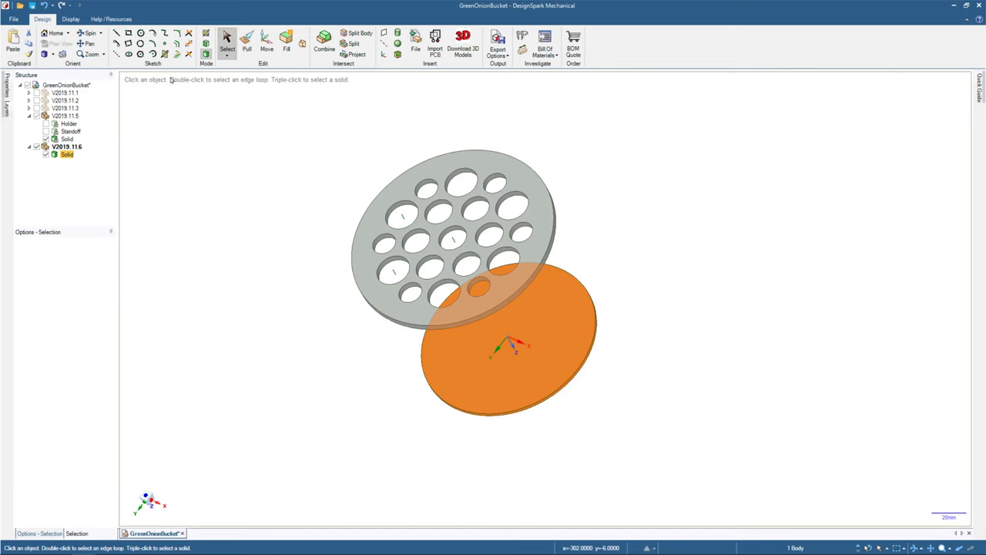
Sketch a 100 mm diameter layout circle on the plain disc's face, centred on the disc, in plan view.
left_click(141, 34)
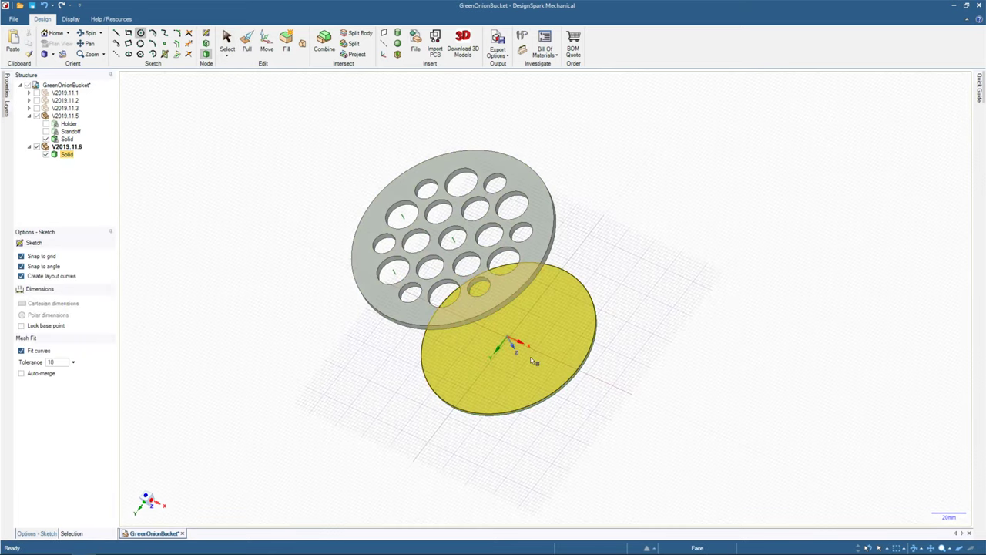
left_click(530, 357)
left_click(59, 43)
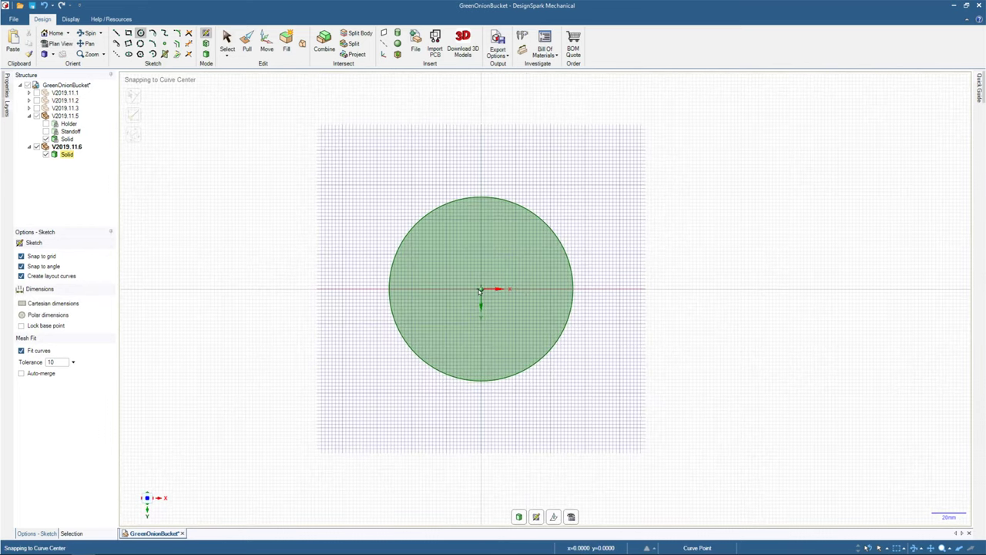
left_click(480, 291)
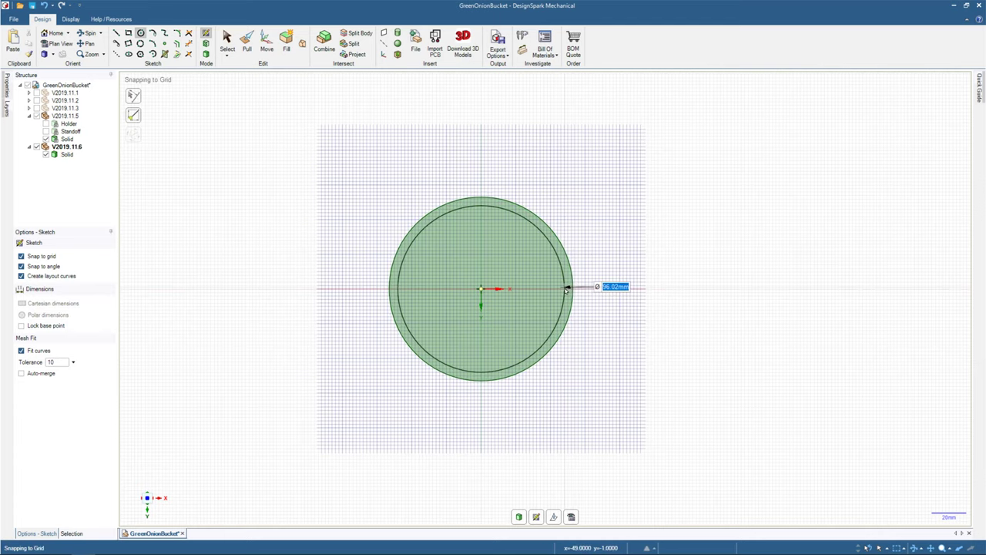
scroll(567, 288, "up", 3)
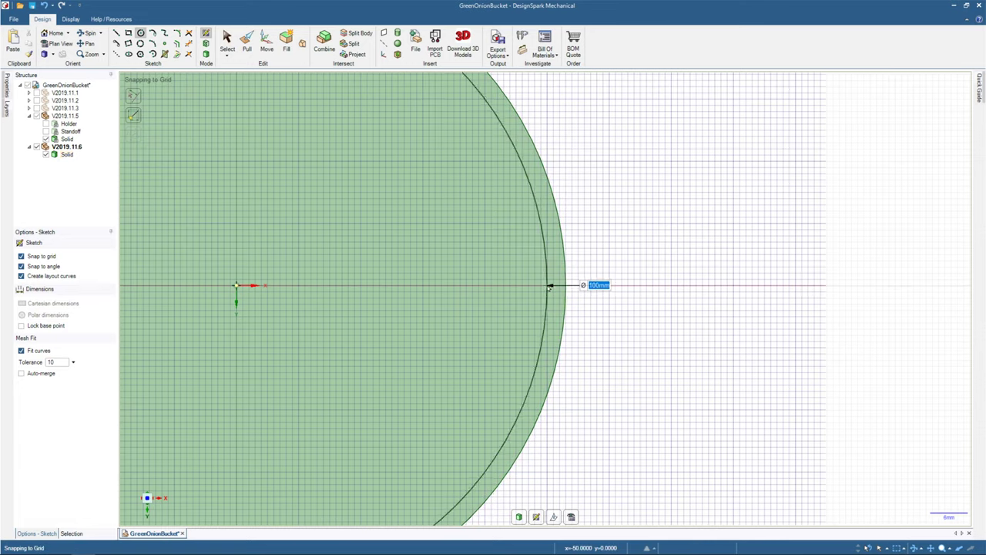
left_click(550, 287)
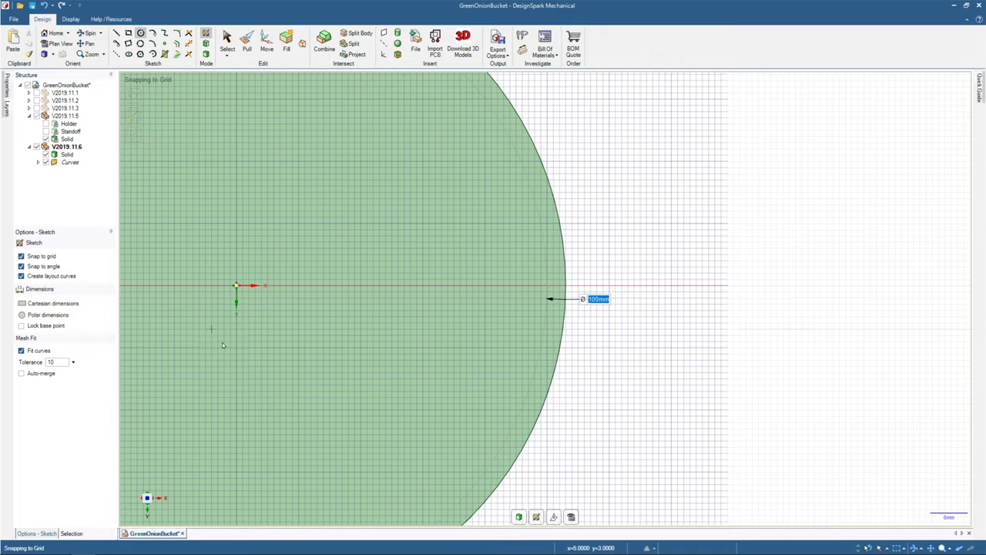
Leave the circle sketch and return to 3D editing with the Pull tool.
key("h")
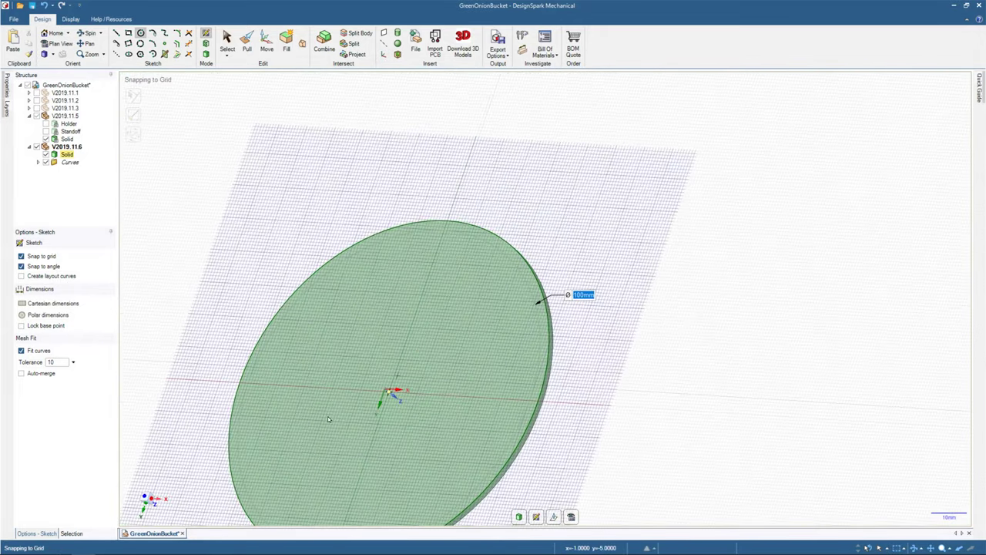
middle_click_drag(328, 419, 461, 296)
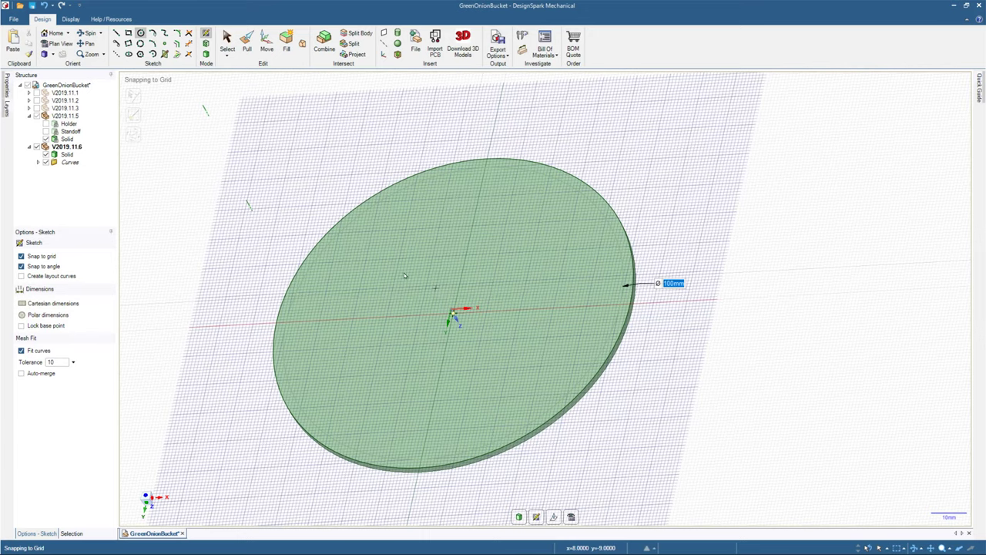
middle_click_drag(249, 205, 400, 270)
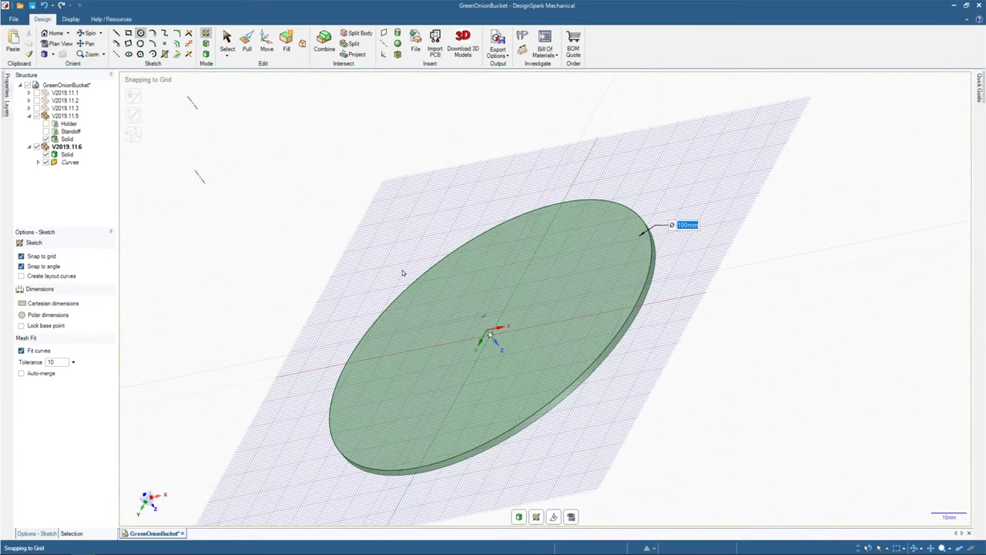
scroll(428, 351, "down", 3)
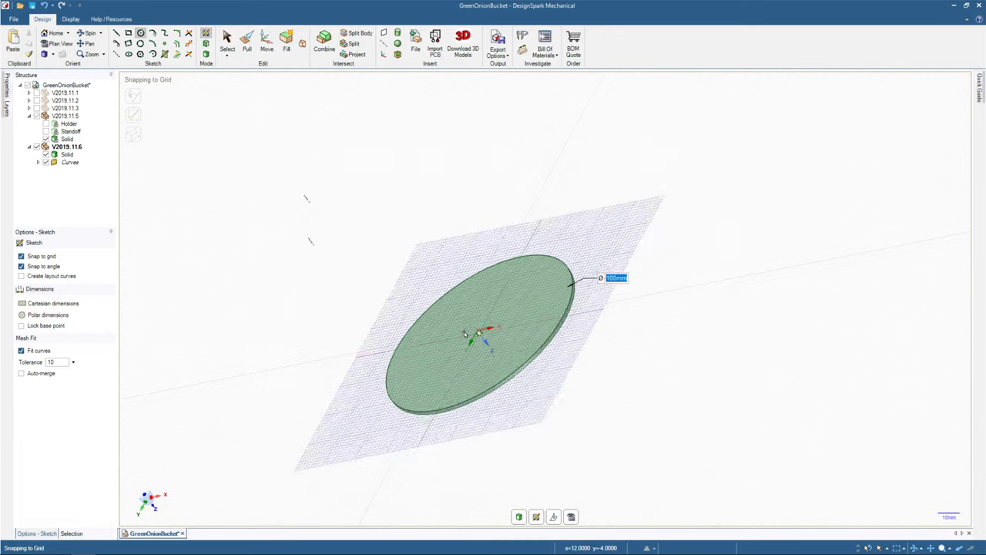
scroll(470, 339, "up", 5)
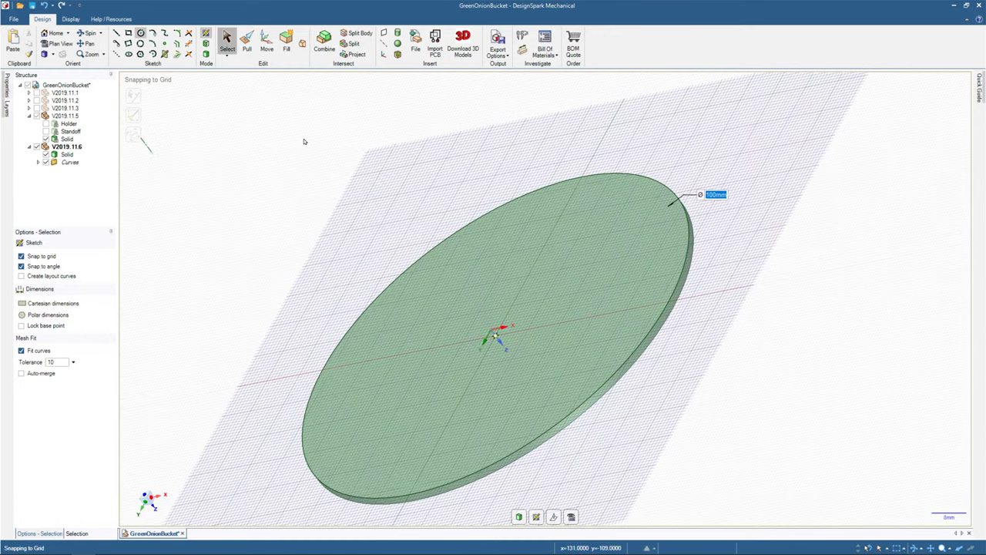
left_click(227, 42)
left_click(397, 229)
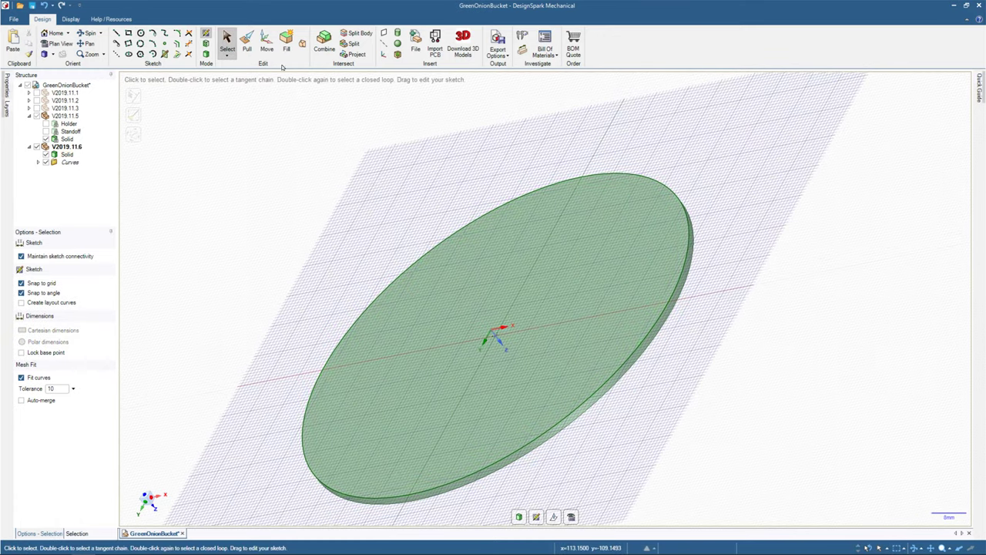
left_click(247, 43)
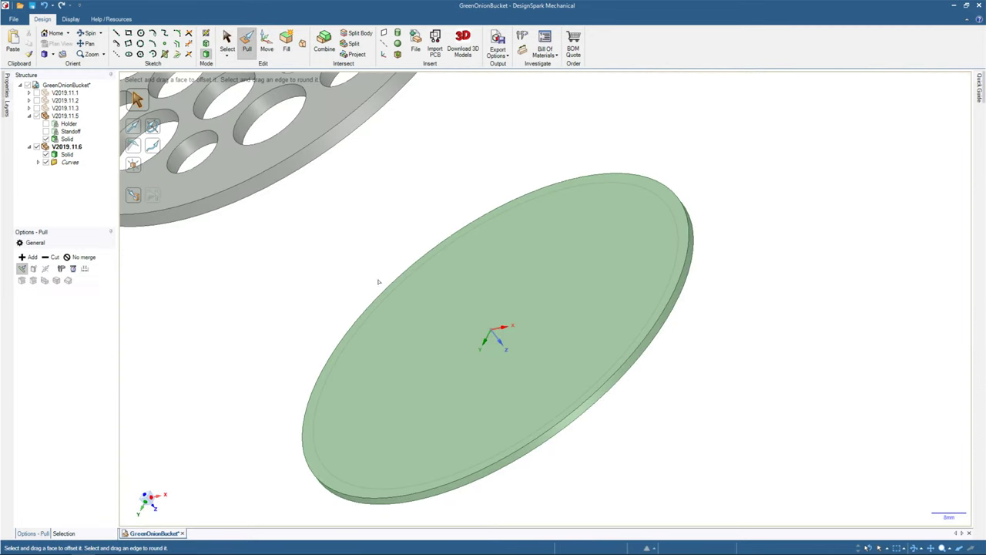
Examine the plain disc and its layout circle against the perforated plate's hole pattern from several angles.
left_click(378, 282)
mouse_move(378, 185)
middle_mouse_down()
mouse_move(380, 270)
mouse_move(380, 183)
middle_mouse_up()
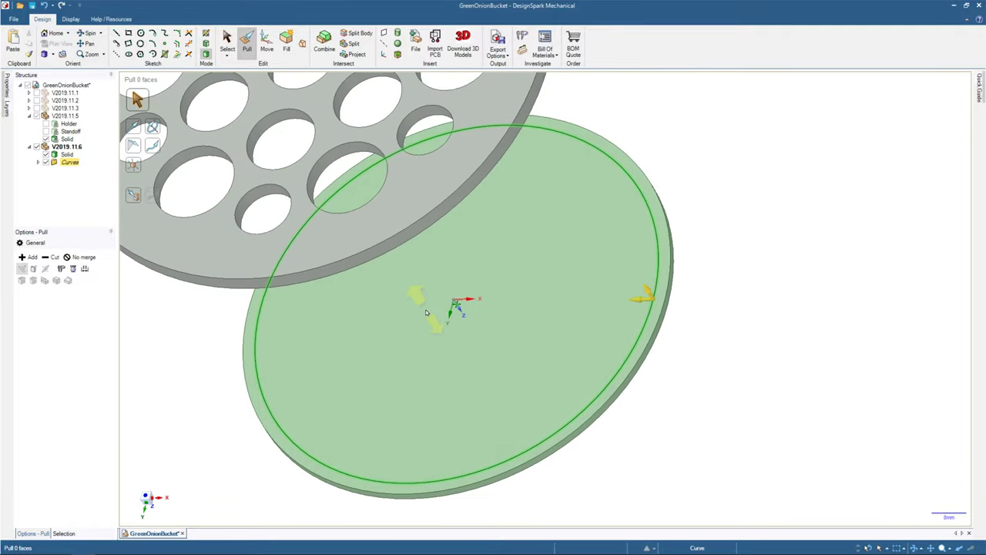
left_click(427, 312)
scroll(426, 312, "up", 3)
scroll(428, 311, "down", 5)
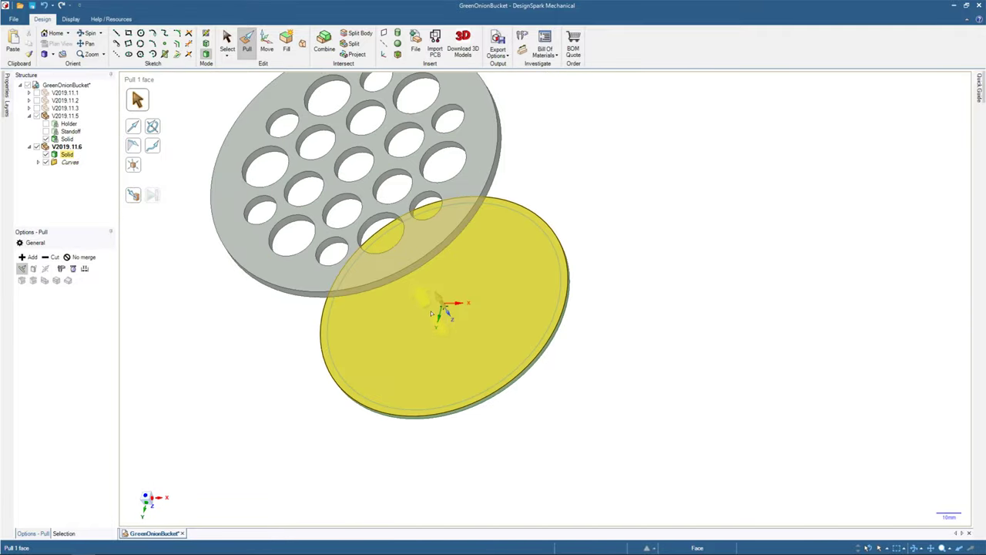
middle_click_drag(436, 324, 454, 418)
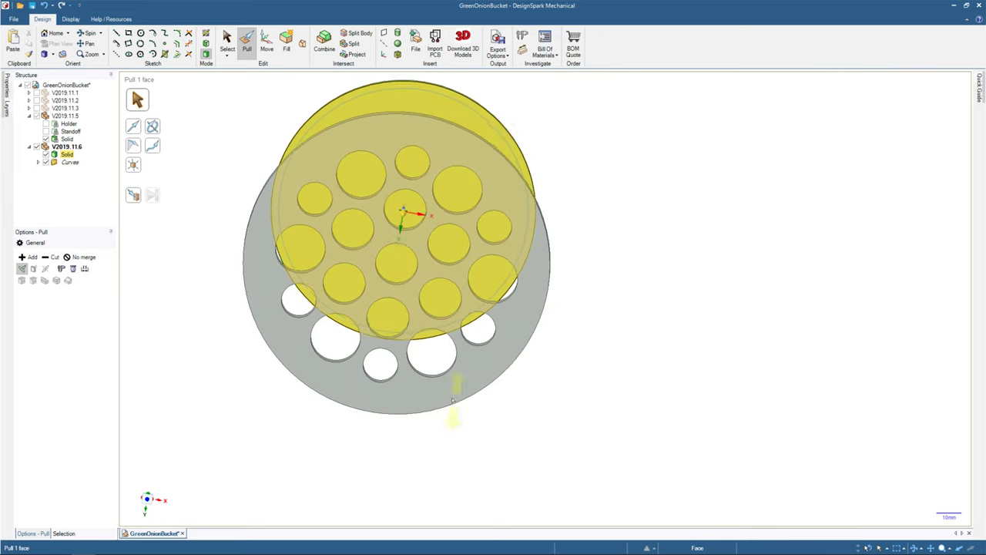
left_click(454, 418)
left_click(46, 33)
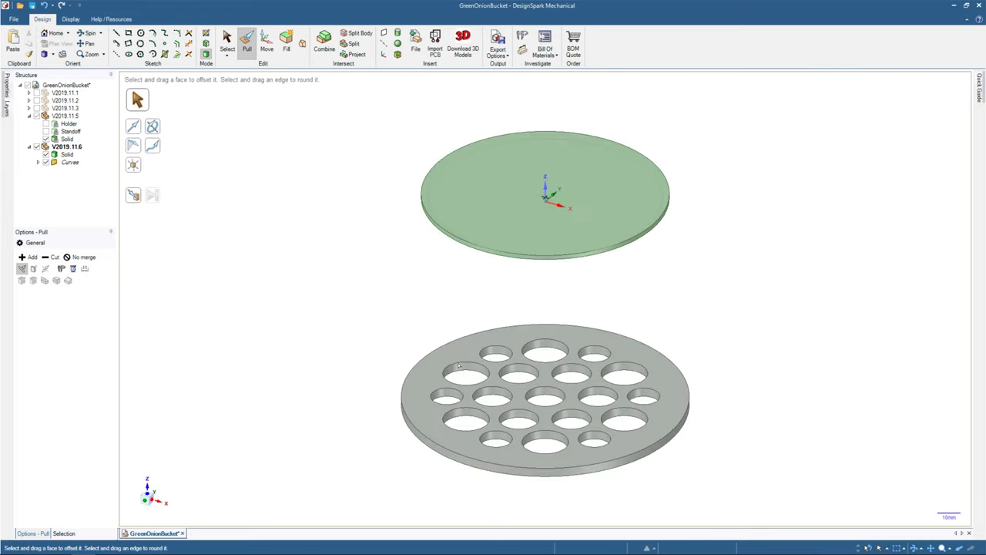
middle_click_drag(539, 331, 468, 176)
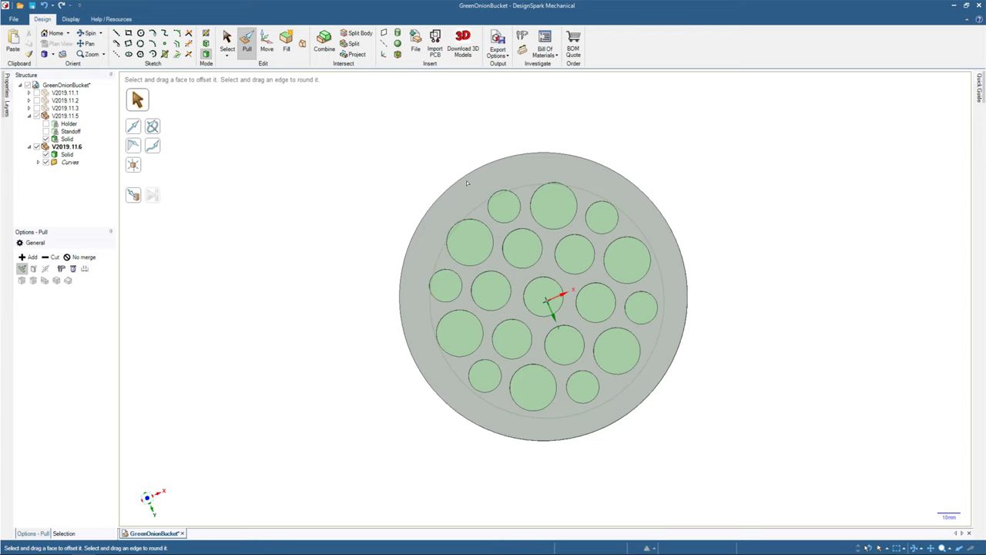
middle_click_drag(451, 182, 406, 145)
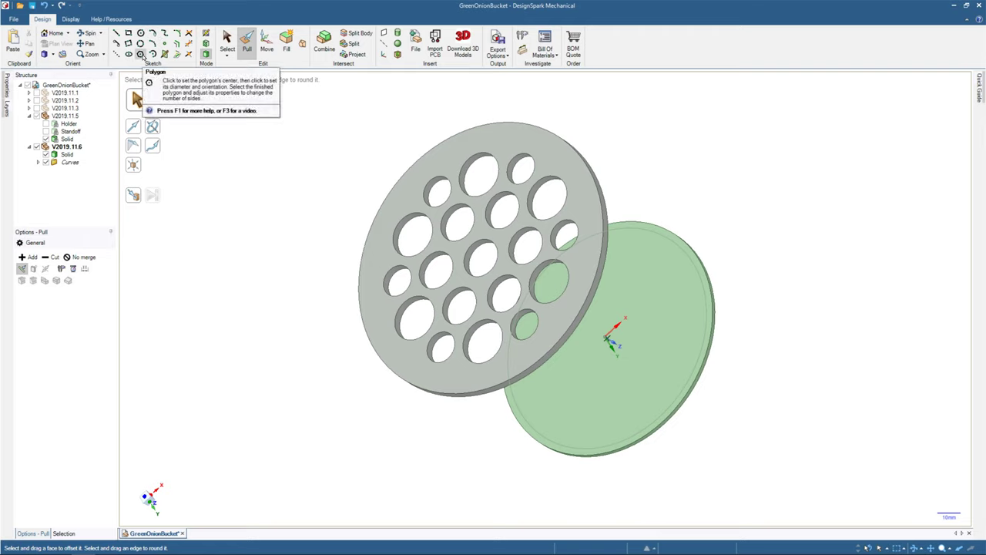
Hide the perforated plate solid of V2019.11.5 and show the plain disc in the Home view.
left_click(140, 54)
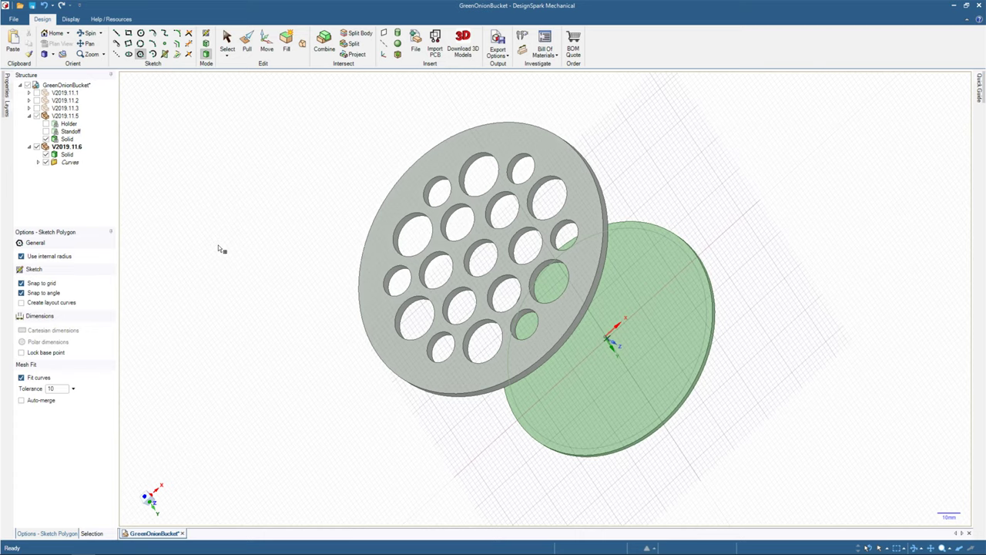
left_click(67, 139)
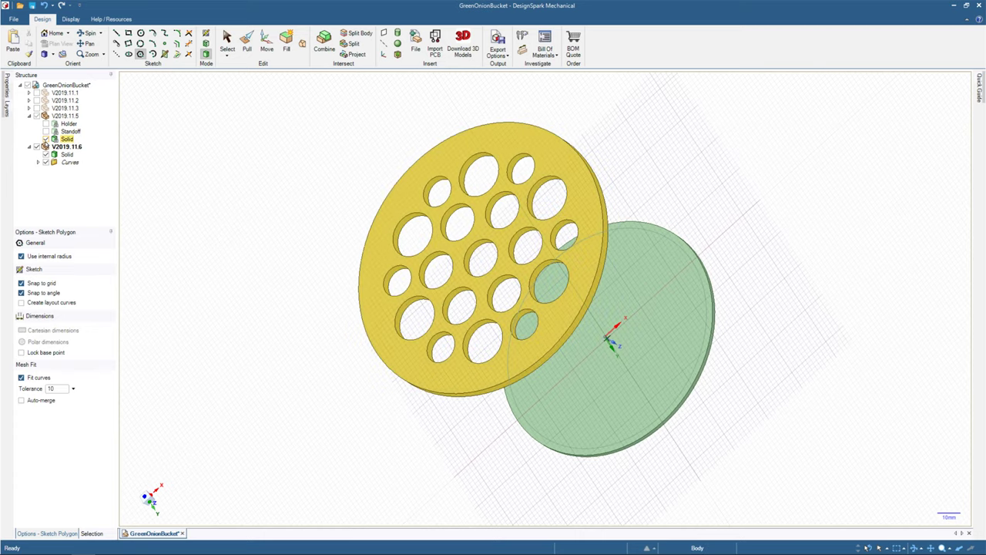
left_click(46, 139)
key("v")
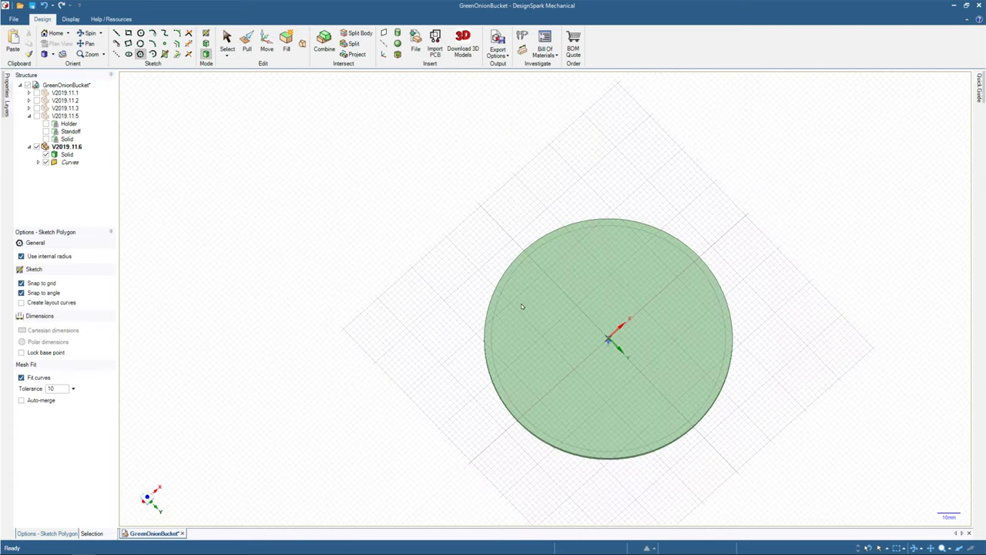
left_click(54, 34)
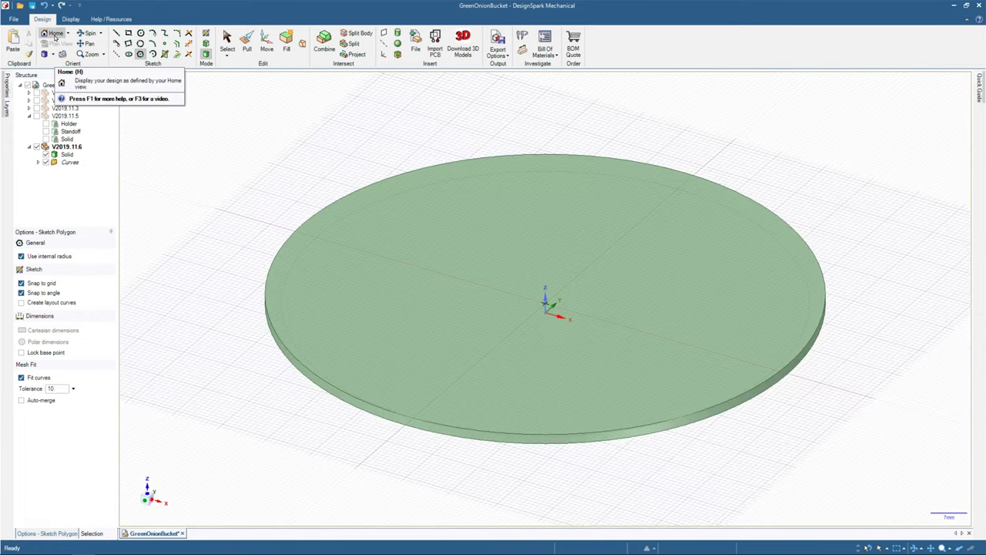
left_click(392, 223)
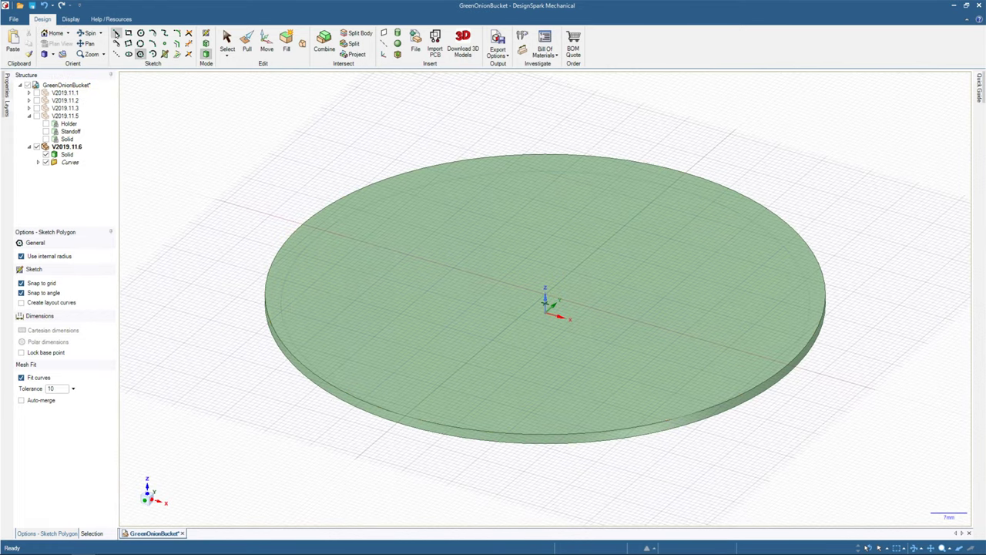
left_click(226, 40)
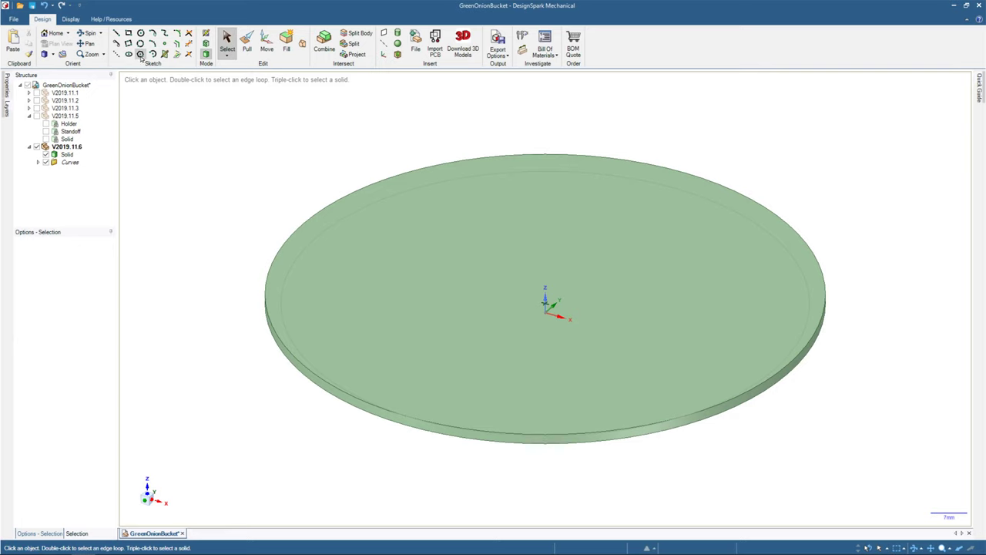
Start a Polygon sketch on the plain disc's top face in plan view.
left_click(465, 277)
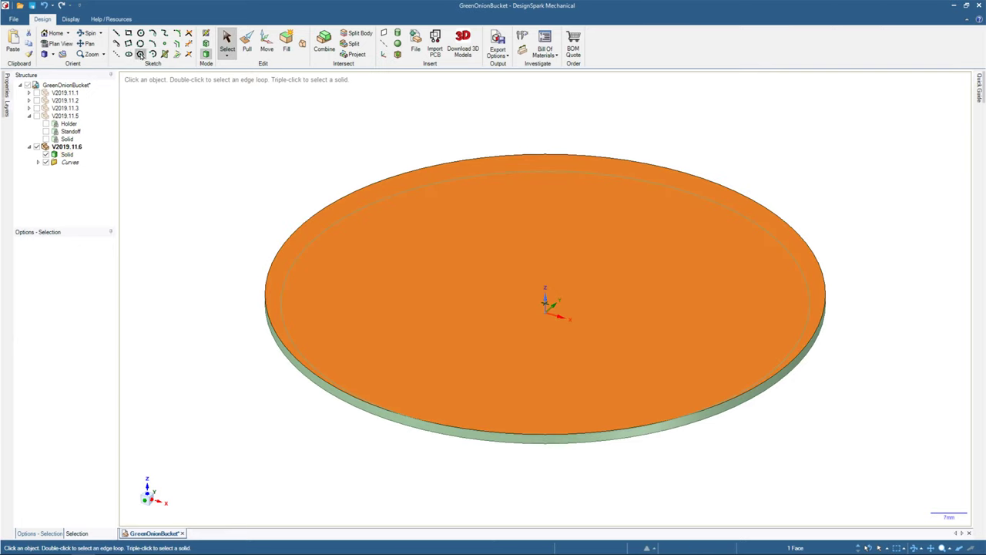
left_click(141, 54)
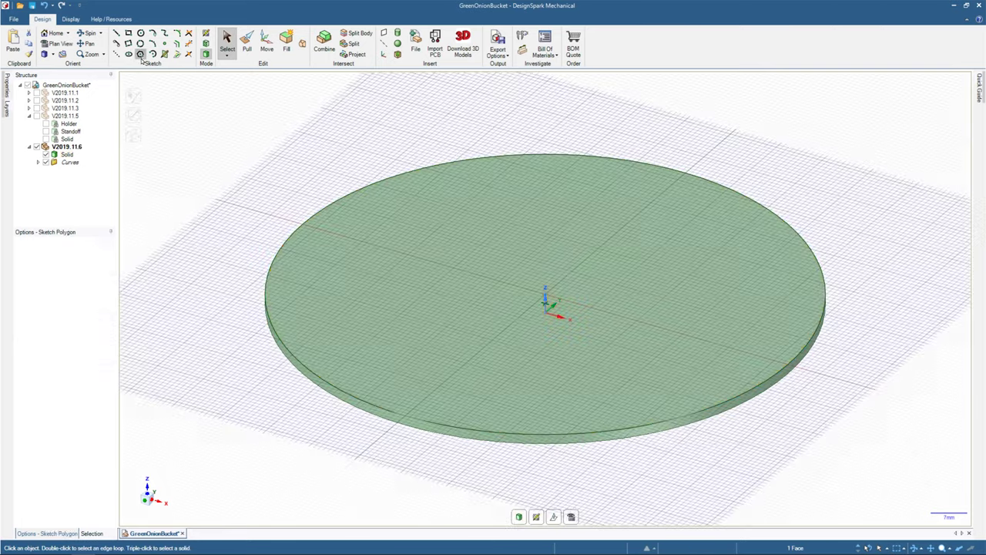
left_click(60, 43)
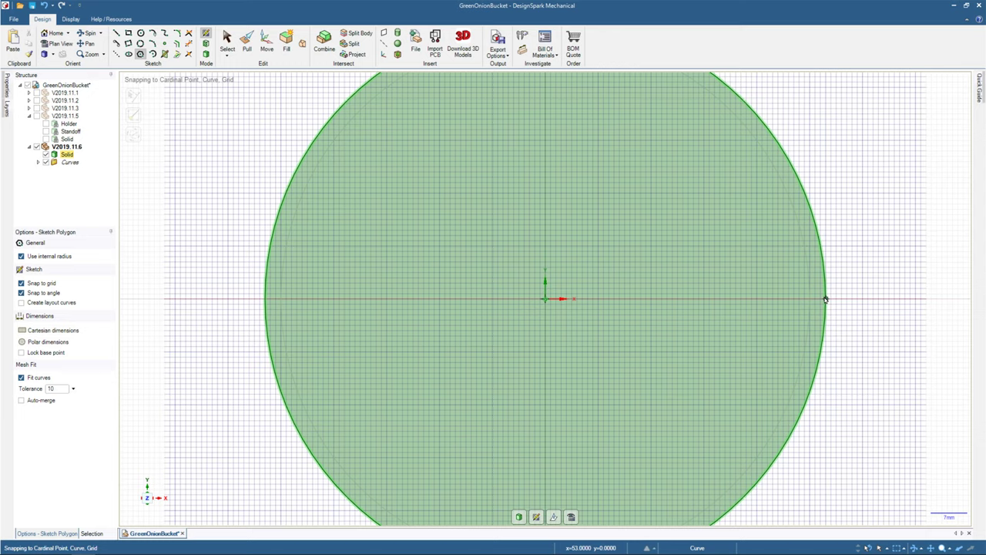
left_click(264, 300)
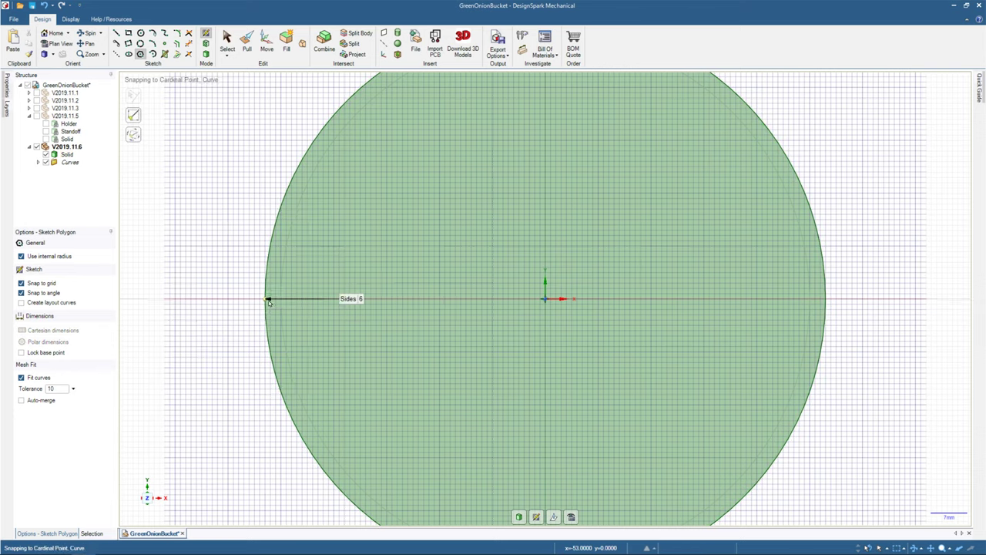
key("Escape")
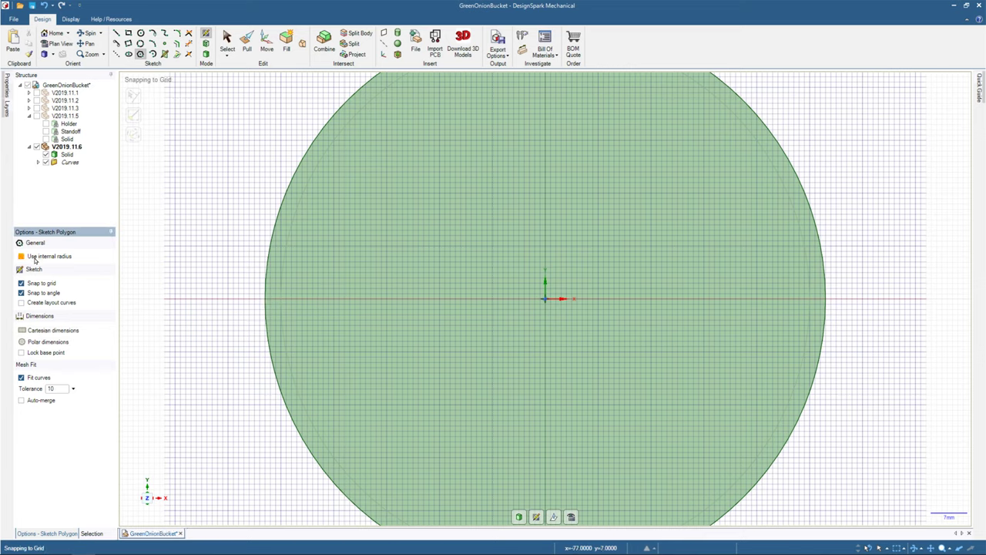
left_click(264, 299)
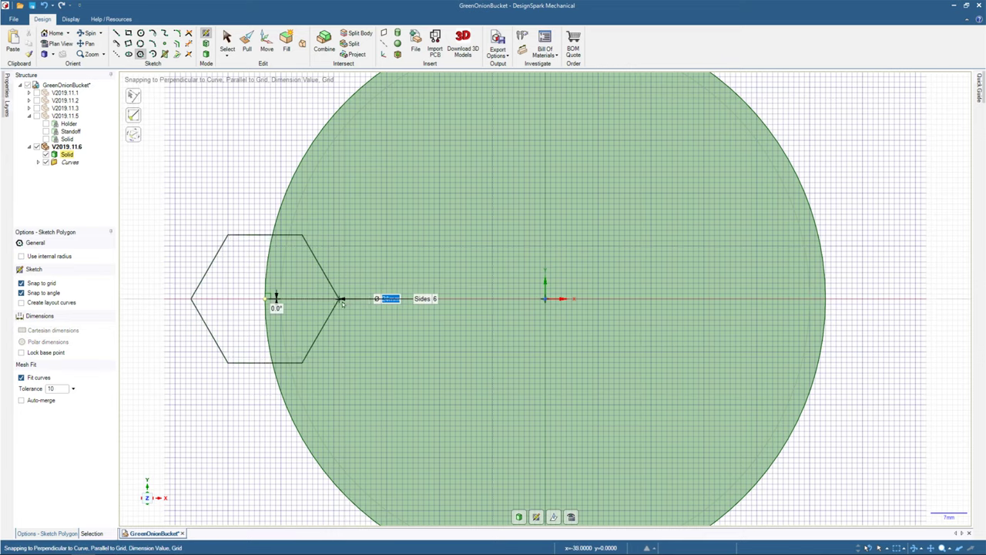
key("Escape")
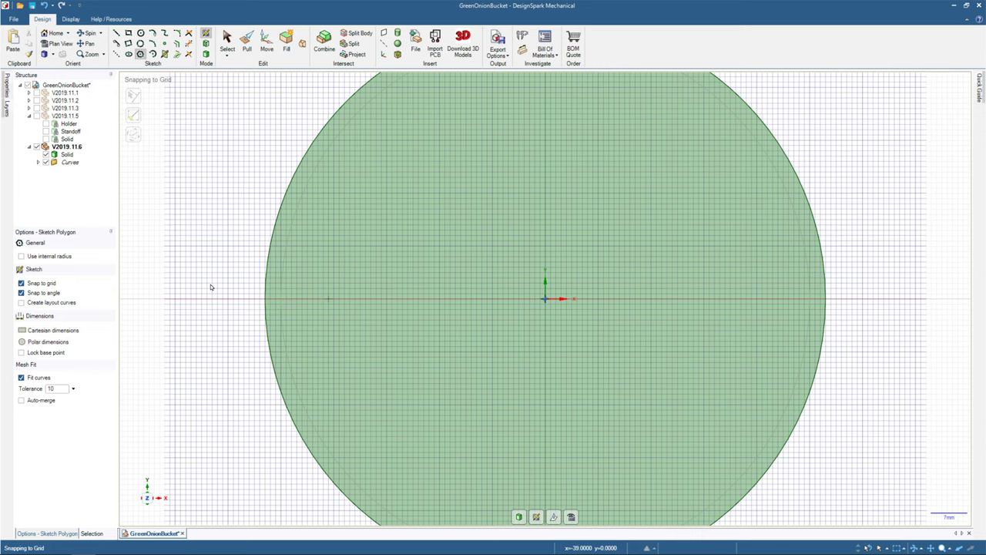
left_click(46, 255)
left_click(317, 300)
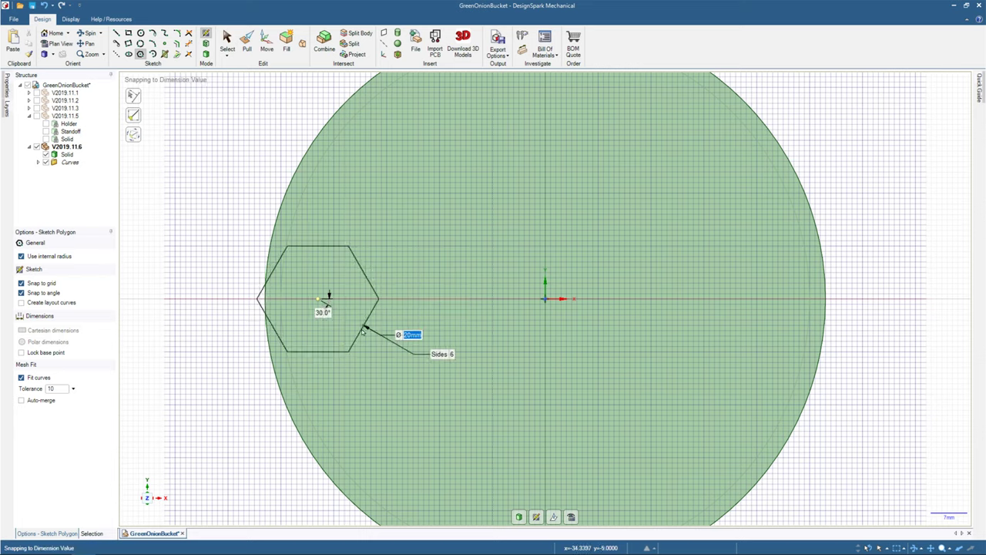
key("Escape")
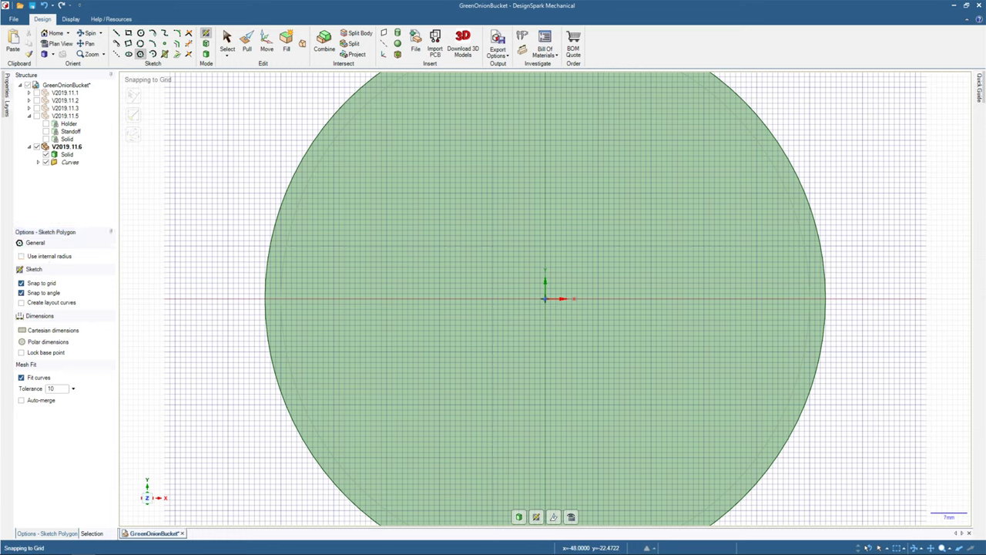
Sketch four touching 20 mm hexagons, measured across corners, in a row along the X axis, starting at the disc's negative-X edge.
left_click(316, 300)
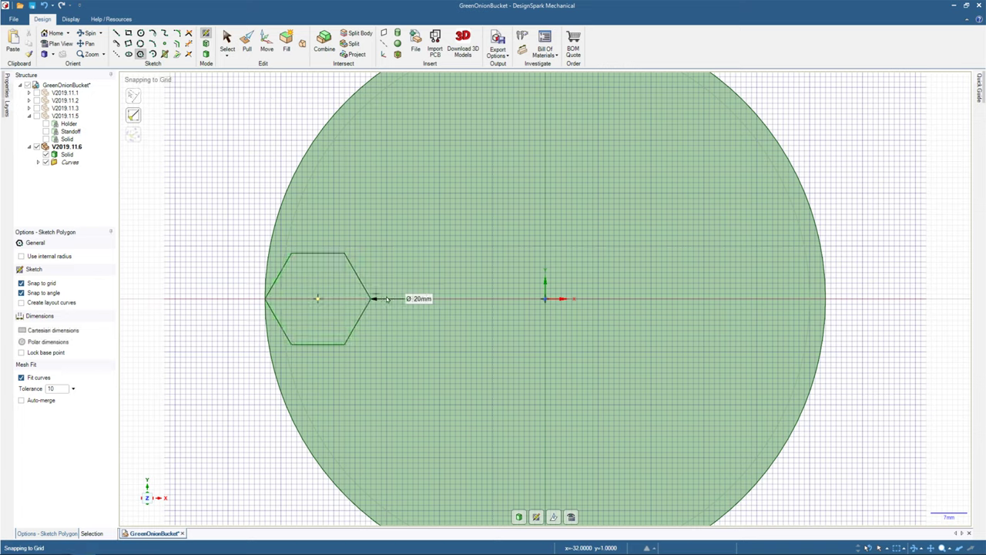
key("Return")
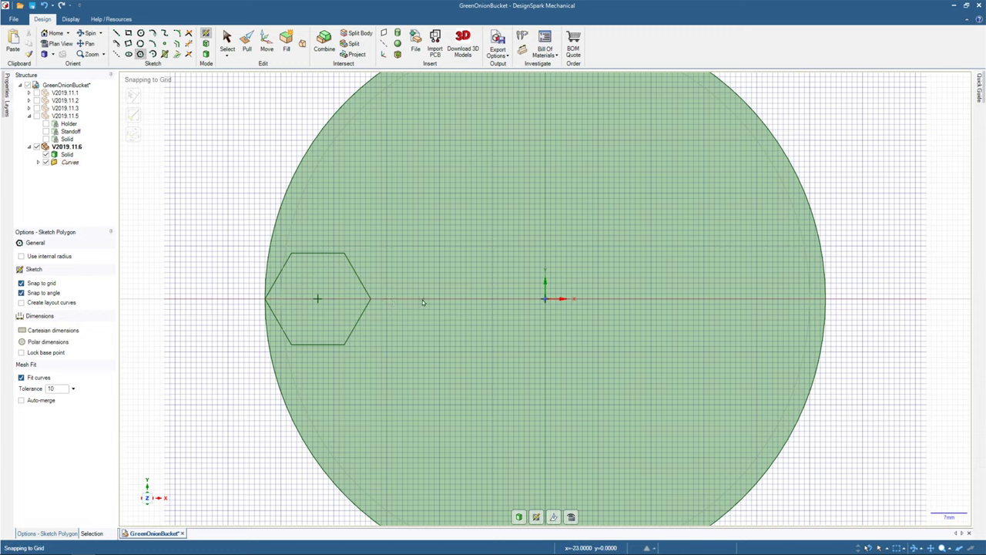
left_click(423, 300)
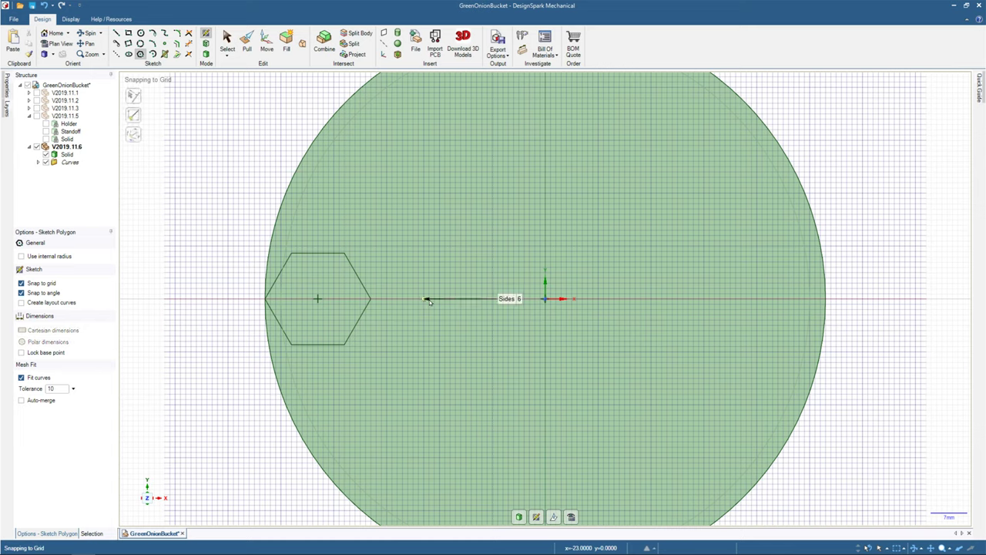
left_click(478, 301)
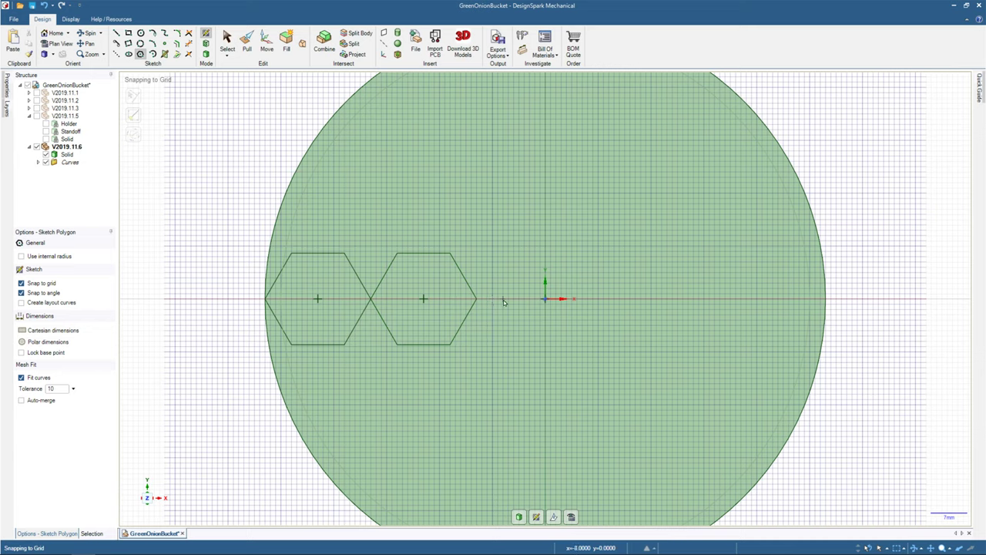
left_click(544, 299)
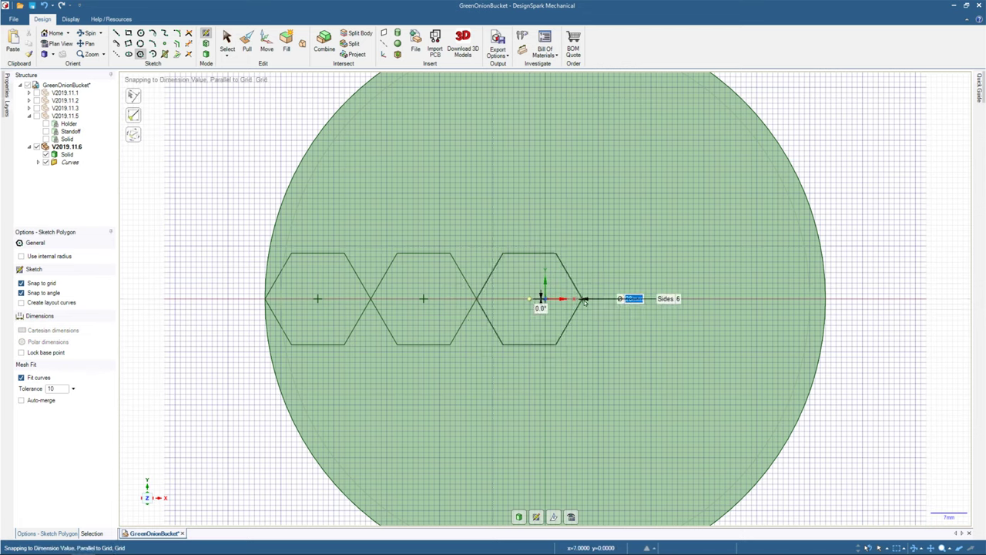
left_click(584, 300)
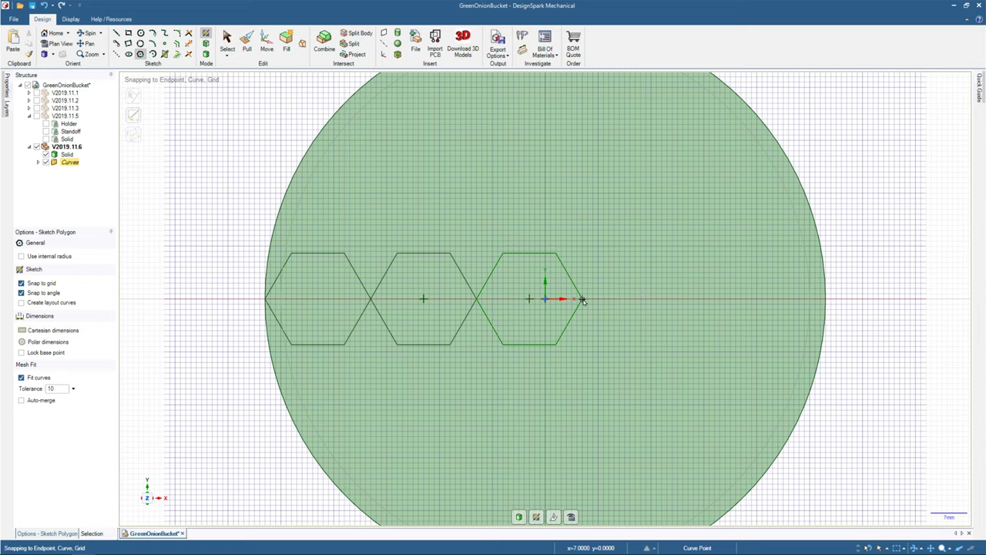
left_click(637, 300)
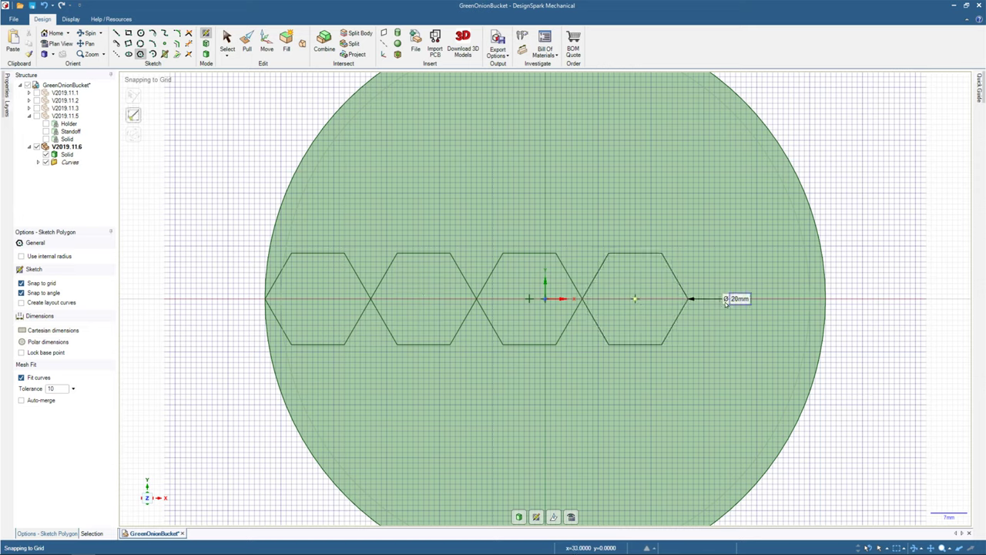
Select all four hexagons and activate Move on them.
key("s")
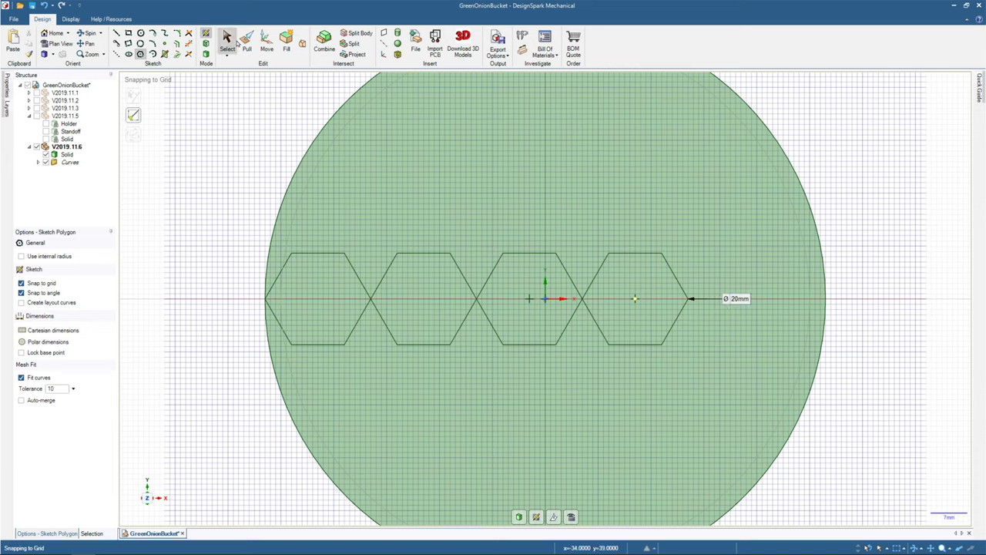
left_click_drag(709, 385, 235, 238)
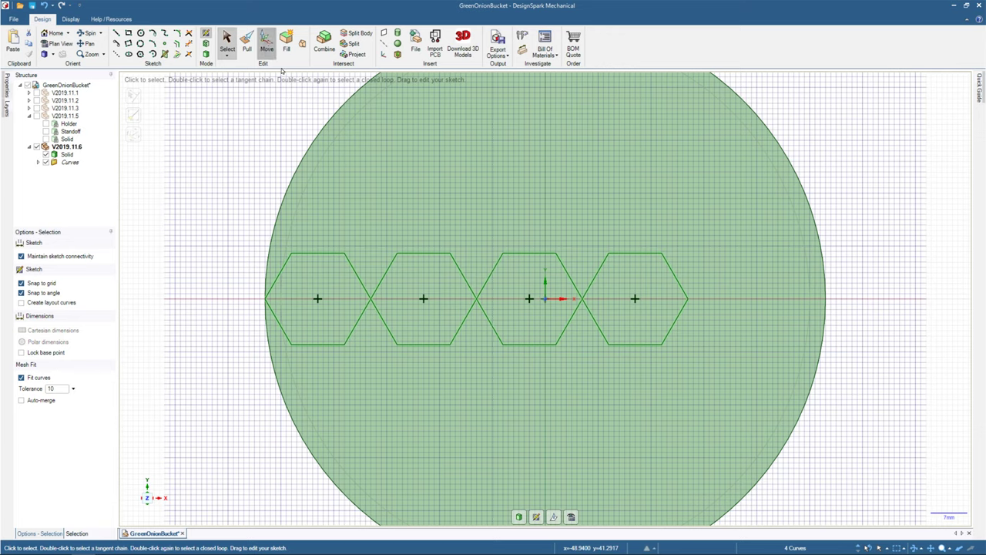
left_click(267, 42)
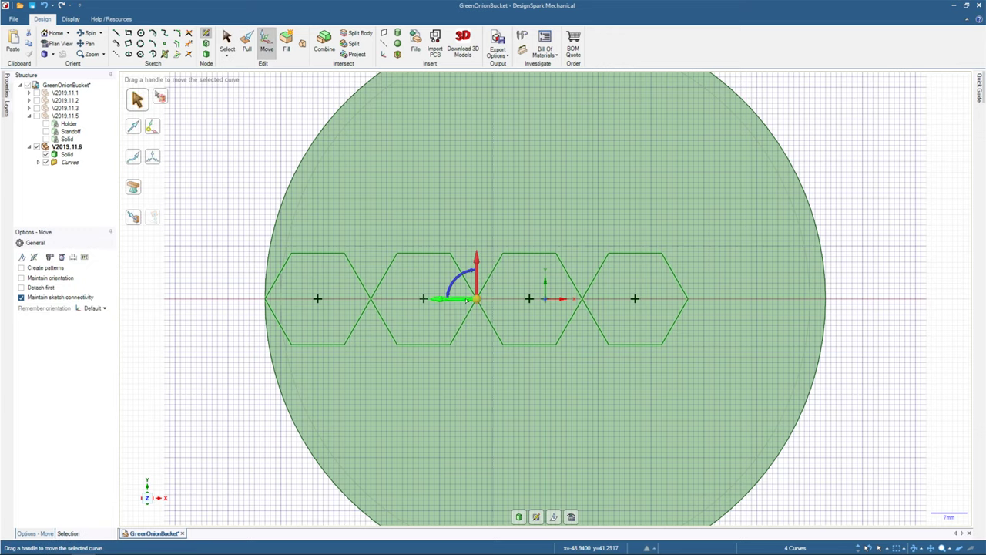
left_click_drag(441, 302, 454, 302)
left_click(437, 299)
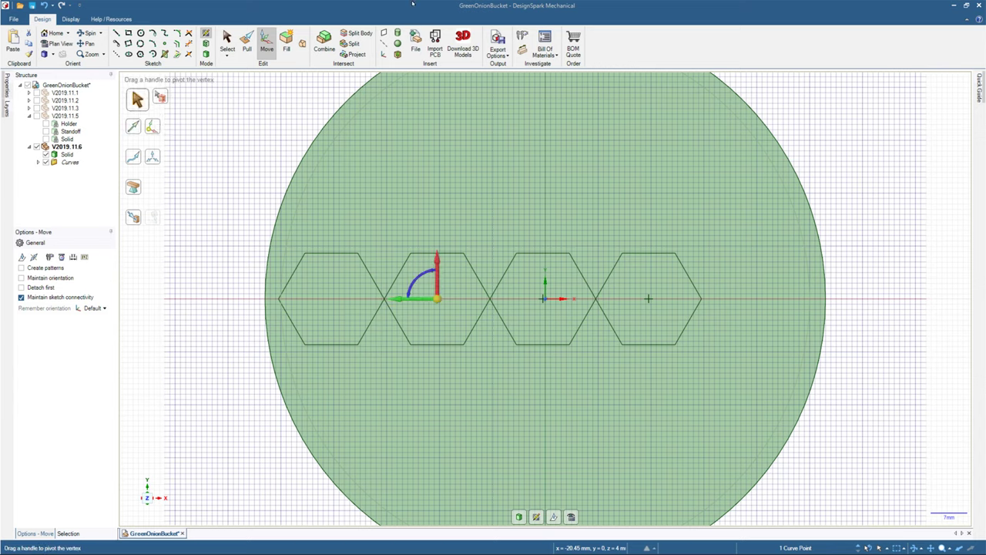
left_click(51, 5)
left_click(60, 13)
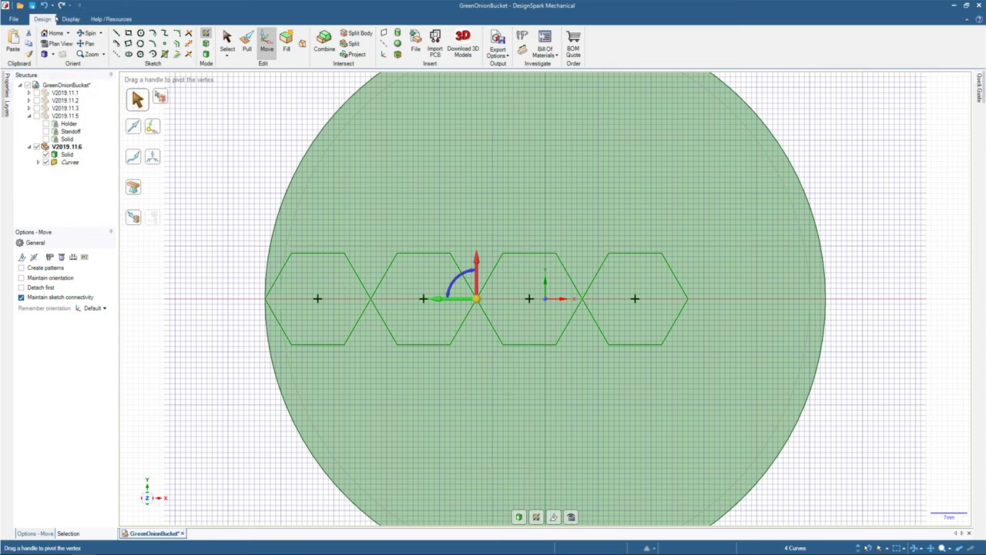
Move the row of four hexagons 3 mm in the positive X direction, centring the third one on the disc.
left_click(267, 44)
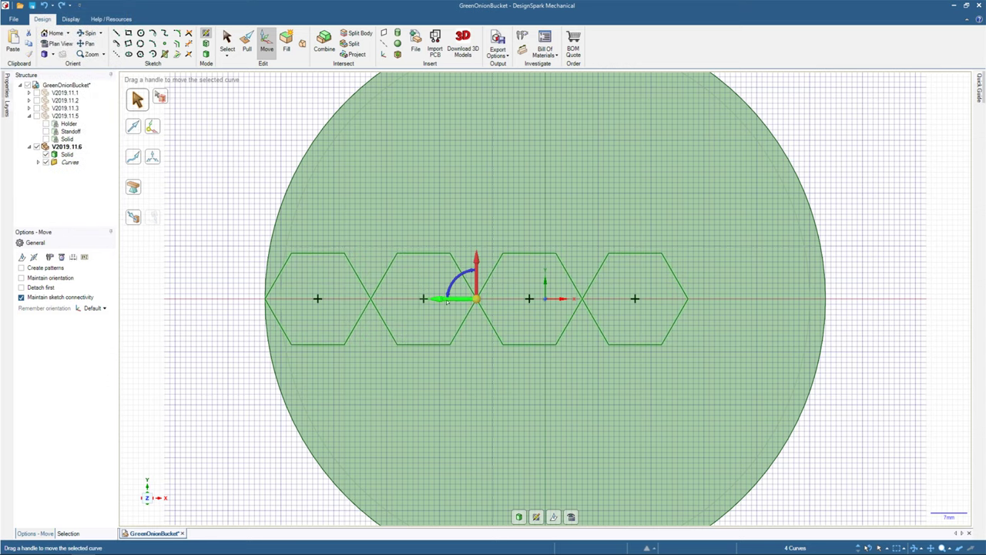
left_click_drag(447, 302, 453, 301)
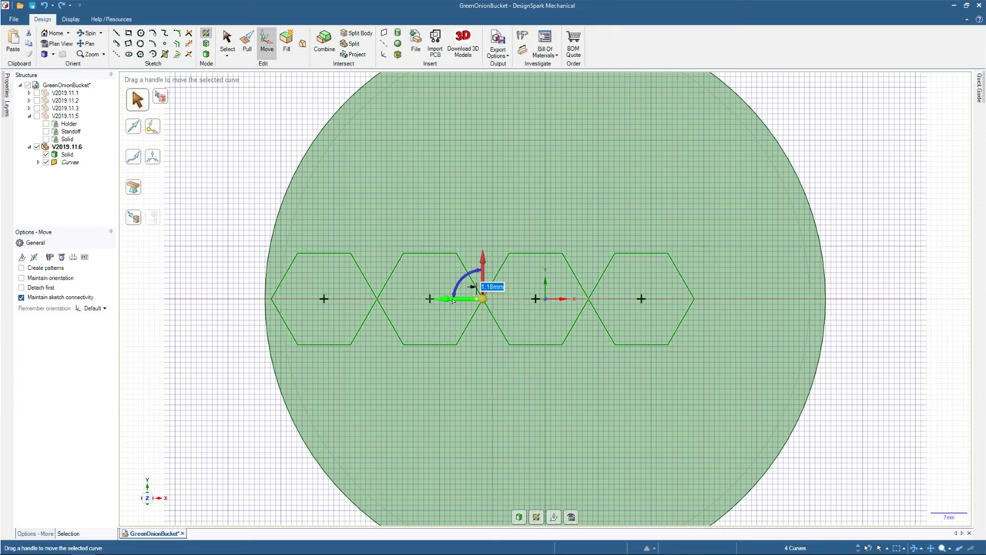
type("3")
key("Return")
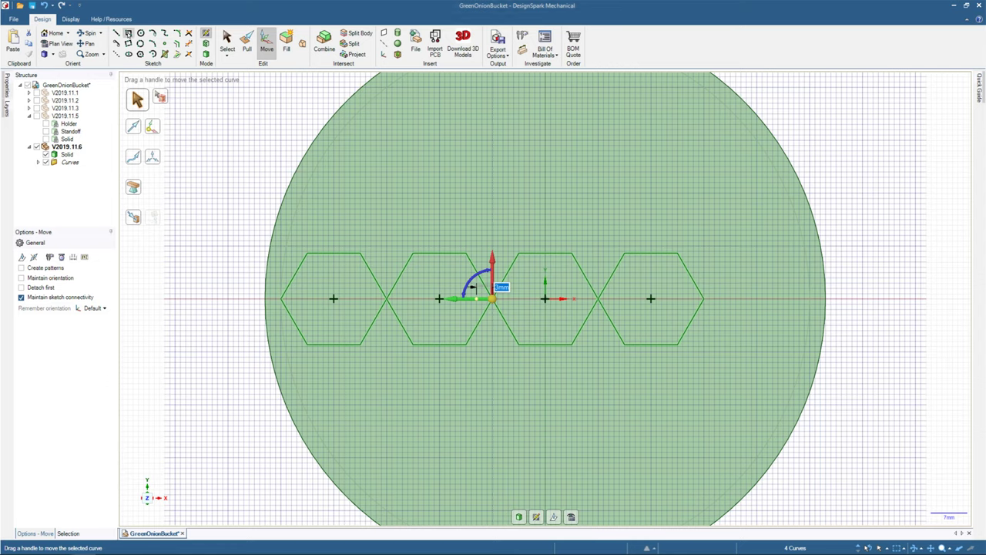
left_click(140, 54)
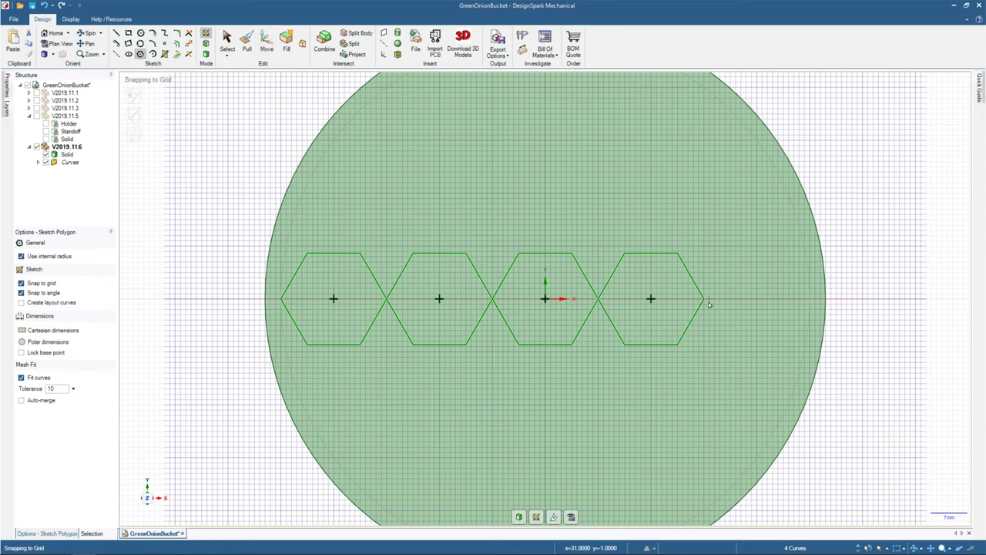
left_click(759, 300)
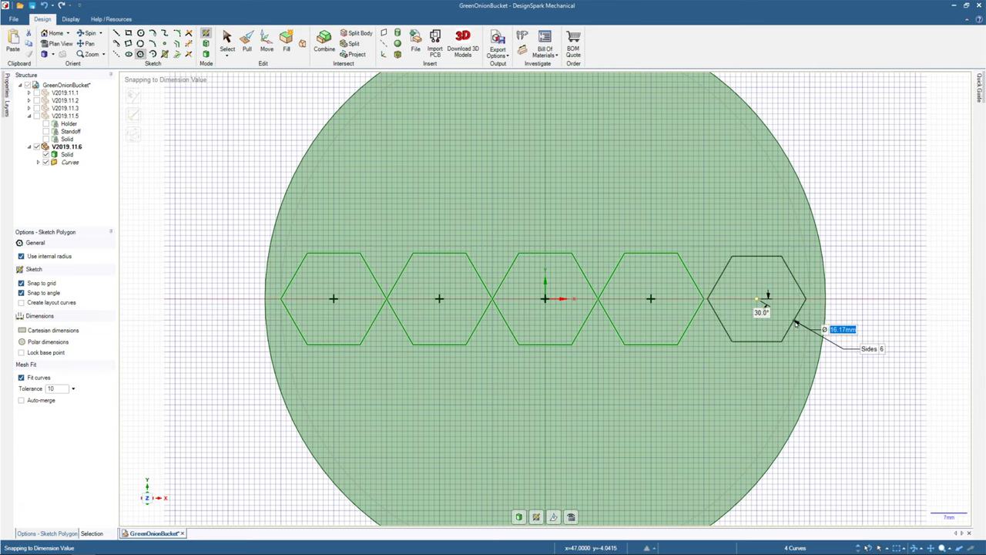
key("Escape")
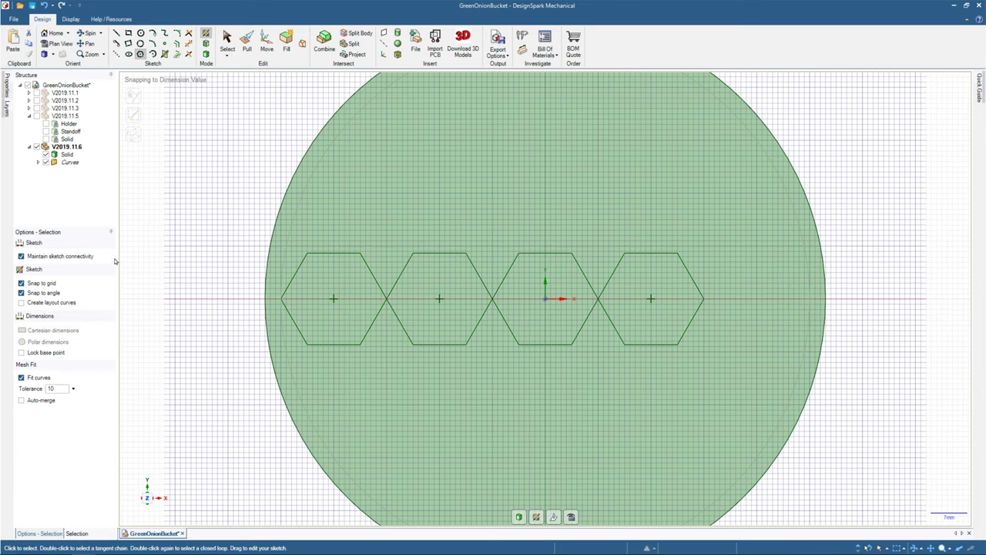
left_click(227, 43)
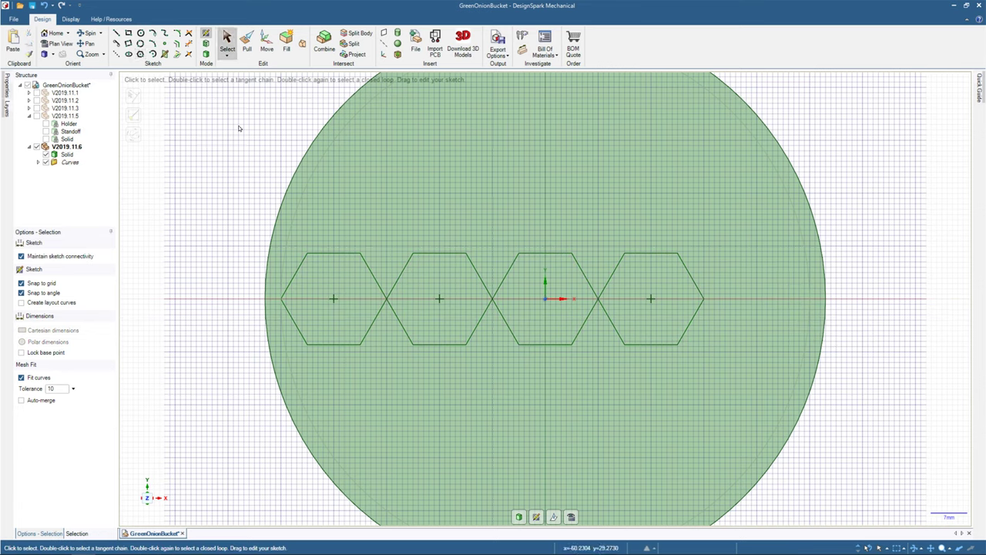
Sketch a fifth 20 mm hexagon at the row's positive-X end, touching the fourth one, with internal radius turned off.
left_click(140, 54)
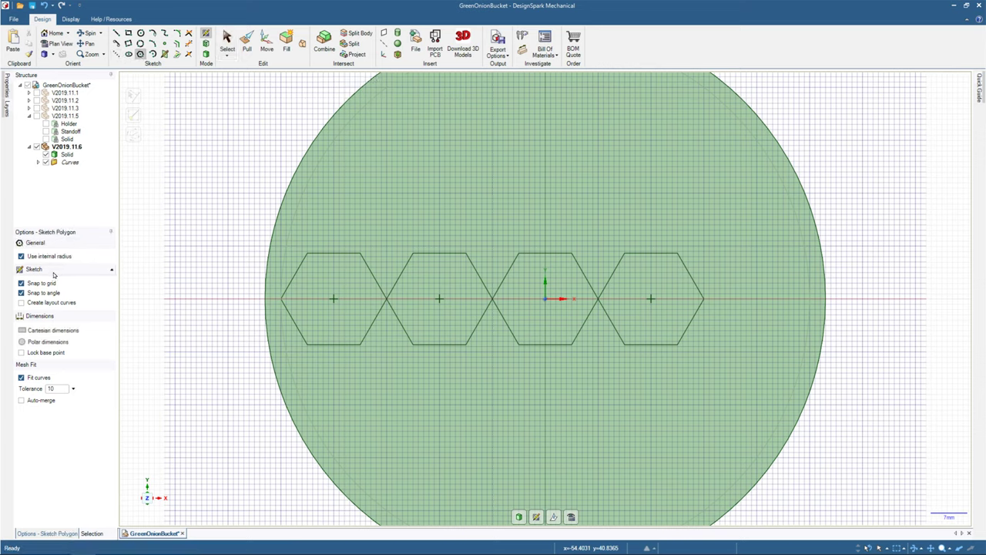
left_click(704, 298)
key("Escape")
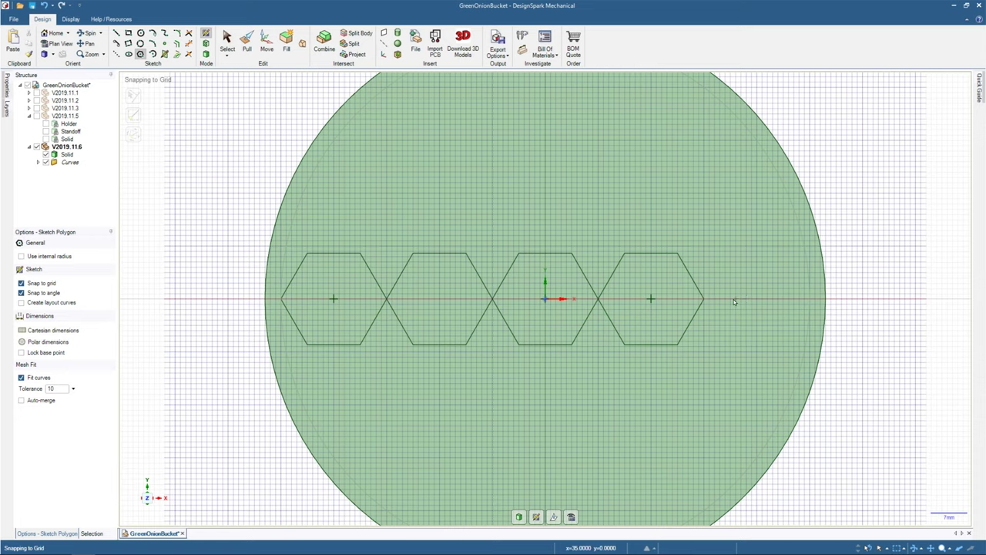
left_click(756, 299)
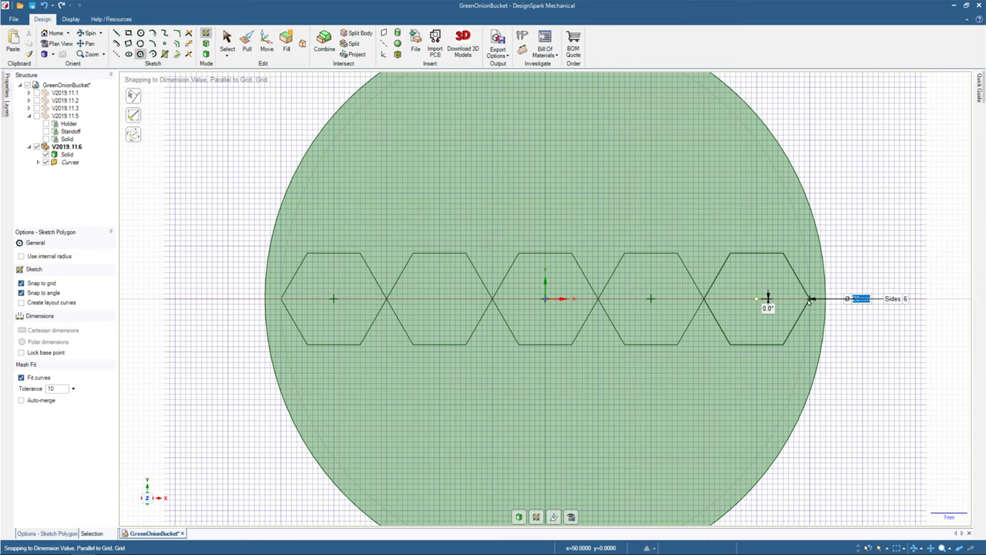
left_click(809, 300)
Check the fifth hexagon's outer corner against the 100 mm layout circle and leave the Polygon tool.
scroll(806, 299, "down", 5)
scroll(794, 295, "up", 4)
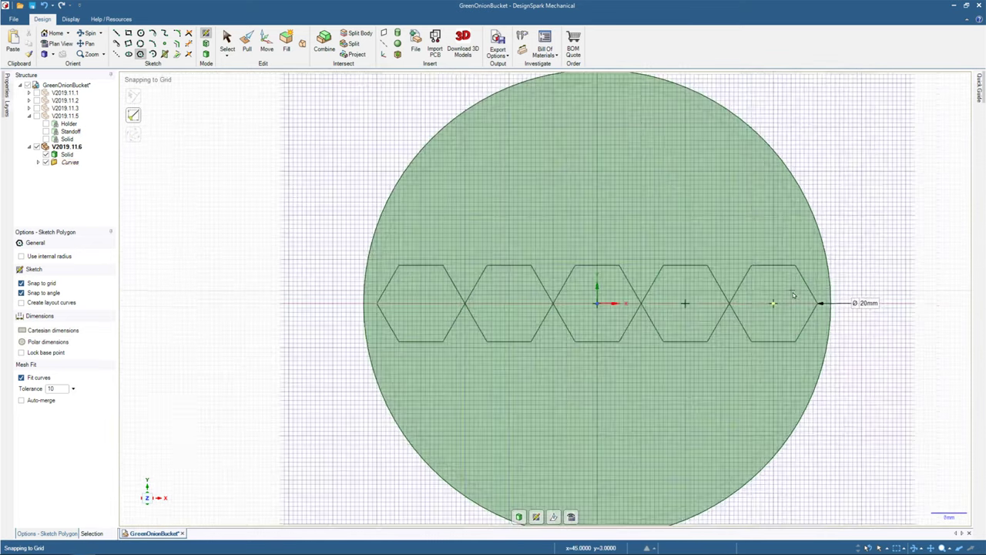
scroll(793, 295, "up", 8)
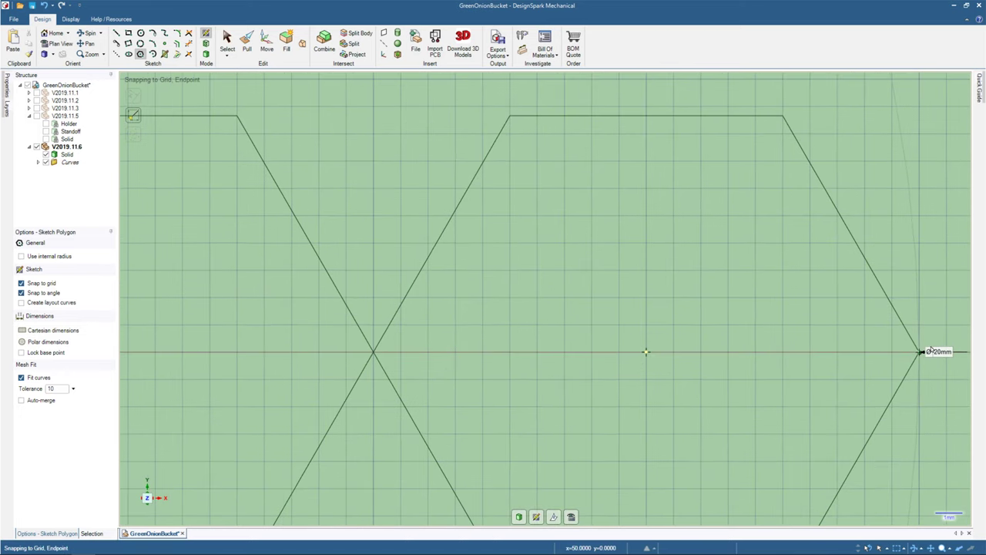
scroll(925, 351, "down", 6)
scroll(890, 321, "down", 5)
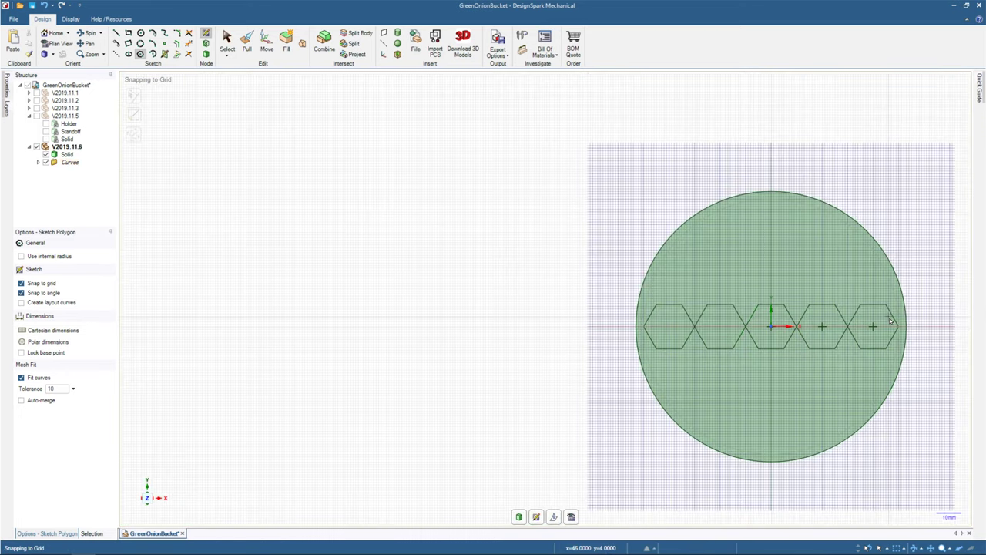
key("Escape")
scroll(878, 310, "up", 3)
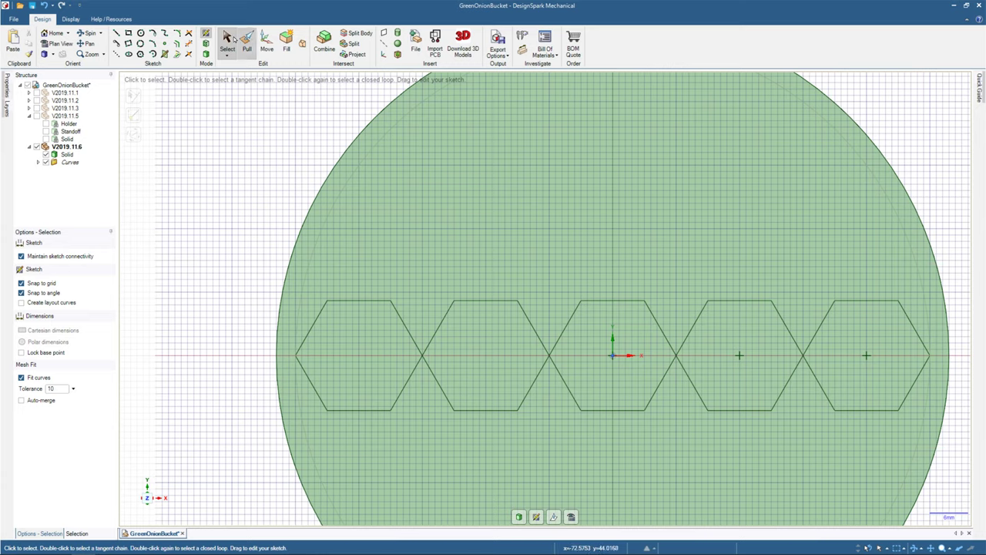
Delete the two hexagons on each side of the centred one, keeping only the hexagon at the disc's centre.
left_click_drag(276, 280, 568, 440)
key("Delete")
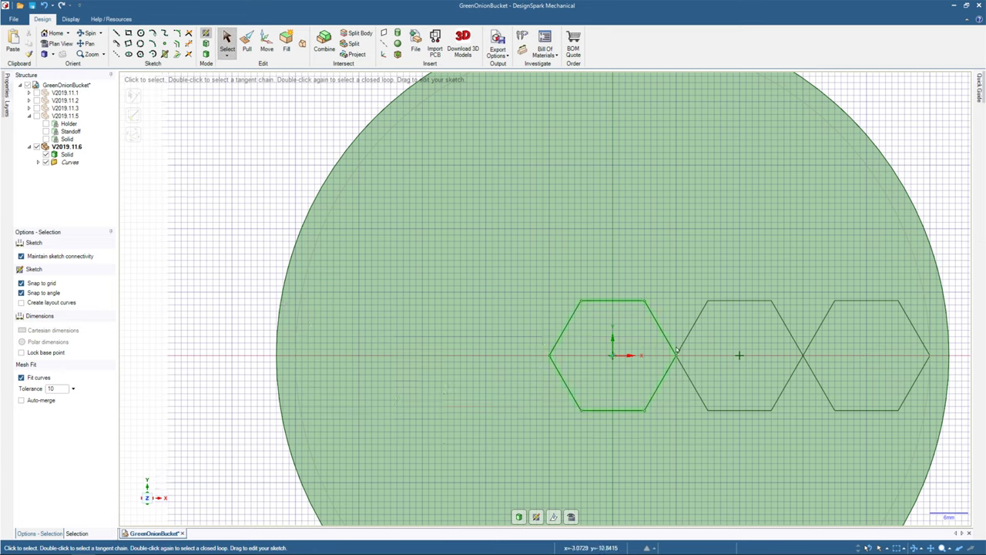
mouse_move(635, 226)
left_mouse_down()
mouse_move(946, 447)
mouse_move(645, 236)
left_mouse_up()
left_click(805, 350)
key("Delete")
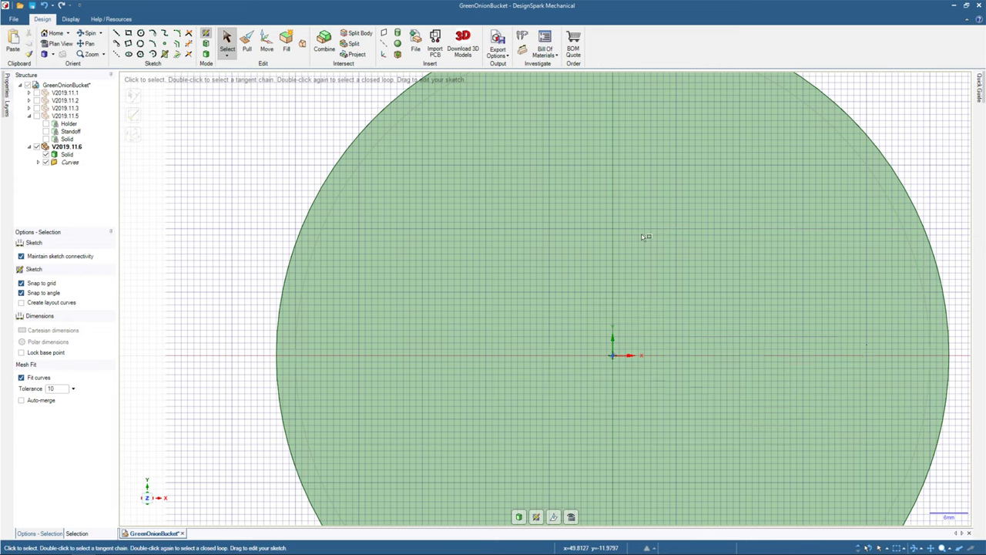
key("ctrl+z")
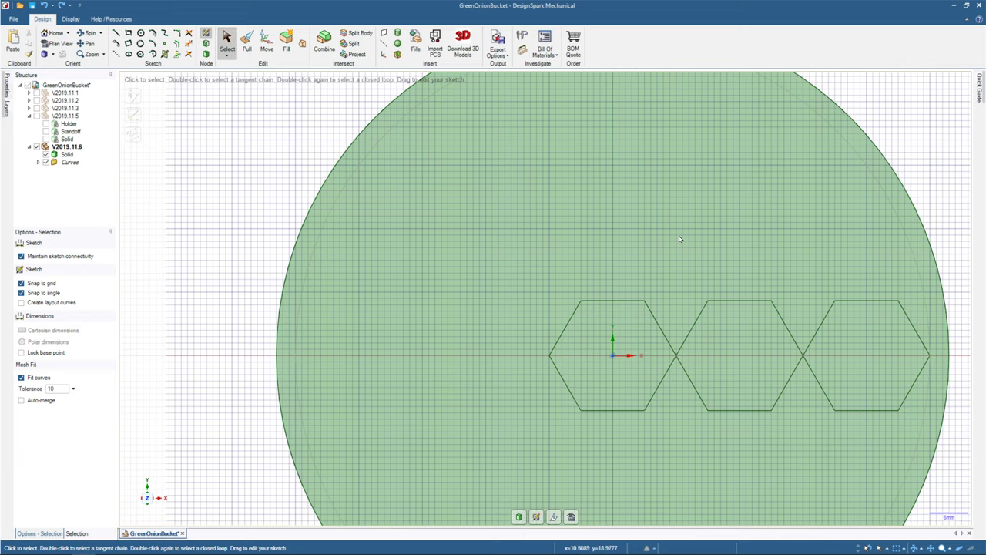
left_click(808, 370)
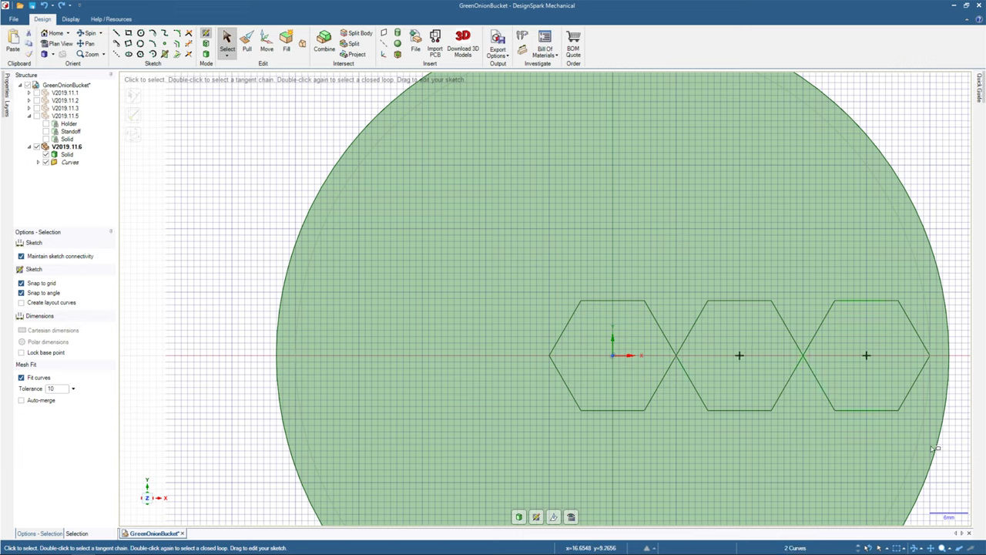
key("Delete")
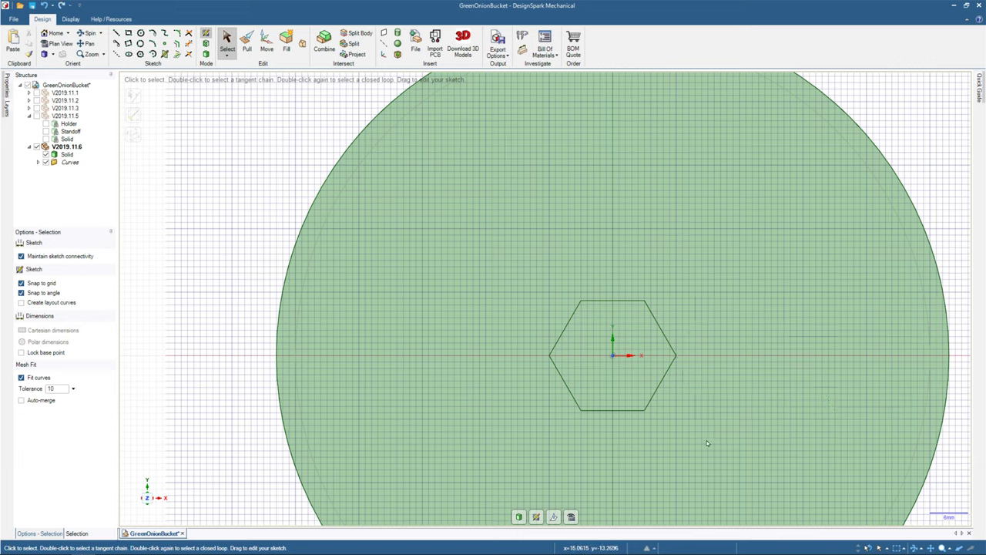
Sketch a 20 mm hexagon centred on the centre hexagon's corner at positive X and Y, with internal radius turned off.
left_click(140, 54)
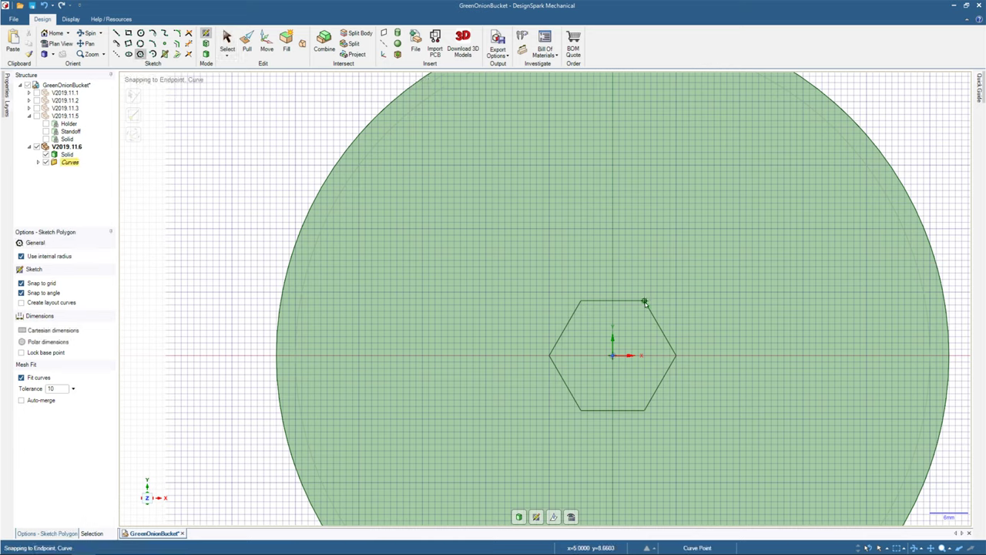
left_click(60, 256)
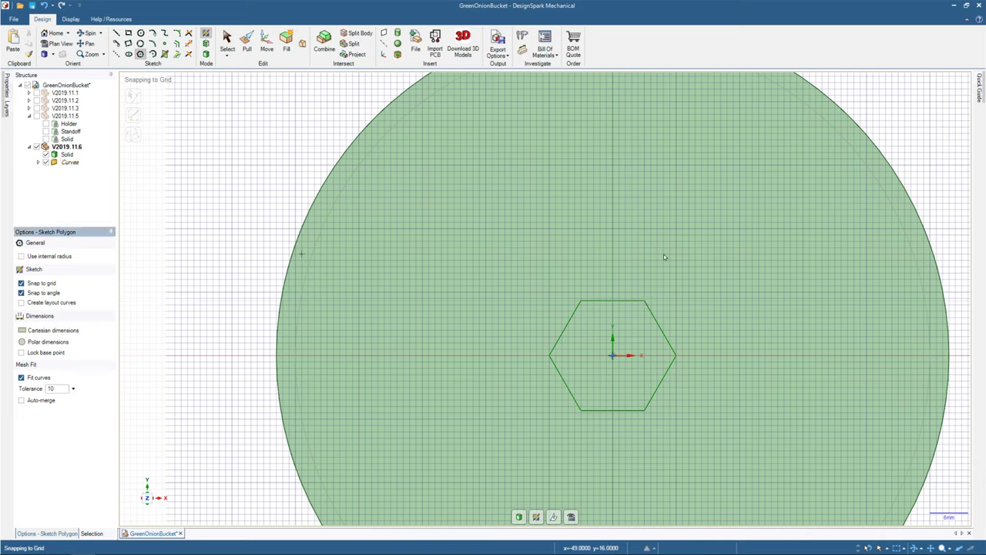
left_click(645, 301)
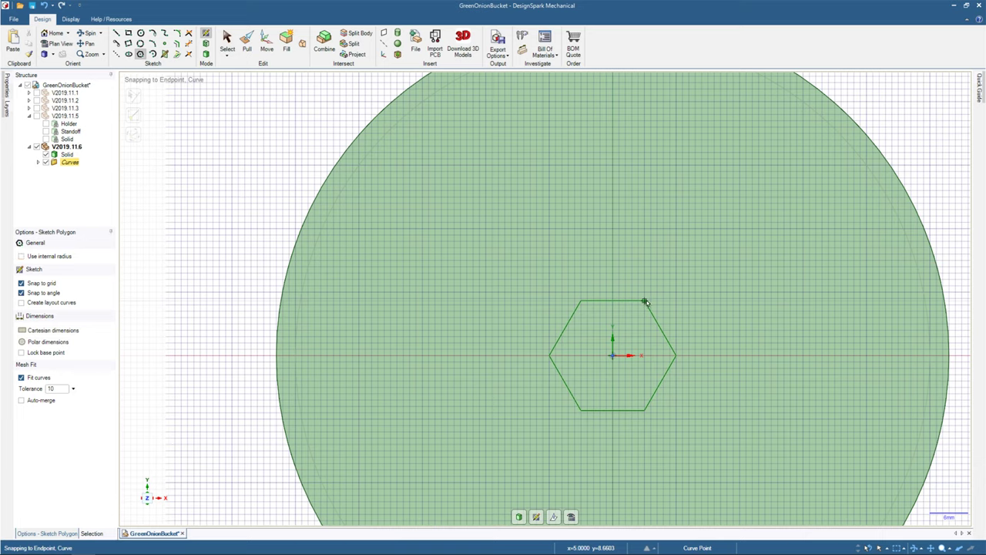
left_click(707, 302)
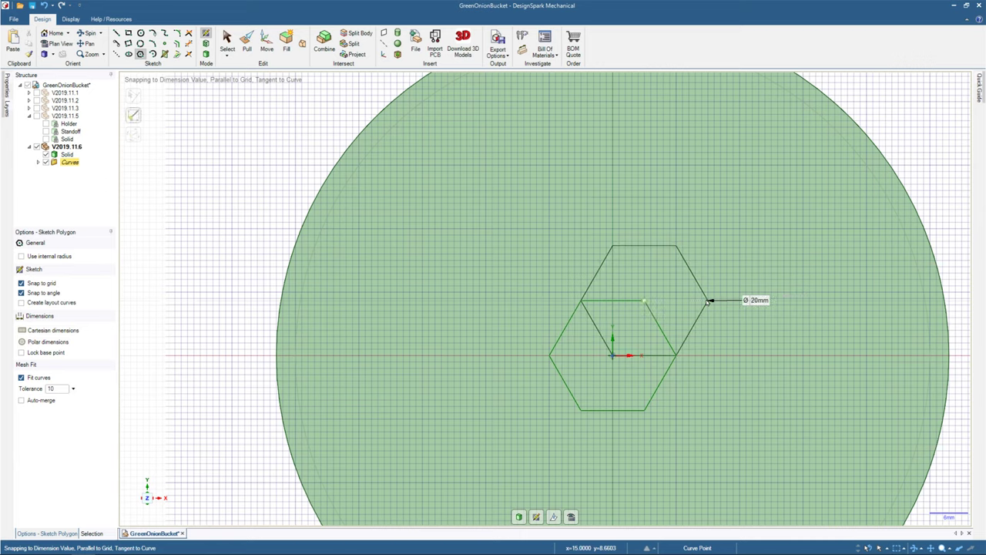
Try to move the new hexagon in the positive X direction with sketch connectivity maintained, and undo back to the single centre hexagon.
left_click(265, 45)
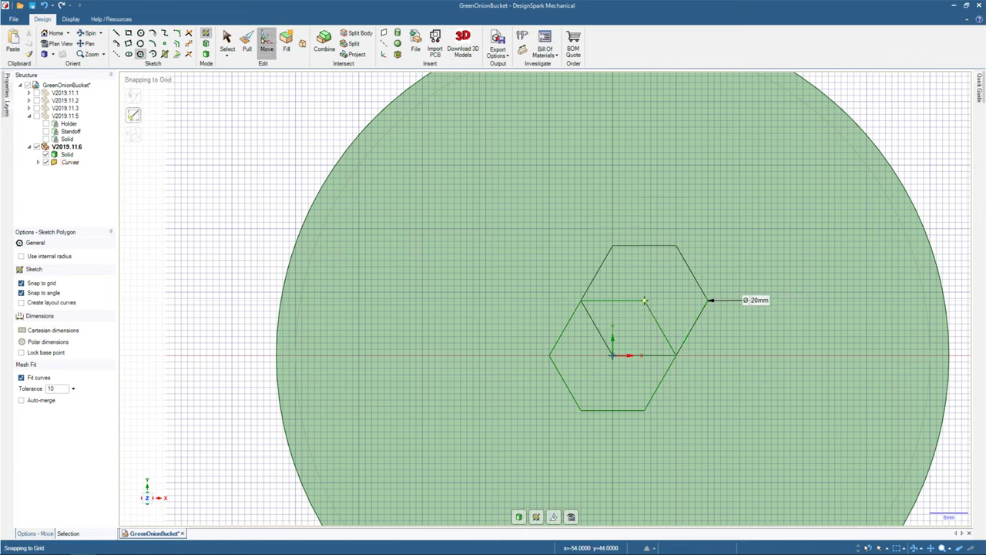
left_click(620, 246)
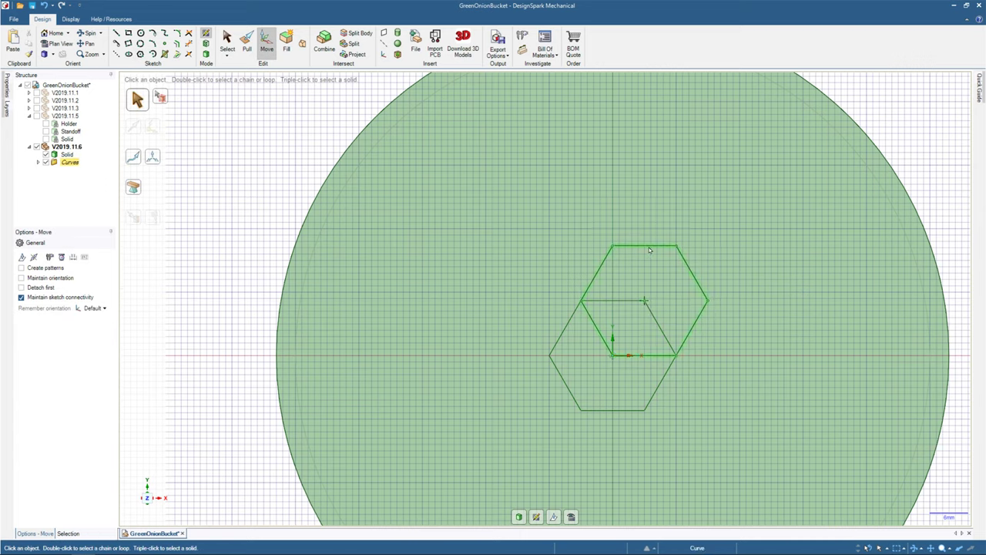
left_click_drag(621, 306, 674, 303)
key("Escape")
key("Escape")
left_click(632, 246)
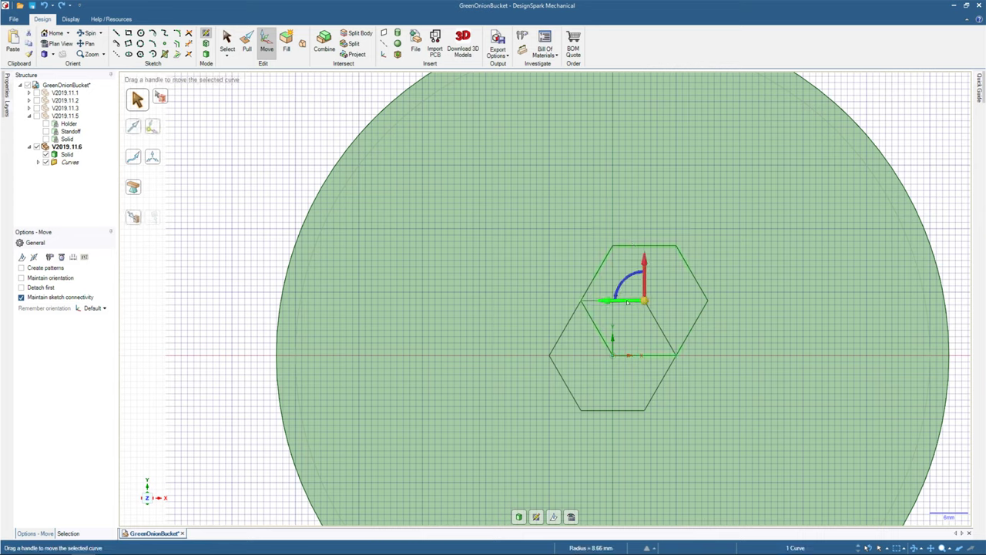
left_click_drag(628, 302, 662, 303)
key("Escape")
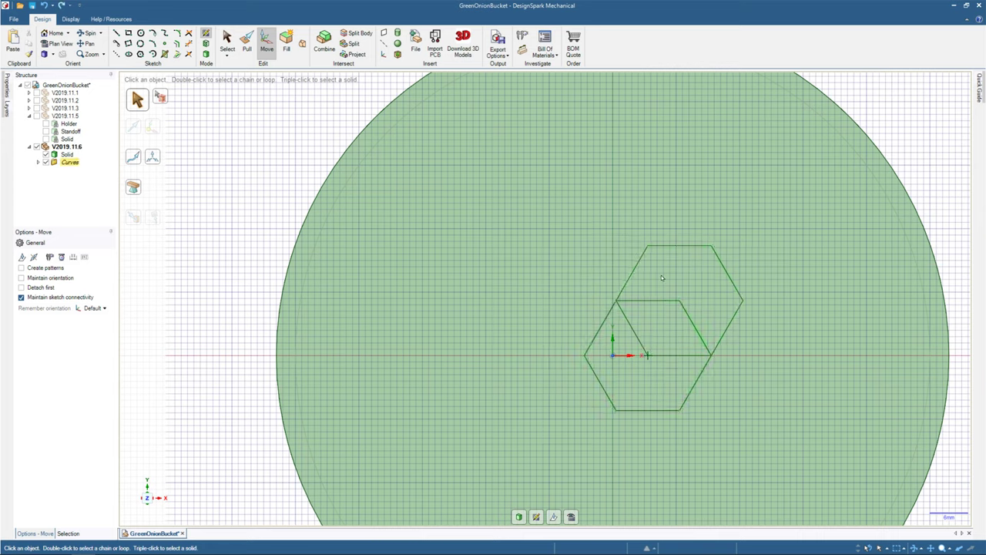
key("ctrl+z")
key("ctrl+z")
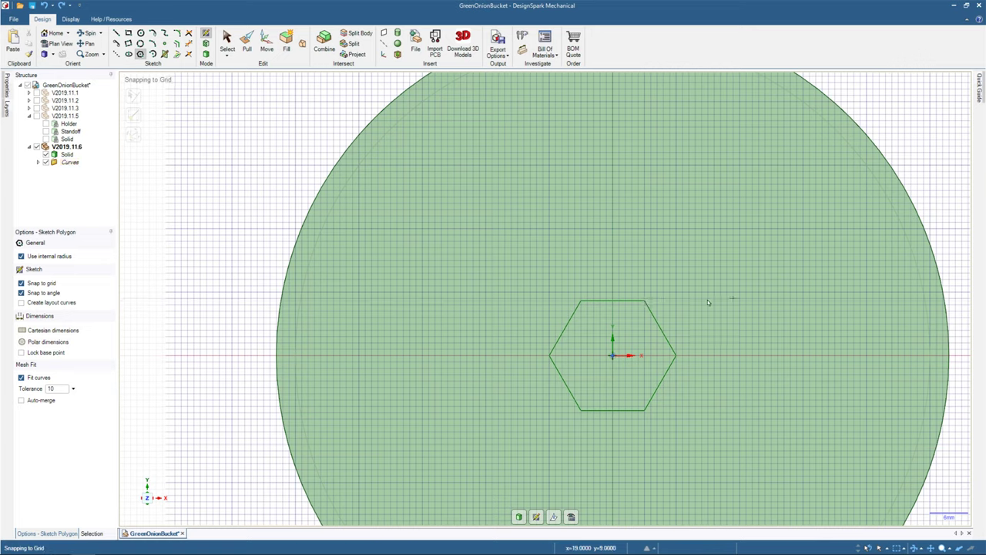
Turn off internal radius for the Polygon tool and cancel the hexagon that was started.
left_click(740, 356)
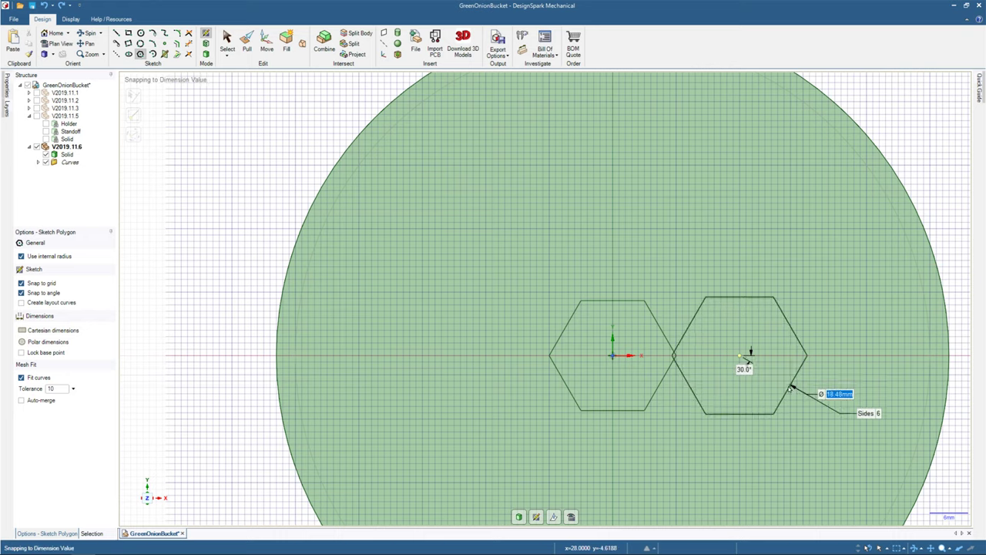
left_click(62, 256)
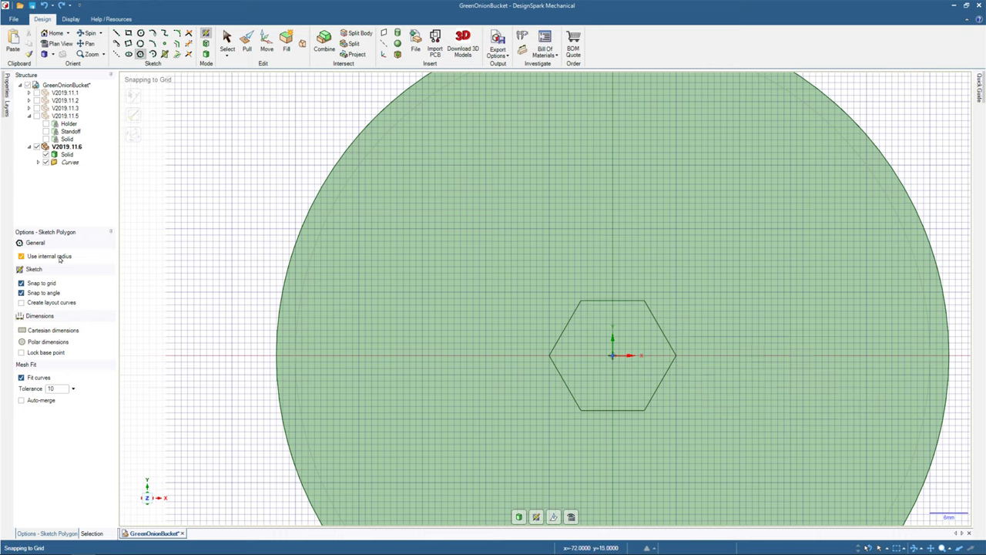
left_click(676, 354)
key("Escape")
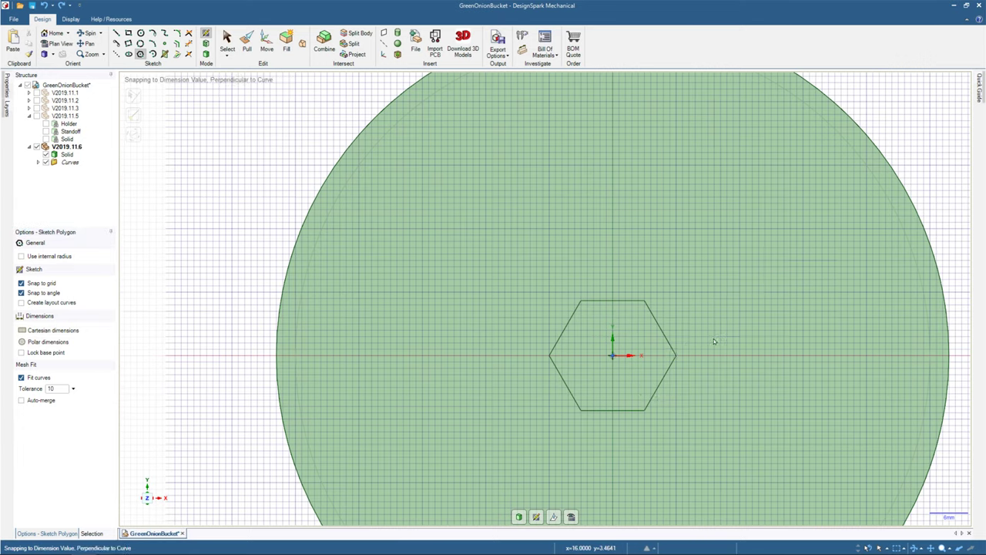
left_click(676, 356)
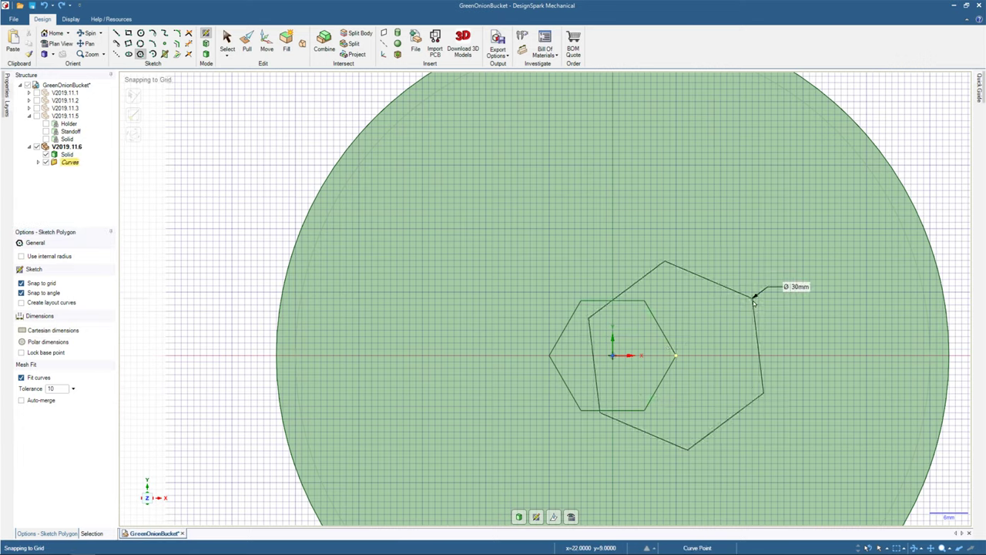
left_click(753, 297)
key("ctrl+z")
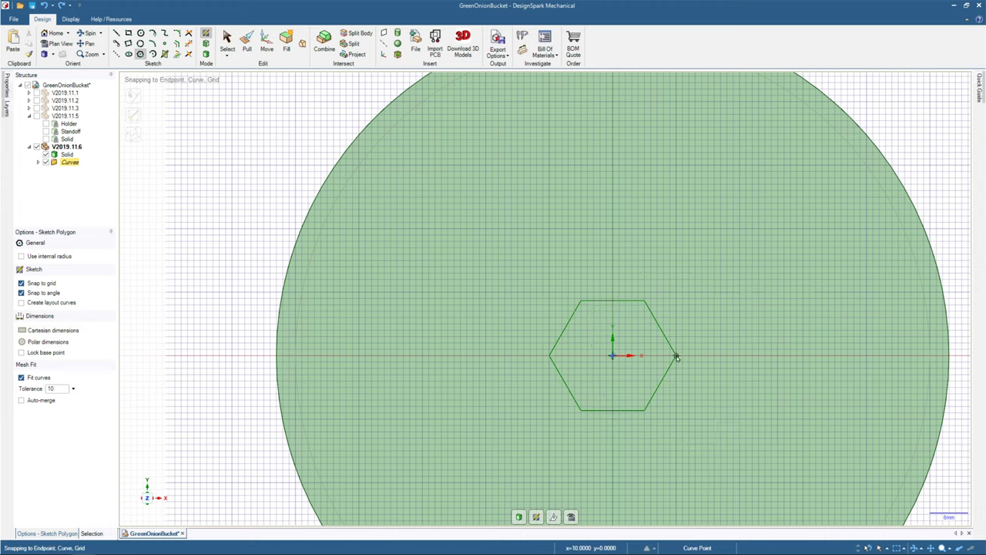
left_click(676, 356)
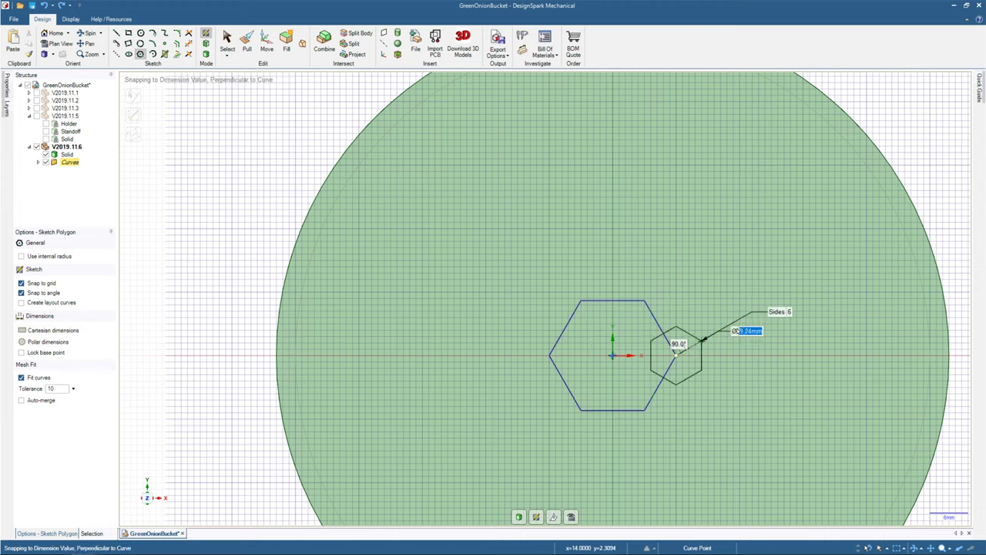
key("Escape")
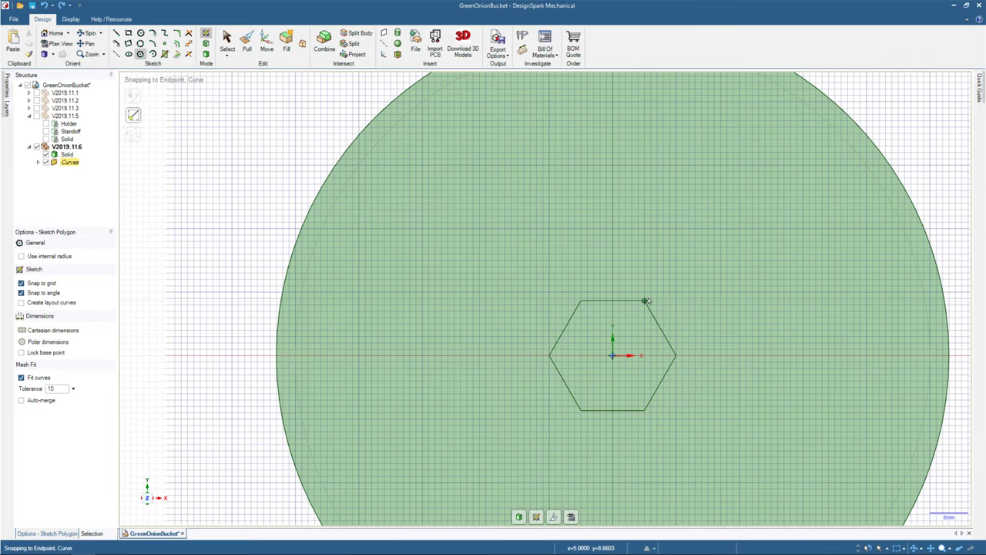
Sketch a 20 mm, six-sided polygon centred on the centre hexagon's corner at positive X and Y, aligned parallel to the X axis.
scroll(649, 301, "up", 3)
scroll(648, 298, "up", 2)
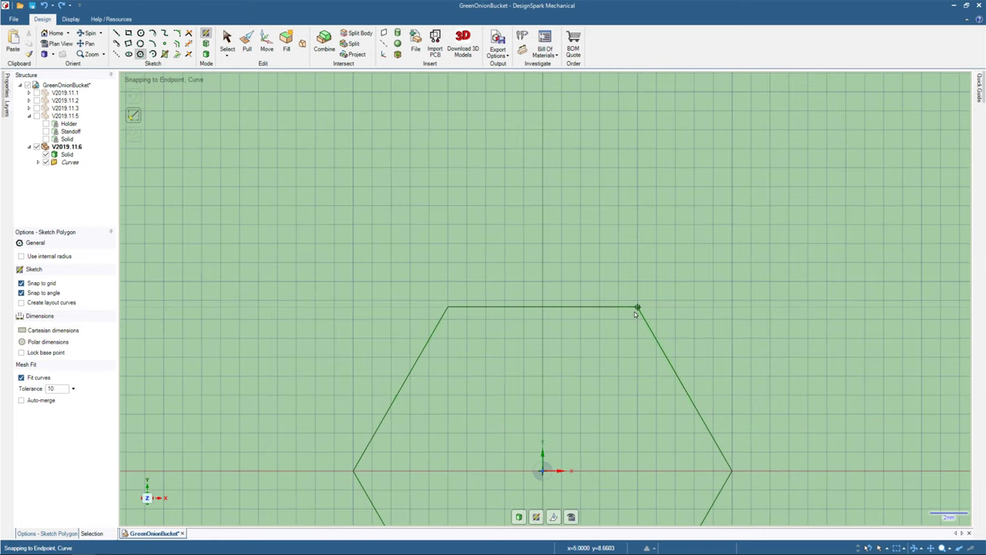
left_click(637, 307)
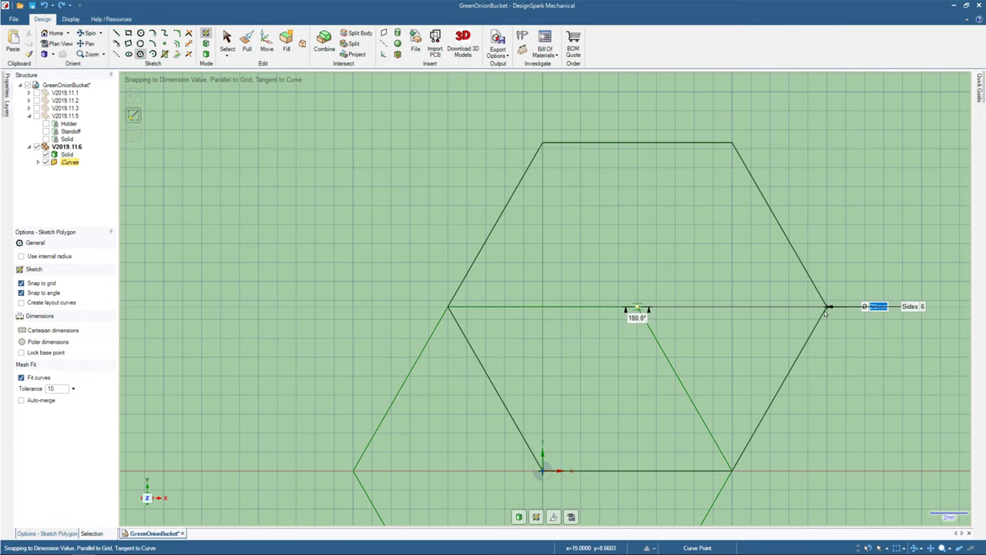
left_click(827, 307)
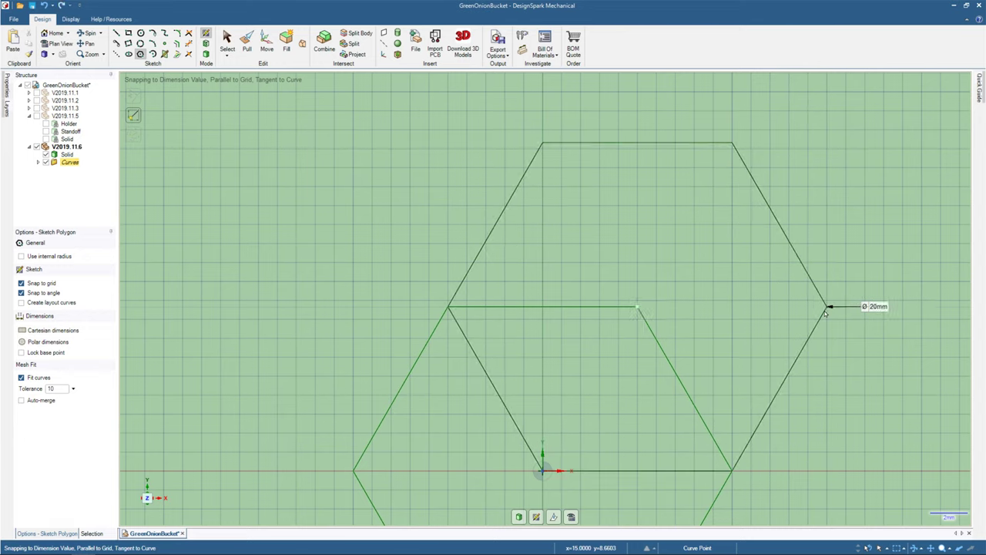
Move the new hexagon 10 mm in the positive X direction with Maintain sketch connectivity turned off, so it shares an edge with the centre hexagon.
left_click(267, 46)
left_click(649, 144)
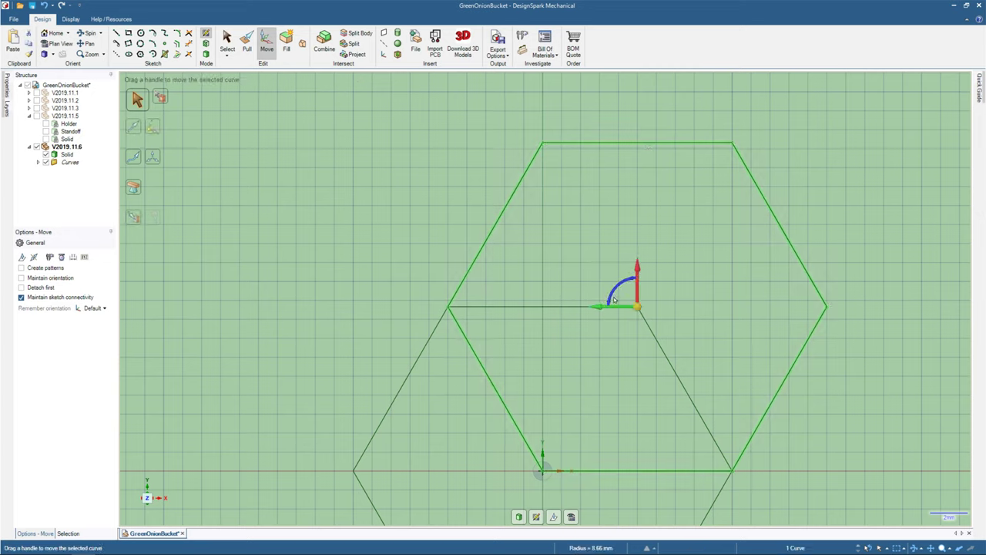
left_click_drag(645, 272, 646, 220)
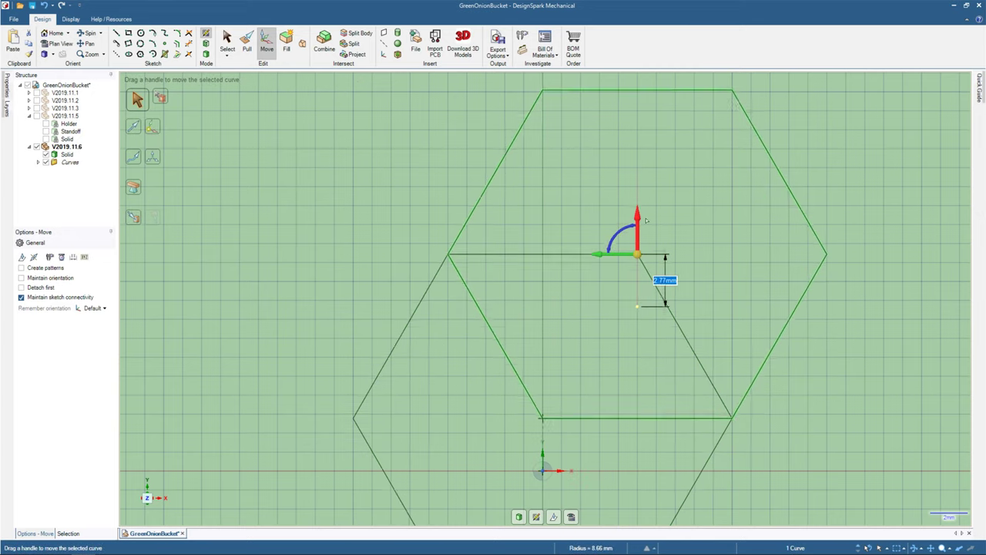
scroll(634, 206, "up", 3)
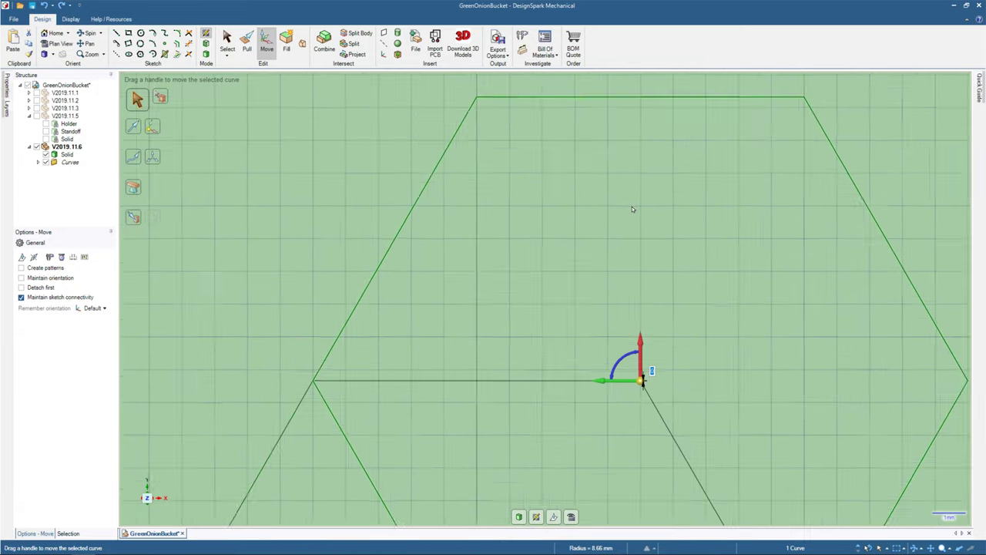
scroll(632, 207, "down", 5)
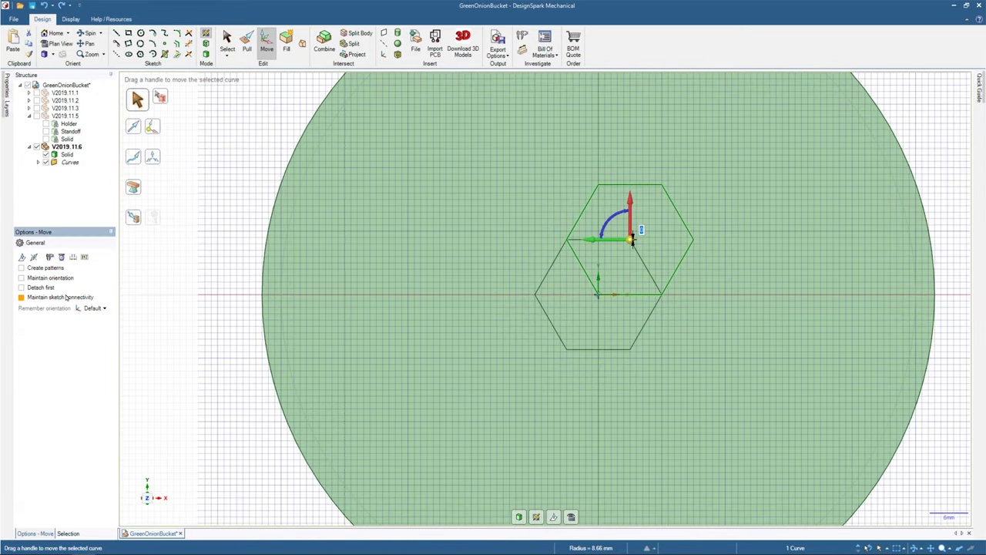
left_click(66, 298)
mouse_move(631, 208)
left_mouse_down()
mouse_move(632, 171)
mouse_move(632, 207)
left_mouse_up()
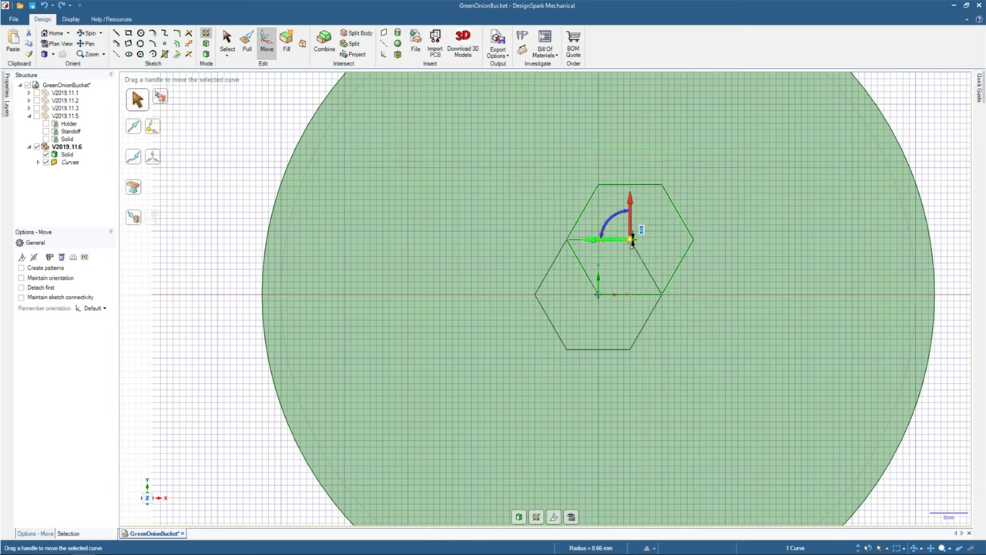
left_click_drag(592, 241, 653, 247)
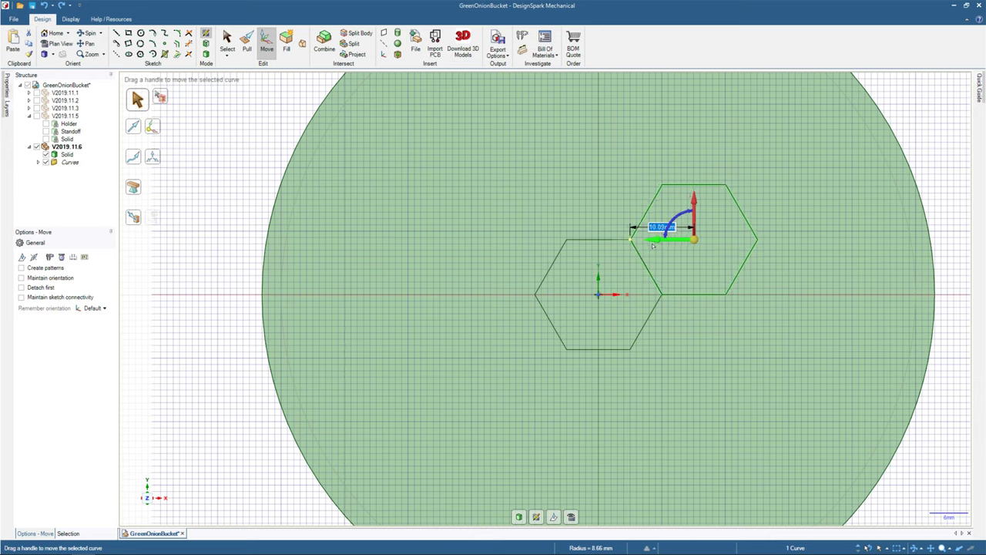
type("10")
key("ctrl+z")
Examine the shared edge between the two hexagons up close, and return to a plan view of the disc.
scroll(655, 247, "down", 3)
scroll(640, 275, "up", 6)
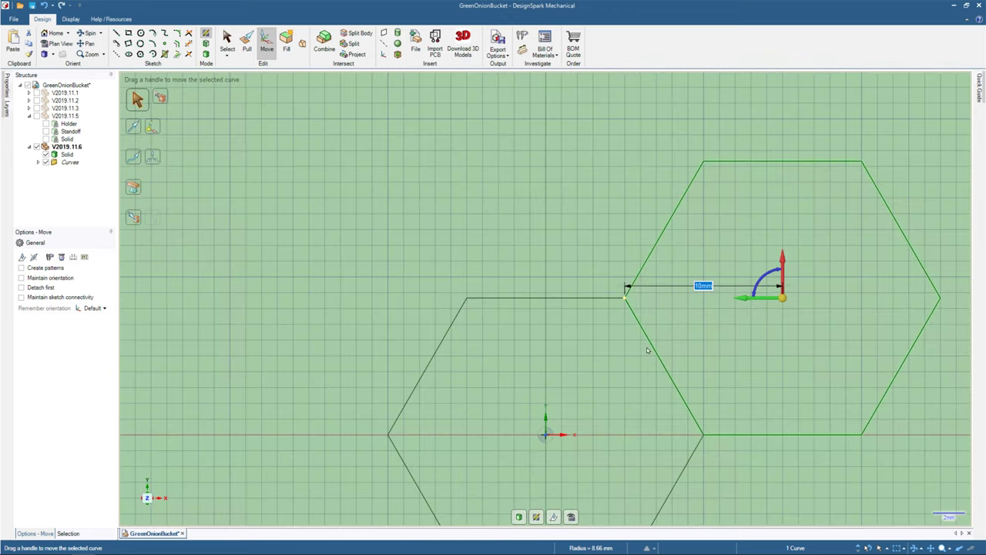
scroll(645, 348, "up", 5)
scroll(643, 345, "down", 6)
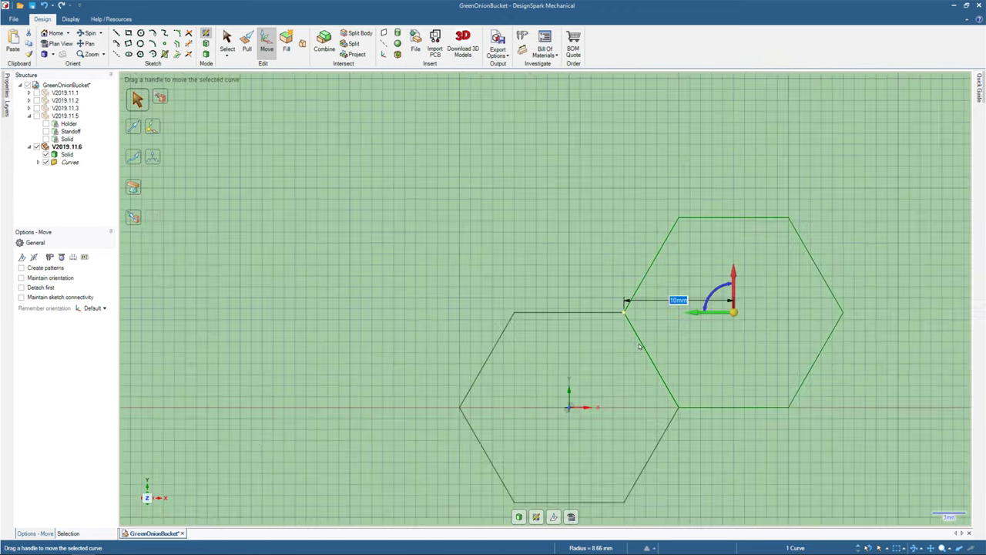
scroll(639, 347, "down", 4)
middle_click_drag(509, 285, 542, 299)
key("v")
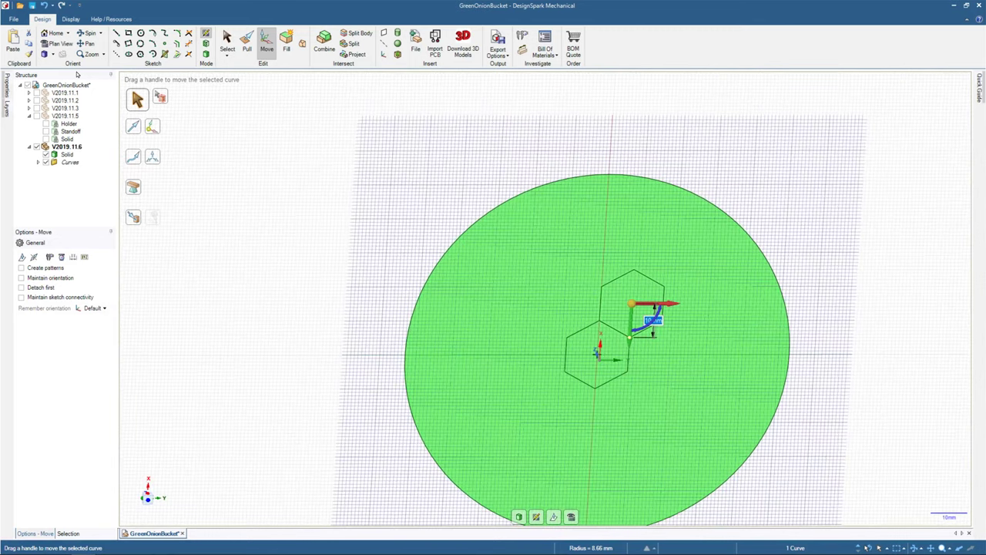
left_click(52, 35)
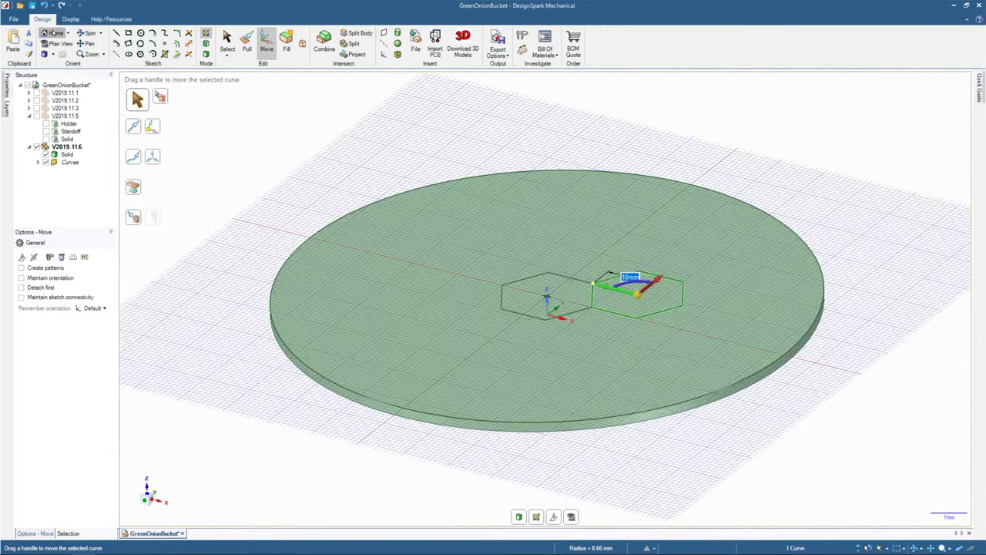
left_click(46, 44)
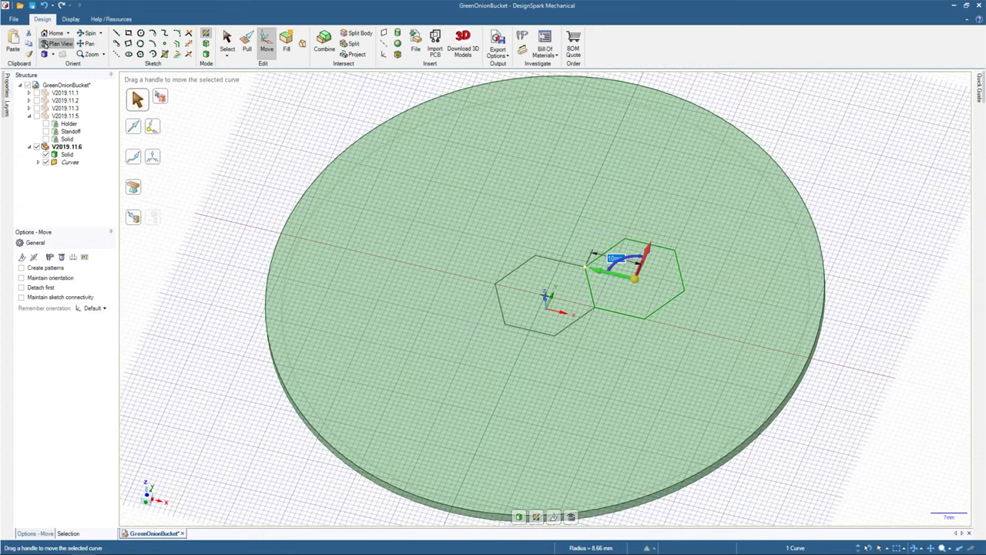
Sketch a 20 mm hexagon with internal radius on, centred on the second hexagon's corner at positive X and Y, parallel to the X axis.
key("s")
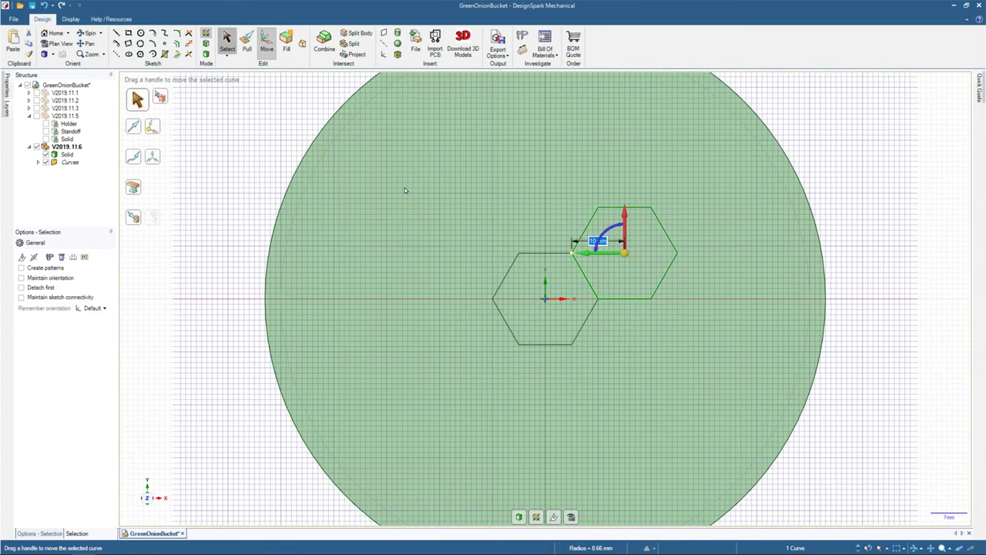
key("Escape")
scroll(553, 254, "up", 4)
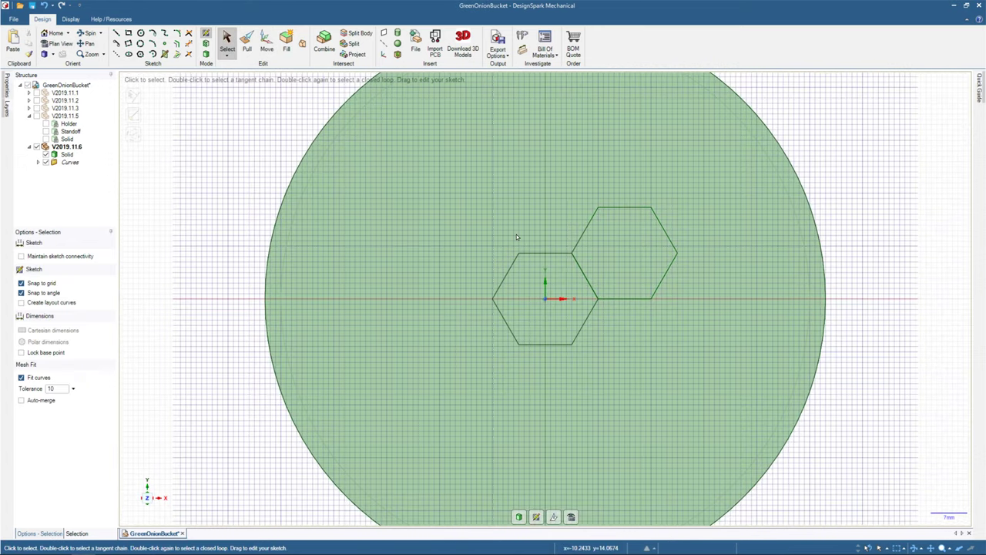
left_click(605, 228)
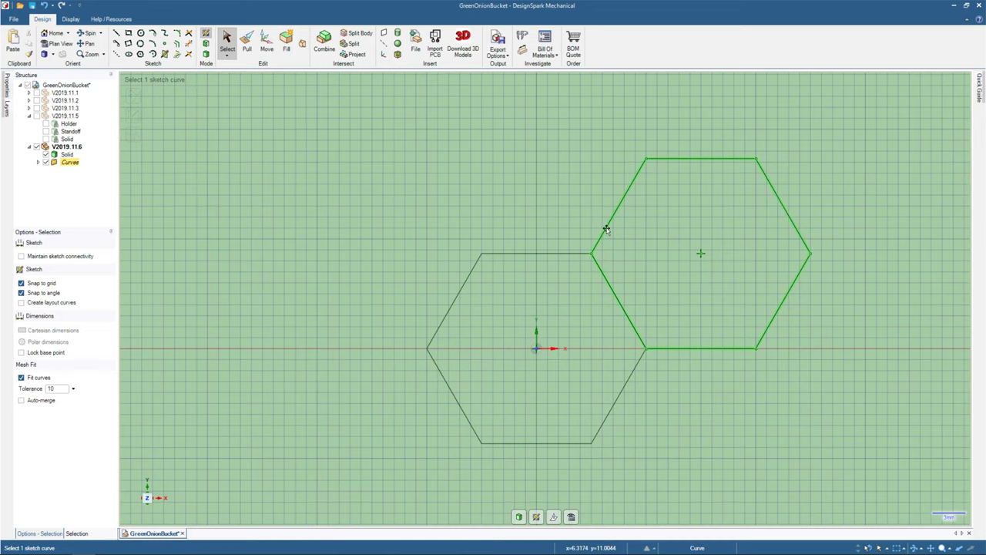
left_click(377, 266)
scroll(354, 268, "down", 5)
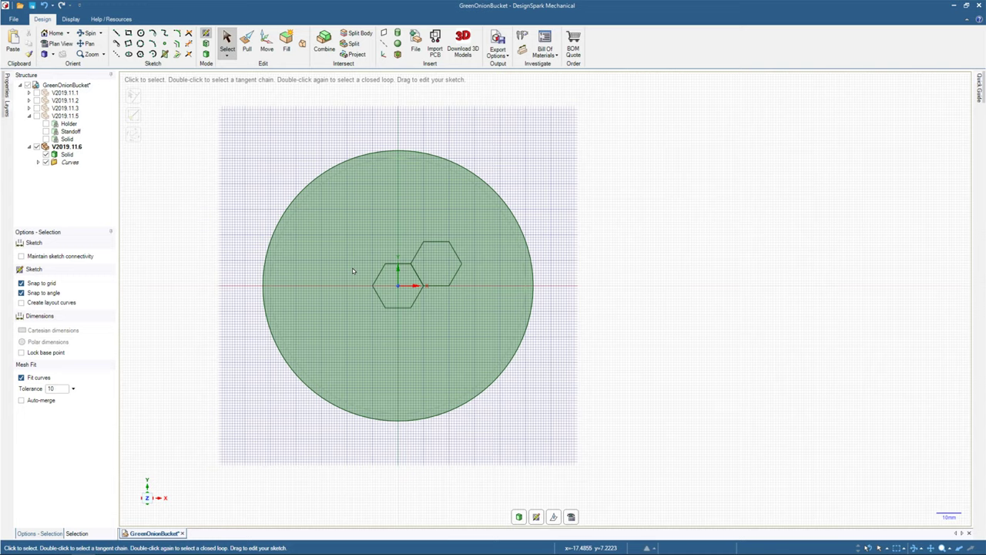
left_click(140, 54)
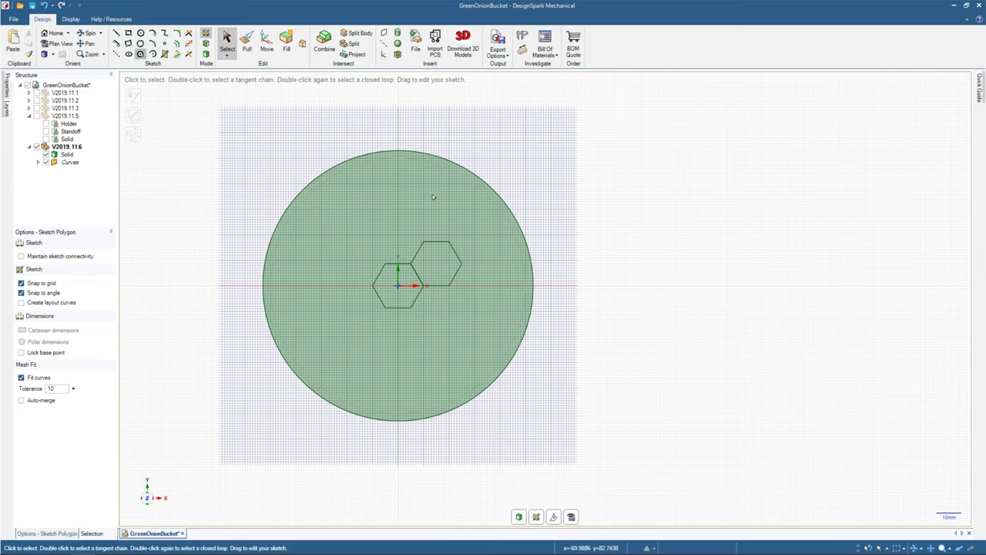
left_click(451, 245)
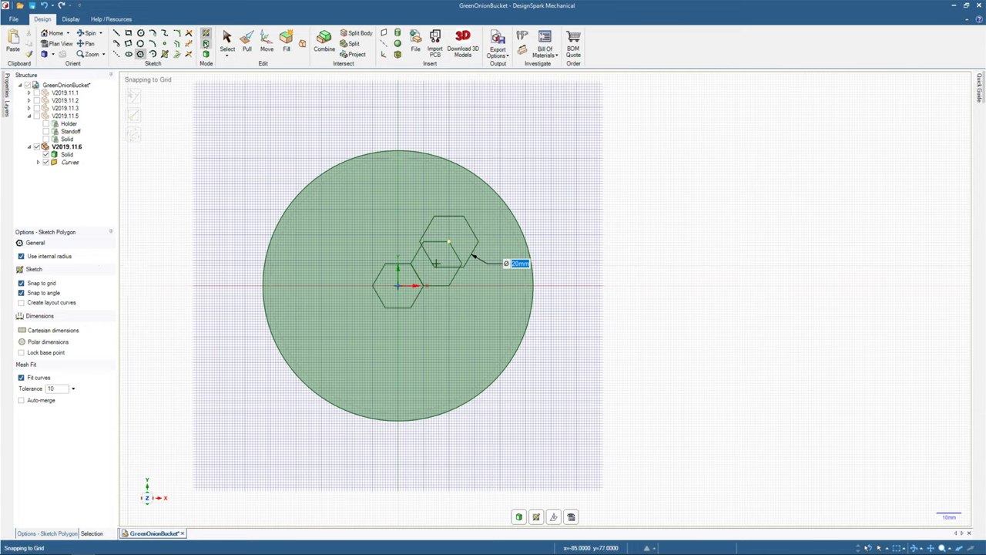
Move the third hexagon 10 mm in the positive X direction.
left_click(259, 46)
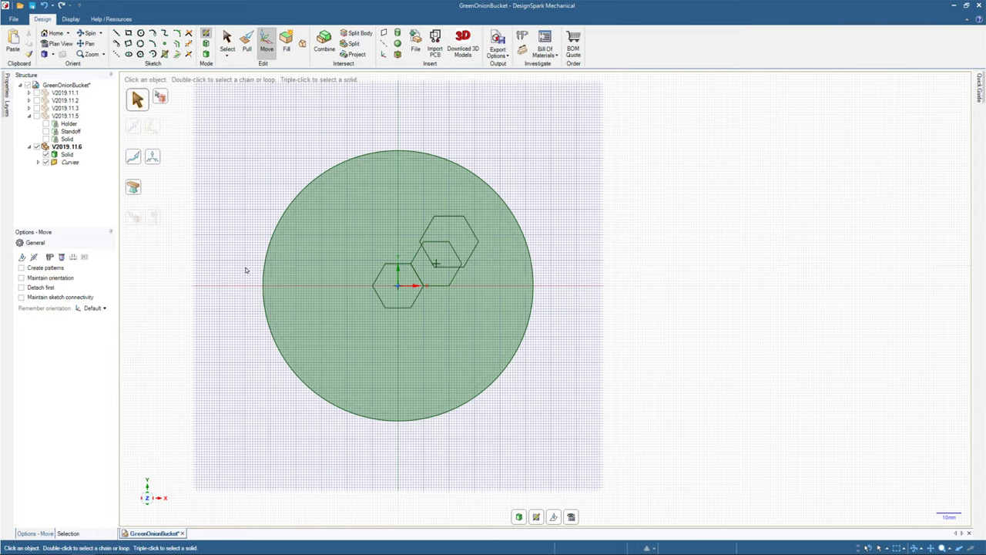
left_click(464, 231)
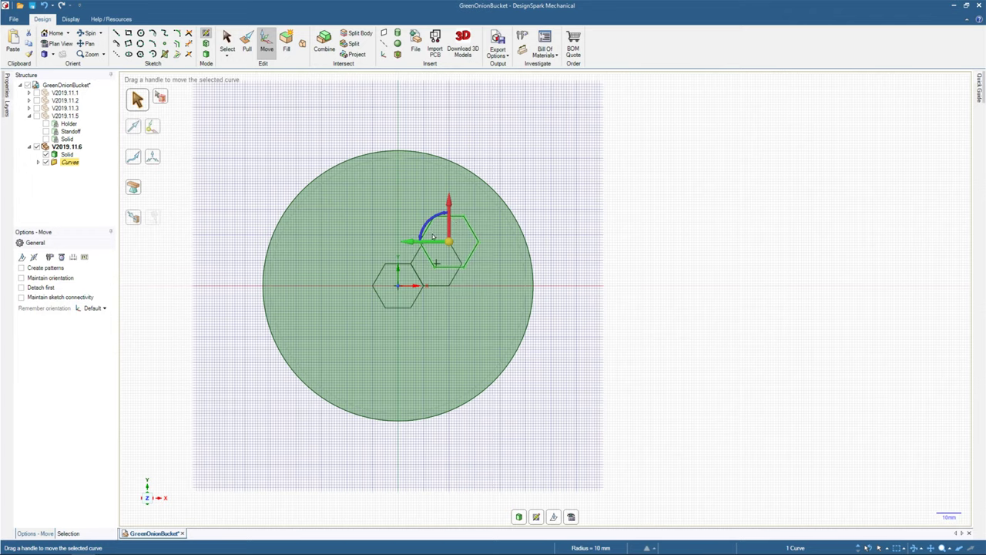
left_click_drag(428, 242, 452, 243)
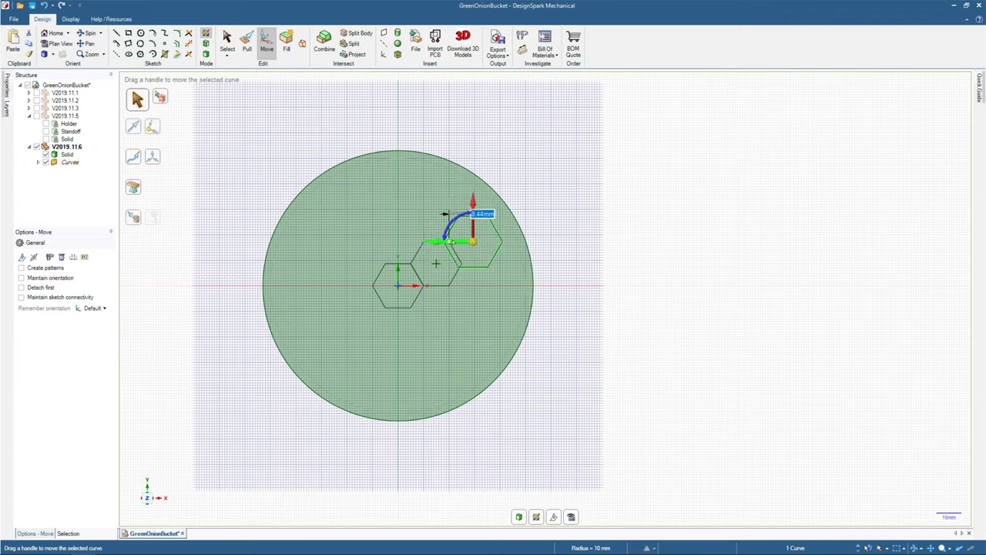
type("1")
type("0m")
type("m")
key("Return")
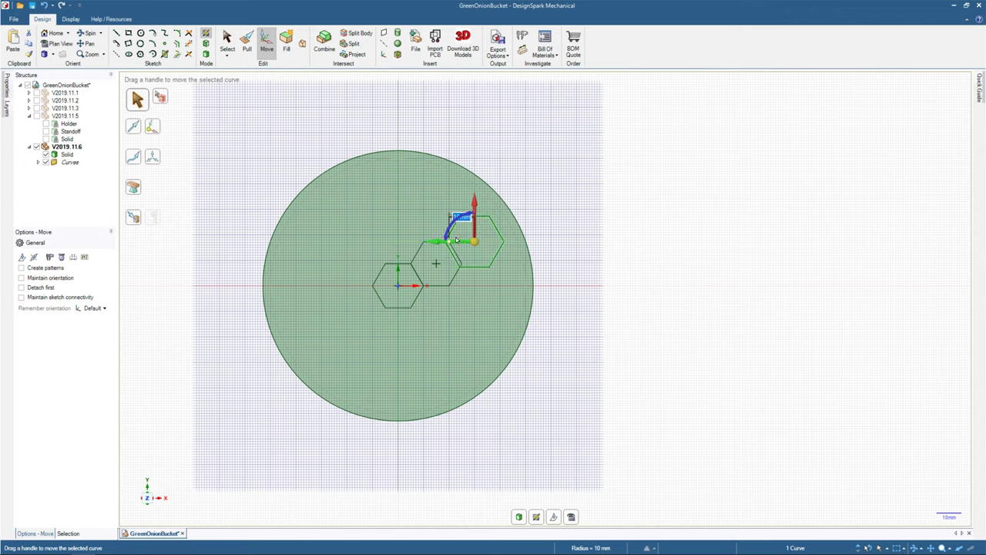
Shift the third hexagon a further 1.7 mm or so in the positive X direction and inspect its fit against the second hexagon.
left_click_drag(456, 243, 460, 243)
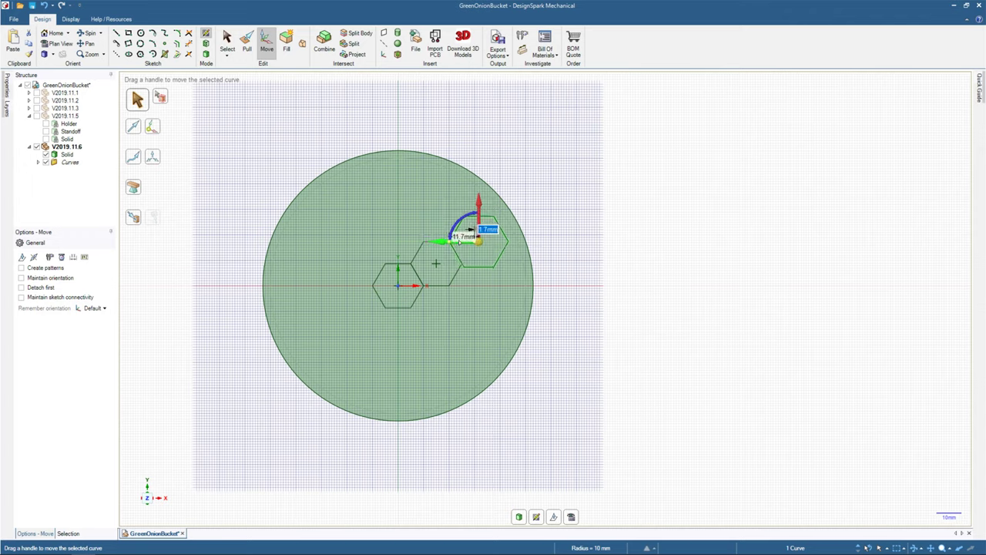
scroll(460, 242, "up", 4)
scroll(451, 239, "up", 2)
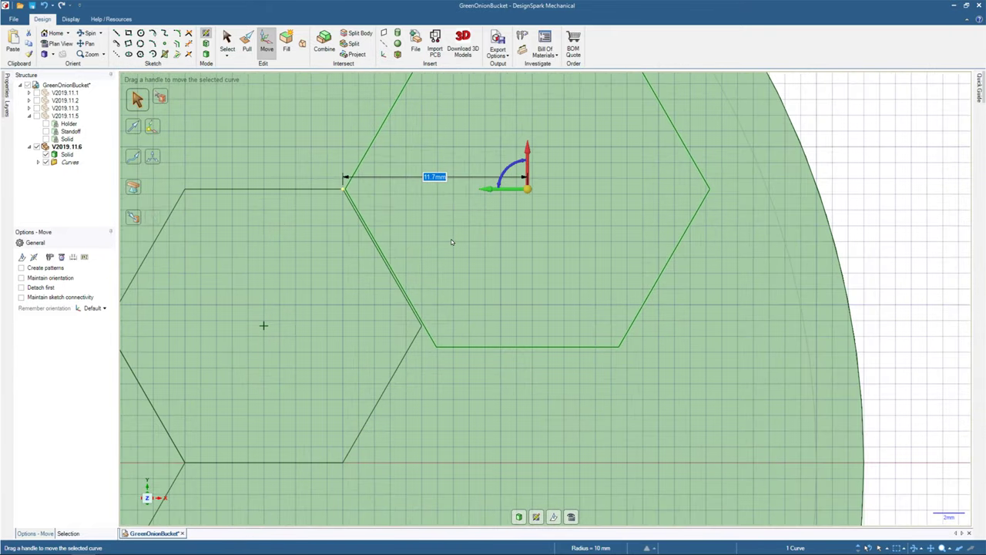
Undo the third hexagon and its moves, and turn off internal radius for the Polygon tool.
scroll(450, 239, "down", 6, "ctrl")
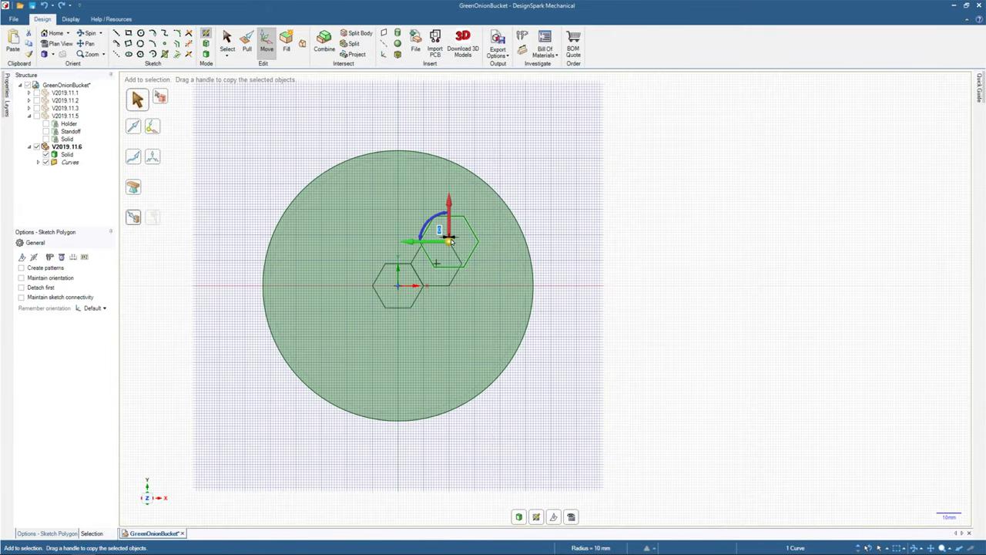
key("ctrl+z")
left_click(21, 256)
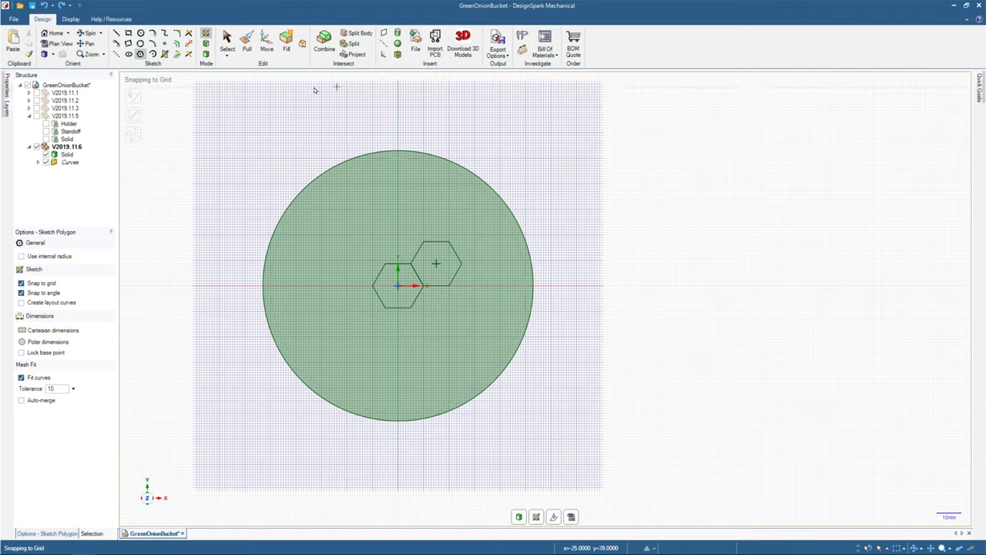
left_click(140, 54)
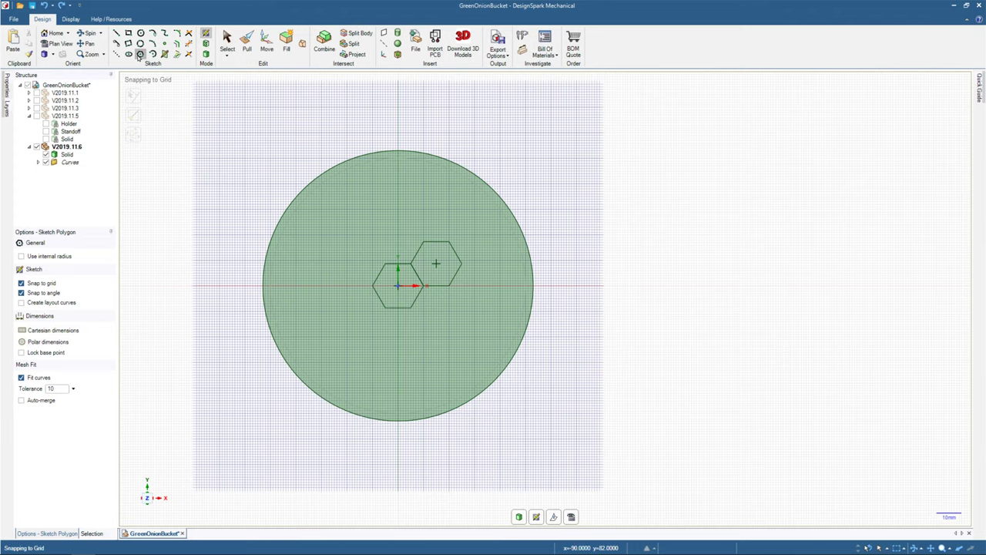
left_click(450, 243)
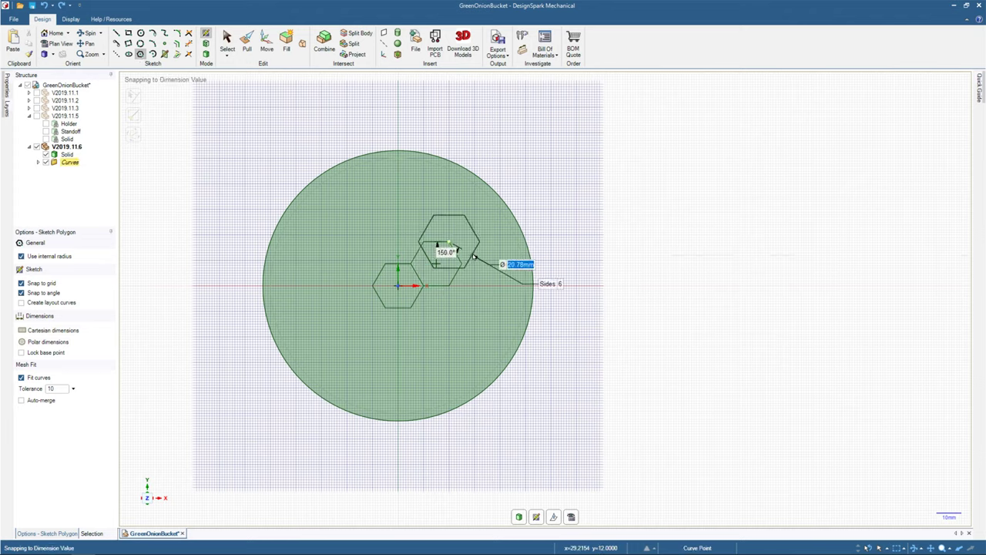
left_click(456, 251)
left_click(20, 255)
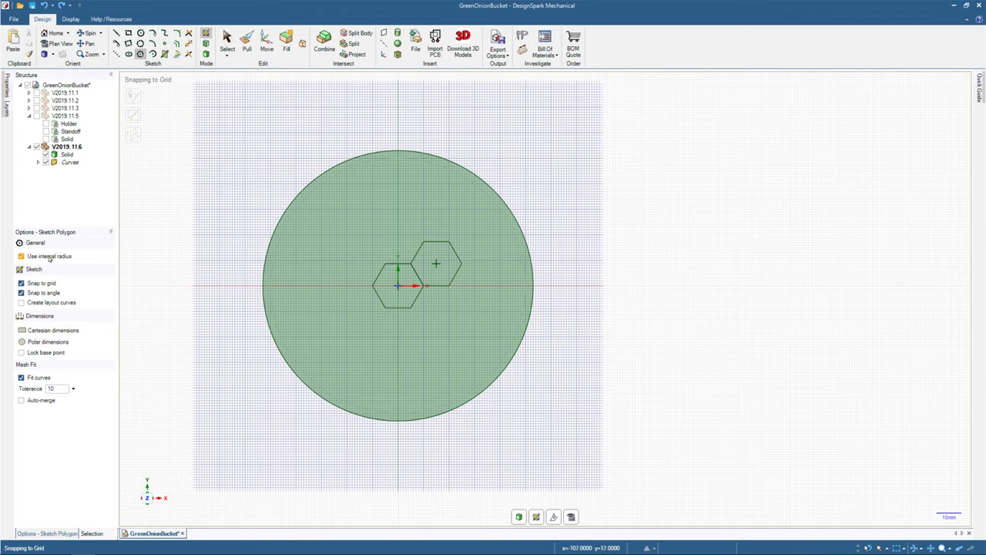
Sketch a 20 mm, six-sided polygon without internal radius on the second hexagon's corner at positive X and Y, parallel to the X axis.
left_click(450, 243)
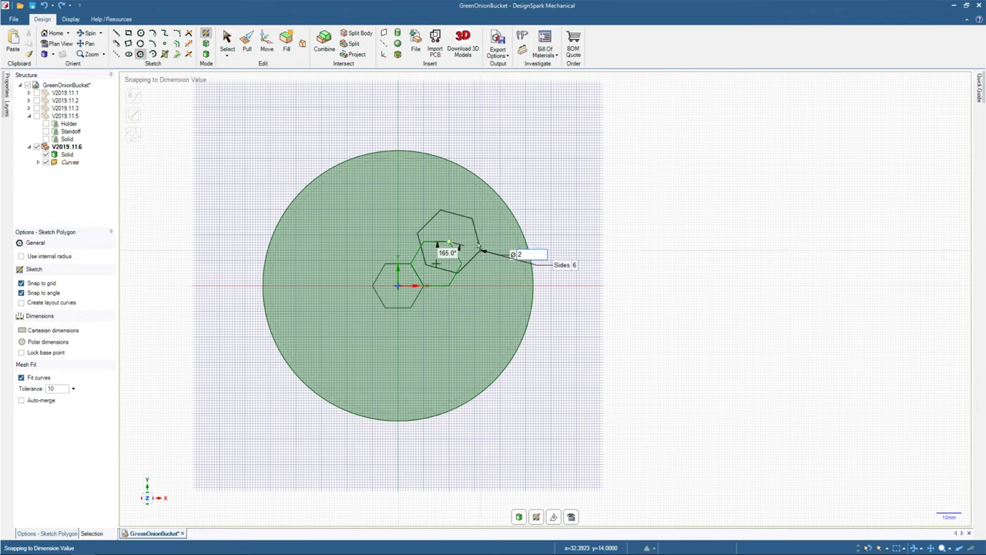
key("Escape")
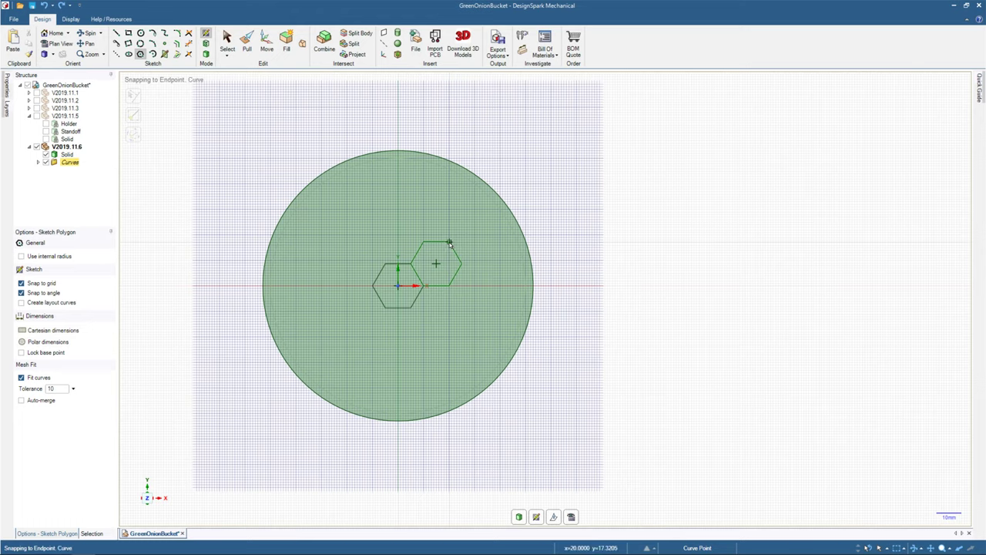
left_click(450, 242)
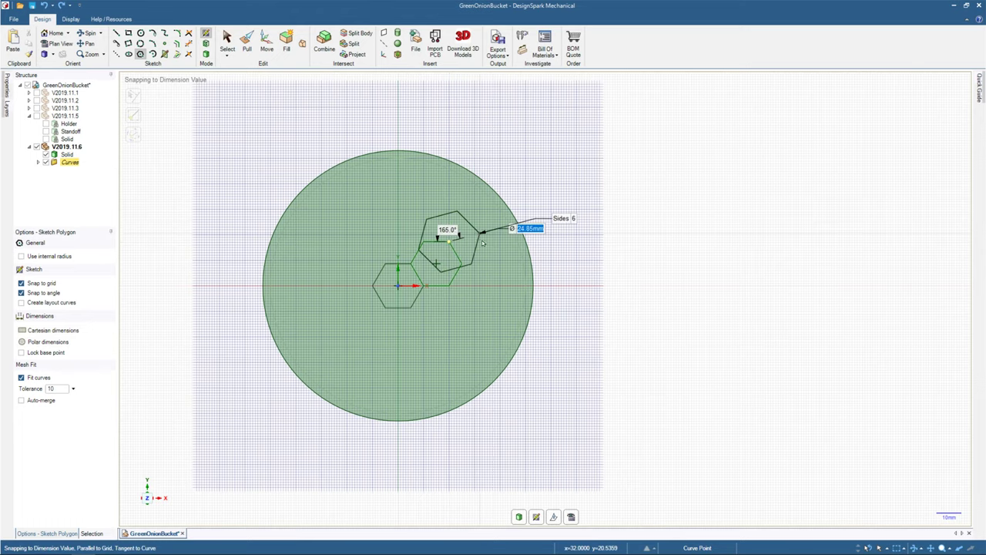
type("2")
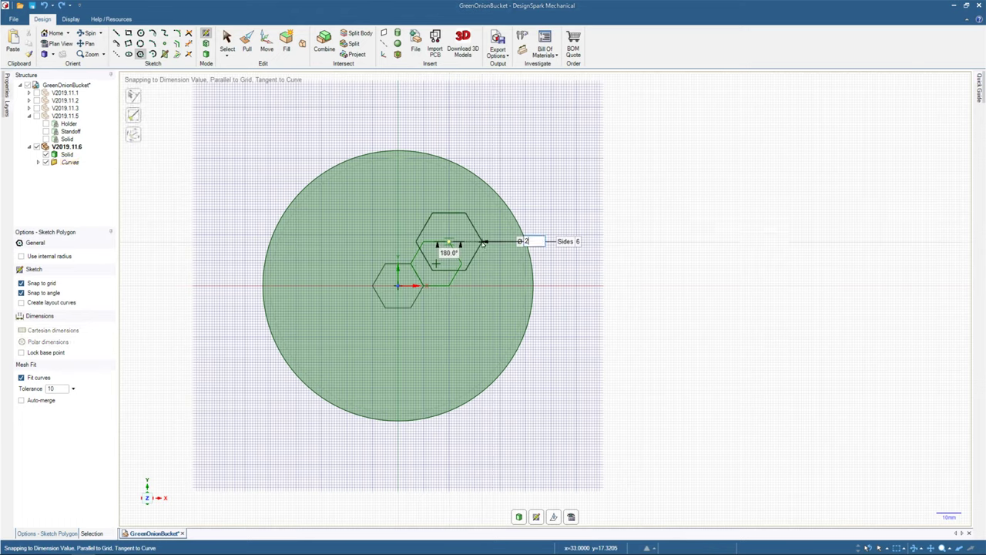
type("0mm")
key("Return")
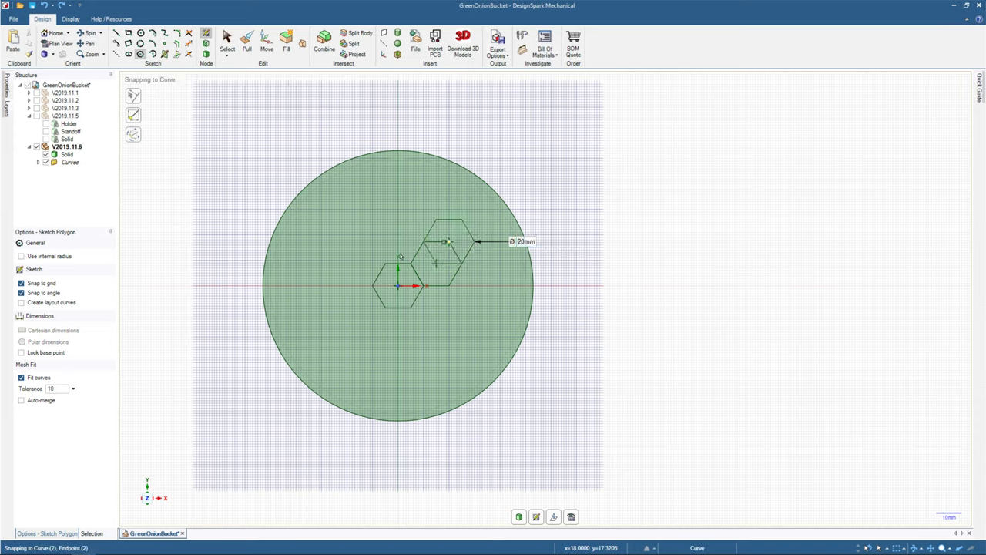
Move the redrawn third hexagon 10 mm in the positive X direction so it shares an edge with the second hexagon.
left_click(267, 43)
key("m")
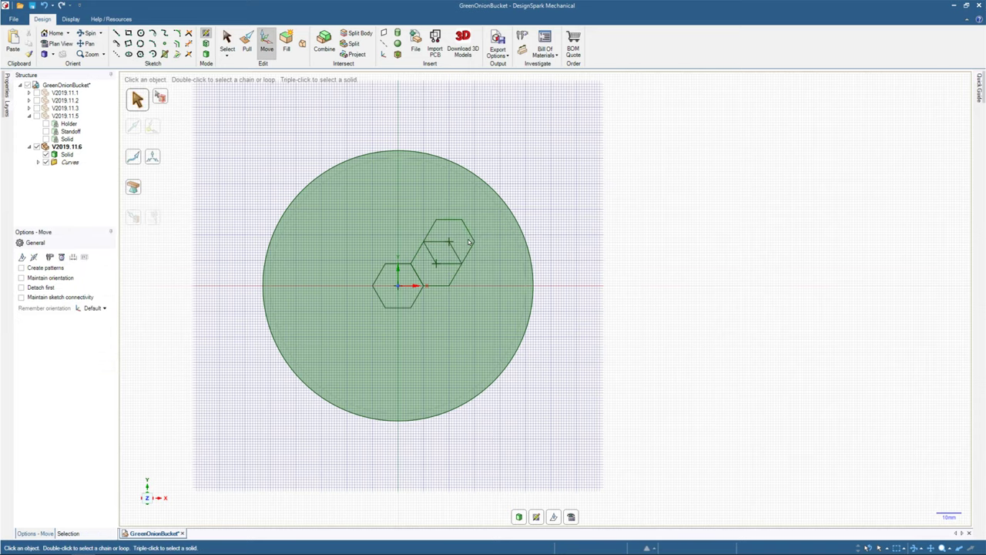
left_click(431, 242)
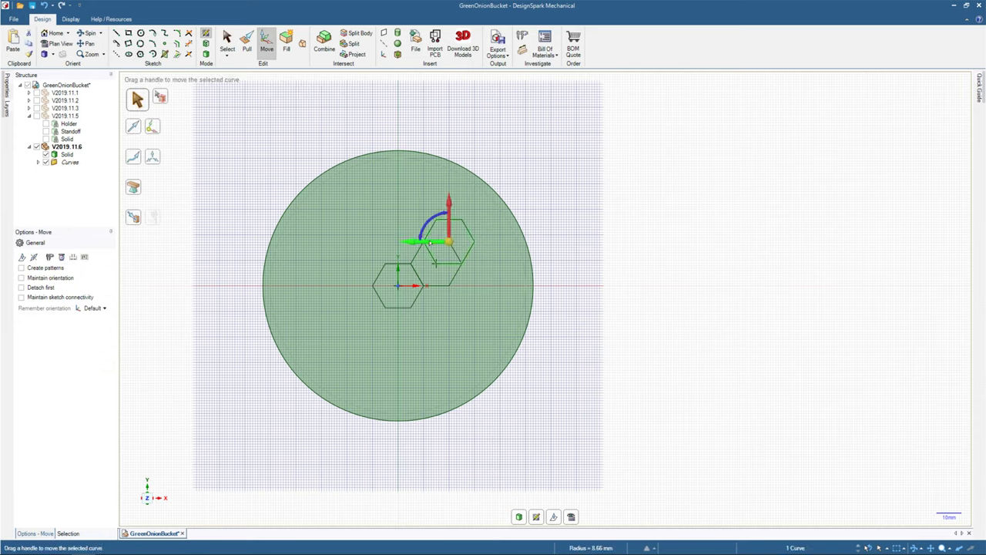
left_click_drag(429, 243, 457, 251)
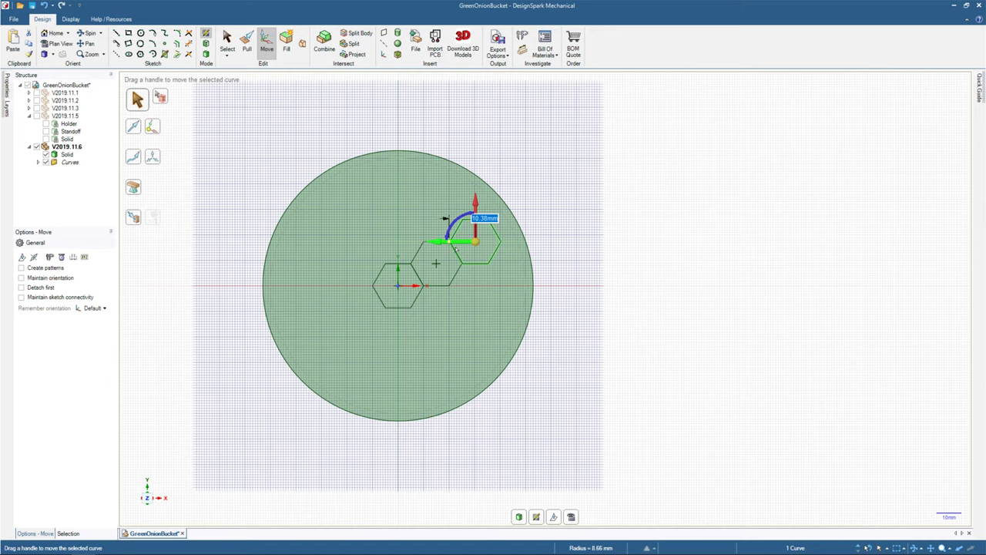
type("10.38")
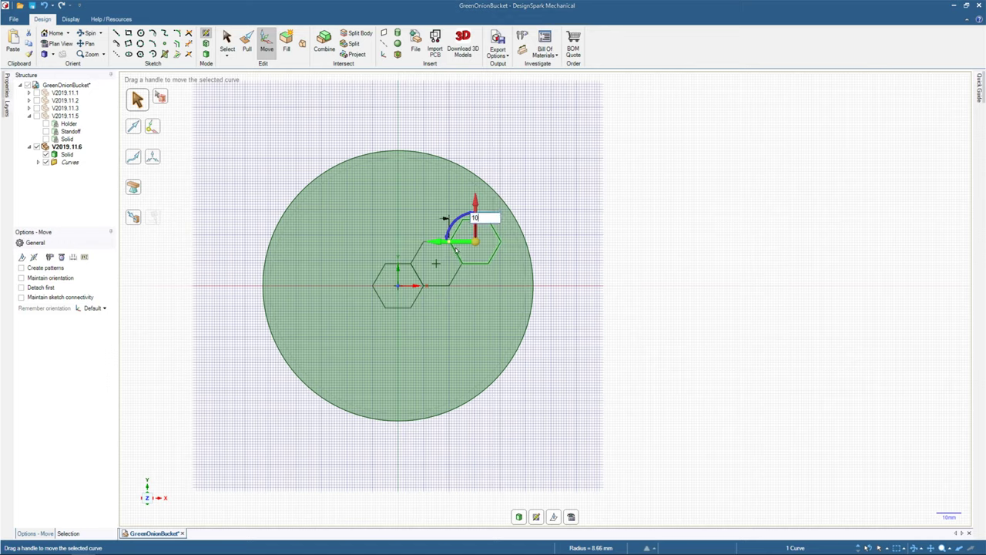
key("Return")
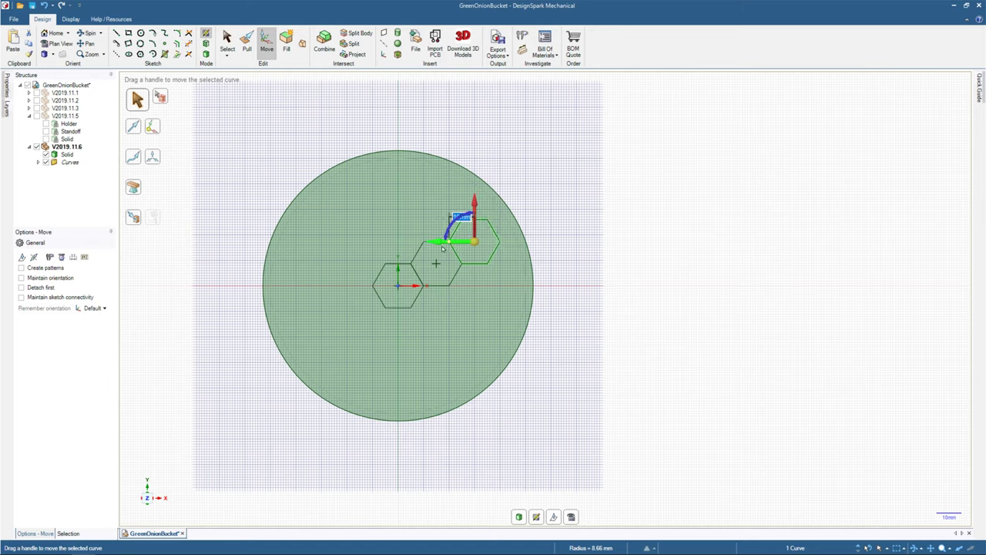
Examine the diagonal chain of three hexagons and their shared edges on the disc from several tilted views.
left_click(718, 275)
middle_click_drag(712, 252, 648, 142)
key("v")
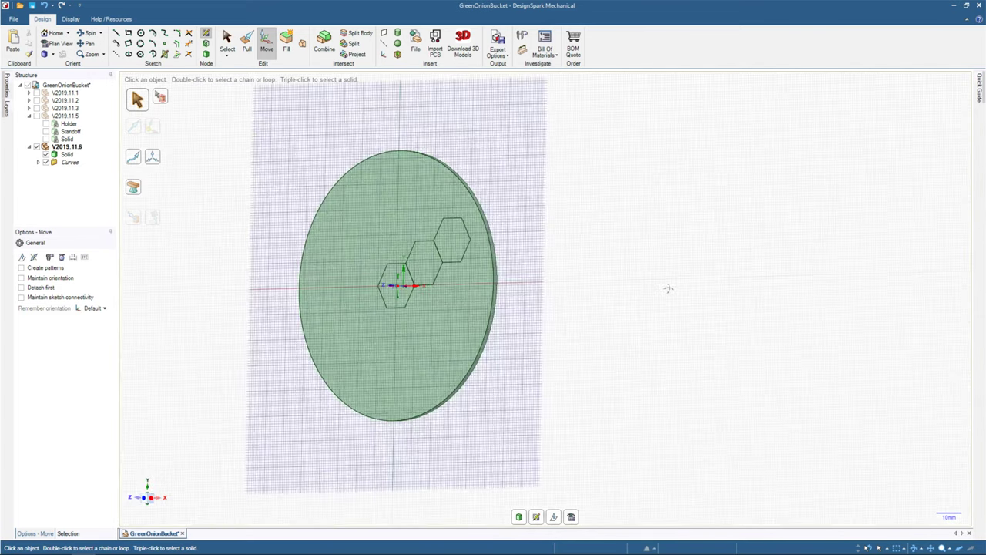
middle_click_drag(732, 293, 692, 231)
key("v")
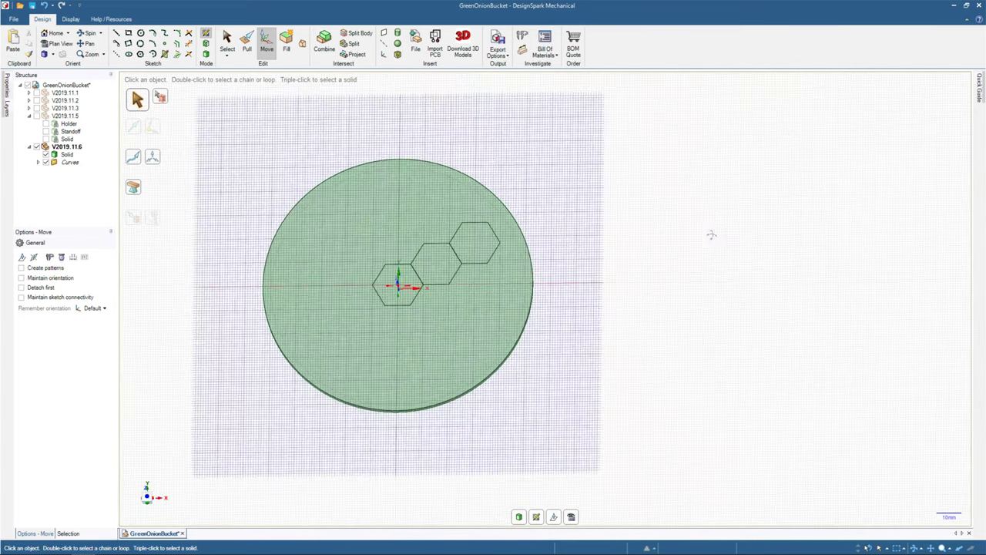
scroll(471, 260, "up", 2)
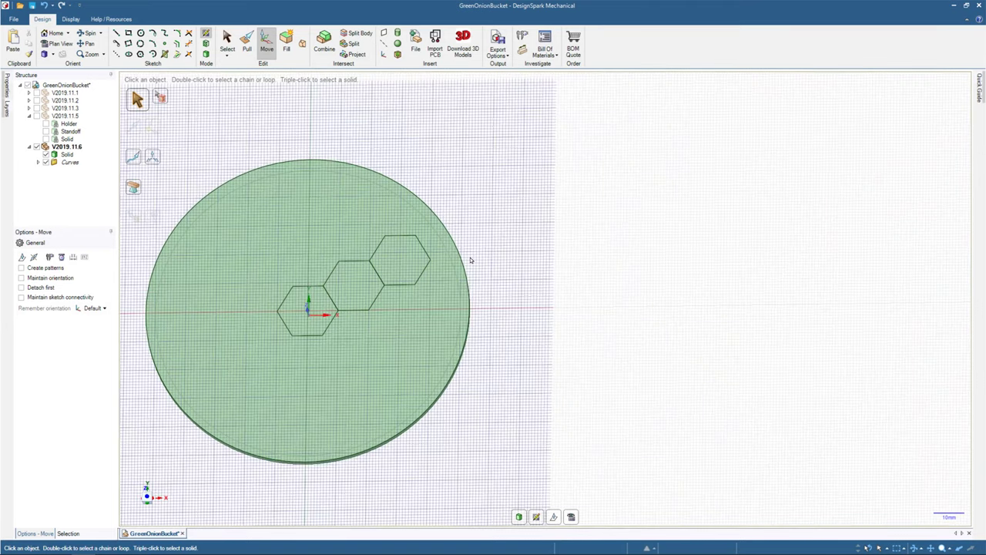
middle_click_drag(471, 260, 490, 259)
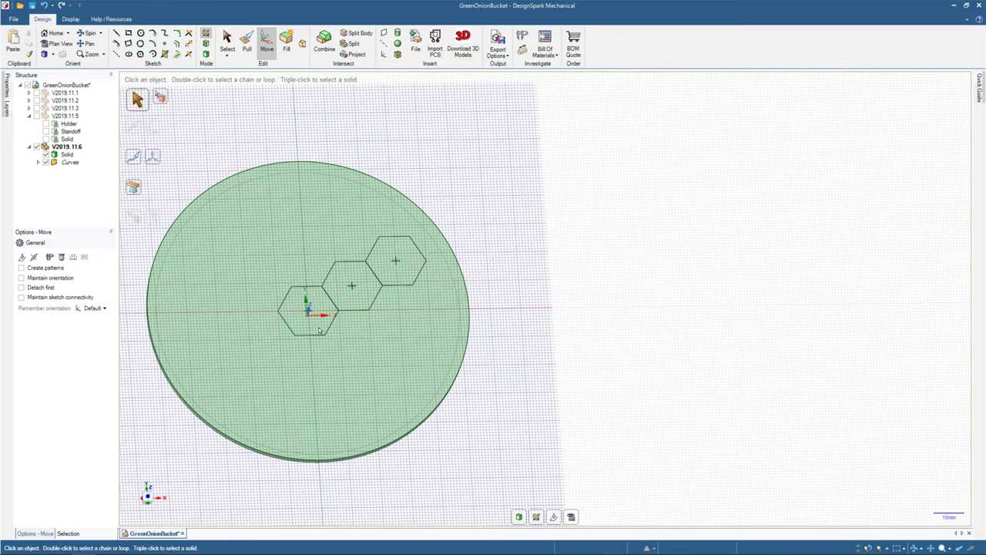
left_click(345, 313)
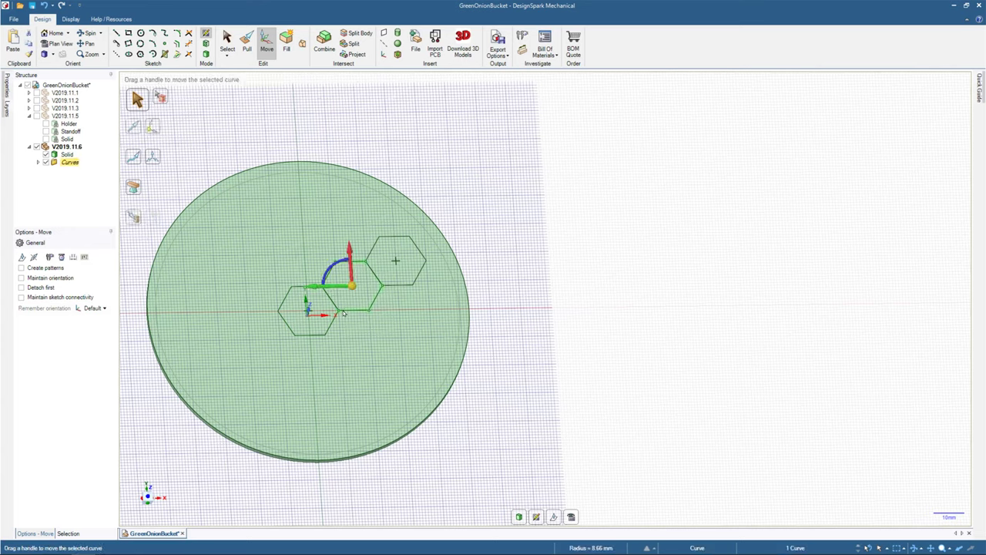
left_click(649, 313)
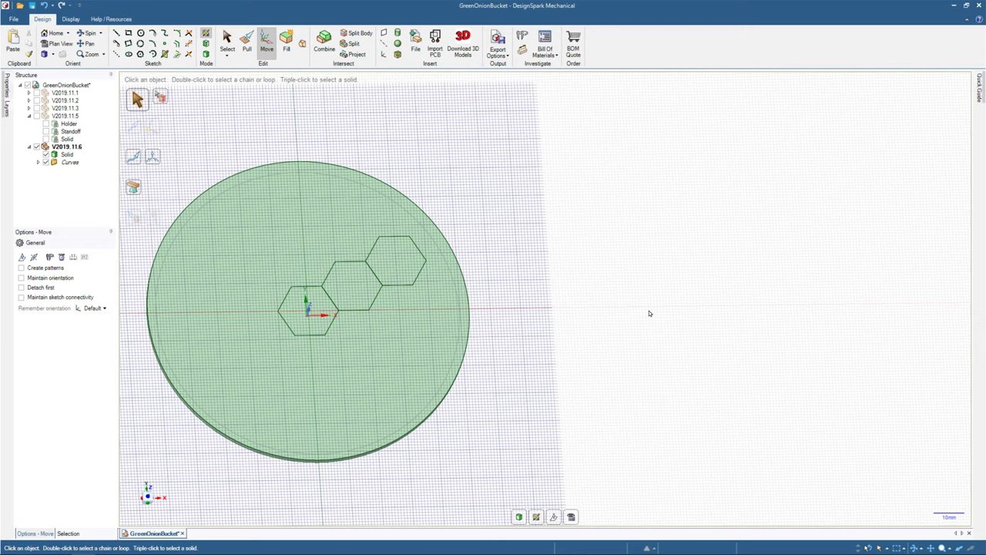
Delete all three hexagons from the disc.
key("s")
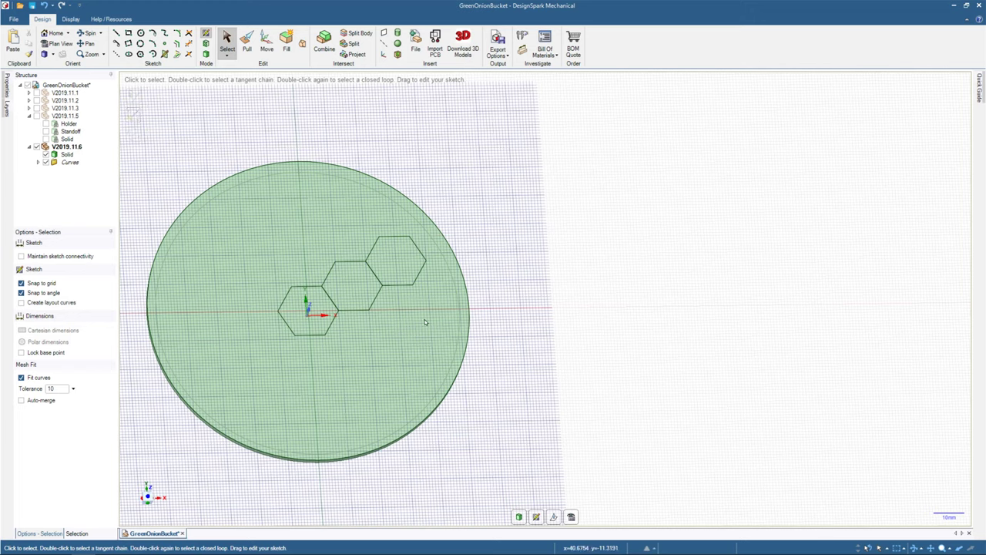
key("ctrl+a")
key("Delete")
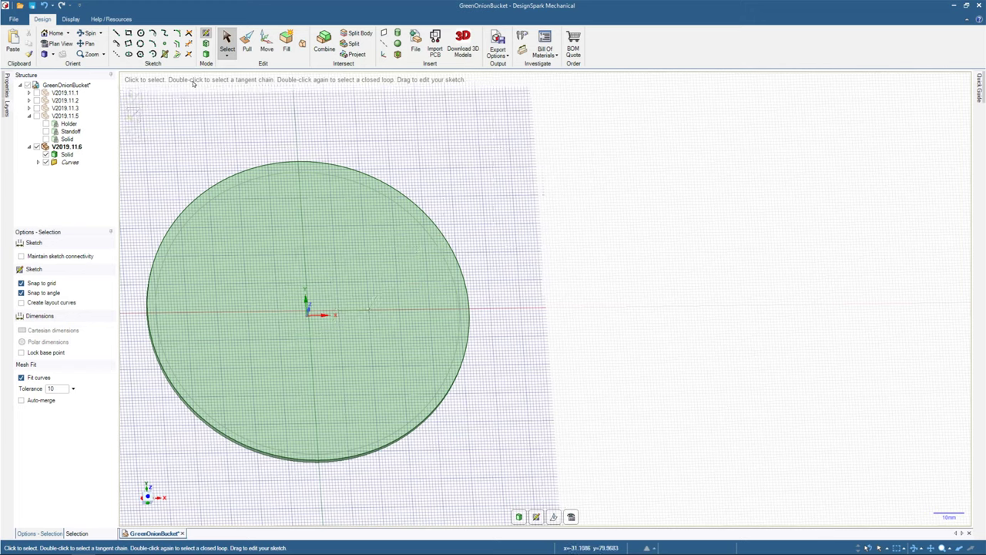
left_click(140, 54)
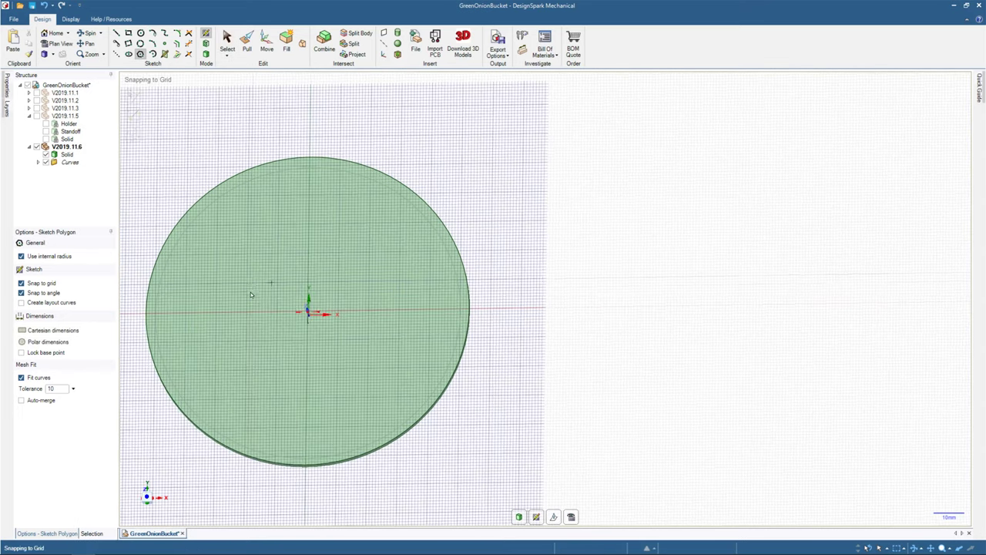
left_click(61, 44)
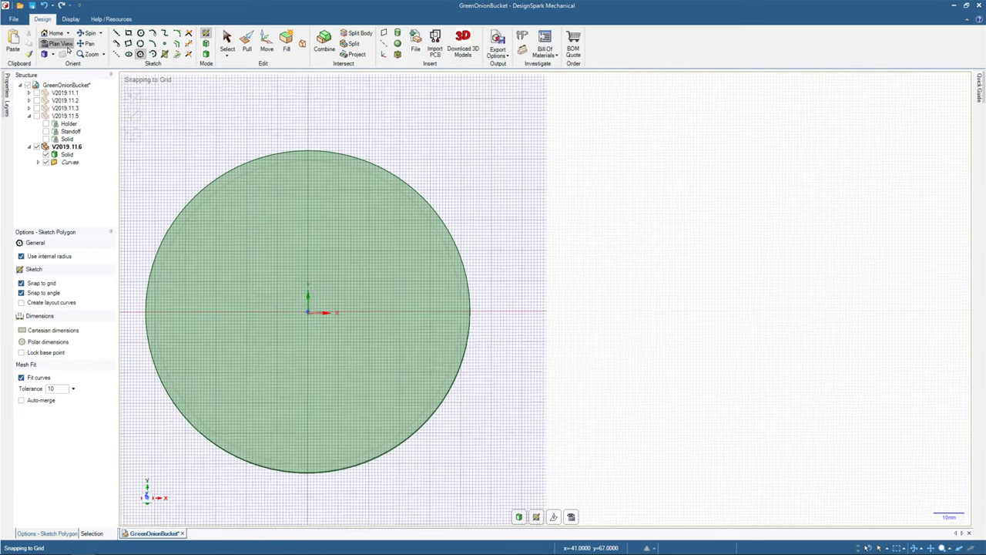
left_click(308, 312)
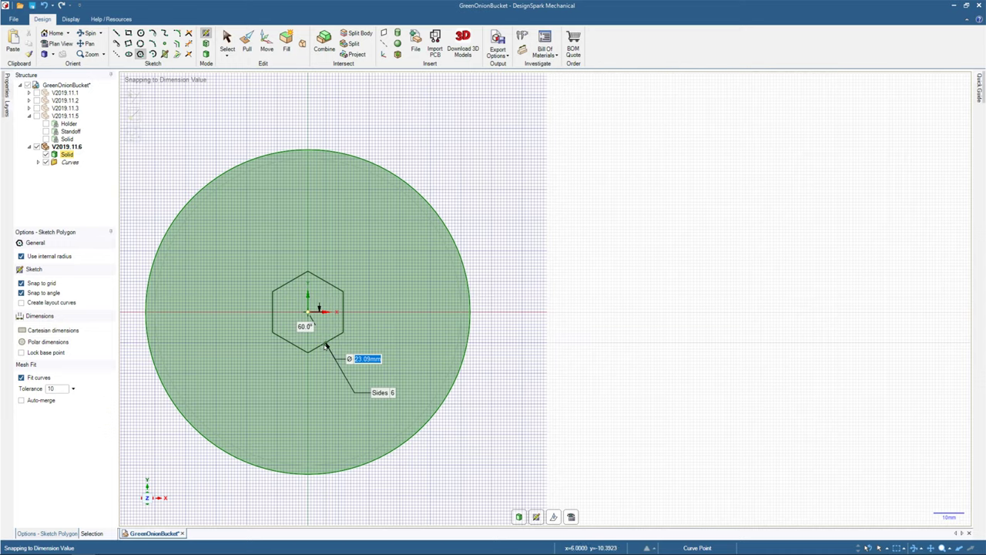
key("Escape")
key("Escape")
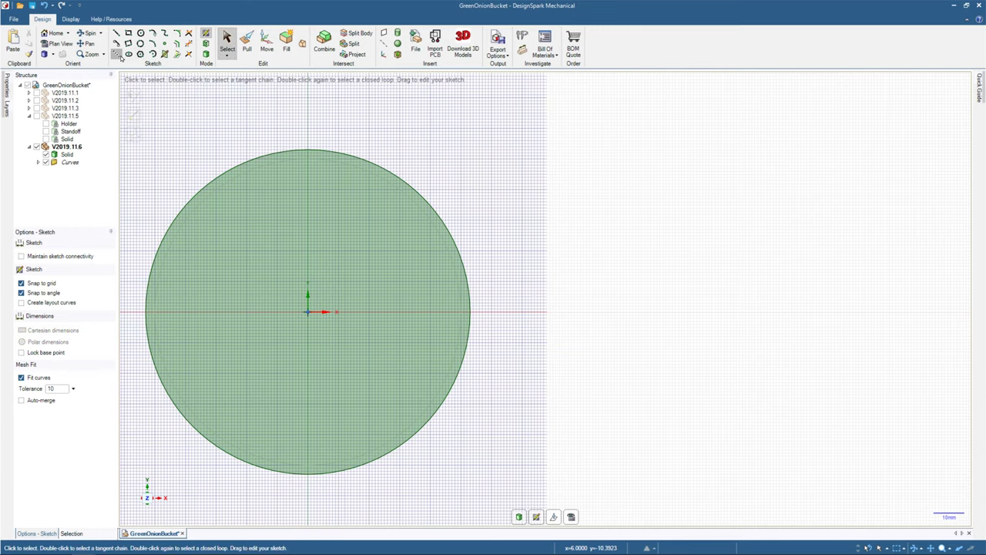
Try a construction line from the origin along the positive X axis to the disc's edge.
left_click(117, 54)
scroll(300, 283, "up", 3)
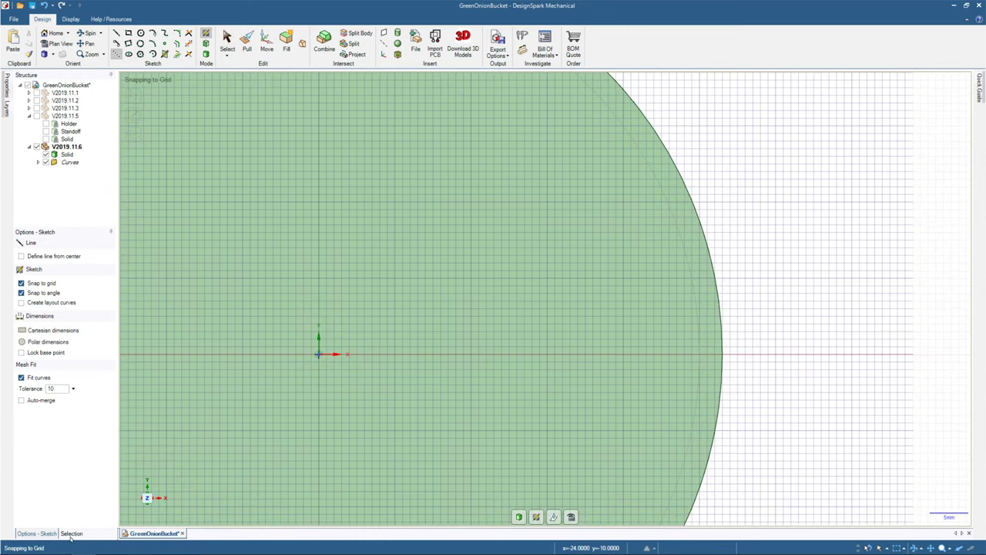
left_click(319, 354)
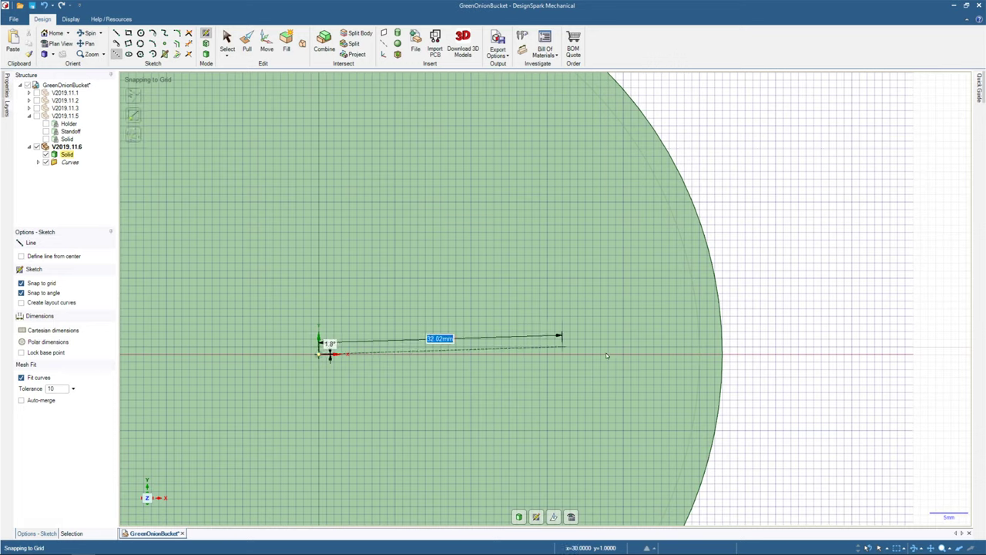
left_click(699, 354)
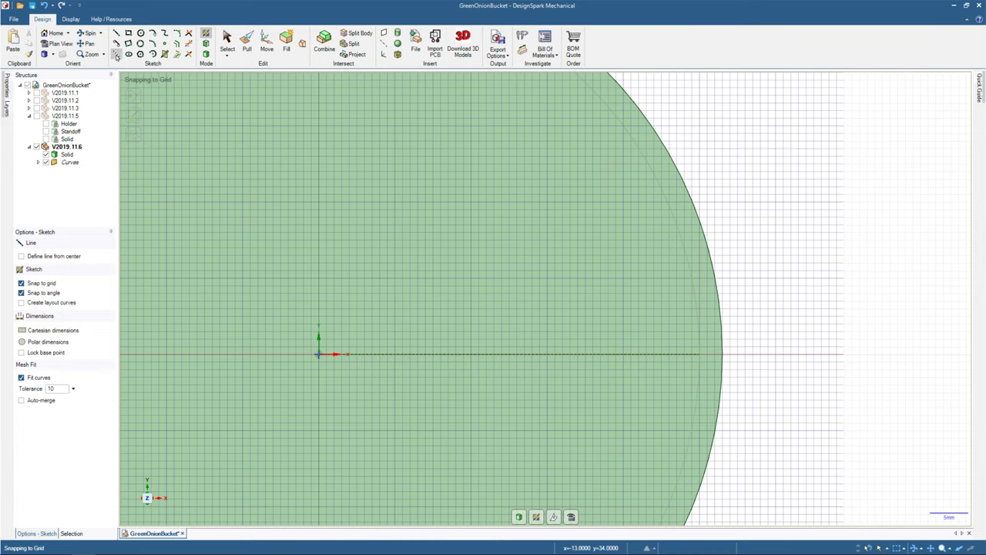
left_click(116, 55)
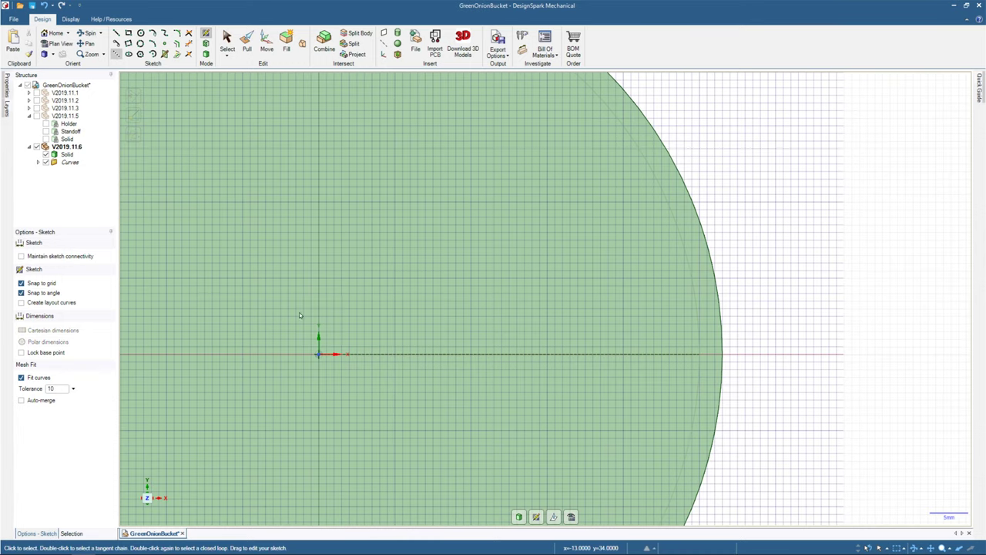
key("d")
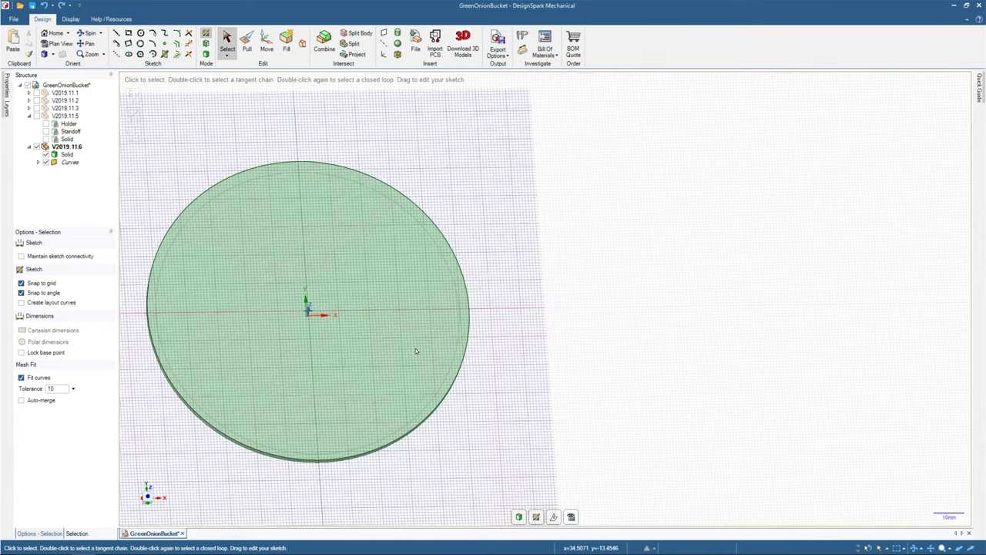
Sketch a 16.67 mm (50/3) construction line from the origin along the positive X axis in plan view.
key("v")
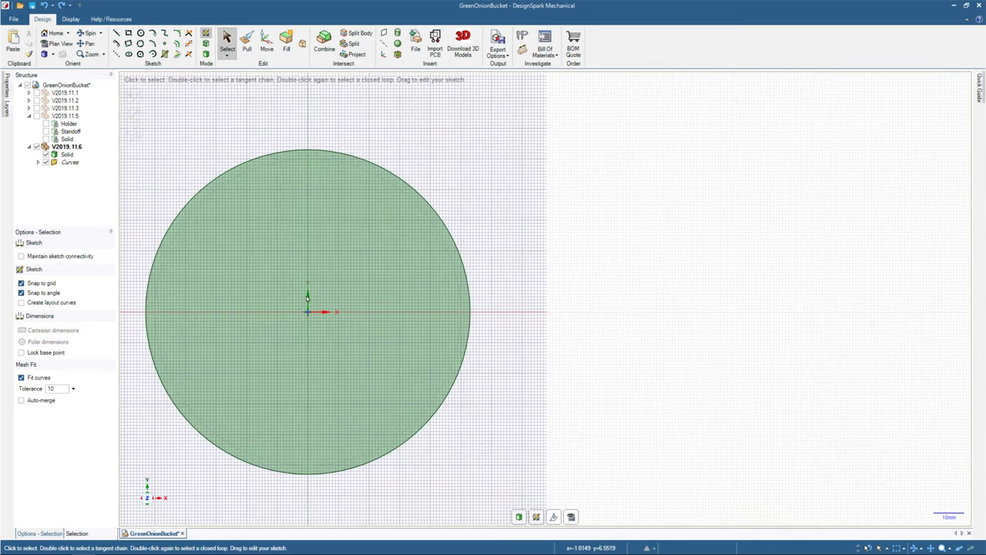
scroll(316, 289, "up", 5)
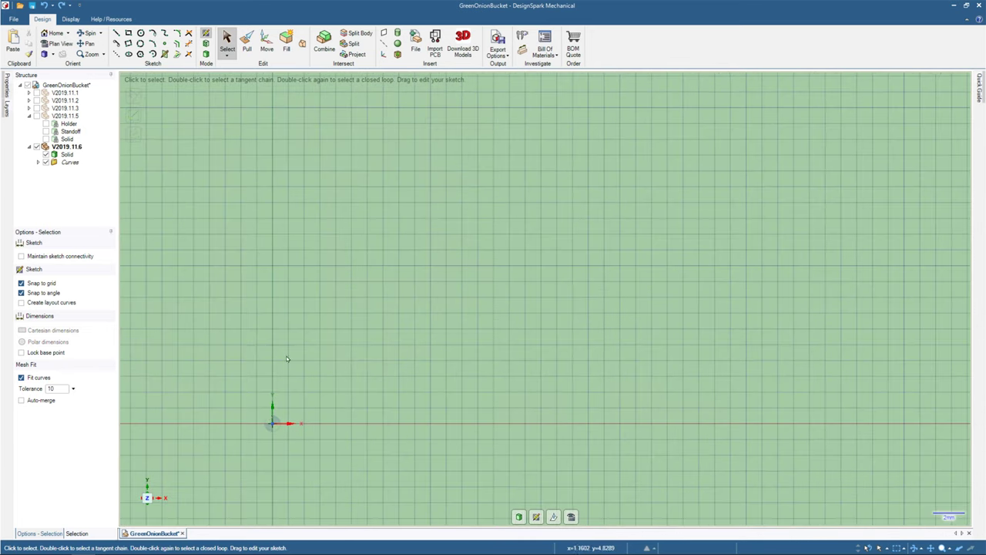
left_click(272, 426)
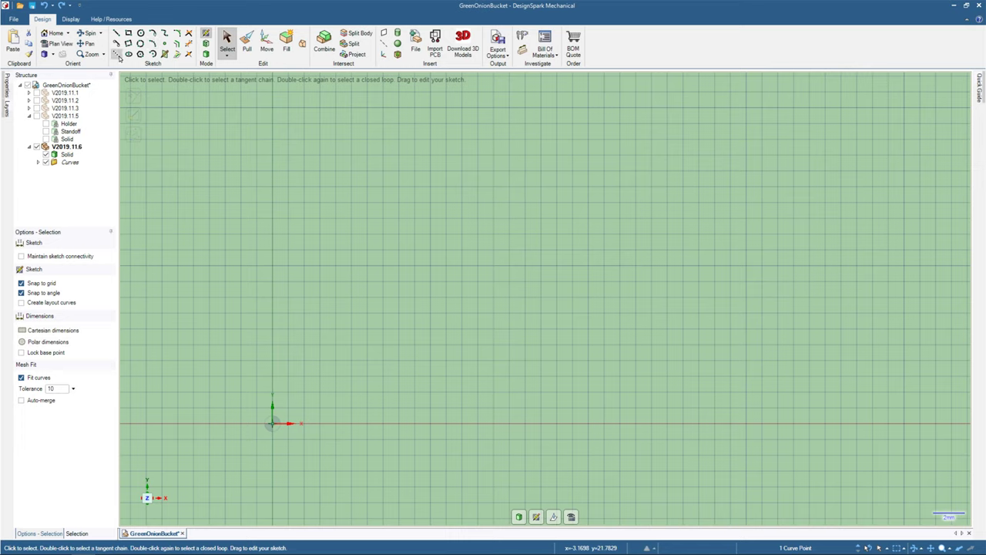
key("l")
left_click(272, 423)
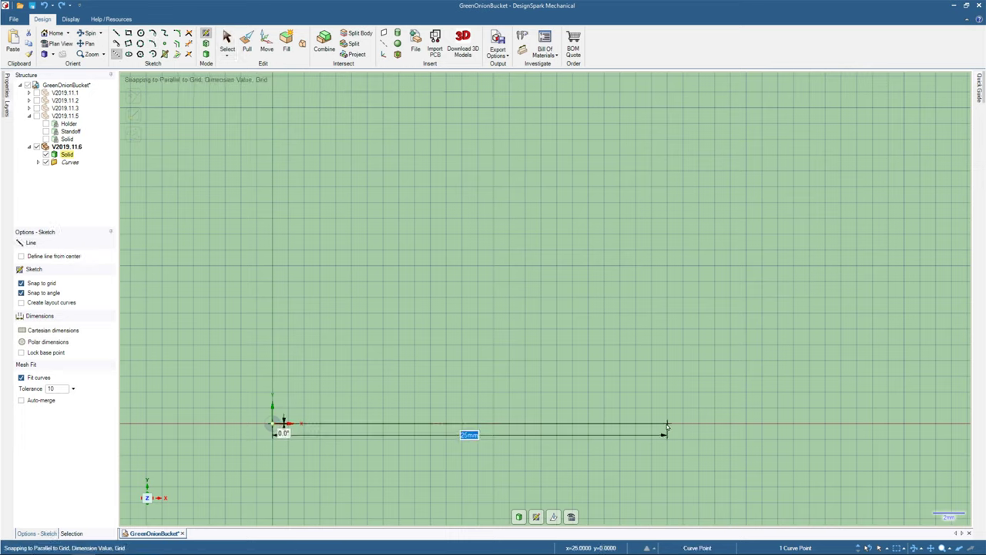
key("BackSpace")
type("50")
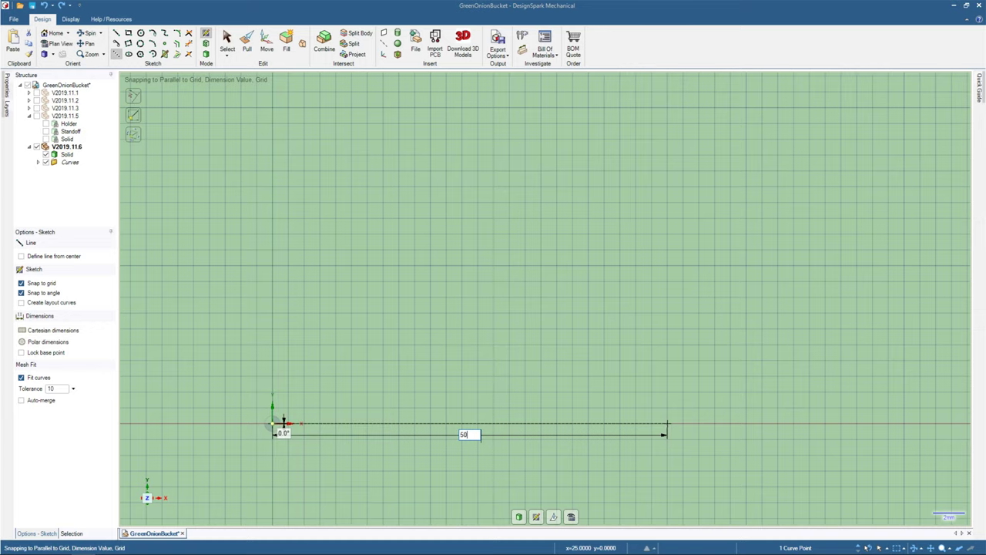
key("BackSpace")
key("BackSpace")
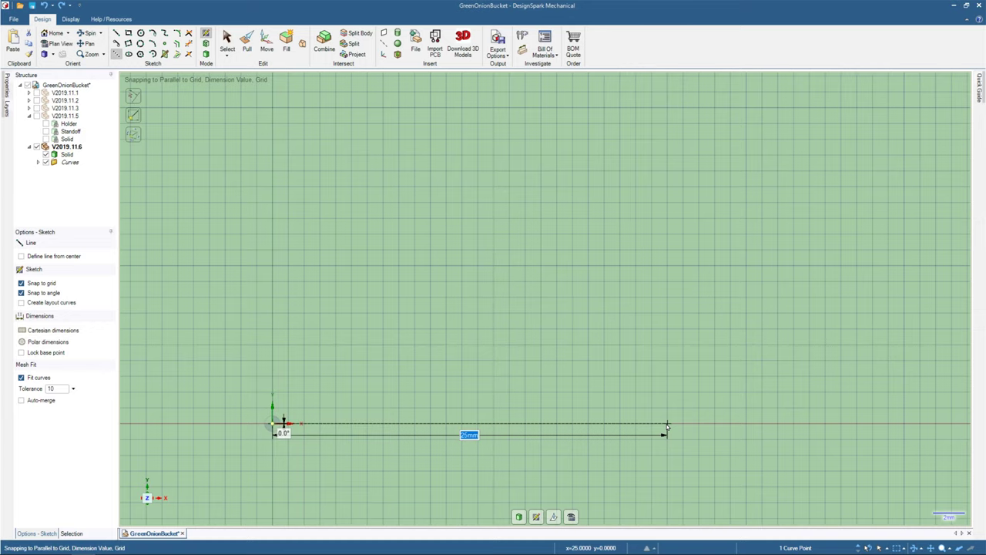
scroll(518, 347, "up", 1)
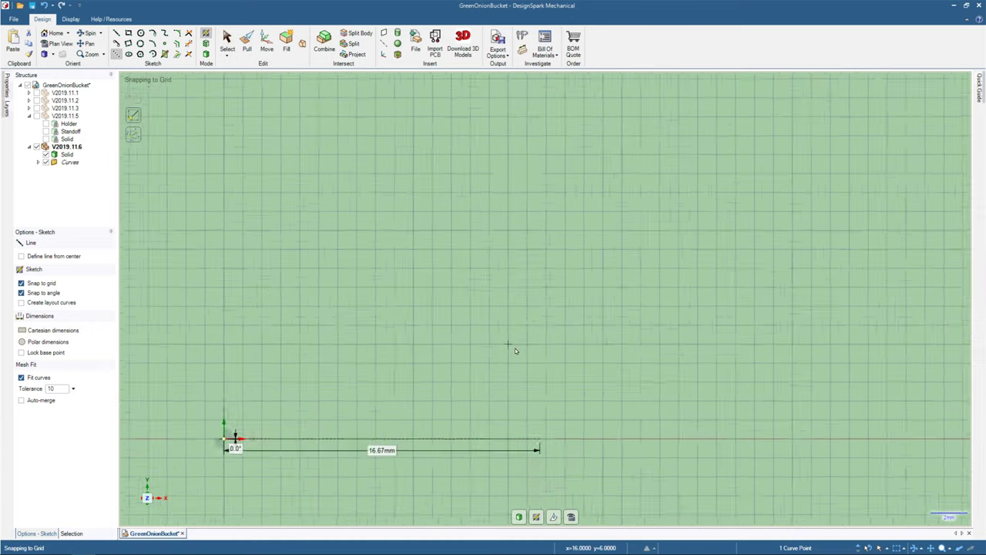
scroll(517, 352, "down", 5)
scroll(516, 353, "up", 3)
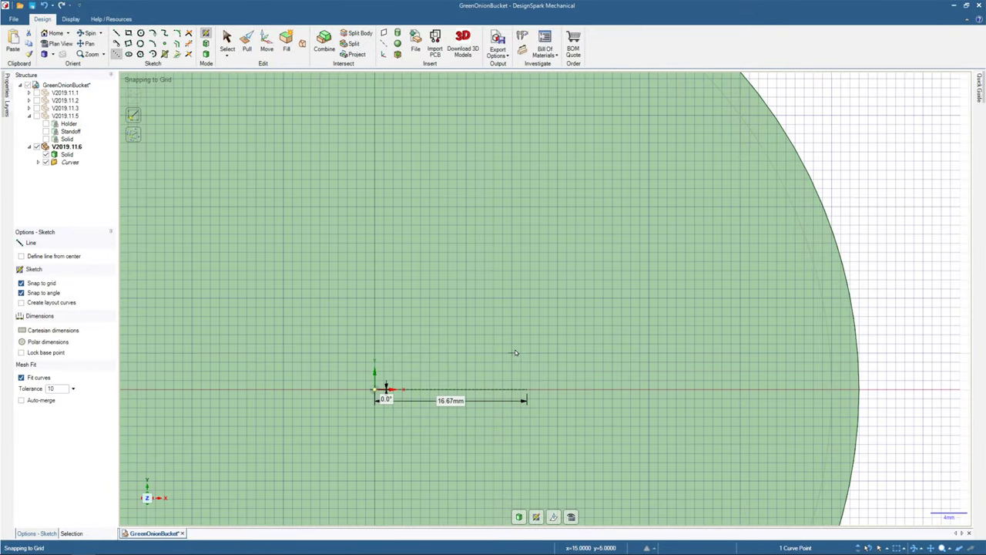
left_click(527, 391)
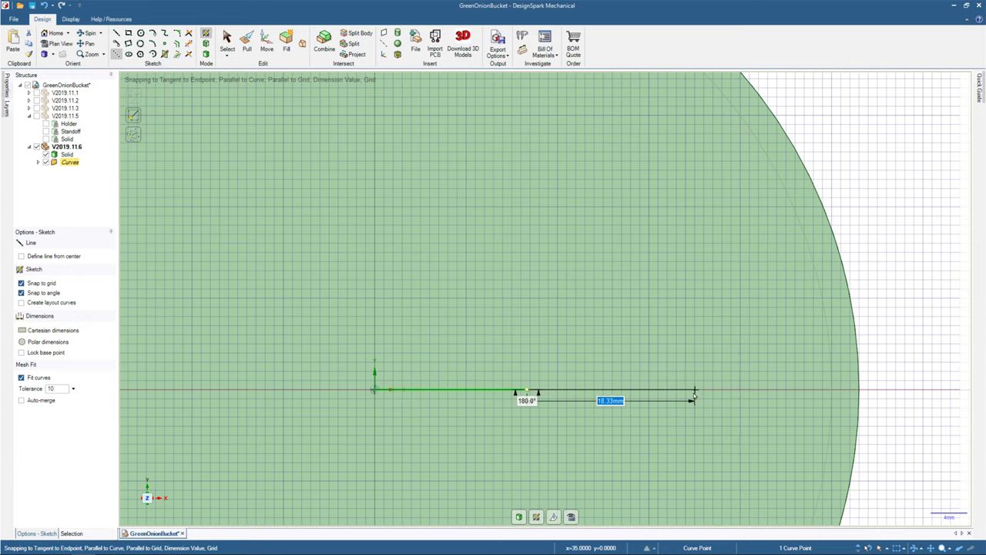
Add two more construction lines of 50/3 mm each, end to end along the positive X axis.
type("50/3")
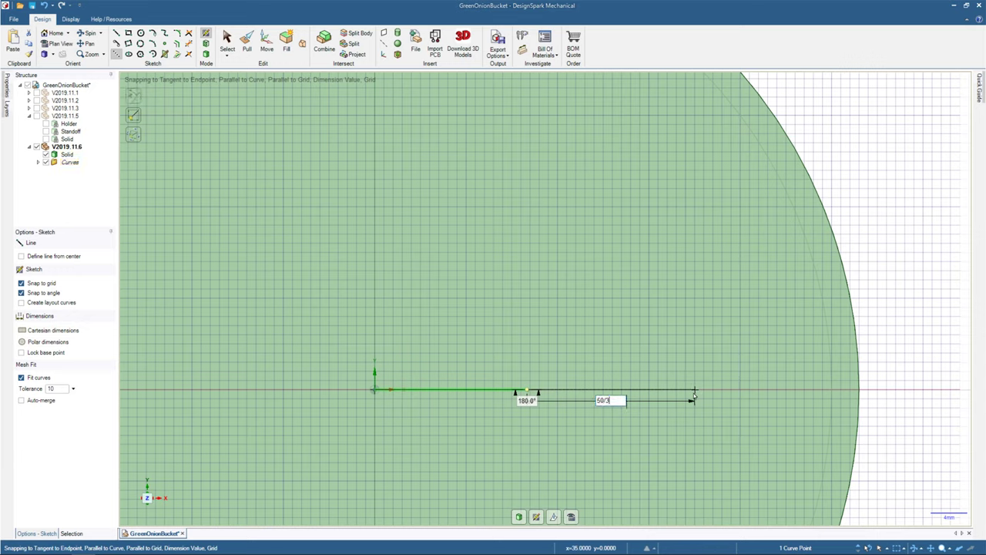
key("Return")
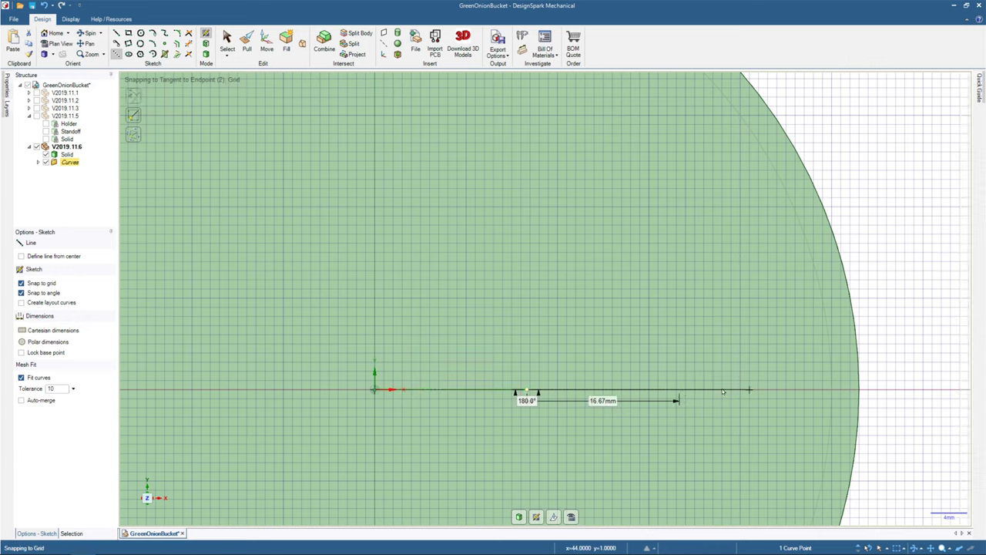
left_click(681, 392)
left_click(682, 392)
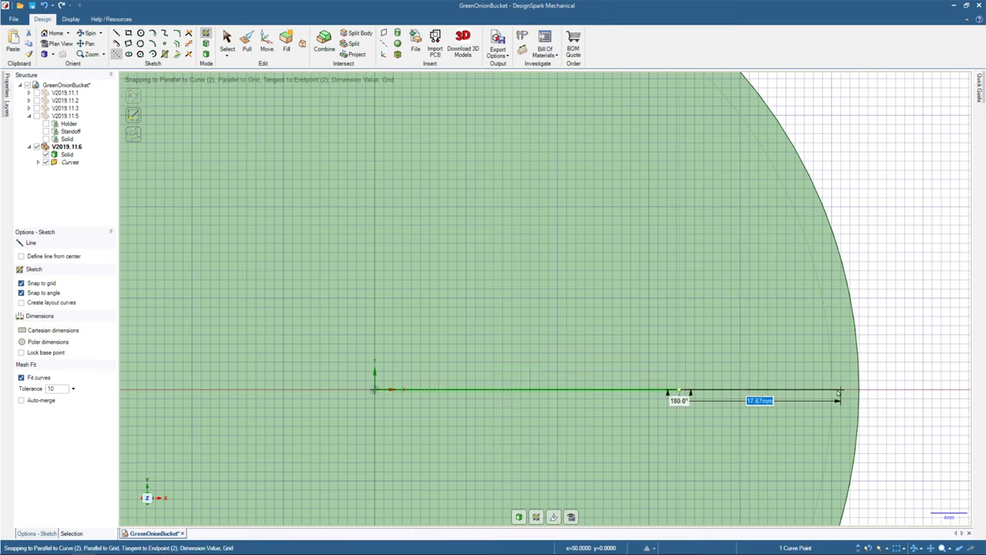
type("3")
key("Escape")
scroll(770, 393, "down", 5)
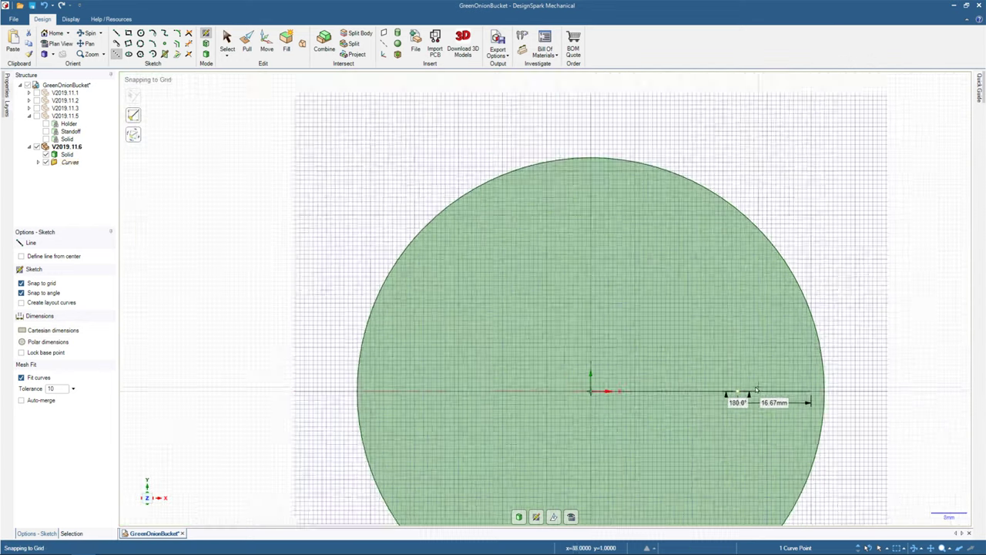
key("Escape")
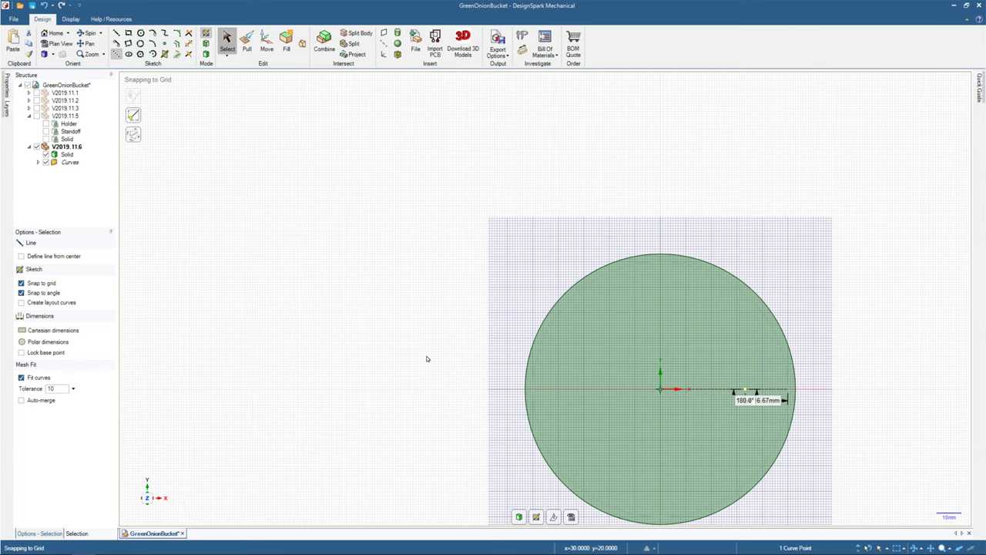
Delete the three construction lines along the positive X axis.
scroll(682, 361, "up", 5)
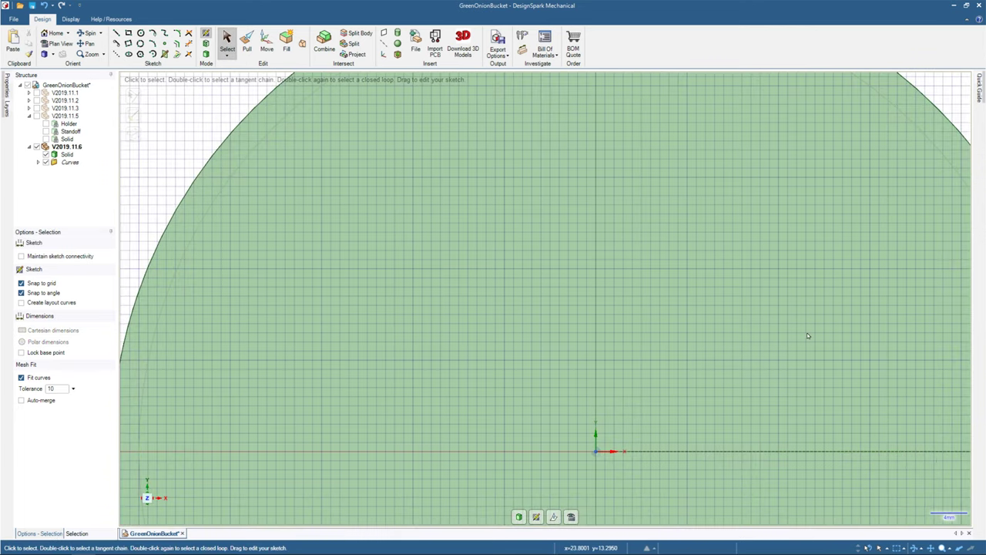
scroll(806, 332, "down", 5)
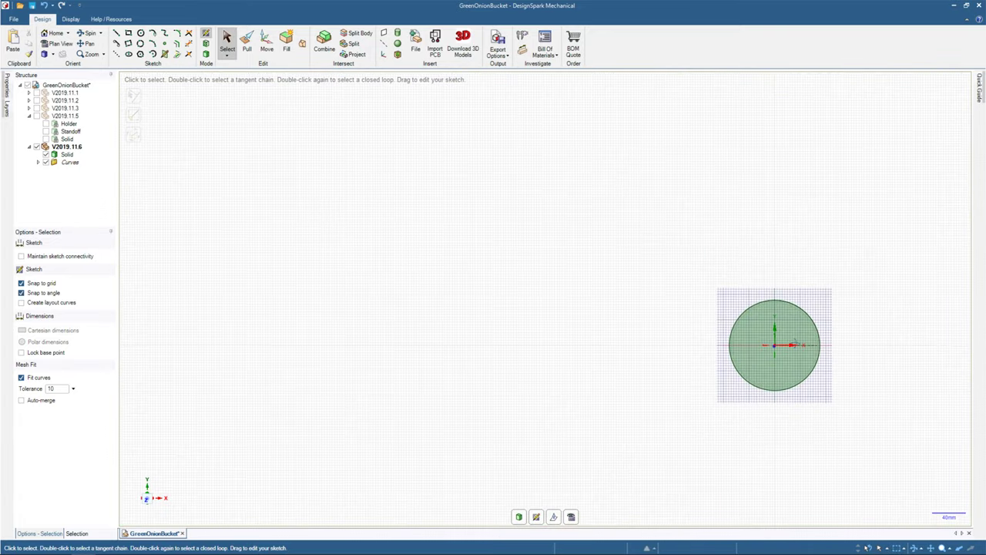
scroll(792, 342, "up", 4)
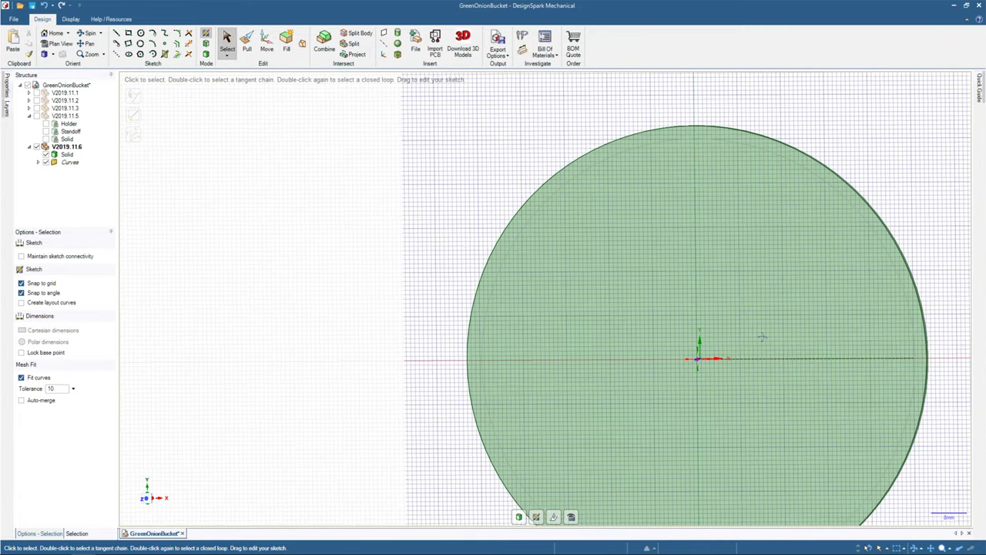
middle_click_drag(762, 337, 819, 351)
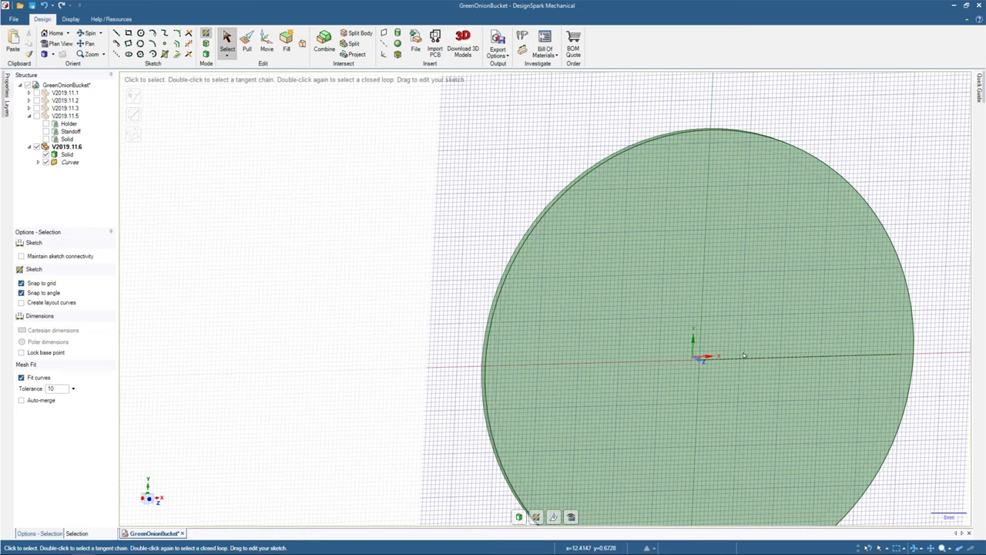
left_click_drag(964, 310, 929, 377)
left_click(930, 378)
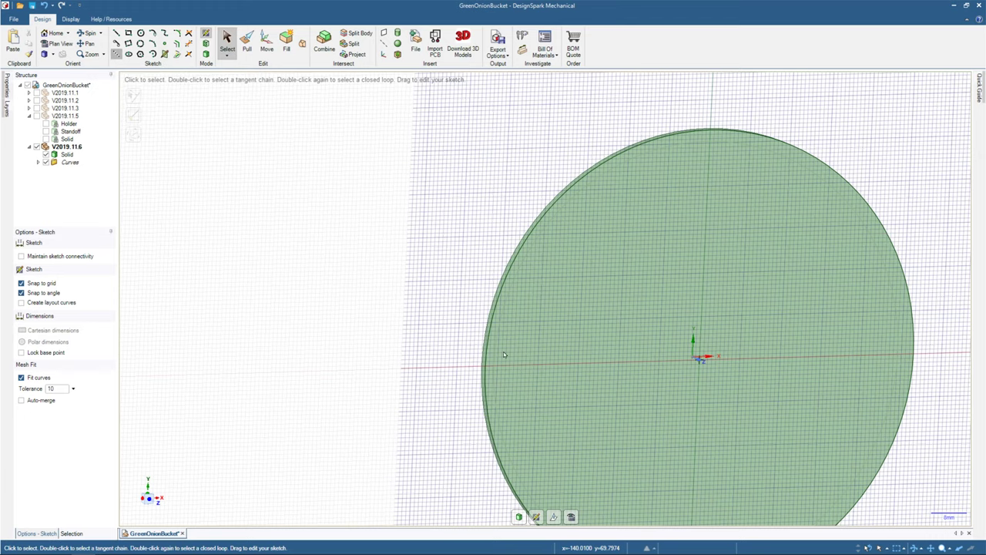
Check the diameter of the sketch circle just inside the disc's rim, selecting it in 3D mode.
left_click(117, 56)
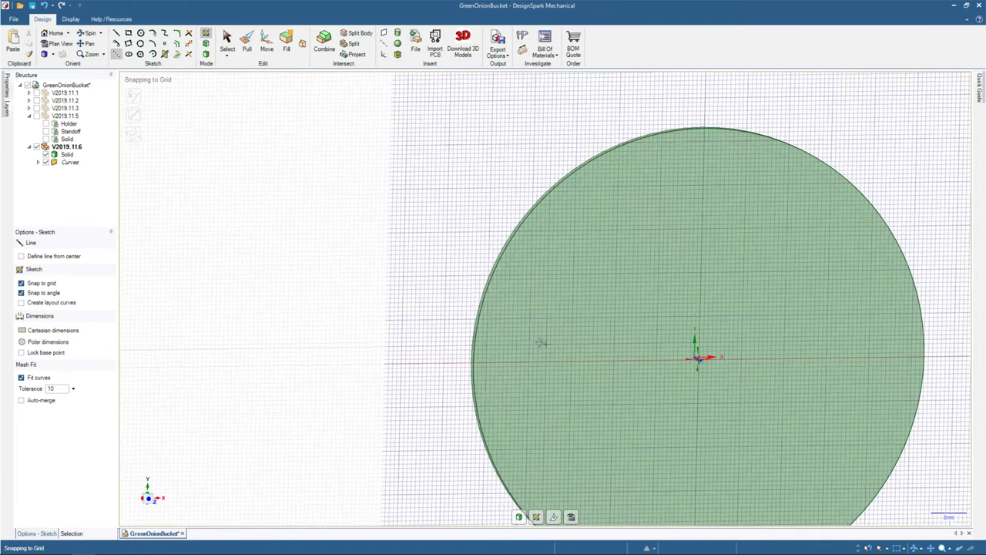
key("e")
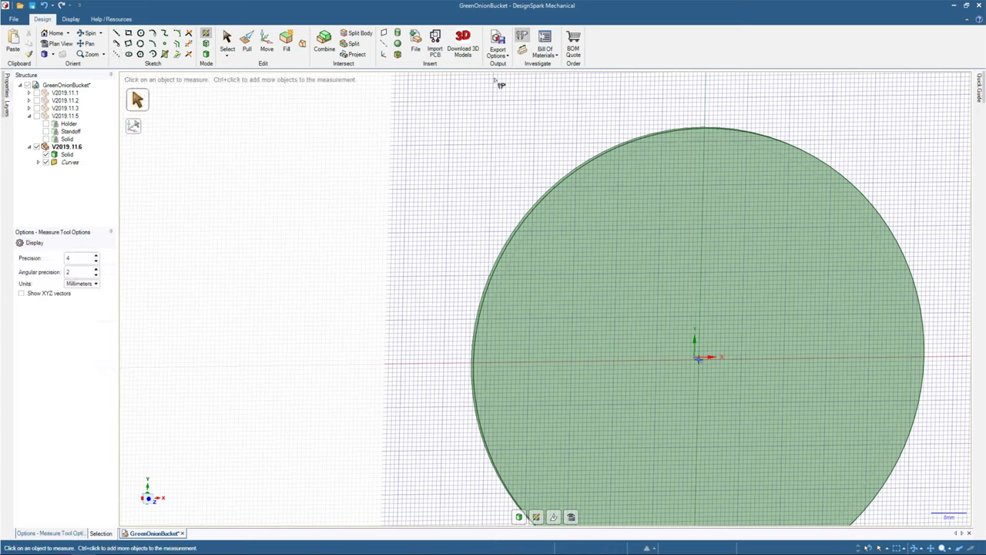
scroll(550, 221, "up", 5)
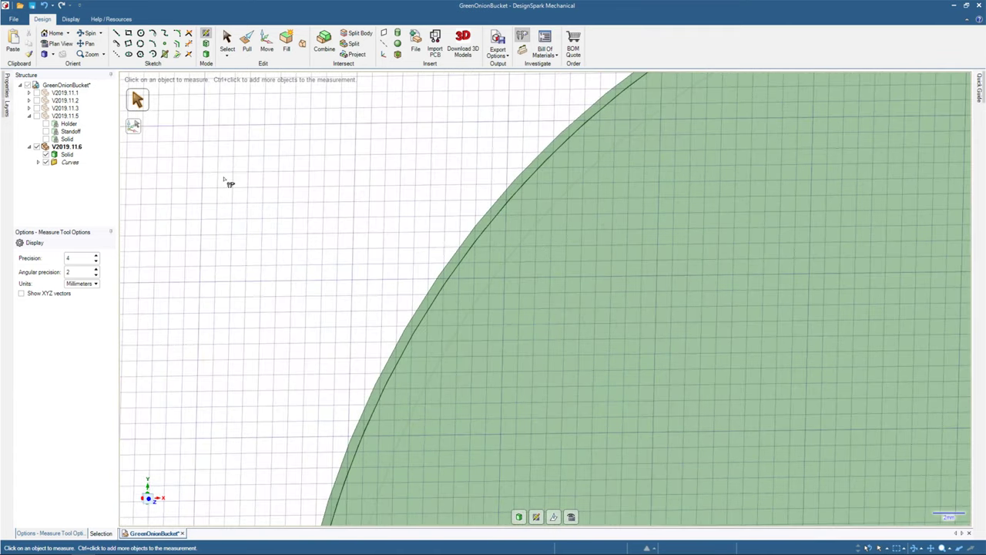
left_click(69, 163)
scroll(613, 296, "down", 4)
scroll(652, 311, "down", 4)
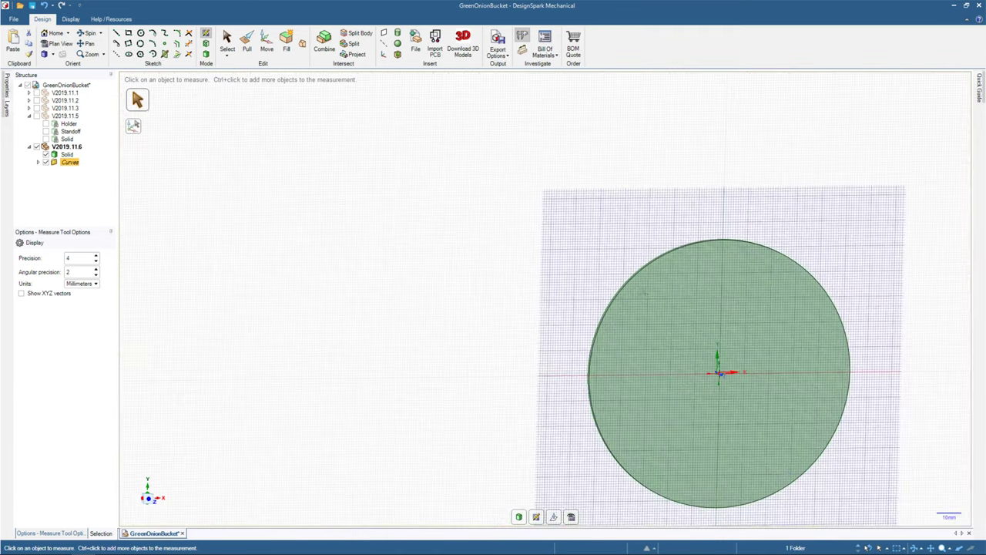
middle_click_drag(653, 311, 695, 313)
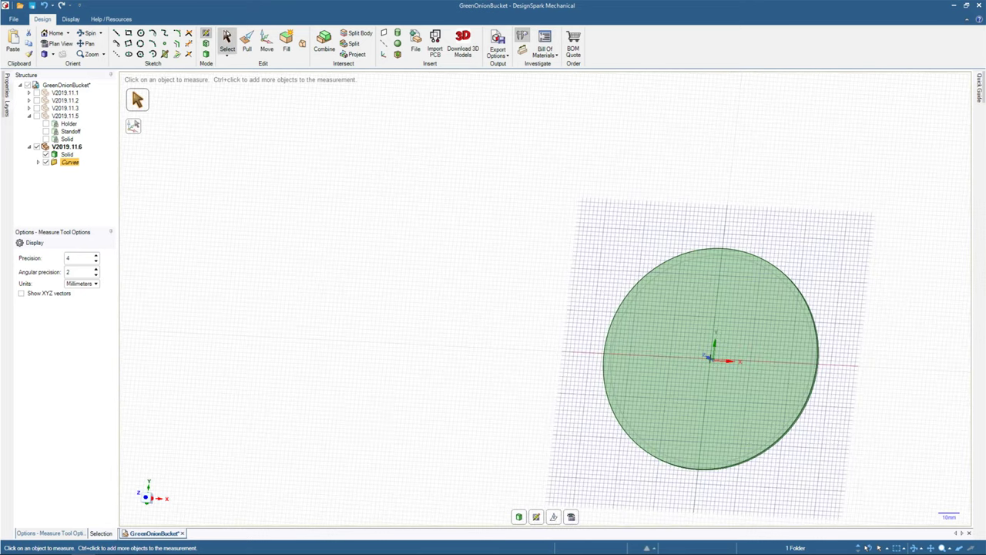
left_click(231, 40)
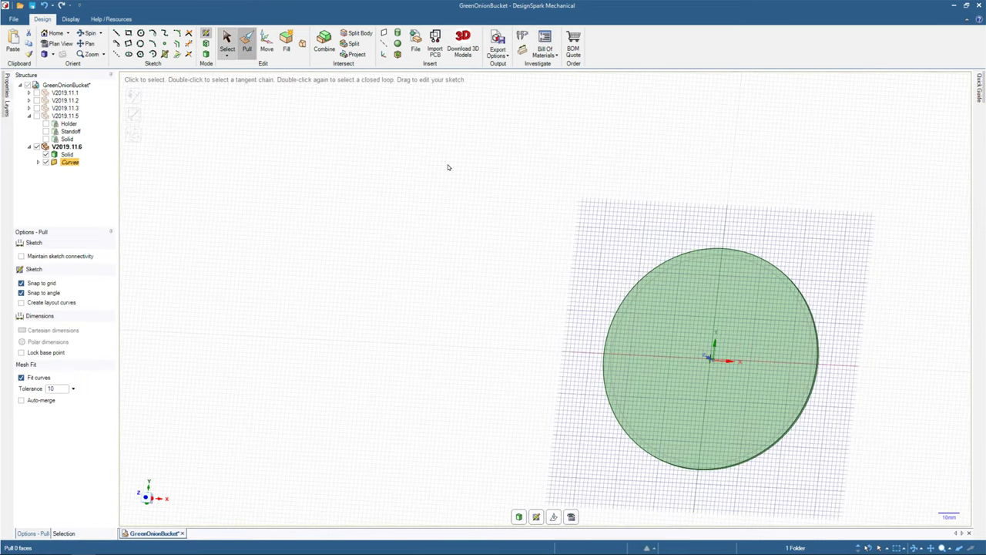
key("s")
left_click(660, 276)
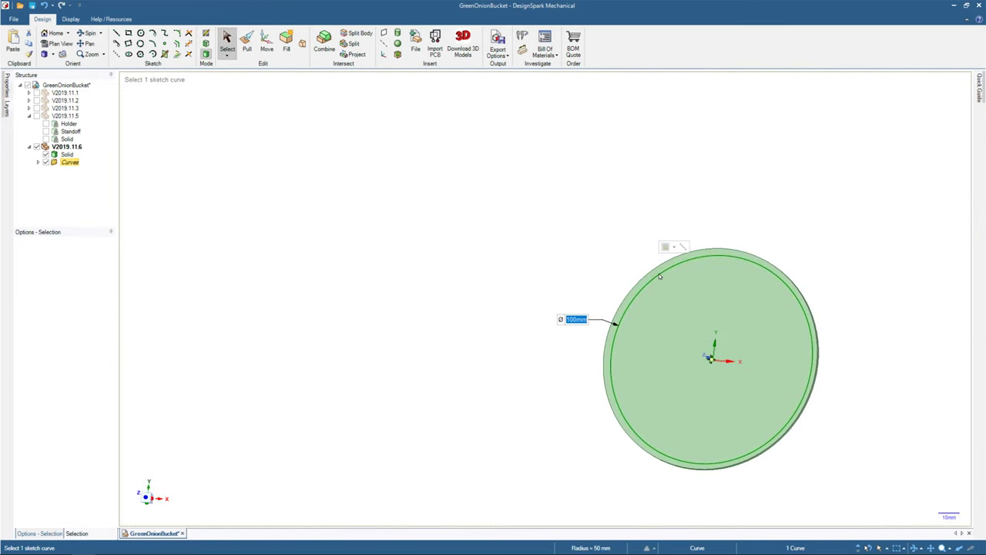
left_click(681, 287)
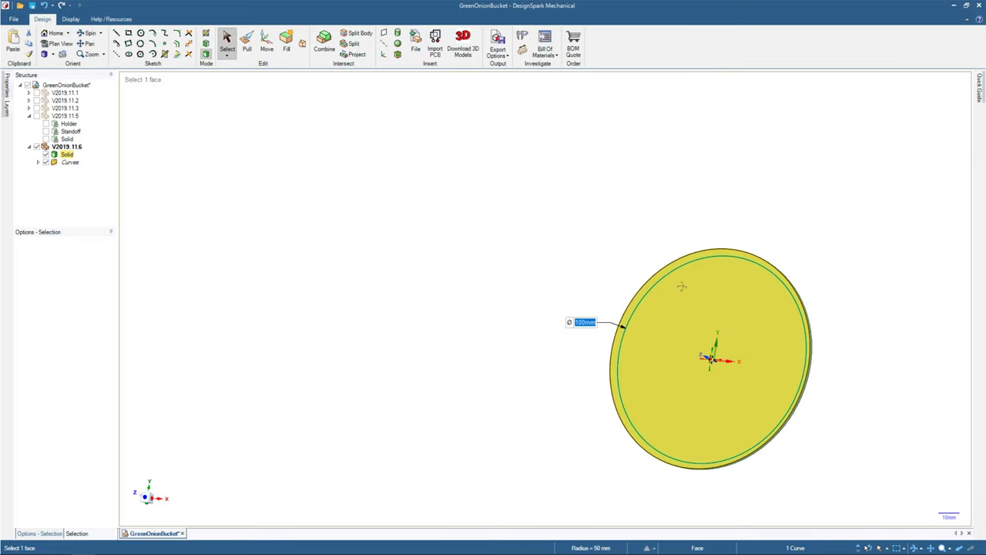
middle_click_drag(682, 287, 722, 294)
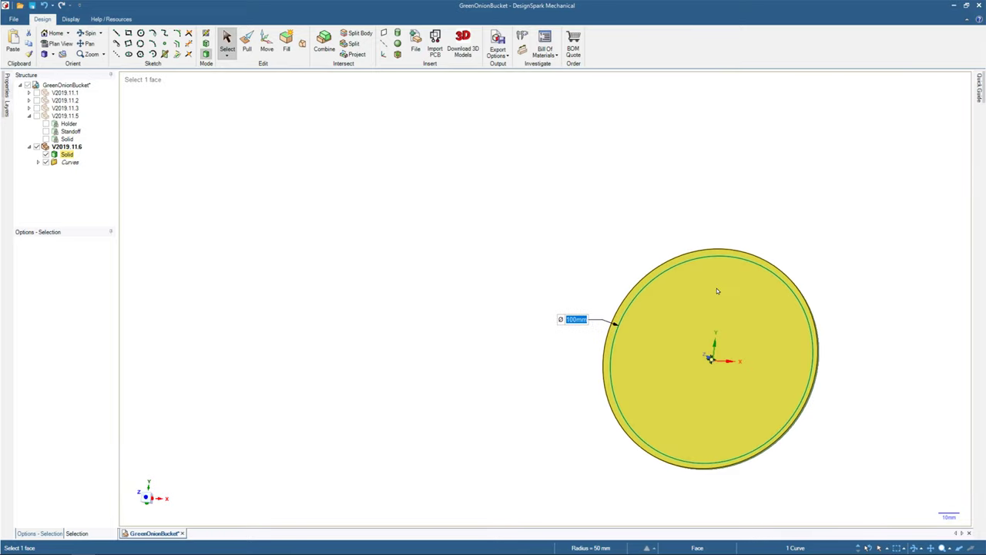
key("Escape")
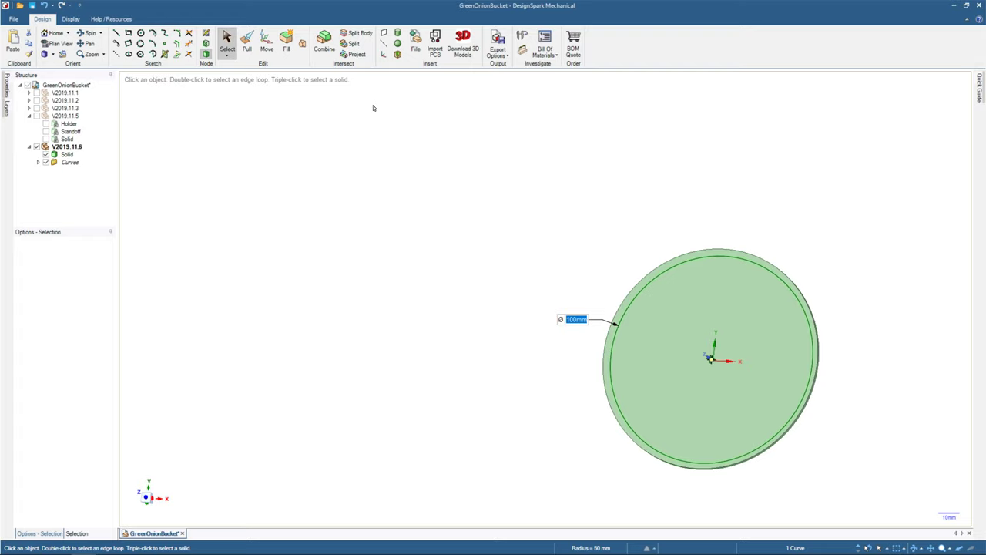
key("v")
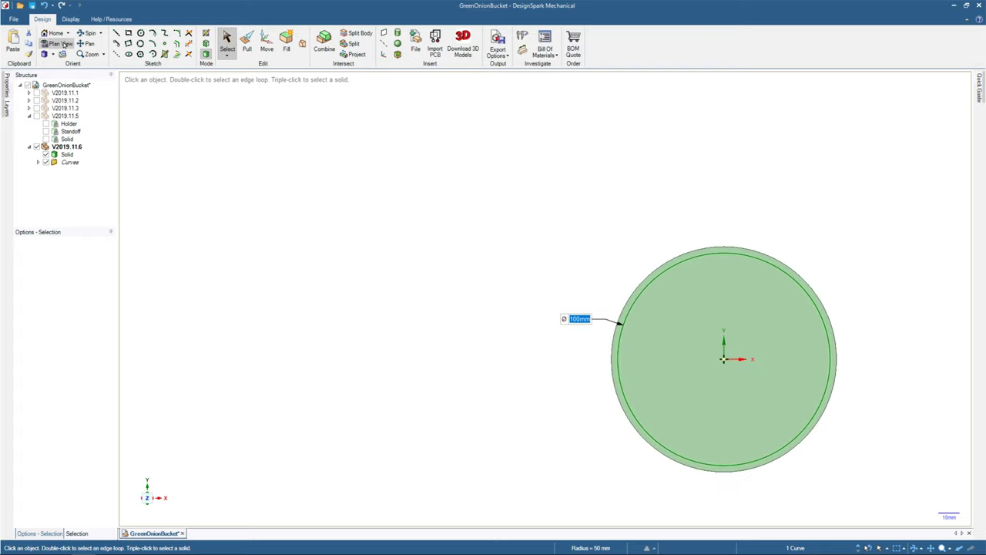
left_click(628, 319)
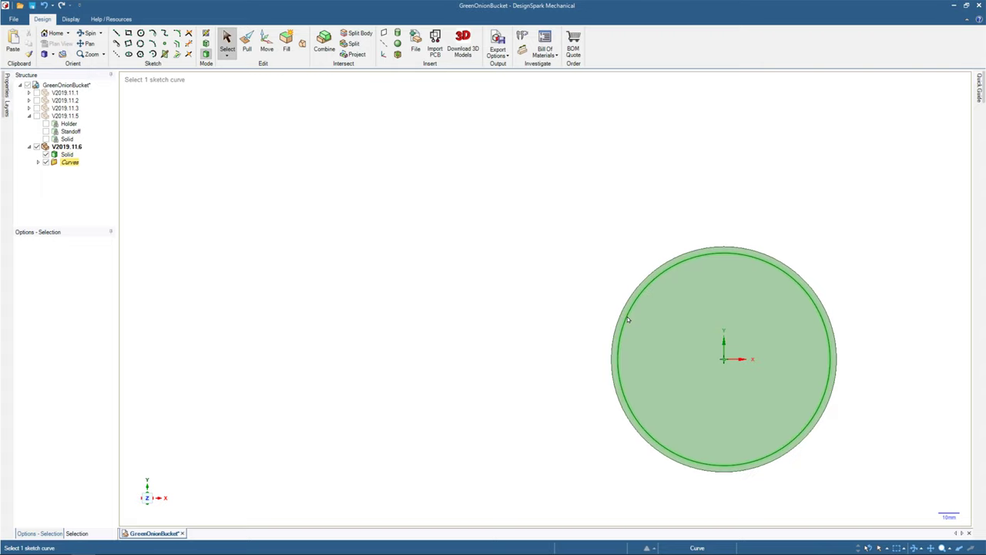
left_click(445, 308)
Delete the 100 mm sketch circle just inside the disc's rim.
left_click(46, 33)
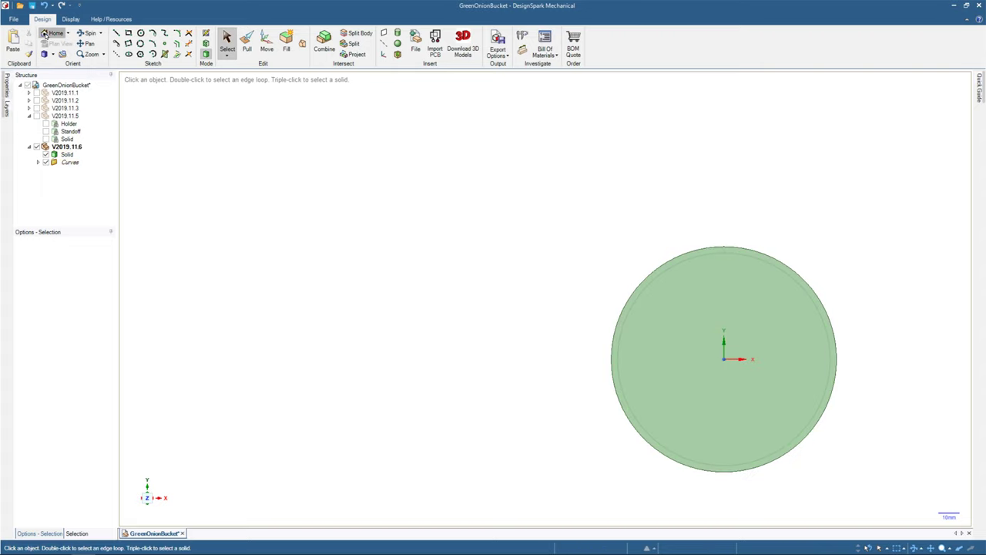
left_click(334, 227)
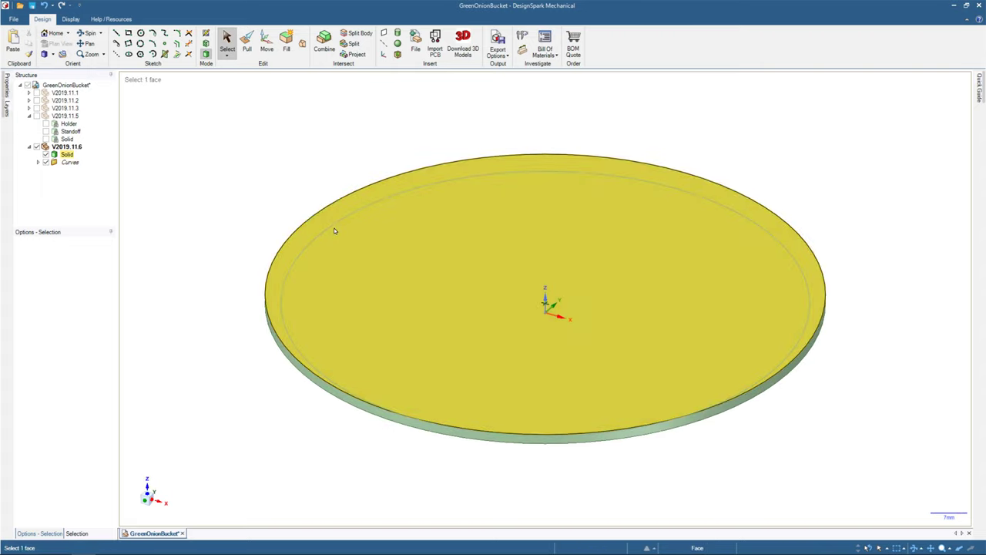
left_click(325, 180)
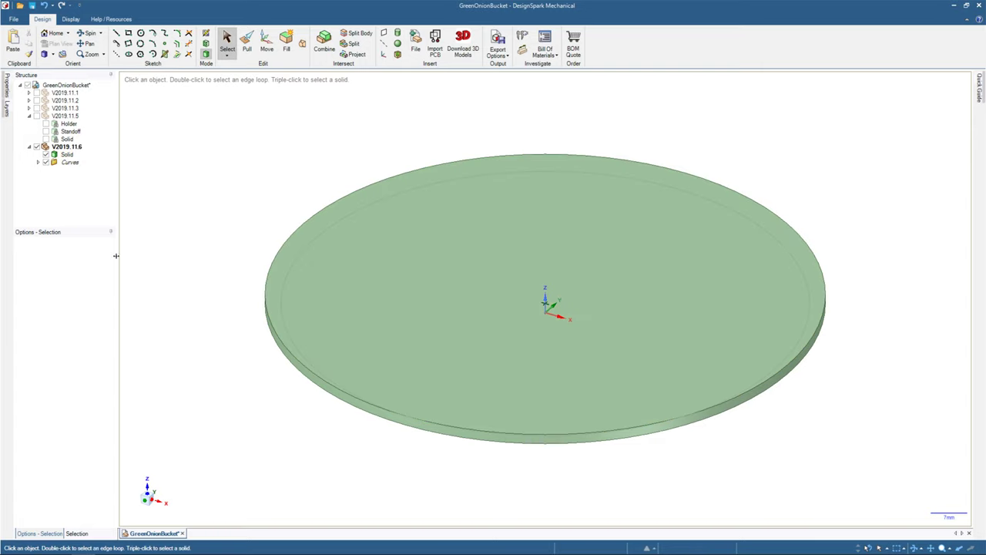
left_click(294, 264)
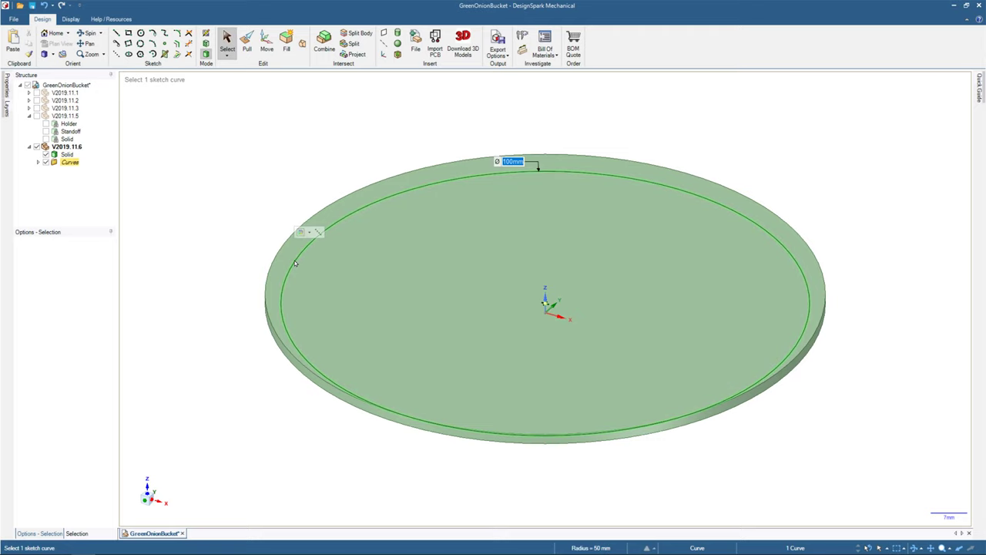
key("Delete")
key("Escape")
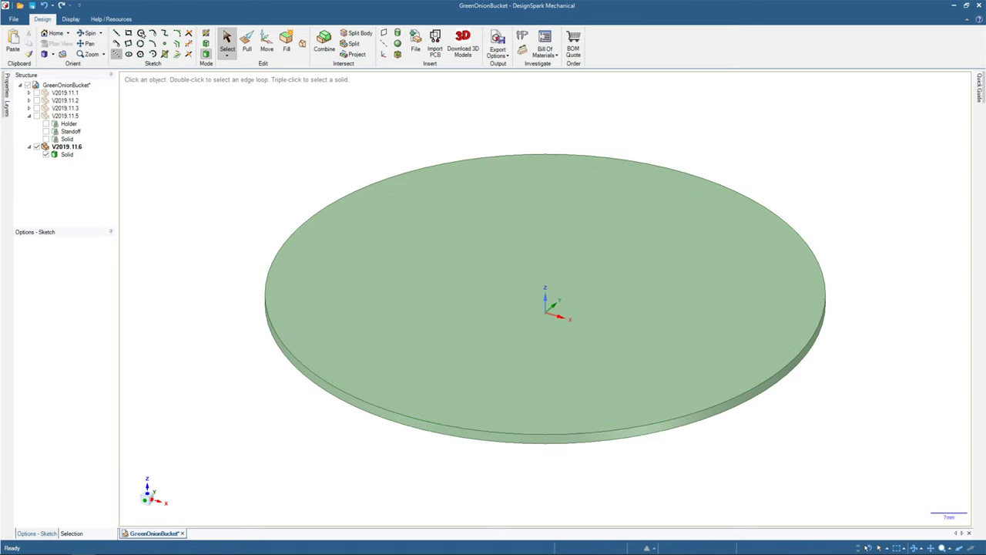
Sketch a 100 mm diameter circle as a layout curve on the disc's top face, centred on the origin.
left_click(141, 33)
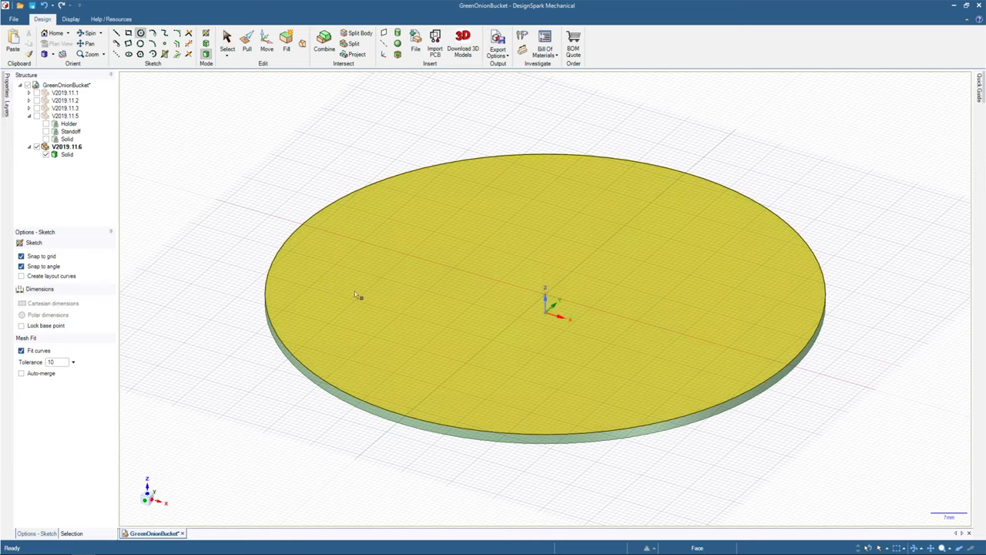
left_click(21, 275)
left_click(396, 282)
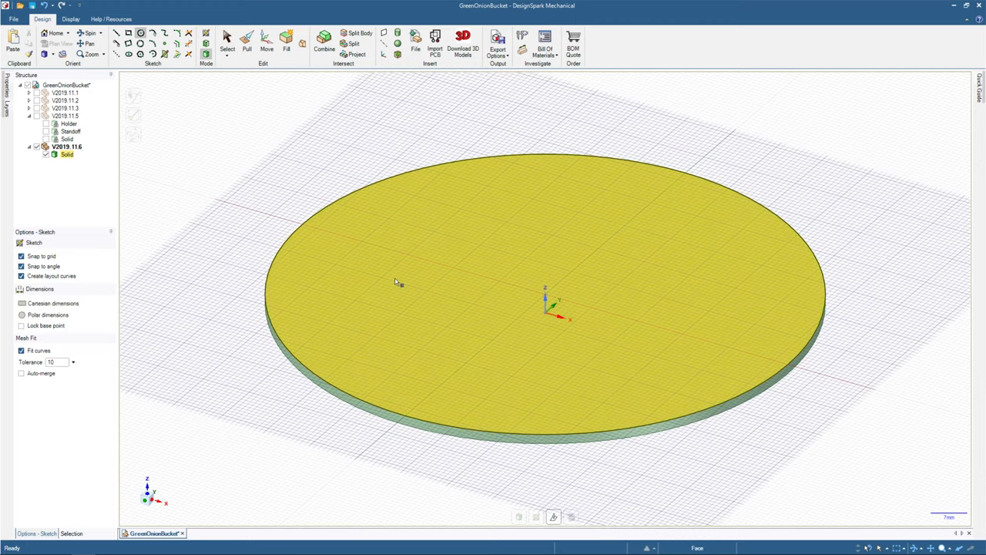
left_click(62, 44)
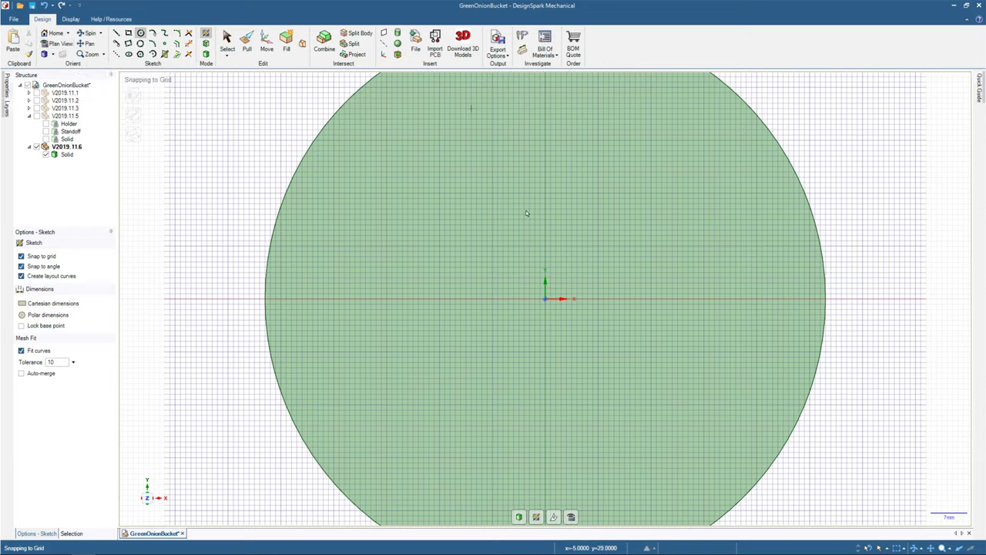
left_click(545, 300)
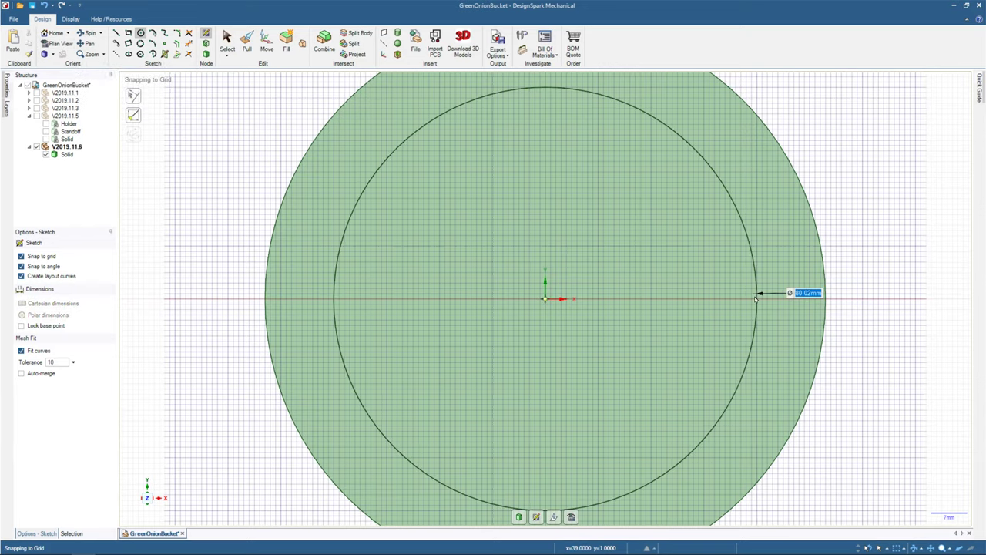
type("100")
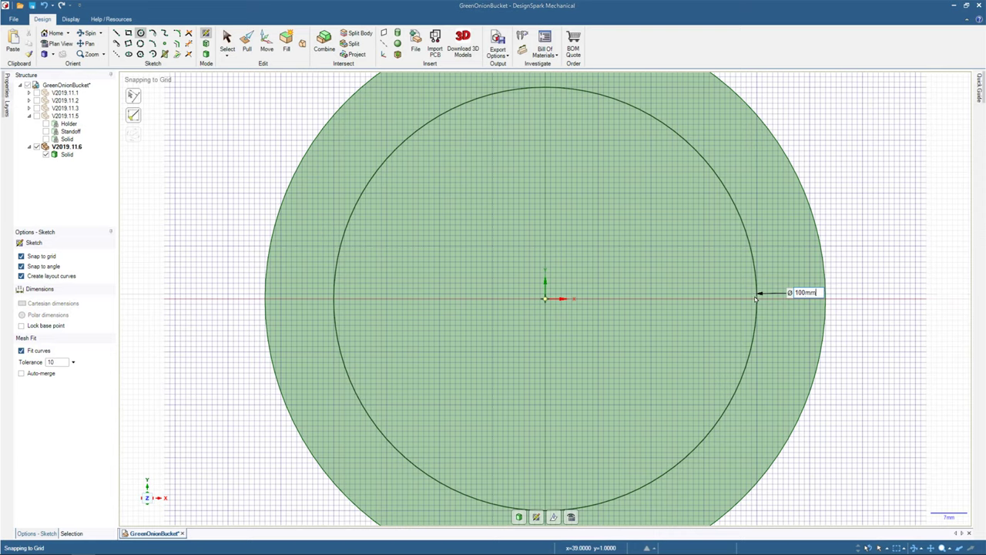
key("Return")
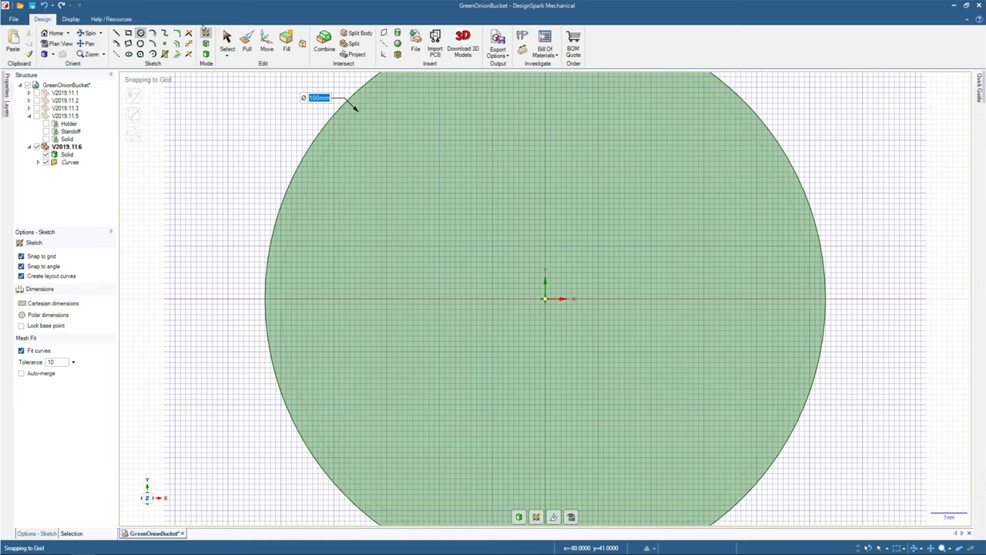
left_click(228, 38)
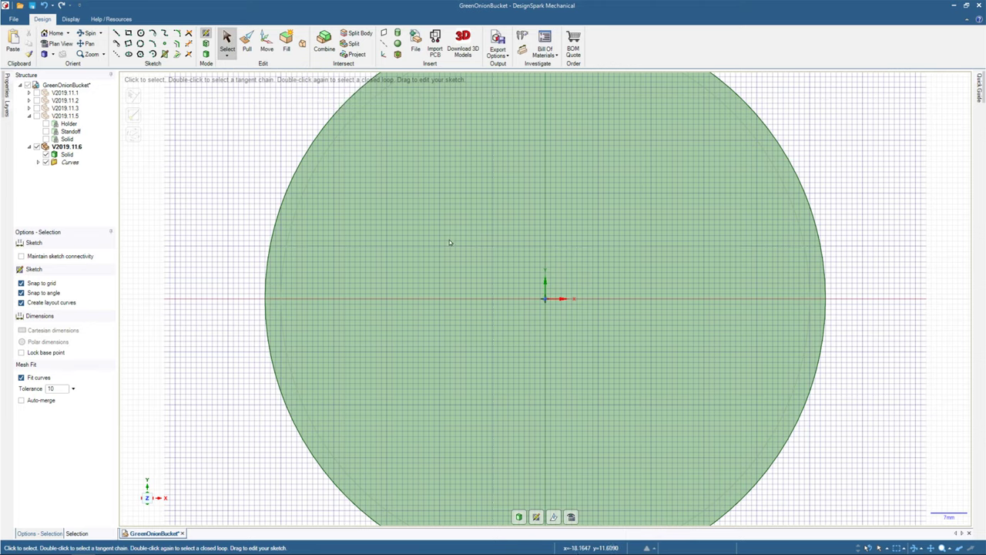
scroll(449, 240, "up", 5)
scroll(447, 236, "down", 8)
scroll(446, 236, "up", 2)
scroll(446, 235, "down", 1)
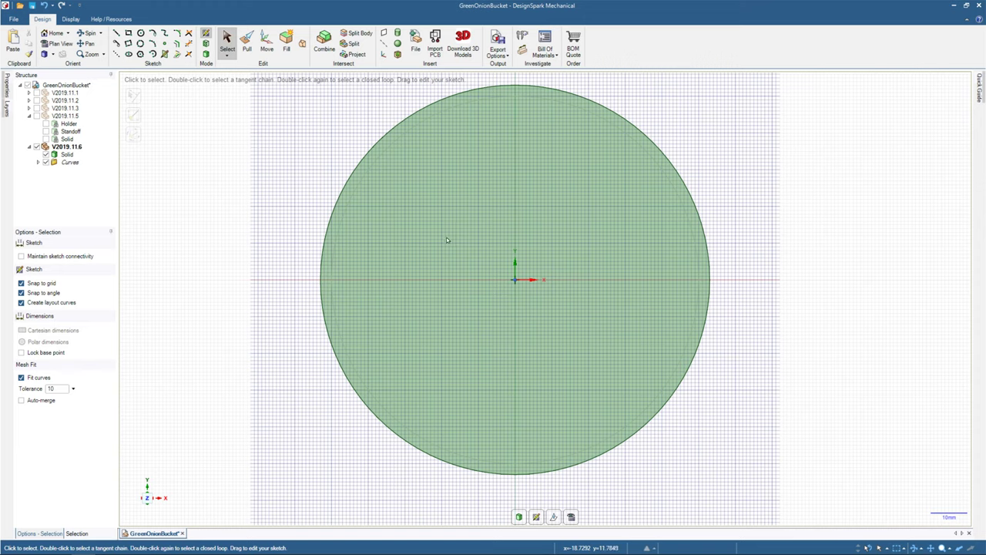
middle_click_drag(446, 239, 410, 190)
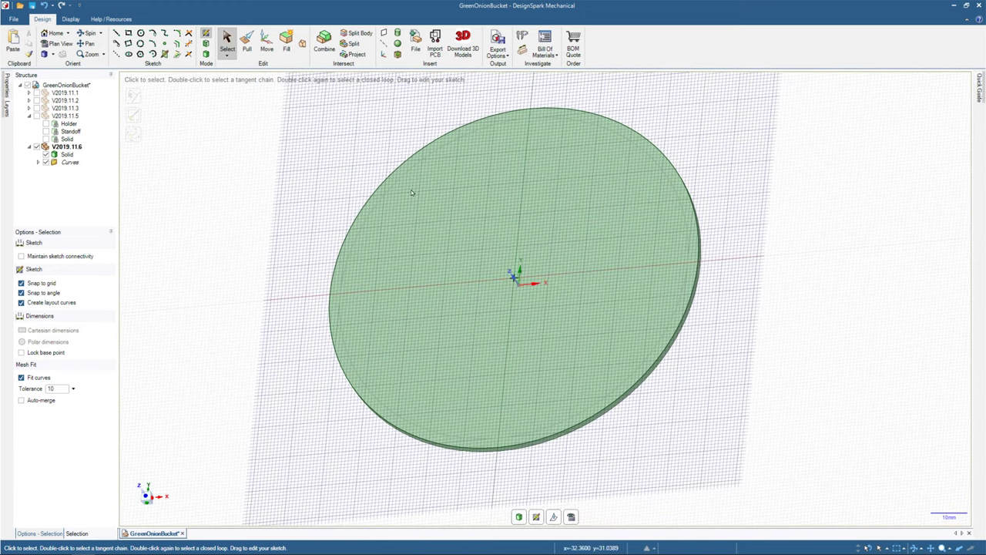
scroll(416, 186, "up", 2)
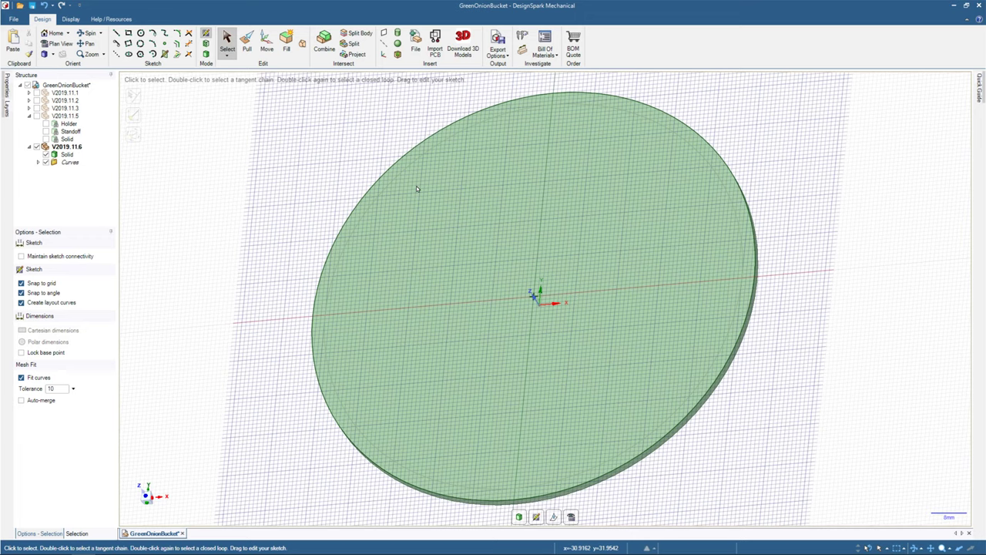
left_click(314, 286)
Sketch a 20 mm hexagon as a layout curve centred on the origin, with internal radius off and a vertex on the Y axis.
left_click(140, 54)
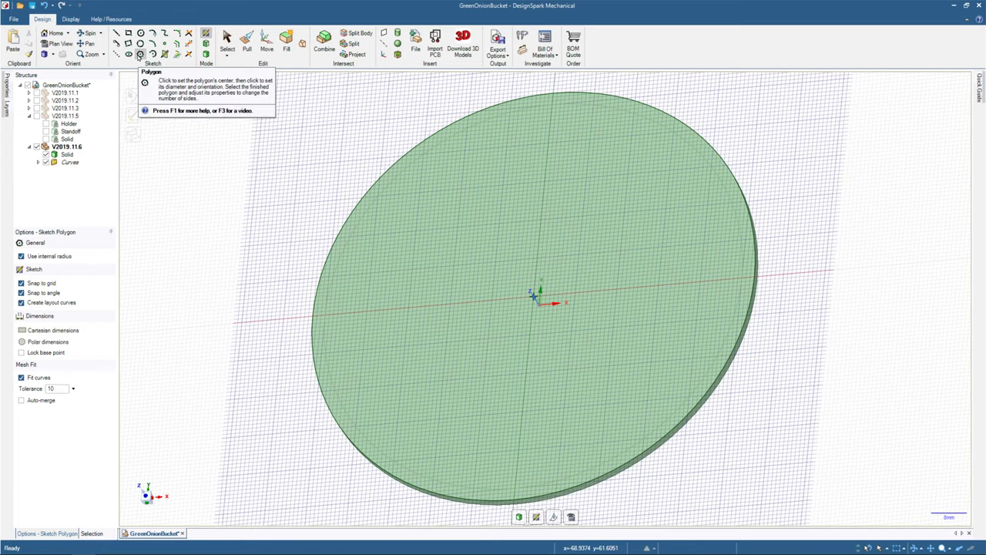
left_click(416, 310)
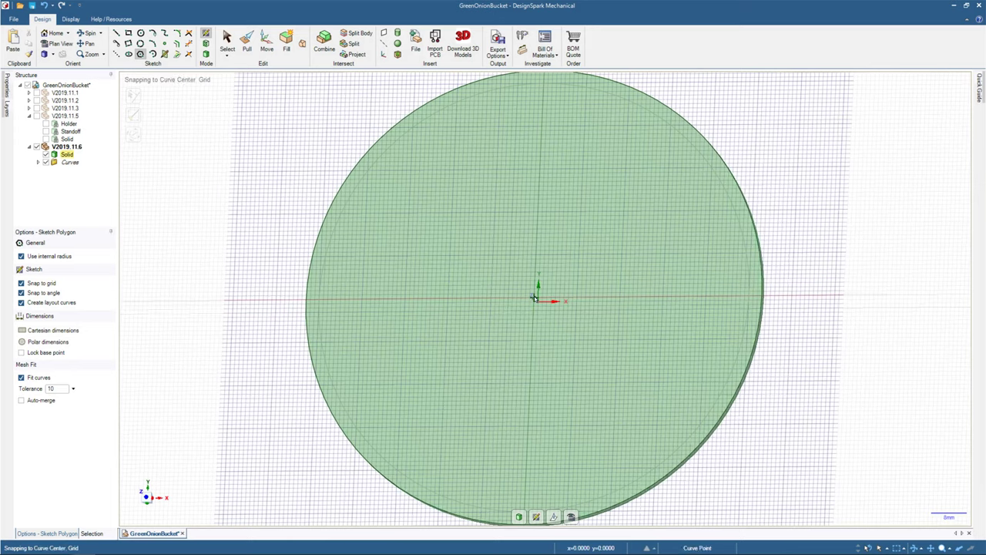
left_click(533, 297)
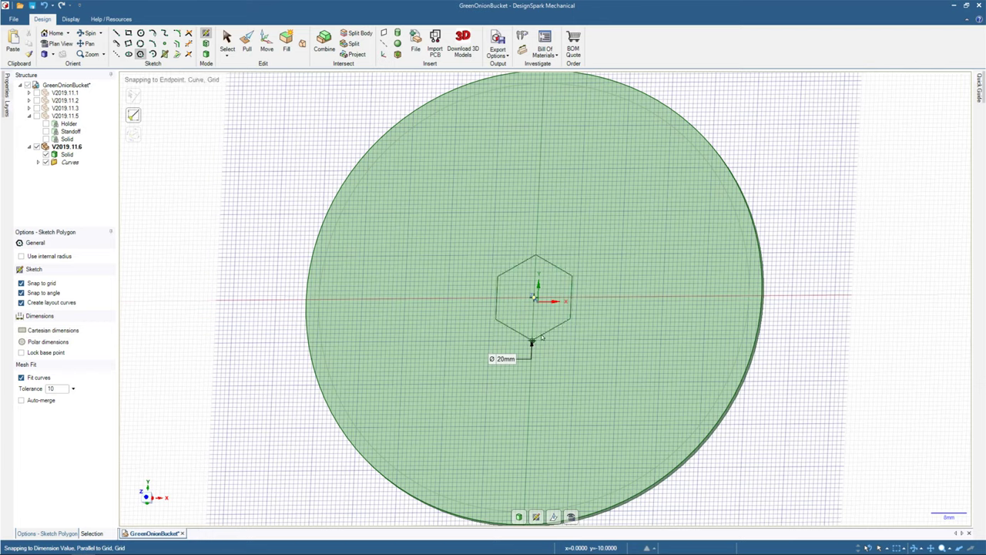
left_click(532, 343)
scroll(572, 299, "down", 1)
scroll(572, 299, "down", 2)
scroll(572, 299, "up", 5)
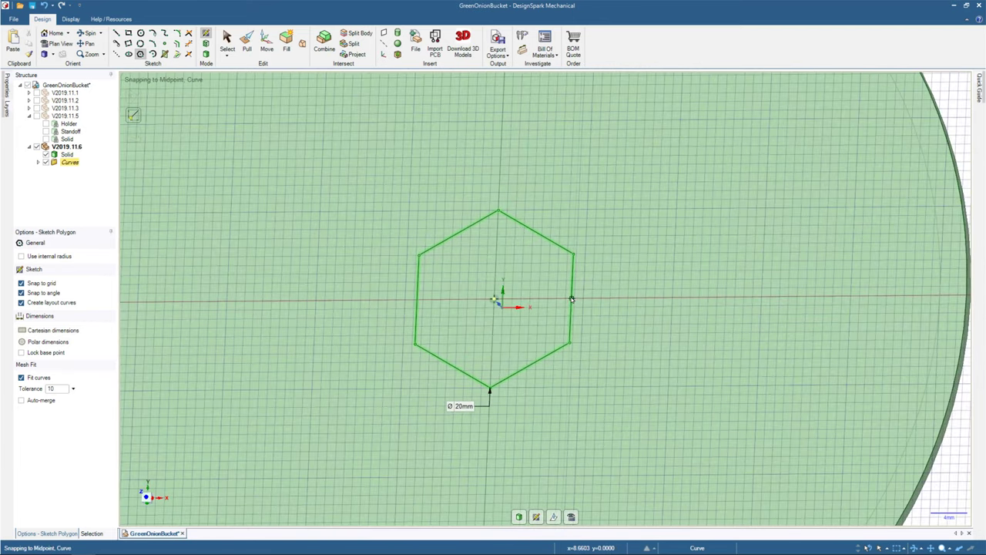
key("Escape")
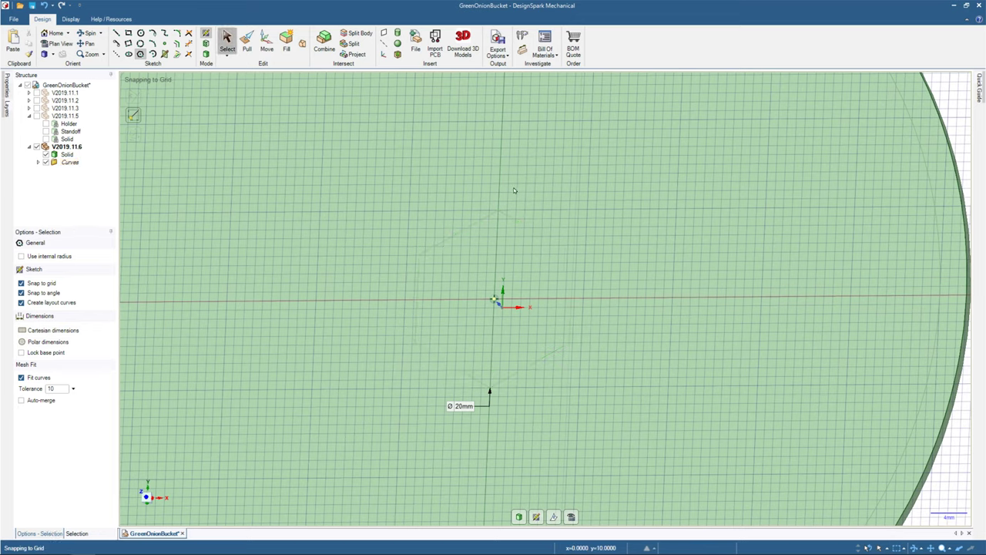
left_click(616, 245)
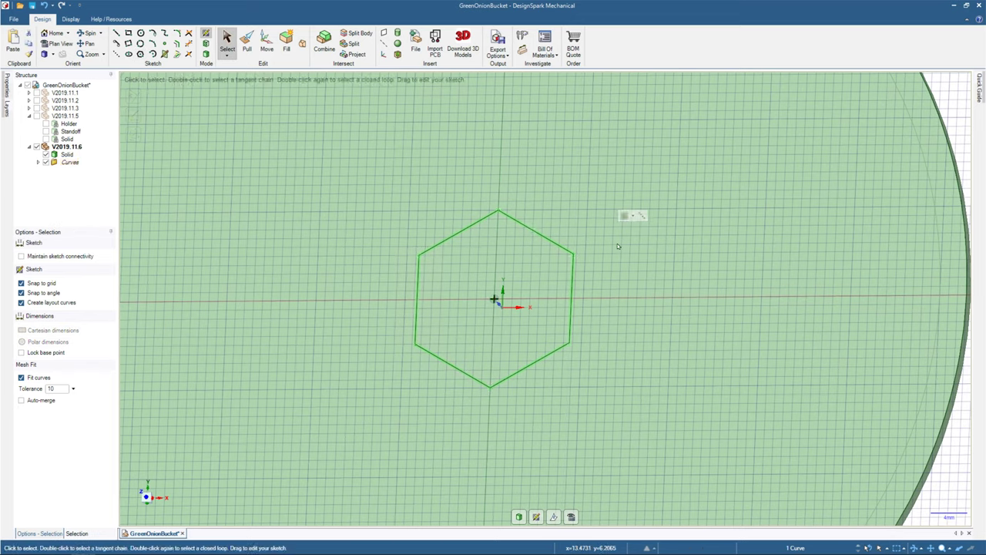
Undo the hexagon drawn as a layout curve at the disc's centre.
key("ctrl+z")
key("ctrl+z")
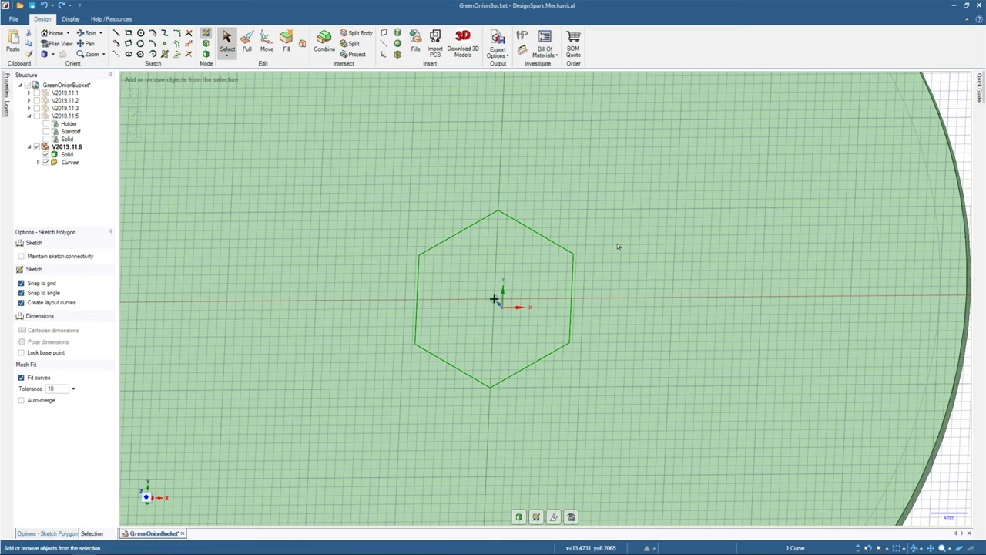
key("ctrl+z")
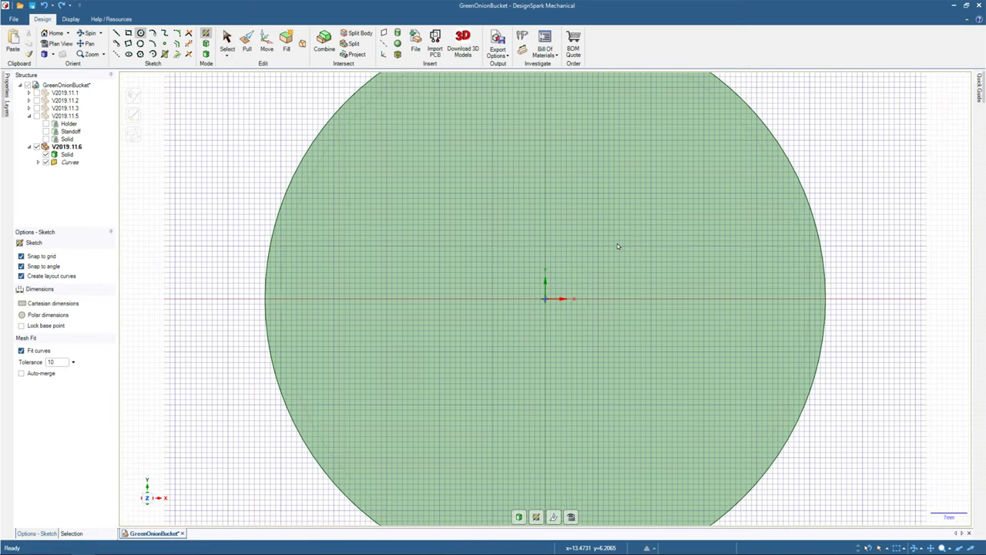
Sketch a regular 20 mm hexagon centred on the origin with a vertex on the Y axis, with layout curves and internal radius turned off.
key("ctrl+y")
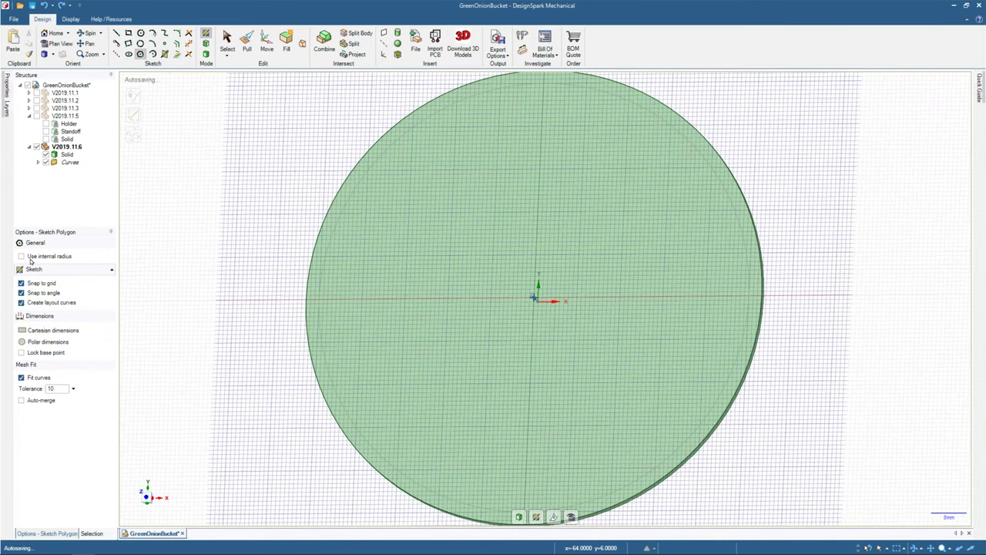
left_click(31, 256)
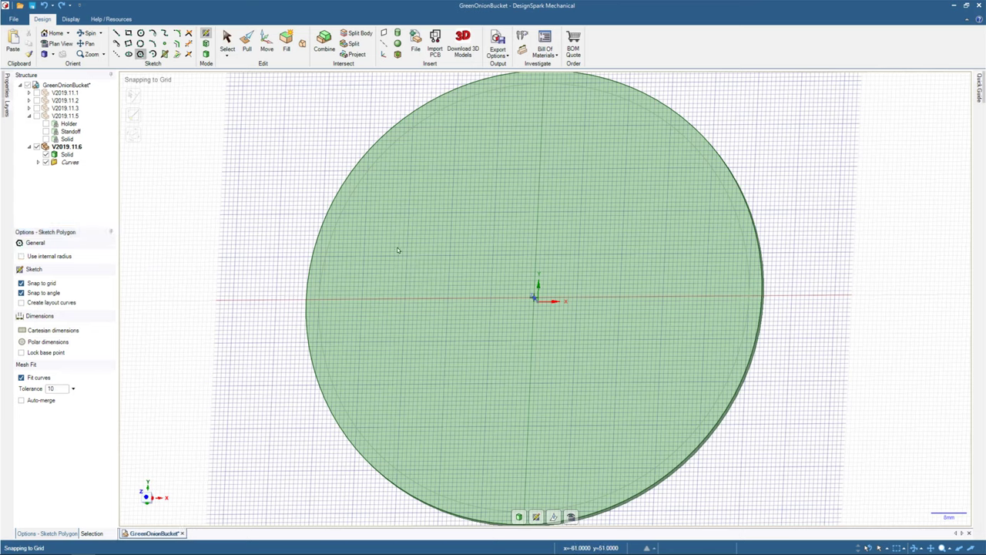
left_click(23, 256)
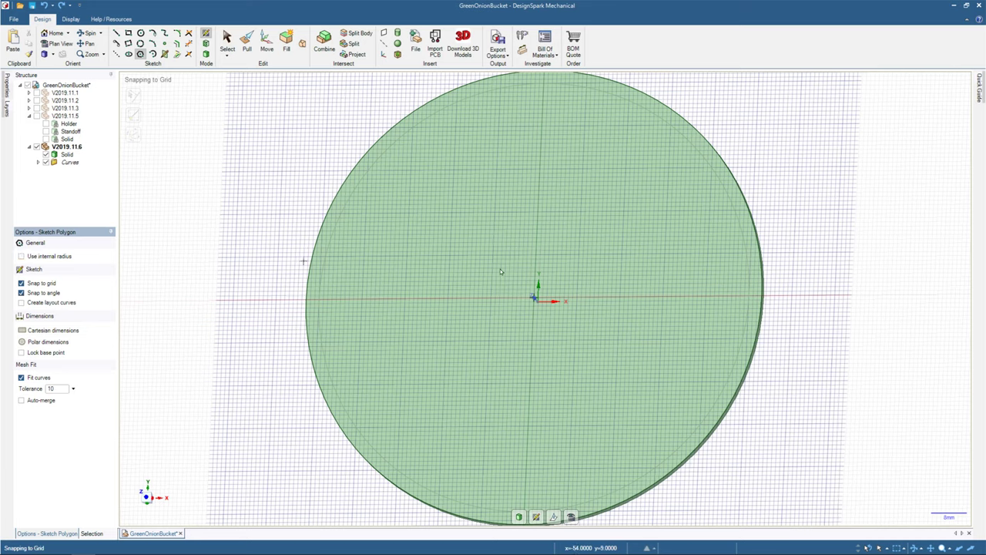
left_click(534, 299)
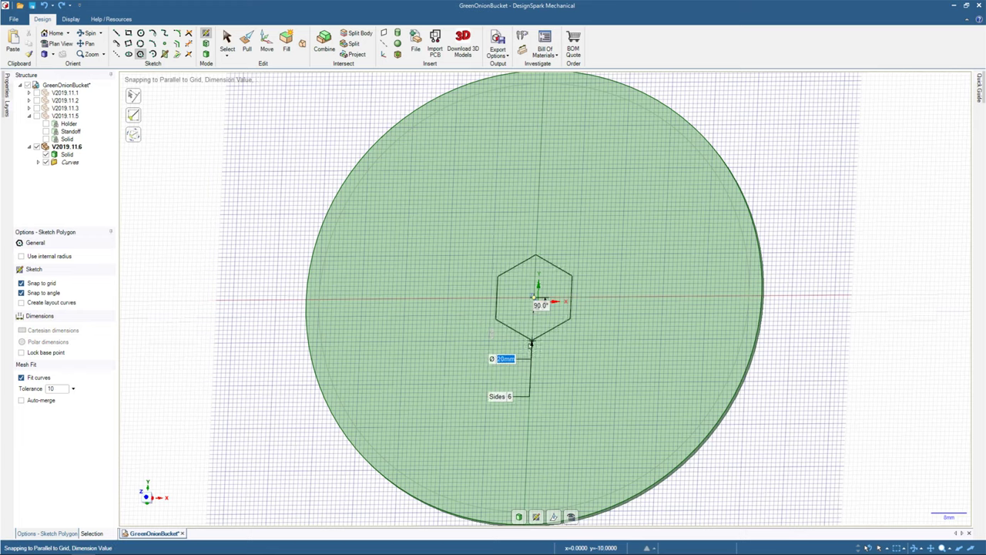
left_click(531, 344)
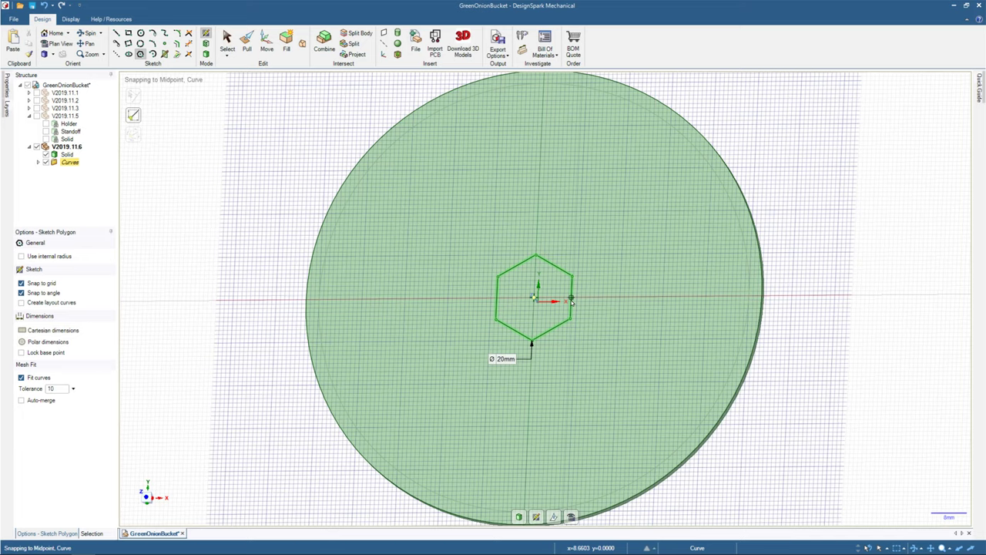
Measure the edge length of the hexagon at the disc's centre.
left_click(522, 36)
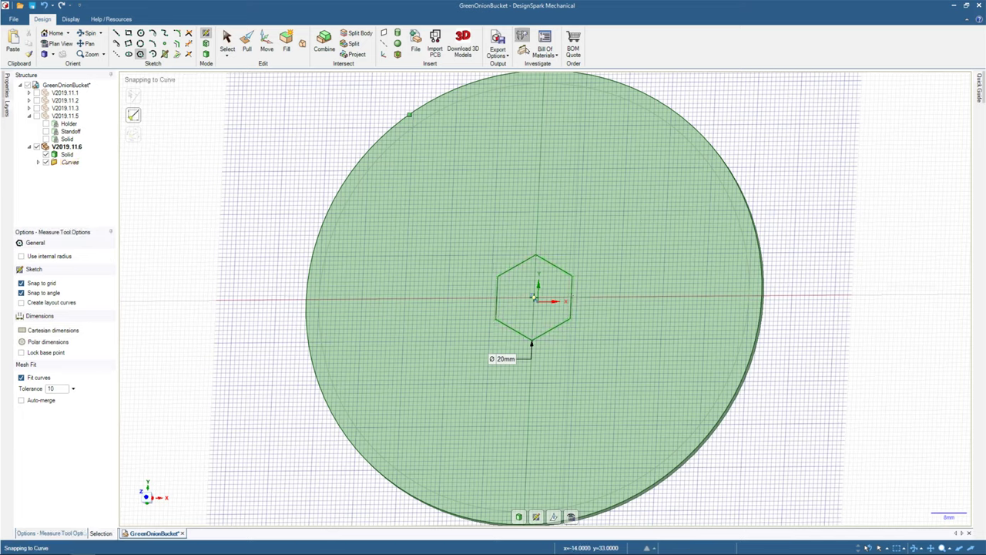
left_click(548, 272)
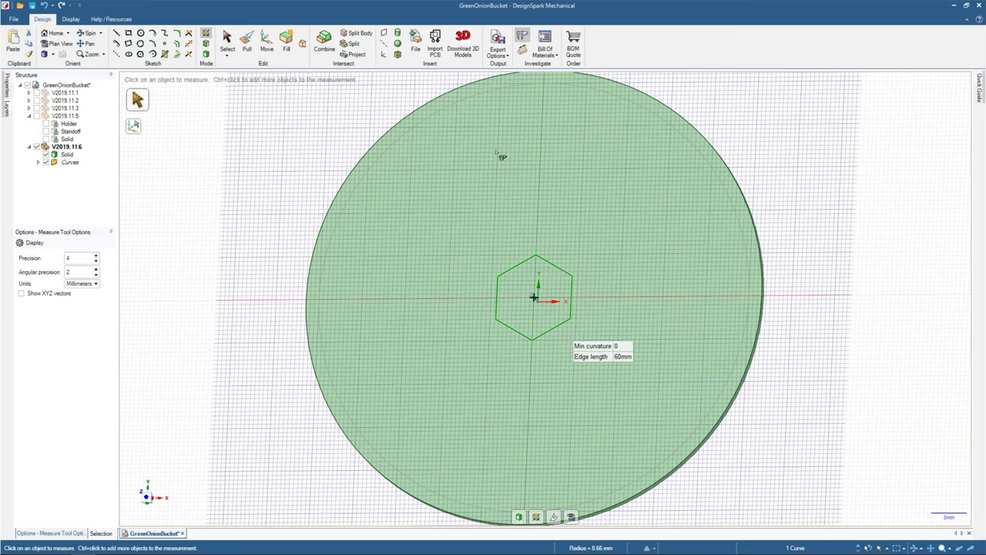
Try to enlarge the central hexagon by pulling one of its edges outward, and undo the change.
key("Escape")
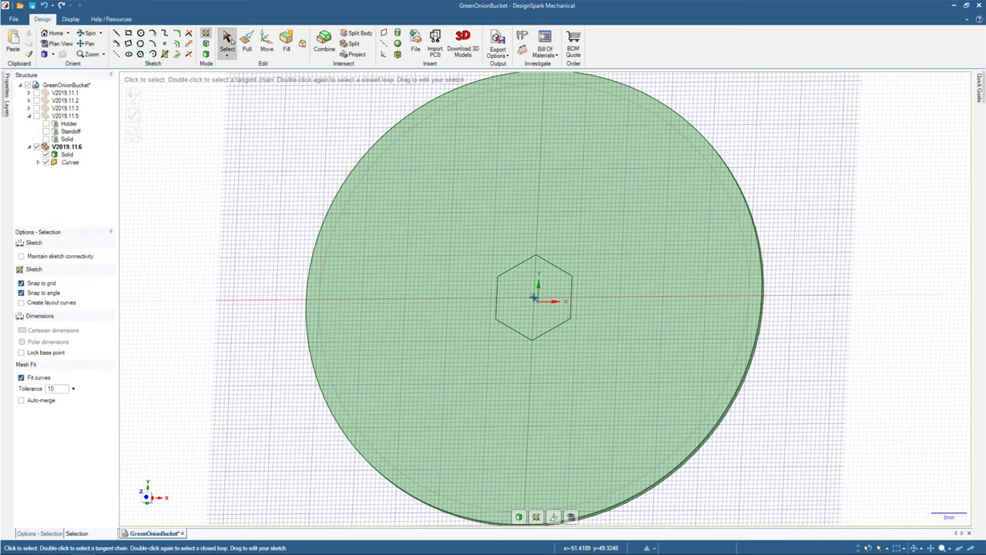
left_click(521, 265)
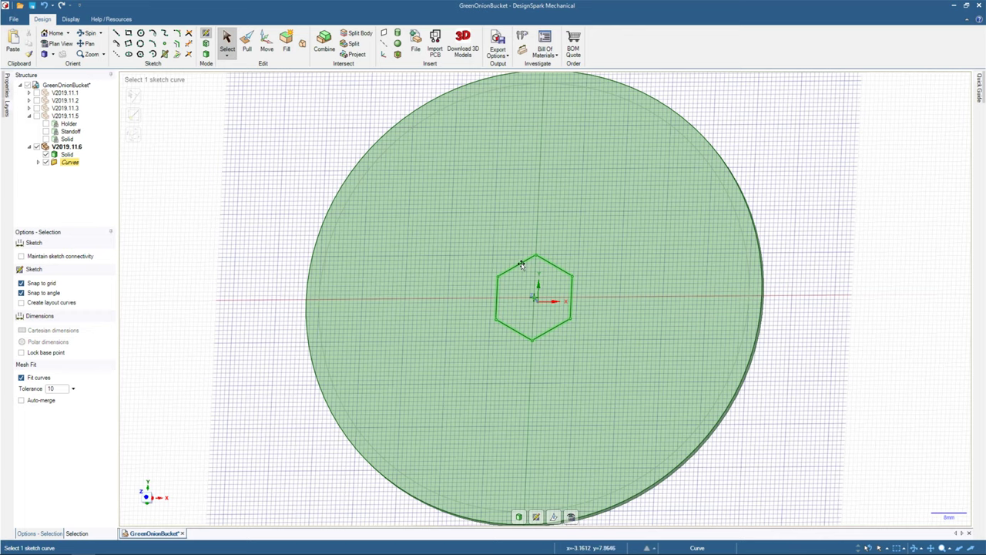
left_click(521, 264)
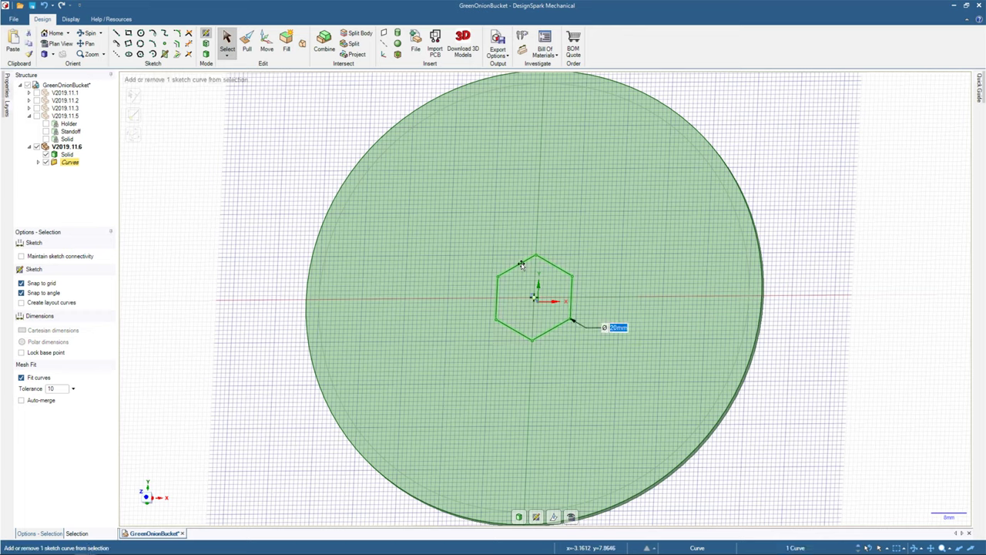
key("Escape")
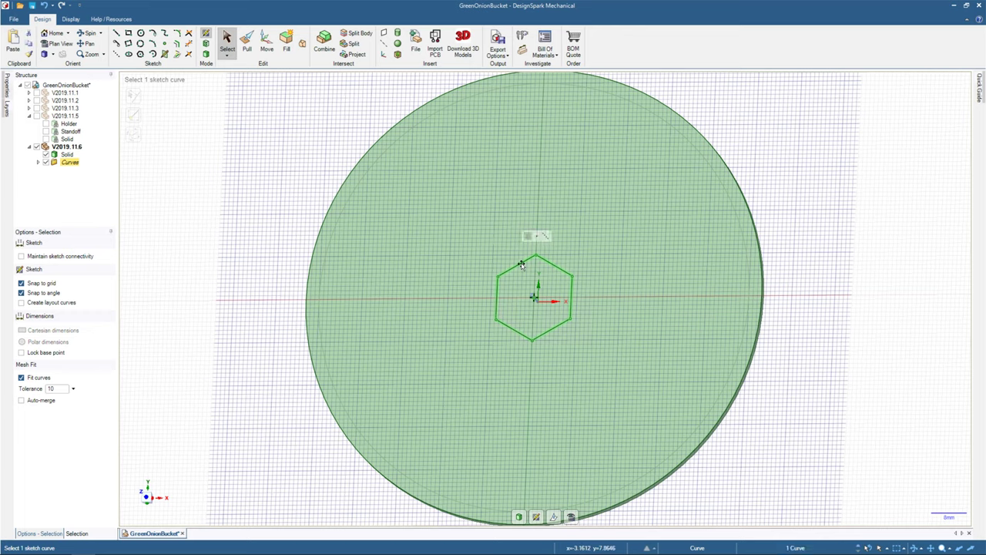
left_click_drag(521, 264, 585, 264)
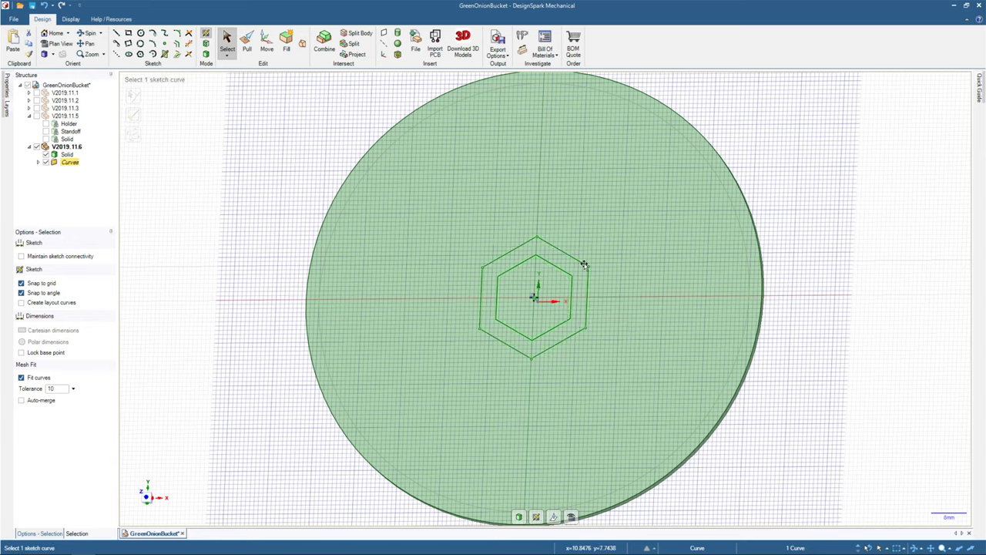
key("ctrl+z")
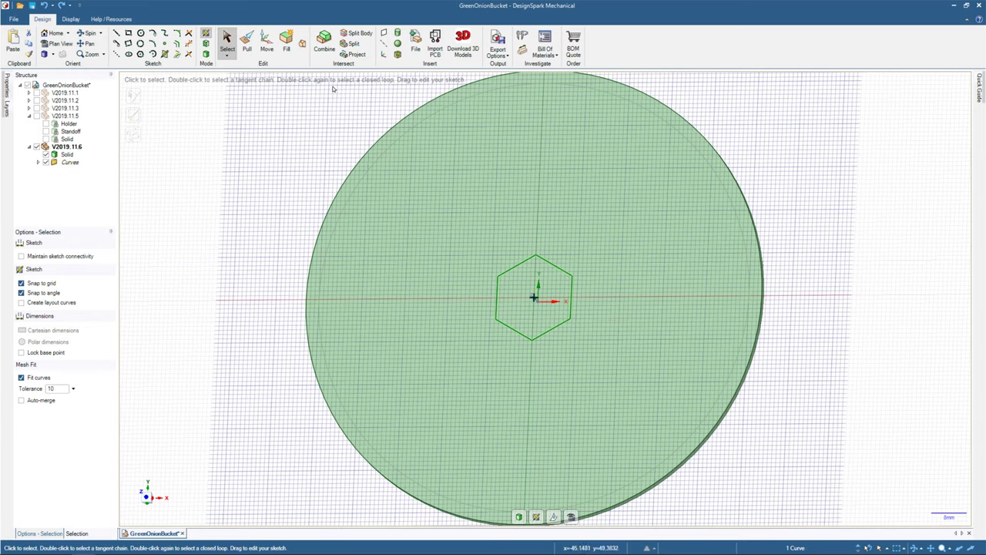
Try to place a copy of the central hexagon about 20.27 mm away along the positive X axis with the Move tool.
key("m")
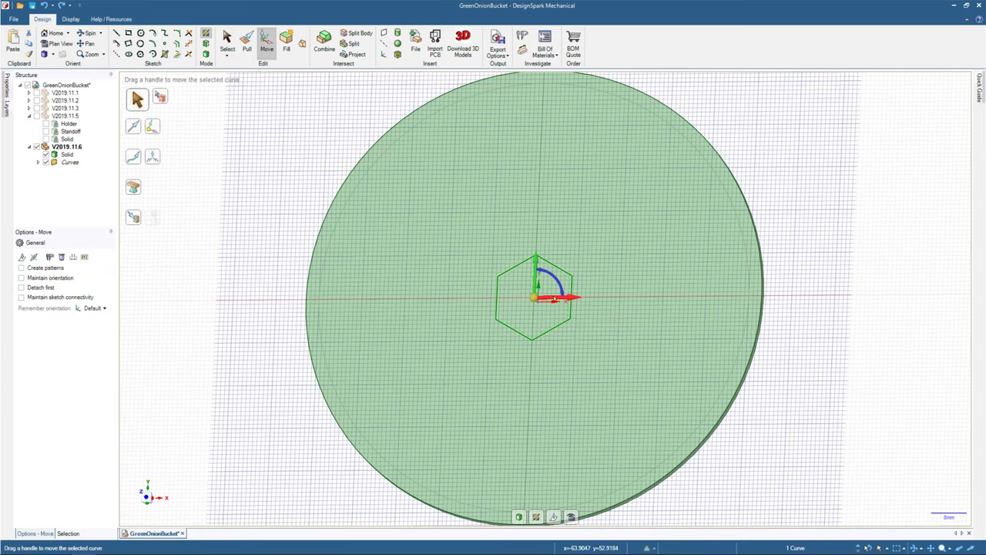
left_click_drag(552, 298, 638, 302, "ctrl")
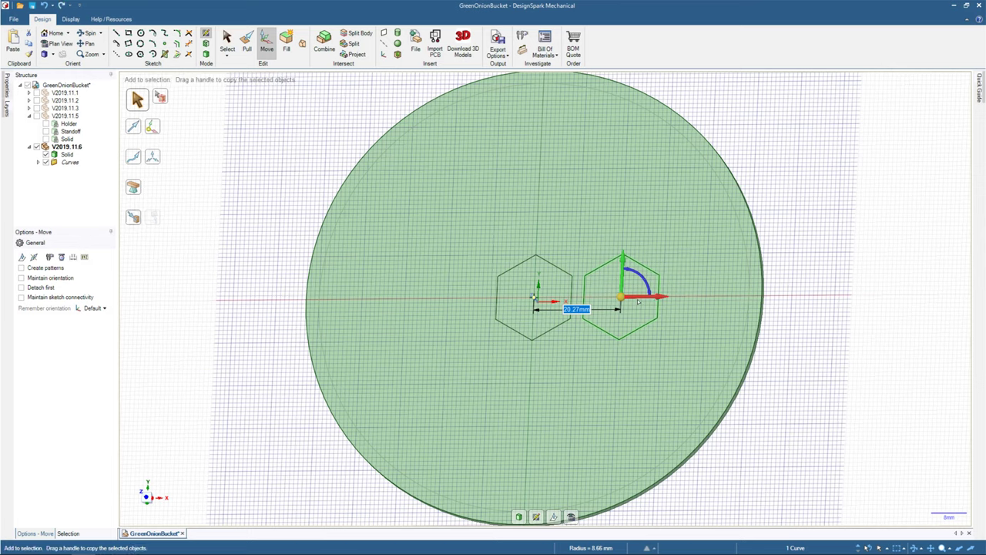
key("Escape")
key("Escape")
key("l")
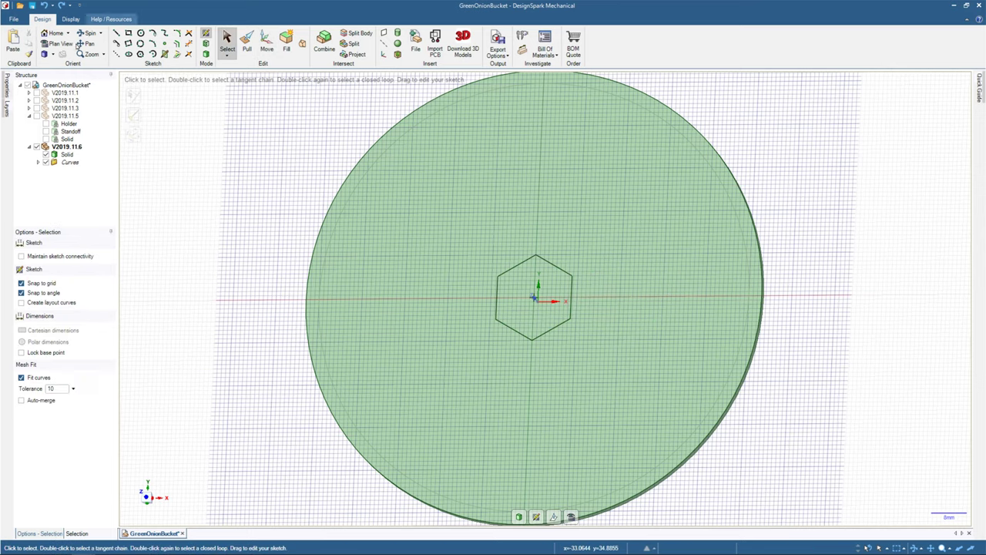
left_click(535, 299)
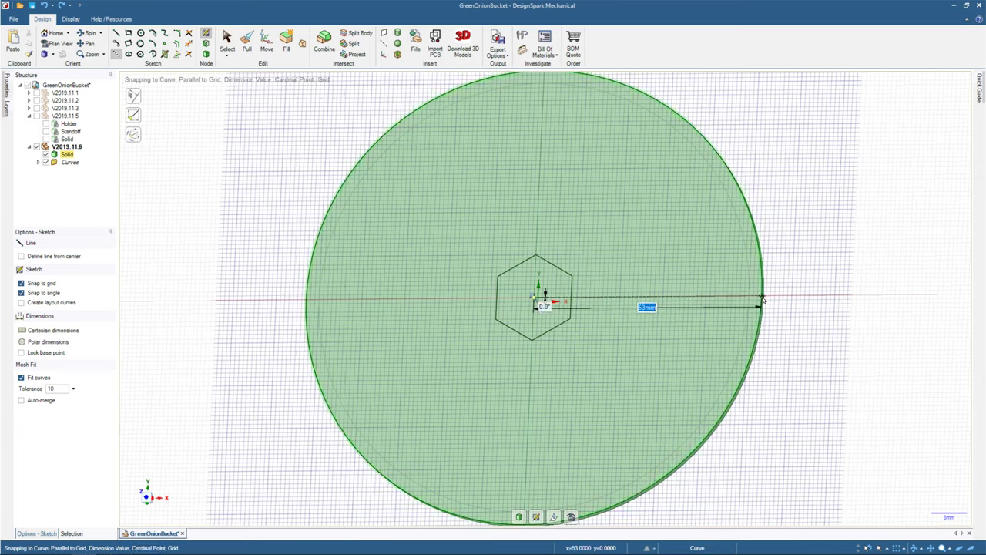
key("Escape")
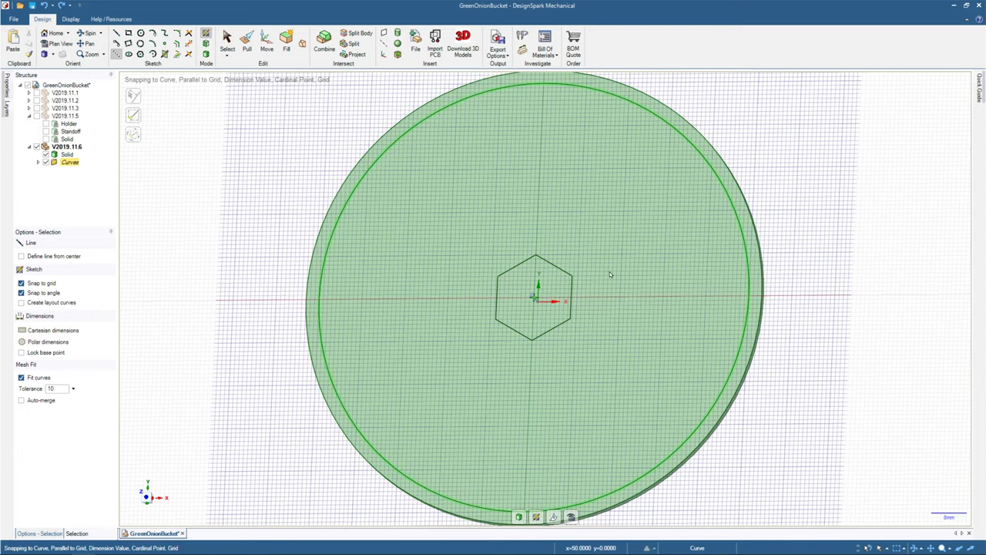
scroll(609, 273, "up", 2)
scroll(609, 272, "down", 3)
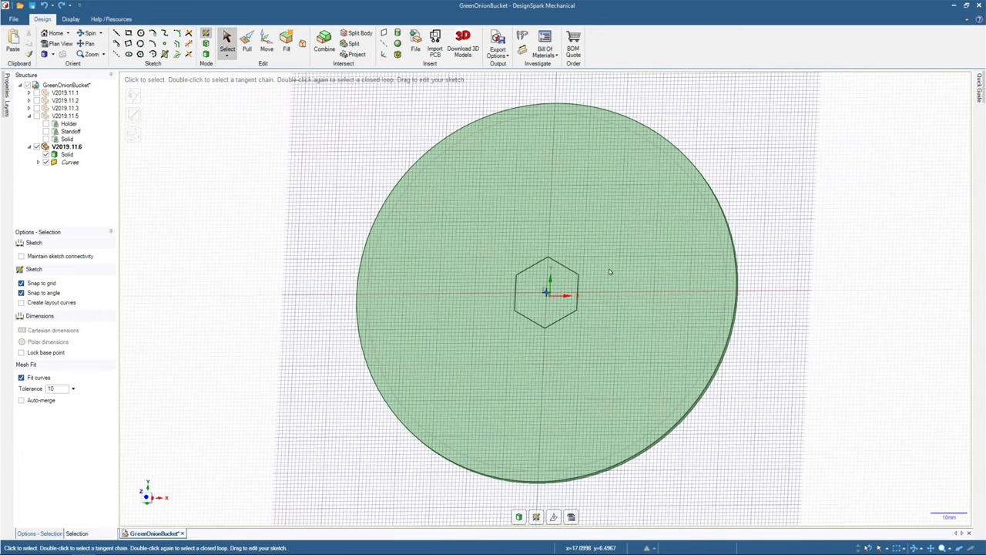
scroll(610, 271, "up", 1)
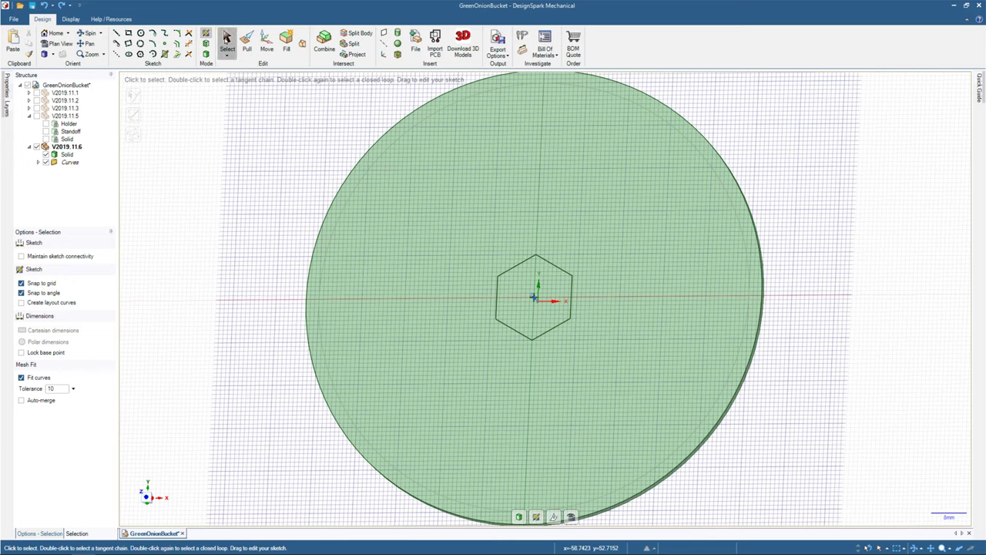
Replace the central hexagon with a 20 mm hexagon centred on the origin, using internal radius and a vertex on the Y axis.
left_click_drag(484, 238, 593, 360)
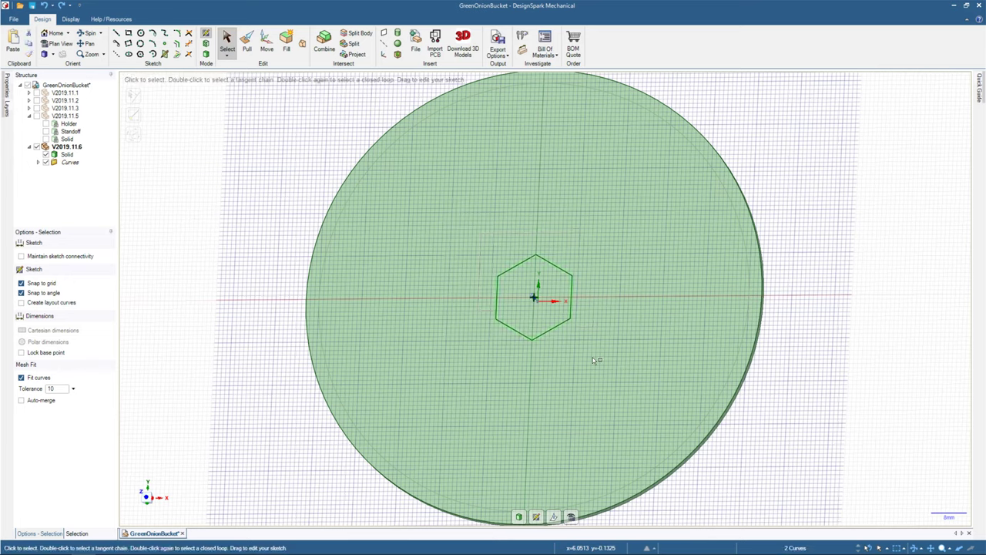
key("Delete")
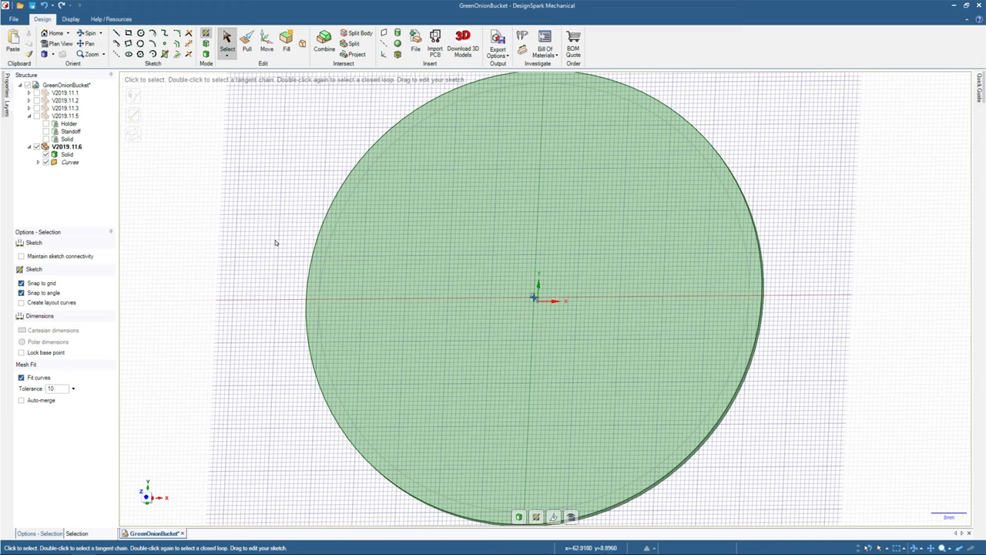
left_click(141, 54)
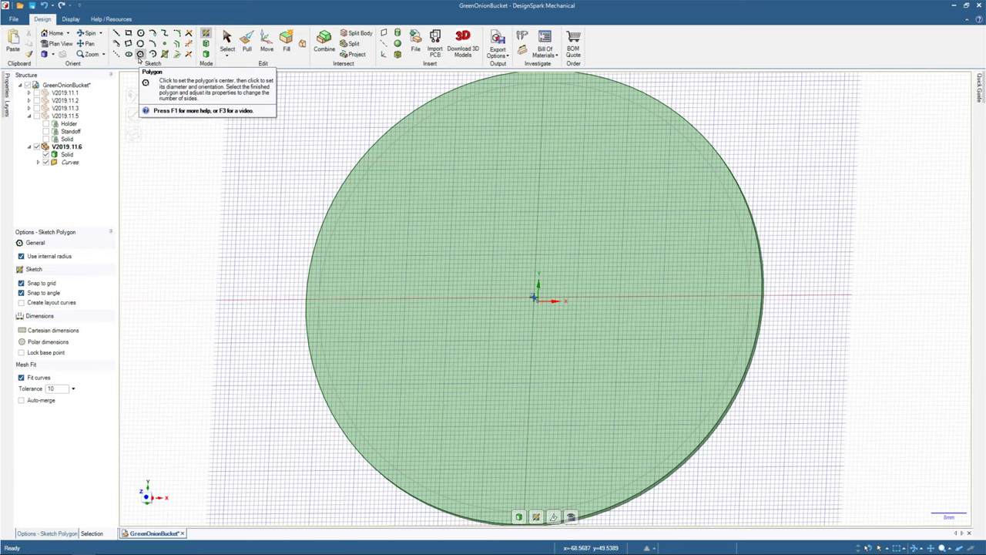
left_click(534, 301)
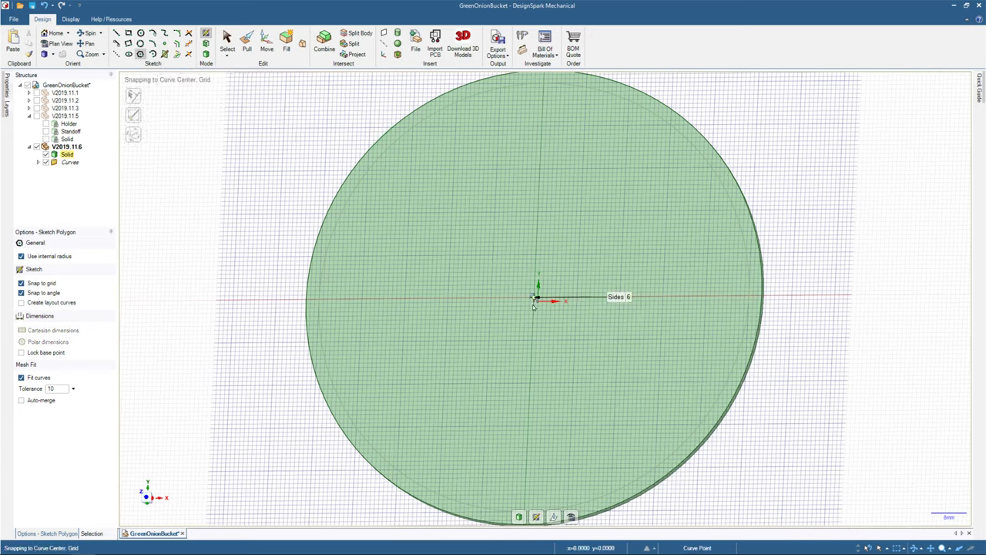
left_click(511, 339)
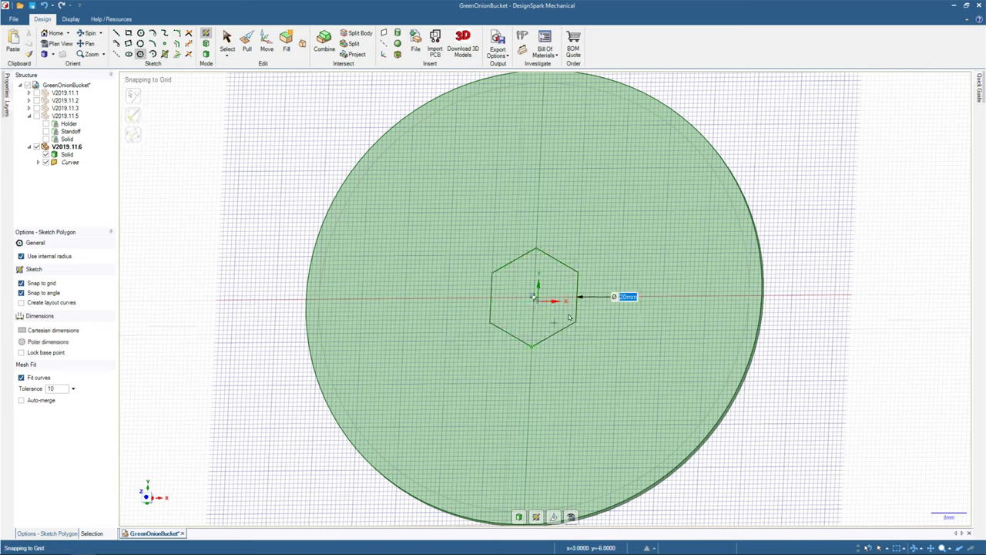
key("Escape")
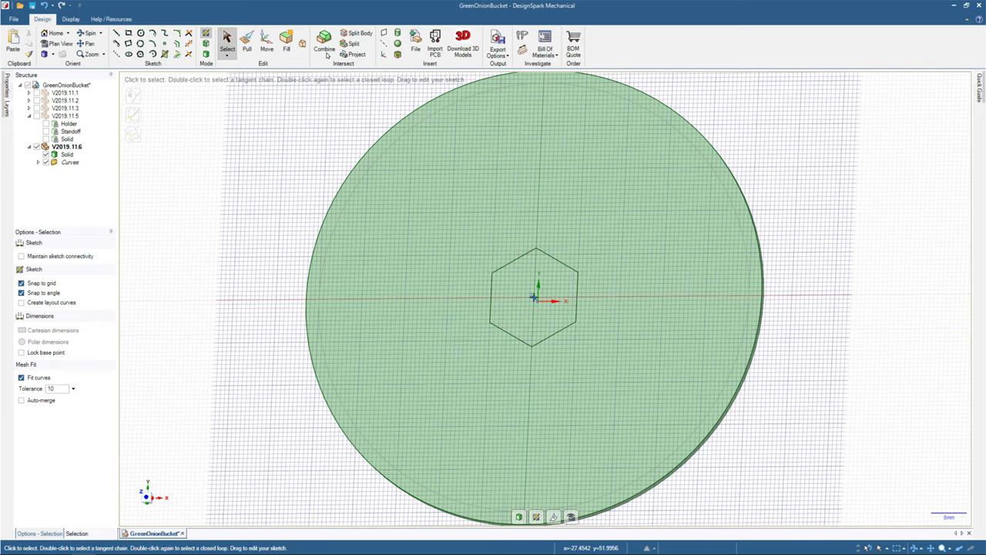
Sketch two adjoining 20 mm hexagons on the X axis, centred at X = 20 mm and X = 40 mm, with vertical shared sides.
left_click(140, 53)
left_click(620, 300)
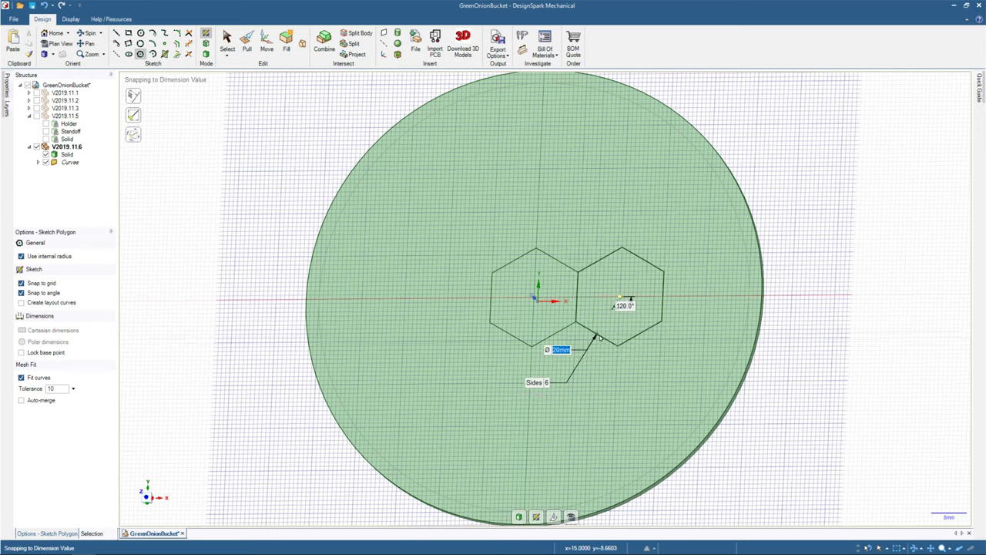
left_click(599, 340)
key("Escape")
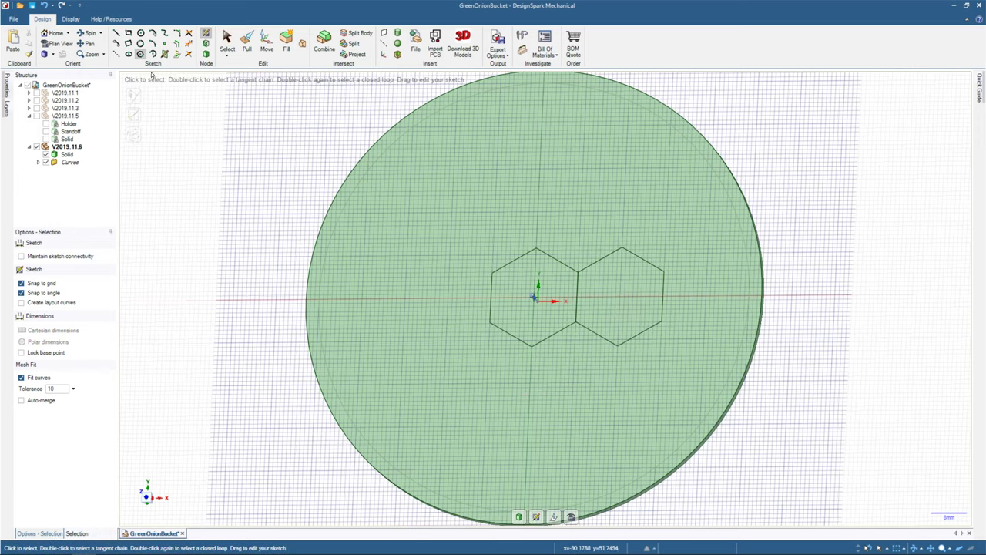
left_click(141, 54)
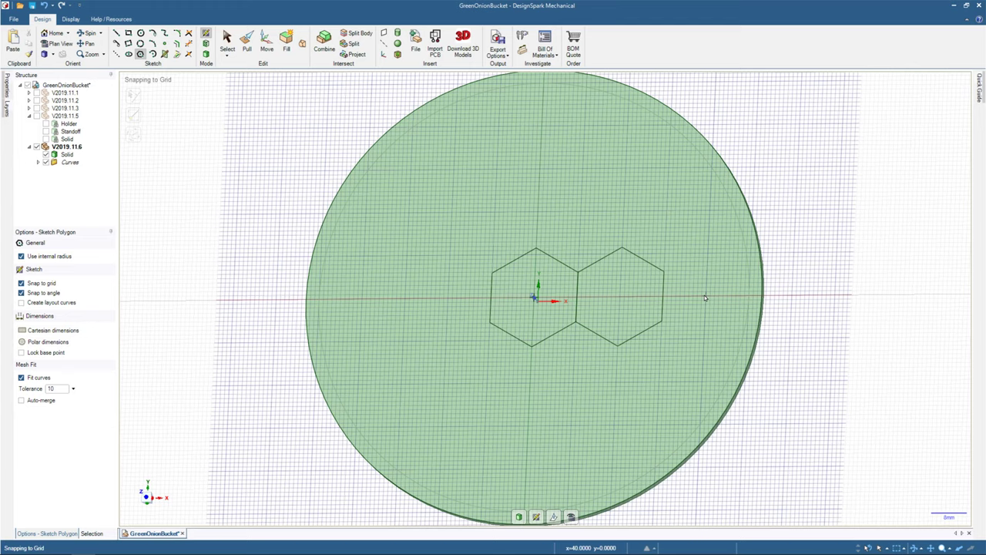
left_click(708, 297)
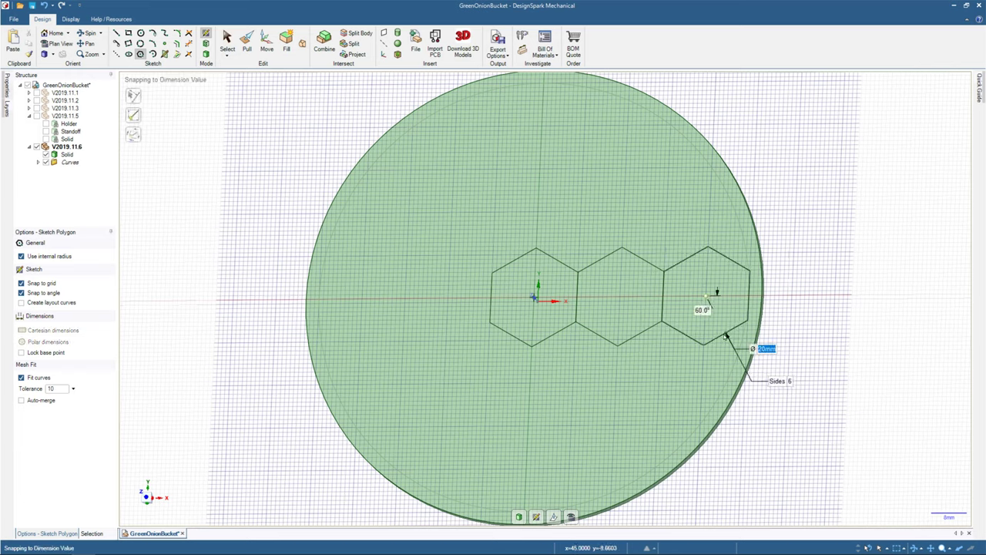
left_click(725, 336)
key("Escape")
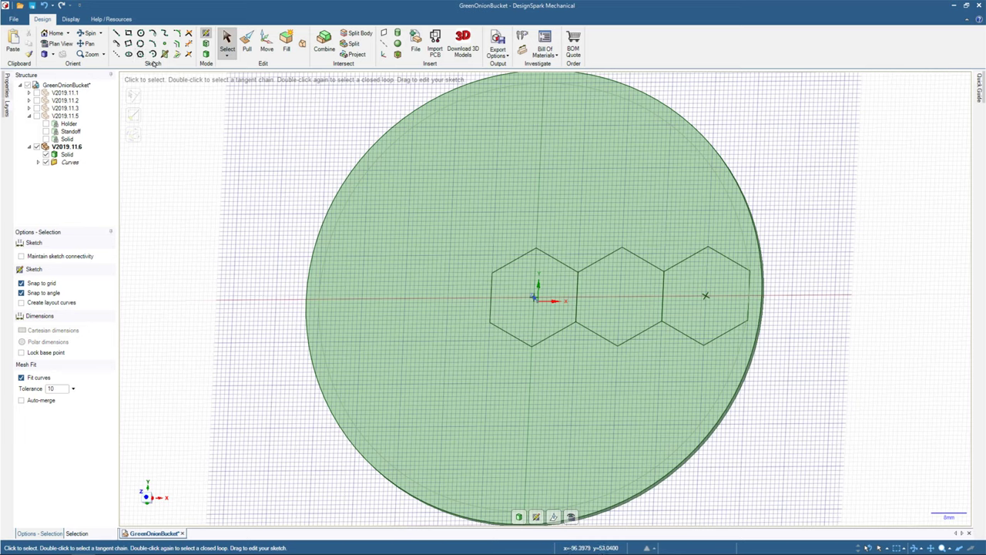
Sketch two more adjoining 20 mm hexagons on the X axis, centred at X = -20 mm and X = -40 mm.
left_click(140, 54)
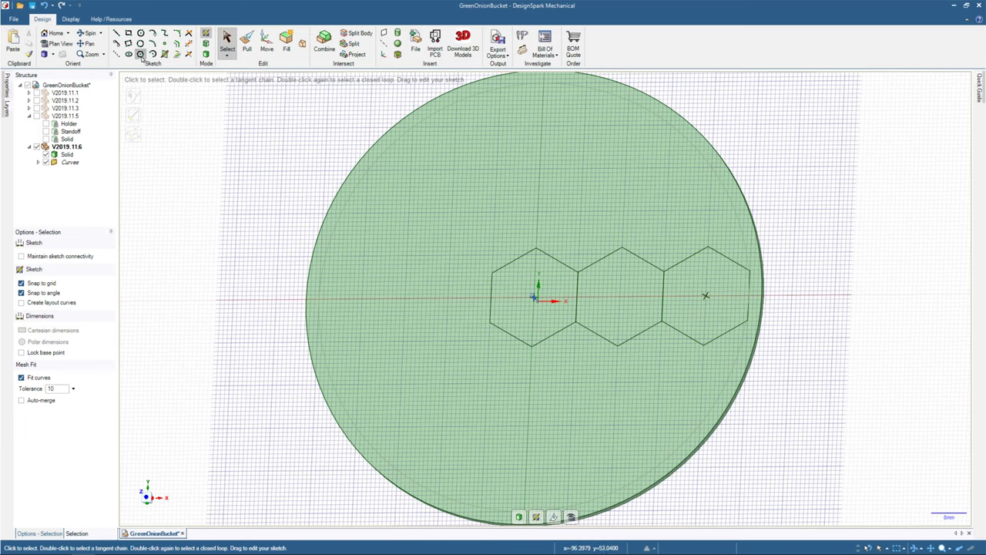
left_click(448, 298)
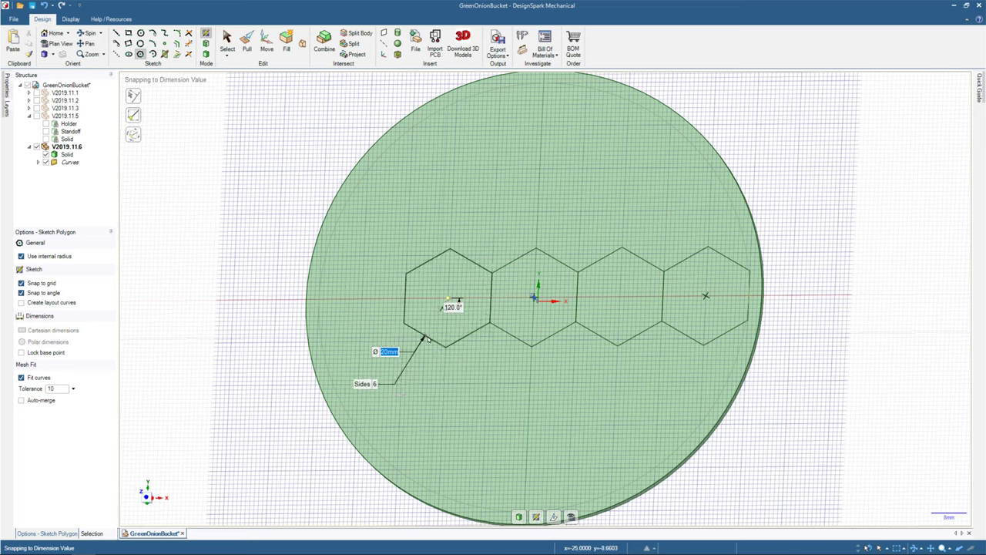
left_click(428, 339)
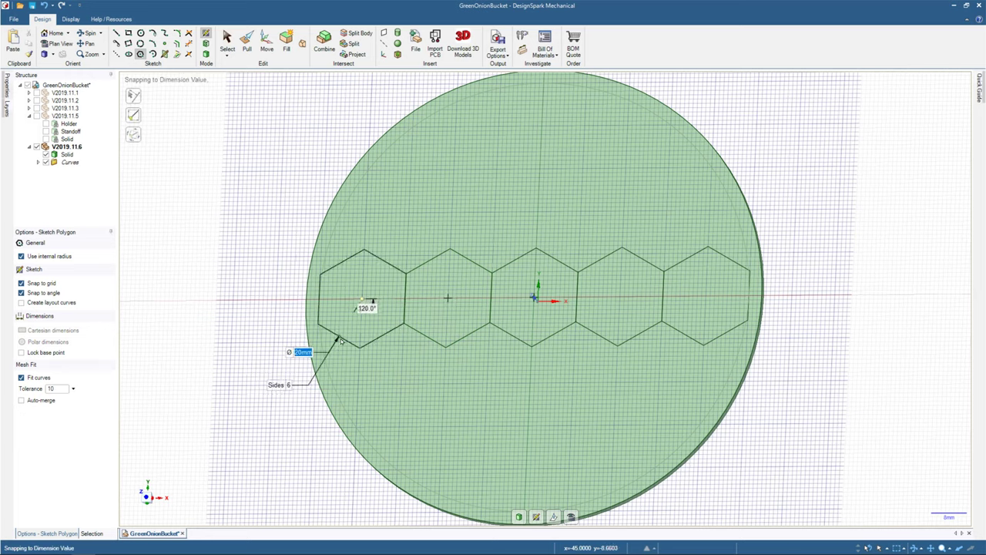
left_click(341, 341)
key("Escape")
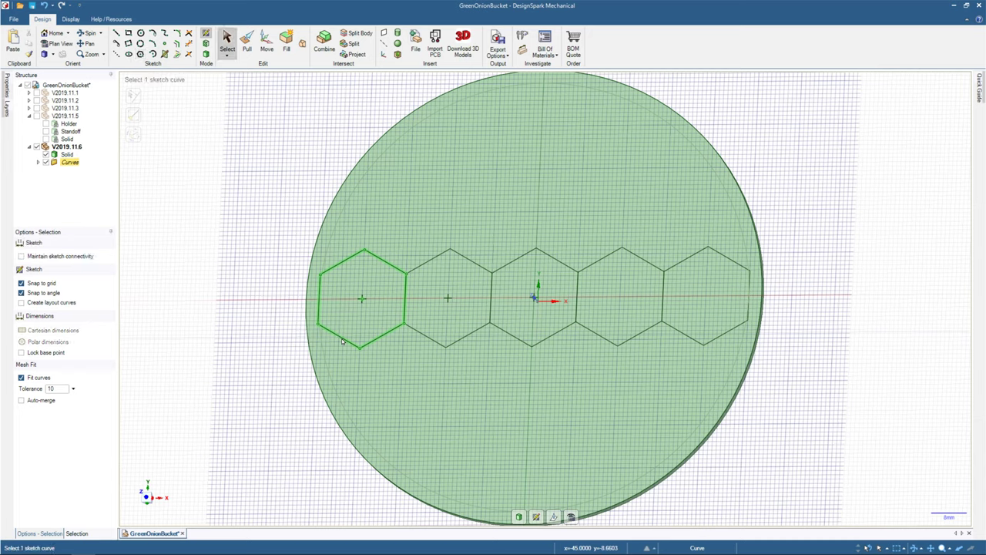
key("Escape")
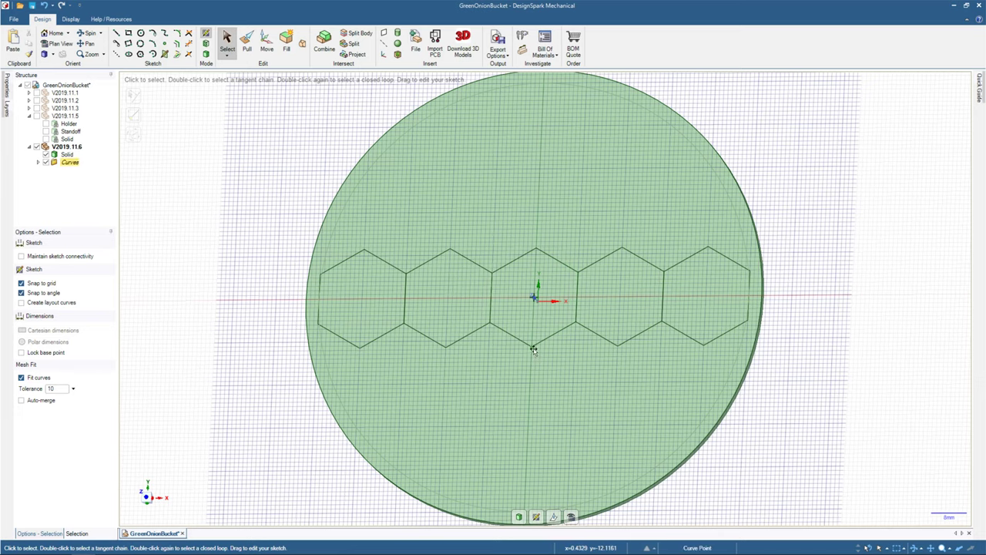
Try to sketch a 23.09 mm hexagon centred on the central hexagon's lower-left vertex, with internal radius off.
left_click(129, 54)
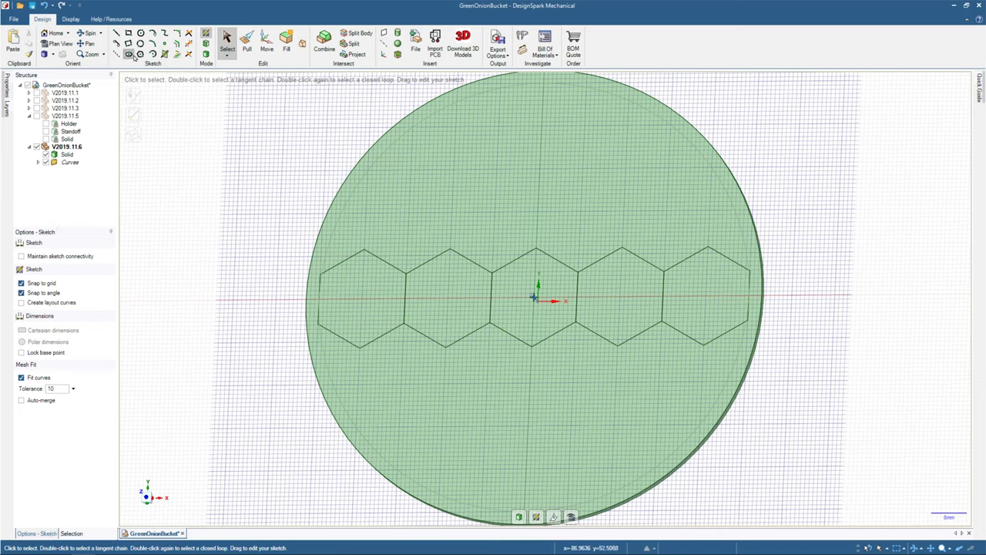
left_click(139, 55)
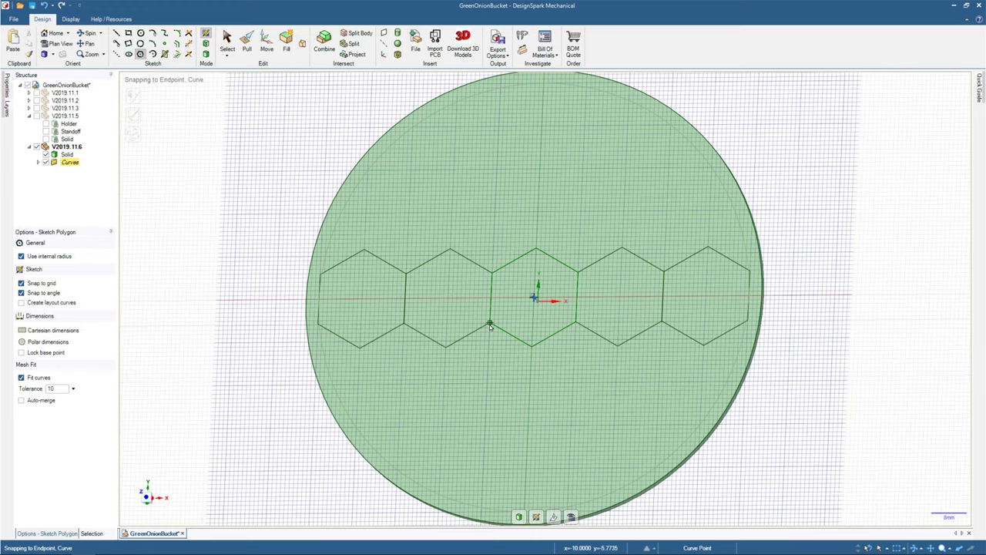
key("v")
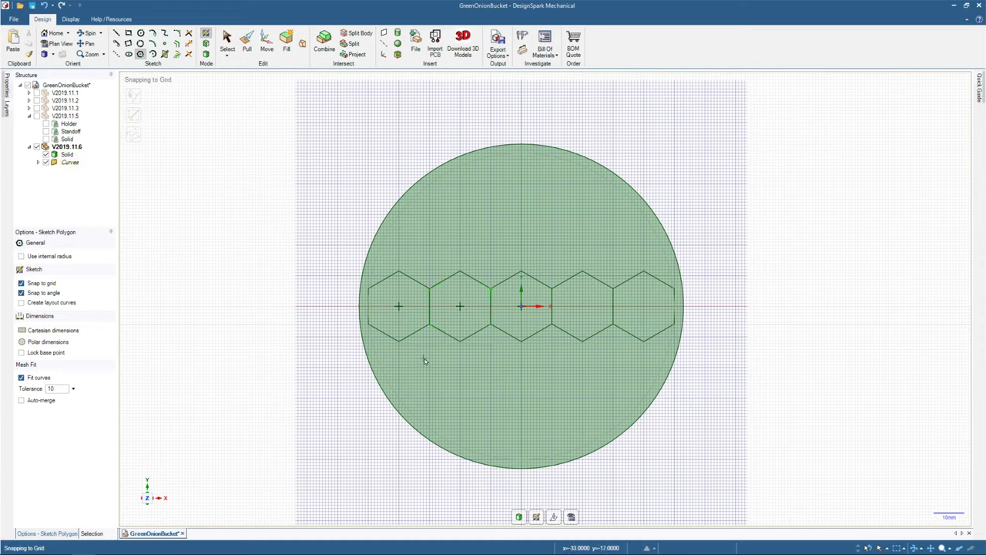
left_click(491, 323)
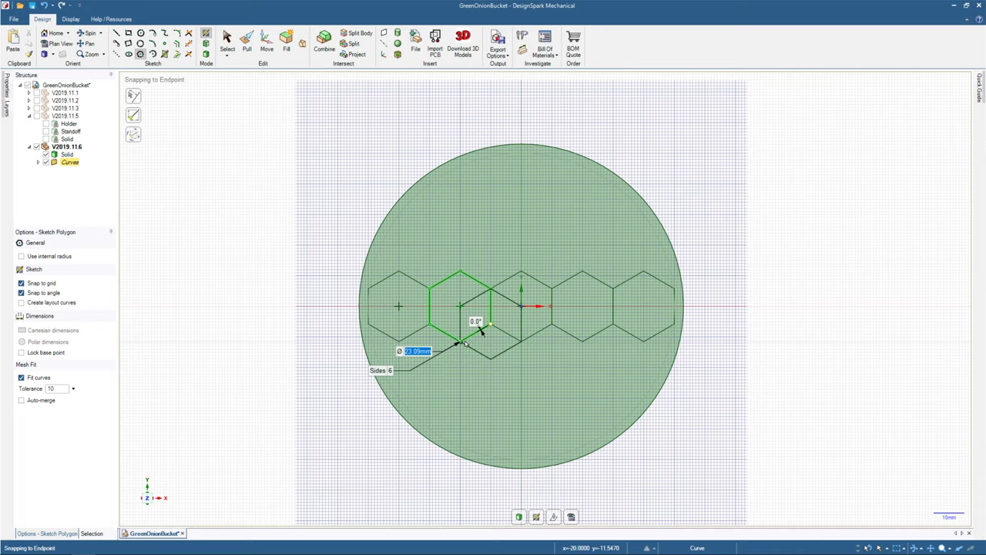
left_click(462, 343)
key("Escape")
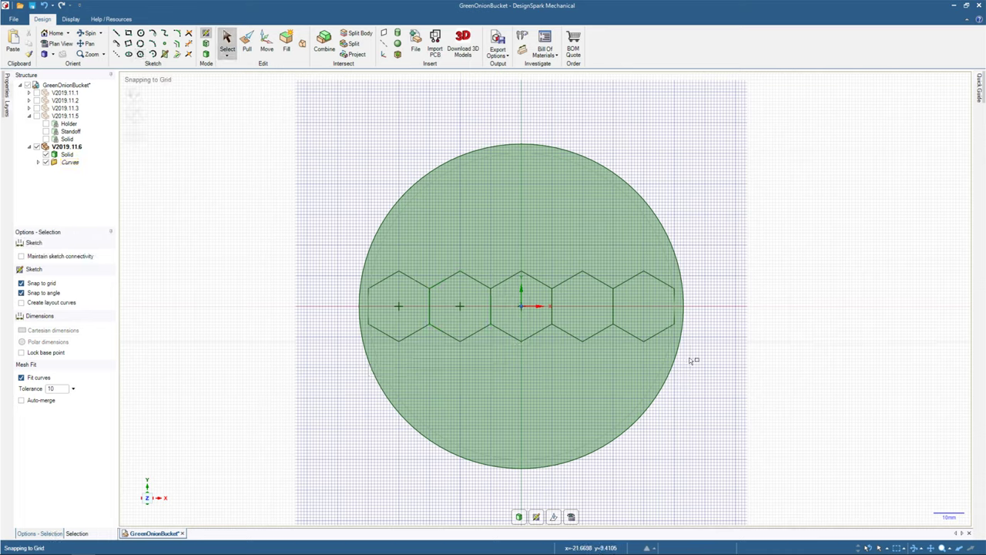
Save the bucket document and start a polygon sketch.
key("ctrl+a")
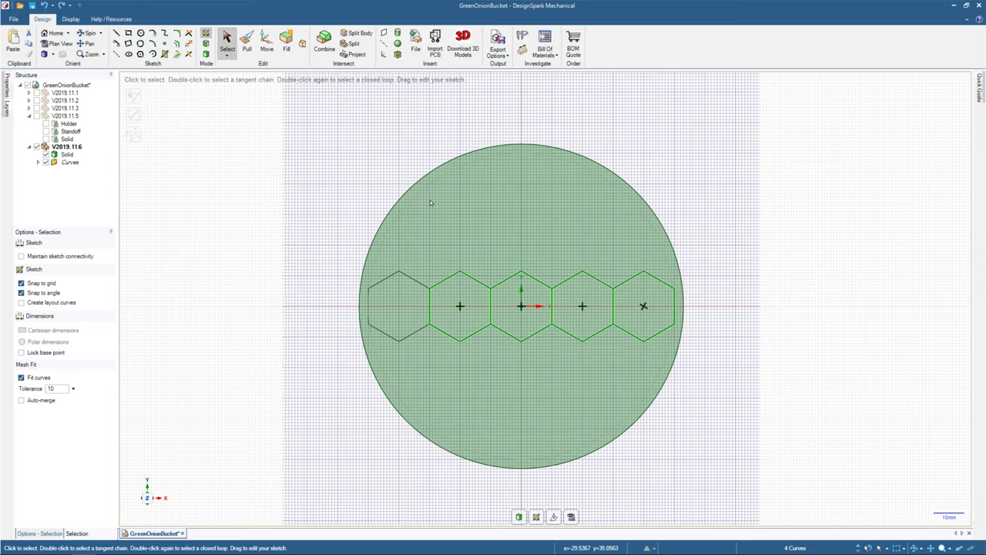
left_click(51, 5)
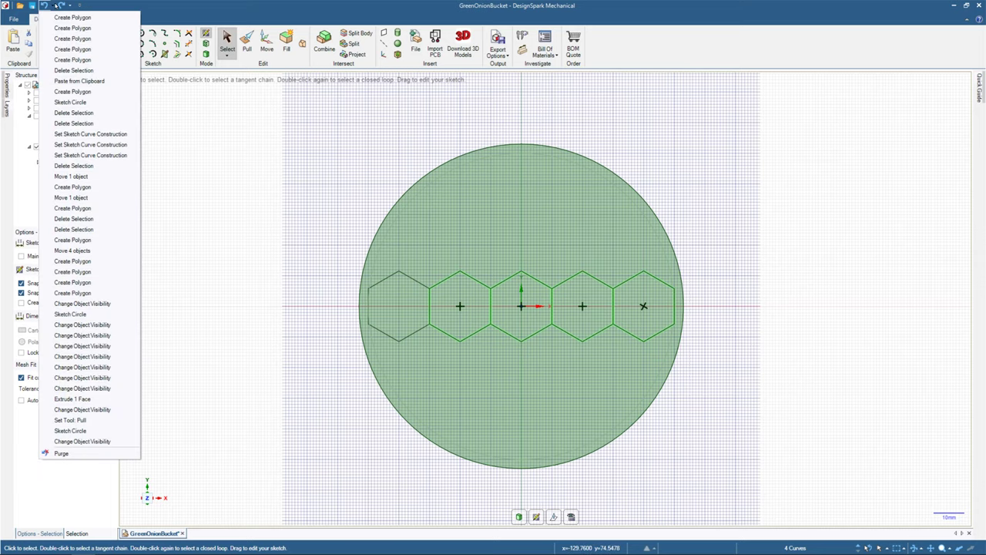
left_click(54, 5)
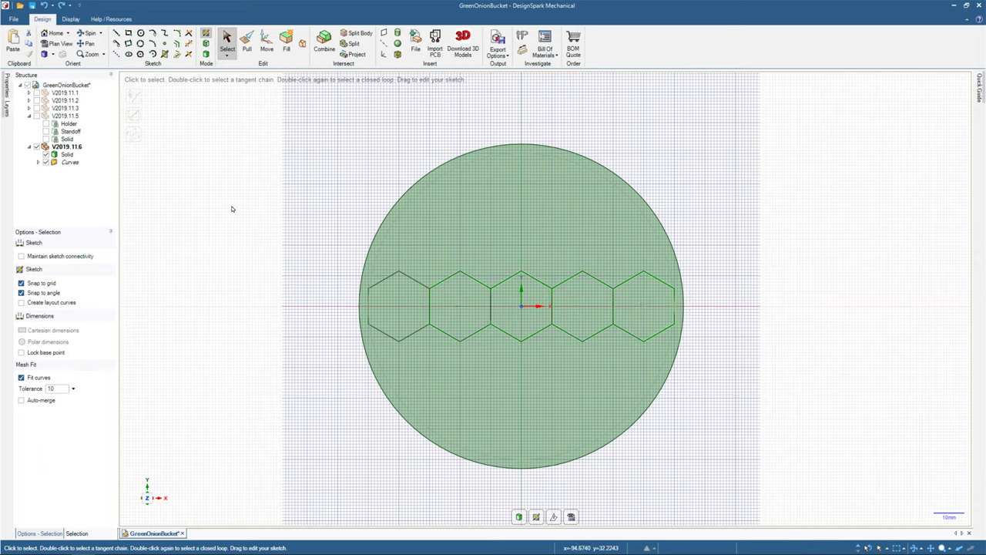
left_click(31, 5)
left_click(139, 54)
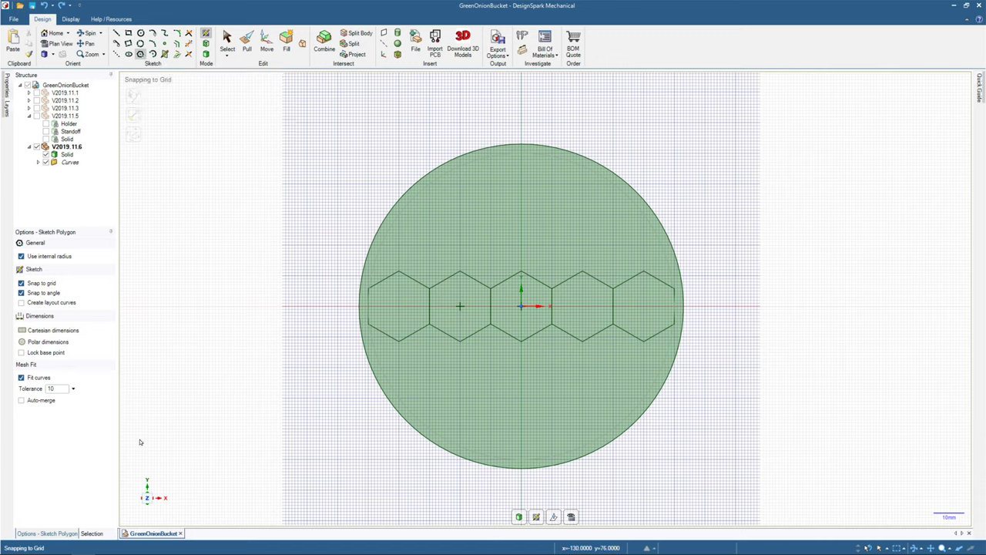
left_click(34, 352)
left_click(445, 364)
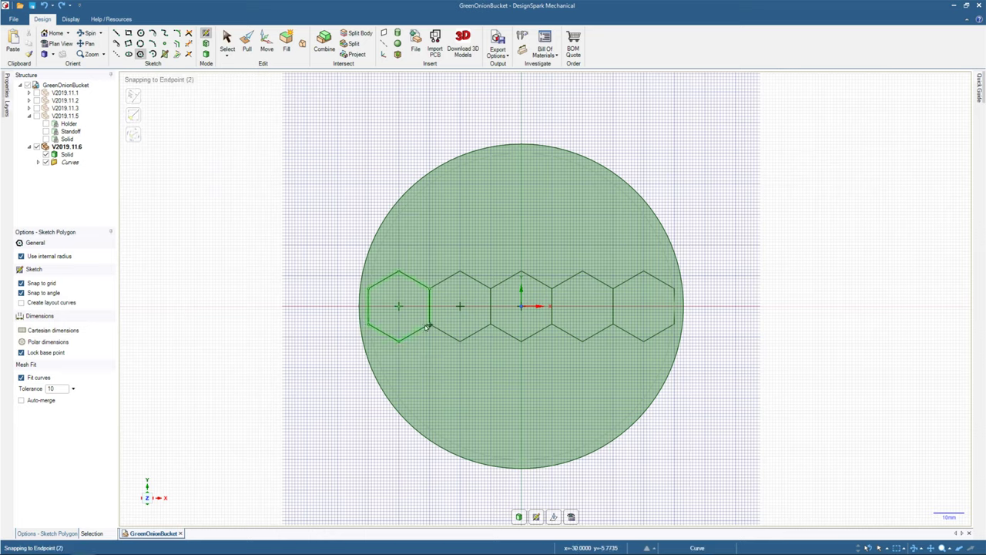
left_click(398, 306)
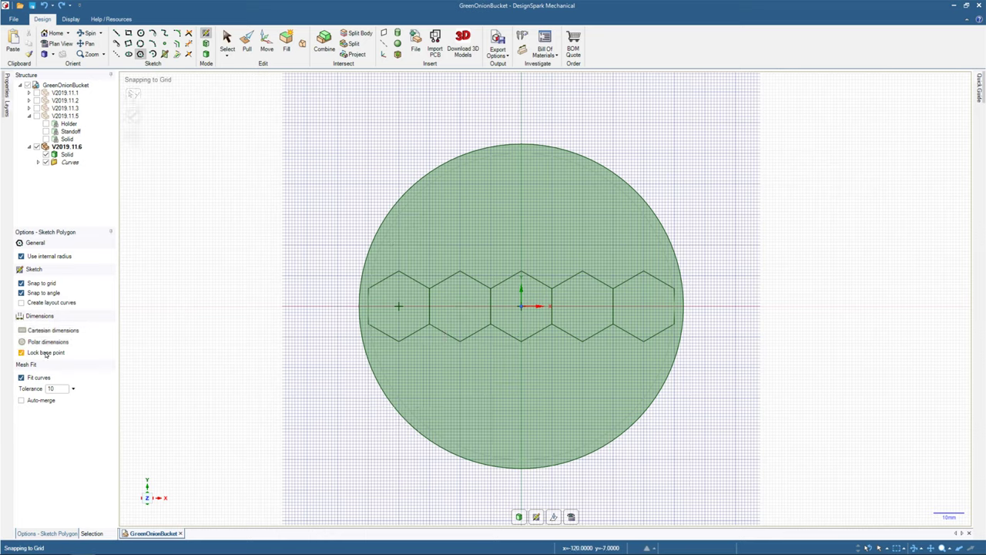
left_click(21, 352)
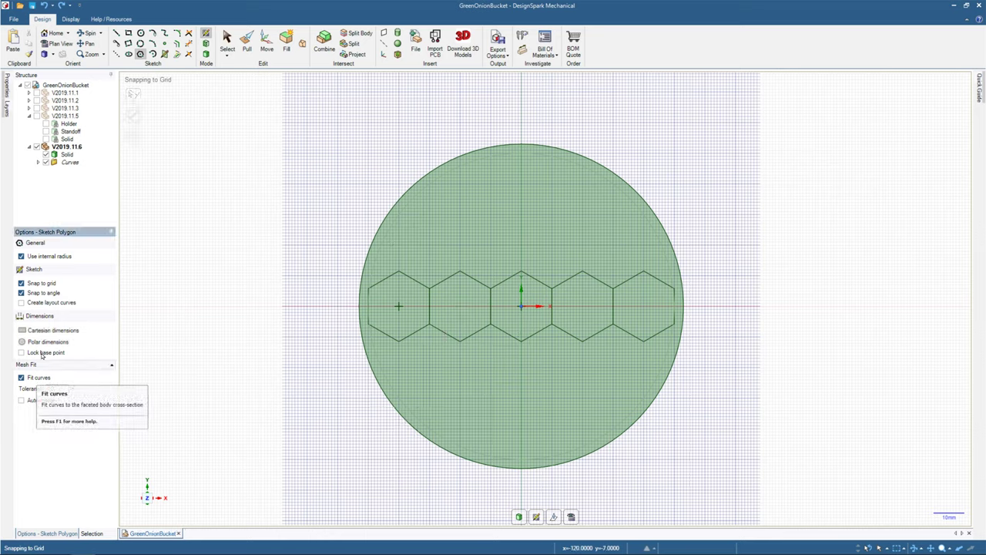
left_click(47, 284)
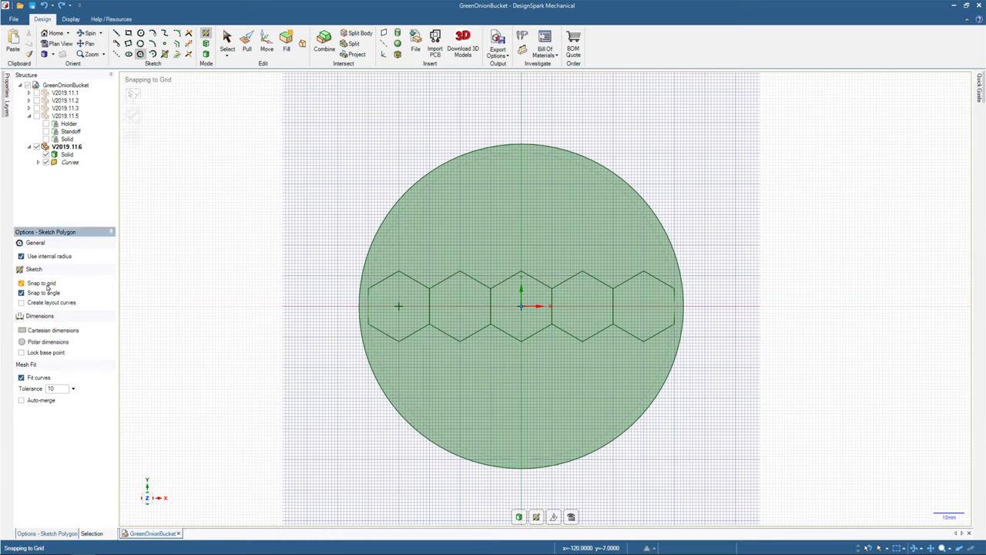
left_click(434, 330)
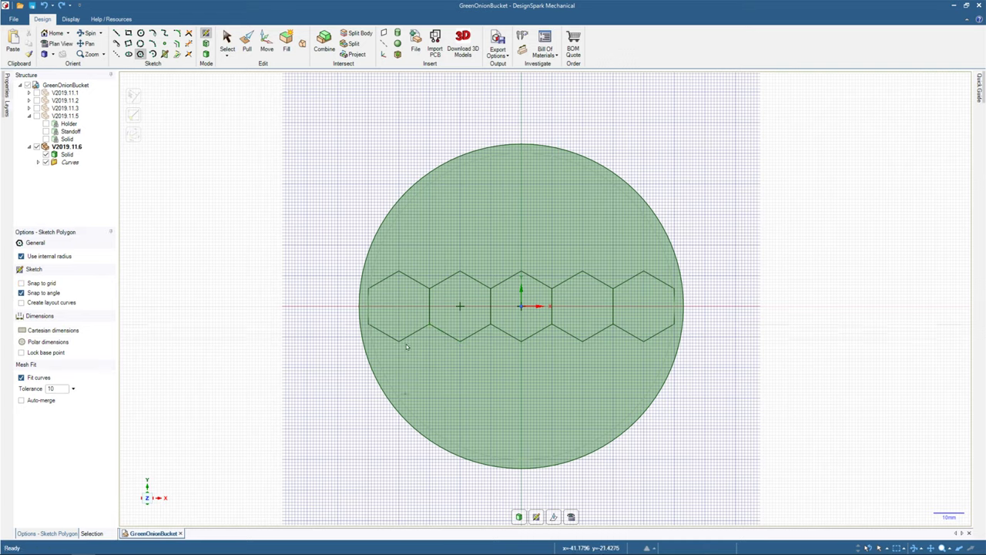
left_click(45, 261)
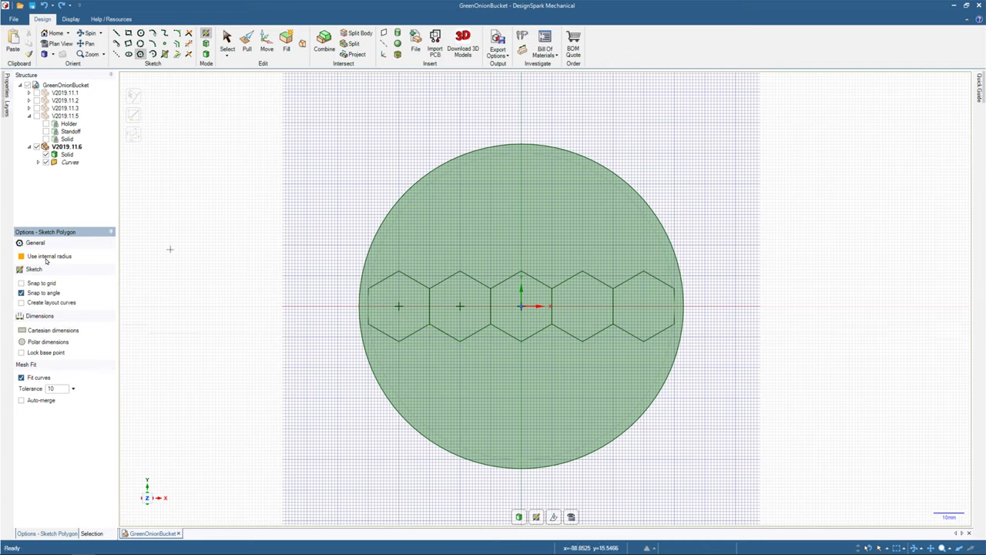
left_click(46, 260)
left_click(41, 282)
Sketch a 20 mm hexagon centred on the bottom vertex of the hexagon at X = -20 mm and move it clear below the row.
left_click(461, 345)
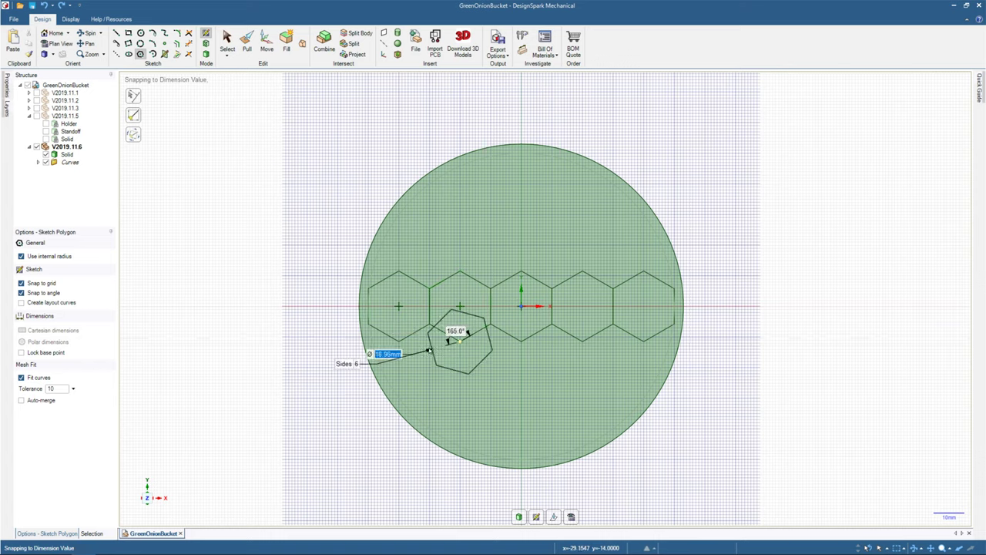
left_click(432, 347)
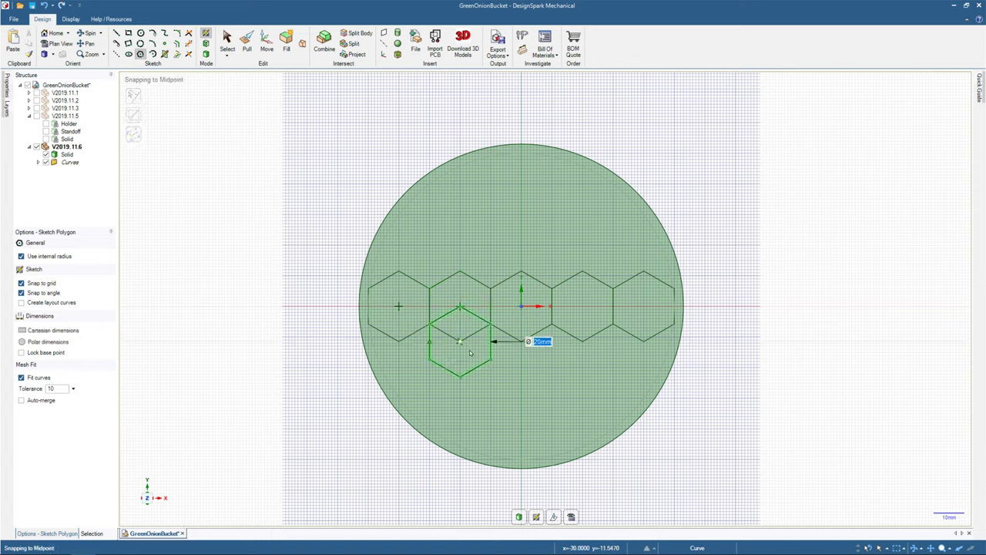
left_click(266, 43)
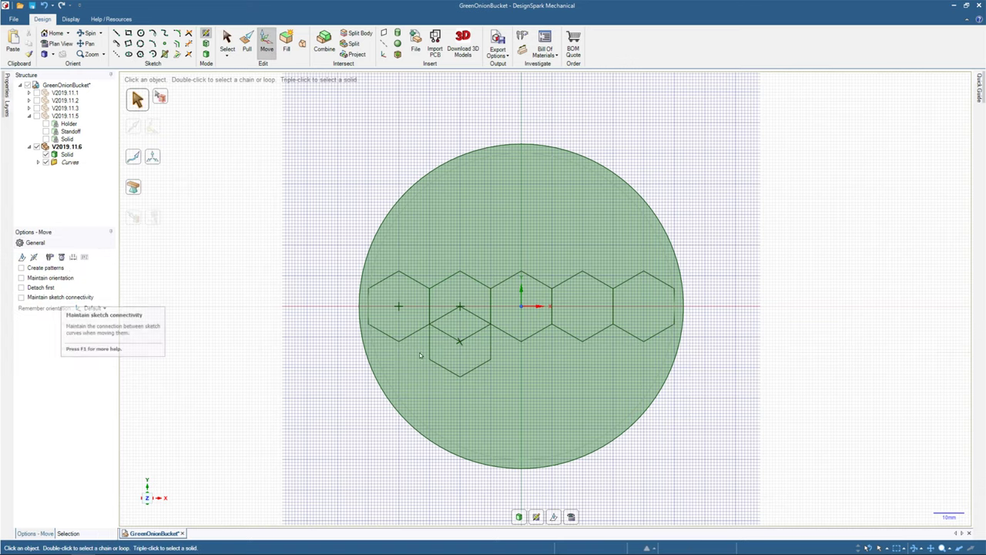
left_click(489, 352)
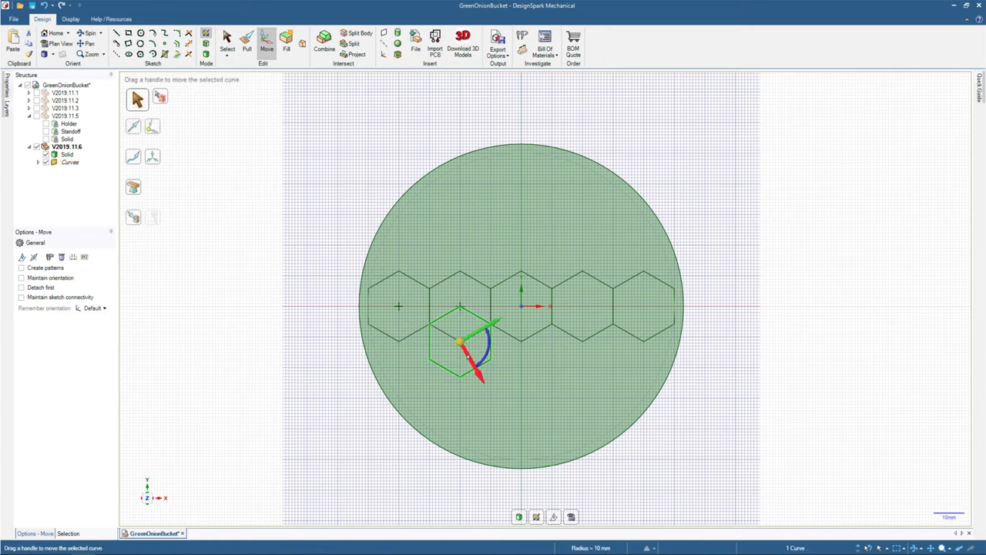
left_click_drag(480, 333, 453, 363)
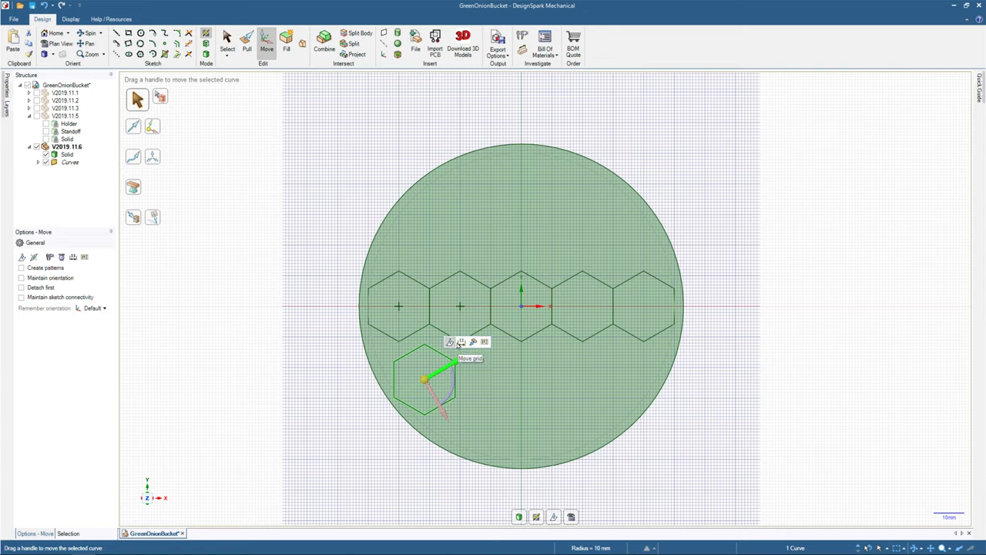
Try to position the extra hexagon by moving its centre up to points on the hexagon at X = -20 mm.
left_click(473, 341)
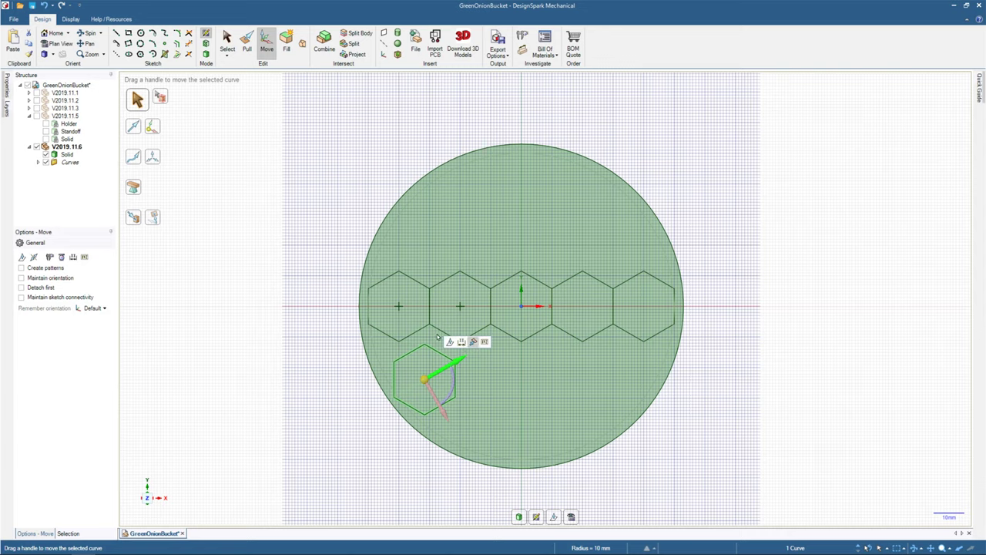
left_click(448, 340)
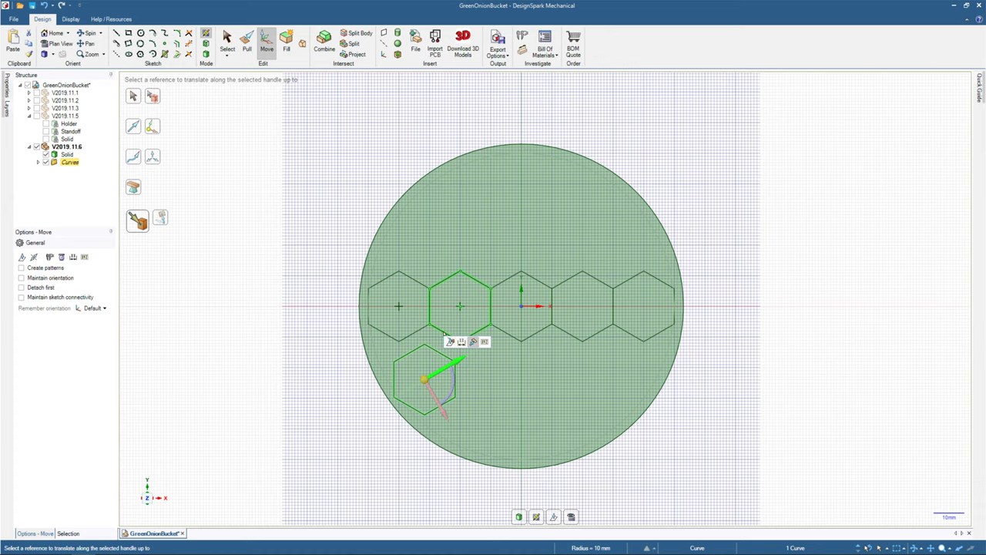
left_click(460, 306)
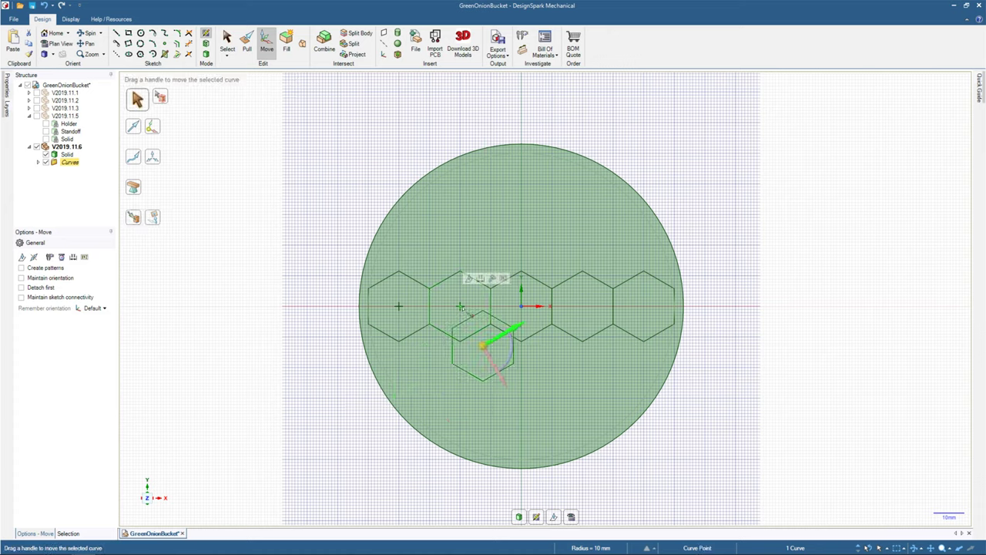
mouse_move(533, 305)
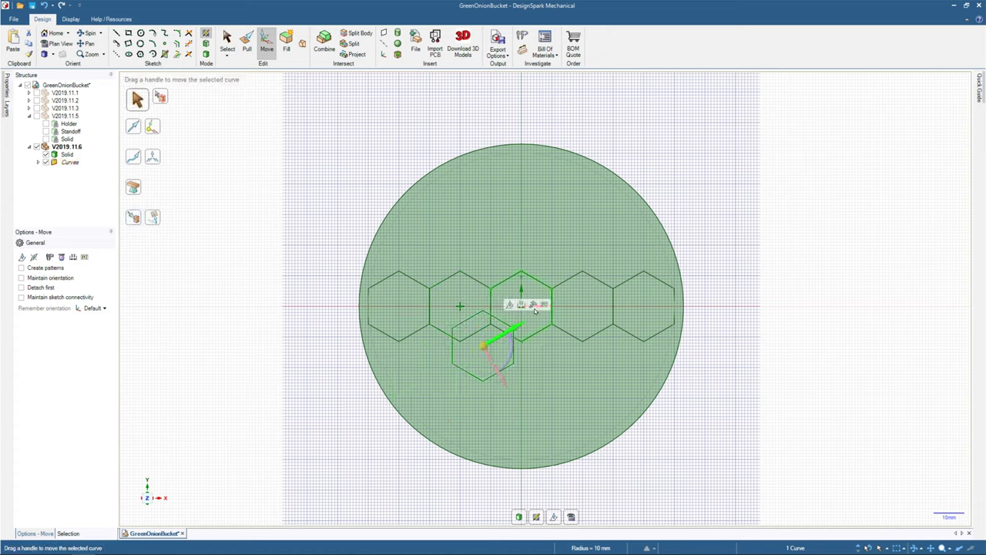
key("u")
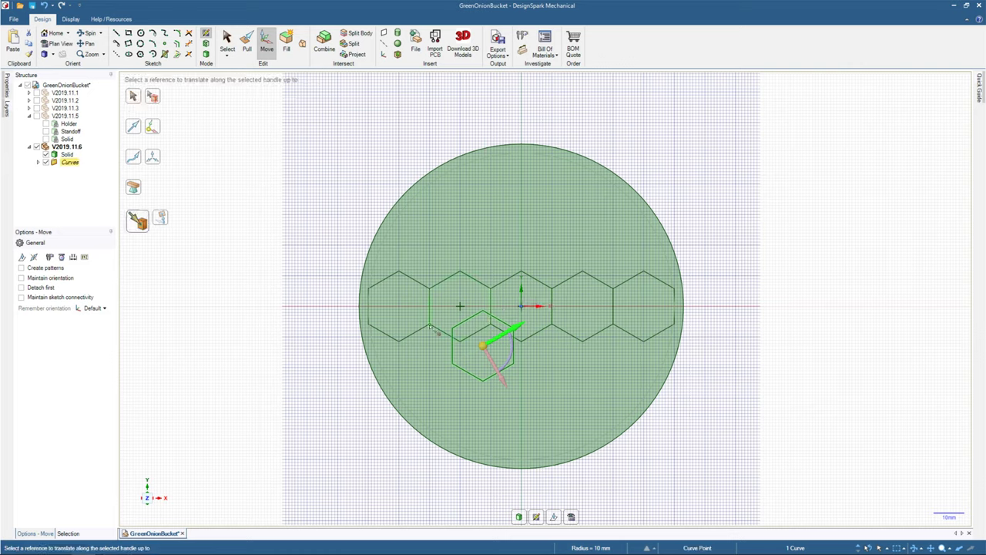
left_click(430, 327)
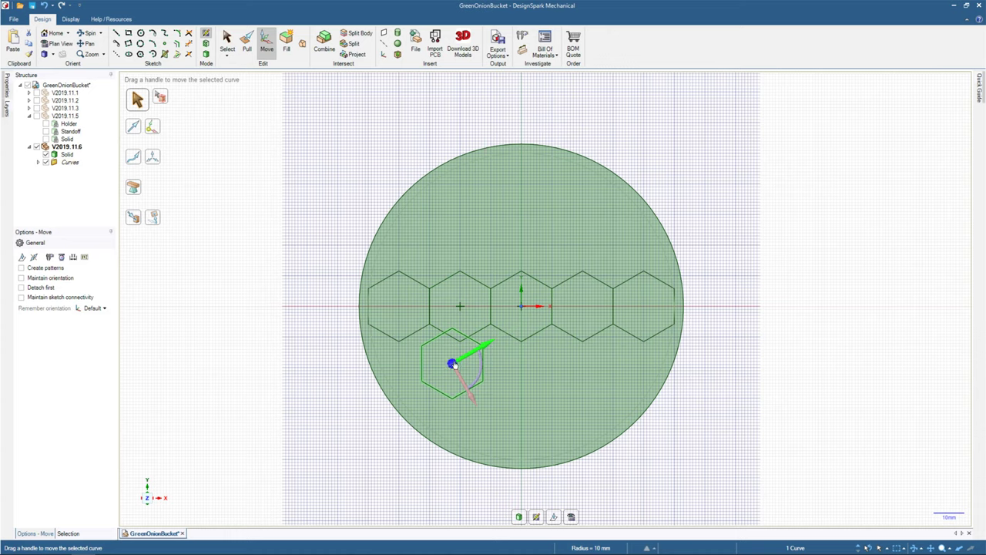
Anchor the move on the lower hexagon's top vertex and bring it up to the bottom vertex shared by the row's two leftmost hexagons.
left_click_drag(453, 364, 453, 329)
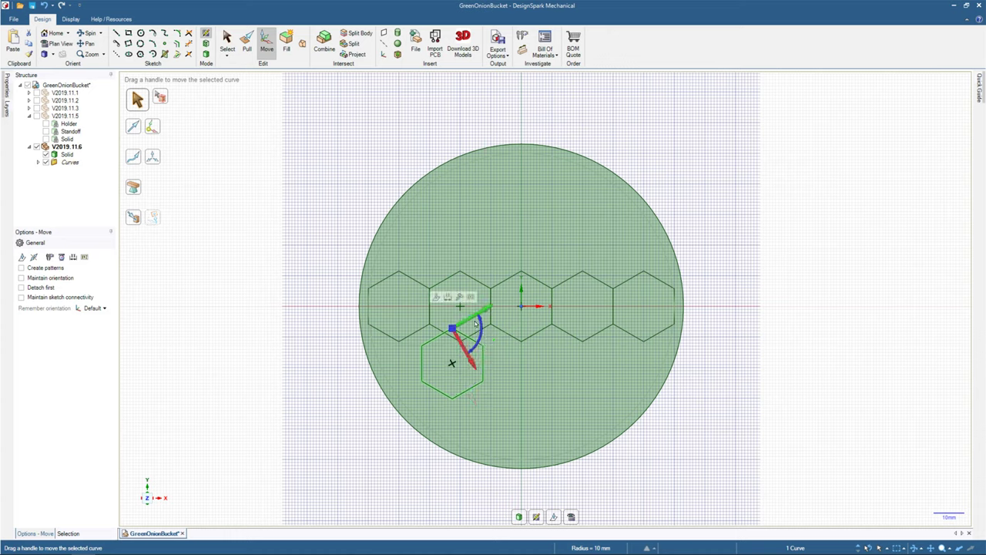
left_click(467, 350)
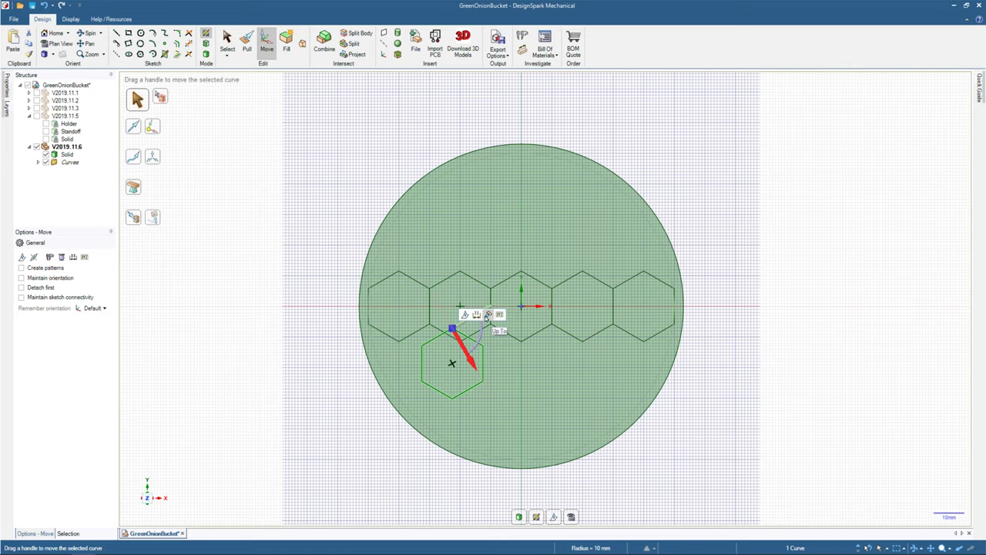
left_click(487, 317)
left_click(434, 330)
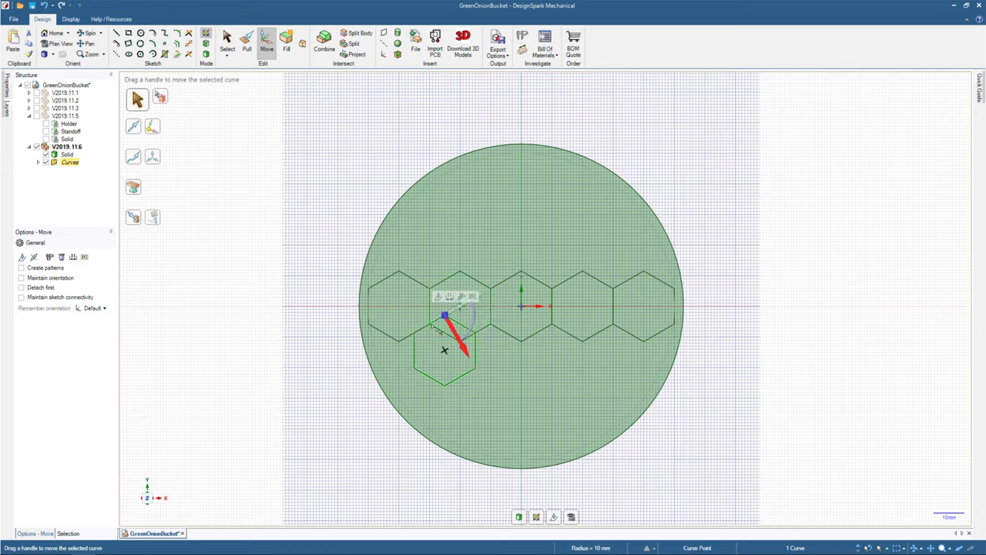
left_click(461, 298)
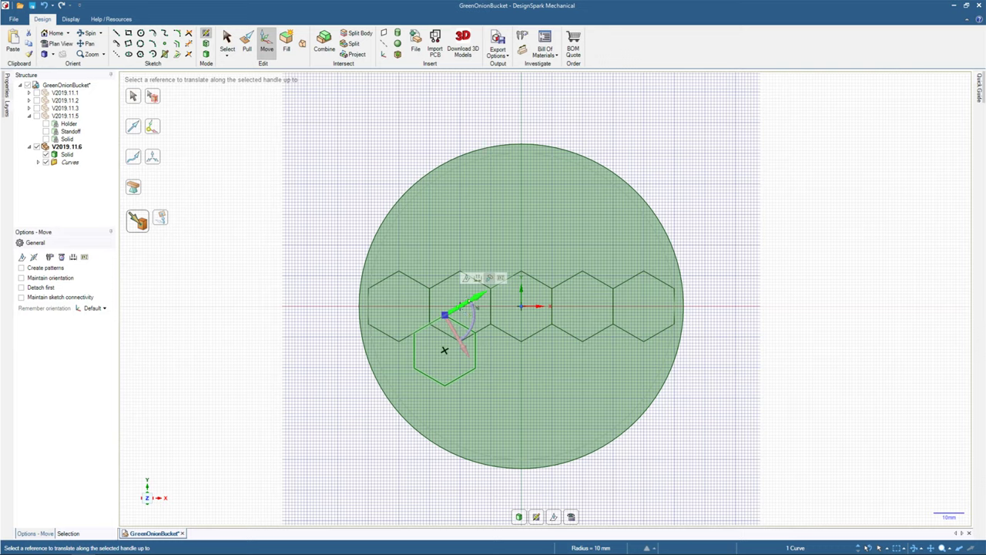
left_click(430, 325)
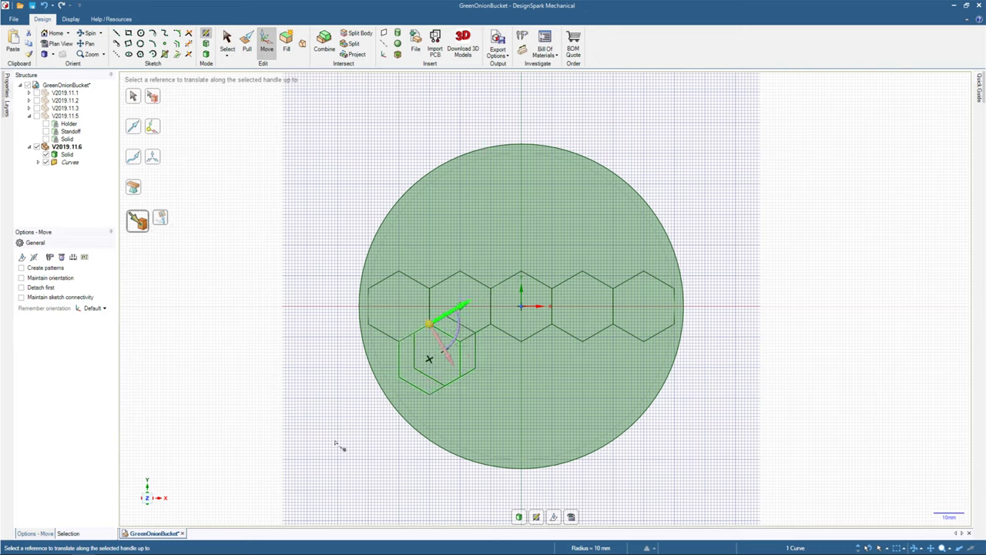
Delete the duplicate hexagon overlapping the one nested below the row.
key("Escape")
left_click(475, 354)
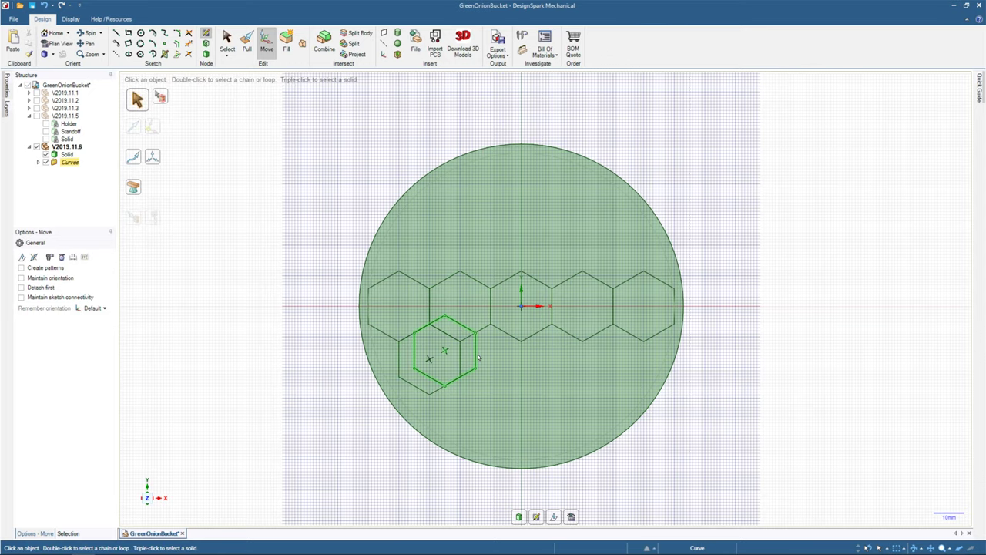
key("Escape")
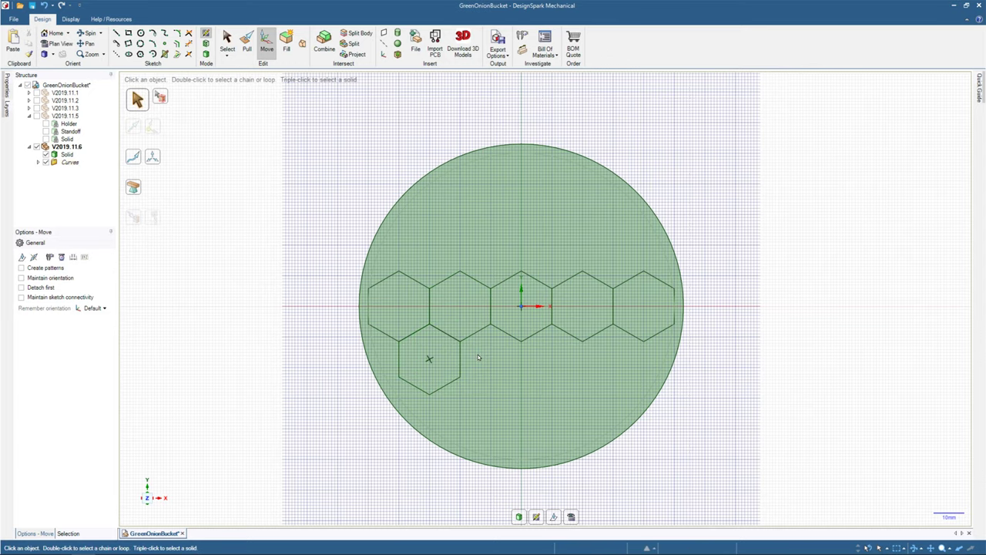
Examine up close how the lower hexagon's upper edges and corners meet the row above.
scroll(478, 357, "up", 8)
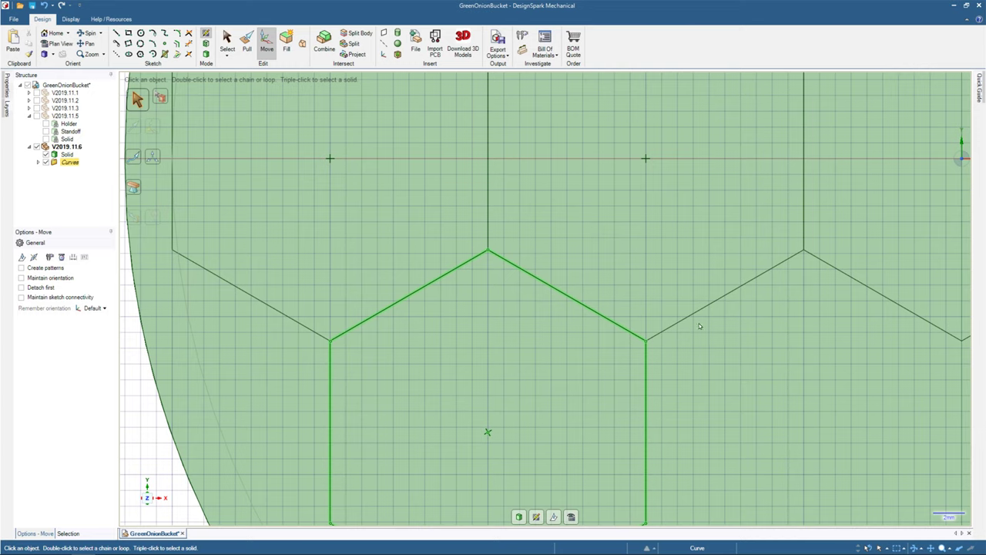
left_click(671, 348)
scroll(671, 345, "up", 2)
scroll(669, 345, "down", 5)
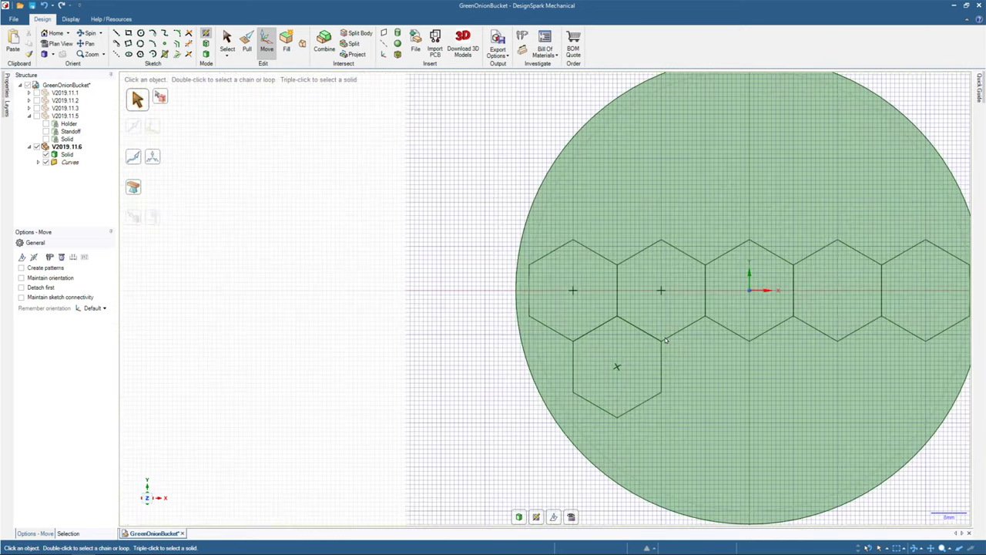
scroll(666, 341, "down", 3)
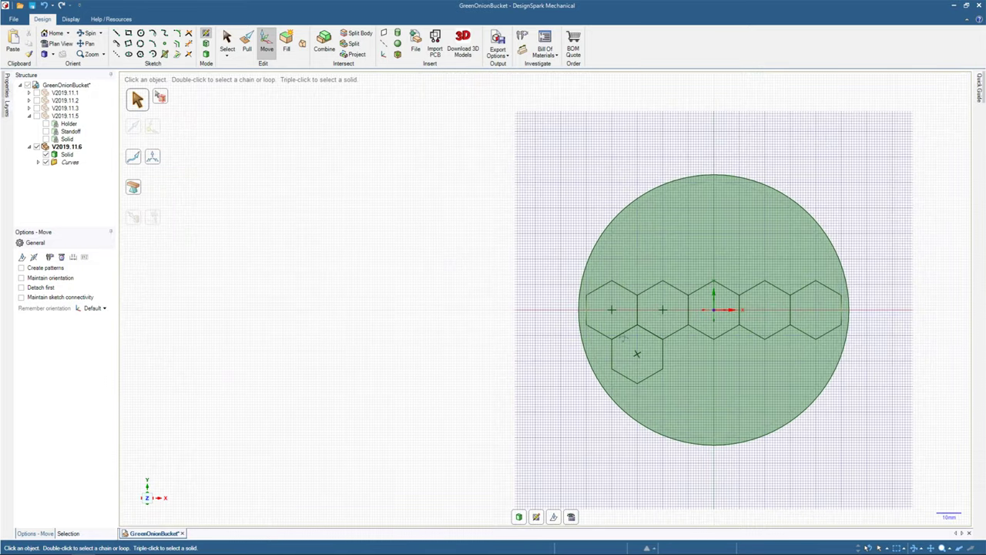
mouse_move(625, 337)
middle_mouse_down()
mouse_move(707, 334)
mouse_move(701, 293)
middle_mouse_up()
key("v")
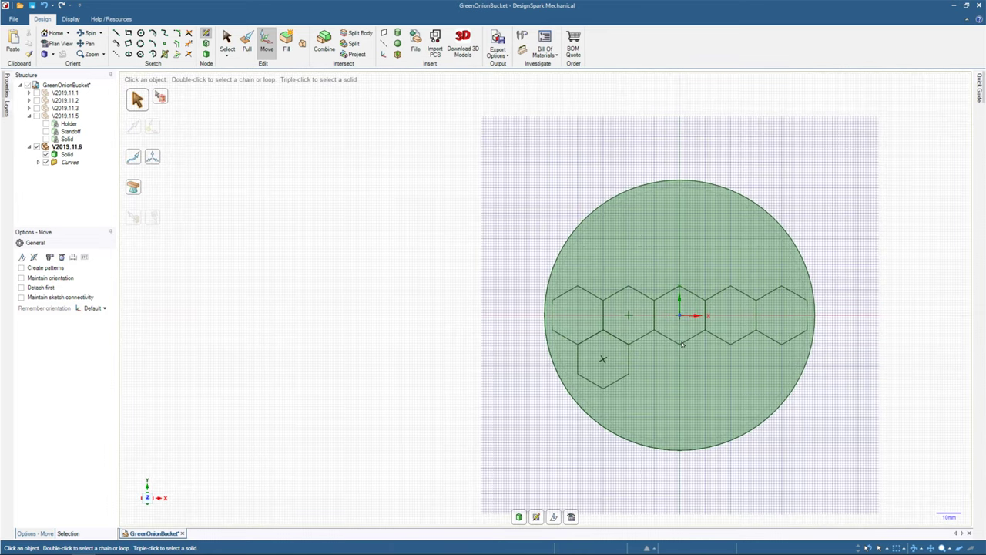
left_click(579, 314)
Try to move a copy of the row's three rightmost hexagons downward.
left_click(235, 42)
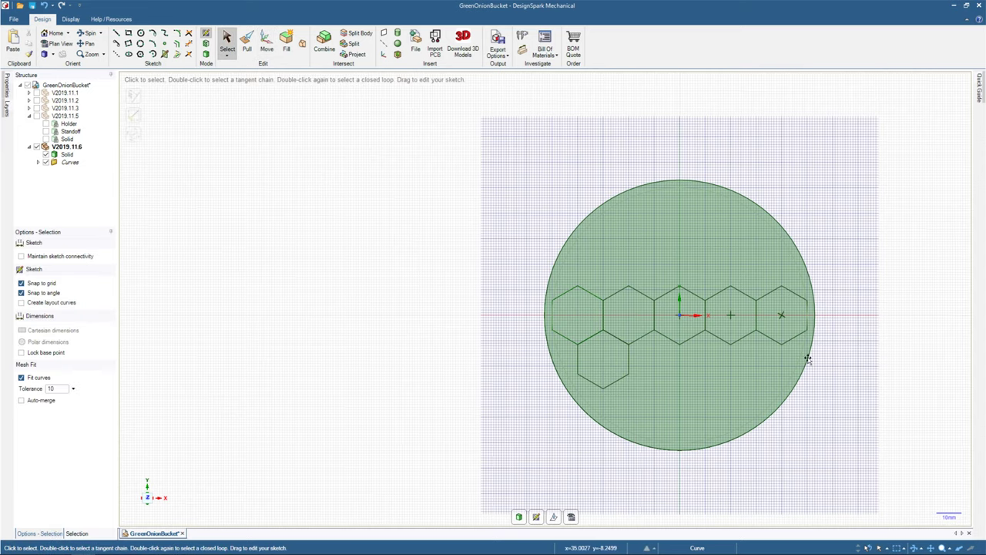
left_click_drag(828, 368, 651, 272)
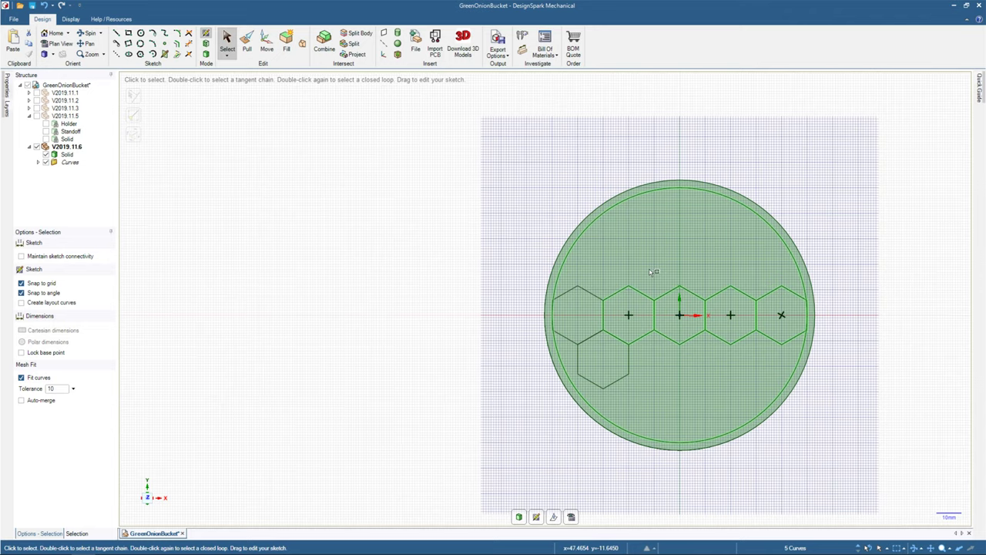
left_click_drag(851, 366, 654, 277)
left_click_drag(850, 397, 694, 269)
left_click_drag(667, 259, 668, 259)
key("ctrl")
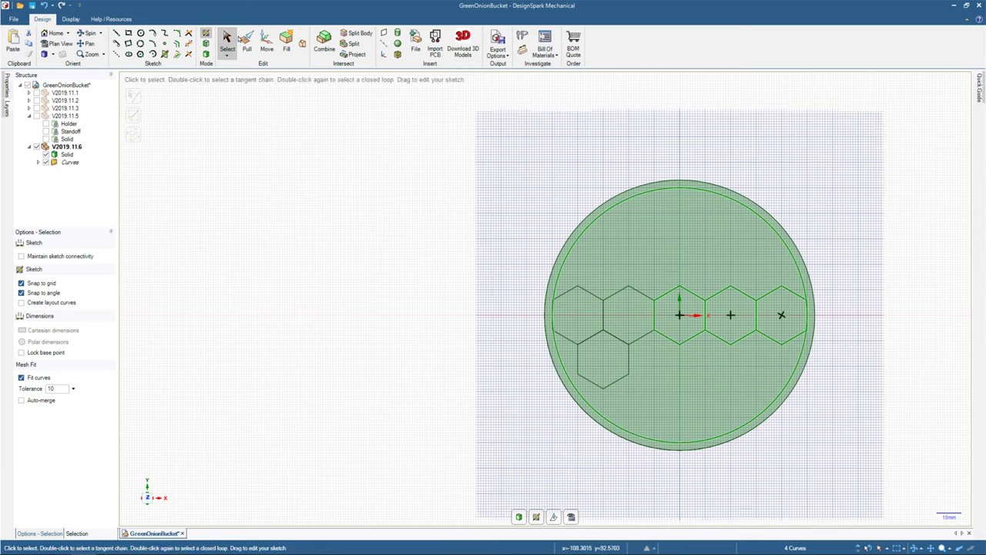
left_click(267, 41)
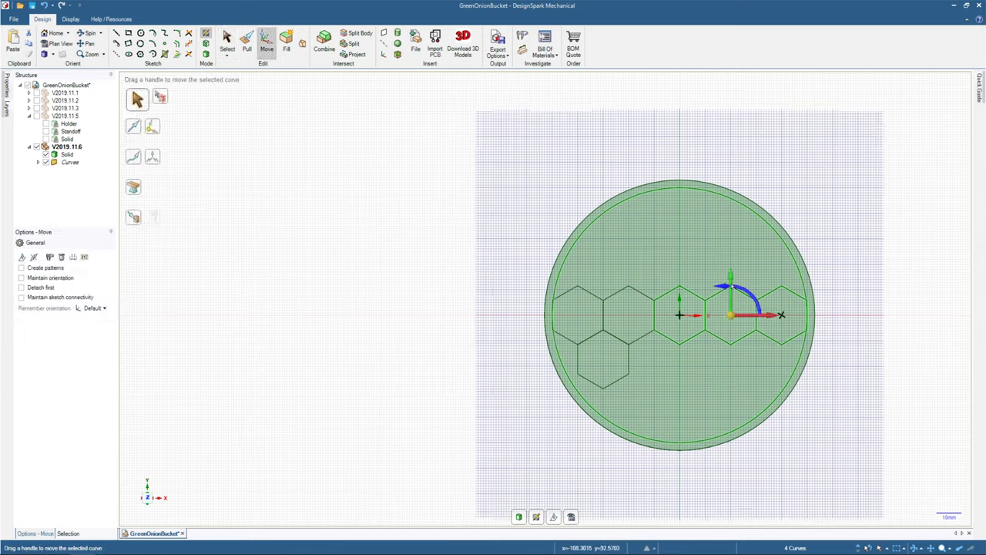
left_click_drag(731, 276, 728, 337)
key("ctrl+z")
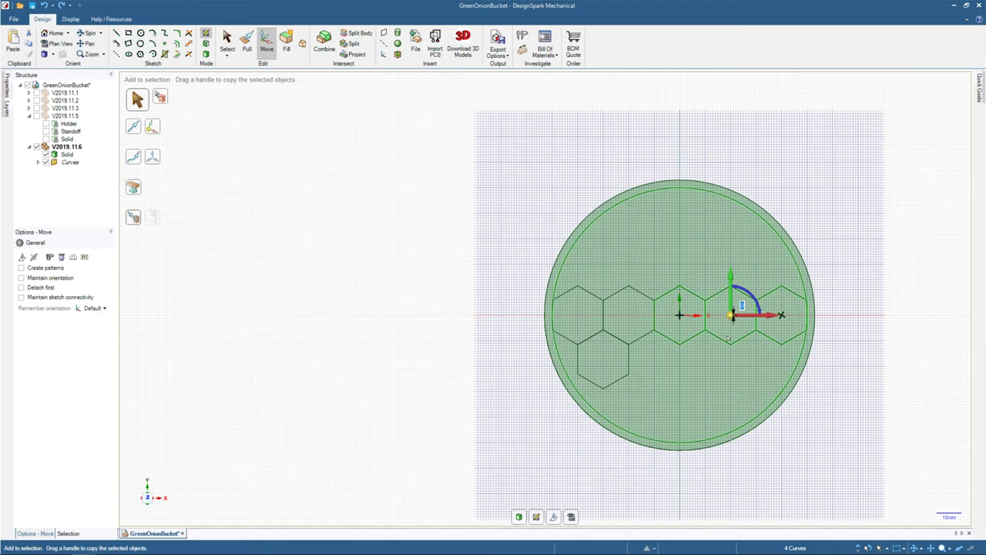
left_click(228, 40)
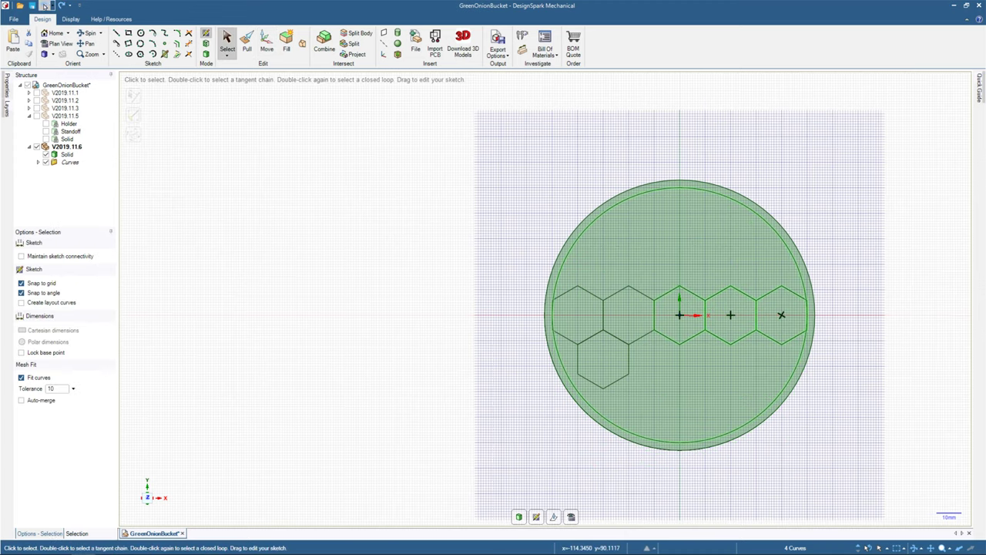
left_click(51, 6)
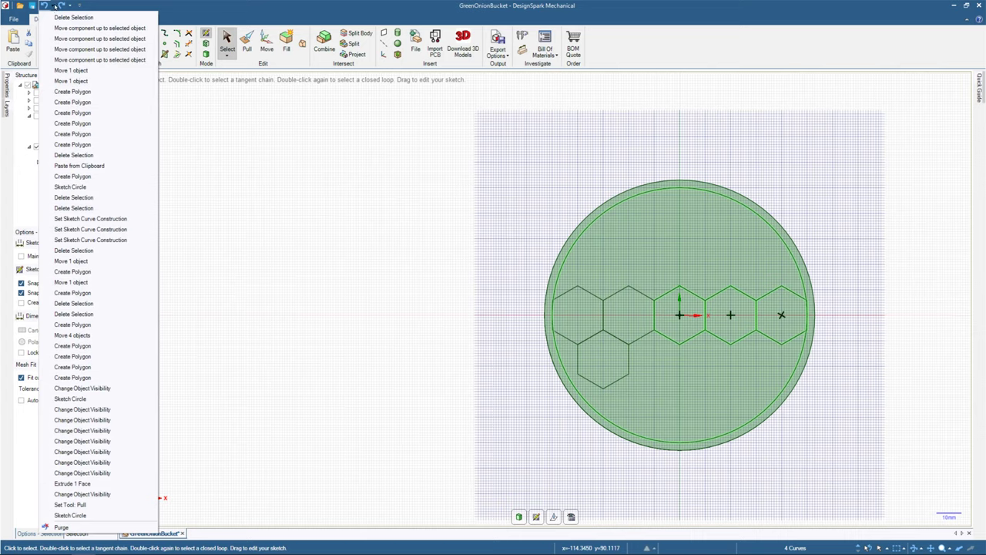
left_click(52, 6)
left_click(229, 40)
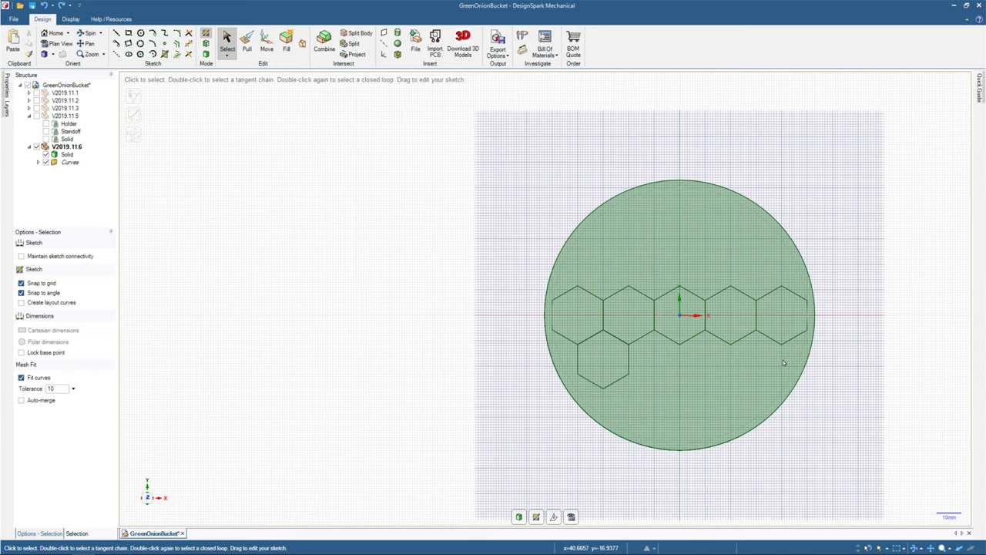
left_click_drag(792, 359, 663, 282)
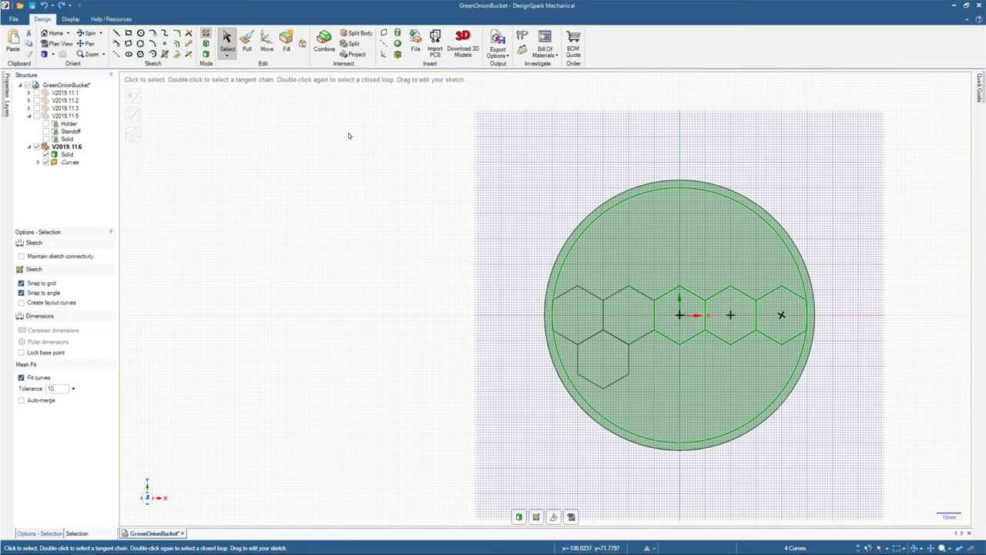
left_click(52, 6)
left_click(53, 7)
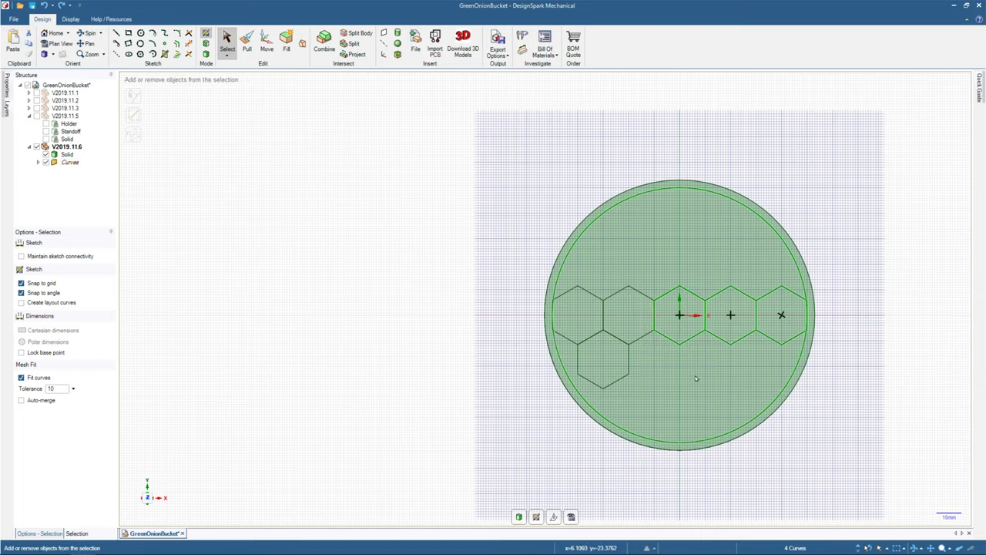
left_click(270, 40)
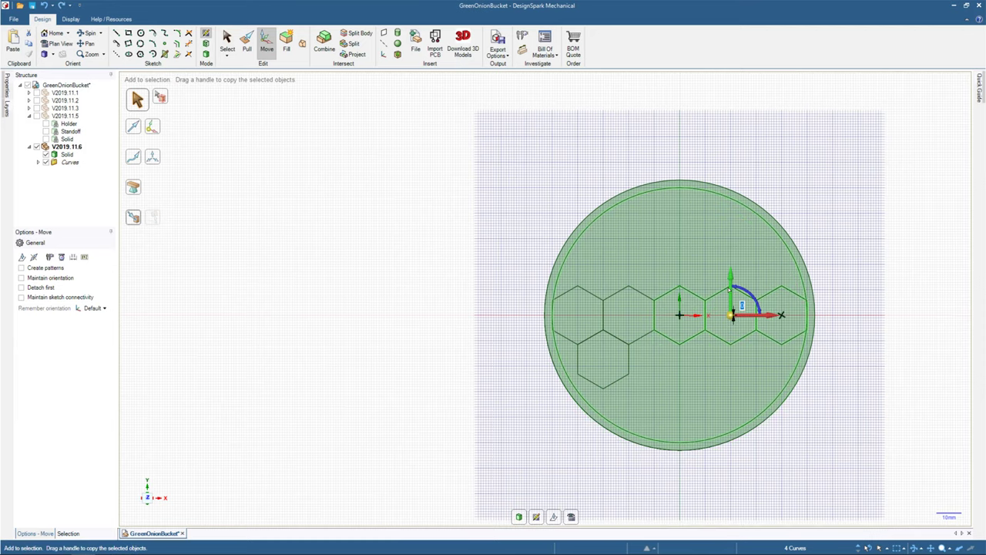
key("Escape")
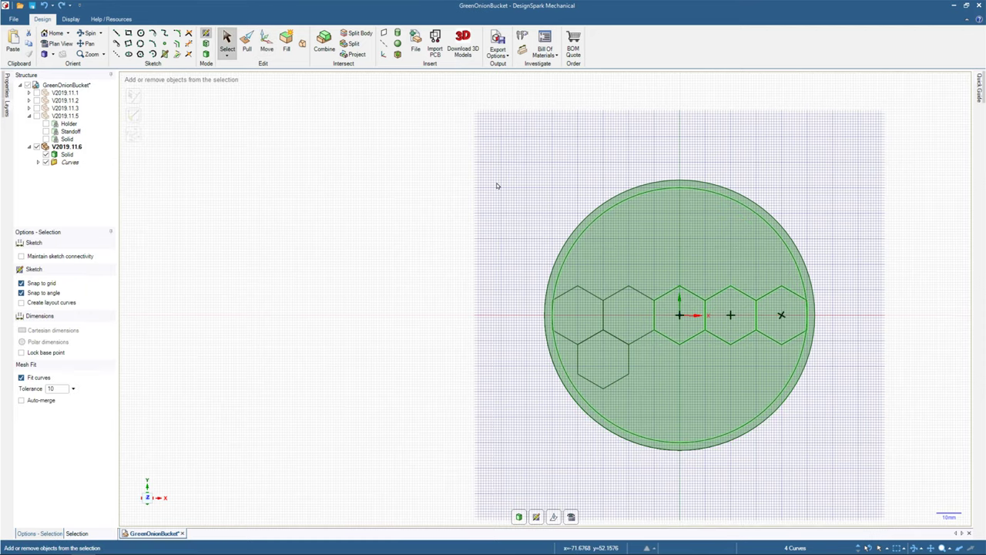
Restore the deleted duplicate hexagon, anchor its move on its top vertex and shift it along the green axis toward the second and third hexagons' shared vertex.
key("ctrl+z")
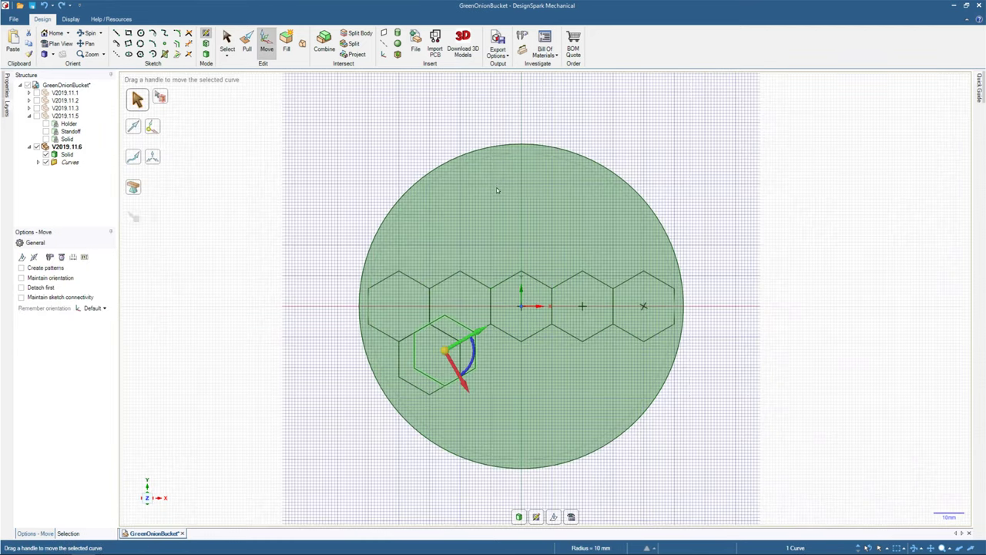
left_click_drag(445, 351, 444, 315)
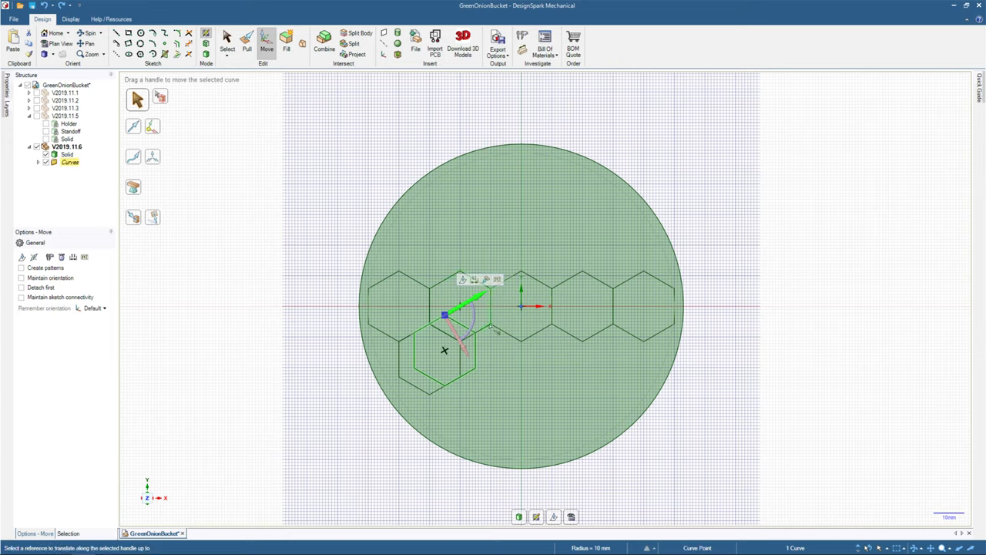
key("u")
left_click(492, 327)
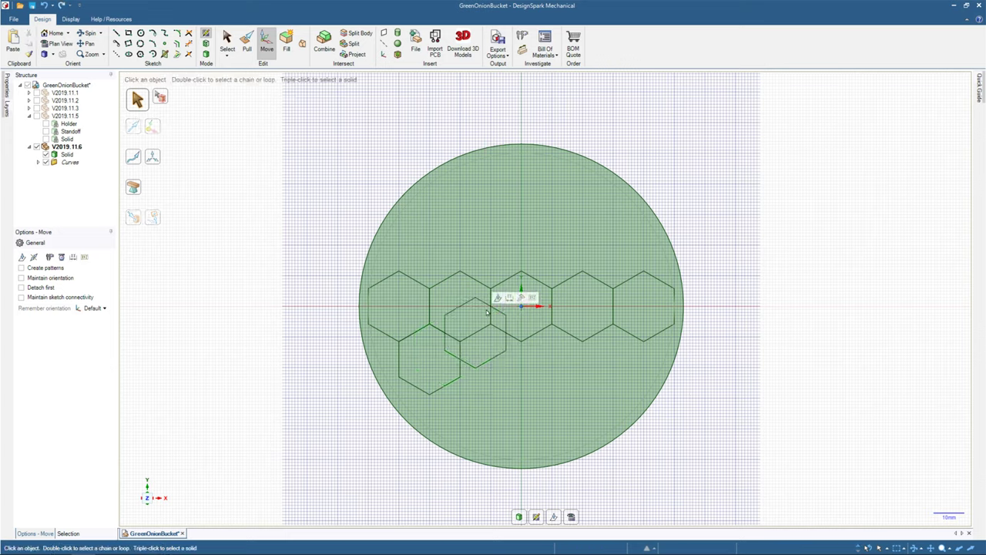
Anchor the restored hexagon on its top vertex and move it along the red axis up to the bottom vertex shared by the row's second and third hexagons.
left_click(480, 302)
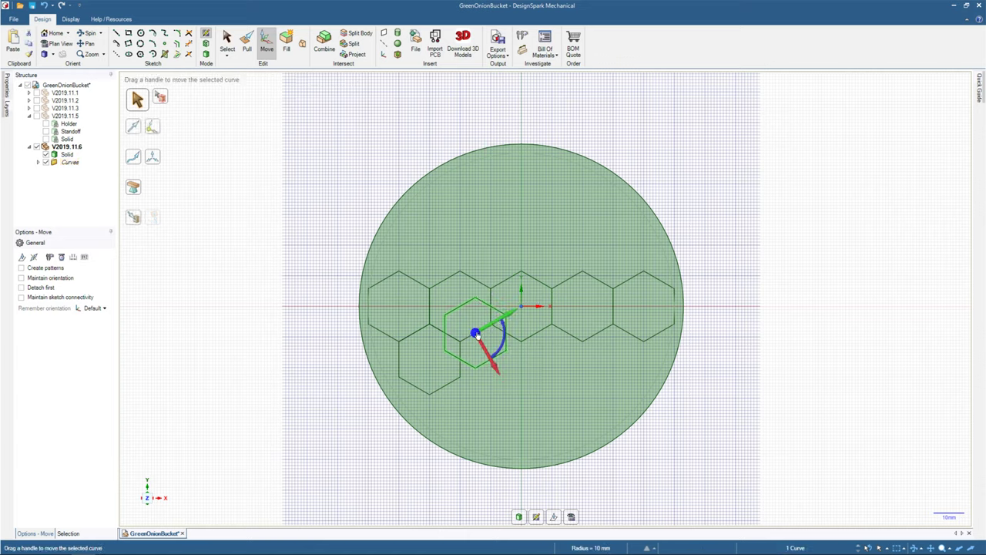
left_click(505, 315)
left_click(477, 300)
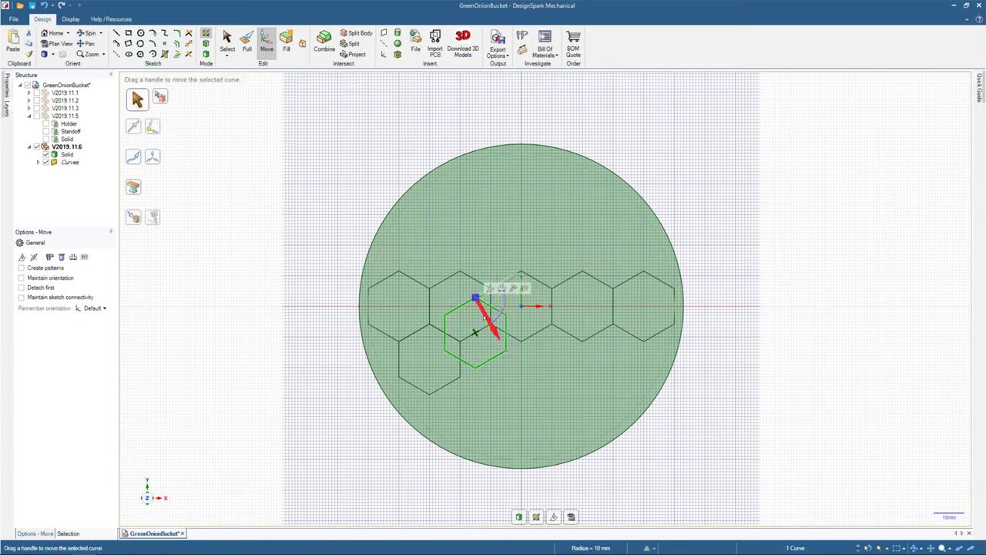
left_click(524, 290)
scroll(493, 332, "down", 1)
scroll(492, 336, "up", 8)
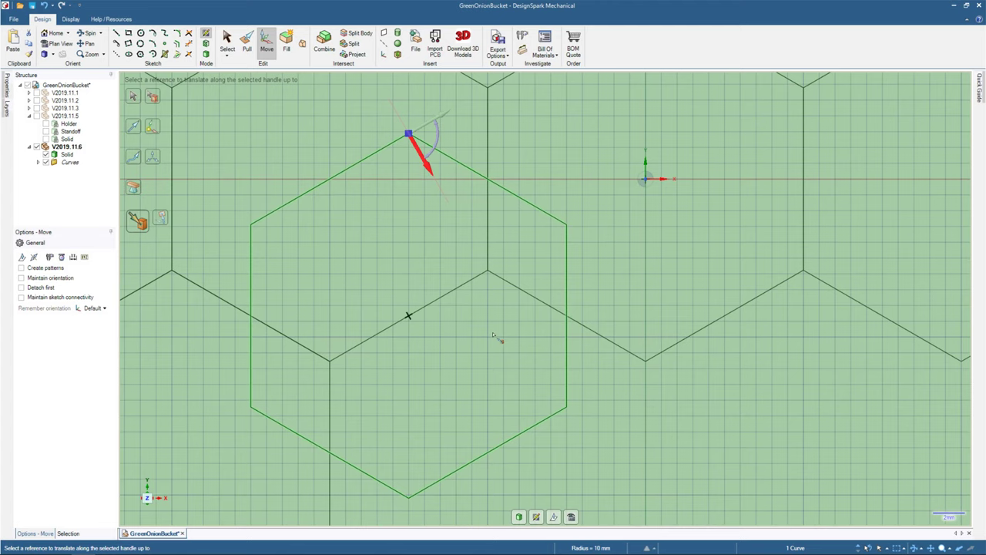
left_click(488, 272)
scroll(487, 272, "down", 5)
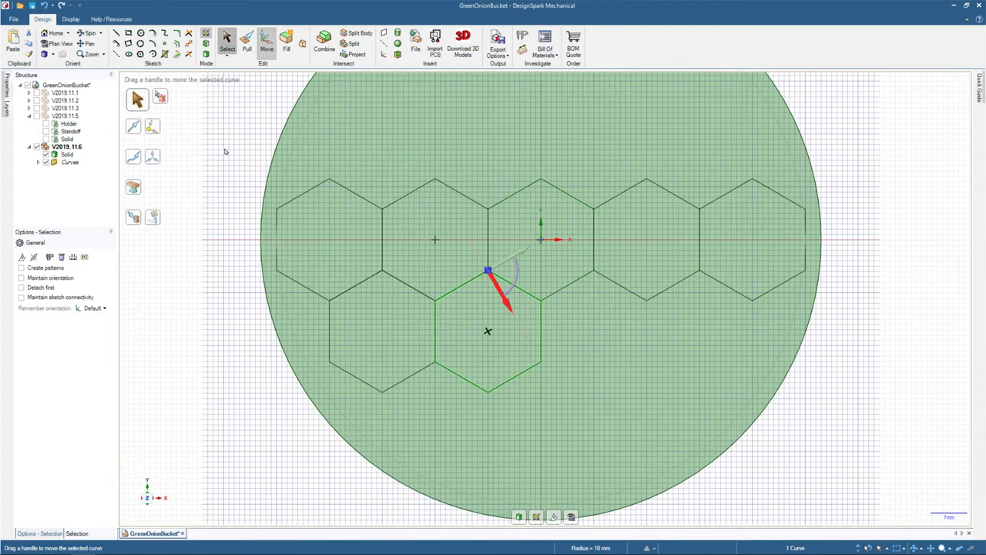
key("Escape")
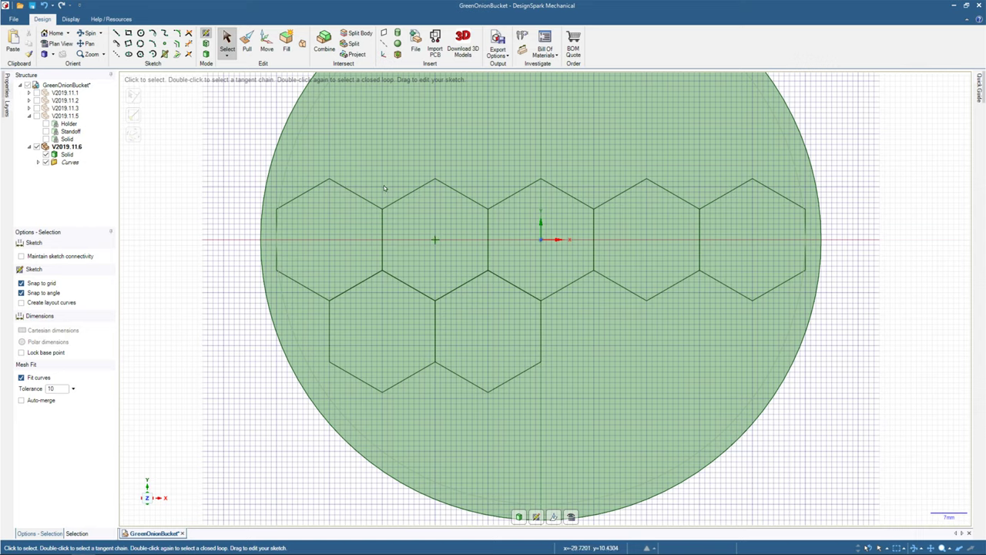
Copy the two lower hexagons from the second one's top vertex along the red axis, up to the bottom vertex shared by the row's fourth and fifth hexagons.
left_click(541, 326)
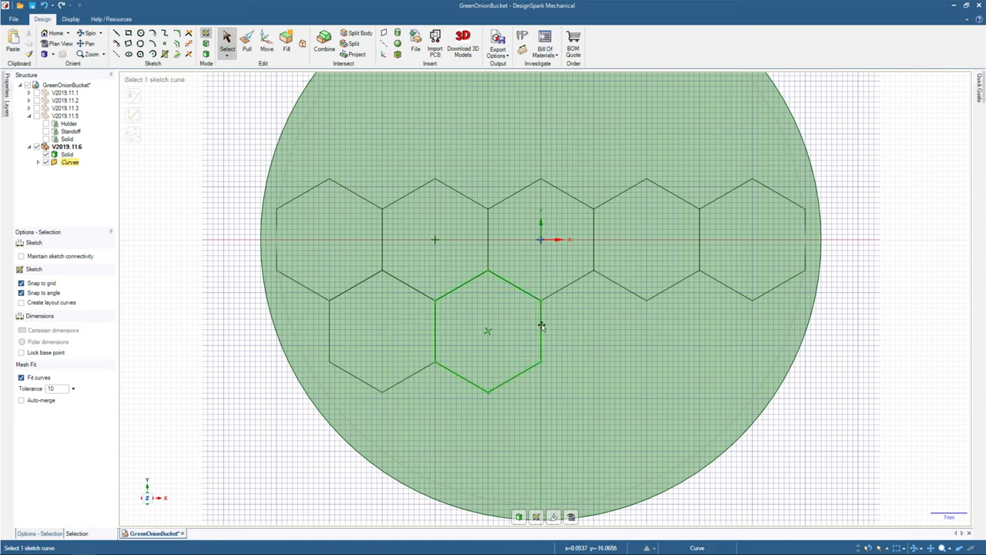
left_click(411, 376, "ctrl")
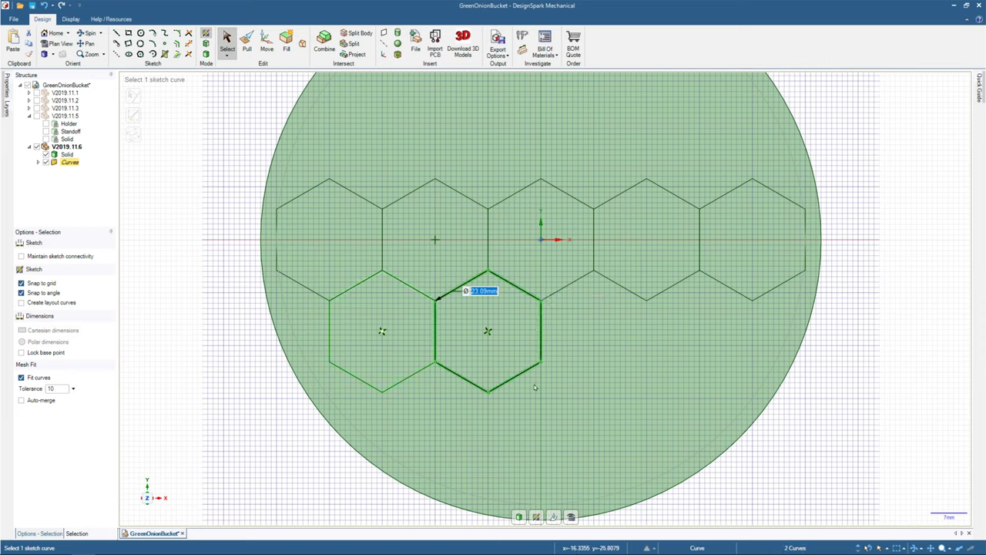
left_click(577, 279)
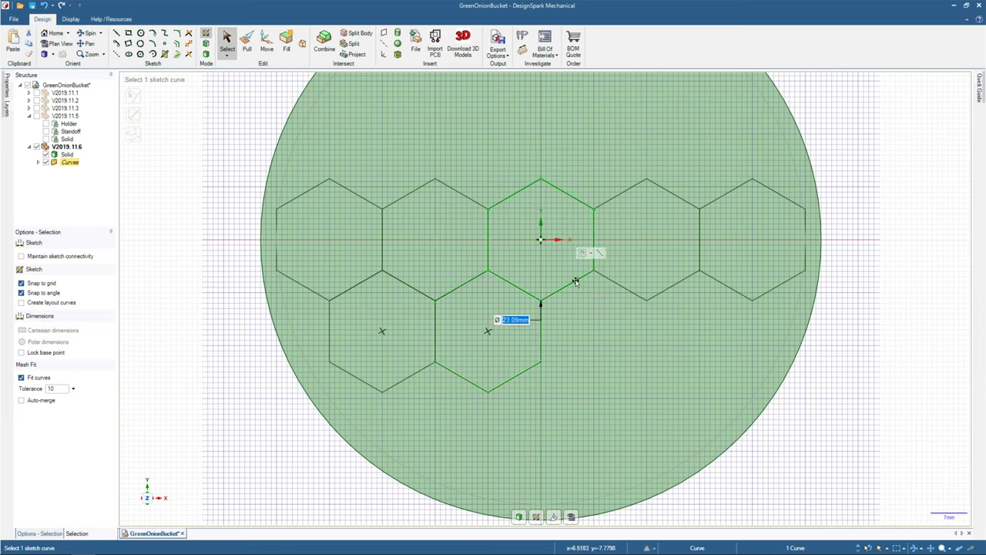
left_click(543, 336)
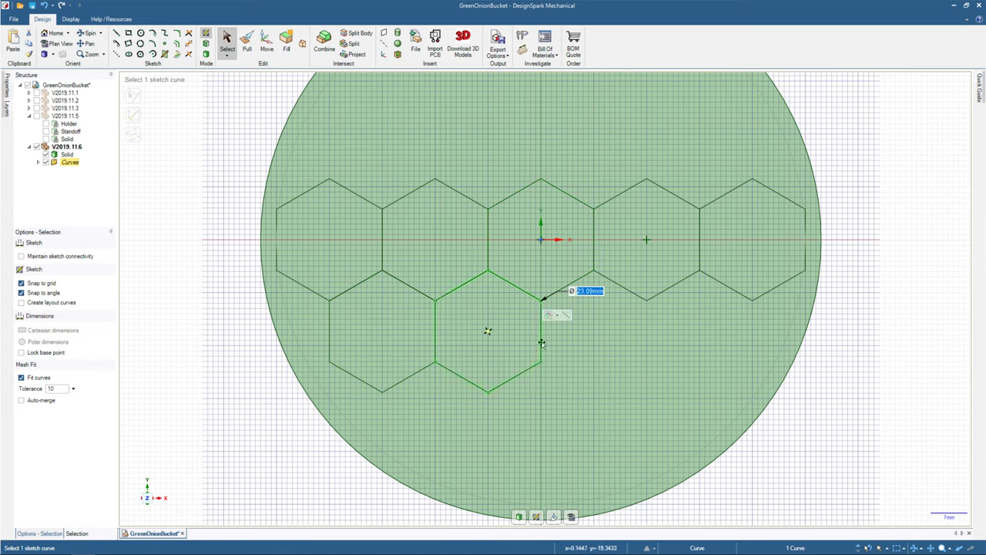
left_click(420, 373, "ctrl")
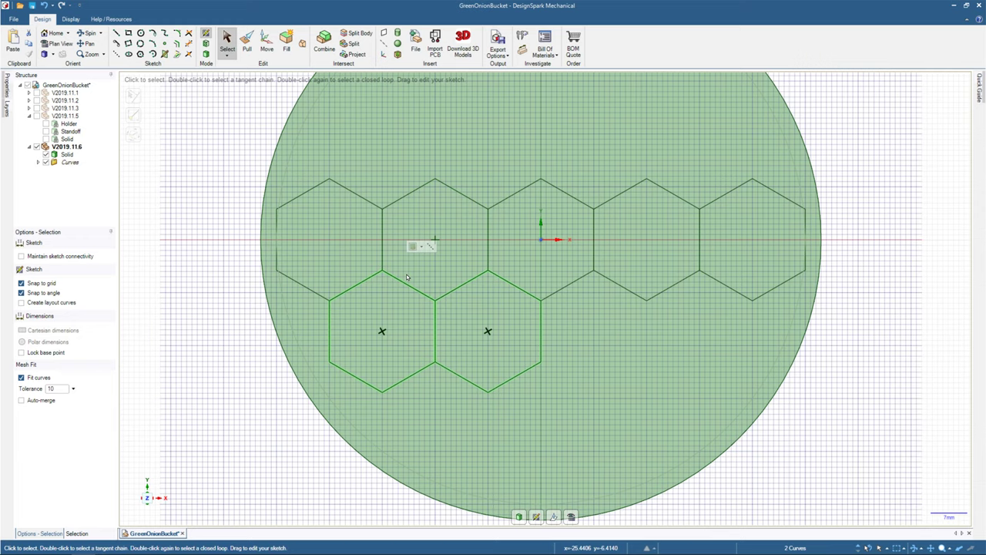
left_click(267, 43)
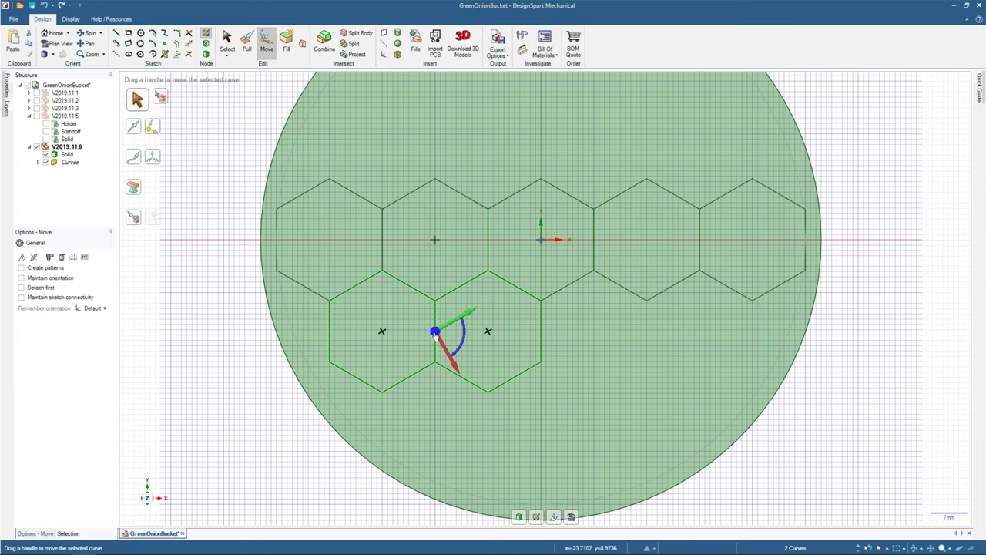
left_click_drag(435, 333, 488, 271)
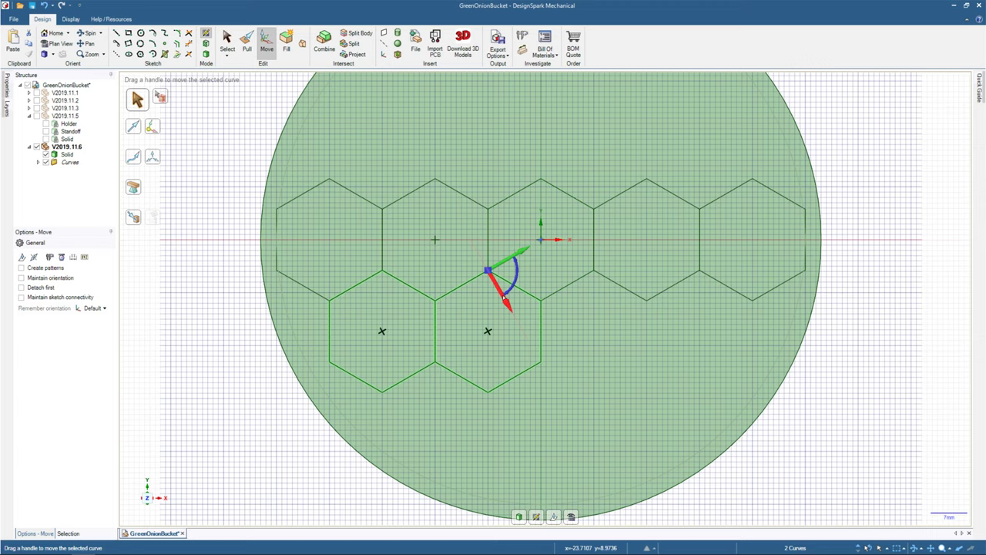
left_click(503, 295)
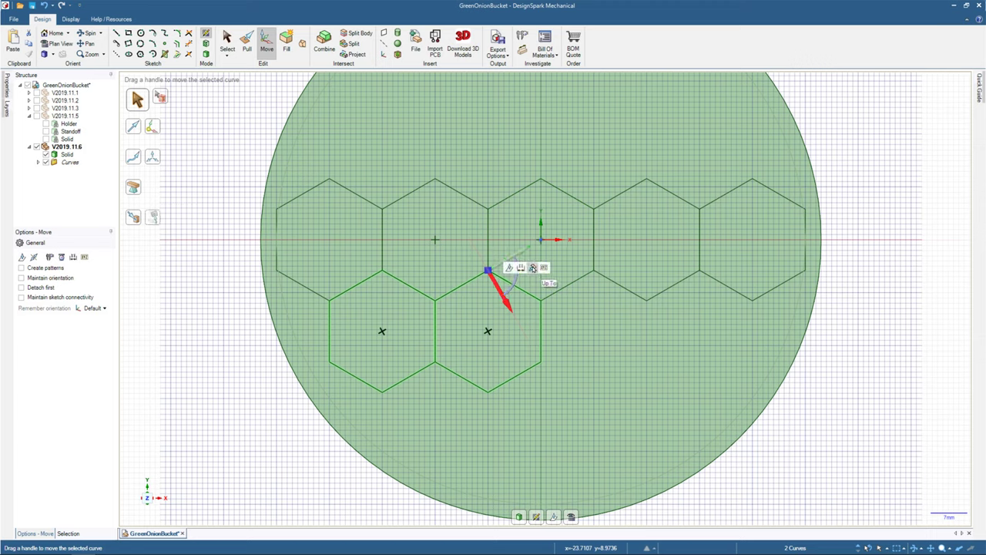
left_click(533, 267)
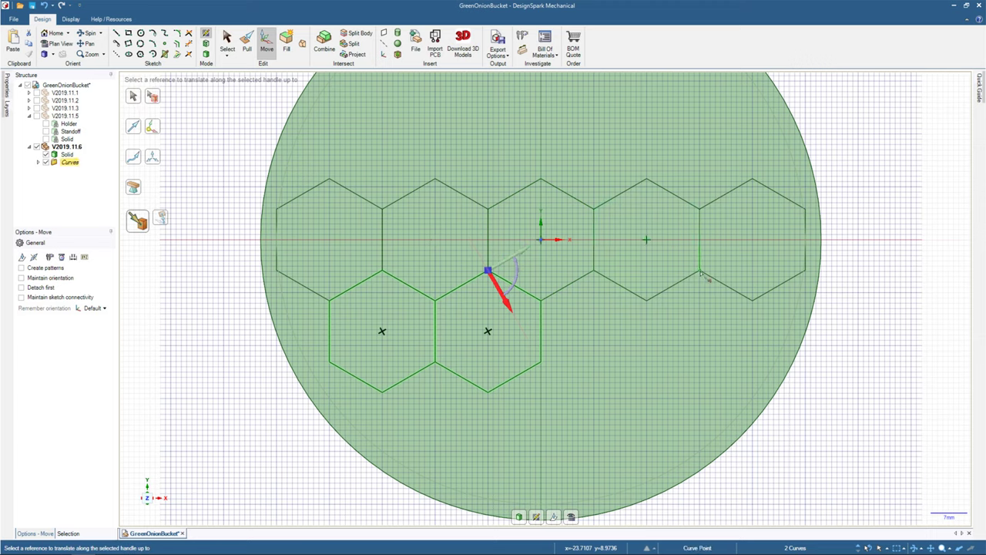
left_click(701, 275)
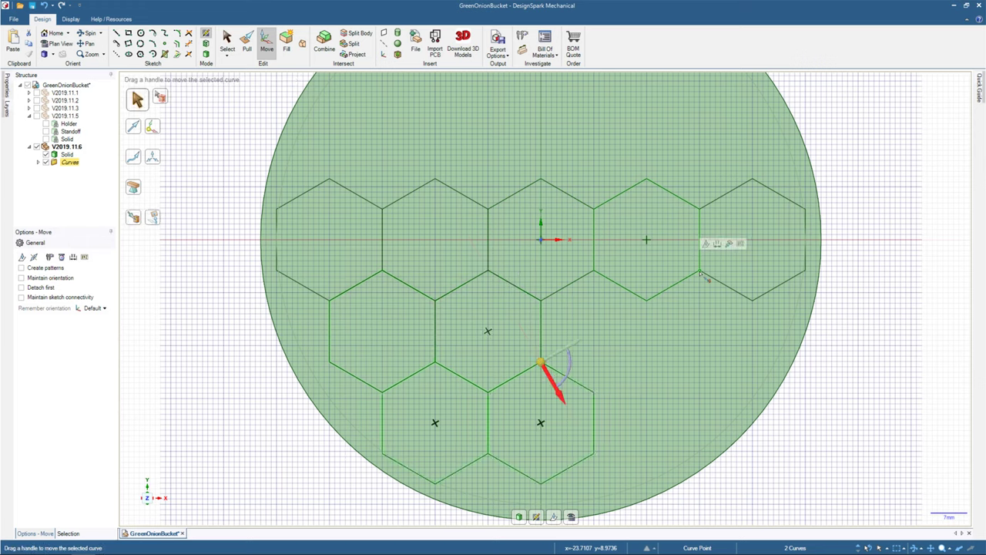
Move the copied hexagon pair along the green axis up to the bottom vertex shared by the row's fourth and fifth hexagons.
left_click(560, 354)
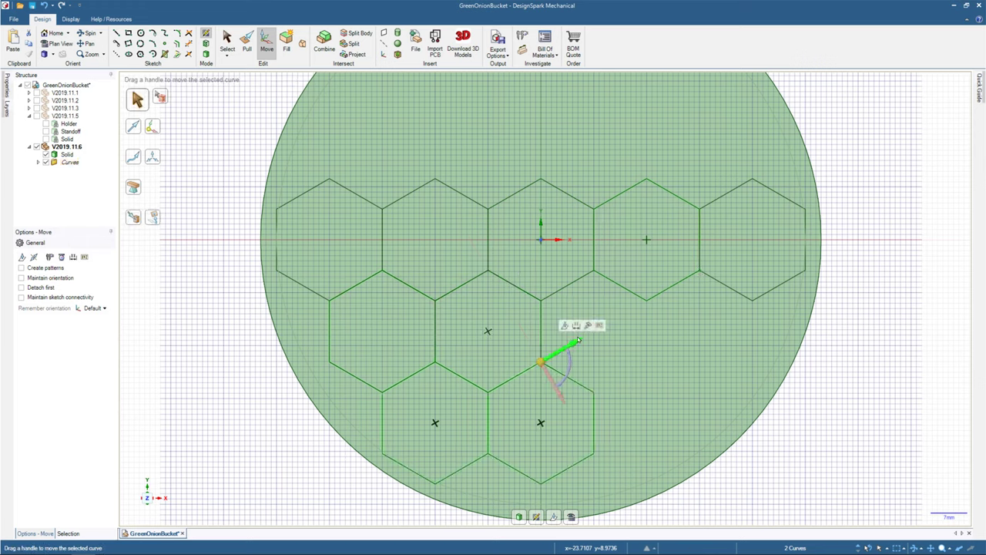
left_click(589, 326)
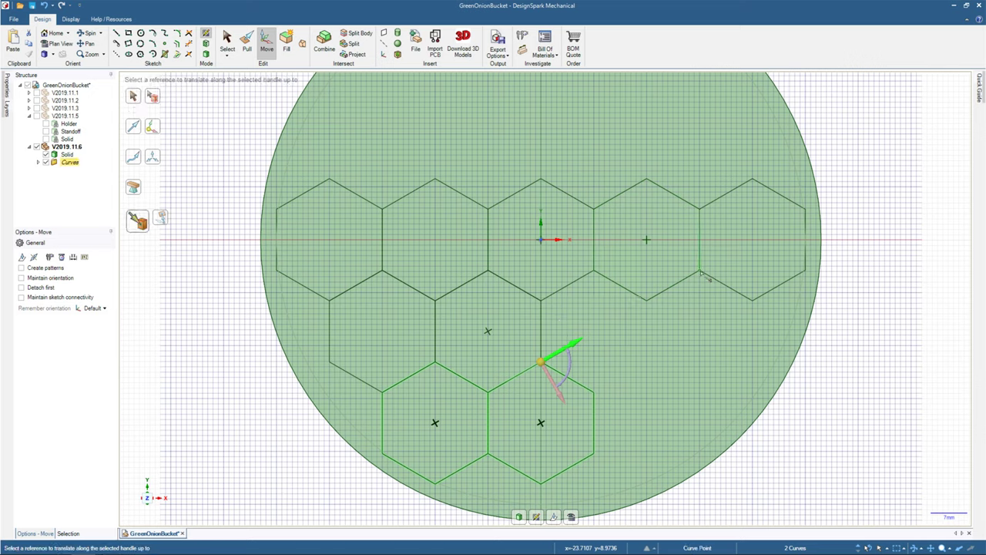
left_click(700, 273)
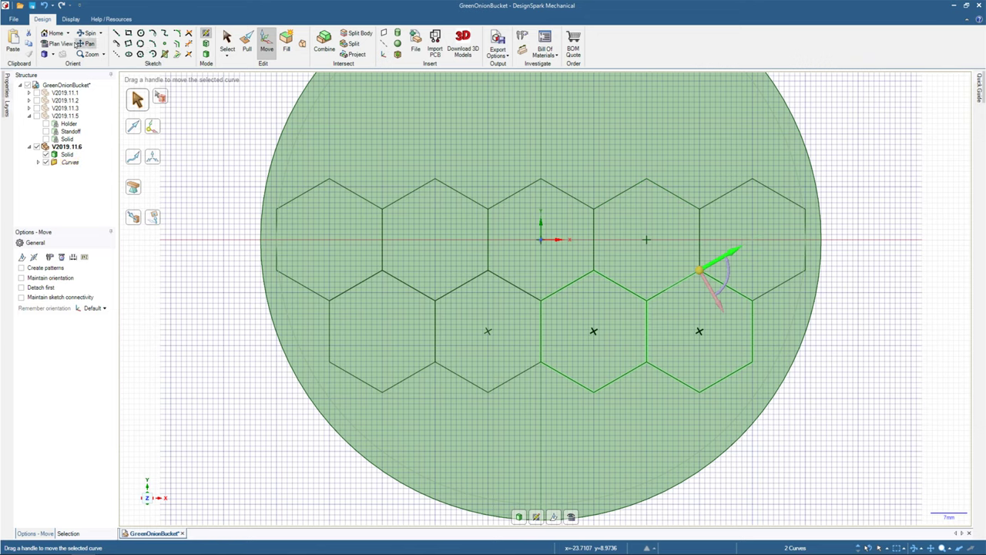
scroll(495, 257, "down", 2)
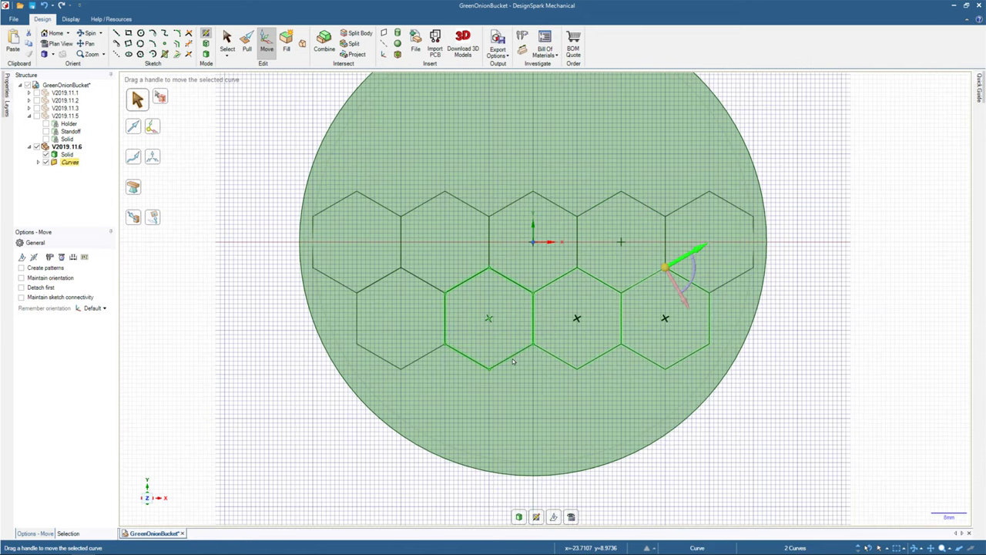
key("Escape")
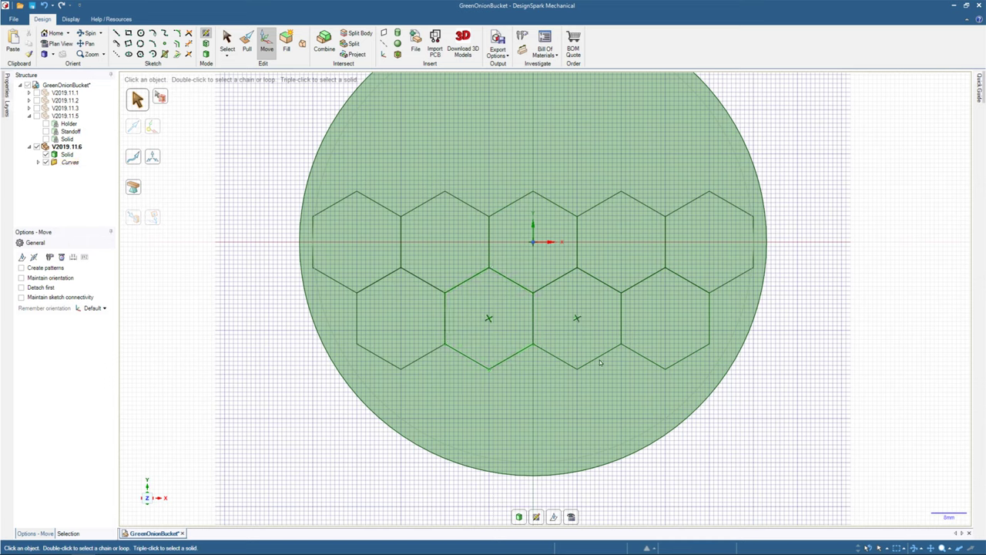
Copy the second, third and fourth hexagons of the row below centre downward and anchor the move on the middle copy's top vertex.
left_click(600, 357)
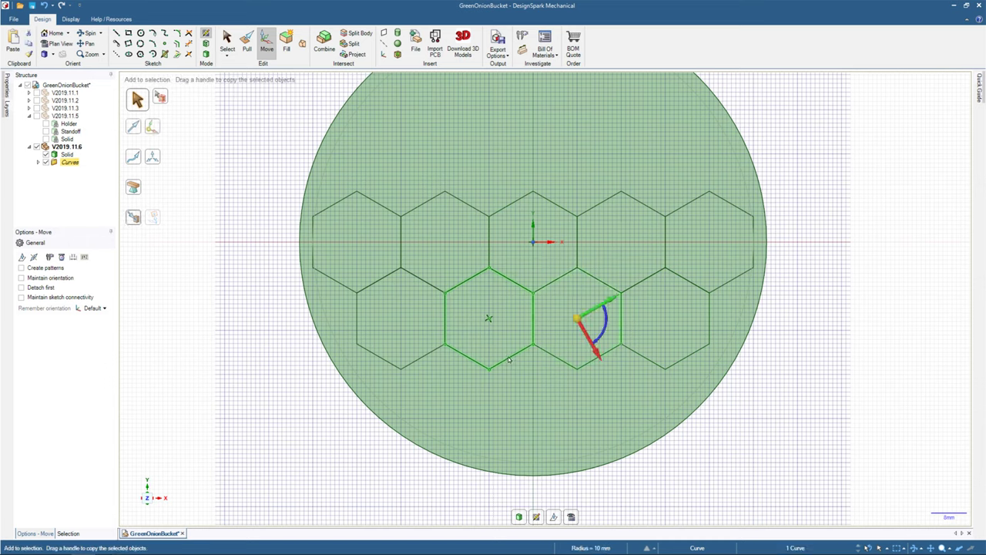
left_click(622, 349, "ctrl")
left_click(647, 358, "ctrl")
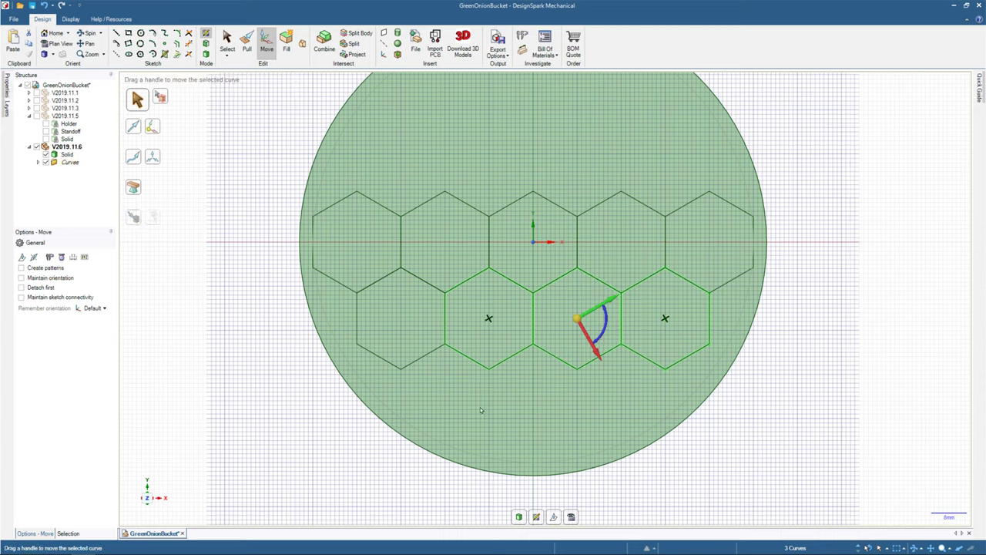
left_click(594, 338)
left_click_drag(599, 359, 595, 299)
key("space")
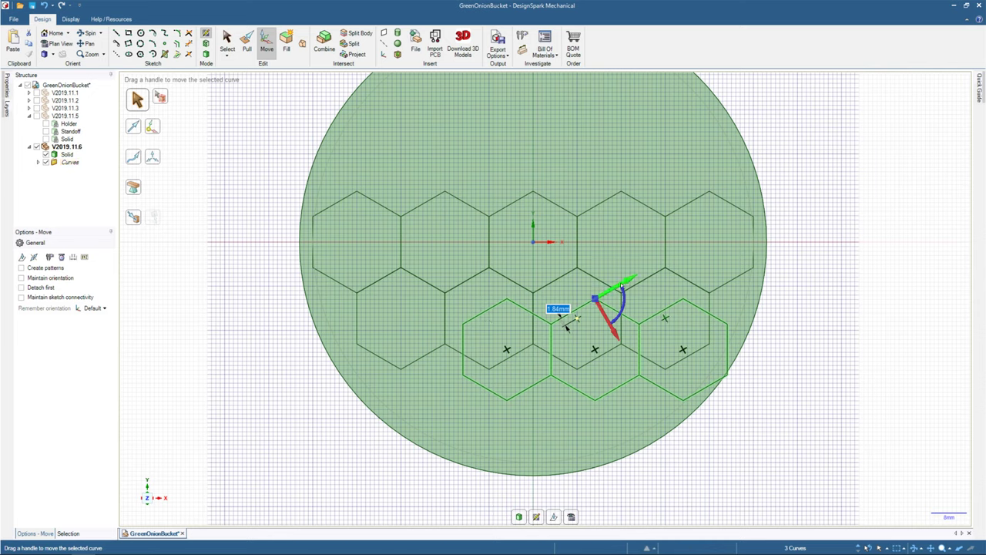
Try to move the three copied hexagons along the green axis up to the bottom vertex shared by the row's second and third hexagons.
left_click_drag(566, 324, 567, 312)
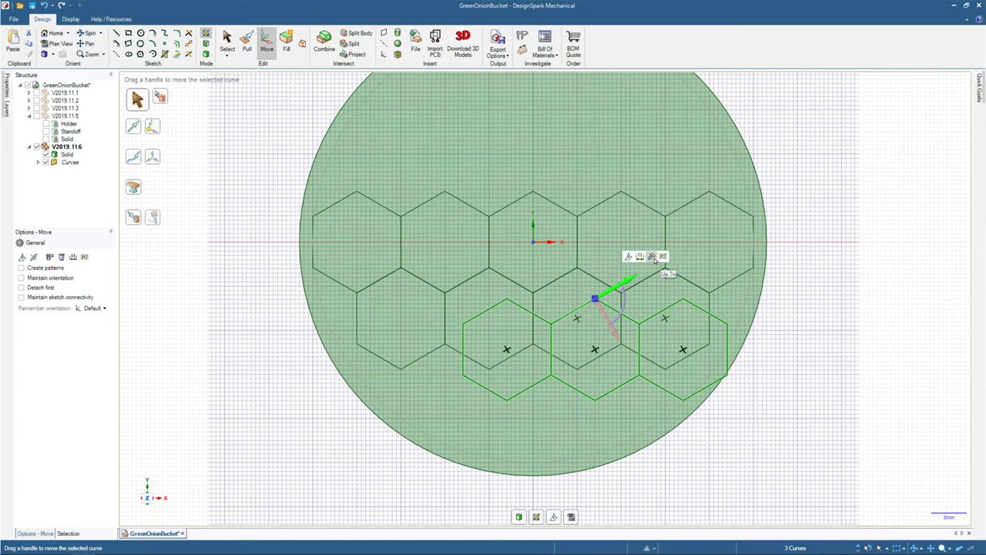
key("u")
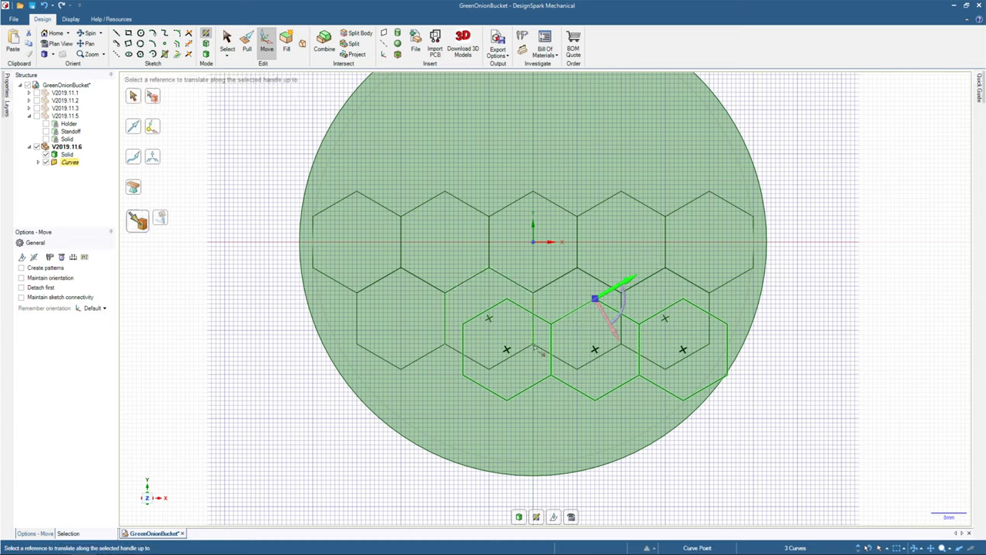
left_click(536, 349)
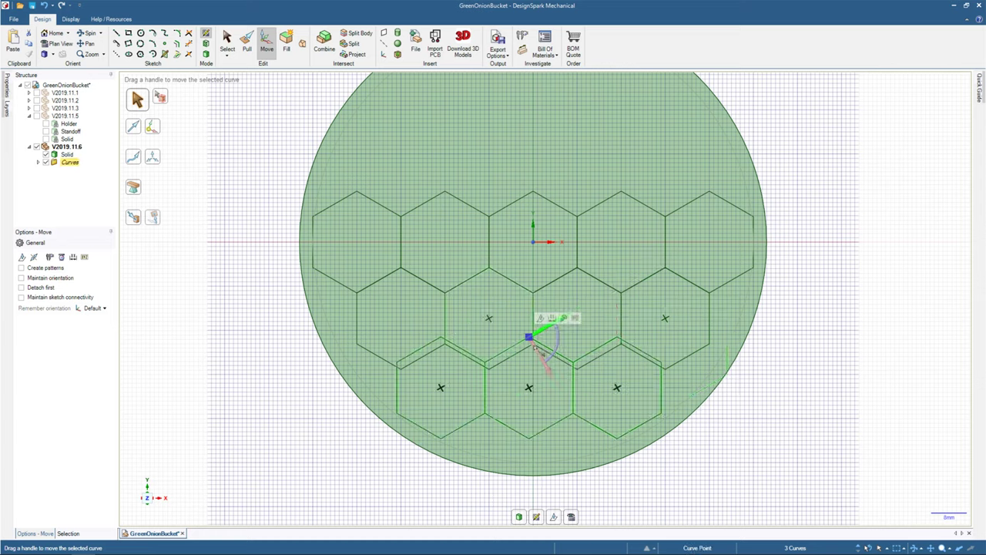
scroll(538, 352, "up", 5)
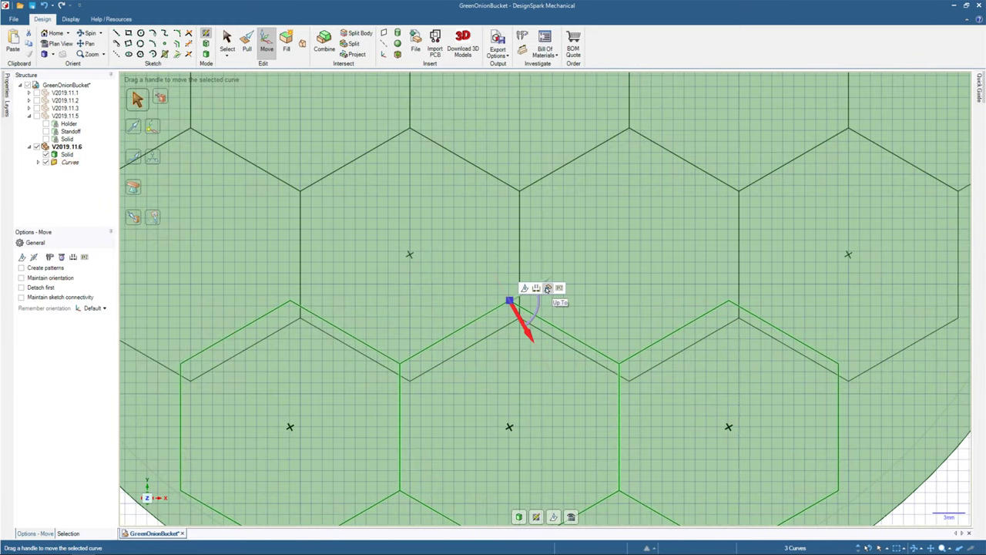
key("u")
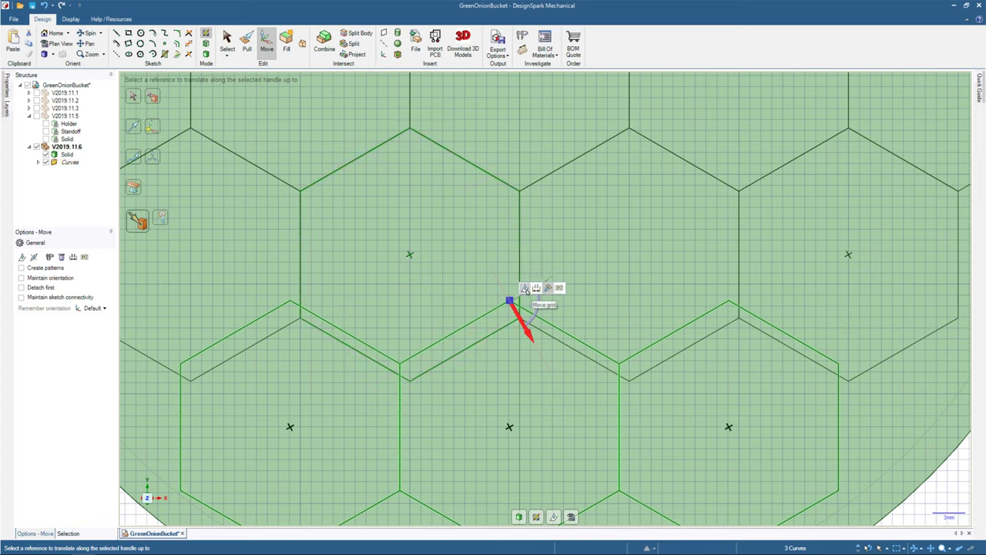
key("Escape")
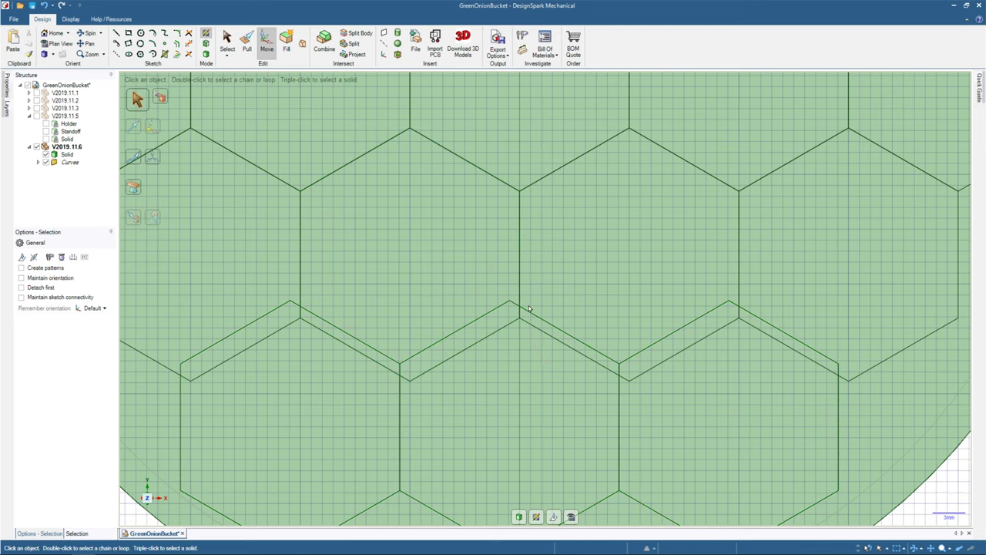
key("Escape")
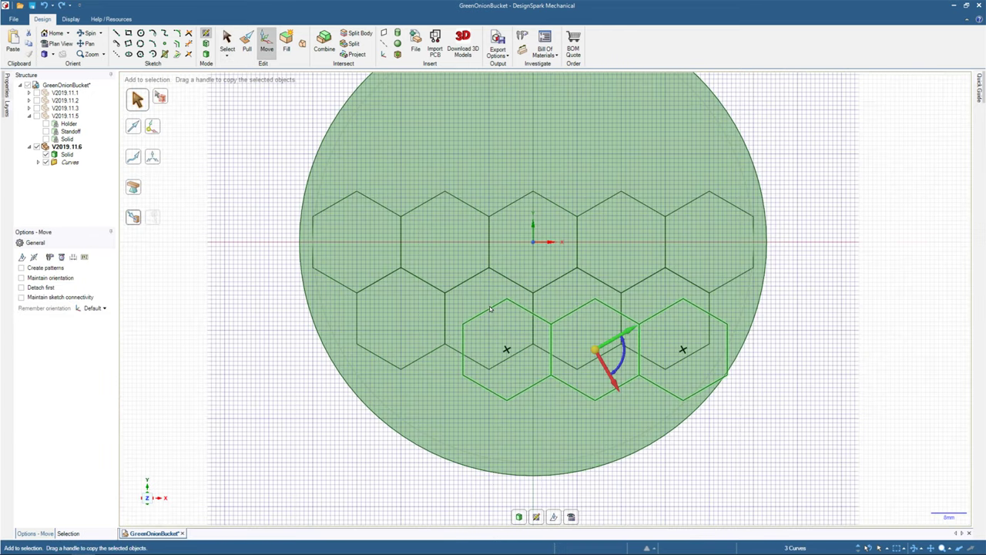
Move the three copies lower on the disc, anchor on the middle one's top vertex and shift them along the green axis up to the central shared vertex.
left_click_drag(601, 349, 466, 394)
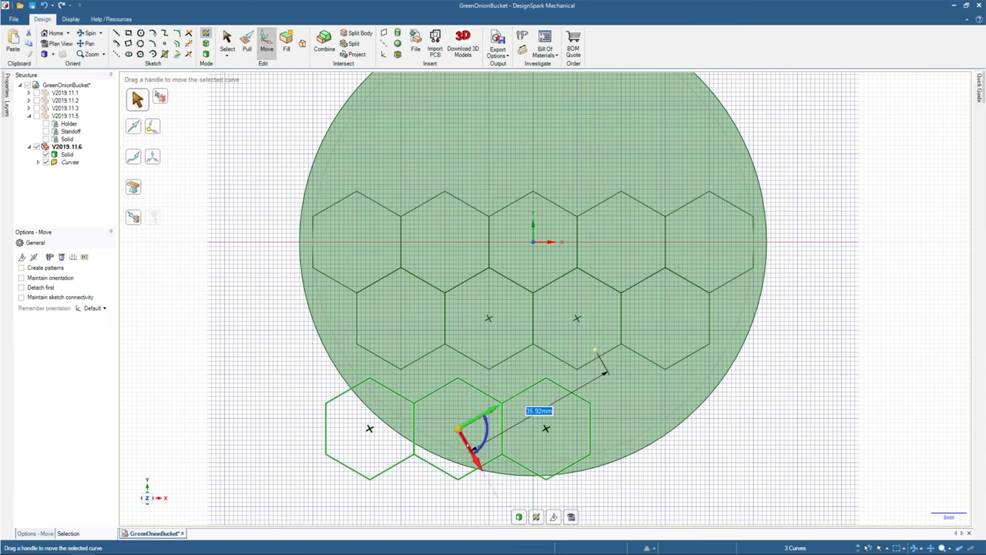
left_click_drag(480, 431, 470, 390)
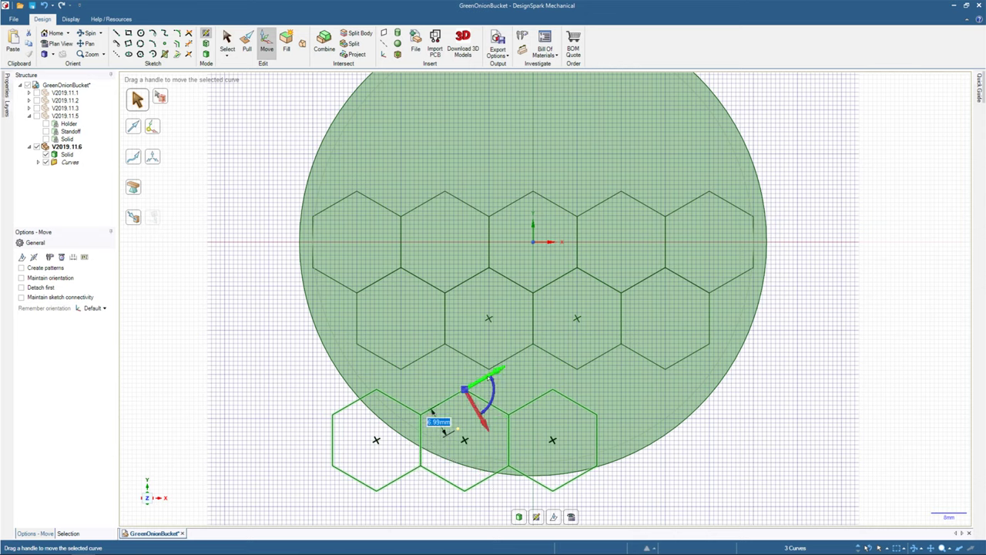
left_click(475, 409)
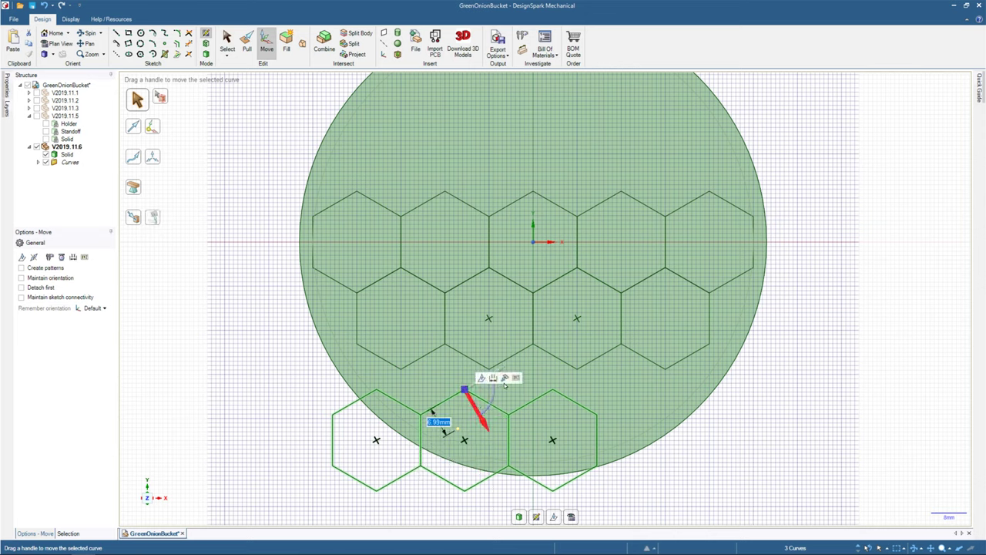
key("u")
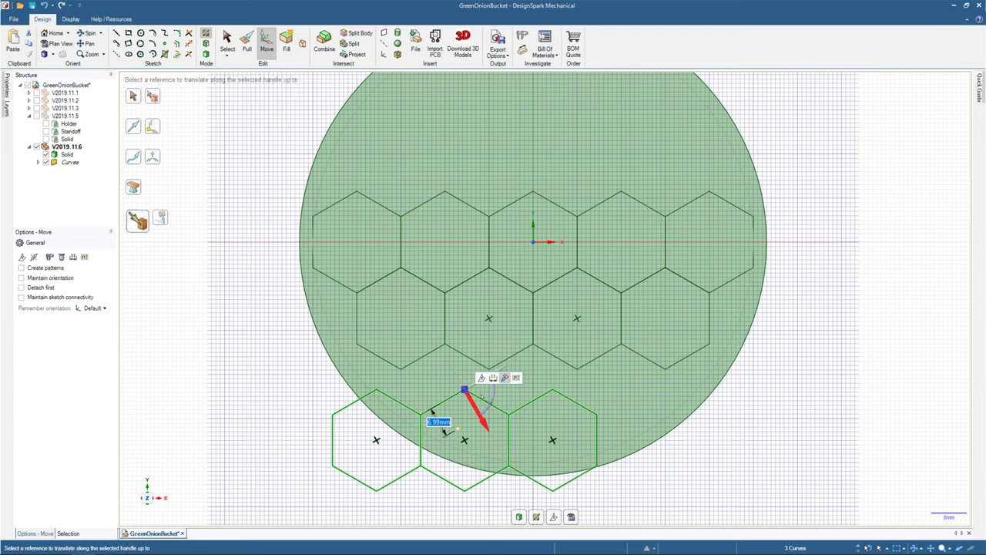
left_click(484, 378)
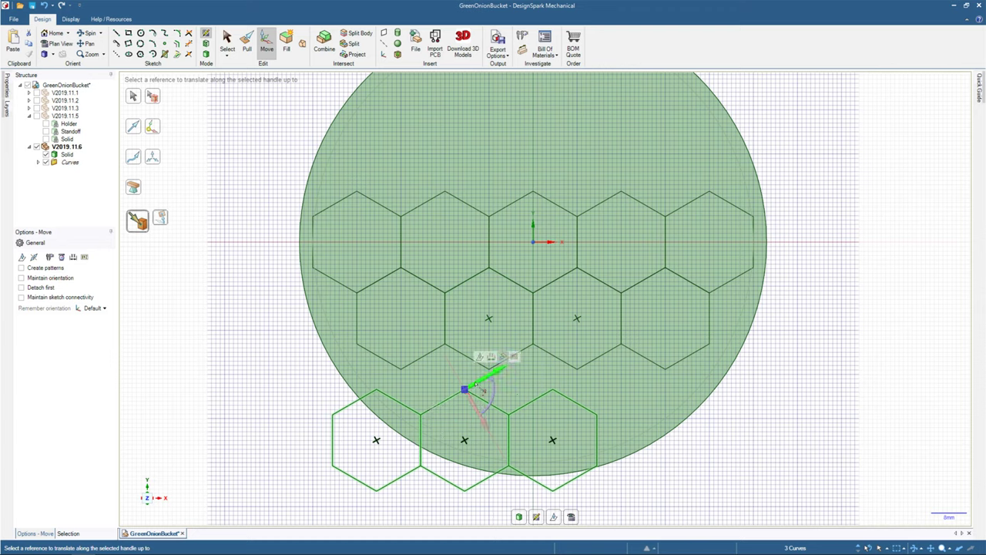
left_click(535, 348)
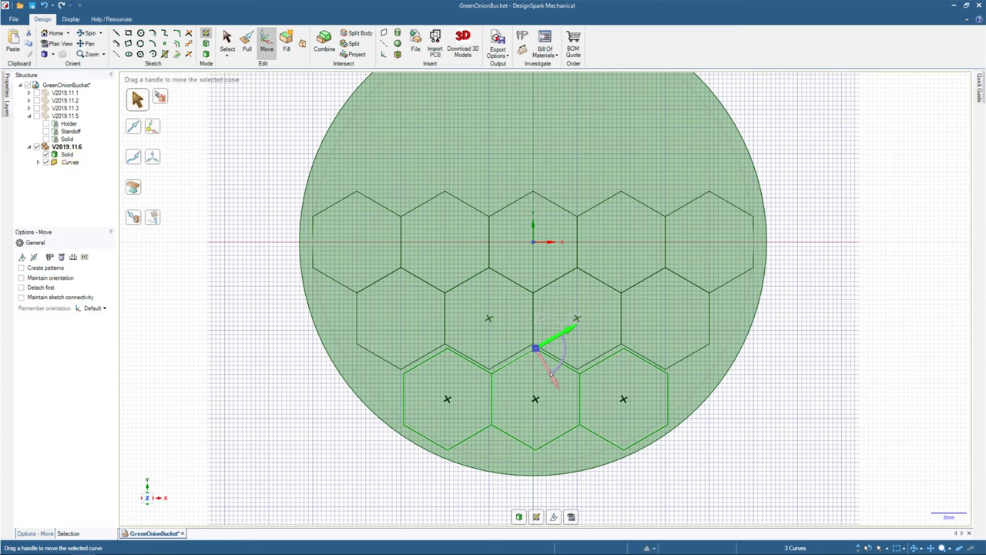
Move the three hexagons along the red axis up to the bottom vertex shared by the second and third hexagons above, and check the fit.
left_click(552, 375)
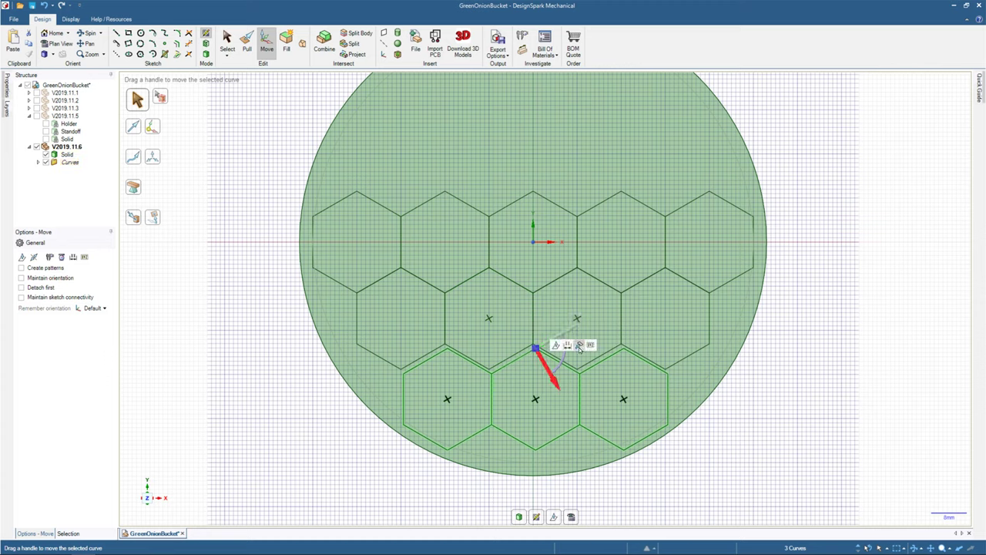
key("u")
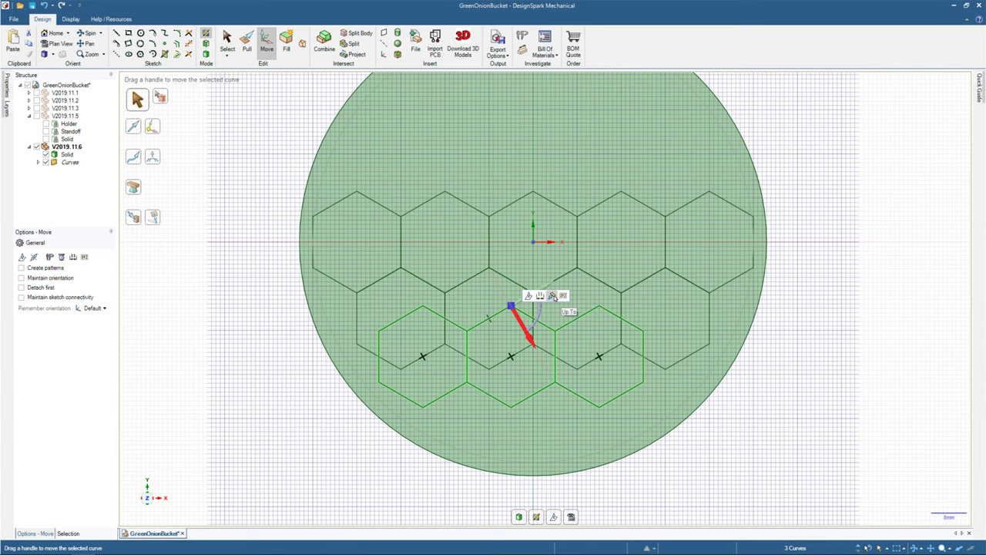
left_click(553, 297)
scroll(534, 347, "up", 5)
scroll(534, 347, "up", 2)
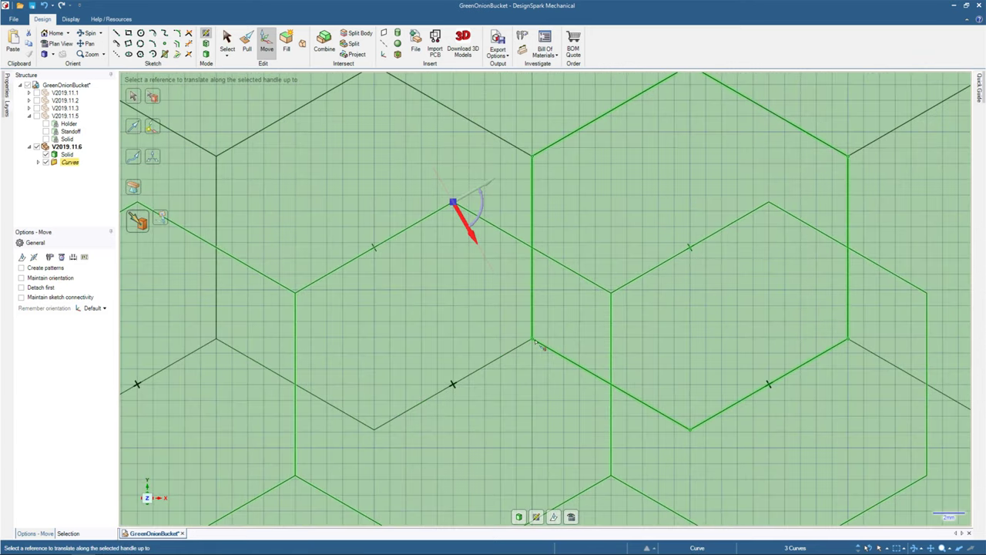
left_click(533, 342)
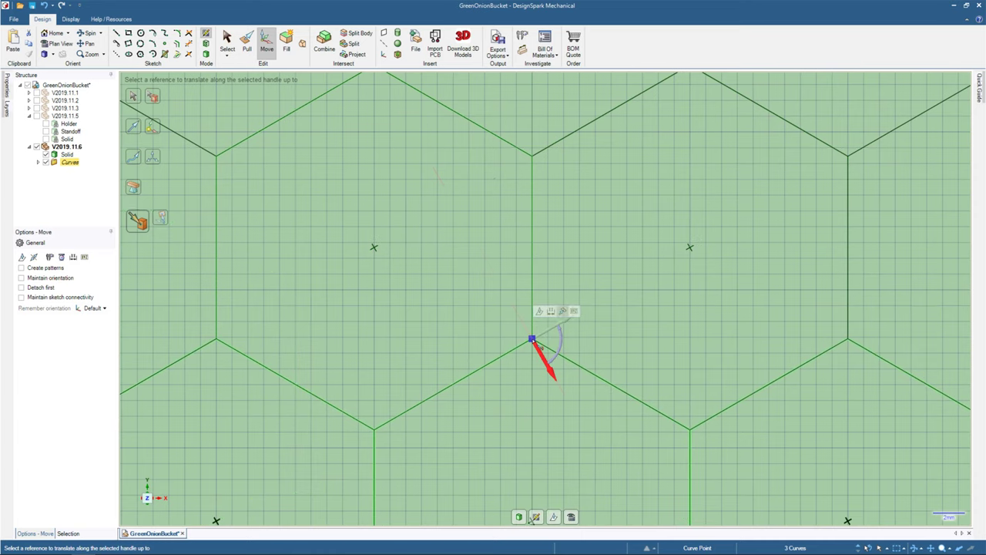
scroll(533, 341, "up", 5)
scroll(533, 339, "down", 8)
scroll(533, 339, "down", 6)
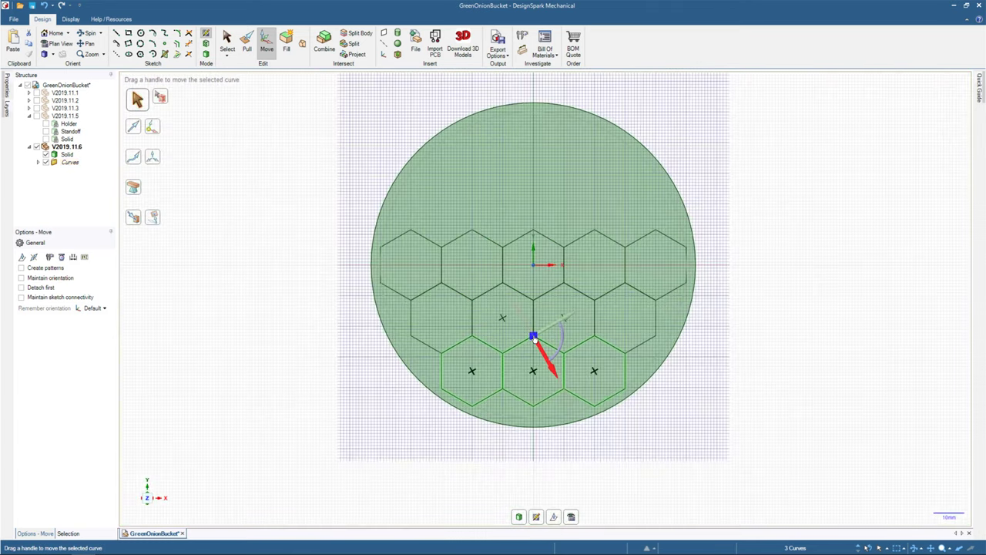
scroll(533, 339, "up", 4)
scroll(533, 339, "down", 4)
left_click(410, 329)
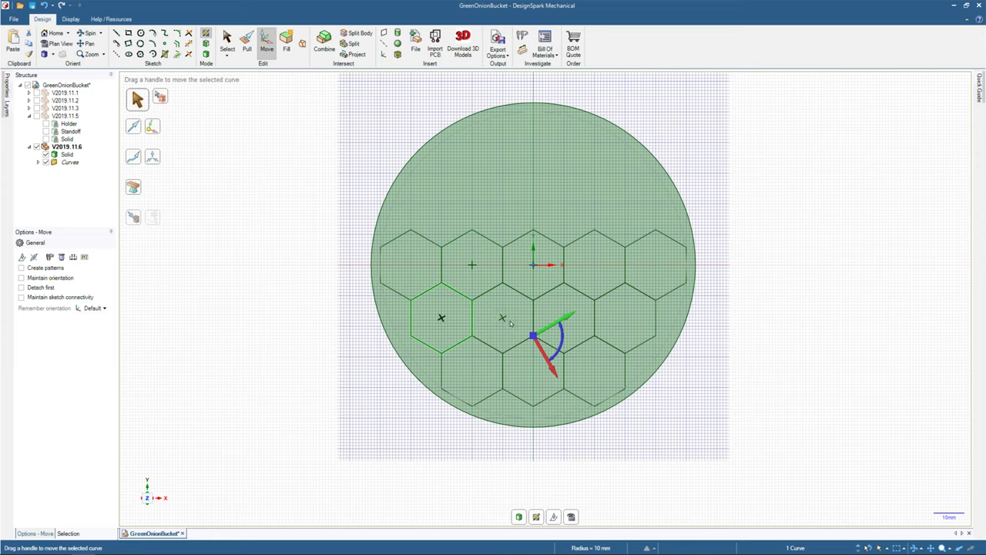
left_click(533, 337, "ctrl")
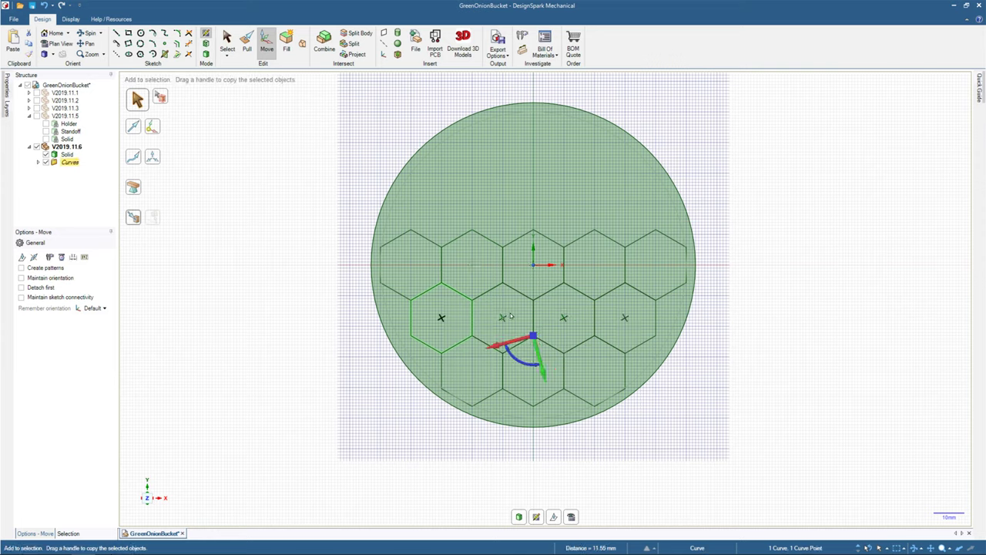
left_click(533, 336)
left_click(732, 347)
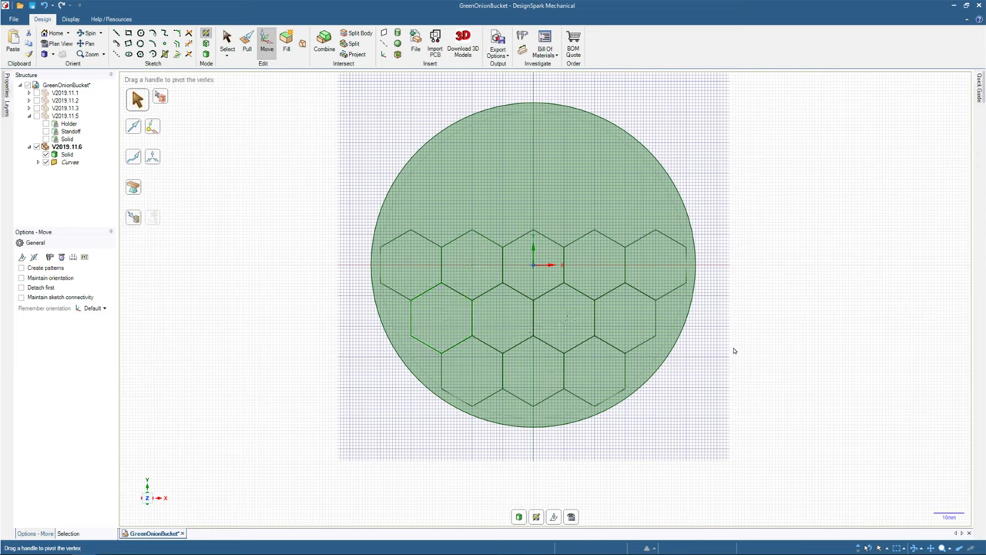
Copy all four hexagons of the row below centre to the disc's upper left and anchor the move on the middle pair's shared bottom vertex.
left_click(595, 320)
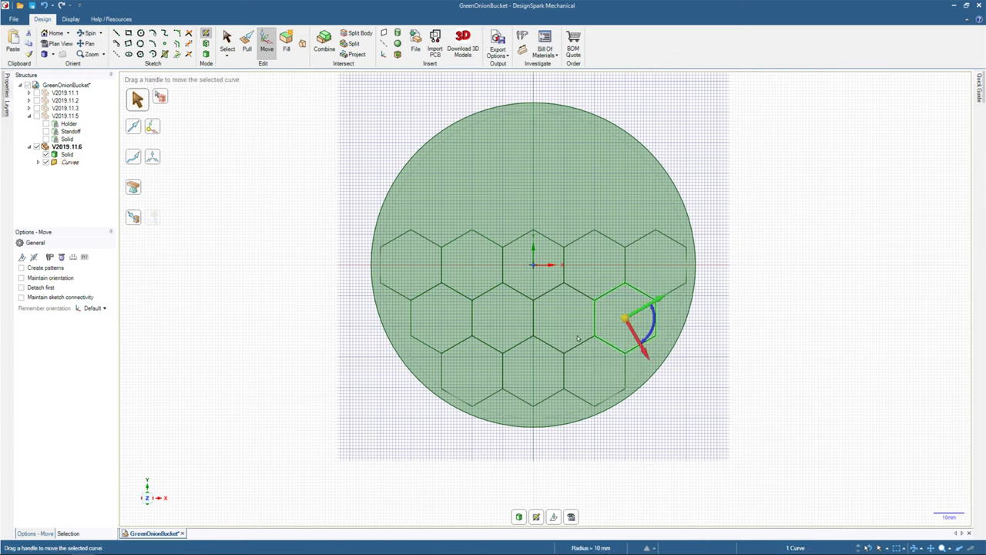
left_click(576, 348, "ctrl")
left_click(491, 340, "ctrl")
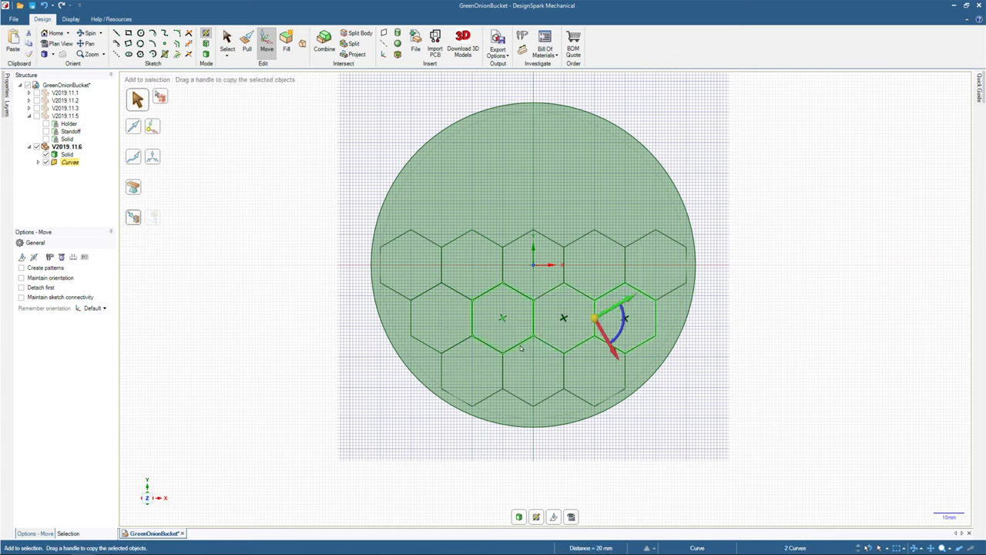
left_click(453, 349, "ctrl")
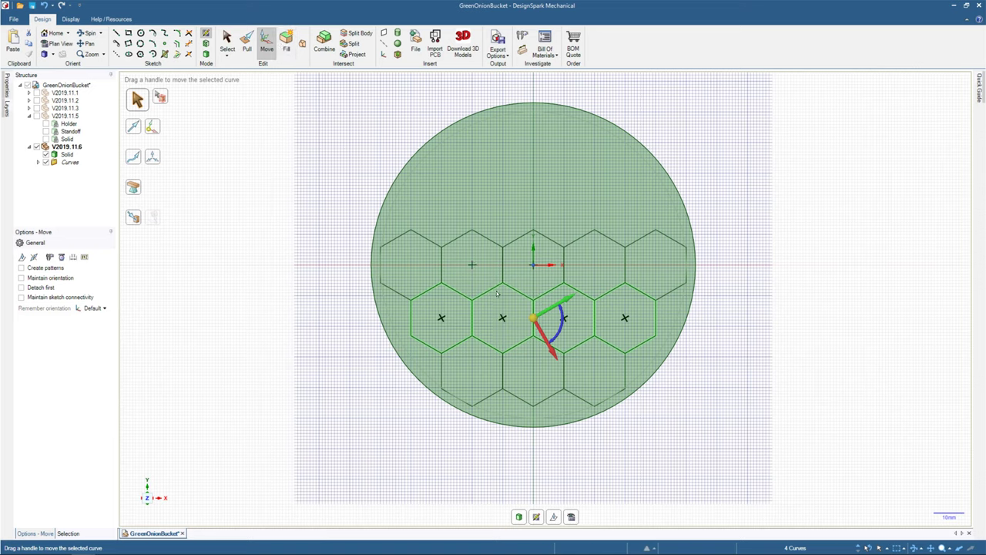
left_click_drag(502, 330, 421, 190)
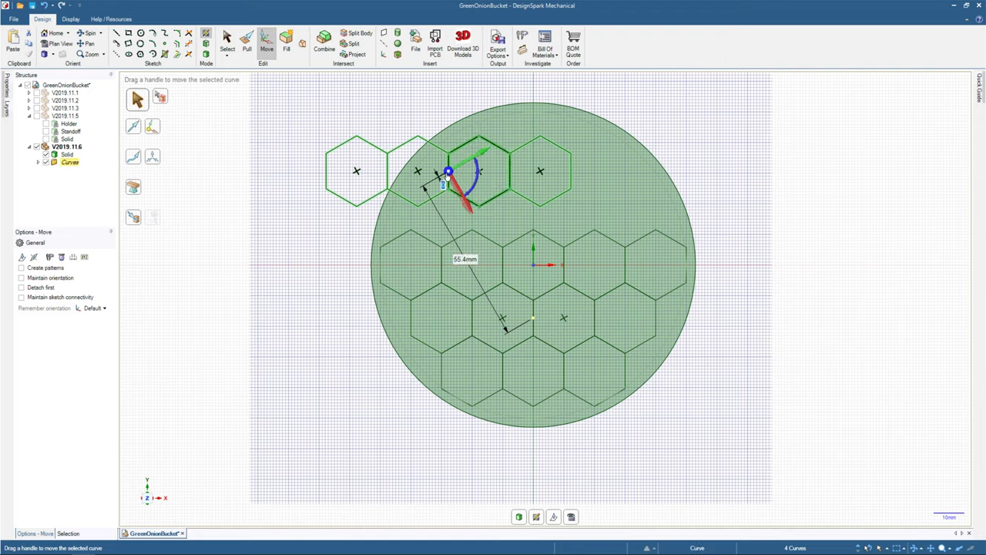
left_click_drag(449, 176, 449, 191)
Move the four copied hexagons along the red axis up to the central hexagon's top vertex.
left_click(462, 212)
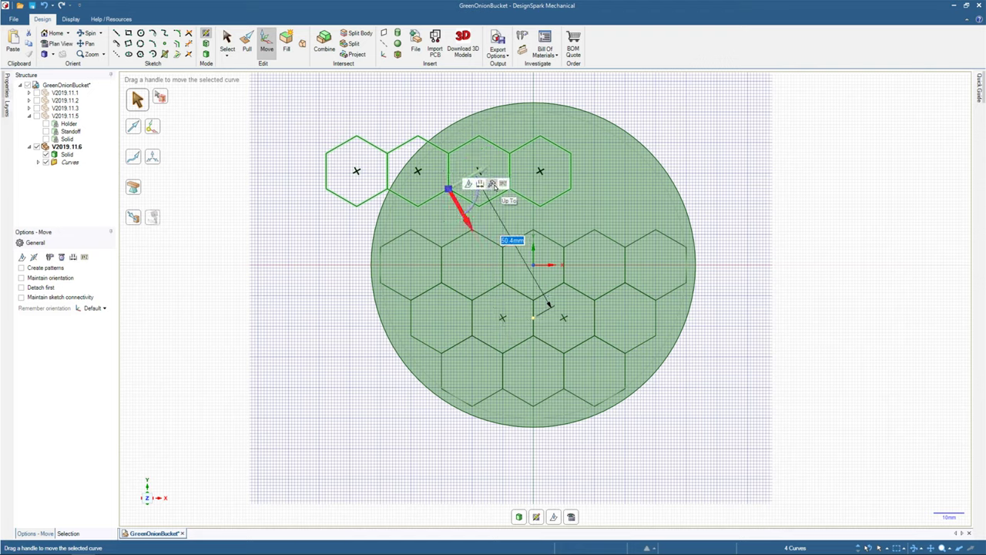
key("u")
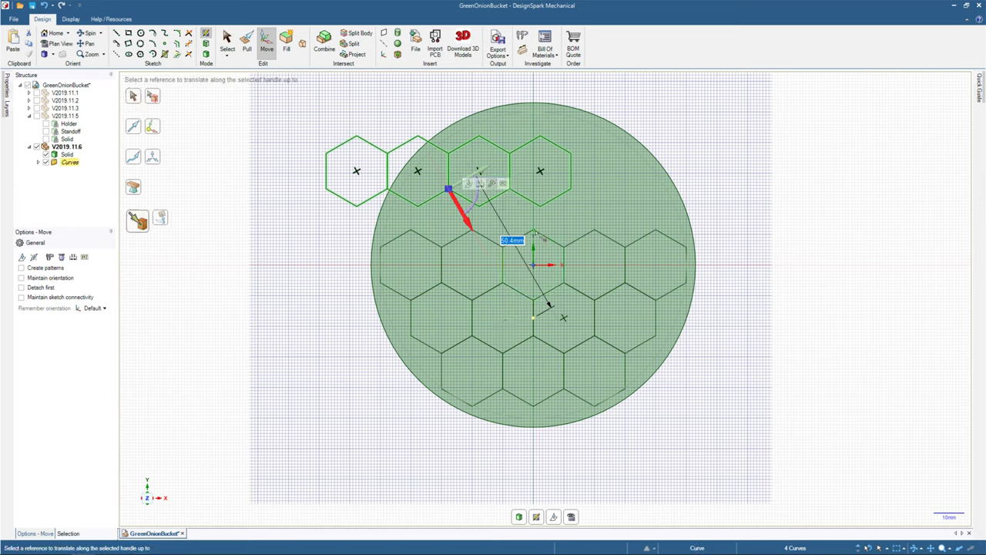
left_click(539, 236)
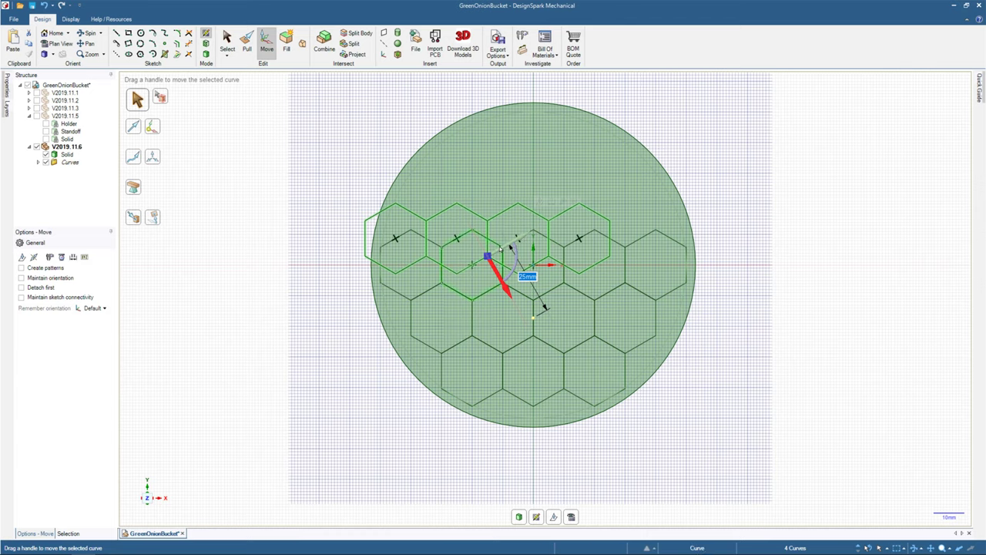
Move the four copied hexagons along the green axis up to the central hexagon's top vertex, nesting them above the five-hexagon row.
scroll(544, 242, "down", 3)
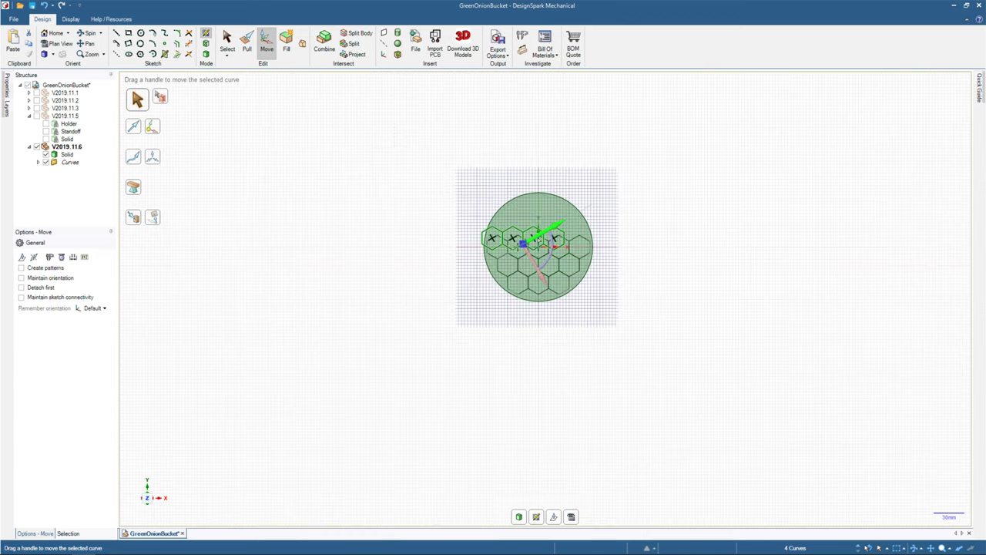
scroll(540, 242, "up", 7)
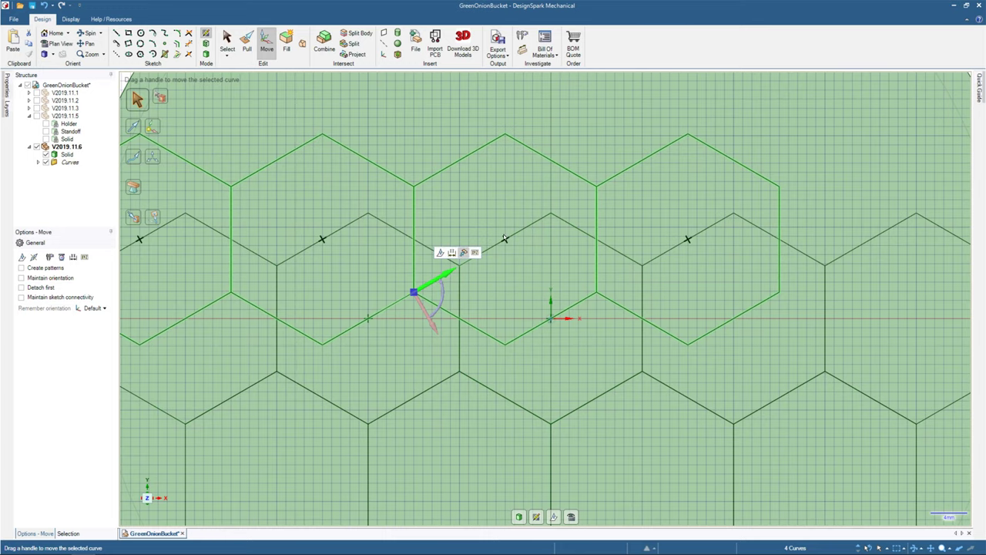
key("u")
left_click(552, 216)
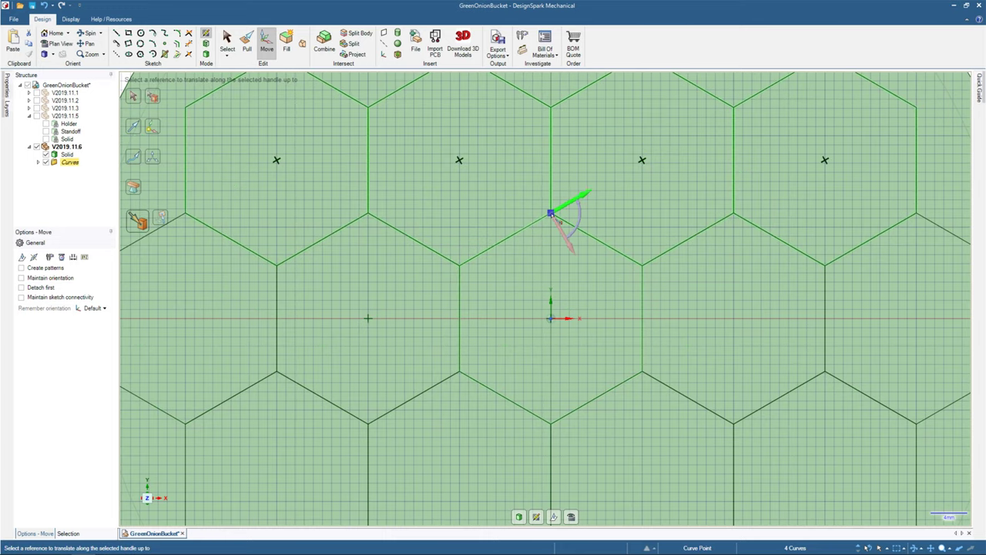
scroll(552, 218, "down", 5)
scroll(552, 217, "down", 3)
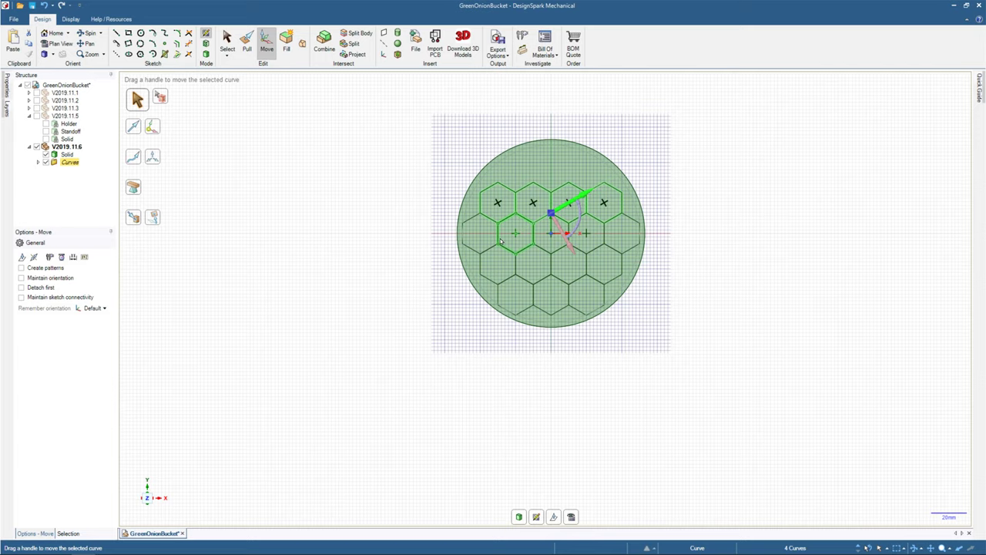
Show the V2019.11.5 Holder to compare its round-hole pattern with the hexagons, and return to V2019.11.6's solid and curves only.
left_click(37, 115)
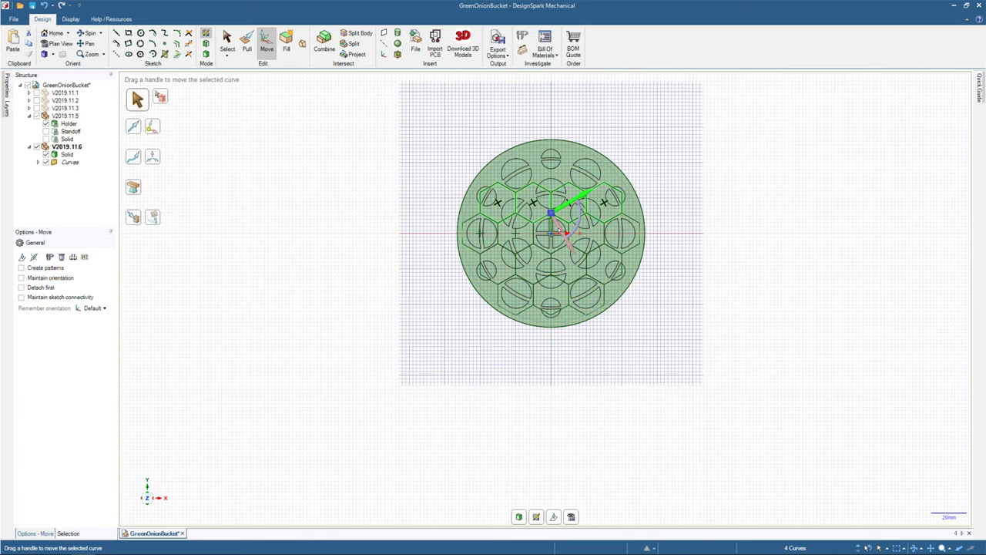
left_click(67, 154)
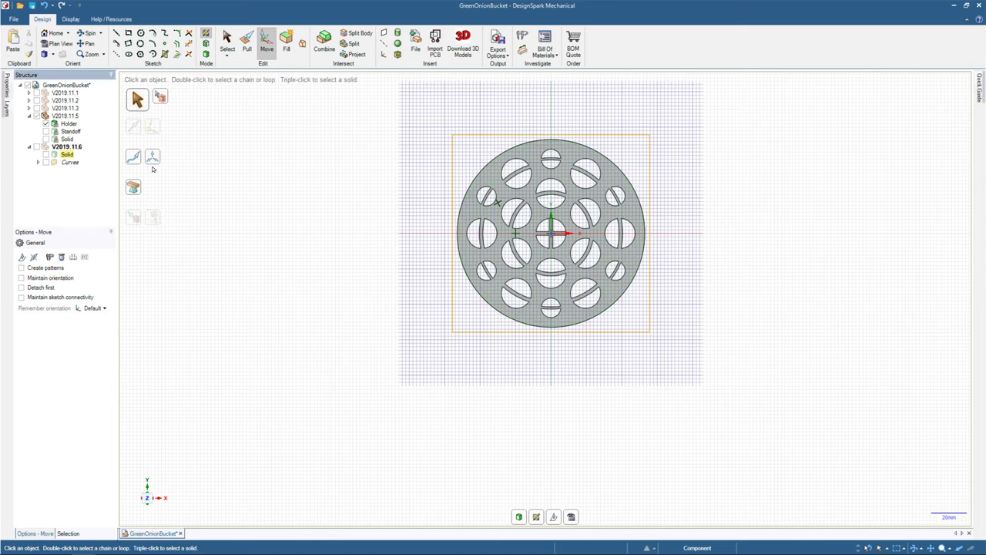
key("Escape")
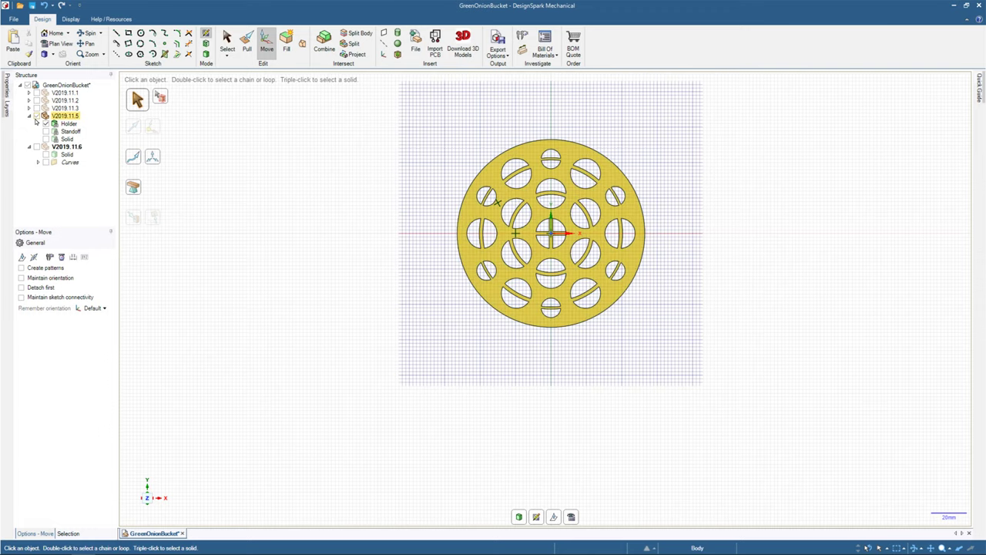
left_click(46, 154)
left_click(47, 154)
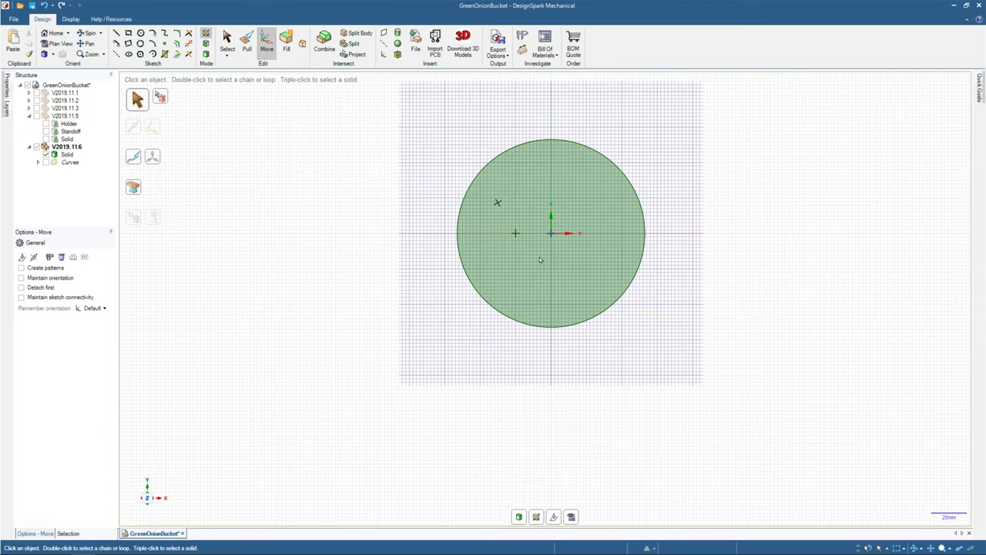
left_click(46, 162)
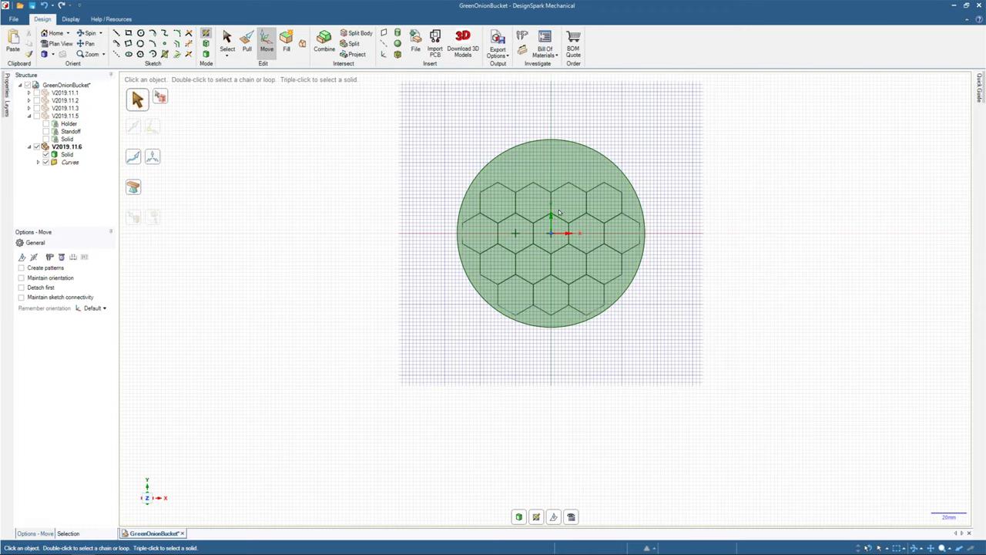
Copy the second, third and fourth hexagons of the row above centre to the disc's upper edge, anchoring the move on the middle copy's bottom vertex.
scroll(562, 215, "down", 3)
scroll(552, 202, "up", 3)
scroll(552, 201, "up", 3)
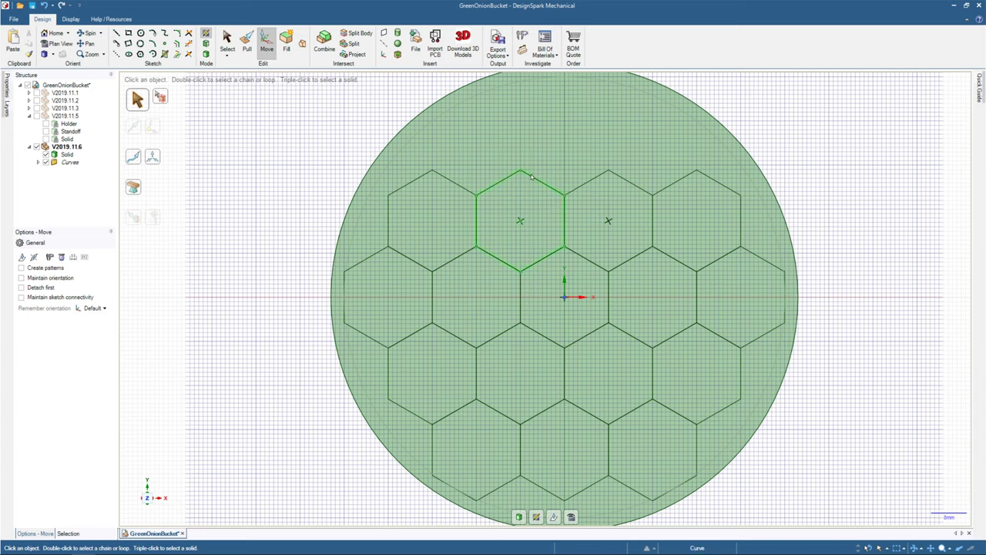
left_click(495, 187)
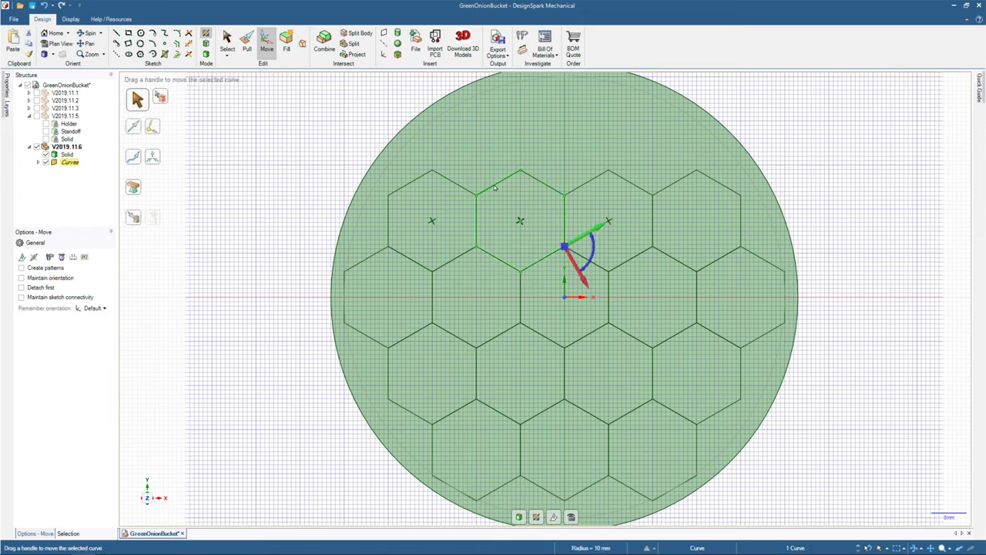
key("ctrl")
left_click(604, 190, "ctrl")
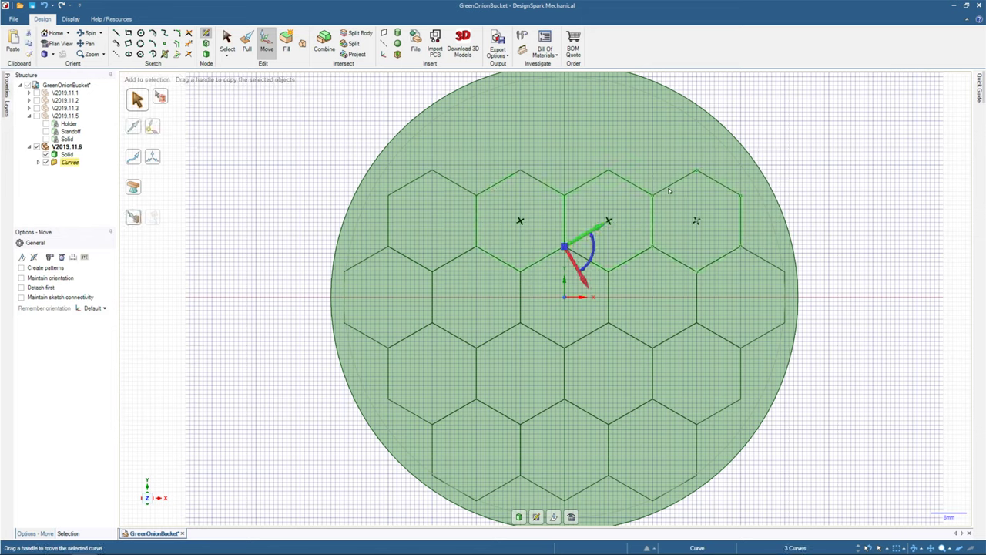
left_click(695, 221, "ctrl")
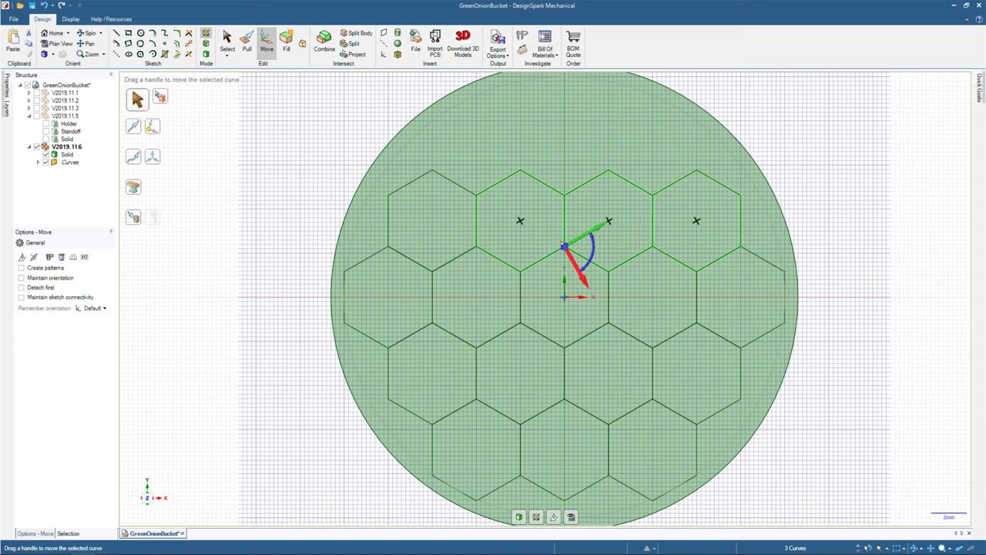
left_click_drag(579, 273, 487, 268)
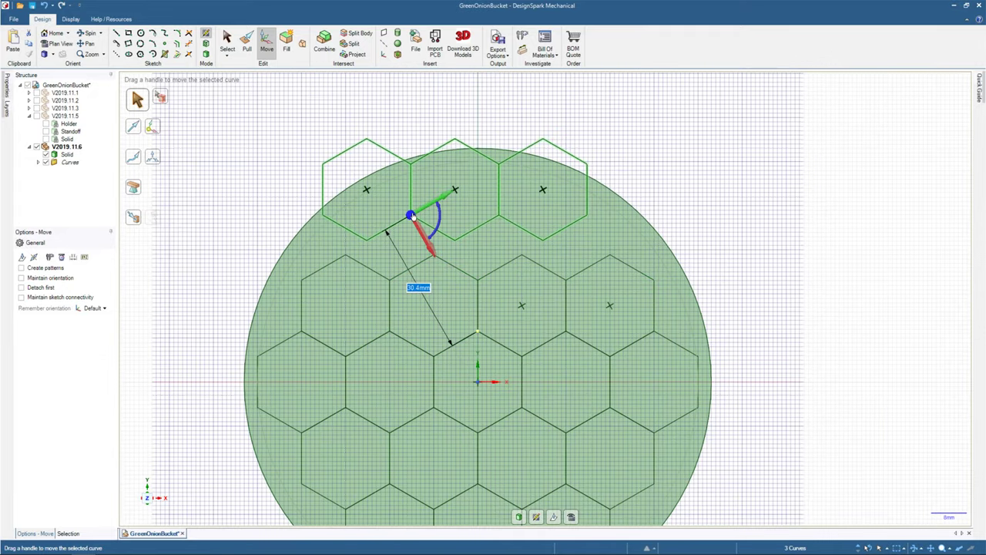
left_click_drag(413, 217, 462, 255)
Try moving the three copied hexagons along the red axis up to the upper vertex shared by the second and third hexagons below, and undo it.
left_click(485, 281)
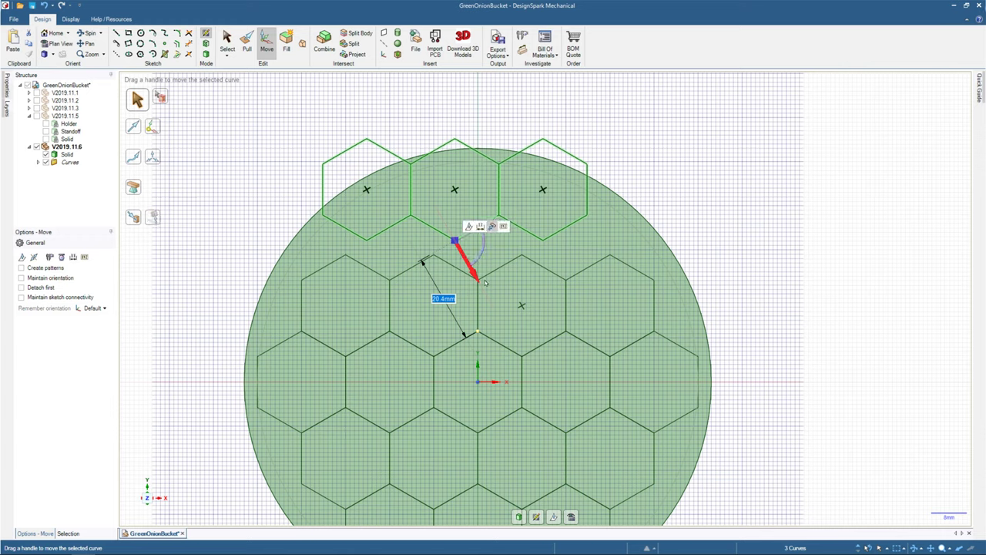
key("u")
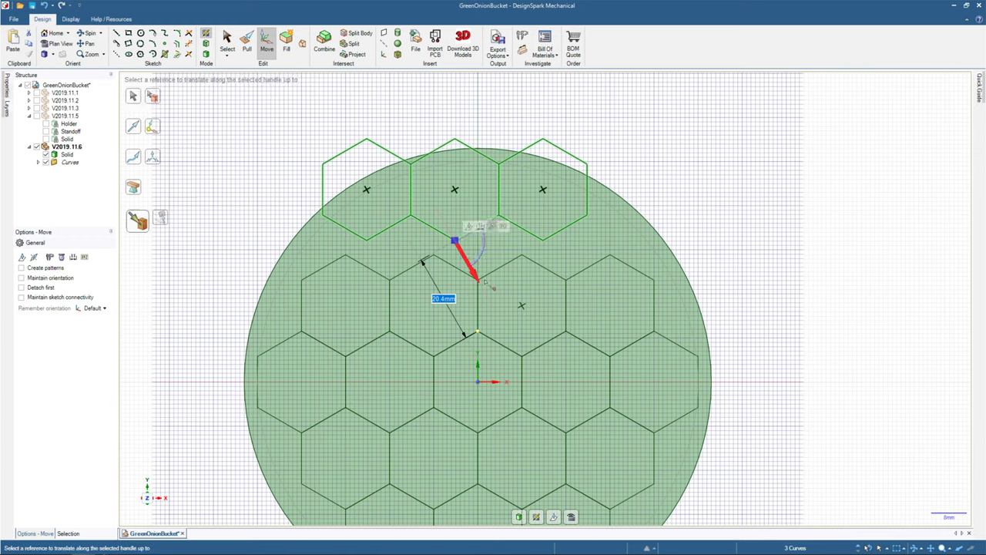
scroll(486, 285, "up", 5)
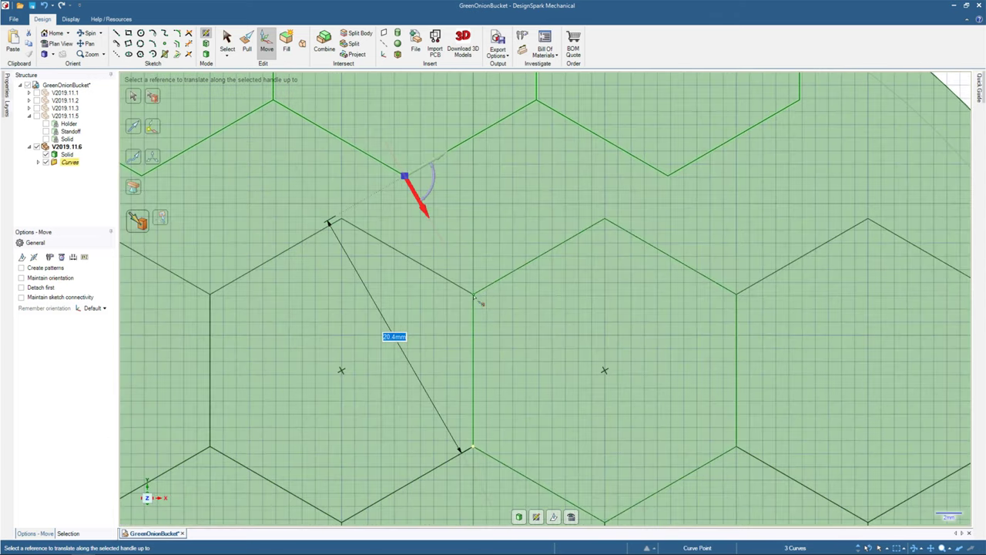
left_click(474, 296)
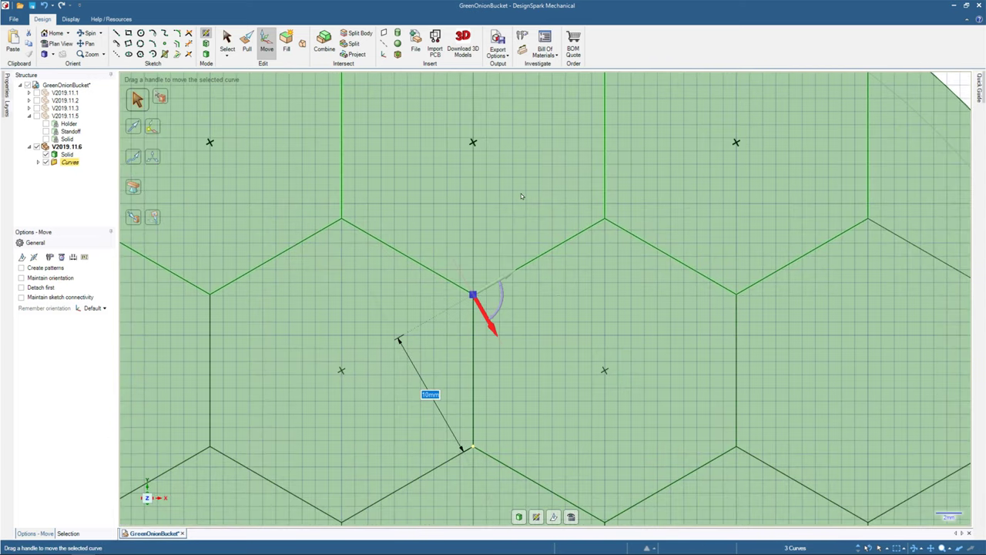
left_click(506, 278)
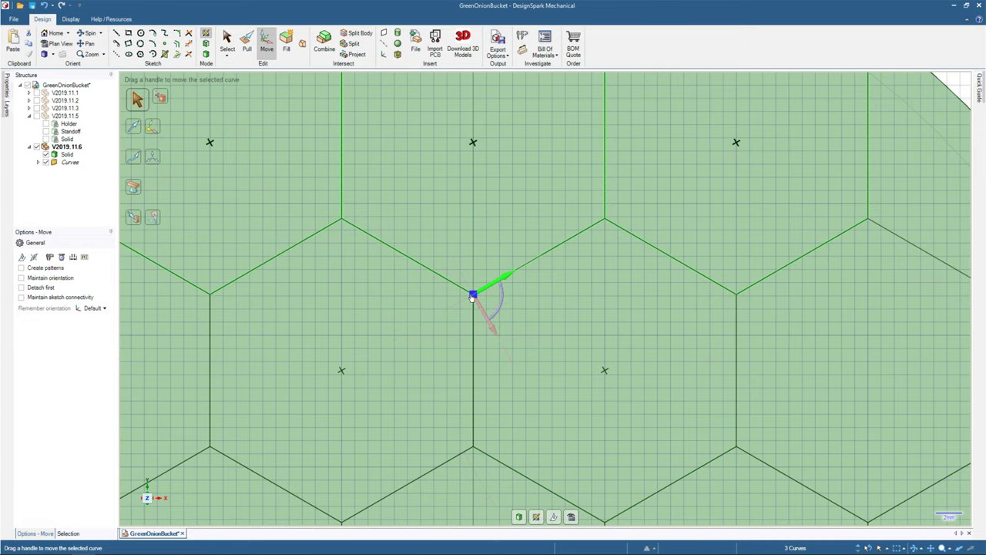
scroll(472, 295, "up", 3, "ctrl")
scroll(471, 293, "down", 3)
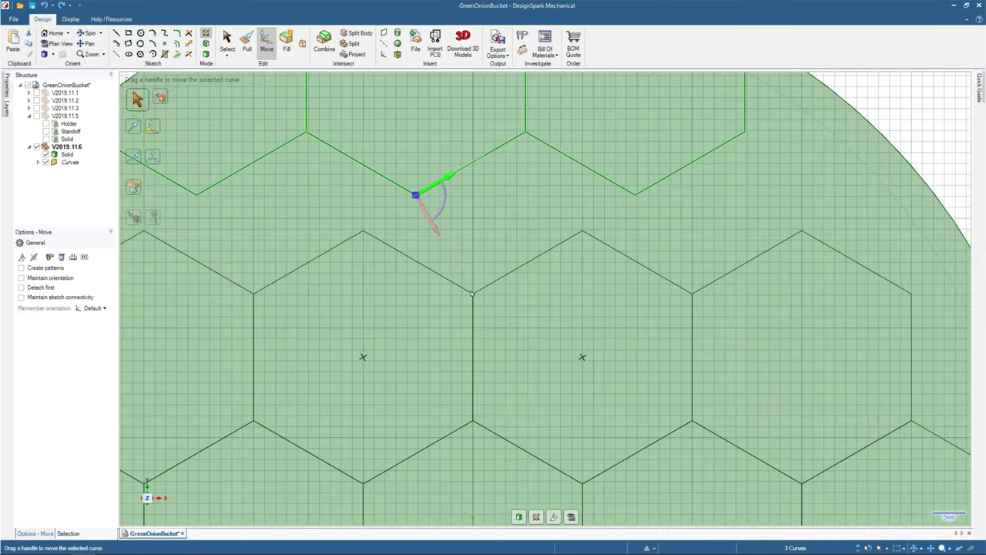
scroll(472, 293, "down", 3)
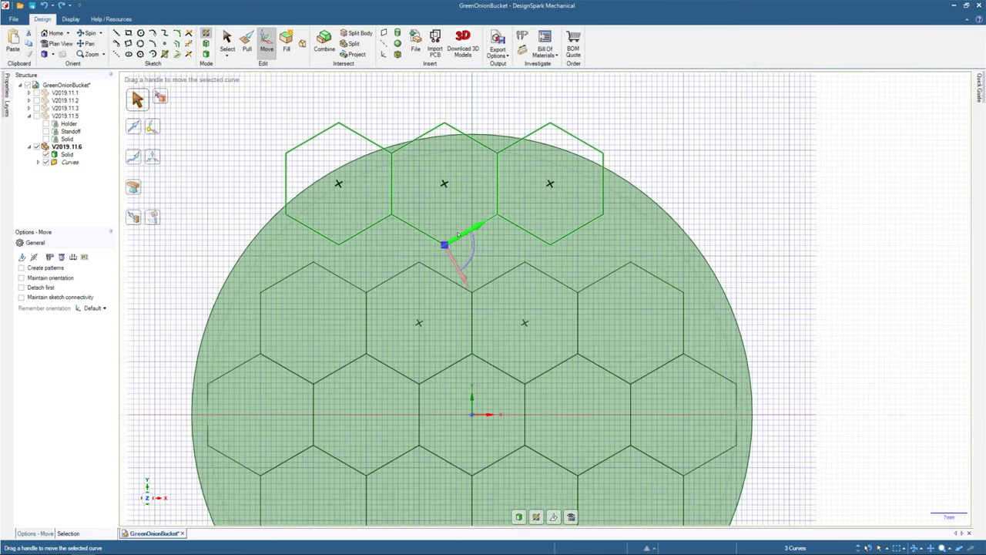
Shift the three copied hexagons slightly back along the green axis, and move them along the red axis up to the middle pair's upper shared vertex.
left_click_drag(458, 234, 438, 262)
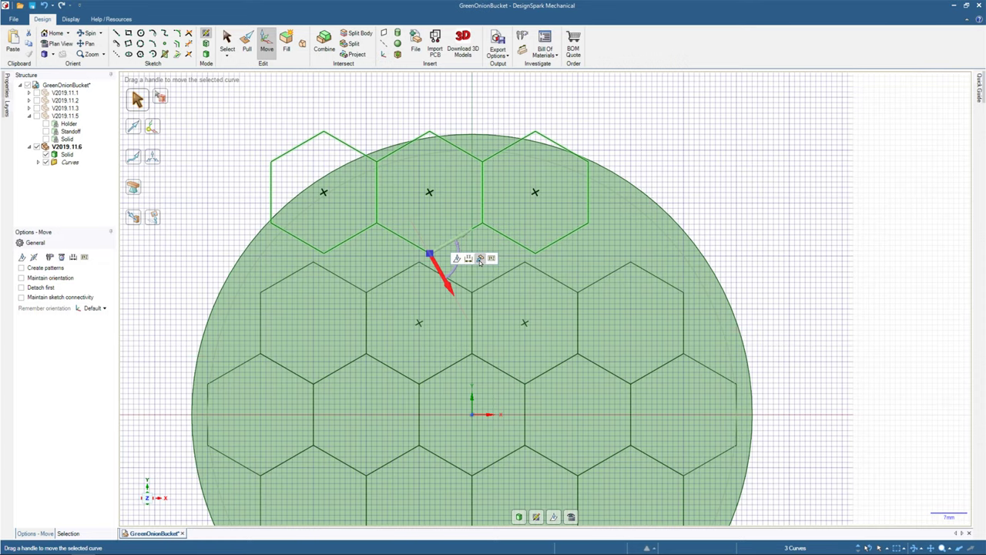
left_click(480, 259)
scroll(466, 372, "up", 8)
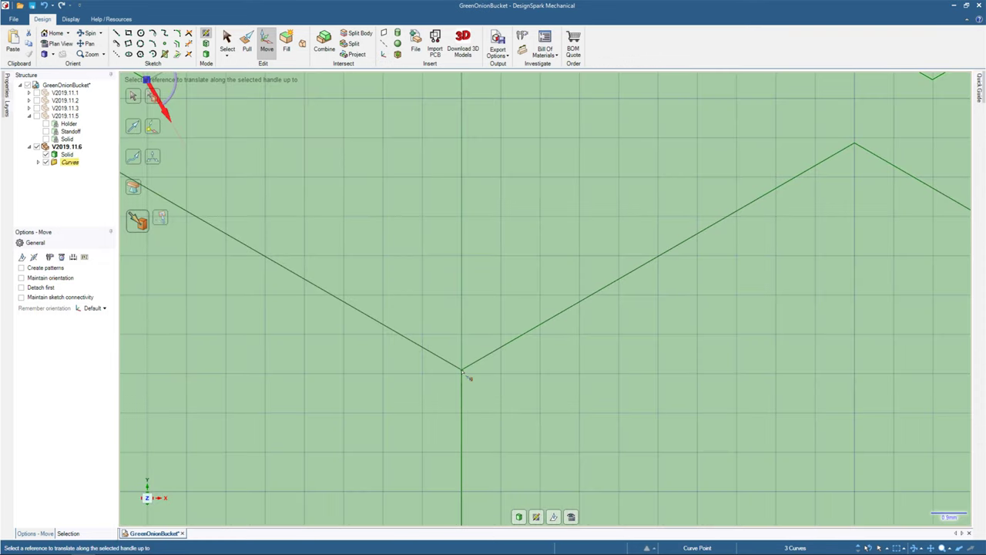
left_click(465, 375)
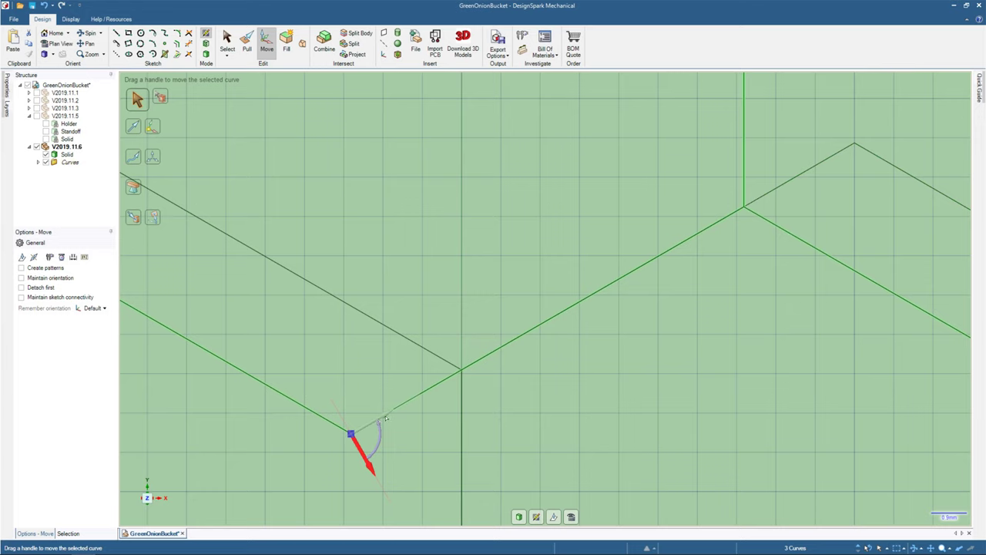
Move the three hexagons along the green axis up to the middle pair's upper shared vertex, nesting them as the top row.
left_click(386, 418)
left_click(415, 388)
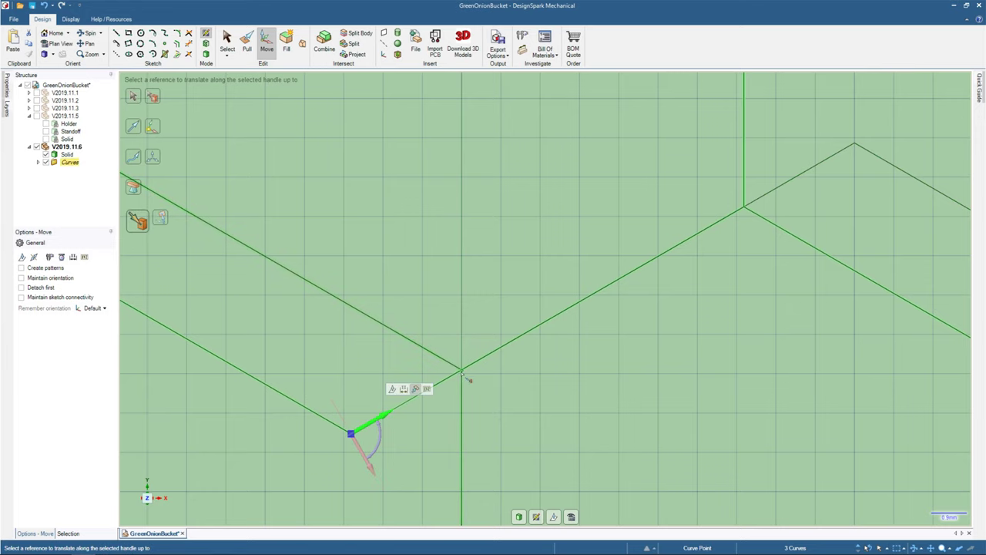
left_click(462, 370)
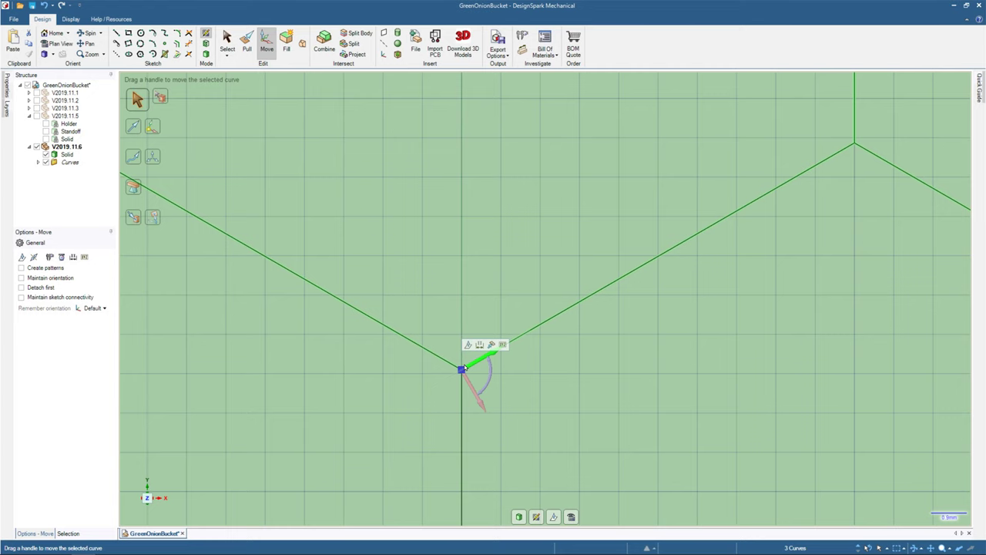
scroll(547, 321, "down", 6)
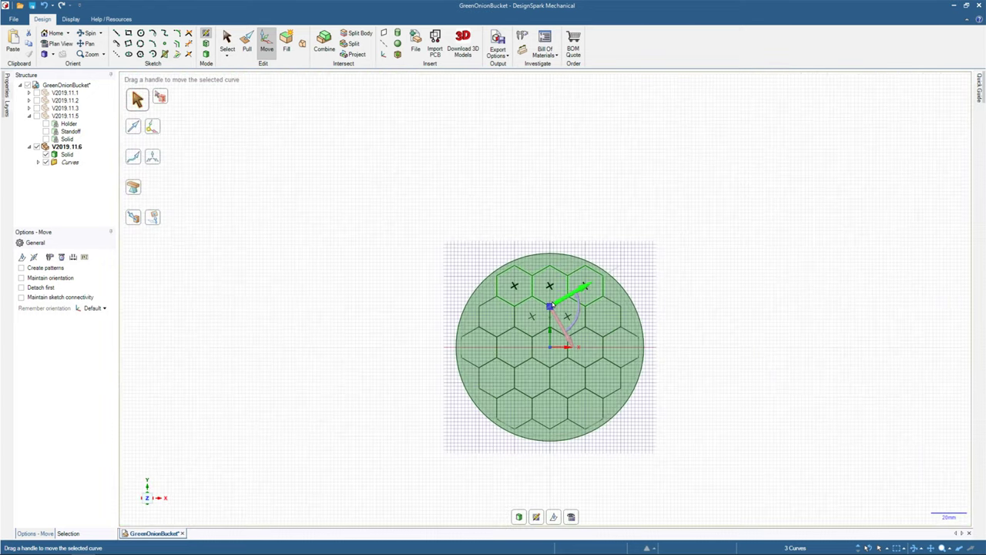
left_click(56, 44)
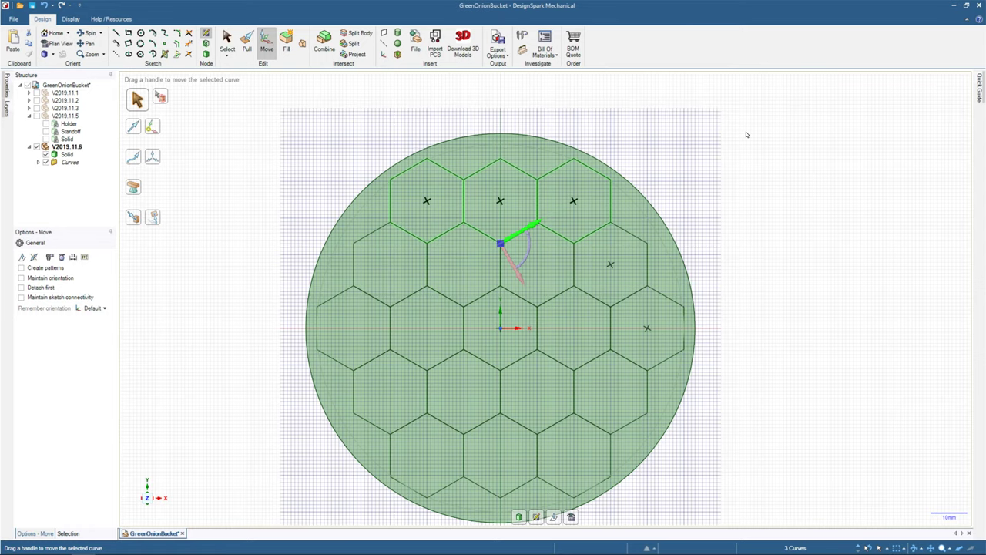
middle_click_drag(497, 161, 407, 180)
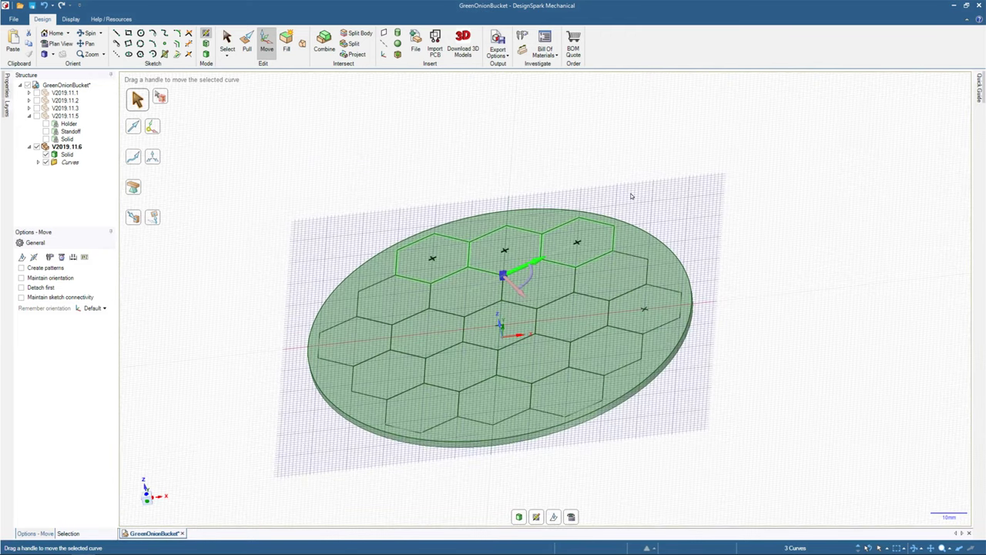
middle_click_drag(647, 182, 619, 193)
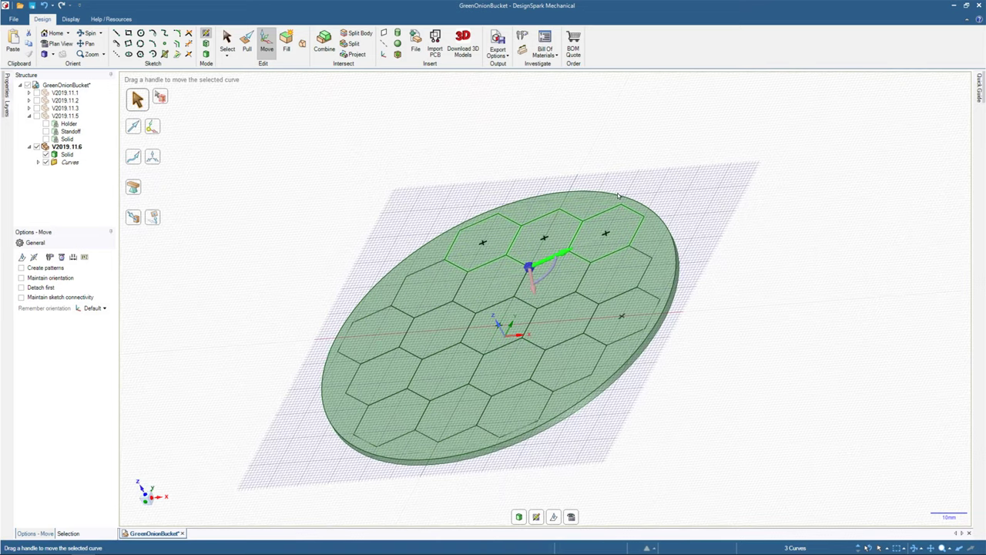
Sketch an 18 mm diameter circle centred on the origin inside the disc's central hexagon, working in plan view.
key("v")
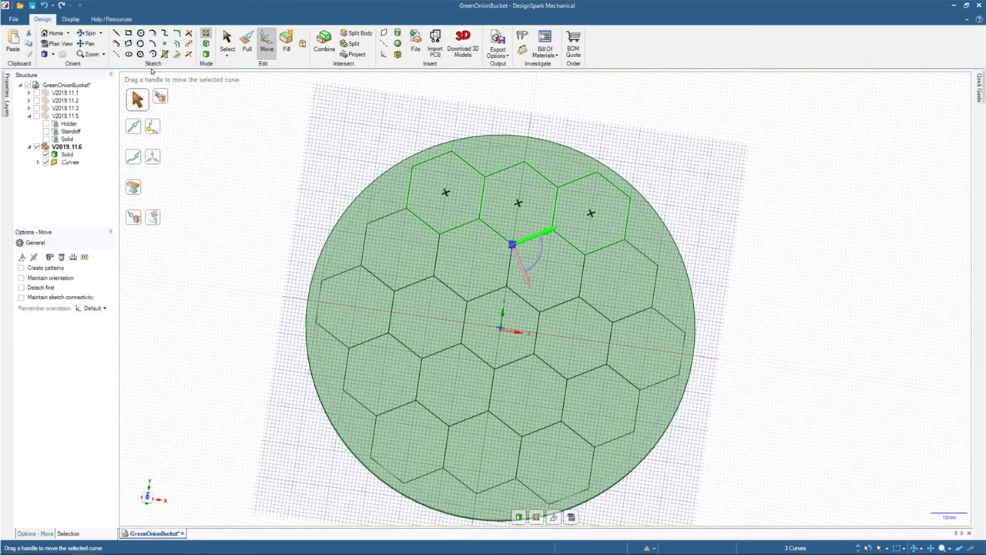
left_click(60, 43)
left_click(140, 33)
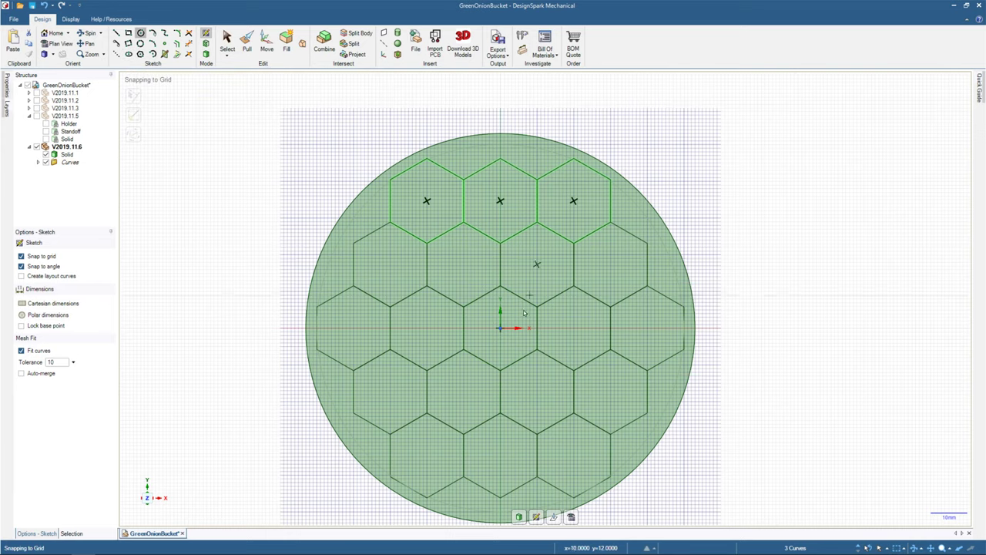
left_click(500, 329)
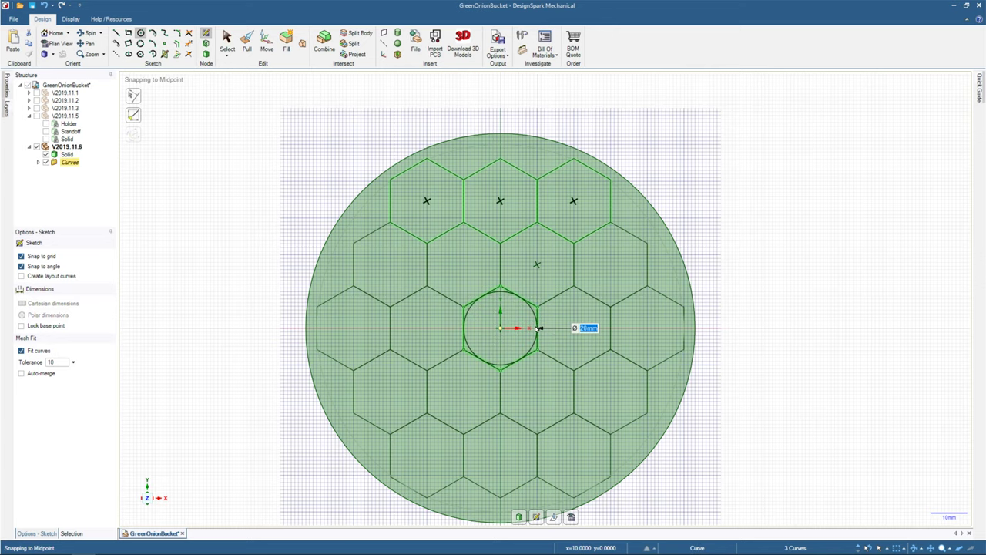
scroll(532, 327, "up", 3)
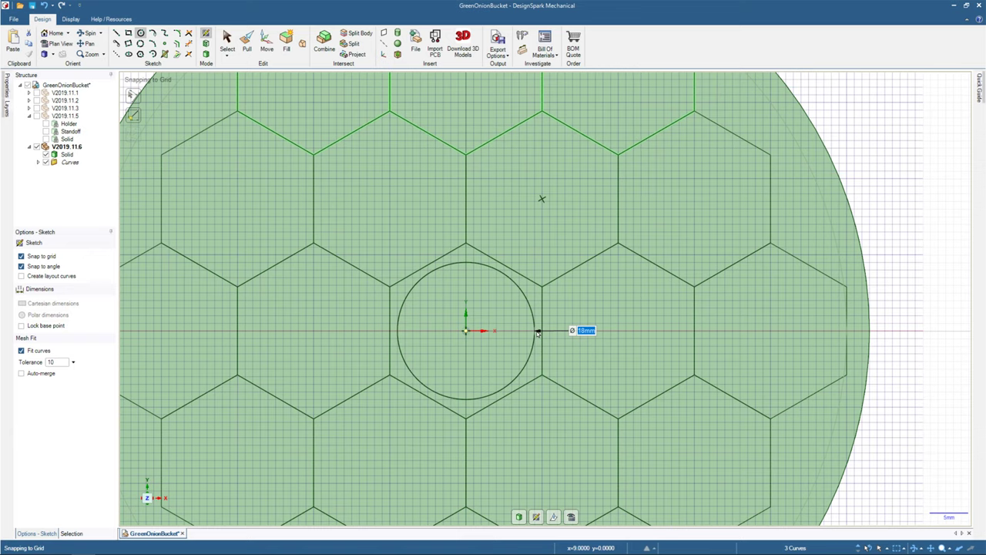
left_click(527, 302)
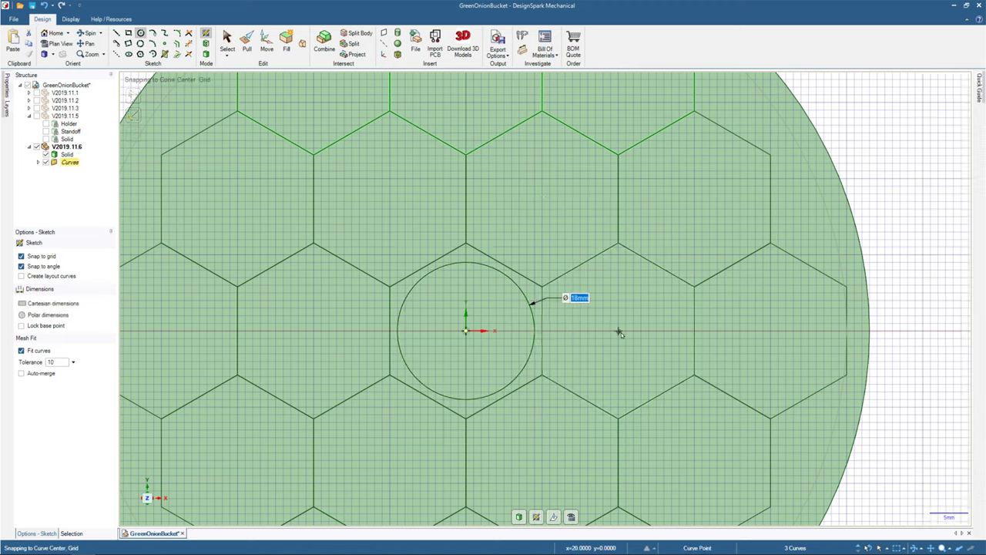
Sketch 18 mm circles centred in the two hexagons right of the central one and in the rightmost hexagon of the row above.
left_click(618, 331)
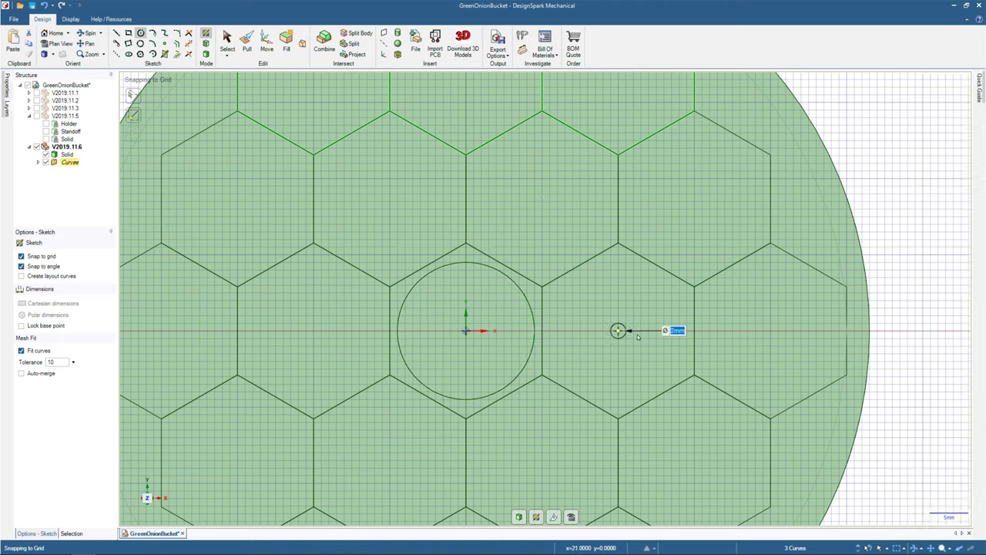
left_click(688, 333)
left_click(770, 331)
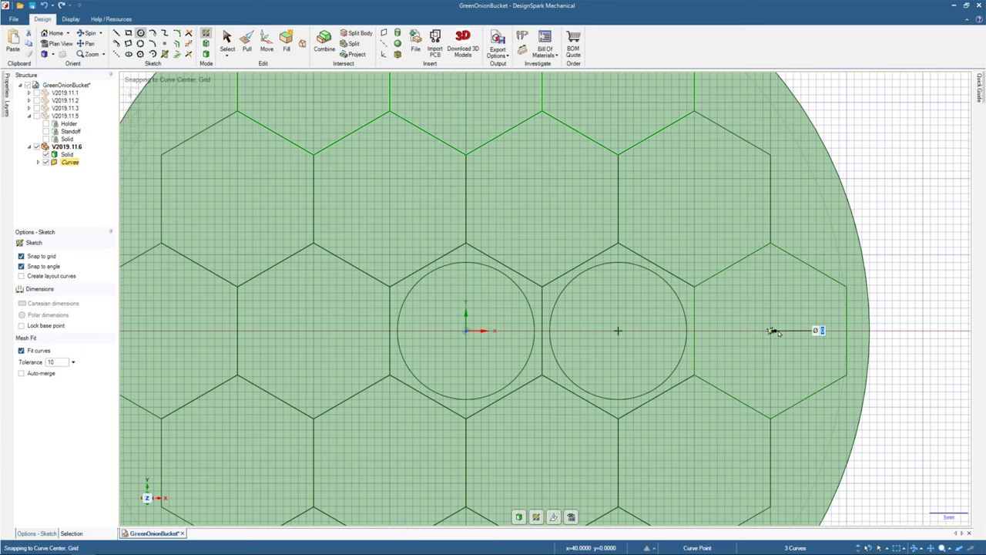
left_click(838, 330)
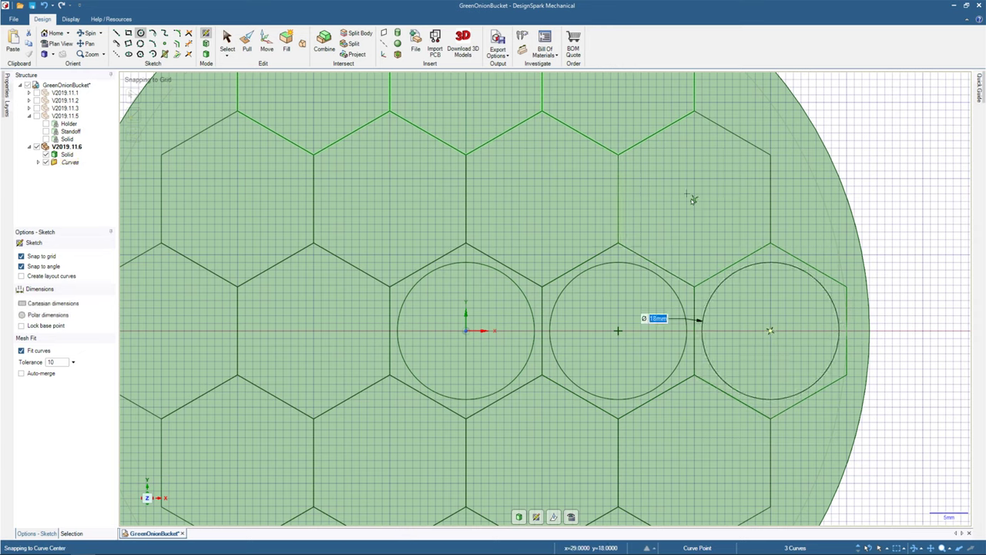
left_click(695, 198)
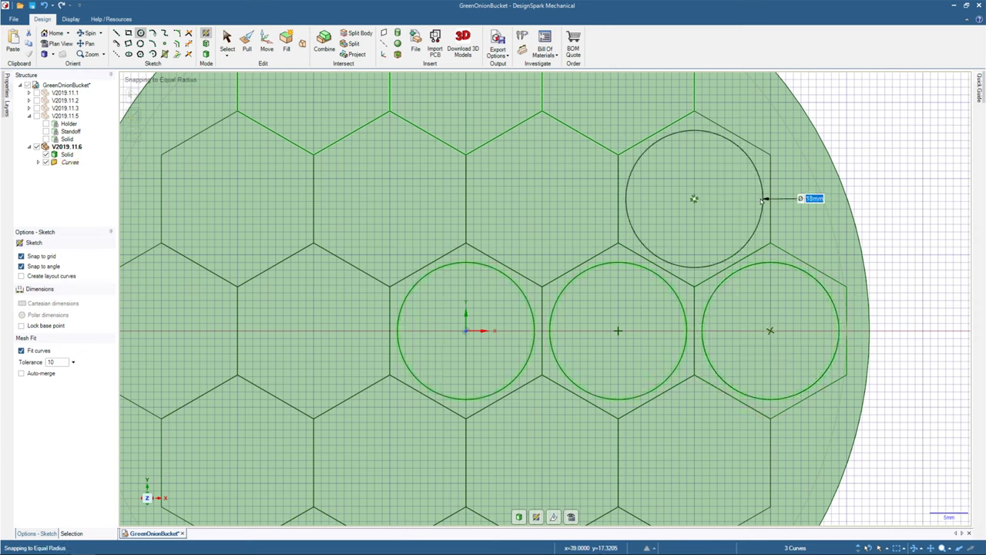
left_click(762, 200)
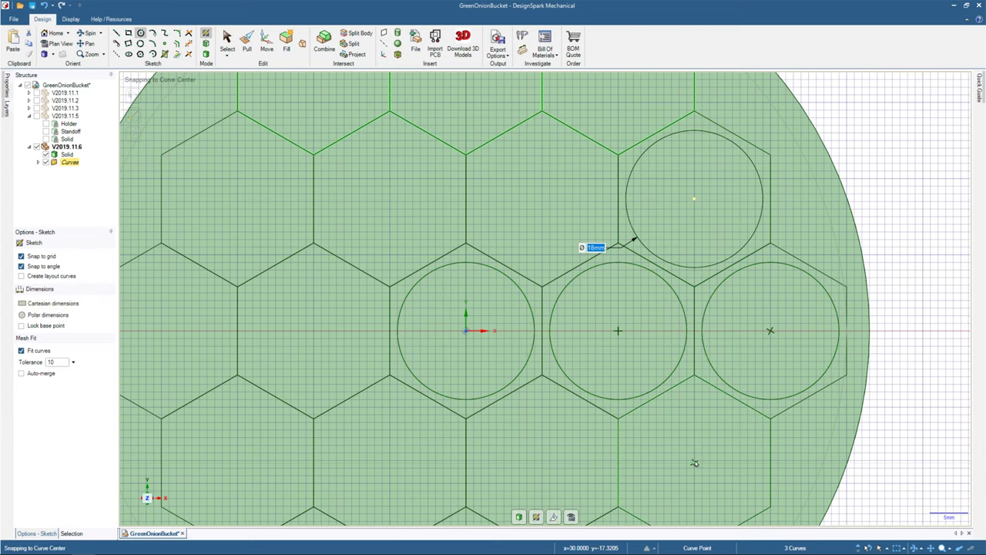
Sketch 18 mm circles centred in the rightmost hexagon of each of the two rows below the middle row.
middle_click_drag(694, 463, 680, 257, "shift")
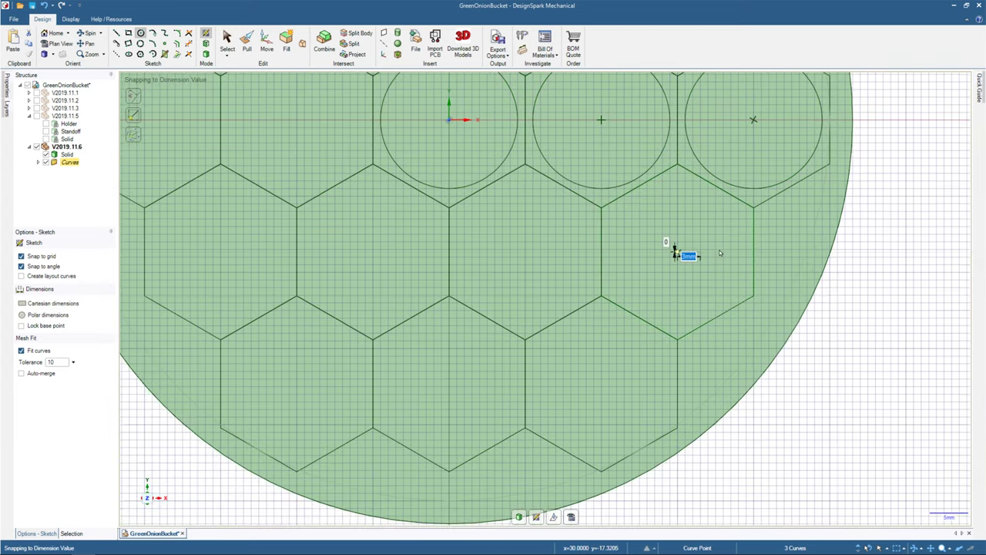
left_click(677, 254)
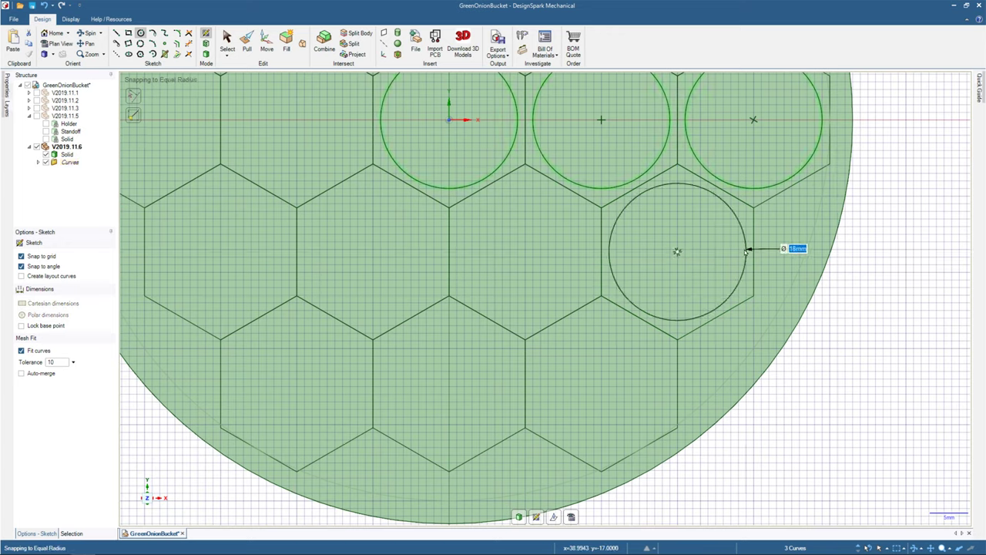
left_click(747, 251)
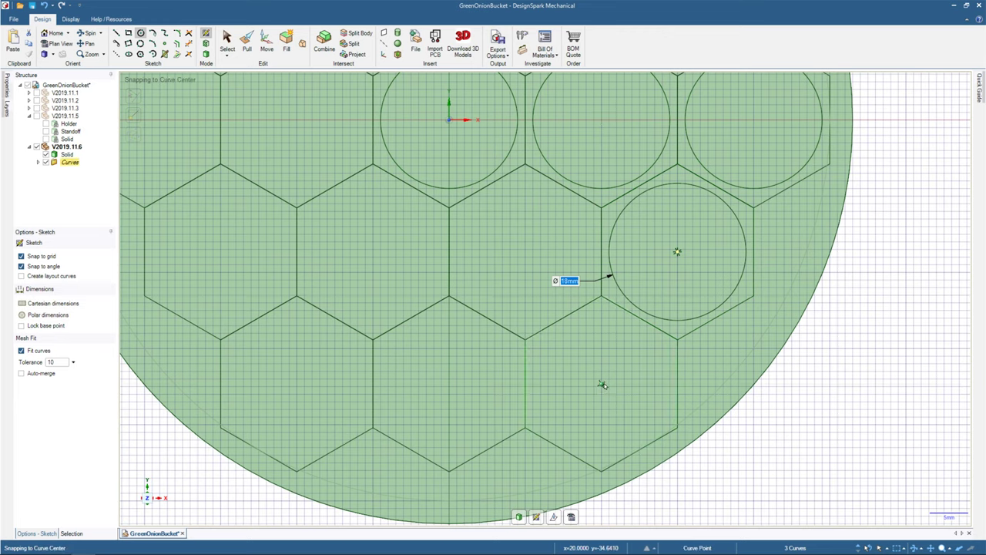
left_click(603, 383)
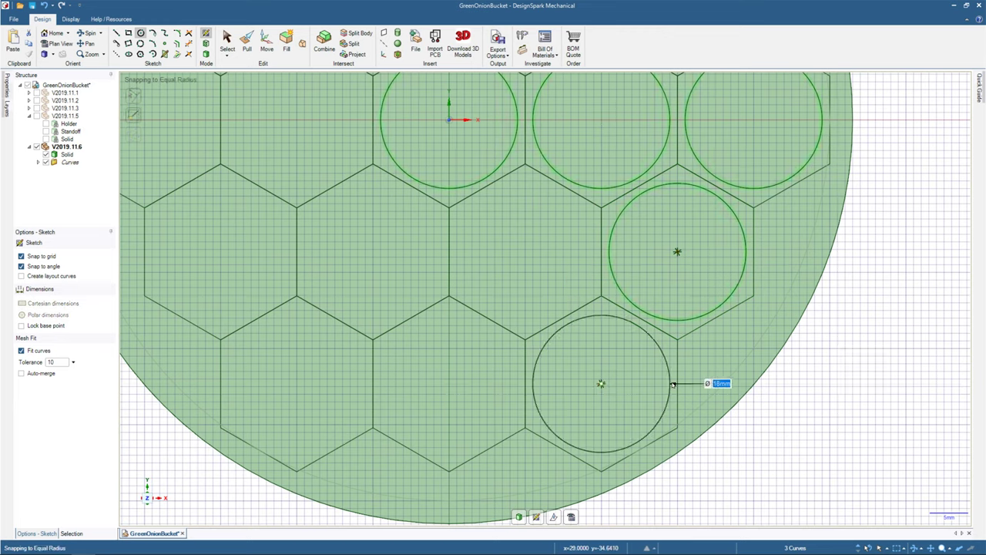
left_click(673, 385)
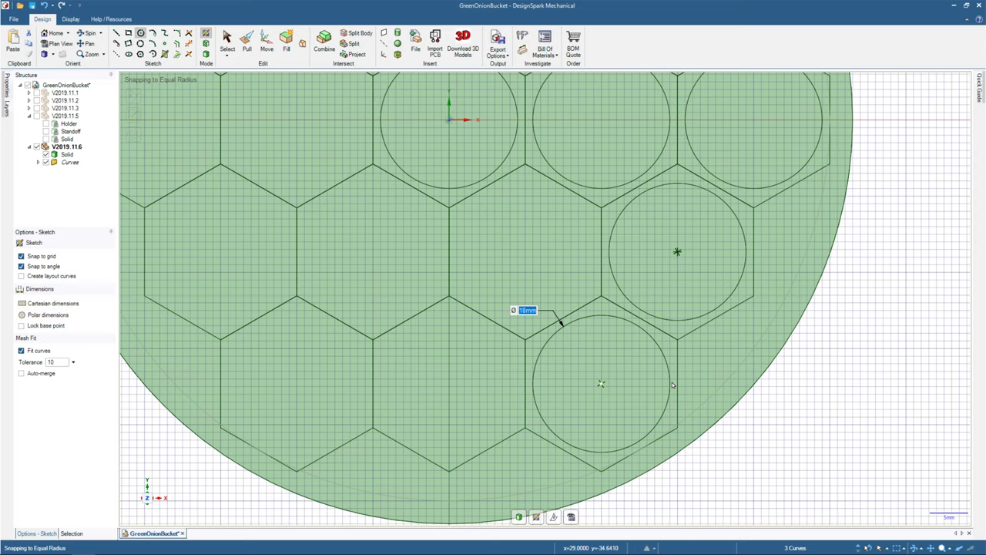
Add 18 mm circles to the third hexagon of the row below the middle and the two remaining hexagons of the lowest row.
left_click(526, 253)
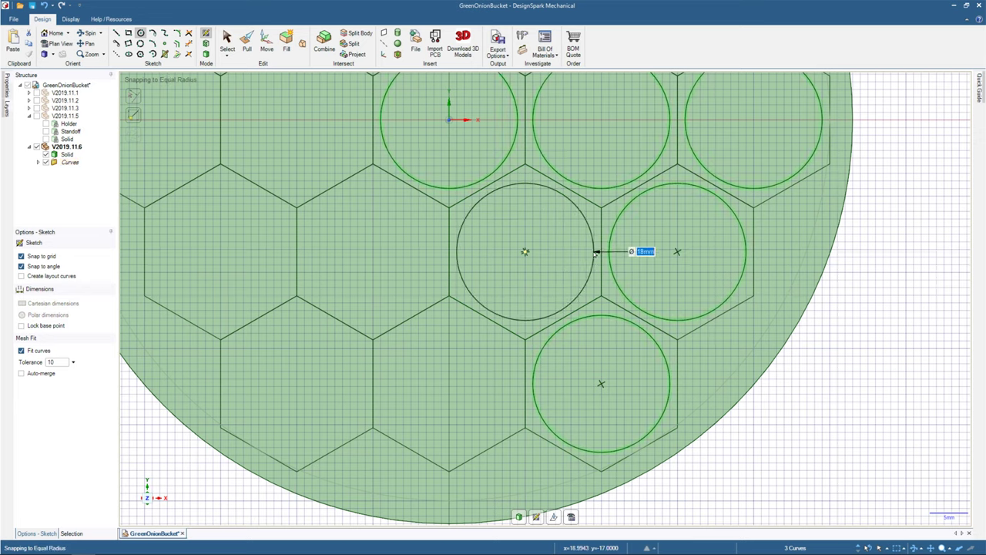
left_click(552, 318)
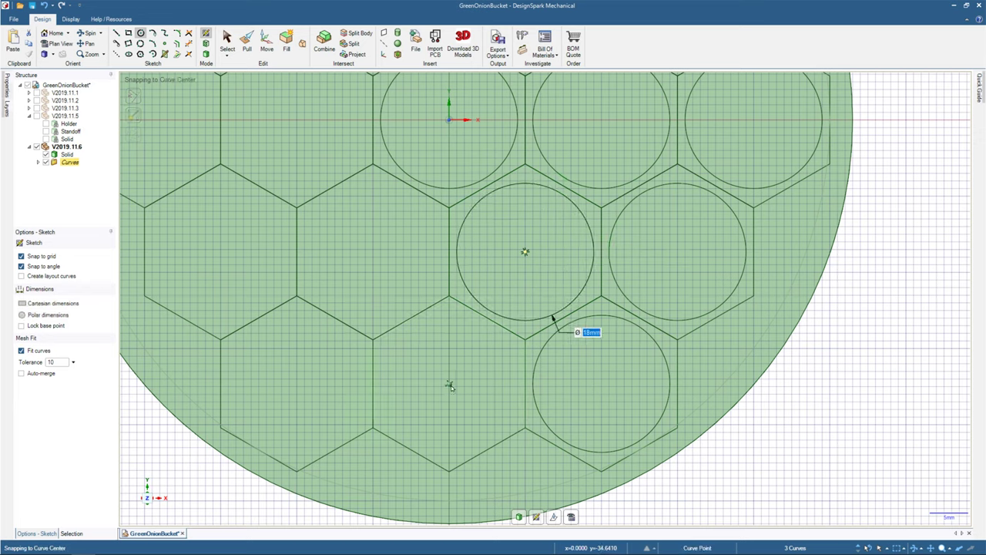
left_click(450, 384)
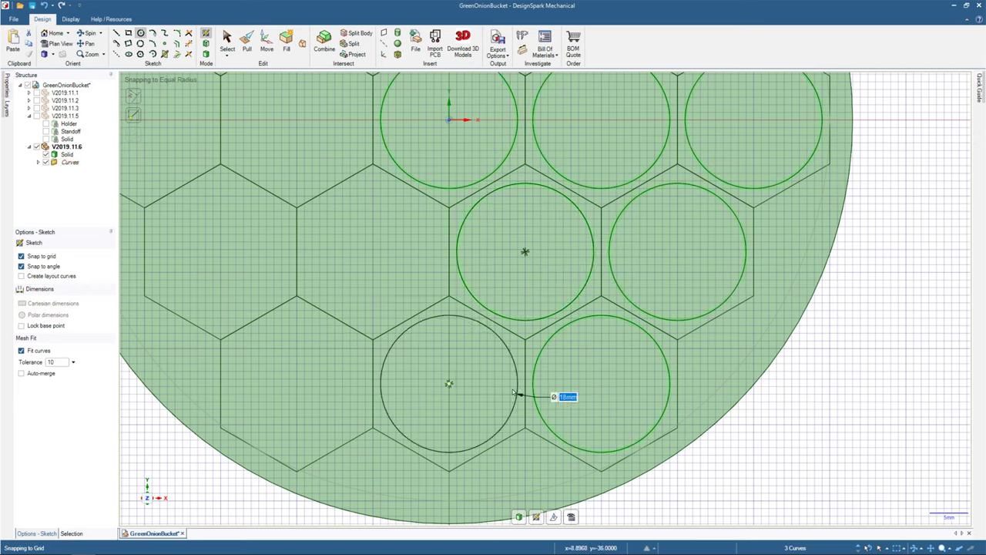
left_click(517, 384)
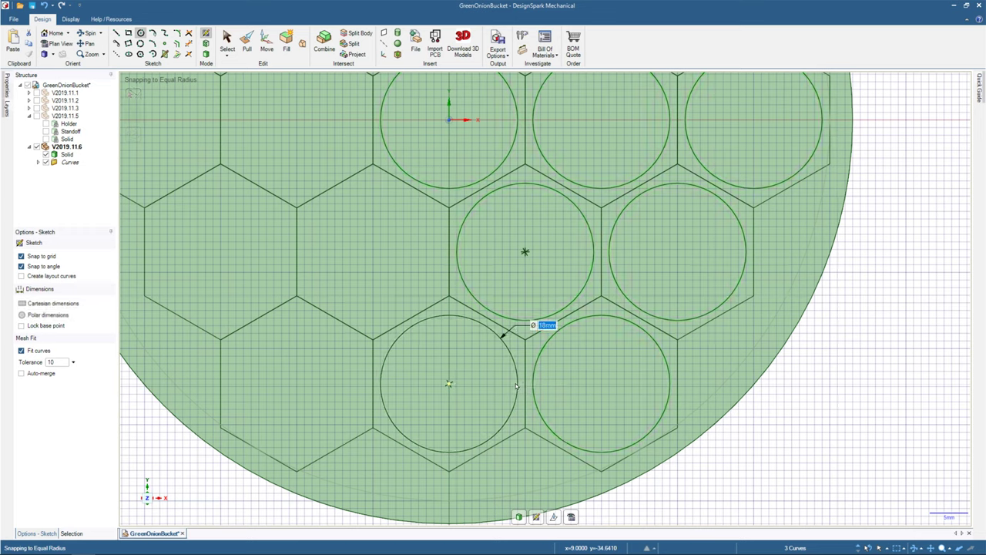
left_click(299, 384)
left_click(365, 385)
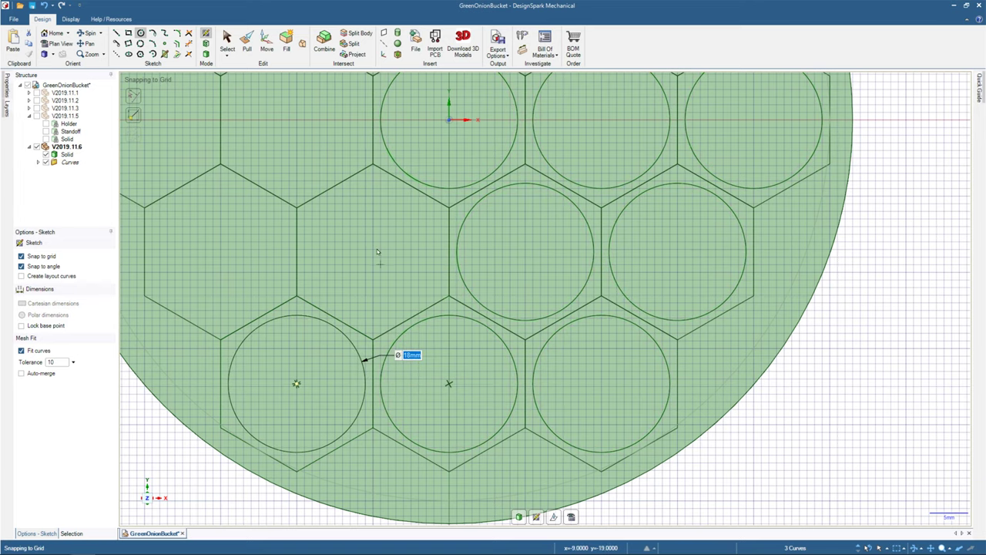
Add 18 mm circles to the two leftmost hexagons in the row just below the middle row.
left_click(373, 252)
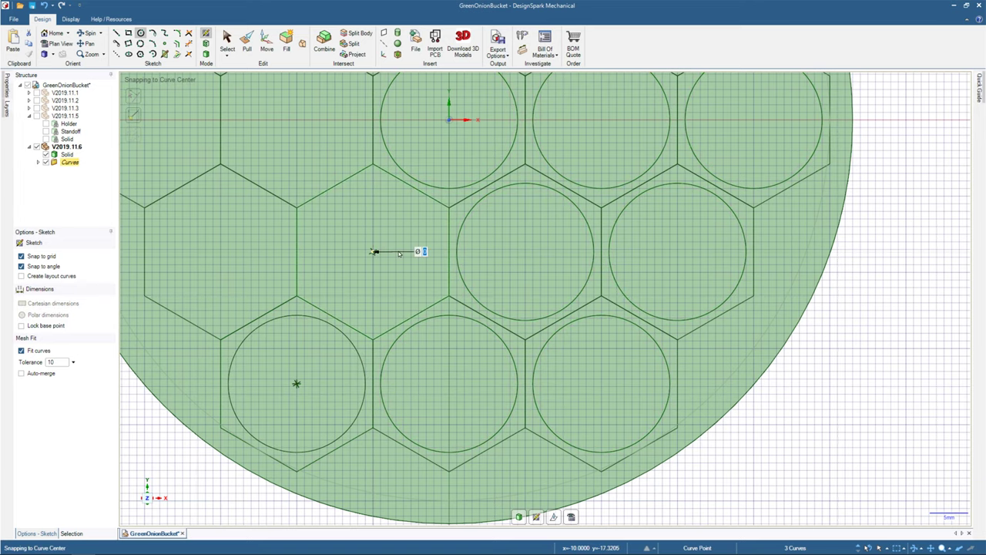
left_click(442, 255)
scroll(451, 254, "left", 5)
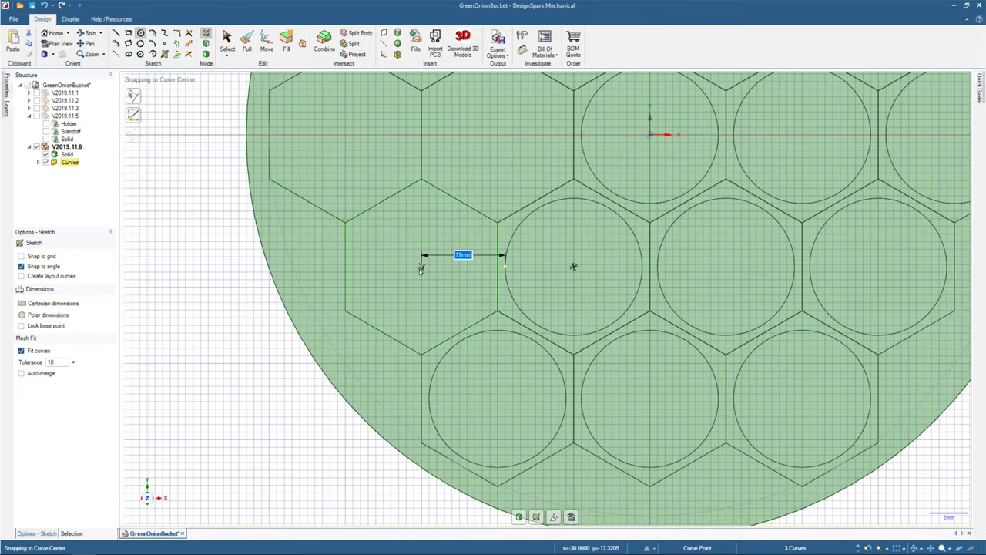
left_click(421, 268)
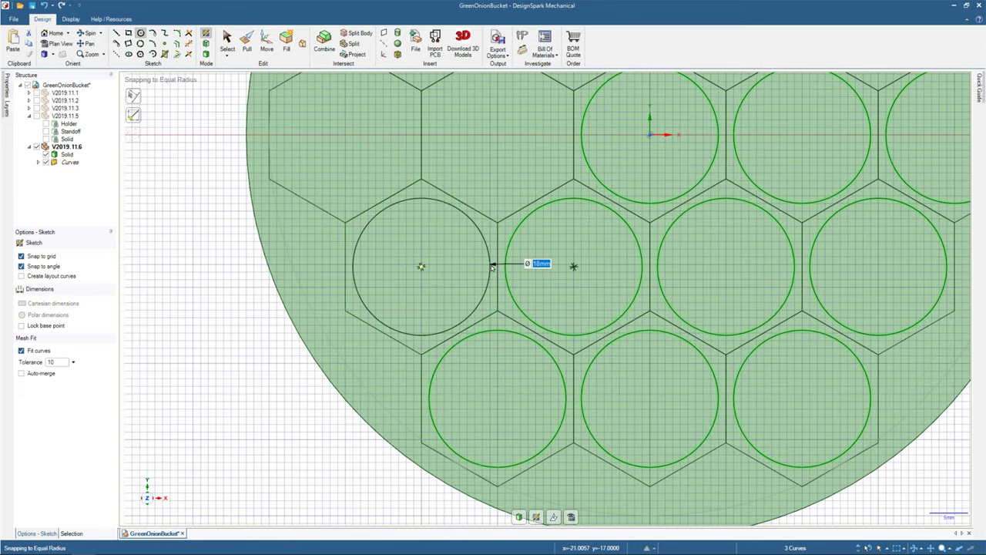
left_click(492, 267)
Add 18 mm circles to the two hexagons left of the central one in the middle row.
left_click(497, 135)
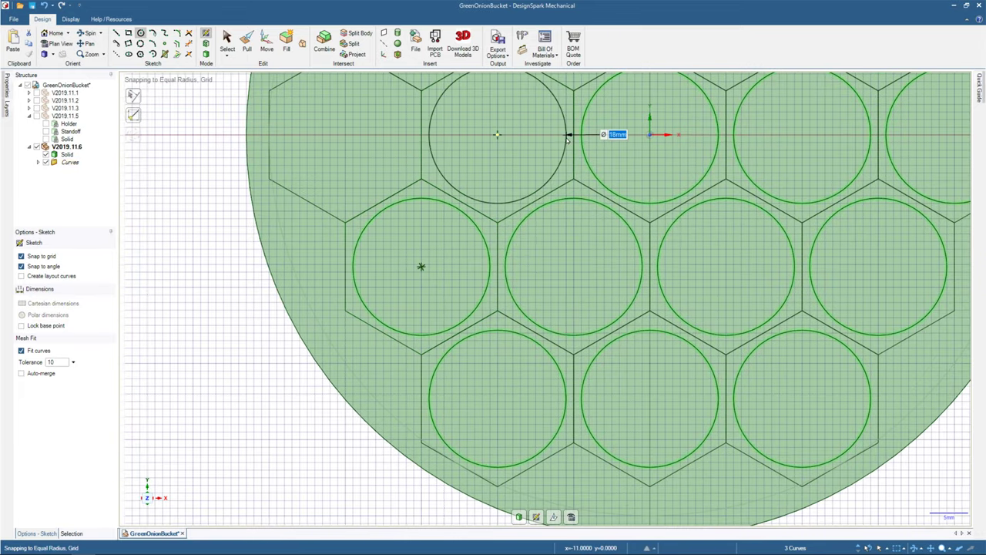
left_click(568, 139)
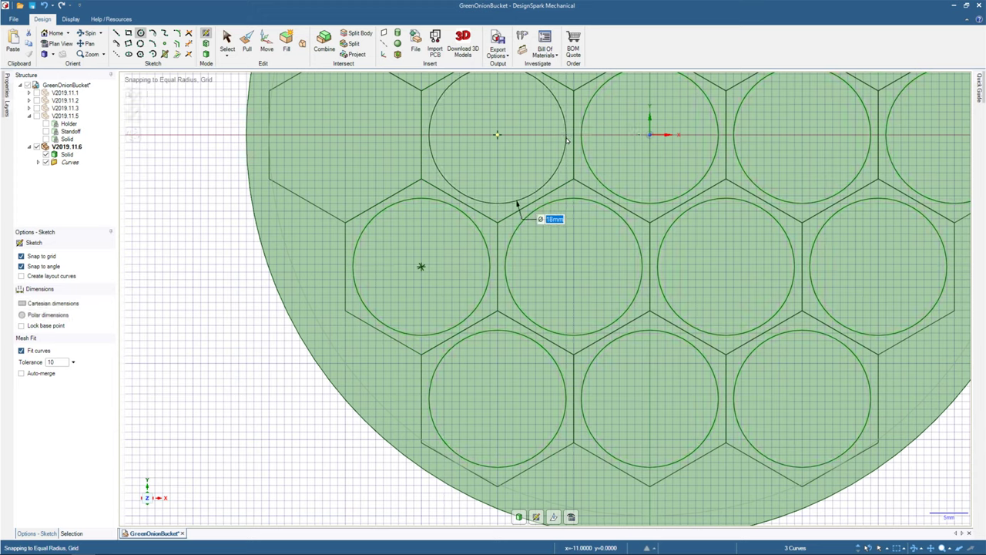
left_click(345, 134)
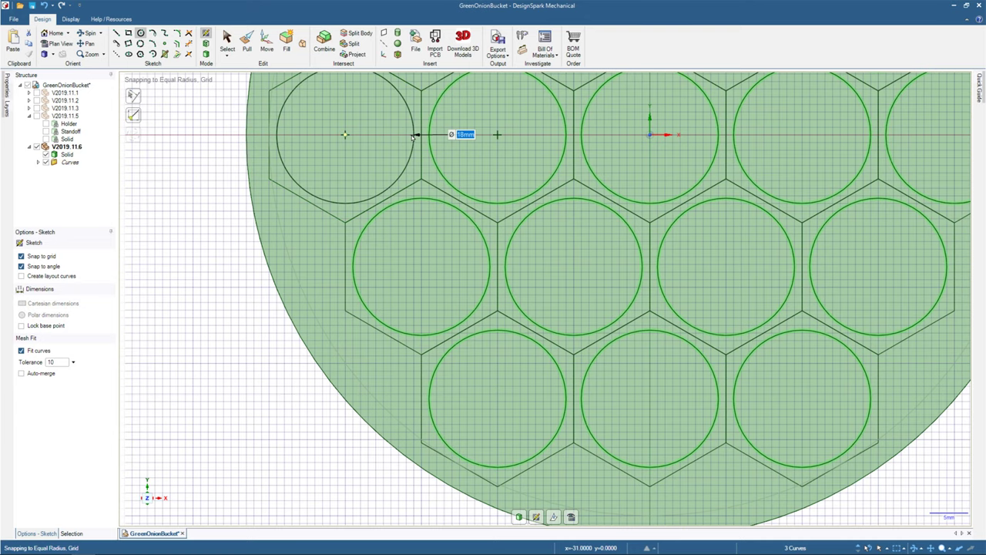
mouse_move(414, 137)
middle_mouse_down("shift")
mouse_move(378, 270)
mouse_move(445, 360)
mouse_move(436, 398)
middle_mouse_up("shift")
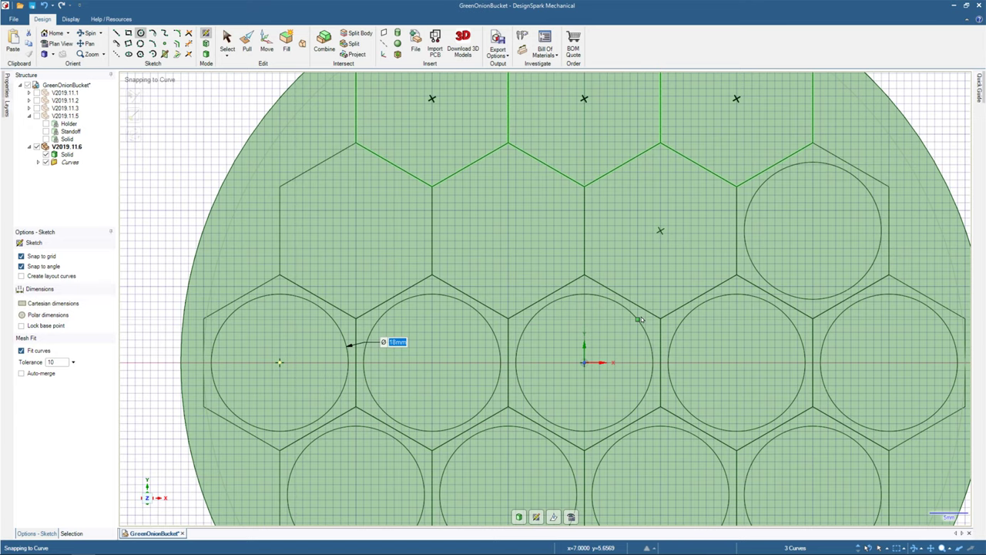
Examine the spacing between the circles and the surrounding hexagon edges across the disc.
middle_click_drag(639, 319, 463, 185, "shift")
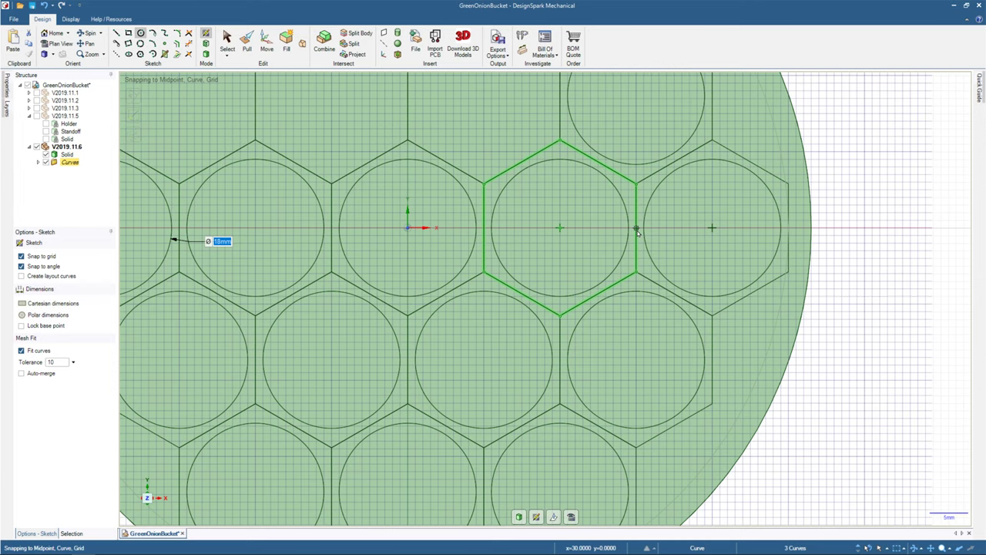
scroll(636, 231, "up", 4)
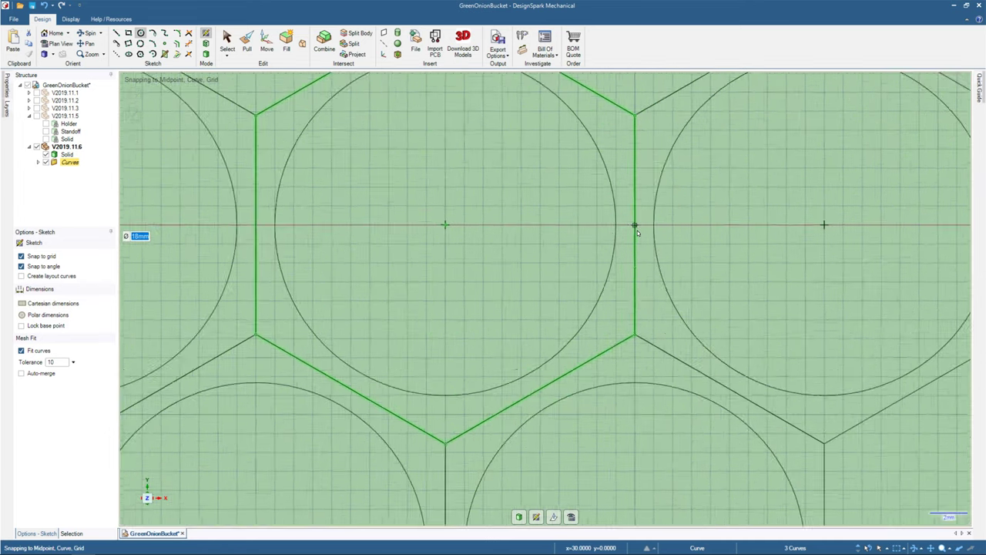
scroll(636, 231, "down", 8)
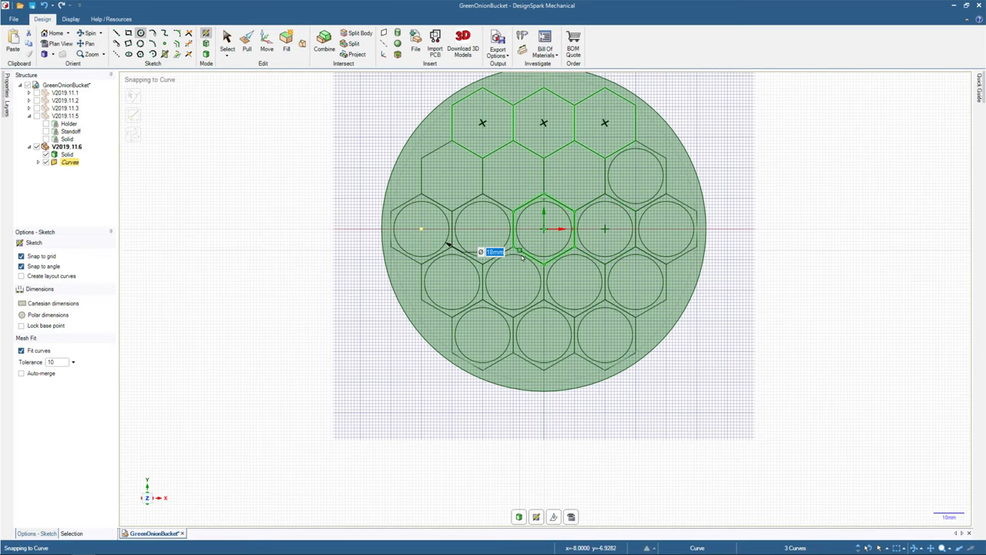
scroll(525, 255, "up", 4)
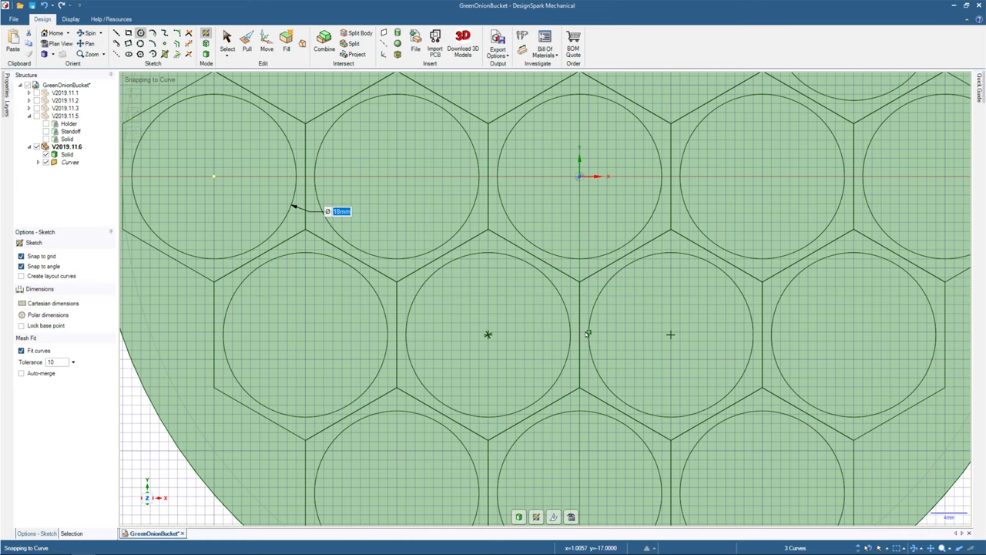
scroll(587, 333, "down", 5)
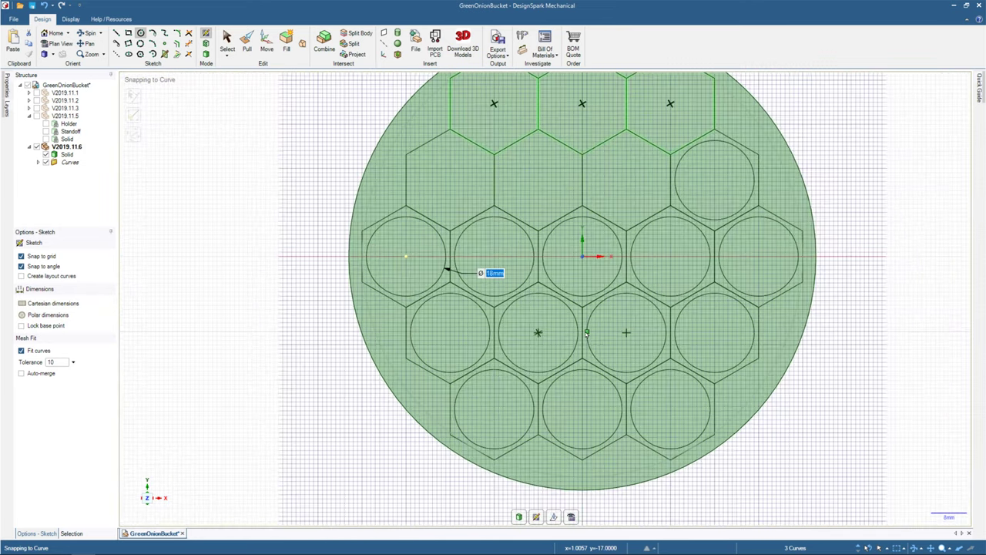
scroll(587, 334, "up", 1)
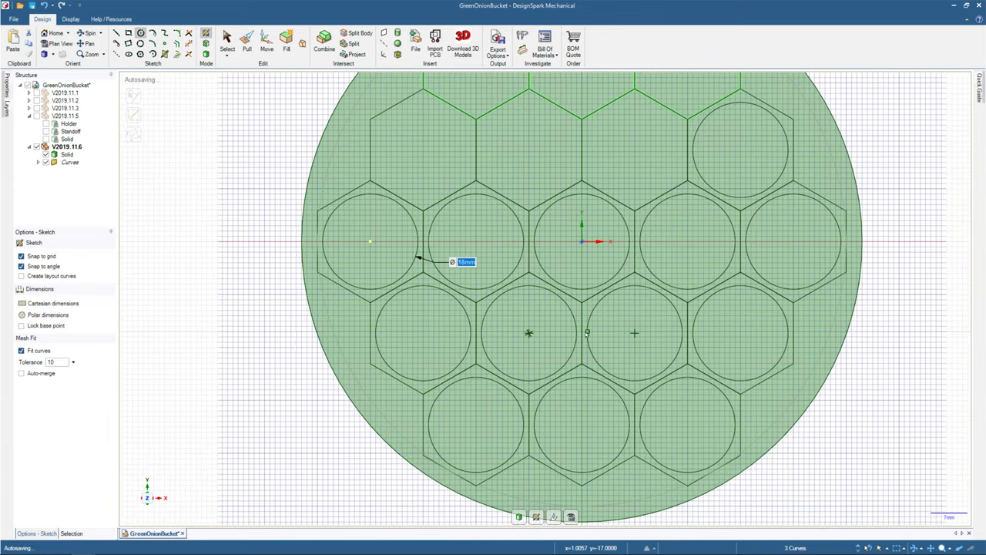
scroll(587, 334, "up", 3)
scroll(588, 334, "down", 4)
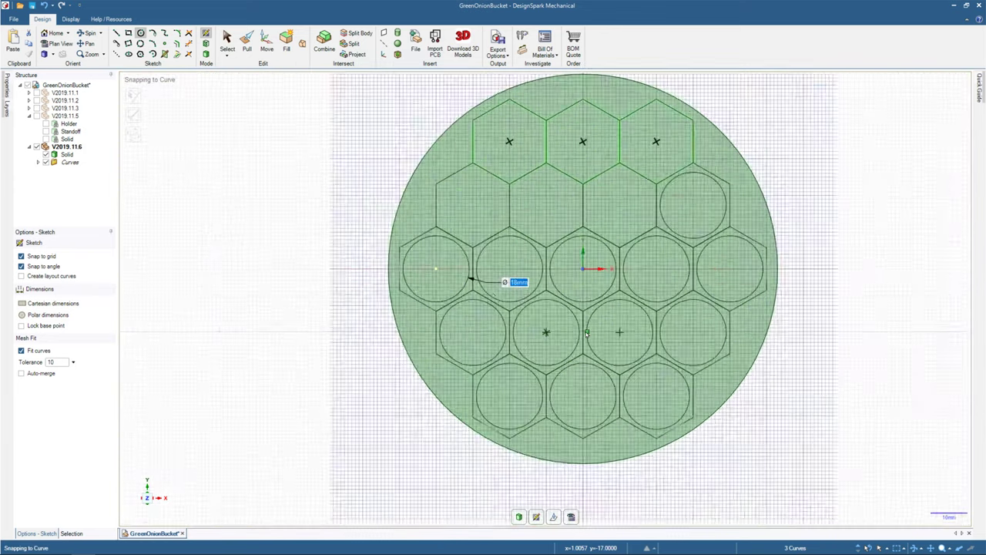
scroll(586, 334, "up", 4)
Undo all the added circles except the first one in the central hexagon.
key("ctrl+z")
key("ctrl+z")
key("ctrl+z")
key("ctrl+z")
key("ctrl+z")
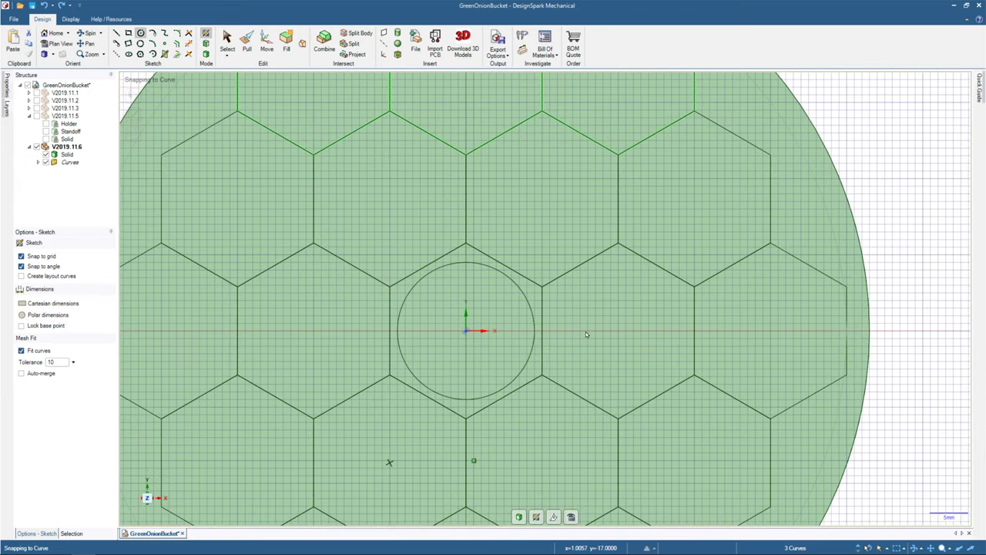
Undo the 18 mm circle in the central hexagon and try an 18.5 mm circle in its place.
key("ctrl+z")
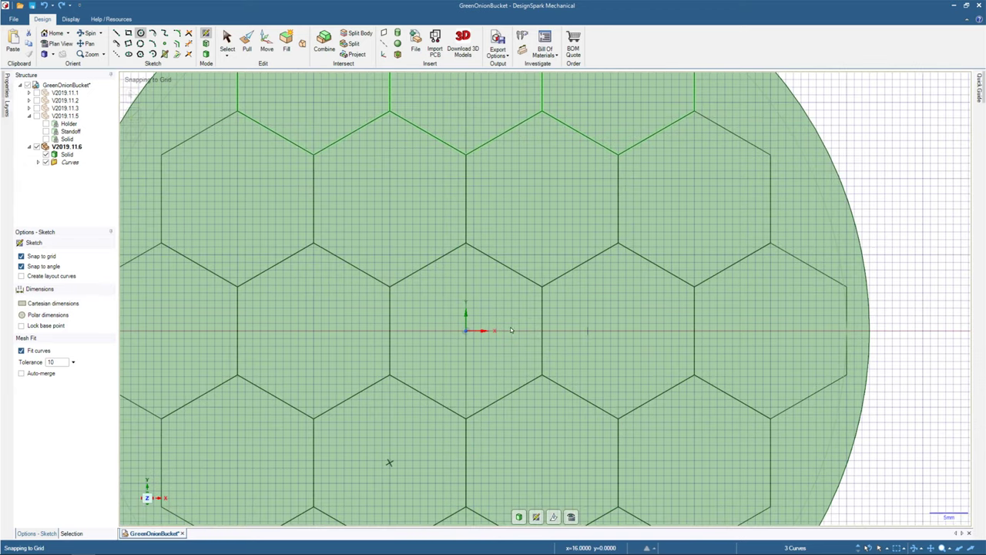
left_click(465, 331)
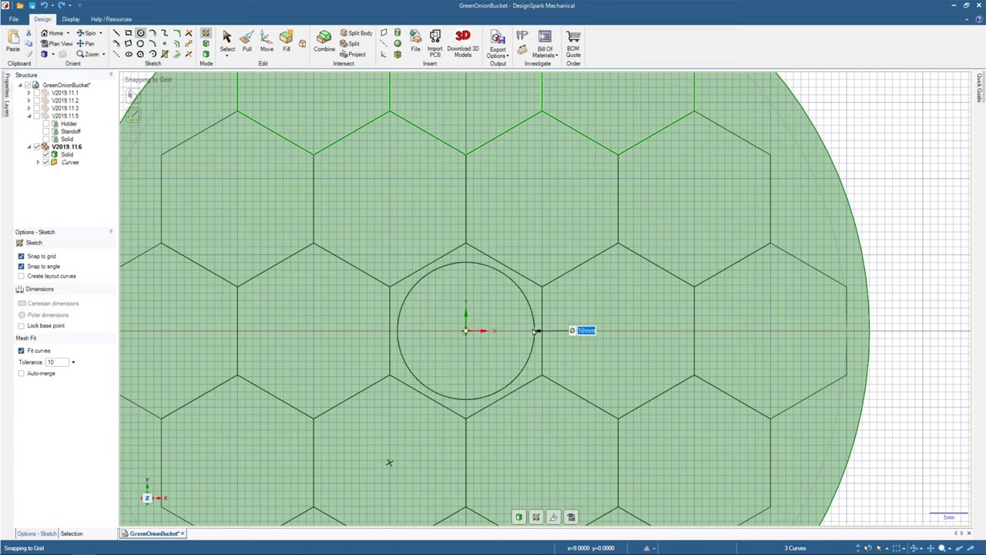
type("18.5")
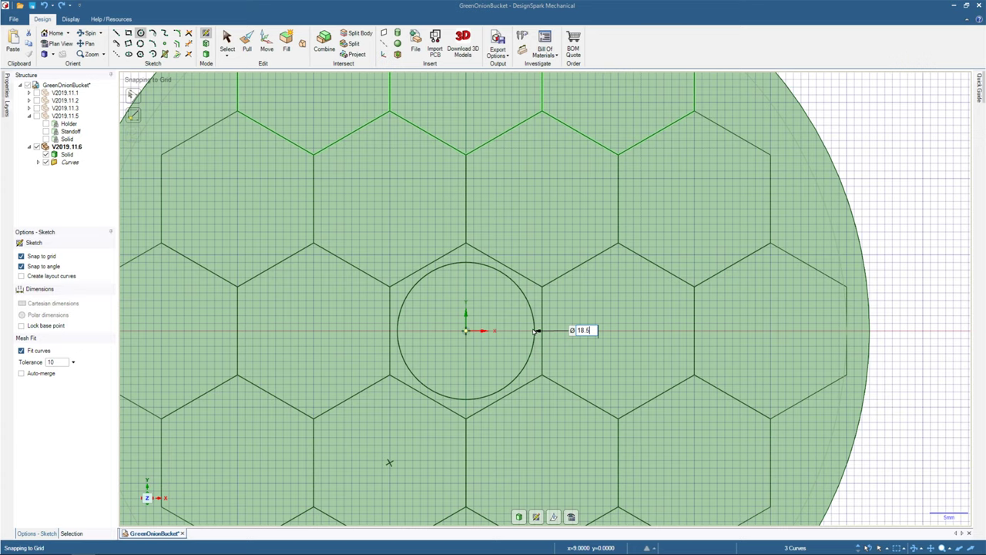
key("Return")
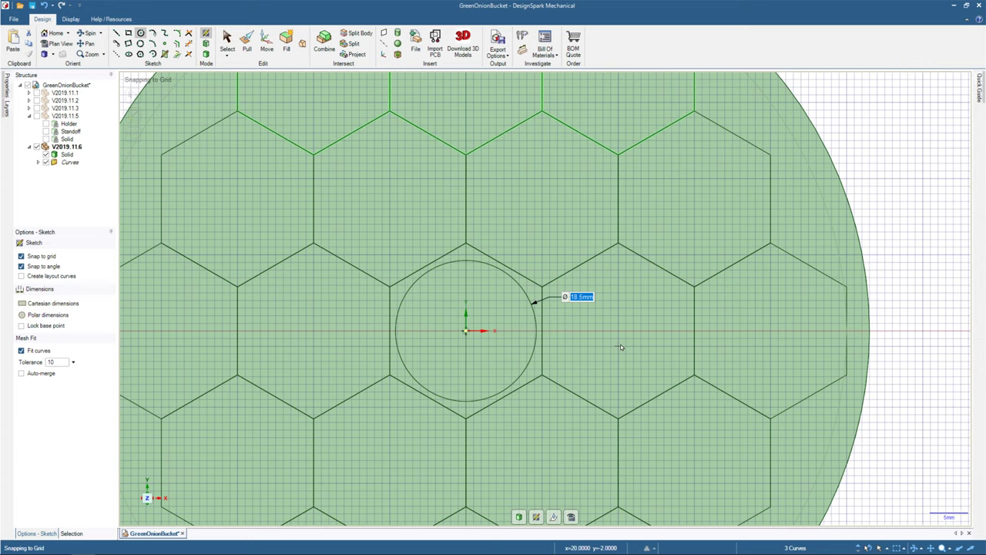
key("Delete")
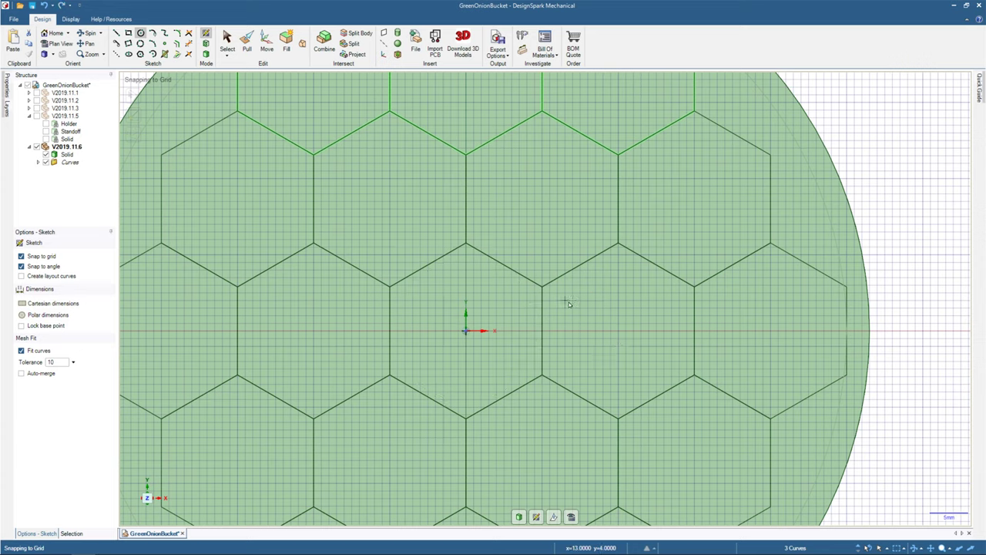
Sketch 19 mm circles centred in the central hexagon and in its right-hand neighbour in the middle row.
left_click(466, 331)
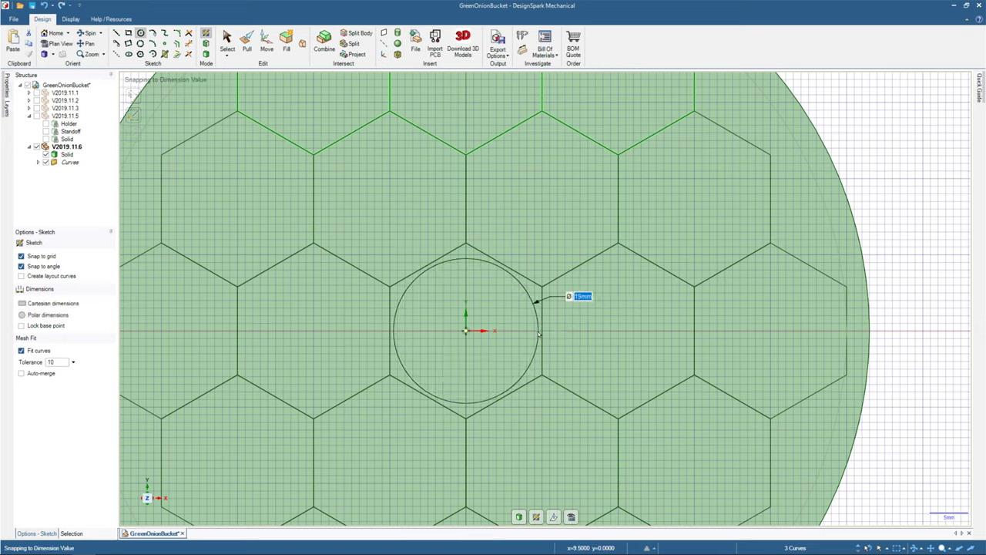
left_click(539, 333)
left_click(618, 331)
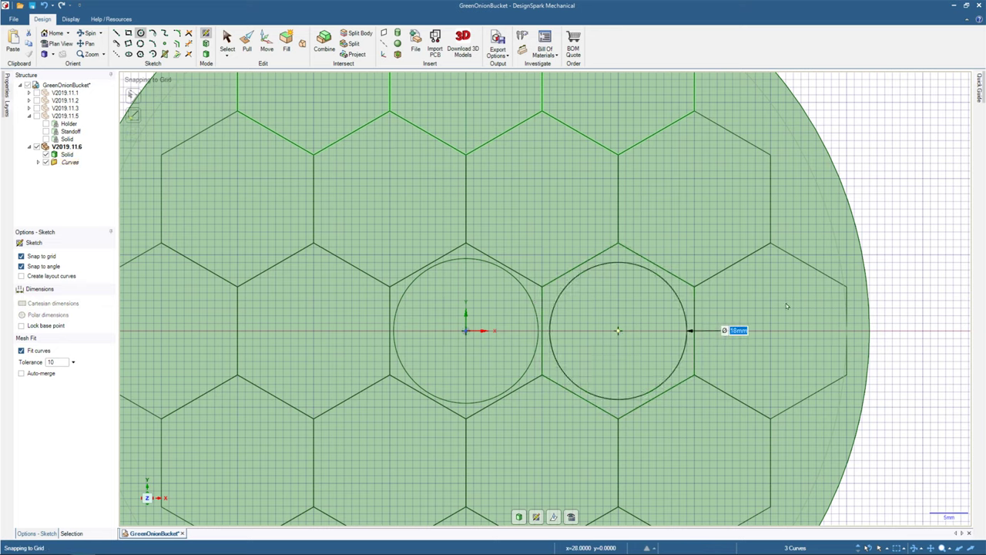
left_click(675, 332)
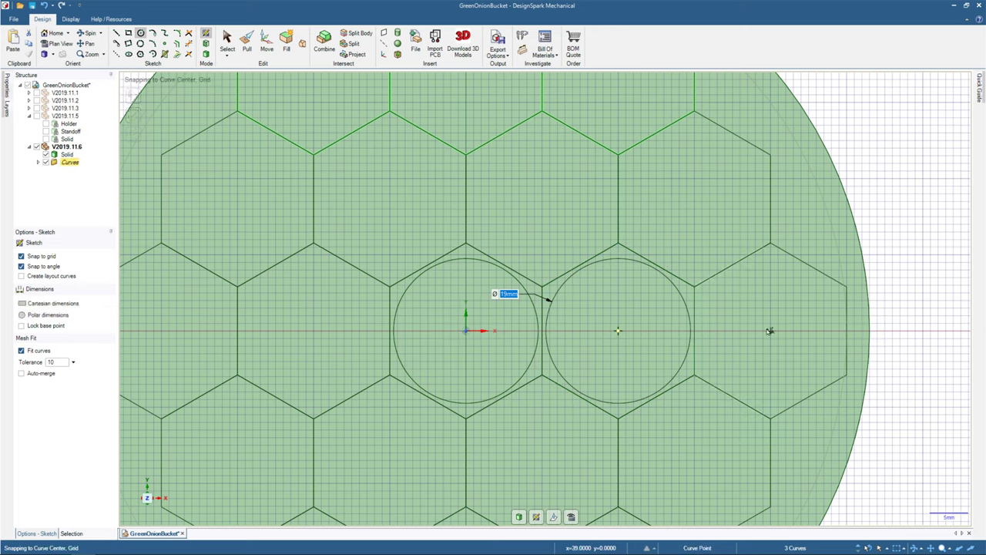
Add 19 mm circles to the rightmost hexagon of the middle row and to the hexagon below and right of the central one.
left_click(770, 332)
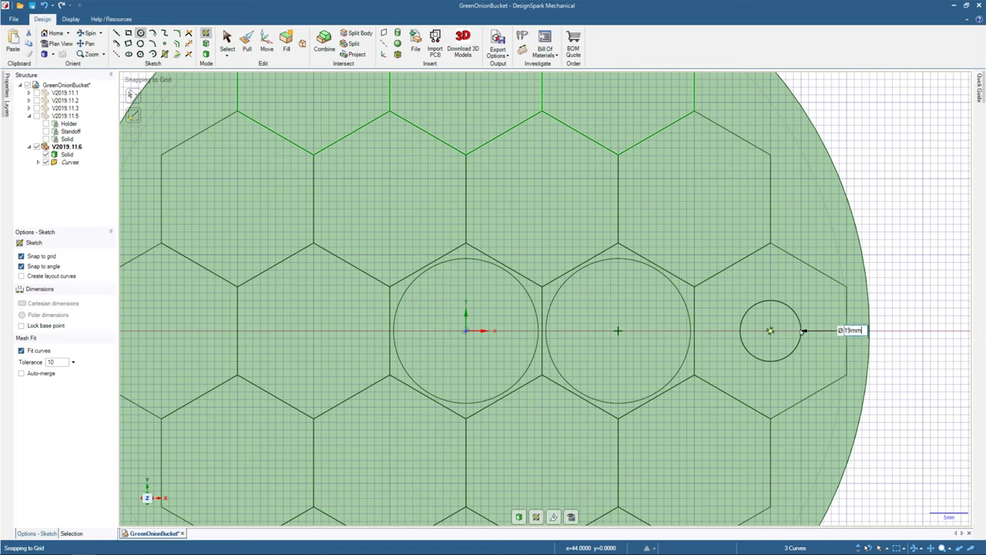
left_click(843, 331)
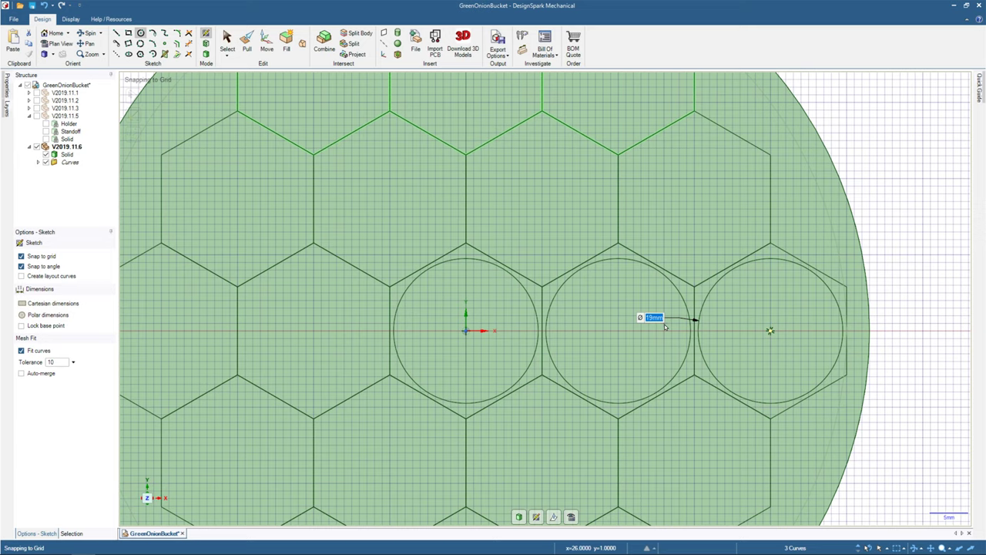
left_click(544, 462)
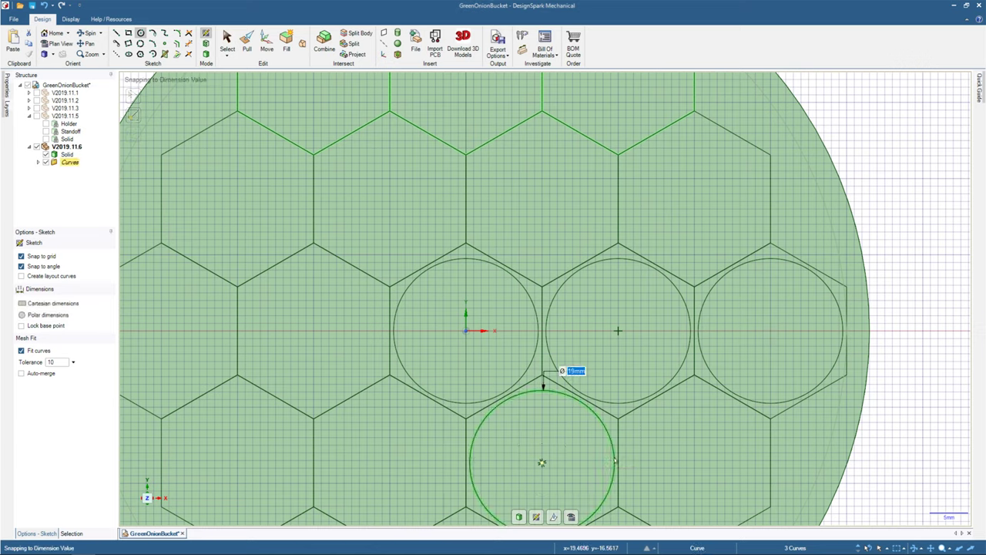
left_click(614, 460)
Measure the spacing between the circle just right of the central one and the circle in the row below.
left_click(522, 36)
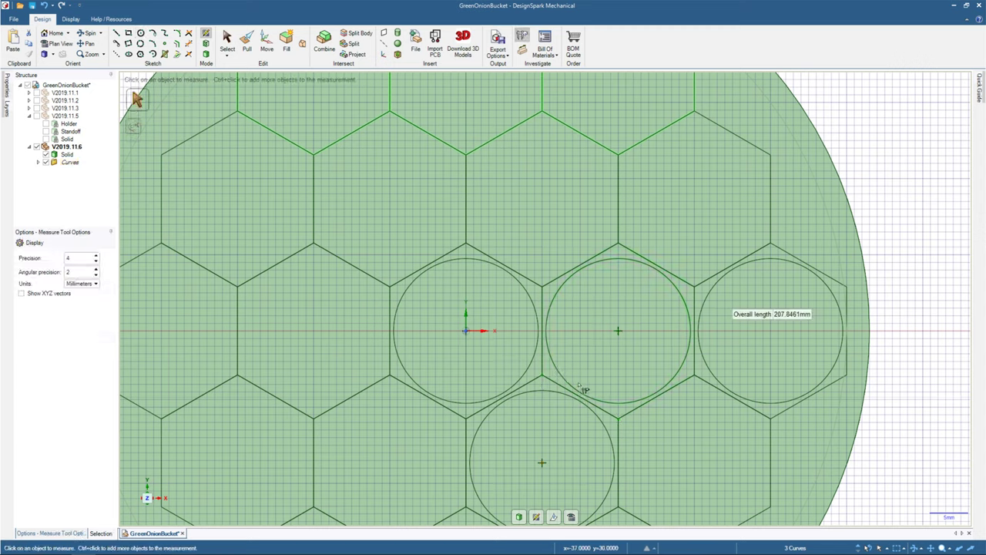
left_click(583, 407)
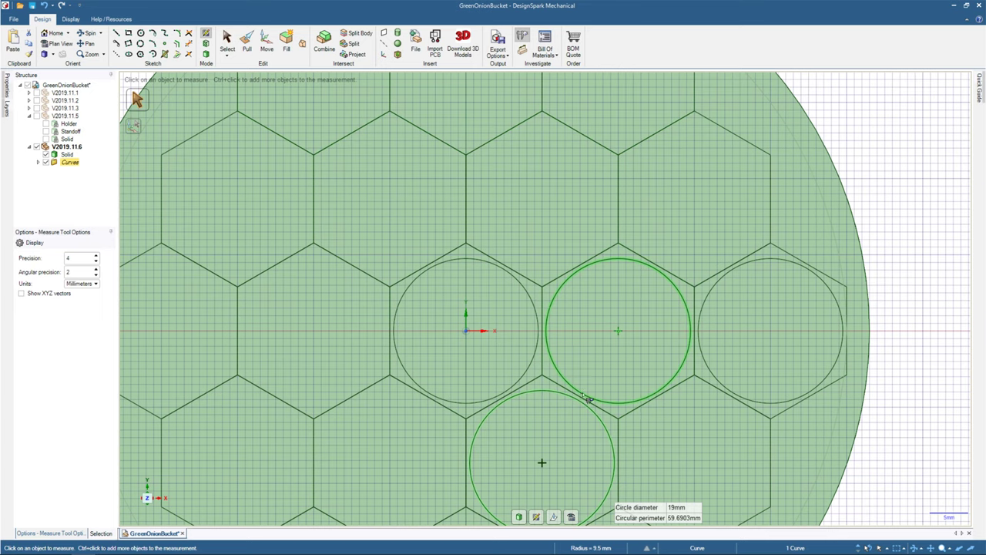
left_click(587, 398, "ctrl")
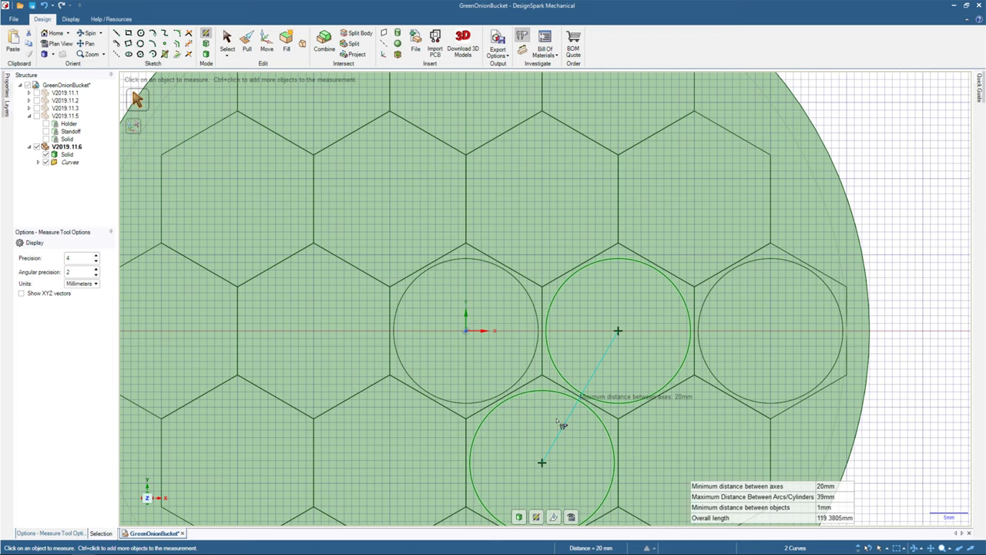
Undo all four 19 mm circles so that only the hexagon grid is left on the disc.
key("c")
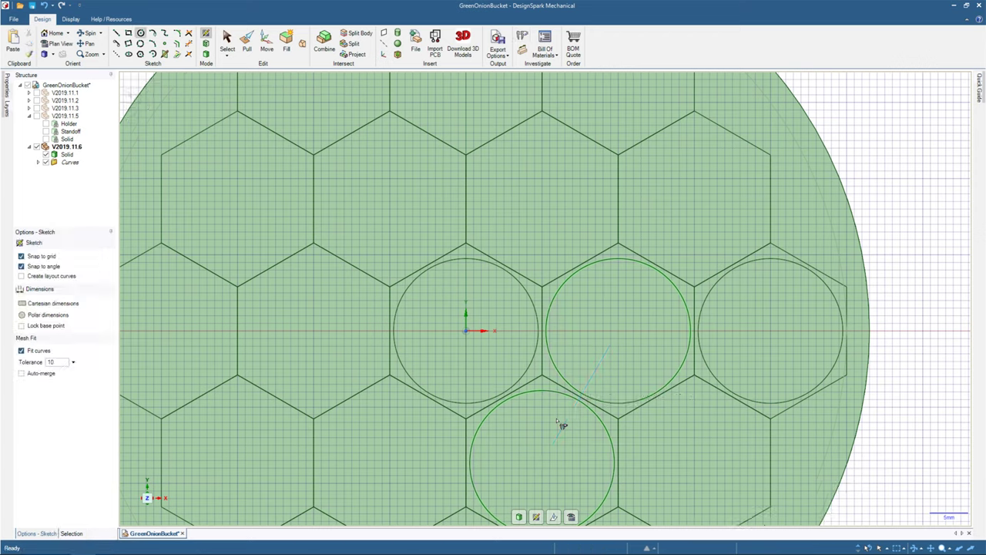
key("ctrl+z")
key("ctrl+z")
key("ctrl+z")
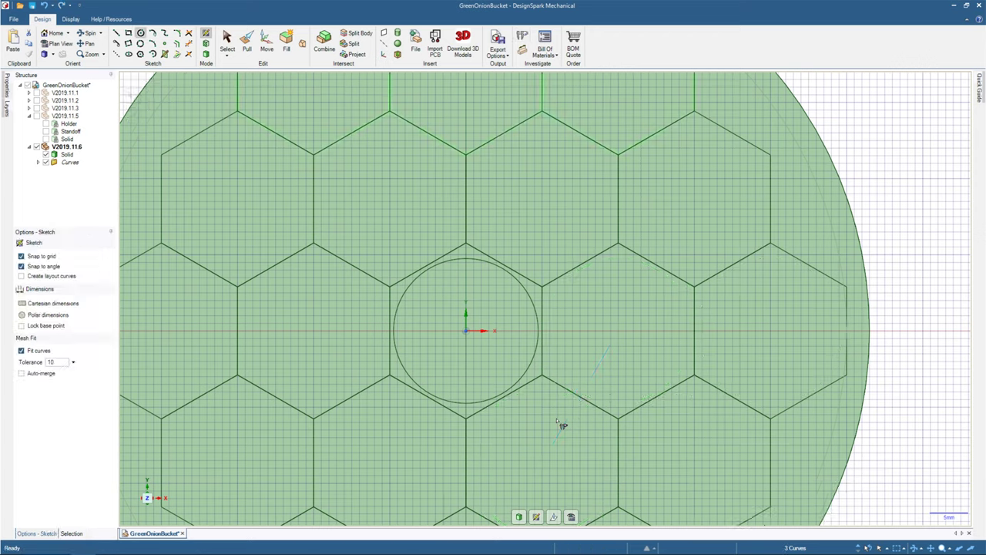
key("ctrl+z")
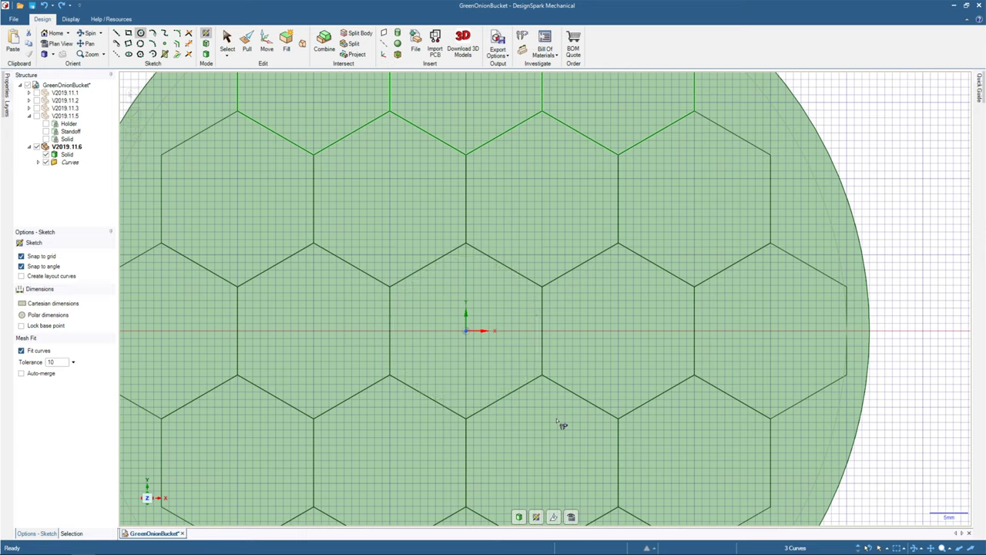
left_click(140, 54)
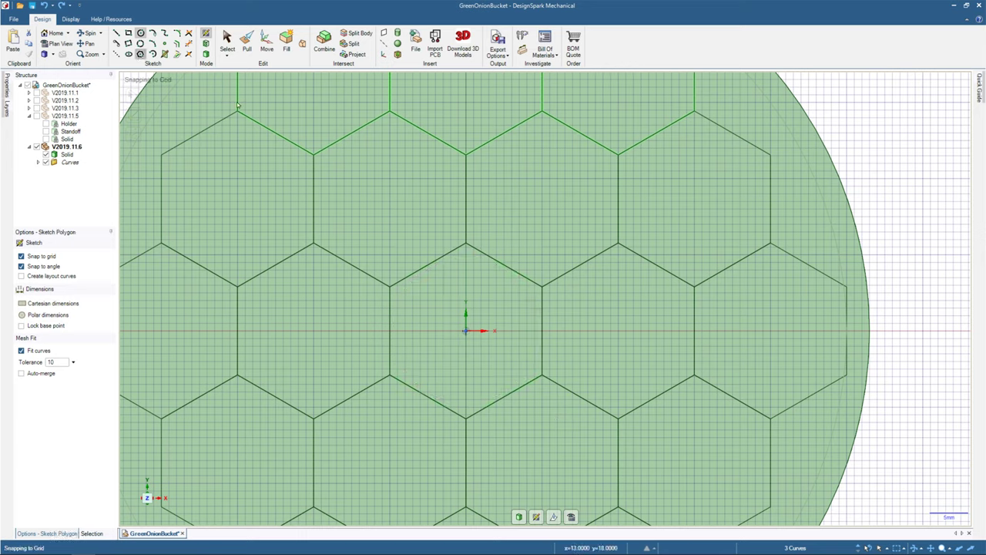
left_click(465, 330)
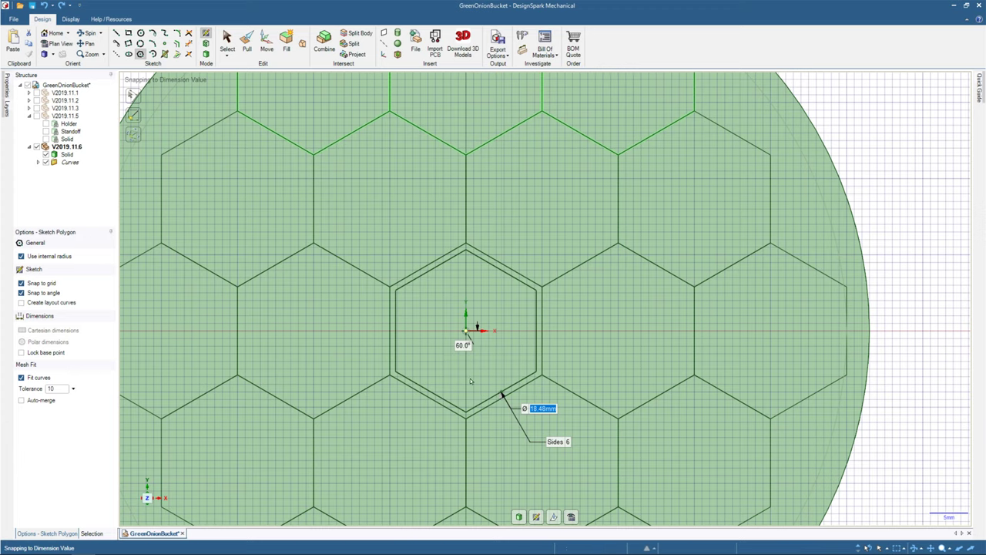
key("Escape")
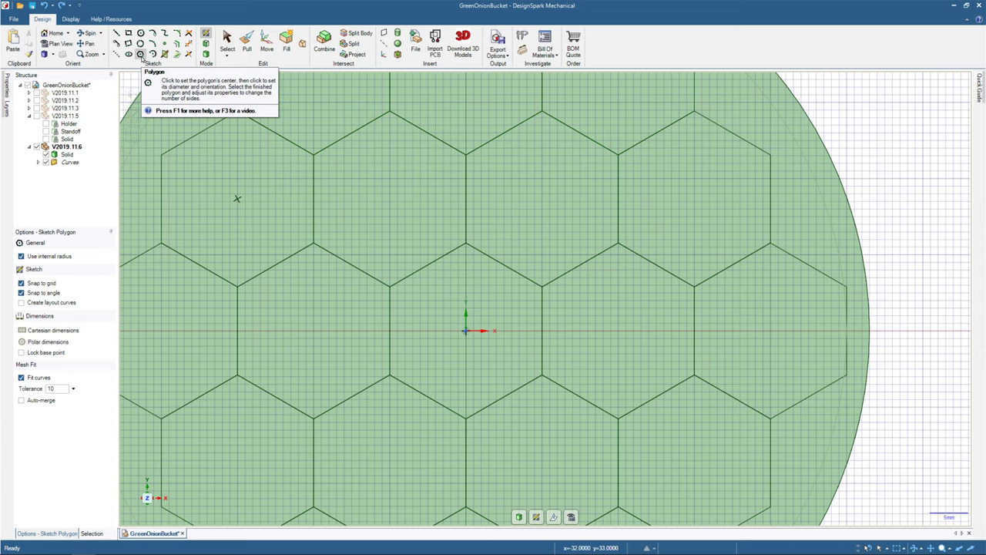
left_click(465, 331)
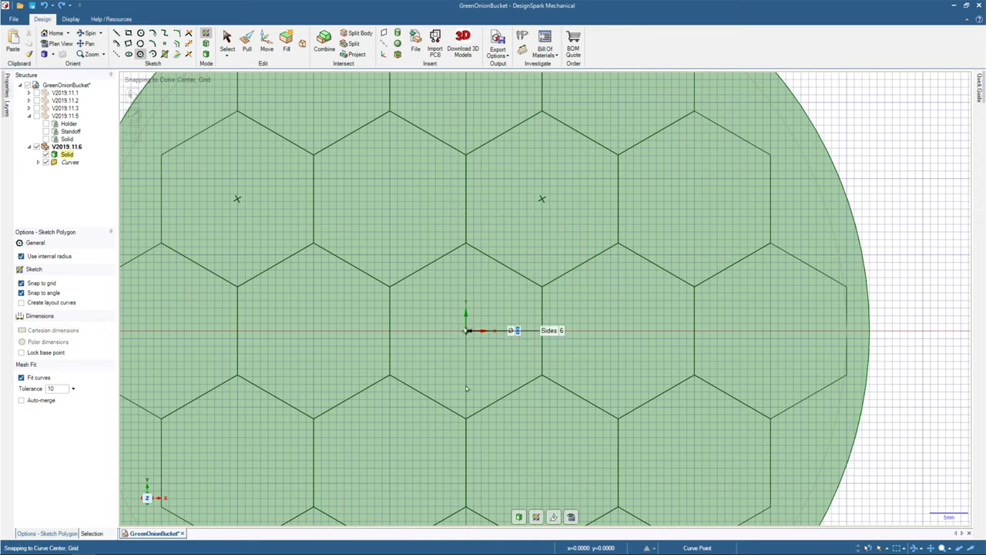
left_click(504, 397)
key("Escape")
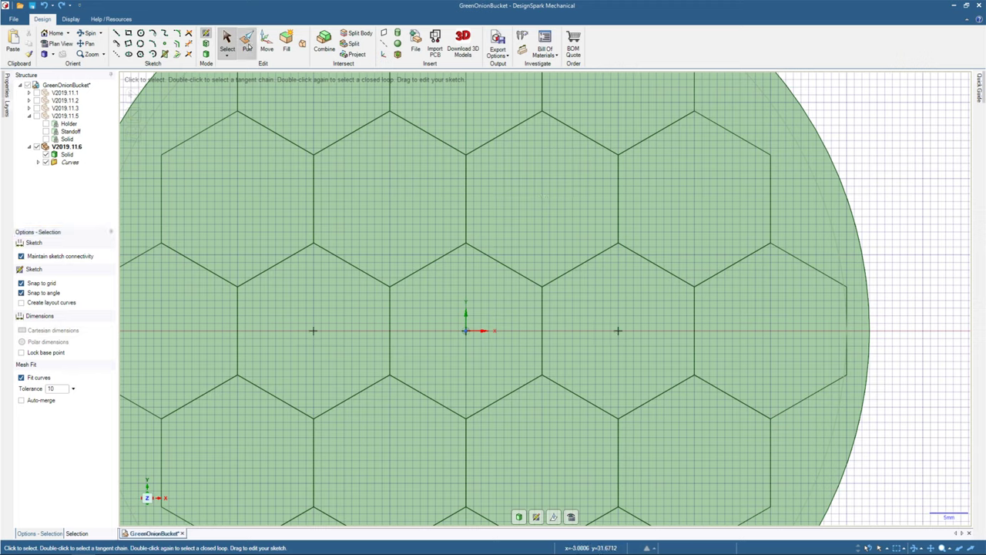
Try a 19 mm six-sided polygon at the origin with the internal radius option turned off.
left_click(142, 53)
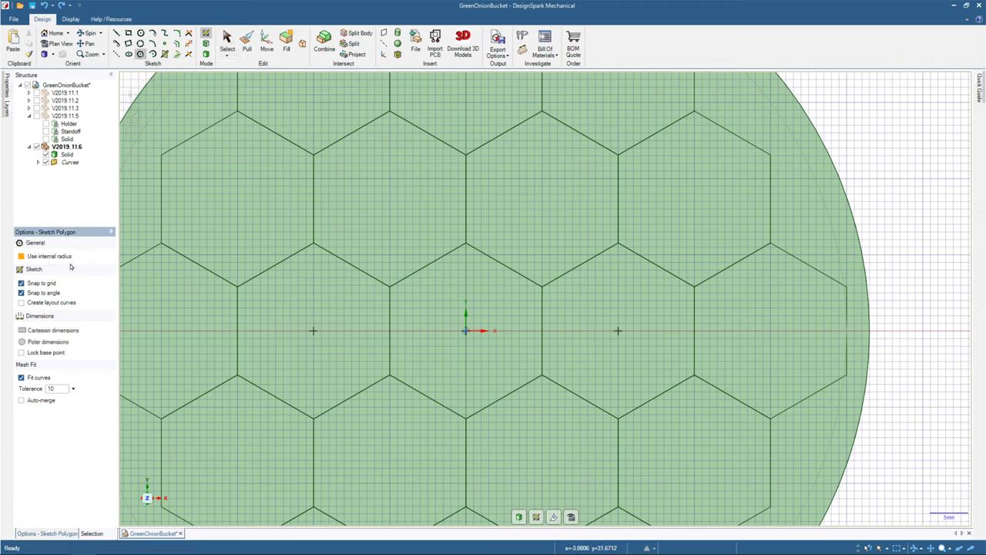
left_click(465, 331)
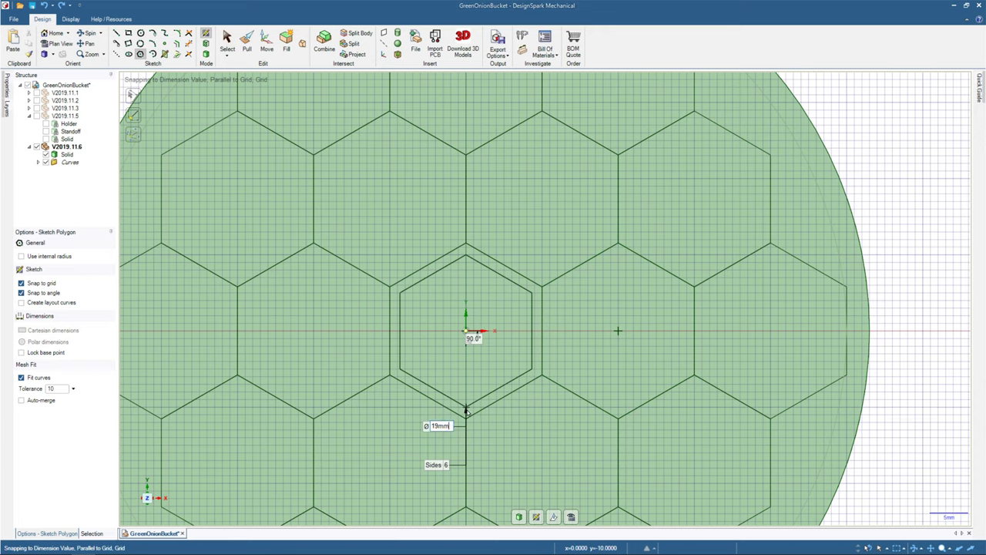
type("19")
key("Return")
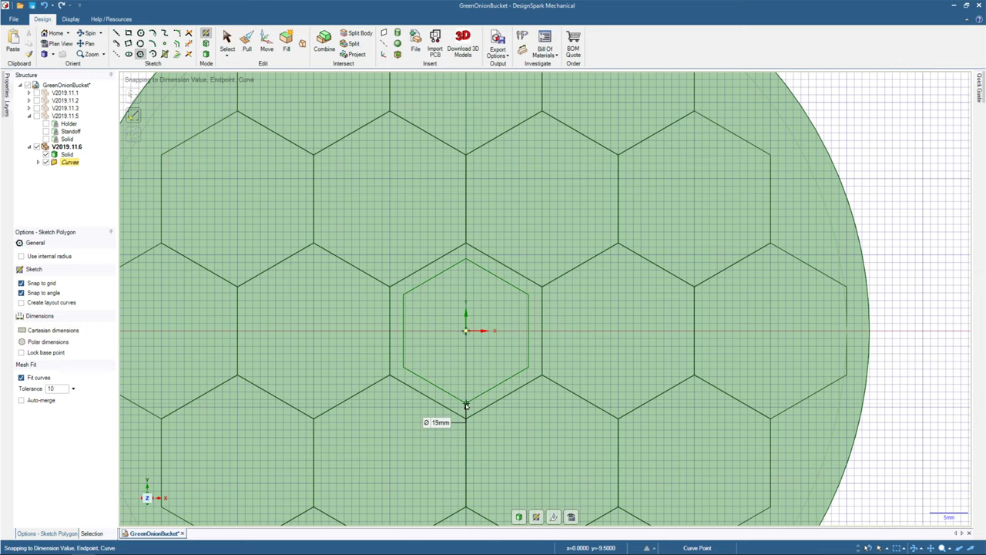
key("ctrl+z")
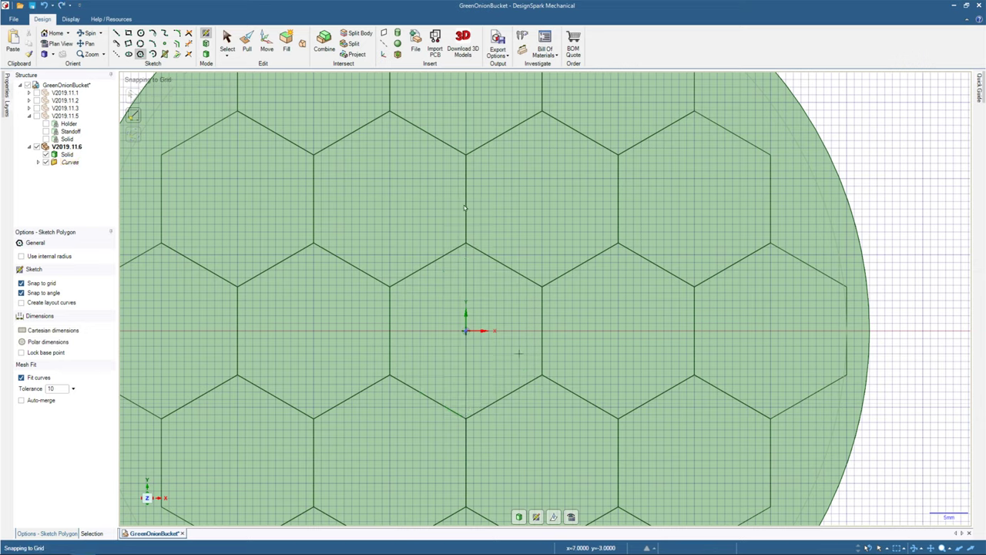
left_click(465, 331)
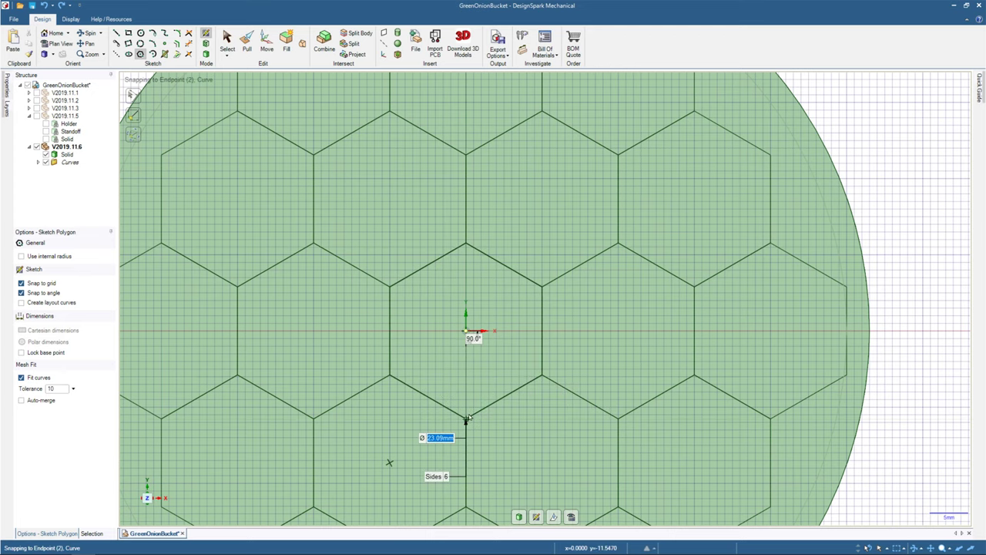
key("Escape")
With the internal radius option on, sketch a 19 mm six-sided polygon at 60° centred in the central hexagon.
left_click(60, 257)
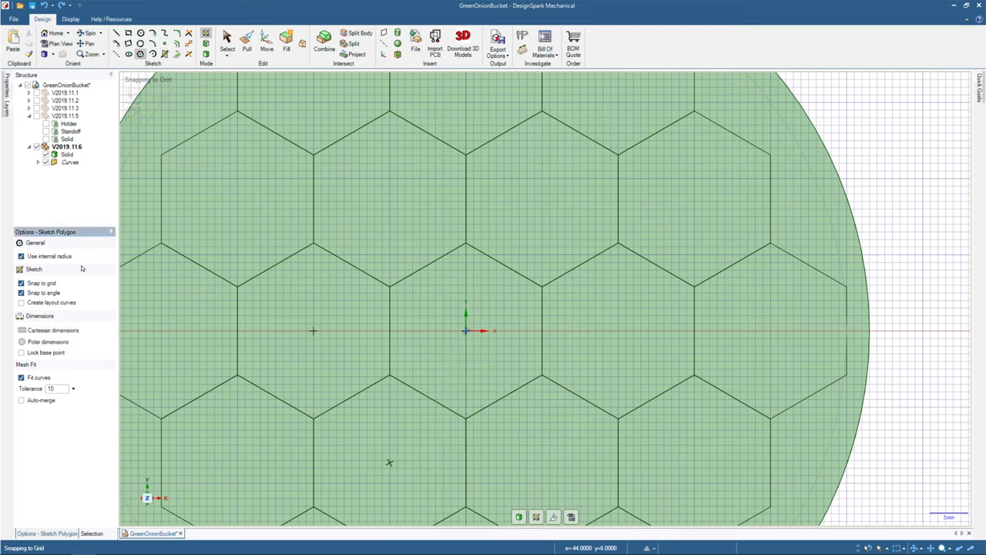
left_click(465, 330)
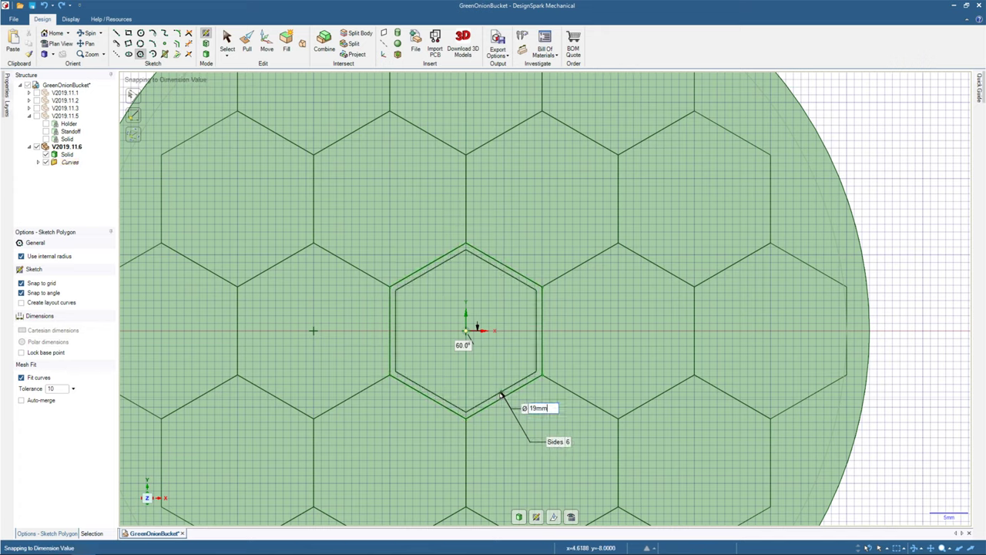
type("19")
key("Tab")
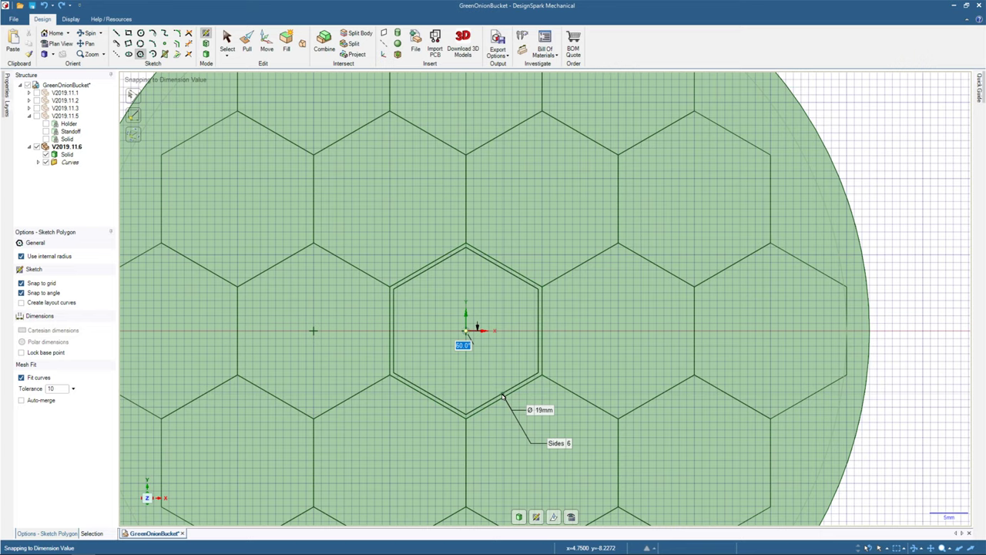
key("Tab")
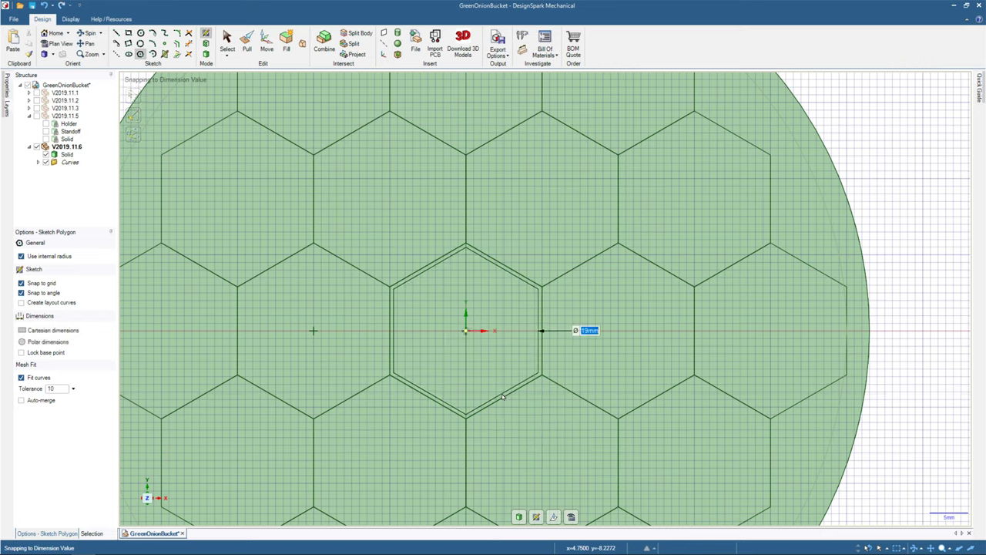
key("Return")
Add a 19 mm six-sided polygon inside the hexagon immediately right of the central one.
left_click(618, 331)
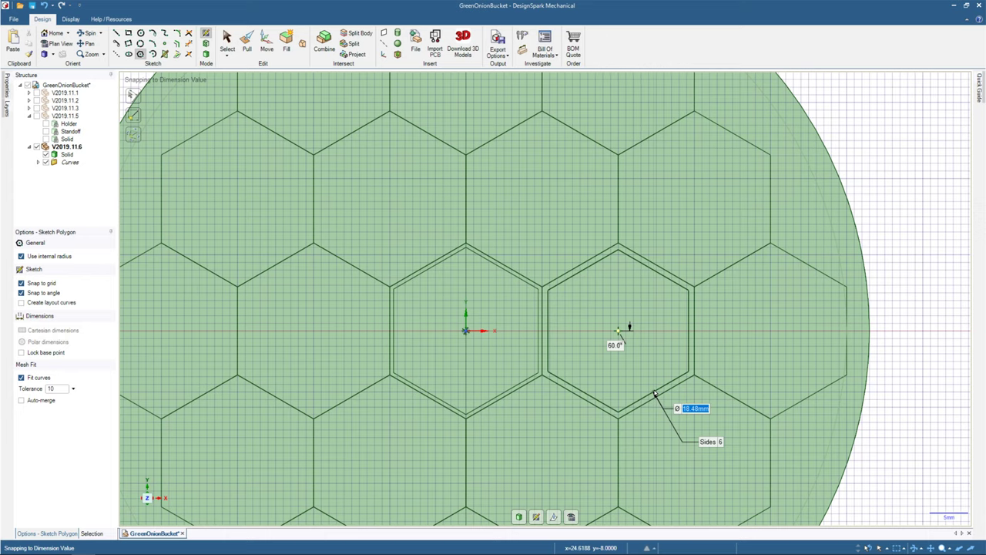
type("19")
key("Return")
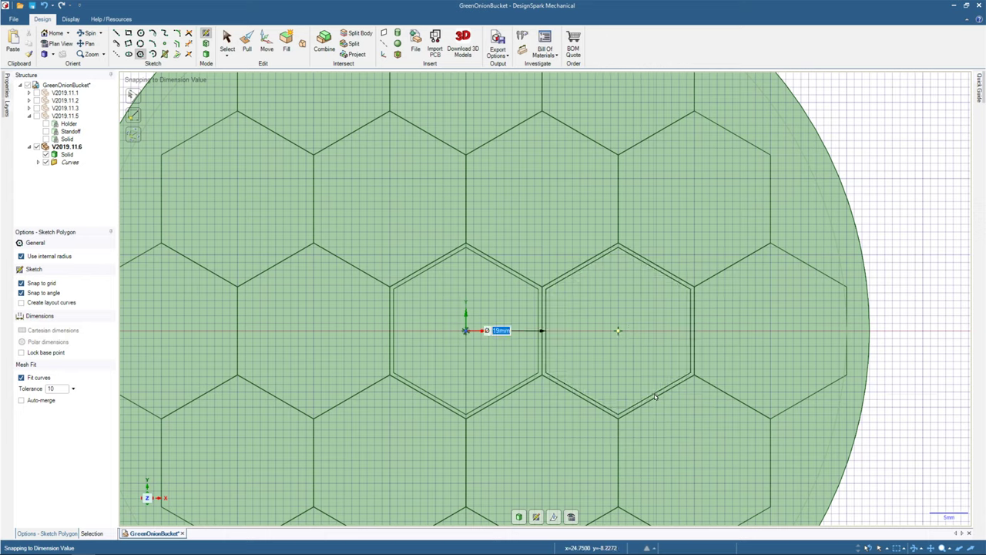
Sketch a 19 mm six-sided polygon at 60° inside the hexagon up and to the right of the central one.
left_click(542, 199)
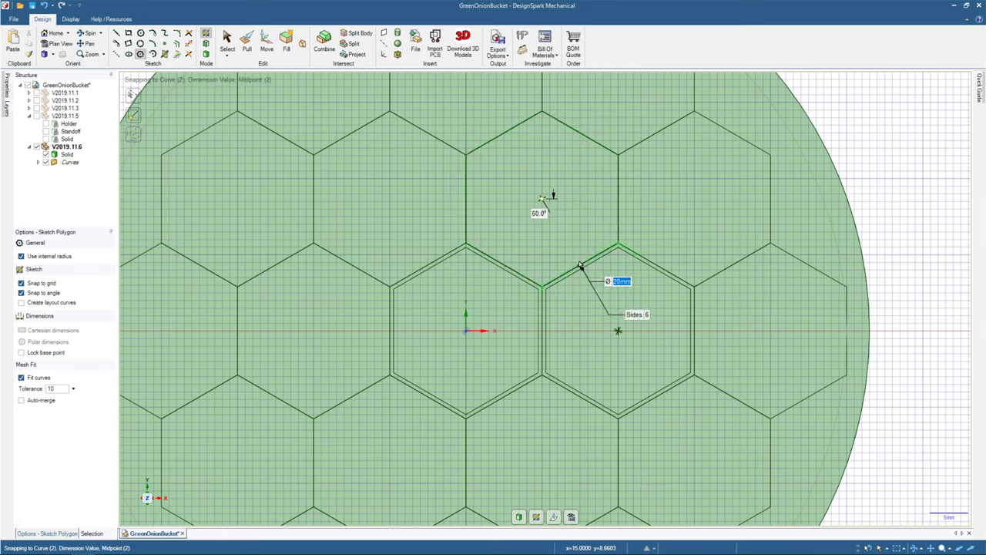
type("19")
key("Tab")
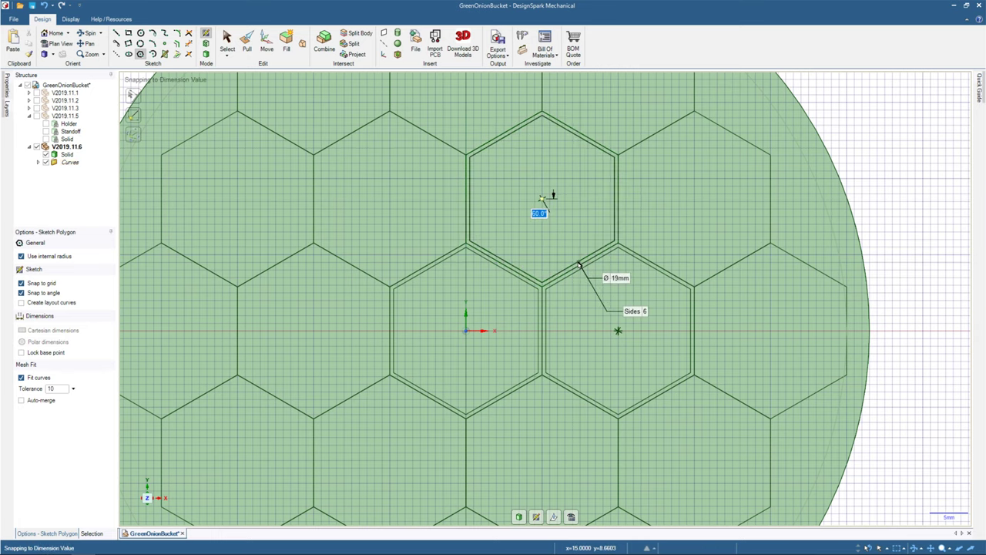
key("Tab")
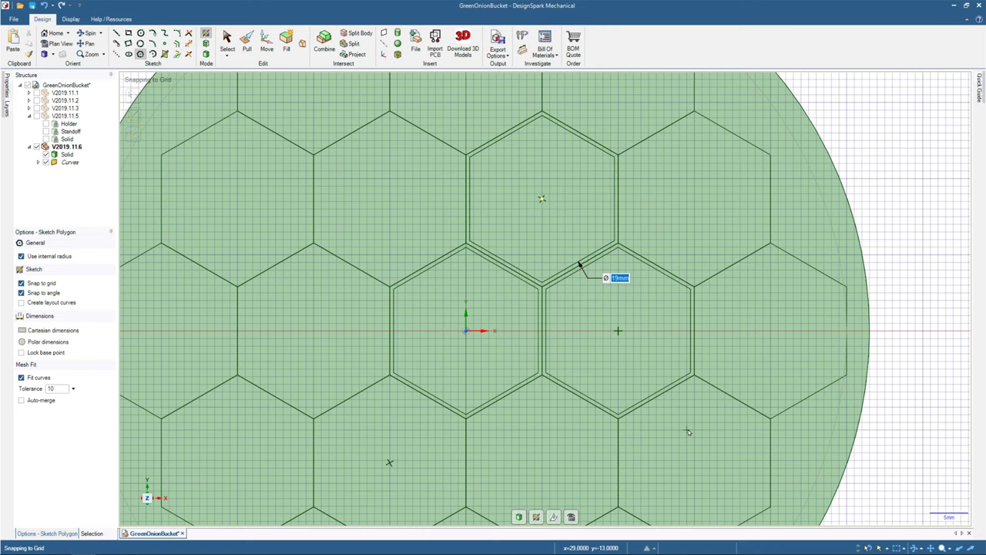
Add 19 mm six-sided polygons inside the rightmost hexagon of the row above centre and the rightmost hexagon of the central row.
scroll(580, 264, "down", 5)
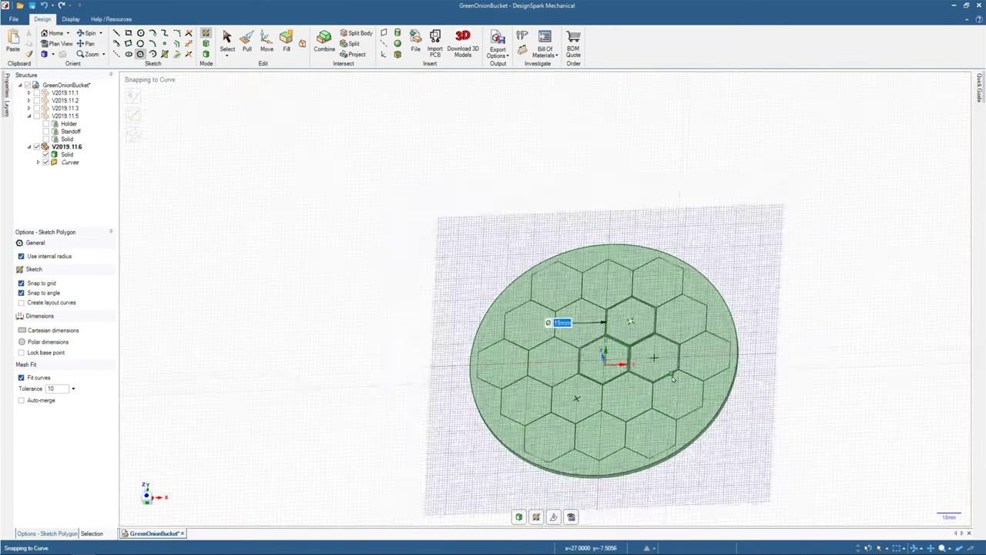
scroll(673, 377, "up", 3)
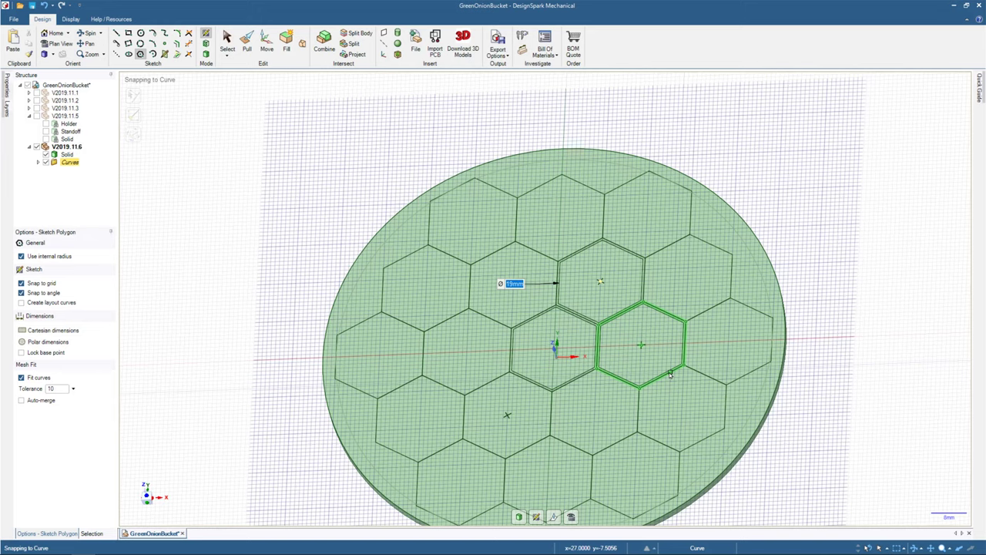
key("v")
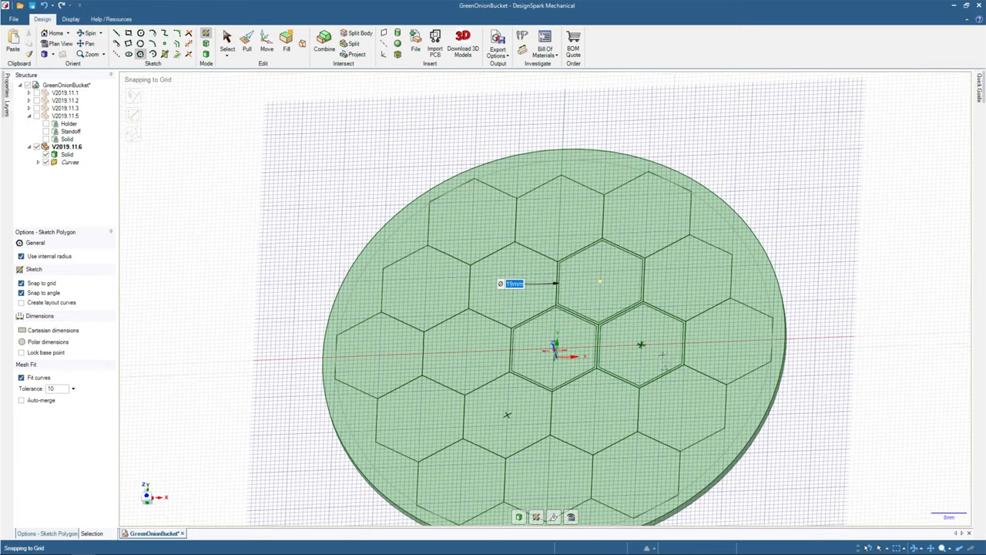
left_click(678, 356)
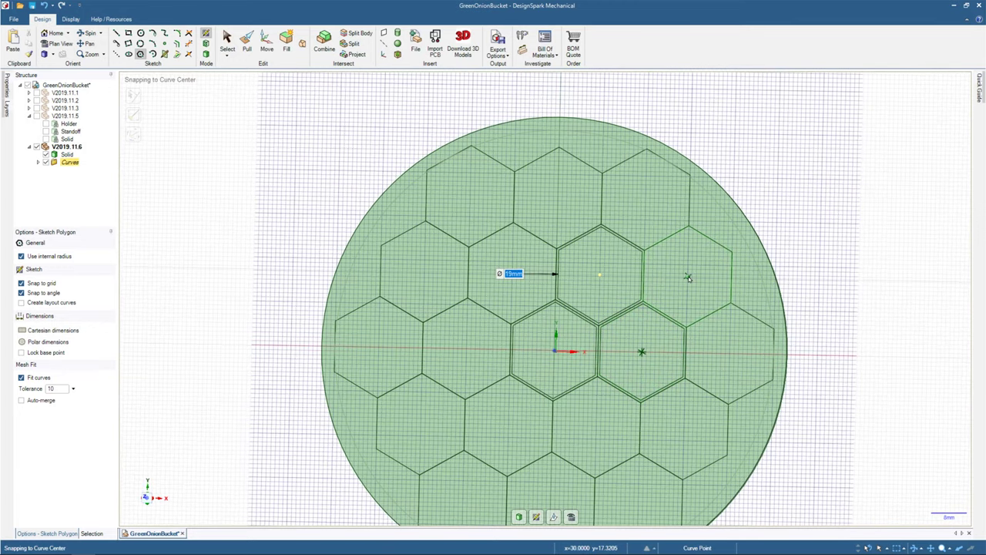
left_click(688, 278)
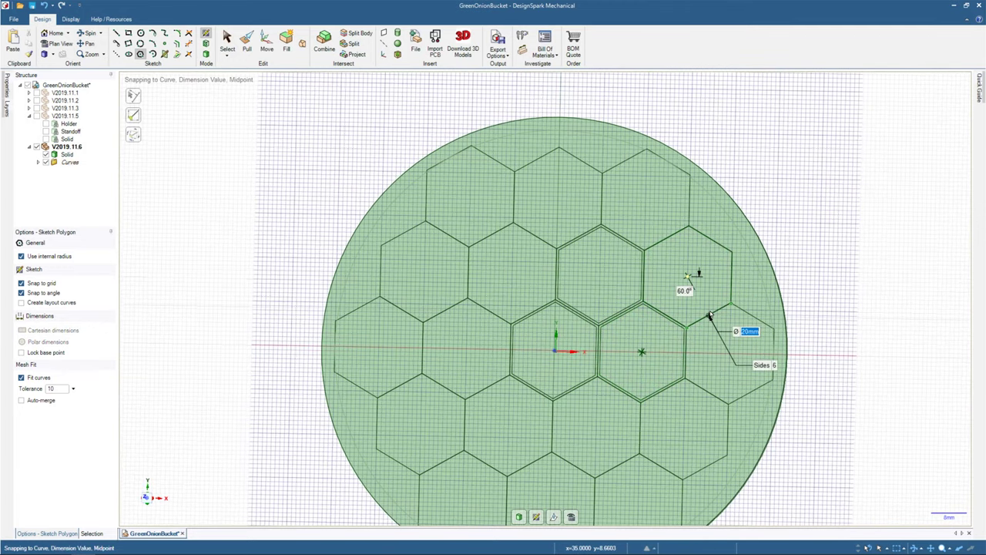
type("19")
key("Tab")
key("Return")
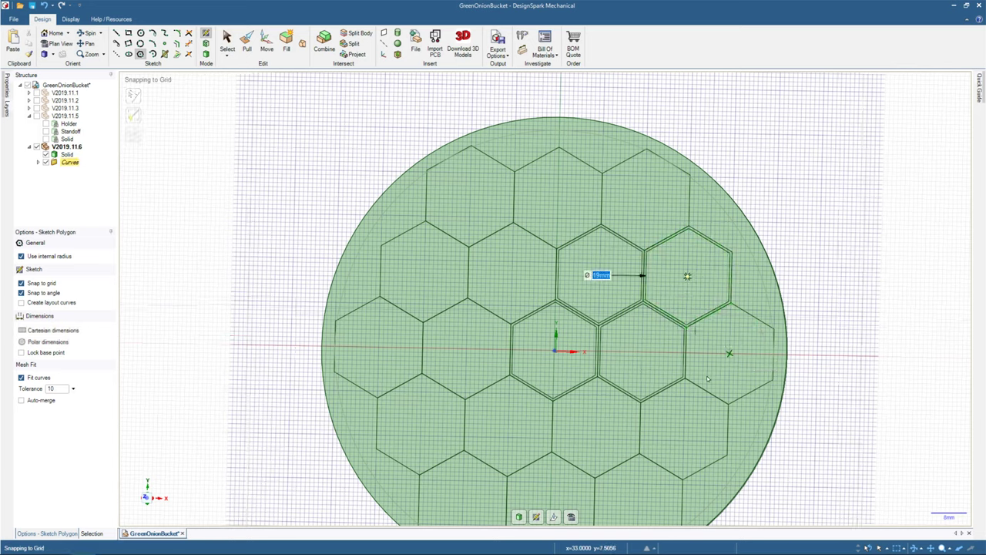
left_click(730, 354)
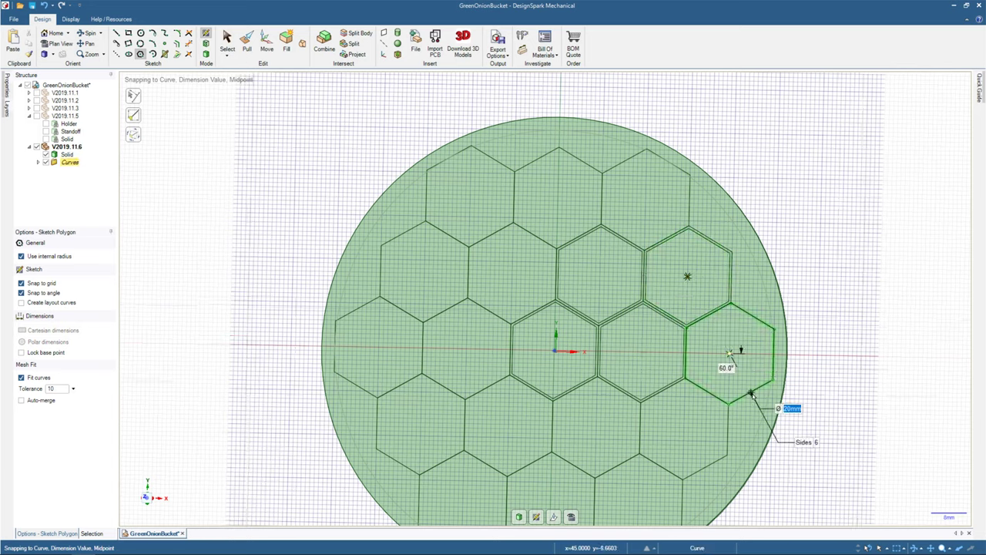
type("19")
key("Return")
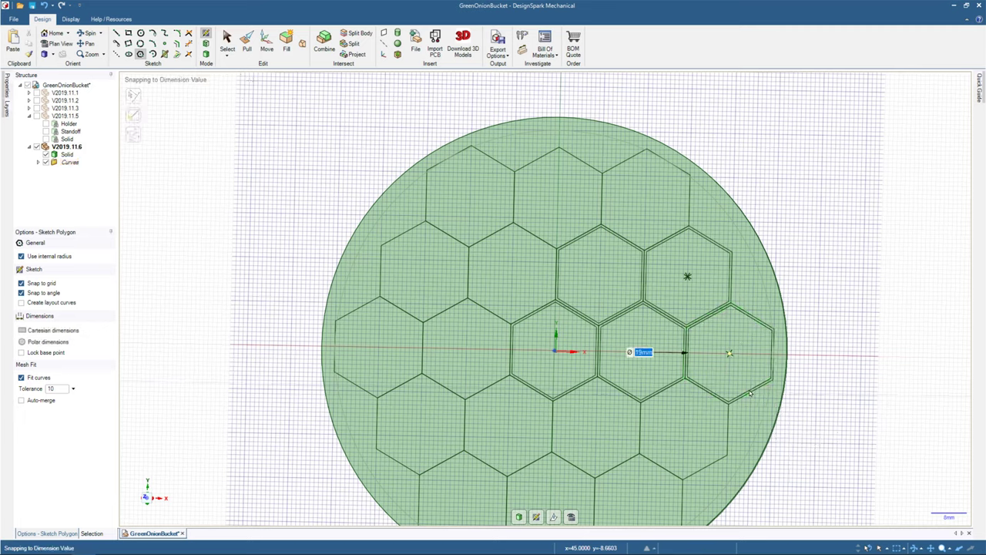
Add 19 mm six-sided polygons inside the two rightmost hexagons of the row just below the central row.
left_click(684, 427)
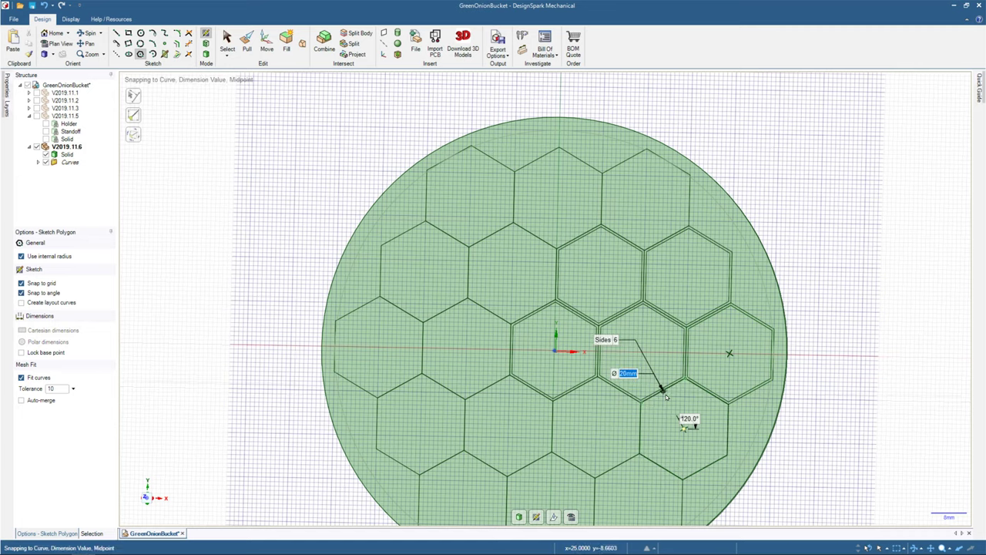
type("19")
key("Return")
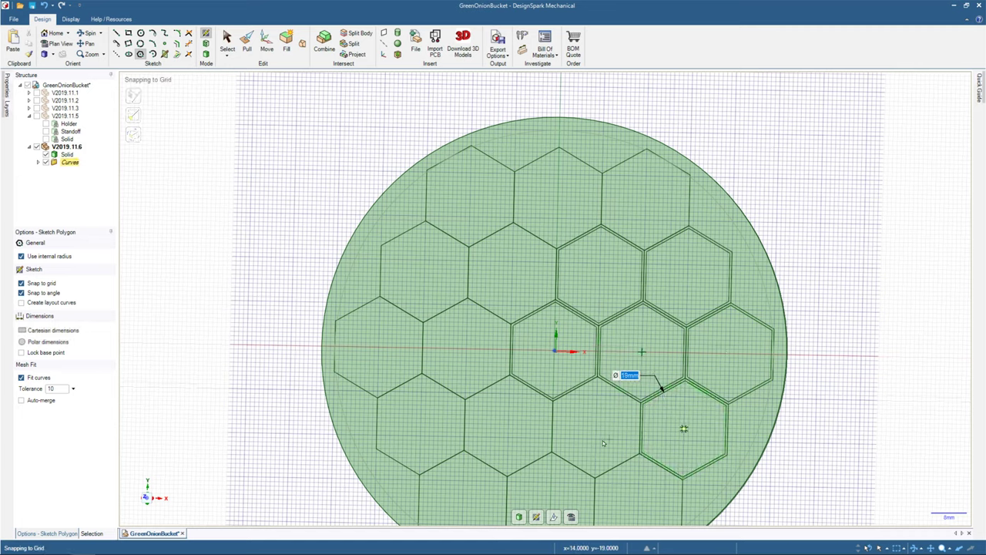
left_click(615, 411)
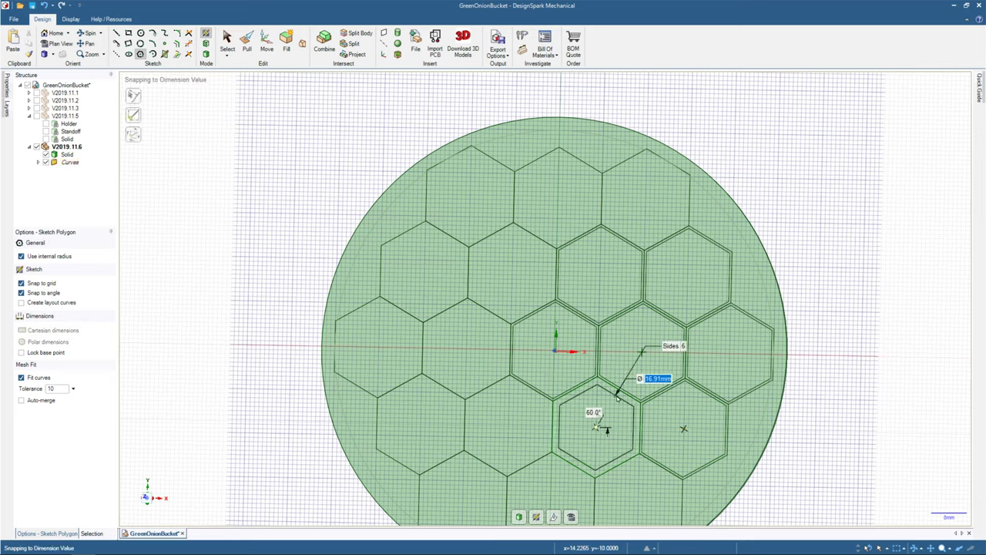
type("19")
key("Return")
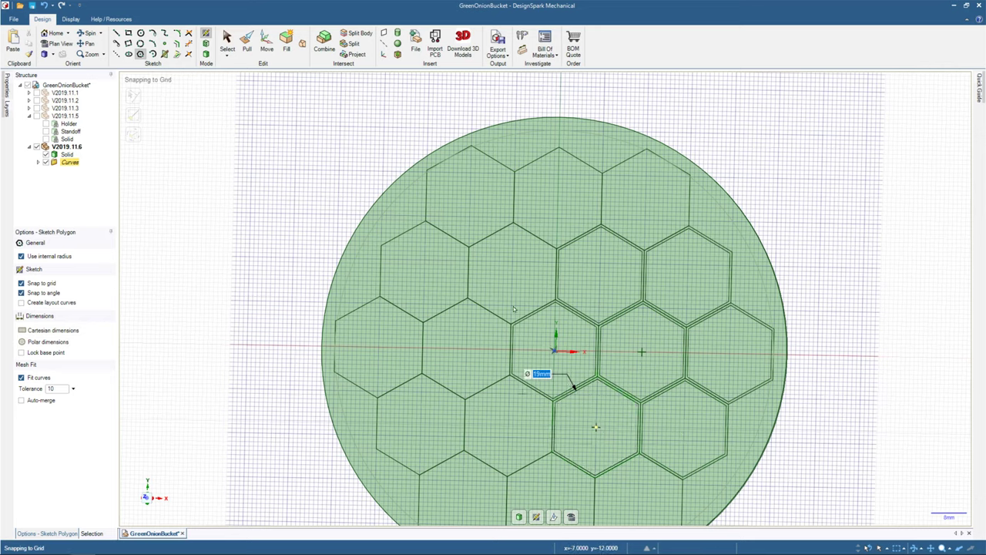
Sketch a 19 mm six-sided polygon at 60° inside the hexagon immediately left of the central one.
left_click(466, 350)
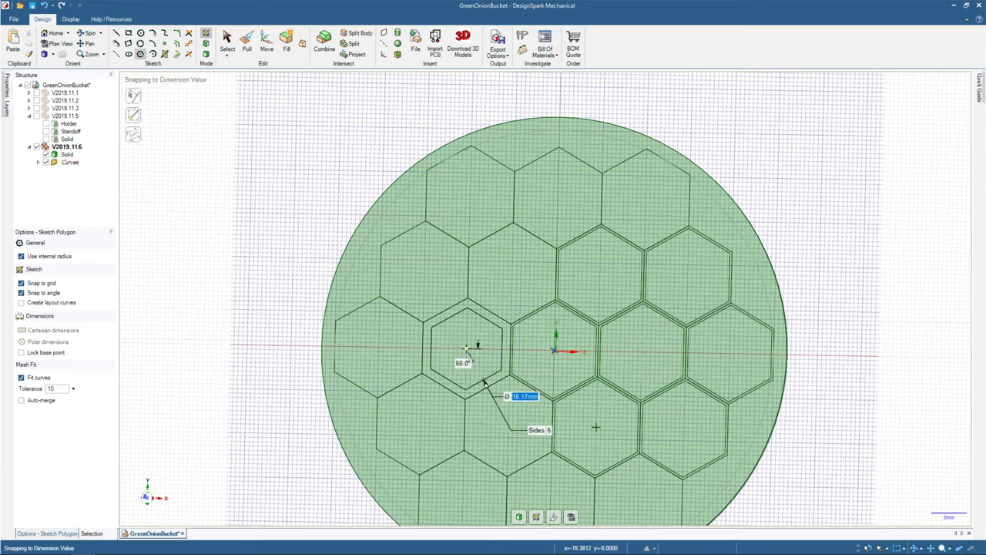
type("19")
key("Tab")
key("Return")
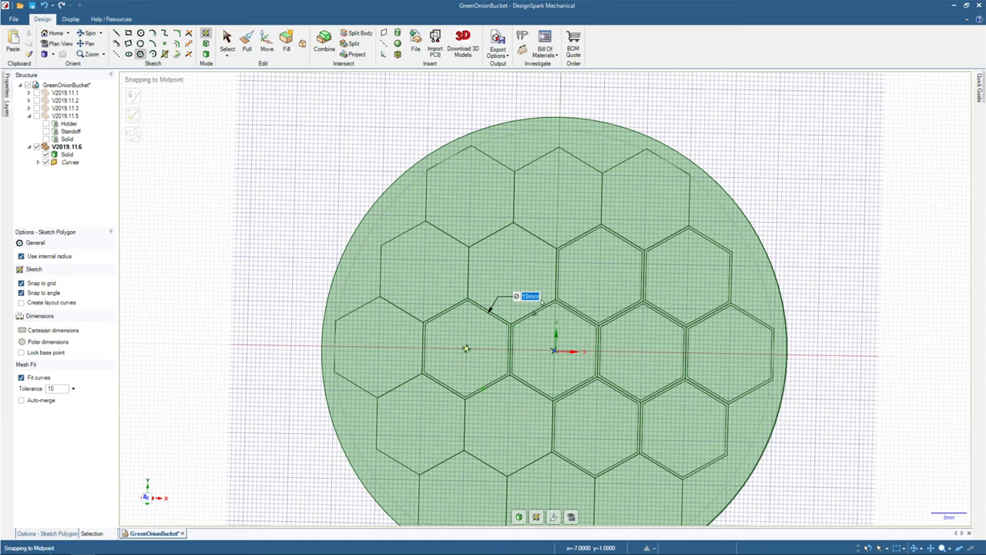
Add 19 mm six-sided polygons at 60° inside the two leftmost hexagons of the row just above the central row.
left_click(511, 274)
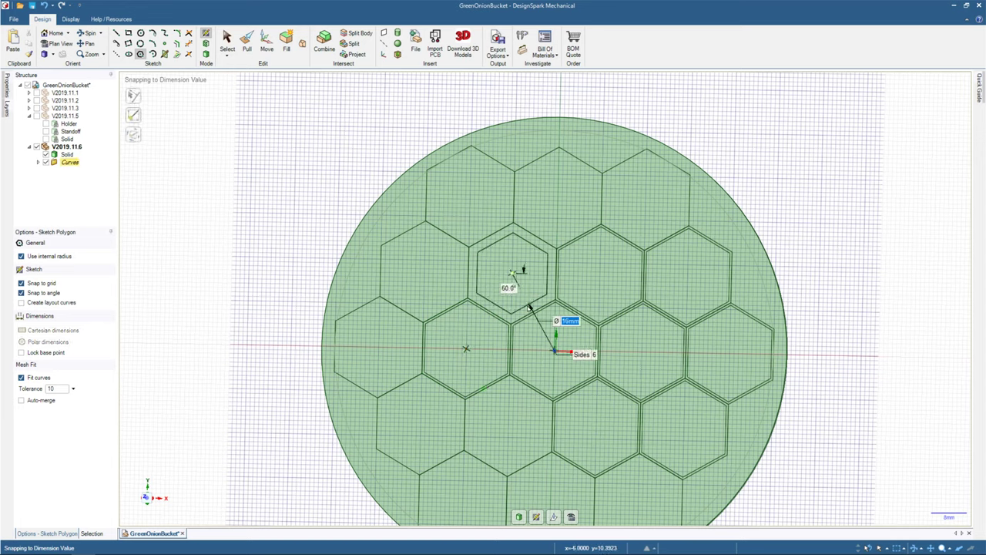
type("19")
key("Tab")
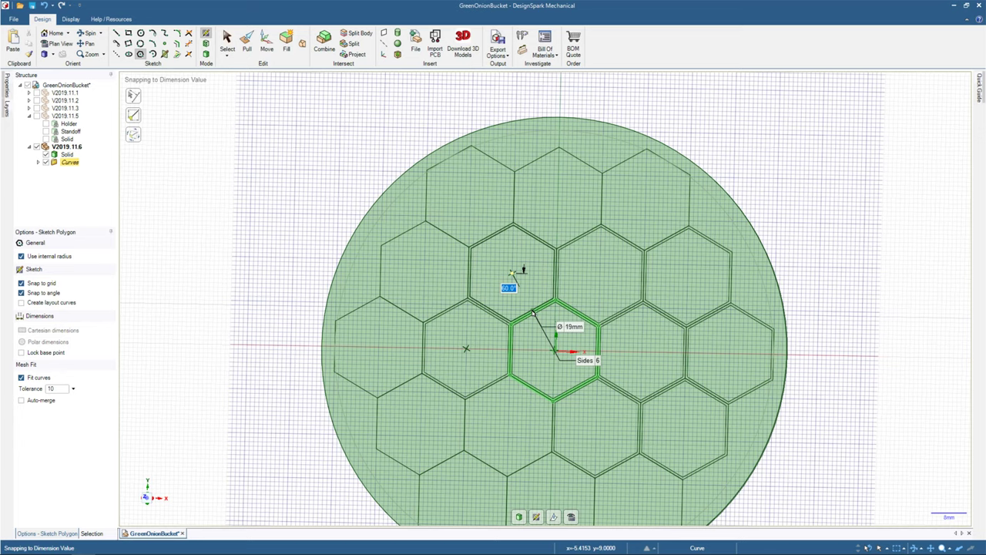
key("Return")
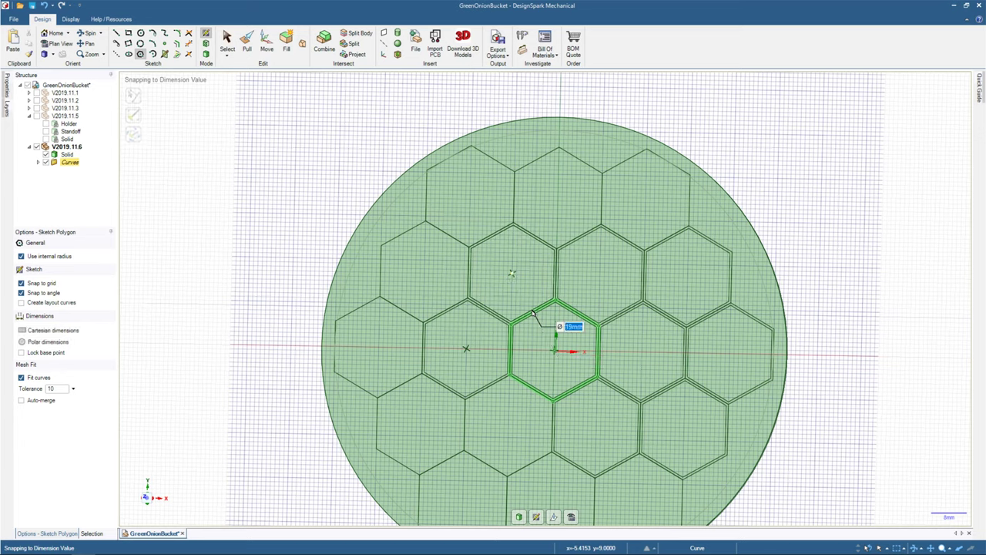
left_click(423, 271)
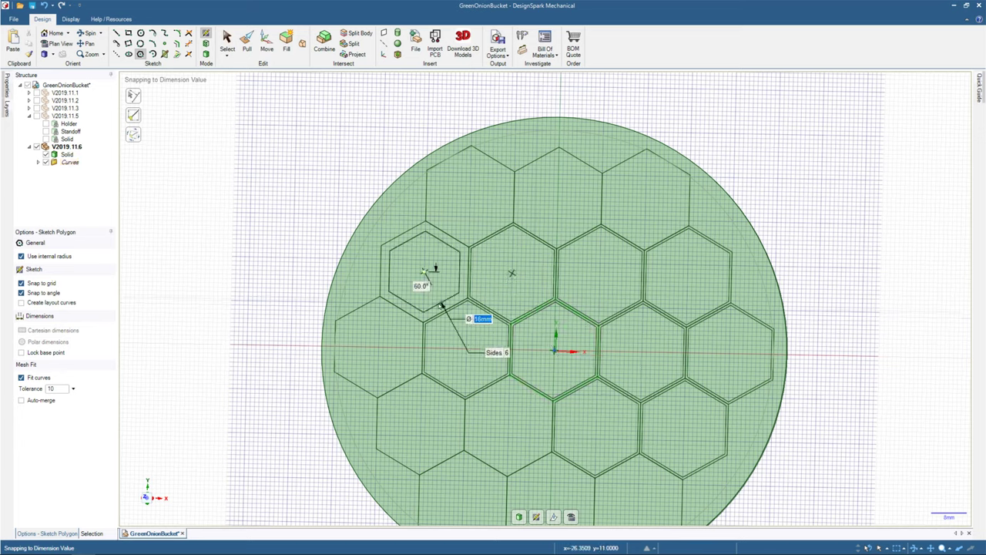
type("19")
key("Tab")
key("Return")
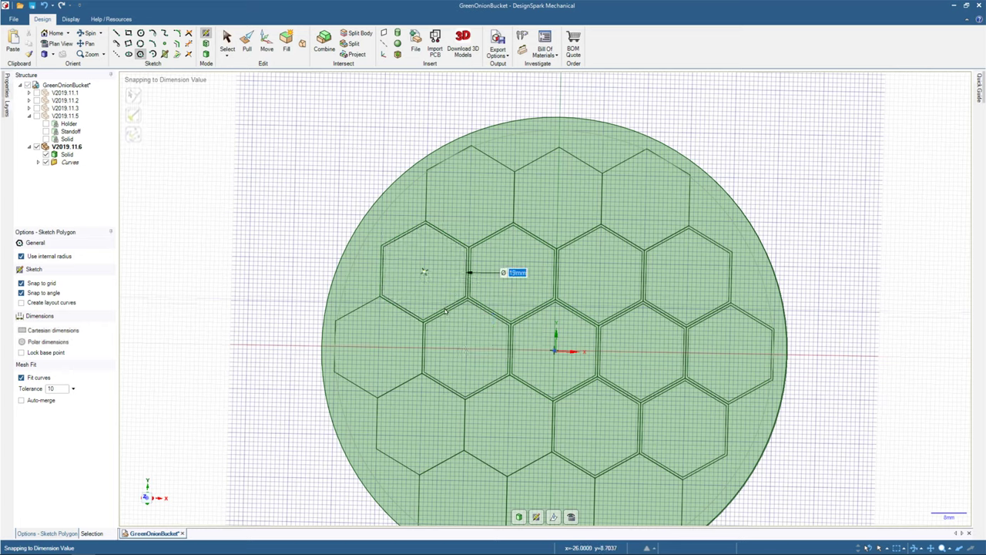
Add a 19 mm six-sided polygon at 60° inside the leftmost hexagon of the central row.
left_click(379, 347)
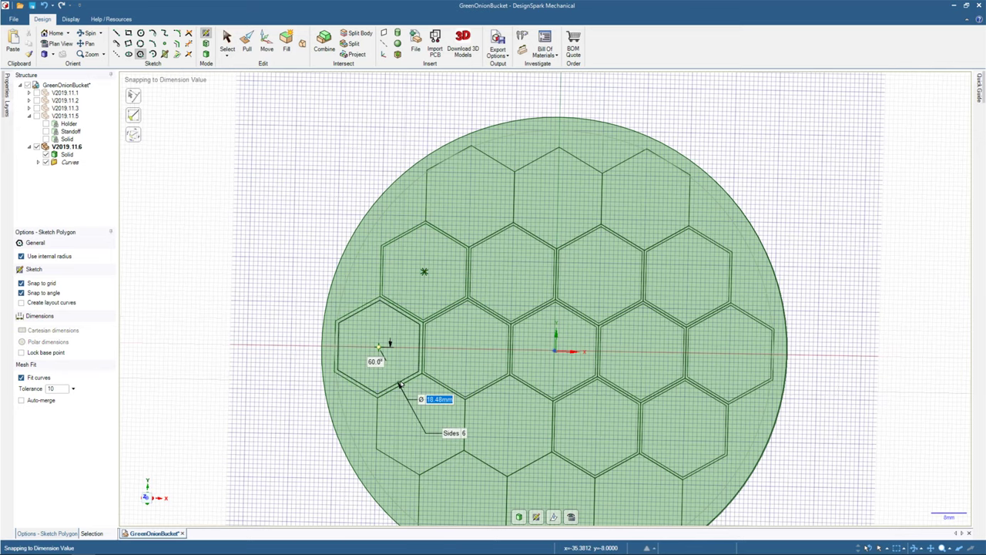
type("19mm")
key("Return")
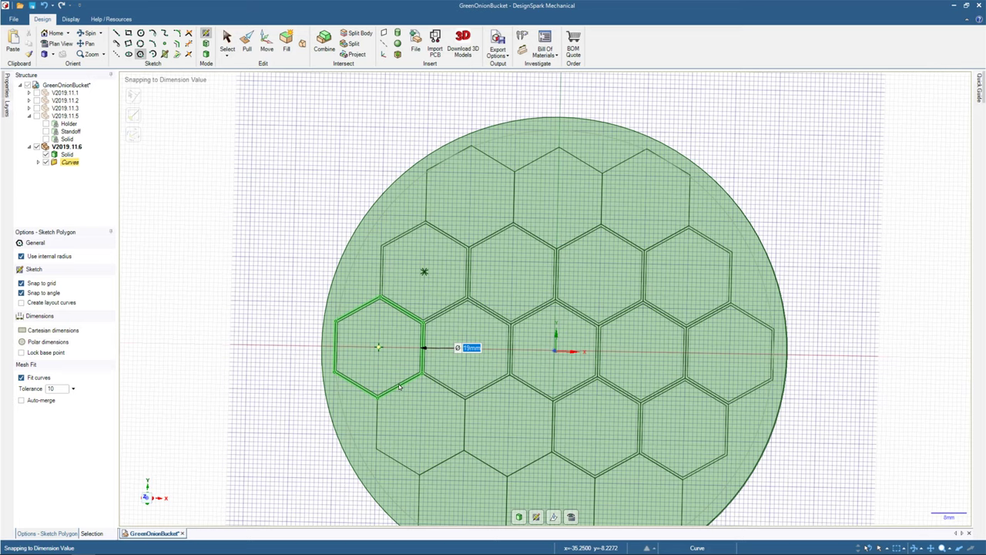
Sketch 19 mm six-sided polygons at 60° inside the left and middle hexagons of the grid's top row.
left_click(471, 194)
type("19mm")
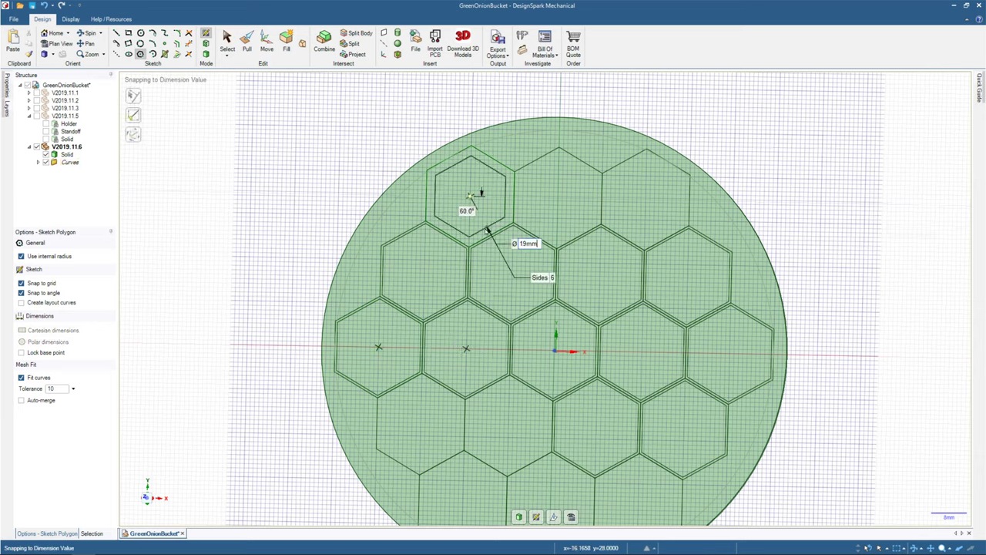
key("Tab")
key("Return")
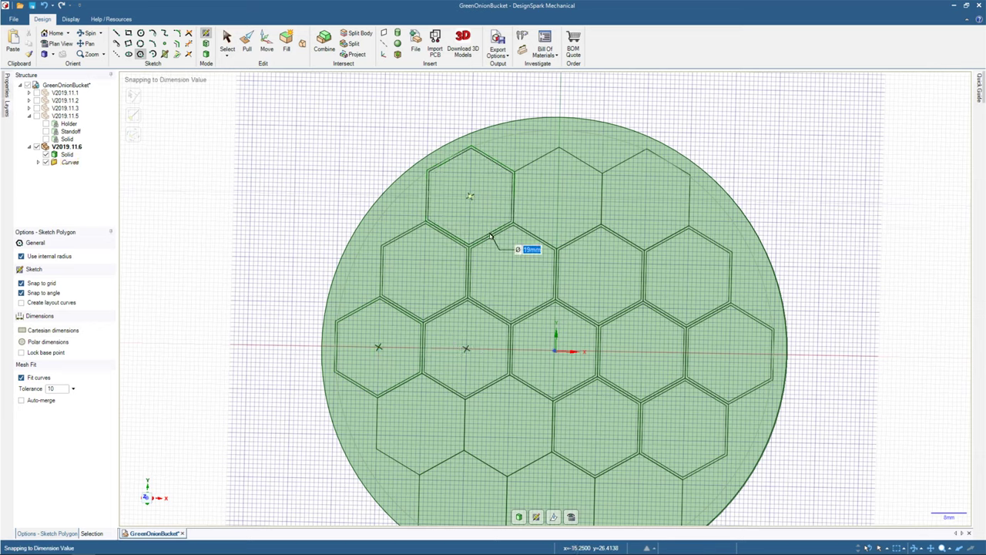
left_click(568, 224)
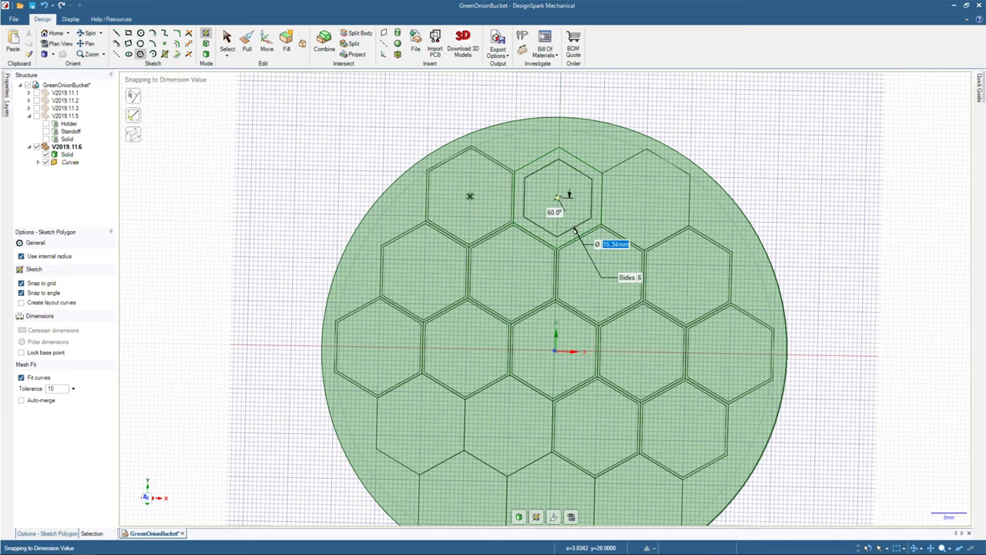
type("19")
key("Tab")
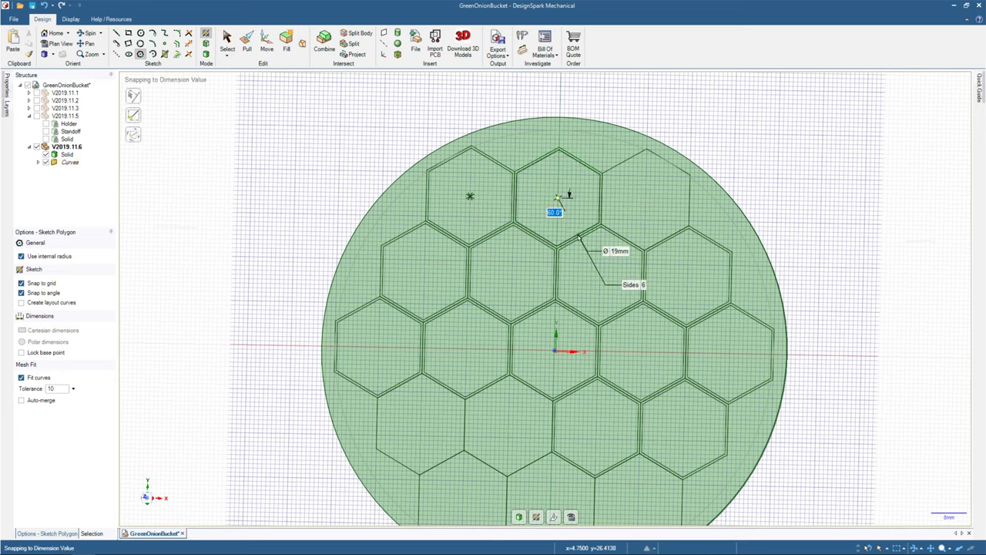
key("Return")
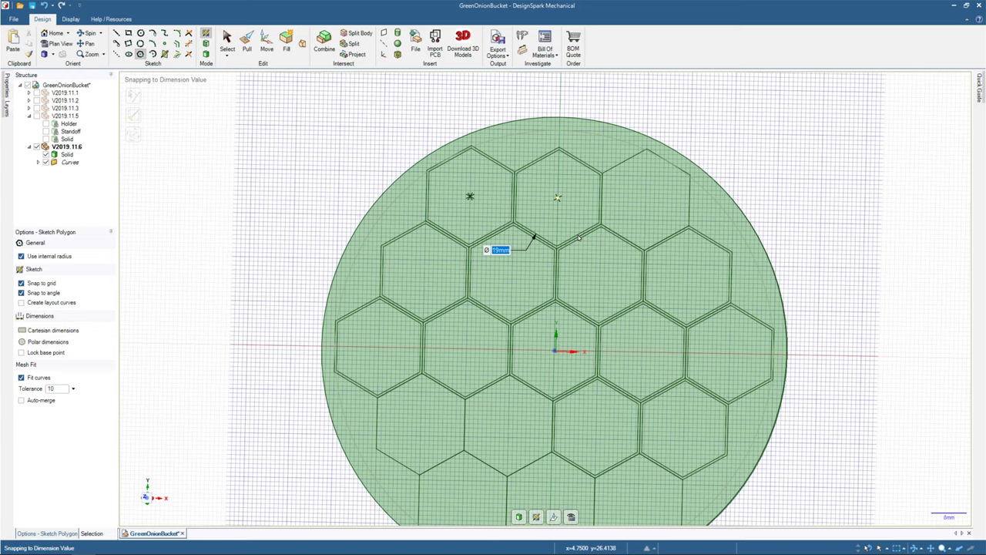
Complete the grid's top row with a 19 mm six-sided polygon at 60° inside its right hexagon.
left_click(579, 239)
left_click(646, 199)
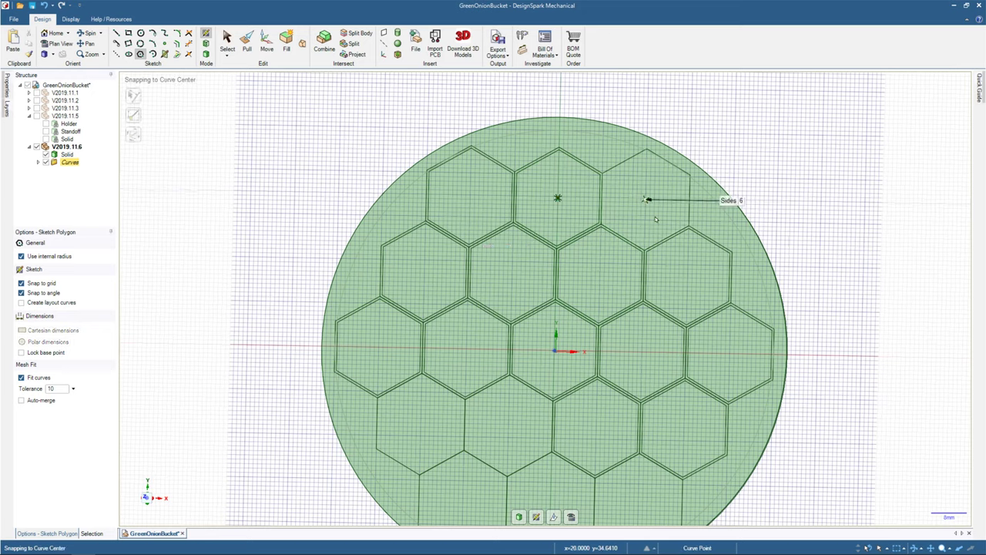
type("19mm")
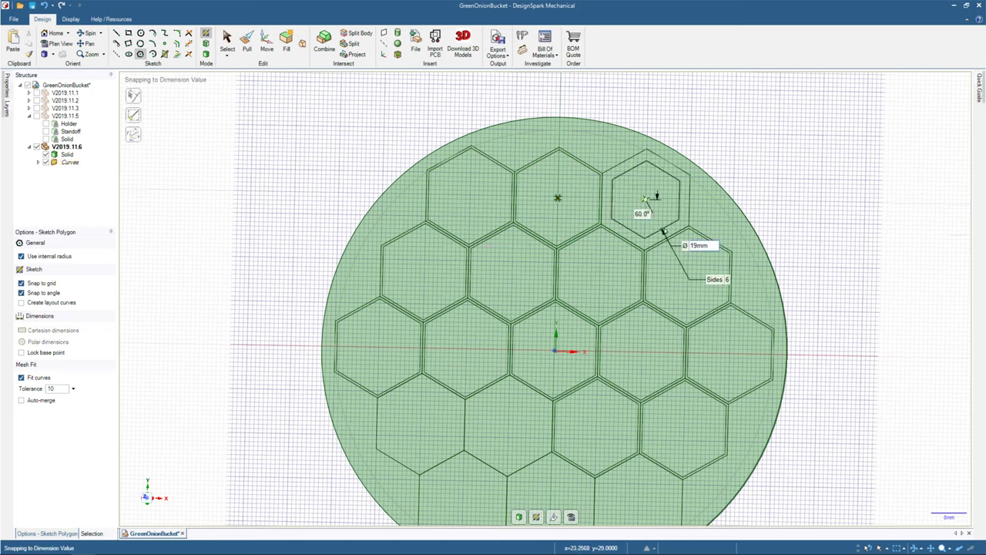
key("Return")
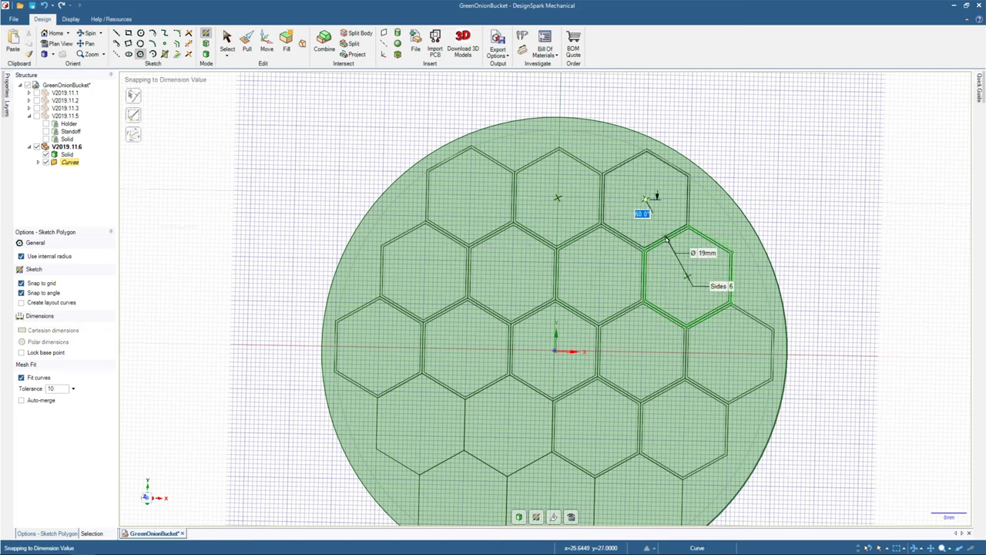
key("Tab")
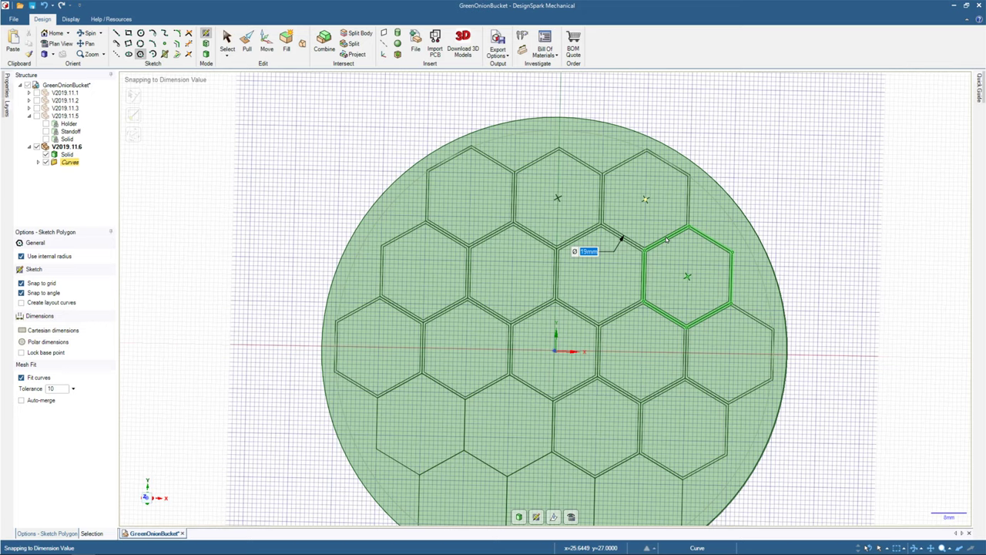
left_click(666, 240)
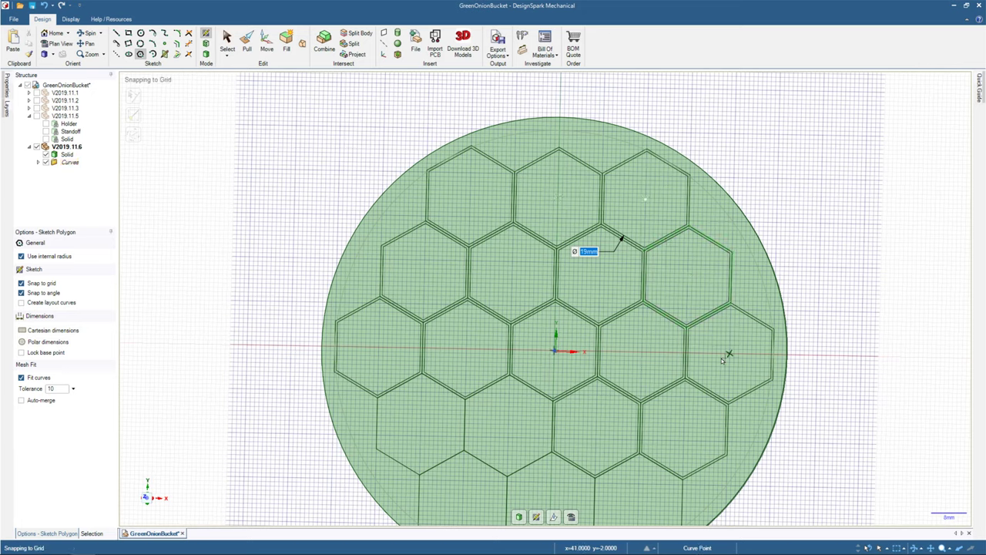
Sketch 19 mm six-sided polygons at 60° inside the two leftmost hexagons of the row just below the central row.
left_click(500, 419)
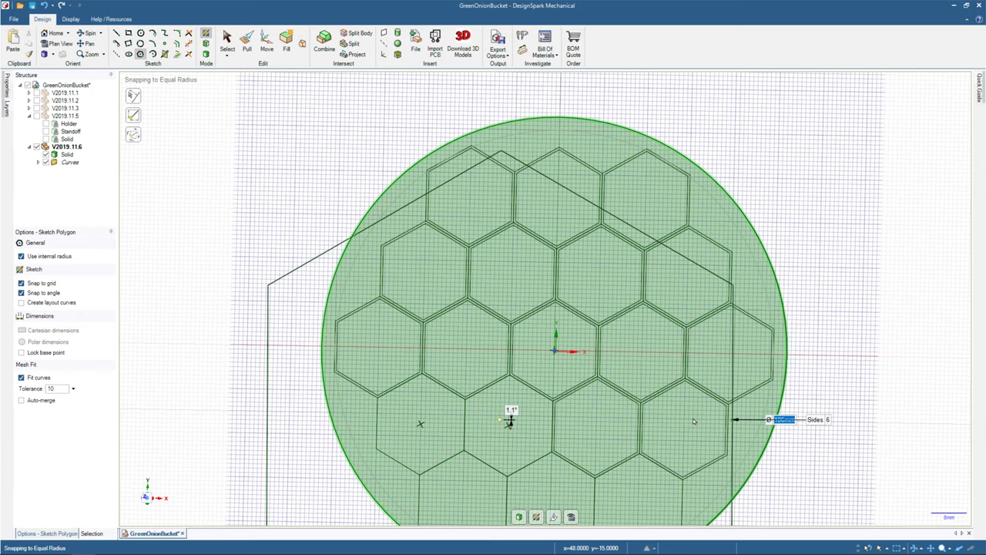
key("Escape")
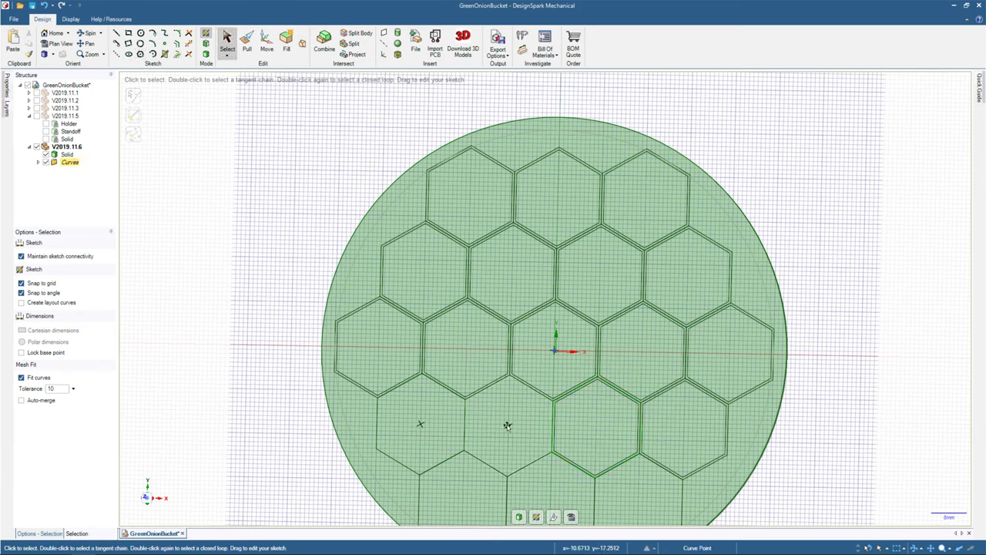
left_click(140, 54)
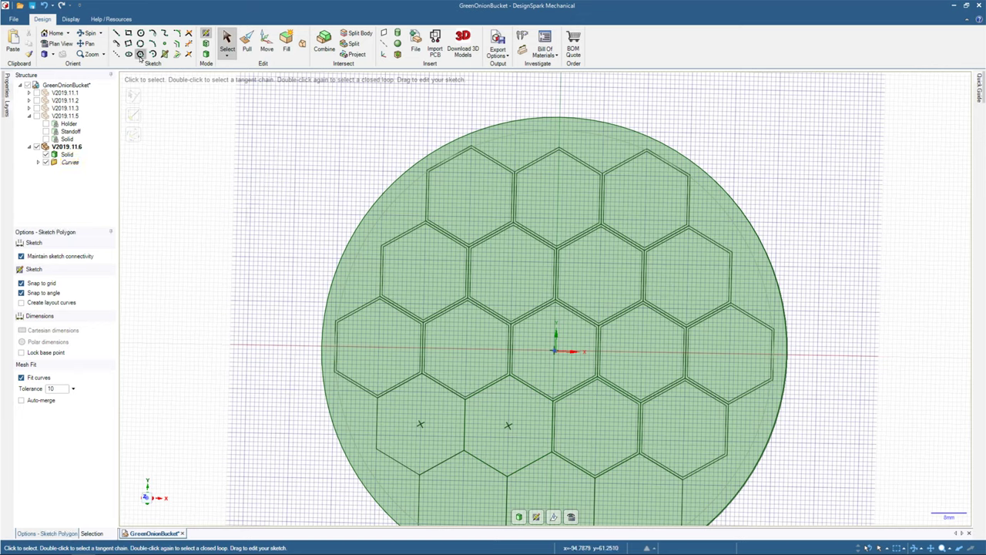
left_click(509, 427)
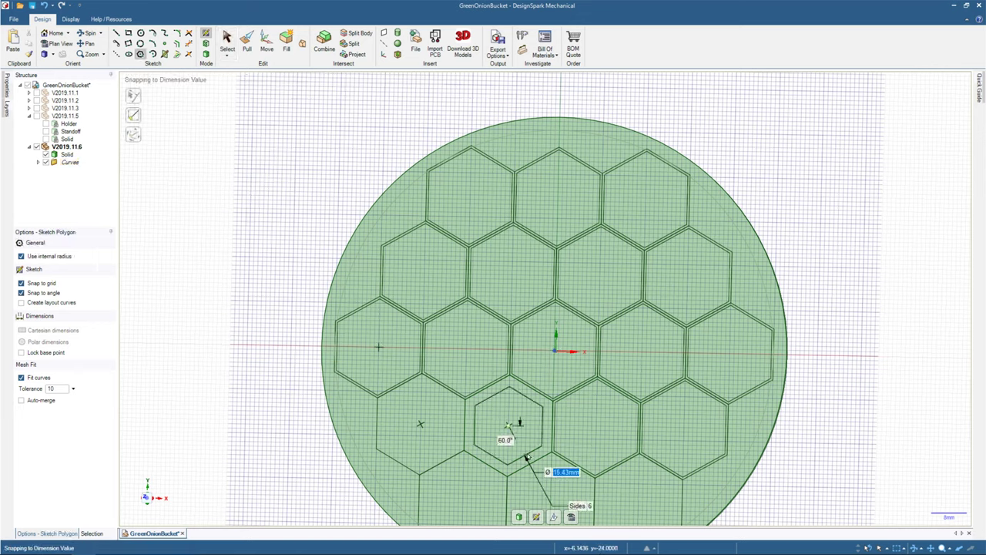
type("19")
key("Return")
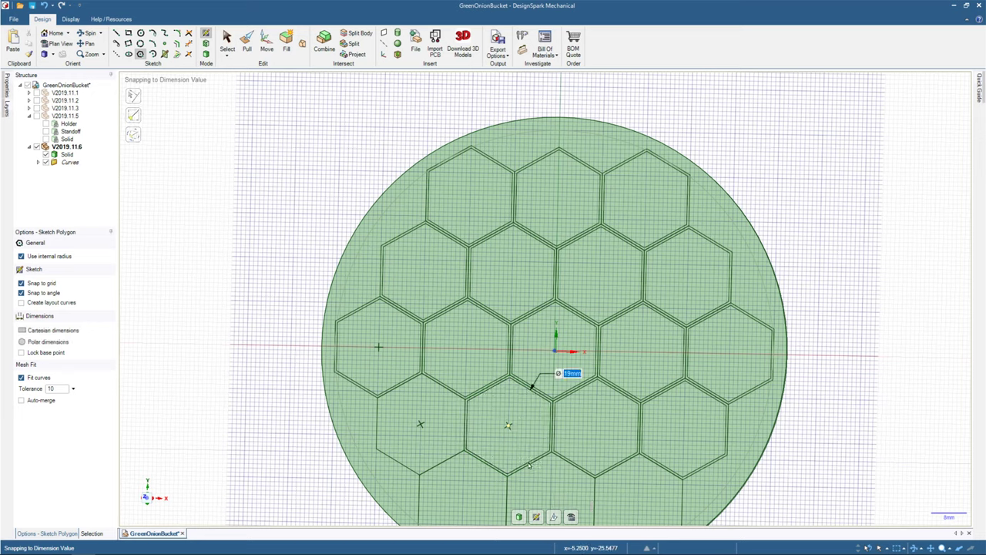
left_click(420, 424)
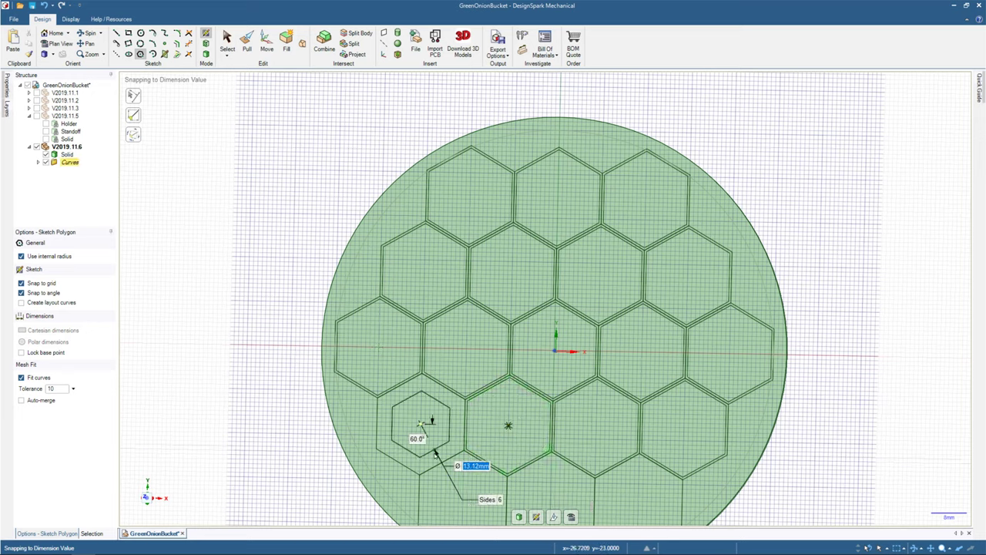
type("19")
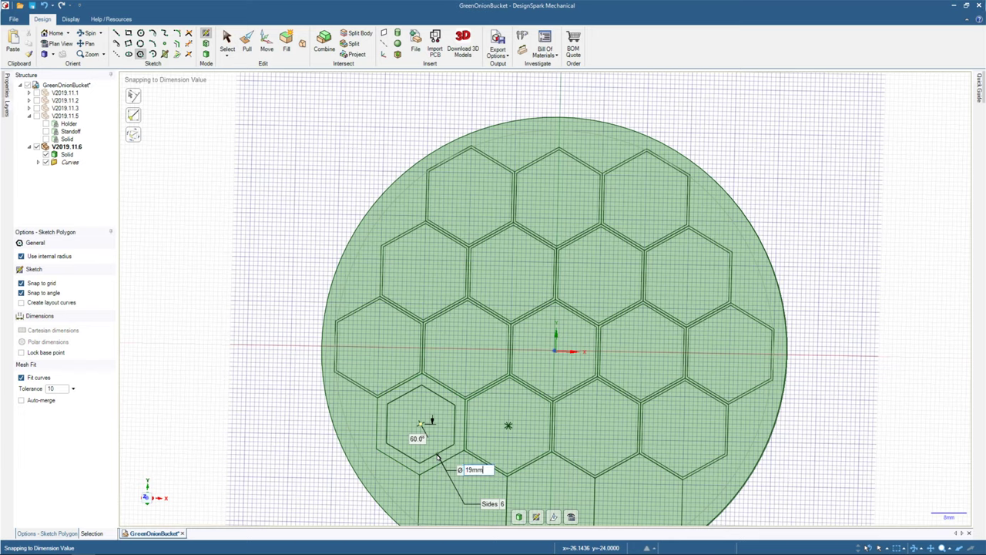
key("Tab")
key("Return")
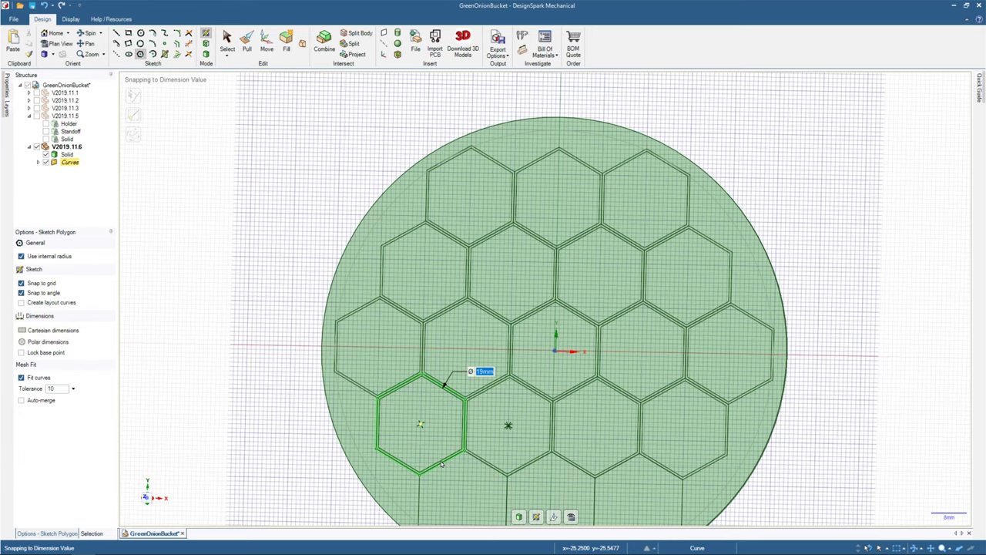
Sketch 19 mm six-sided polygons at 60° inside the left, middle and right hexagons of the grid's bottom row.
middle_click_drag(496, 438, 455, 316, "shift")
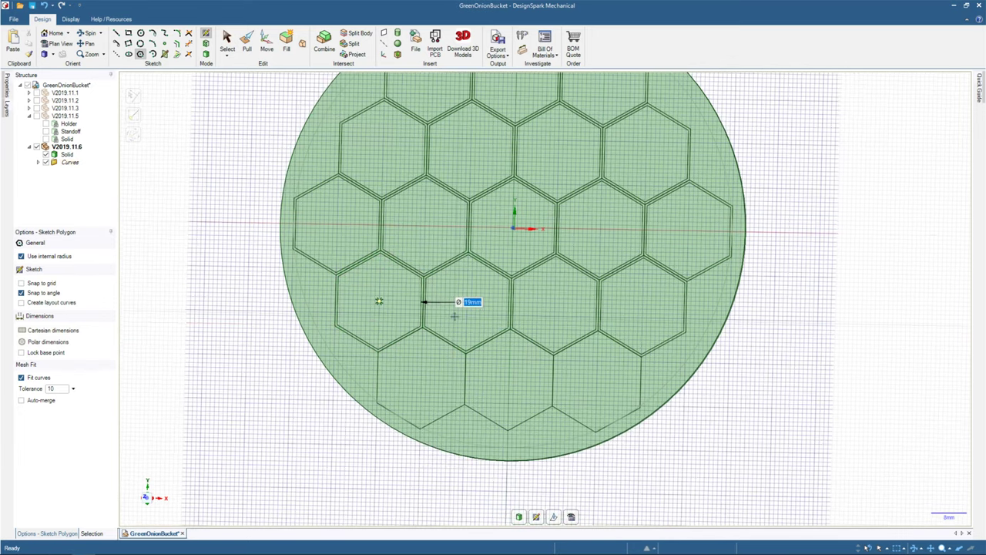
left_click(420, 378)
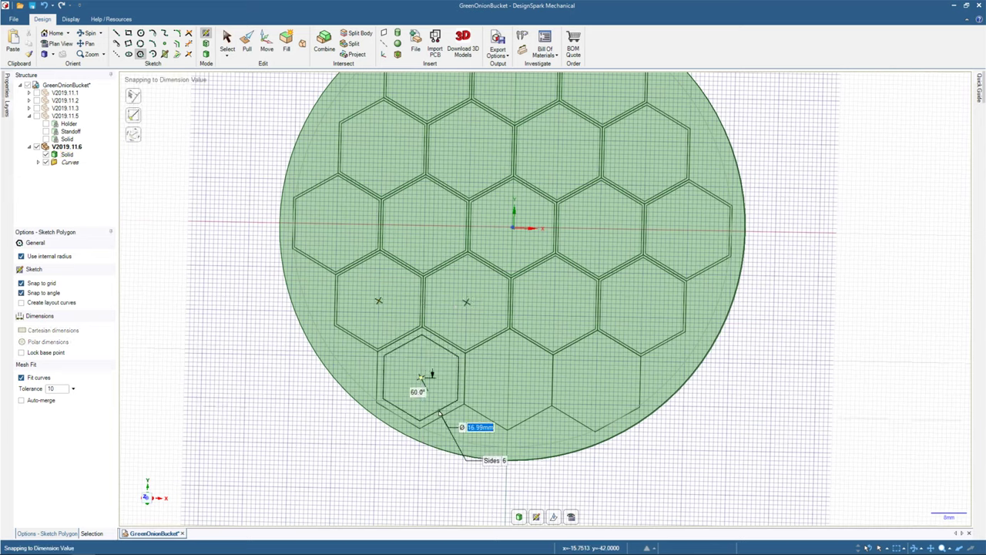
type("19")
key("Tab")
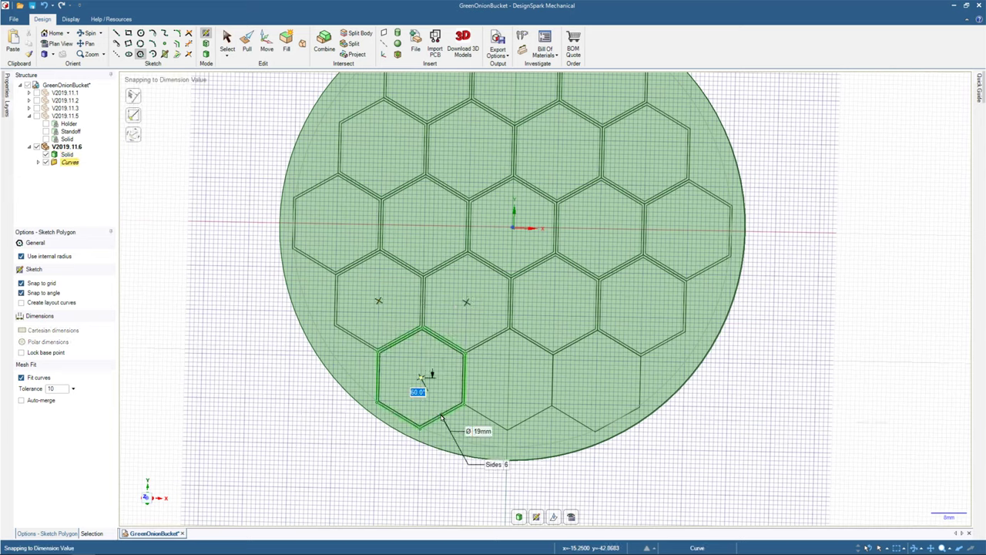
key("Return")
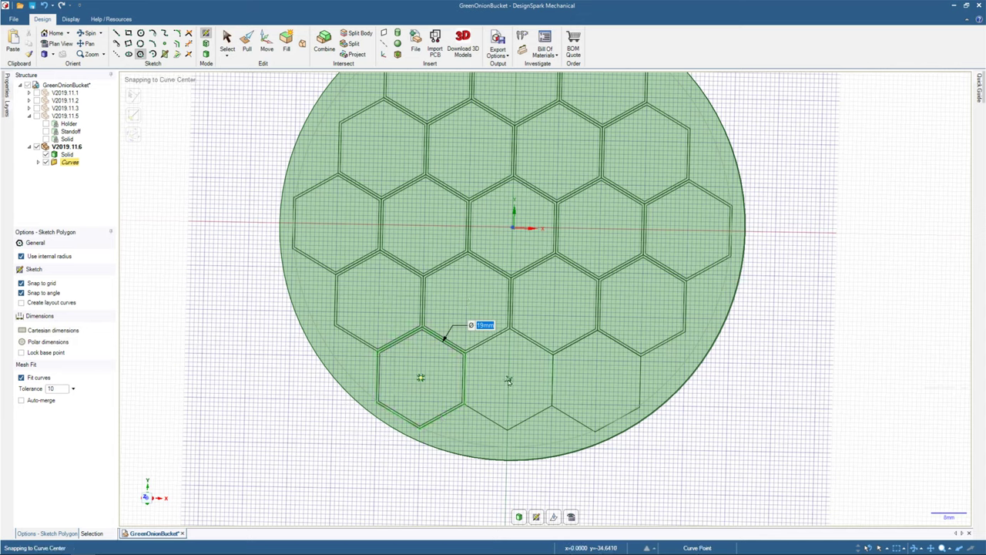
left_click(509, 380)
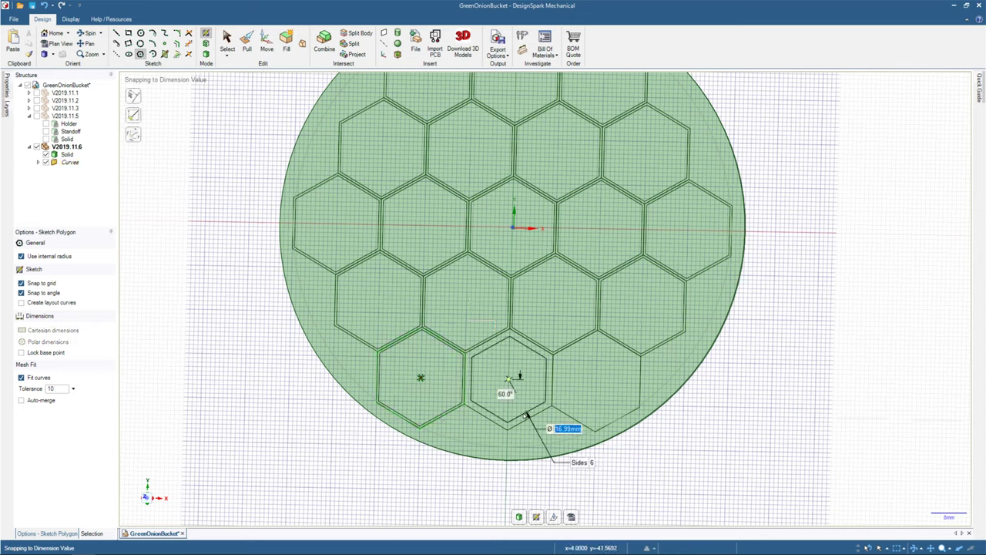
type("19")
key("Return")
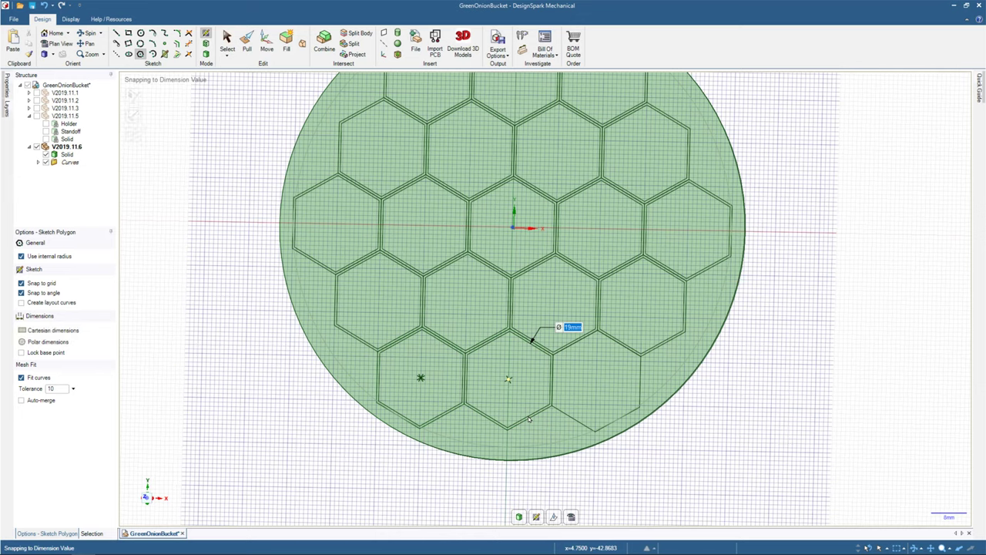
left_click(598, 380)
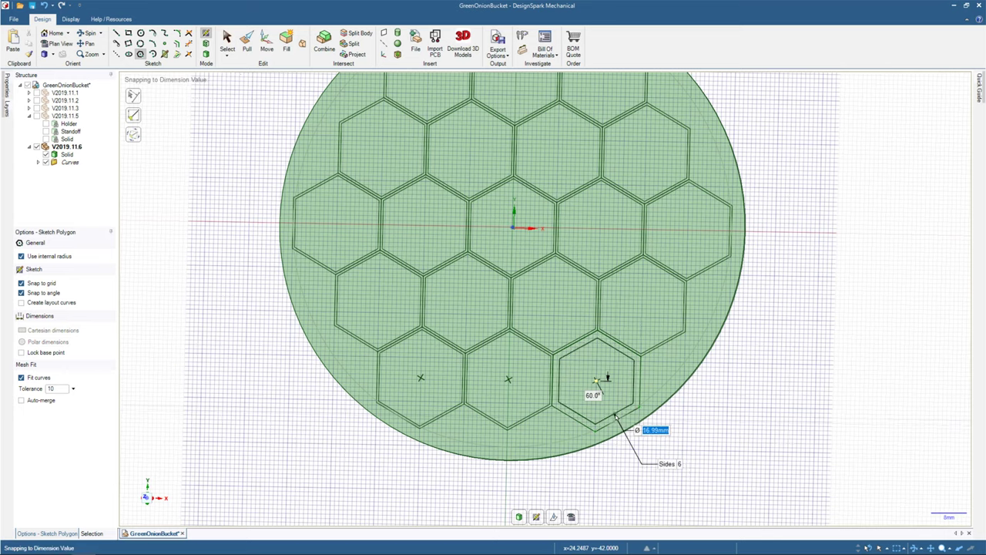
type("19")
key("Tab")
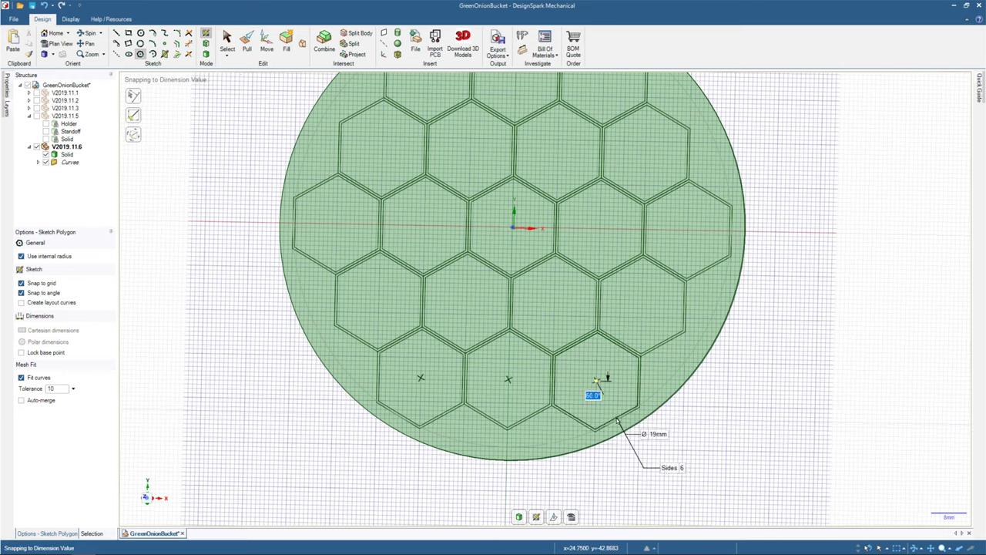
key("Return")
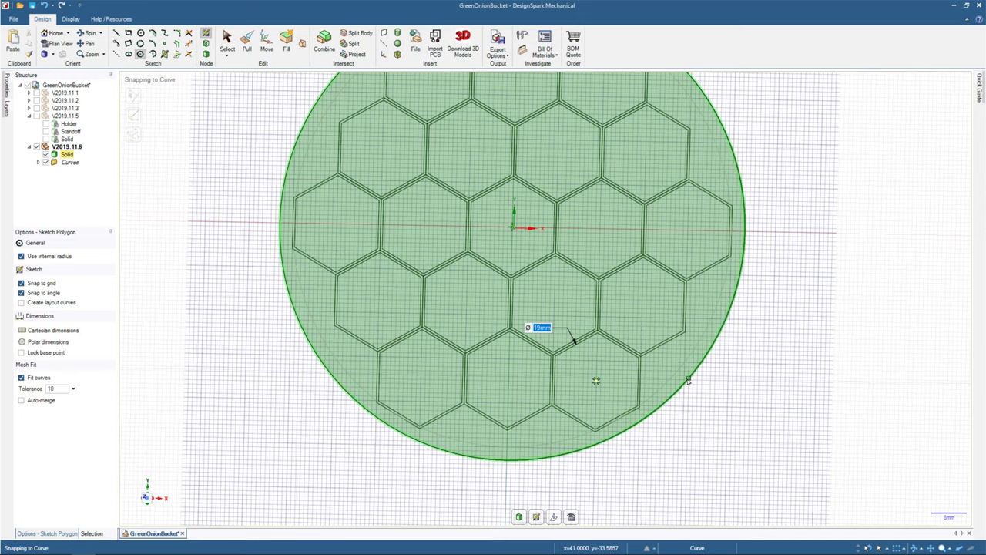
Measure the disc's outer circle and save the GreenOnionBucket document.
left_click(523, 36)
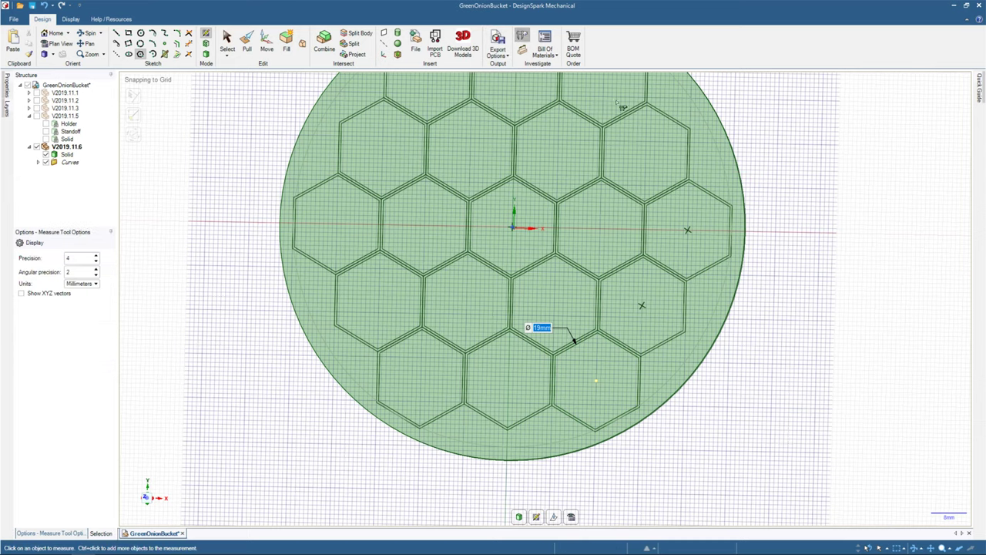
left_click(745, 237)
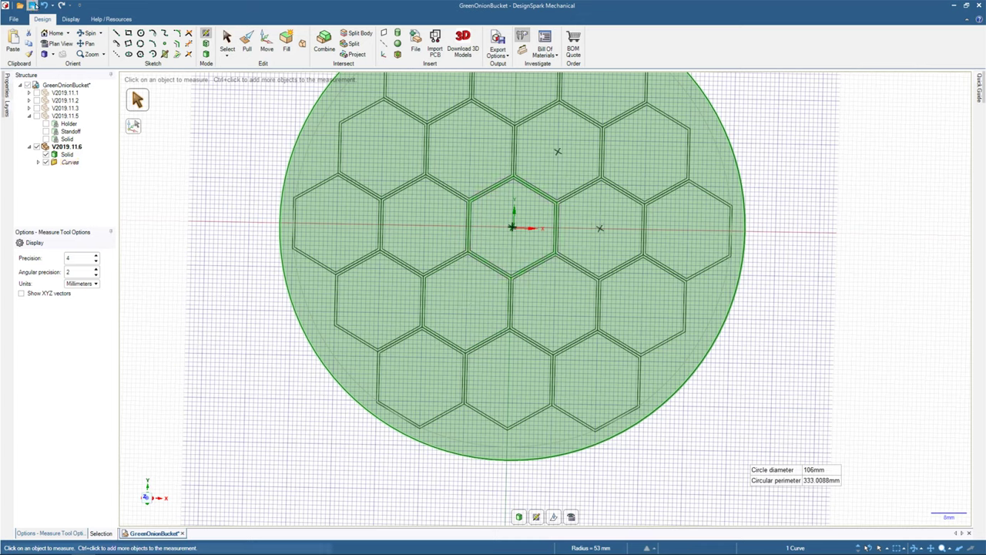
left_click(34, 5)
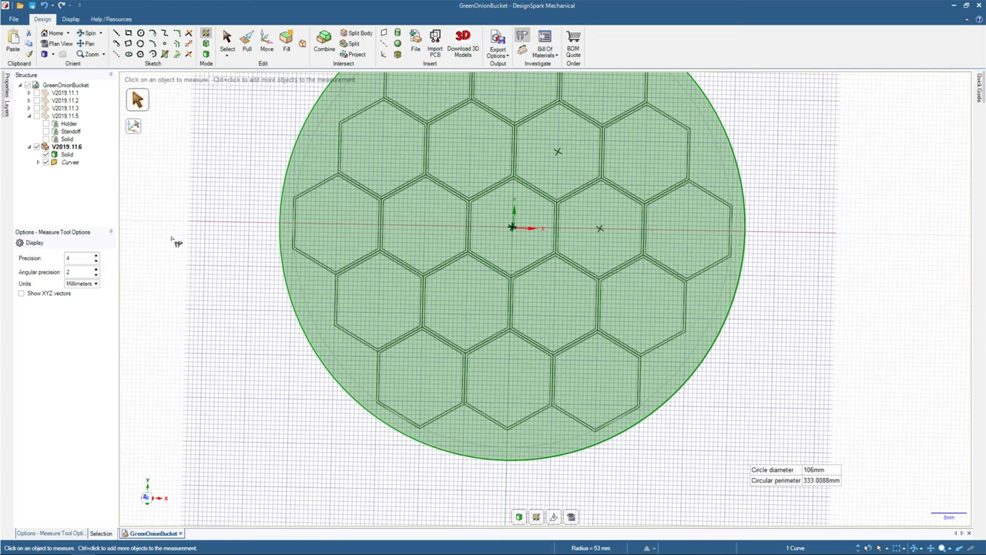
Rename the solid under the V2019.11.6 component as Holder.
middle_click_drag(203, 240, 223, 182)
middle_click_drag(199, 223, 185, 290)
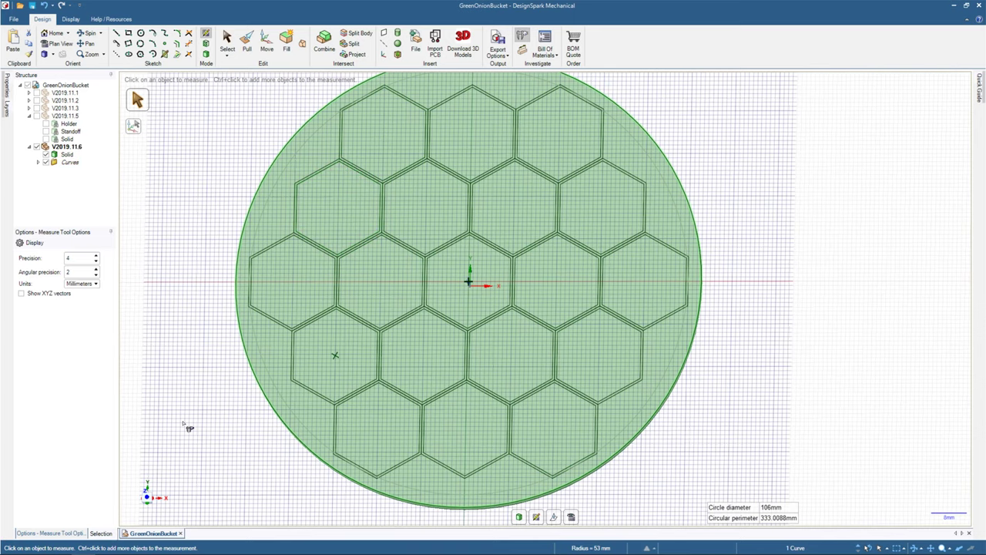
scroll(221, 297, "up", 2)
scroll(216, 296, "down", 4)
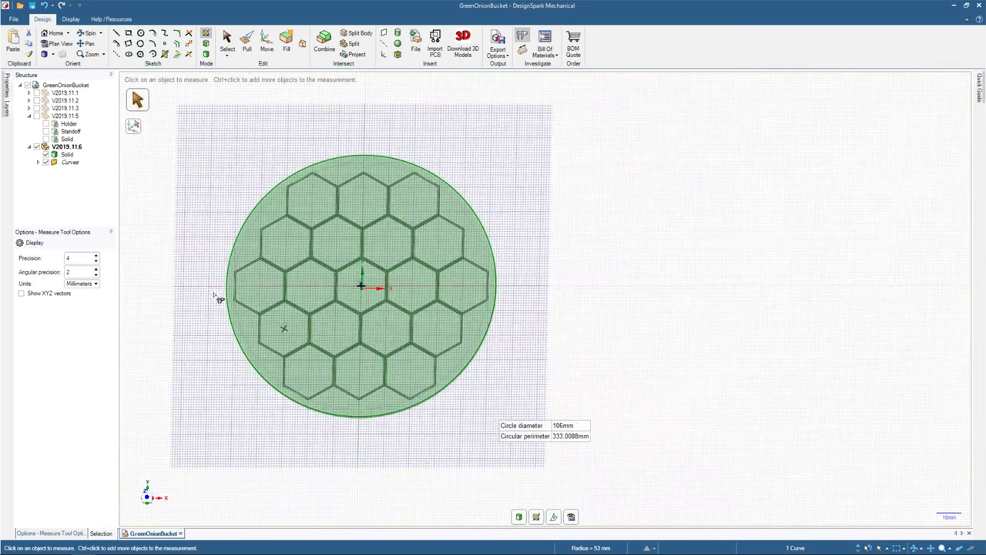
middle_click_drag(211, 292, 201, 273)
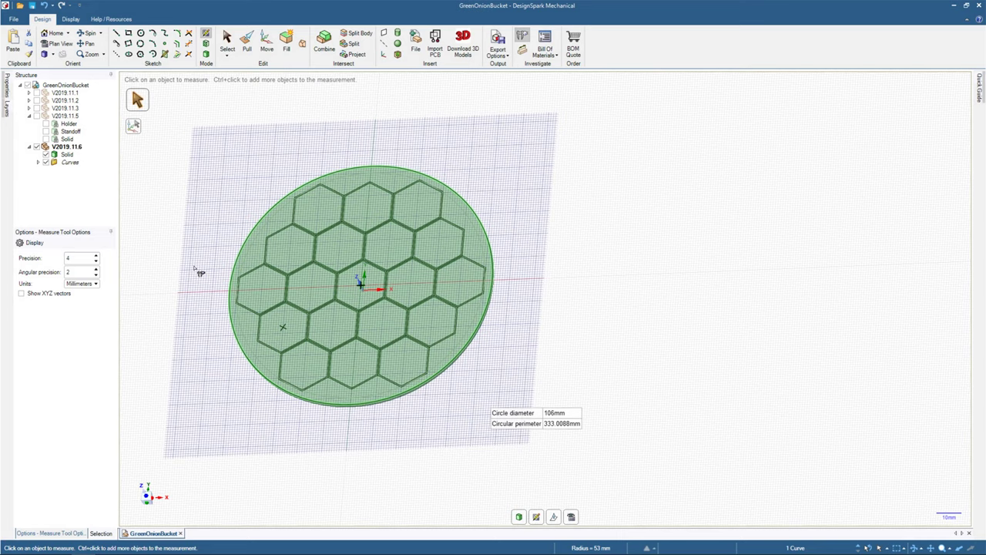
left_click(67, 155)
left_click(67, 155)
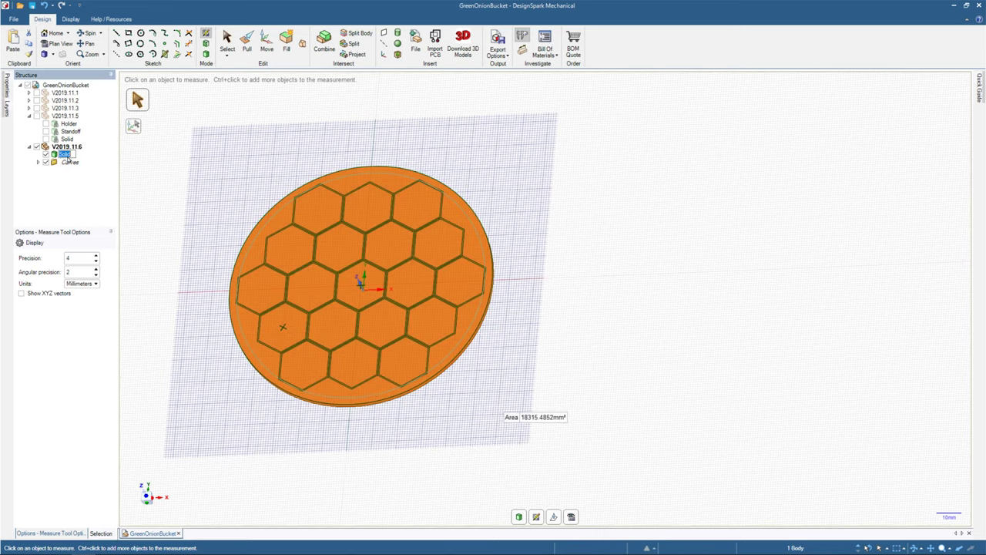
type("Holder")
key("Return")
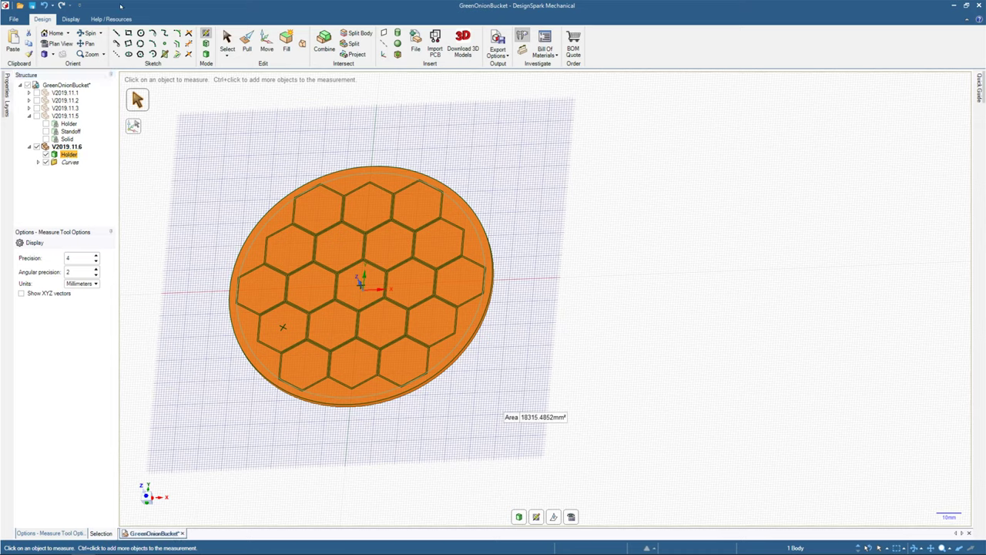
End the sketch with the Pull tool to split the Holder's top into hexagonal faces, and inspect those faces.
left_click(69, 162)
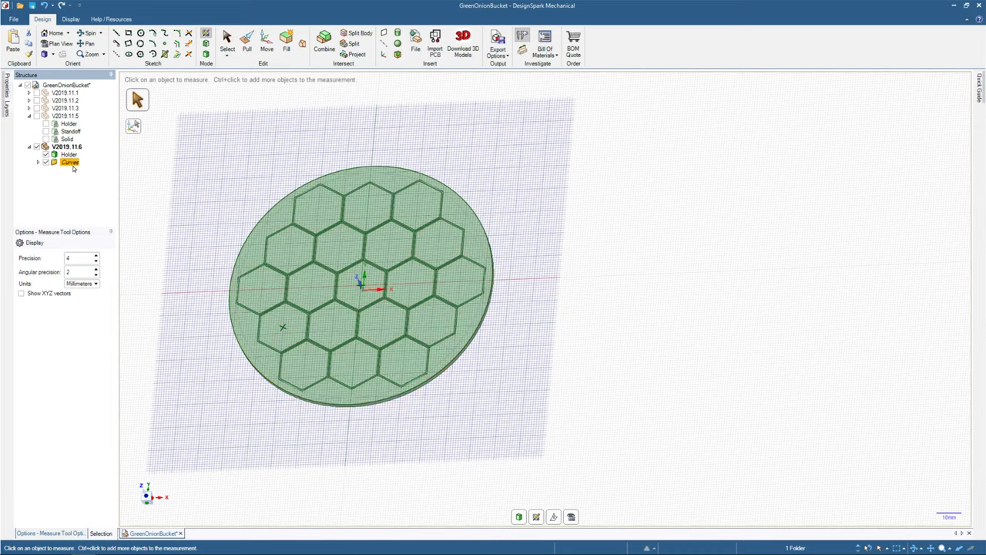
left_click(247, 40)
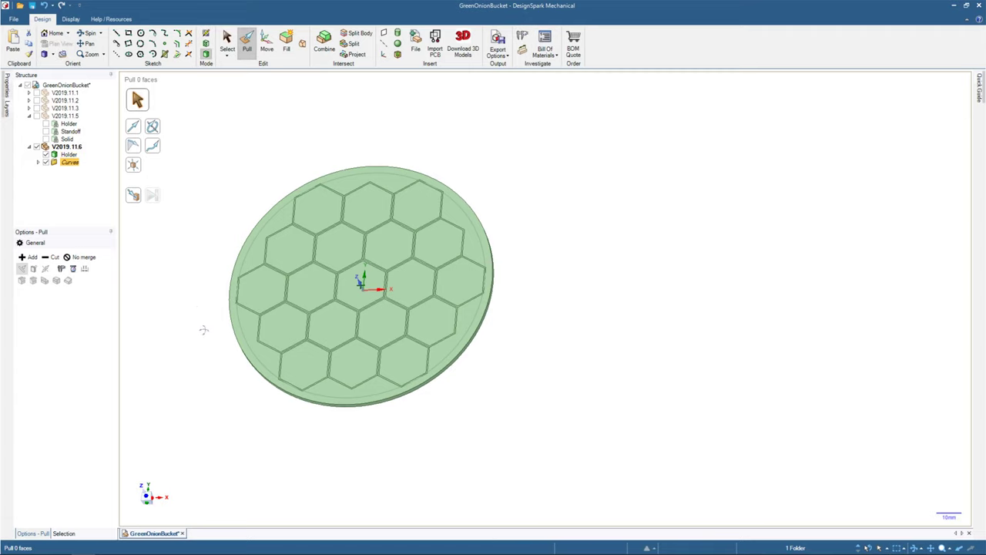
middle_click_drag(204, 283, 232, 341)
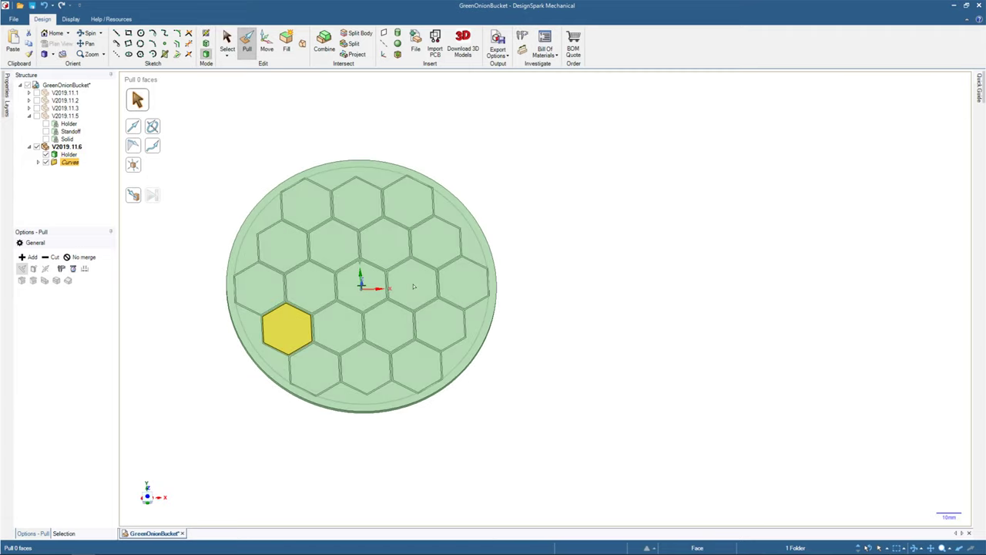
scroll(446, 271, "up", 3)
scroll(447, 271, "up", 2)
scroll(447, 272, "up", 1)
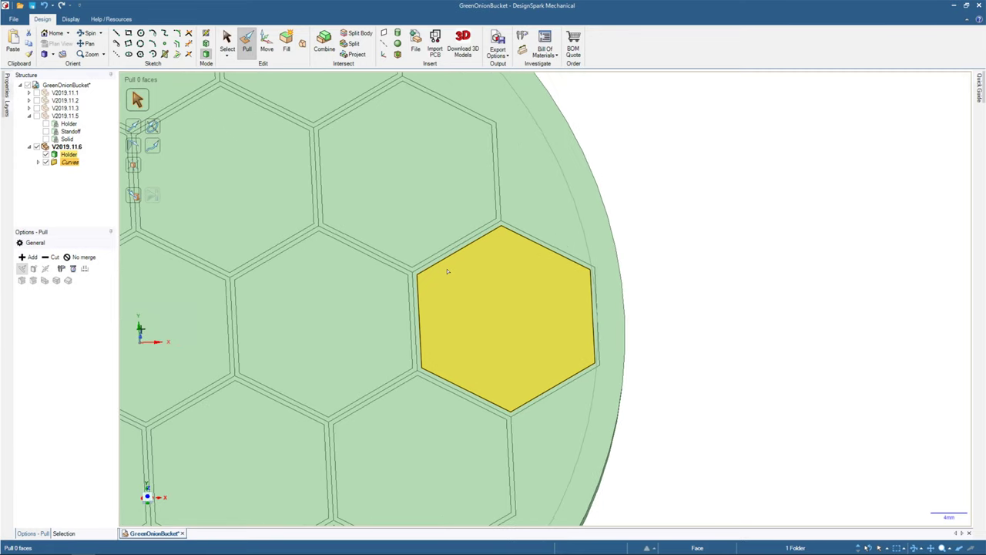
scroll(447, 271, "down", 6)
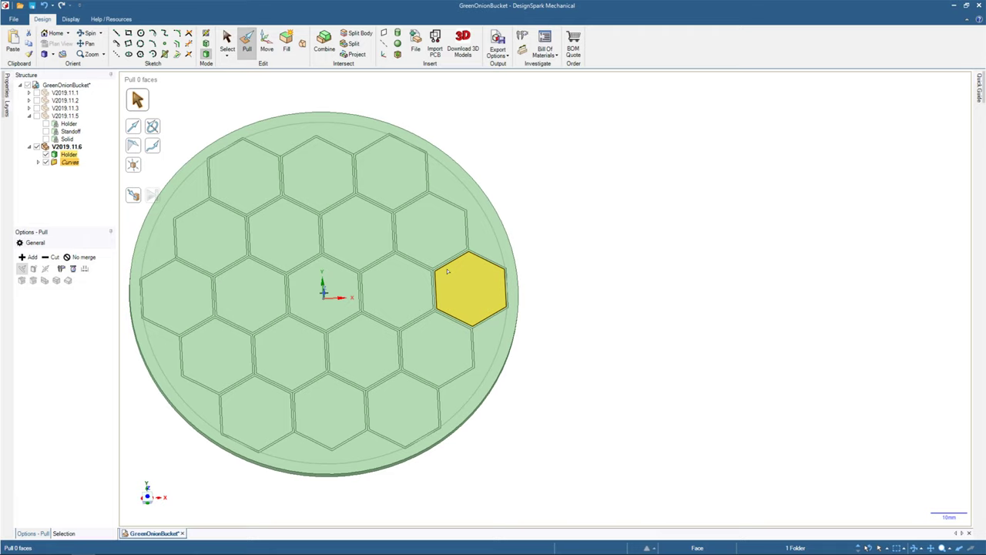
middle_click_drag(320, 286, 309, 244)
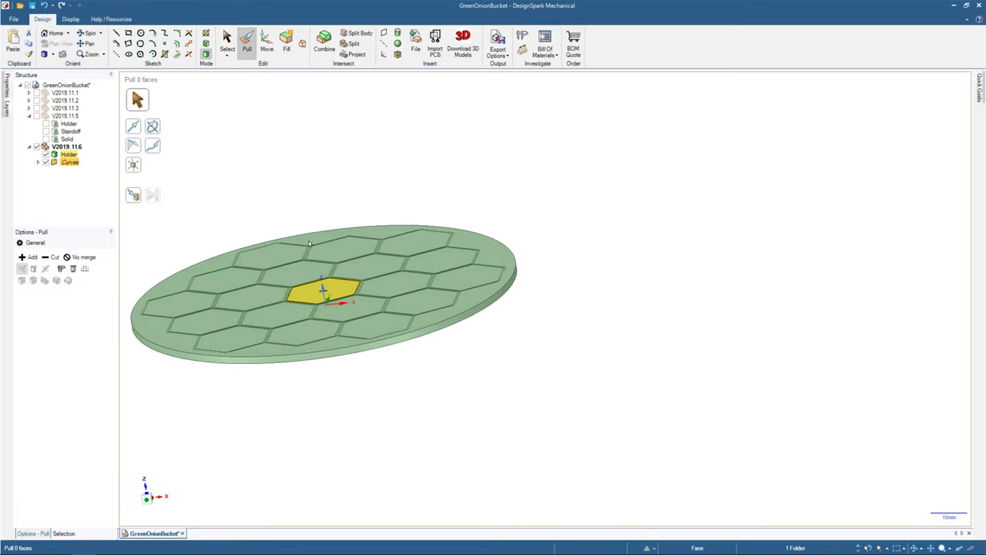
middle_click_drag(308, 240, 305, 314)
Check the related-selection choices for the top row's left hexagon face, view the Holder's mass properties and return to plain selection.
left_click(271, 190)
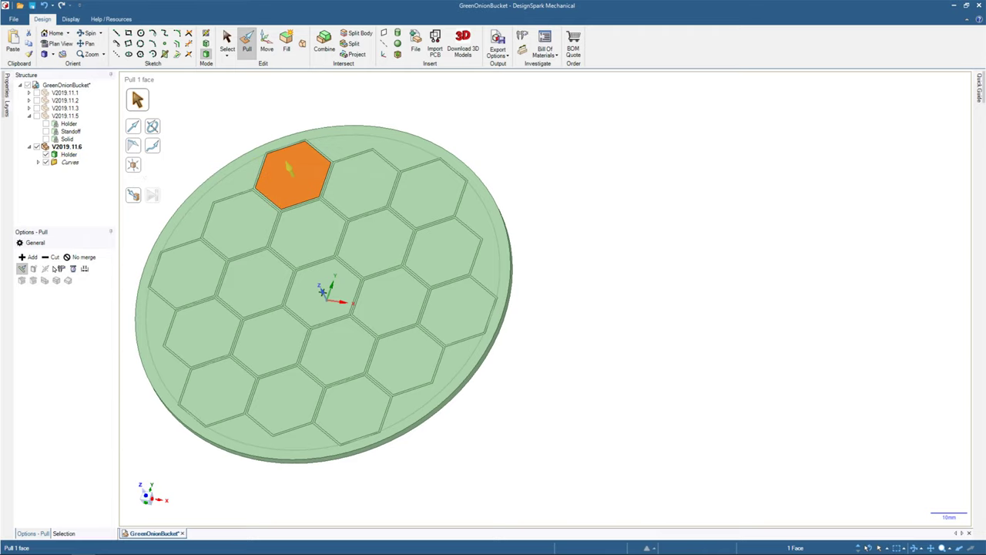
left_click(63, 533)
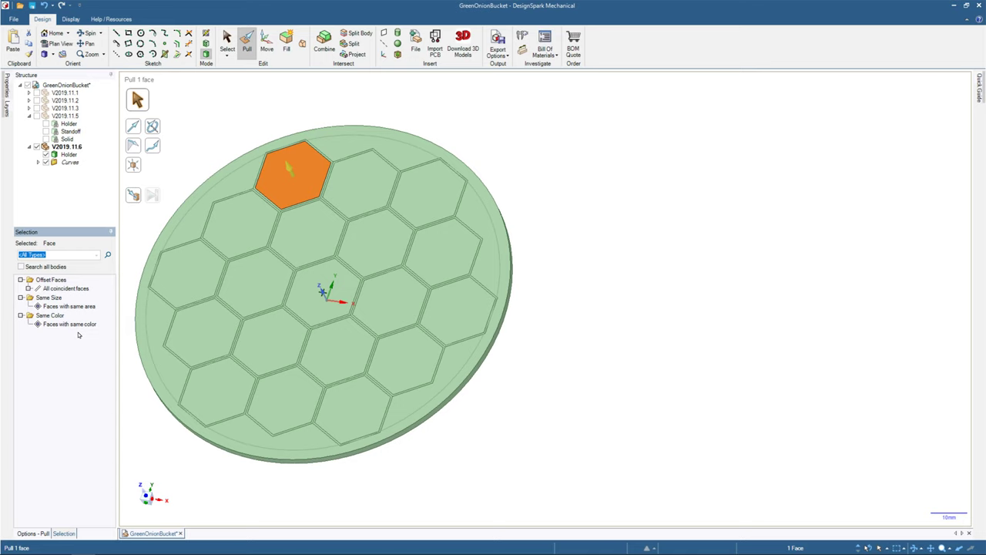
key("e")
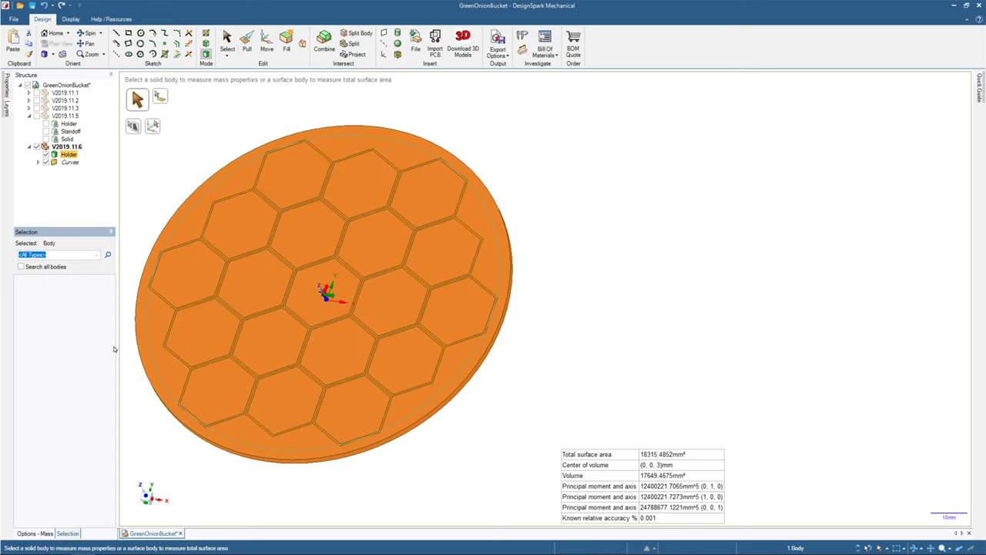
left_click(227, 40)
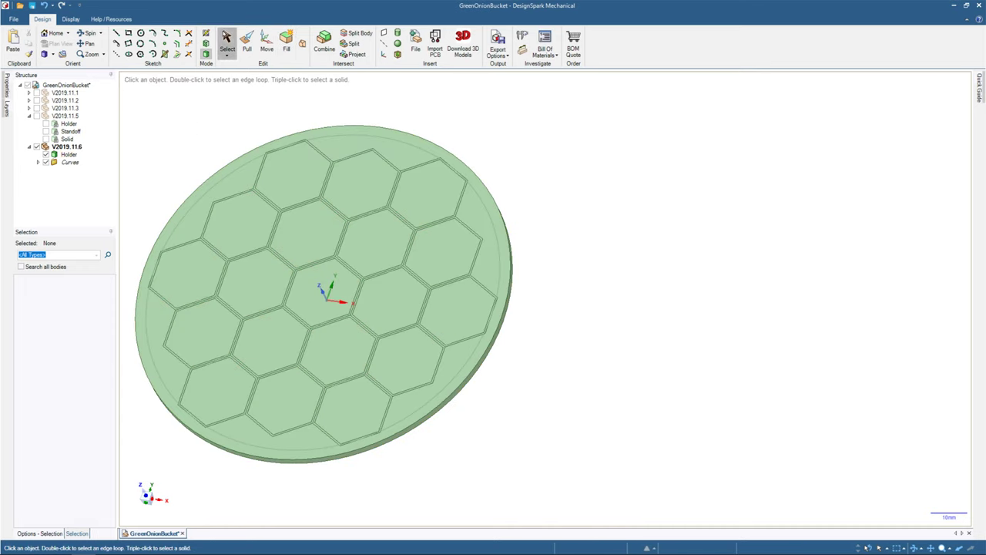
Select all hexagon faces with the same area as the top row's left one and Pull them through the Holder to cut the holes.
left_click(278, 160)
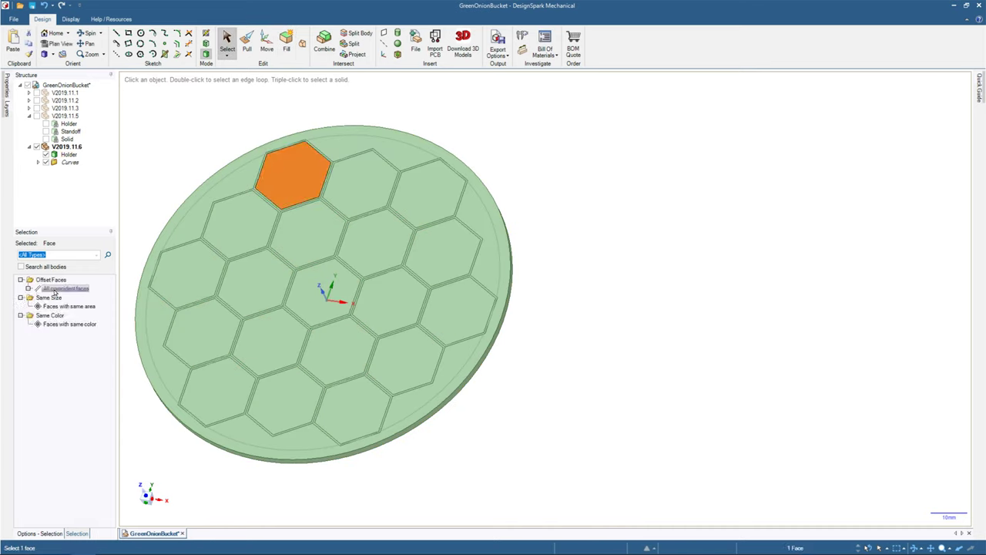
left_click(51, 306)
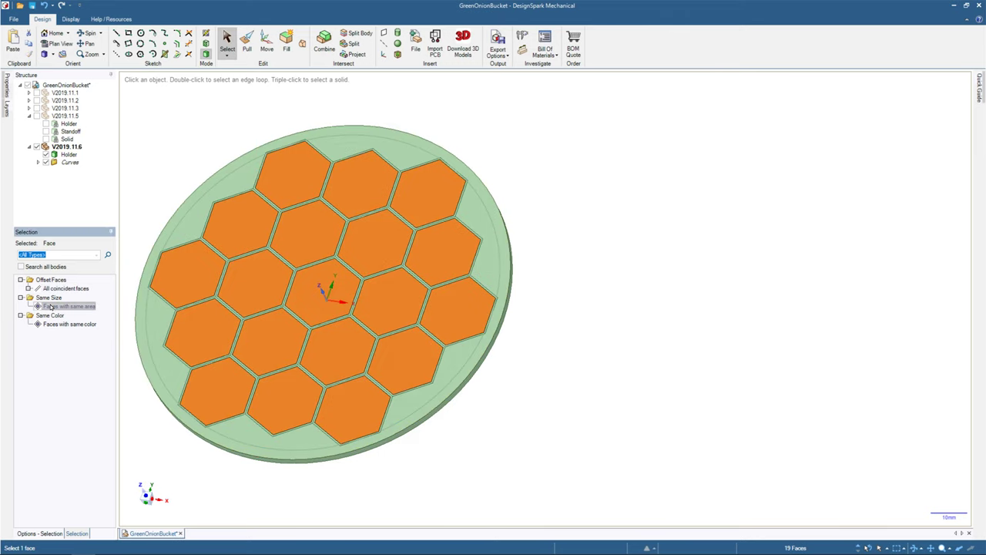
middle_click_drag(308, 332, 326, 278)
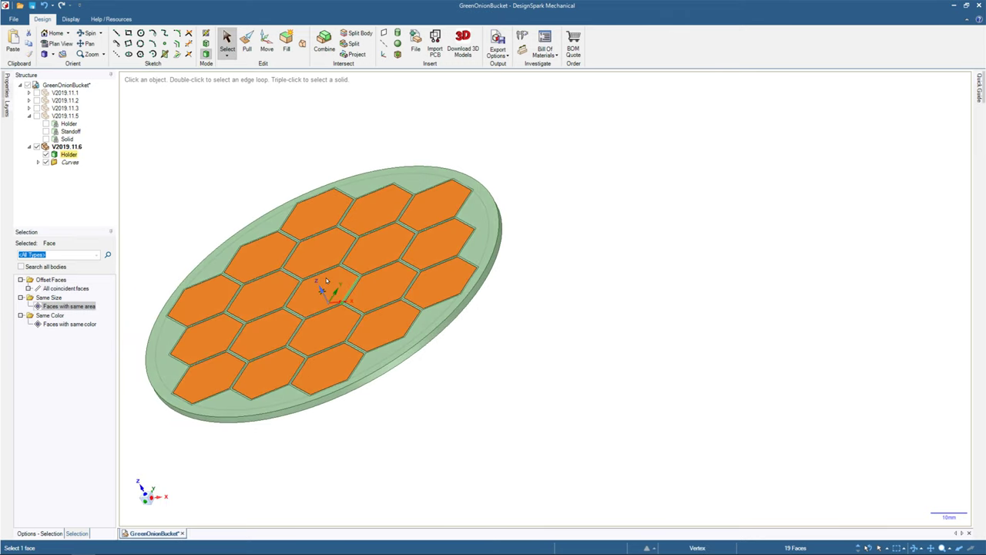
left_click(247, 42)
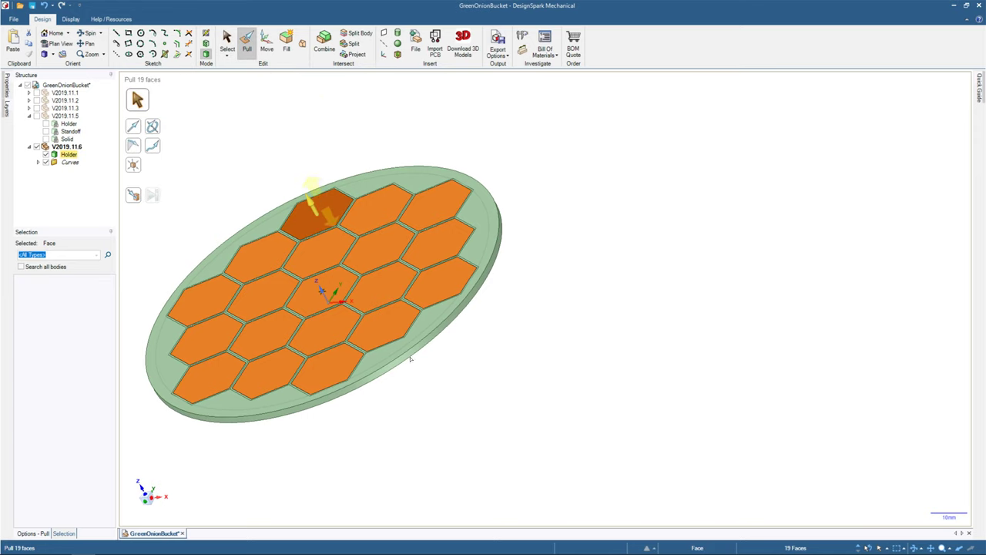
left_click_drag(411, 358, 434, 398)
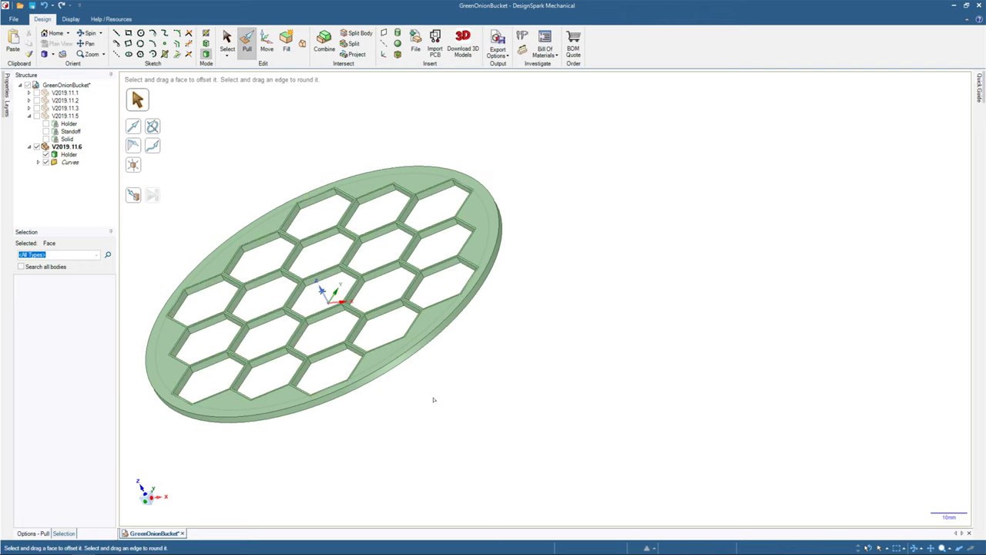
Examine the hexagonal hole pattern on the Holder, test-selecting one hole edge and the whole body with the Pull tool.
key("v")
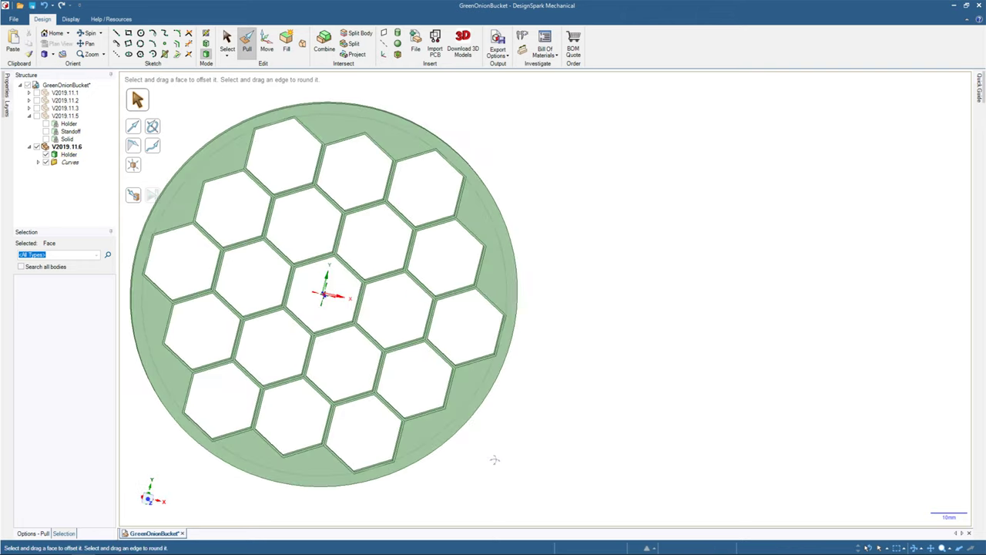
middle_click_drag(485, 434, 519, 392)
scroll(393, 256, "up", 5)
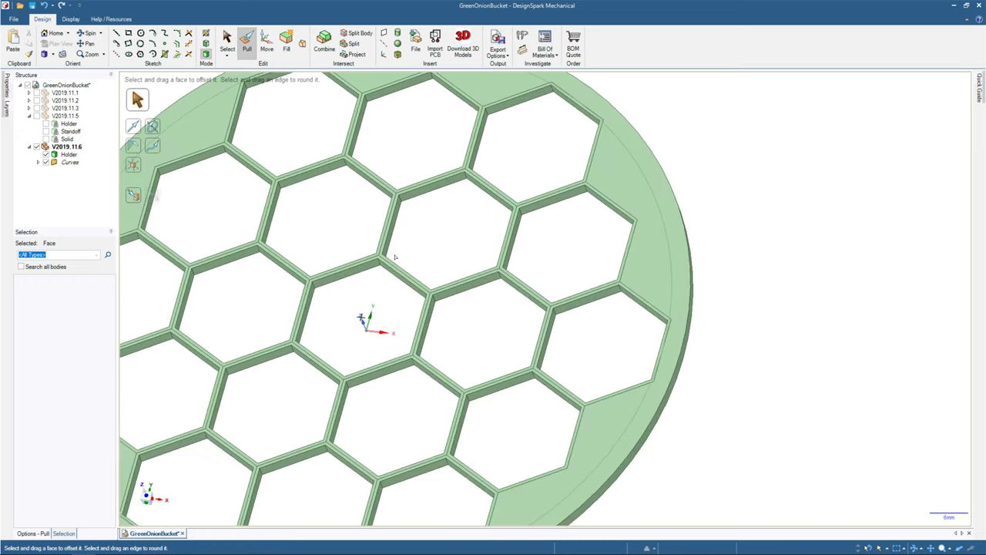
scroll(394, 256, "down", 5)
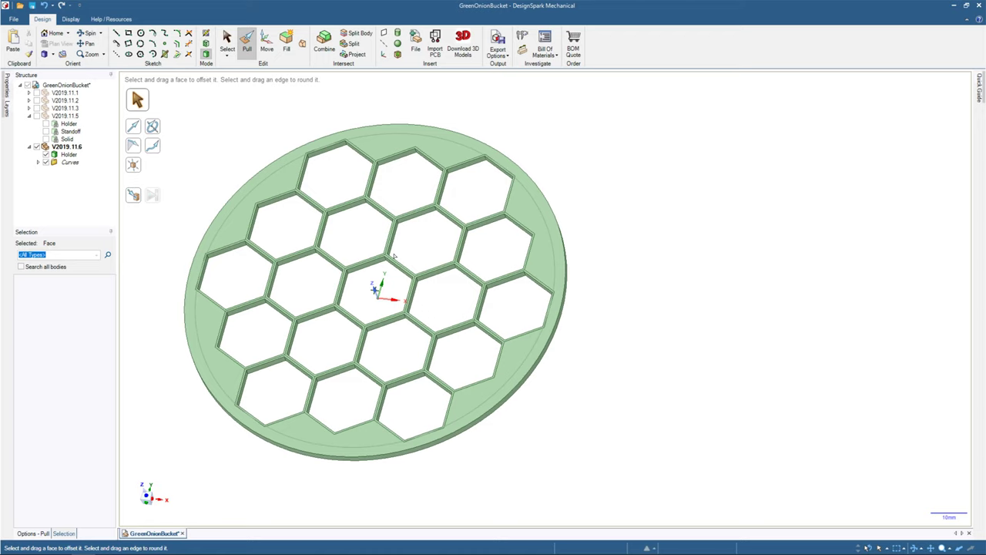
left_click(389, 214)
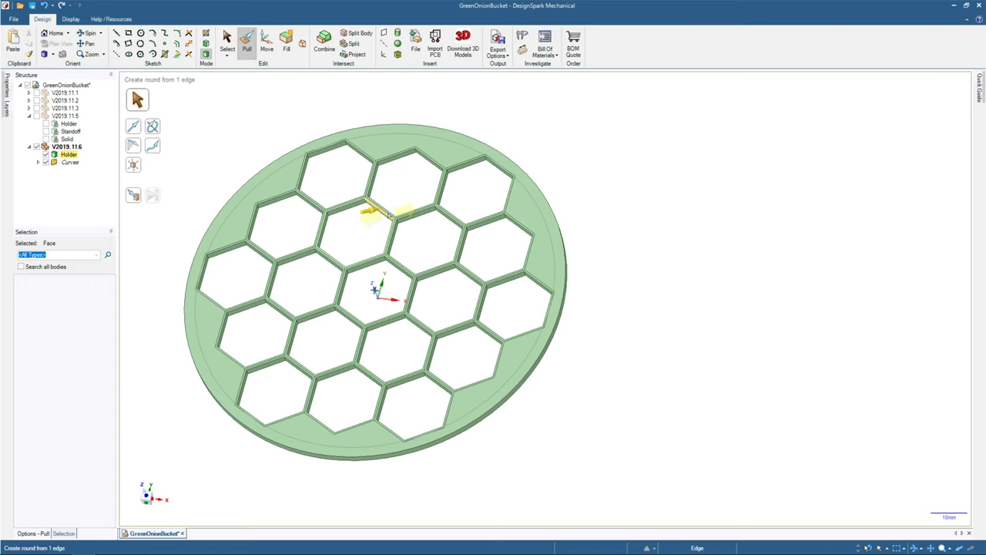
mouse_move(389, 216)
middle_mouse_down()
mouse_move(393, 262)
mouse_move(411, 252)
mouse_move(412, 213)
mouse_move(379, 238)
mouse_move(377, 220)
middle_mouse_up()
left_click(180, 124)
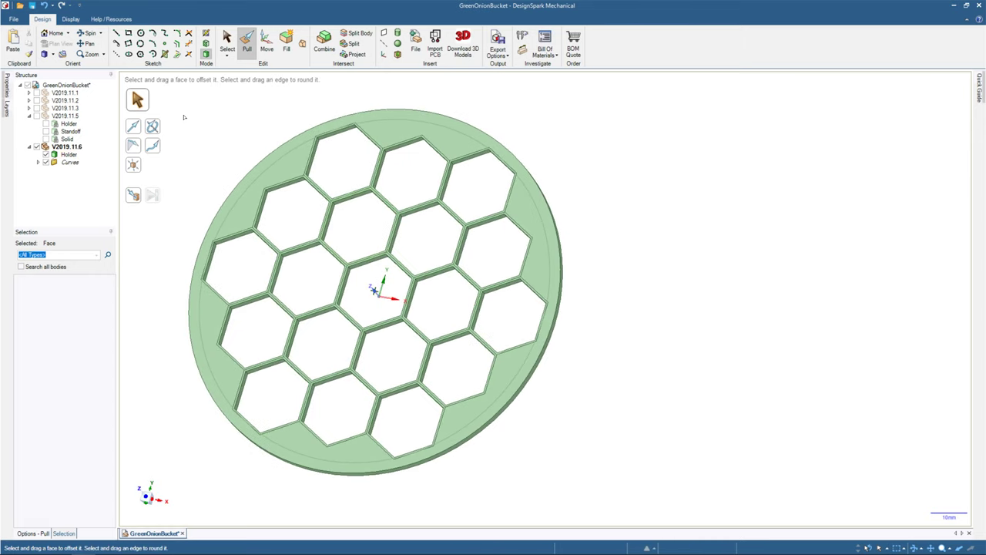
left_click_drag(174, 104, 635, 480)
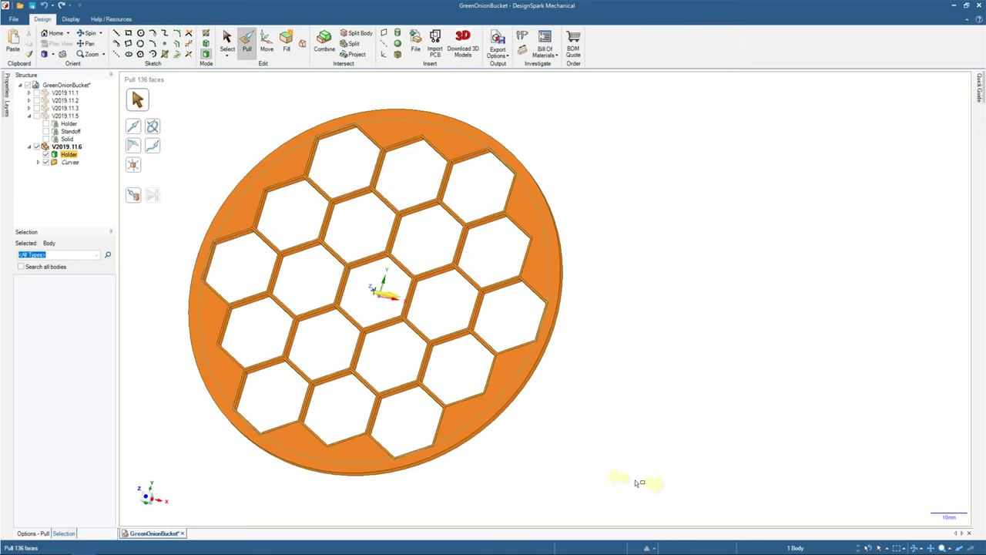
left_click(610, 391)
middle_click_drag(441, 324, 404, 284)
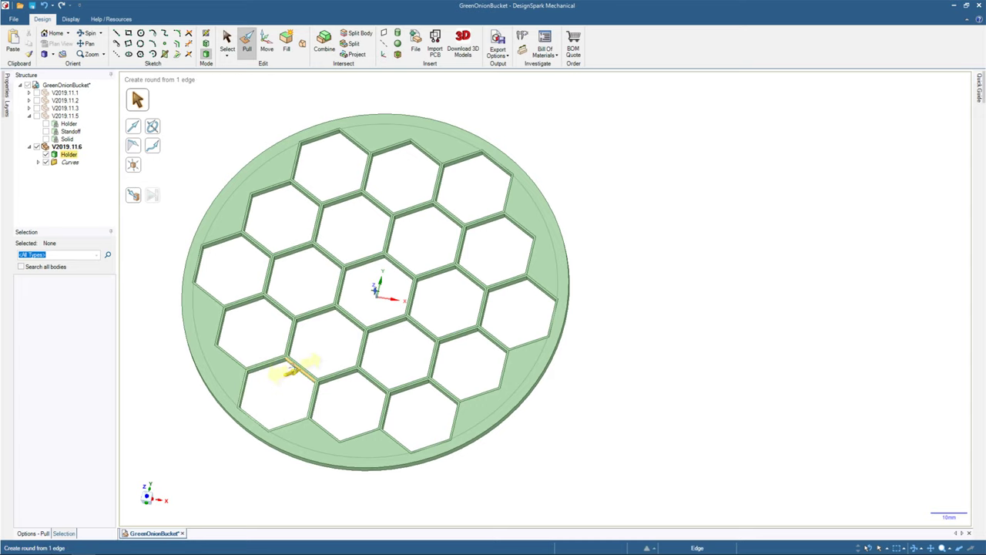
mouse_move(286, 363)
middle_mouse_down()
mouse_move(294, 178)
mouse_move(282, 149)
mouse_move(283, 359)
mouse_move(230, 344)
mouse_move(277, 344)
middle_mouse_up()
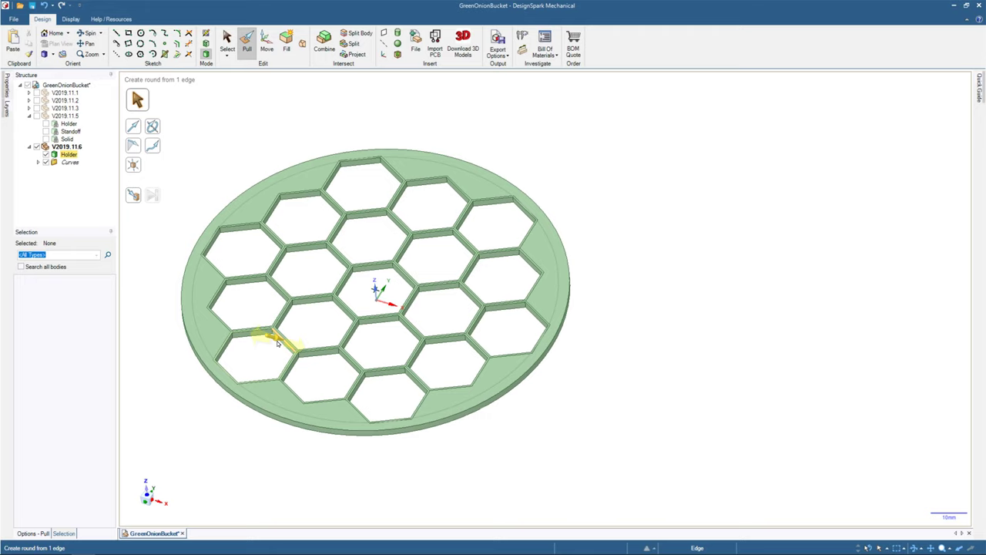
Check the same-length edge selection choices for a hexagon hole's edge near the rim and return to plain selection.
left_click(531, 310)
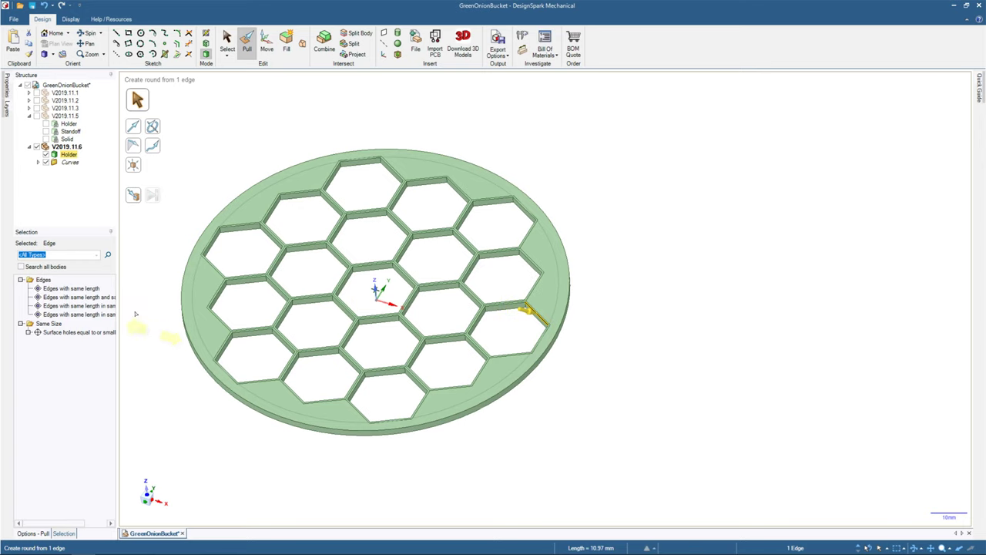
left_click(71, 289)
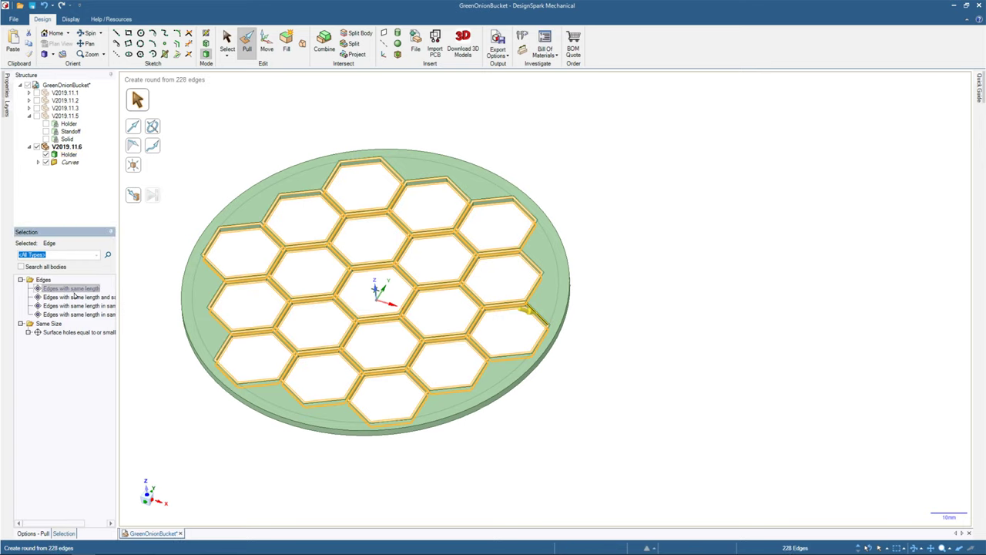
left_click(76, 298)
left_click(75, 306)
left_click(75, 306)
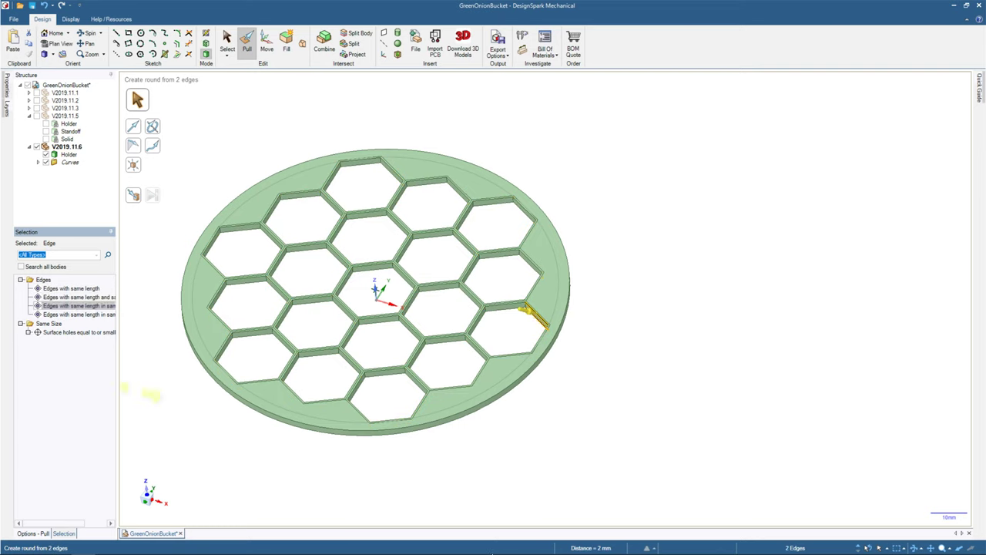
left_click(228, 38)
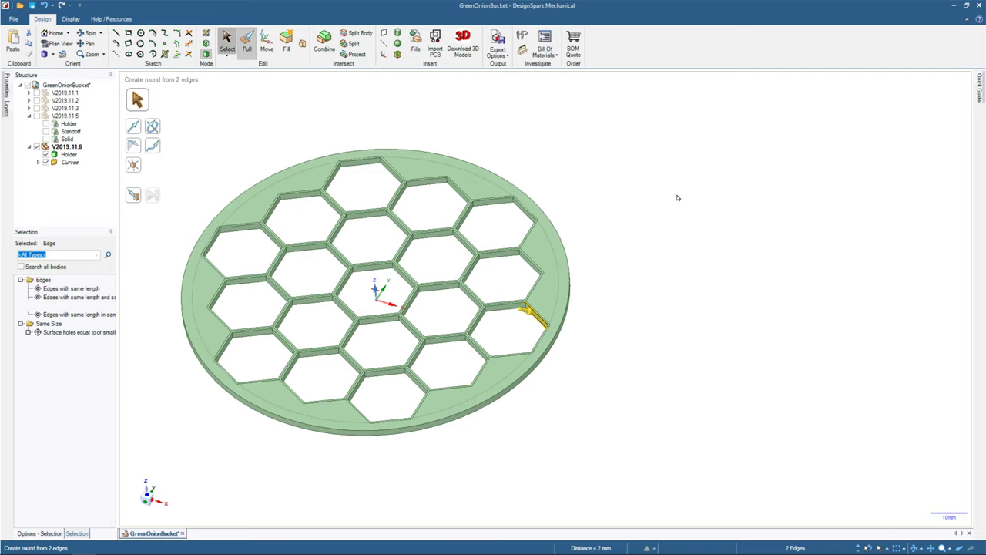
Measure the inner hole edge and the outer outline edge of a hexagon beside the rim, and clear the selection.
scroll(527, 214, "down", 3)
scroll(526, 214, "up", 5)
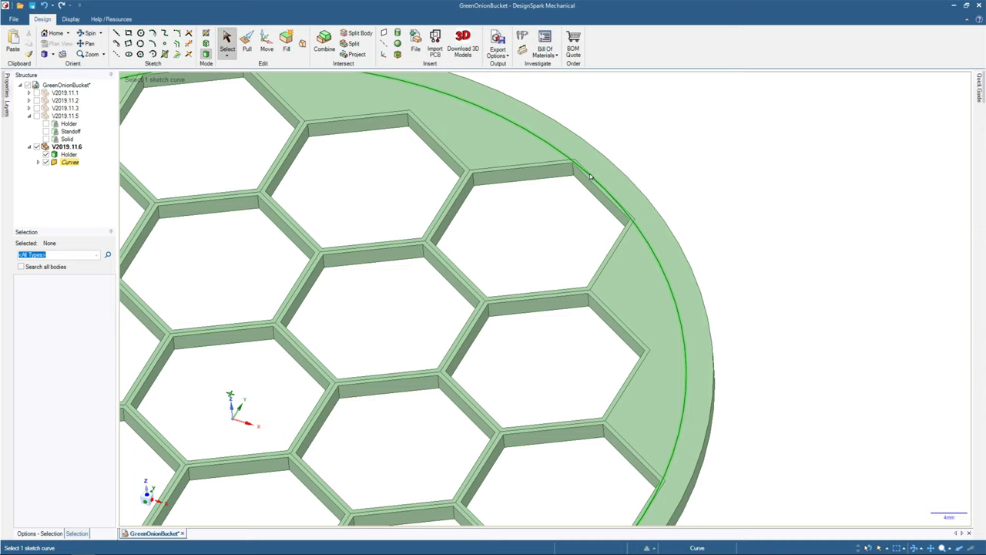
scroll(590, 177, "up", 4)
left_click(589, 185)
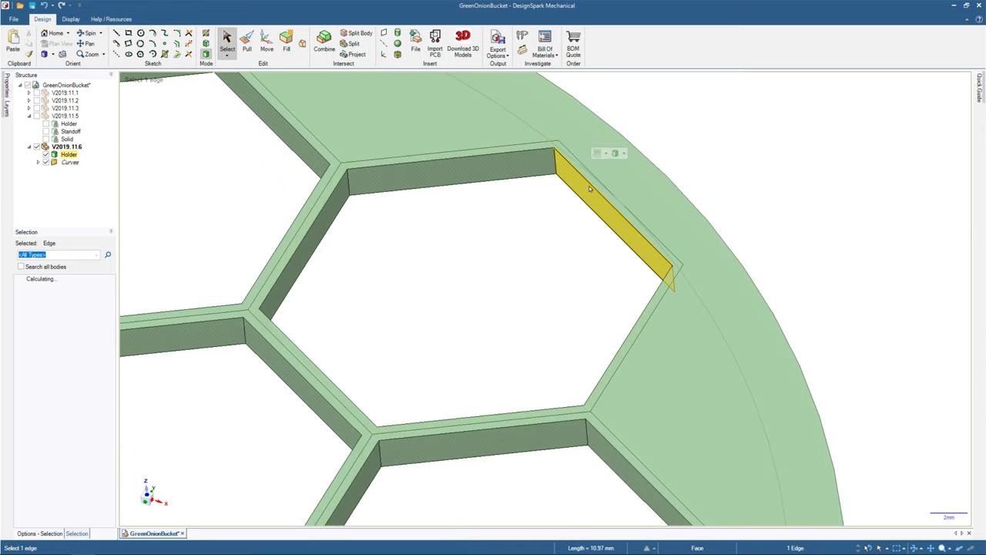
left_click(552, 253)
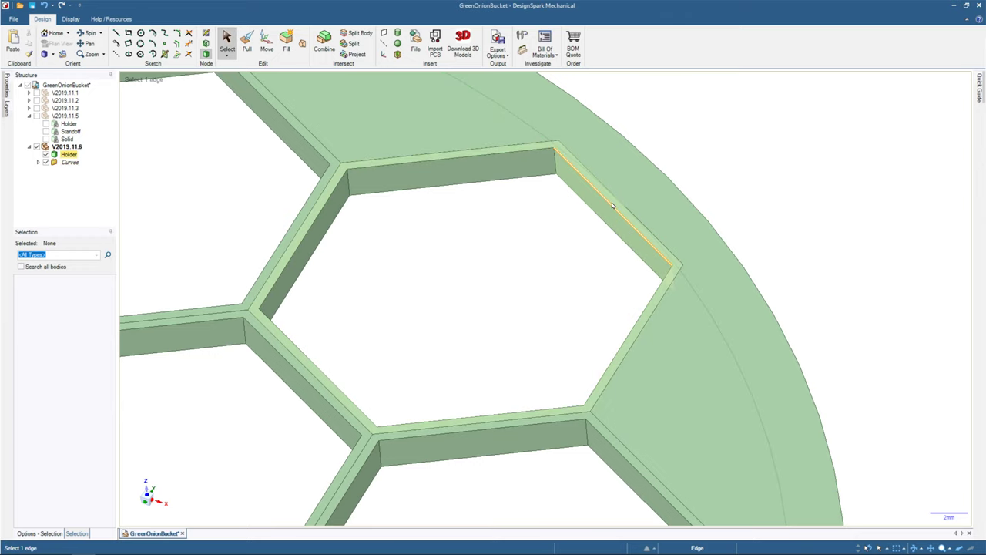
left_click(680, 264)
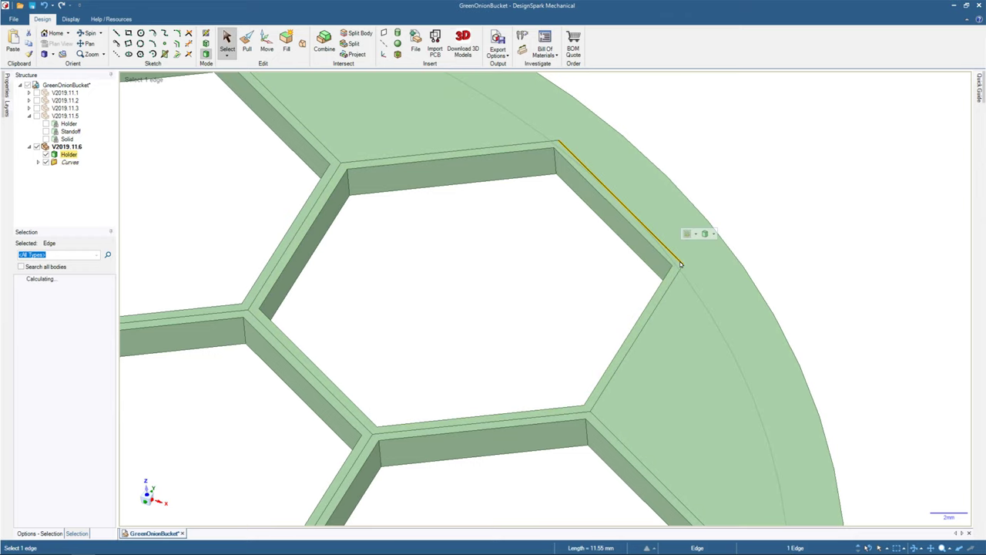
scroll(680, 264, "down", 10)
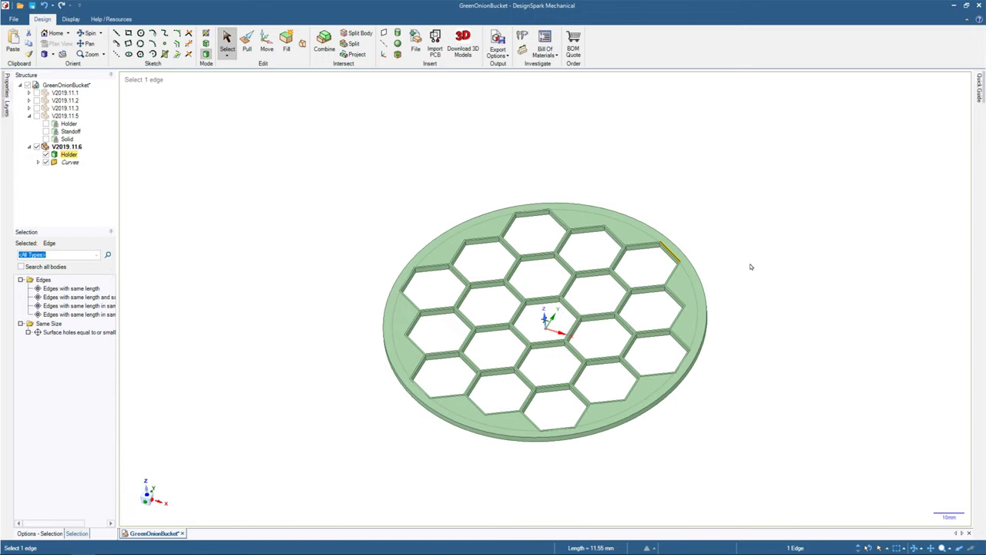
left_click(791, 274)
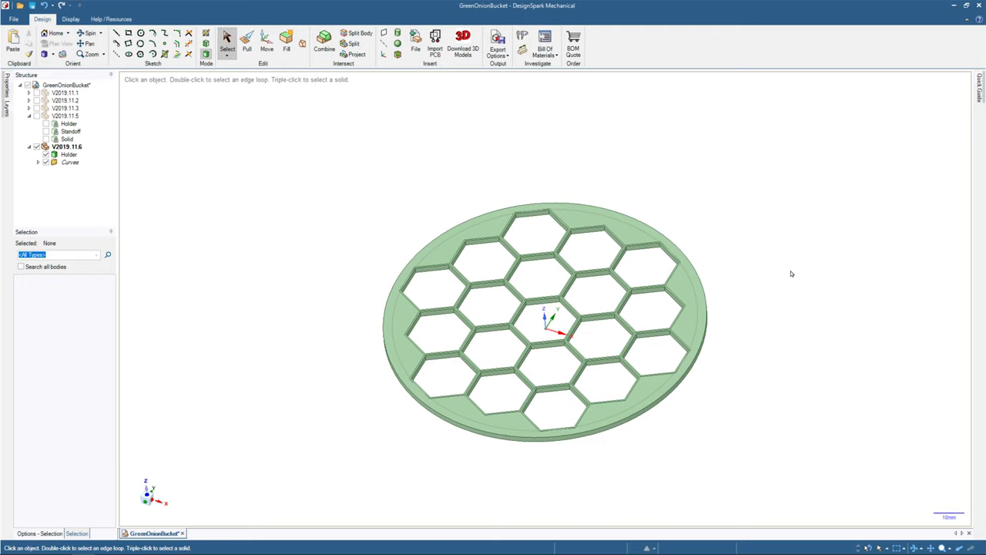
Try to delete the rim-side wall face of an outer hexagon hole, and undo that deletion.
middle_click_drag(480, 200, 326, 228)
scroll(339, 243, "up", 5)
scroll(359, 268, "down", 4)
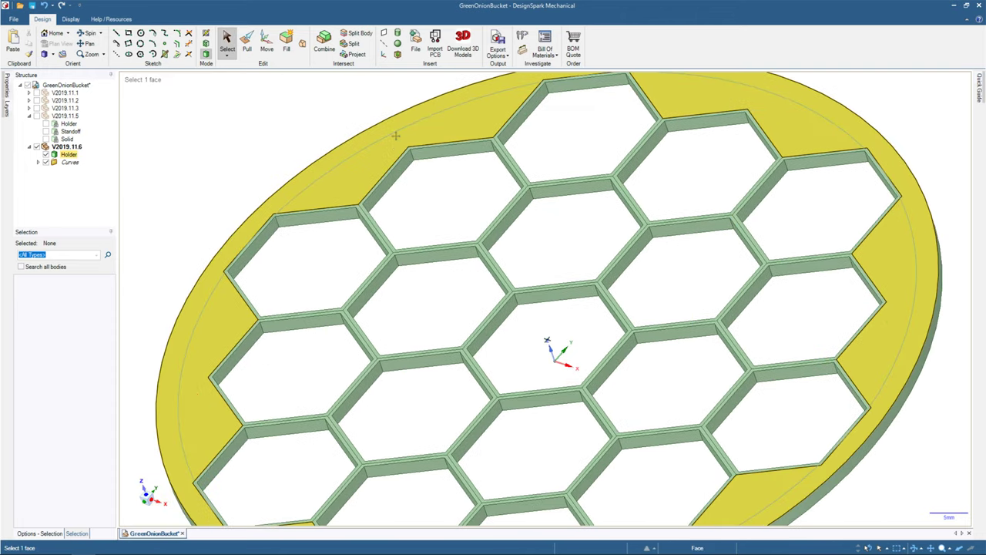
scroll(399, 151, "up", 3)
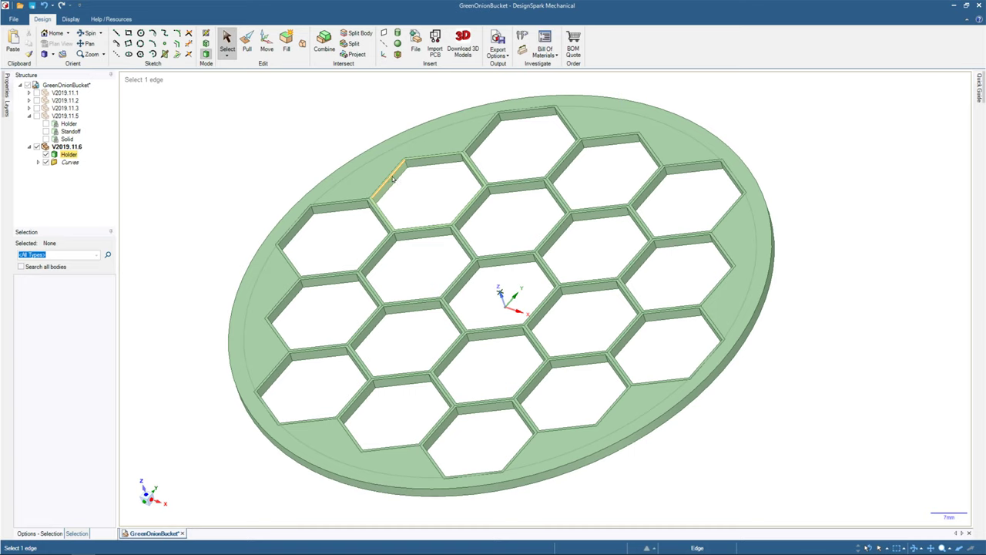
left_click(393, 181)
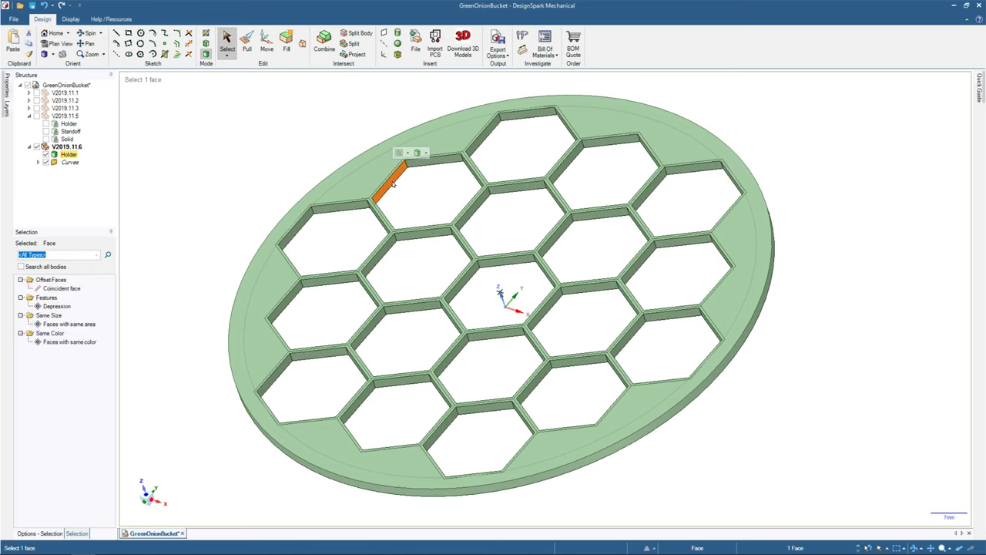
key("Delete")
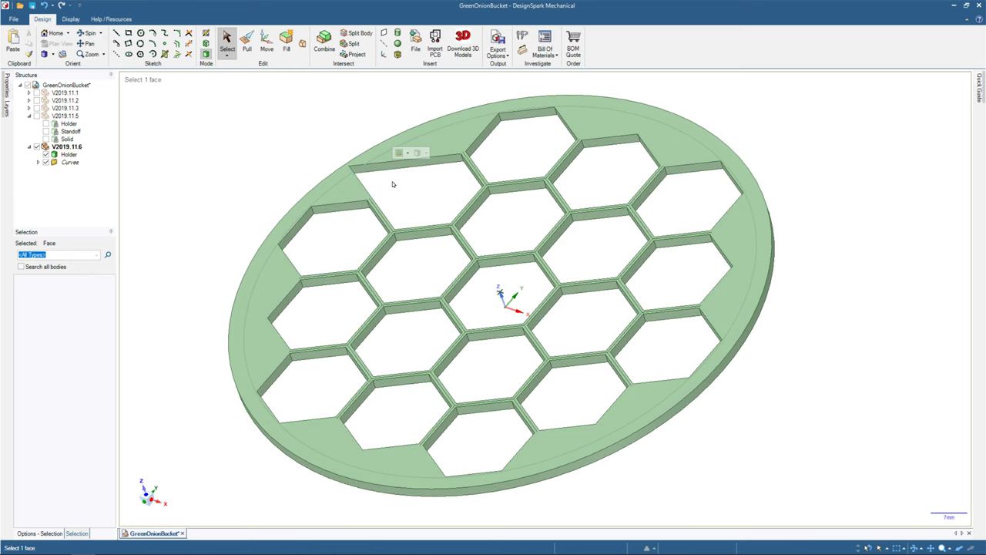
key("ctrl+z")
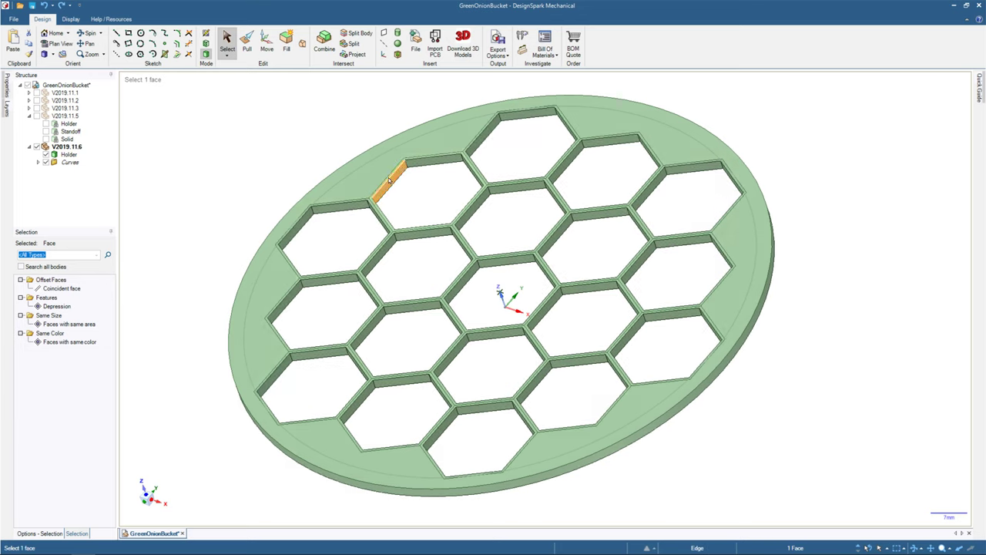
Try to delete the rim-side outline edges of two neighbouring outer hexagons, one edge at a time.
left_click(388, 179)
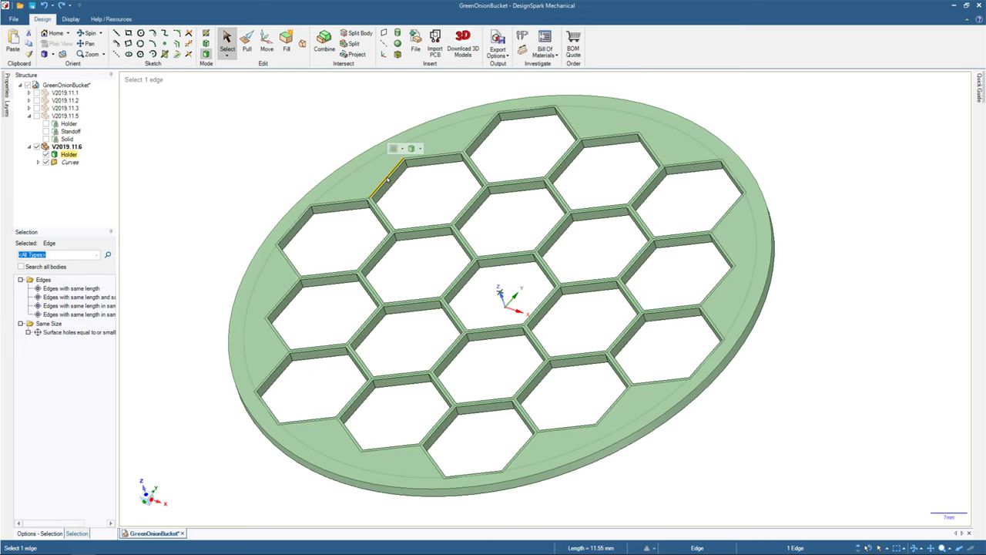
left_click(407, 190)
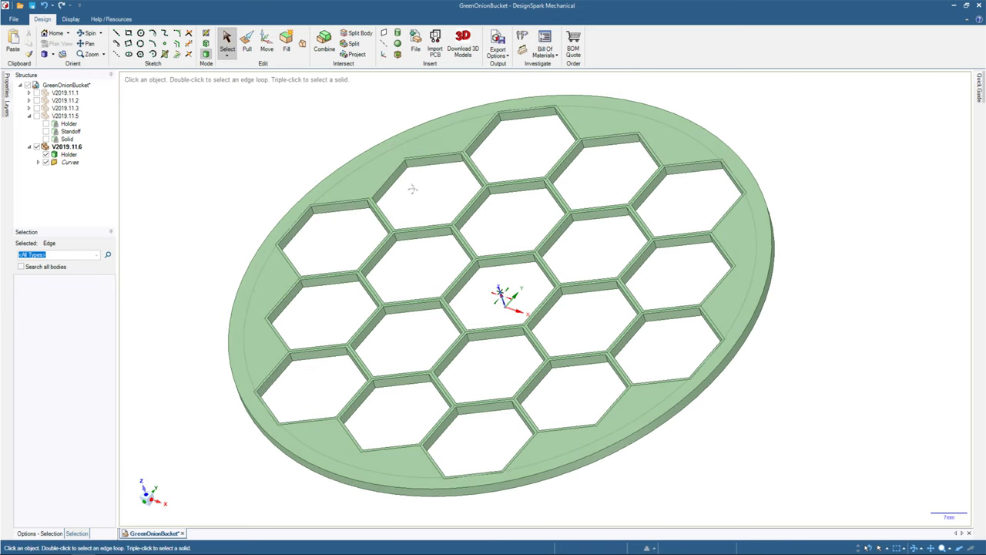
mouse_move(412, 189)
middle_mouse_down()
mouse_move(337, 82)
mouse_move(473, 213)
mouse_move(470, 184)
mouse_move(470, 282)
mouse_move(478, 255)
mouse_move(493, 342)
mouse_move(557, 443)
mouse_move(585, 443)
mouse_move(585, 432)
mouse_move(555, 409)
middle_mouse_up()
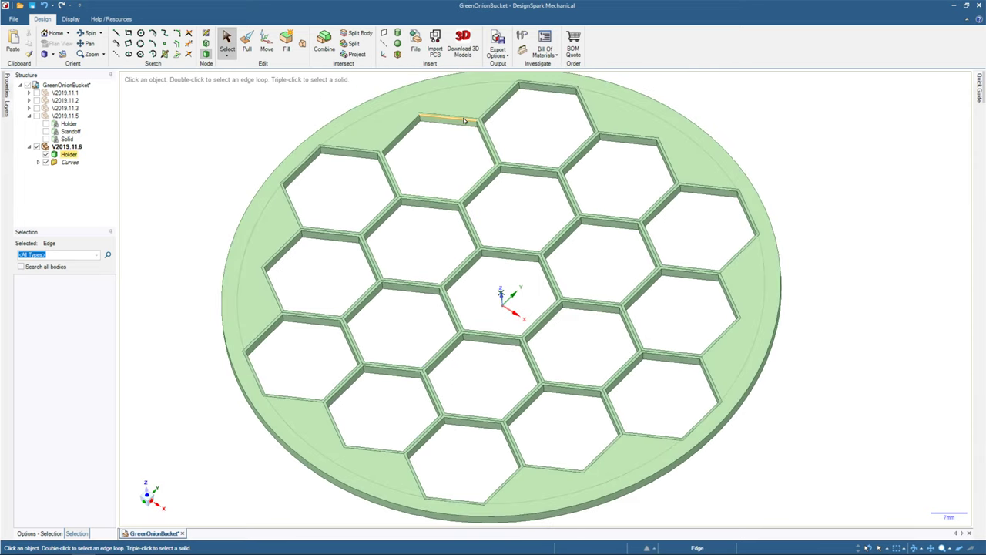
left_click(461, 117)
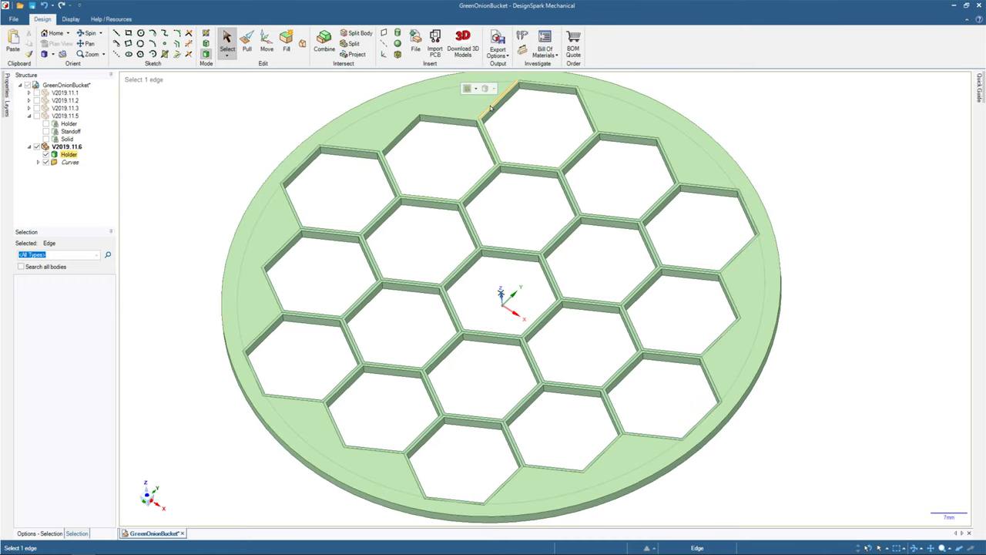
left_click(491, 108)
left_click(550, 85)
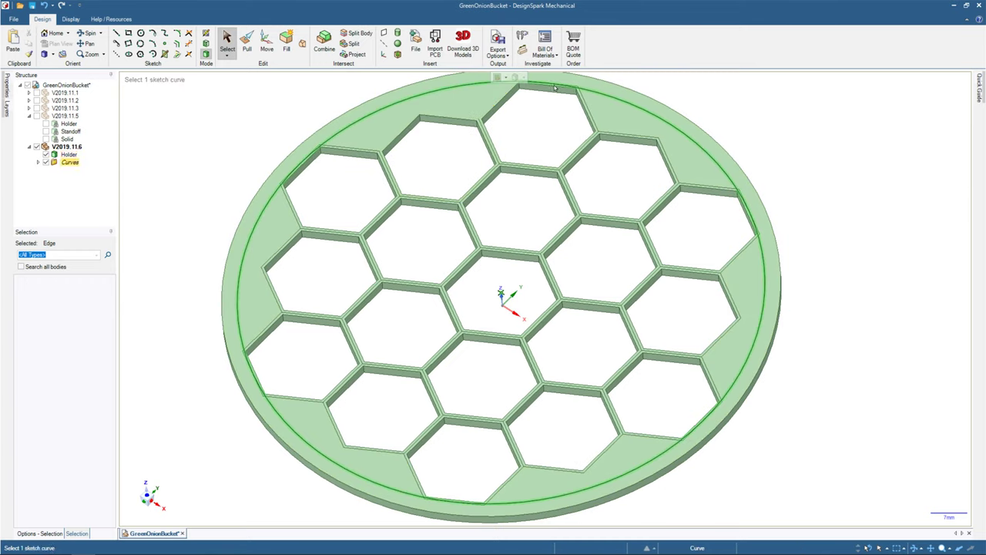
left_click(548, 279)
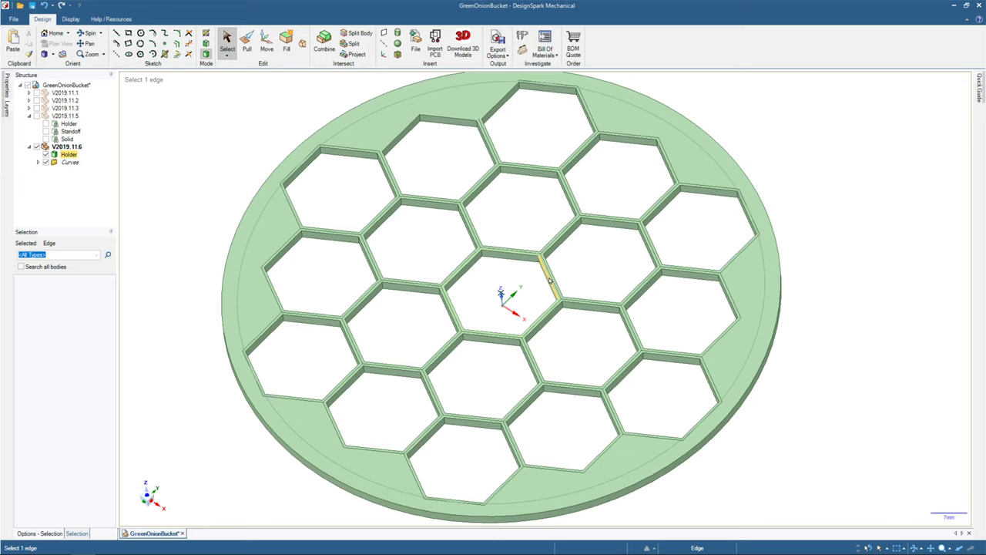
Try to delete the remaining rim-side outline edges of the uppermost hexagon and its neighbour, and select the outline edge between them.
scroll(571, 94, "up", 5)
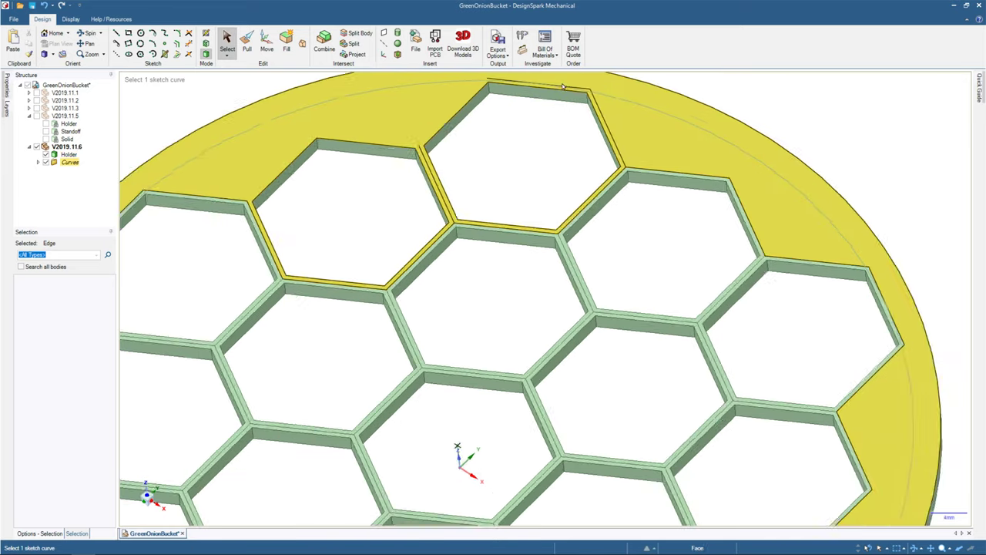
scroll(572, 95, "up", 2)
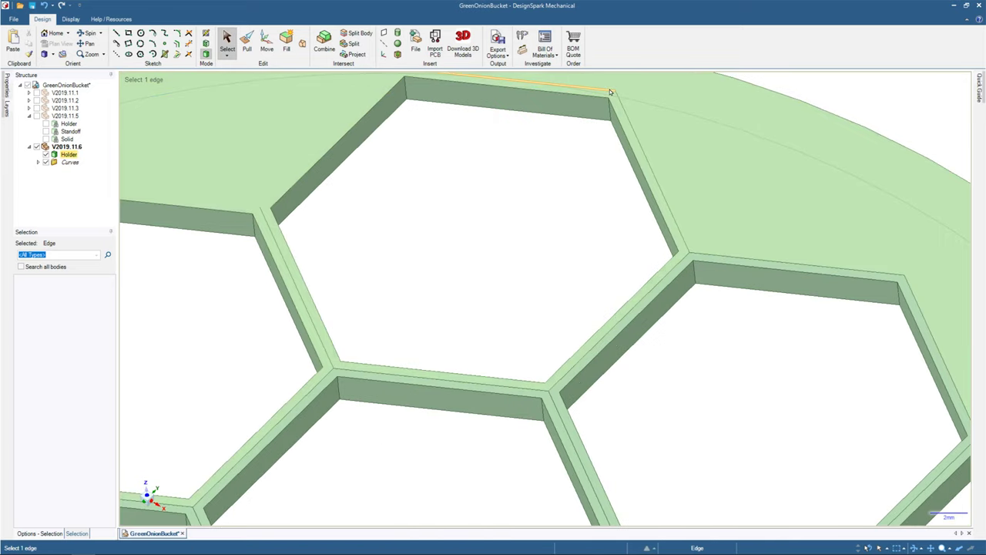
left_click(610, 92)
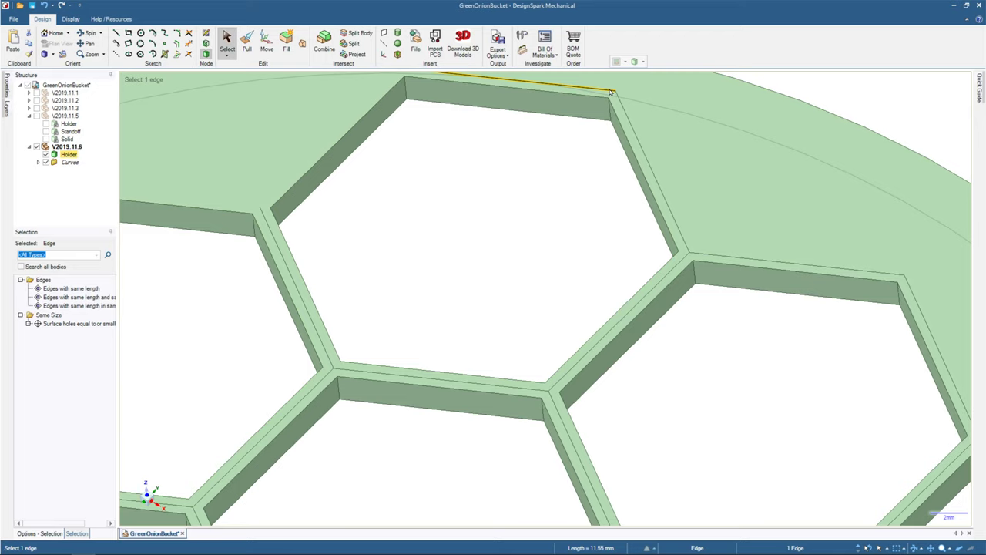
left_click(630, 126)
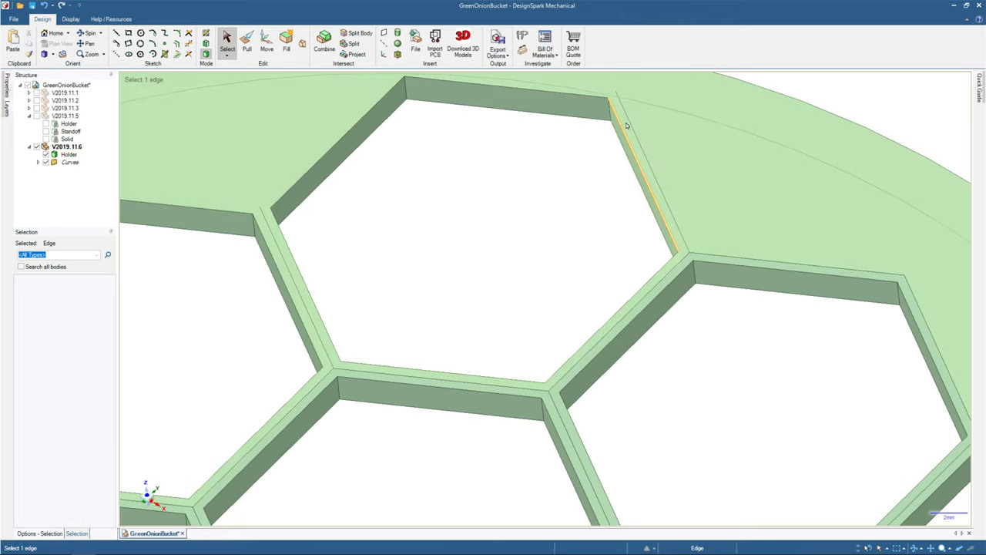
left_click(759, 262)
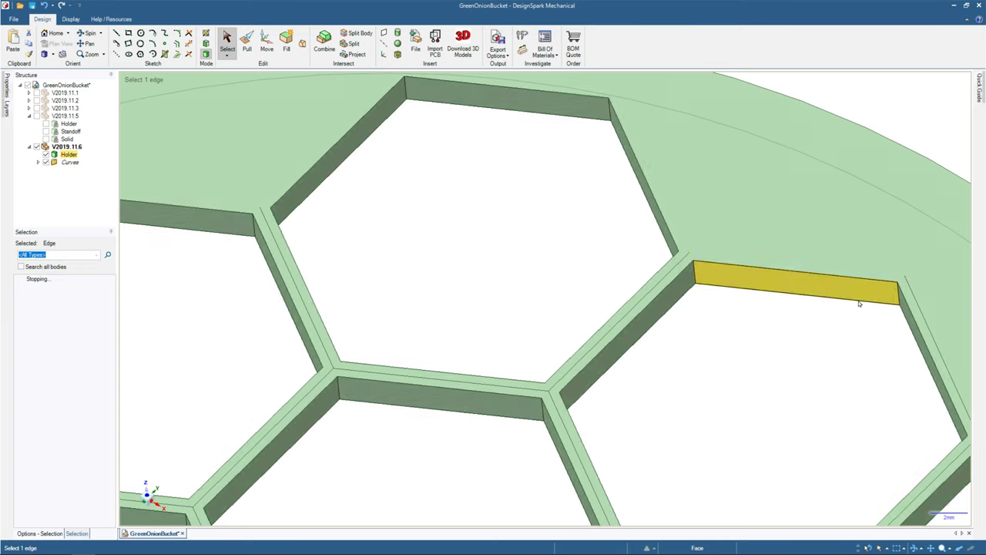
left_click(925, 319)
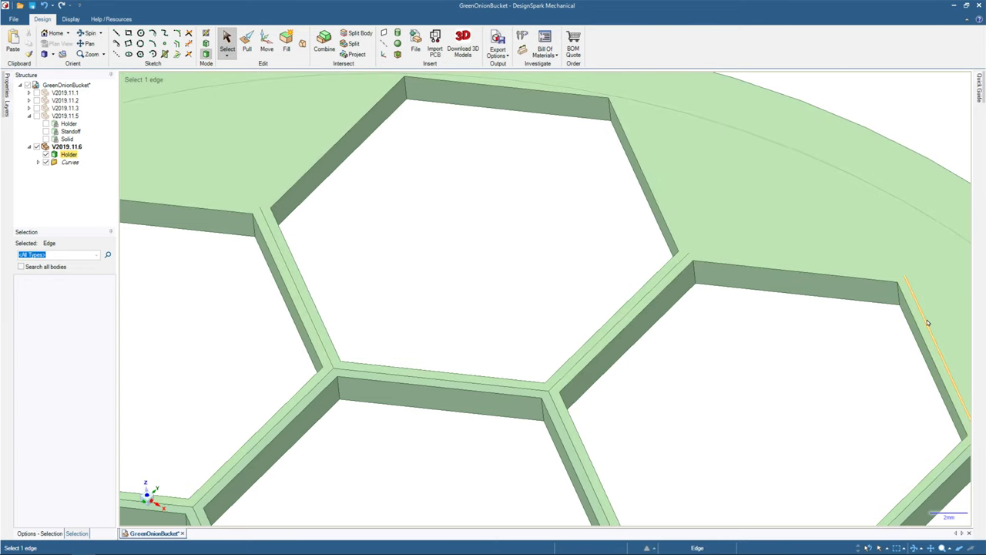
left_click(898, 329)
scroll(825, 347, "down", 5)
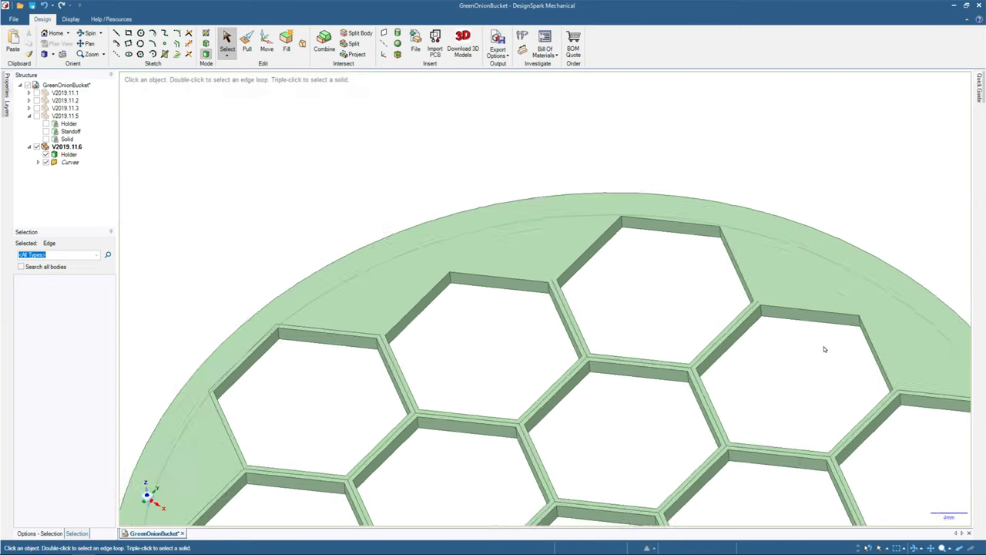
left_click(758, 320)
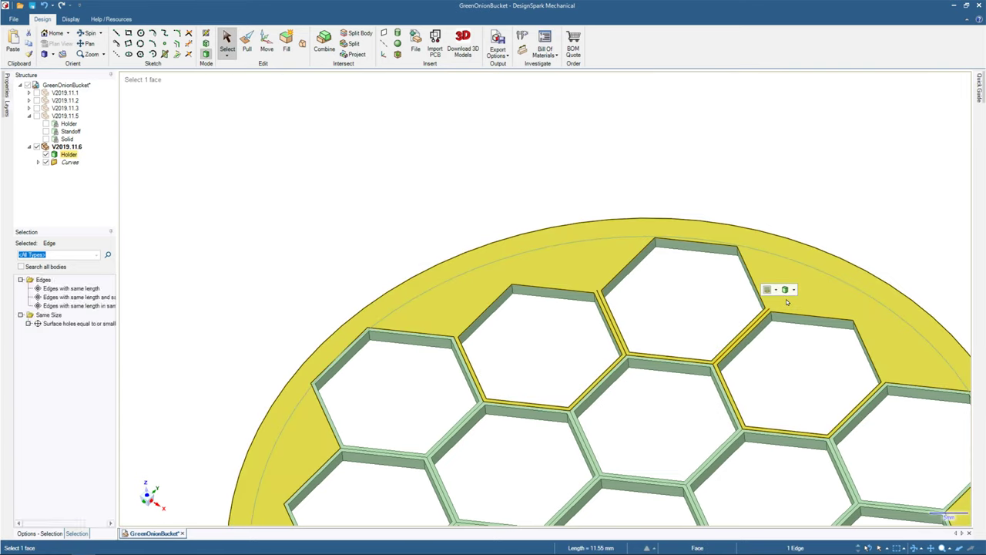
mouse_move(775, 357)
middle_mouse_down()
mouse_move(770, 295)
mouse_move(769, 372)
middle_mouse_up()
scroll(773, 363, "down", 5)
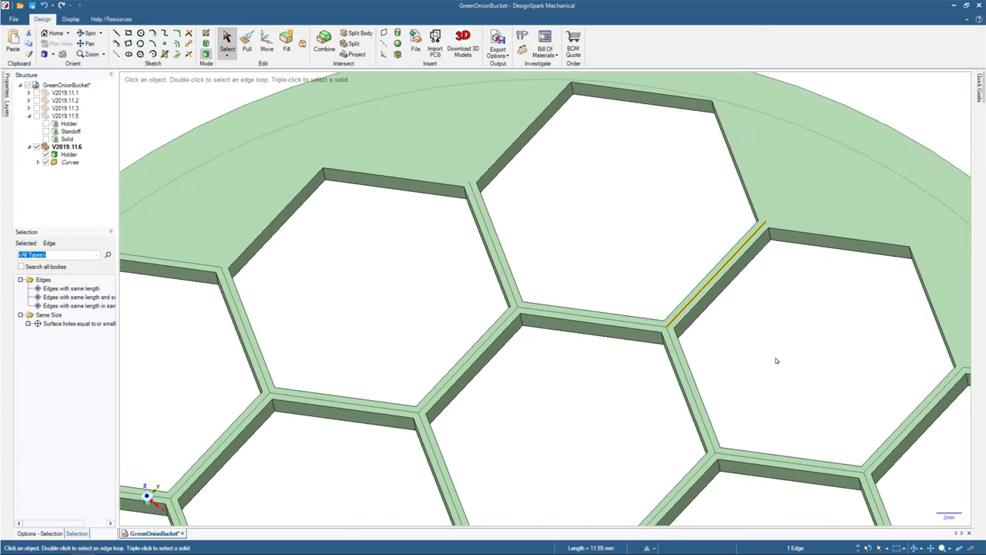
scroll(775, 355, "up", 5)
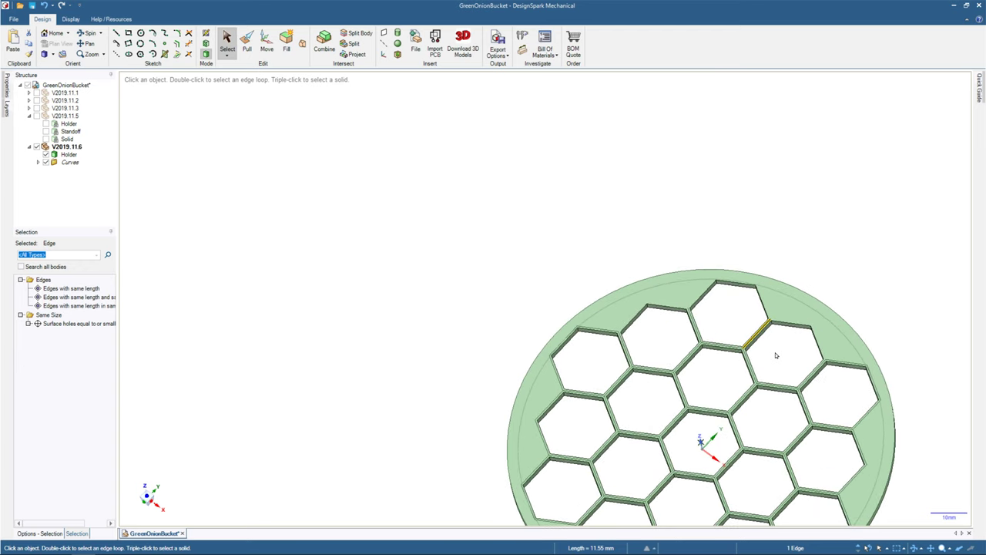
Undo the outline edge deletions on the outer hexagons, keep the holes cut, and clear the selection.
key("z")
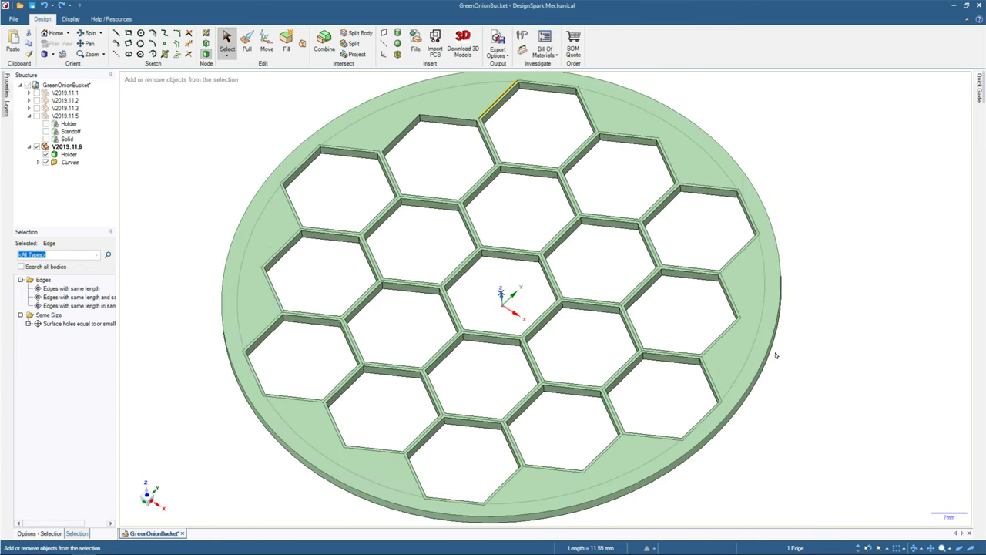
middle_click_drag(775, 353, 513, 146)
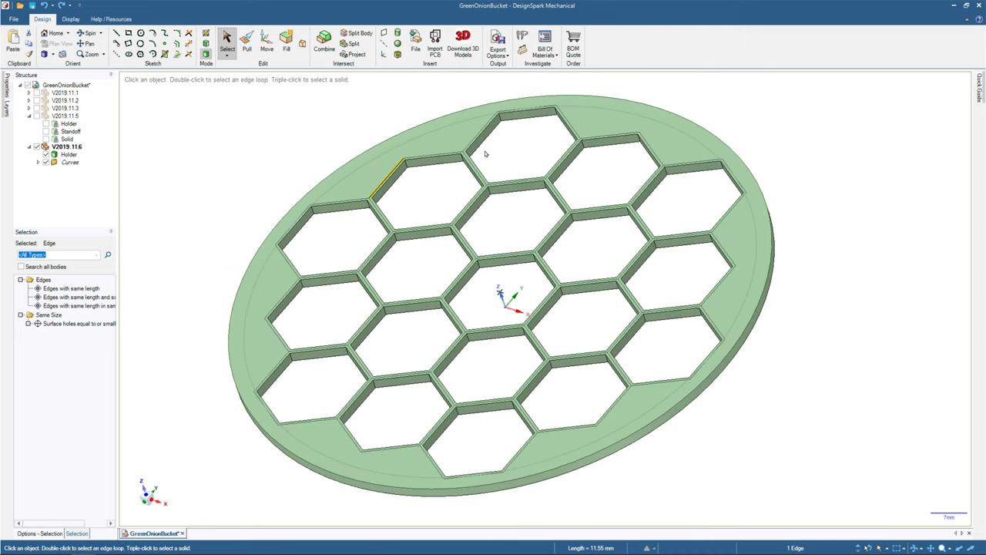
key("p")
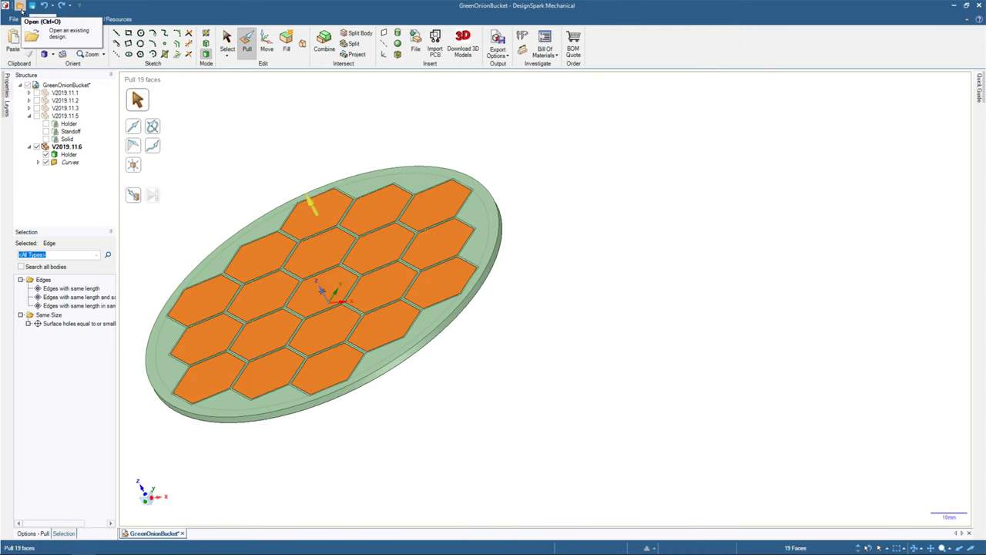
left_click(44, 5)
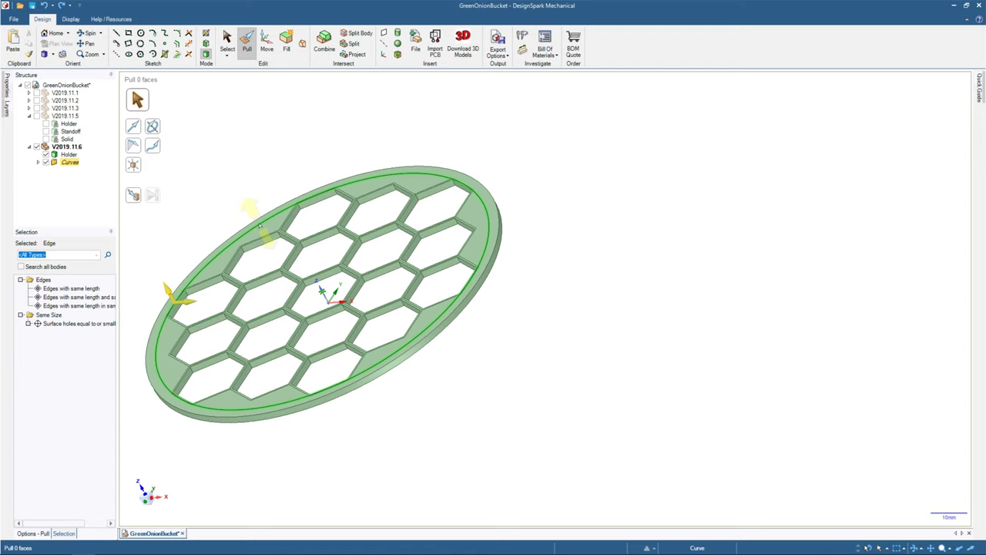
key("Escape")
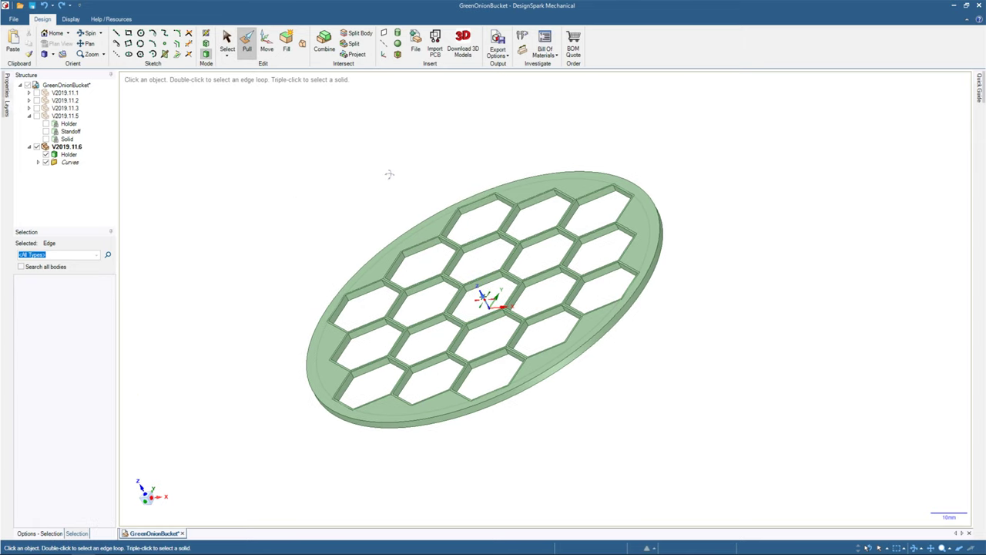
Examine the outline edges along the inner hexagon walls and at a rim-side hexagon corner in a face-on view.
key("s")
key("v")
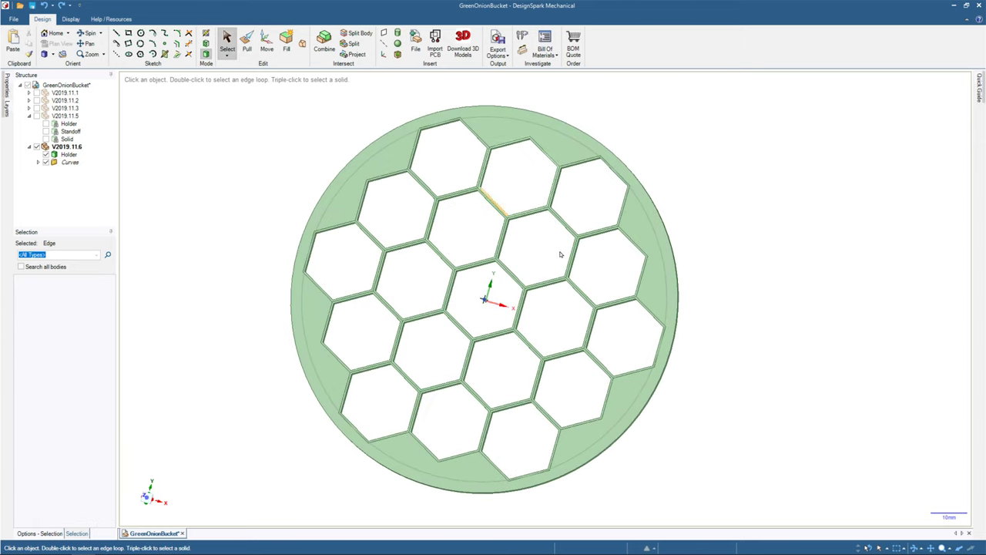
left_click(537, 406)
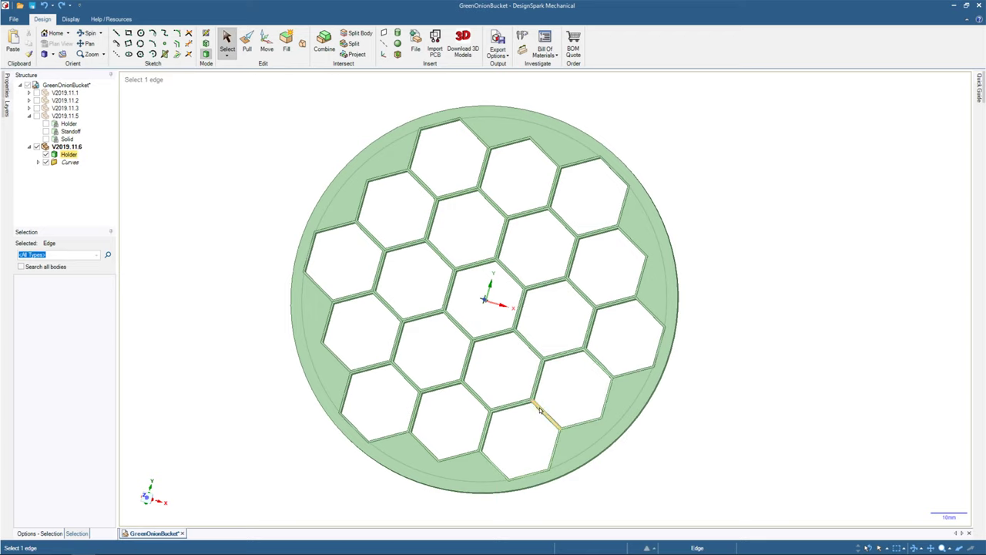
left_click(556, 372)
left_click(564, 356)
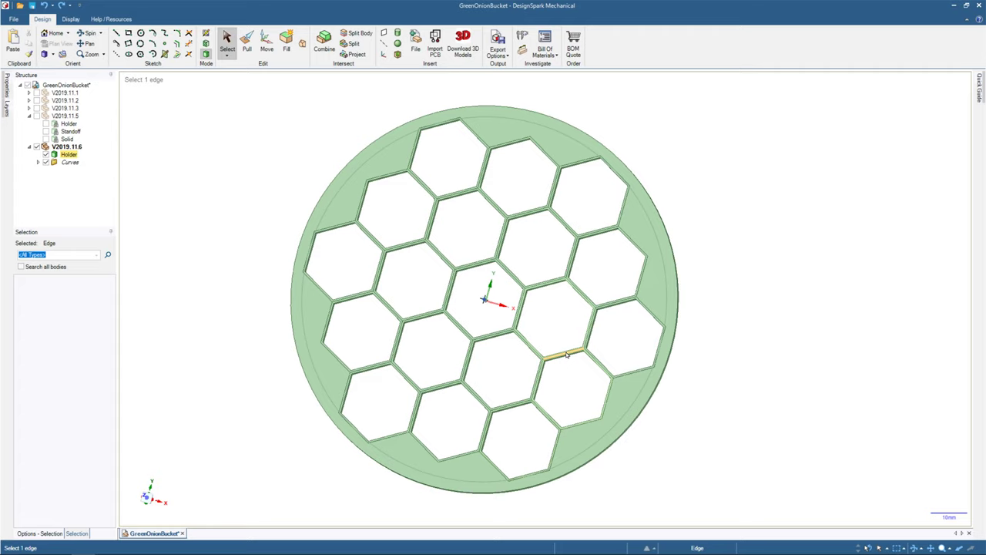
scroll(313, 235, "up", 3)
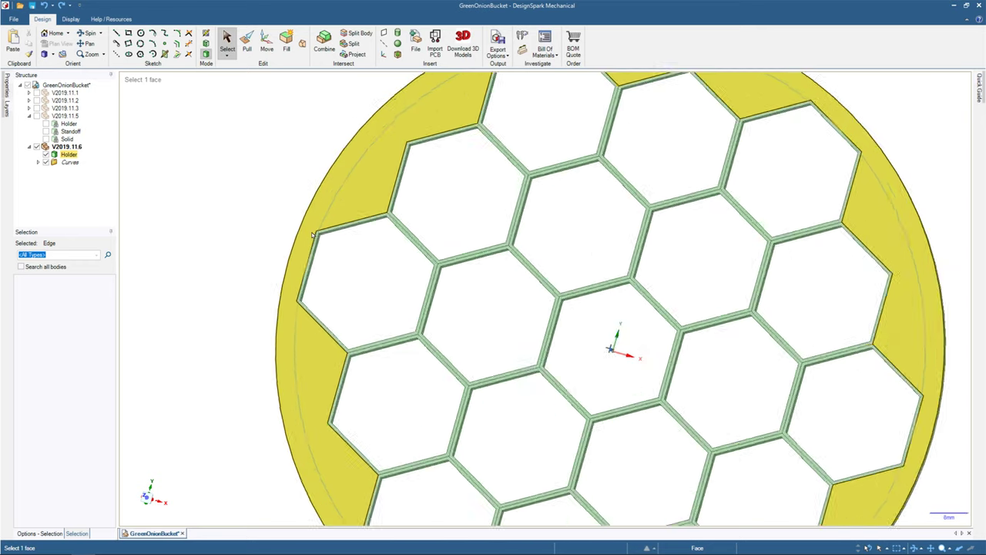
scroll(312, 234, "up", 4)
scroll(318, 235, "down", 2)
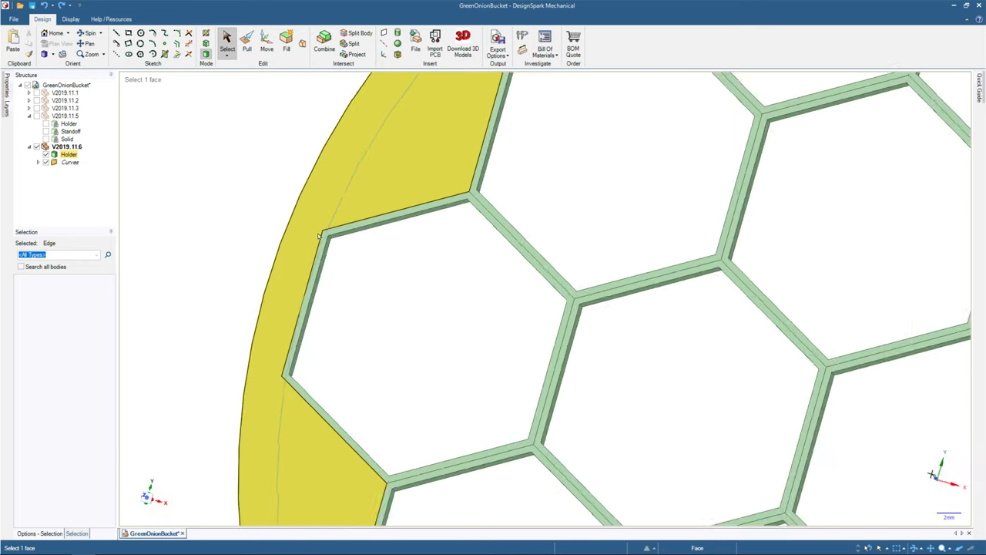
scroll(319, 237, "down", 5)
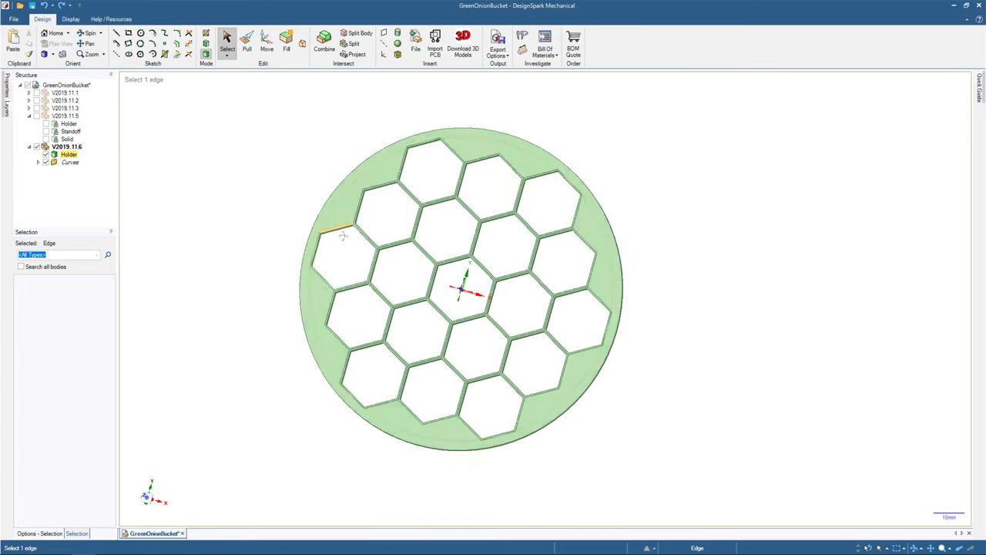
middle_click_drag(327, 235, 359, 237)
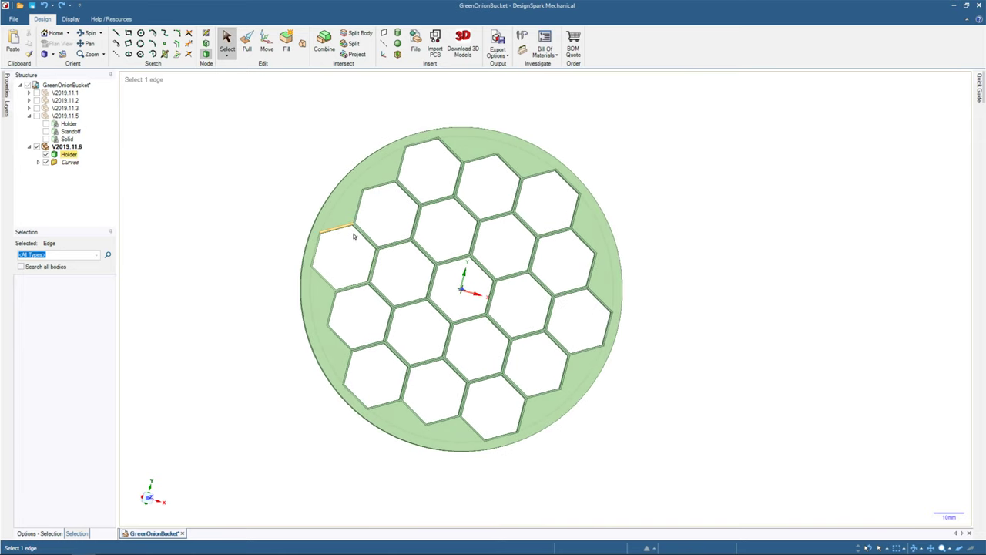
Delete the circular sketch curve just inside the rim of the Holder.
left_click(339, 201)
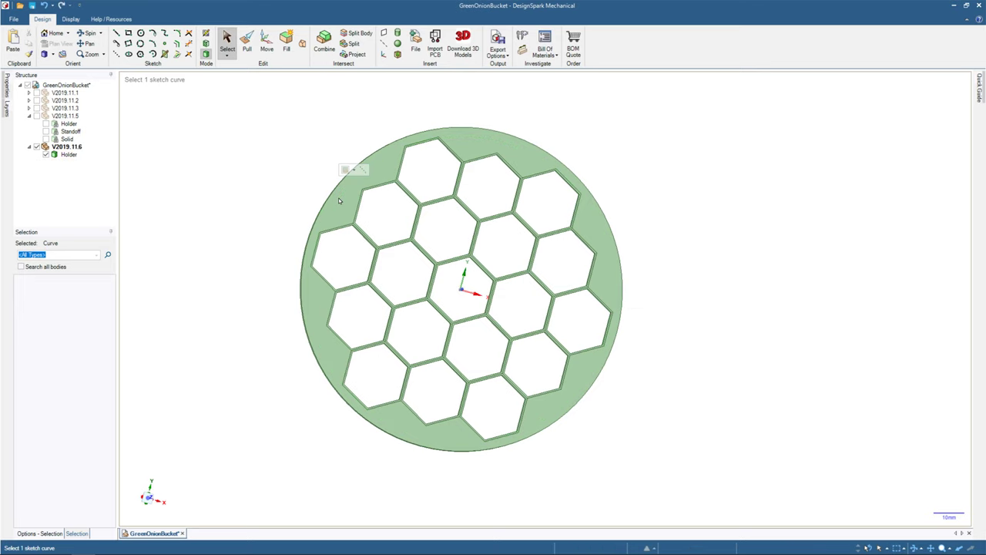
key("Delete")
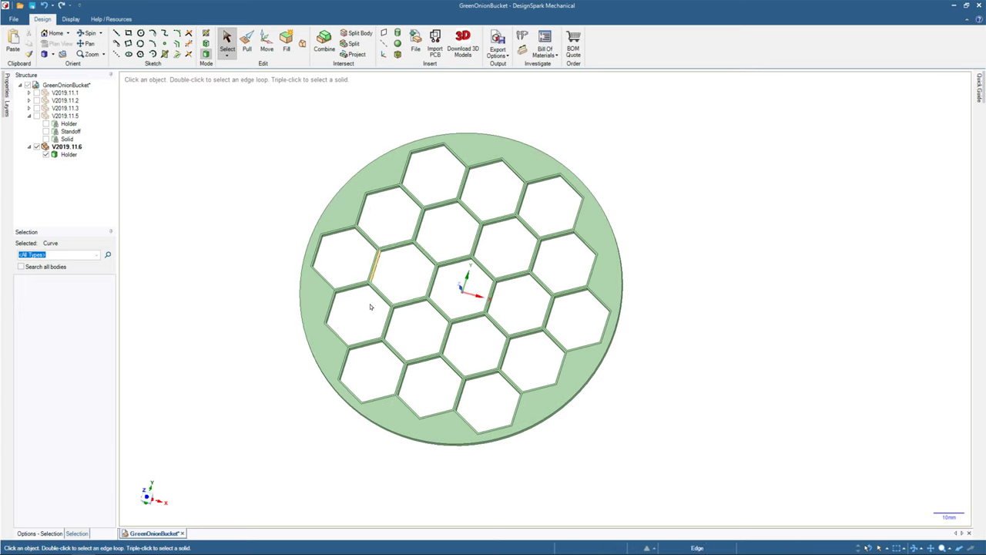
middle_click_drag(371, 302, 400, 315)
left_click(333, 291)
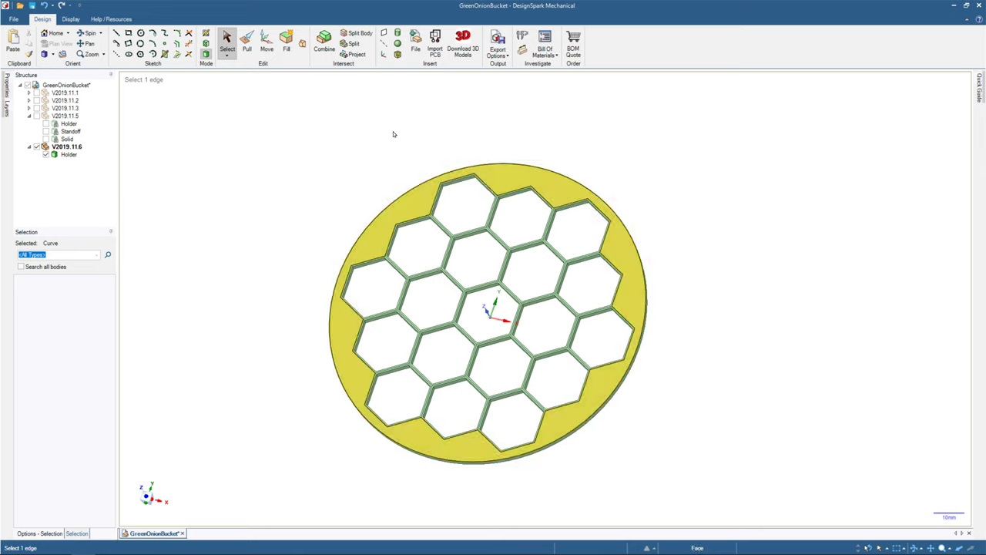
left_click(246, 44)
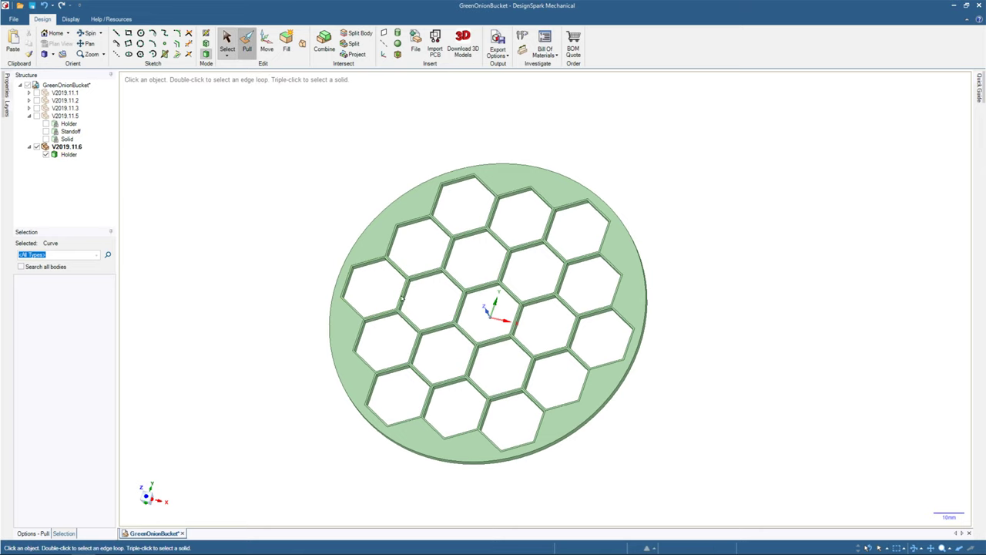
scroll(420, 290, "up", 5)
scroll(432, 274, "up", 3)
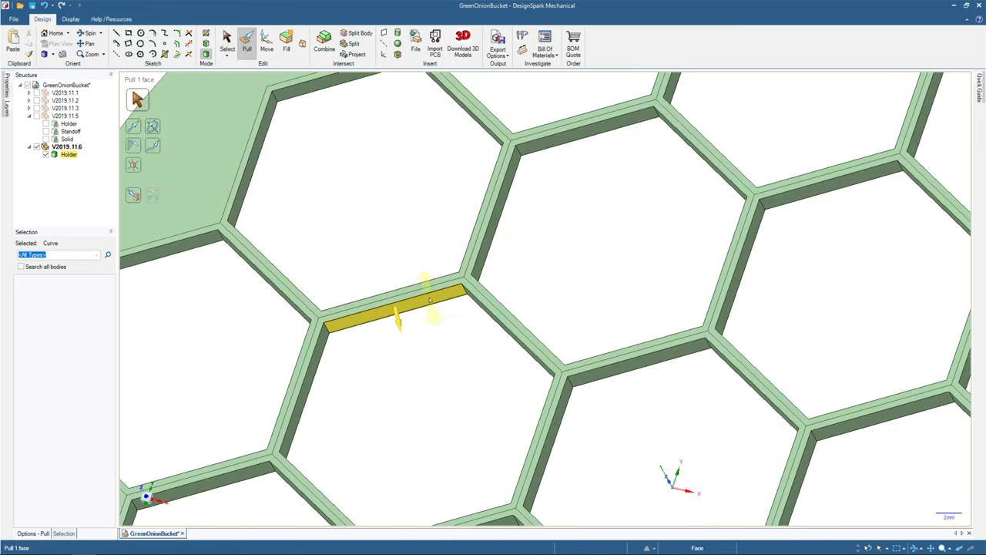
left_click(430, 291)
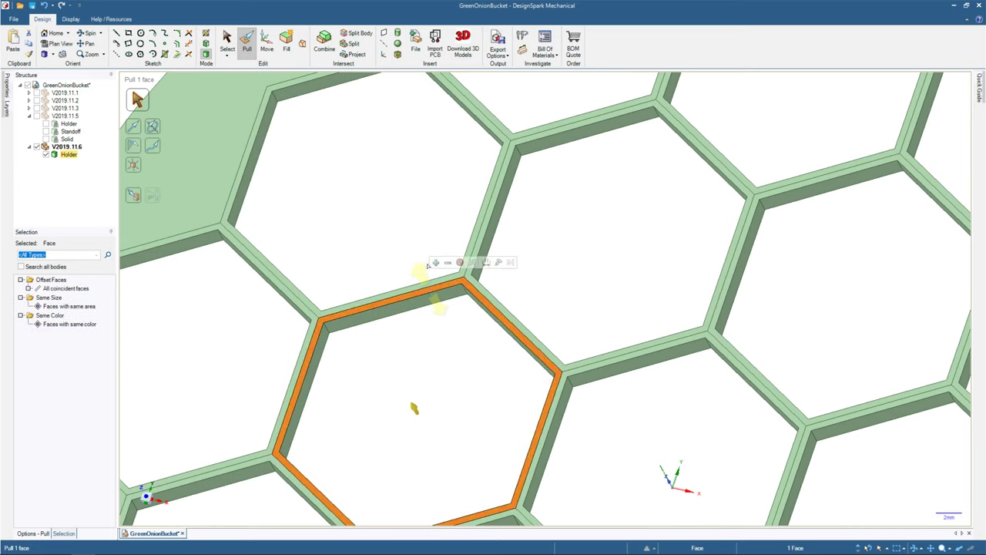
left_click_drag(428, 265, 429, 264)
type("1")
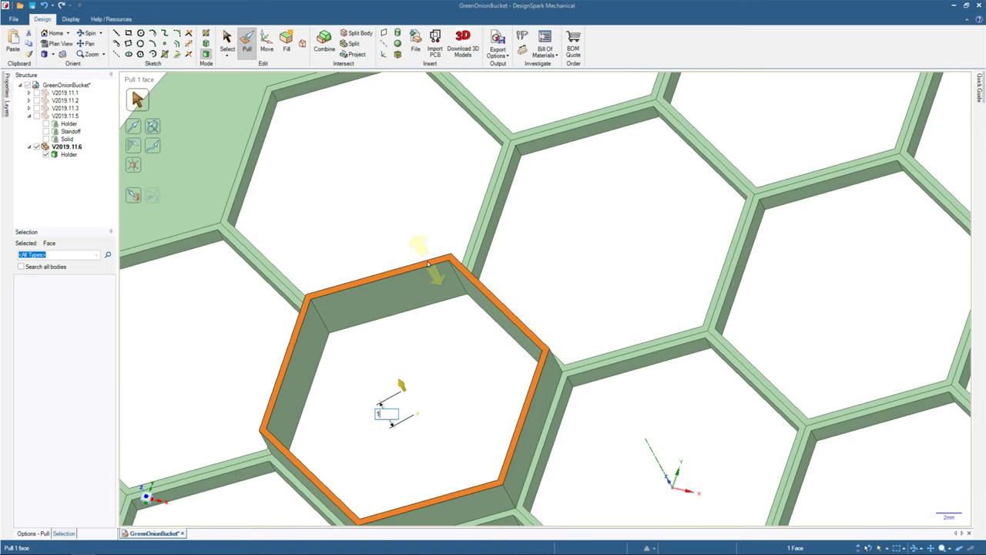
key("Escape")
key("Escape")
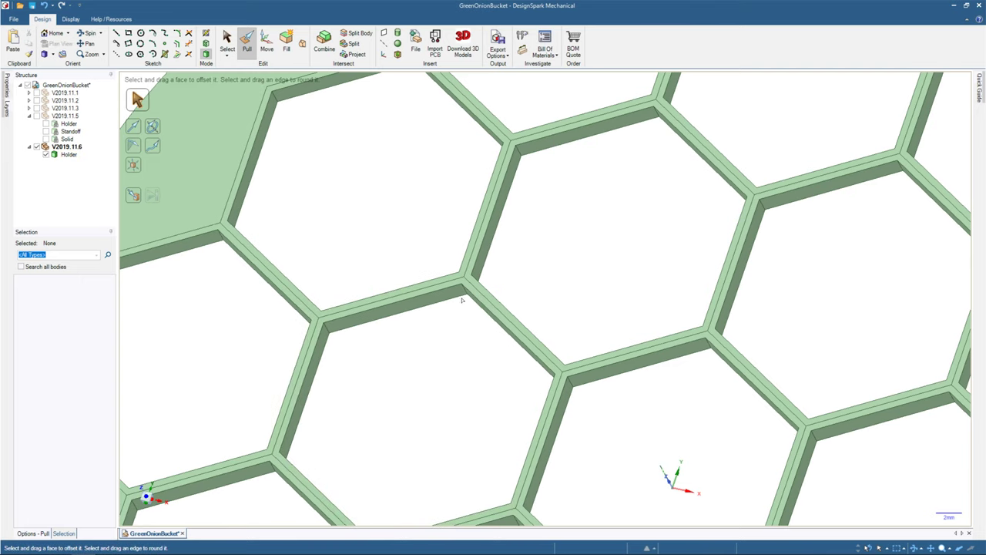
Measure the short corner edge running through the disc's thickness inside a hexagonal hole.
left_click(522, 36)
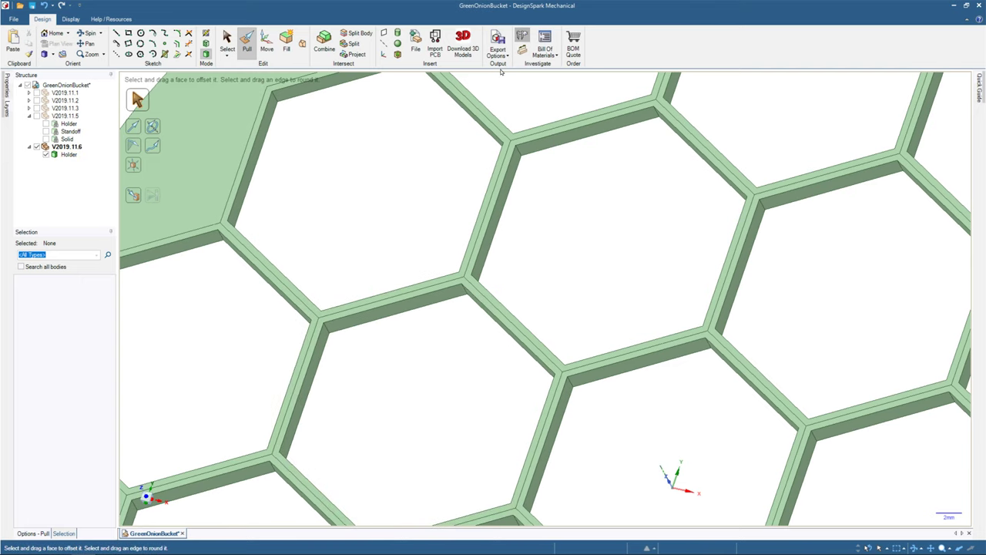
left_click(332, 332)
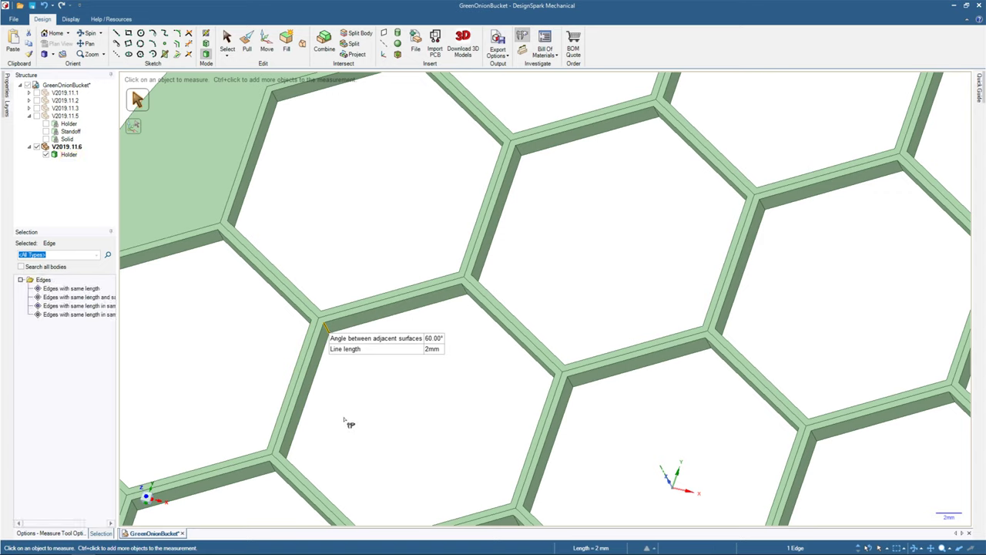
key("Escape")
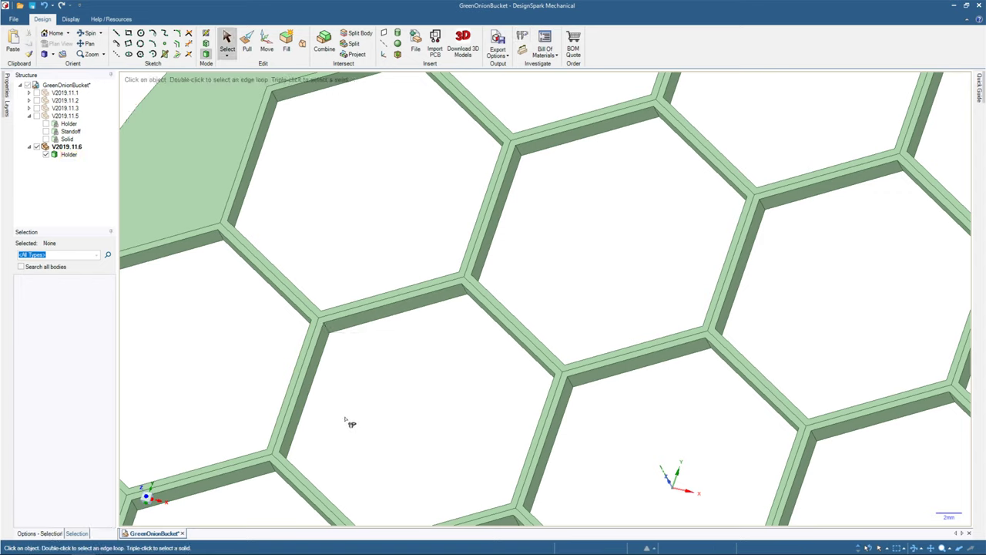
Select the thin border face around the hexagonal hole beside the central one and examine it against the whole Holder disc.
left_click(396, 301)
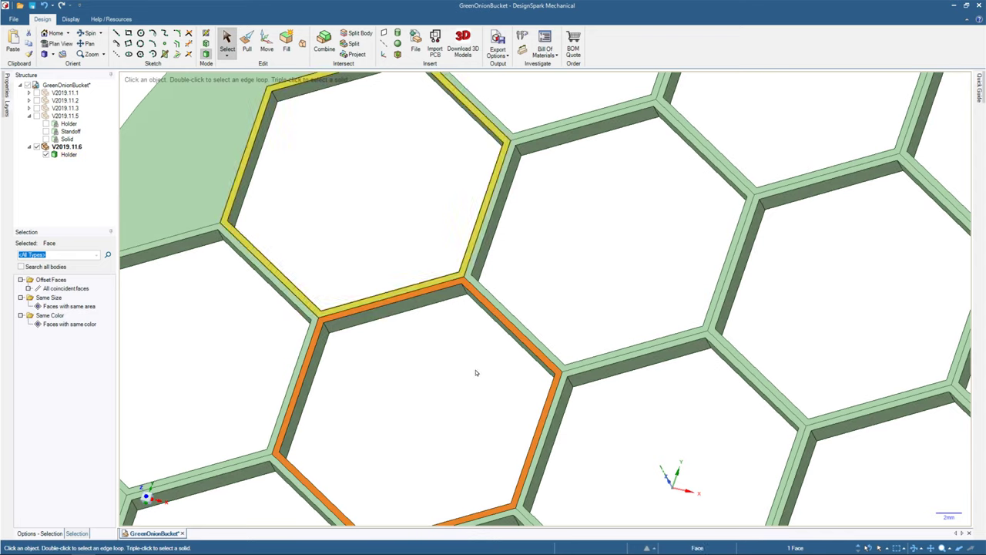
scroll(487, 412, "down", 3)
scroll(487, 411, "up", 3)
scroll(474, 386, "down", 6)
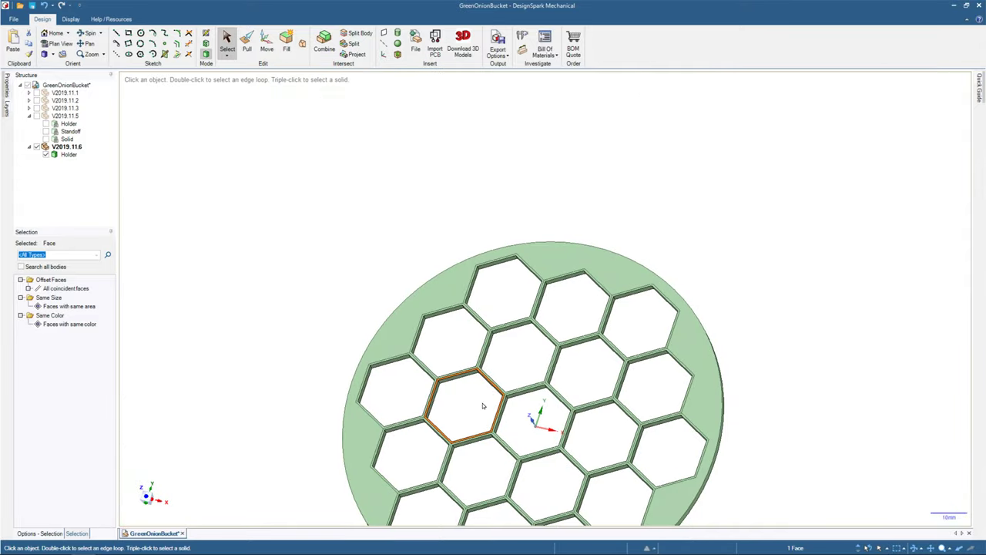
middle_click_drag(475, 386, 433, 297)
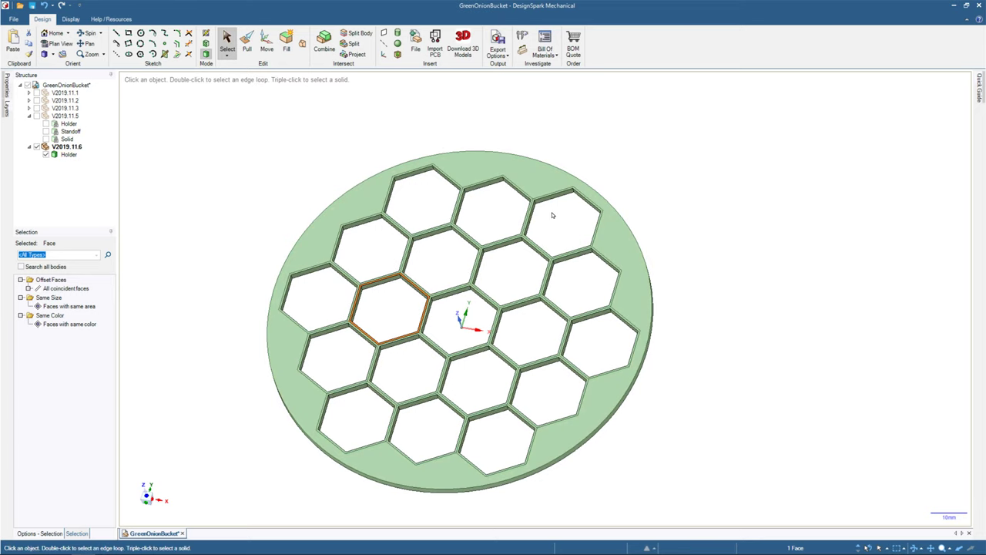
middle_click_drag(553, 214, 562, 251)
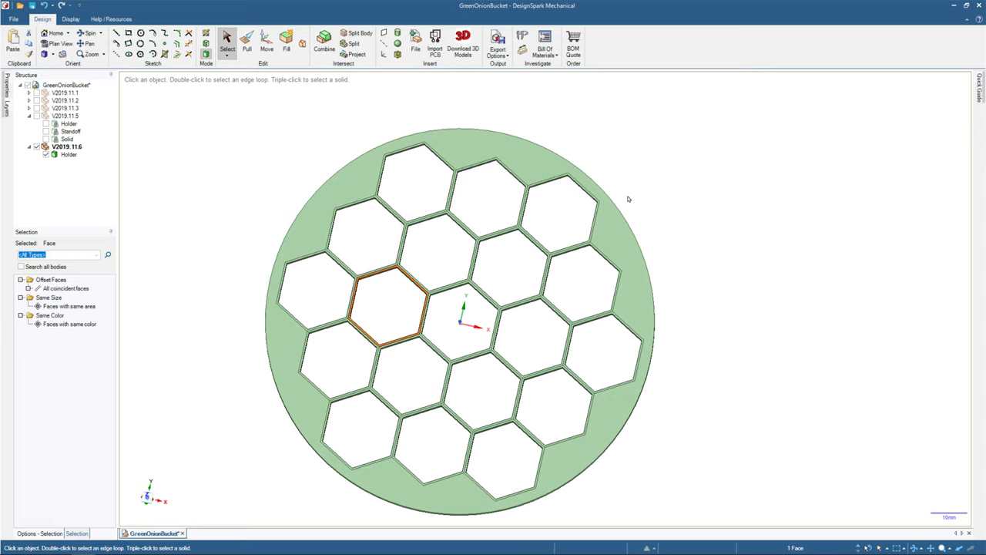
left_click(116, 34)
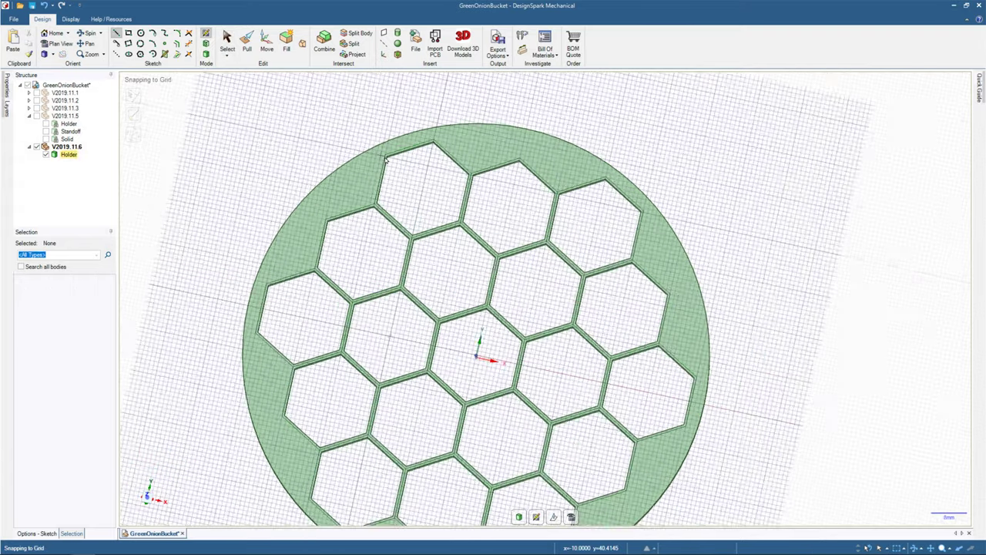
scroll(378, 160, "up", 5)
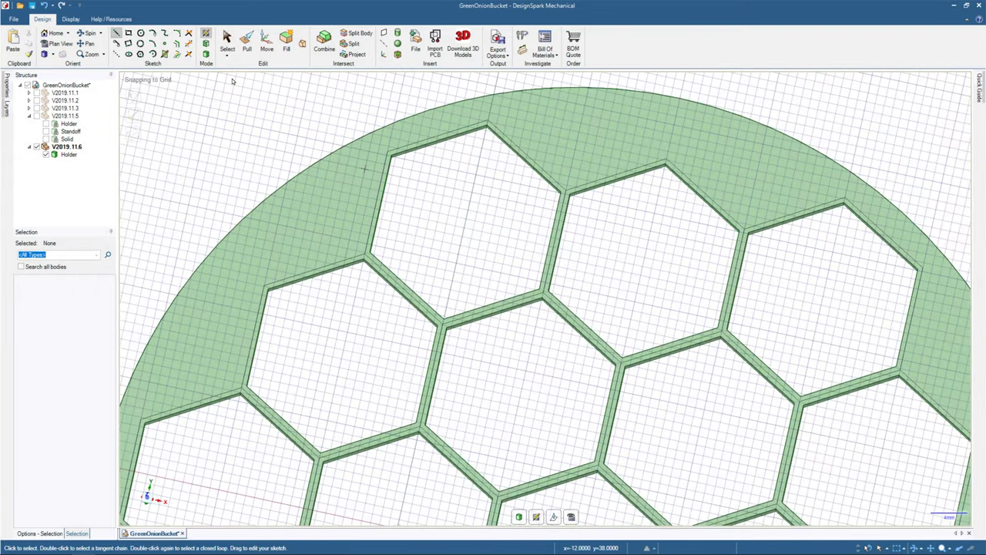
left_click(229, 40)
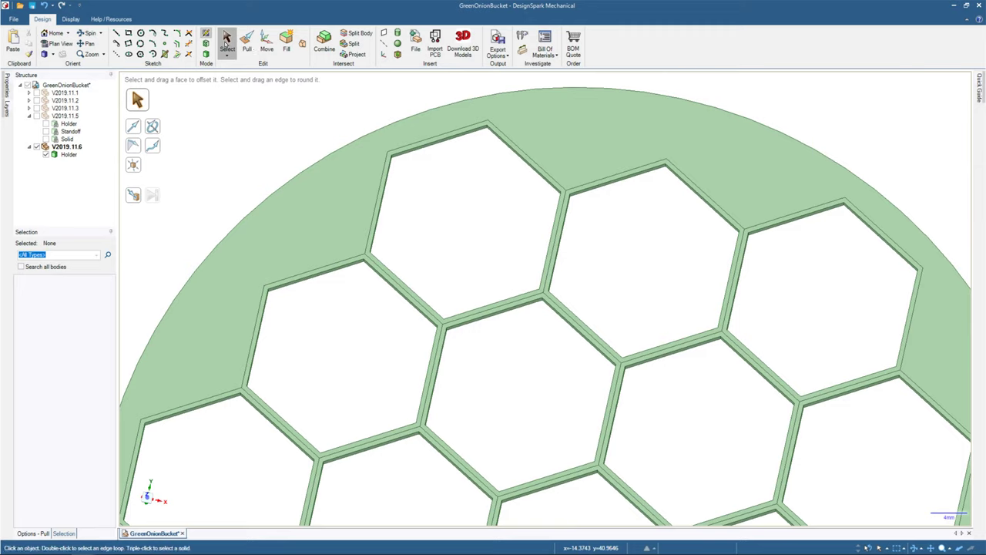
Save the document and start a line sketch on the Holder's flat face, viewed in plan with the whole disc visible.
left_click(31, 6)
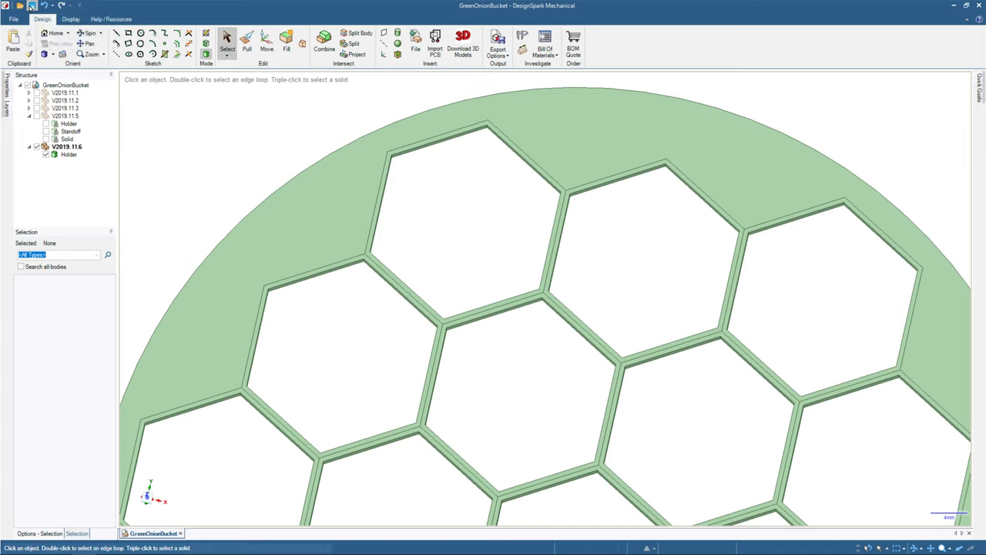
left_click(116, 33)
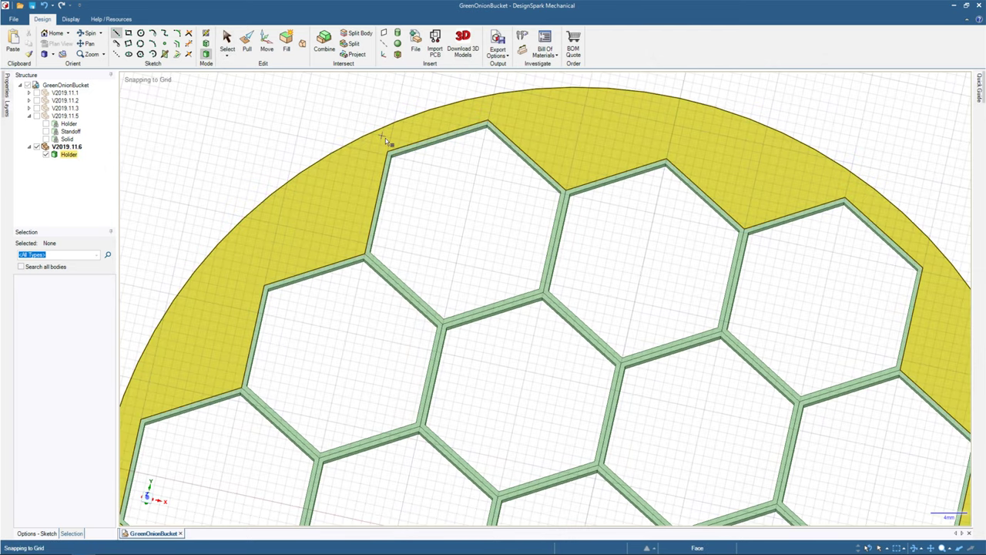
left_click(385, 138)
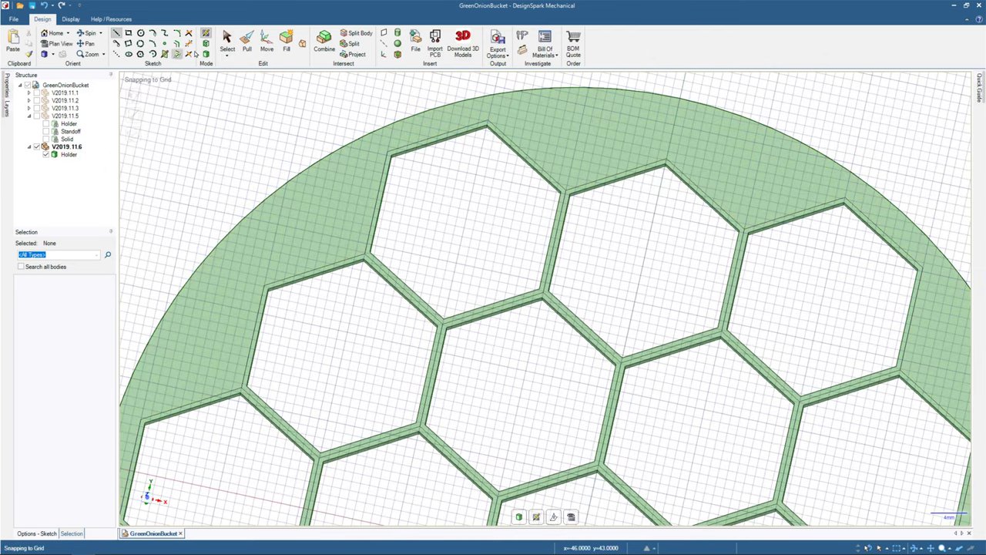
left_click(60, 44)
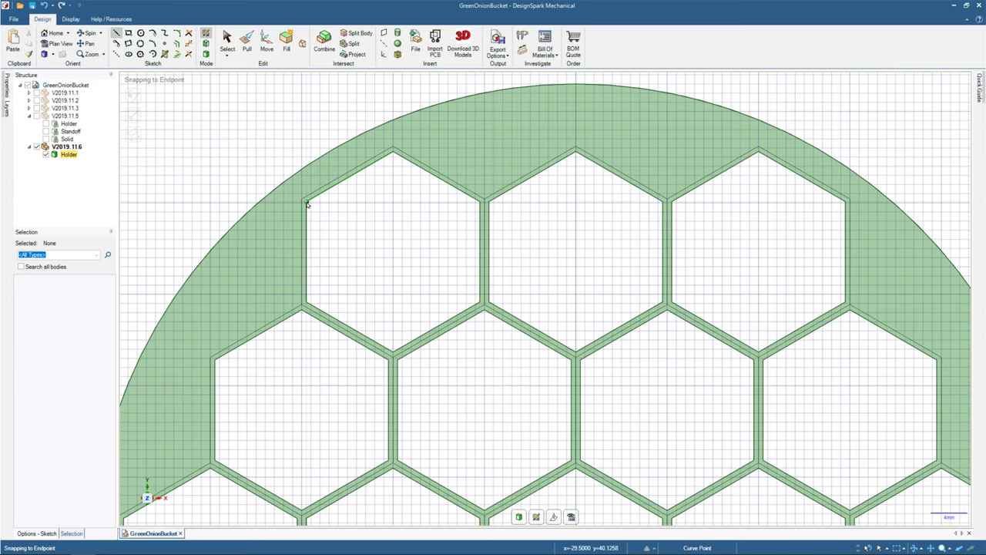
scroll(509, 242, "down", 5)
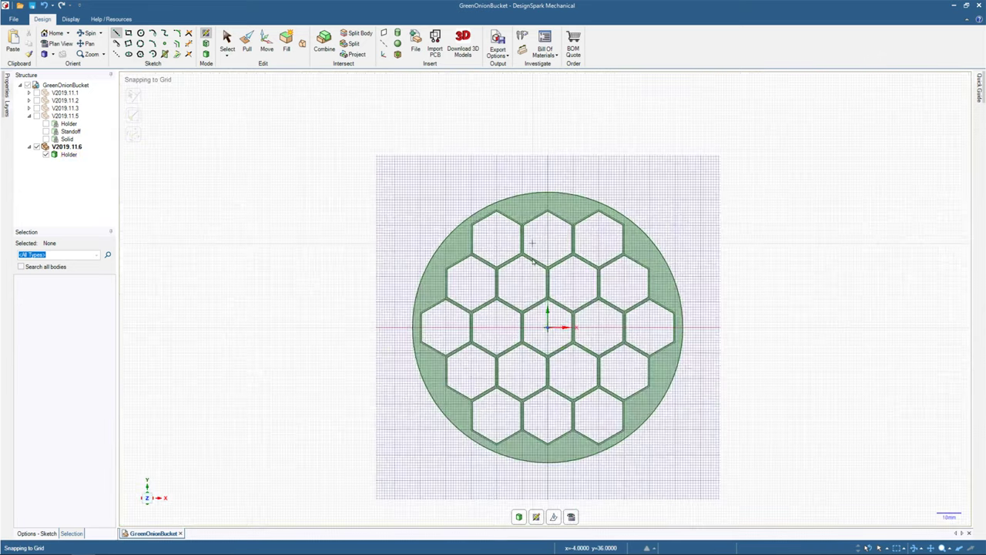
middle_click_drag(532, 262, 467, 195, "shift")
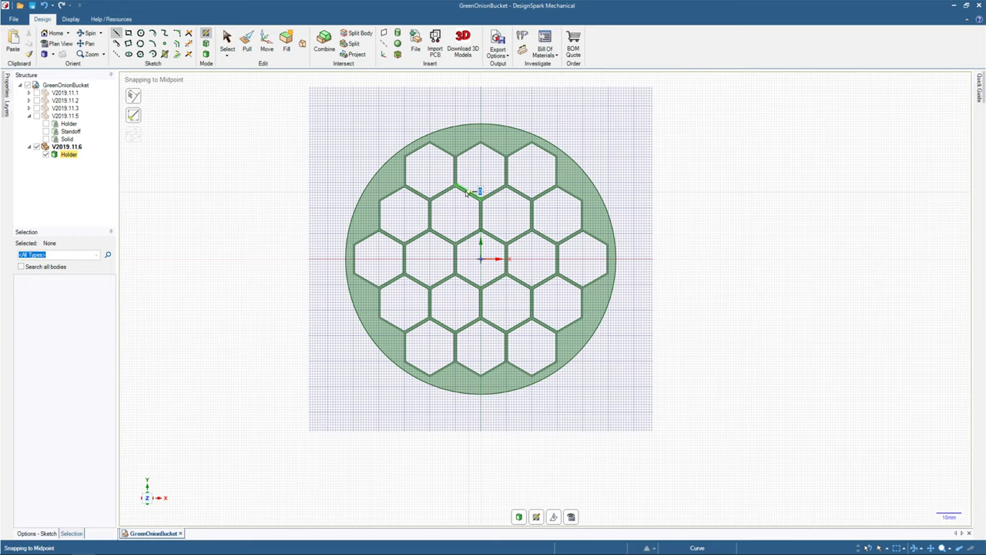
left_click(405, 185)
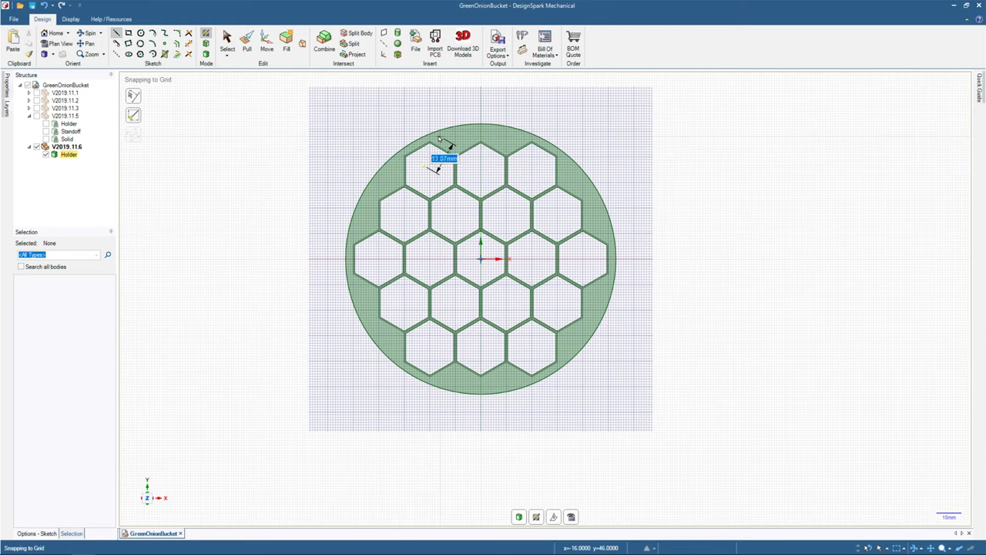
scroll(432, 142, "up", 2)
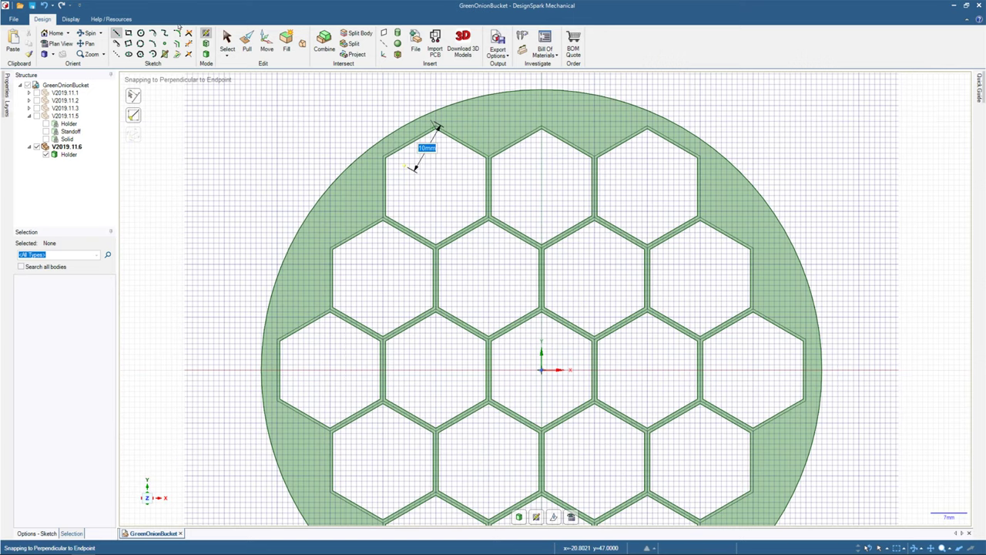
key("Escape")
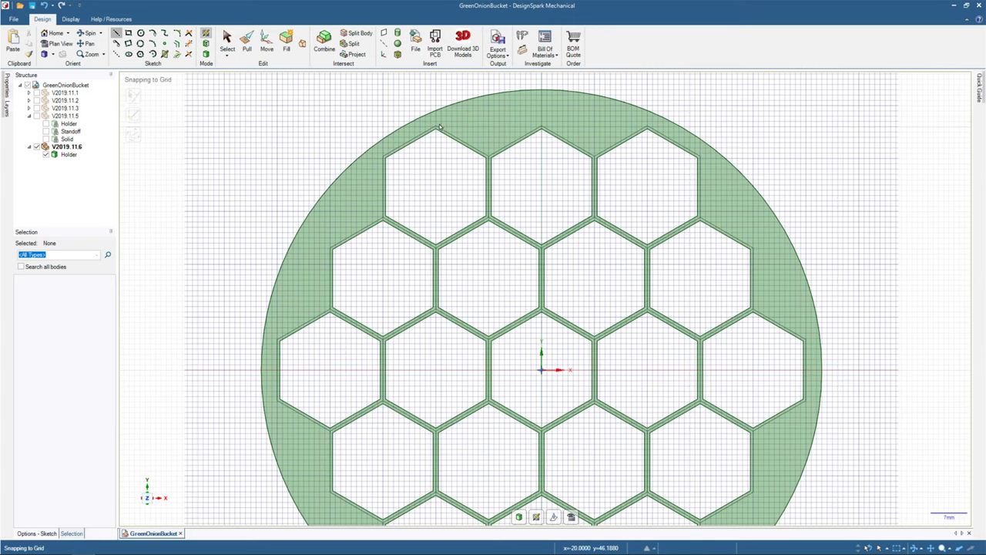
scroll(433, 146, "up", 4)
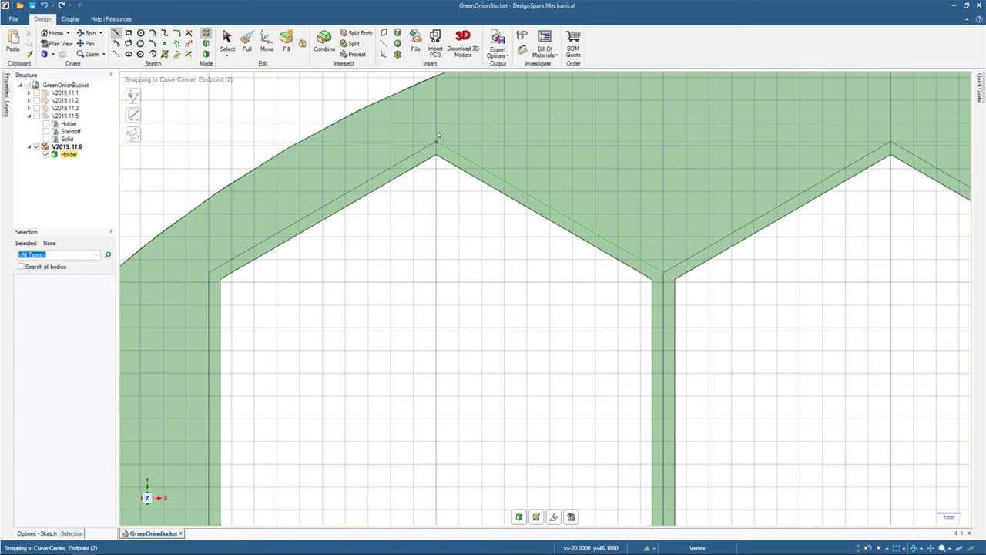
left_click(436, 144)
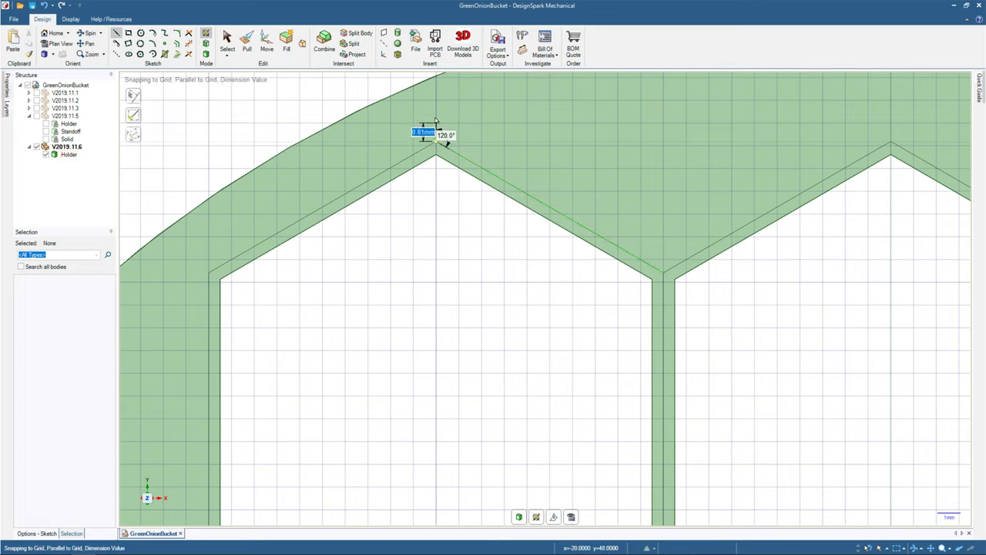
key("Escape")
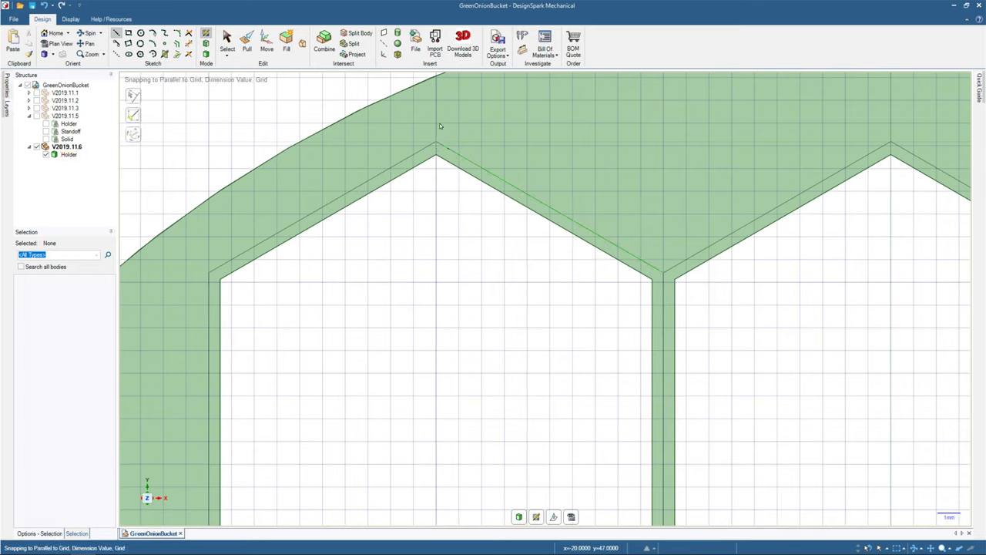
Measure the distance between the upper-left outline edge of the top row's leftmost hexagon and the parallel hole edge.
scroll(461, 155, "down", 6)
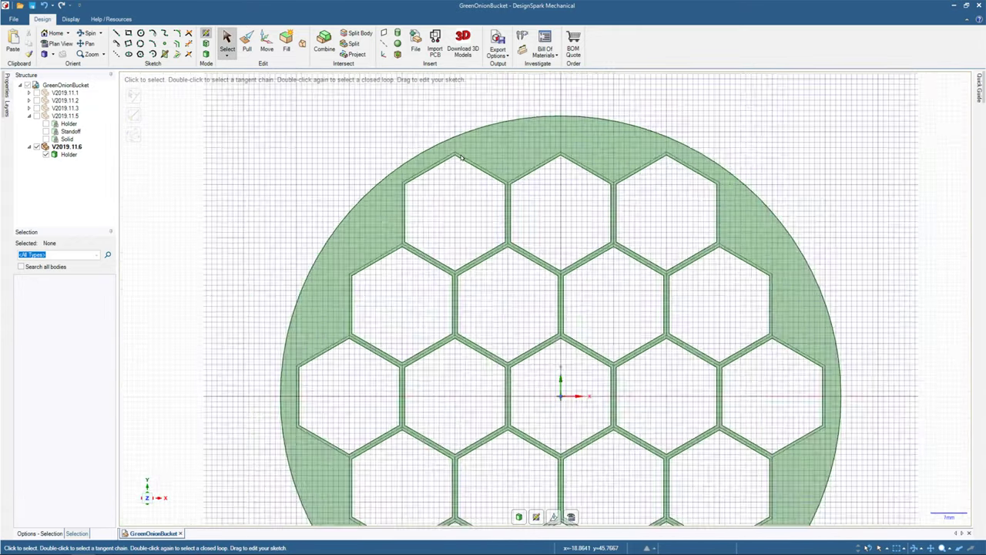
scroll(461, 155, "up", 3)
scroll(461, 159, "up", 5)
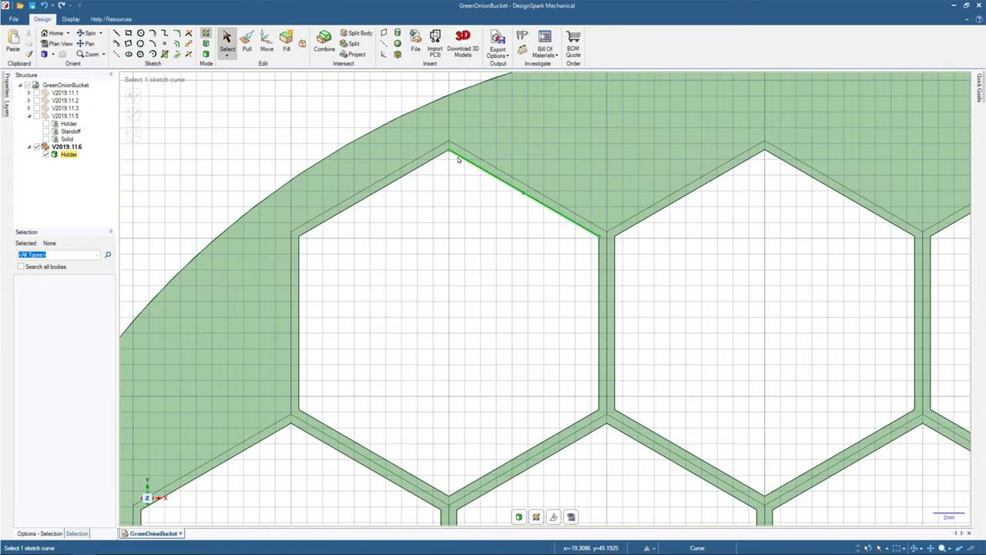
left_click(521, 37)
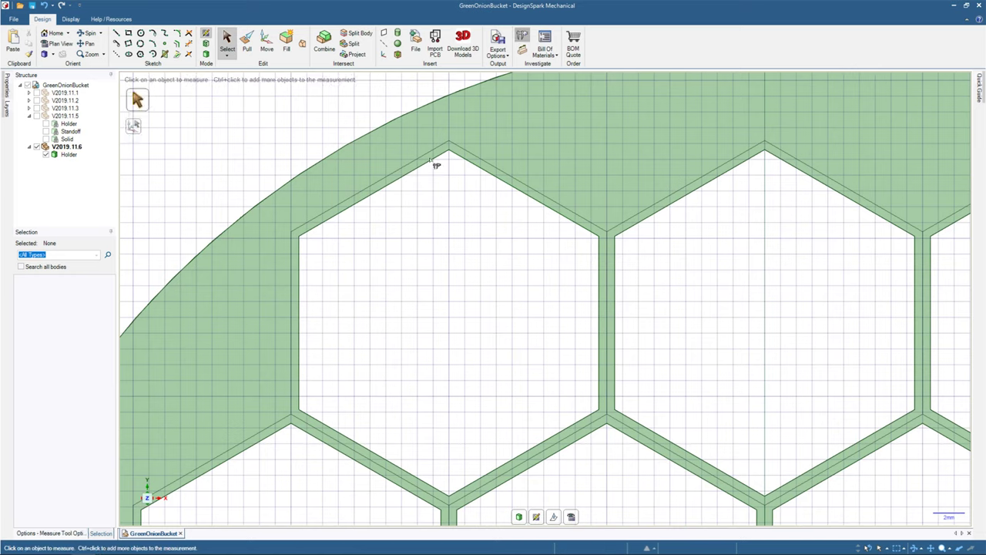
left_click(428, 162)
left_click(429, 164, "ctrl")
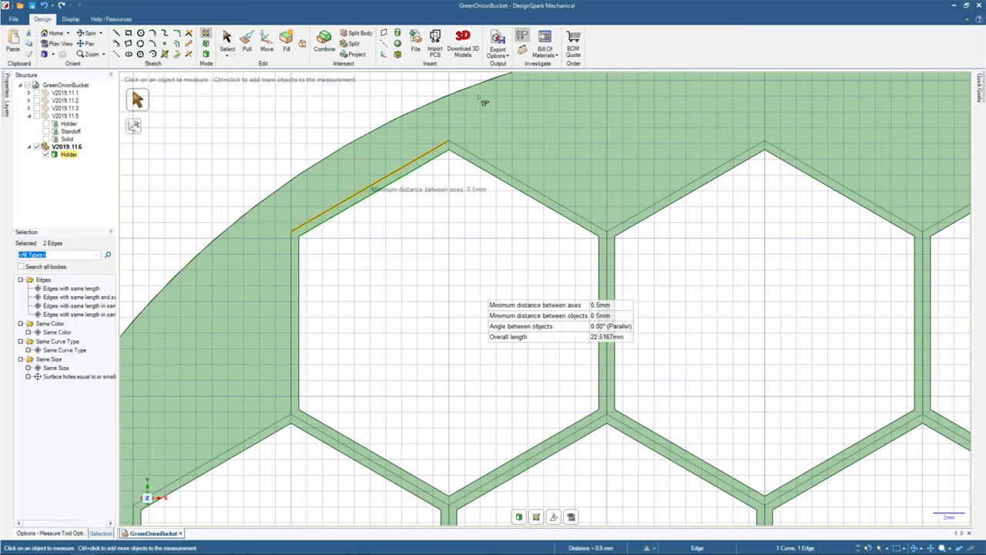
Try sketching a 0.5 mm line from the top corner of the top row's leftmost hexagon, extending its upper-left outline edge.
left_click(118, 54)
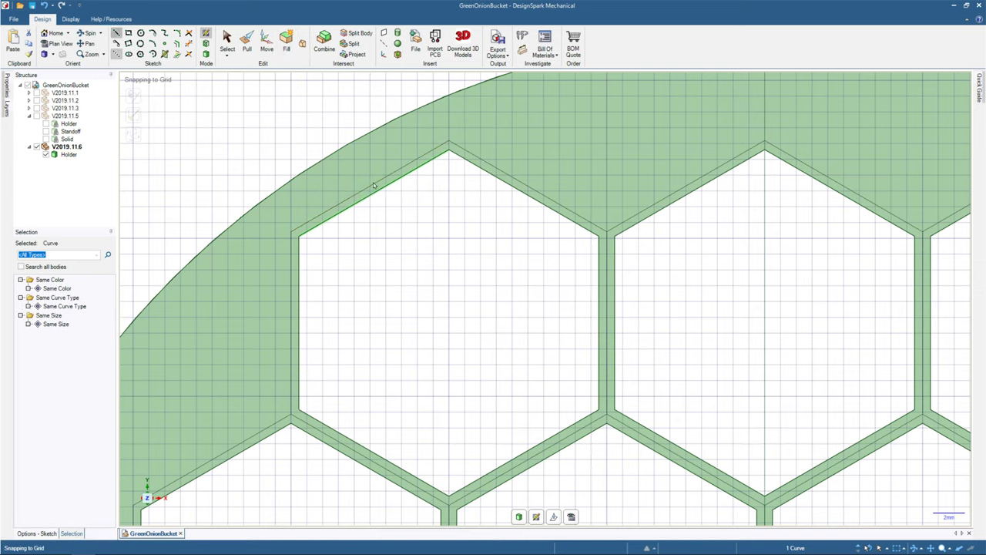
left_click(303, 231)
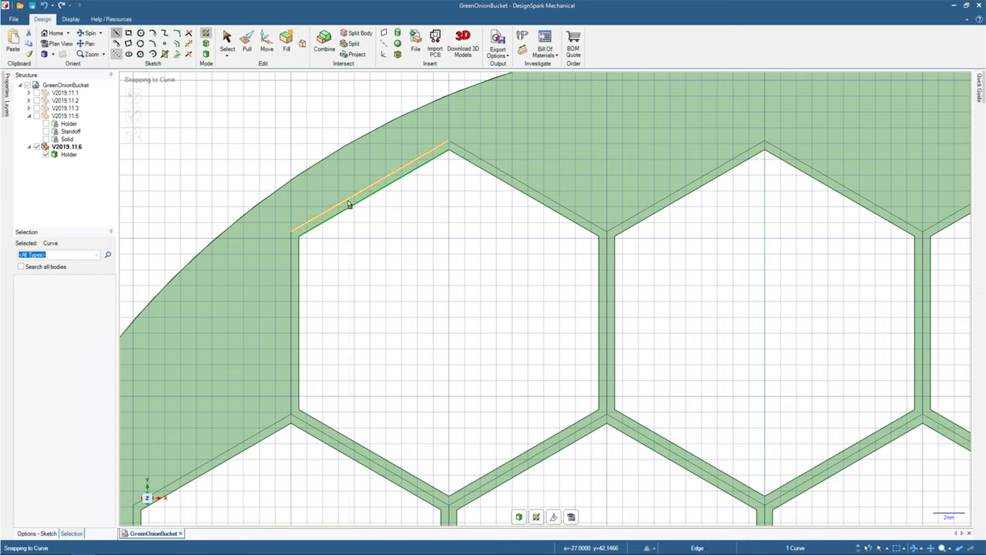
left_click(450, 142)
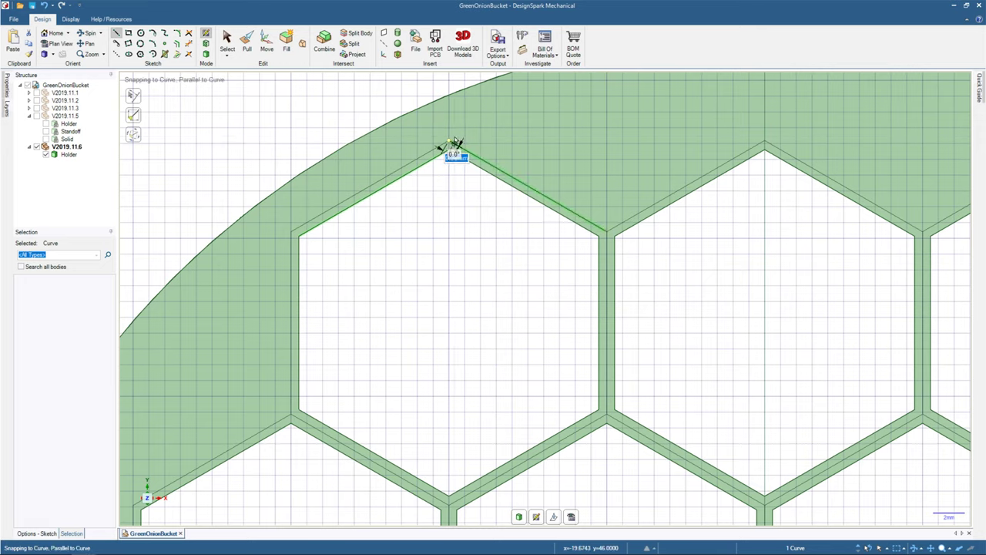
scroll(455, 140, "up", 3)
scroll(453, 140, "up", 3)
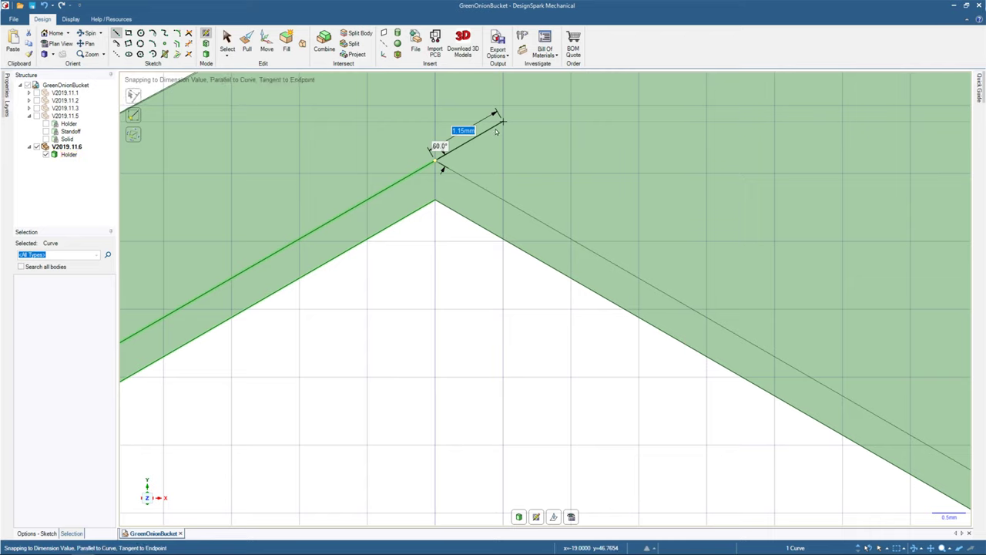
type("0.5mm")
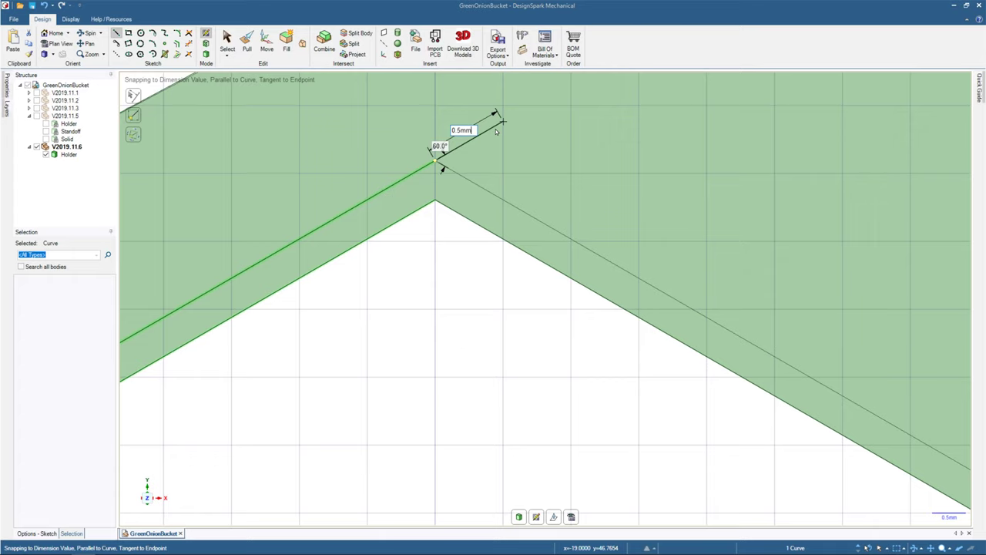
key("Return")
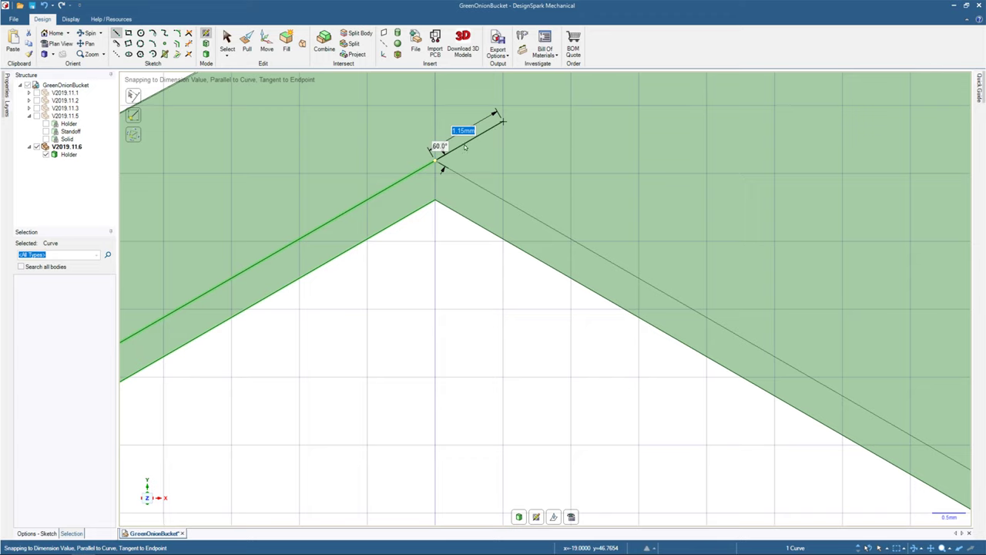
left_click(465, 146)
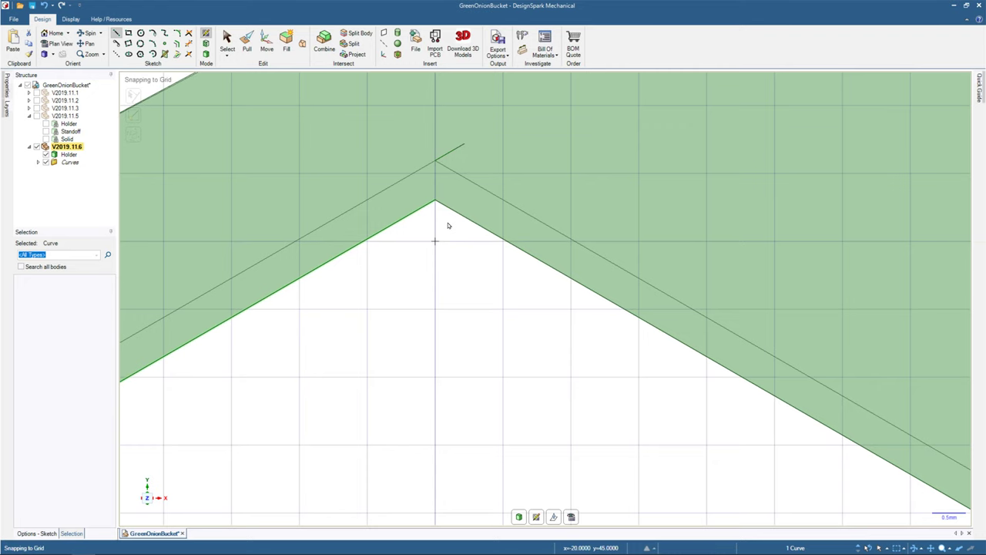
key("ctrl+z")
Examine the hexagon grid across the whole Holder disc in plan view.
scroll(446, 228, "down", 5)
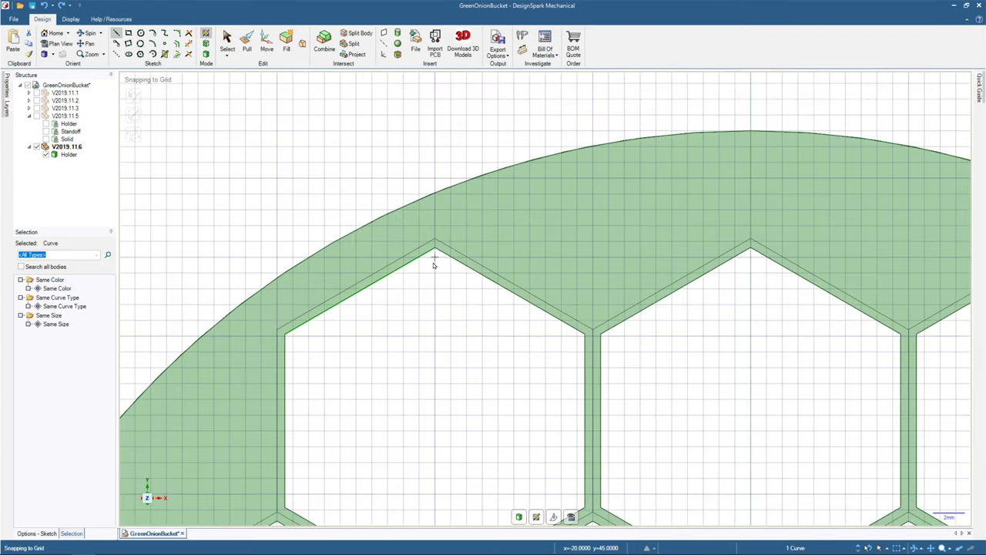
scroll(480, 319, "down", 3)
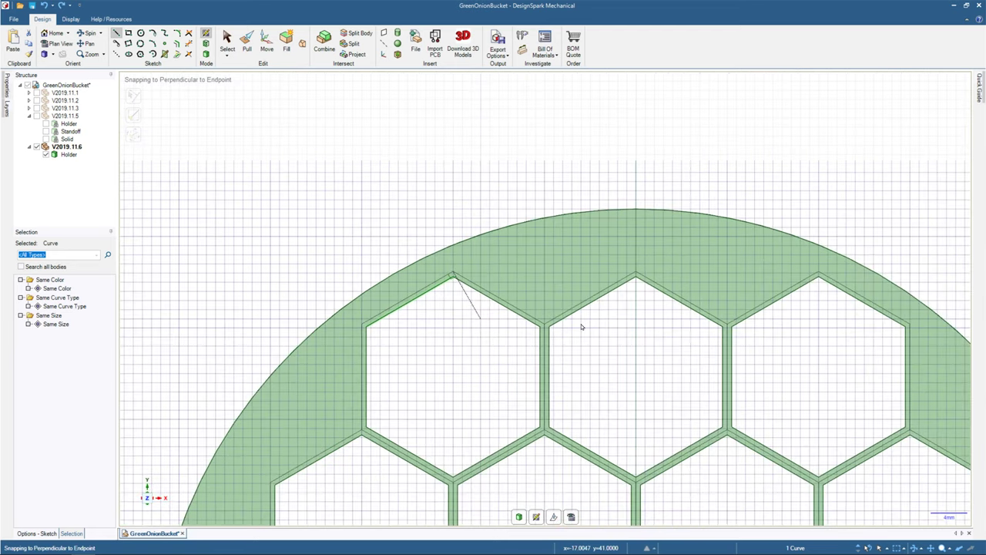
key("s")
scroll(553, 329, "down", 2)
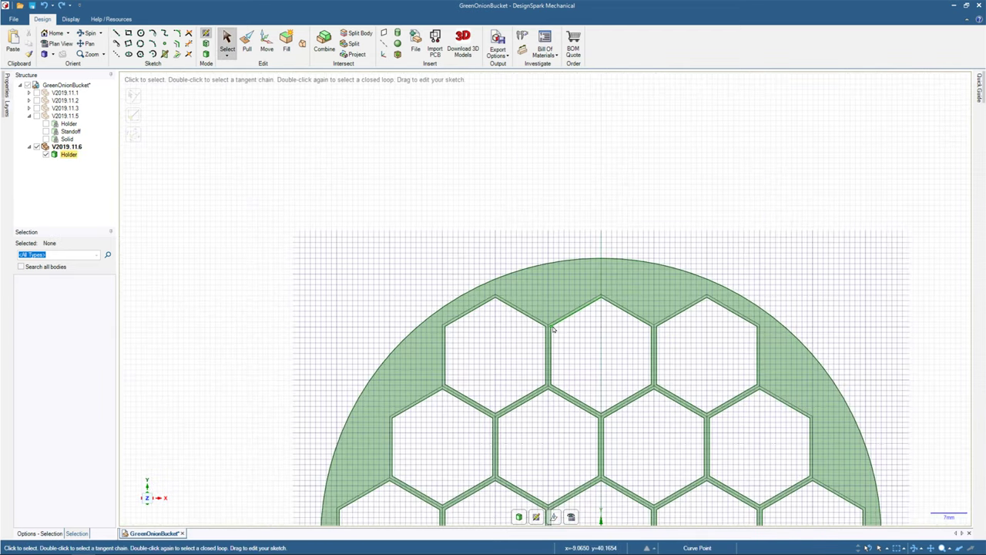
scroll(551, 343, "up", 3)
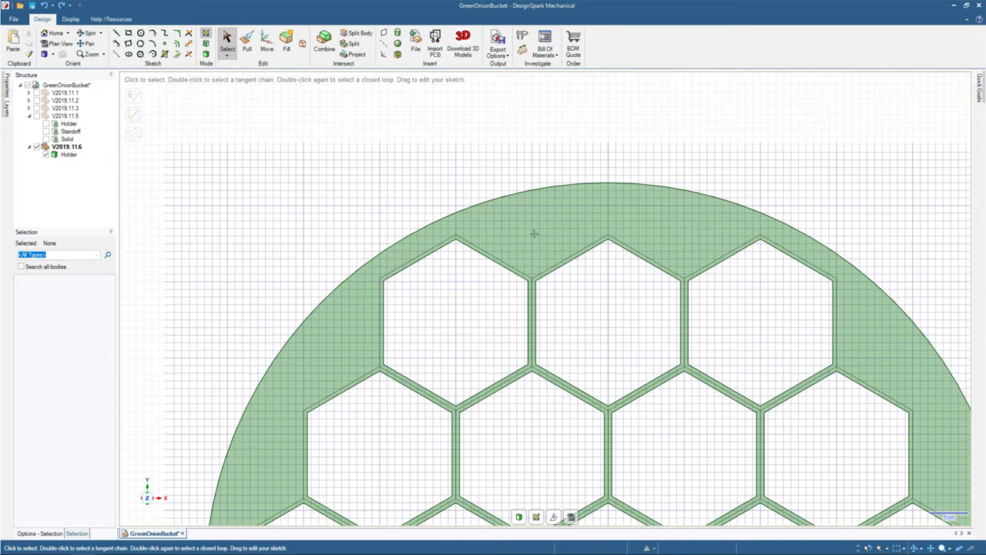
scroll(497, 238, "up", 3)
key("z")
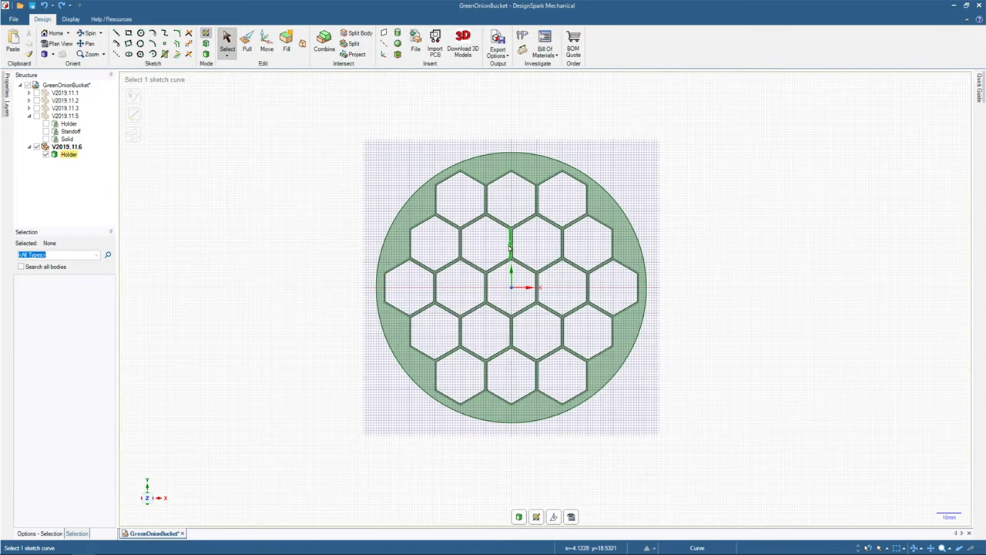
scroll(511, 252, "up", 2)
scroll(512, 252, "down", 1)
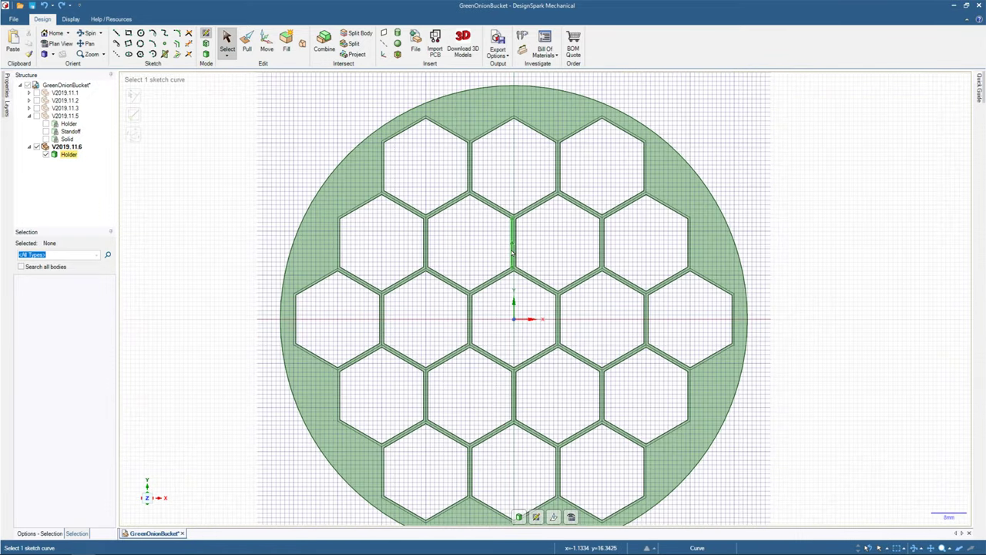
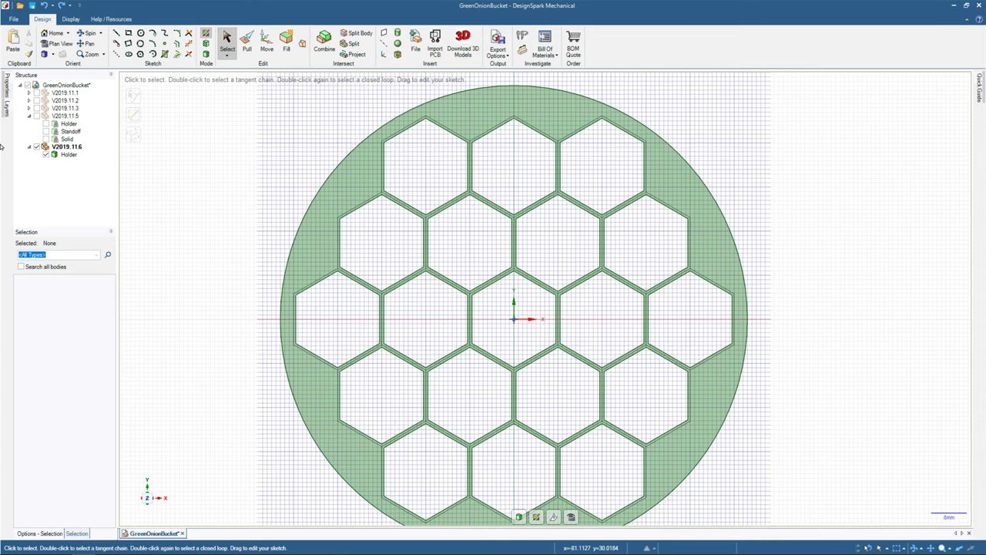
Select the Holder's flat face with all coincident faces and pull them outward by 1.5 cm.
left_click(68, 154)
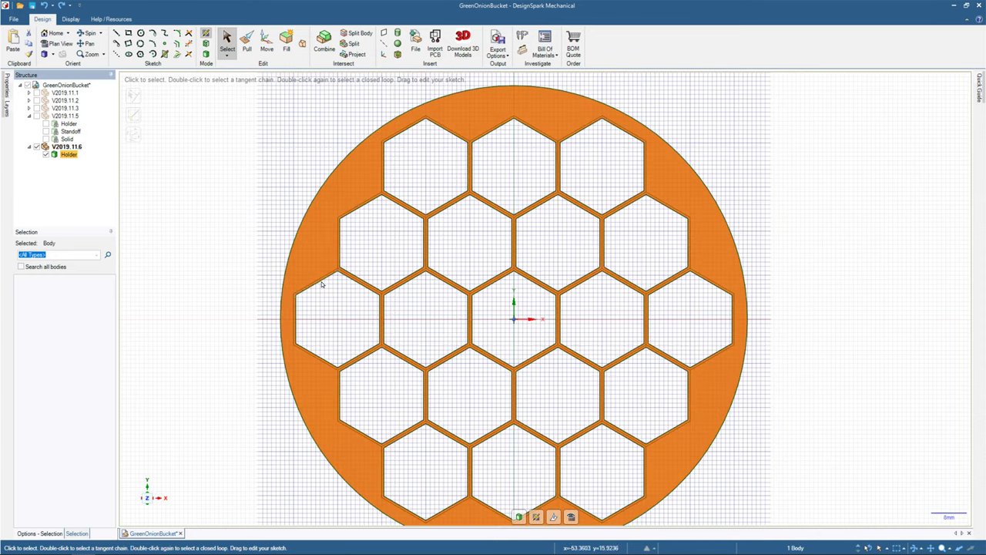
key("d")
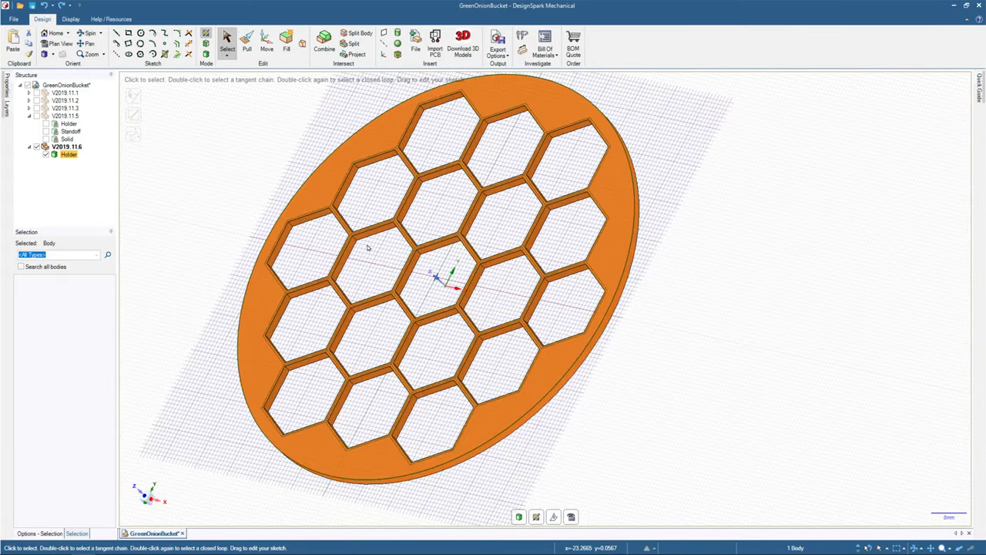
left_click(328, 118)
key("p")
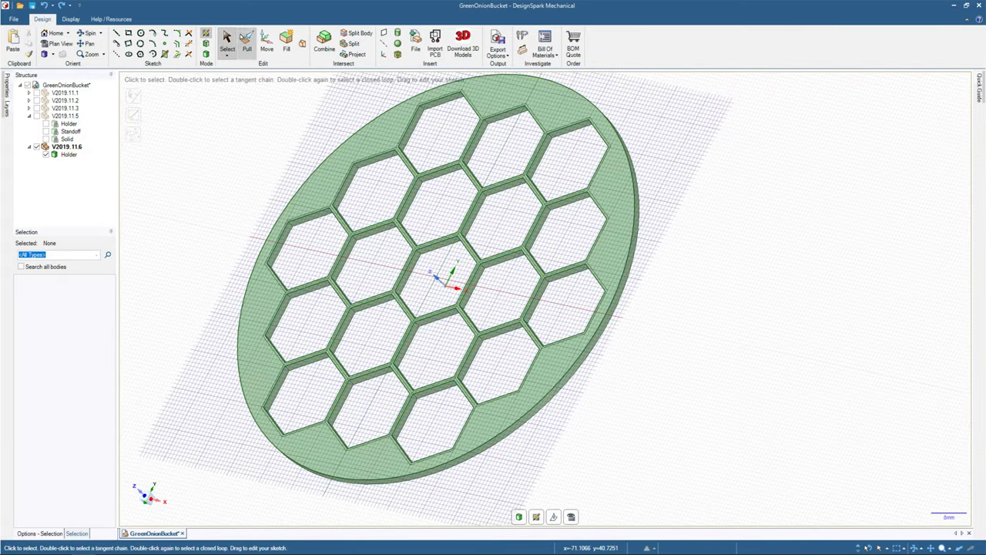
left_click(364, 116)
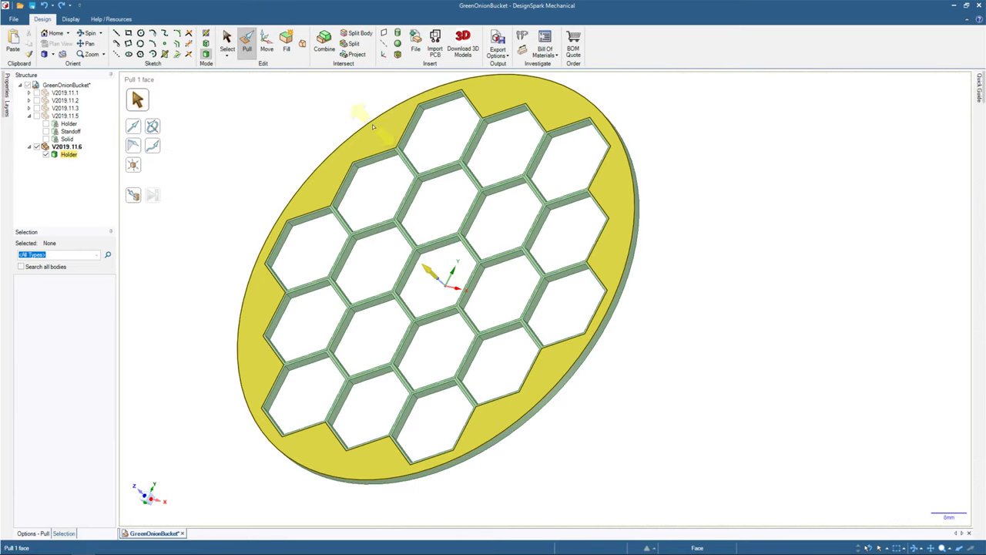
left_click(378, 131)
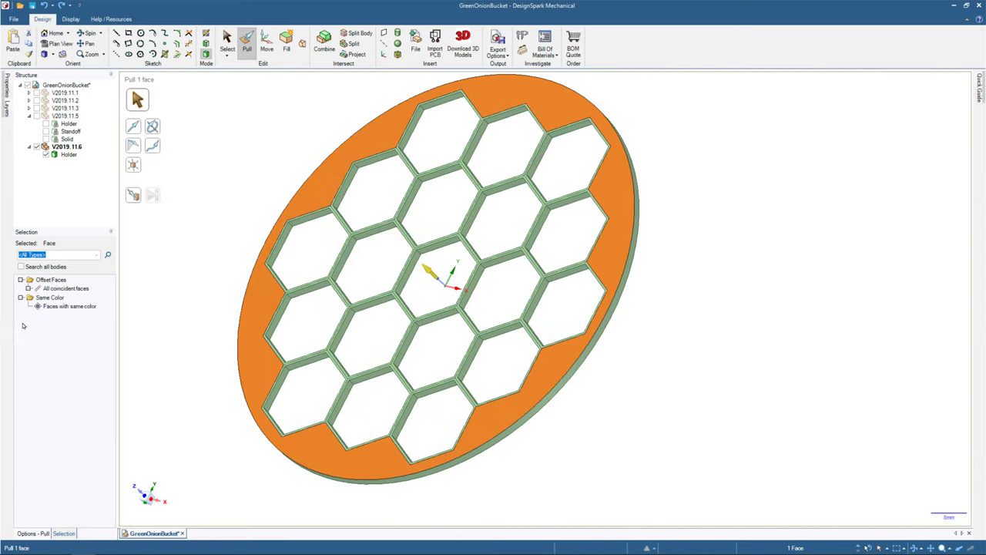
left_click(63, 288)
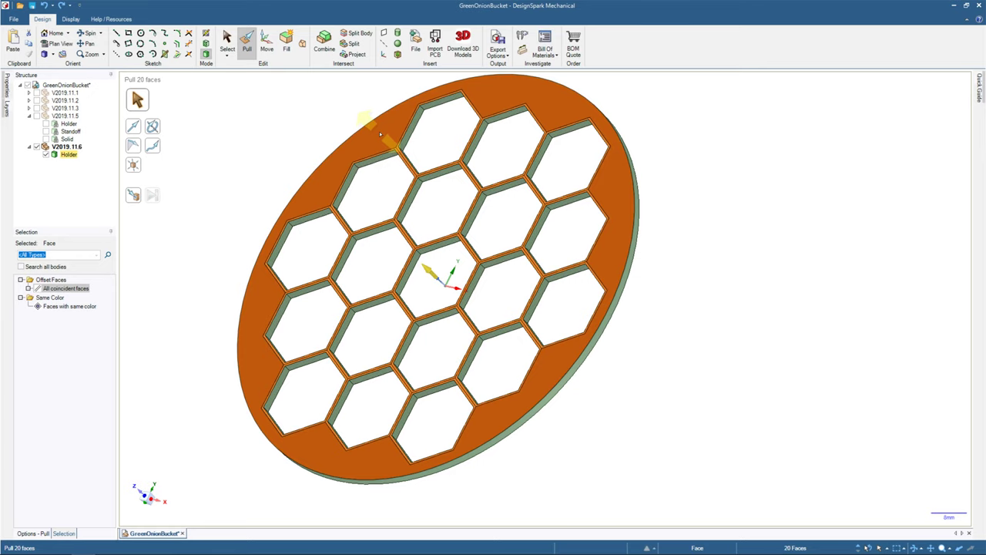
left_click_drag(370, 114, 371, 115)
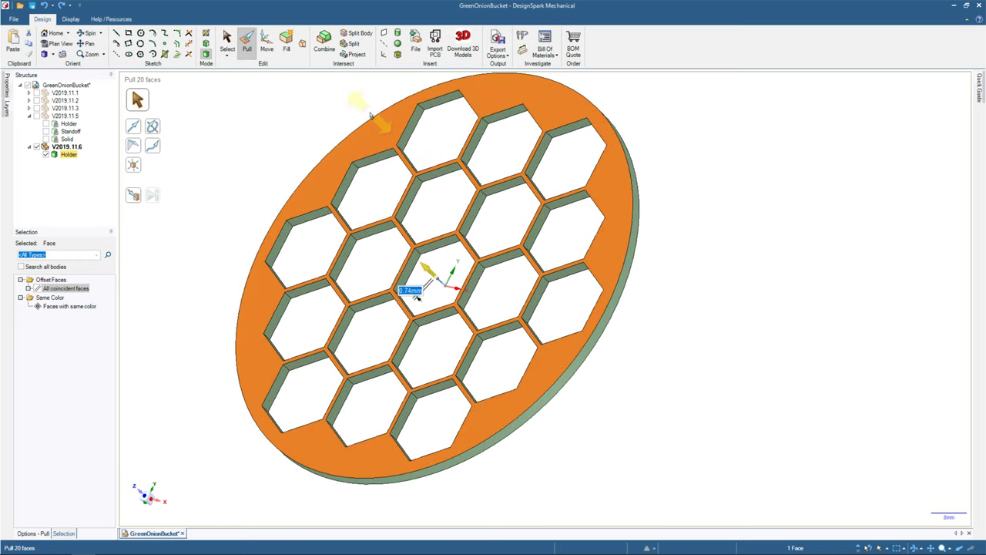
type("1")
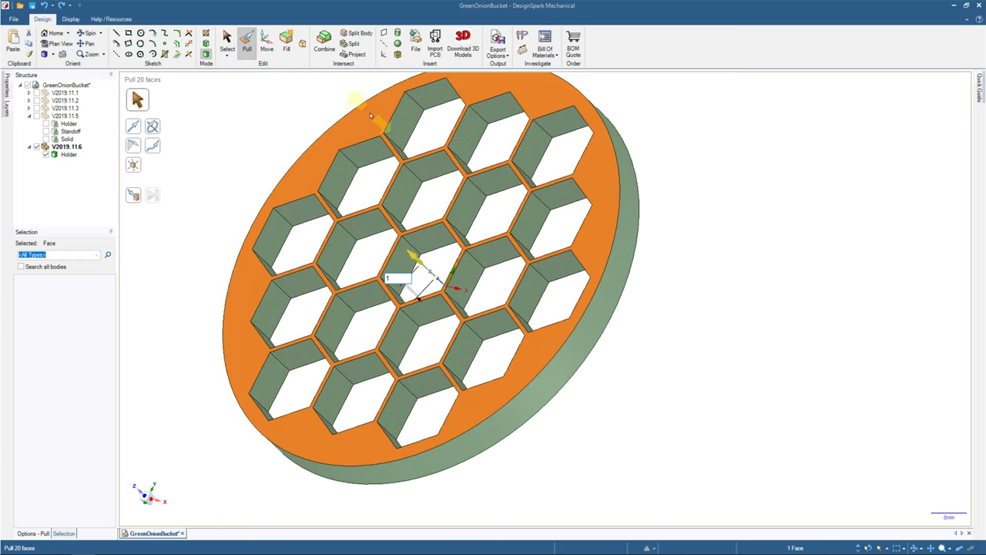
type(".5cm")
key("Return")
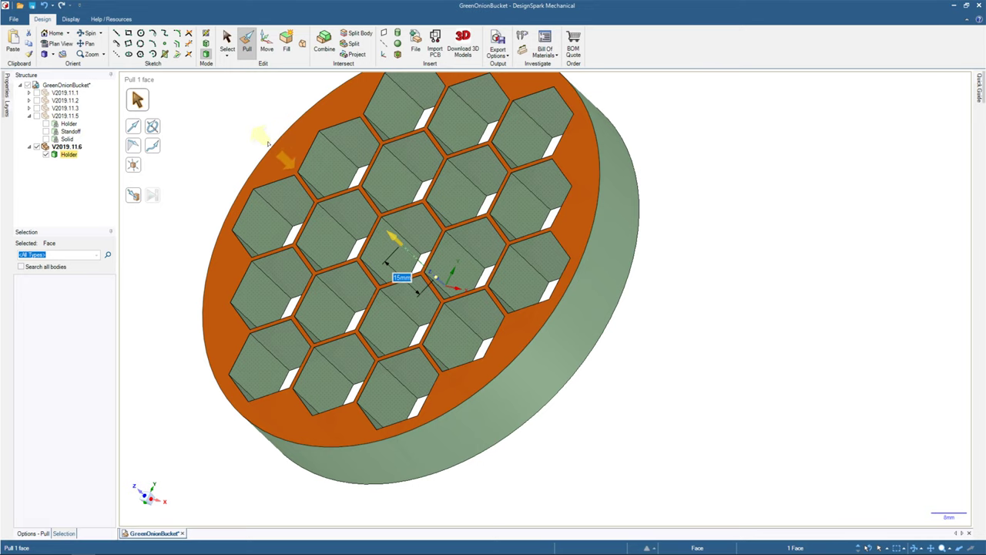
Inspect the thickened Holder and its hexagonal holes from an angle, and undo the pull.
scroll(270, 145, "up", 6)
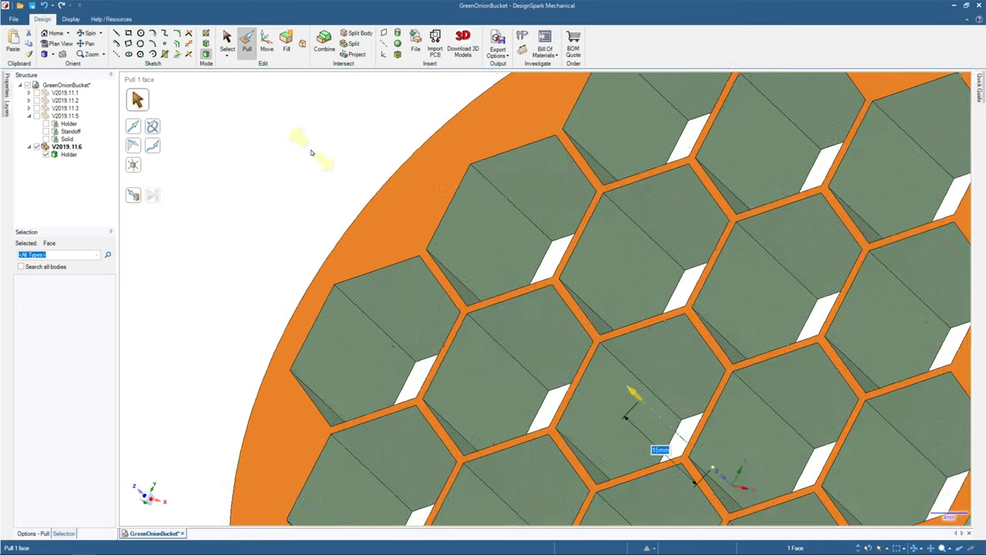
scroll(311, 152, "down", 5)
middle_click_drag(312, 153, 359, 169)
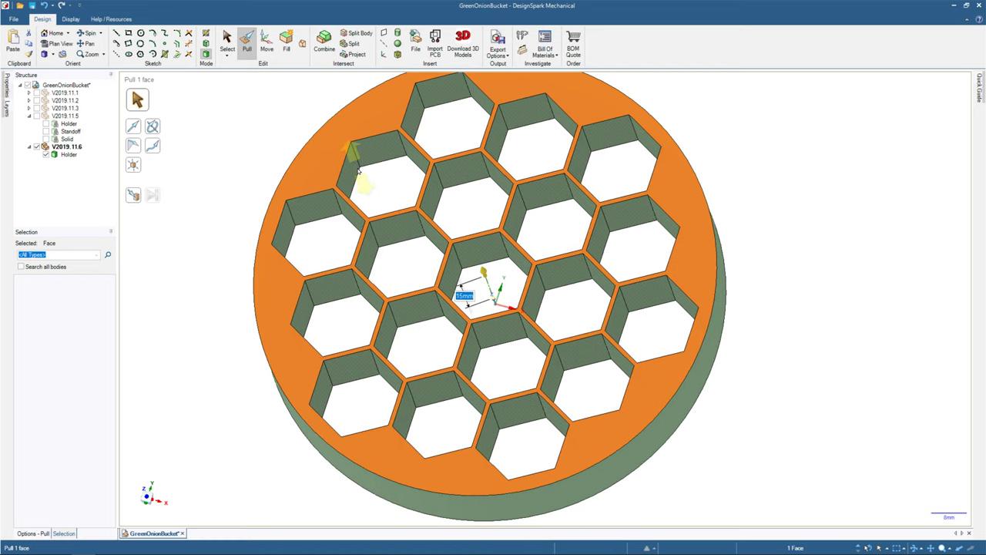
key("ctrl+z")
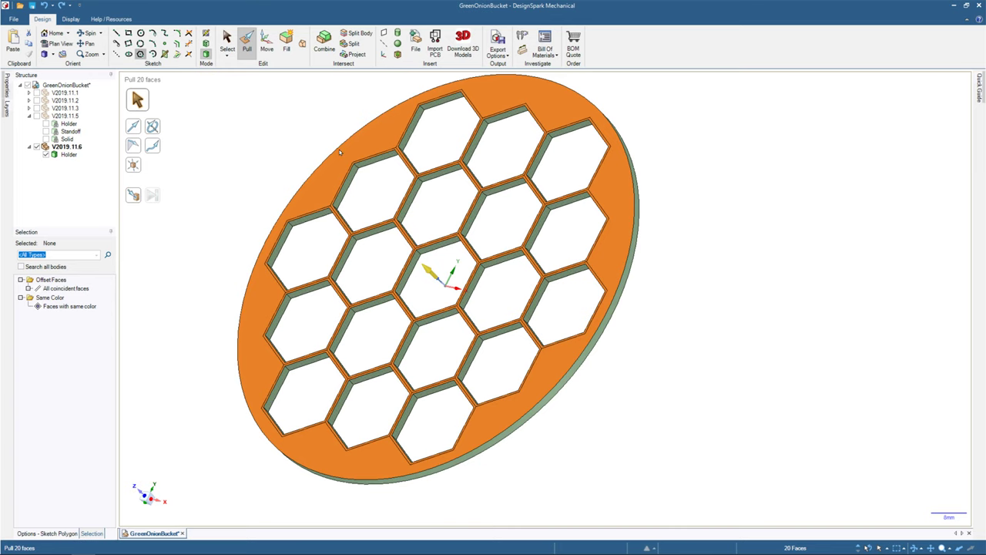
left_click(140, 54)
left_click(227, 42)
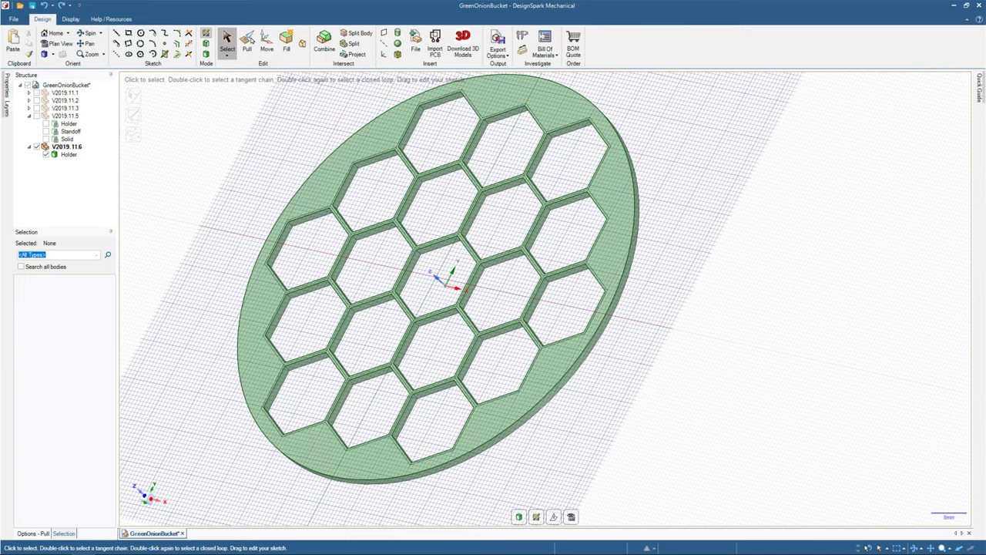
left_click(246, 43)
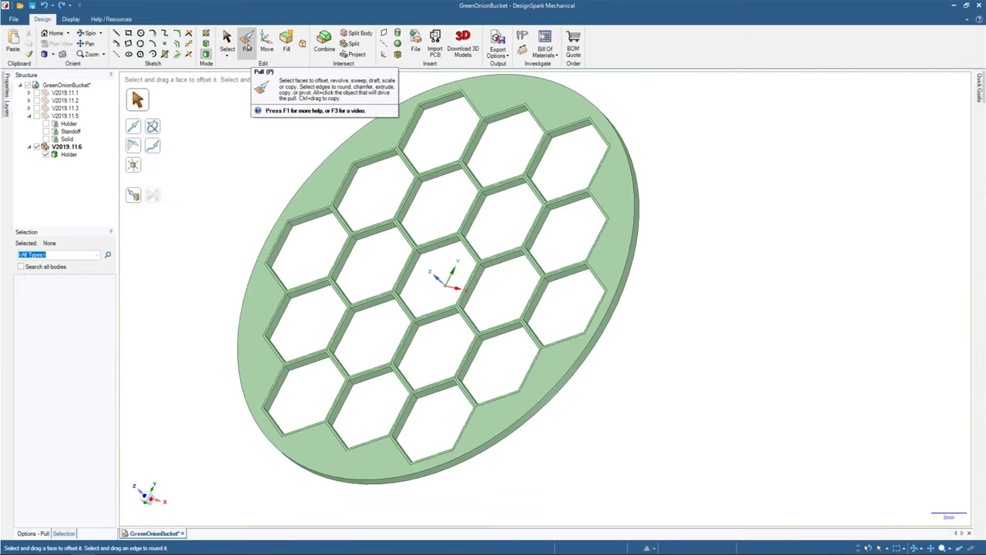
key("s")
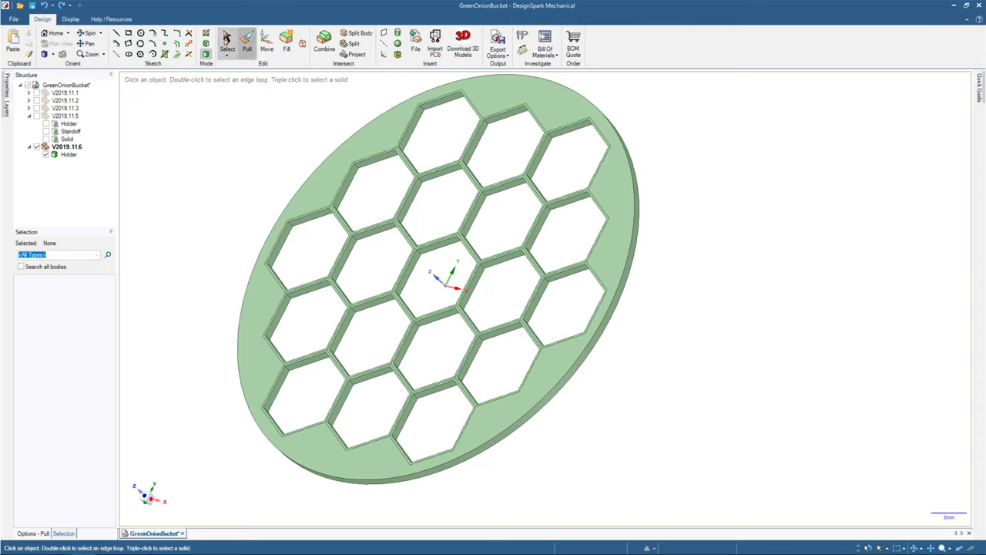
left_click(246, 42)
key("s")
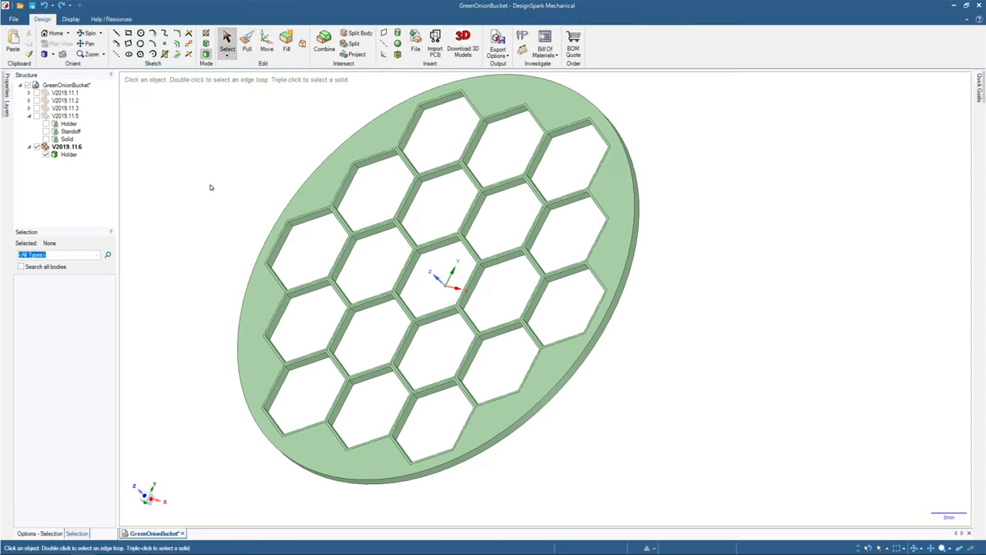
left_click(141, 54)
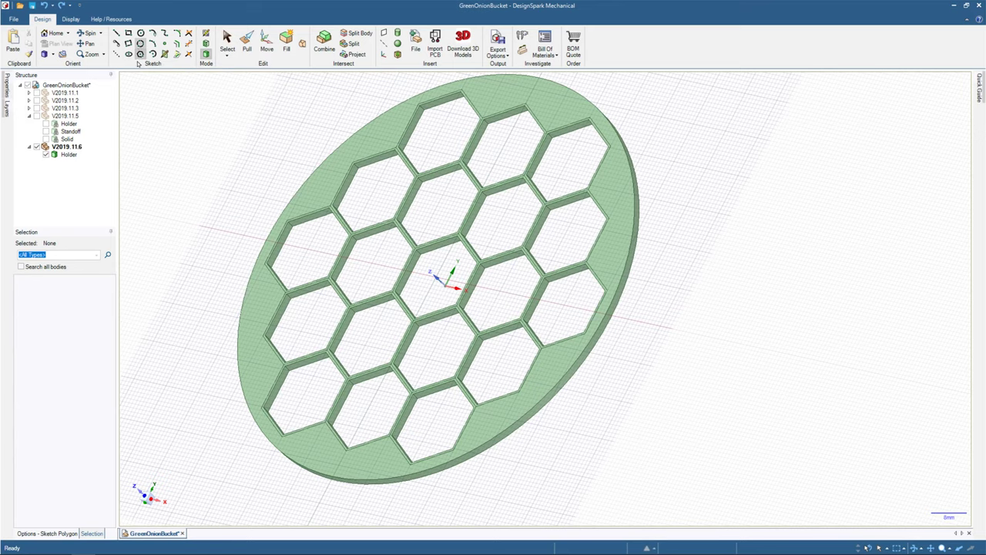
key("v")
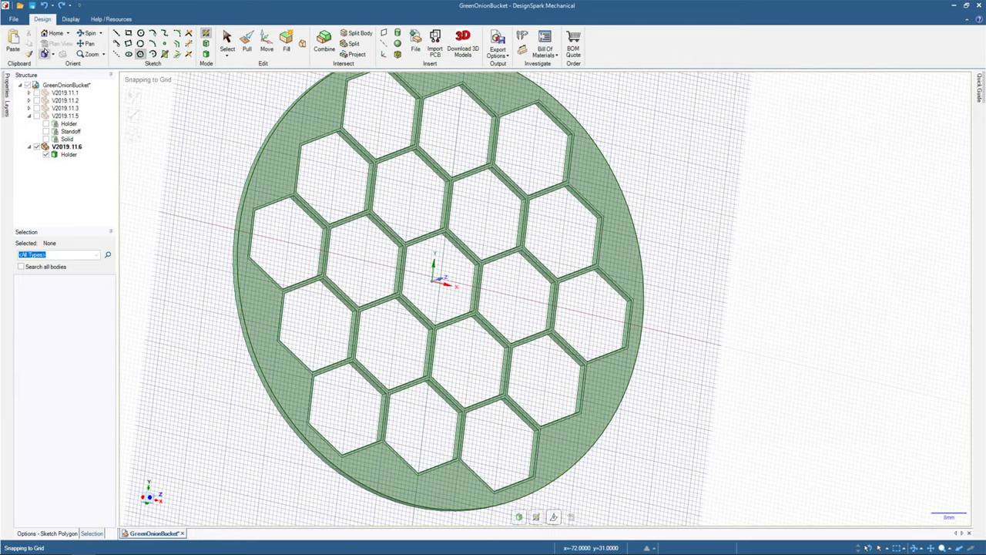
left_click(46, 45)
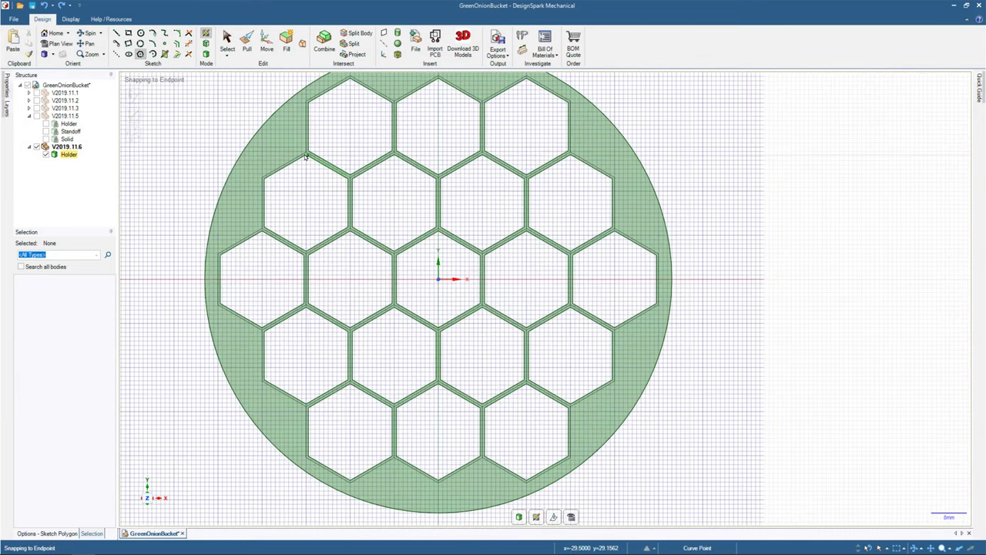
key("Escape")
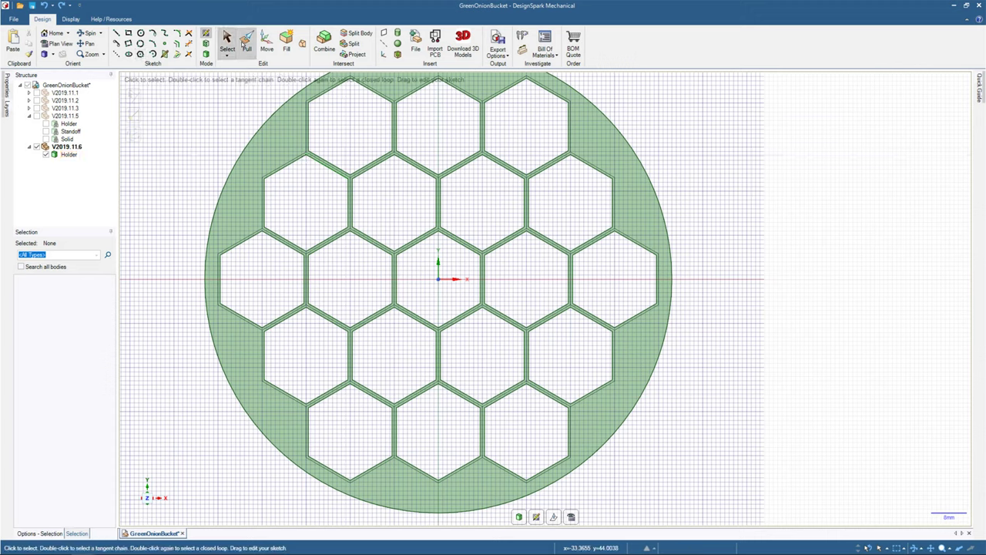
double_click(318, 97)
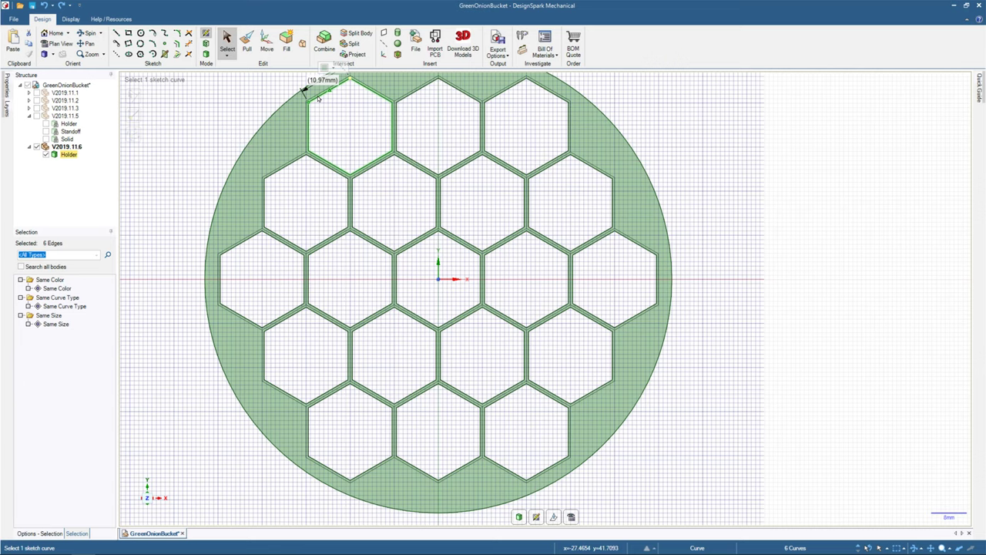
key("y")
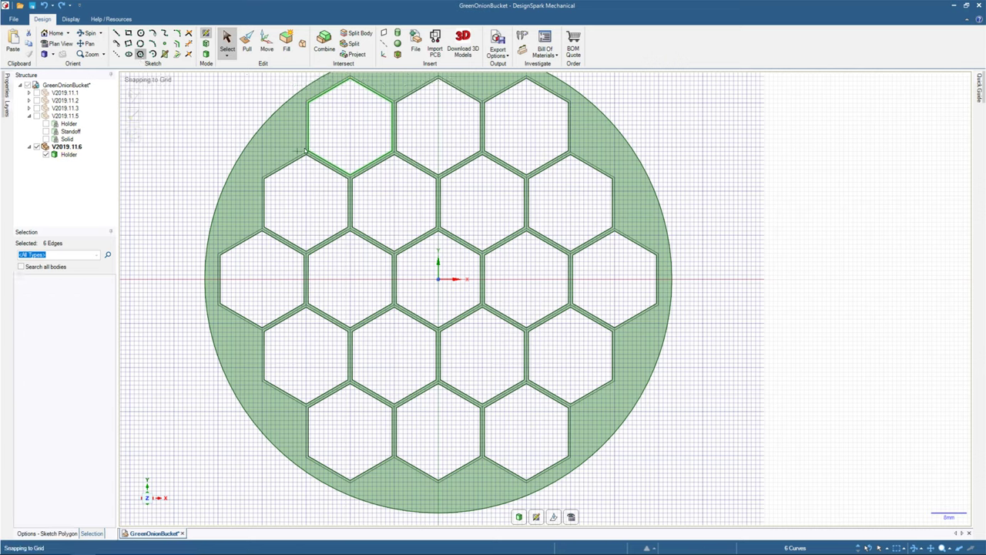
left_click(305, 152)
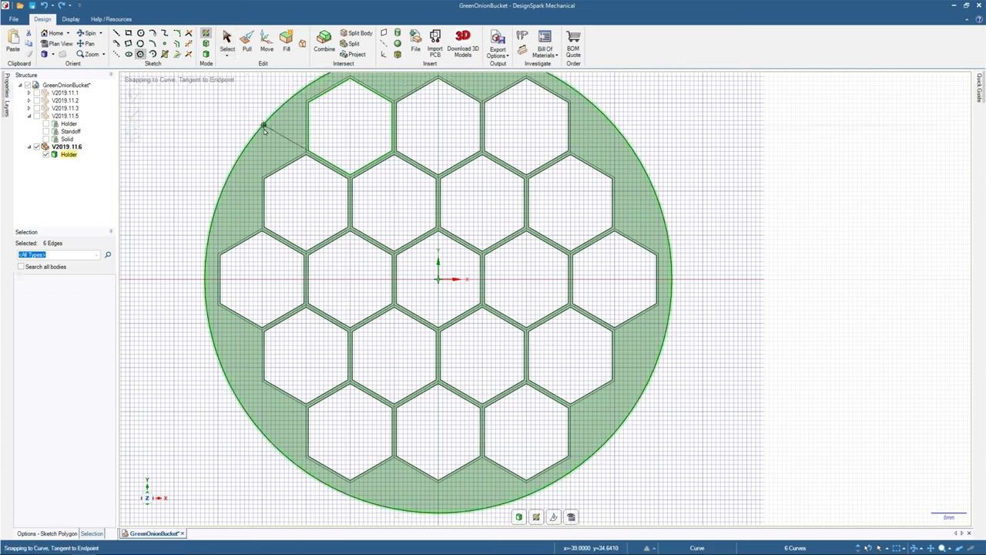
key("Escape")
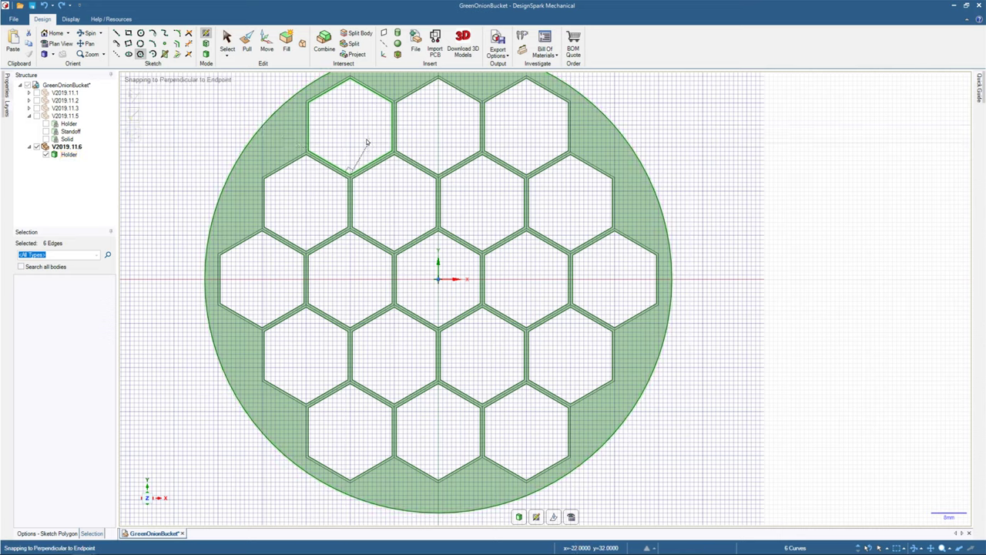
left_click(349, 128)
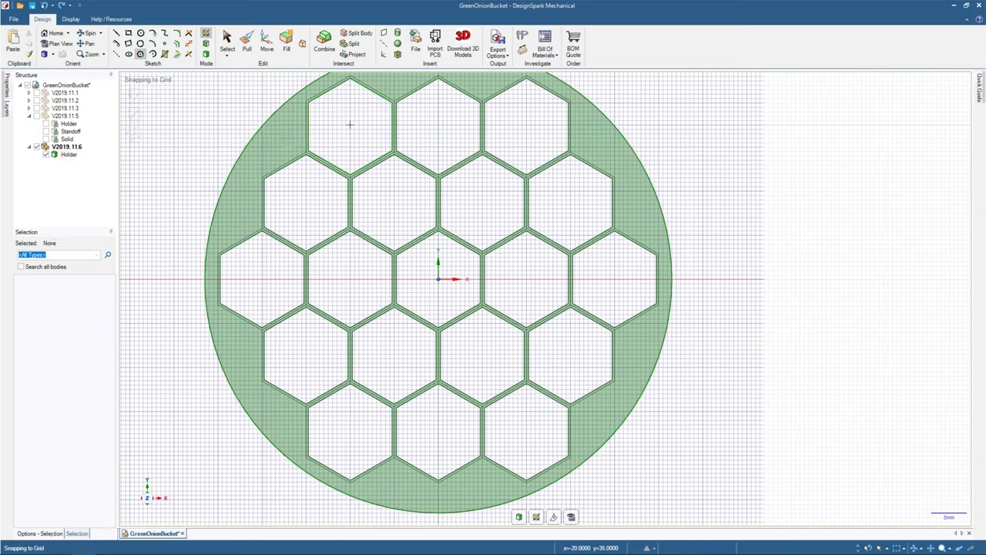
Return to solid editing and undo recent operations back to the stage with the 100 mm circle curve on the Holder.
left_click(206, 54)
left_click(52, 6)
left_click(52, 5)
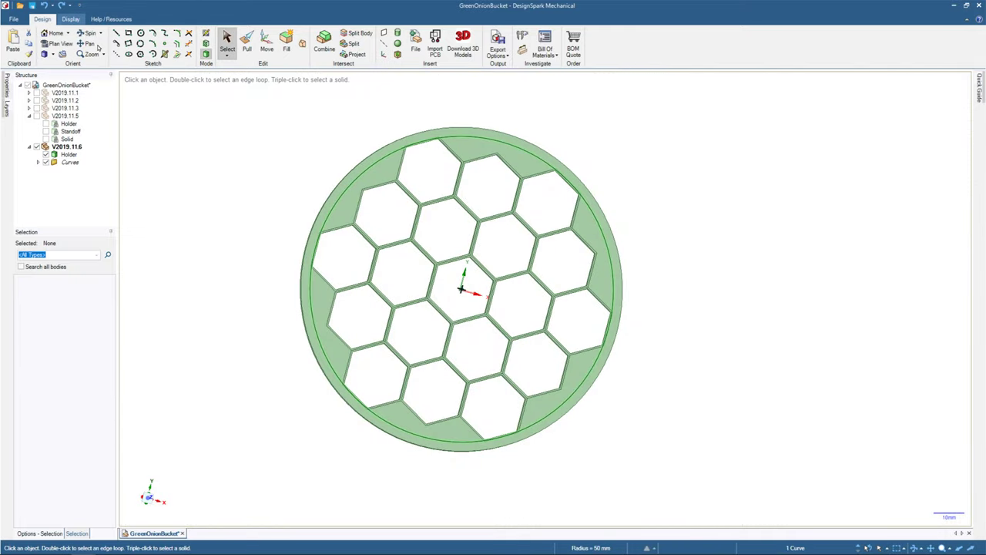
Delete the 100 mm circle curve from the Holder's face and undo the deletion.
scroll(420, 158, "up", 4)
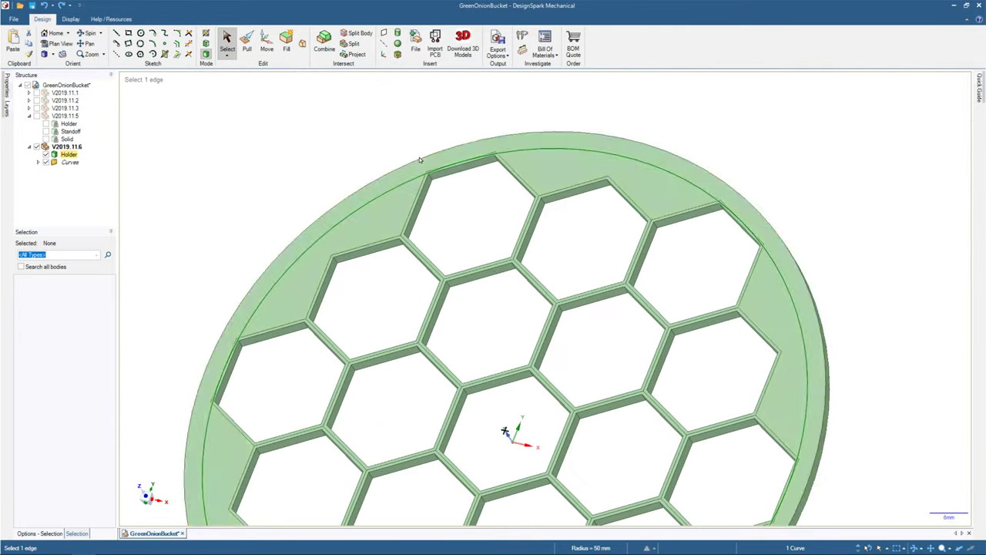
left_click(396, 192)
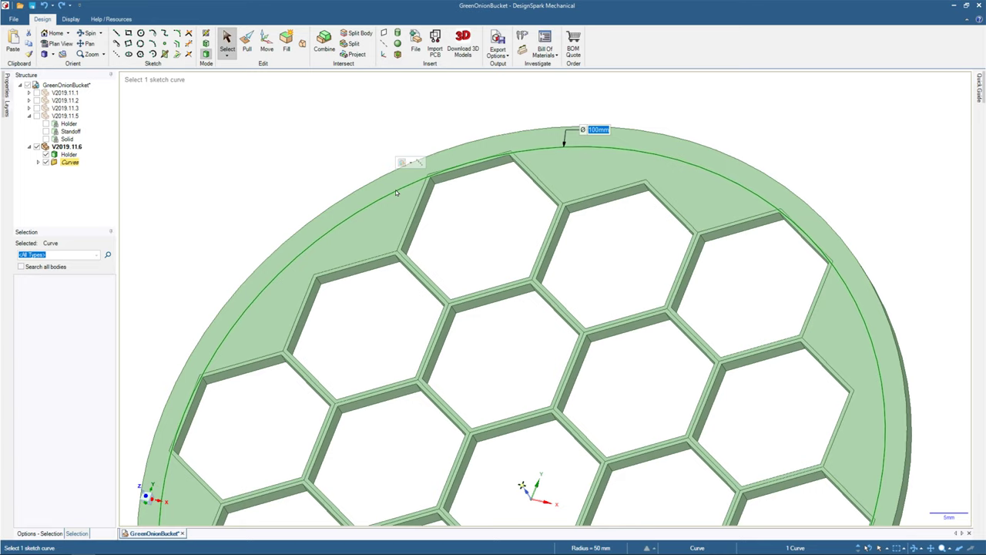
key("Delete")
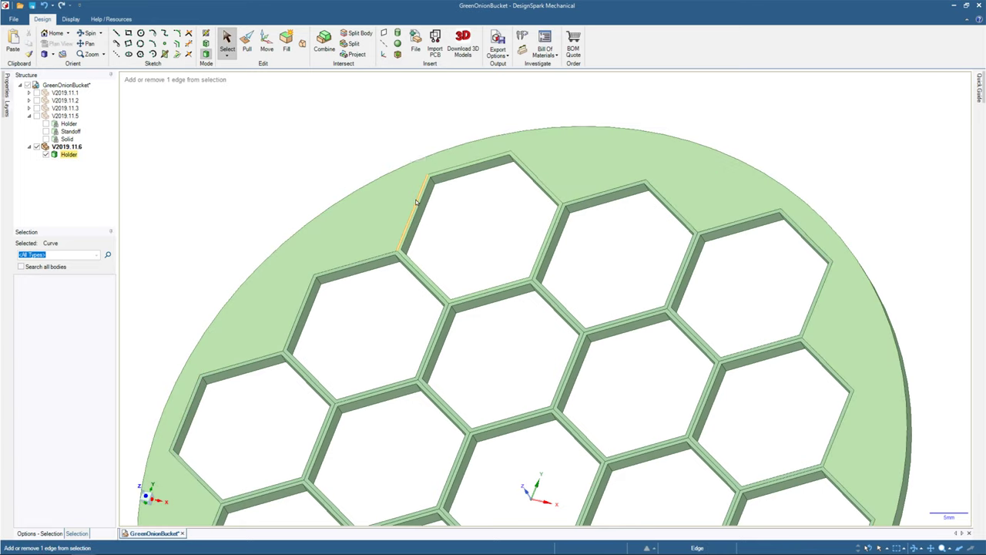
key("ctrl+z")
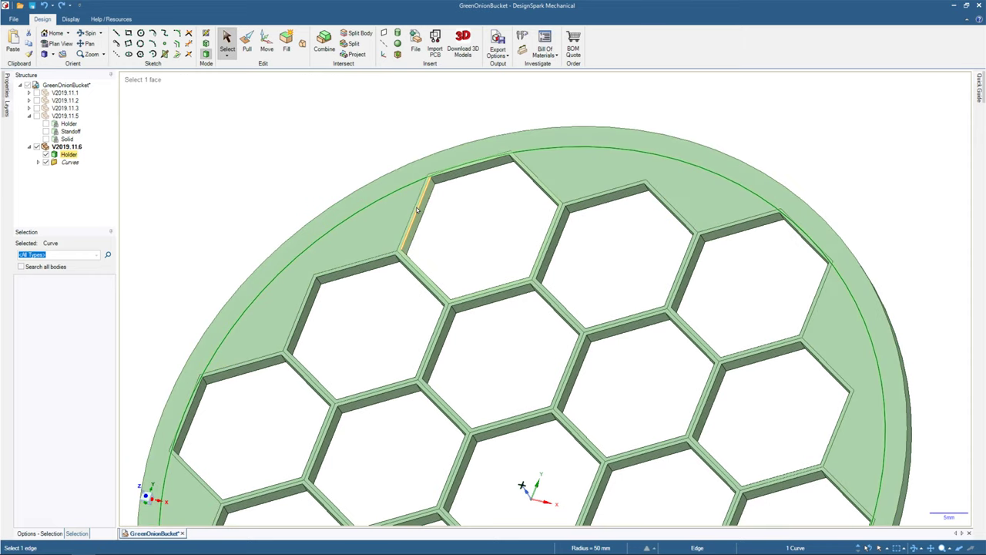
Expand the Curves folder and undo further, back to the sketch stage with the hexagon polygons on the uncut Holder.
key("v")
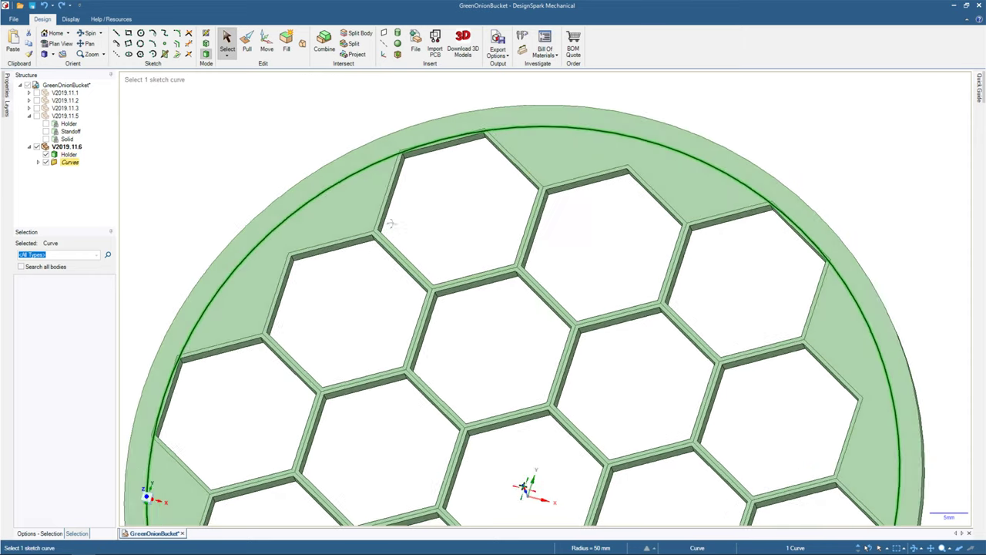
left_click(38, 163)
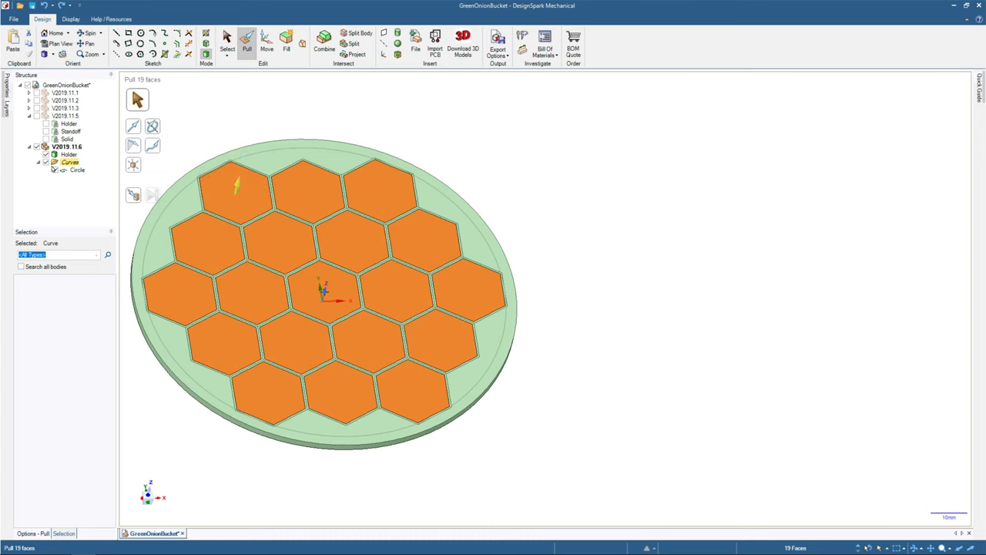
left_click(48, 162)
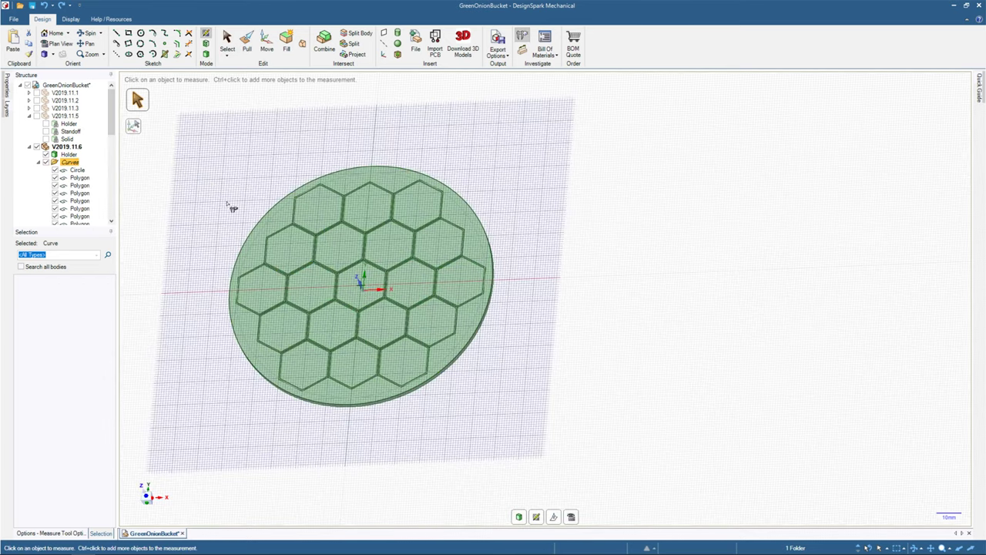
Measure the Holder body, the sketched circle and the first polygon listed among the curves.
middle_click_drag(228, 137, 333, 228)
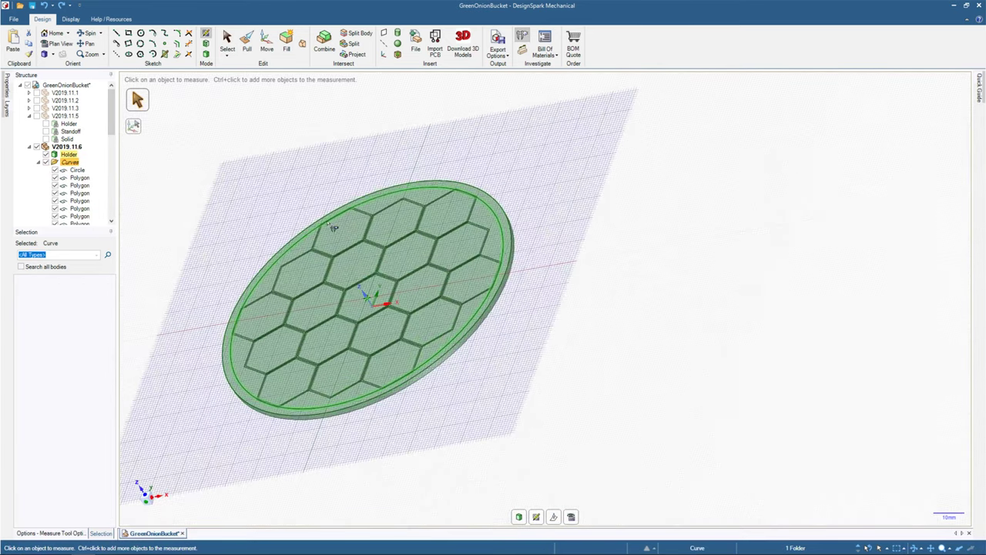
scroll(333, 228, "up", 5)
scroll(333, 228, "down", 2)
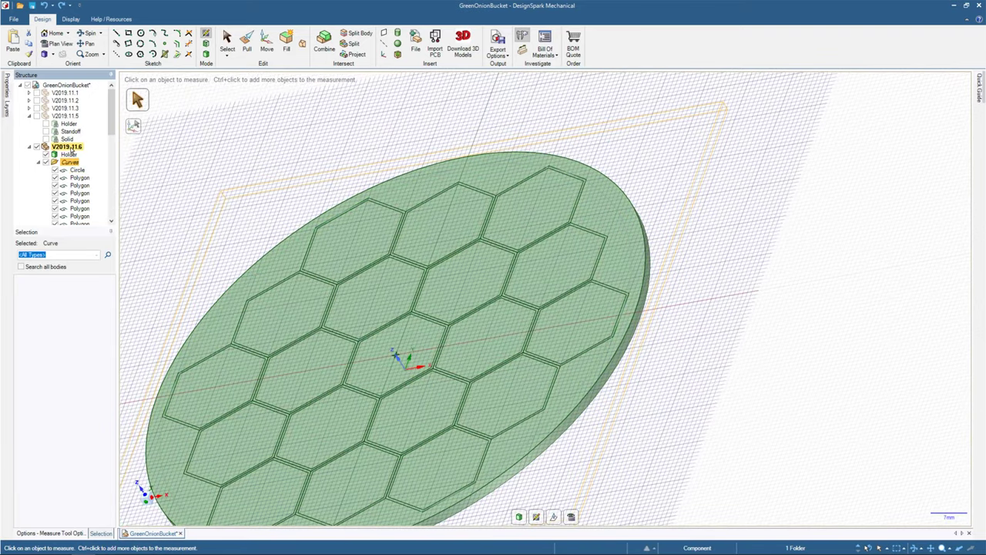
left_click(68, 154)
left_click(54, 534)
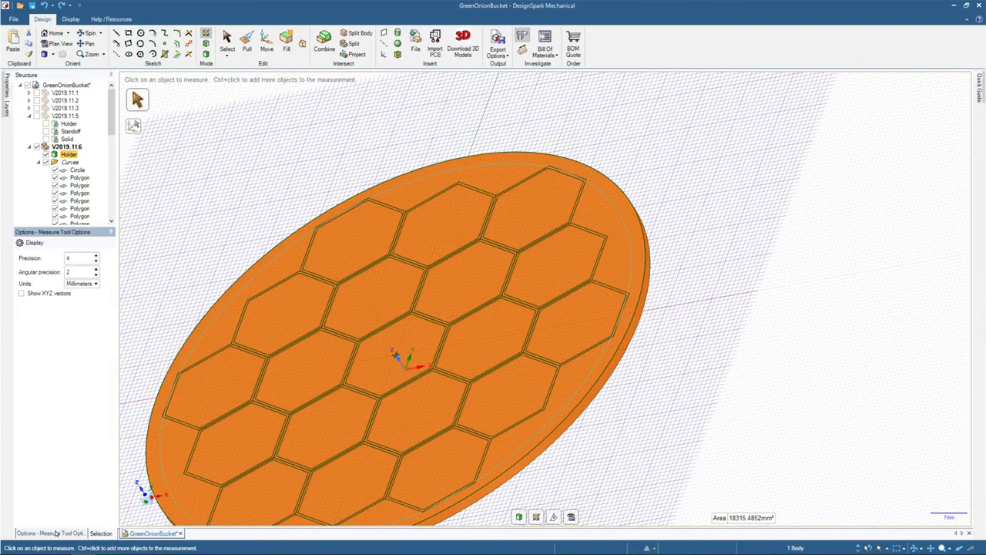
left_click(76, 169)
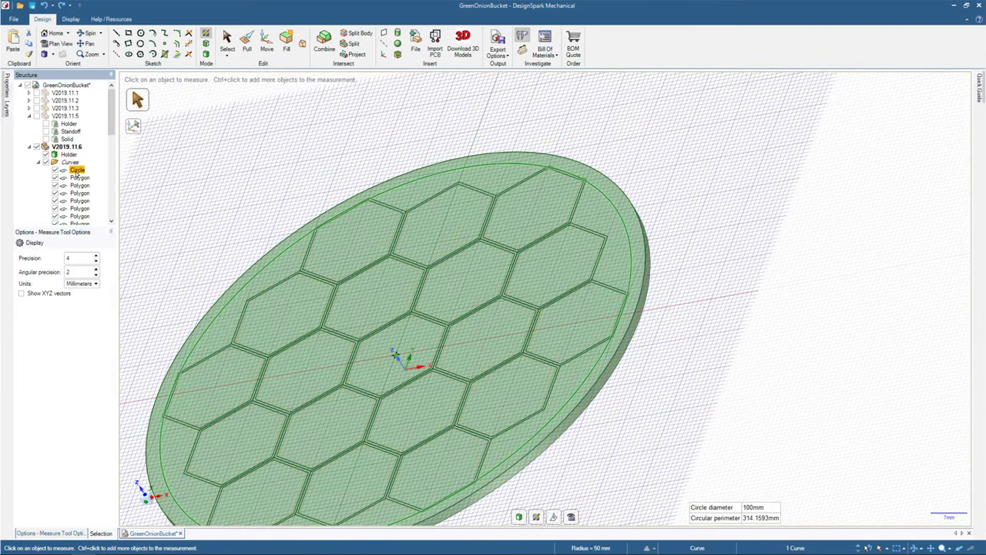
left_click(76, 178)
right_click(77, 178)
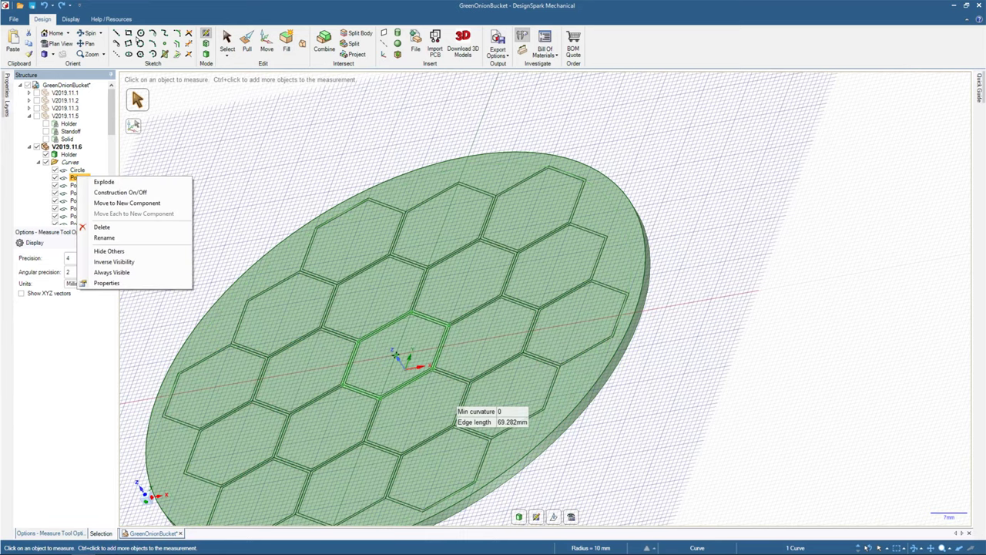
left_click(244, 188)
Examine the double hexagon outlines in plan view, focusing on the upper rows of the disc.
middle_click_drag(243, 188, 349, 170)
key("v")
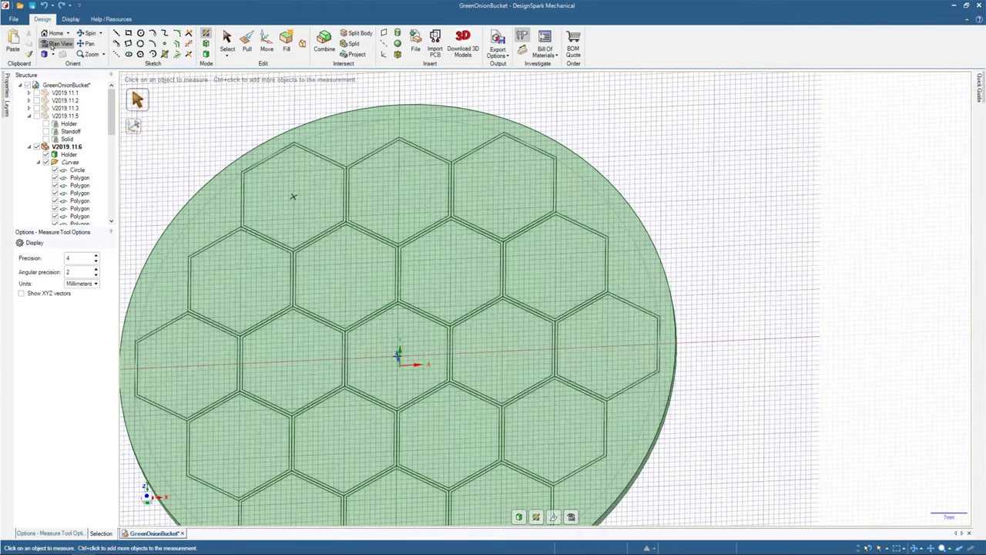
scroll(355, 162, "down", 5)
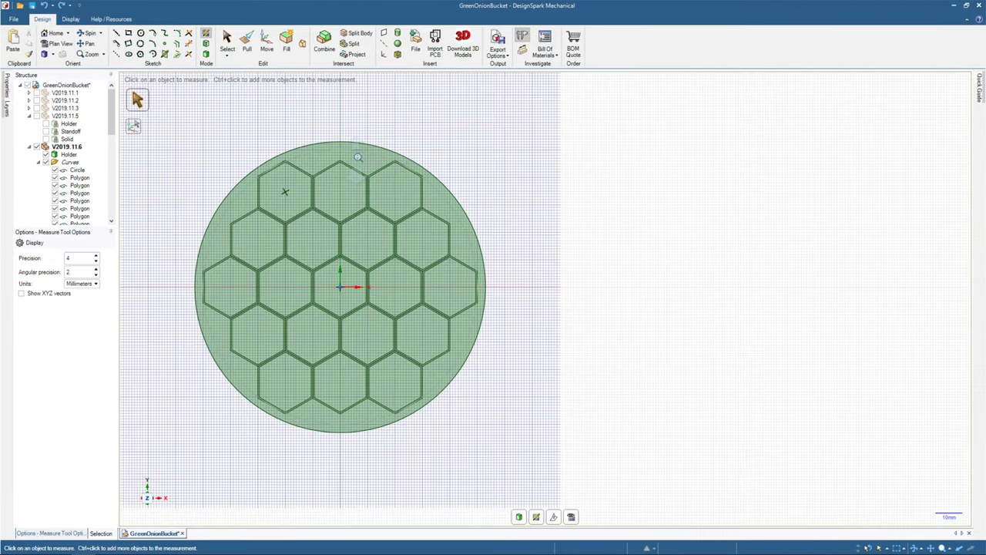
middle_click_drag(358, 157, 360, 202)
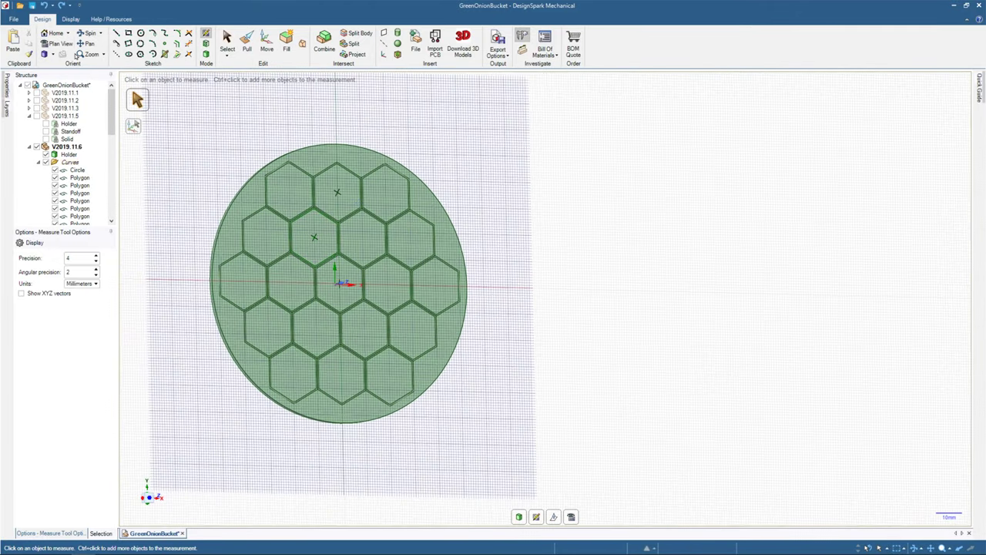
left_click(66, 45)
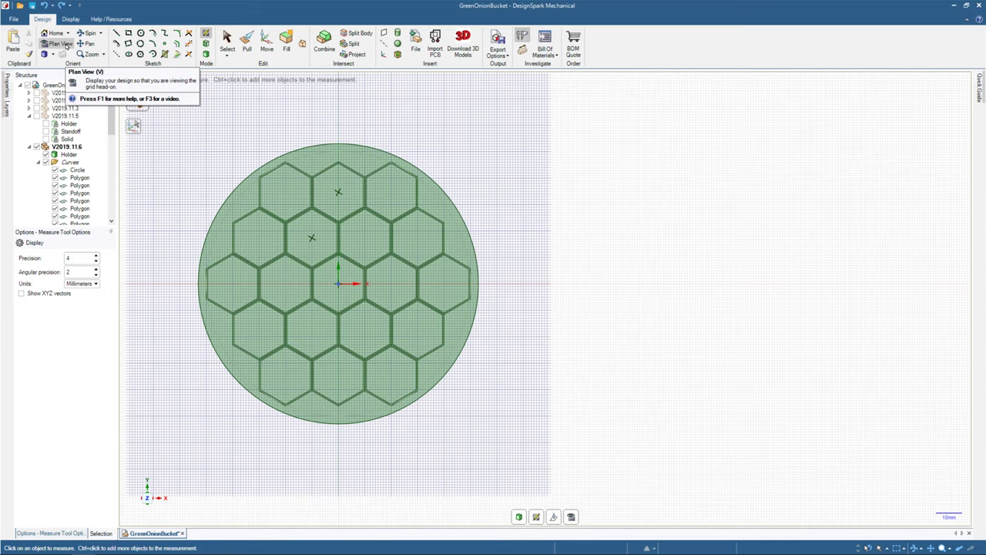
scroll(281, 195, "down", 2)
scroll(275, 204, "up", 4)
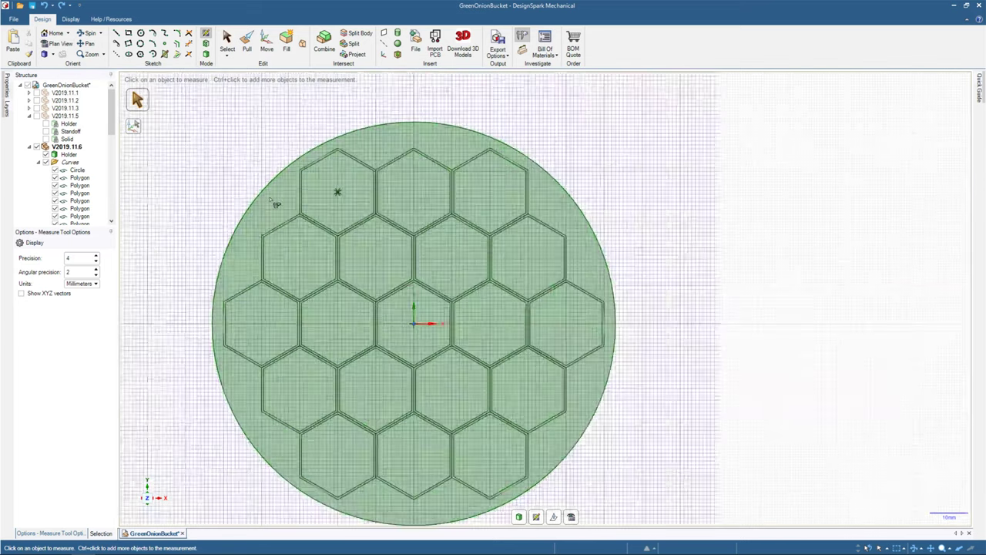
scroll(276, 204, "up", 3)
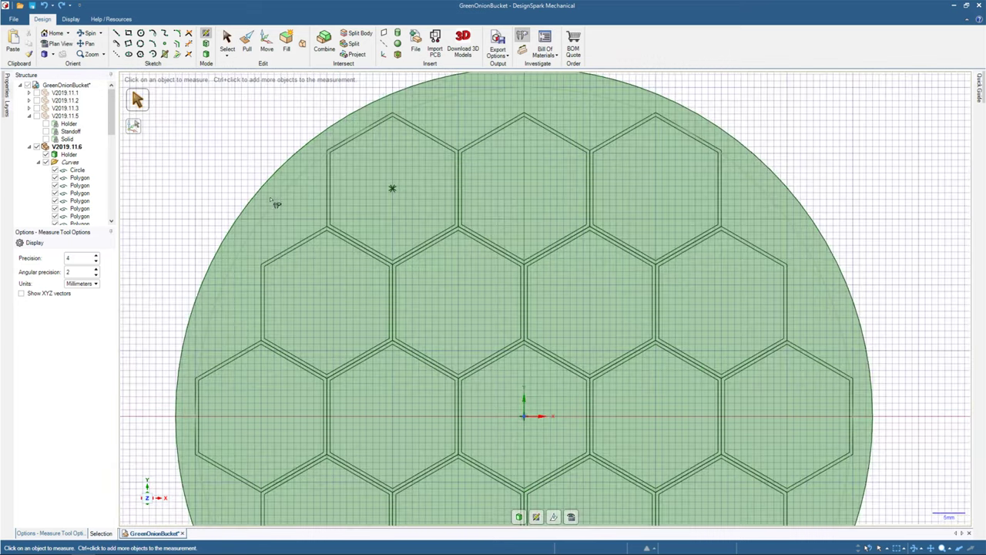
Move the inner hexagon curve of the top row's leftmost cell about 19.8 mm diagonally up and left, beyond the grid.
left_click(333, 192)
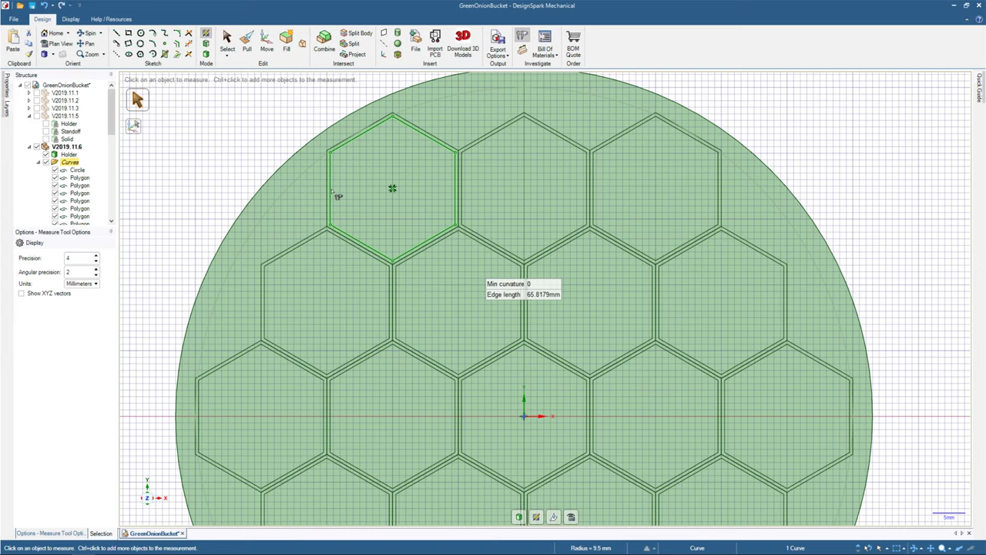
key("m")
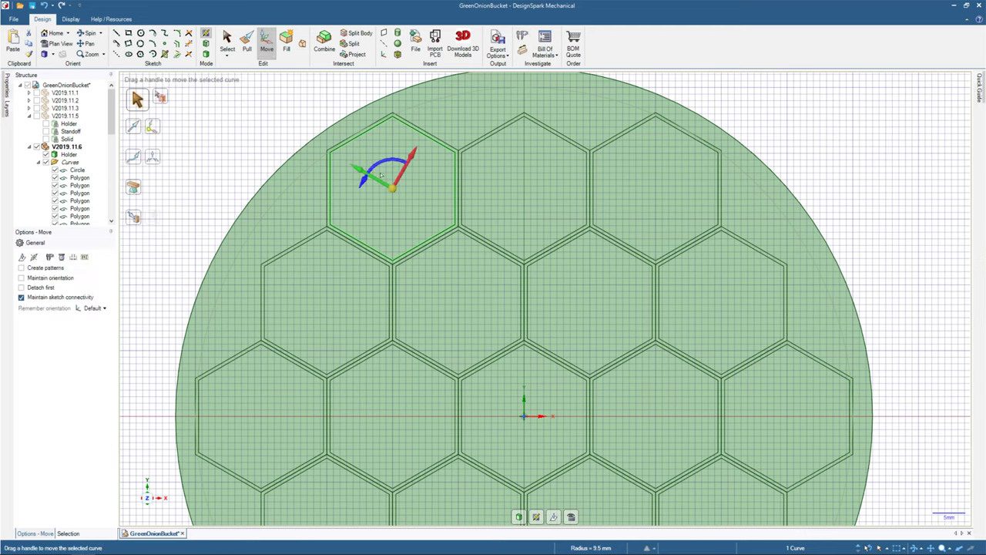
left_click_drag(374, 177, 260, 121)
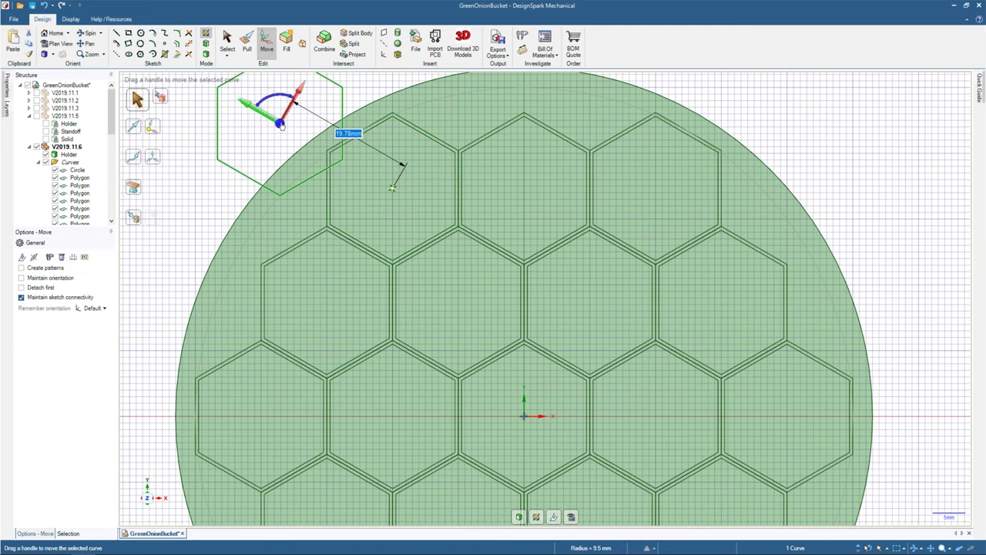
Re-anchor the displaced 19 mm hexagon's move handle at its bottom vertex and align that vertex with the second row's upper-left outer corner.
left_click_drag(280, 125, 279, 196)
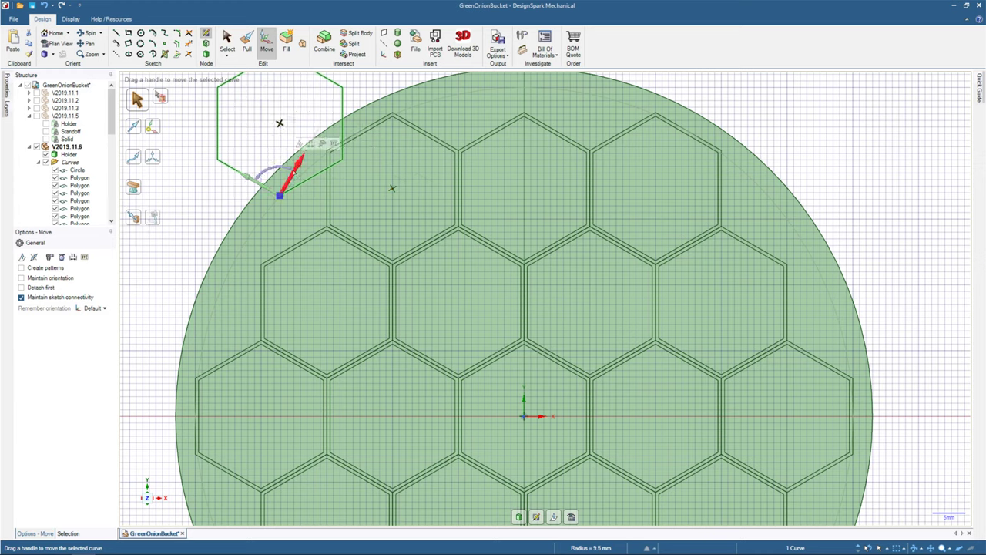
left_click(323, 145)
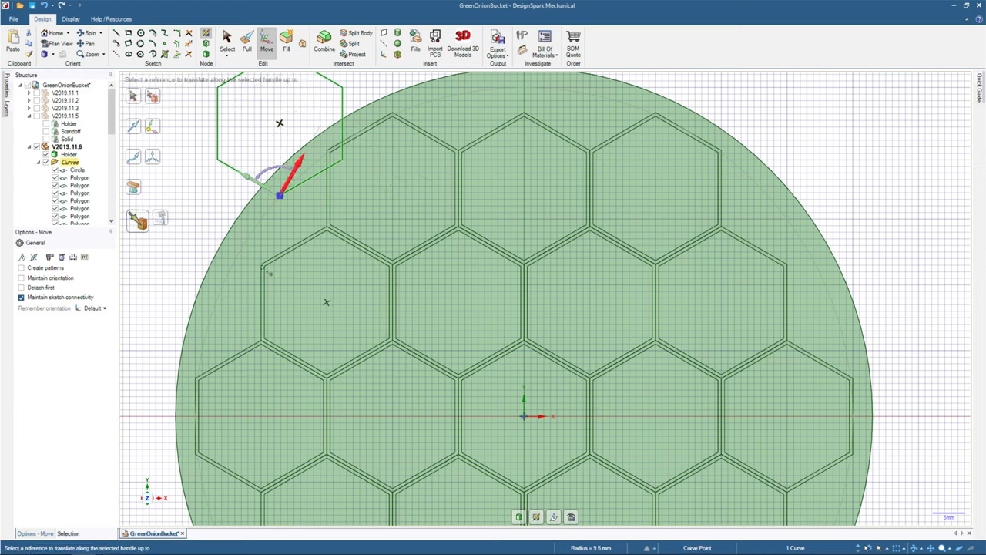
key("Escape")
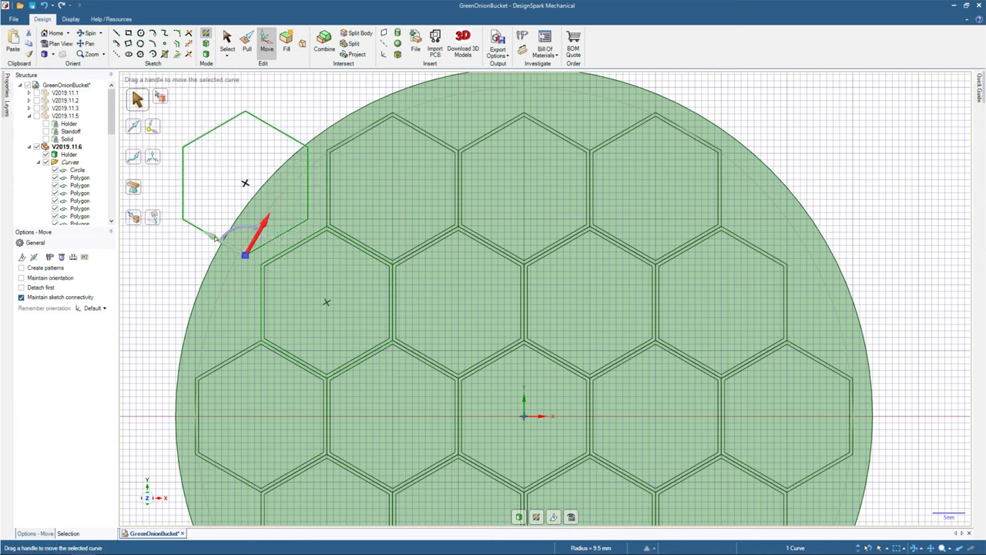
left_click(215, 237)
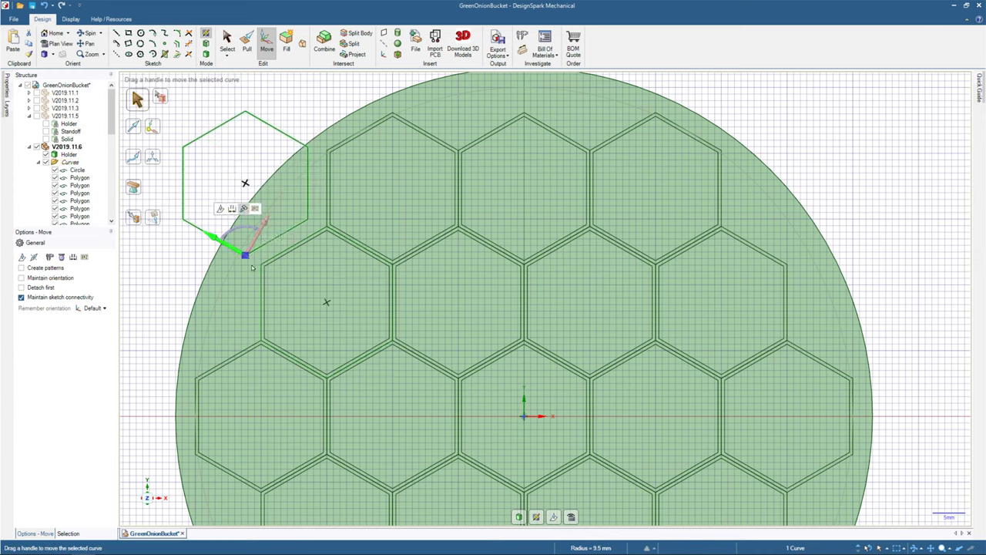
left_click_drag(251, 268, 268, 274)
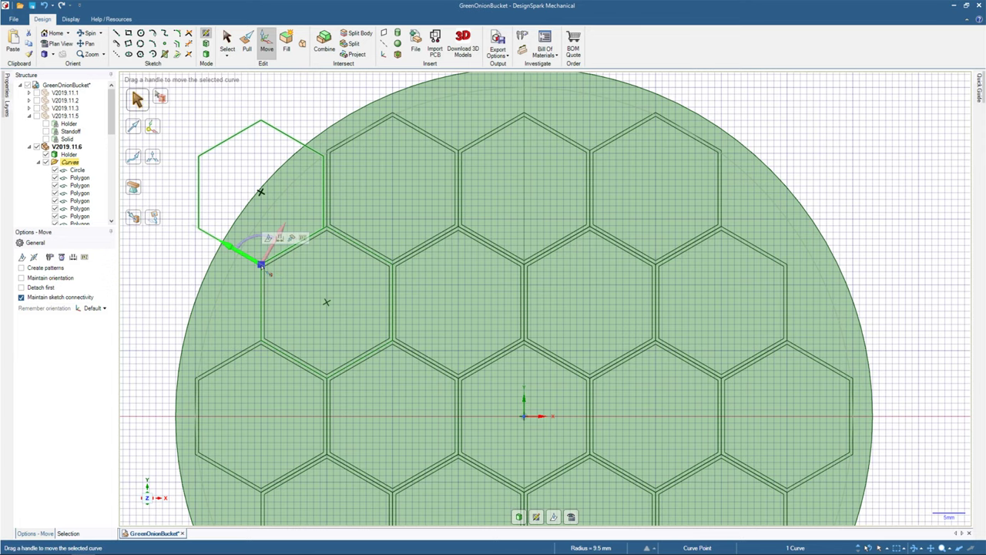
scroll(281, 230, "up", 5)
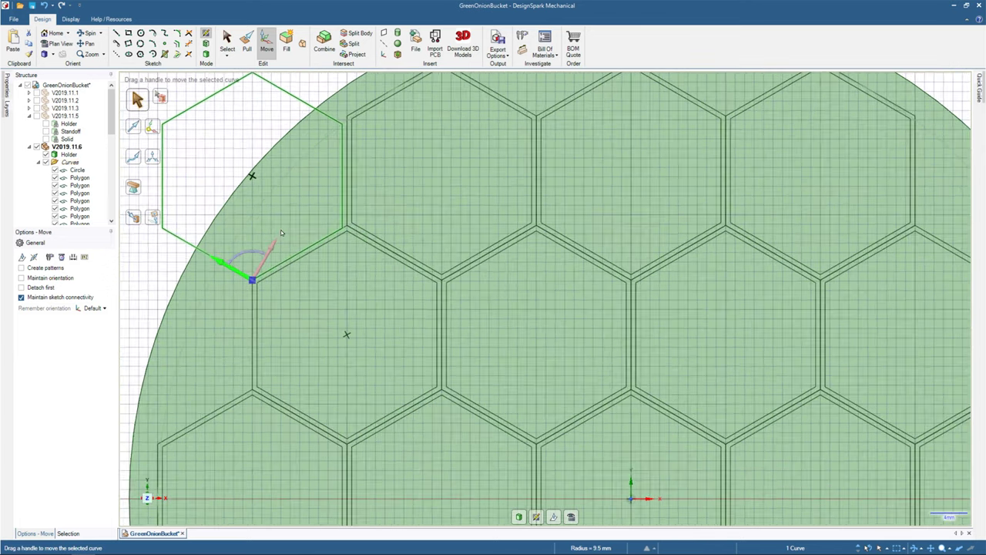
scroll(280, 229, "down", 5)
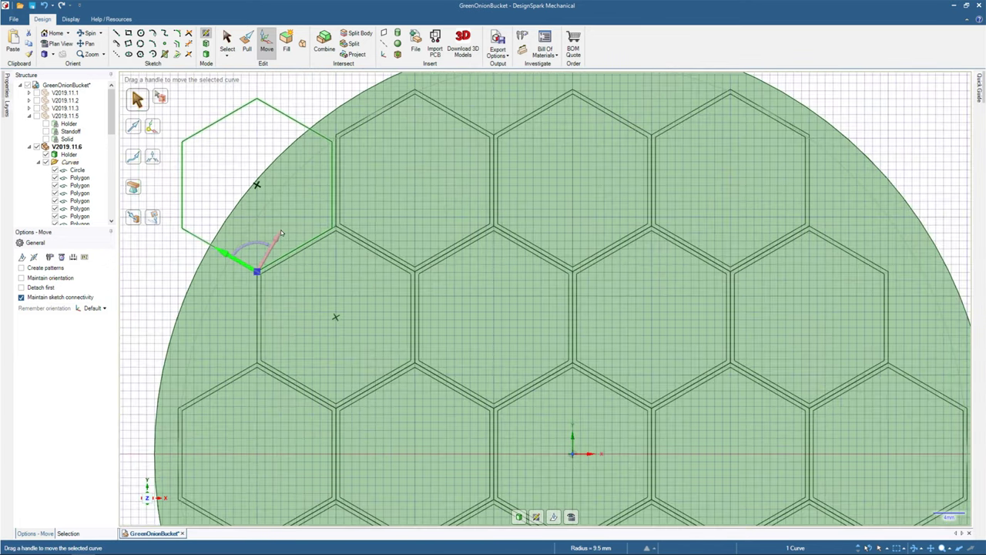
scroll(265, 258, "up", 4)
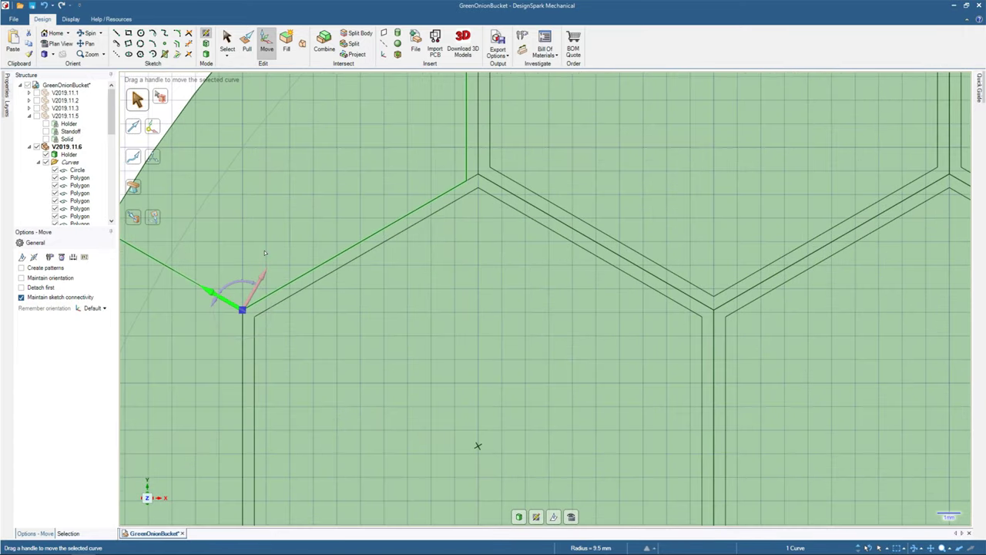
scroll(264, 253, "down", 3)
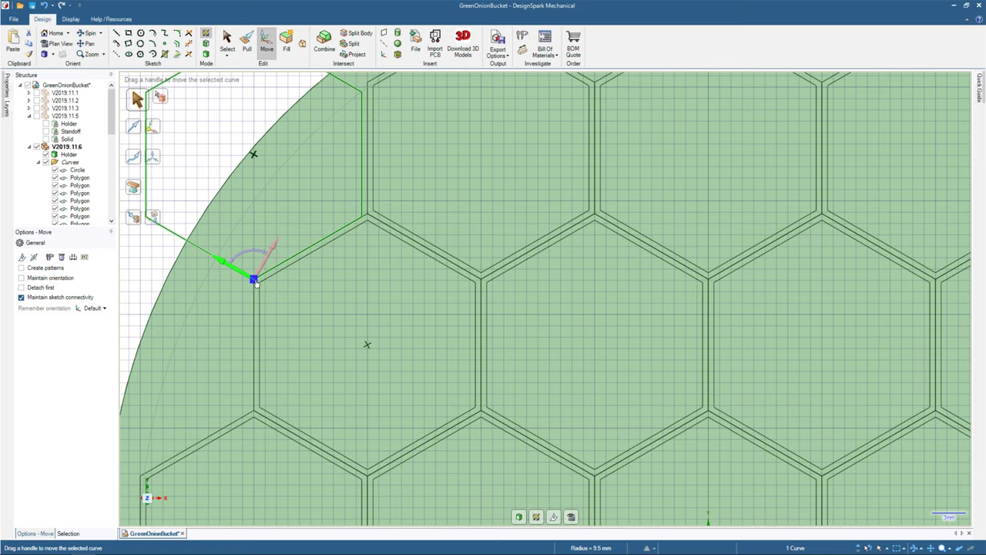
Move the handle to the 19 mm hexagon's lower-right vertex and translate it up to the second row's leftmost top vertex.
left_click_drag(255, 282, 362, 219)
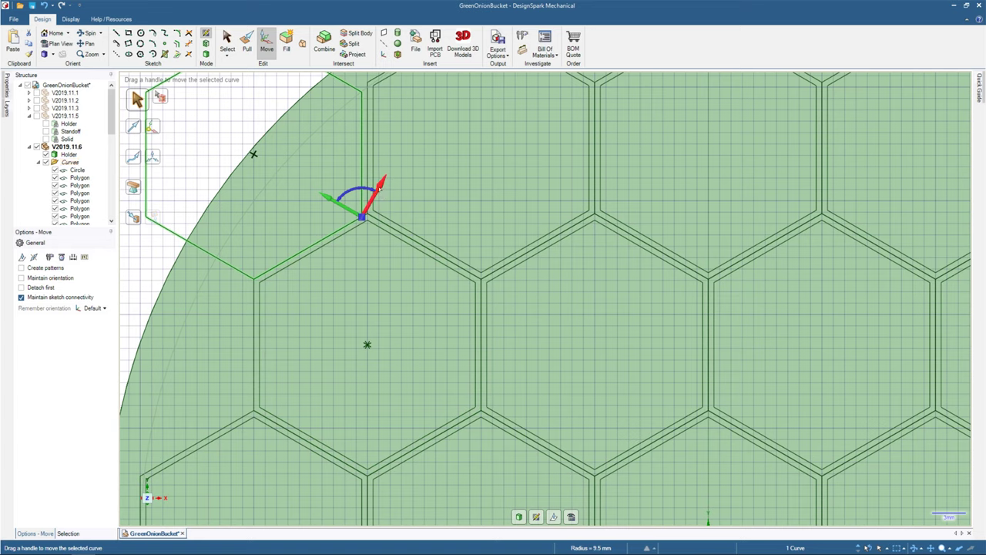
mouse_move(376, 191)
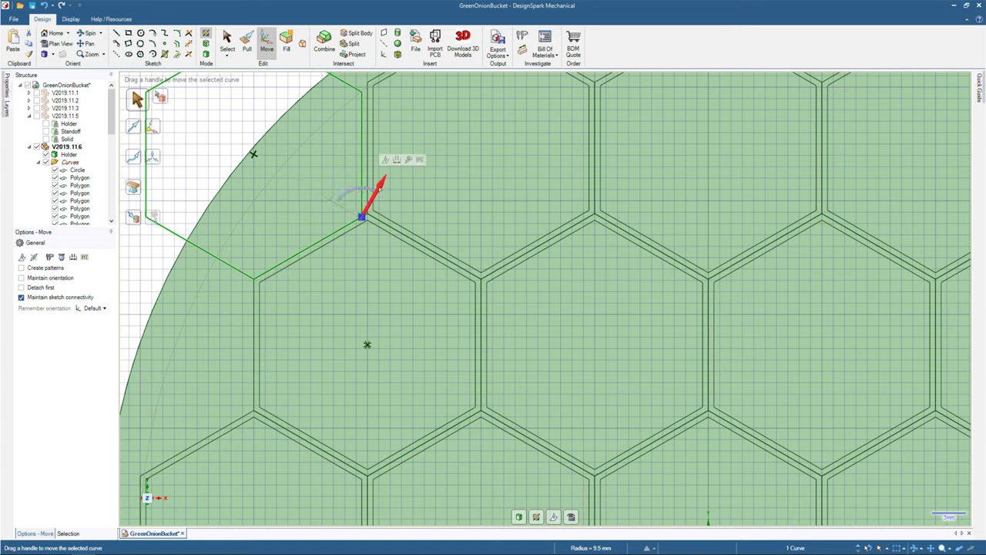
left_click(408, 160)
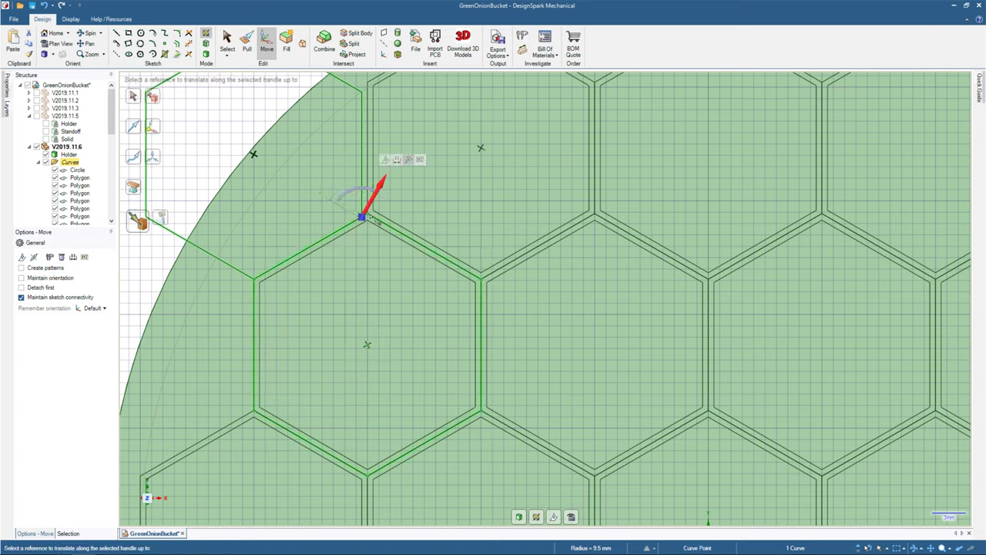
left_click(369, 218)
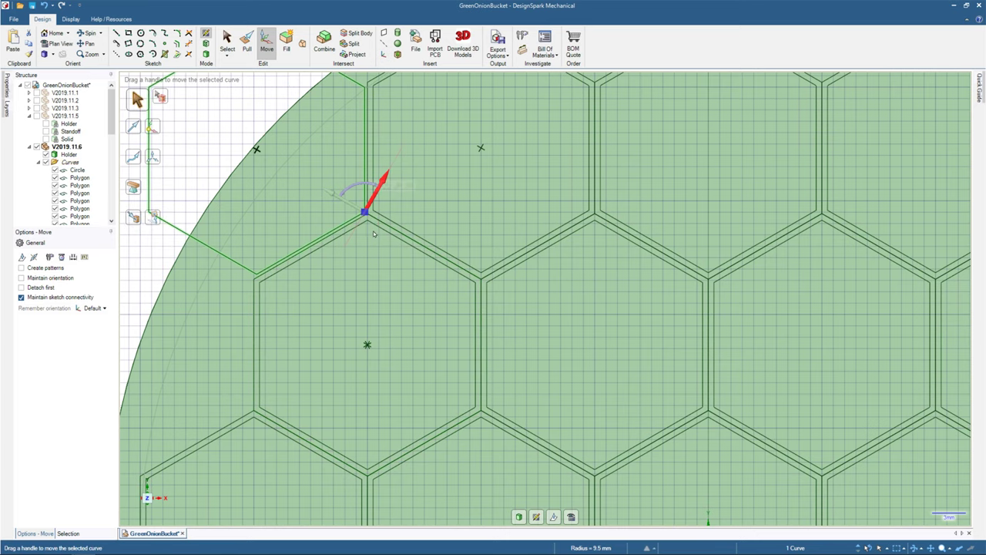
Undo the vertex alignment and delete the displaced 19 mm hexagon outside the grid.
key("ctrl")
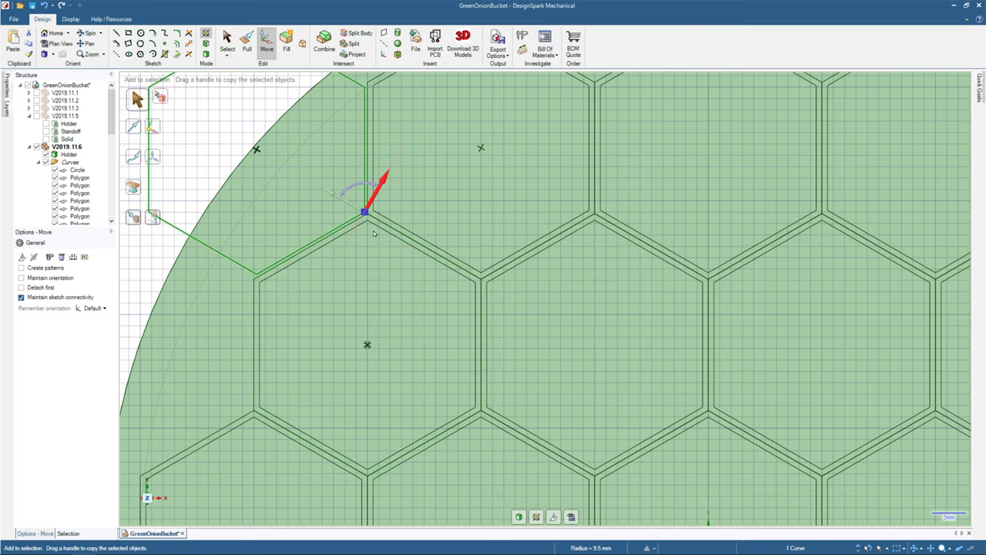
scroll(373, 230, "down", 3)
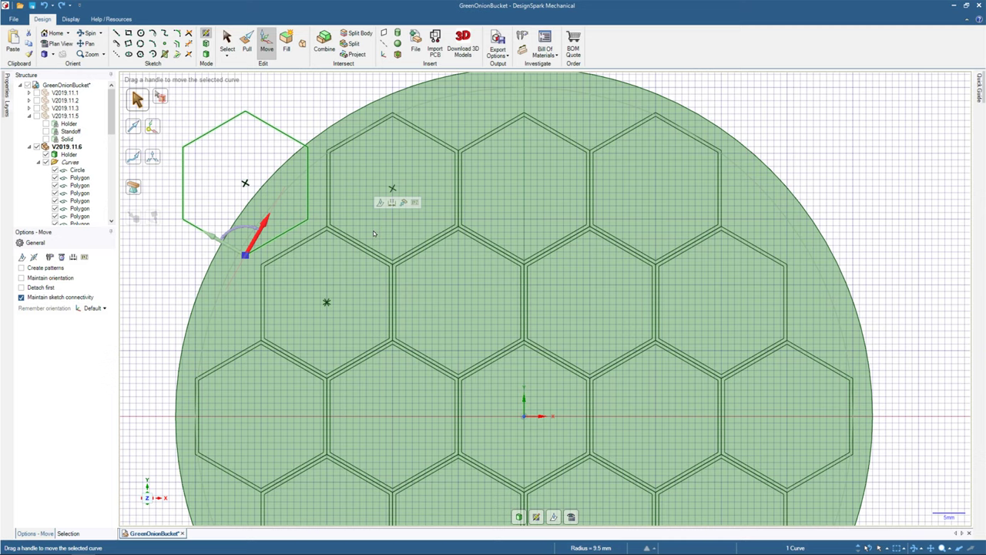
key("Delete")
key("s")
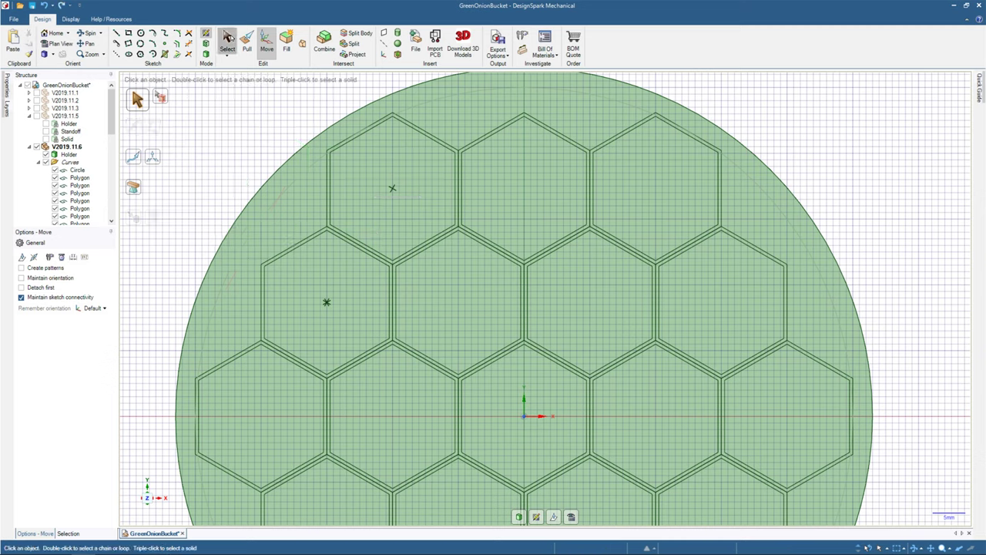
Measure the outer and inner hexagon outlines of the top row's leftmost cell, then clear the selection.
left_click(228, 39)
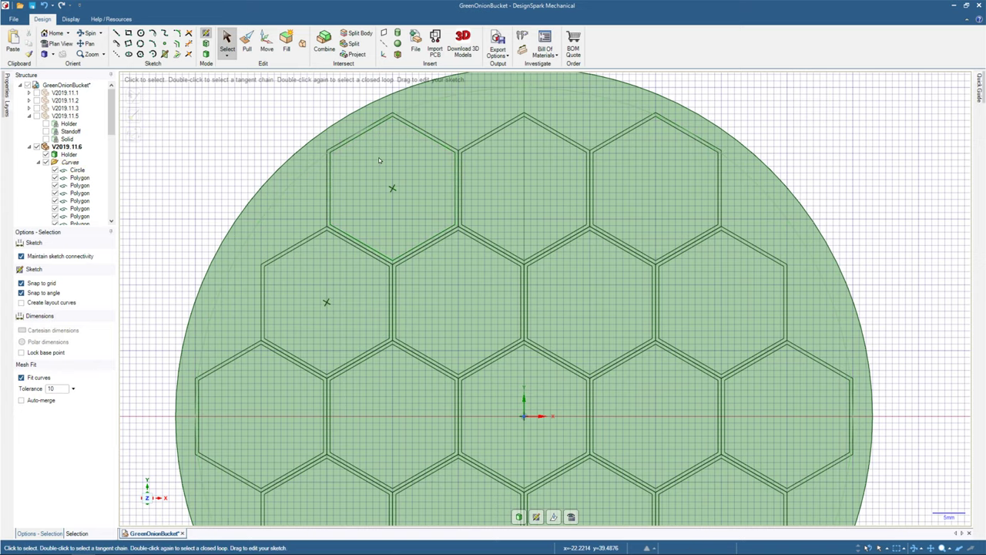
left_click(426, 136)
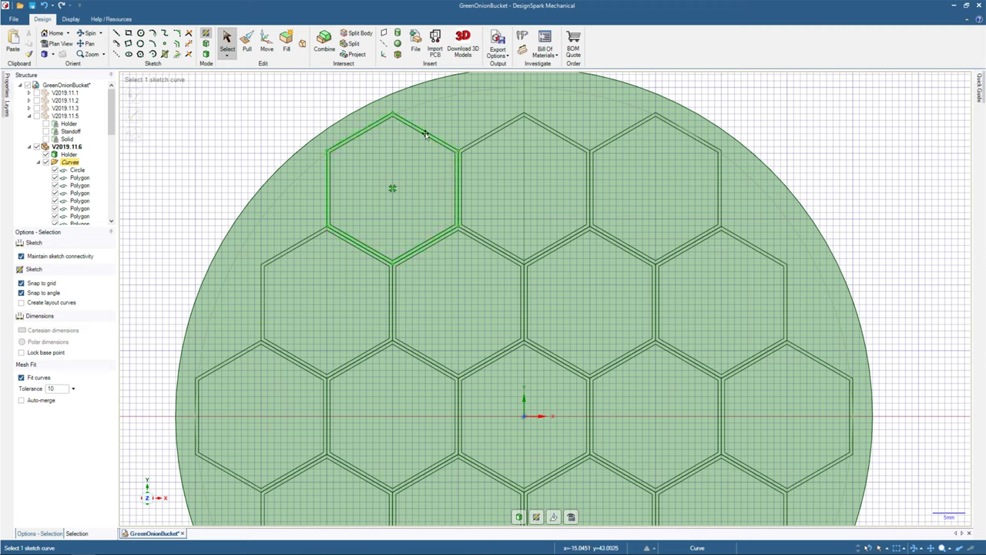
left_click(426, 136)
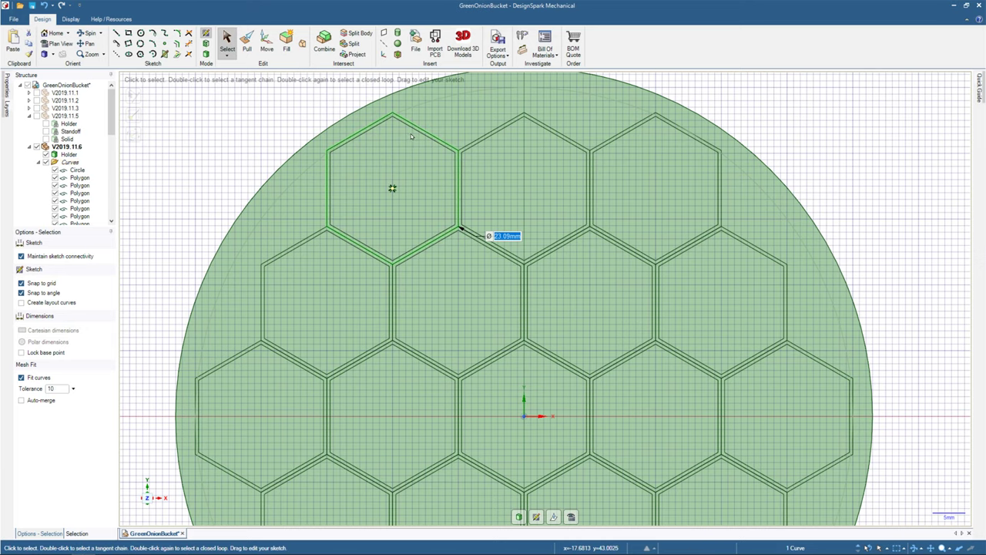
scroll(417, 131, "up", 5)
left_click(429, 124, "ctrl")
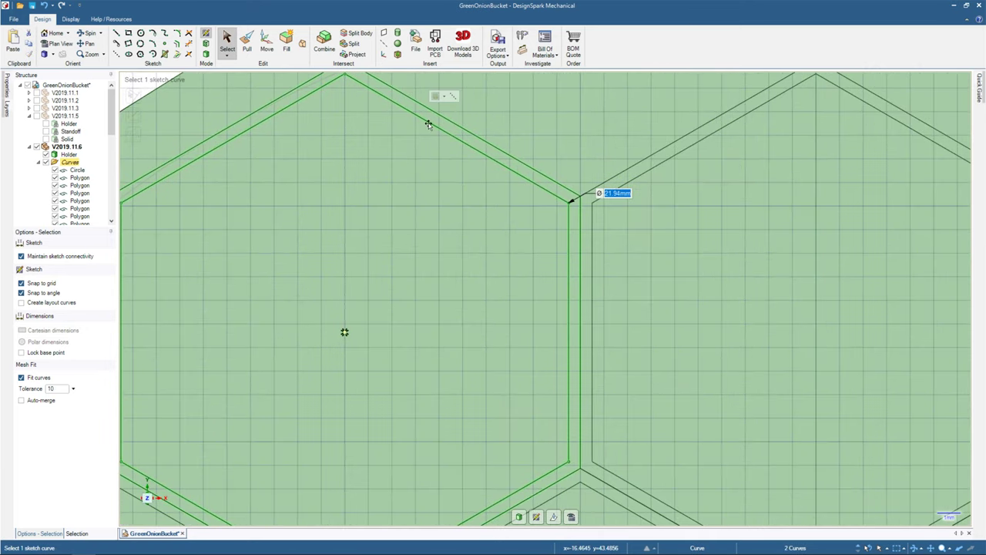
scroll(429, 123, "down", 5)
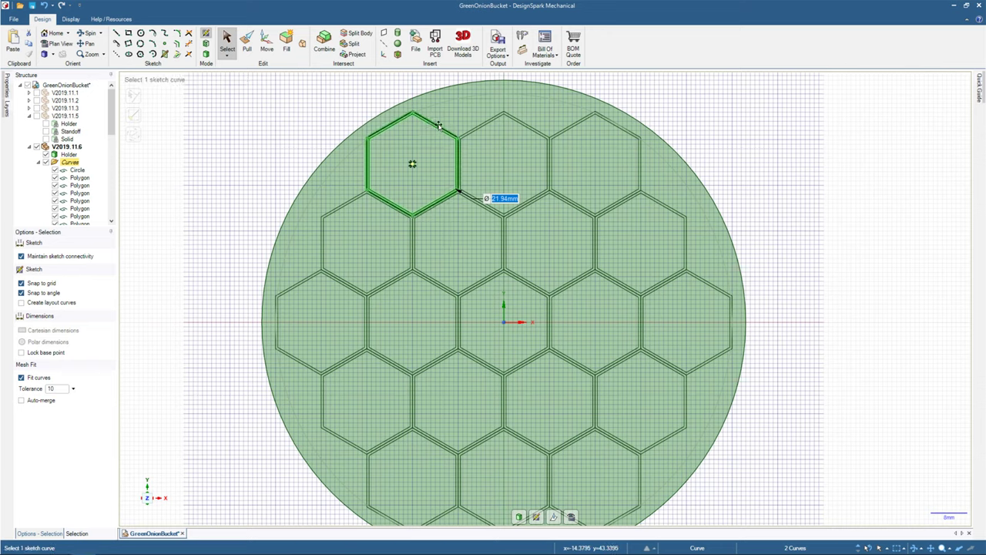
left_click(439, 124, "ctrl")
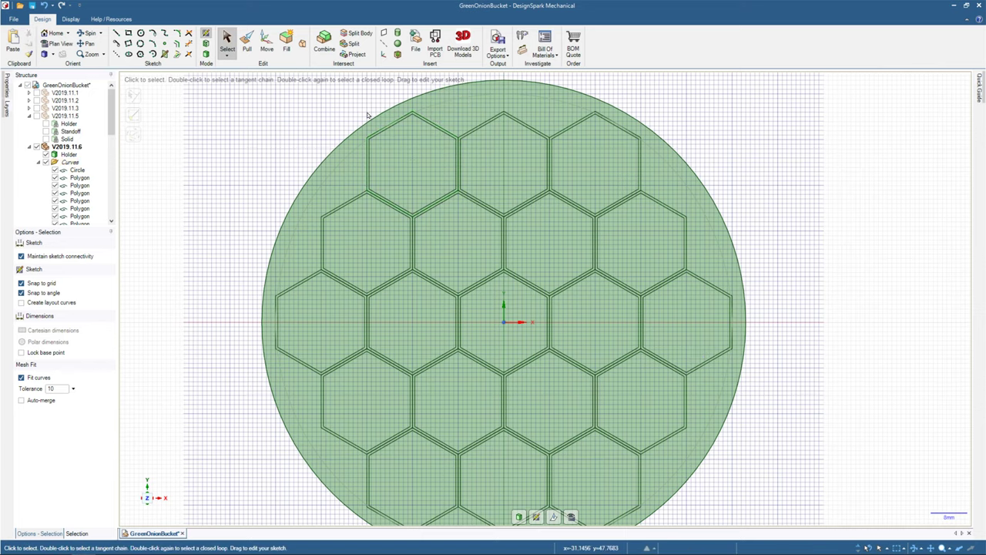
Try to move the outer hexagon of the top row's leftmost cell about 15.4 mm diagonally down and left, then undo it.
left_click(376, 135)
left_click(414, 161)
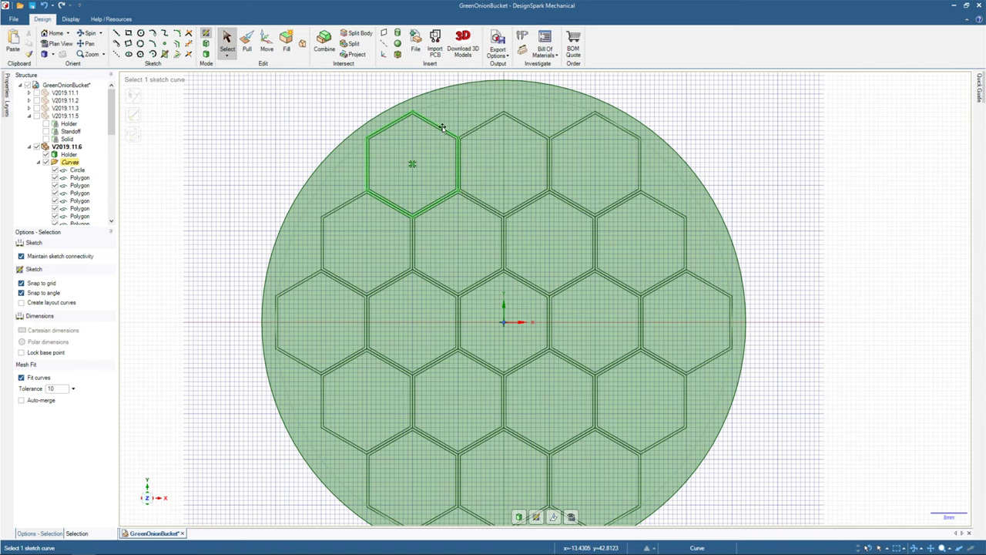
scroll(433, 139, "up", 3)
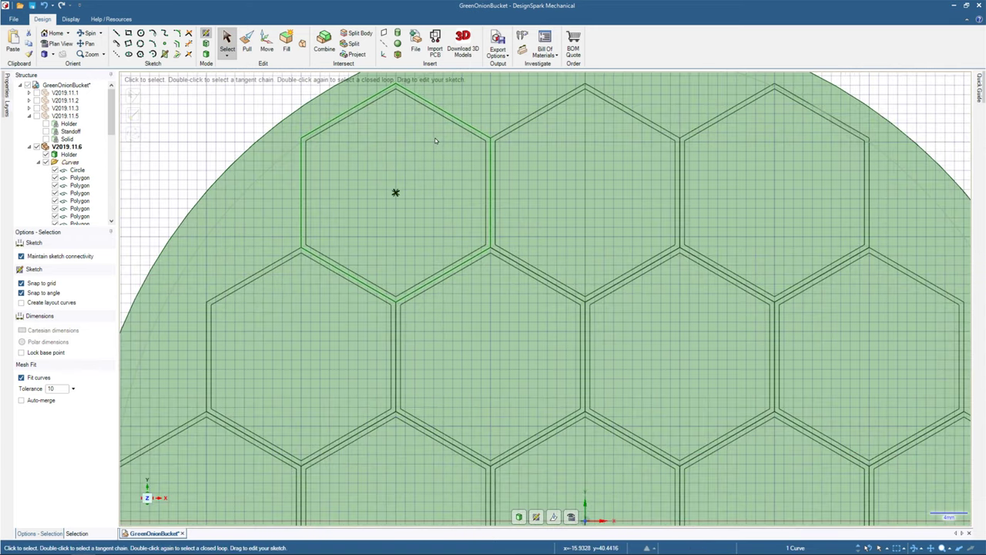
key("z")
key("m")
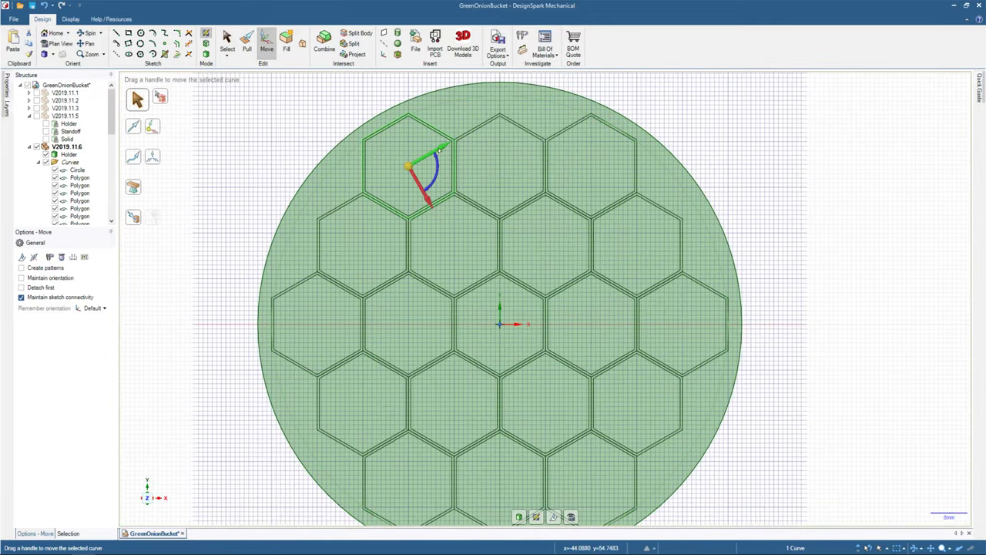
left_click_drag(436, 171, 417, 189)
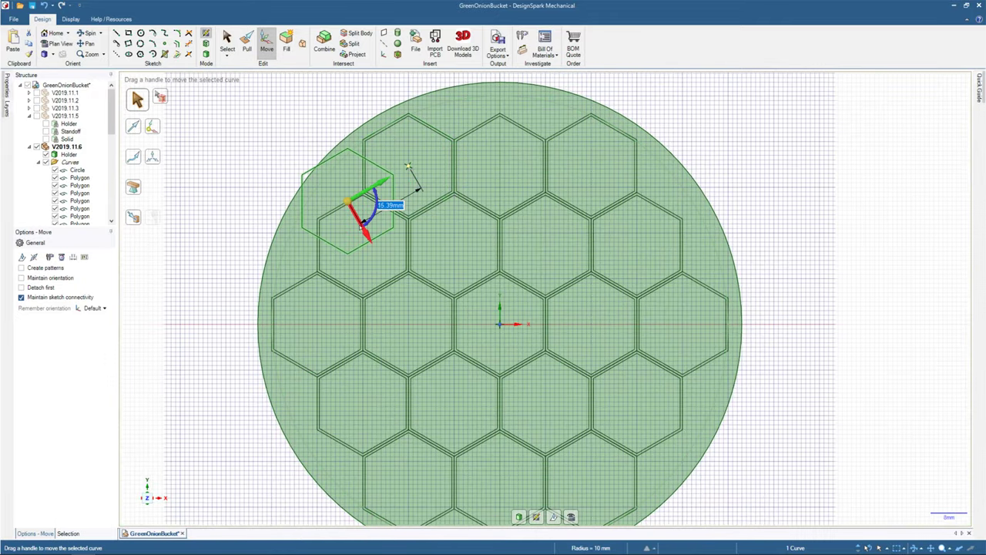
left_click(364, 227)
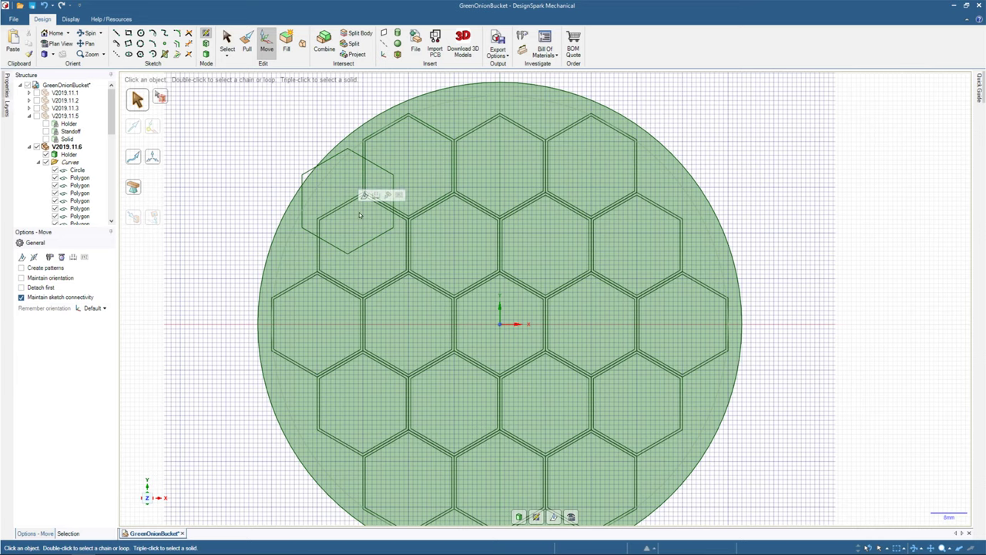
key("ctrl+z")
Copy the top-left cell's outer hexagon beside the second row, aligning its lower-right vertex with the third row's leftmost top vertex.
left_click_drag(391, 174, 267, 248)
left_click_drag(266, 305, 266, 300)
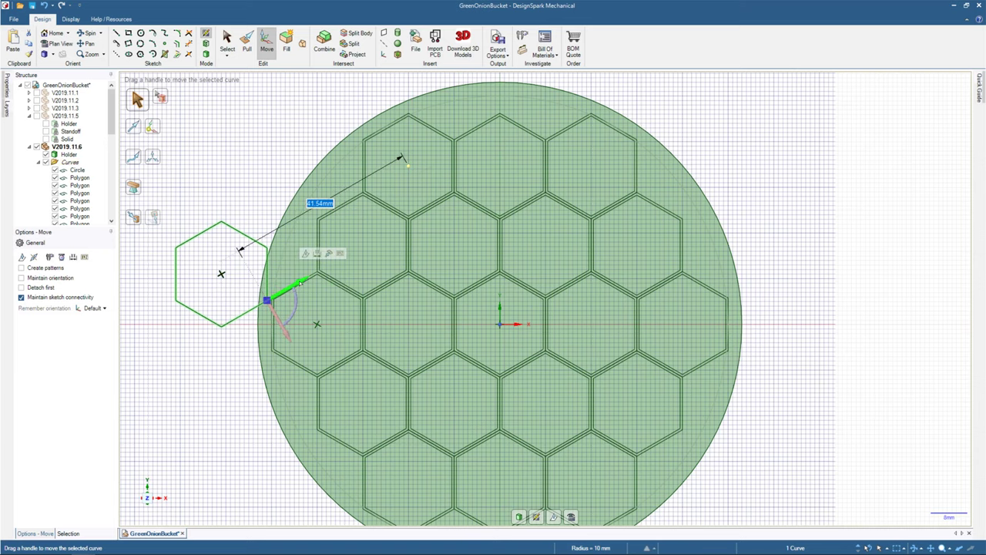
scroll(336, 284, "up", 6)
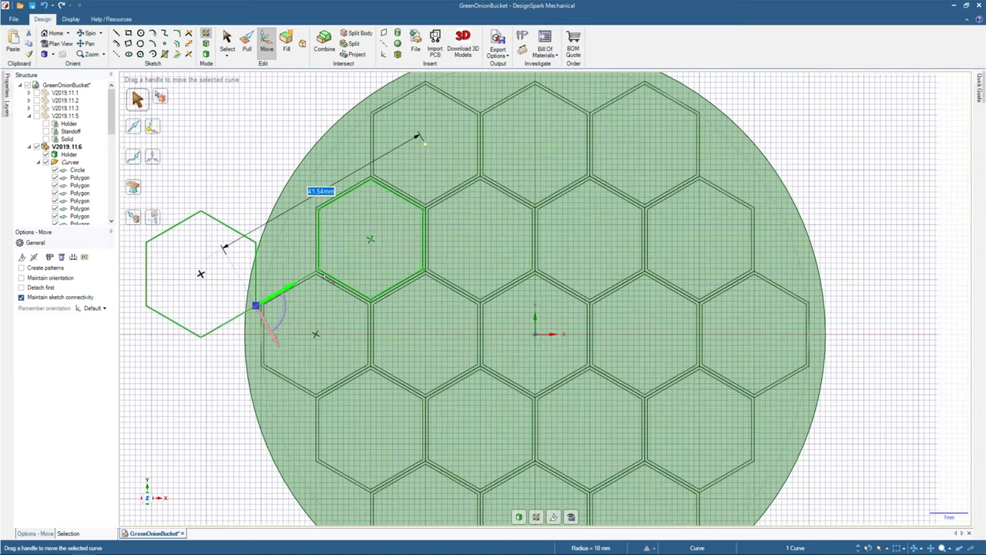
key("u")
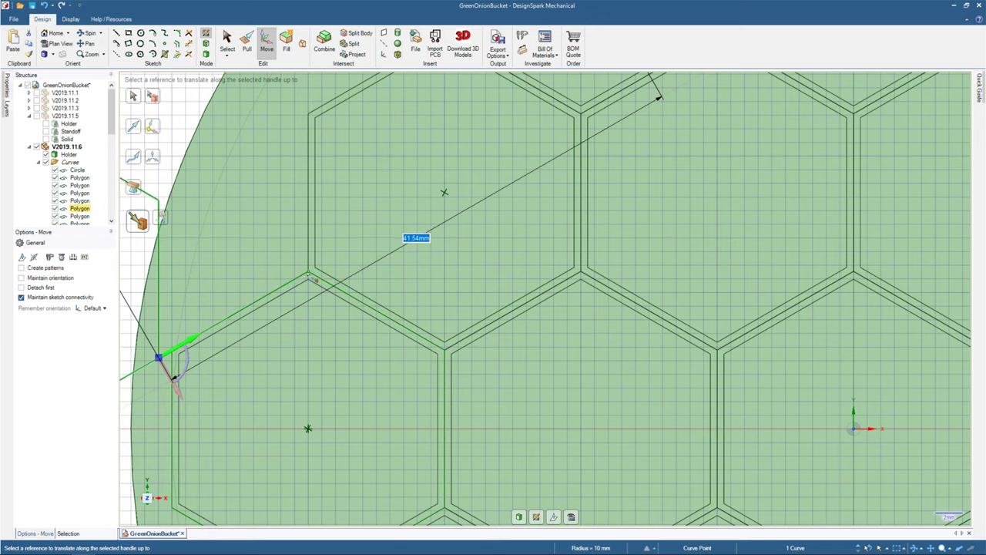
left_click(308, 275)
scroll(308, 274, "down", 6)
scroll(308, 274, "down", 2)
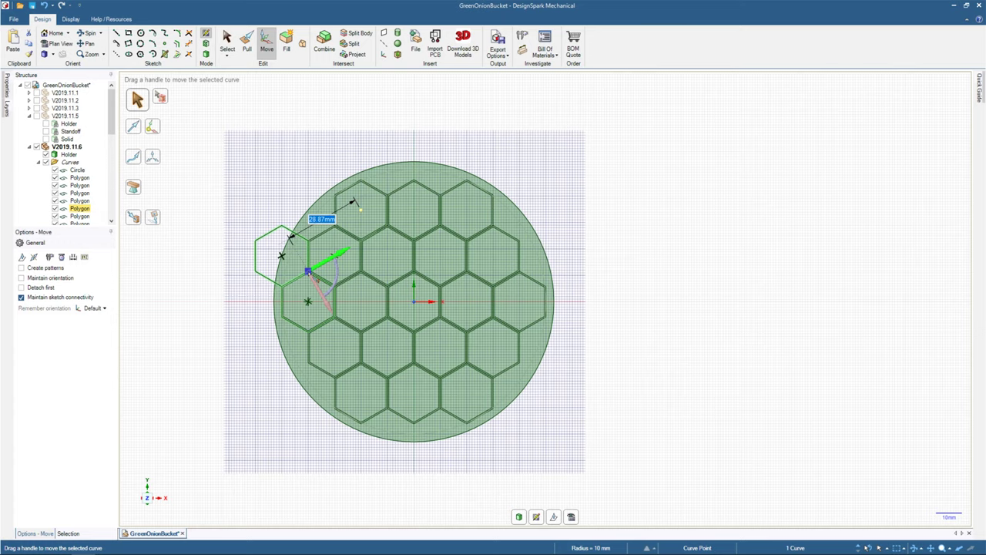
Copy the outer hexagon beside the second row up to the top row's left, aligning it diagonally to the second row's leftmost top vertex.
scroll(332, 232, "up", 5)
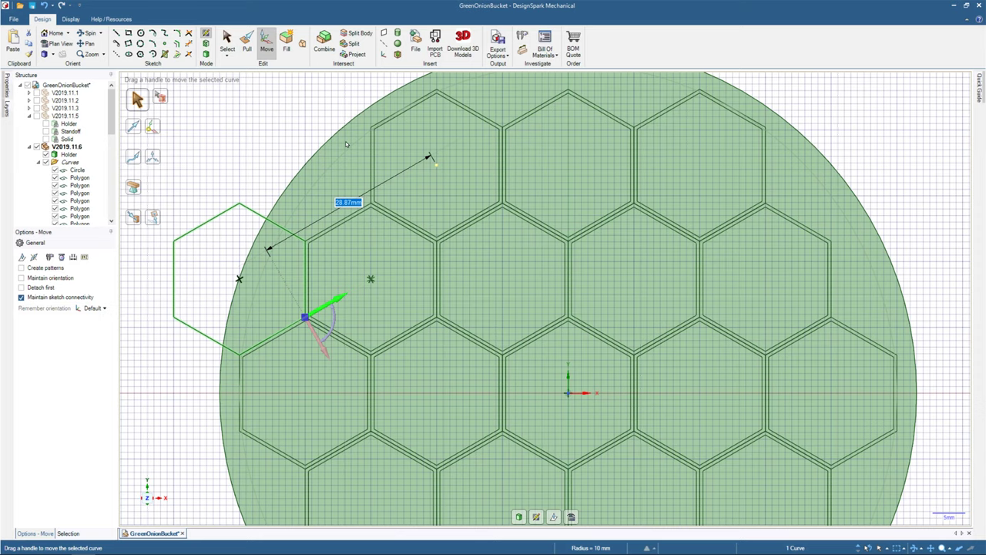
scroll(345, 141, "up", 2)
scroll(345, 141, "down", 5)
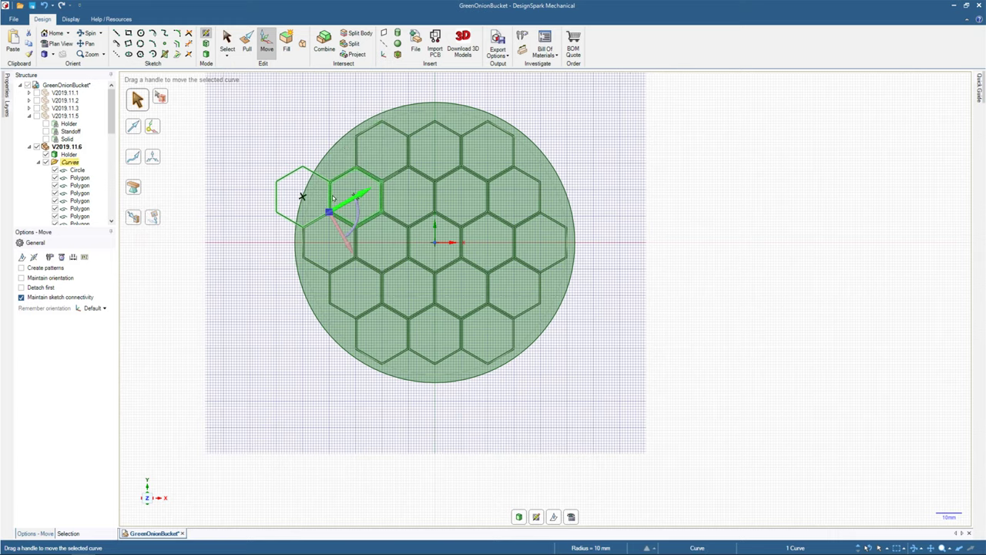
left_click(343, 241)
left_click_drag(343, 240, 303, 168)
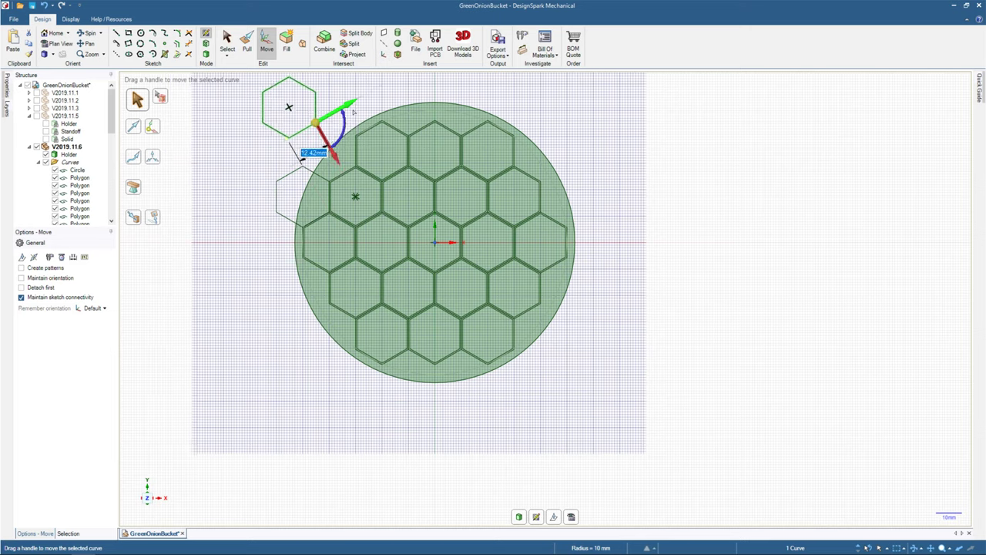
mouse_move(323, 125)
left_mouse_down()
mouse_move(367, 98)
mouse_move(336, 119)
left_mouse_up()
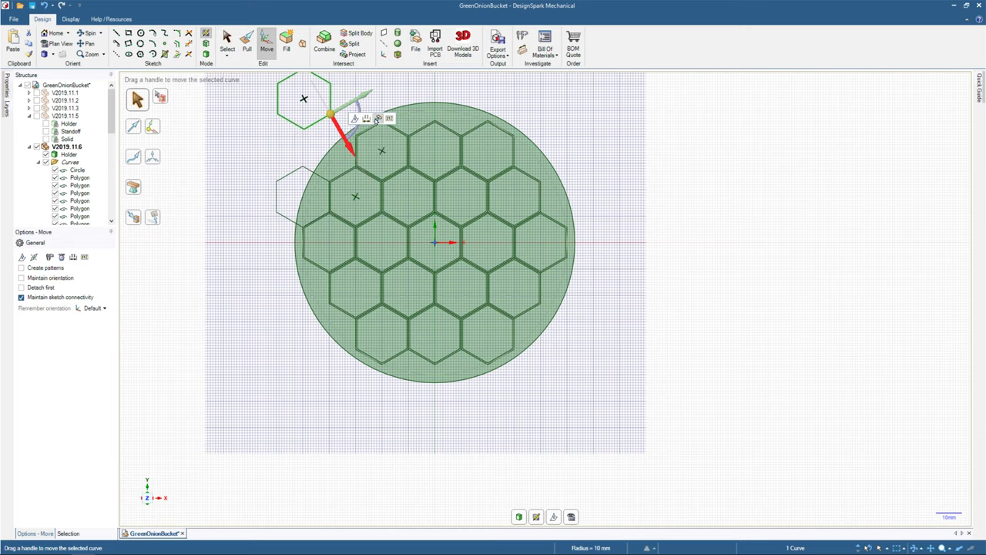
key("u")
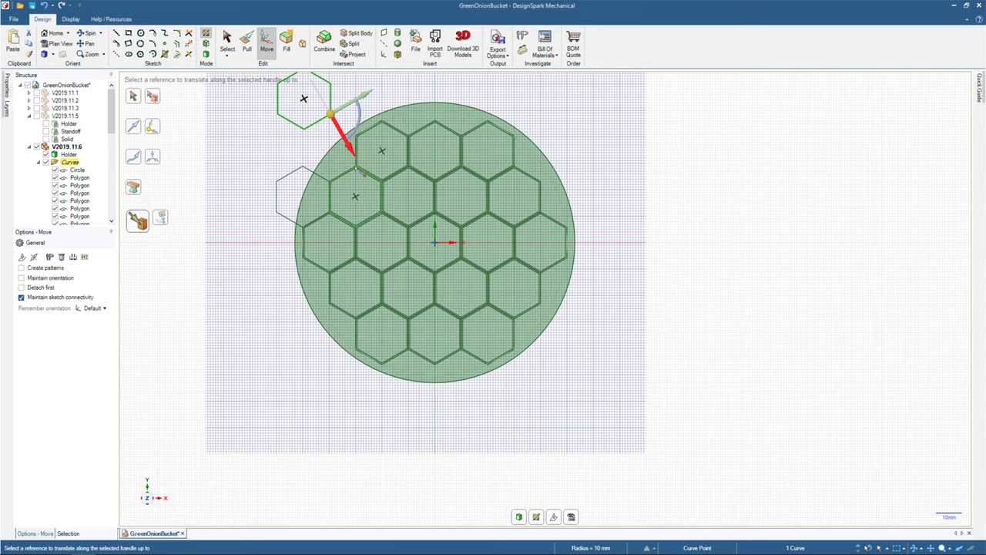
scroll(365, 176, "up", 5)
left_click(368, 176)
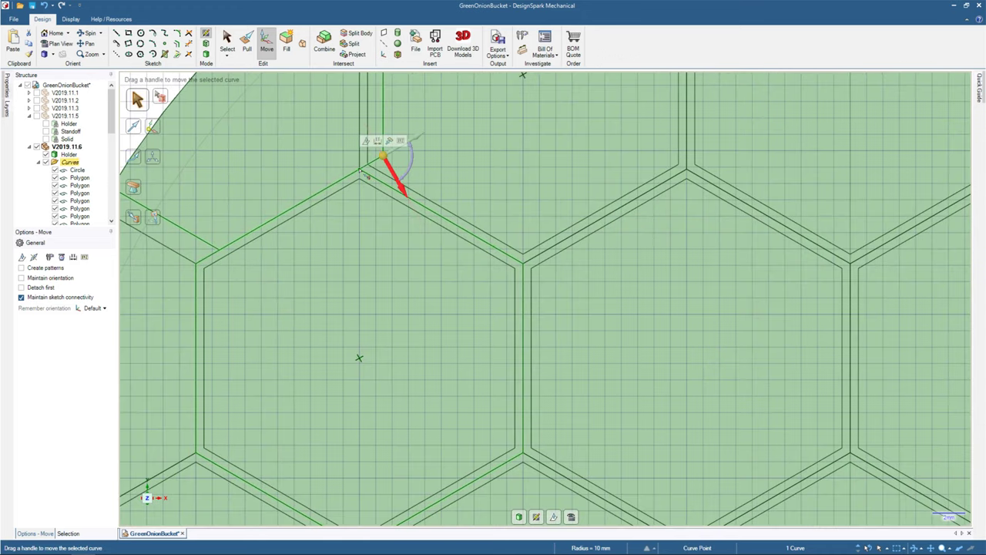
Align the copied hexagon's bottom vertex along the diagonal with the upper-left outer vertex of the second row's leftmost cell.
left_click(416, 138)
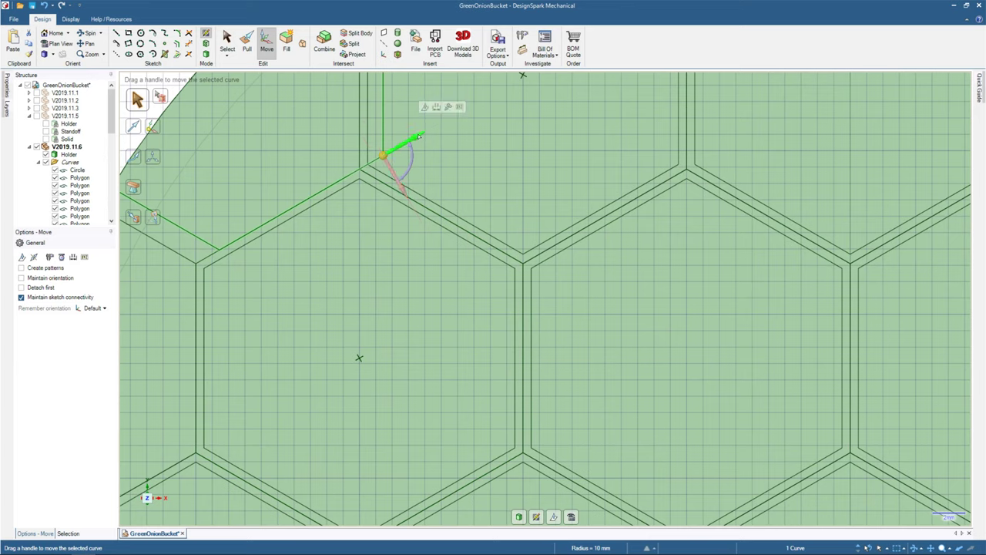
left_click(448, 108)
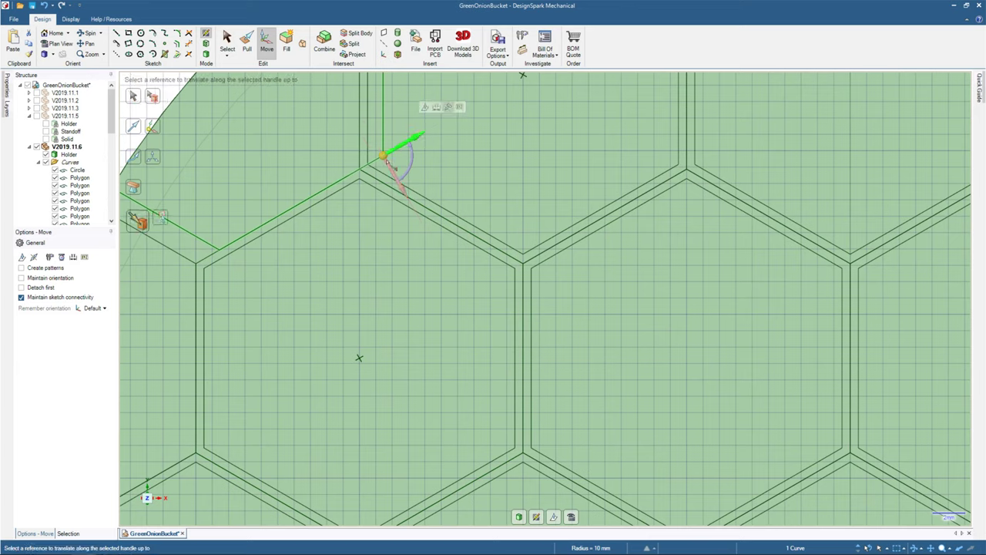
left_click(220, 251)
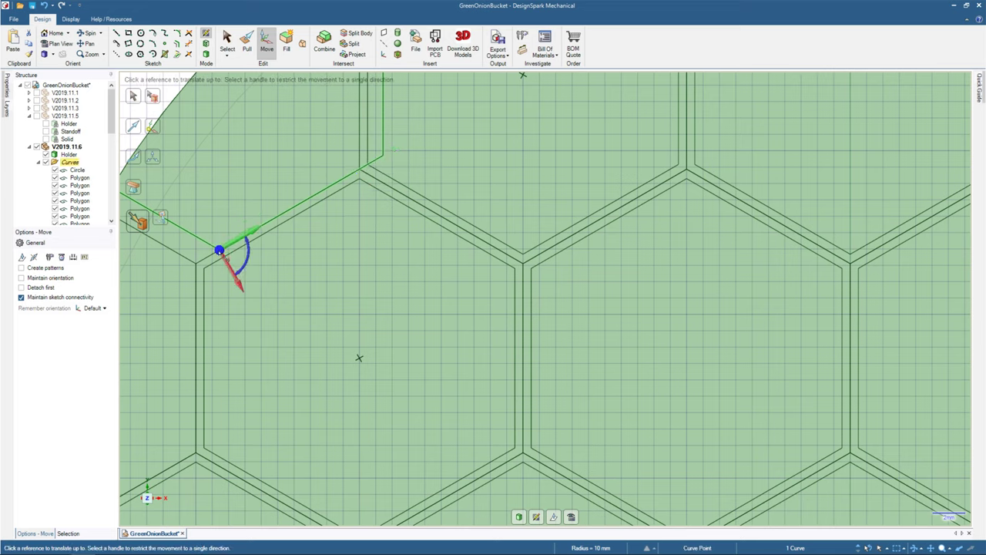
left_click(248, 232)
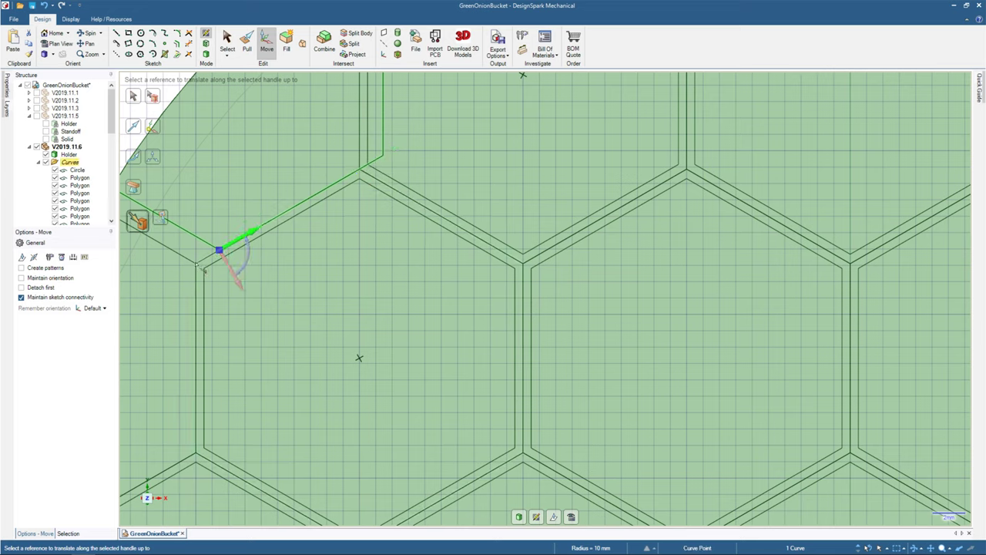
scroll(198, 266, "down", 5)
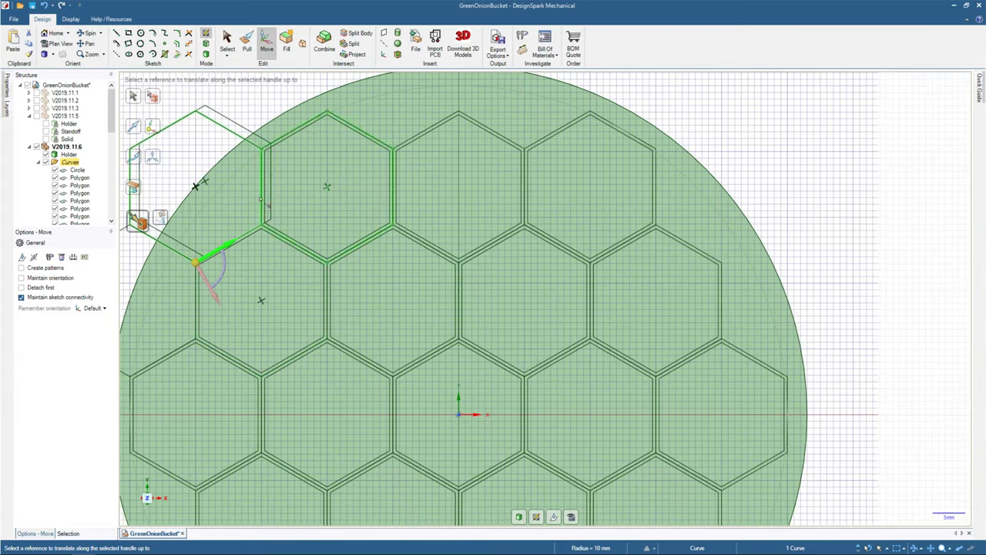
scroll(198, 185, "down", 2)
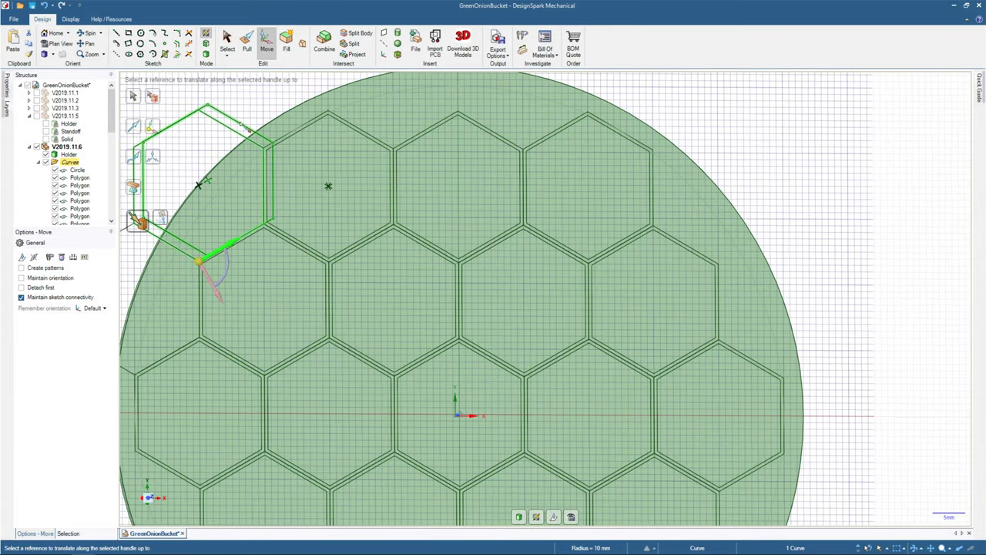
Delete the displaced duplicate hexagon overlapping the new cell beside the top row.
key("s")
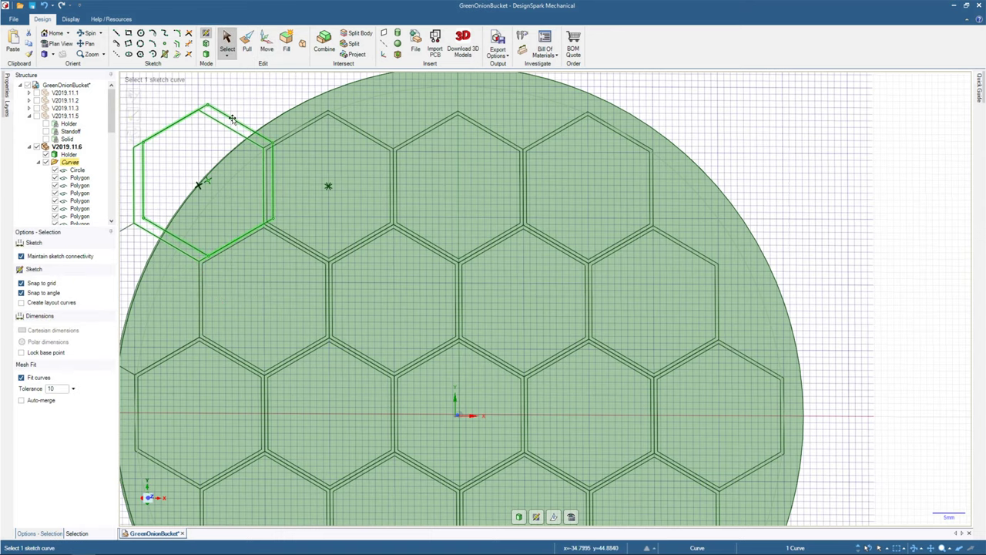
left_click(535, 449)
key("Escape")
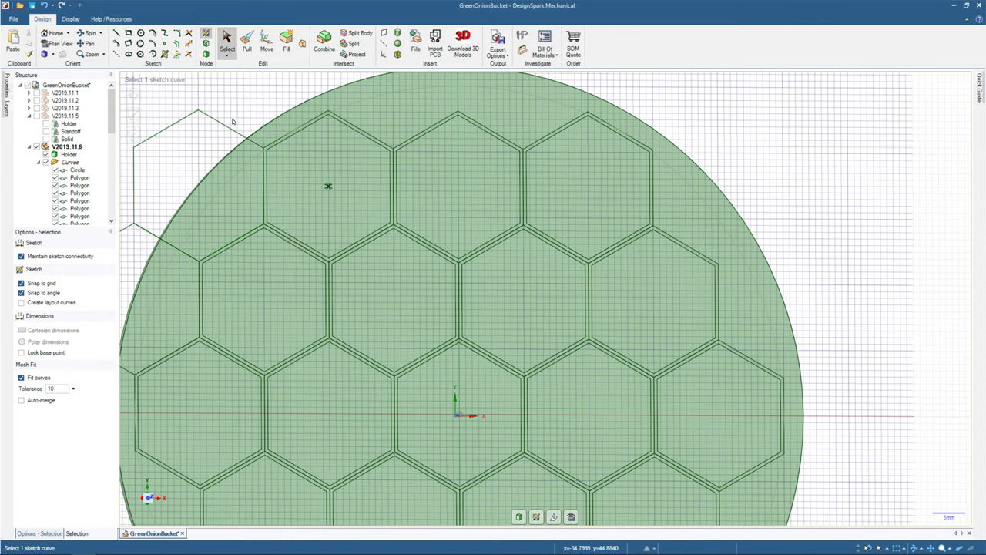
scroll(259, 213, "up", 3)
scroll(260, 213, "down", 3)
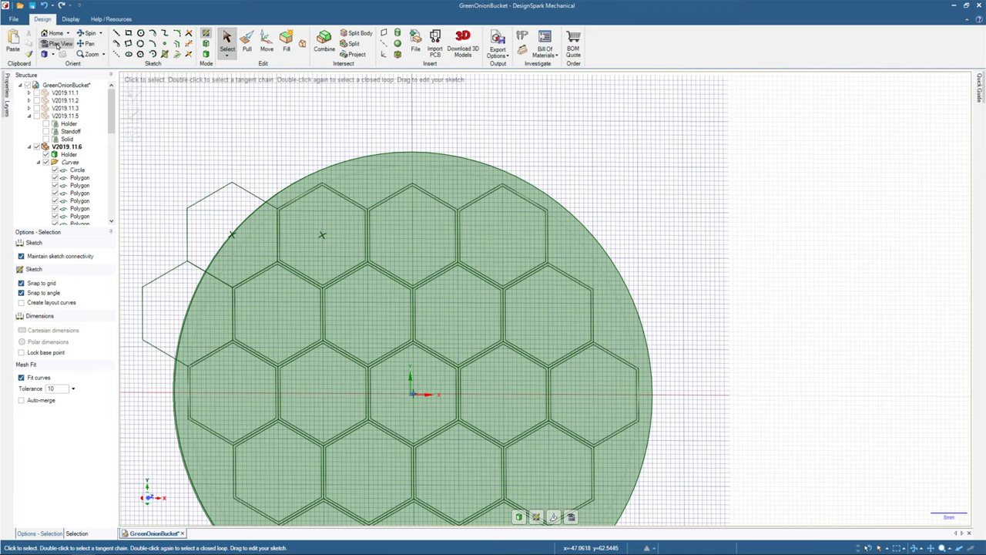
scroll(235, 212, "up", 3)
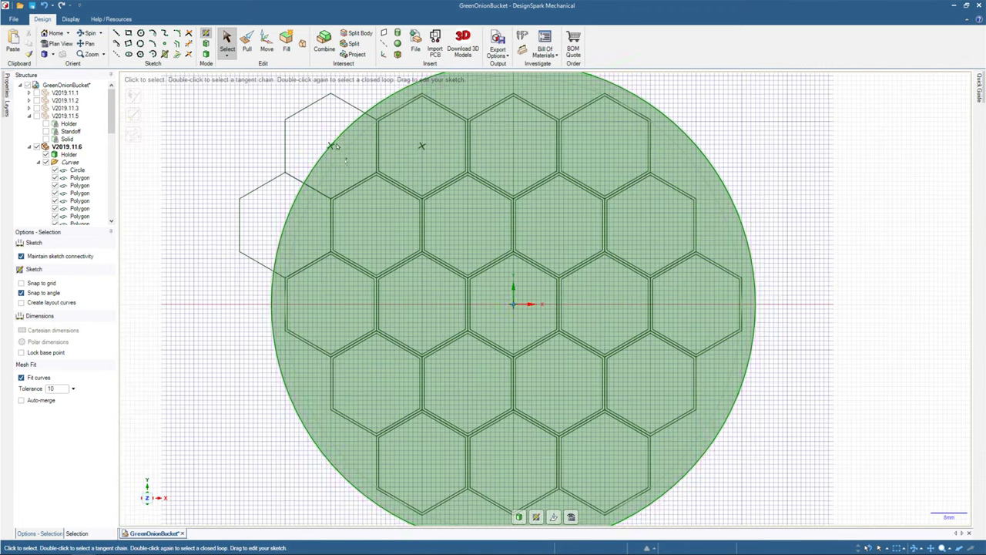
scroll(347, 168, "down", 4)
scroll(365, 139, "up", 2)
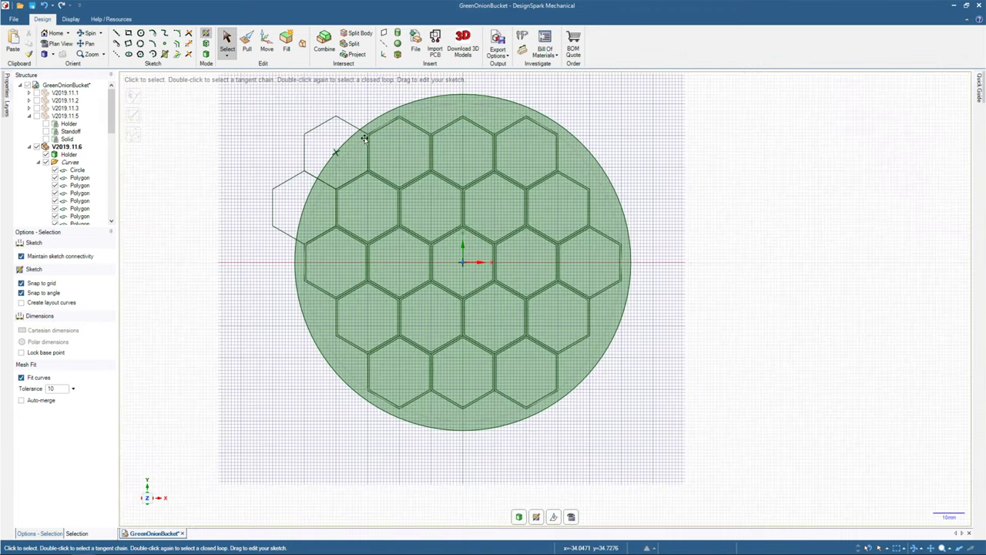
Delete the 100 mm circle just inside the disc's edge.
left_click(460, 106)
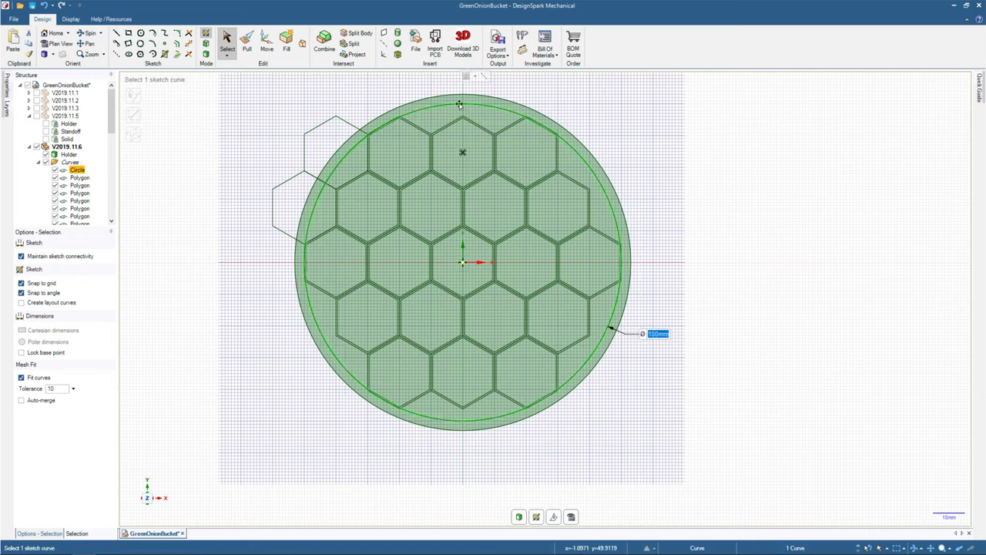
key("Delete")
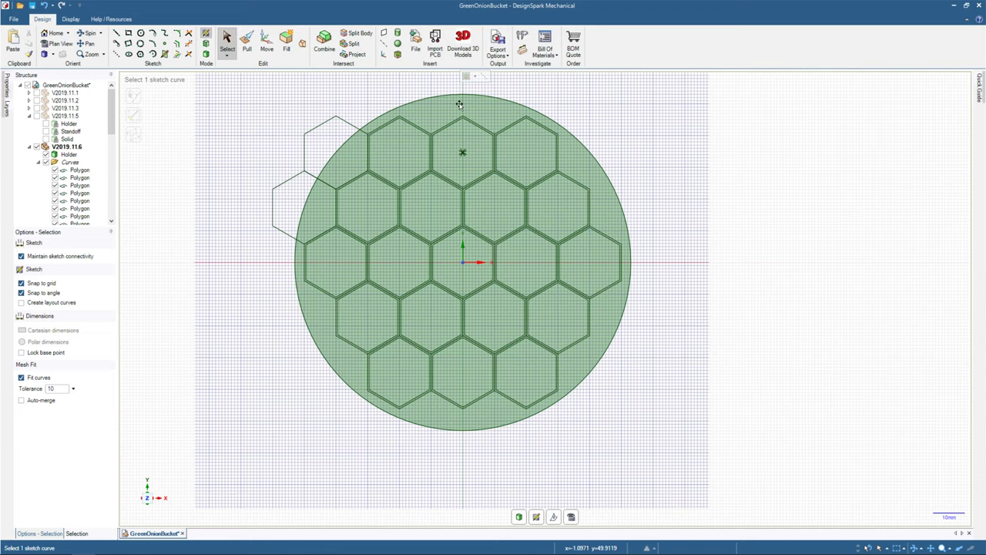
left_click(460, 105)
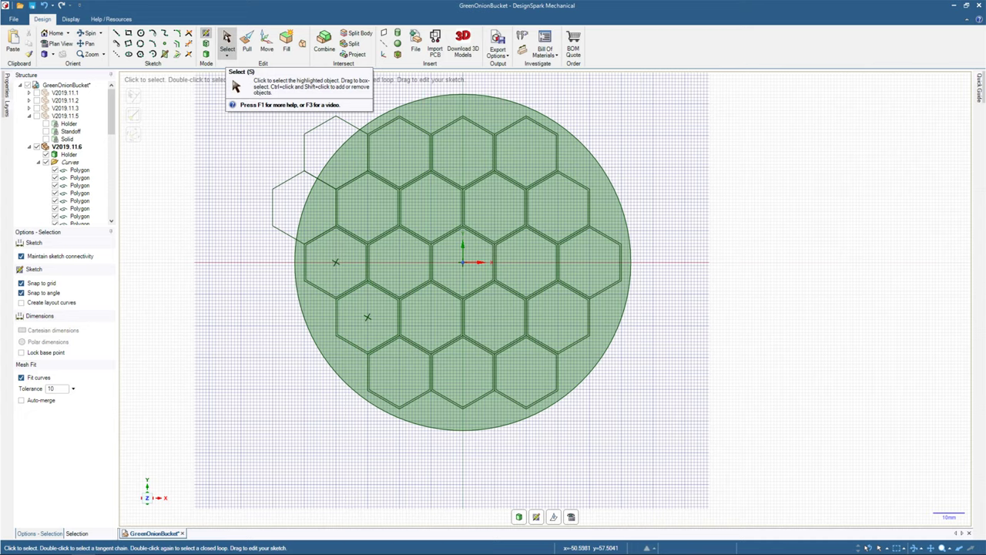
Delete the two copied hexagons that overhang the disc's upper-left edge.
left_click(327, 121)
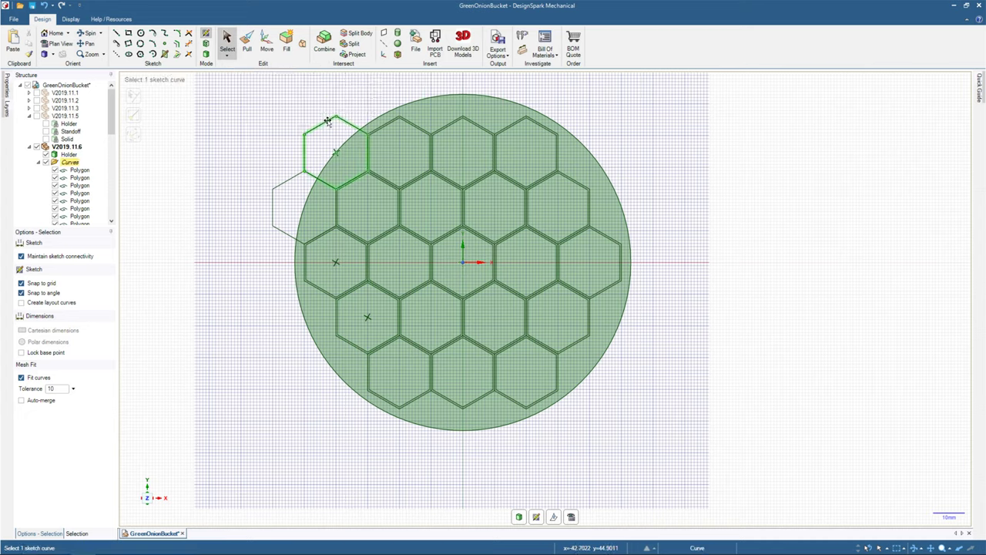
left_click_drag(327, 121, 288, 182)
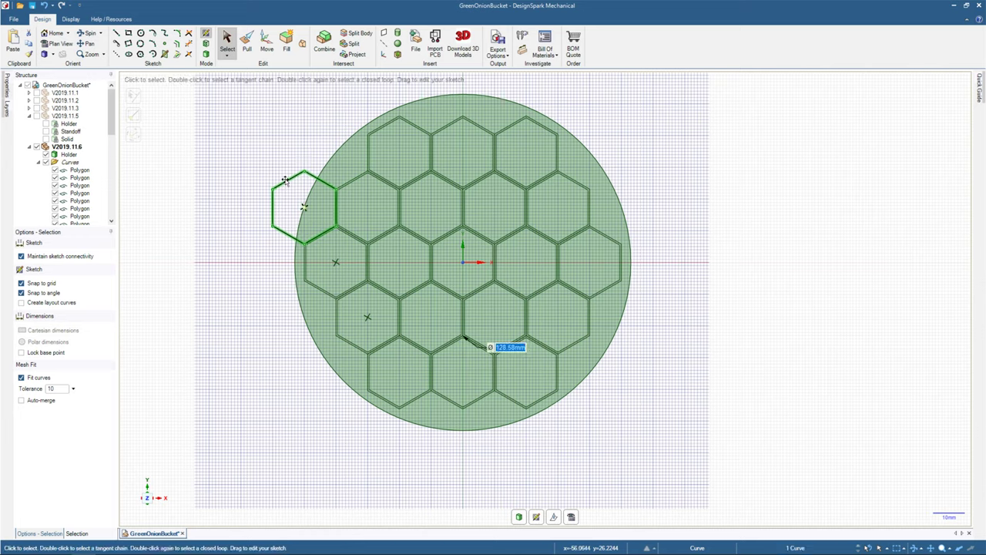
key("Delete")
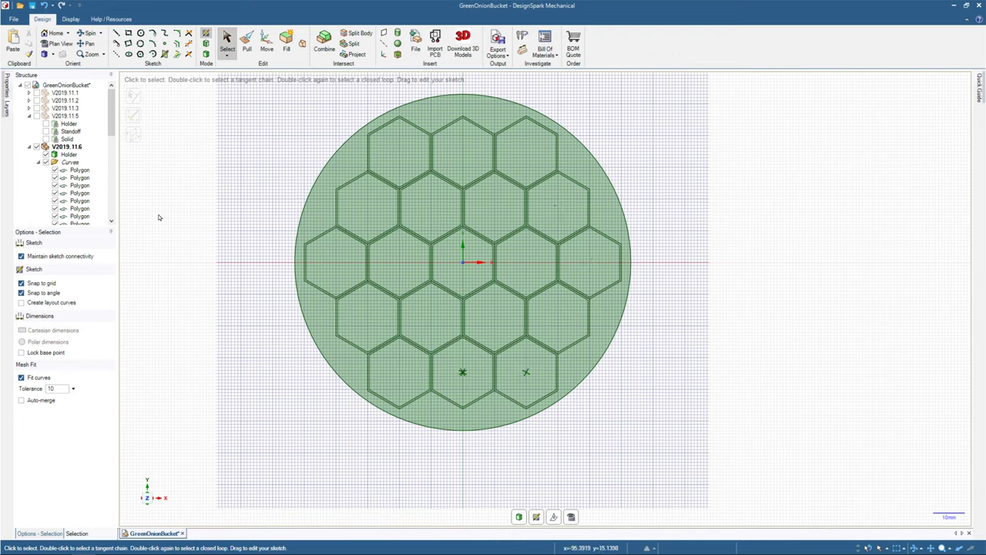
right_click(69, 163)
key("Escape")
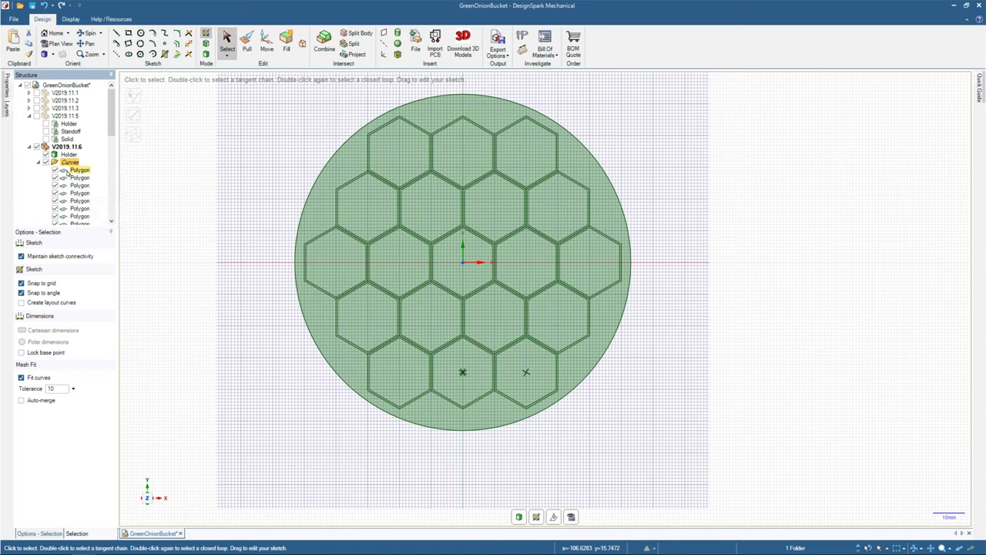
left_click(69, 170)
right_click(68, 172)
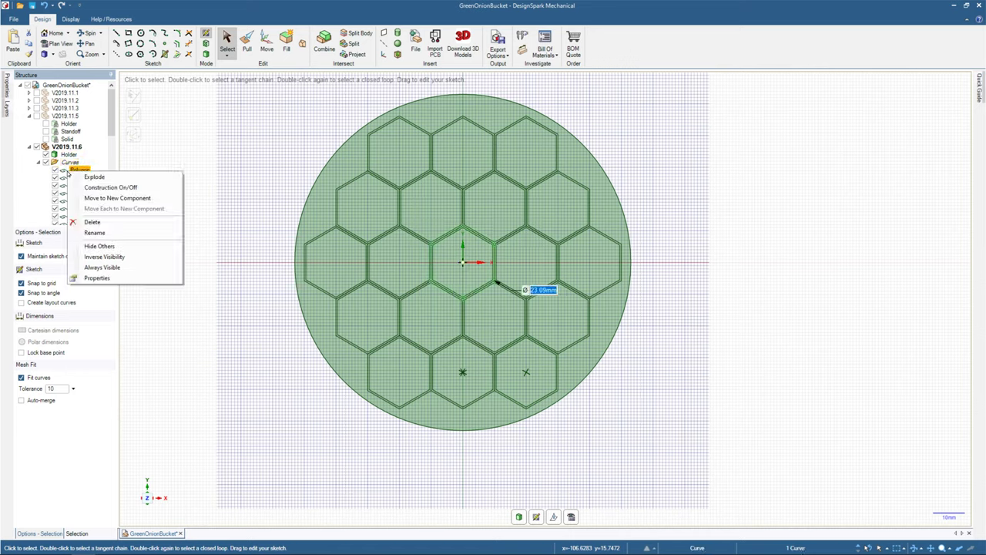
scroll(77, 154, "down", 3)
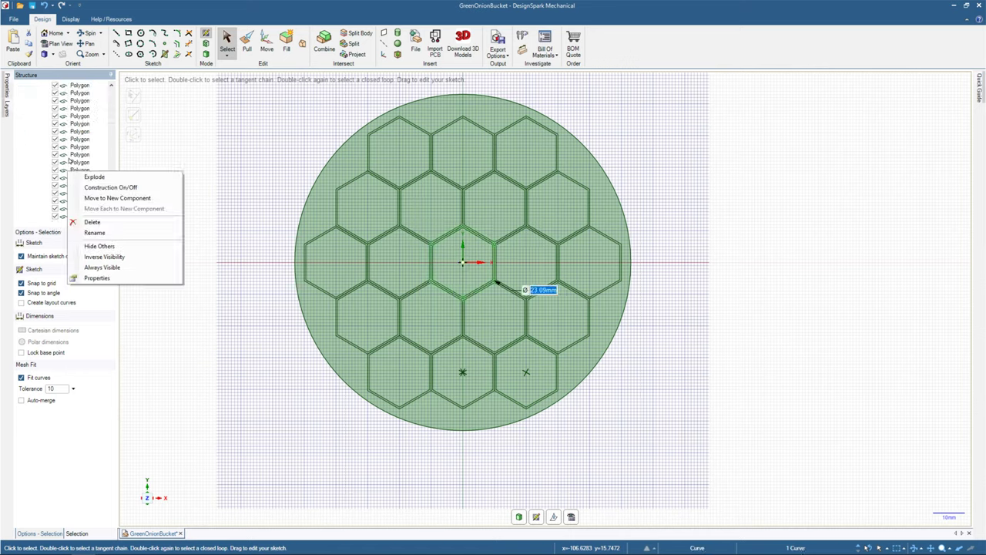
key("Escape")
scroll(112, 108, "up", 5)
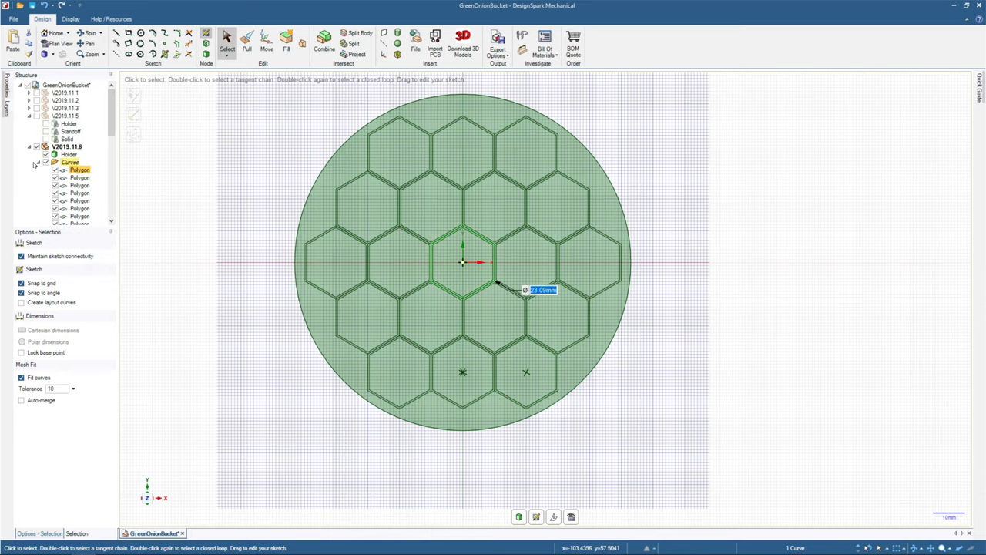
right_click(64, 163)
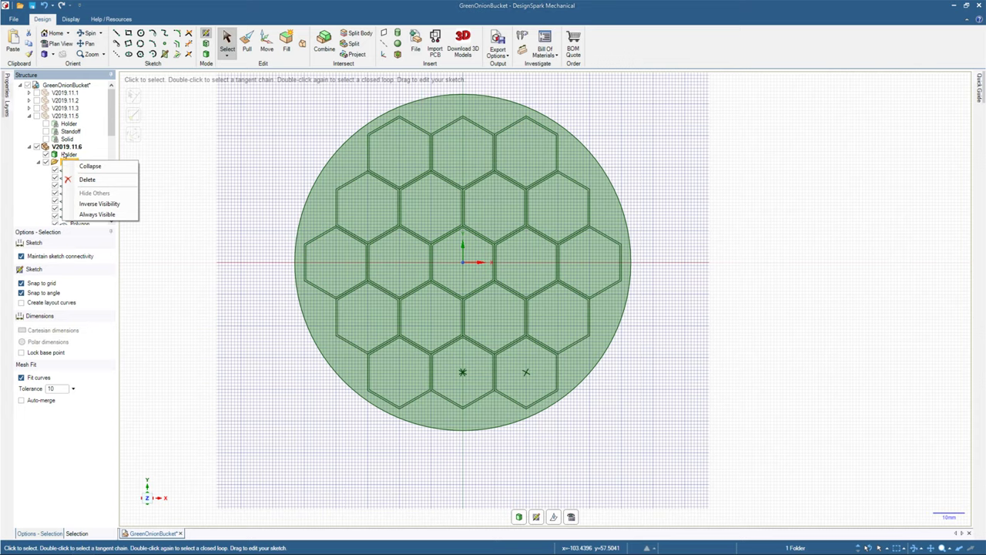
key("Escape")
right_click(77, 170)
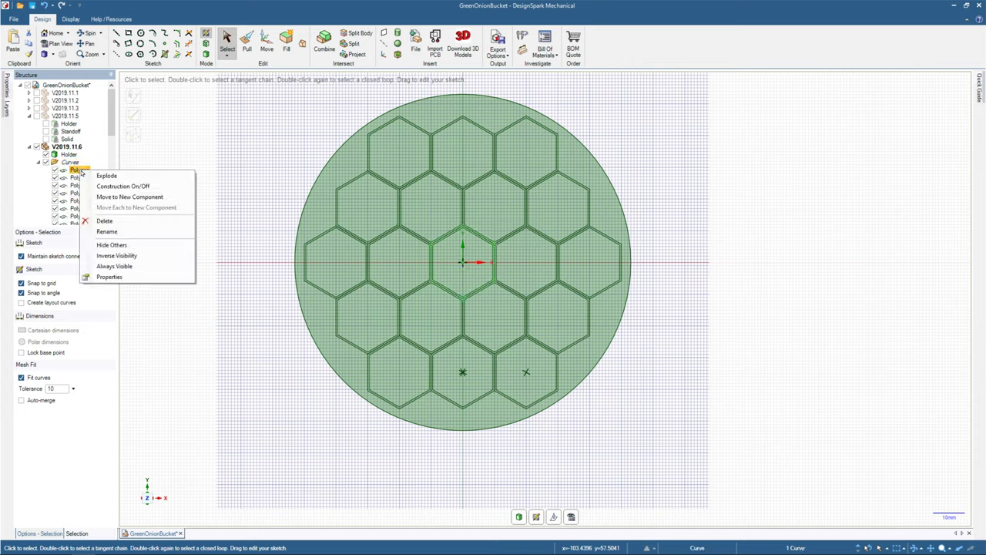
left_click(329, 4)
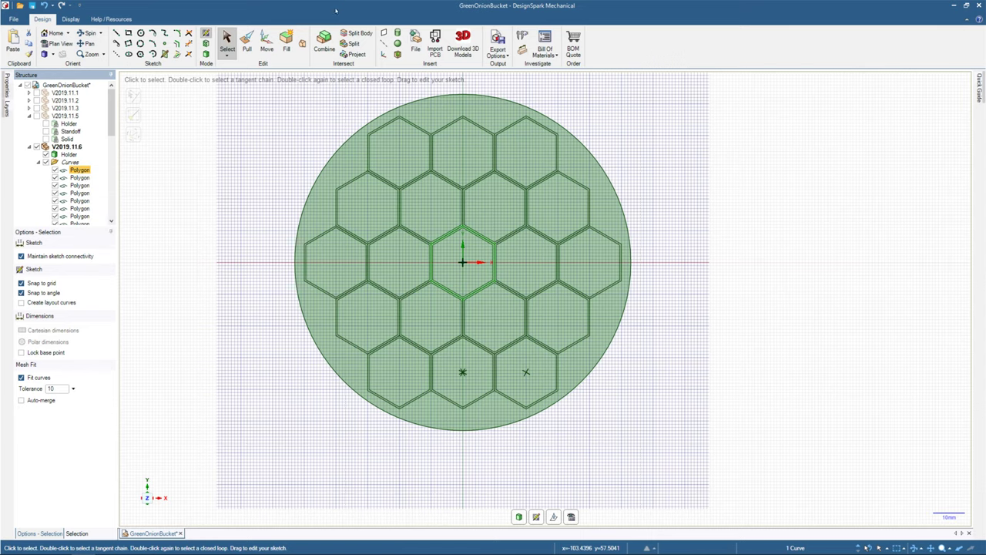
Start Pull on the Holder disc and select all hexagonal cell faces with the same area as the first cell.
key("h")
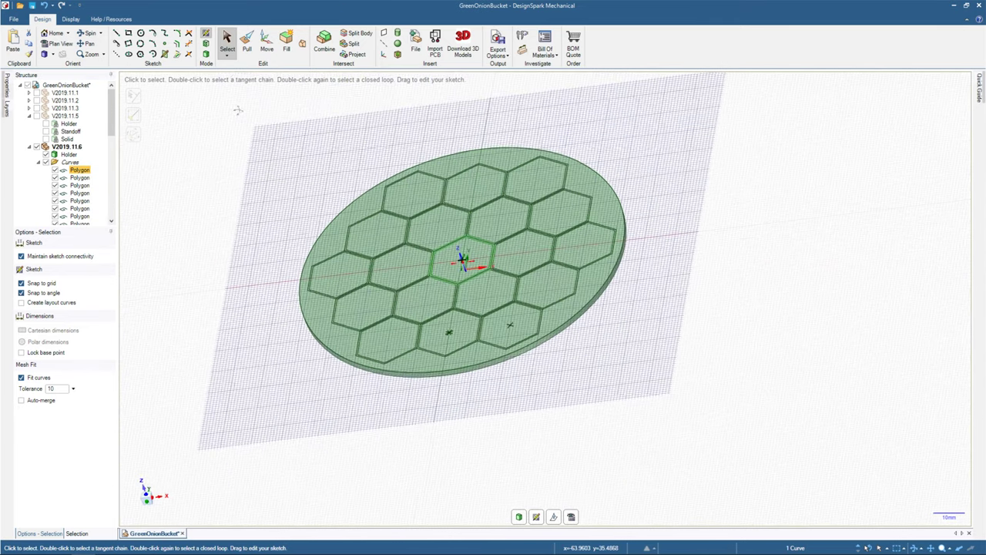
key("v")
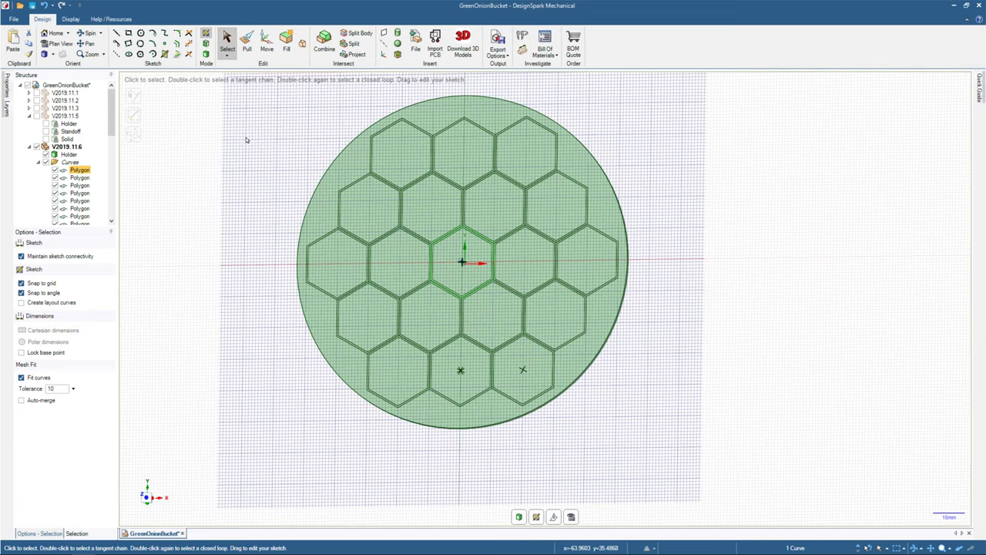
left_click(245, 40)
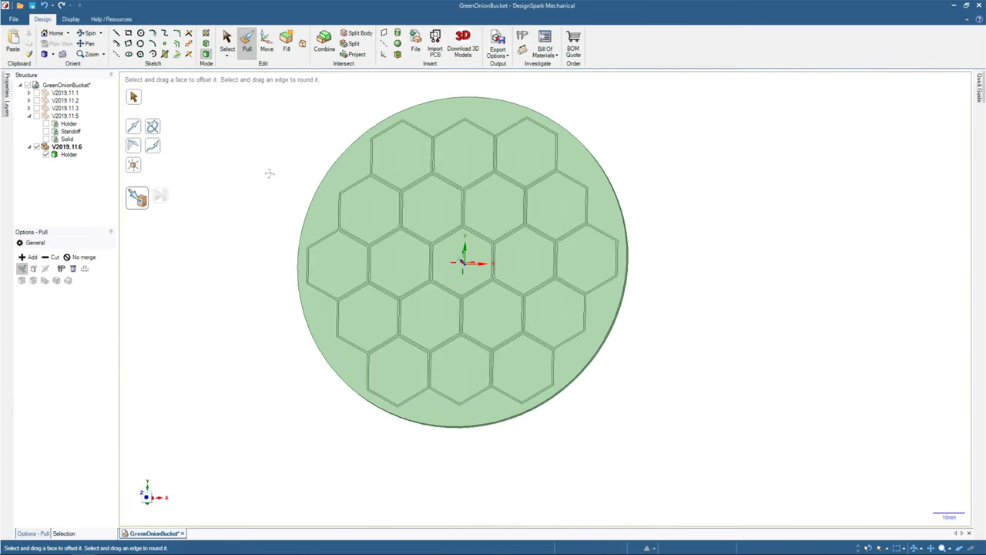
left_click(397, 163)
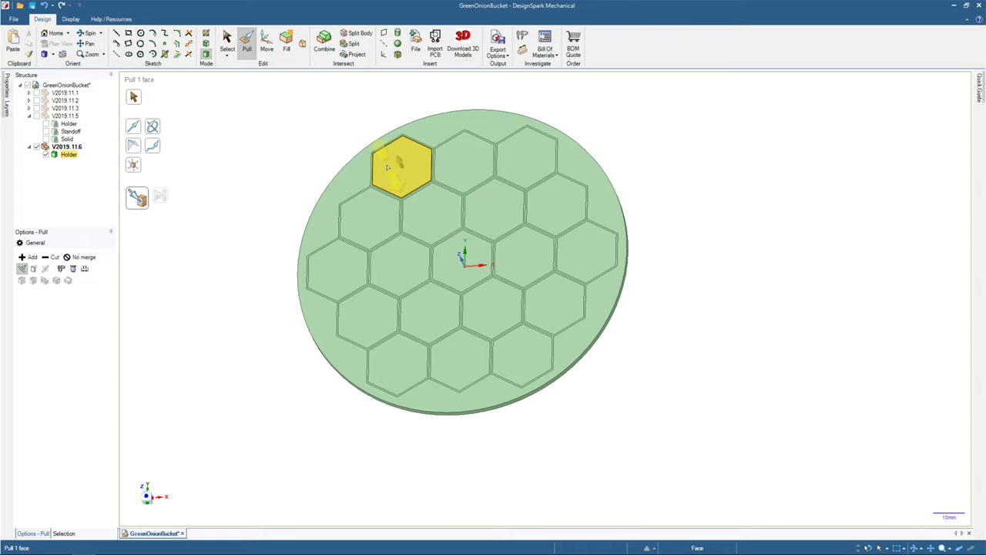
left_click(388, 166)
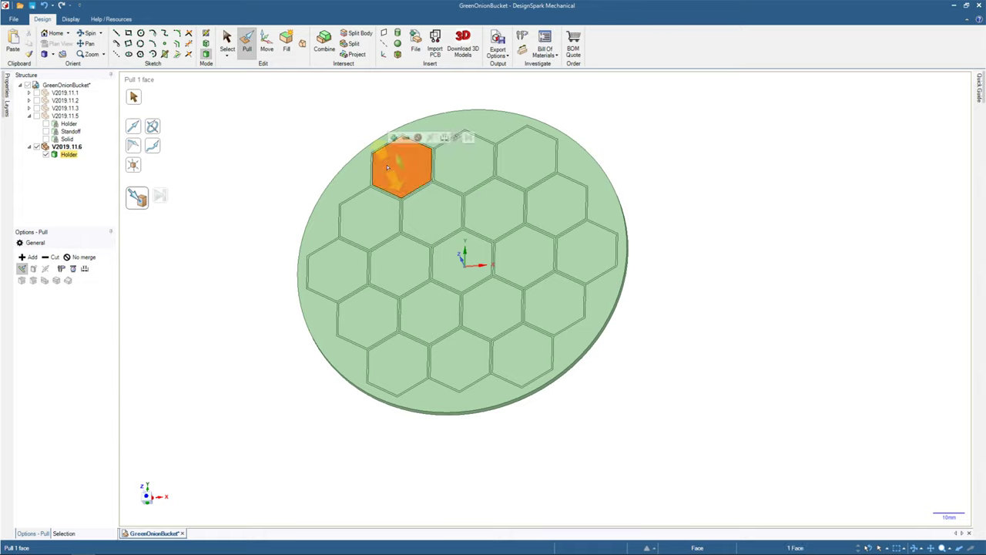
left_click(63, 534)
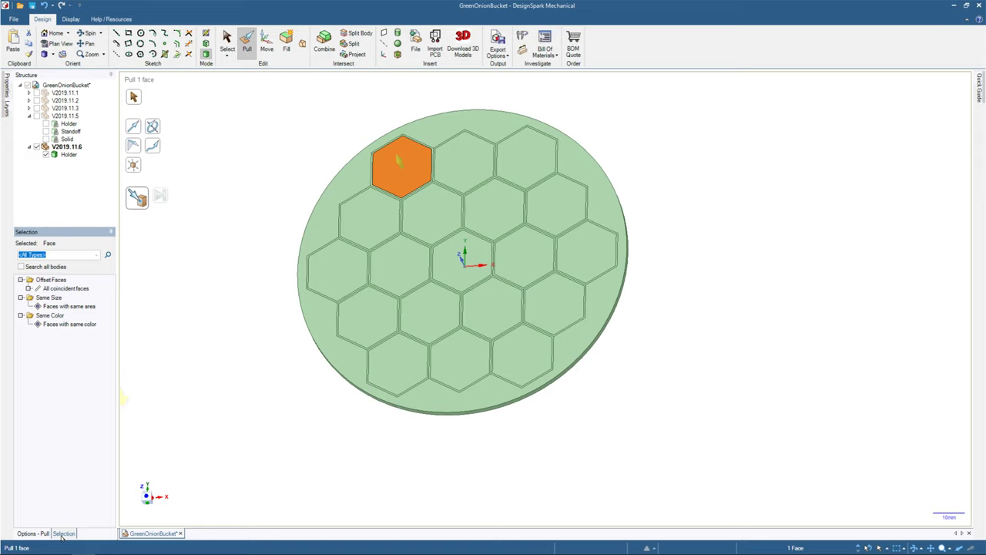
left_click(69, 306)
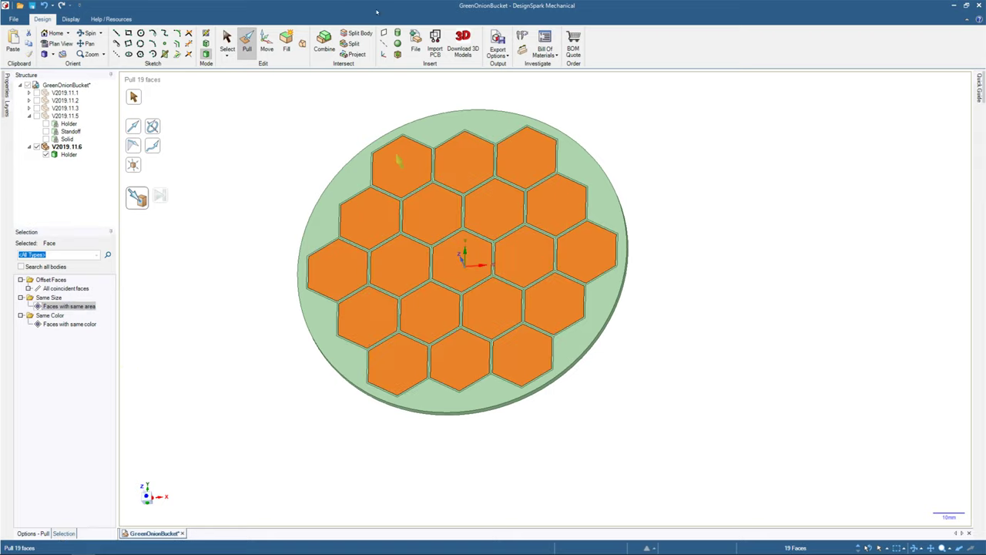
Pull the selected hexagonal faces about 7.9 mm through the disc to cut the honeycomb openings.
middle_click_drag(725, 278, 651, 237)
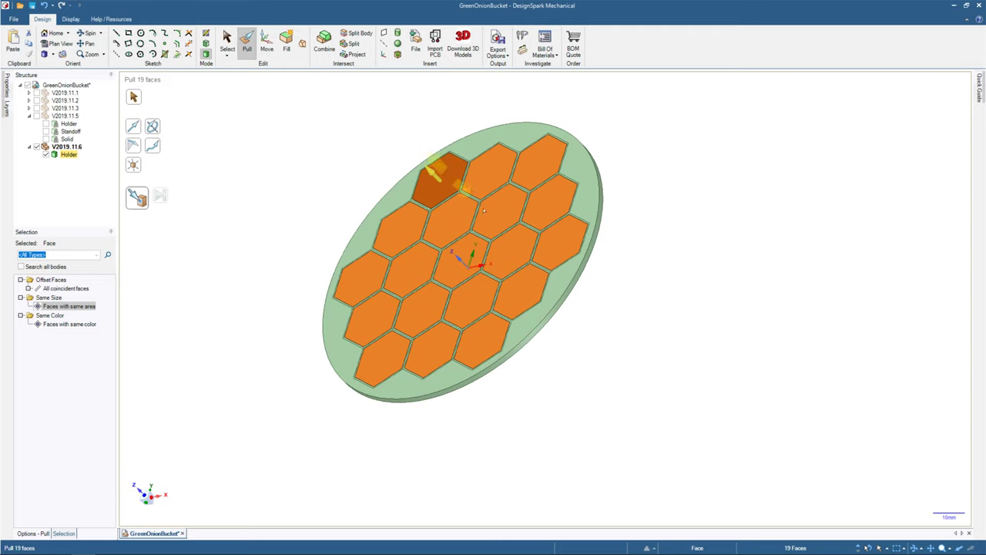
left_click(532, 255)
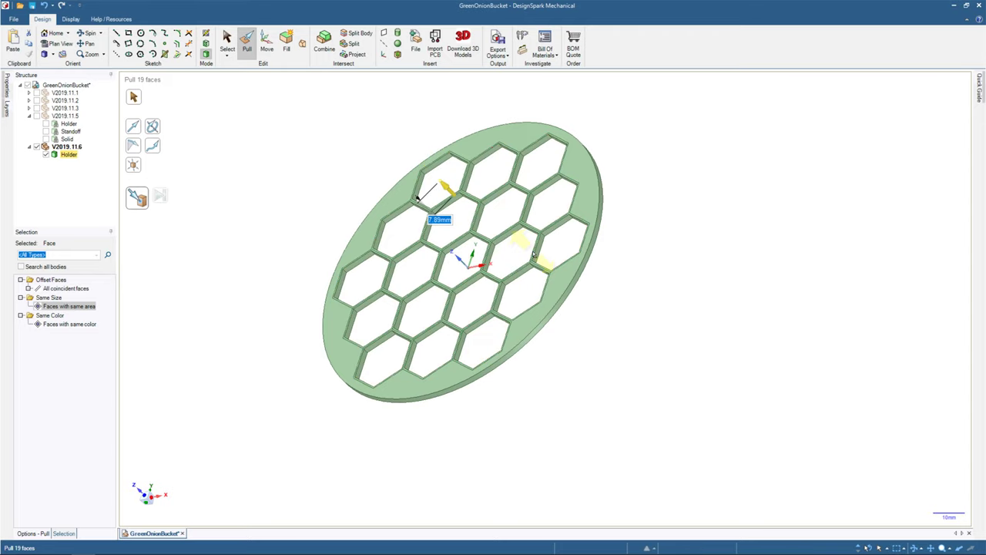
key("Escape")
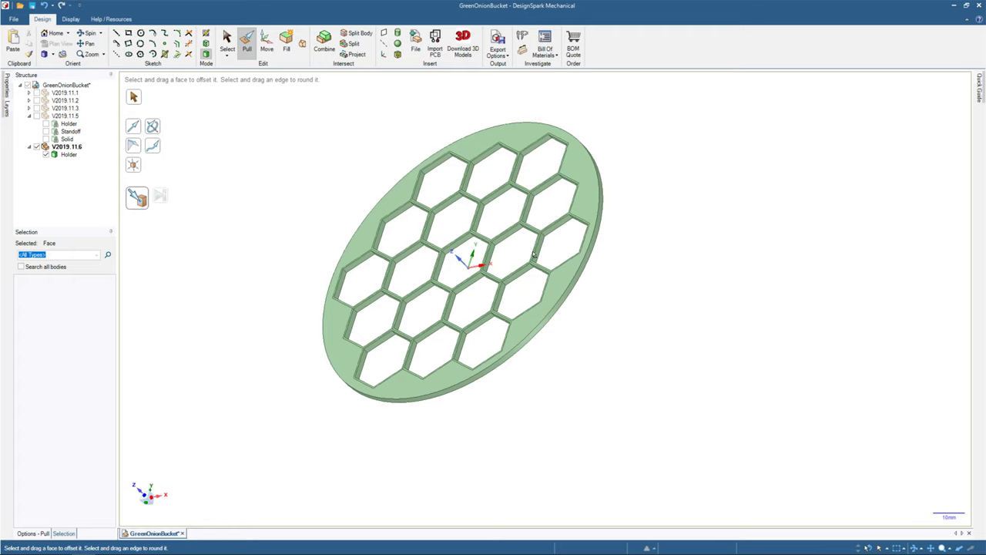
Select the Holder's front rim face together with all coincident faces of the honeycomb walls.
key("v")
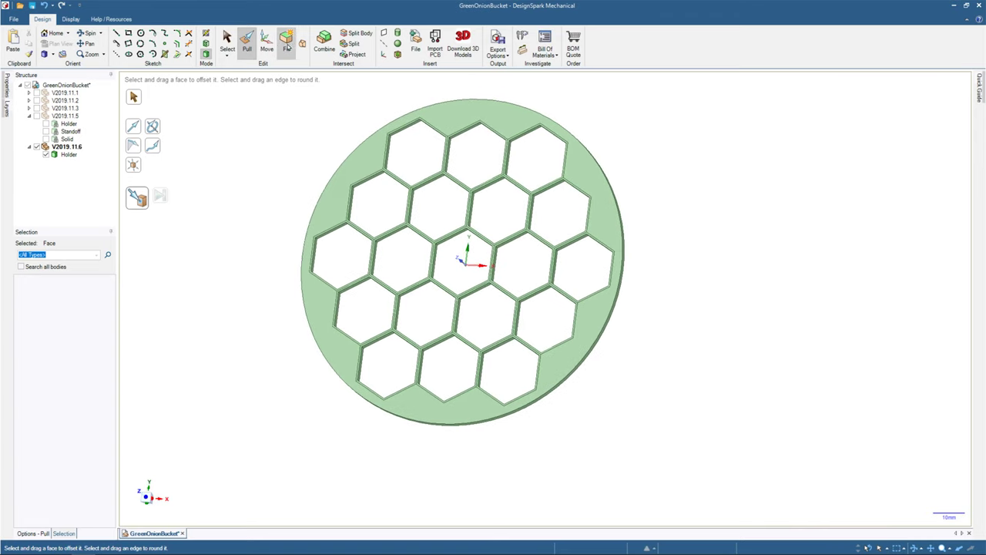
left_click(369, 152)
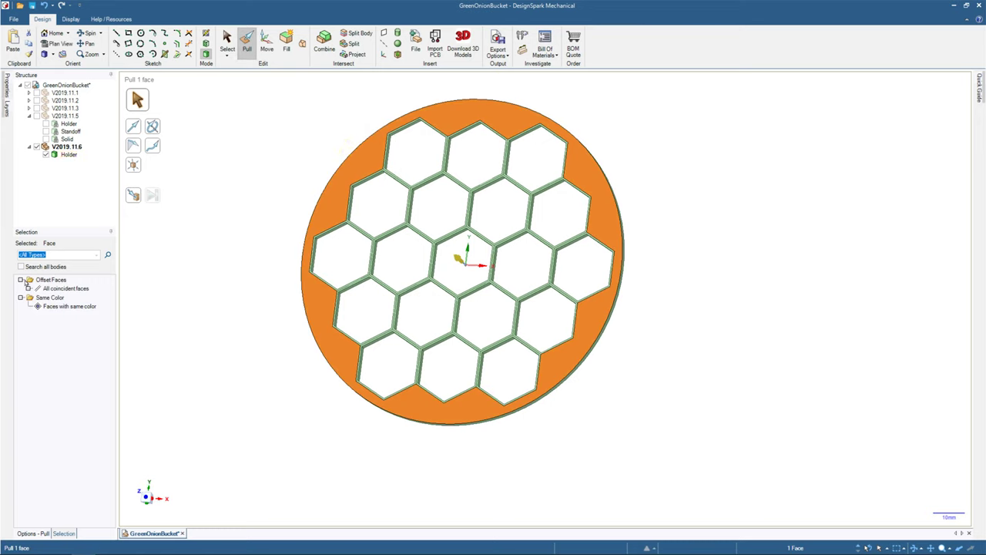
left_click(45, 288)
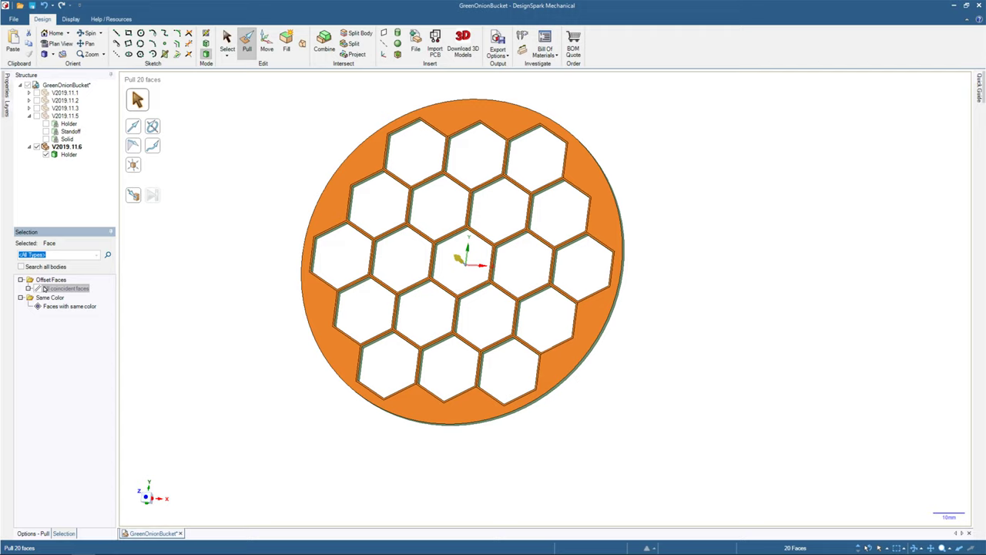
left_click(48, 288)
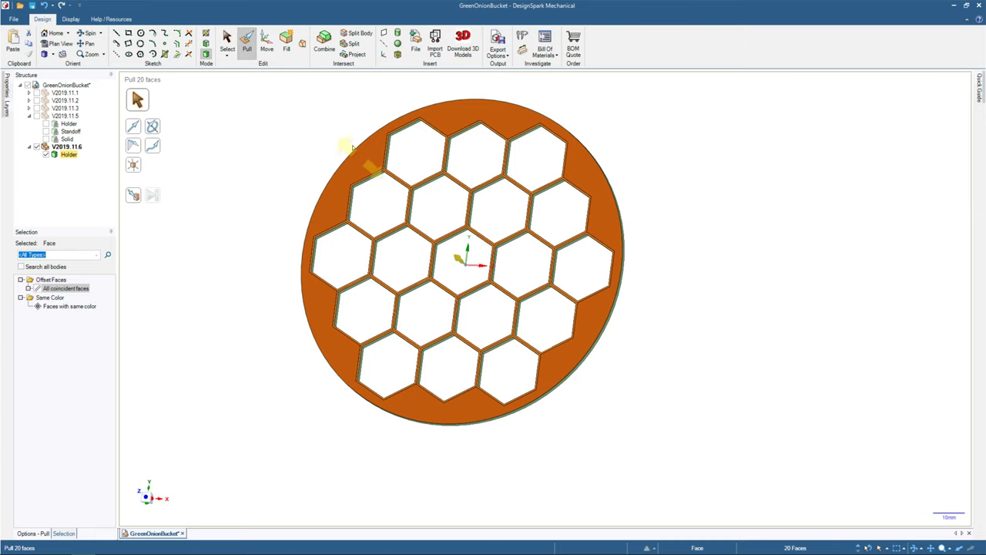
Pull the selected front faces outward by 1.5 cm and save the document.
left_click_drag(359, 159, 351, 144)
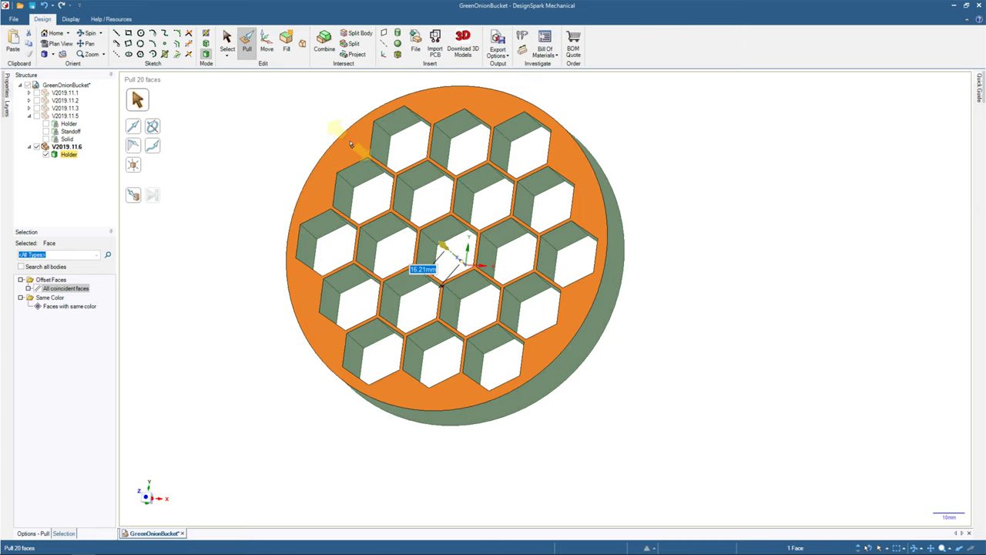
type("1")
type("6.21")
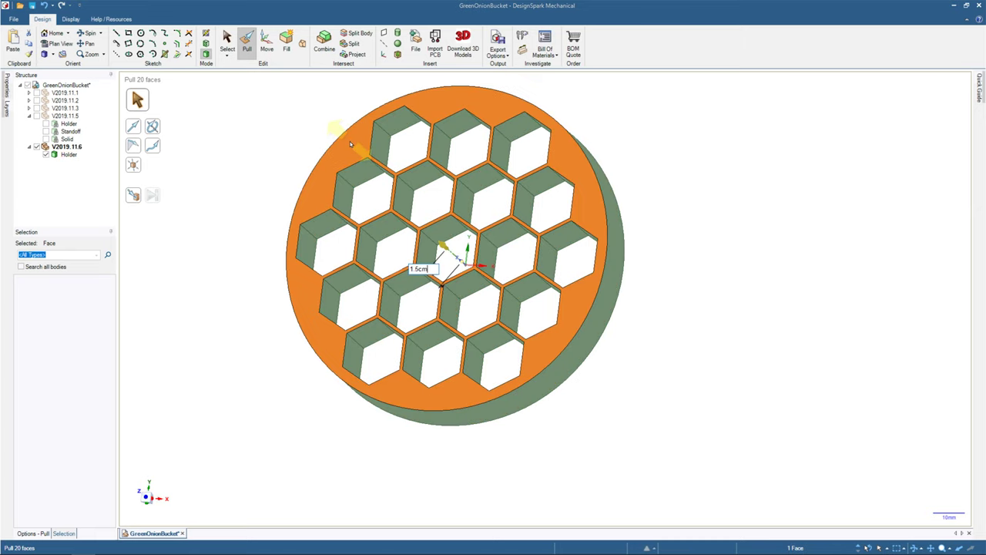
key("Return")
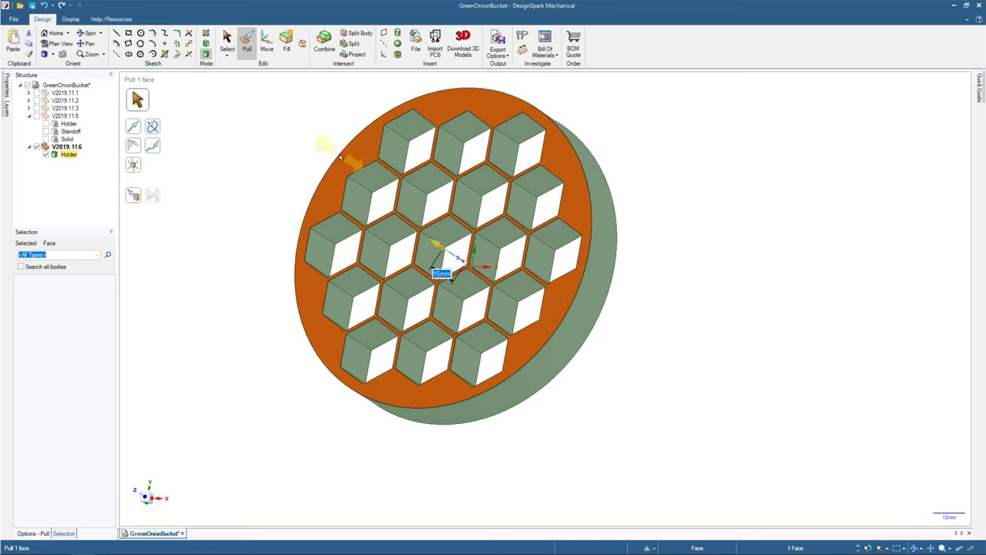
middle_click_drag(246, 203, 258, 242)
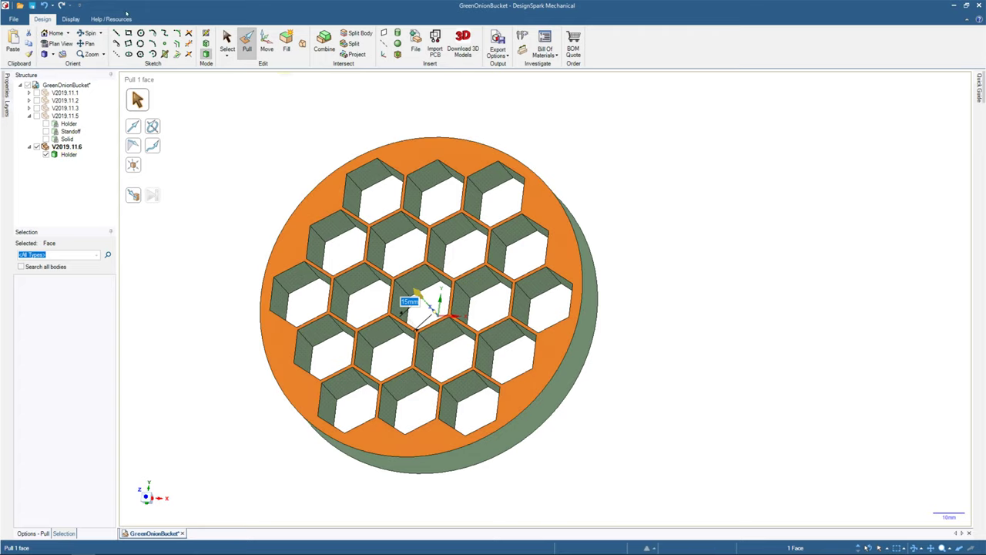
left_click(32, 6)
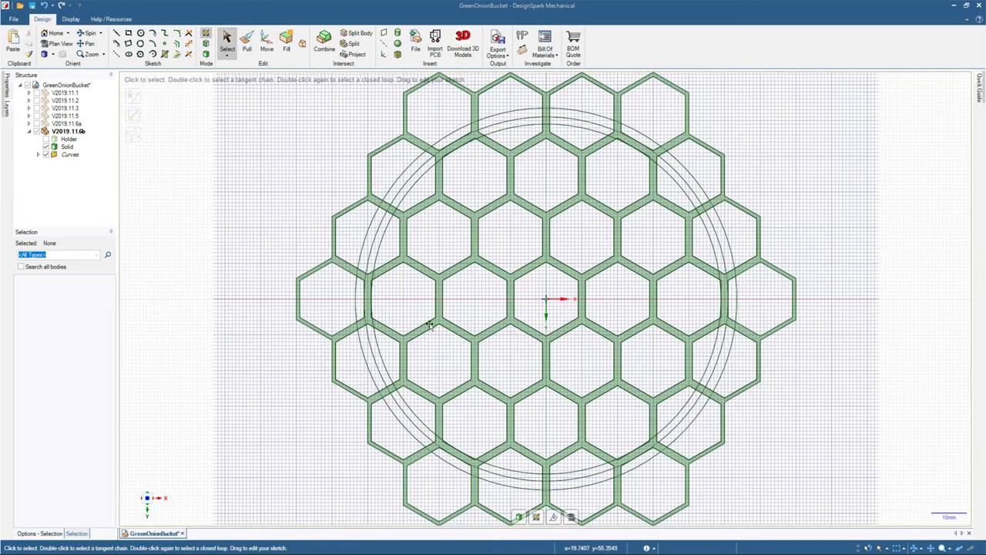
Start Pull on the V2019.11.6b honeycomb and pick the circle-bounded face inside the second row's leftmost cell.
key("Escape")
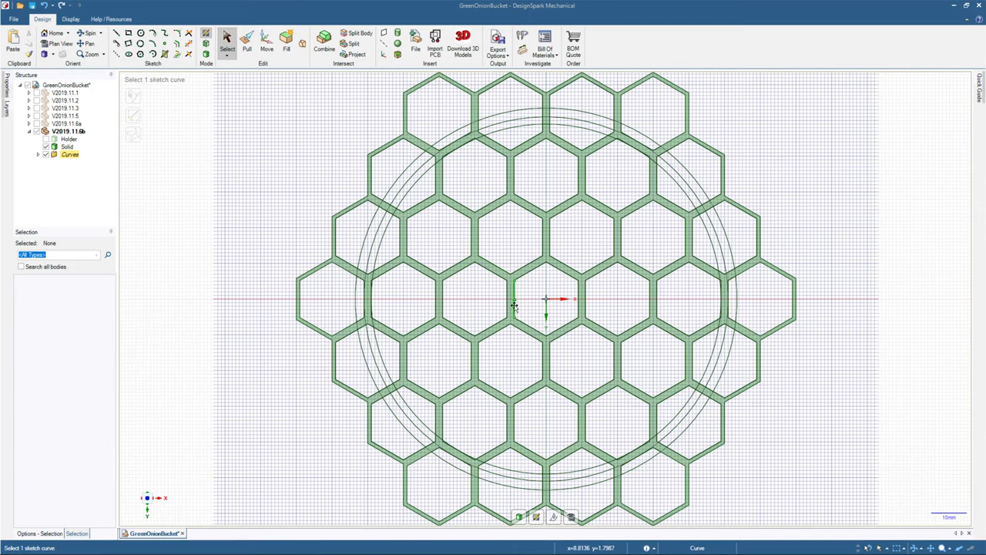
scroll(514, 306, "down", 2)
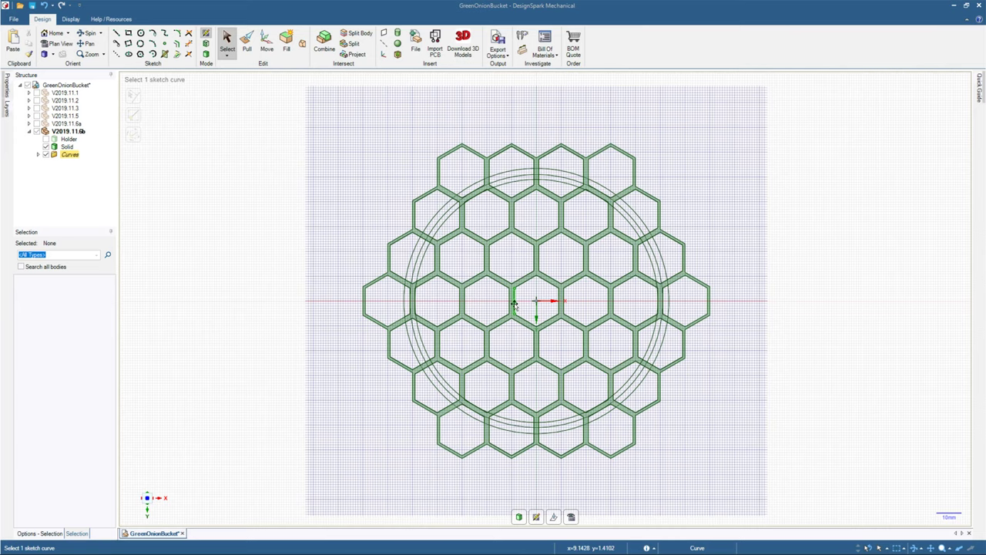
middle_click_drag(514, 304, 521, 305)
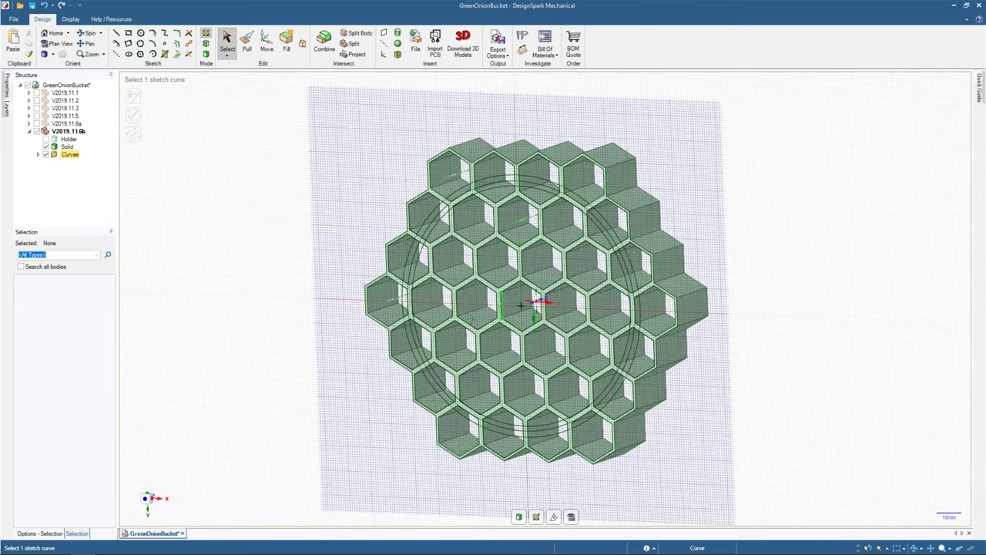
key("Escape")
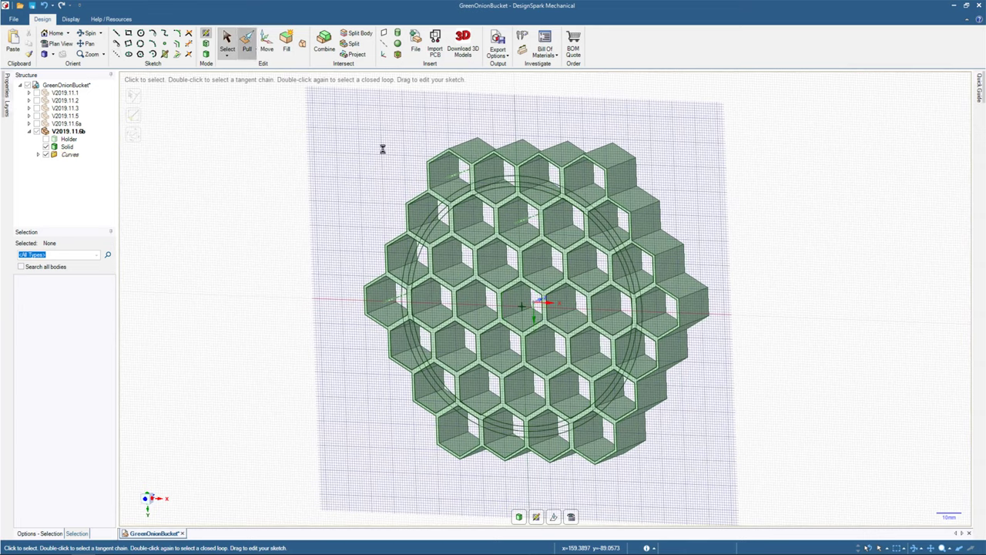
key("p")
left_click(444, 235)
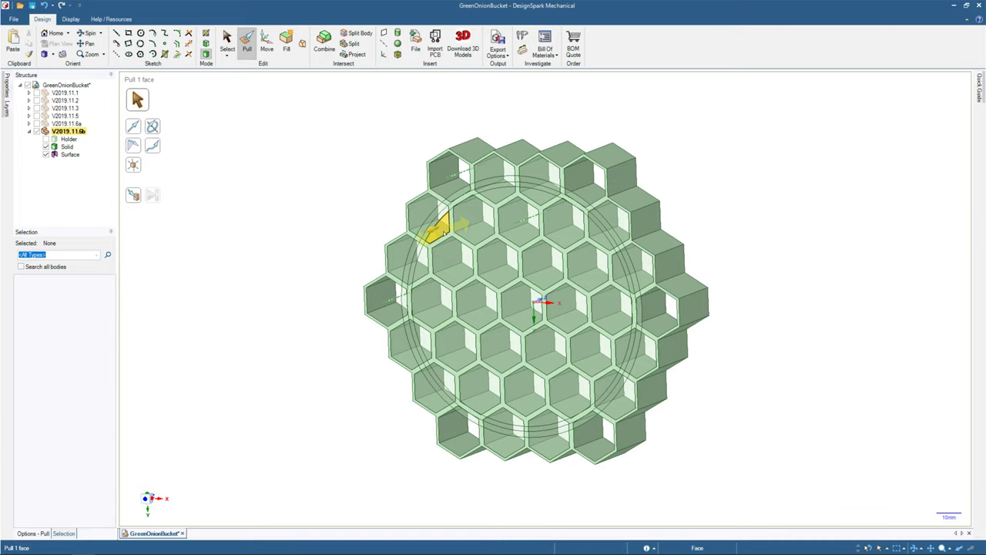
Leave Pull mode and inspect the surface faces in the outer cell and the honeycomb's wall face by selecting them.
key("Escape")
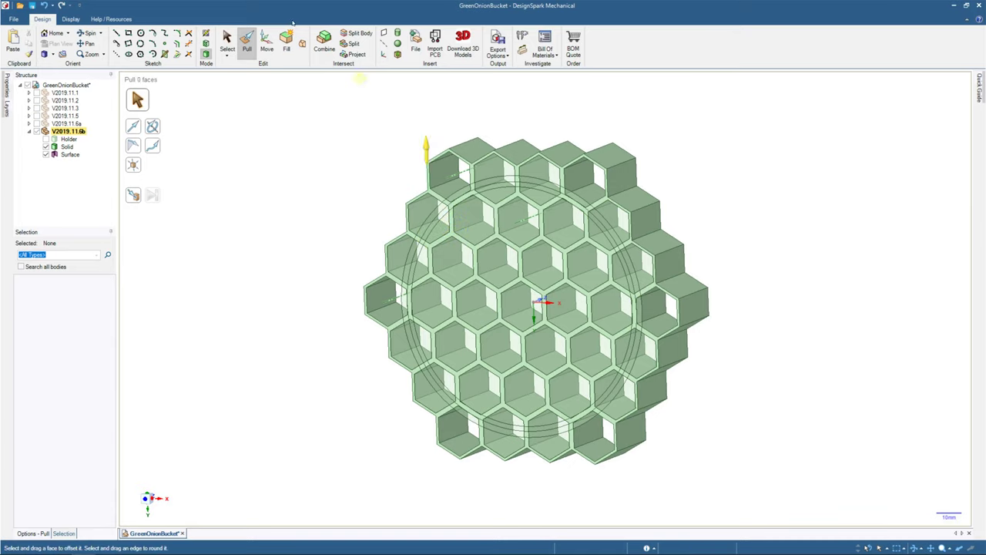
key("s")
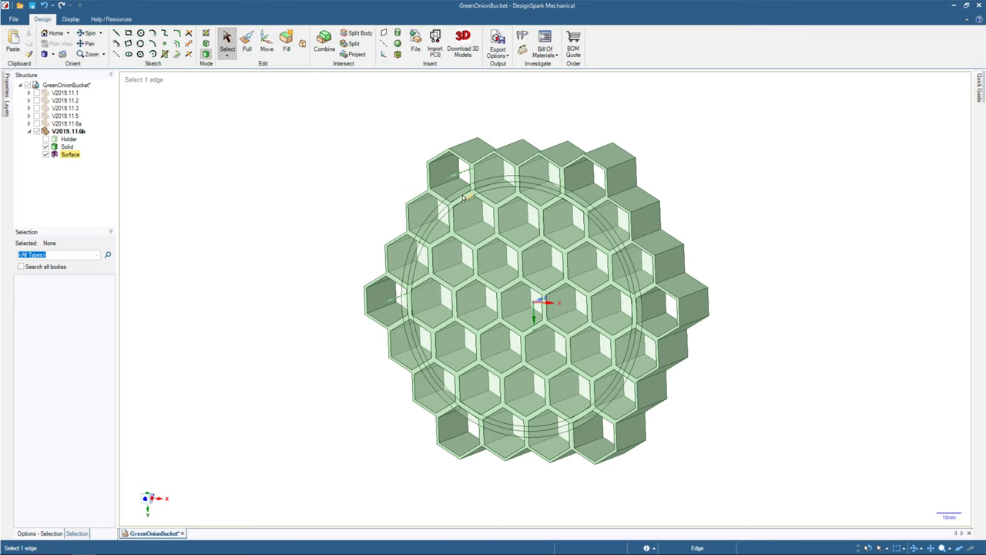
left_click(451, 304)
middle_click_drag(452, 303, 490, 275)
key("Escape")
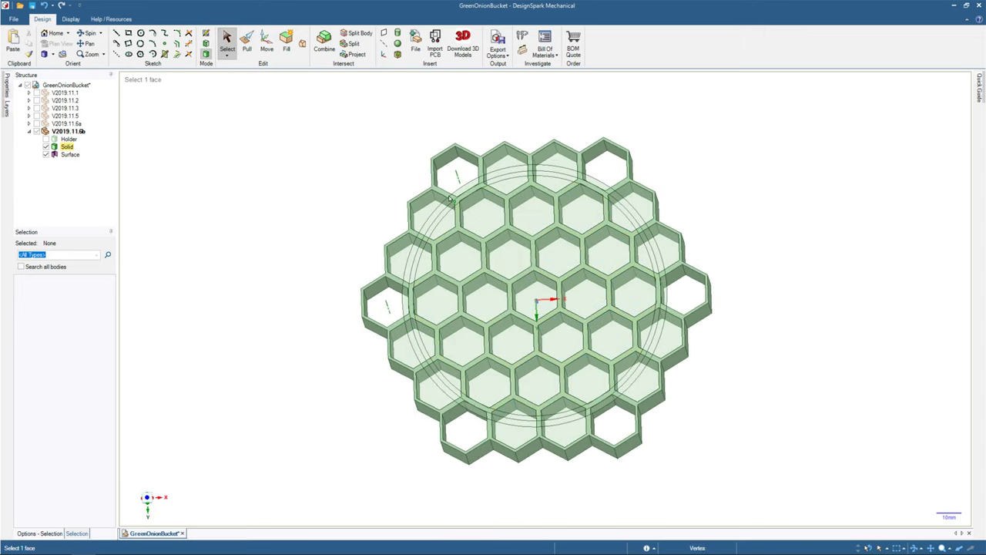
left_click(445, 204)
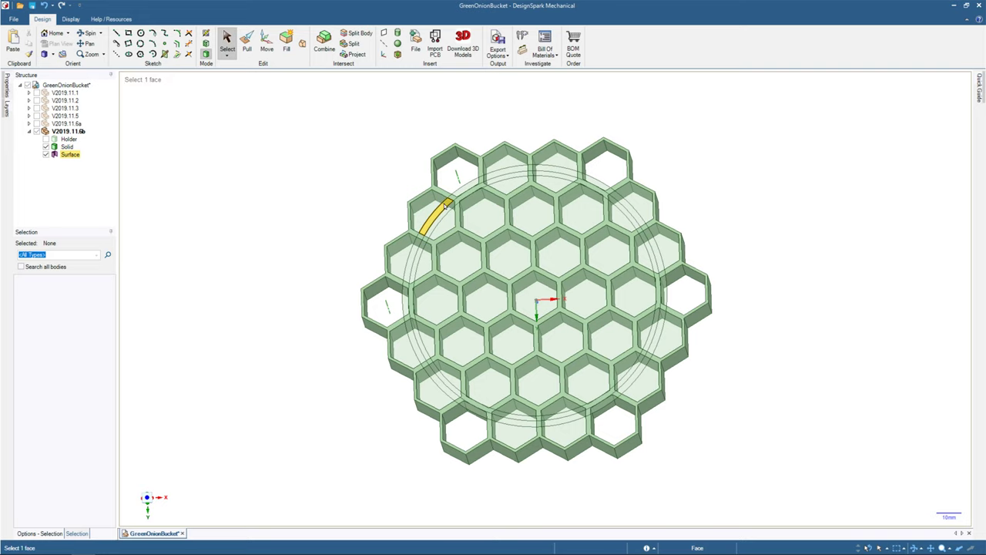
left_click(445, 204)
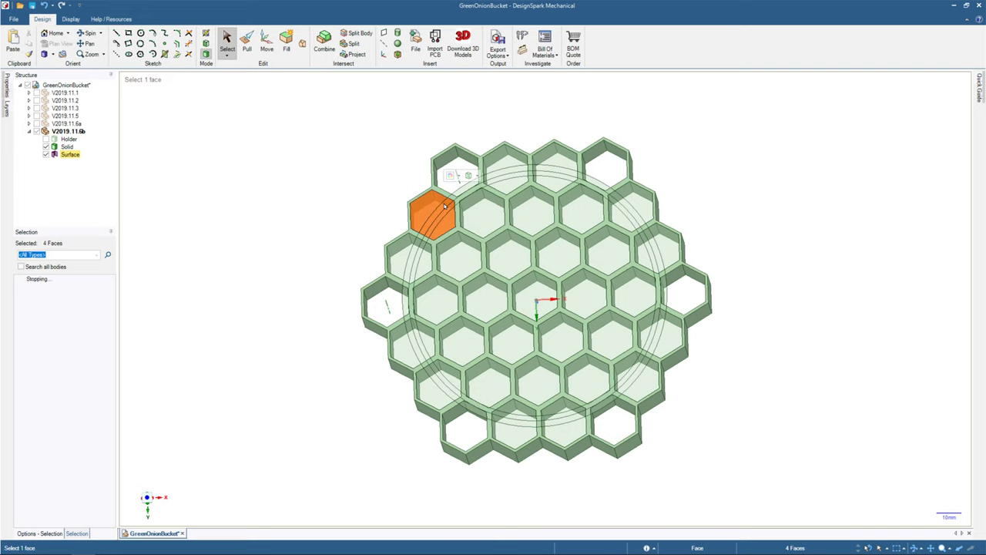
key("Escape")
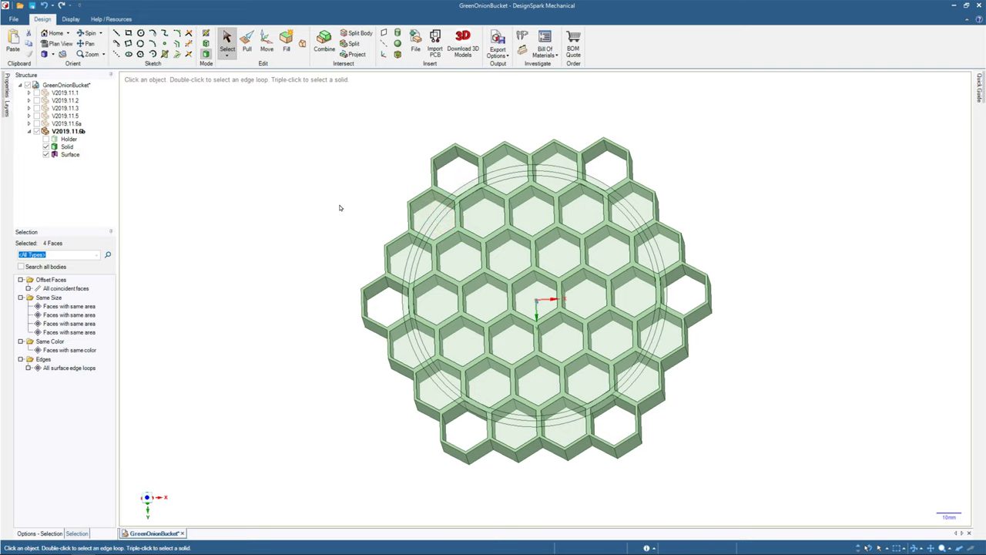
left_click(445, 192)
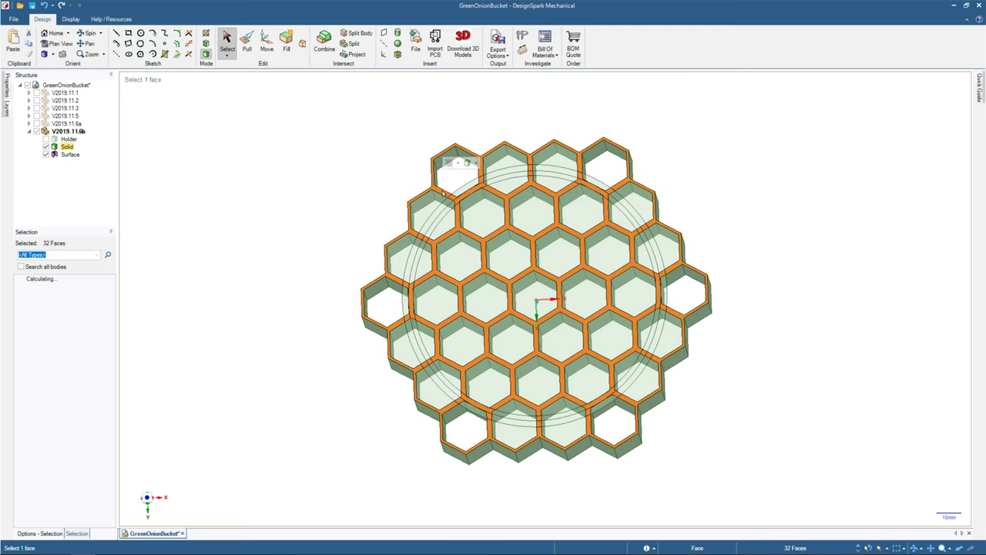
left_click(373, 185)
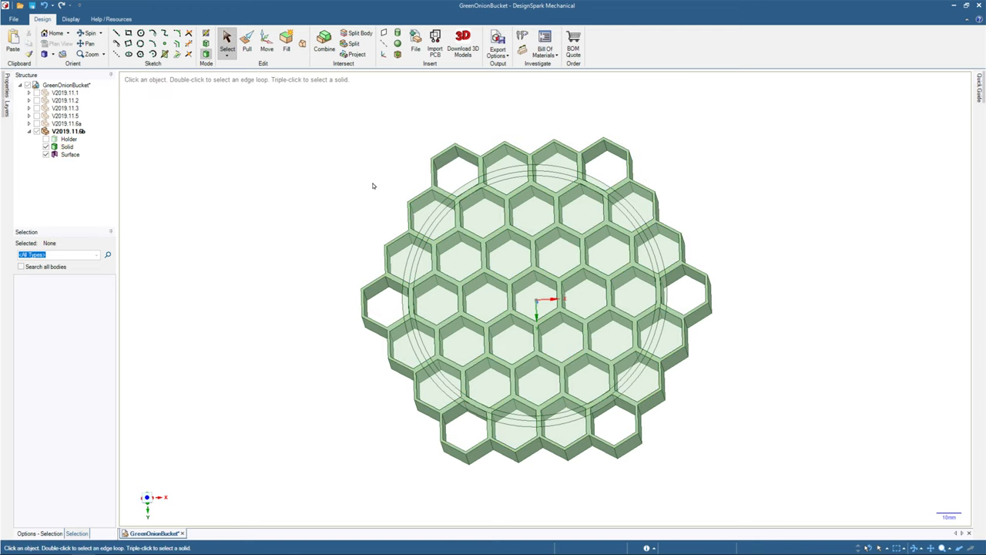
Inspect the narrow arc-shaped surface face between the circles in an outer honeycomb cell and its related selection options.
middle_click_drag(363, 190, 340, 253)
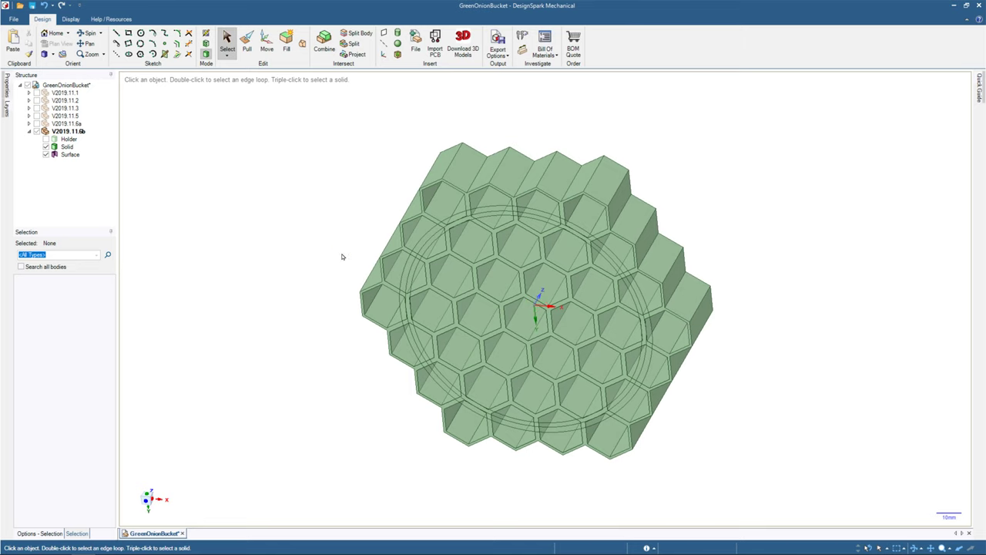
middle_click_drag(363, 188, 405, 135)
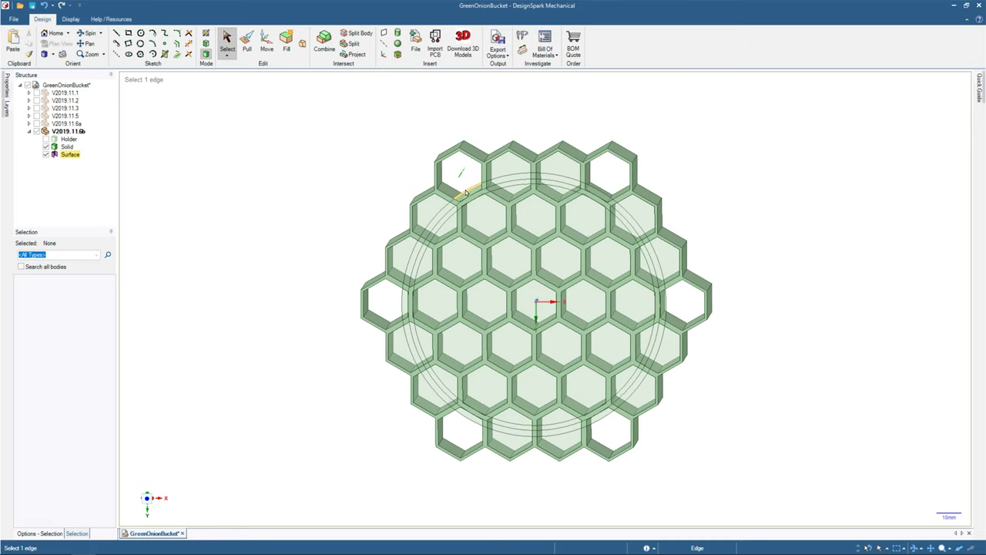
middle_click_drag(465, 192, 447, 204)
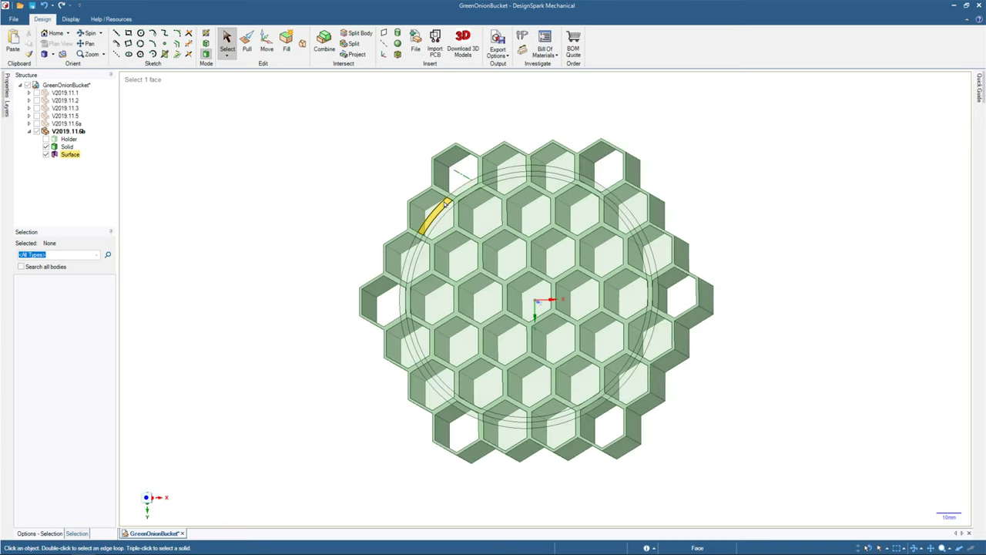
left_click(446, 204)
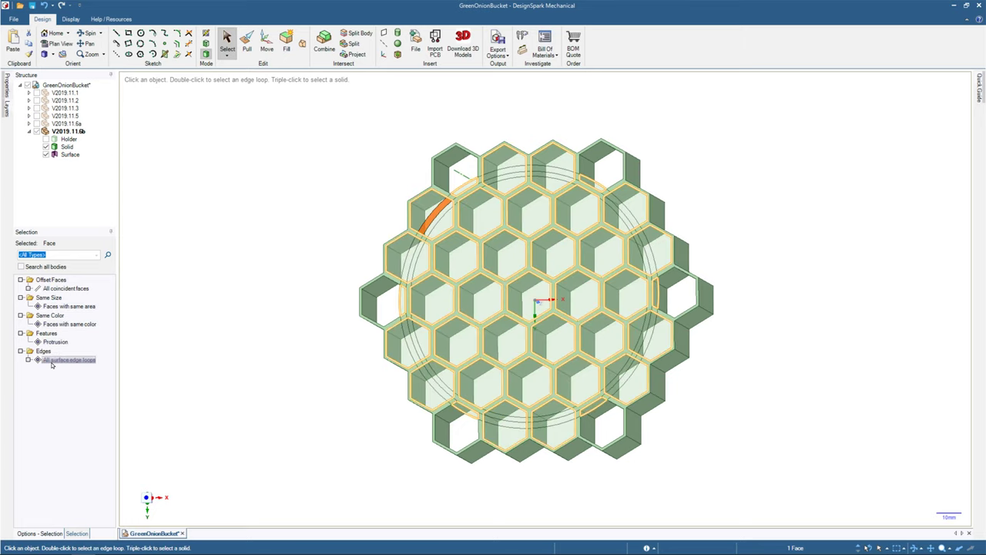
left_click(269, 373)
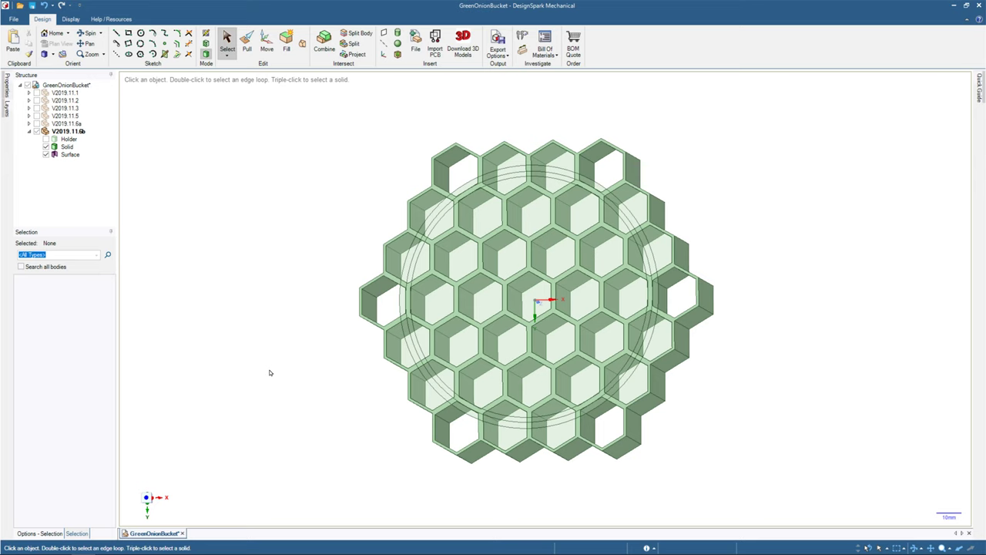
Try converting the sketch curves to surfaces with the Solid body hidden.
key("ctrl")
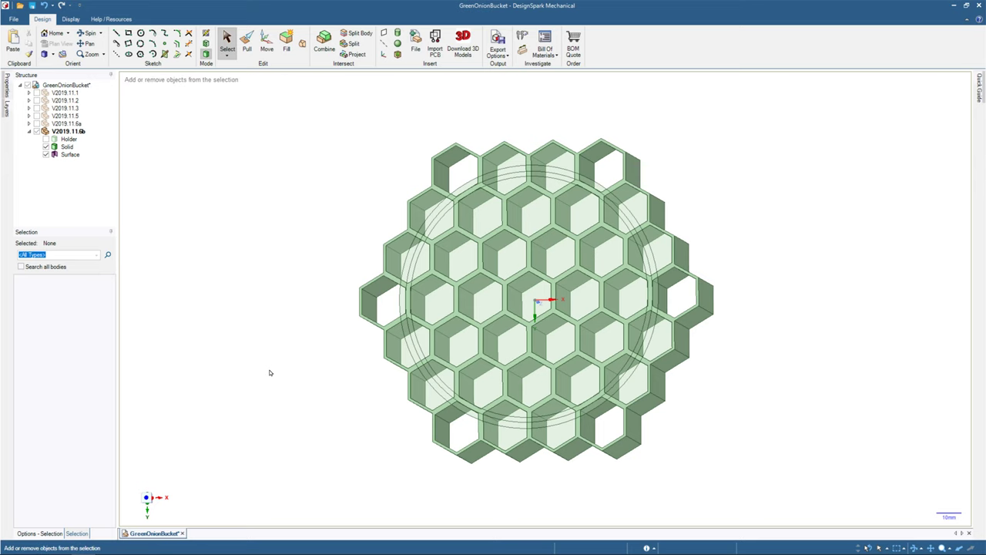
key("k")
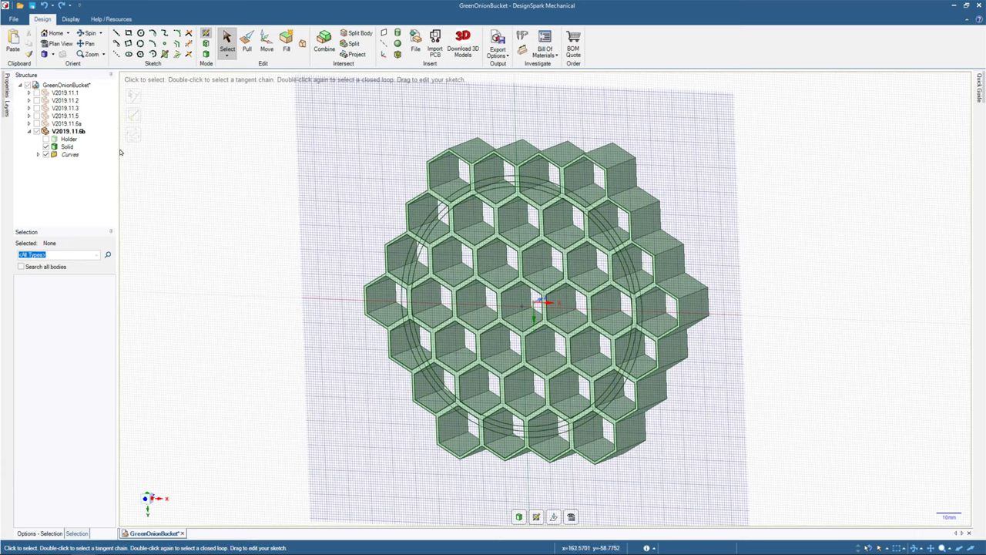
left_click(45, 147)
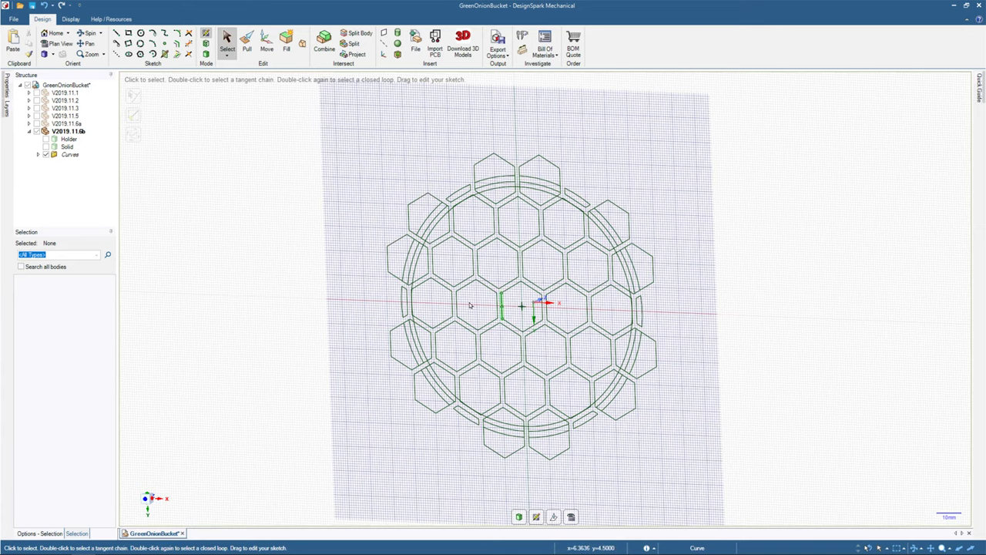
middle_click_drag(523, 304, 456, 305)
mouse_move(543, 215)
middle_mouse_down()
mouse_move(524, 202)
mouse_move(498, 211)
mouse_move(444, 322)
middle_mouse_up()
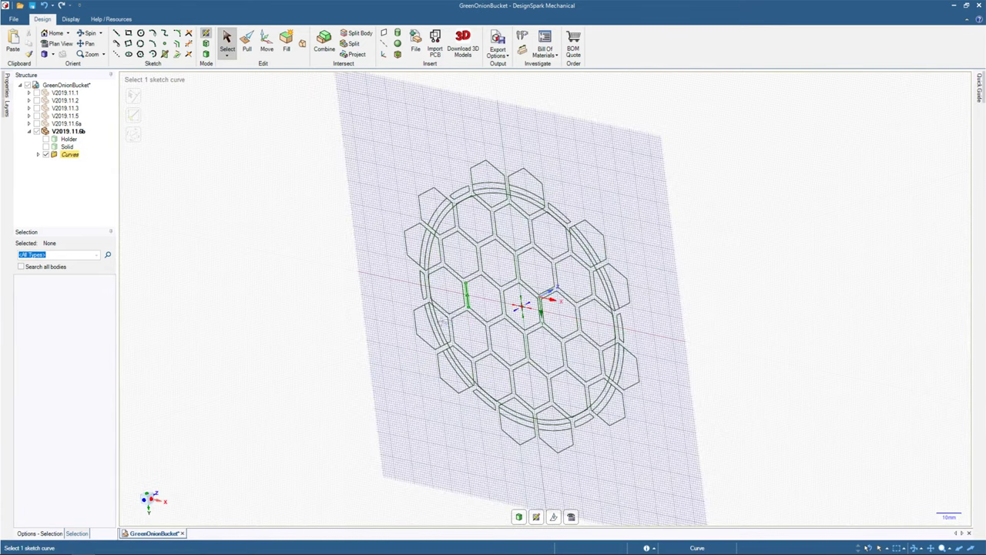
key("v")
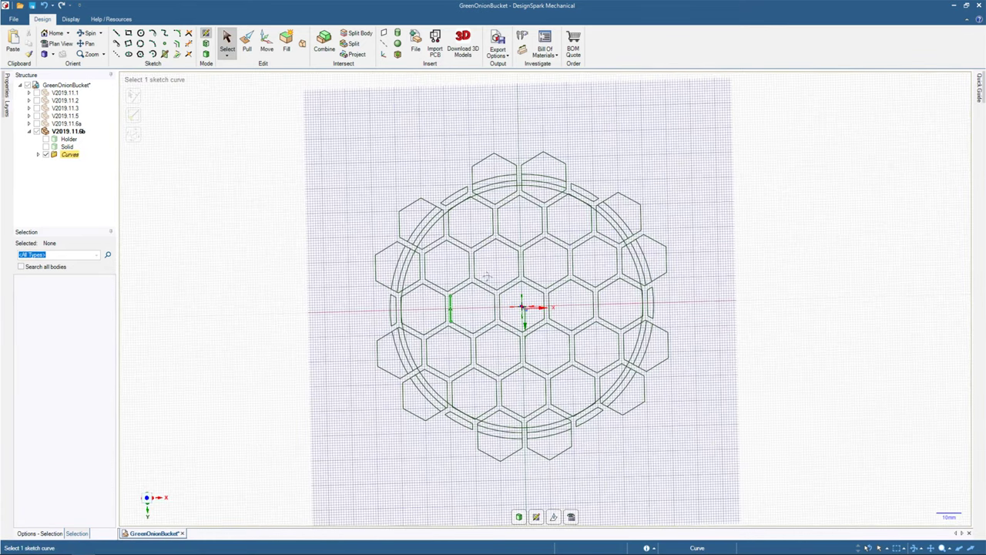
middle_click_drag(487, 276, 483, 270)
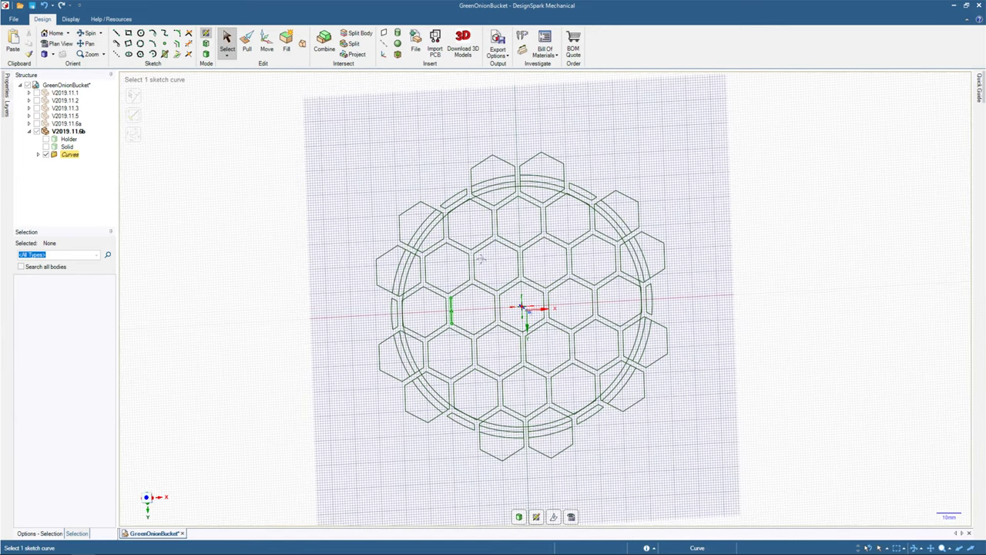
mouse_move(480, 259)
middle_mouse_down()
mouse_move(466, 340)
mouse_move(490, 314)
mouse_move(443, 294)
middle_mouse_up()
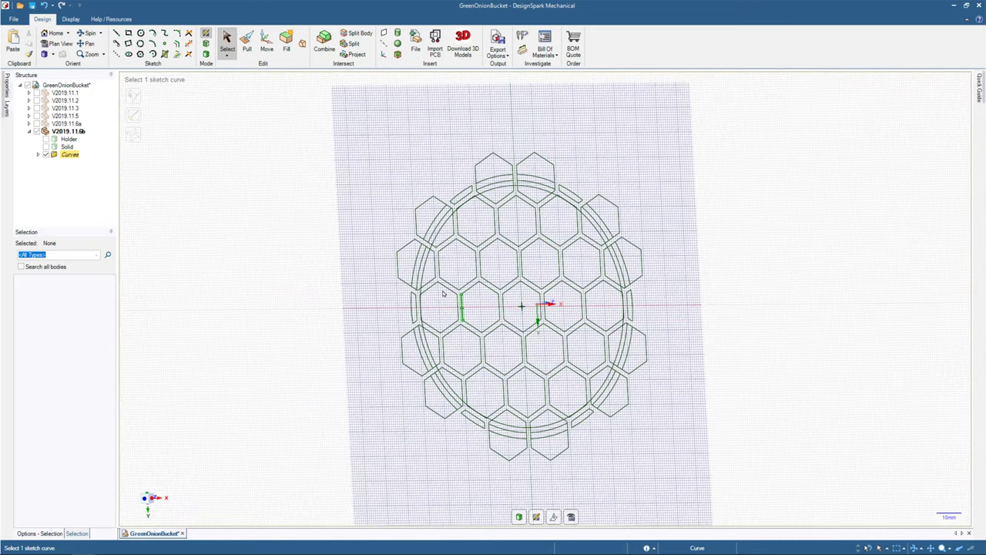
left_click(247, 40)
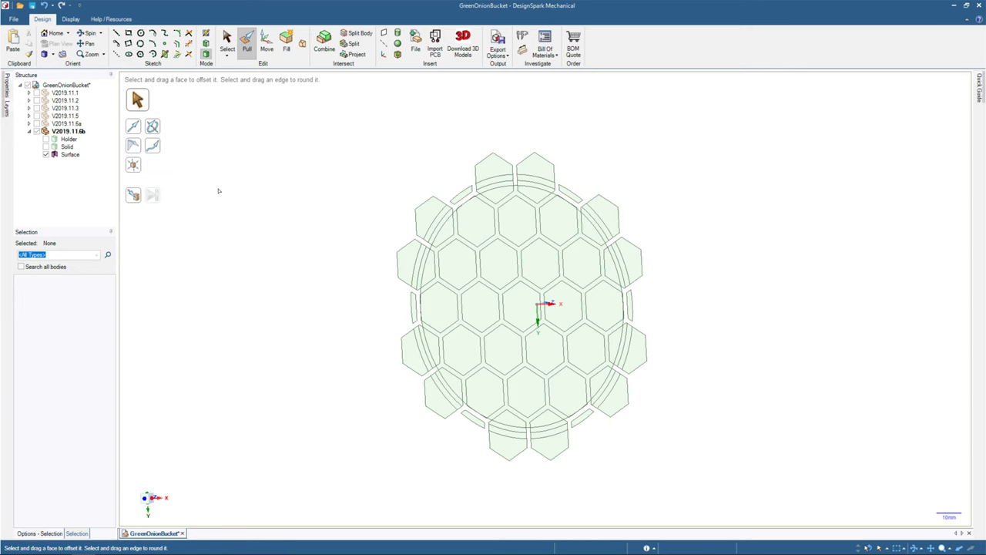
Undo the edits back to the sketch with only two concentric circles over the honeycomb.
key("ctrl+z")
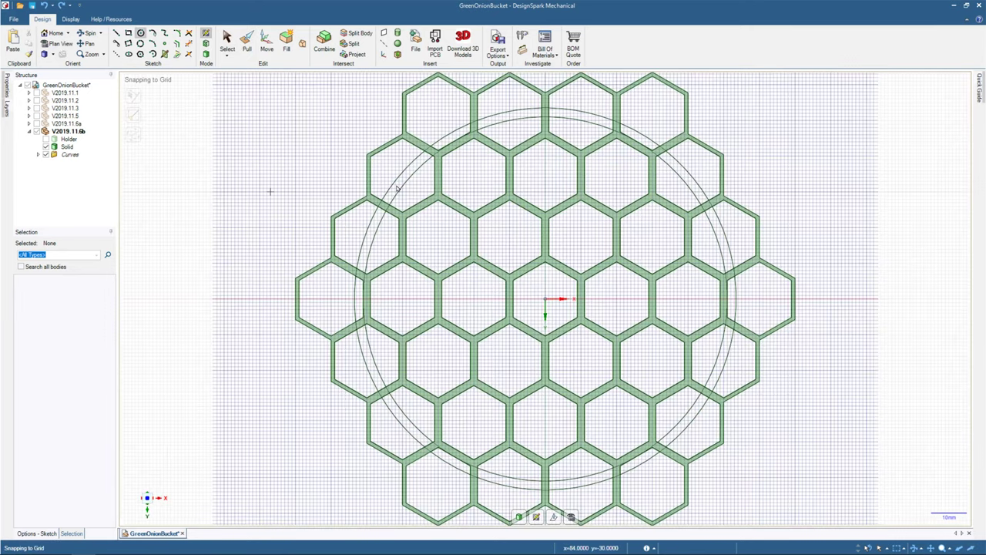
key("ctrl+y")
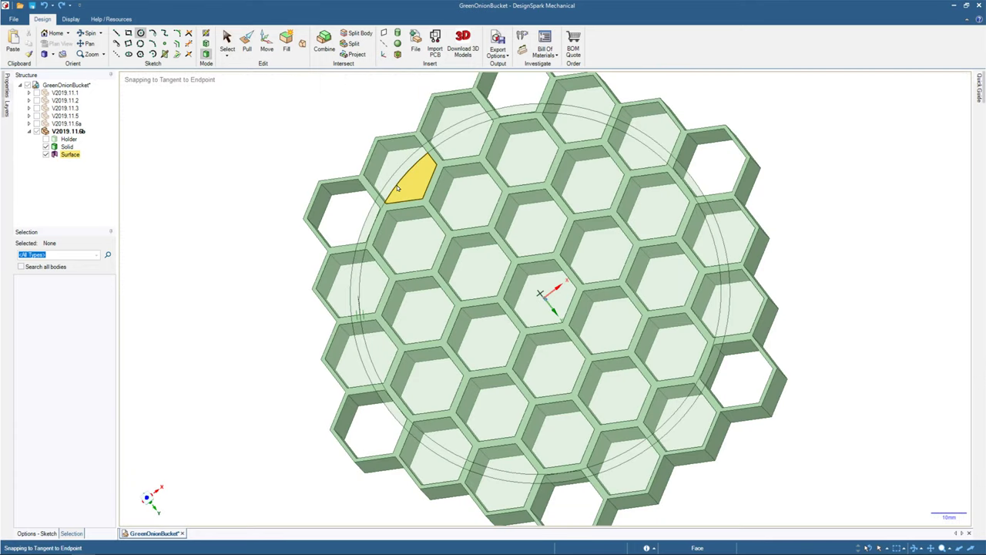
key("ctrl+z")
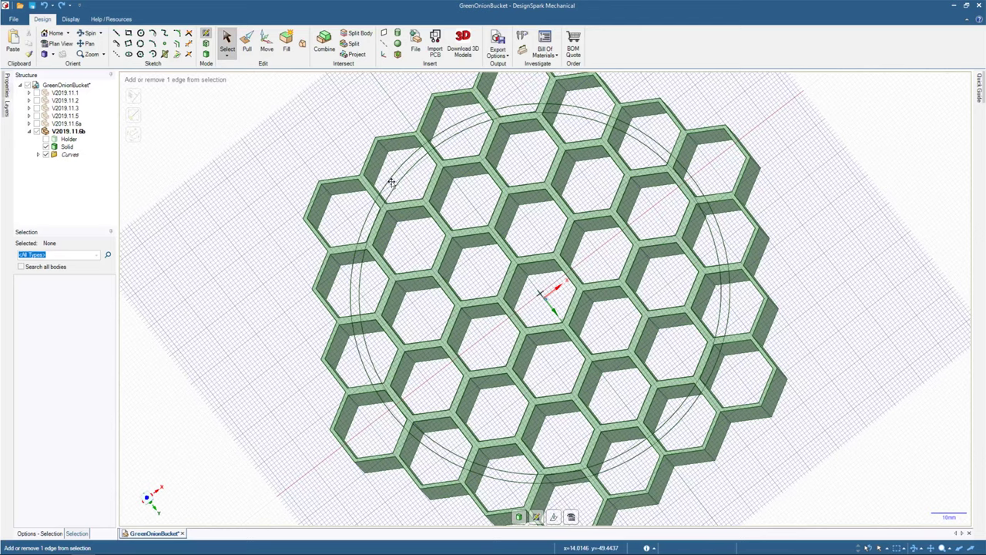
key("ctrl+y")
key("ctrl+z")
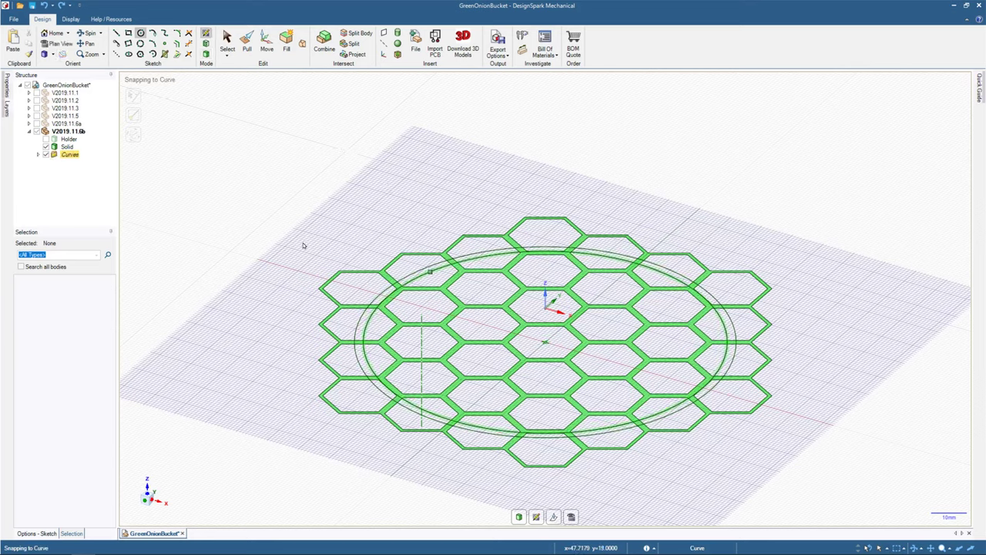
Draw a 98 mm diameter circle centred on the origin inside the two existing circles, and save the design.
key("v")
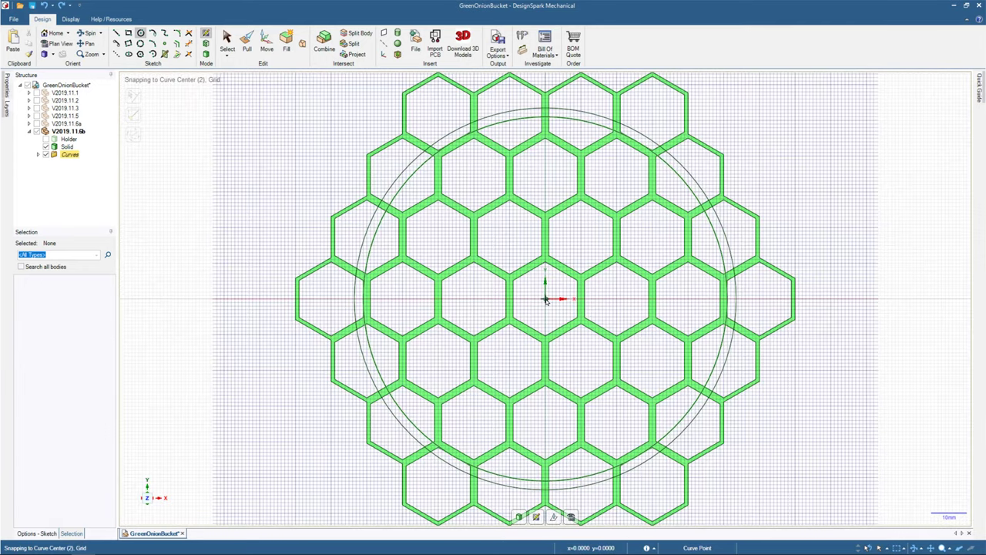
left_click(546, 300)
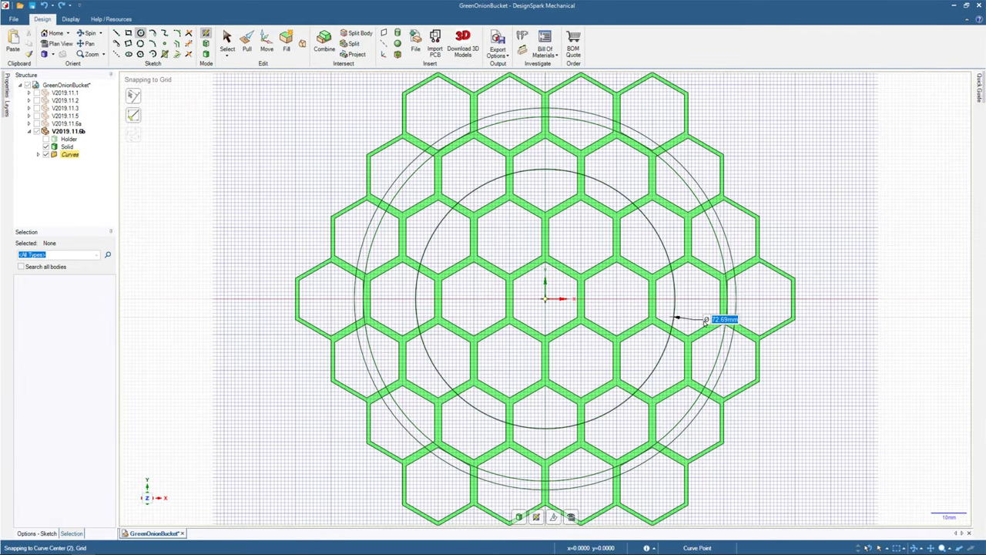
left_click(418, 171)
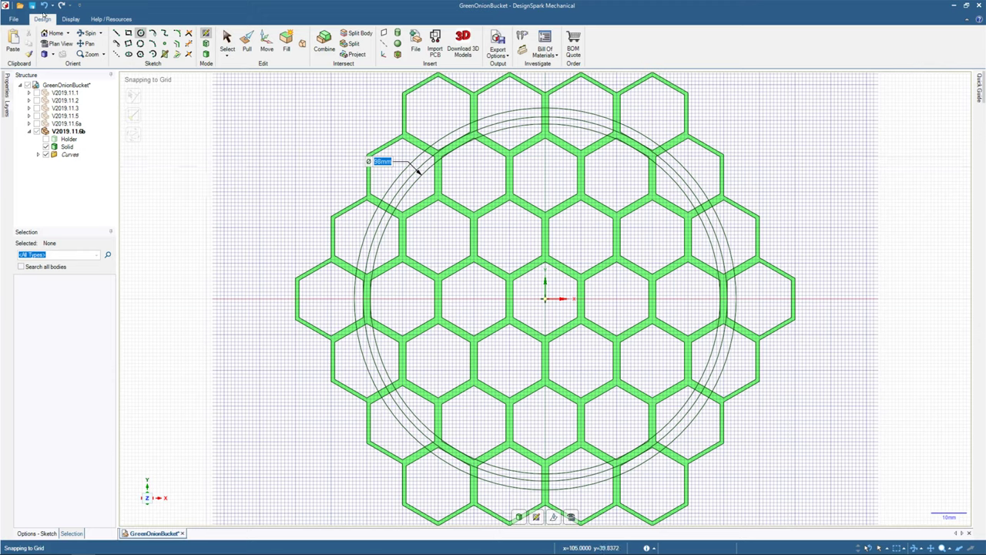
left_click(31, 5)
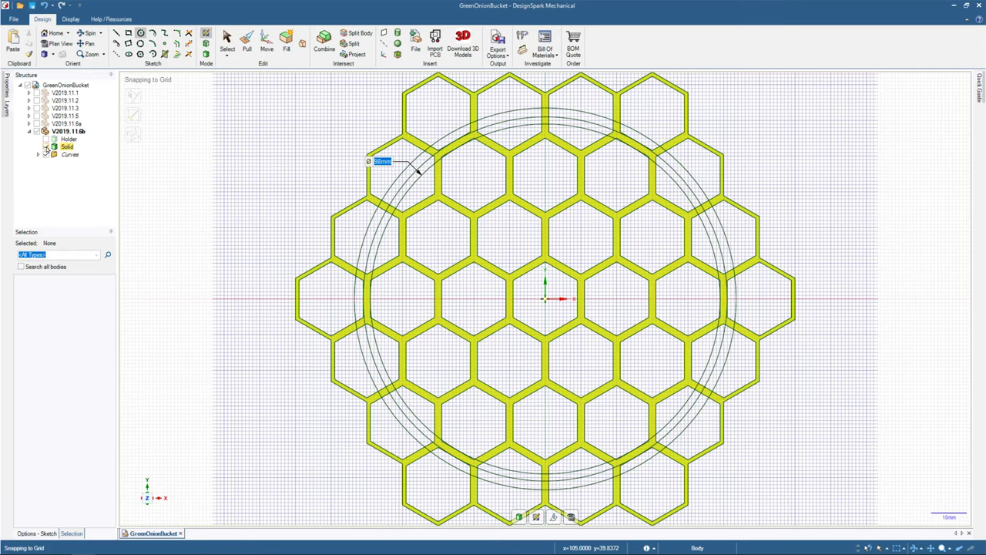
Hide the Solid body and convert the three concentric circles into surfaces with Pull, checking the outer ring face.
left_click(48, 149)
left_click(46, 147)
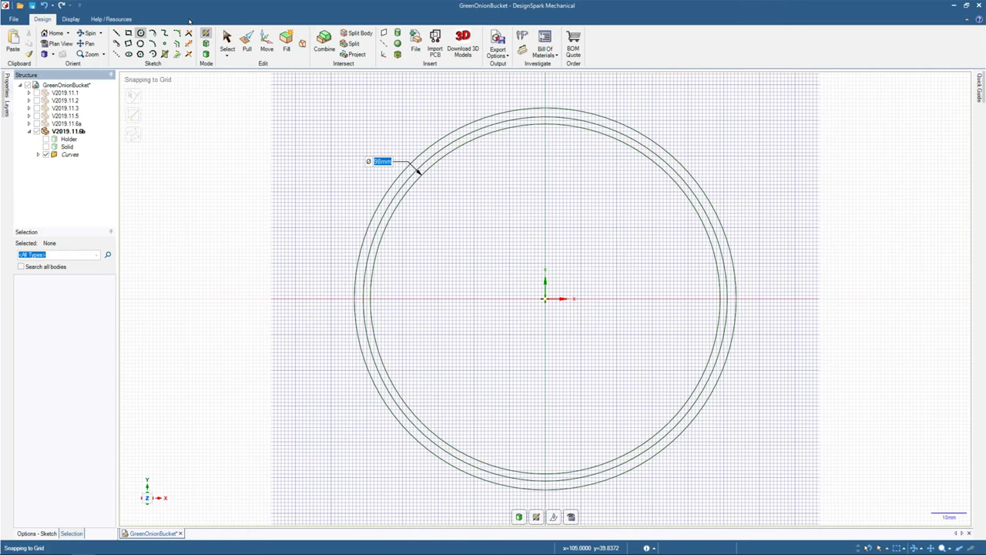
left_click(246, 42)
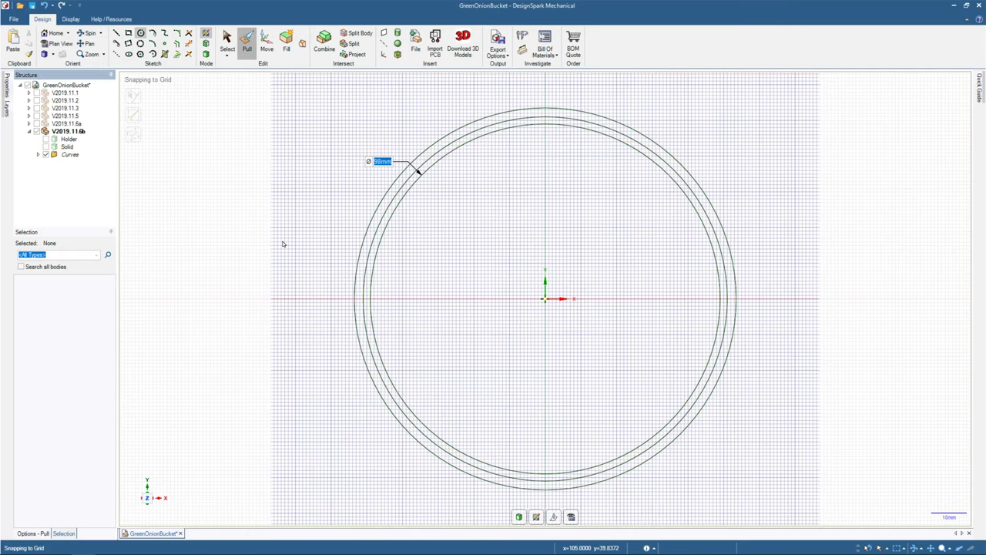
middle_click_drag(315, 236, 286, 170)
left_click(388, 269)
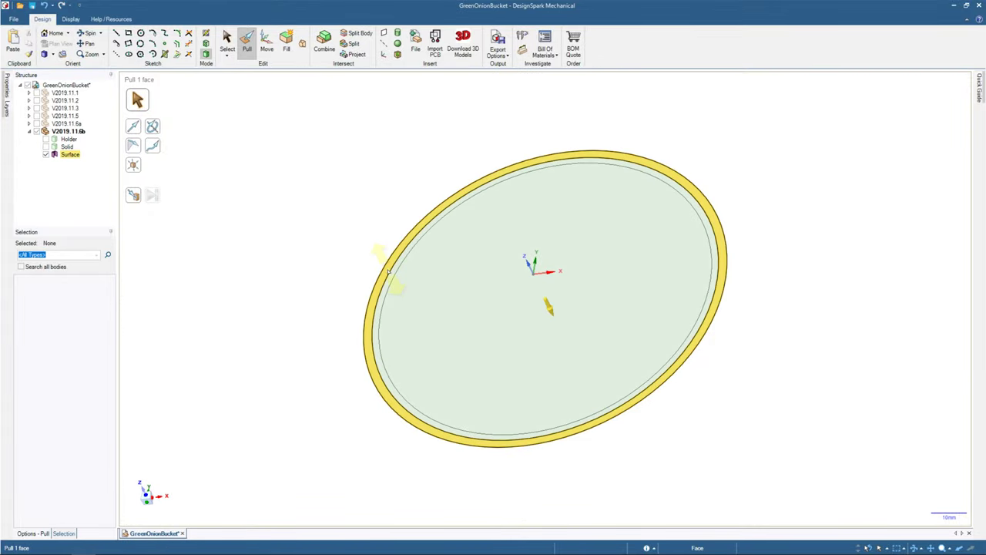
left_click(388, 274)
Show the Solid body together with the circular surfaces and check how the rings lie across the honeycomb.
left_click(47, 147)
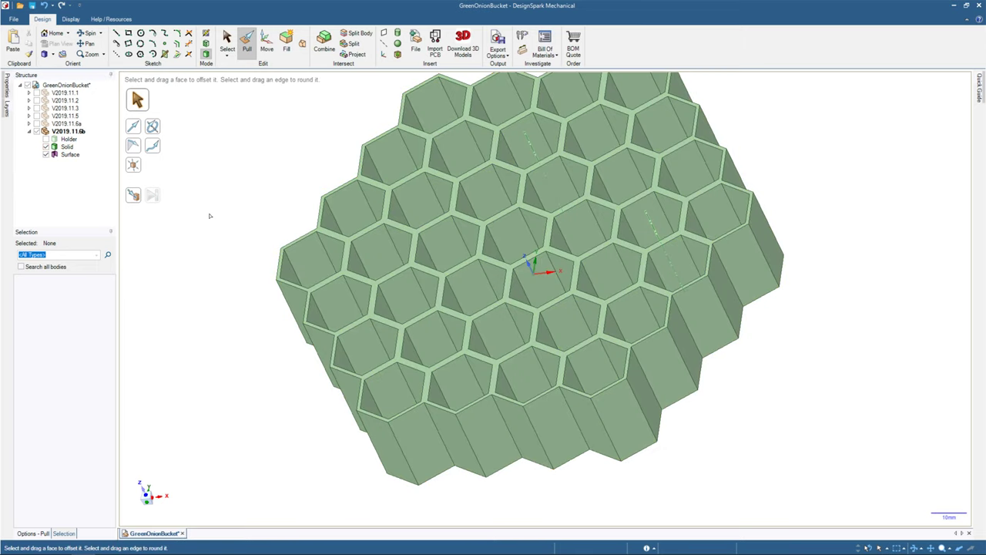
left_click(46, 154)
middle_click_drag(273, 381, 339, 219)
left_click(350, 220)
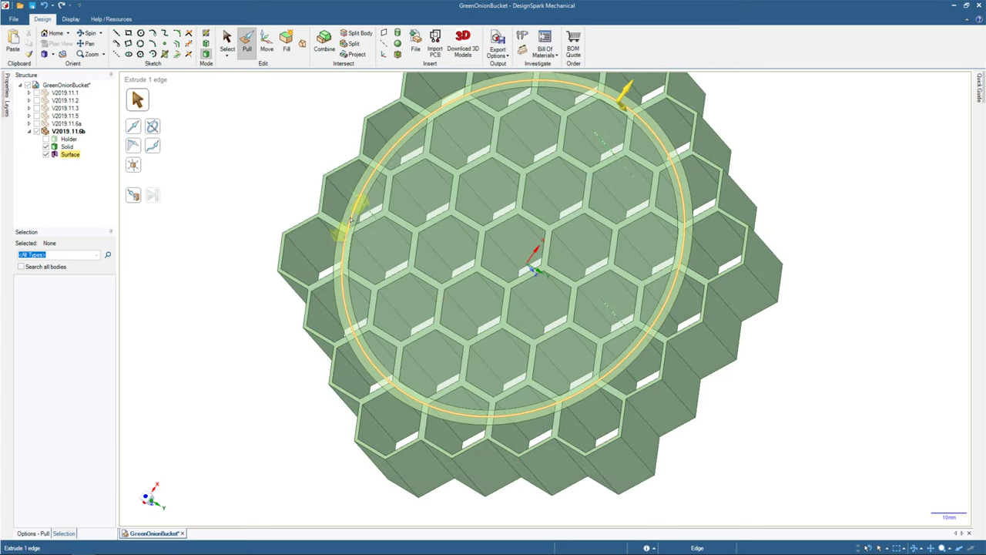
left_click(266, 218)
middle_click_drag(266, 218, 264, 257)
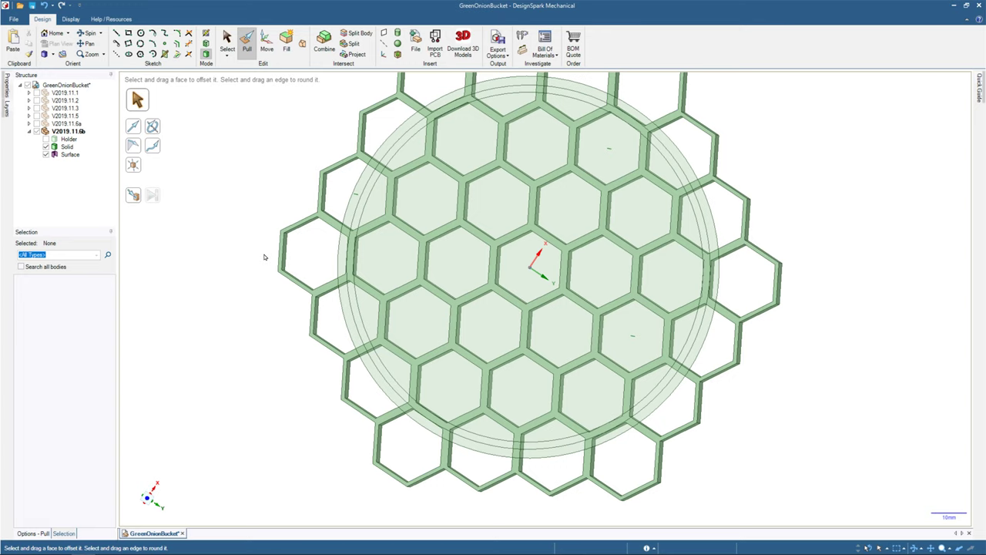
Project the edge of the outermost circle onto the honeycomb solid to split its end face.
left_click(339, 241)
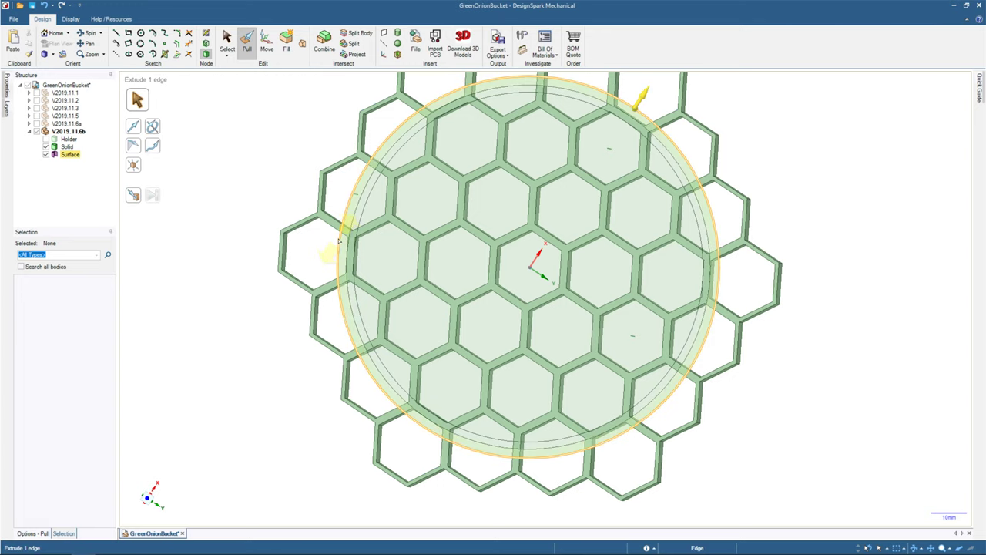
left_click(339, 241)
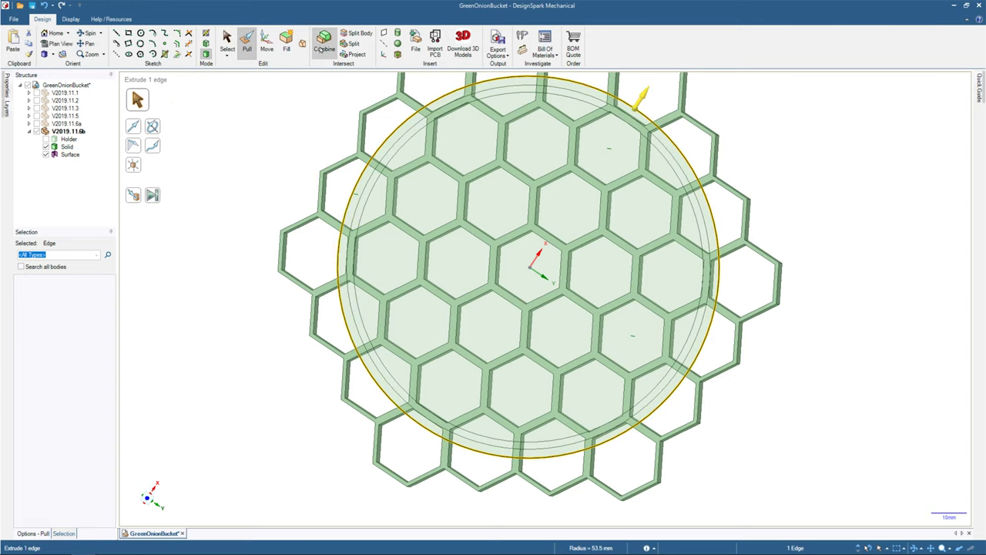
left_click(348, 55)
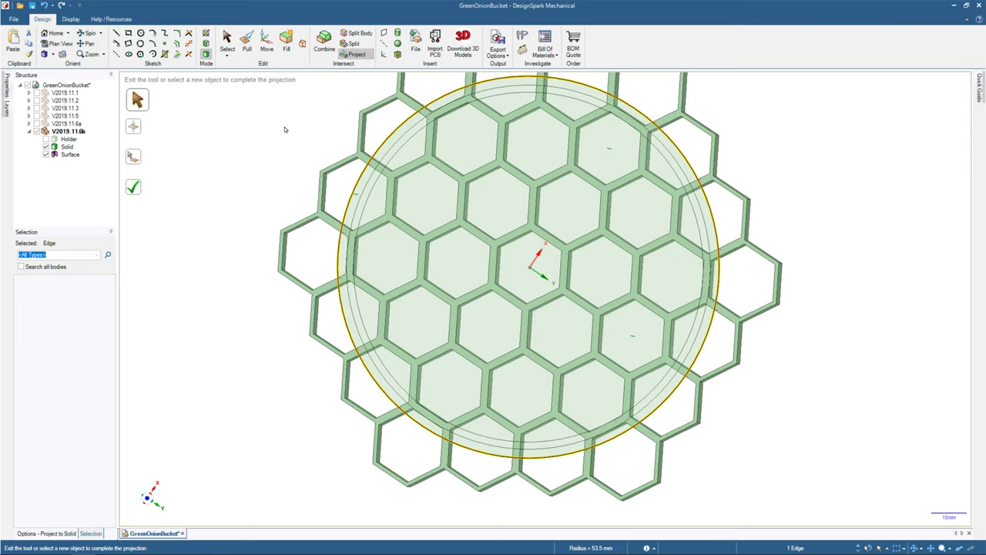
mouse_move(275, 170)
middle_mouse_down()
mouse_move(215, 156)
mouse_move(3, 153)
mouse_move(55, 165)
mouse_move(118, 214)
mouse_move(232, 263)
mouse_move(269, 175)
middle_mouse_up()
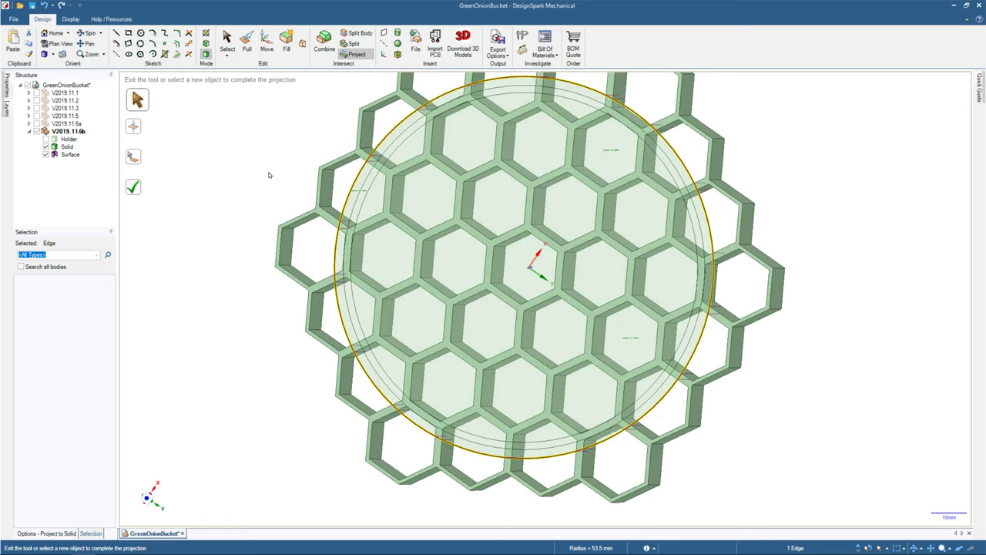
left_click(269, 175)
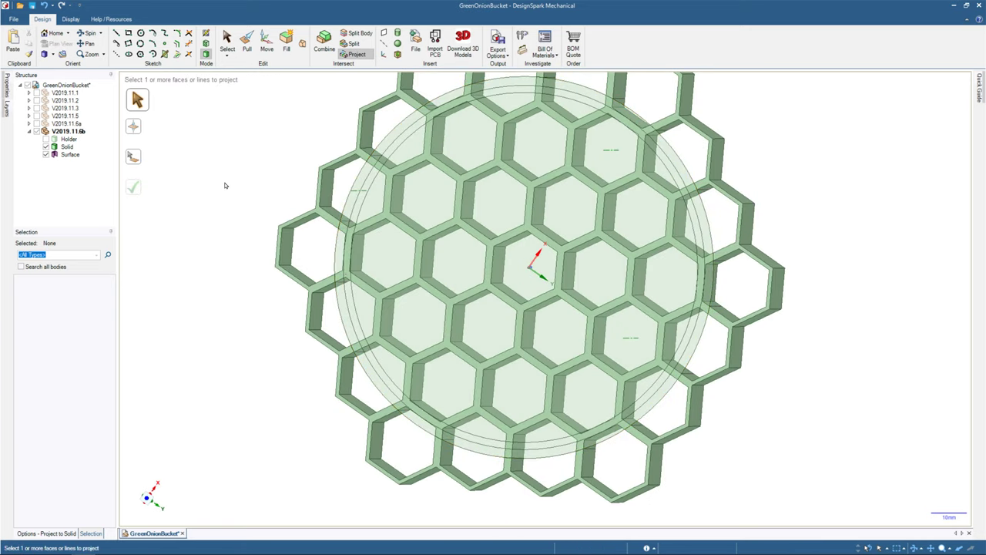
middle_click_drag(182, 187, 344, 231)
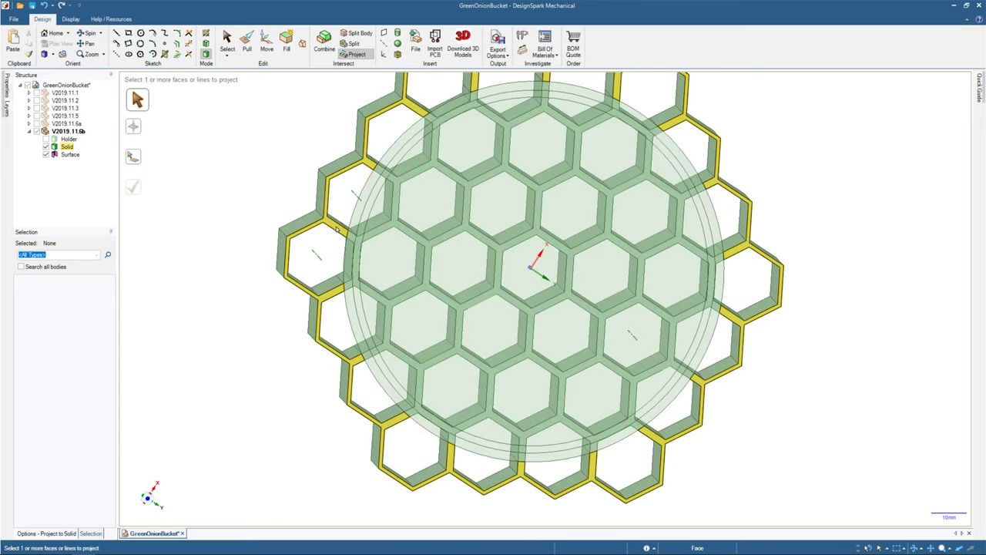
Lock the Surface body so that only the honeycomb solid can be edited with Pull.
left_click(247, 43)
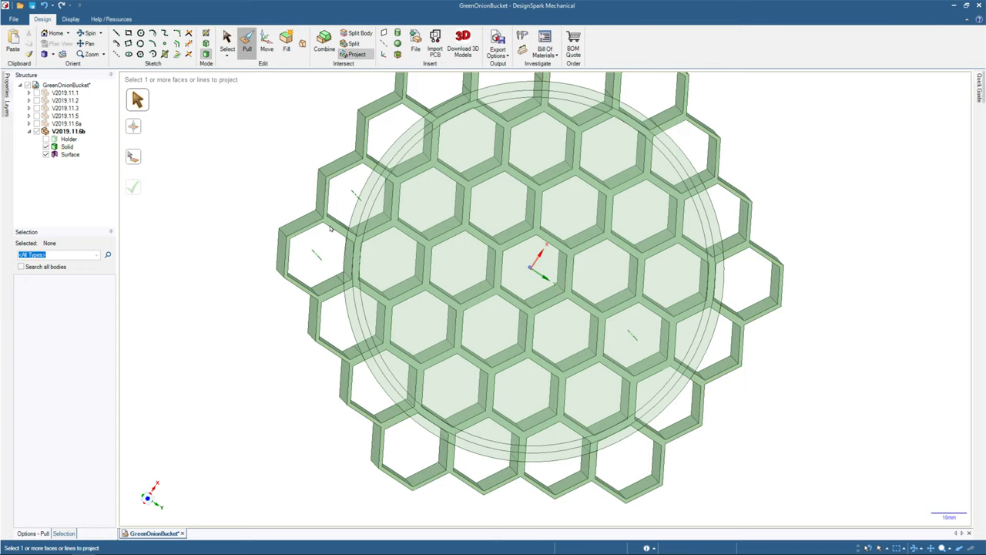
left_click(330, 228)
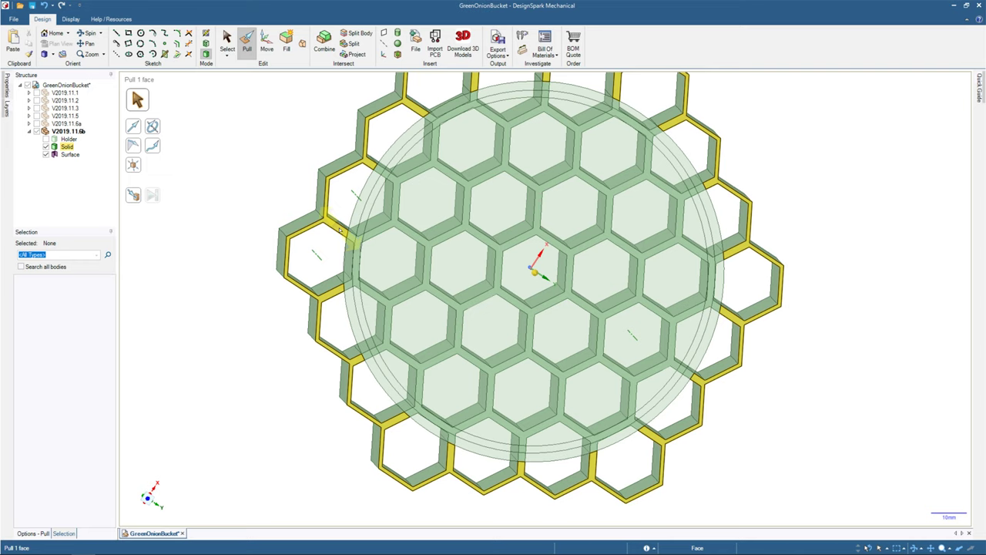
key("Escape")
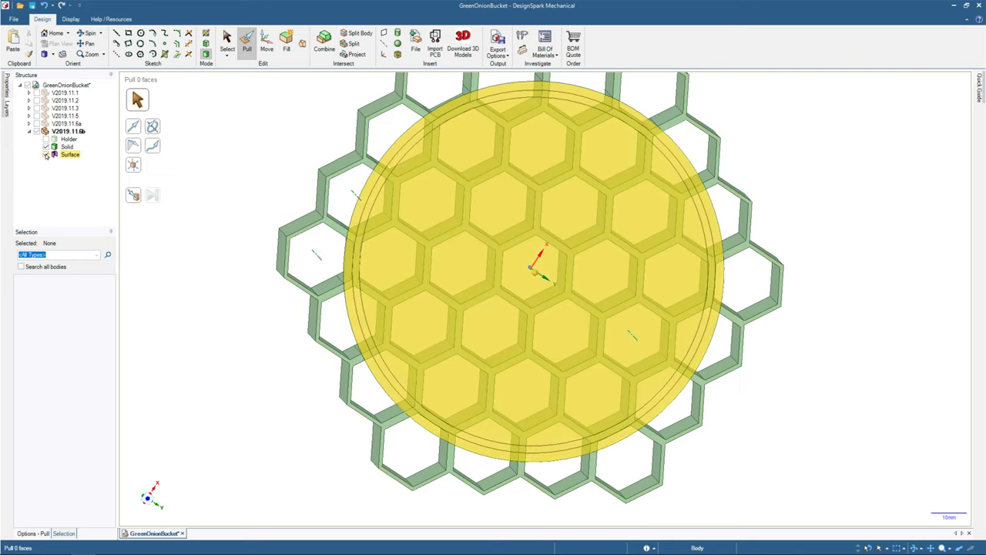
right_click(69, 154)
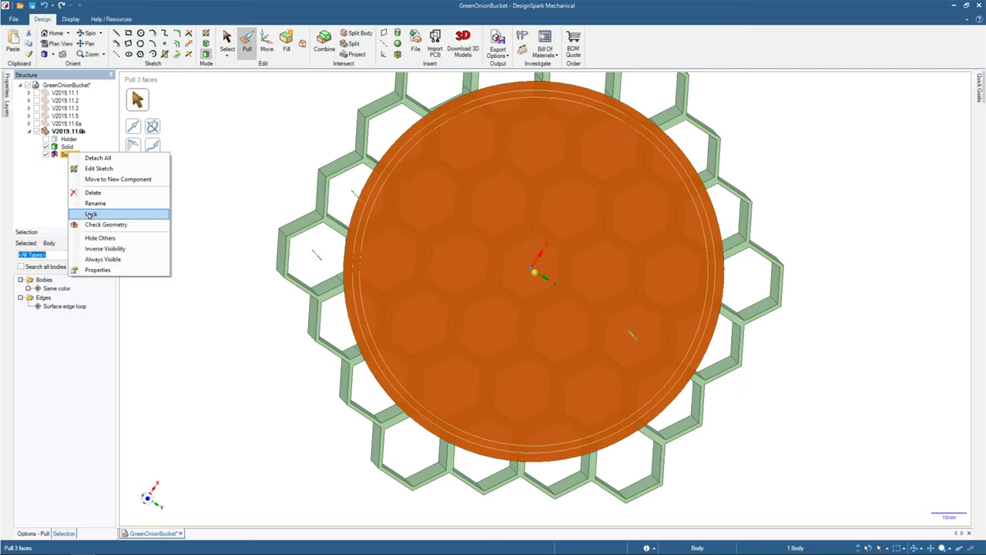
left_click(90, 214)
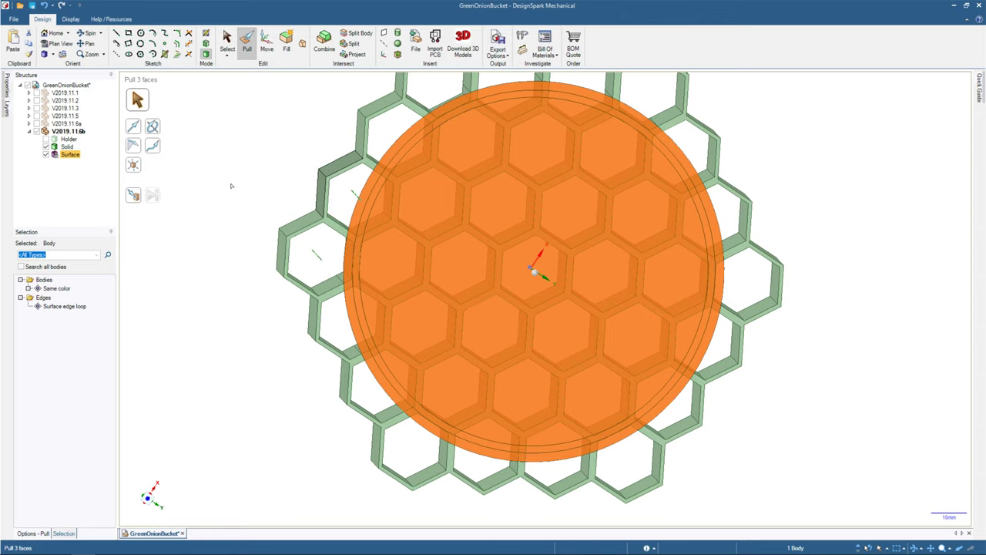
Pull the honeycomb face area outside the outermost circle through the solid's depth to trim away the protruding cells.
middle_click_drag(231, 185, 258, 185)
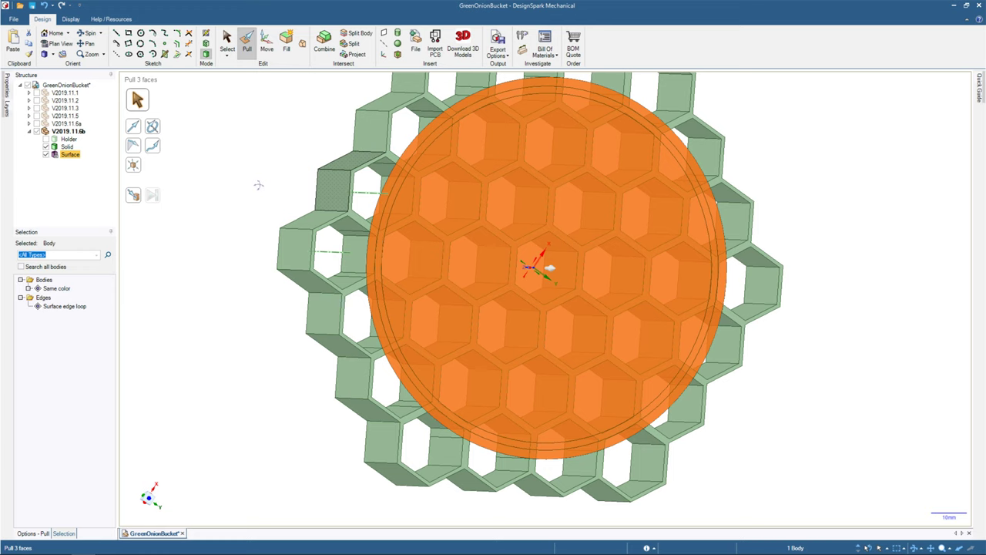
left_click(349, 287)
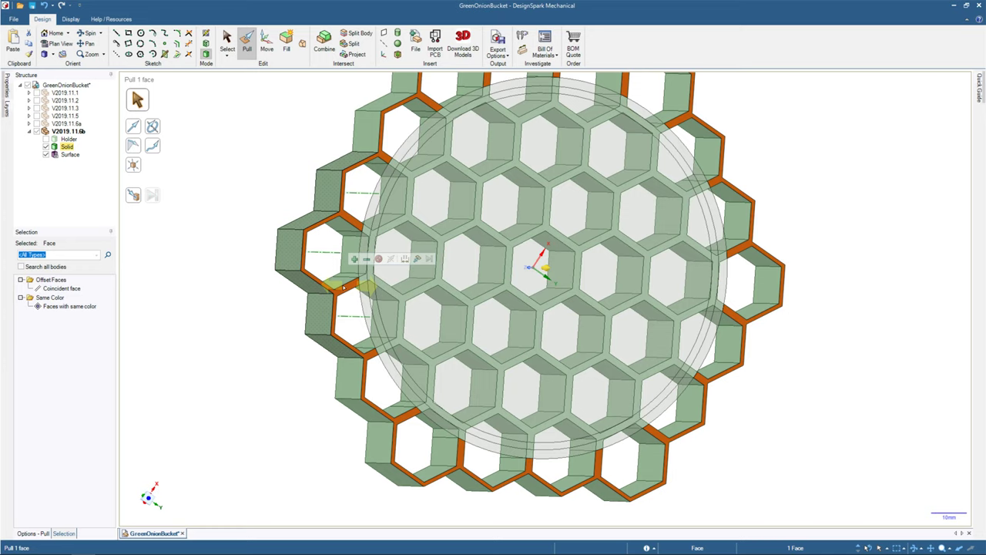
left_click_drag(344, 287, 220, 288)
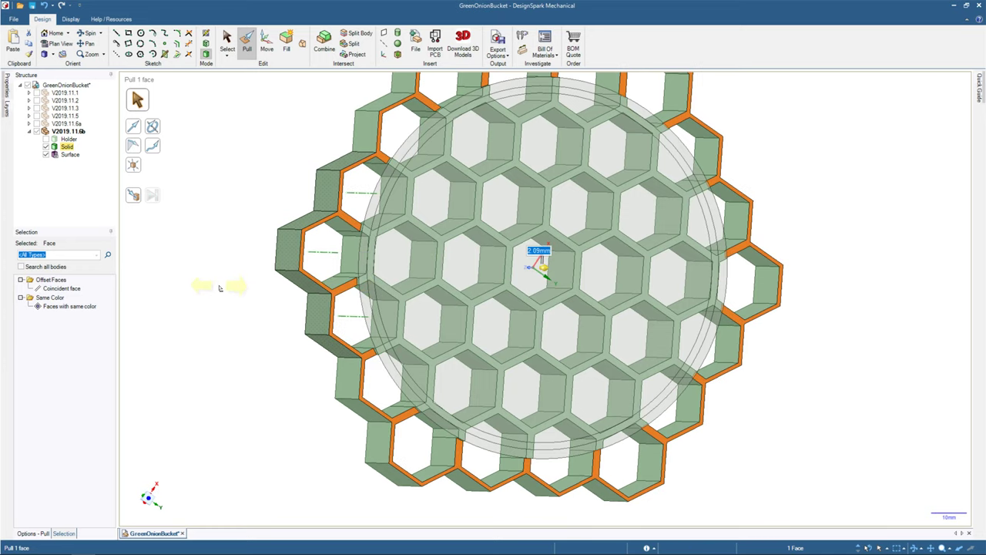
left_click_drag(220, 289, 223, 292)
middle_click_drag(223, 292, 287, 362)
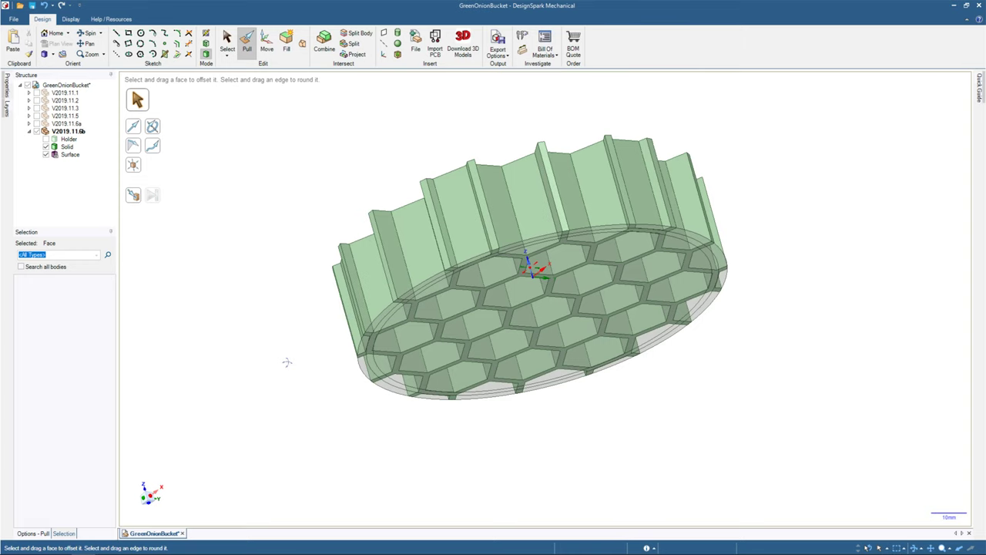
middle_click_drag(287, 362, 246, 251)
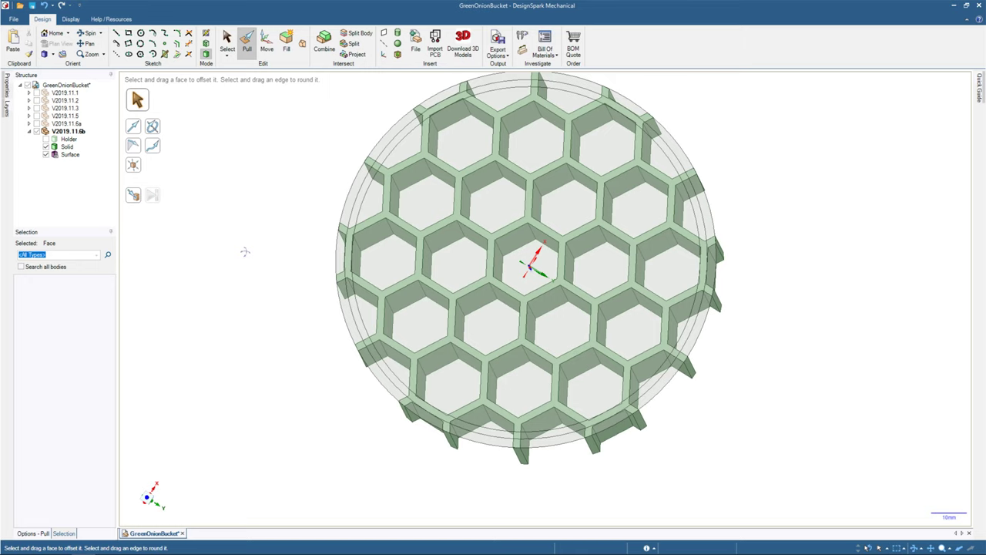
Inspect the middle circle's edge against the trimmed honeycomb, and hide the Surface body.
middle_click_drag(245, 251, 350, 229)
left_click(351, 229)
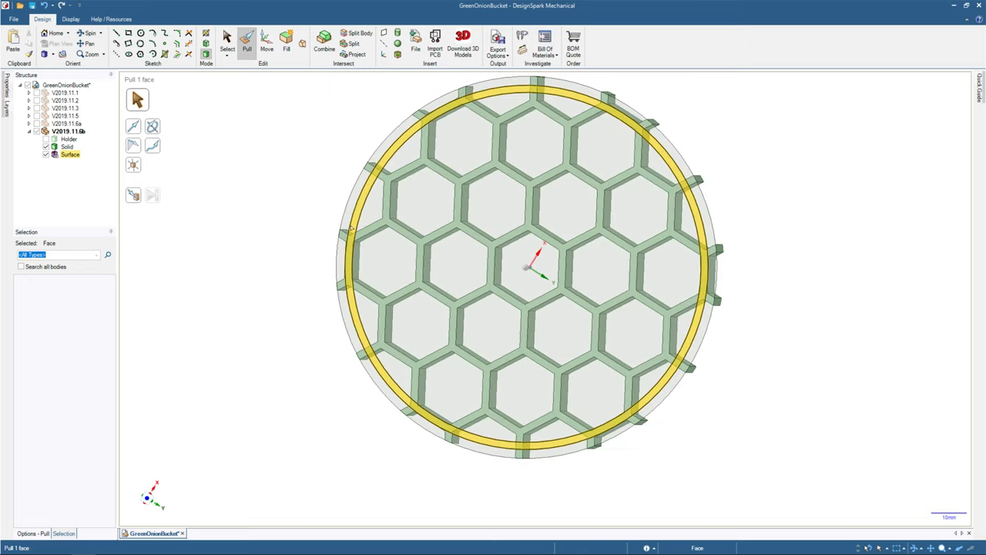
left_click(350, 228)
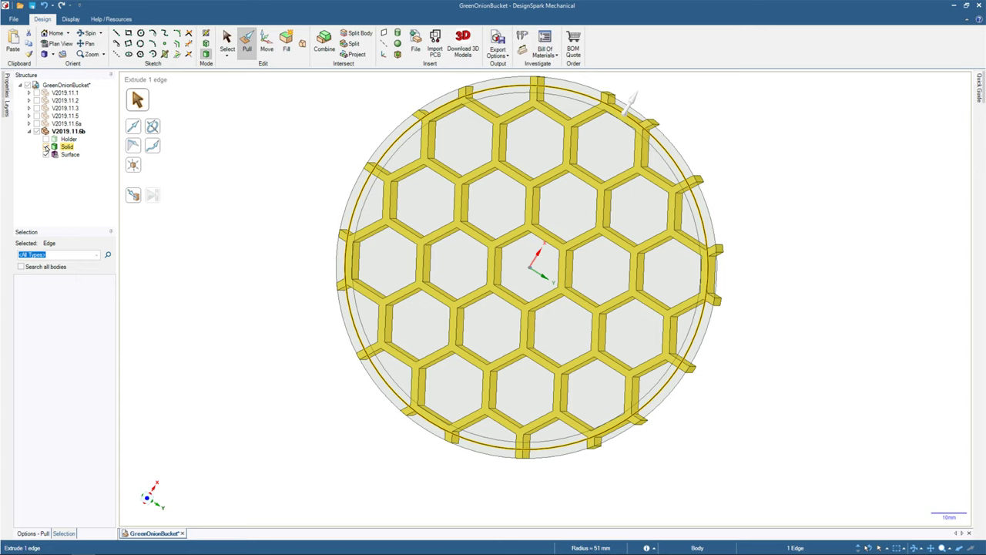
key("h")
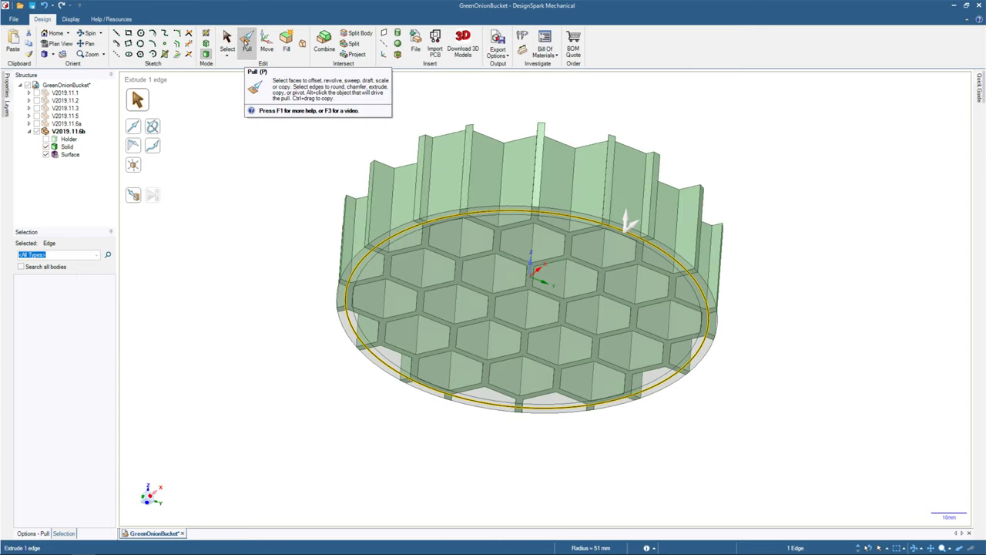
left_click(245, 40)
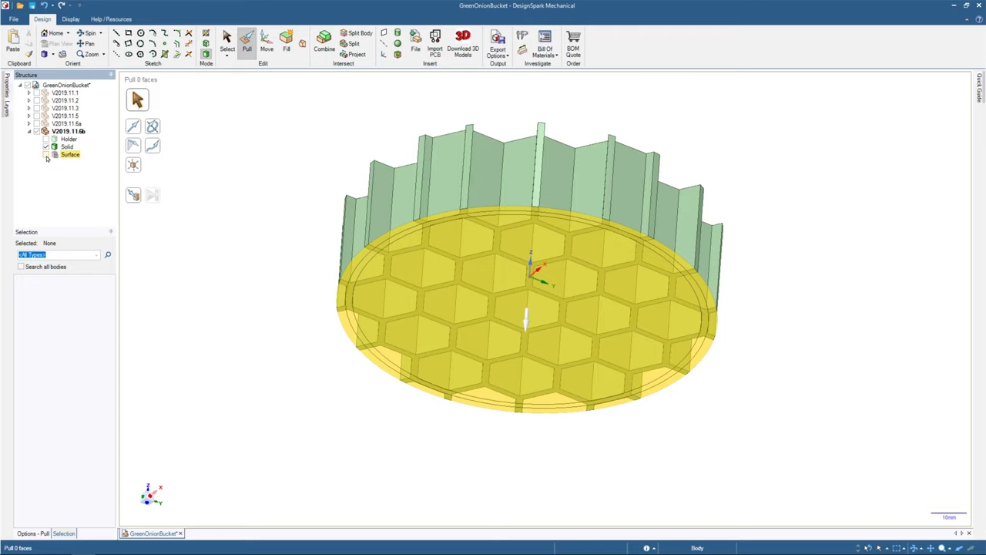
left_click(45, 155)
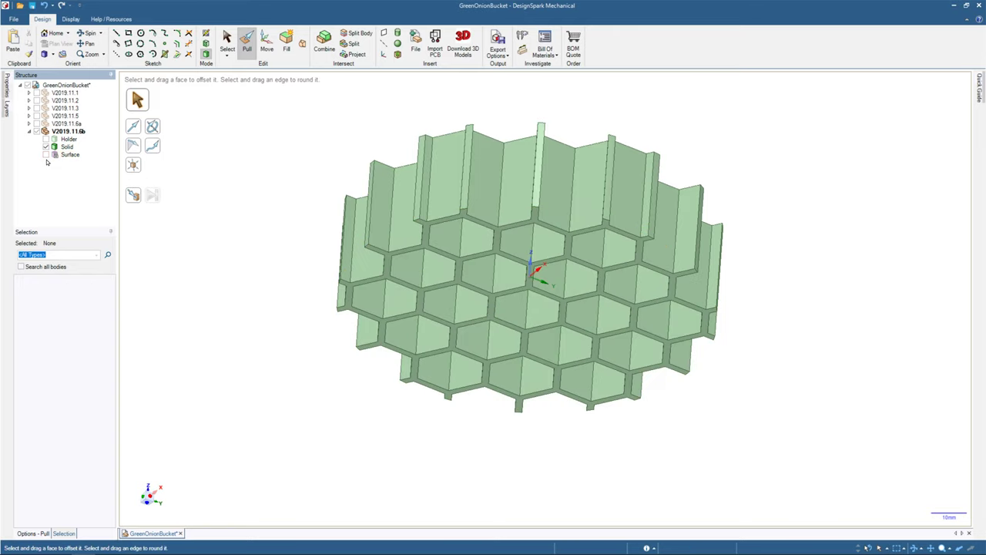
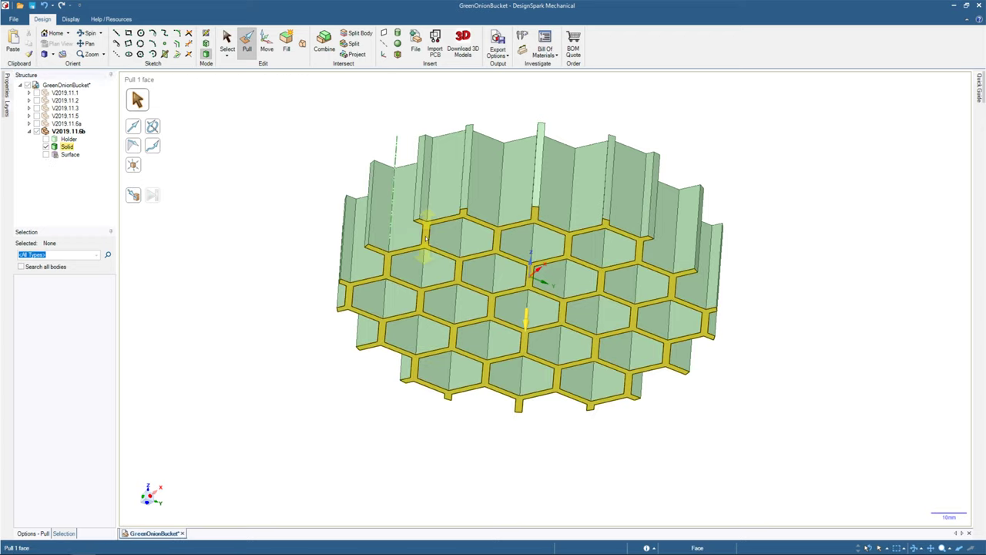
Measure the distance between the two opposite end faces of the trimmed honeycomb.
left_click(222, 37)
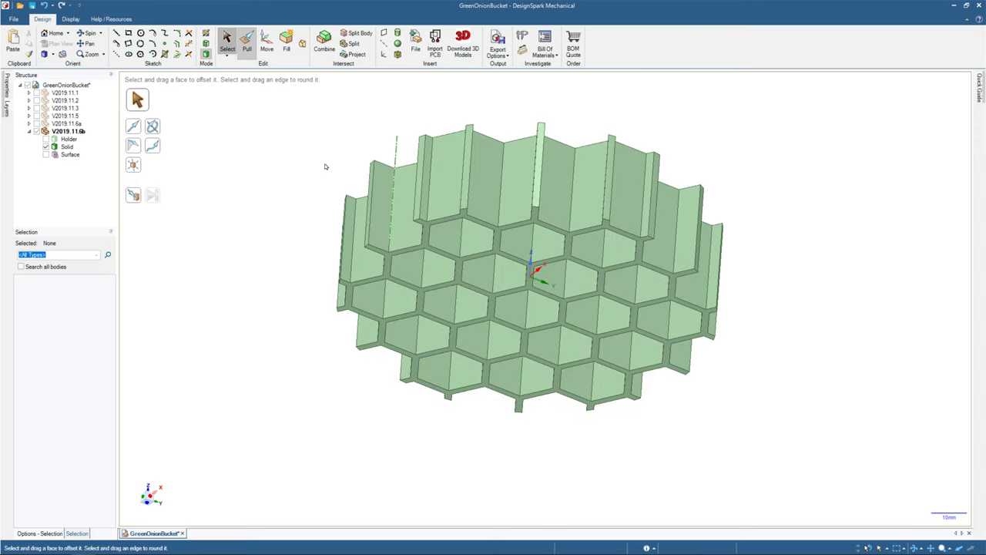
left_click(421, 245)
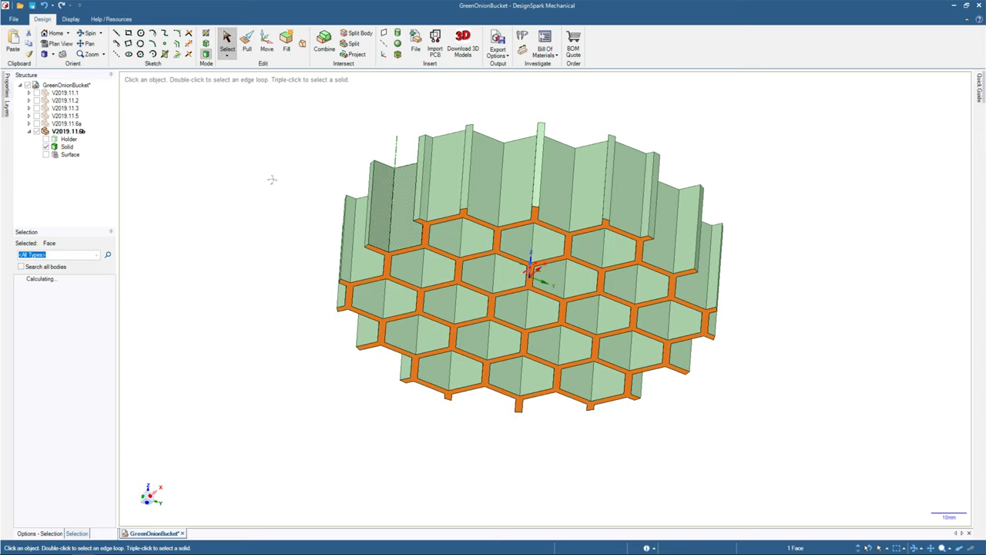
middle_click_drag(271, 176, 251, 322)
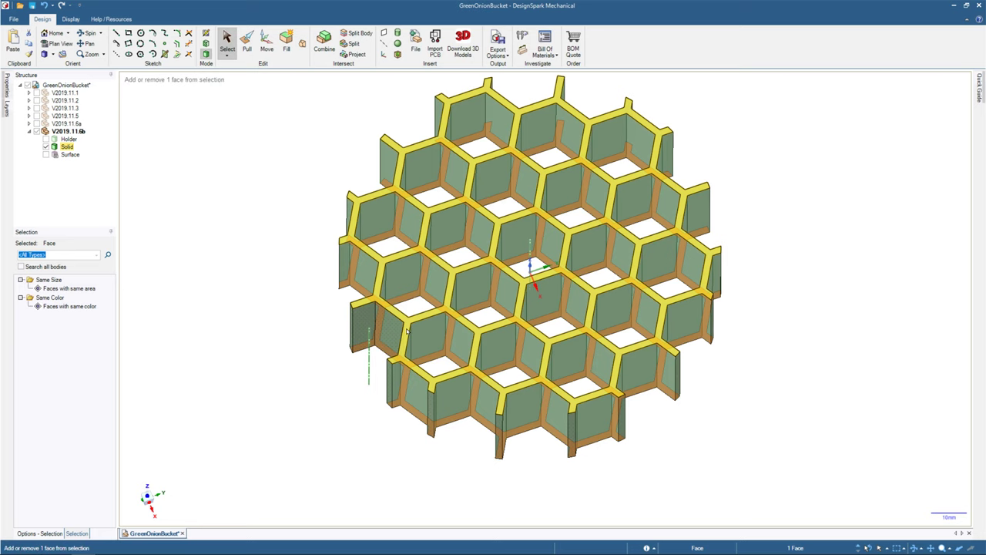
left_click(408, 332, "ctrl")
left_click(522, 35)
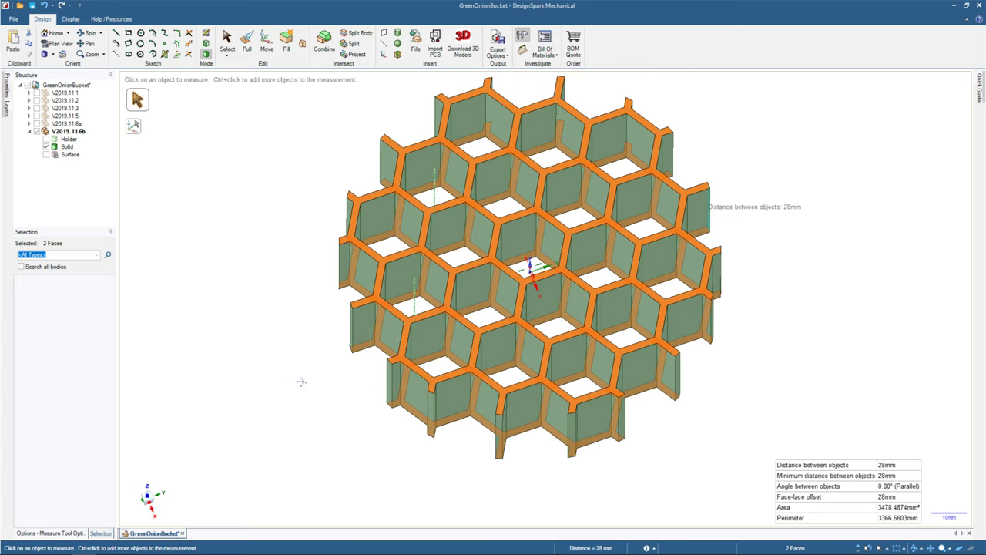
middle_click_drag(301, 378, 266, 326)
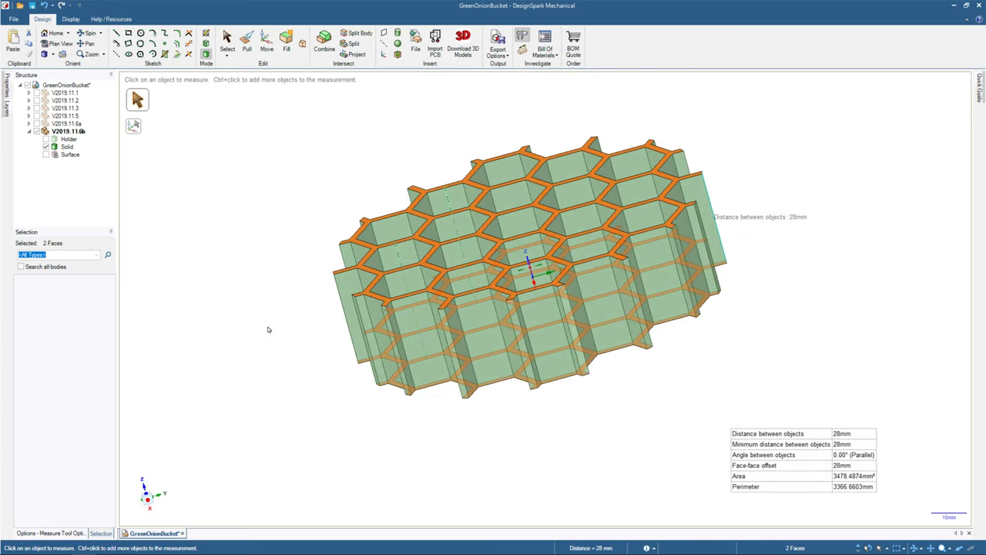
Pull the upper end face of the honeycomb solid inward by 13 mm to reduce its height.
key("p")
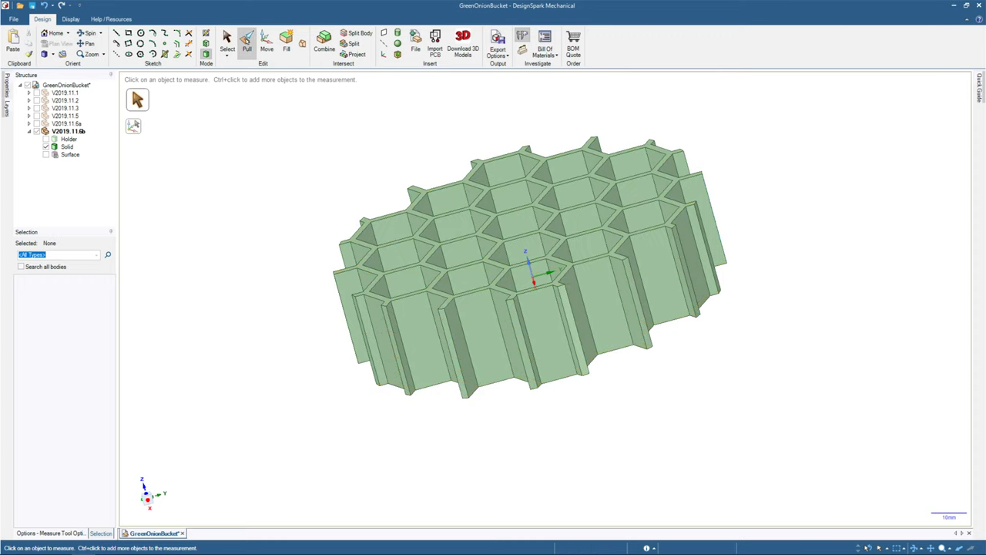
left_click(247, 40)
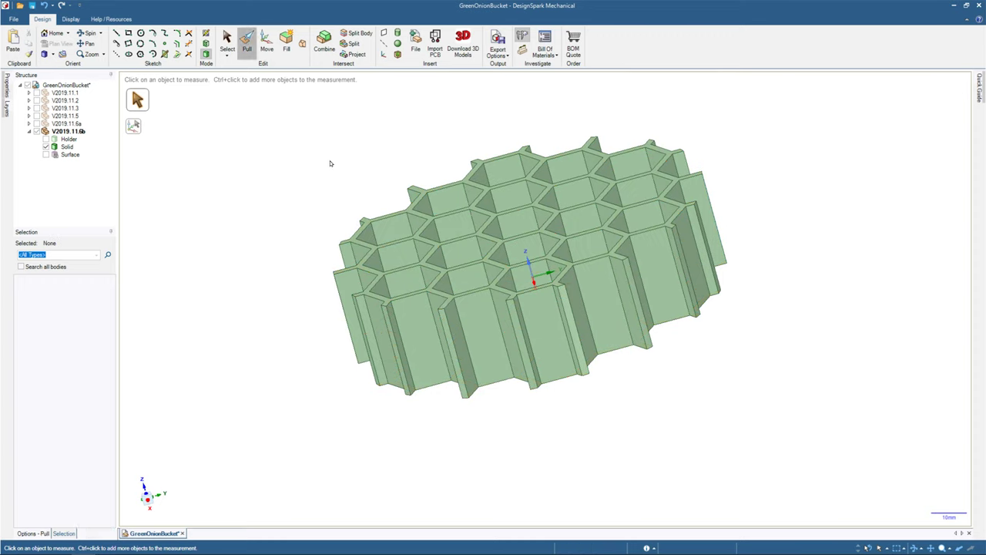
left_click(443, 297)
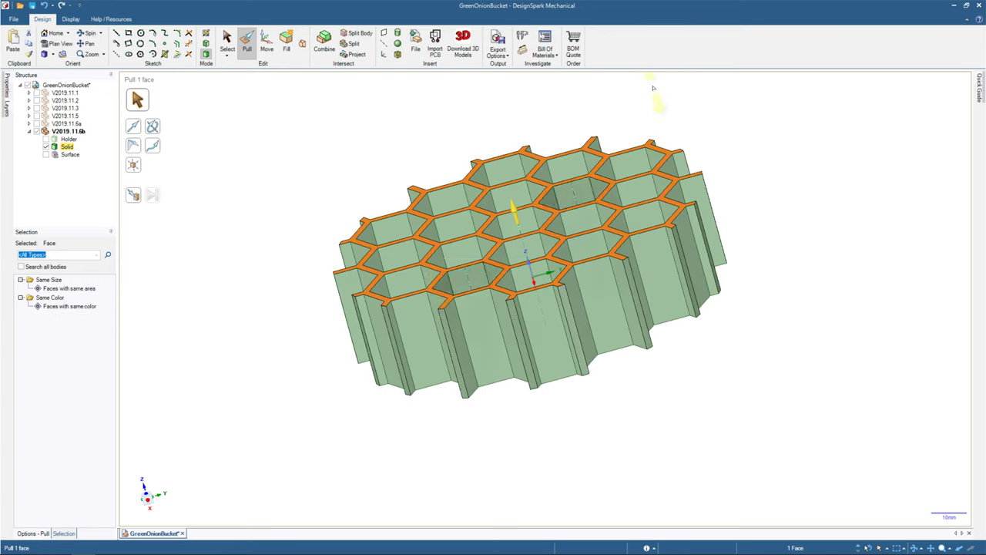
left_click(247, 44)
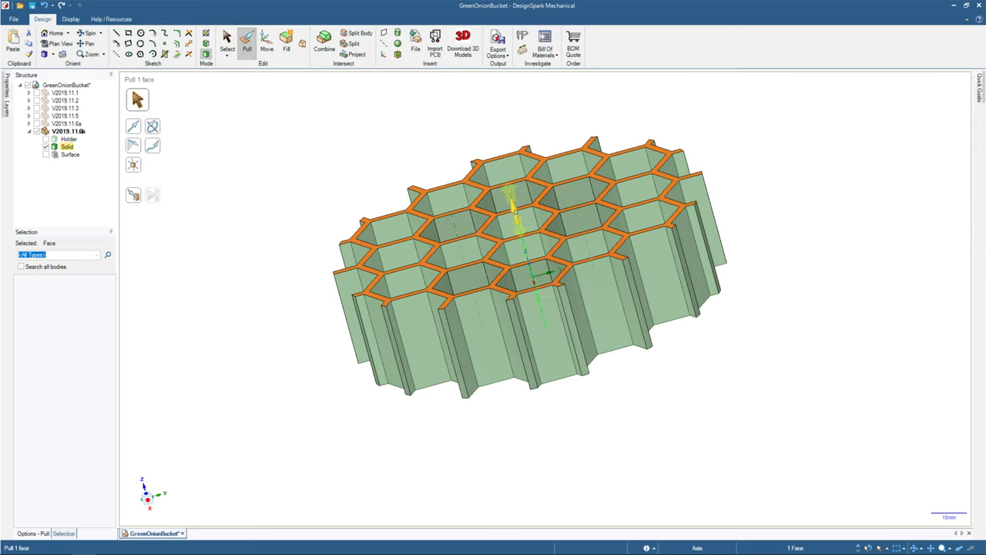
left_click_drag(516, 221, 488, 227)
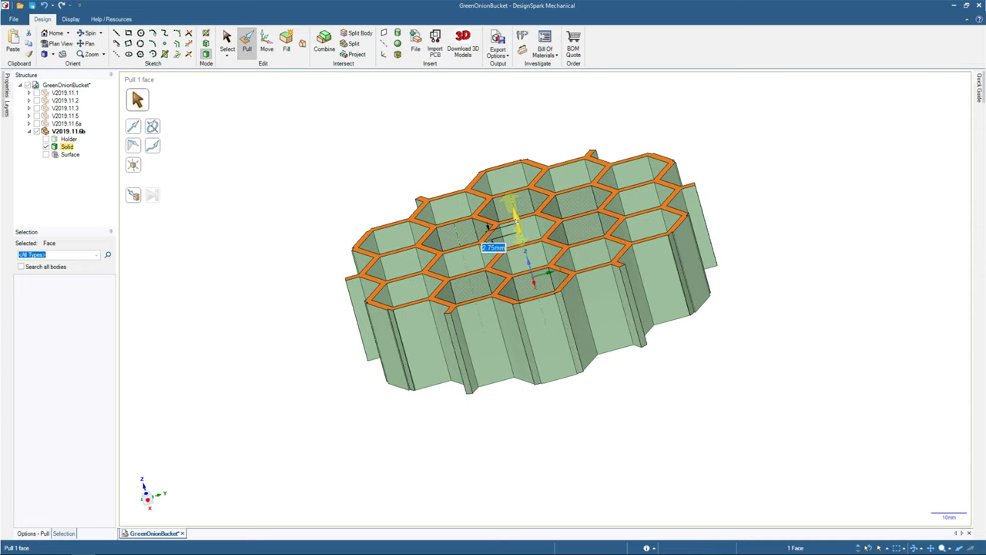
type("13")
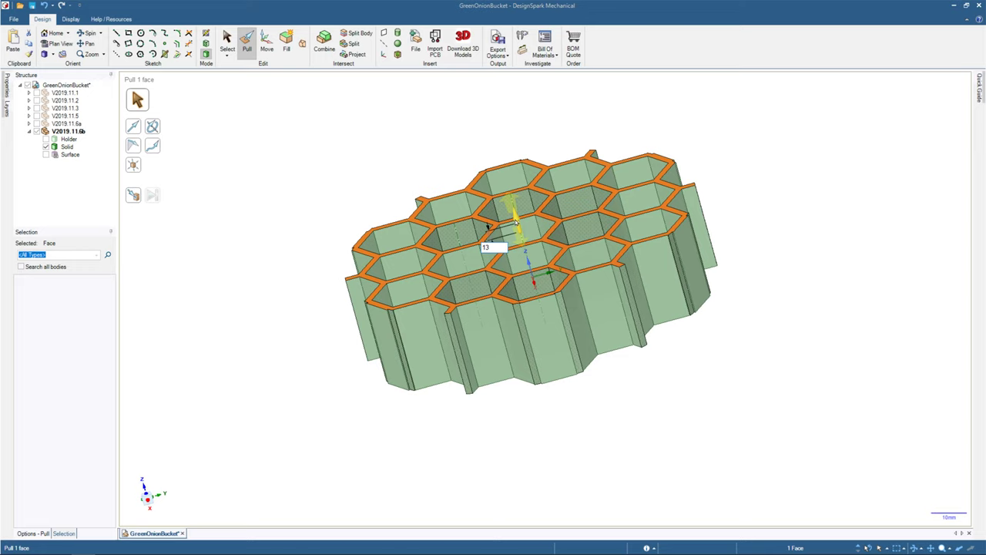
key("Escape")
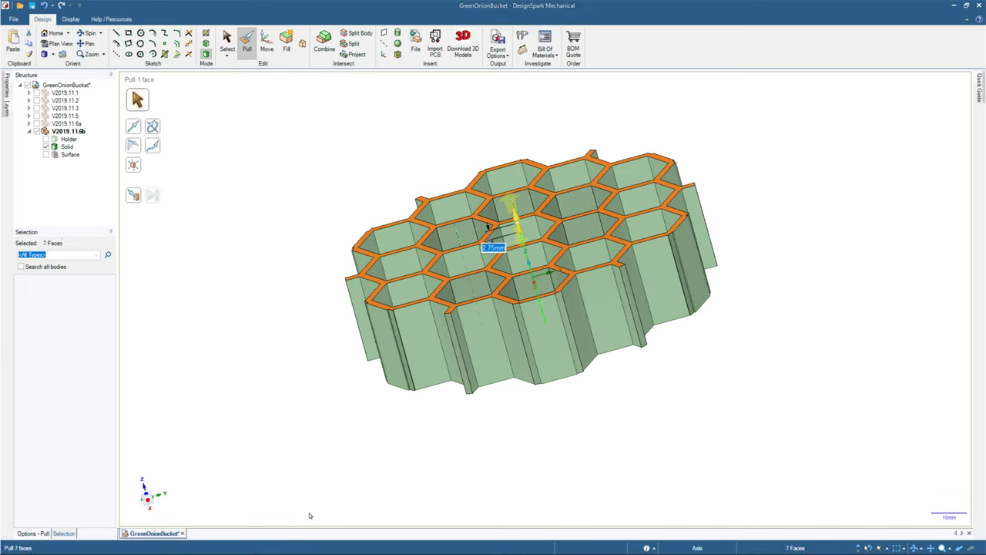
key("Return")
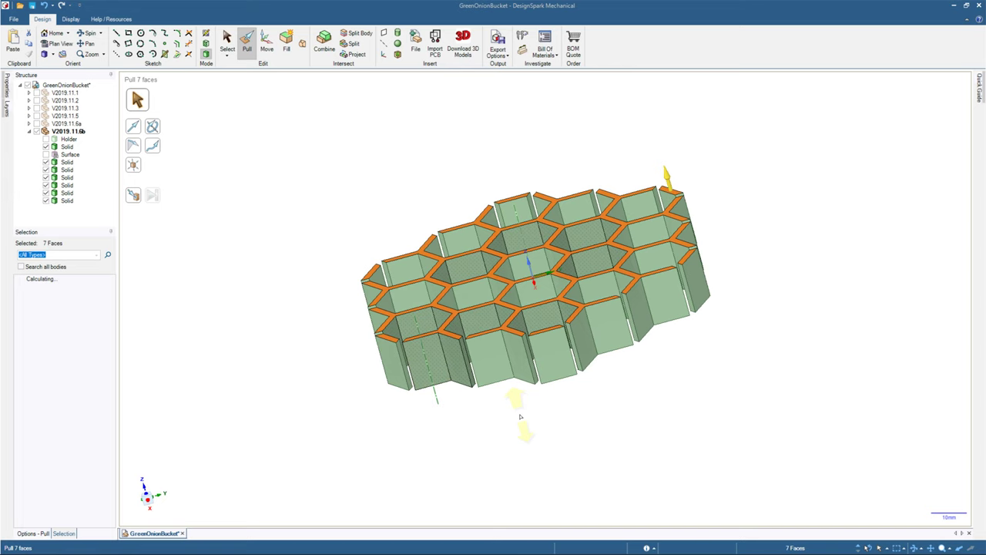
Examine the honeycomb from several angles and undo the last face offset on it.
key("v")
key("h")
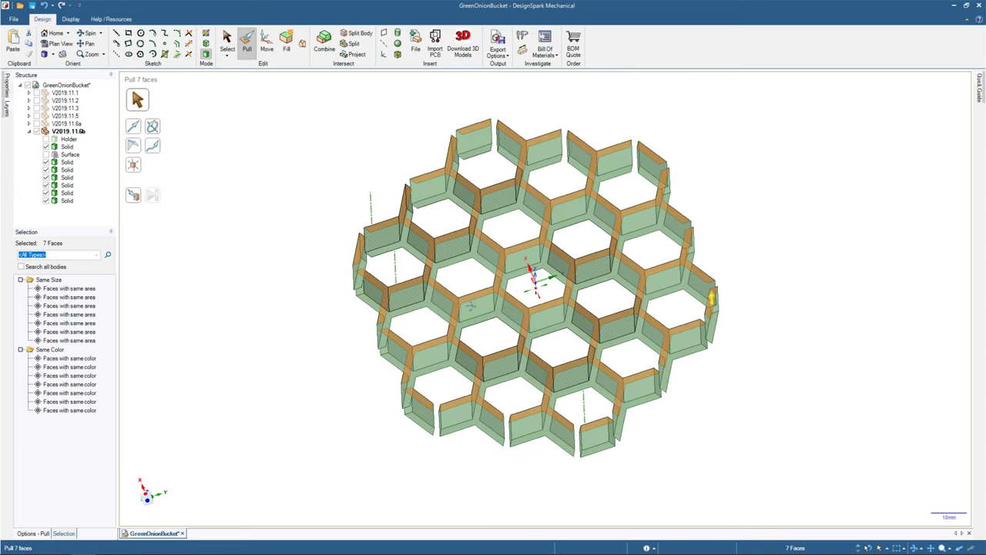
middle_click_drag(470, 306, 479, 258)
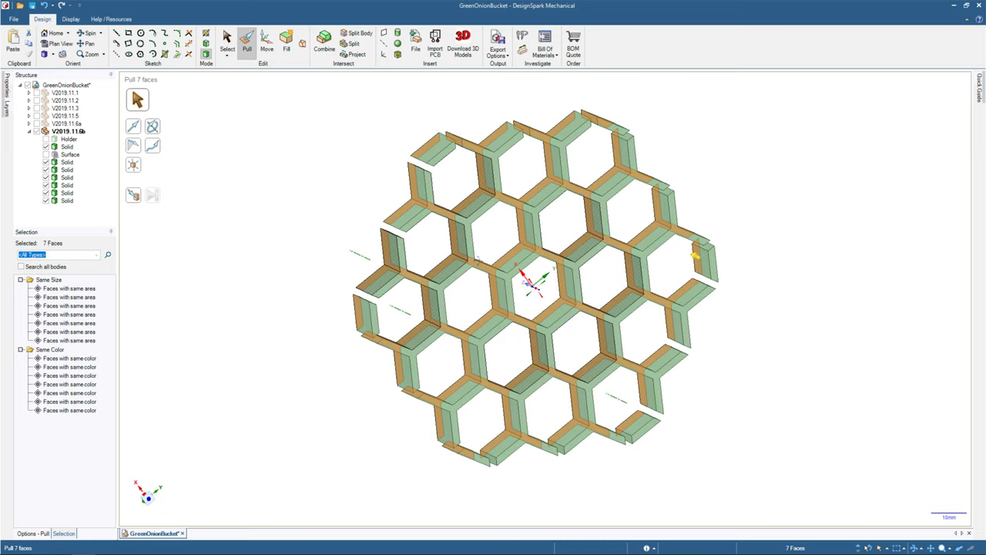
key("h")
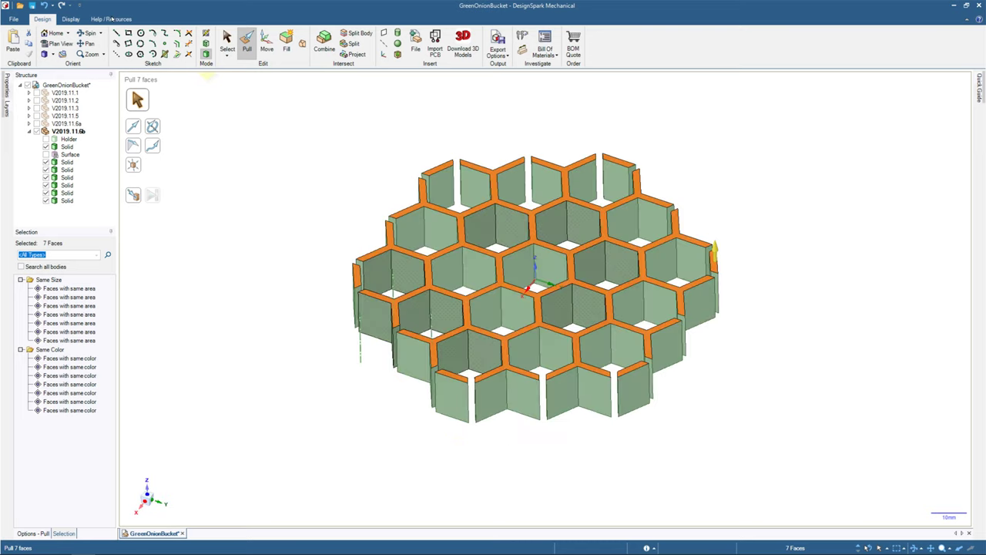
left_click(50, 6)
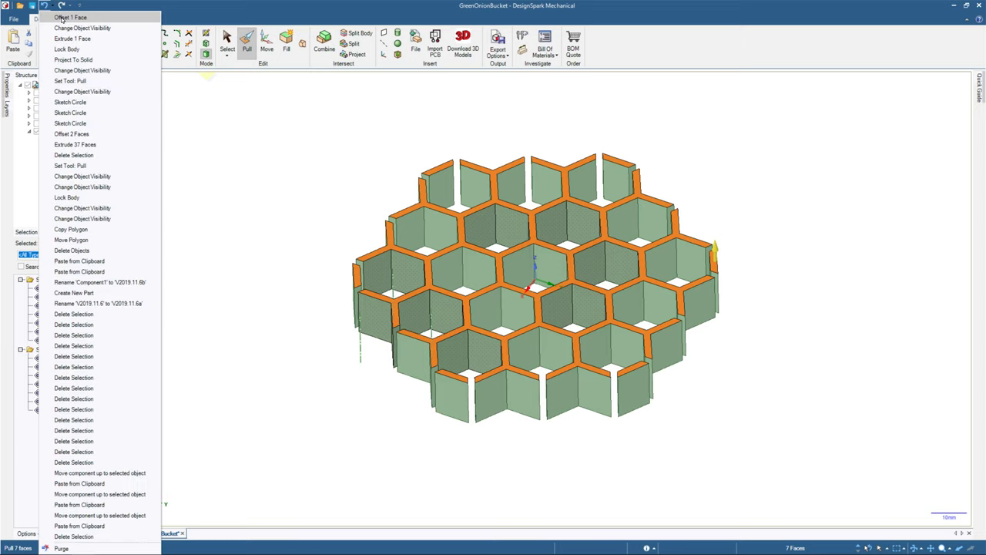
left_click(65, 17)
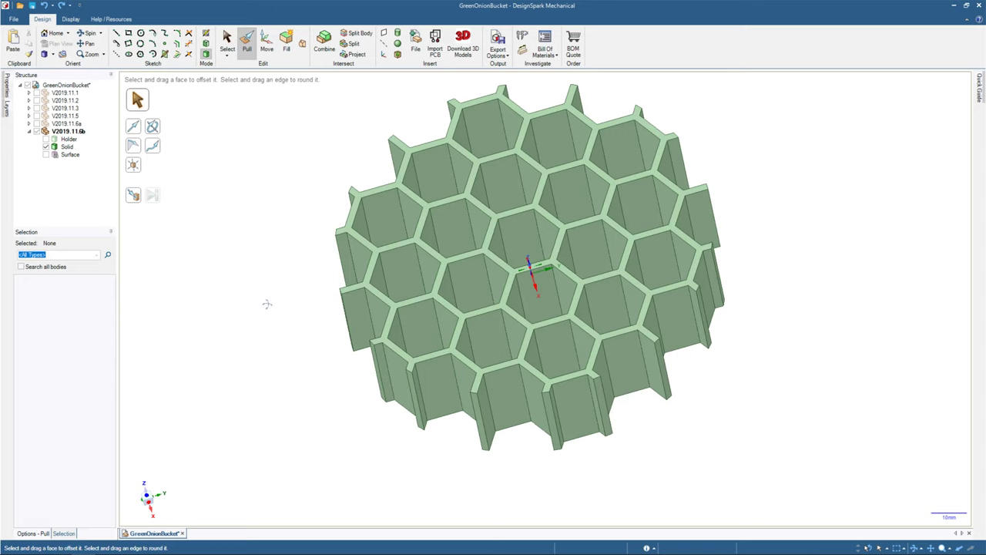
Try to pull the upper end face of the honeycomb solid inward by 5.7 mm.
left_click(500, 245)
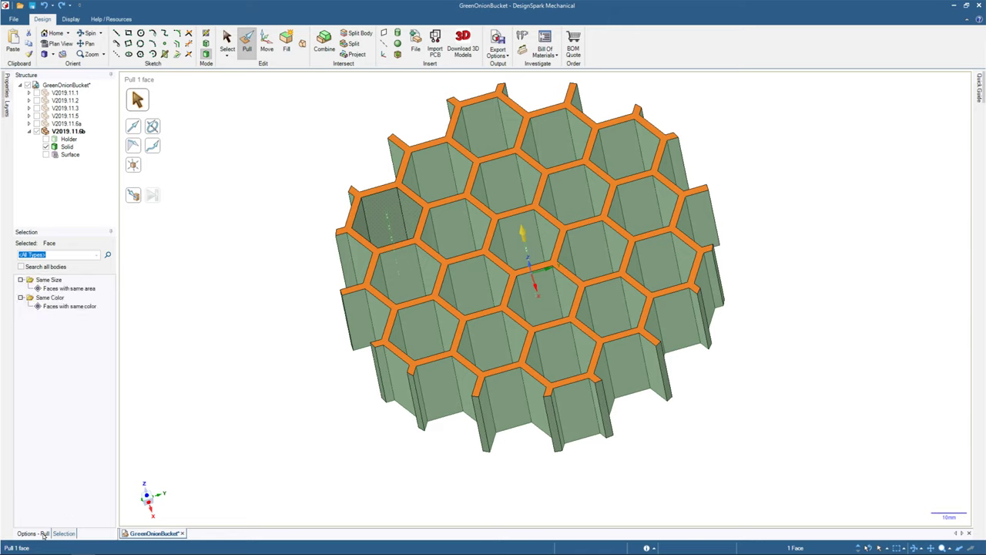
left_click(44, 533)
left_click(64, 533)
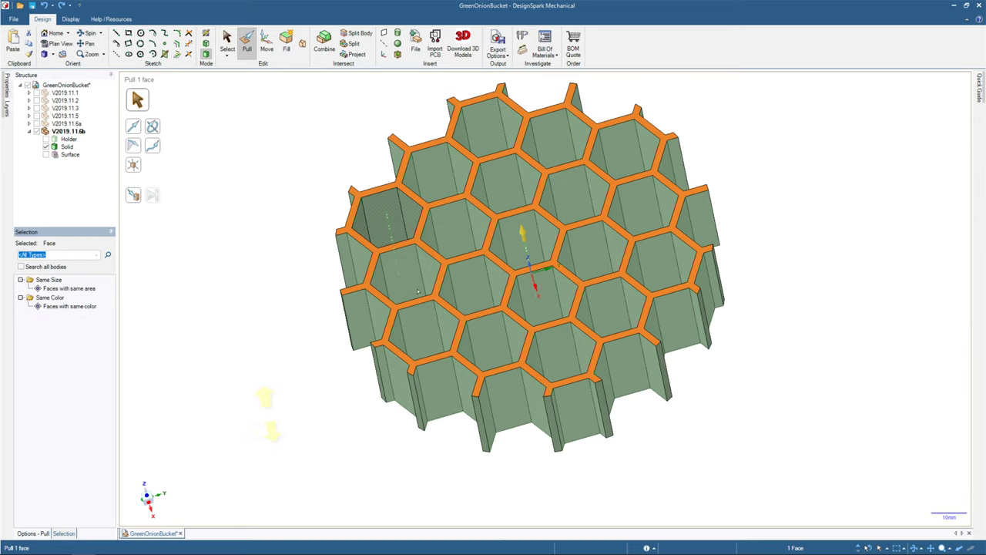
middle_click_drag(418, 291, 428, 186)
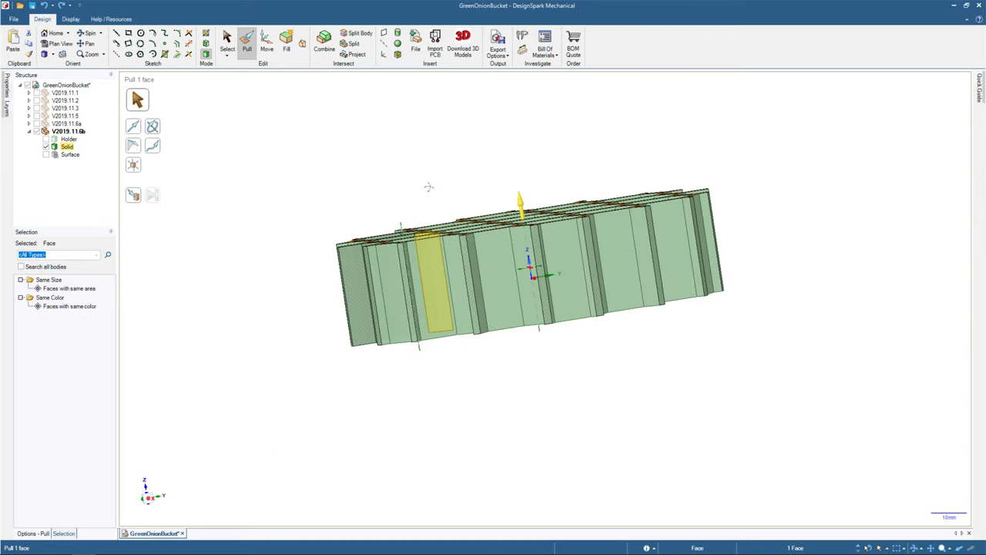
middle_click_drag(428, 186, 446, 294)
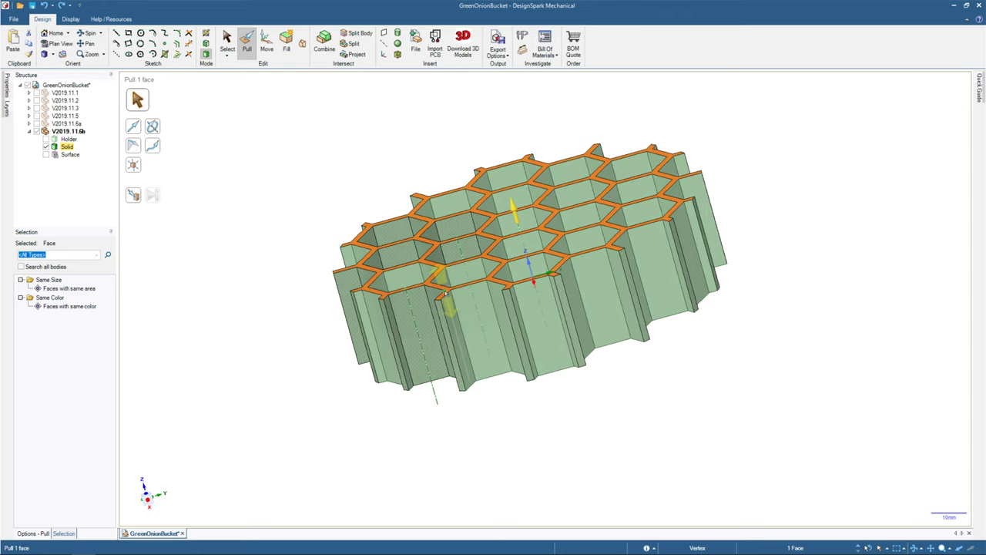
scroll(446, 294, "up", 2)
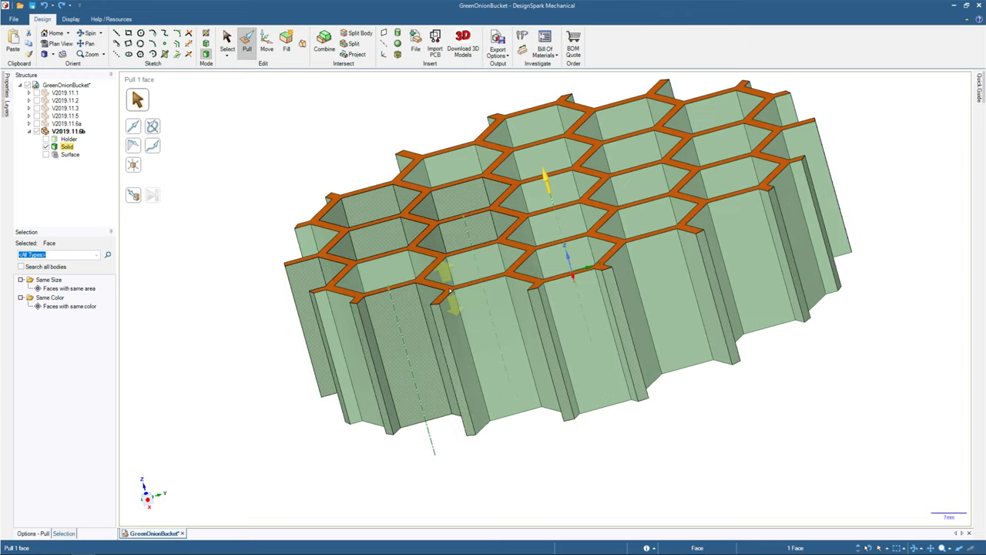
left_click_drag(450, 291, 453, 323)
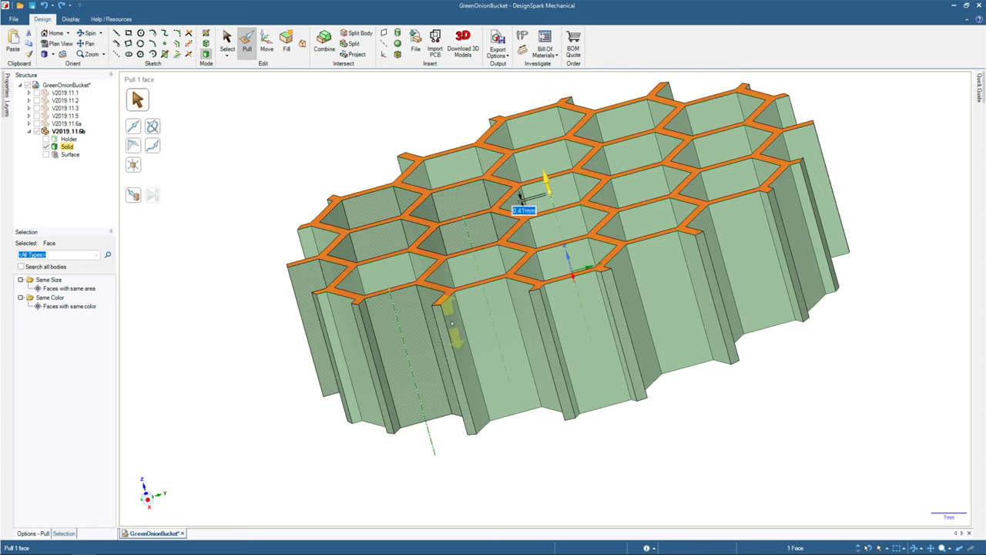
type("5.7")
key("Return")
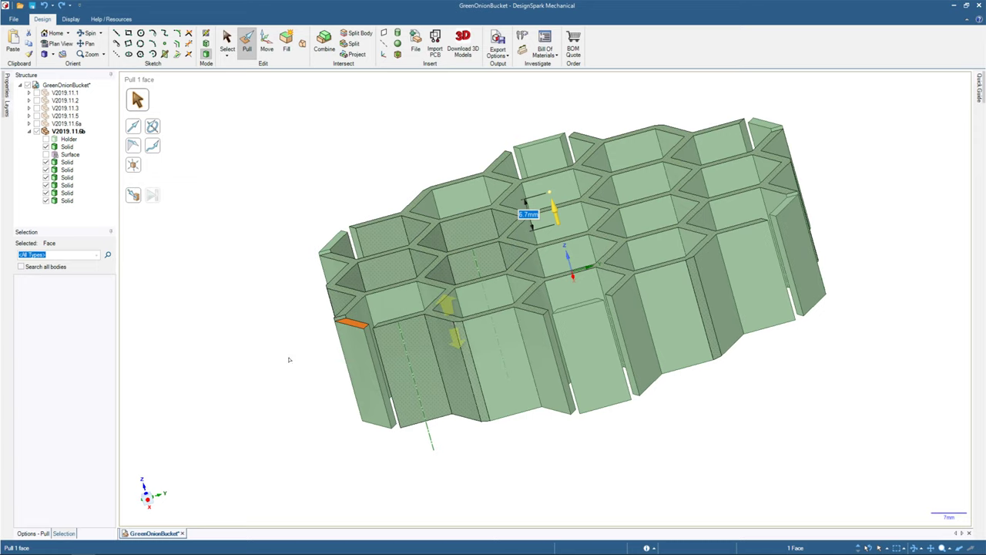
key("ctrl+z")
Undo the V2019.11.6b edits back through the Extrude 37 Faces operation to return to the flat honeycomb surface.
left_click(52, 6)
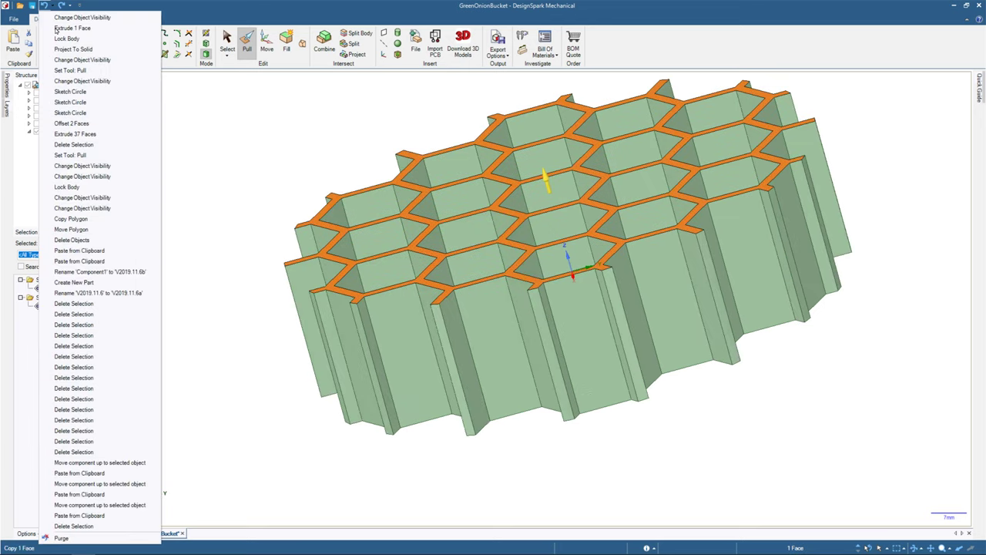
left_click(87, 136)
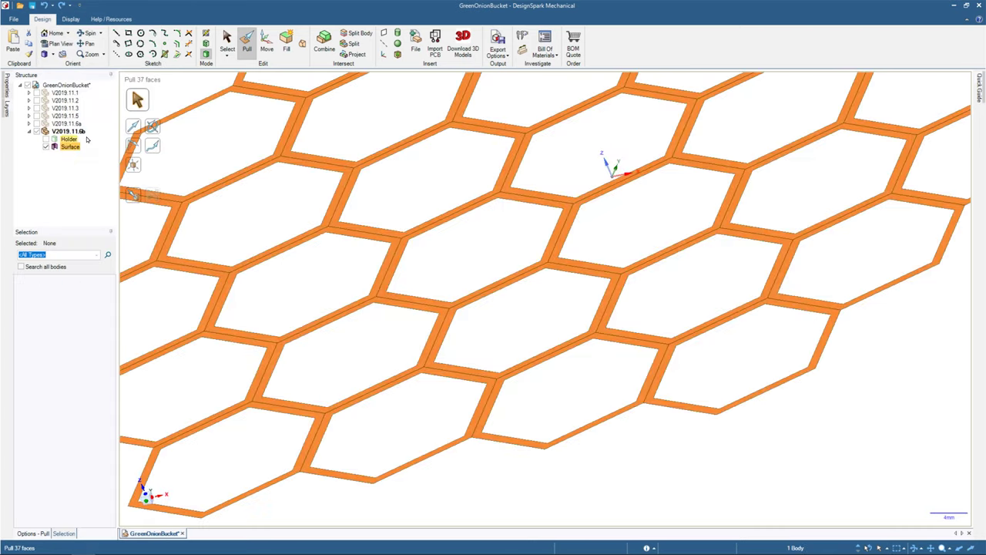
key("v")
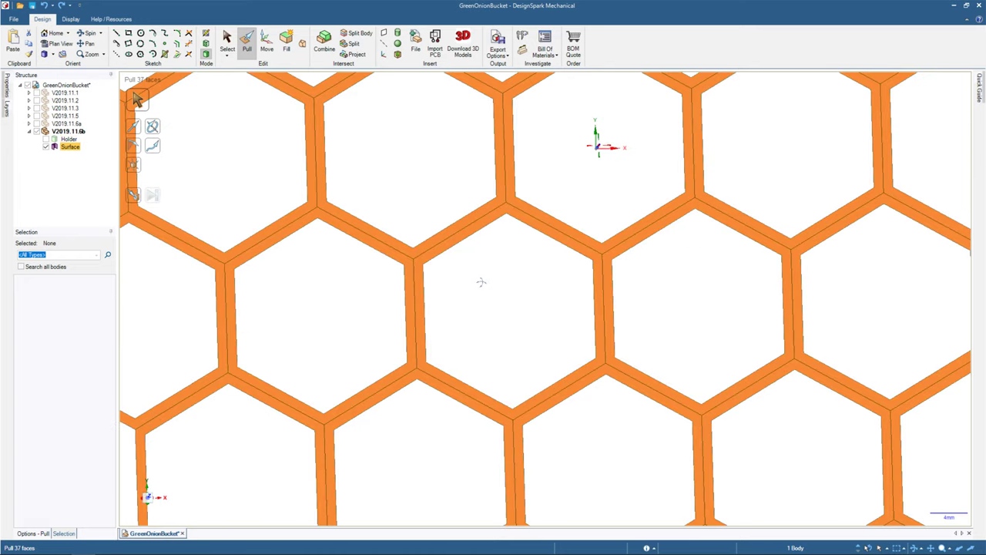
key("h")
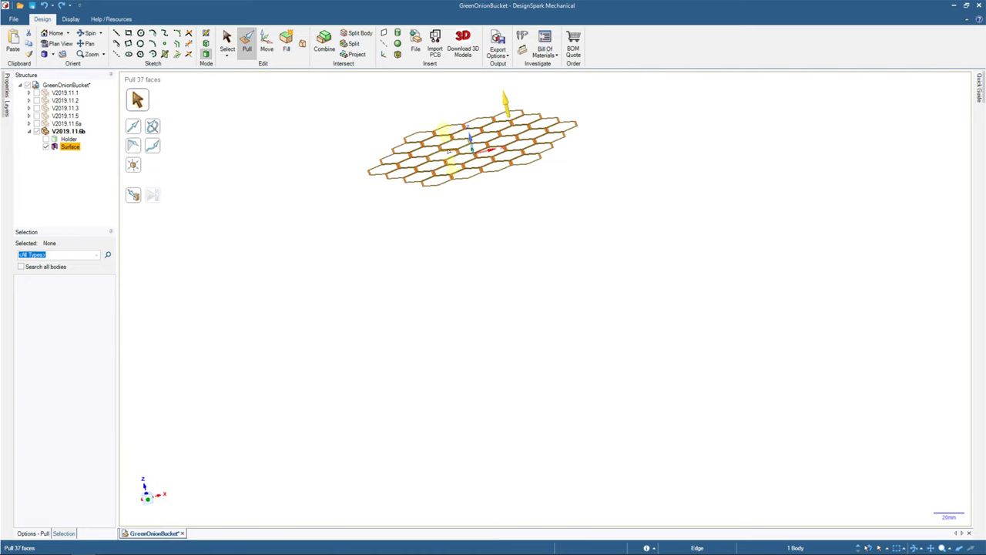
middle_click_drag(449, 150, 431, 309, "shift")
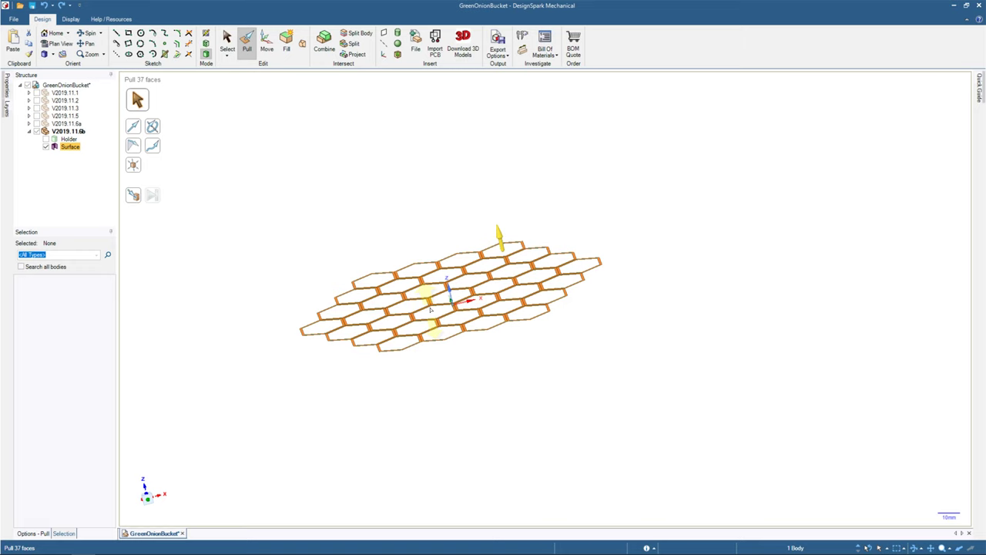
scroll(430, 310, "up", 3)
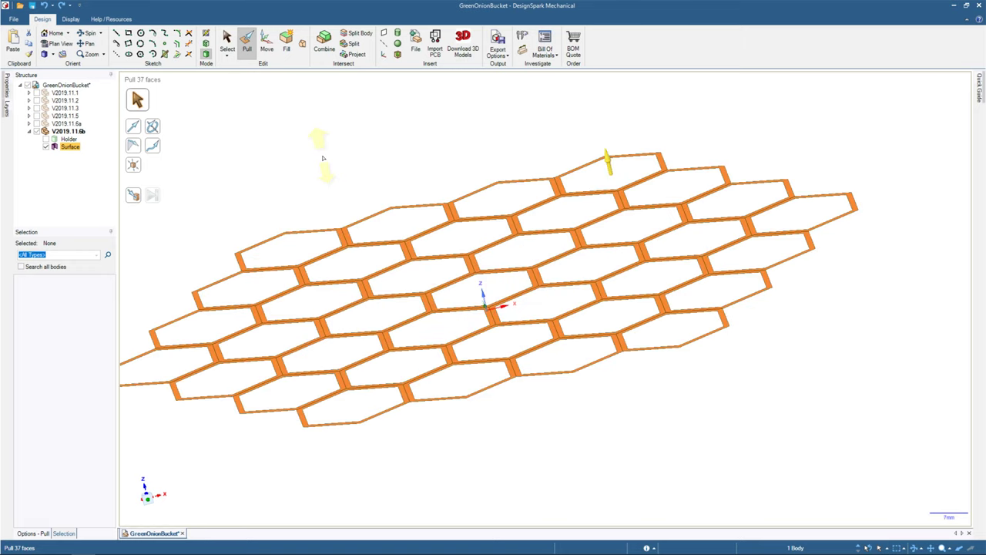
left_click(56, 33)
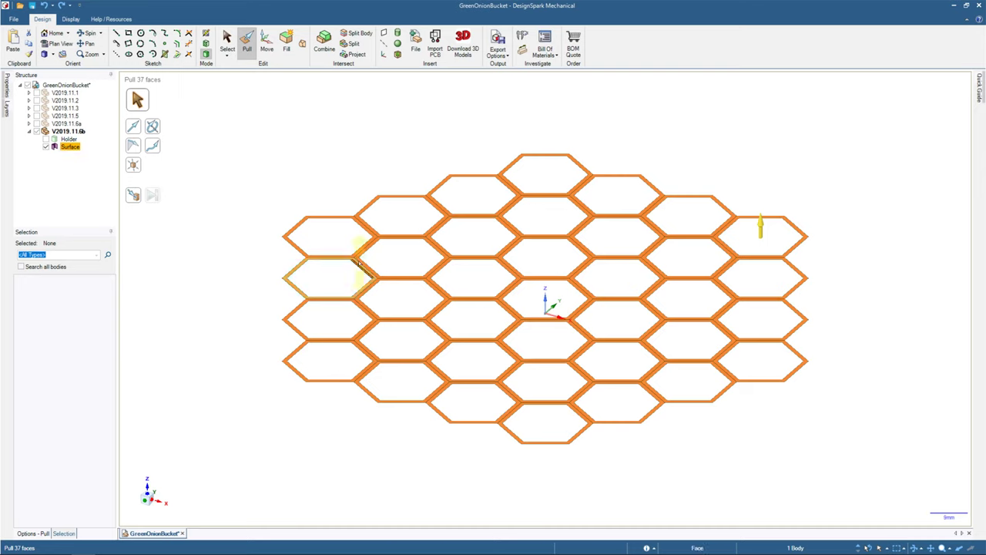
Delete all the hexagonal cell-interior faces of equal area from the V2019.11.6c surface.
scroll(358, 263, "up", 5)
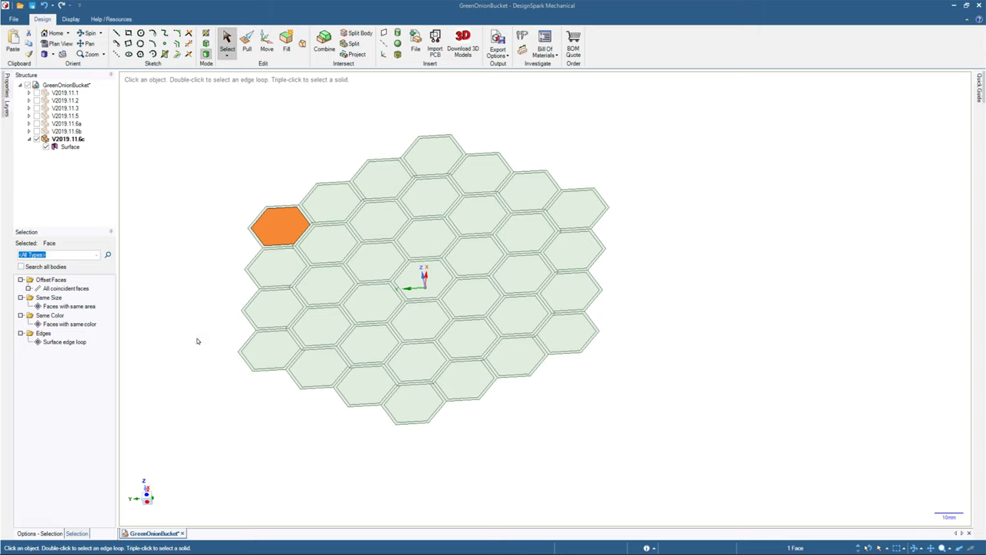
left_click(69, 307)
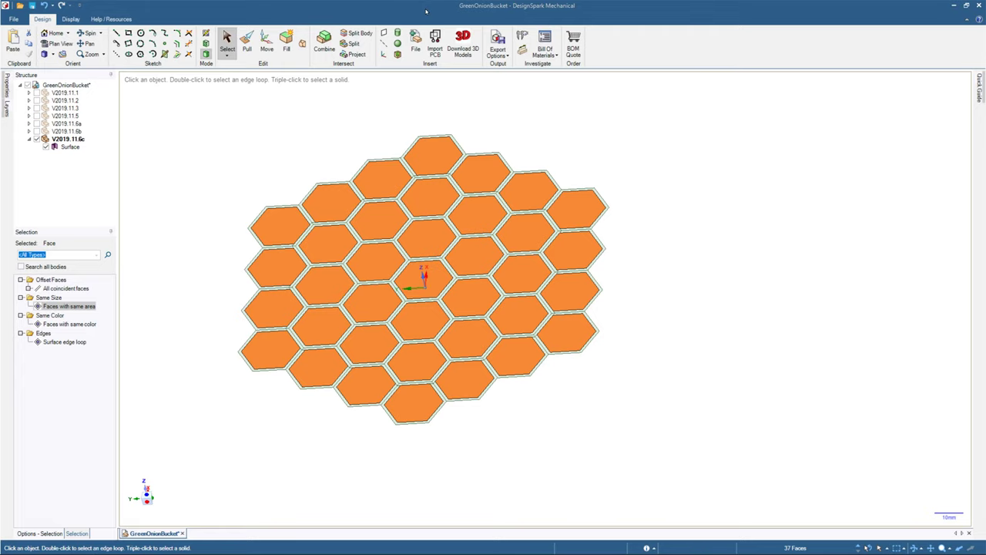
key("Delete")
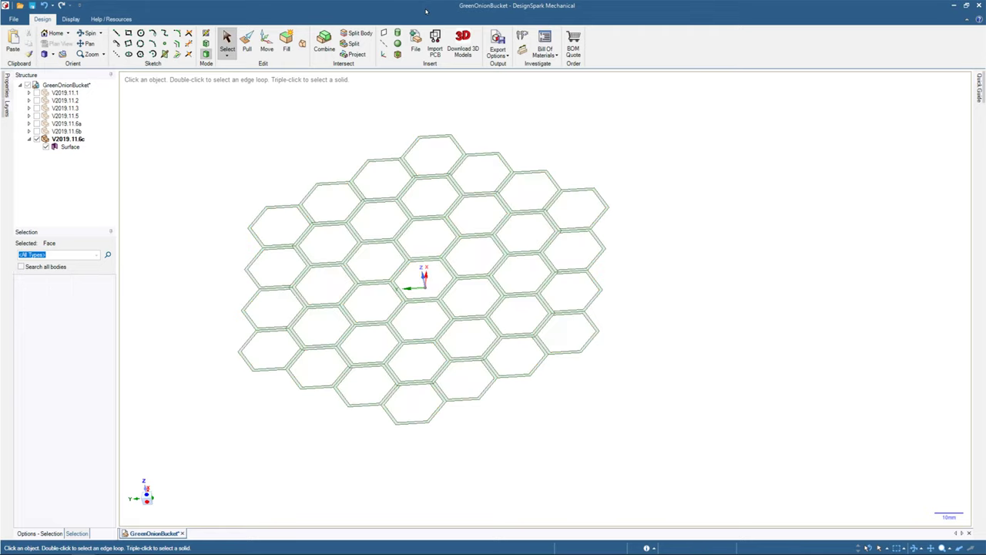
Remove the wall faces of the non-corner cells in the honeycomb's outer ring, selecting them by equal area.
mouse_move(527, 401)
middle_mouse_down()
mouse_move(509, 378)
mouse_move(502, 405)
mouse_move(533, 418)
middle_mouse_up()
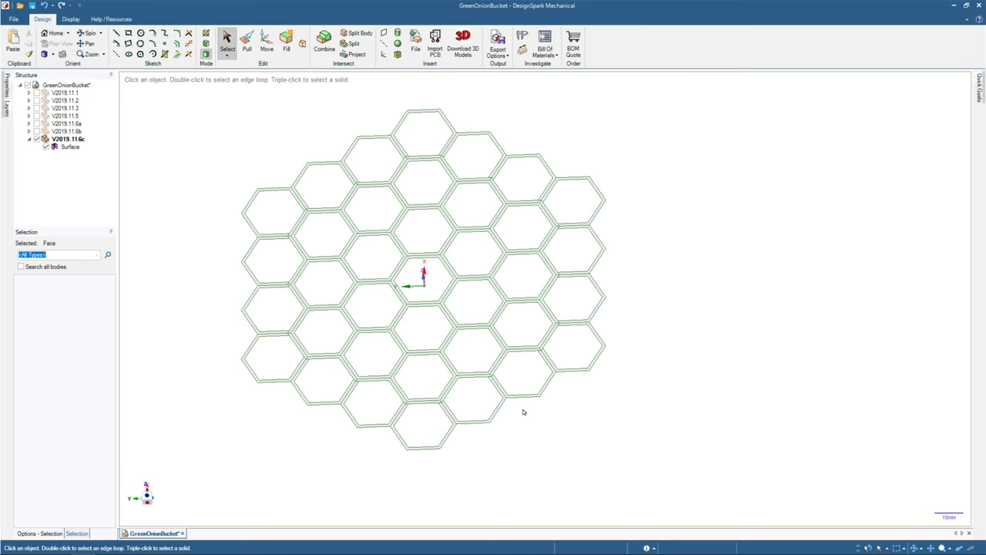
left_click(503, 393)
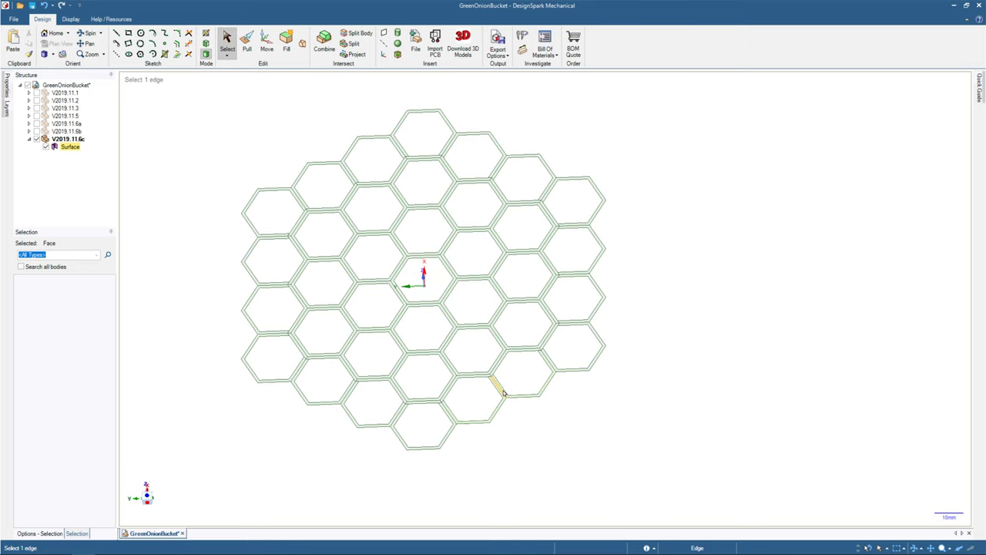
scroll(503, 393, "up", 5)
left_click(501, 389)
scroll(495, 383, "down", 4)
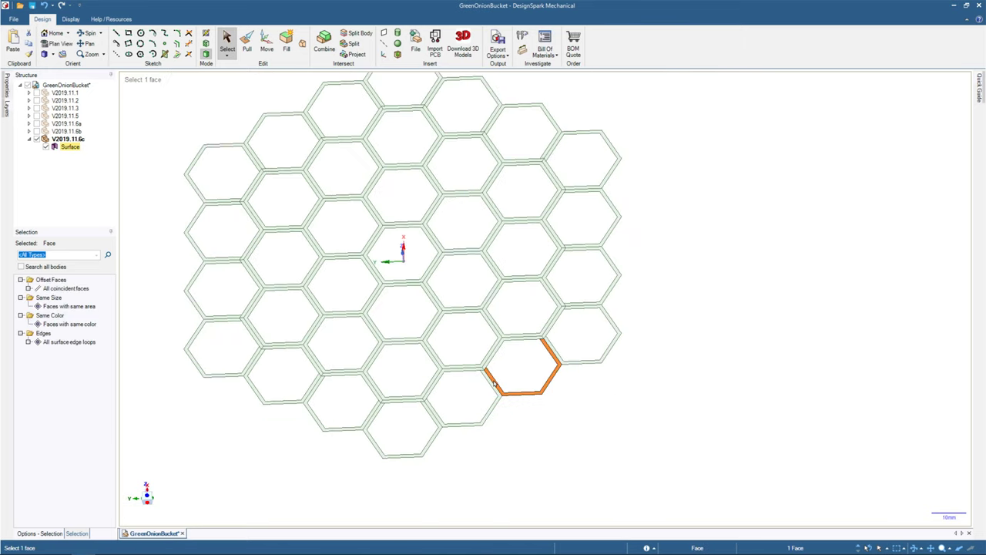
key("h")
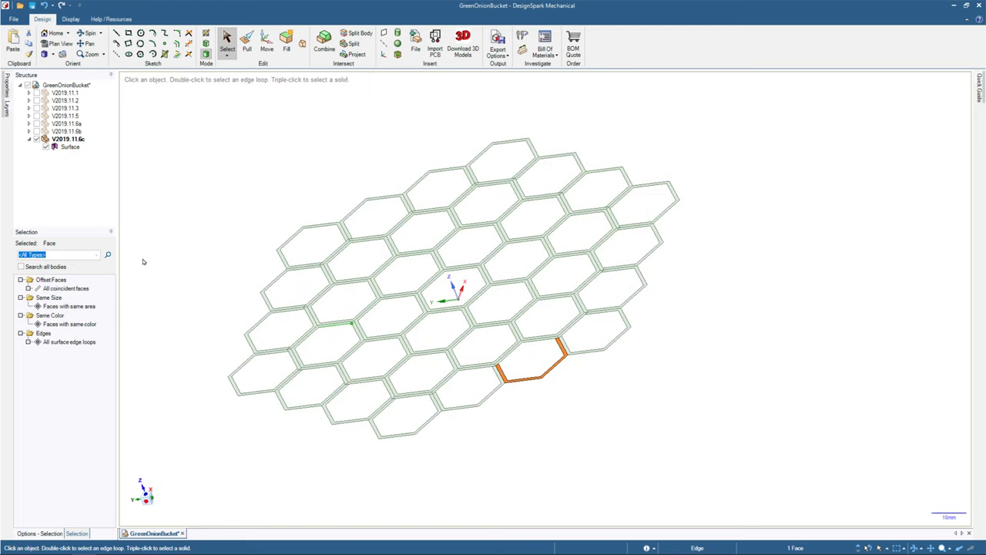
left_click(78, 307)
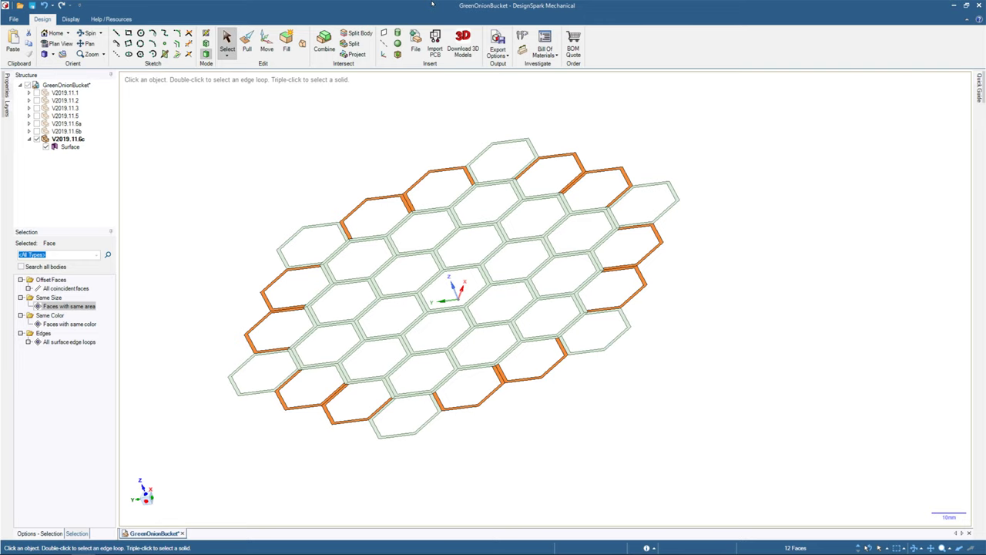
key("Escape")
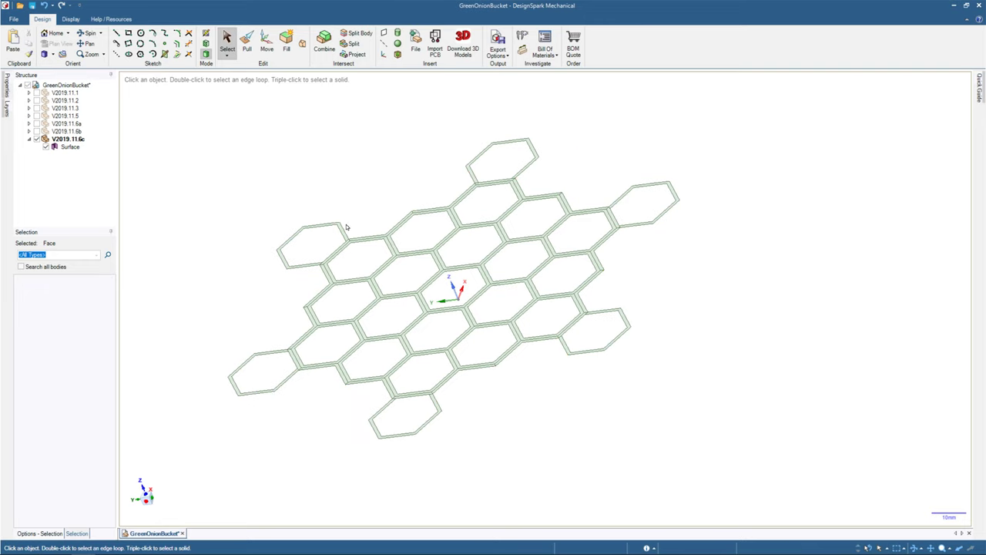
Delete the wall faces of the six protruding corner cells, selecting them by equal area.
scroll(342, 232, "up", 2)
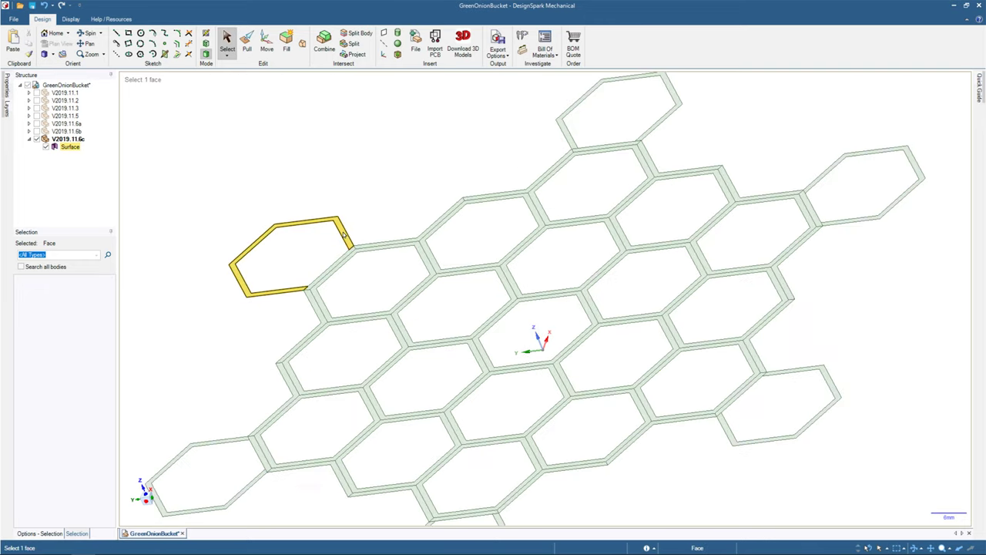
left_click(344, 233)
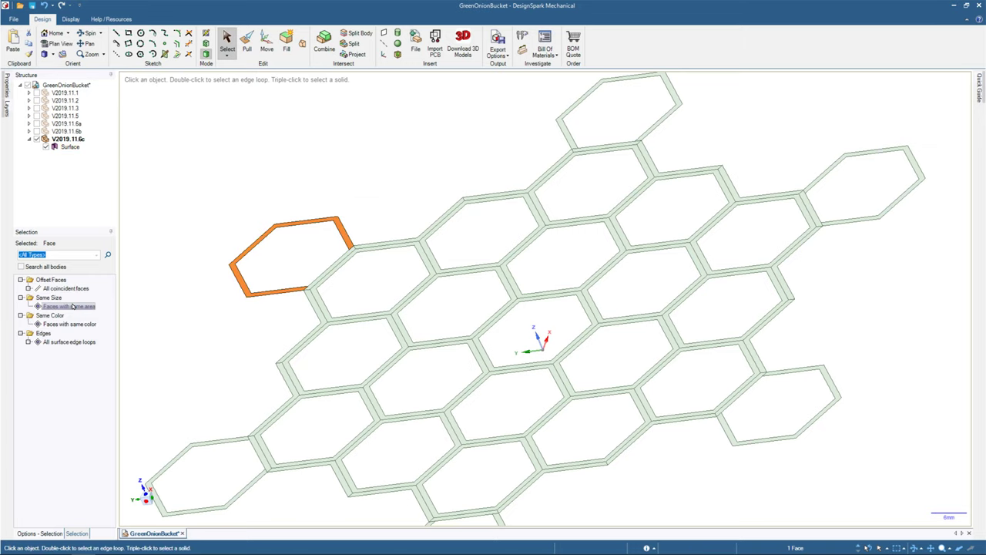
left_click(70, 306)
scroll(291, 135, "down", 2)
scroll(292, 135, "down", 1)
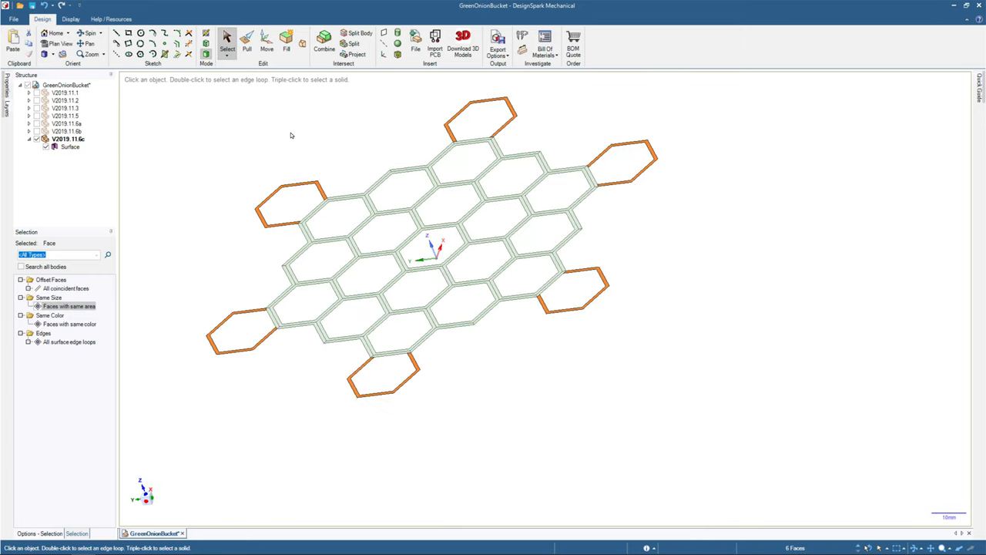
key("Delete")
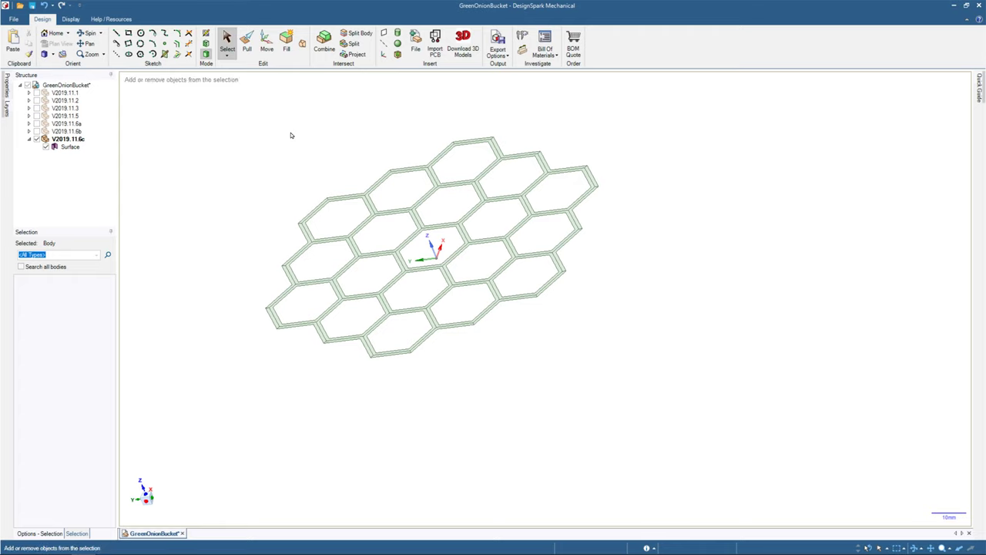
Pull the entire remaining honeycomb surface to a thickness of 9.25 mm.
key("ctrl+a")
left_click(246, 43)
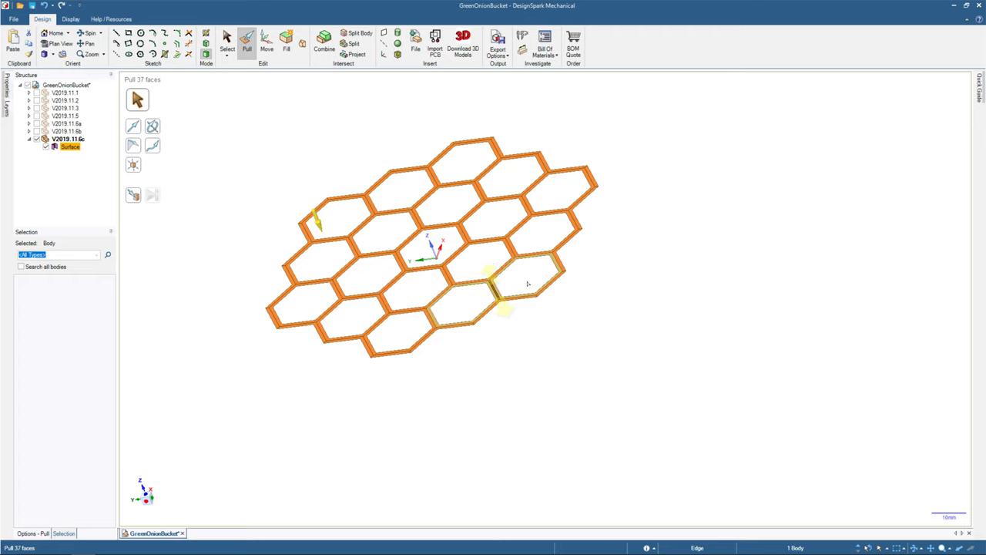
key("space")
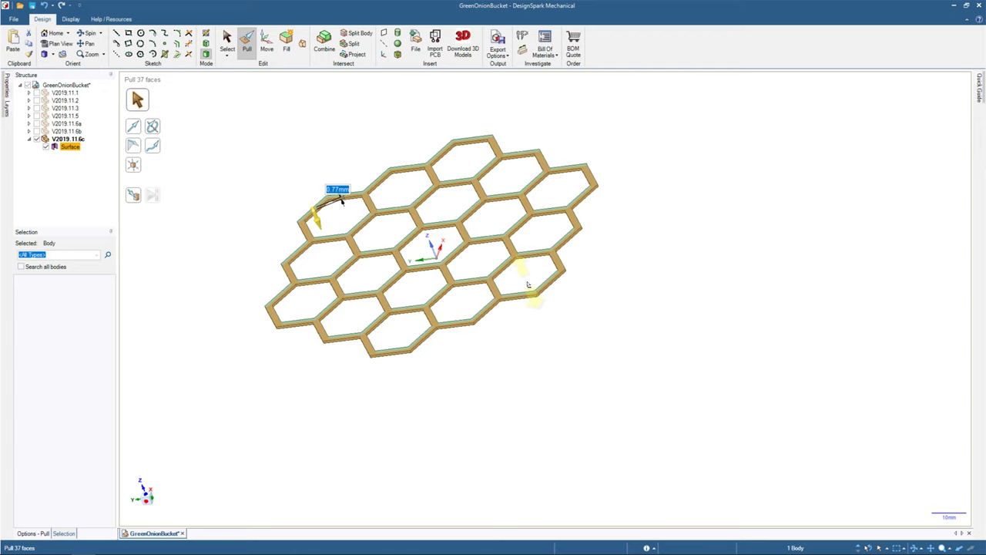
type("9.25")
key("Return")
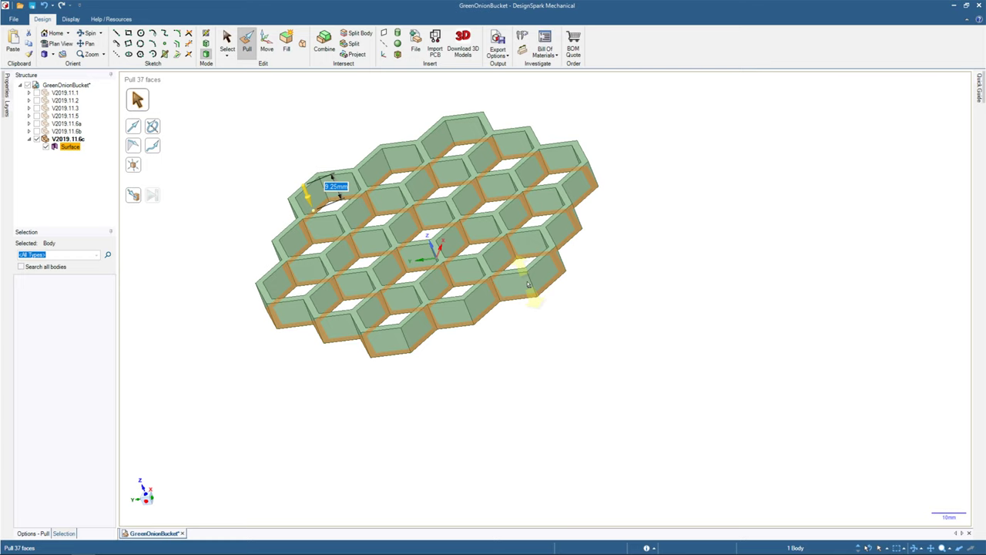
Pull the end face of the honeycomb solid to extend its thickness to 17 mm.
left_click_drag(529, 285, 529, 285)
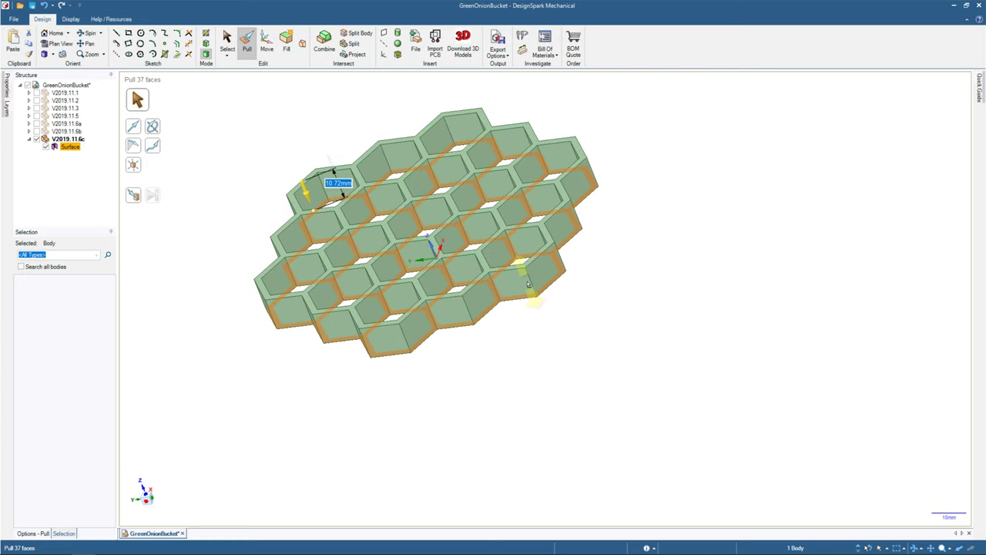
left_click(529, 285)
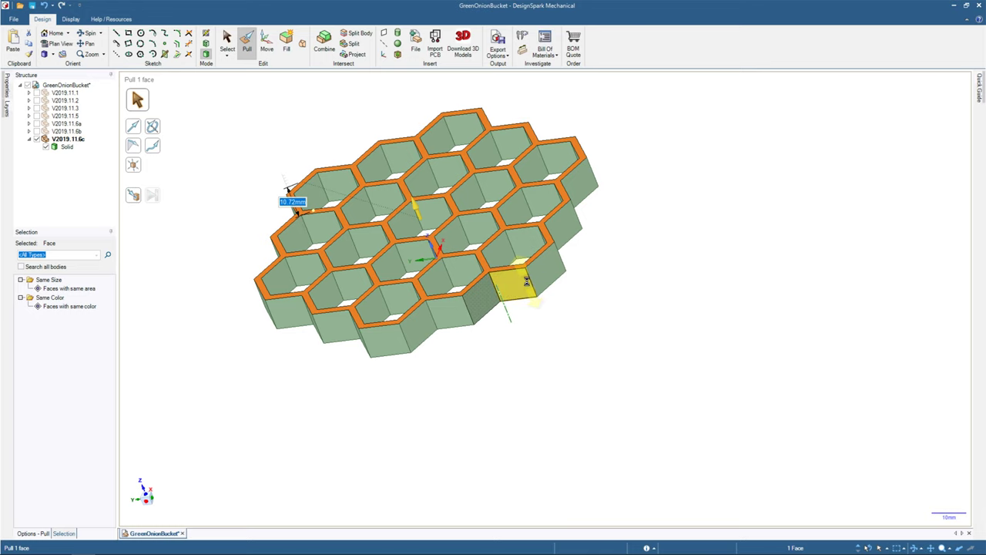
type("17")
key("Return")
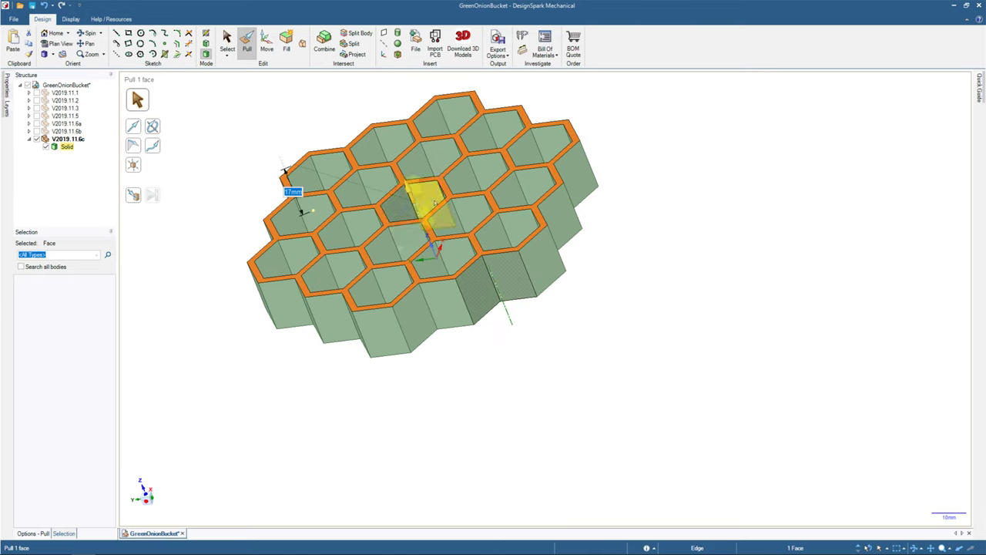
Measure the distance between the two opposite end faces of the honeycomb solid.
key("s")
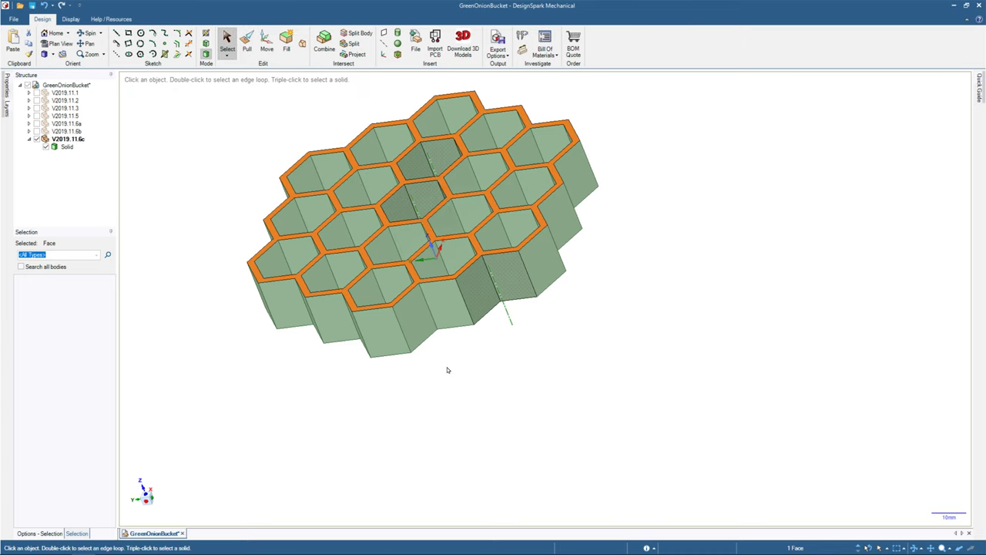
left_click(410, 272)
left_click(409, 270)
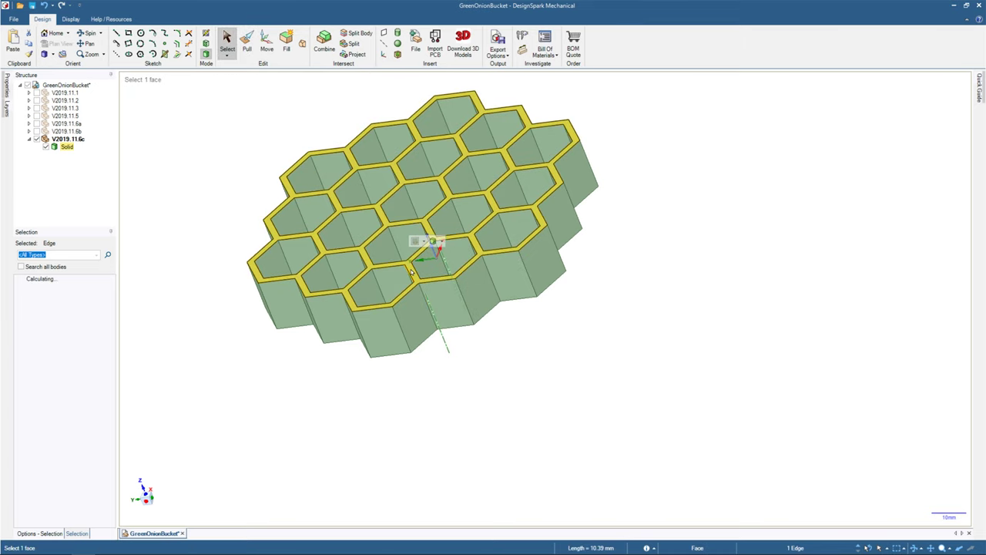
middle_click_drag(468, 371, 463, 339)
middle_click_drag(435, 241, 351, 219)
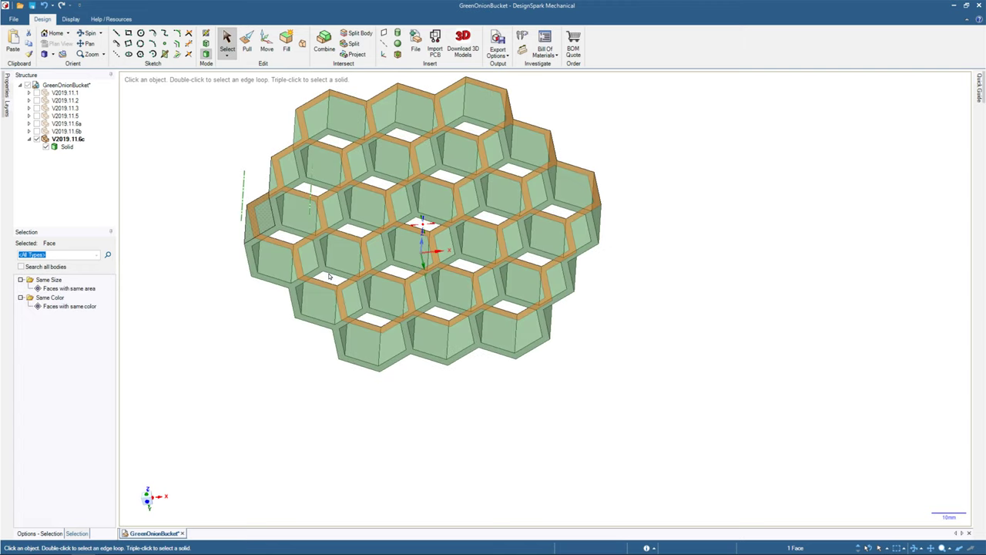
left_click(346, 207, "ctrl")
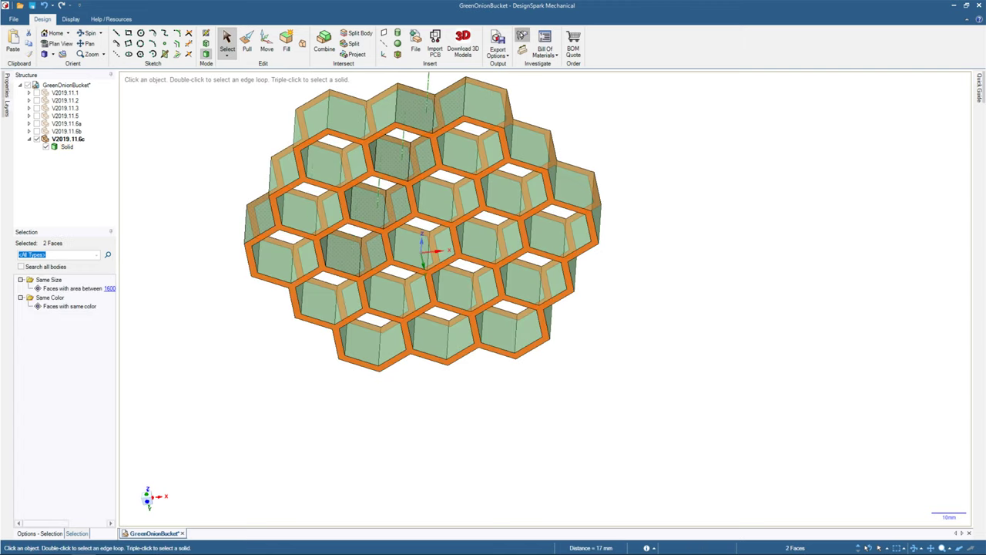
left_click(522, 35)
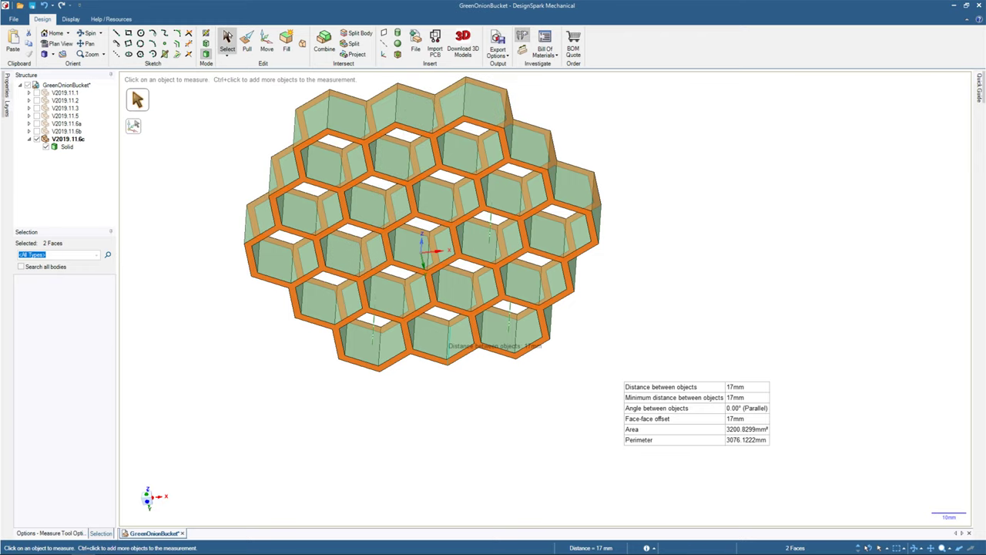
key("Escape")
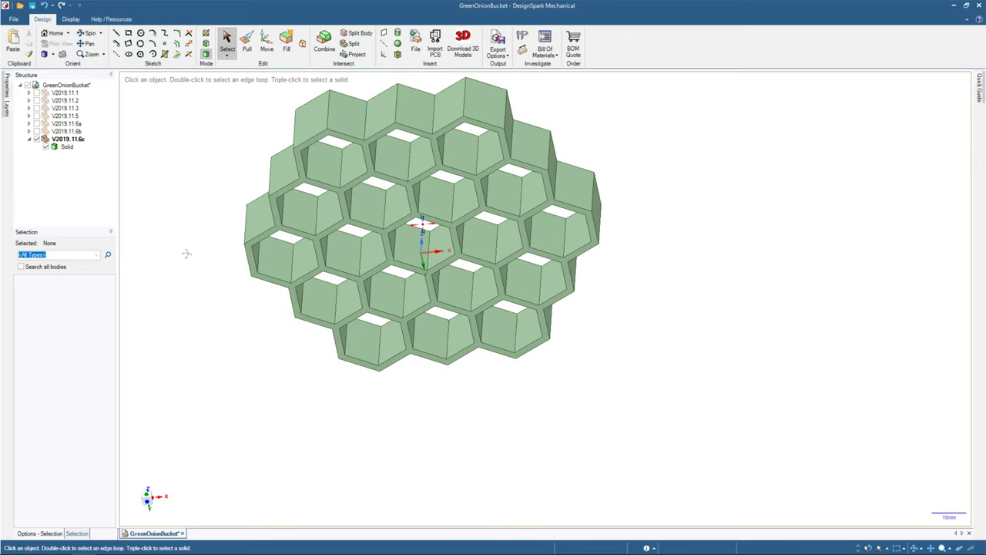
Start a circle sketch on the honeycomb's end face, viewed in plan.
middle_click_drag(186, 253, 326, 251)
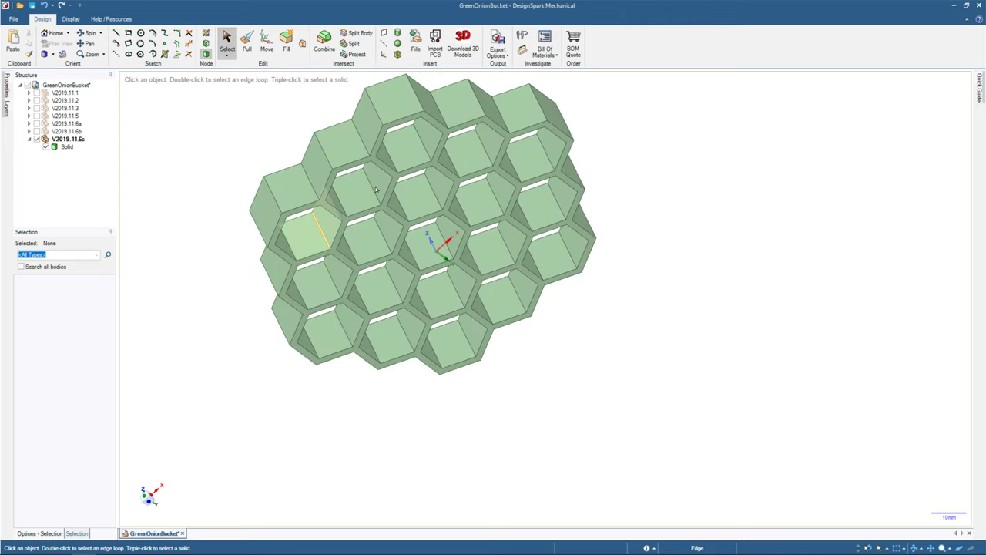
left_click(324, 219)
left_click(372, 443)
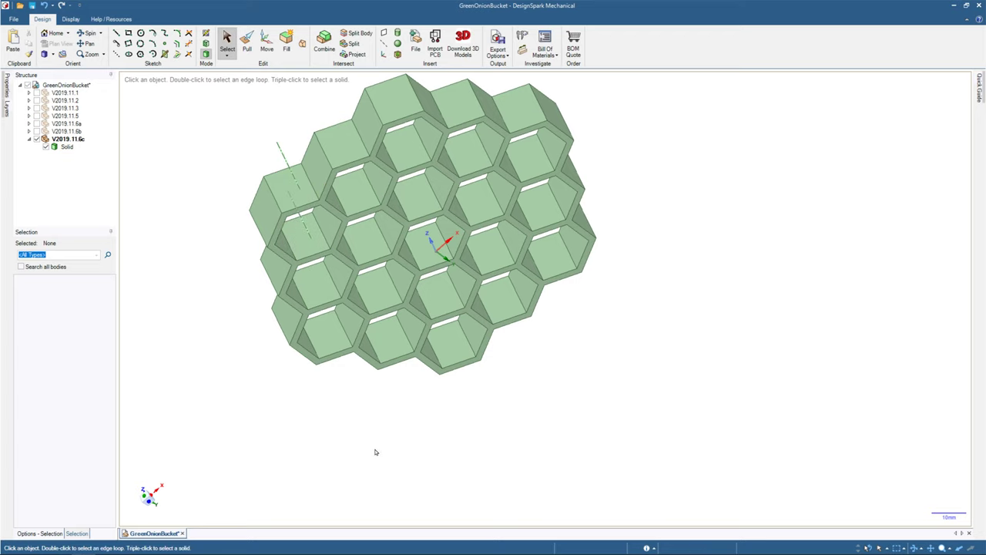
middle_click_drag(374, 453, 398, 259)
left_click(393, 241)
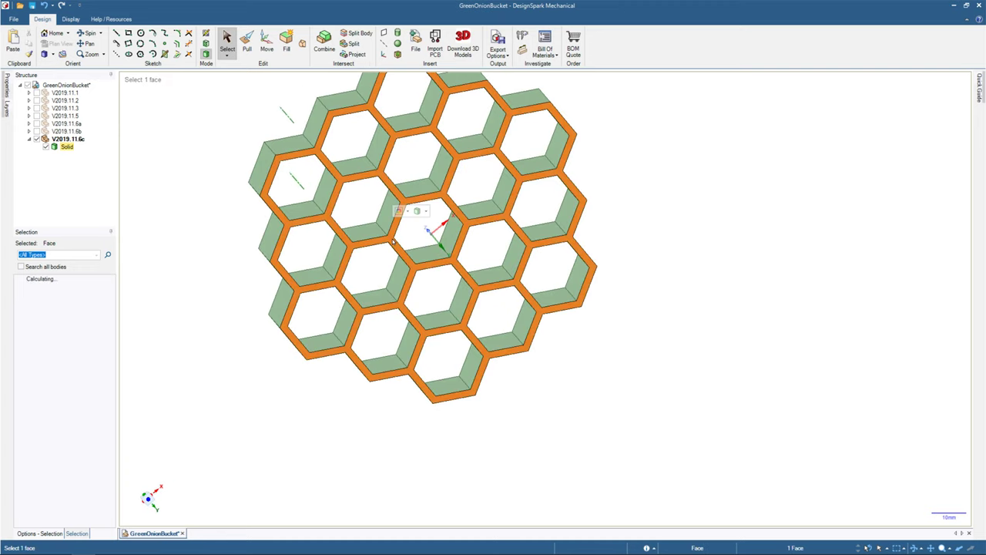
middle_click_drag(581, 449, 592, 463)
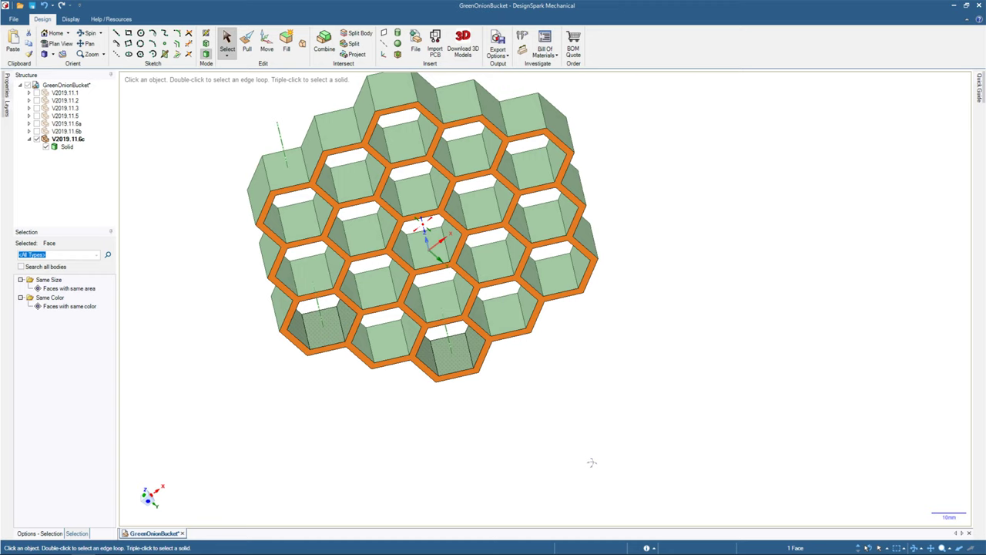
key("v")
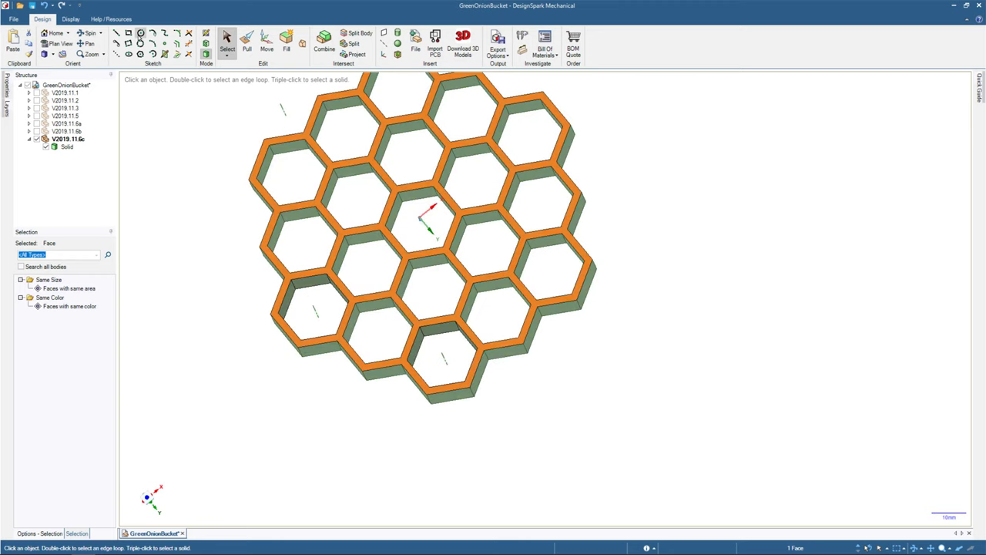
left_click(141, 33)
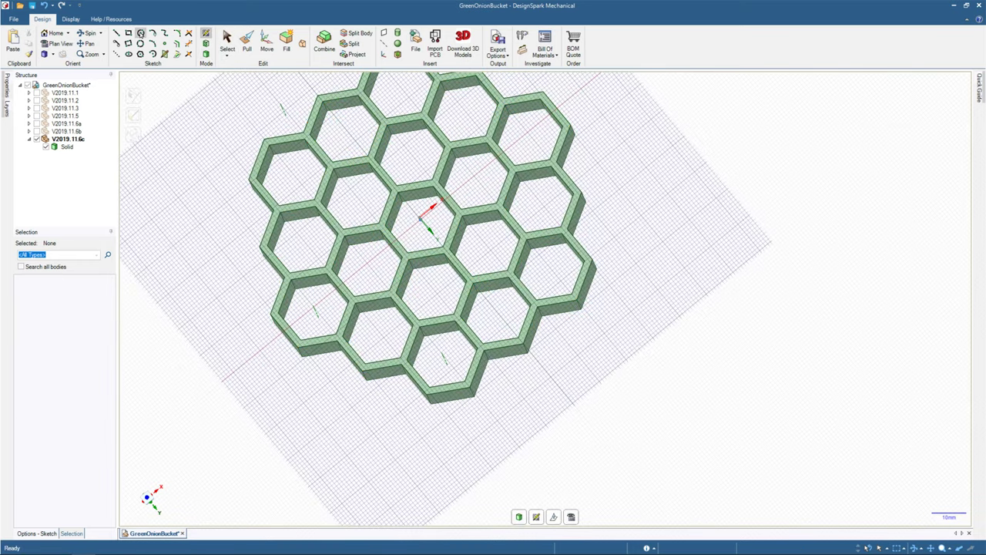
left_click(55, 43)
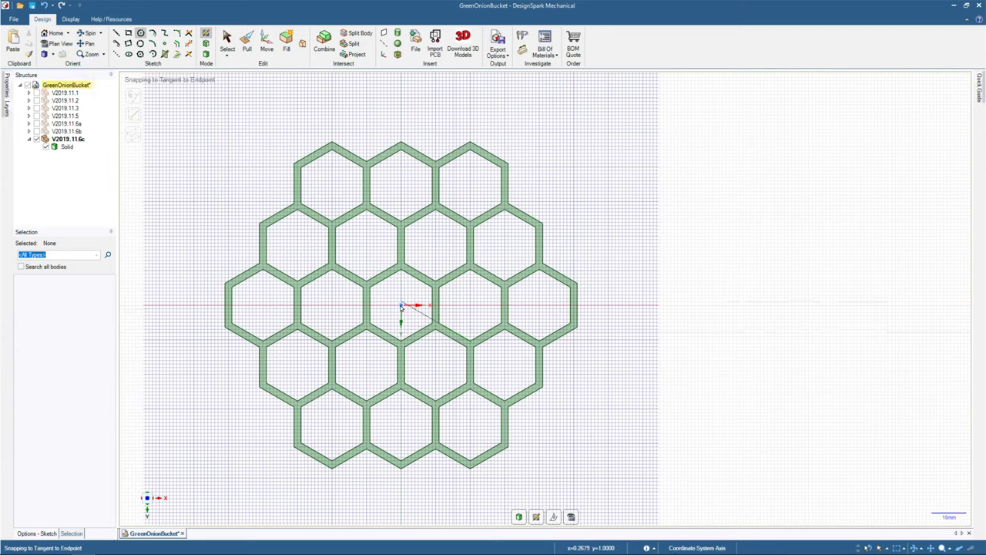
left_click(402, 306)
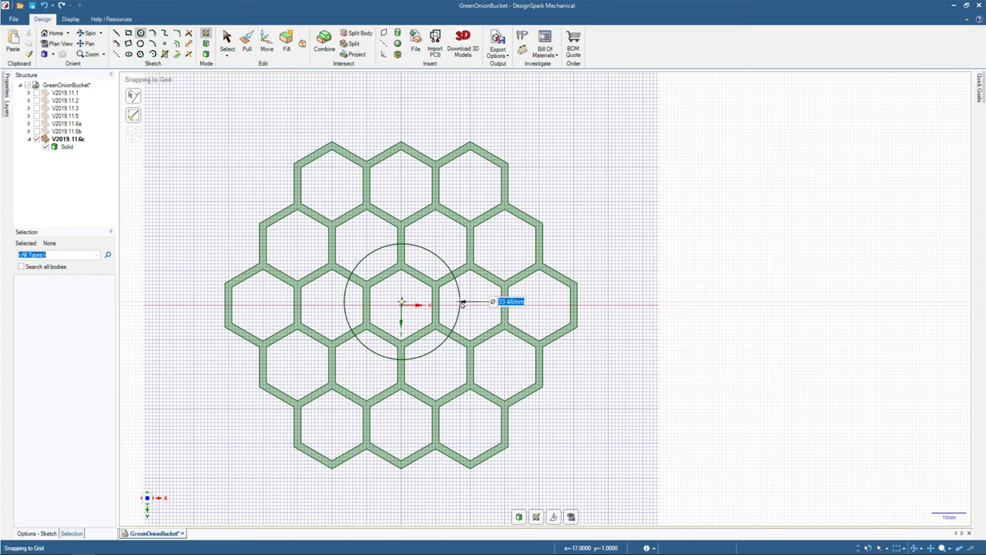
key("Escape")
key("Escape")
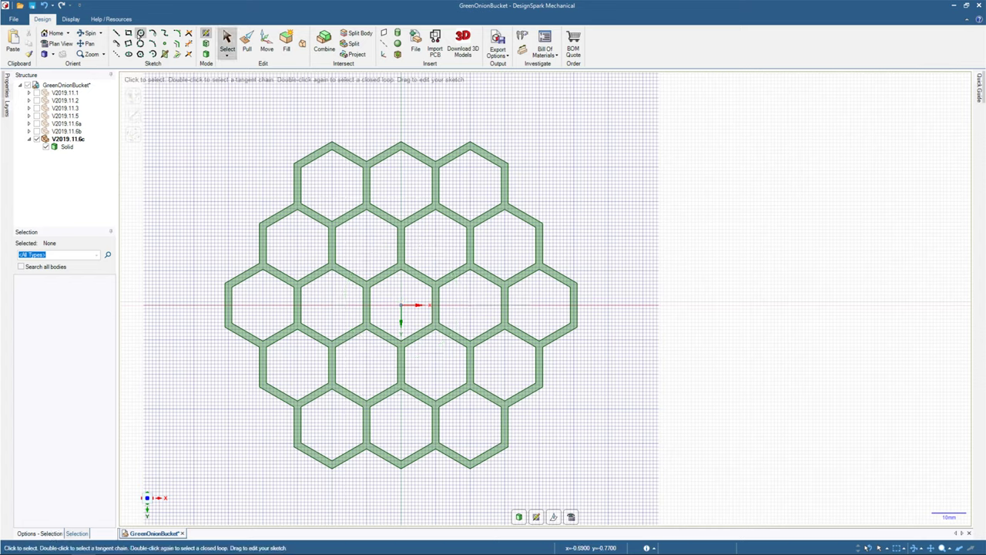
Sketch a 40 mm diameter layout circle centred on the origin, then turn off layout curve creation.
left_click(141, 34)
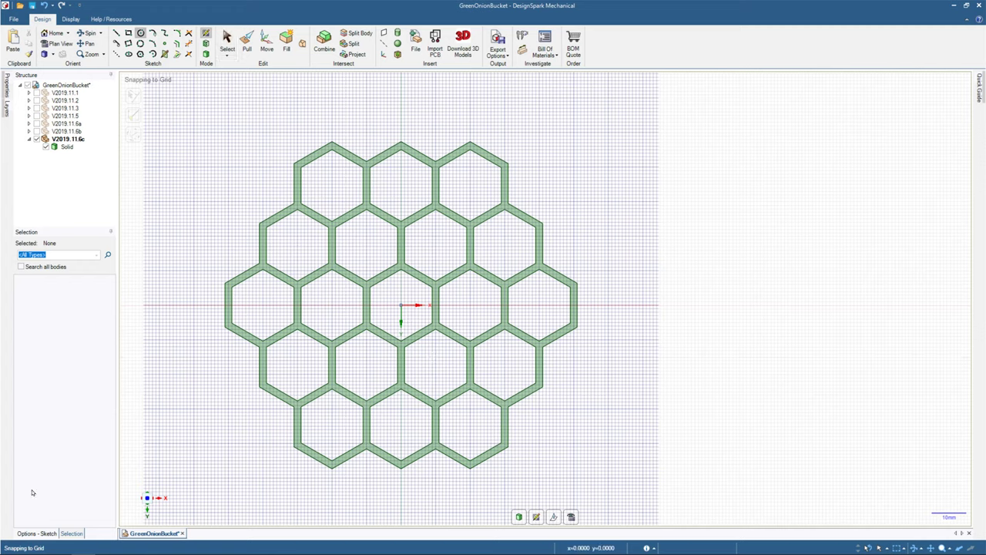
left_click(43, 533)
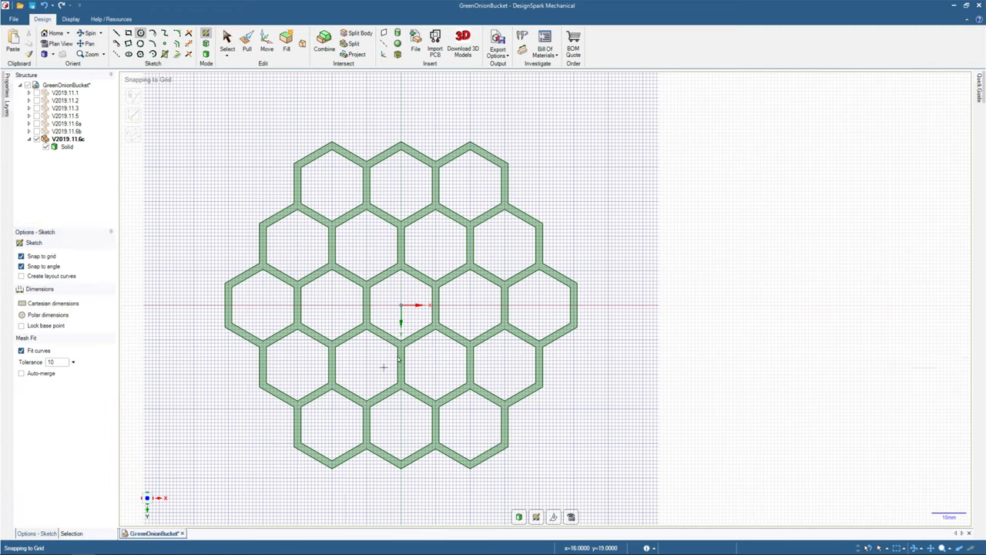
left_click(401, 306)
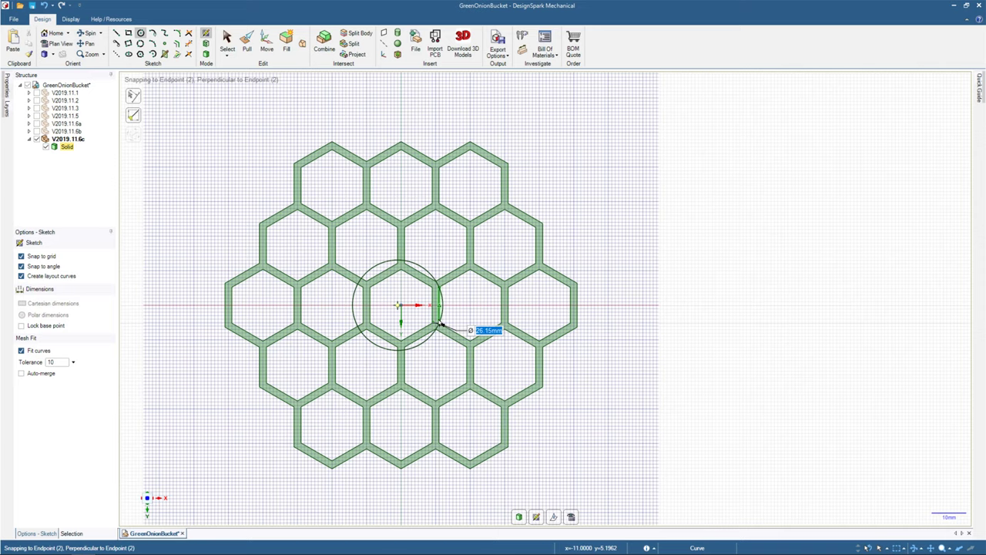
key("Escape")
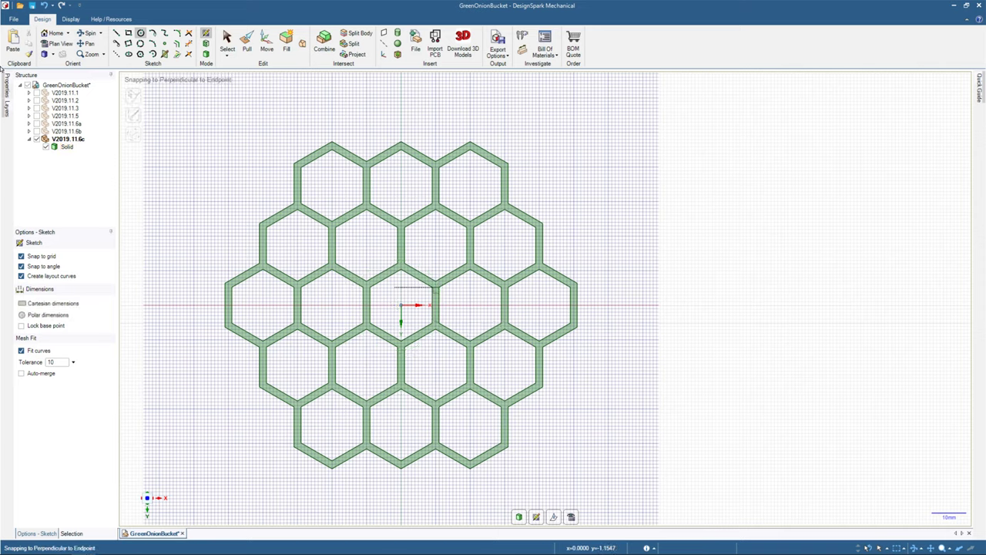
key("Escape")
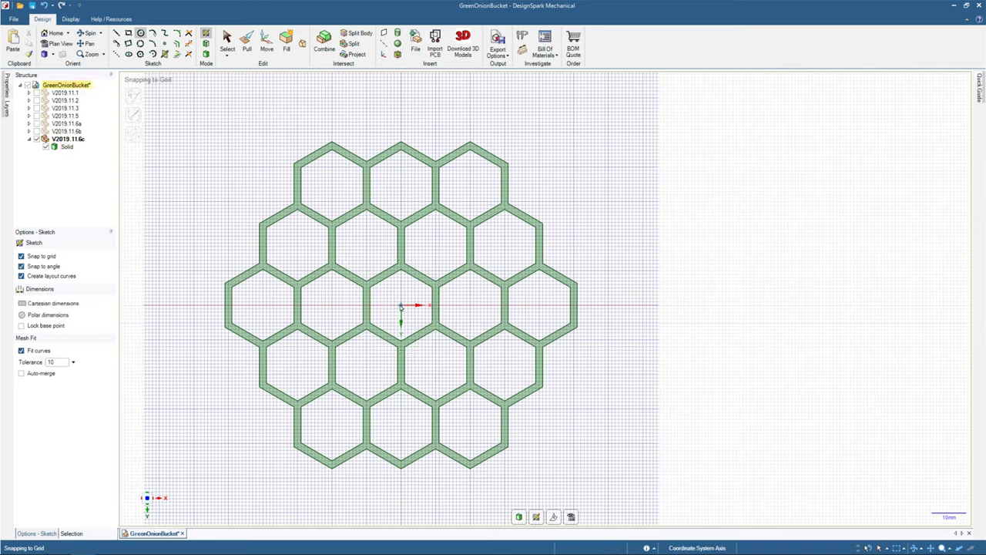
left_click(400, 306)
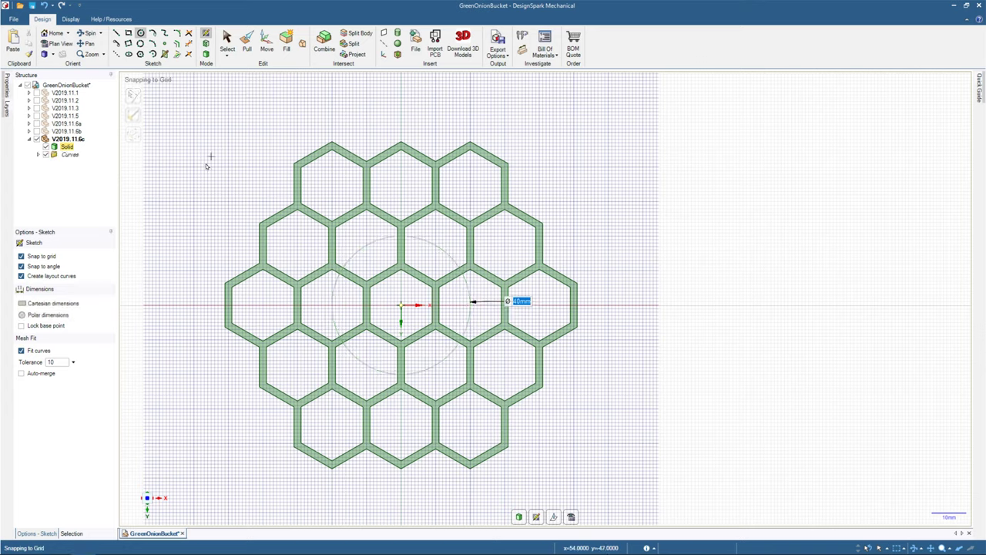
left_click(19, 280)
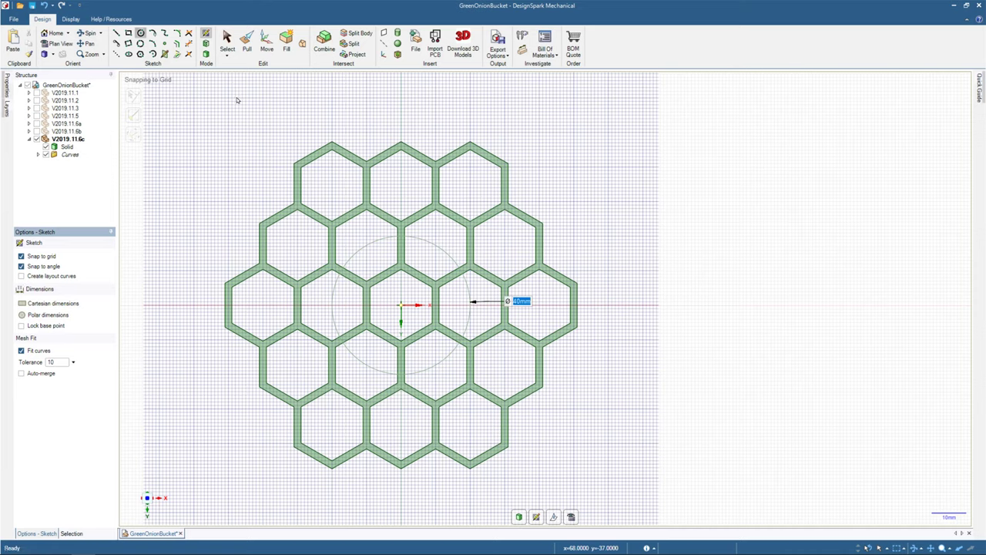
key("Return")
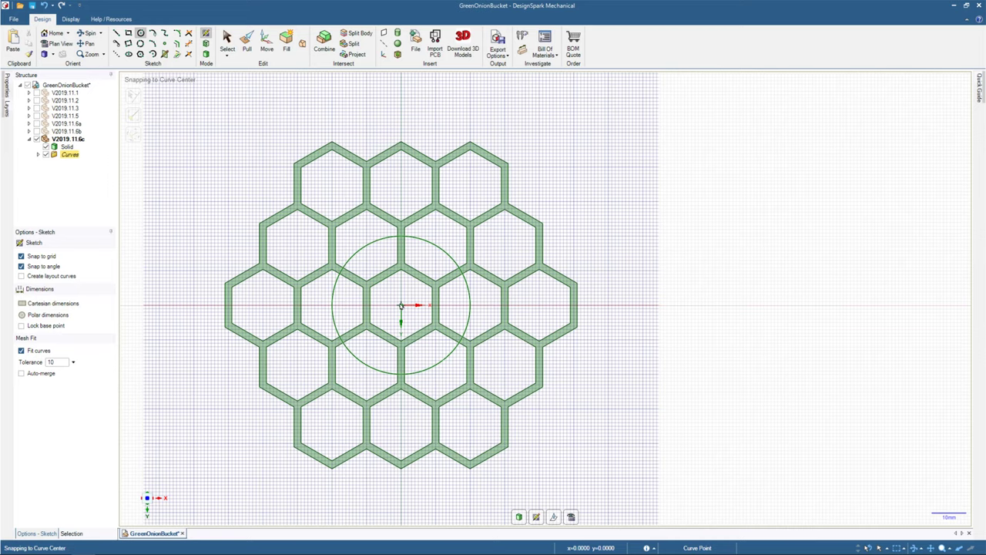
Sketch two regular circles of 38 mm and 42 mm diameter, concentric with the layout circle around the origin.
left_click(401, 306)
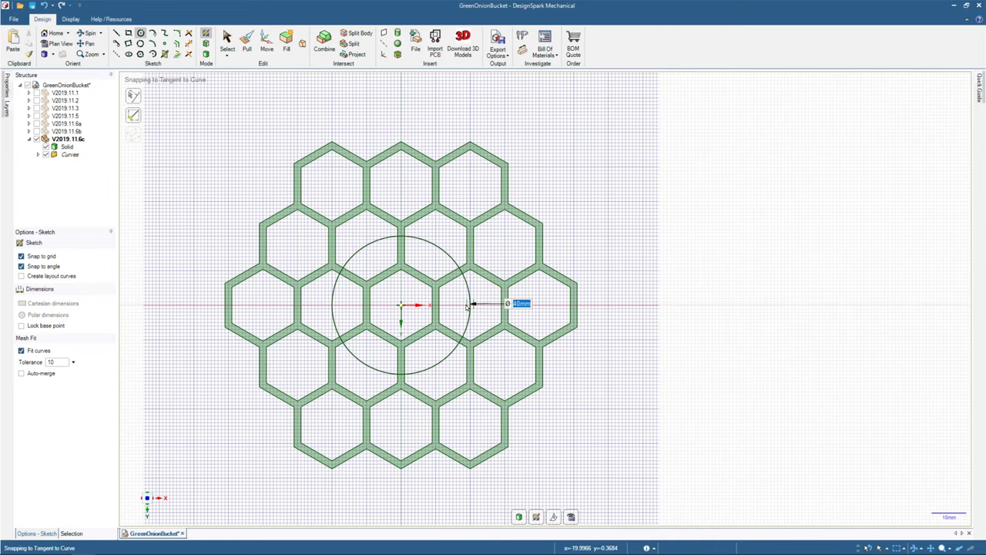
scroll(467, 307, "up", 3)
scroll(466, 308, "up", 2)
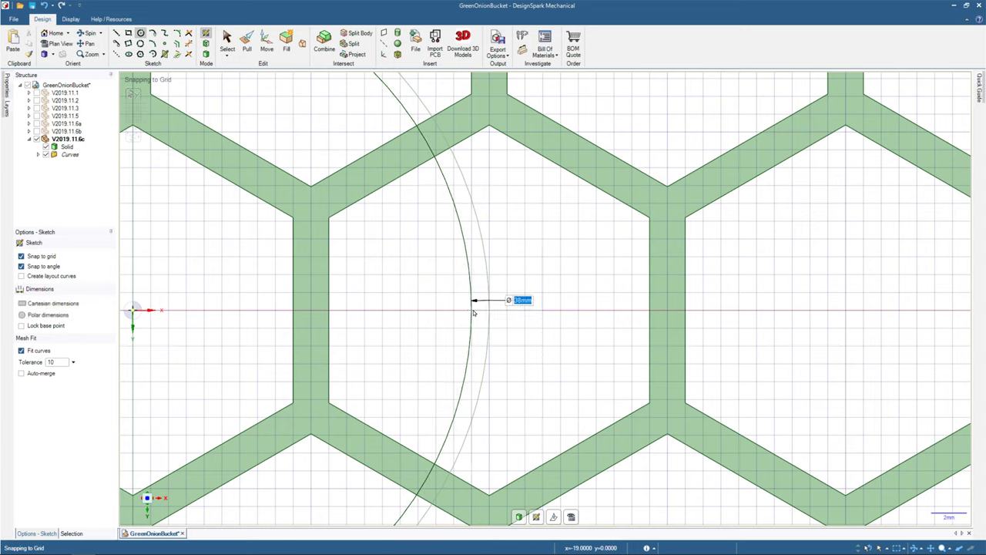
key("Return")
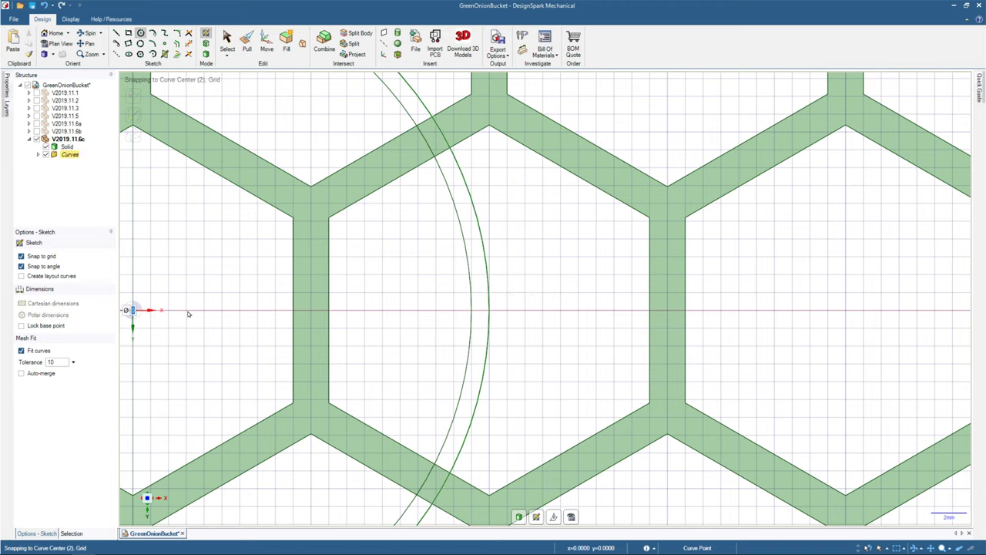
left_click(188, 314)
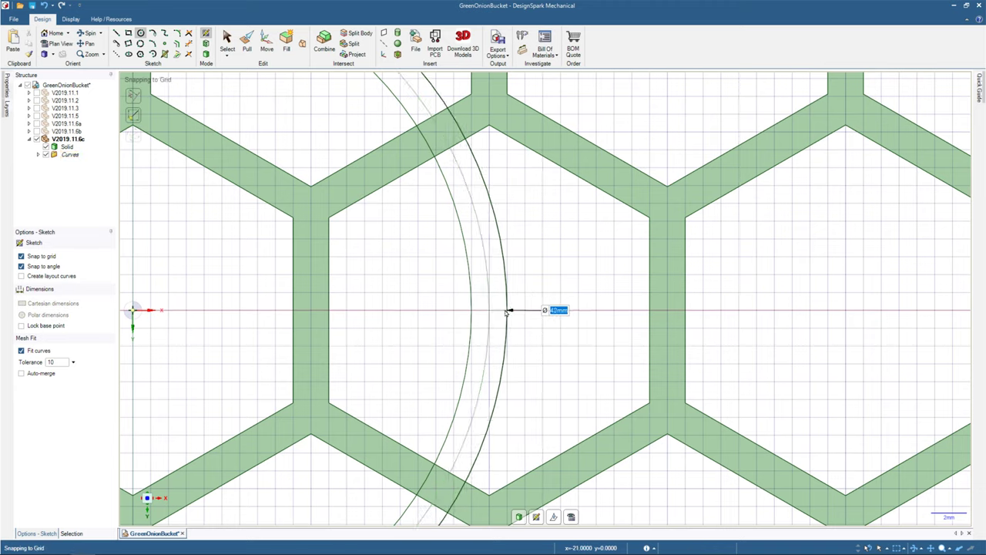
scroll(506, 312, "down", 5)
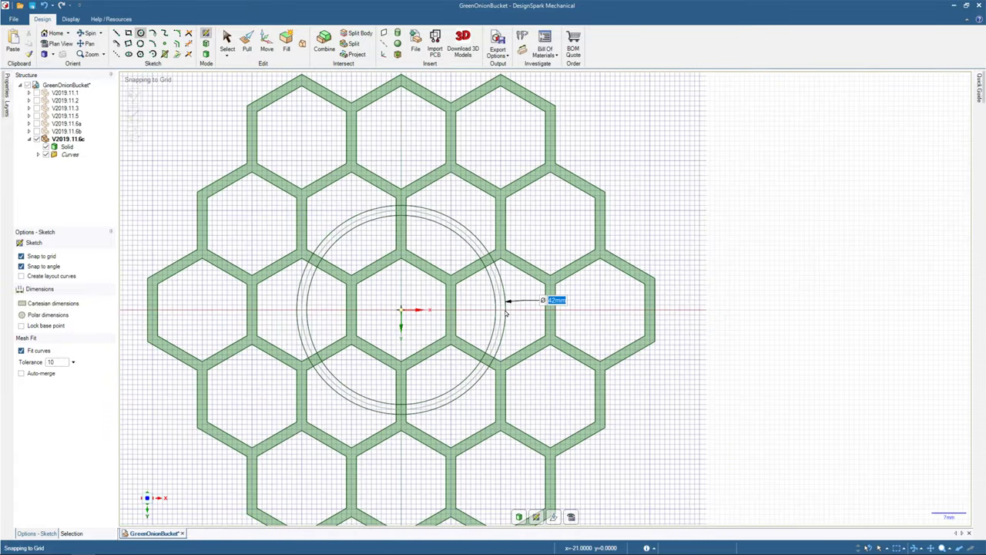
scroll(506, 312, "down", 3)
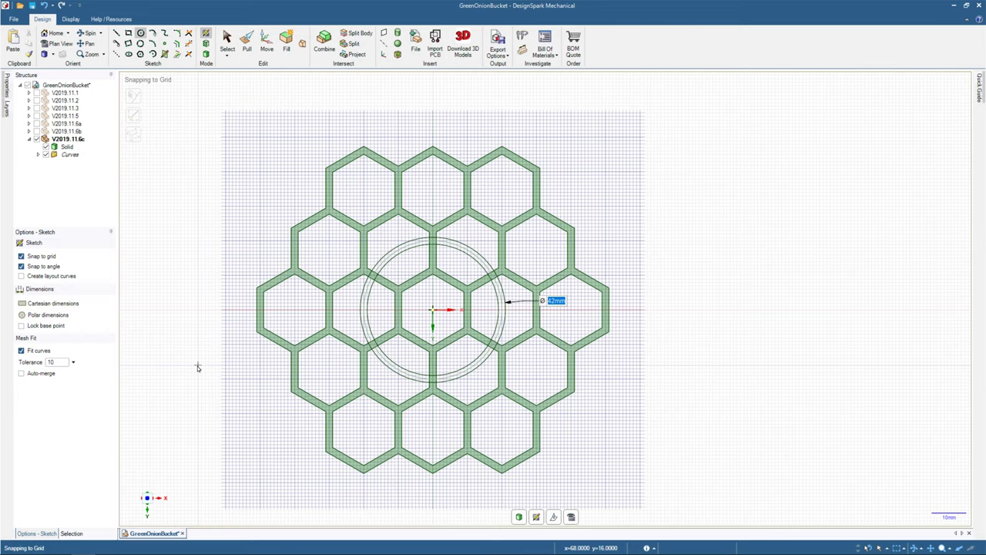
Undo the sketched circles around the origin and save the GreenOnionBucket document.
scroll(197, 369, "up", 5)
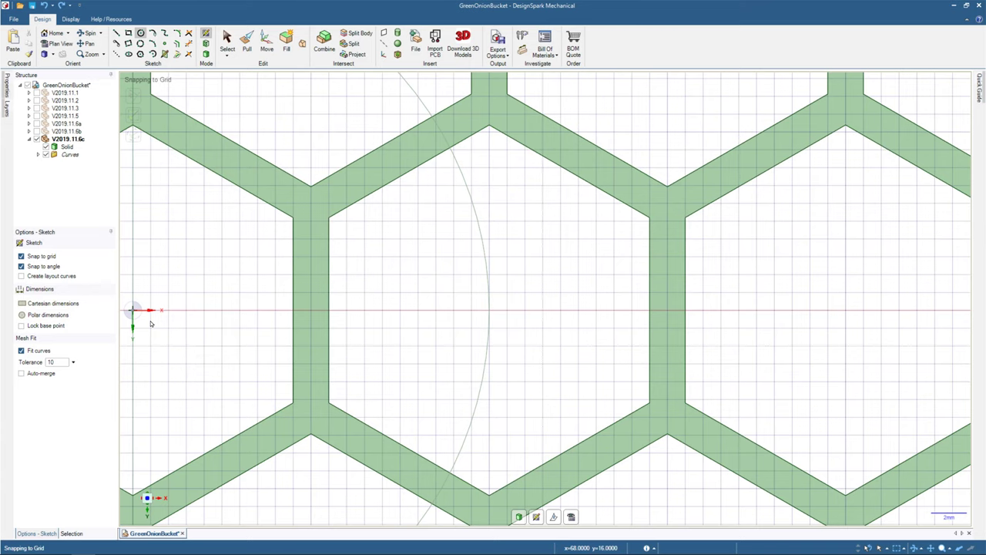
scroll(466, 305, "down", 5)
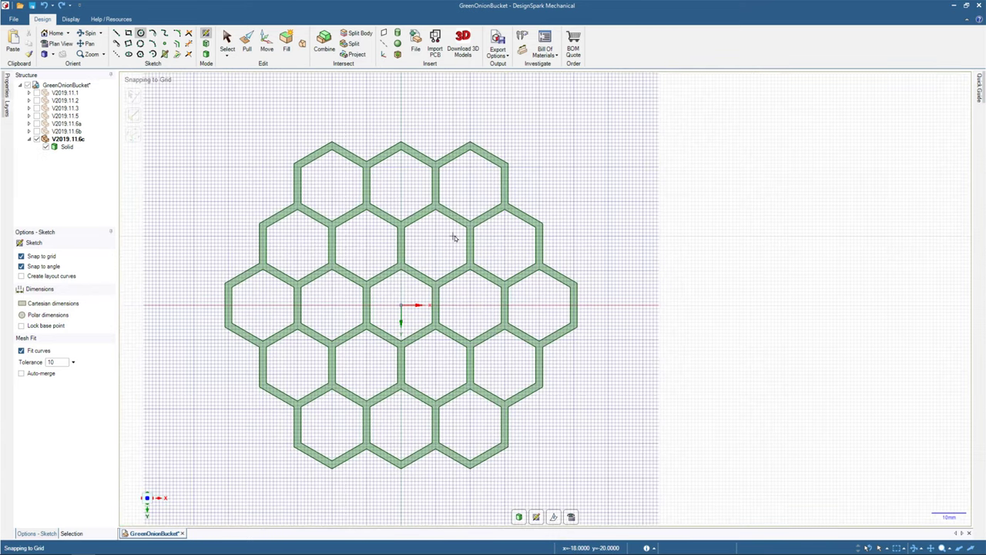
left_click(32, 6)
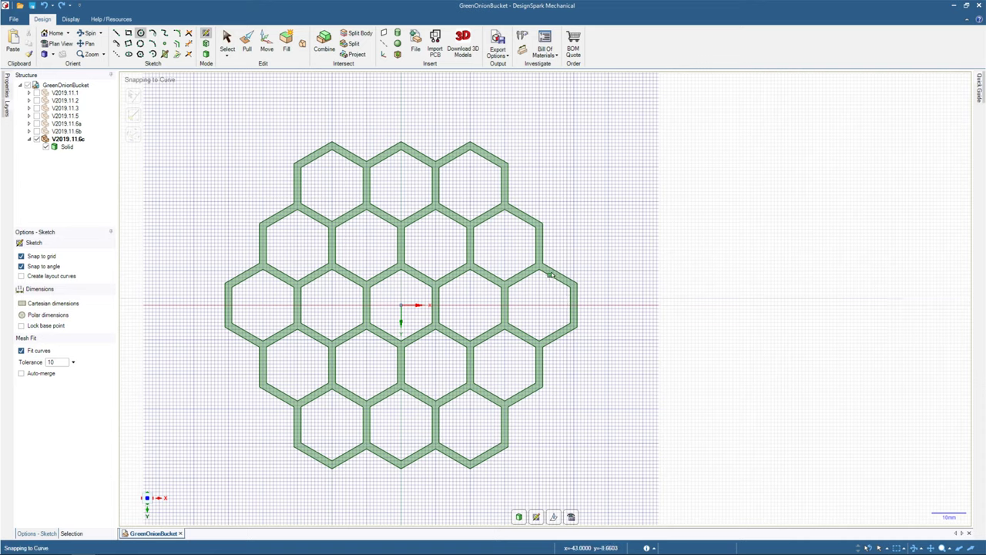
left_click(540, 273)
key("Escape")
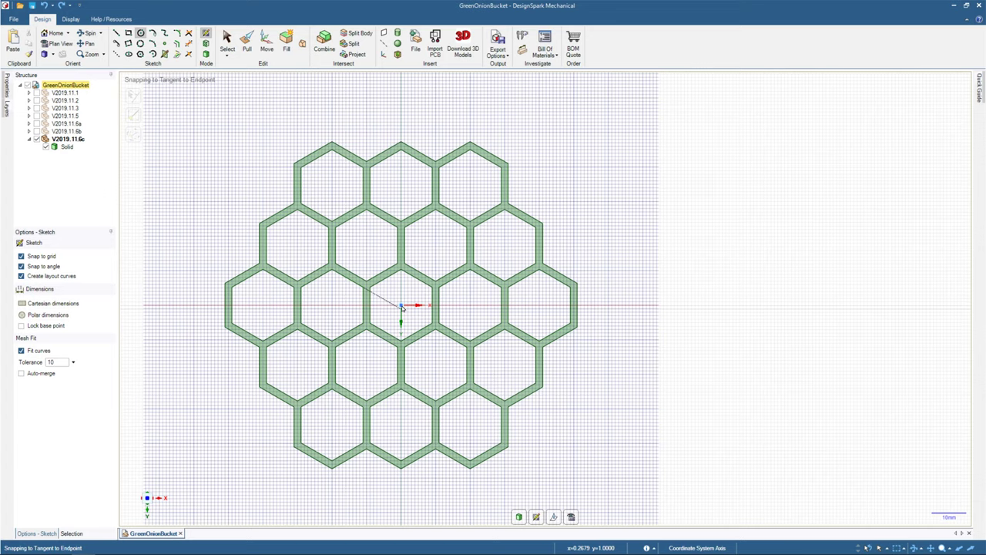
left_click(401, 307)
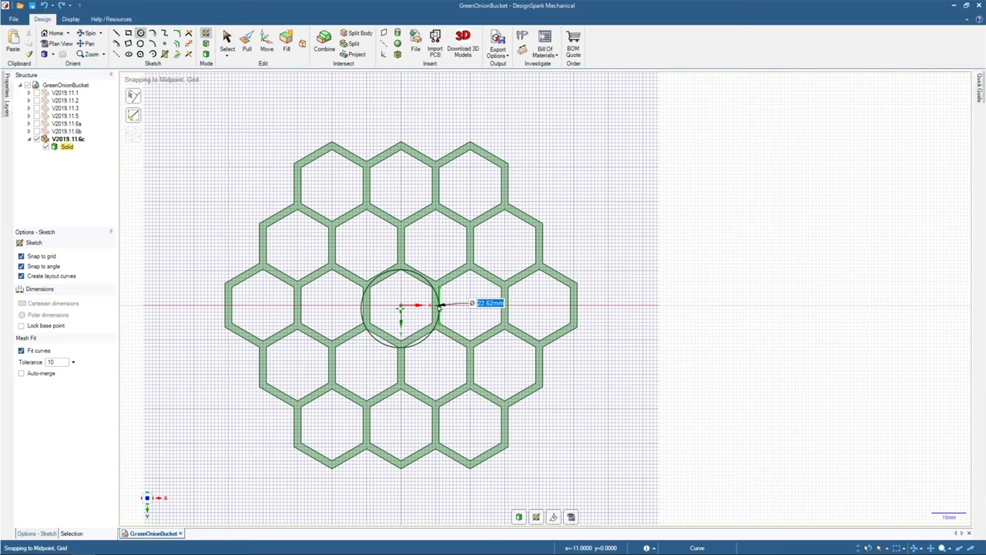
key("Escape")
scroll(406, 310, "down", 2)
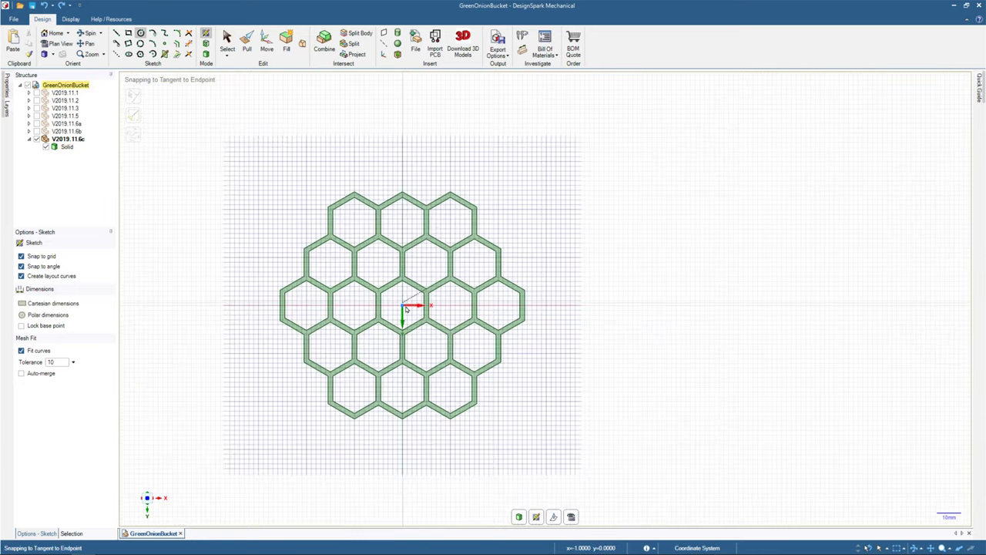
scroll(406, 309, "up", 4)
scroll(406, 308, "down", 2)
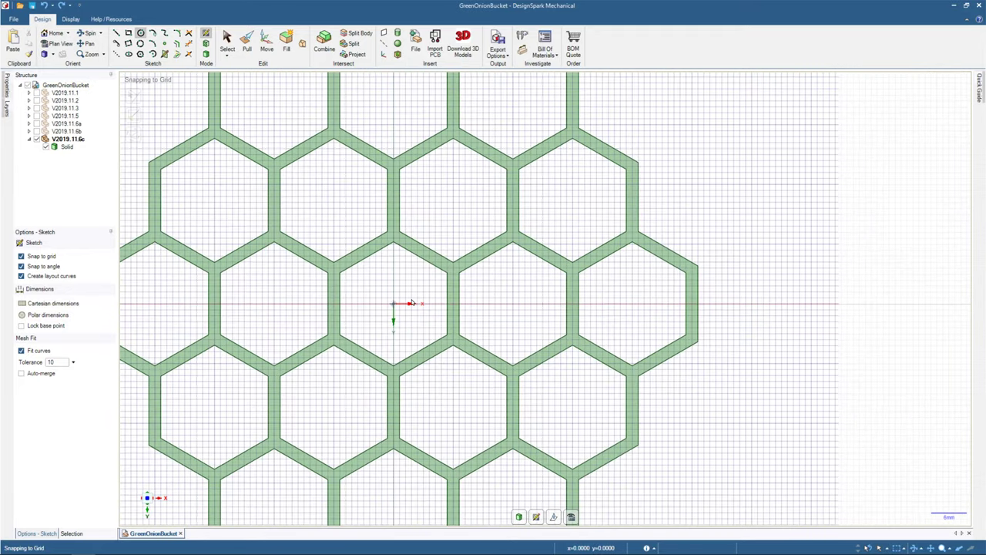
Sketch a 30 mm diameter layout circle centred on the origin, then undo it.
left_click(393, 305)
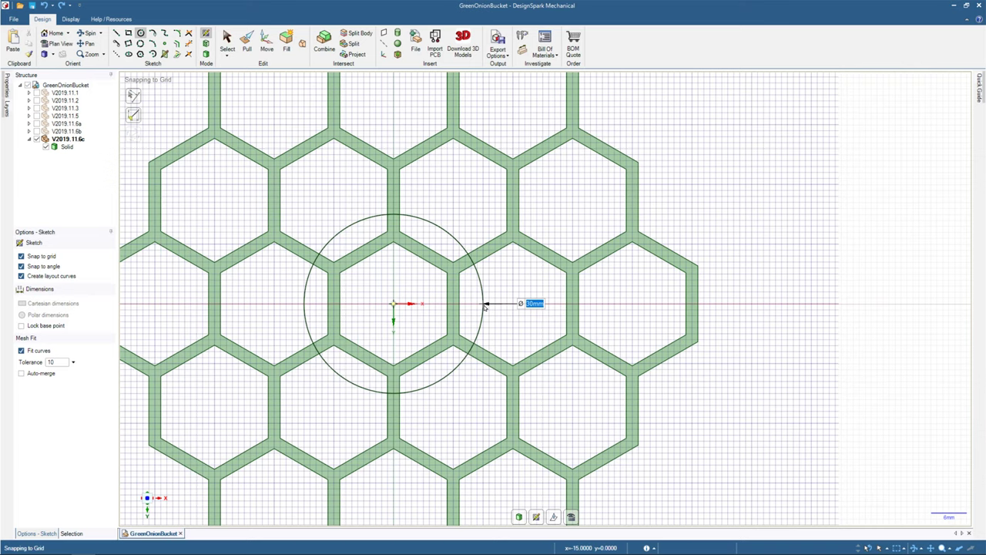
left_click(485, 306)
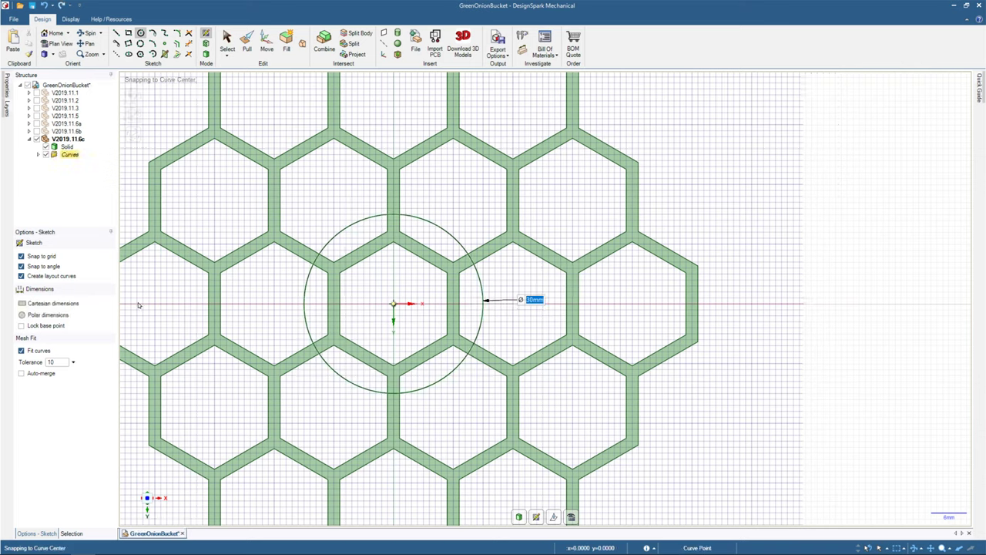
key("ctrl+z")
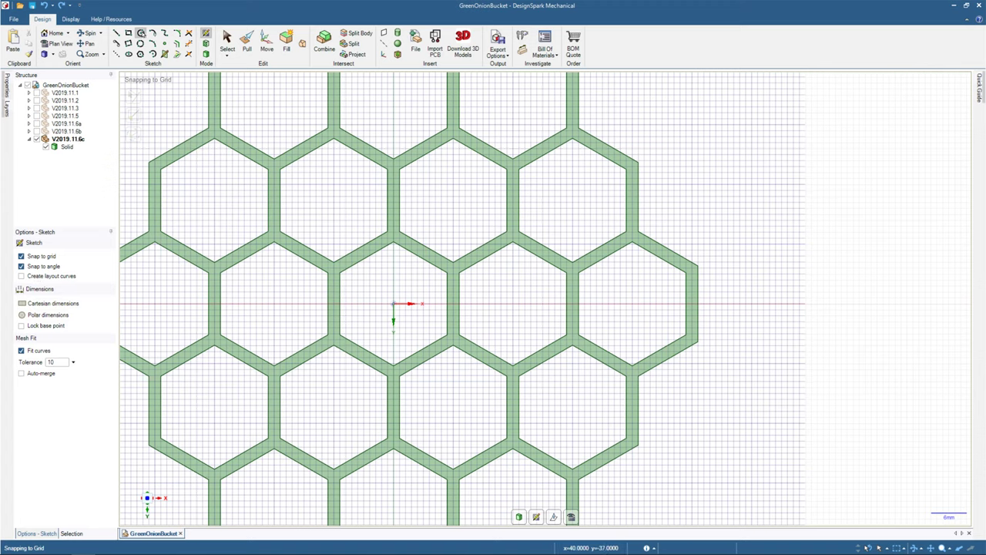
Sketch regular concentric circles of 30, 34 and 36 mm diameter around the origin, plus a larger outer circle.
left_click(393, 306)
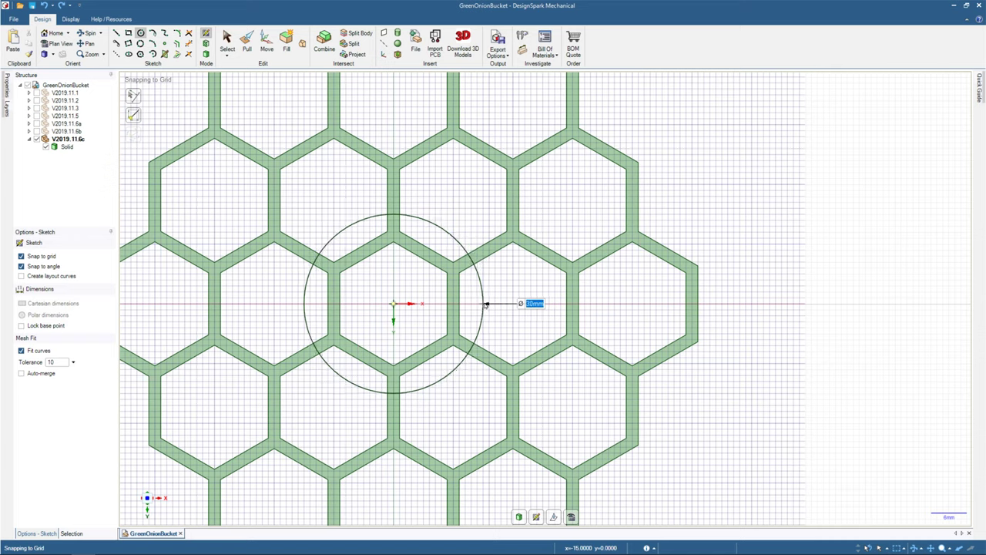
left_click(486, 304)
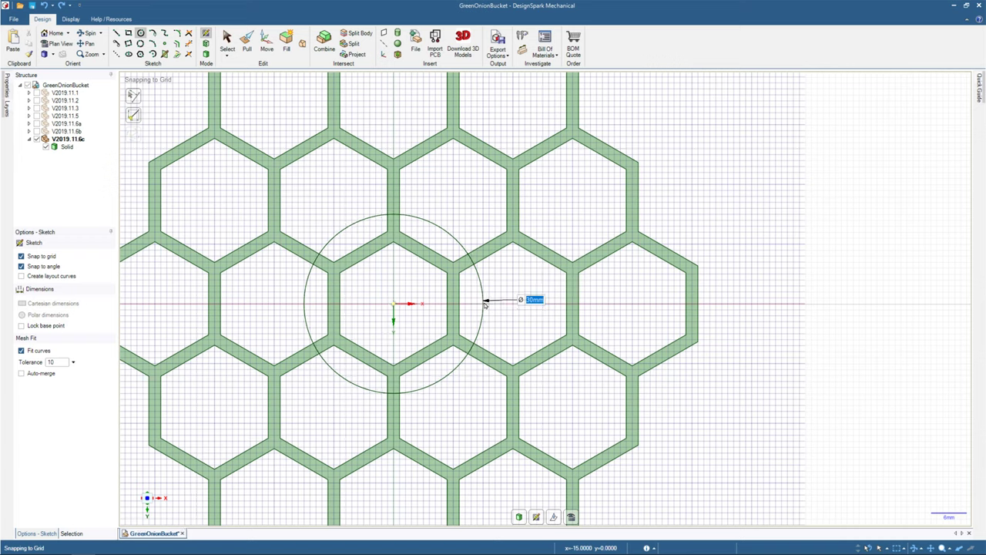
left_click(393, 305)
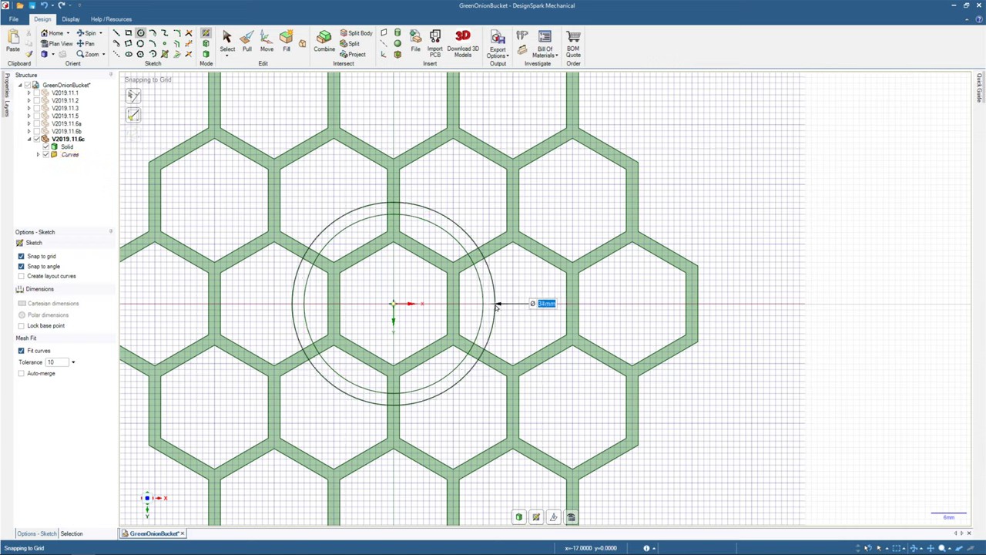
left_click(497, 306)
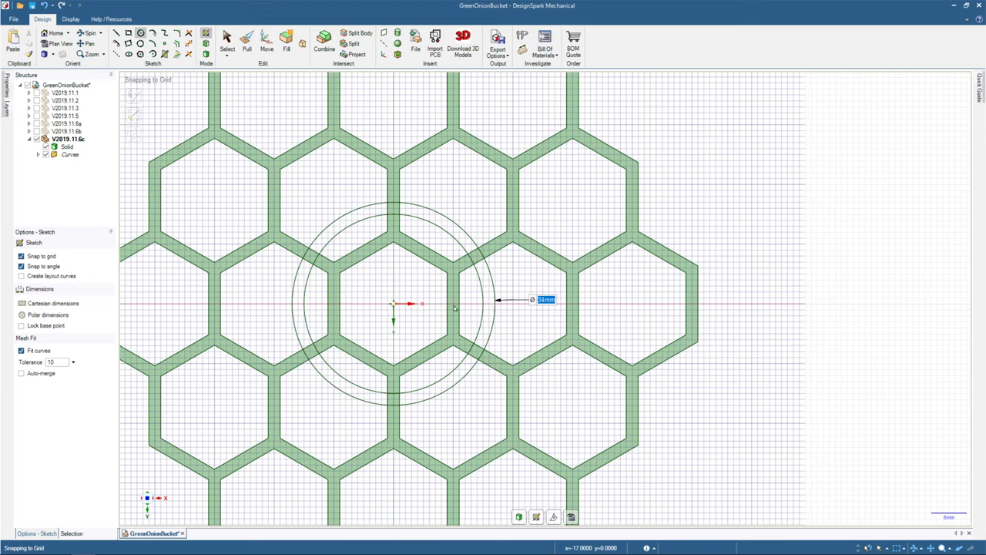
left_click(393, 305)
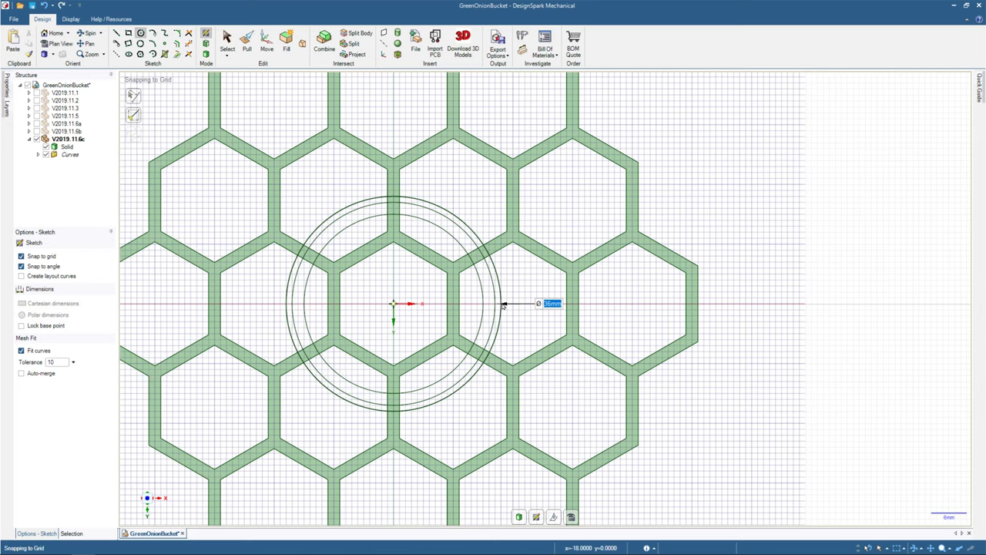
left_click(502, 306)
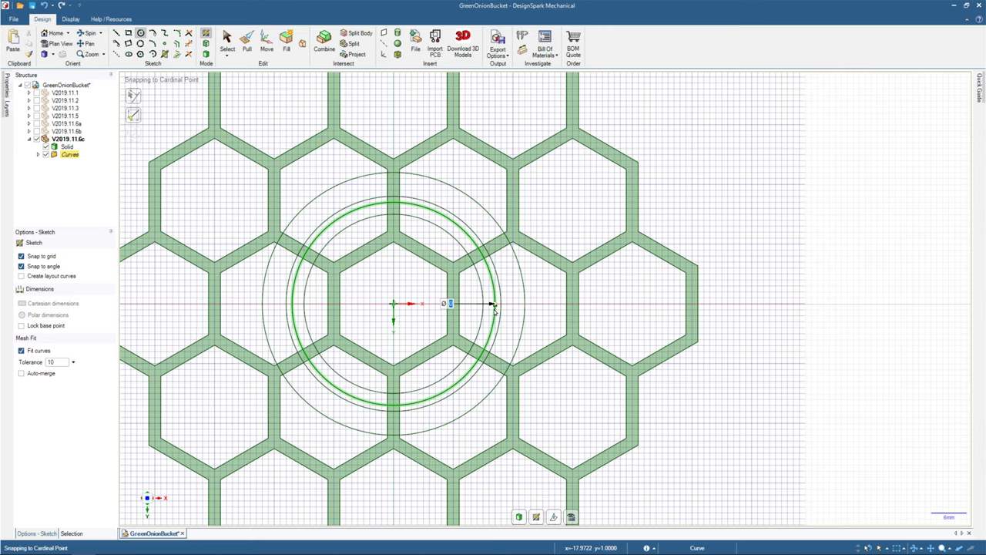
Delete the 34 mm and 30 mm circles, keeping only the 36 mm and outermost circles.
double_click(495, 305)
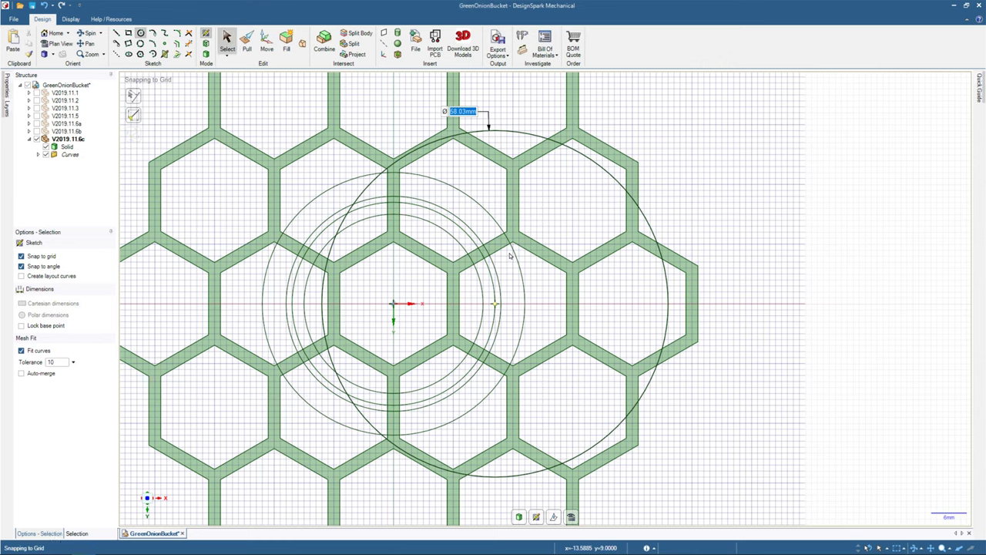
key("Escape")
left_click(488, 268)
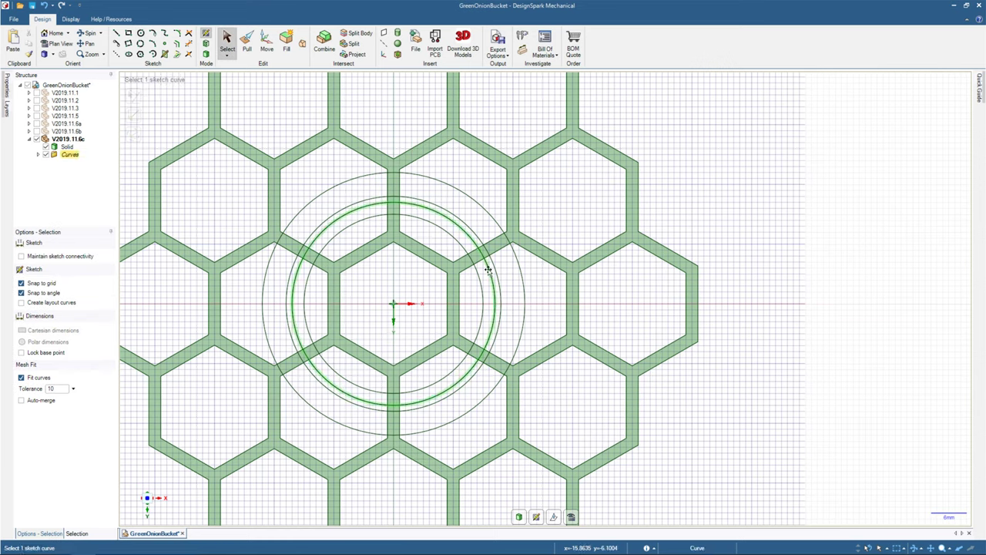
left_click_drag(488, 270, 481, 285)
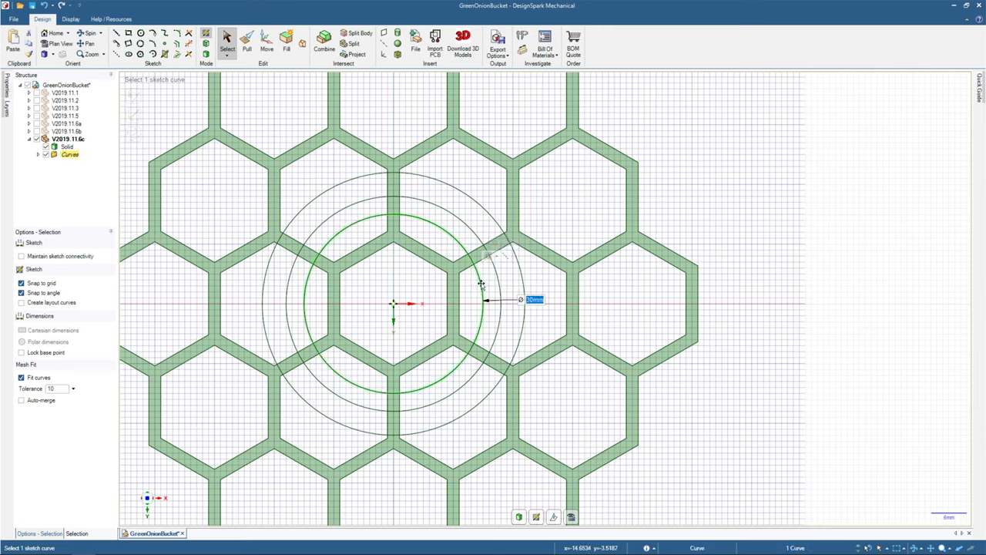
key("Delete")
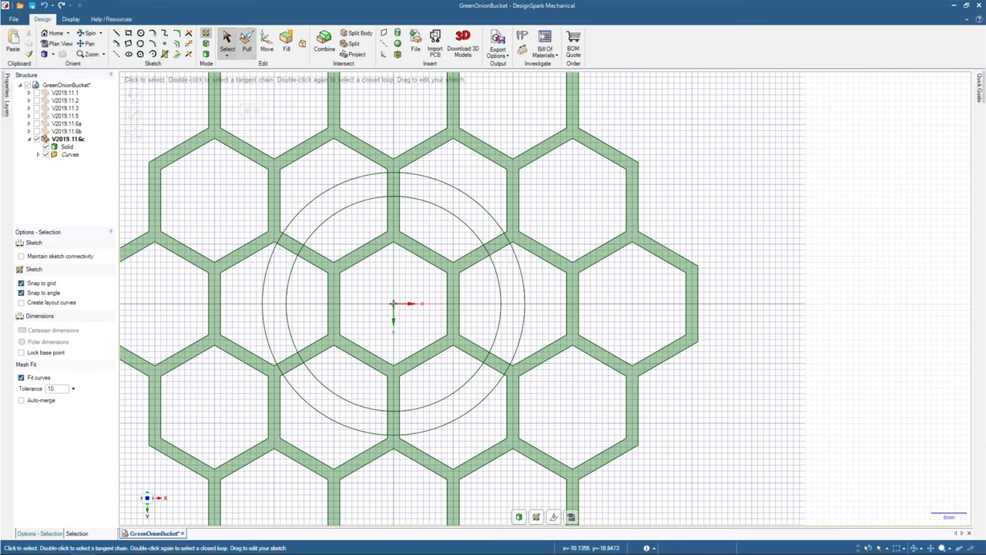
Try to select the ring between the two circles for pulling over the unlocked honeycomb, then return to the sketch.
key("p")
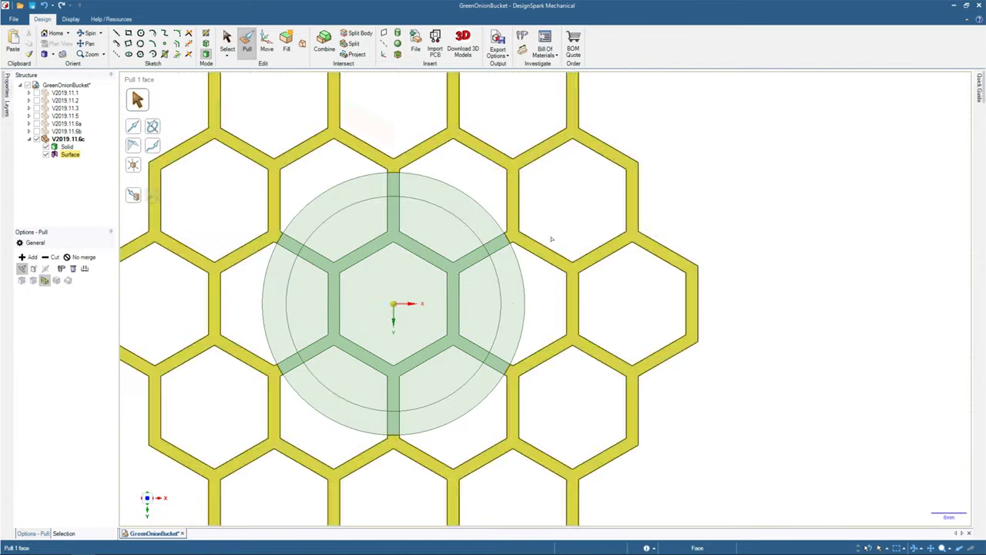
middle_click_drag(534, 250, 477, 289)
left_click(387, 270)
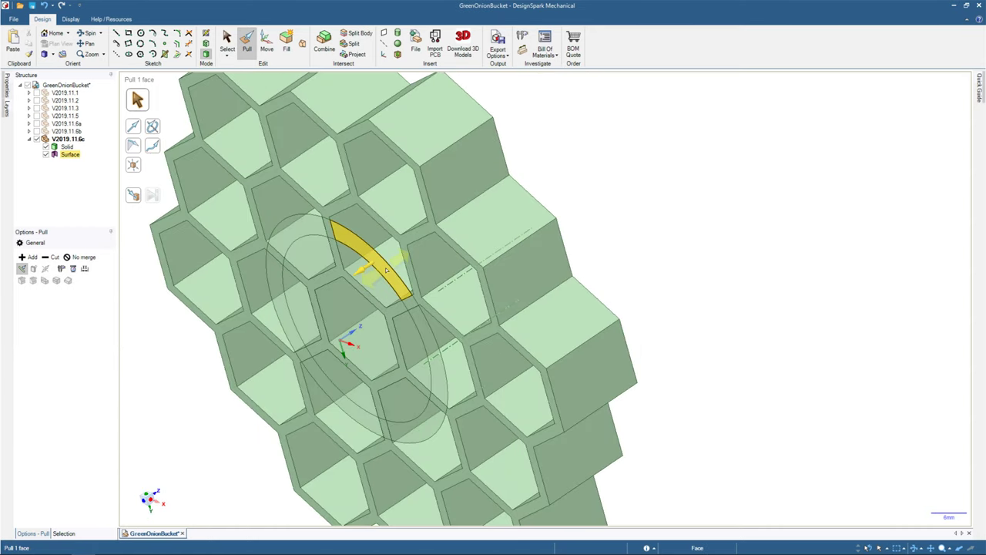
left_click(330, 225)
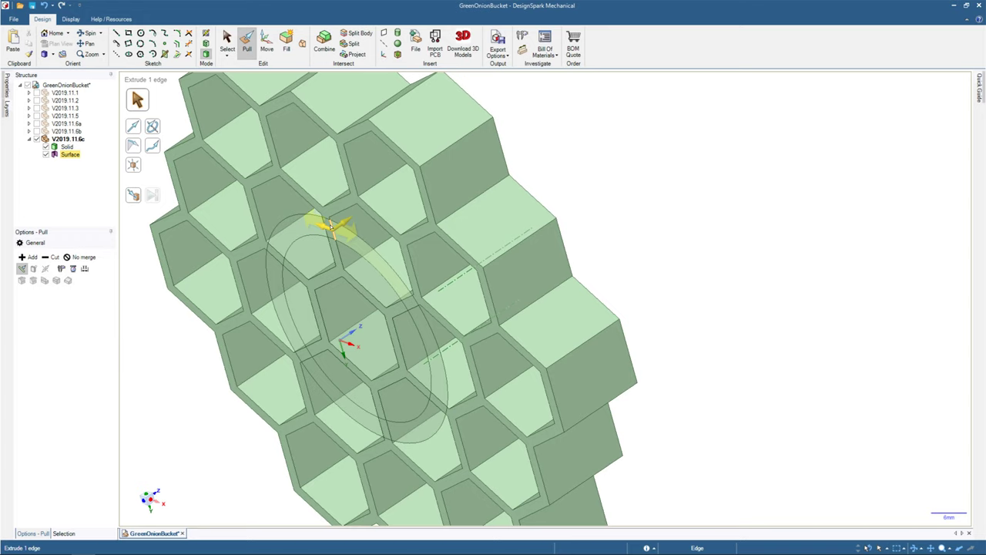
left_click(327, 230)
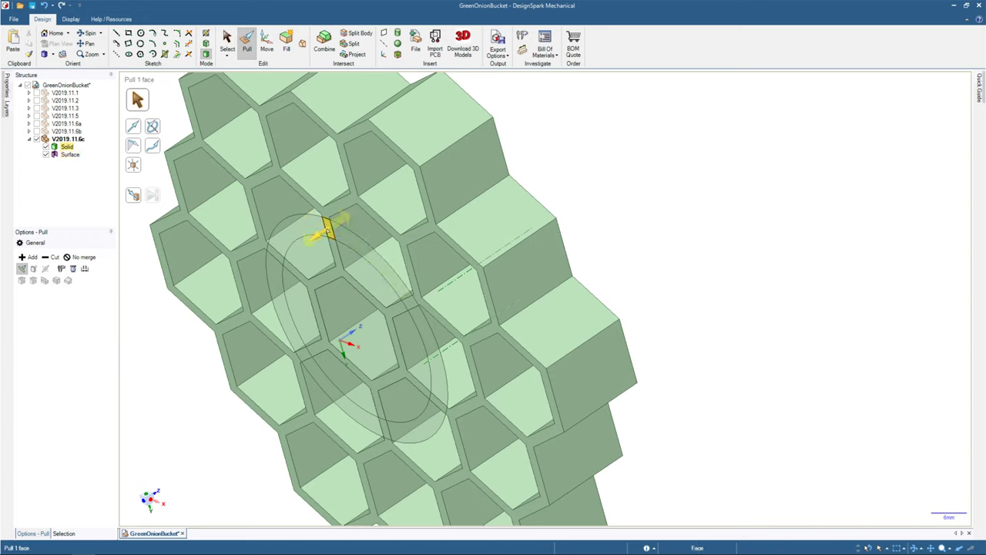
key("Escape")
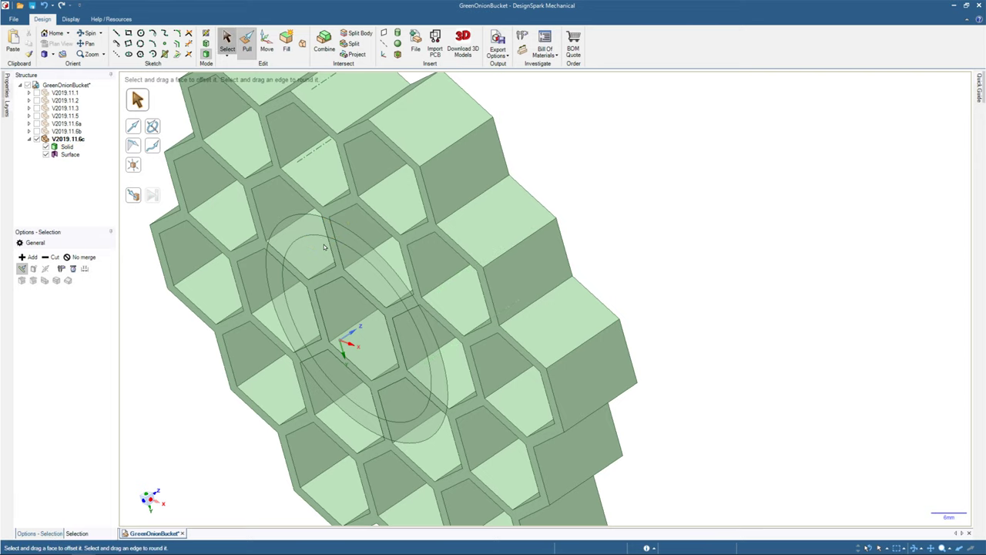
left_click(328, 230)
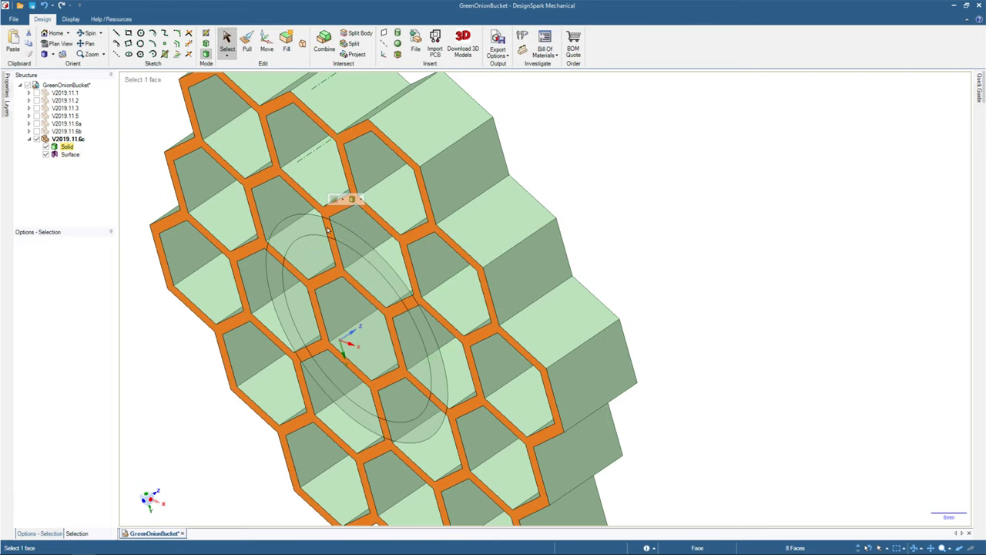
left_click(307, 230)
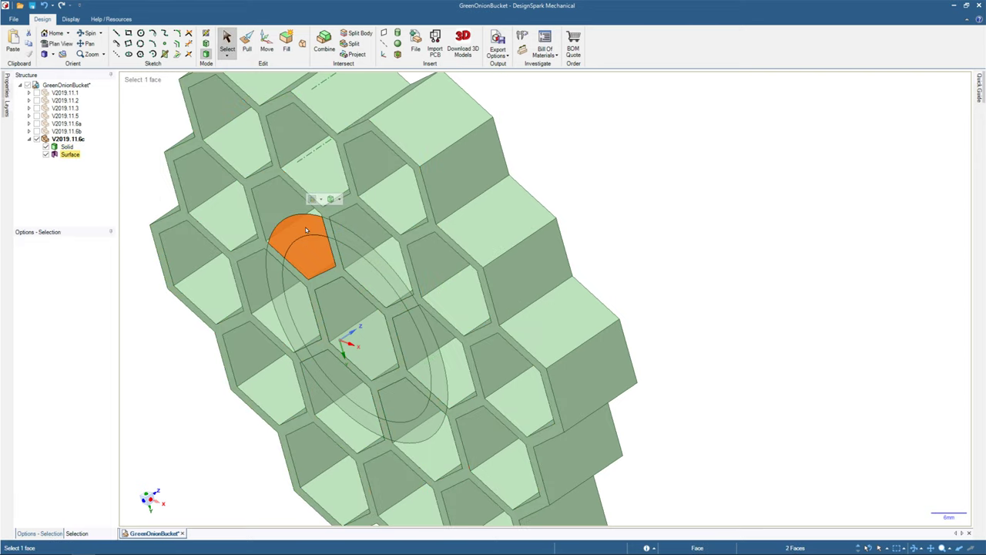
left_click(306, 229, "ctrl")
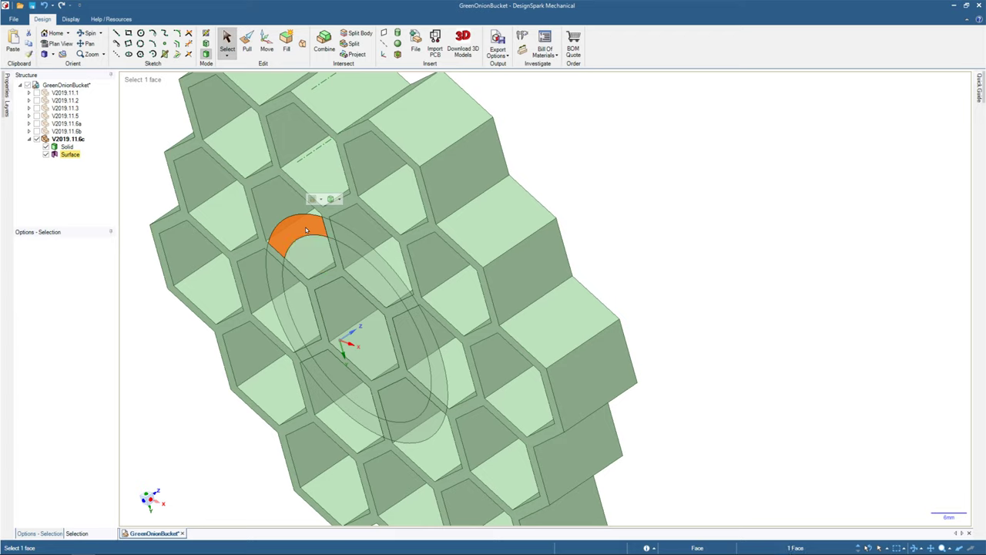
left_click(630, 204)
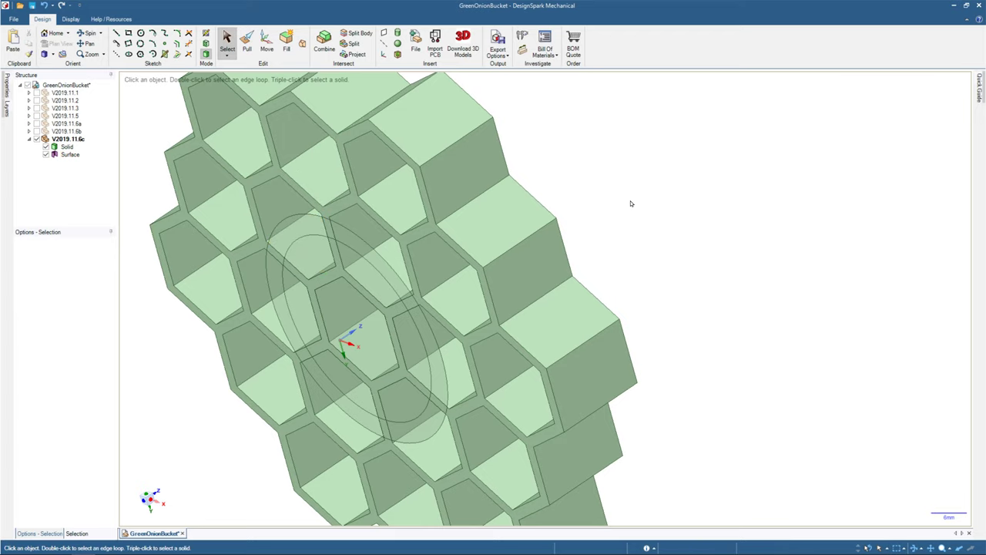
key("ctrl")
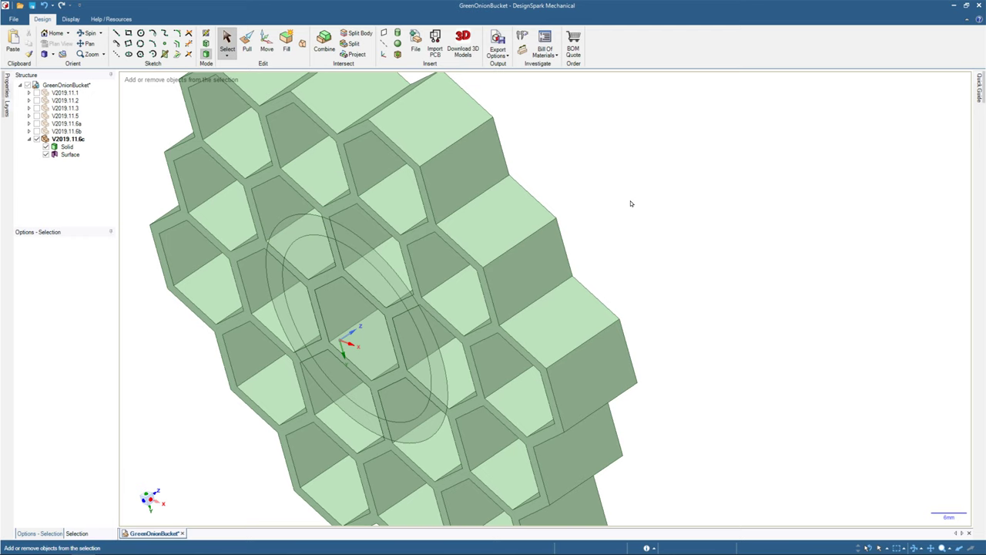
key("k")
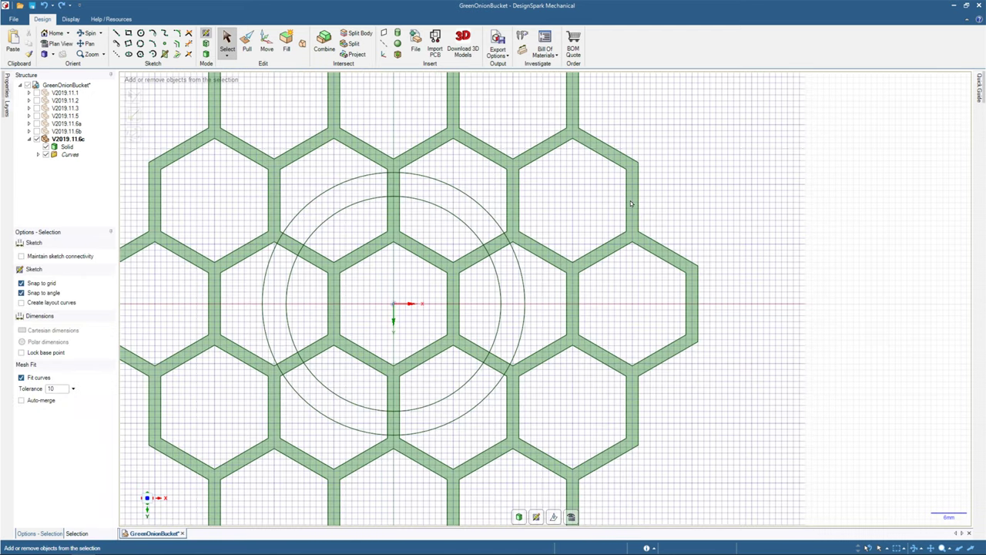
Lock the honeycomb solid in V2019.11.6c.
right_click(66, 146)
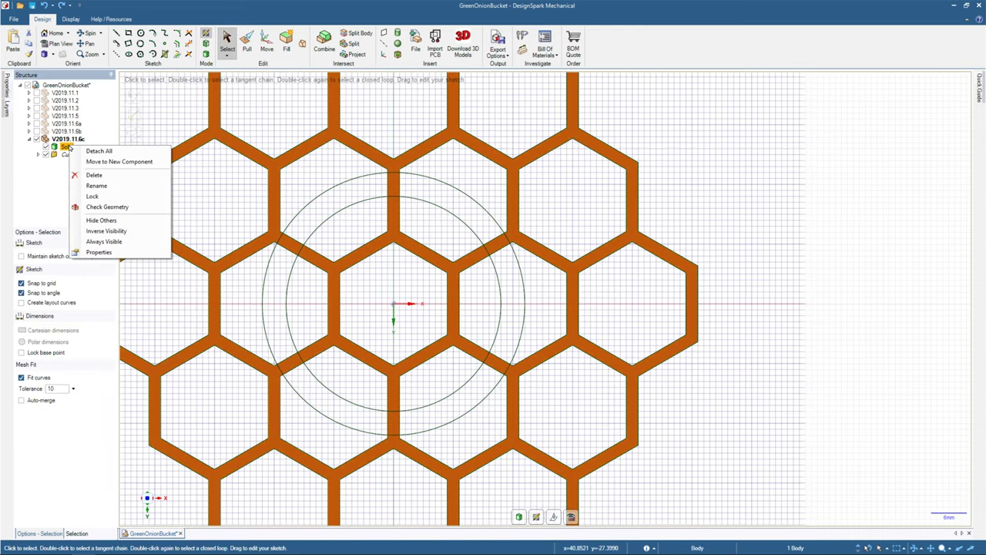
left_click(91, 196)
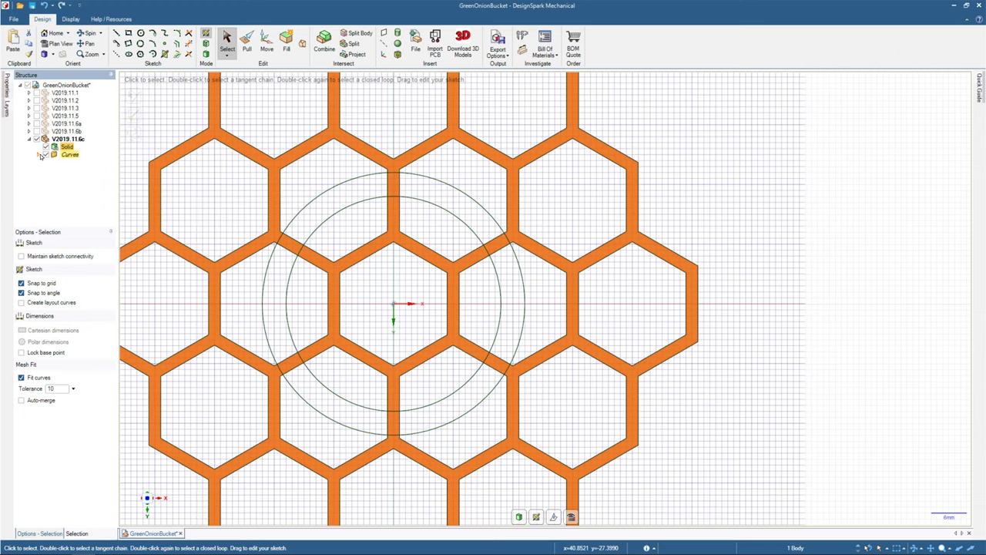
Convert the sketched circles to surfaces with Pull and remove the inner disc, keeping only the ring surface.
left_click(247, 41)
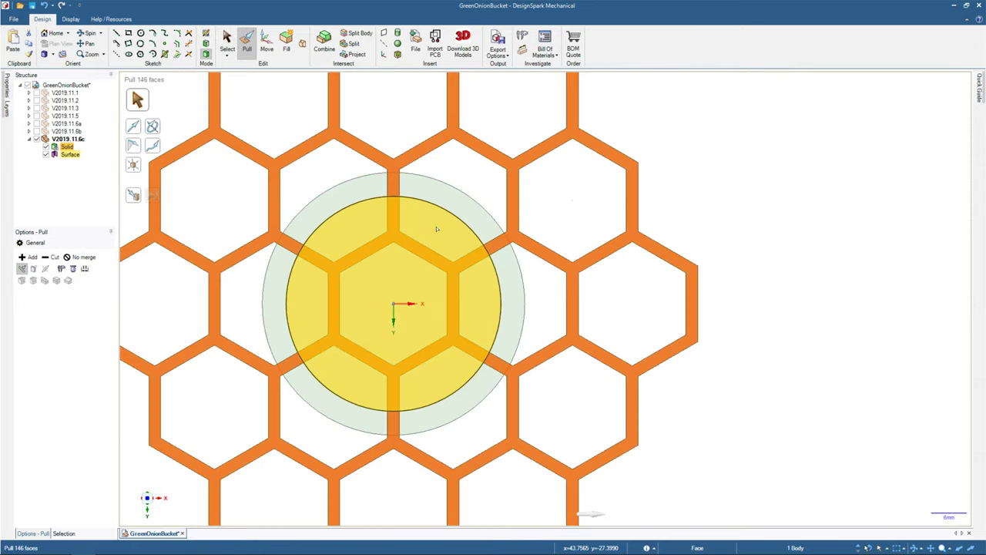
left_click(436, 229)
key("Escape")
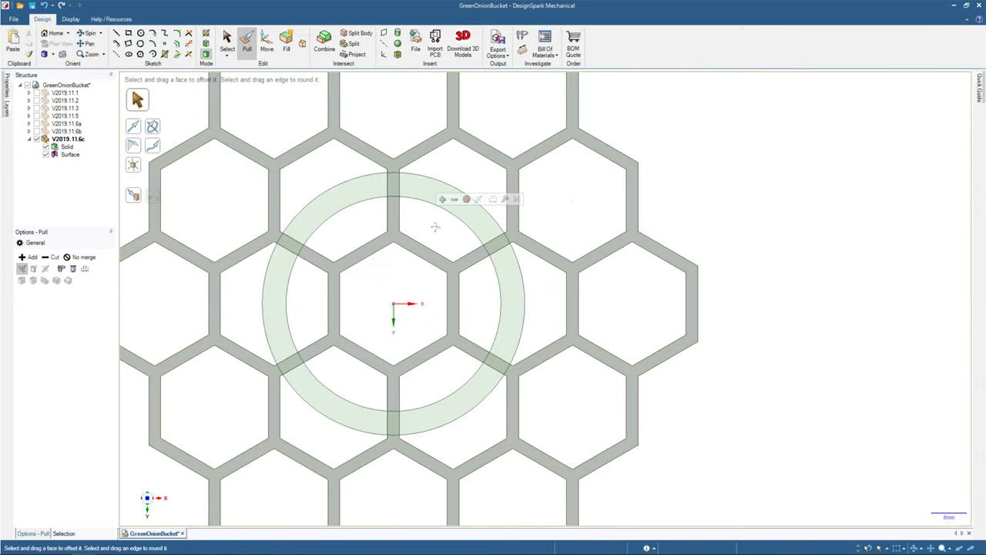
Pull the ring surface 2 mm into the honeycomb as a solid ring.
middle_click_drag(436, 229, 389, 196)
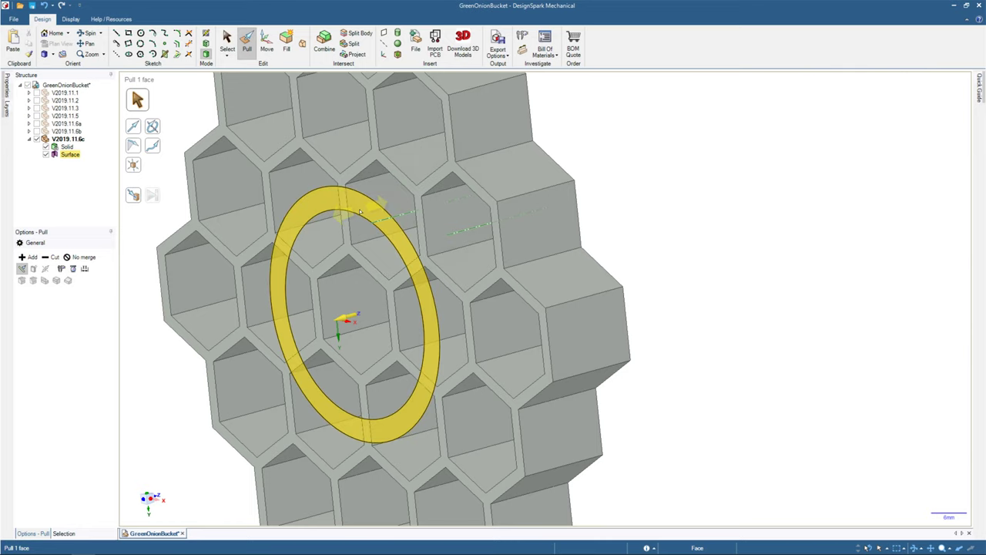
left_click(360, 212)
left_click_drag(360, 212, 371, 208)
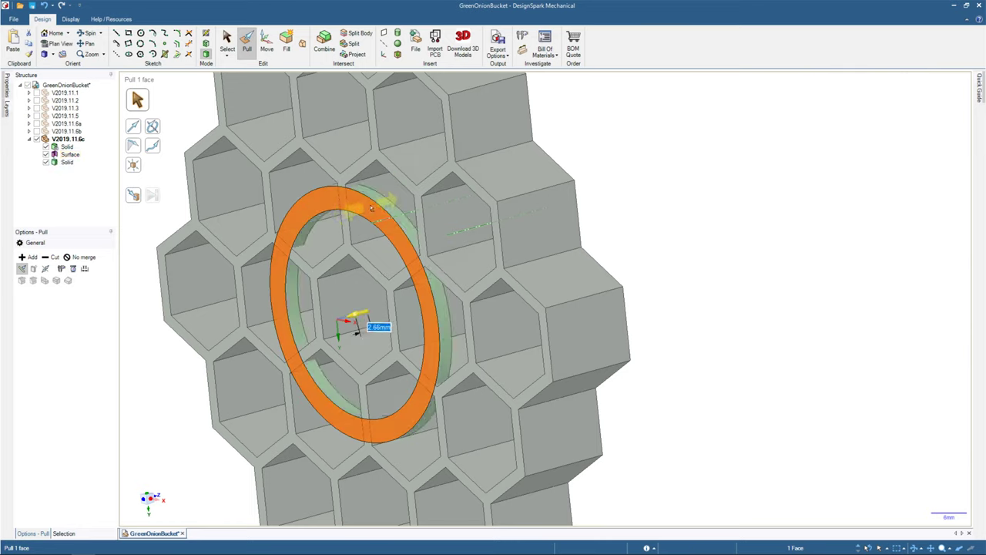
type("2mm")
key("Return")
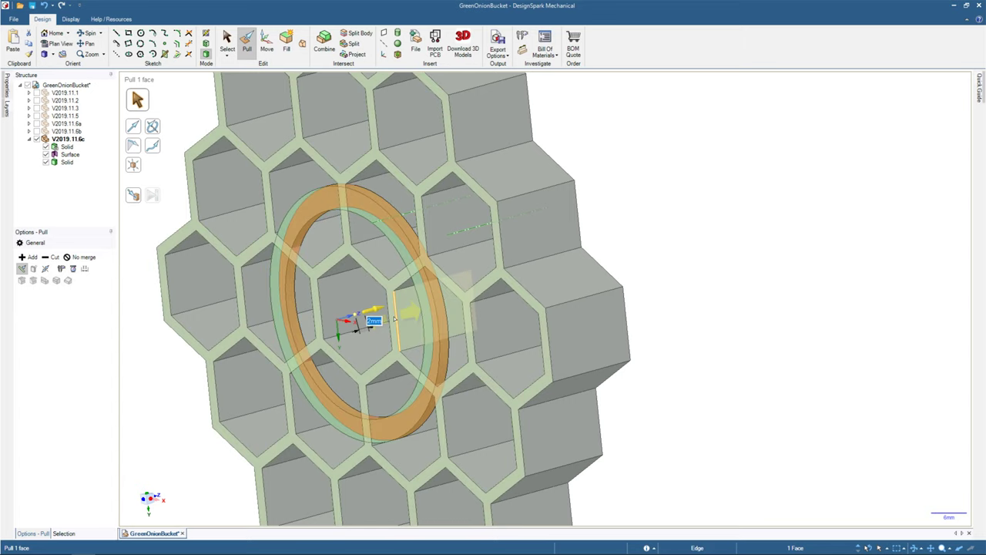
Try to start a circle at the ring's center, and undo the work back to the flat ring surface.
left_click(393, 327)
middle_click_drag(356, 327, 741, 249)
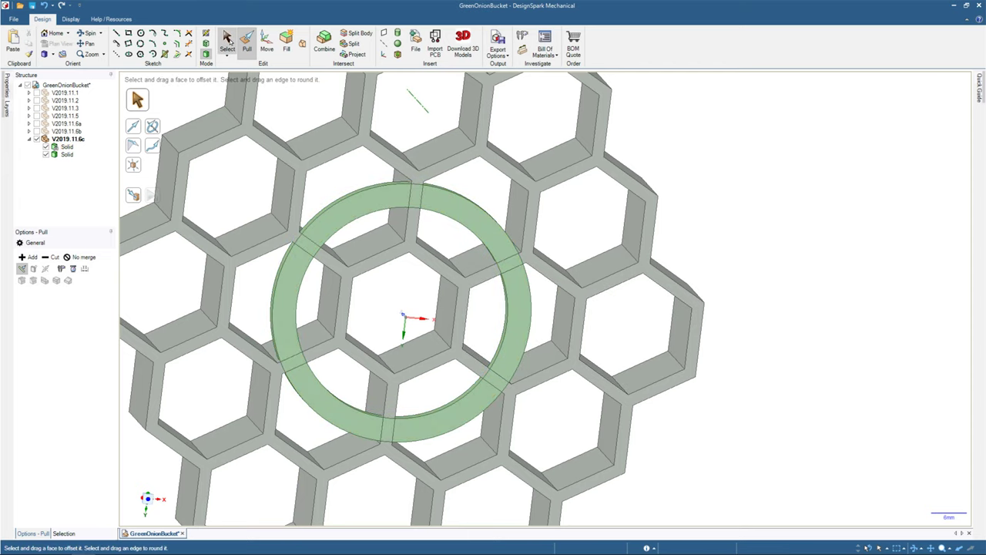
left_click(229, 40)
middle_click_drag(663, 231, 745, 278)
key("v")
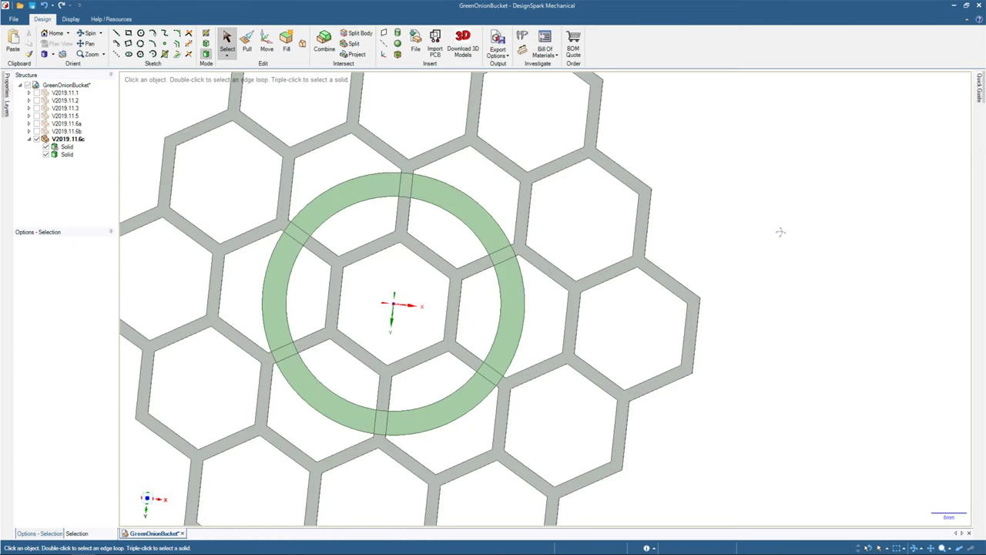
middle_click_drag(781, 232, 780, 233)
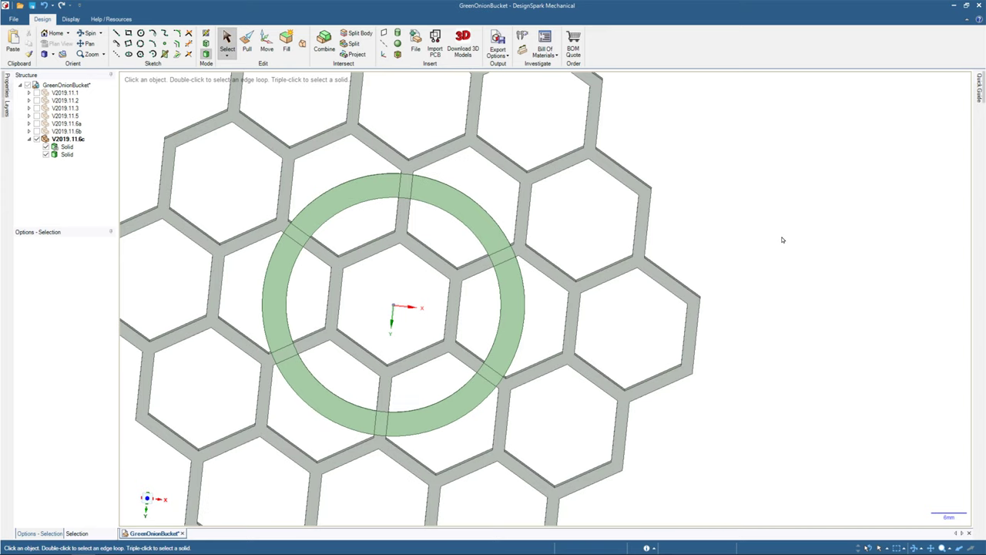
middle_click_drag(782, 239, 826, 210, "shift")
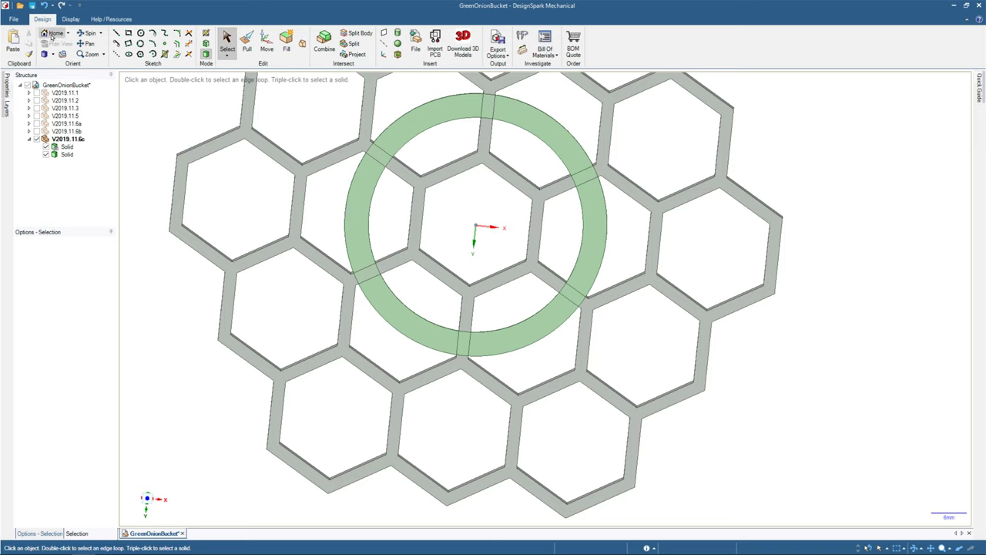
key("c")
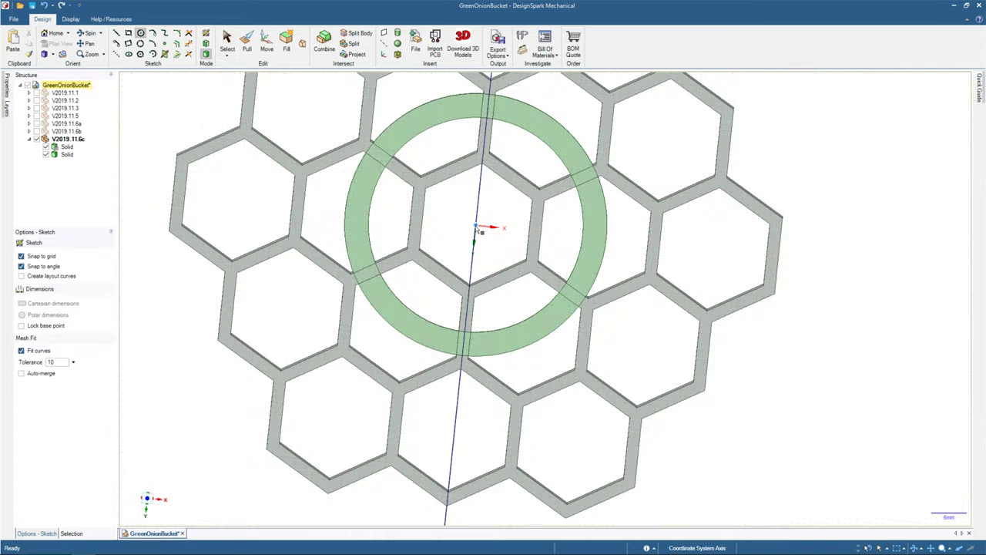
left_click(477, 229)
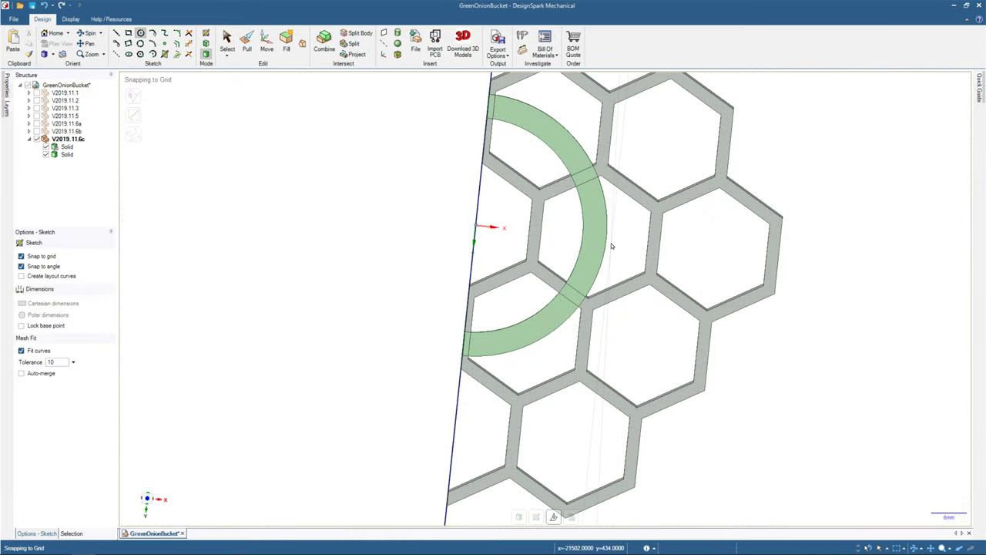
key("s")
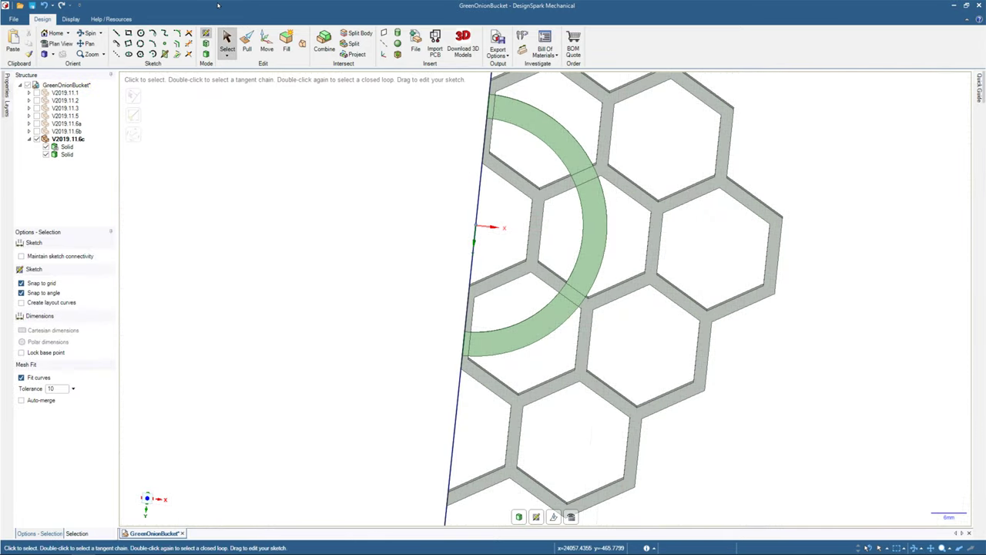
key("p")
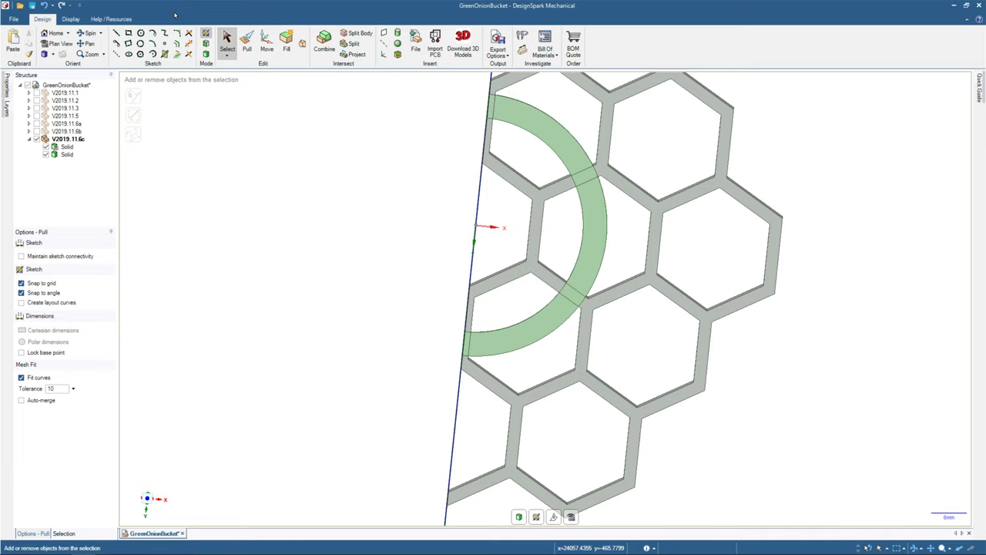
key("d")
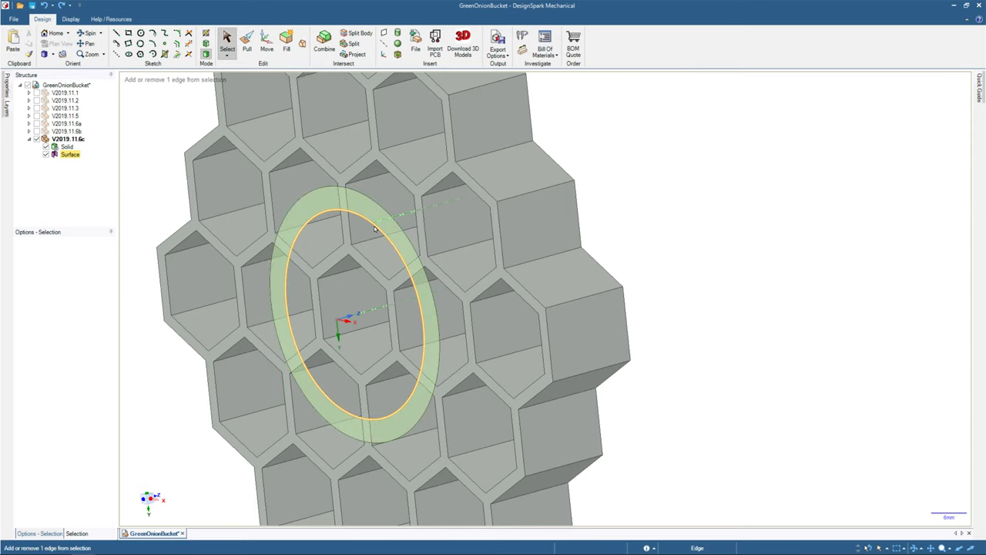
Pull the flat ring surface into the honeycomb again as a separate solid ring and lock that solid.
key("p")
left_click_drag(374, 229, 385, 223)
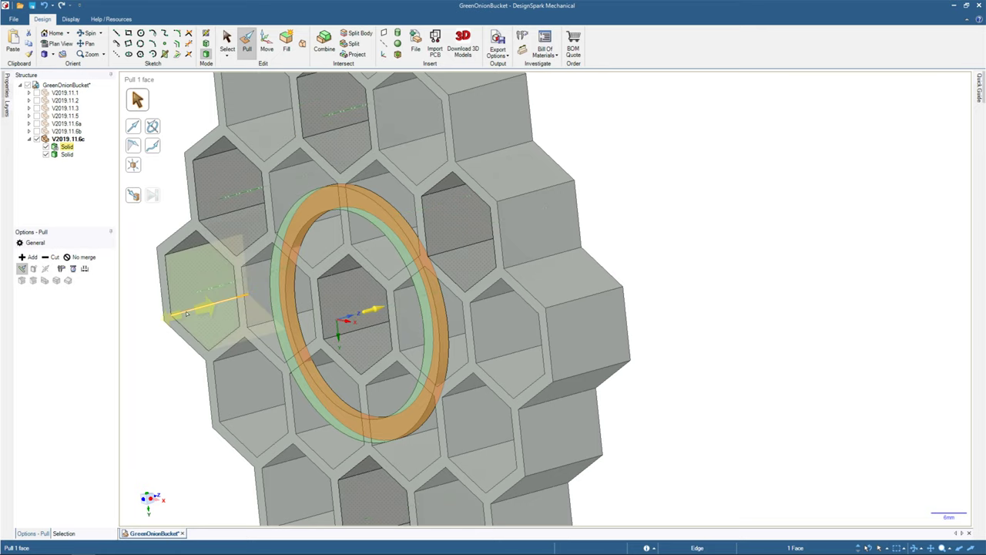
middle_click_drag(185, 313, 531, 359)
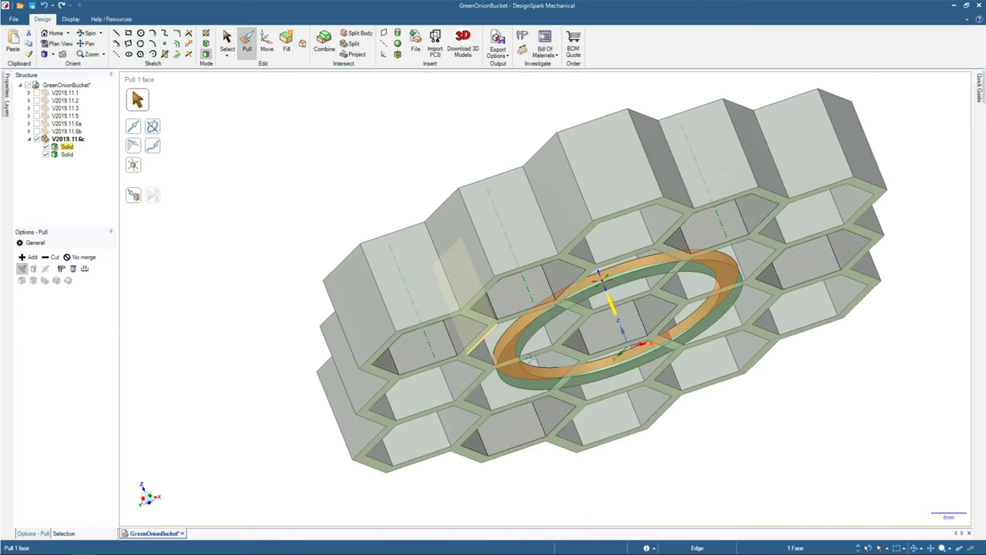
middle_click_drag(530, 358, 406, 314)
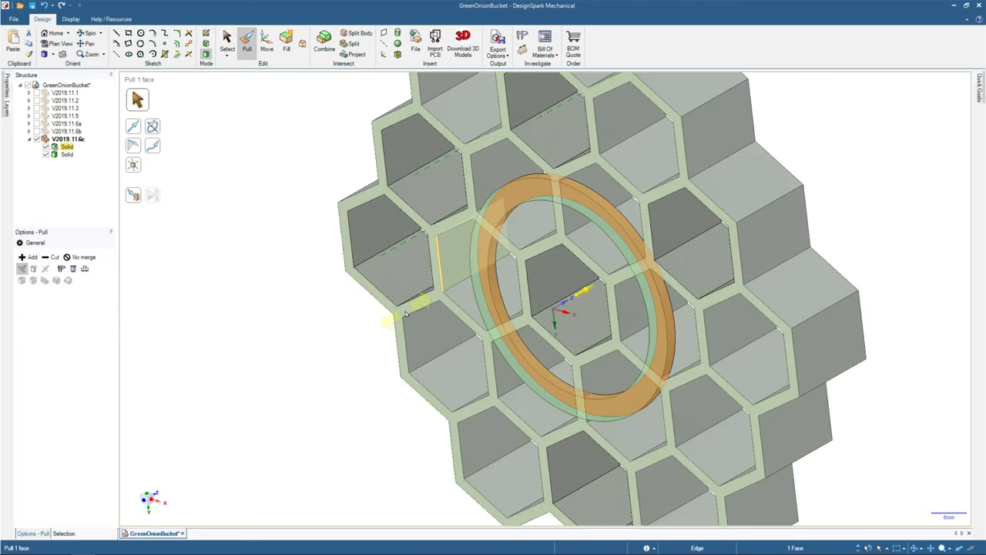
middle_click_drag(406, 313, 48, 156)
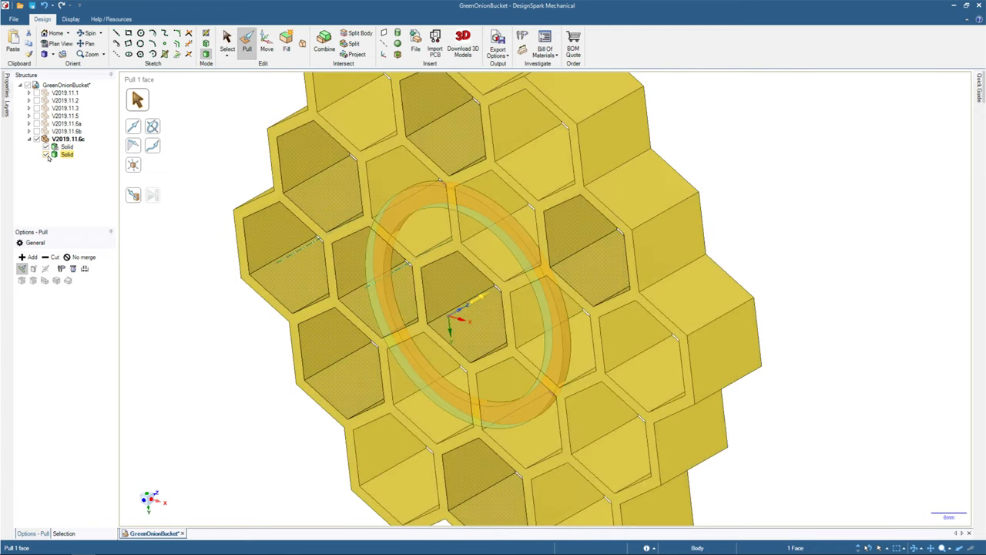
right_click(56, 154)
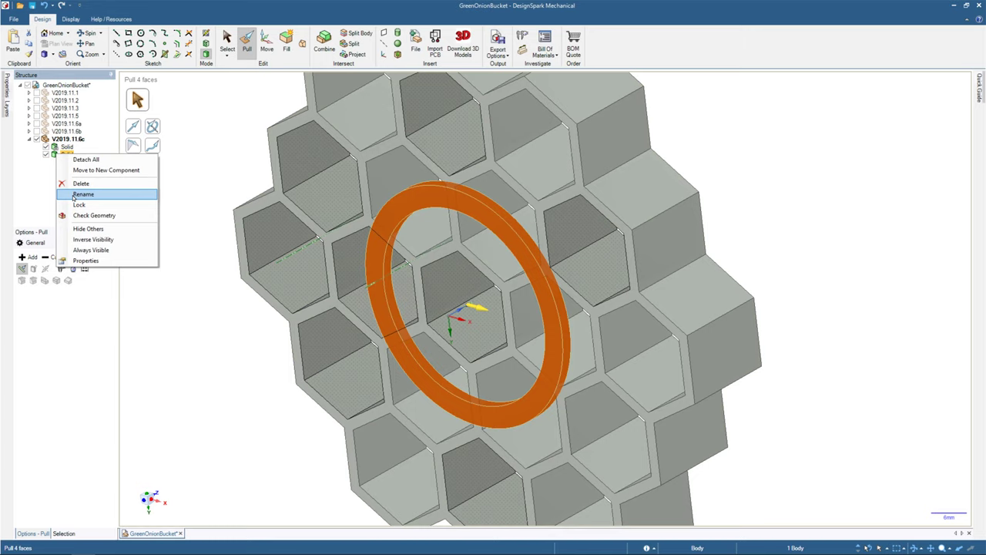
key("Escape")
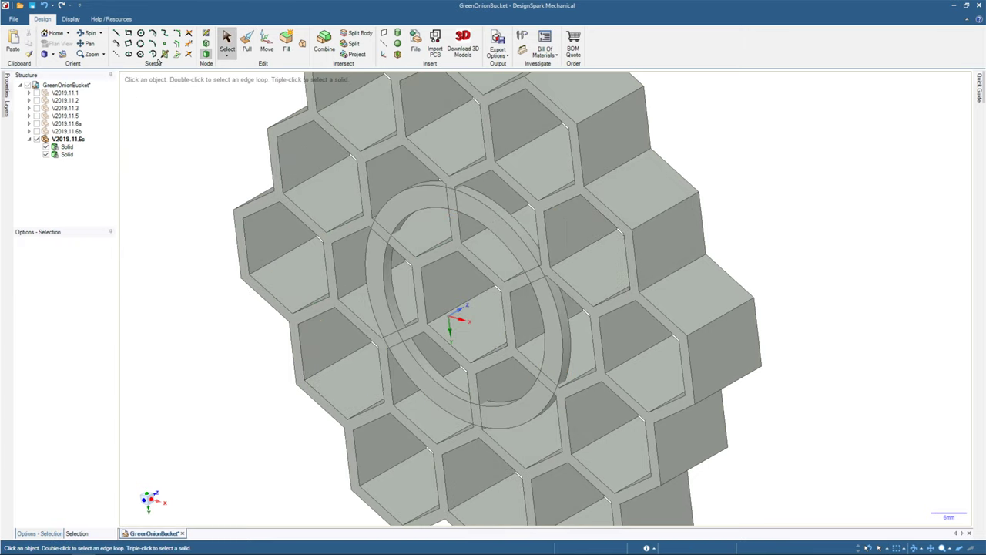
Sketch a 70 mm diameter circle on the honeycomb's front face, centered on the origin around the solid ring.
left_click(140, 32)
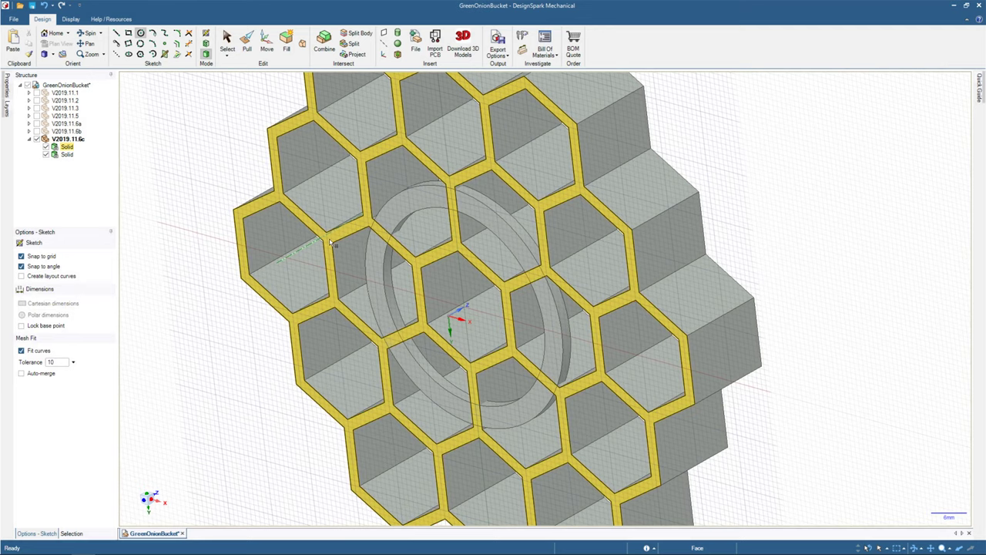
key("v")
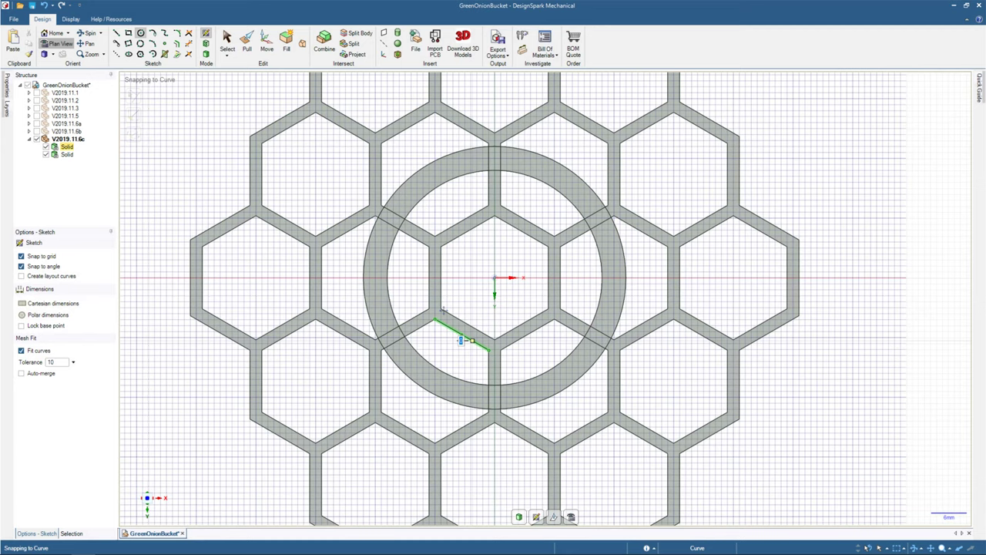
middle_click_drag(461, 340, 422, 341, "shift")
left_click(638, 456)
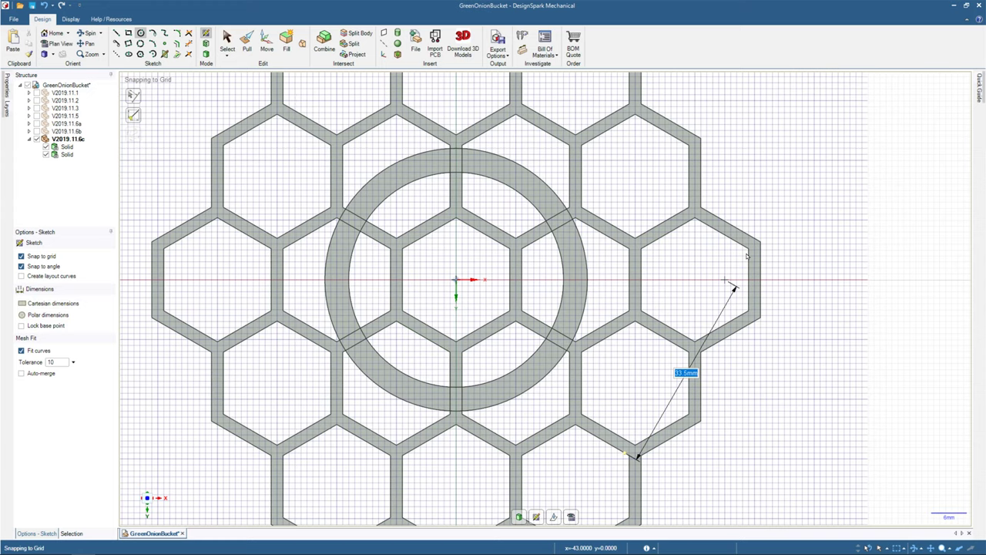
key("Escape")
left_click(435, 339)
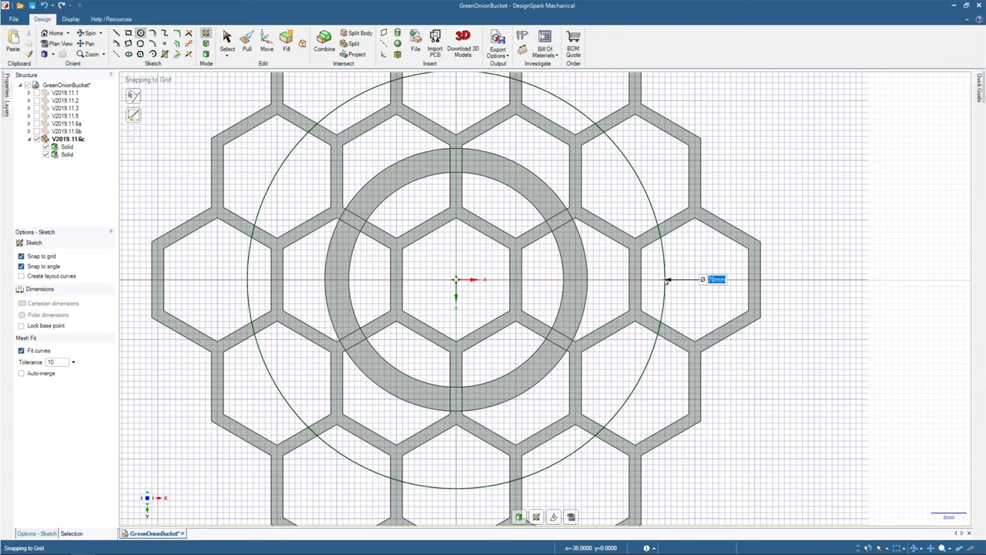
left_click(667, 282)
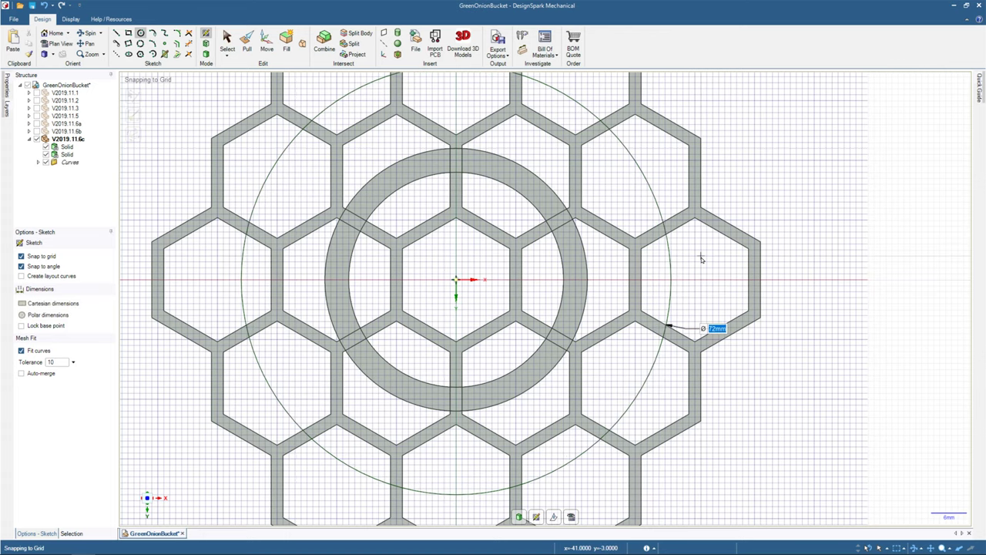
type("70")
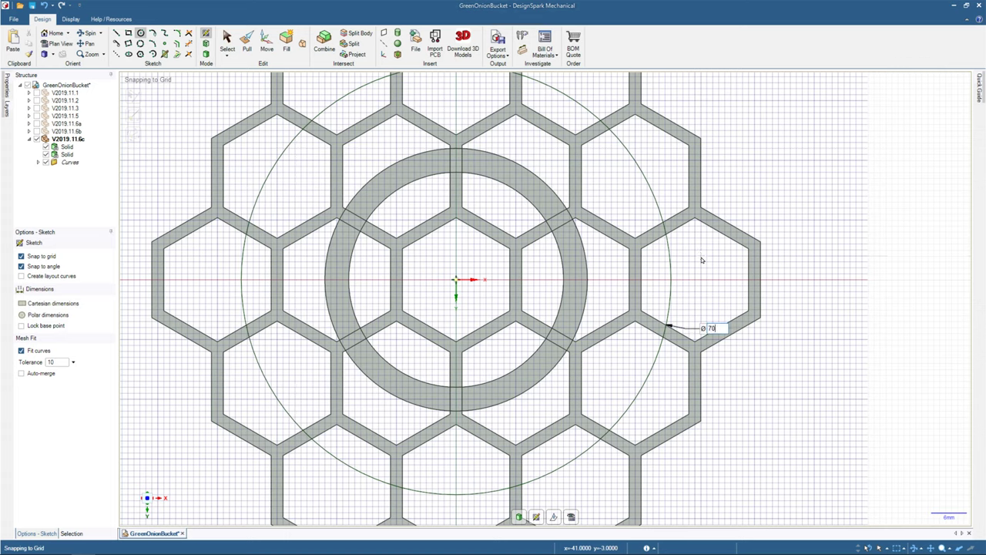
key("Return")
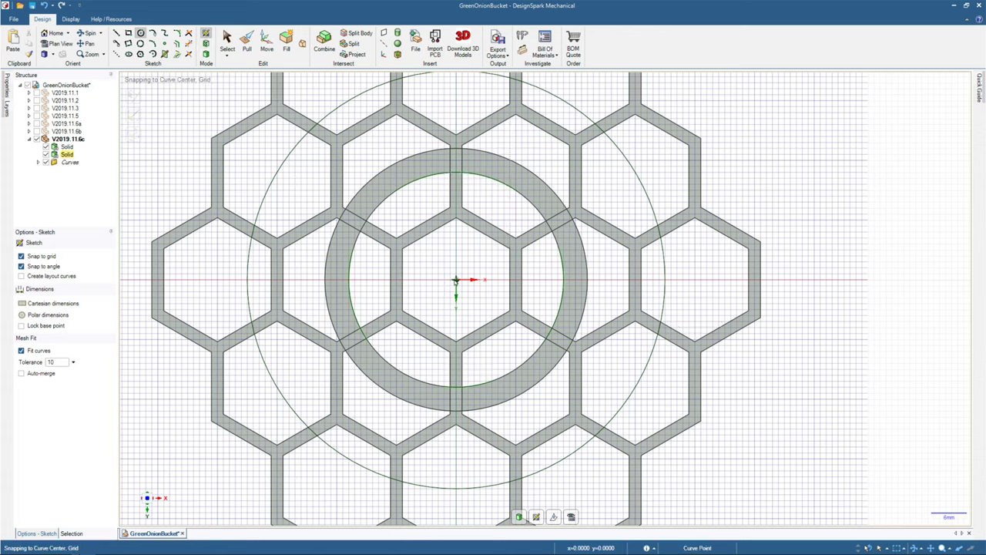
Set the diameter of the new sketched circle to 68 mm.
left_click(456, 281)
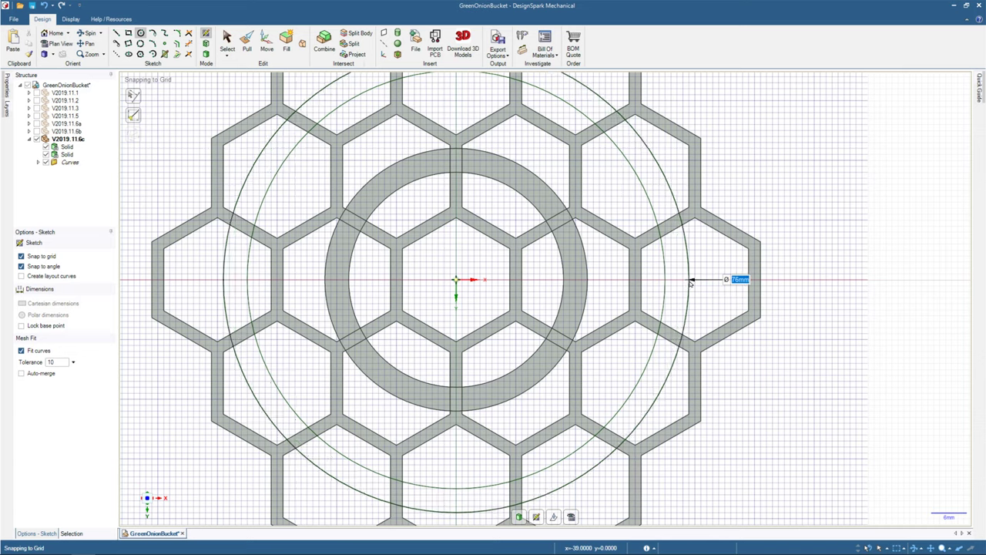
key("Escape")
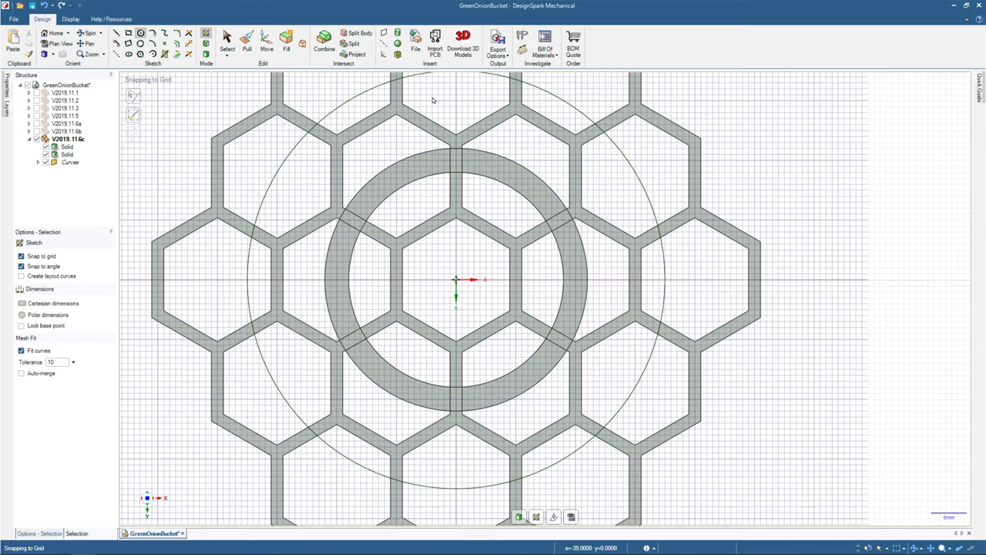
key("Escape")
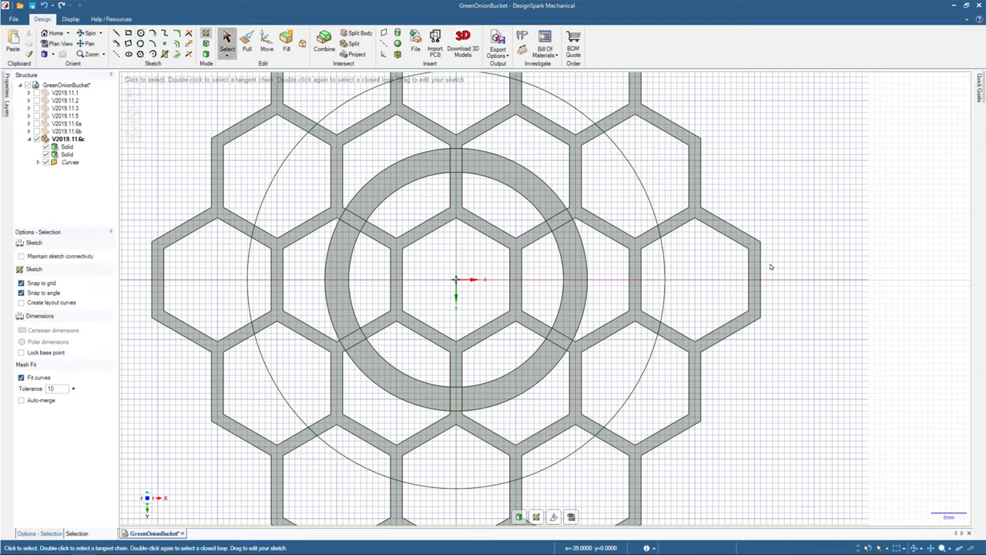
left_click(665, 263)
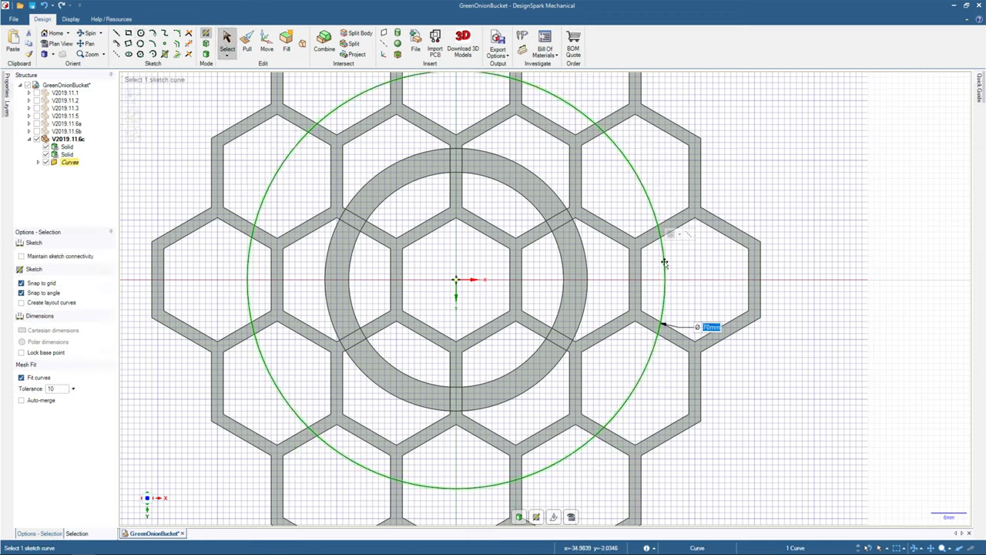
type("68")
key("Return")
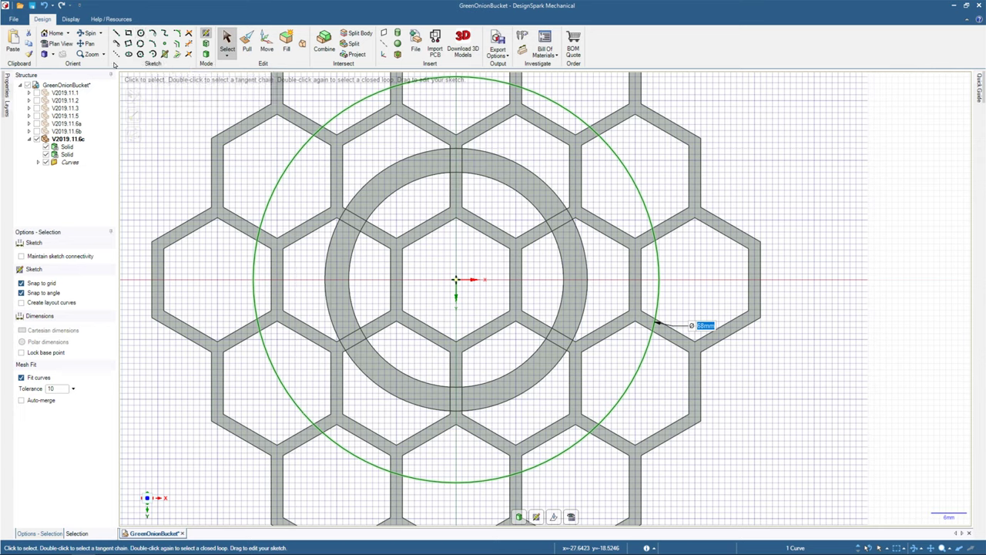
Unlock the honeycomb solid and sketch a concentric 76 mm diameter circle around the 68 mm one.
right_click(63, 148)
left_click(81, 197)
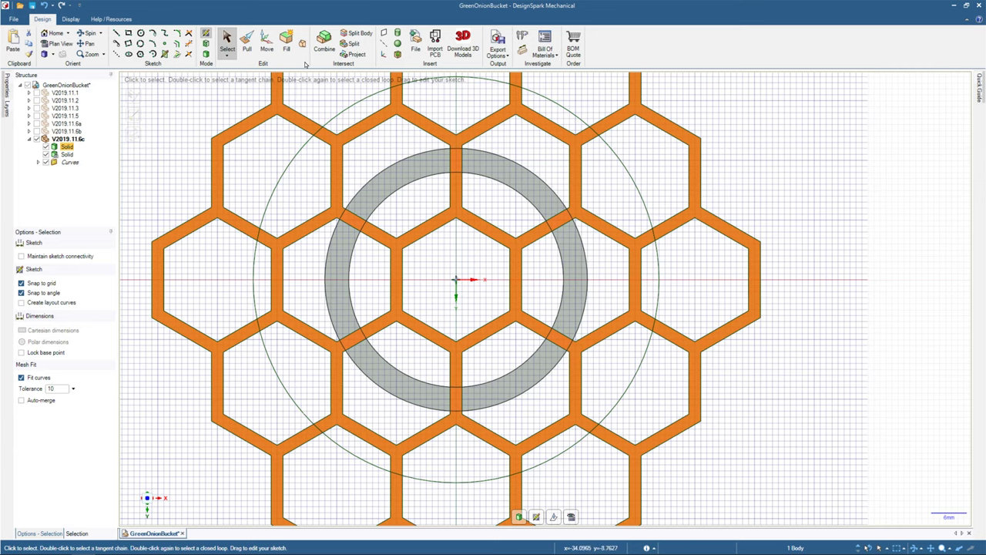
left_click(141, 33)
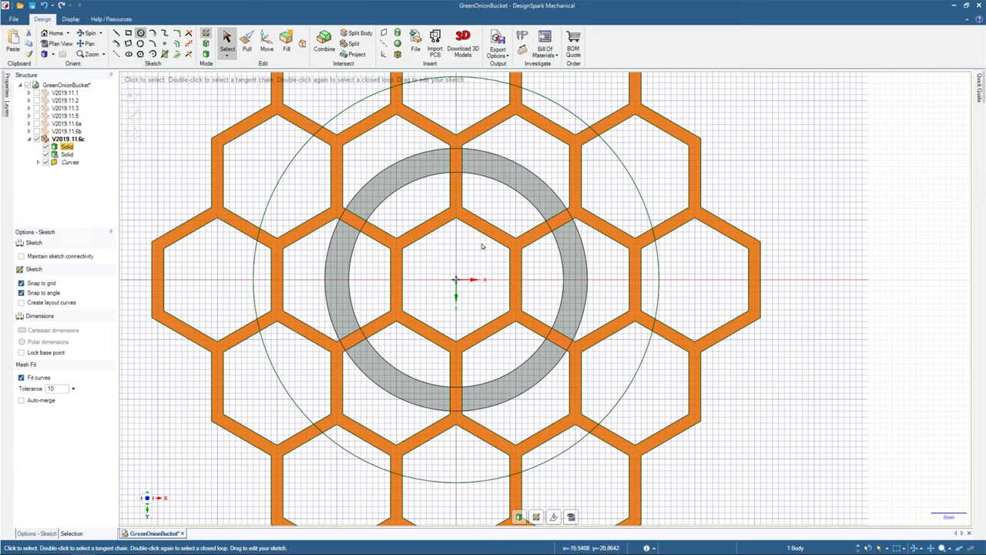
left_click(456, 279)
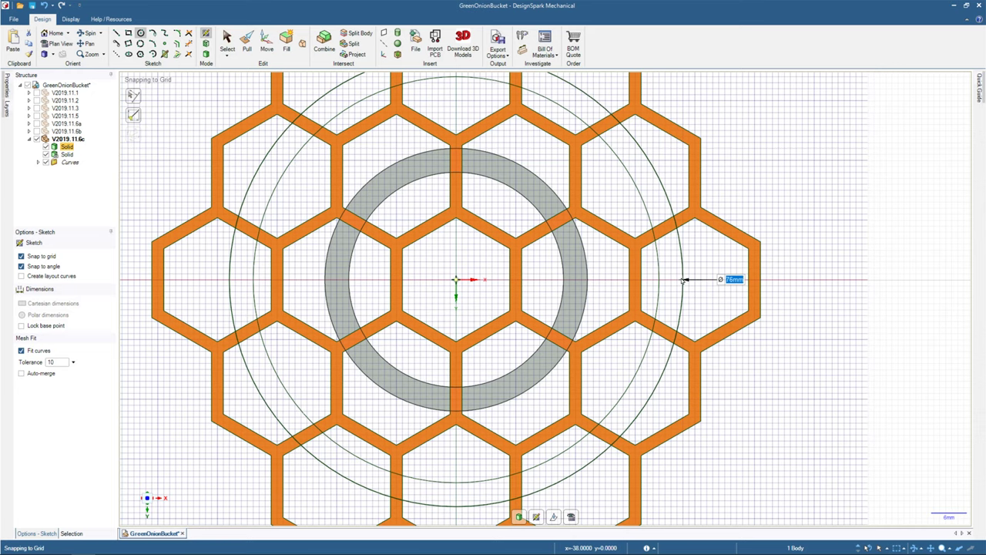
left_click(683, 280)
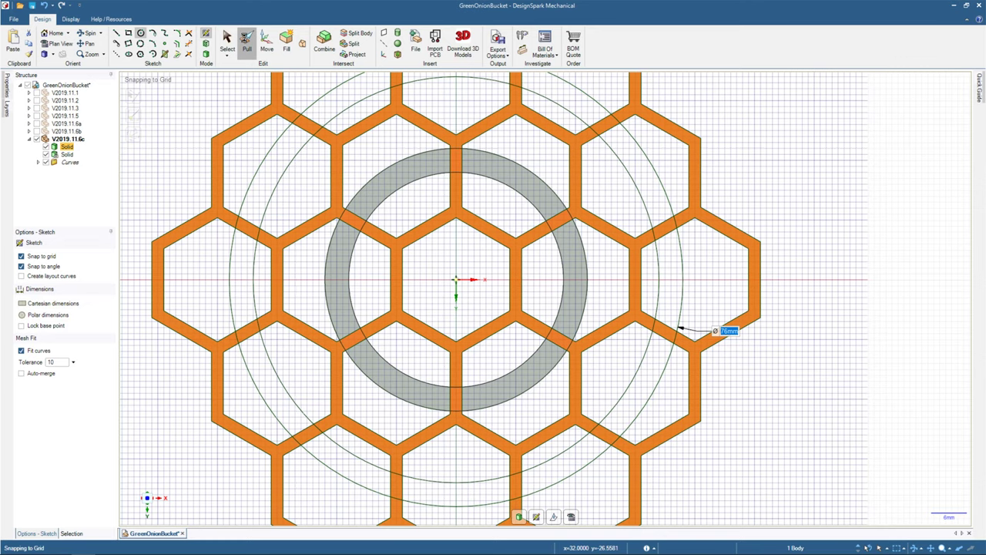
Convert the two sketched circles to surfaces with Pull and lock the honeycomb solid.
left_click(245, 40)
left_click(227, 40)
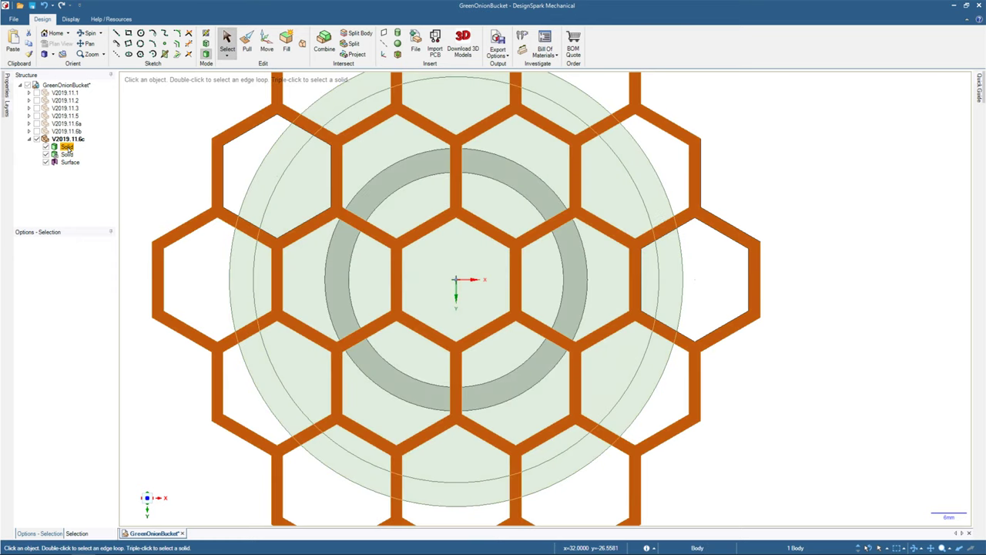
right_click(67, 148)
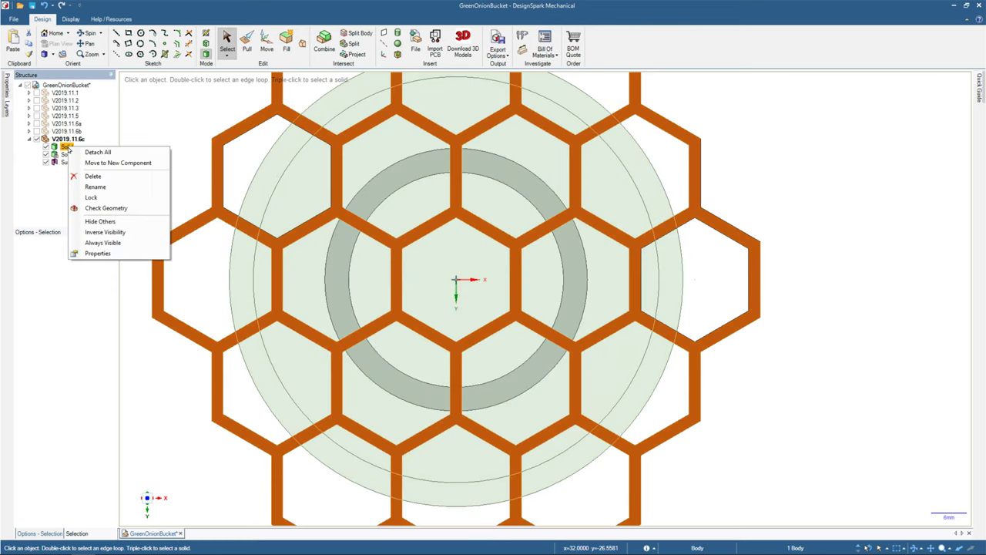
left_click(92, 190)
Delete the six pointed surface patches inside the 68 mm circle, in the outer cells, by selecting faces of the same area.
left_click(540, 254)
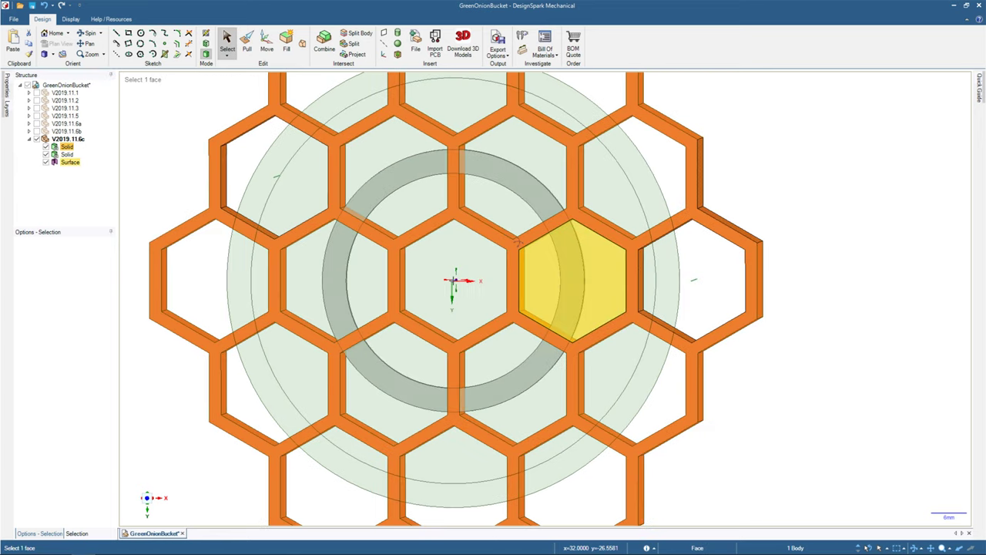
middle_click_drag(539, 255, 522, 242)
left_click(451, 266)
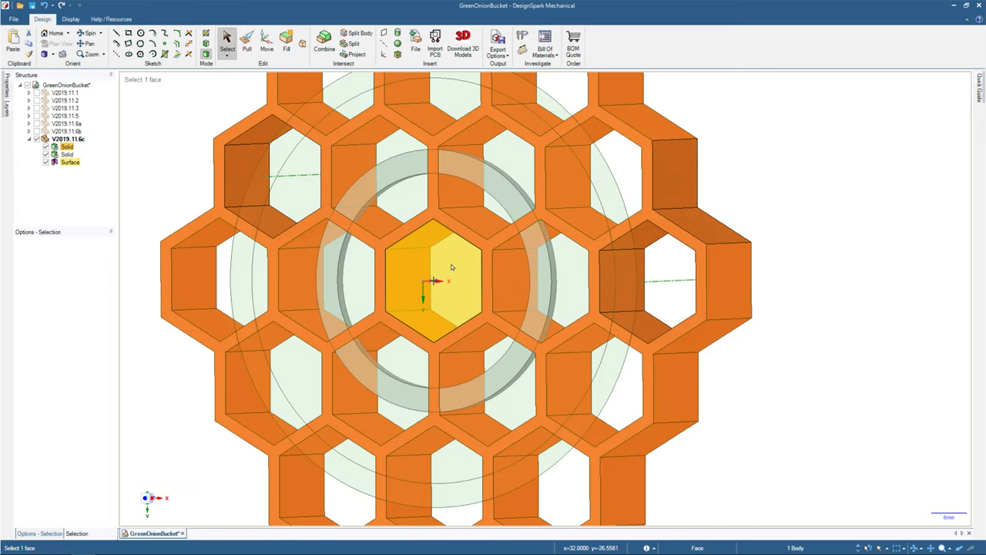
middle_click_drag(434, 280, 411, 182)
left_click(411, 182)
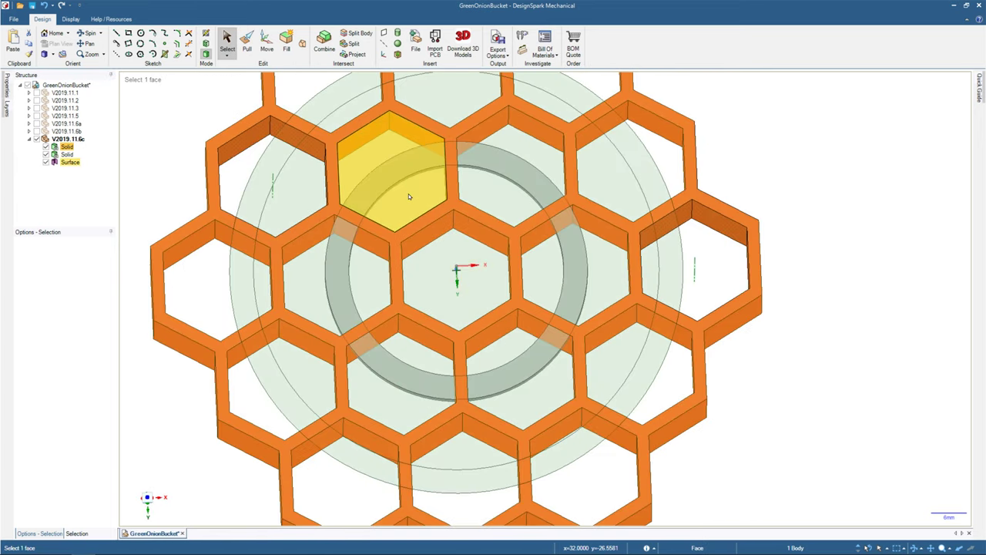
left_click(296, 191)
left_click(76, 533)
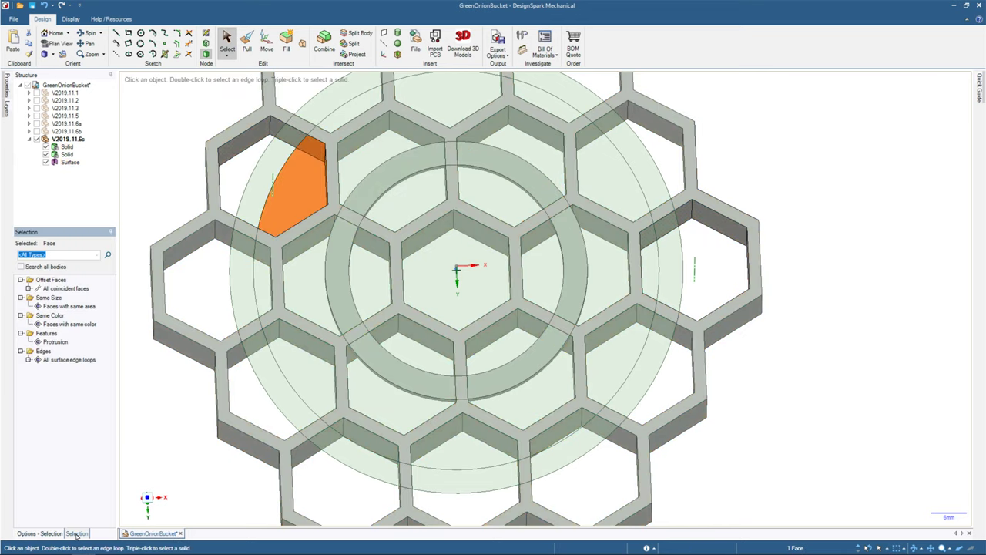
left_click(62, 307)
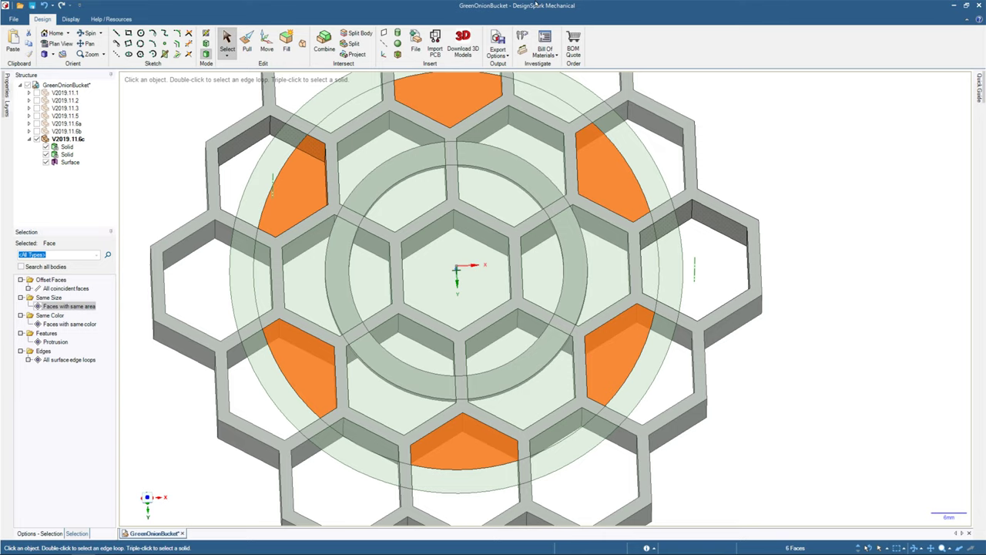
key("Escape")
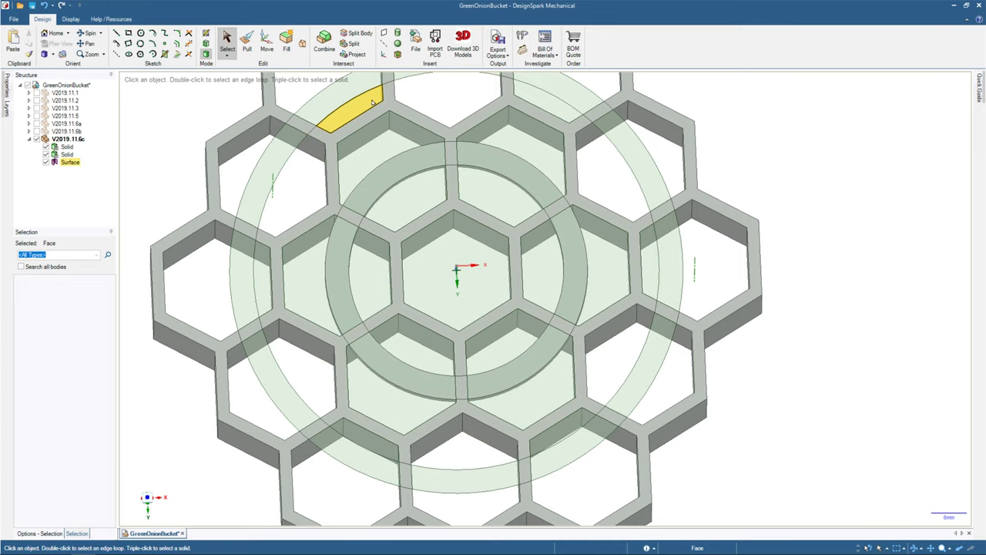
Delete the seven full hexagonal surface patches filling the central honeycomb cells by selecting faces of the same area.
left_click(373, 103)
left_click(80, 306)
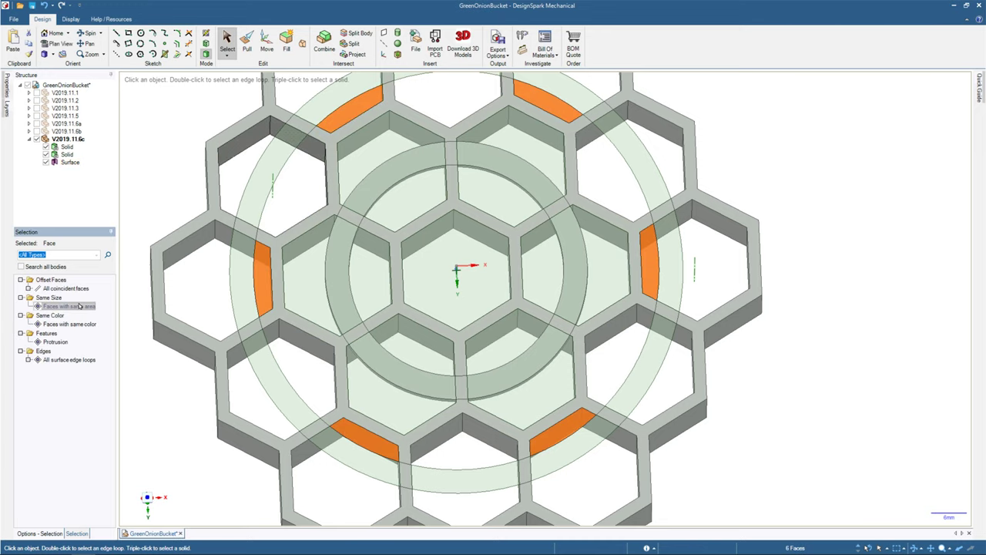
left_click(384, 140)
left_click(80, 307)
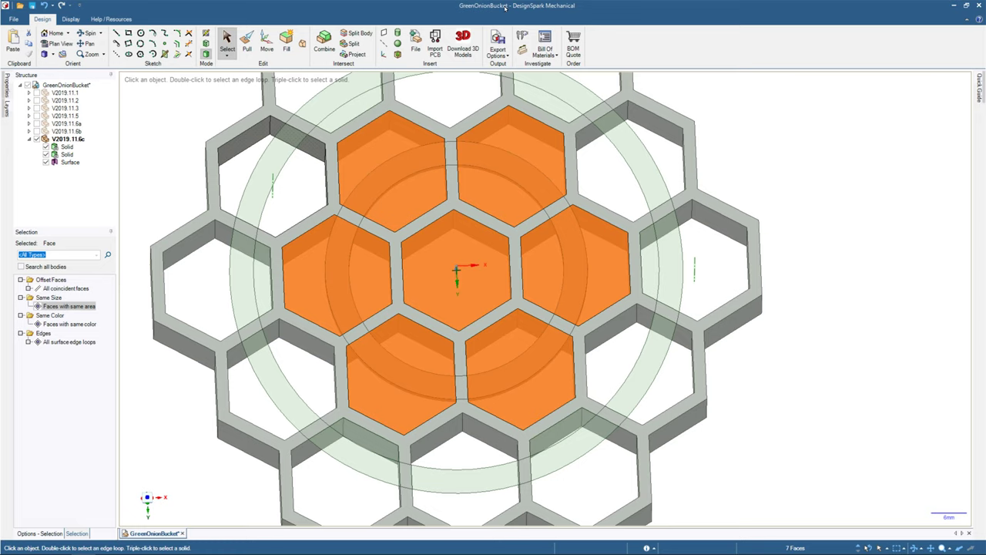
key("Delete")
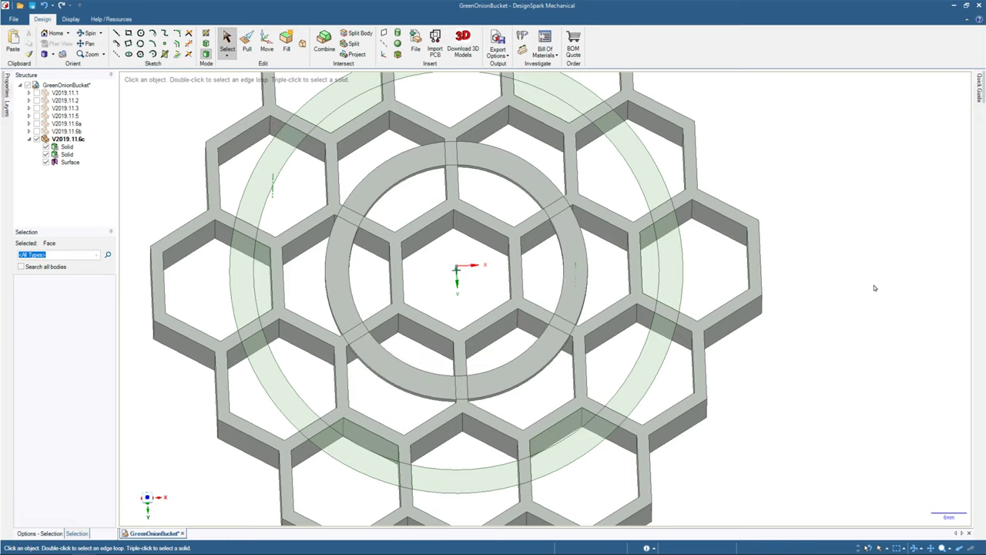
Delete the six thin surface slivers between the 68 mm circle and the neighboring honeycomb walls.
middle_click_drag(875, 288, 549, 120)
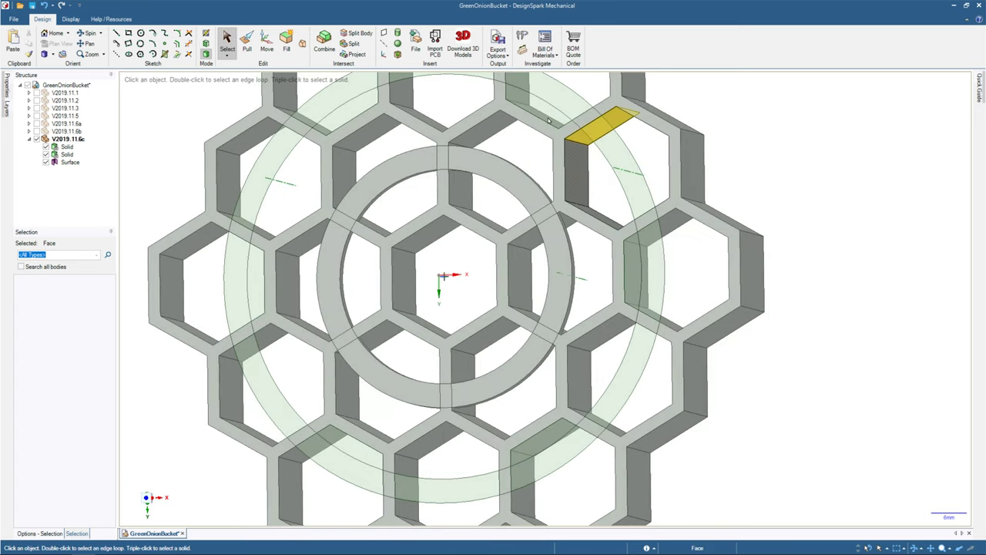
left_click(549, 119)
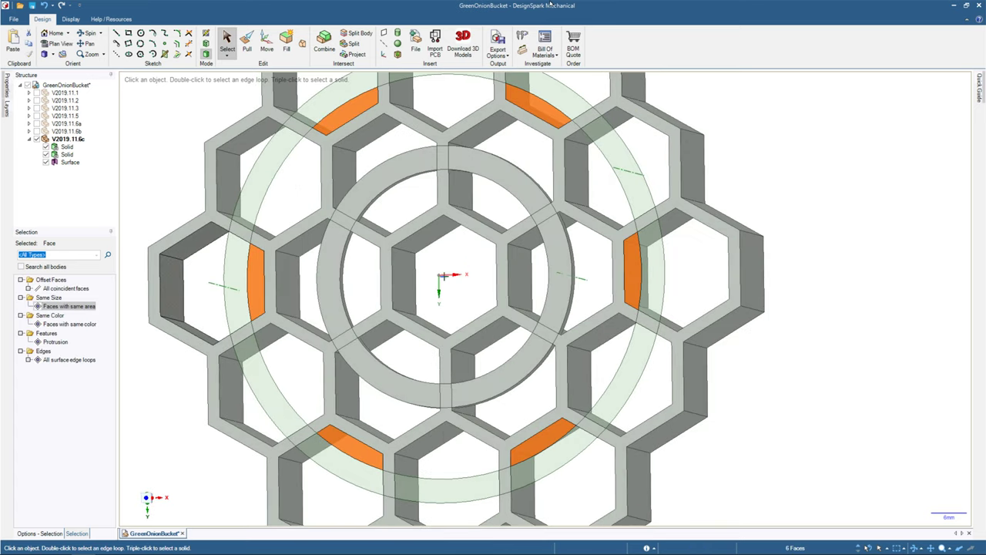
key("Escape")
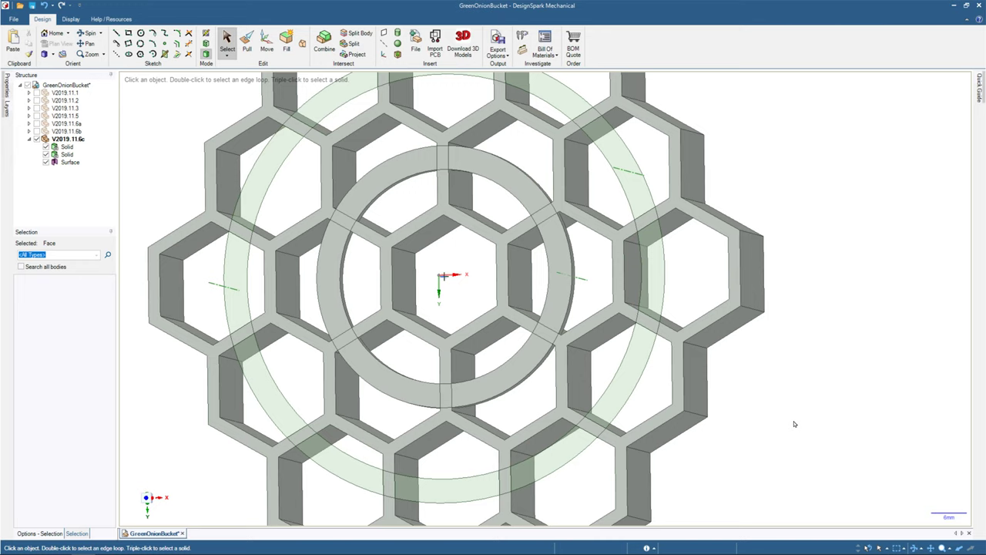
Delete the six ring surface segments crossing the corner cells of the honeycomb by selecting faces of the same area.
middle_click_drag(795, 424, 846, 420)
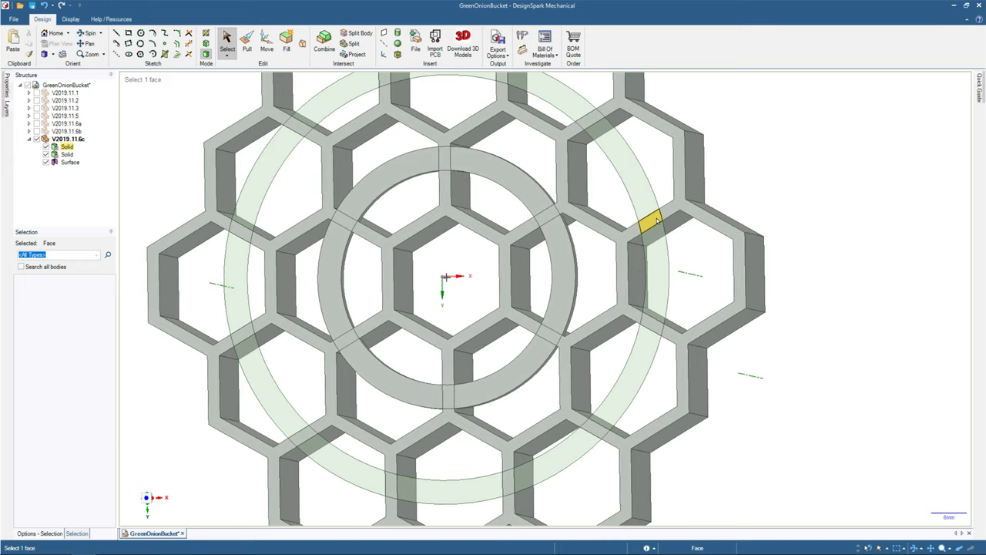
left_click(656, 221)
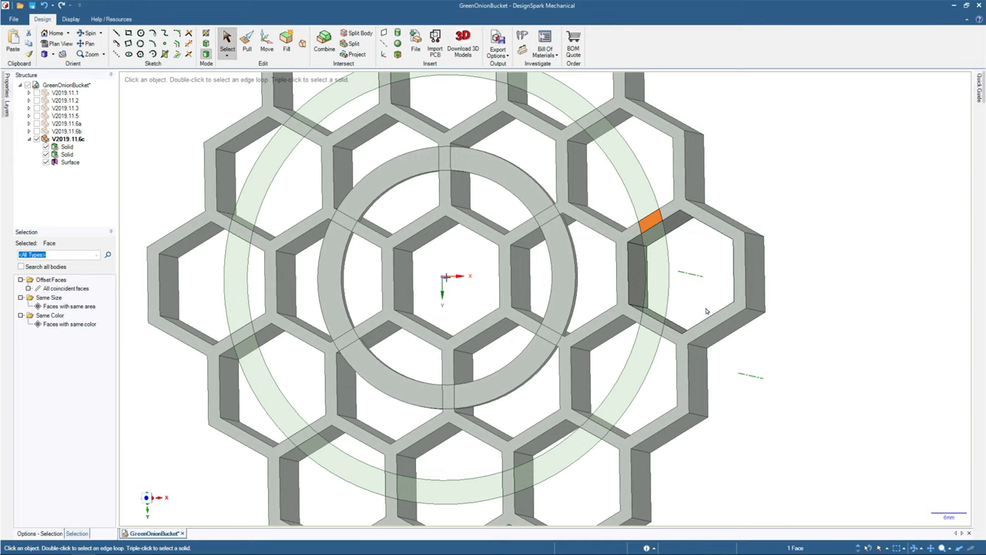
left_click(653, 277)
left_click(85, 306)
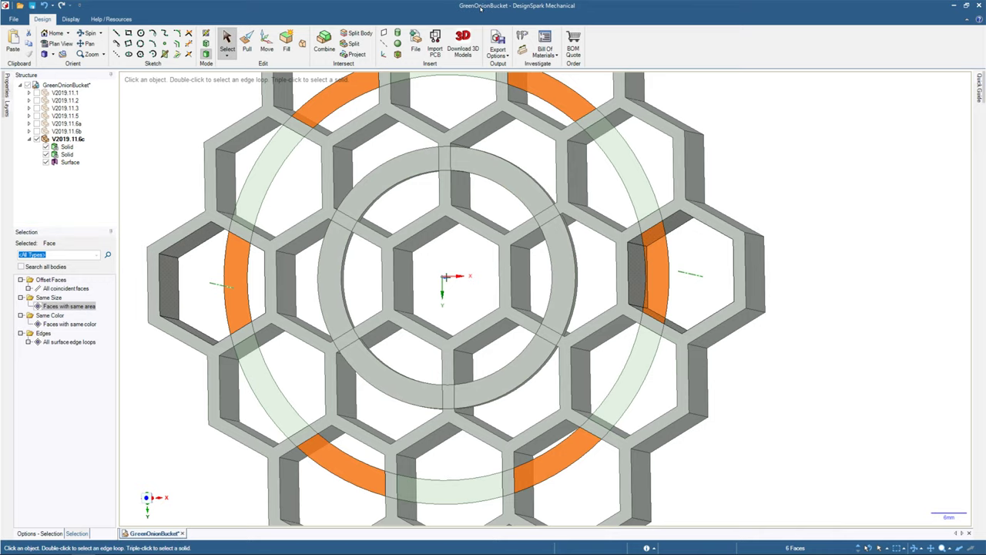
key("Escape")
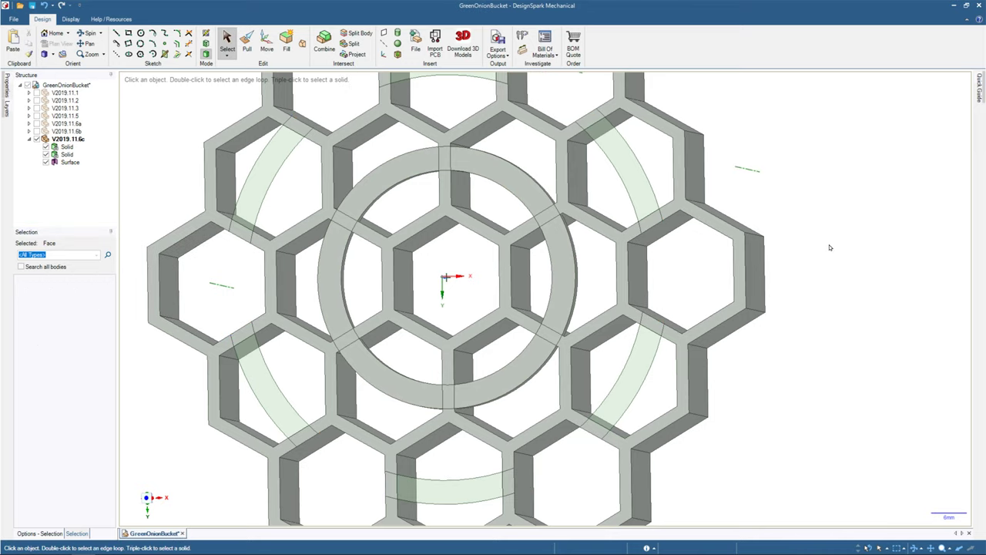
Try to delete the twelve small faces imprinted where the outer ring crosses the locked honeycomb's walls.
middle_click_drag(830, 248, 649, 285)
key("v")
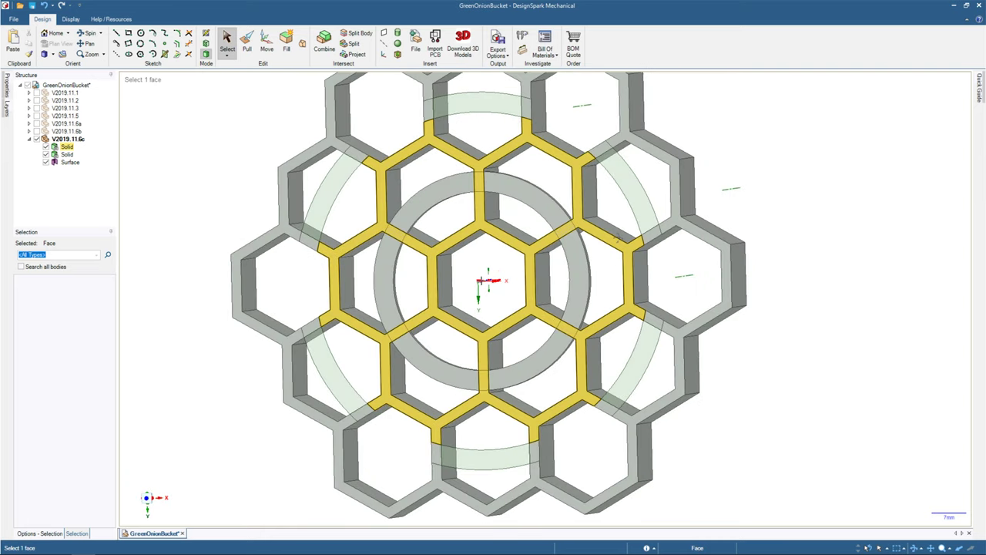
left_click(651, 233)
left_click(68, 307)
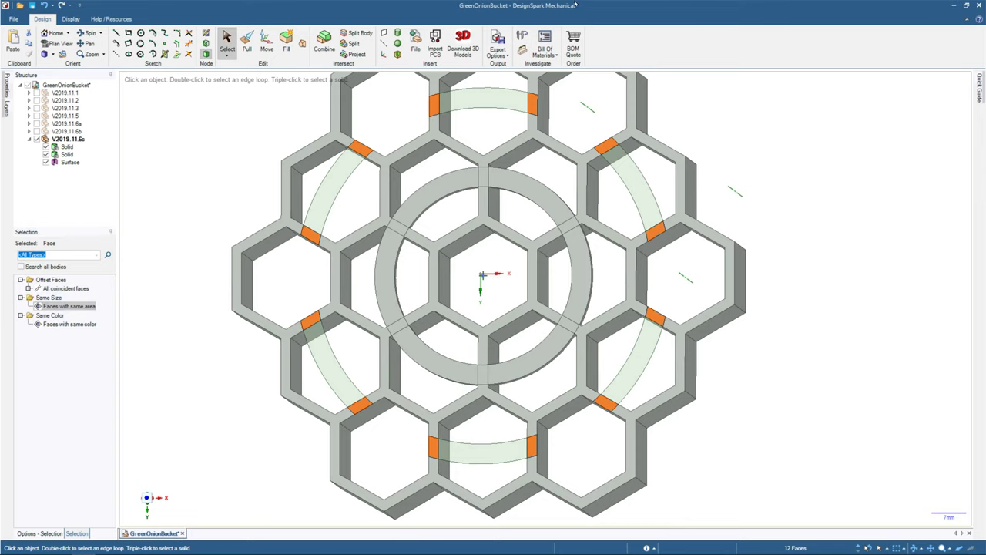
key("Delete")
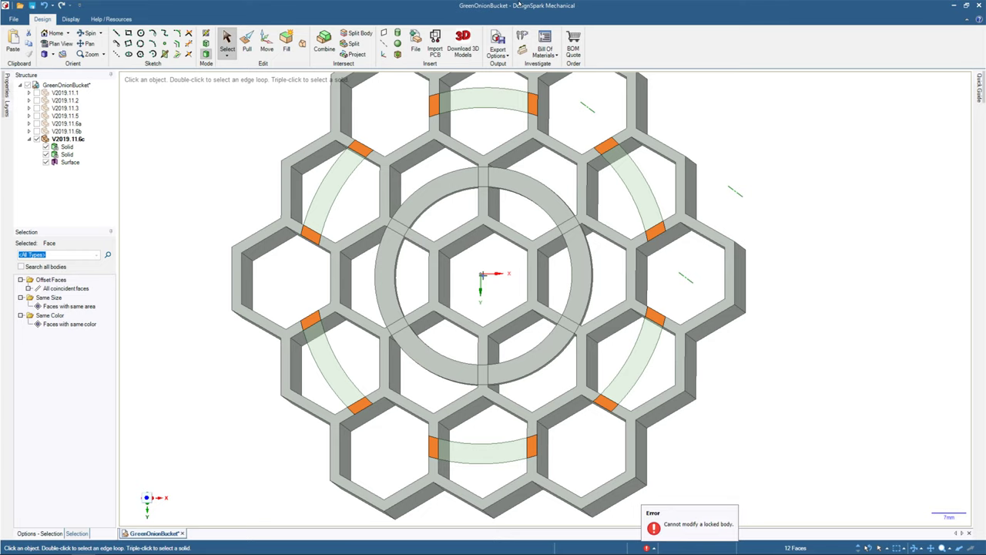
left_click(46, 307)
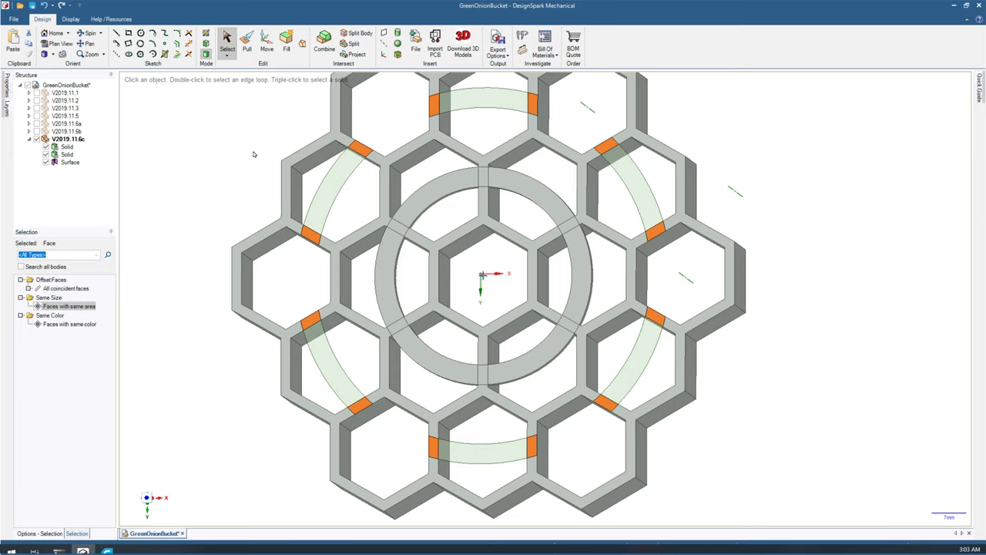
Unlock the honeycomb solid and delete the twelve imprinted wall faces under the outer ring.
left_click(65, 147)
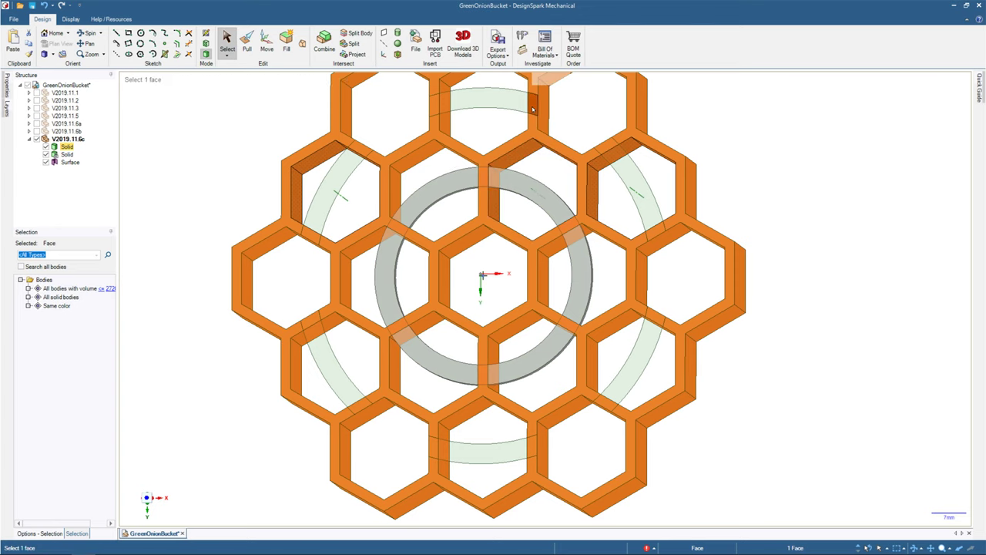
left_click(488, 103)
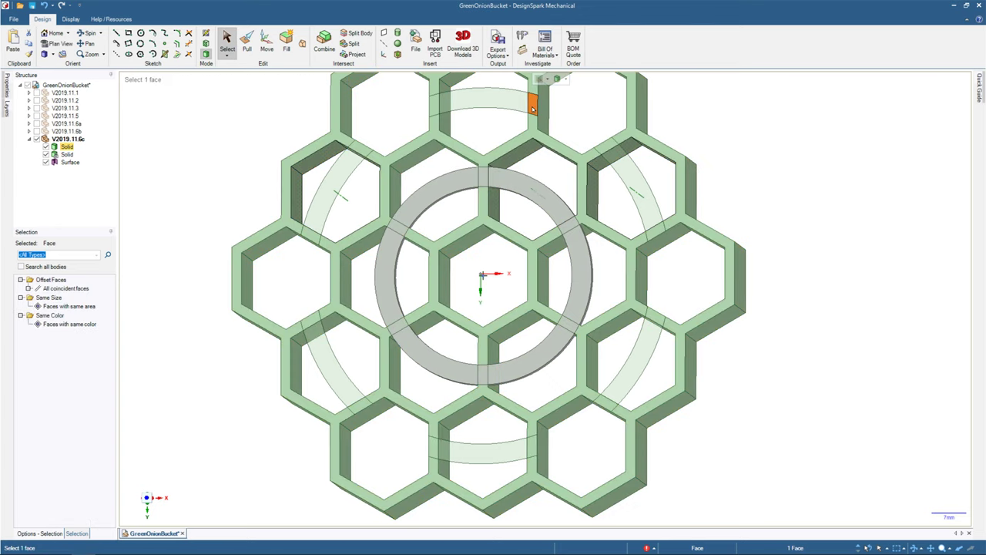
triple_click(488, 103)
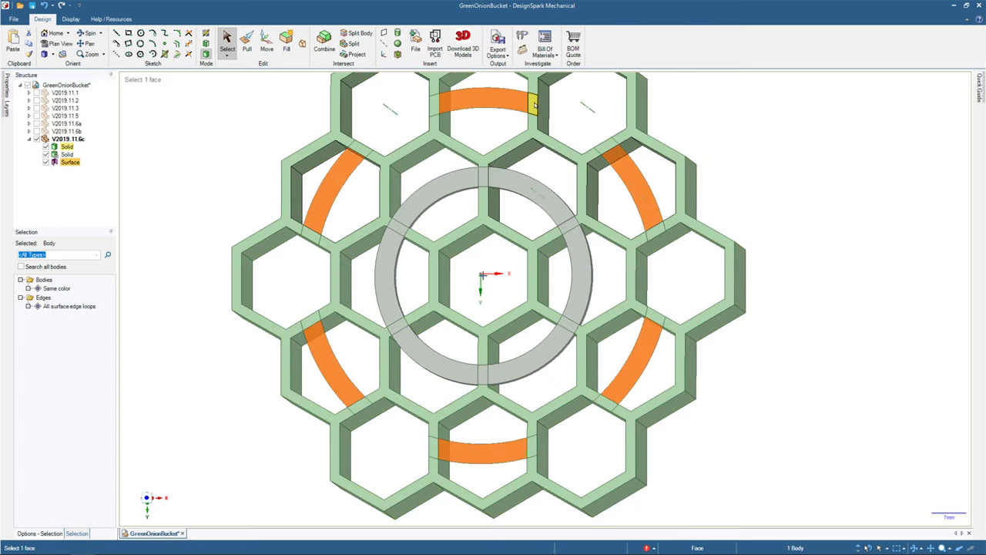
left_click(534, 104)
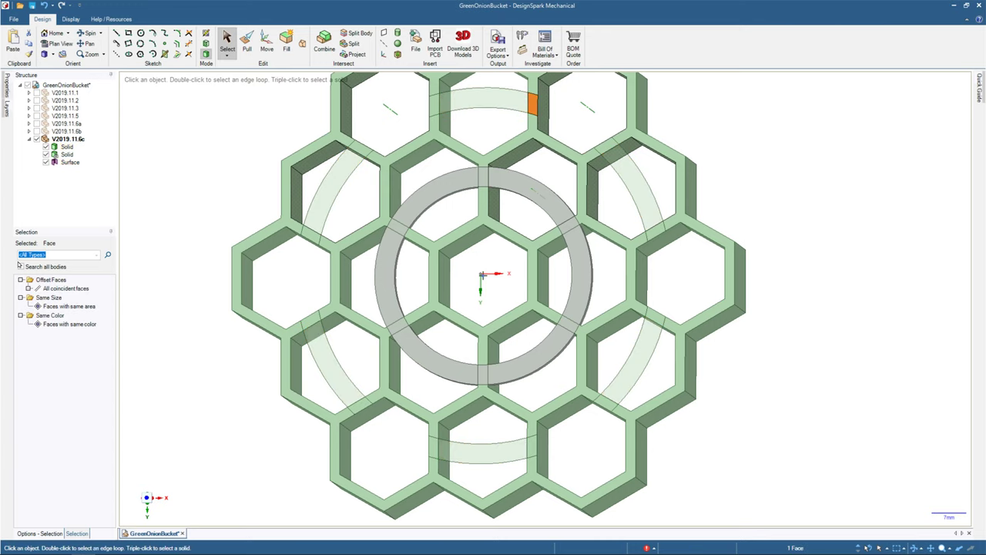
left_click(69, 306)
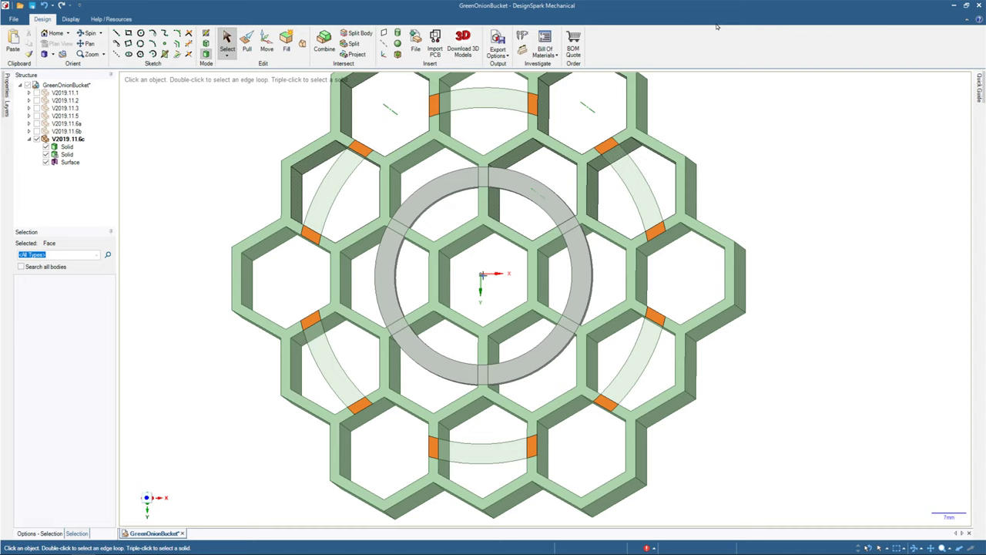
left_click(821, 339)
Select the six remaining outer ring surface segments by matching area and activate Pull on them.
middle_click_drag(822, 339, 792, 345)
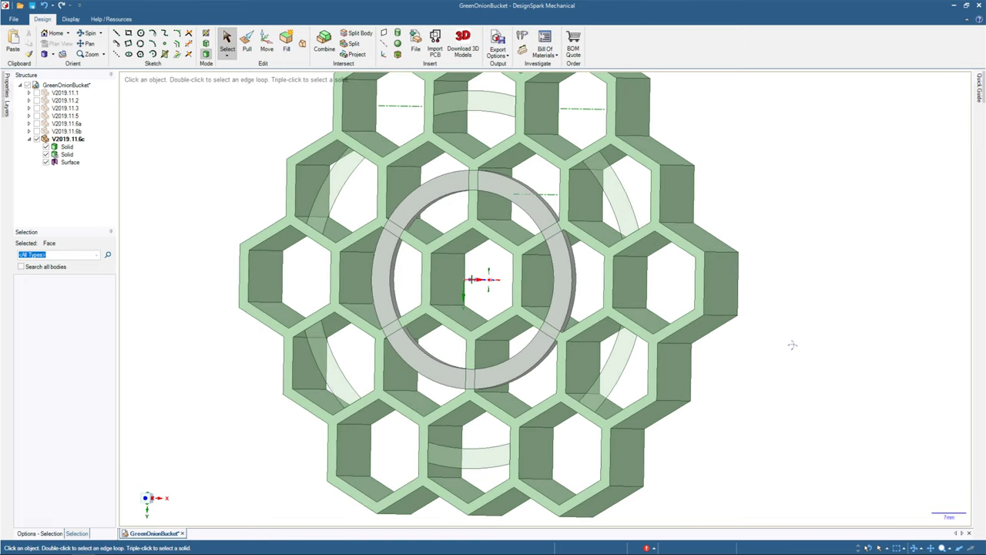
middle_click_drag(792, 344, 647, 373)
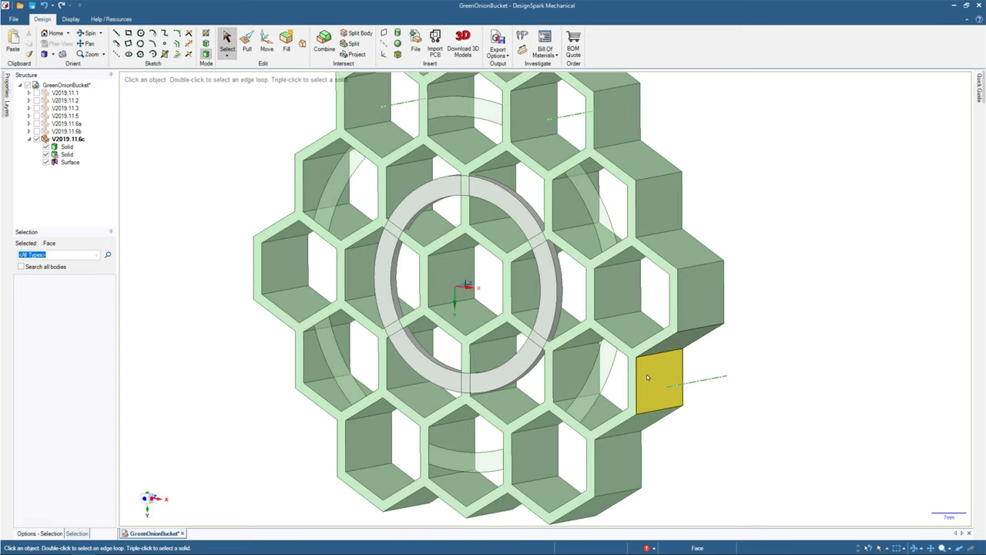
left_click(608, 377)
left_click(70, 306)
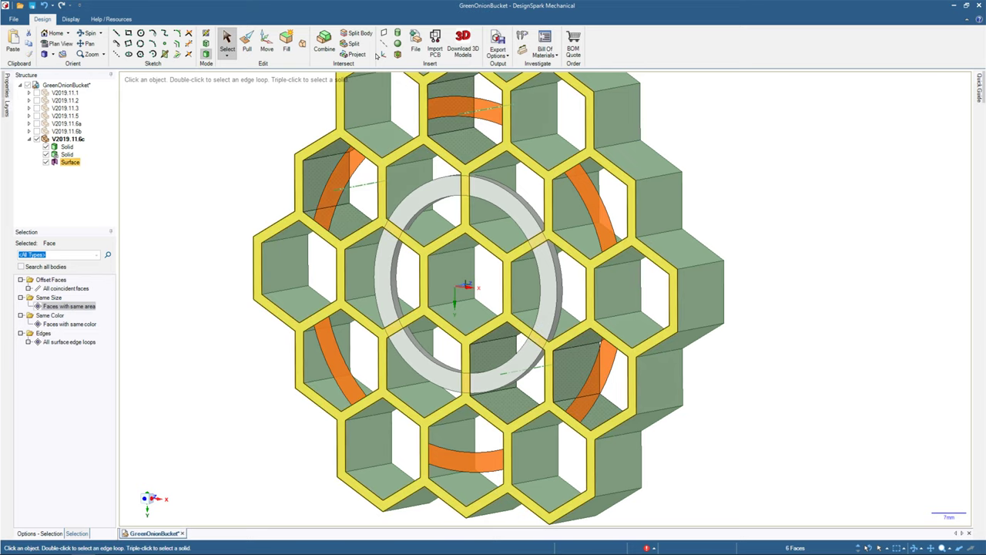
key("p")
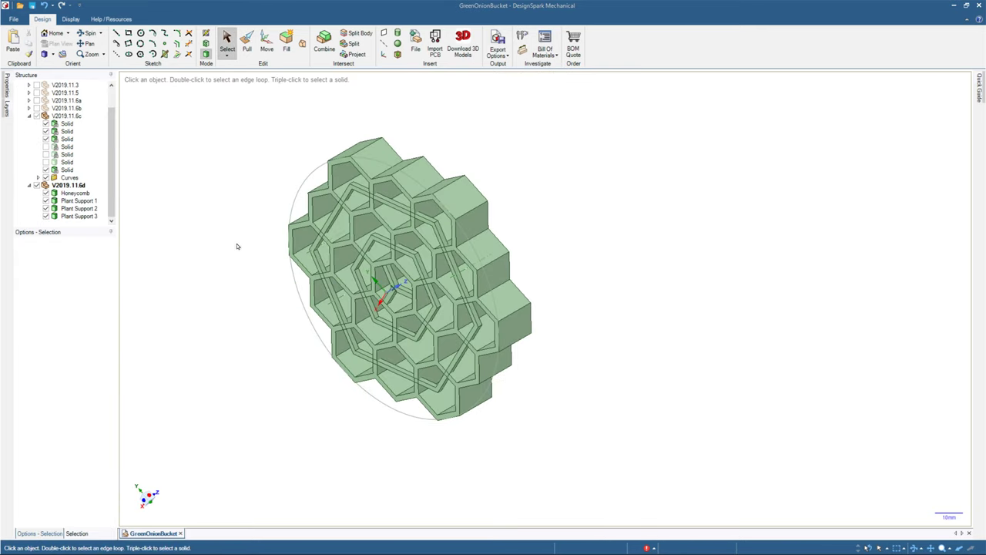
Examine the V2019.11.6d honeycomb and its plant supports from the front, back and sides.
key("v")
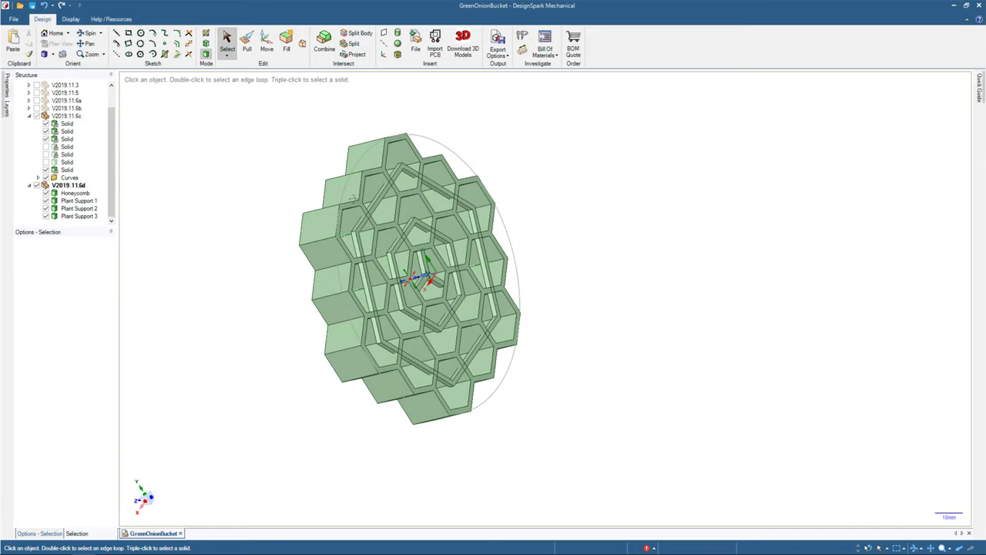
middle_click_drag(352, 197, 274, 340)
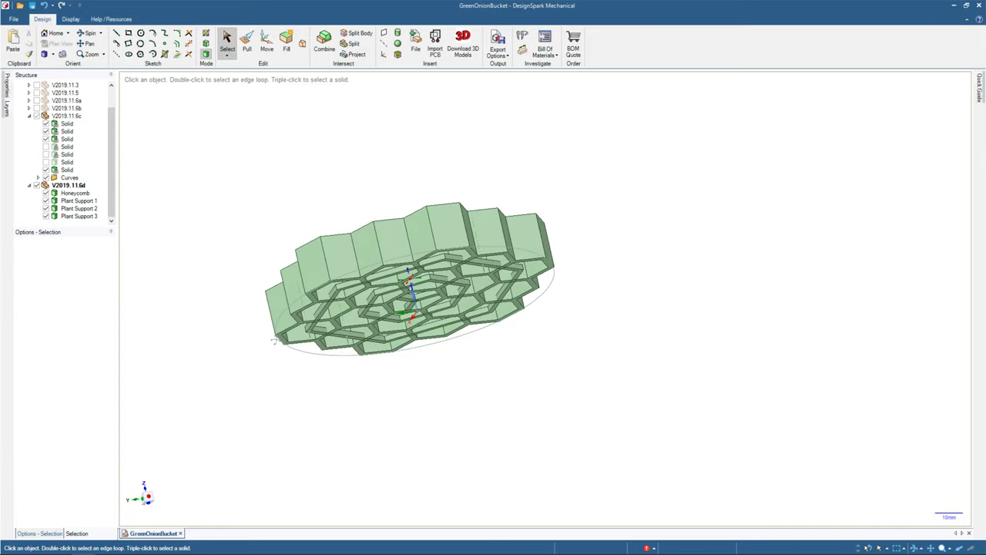
key("v")
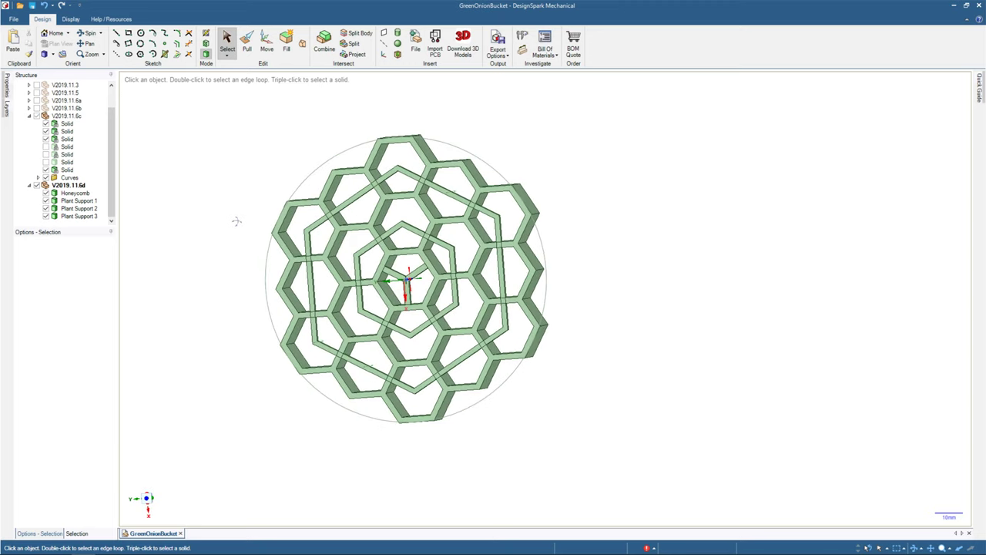
middle_click_drag(236, 221, 543, 256)
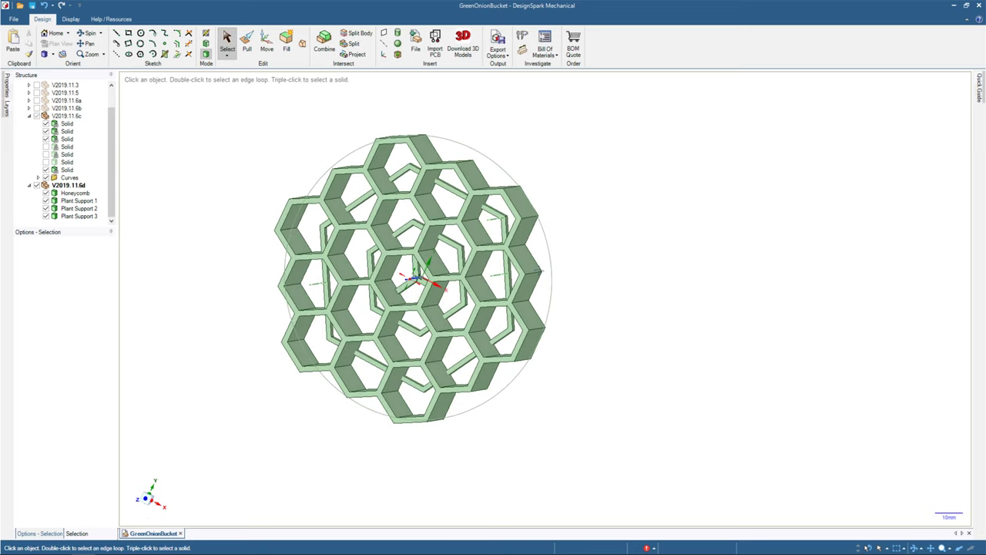
middle_click_drag(370, 324, 538, 229)
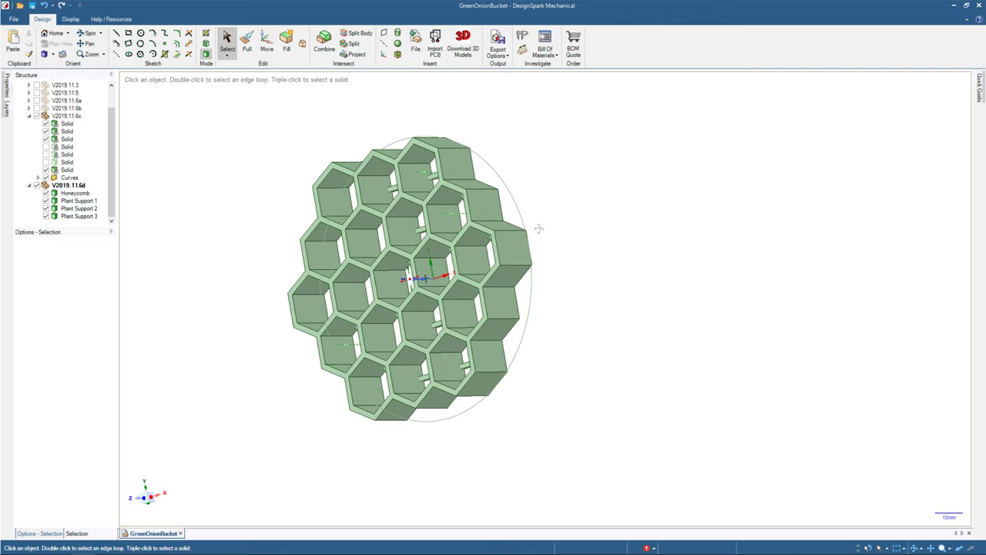
middle_click_drag(538, 229, 537, 182)
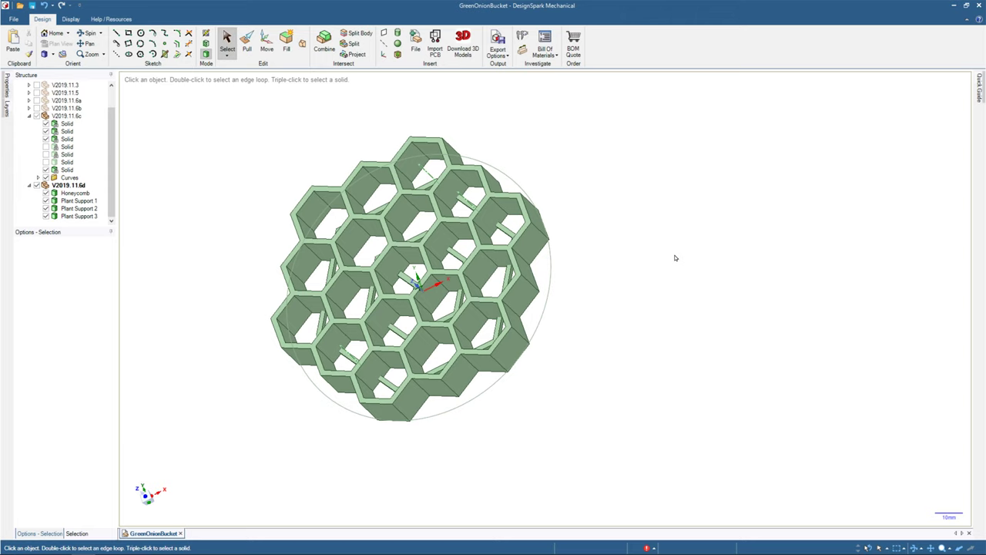
Measure the distance between the outer hexagonal ring's face and the honeycomb's top face.
left_click(521, 37)
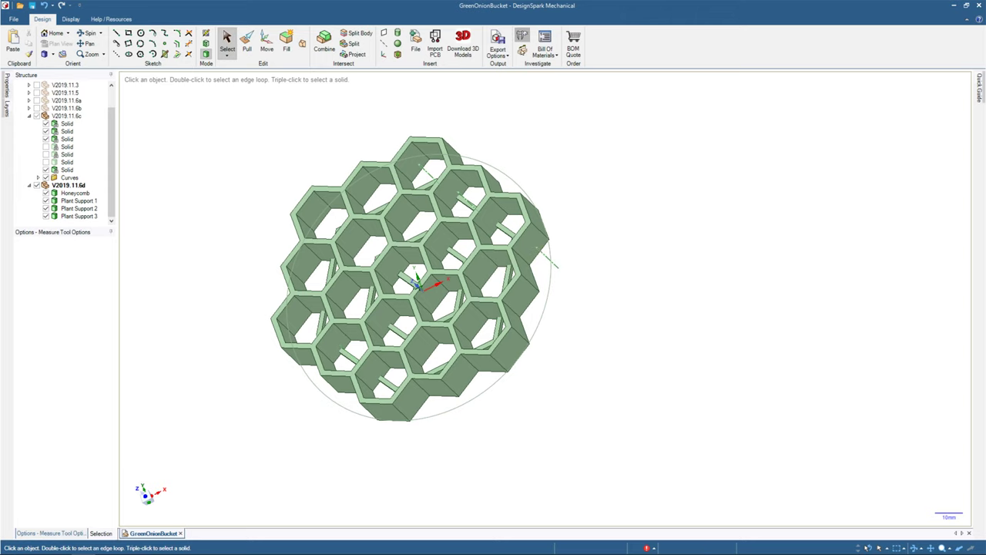
scroll(509, 233, "up", 4)
left_click(509, 232)
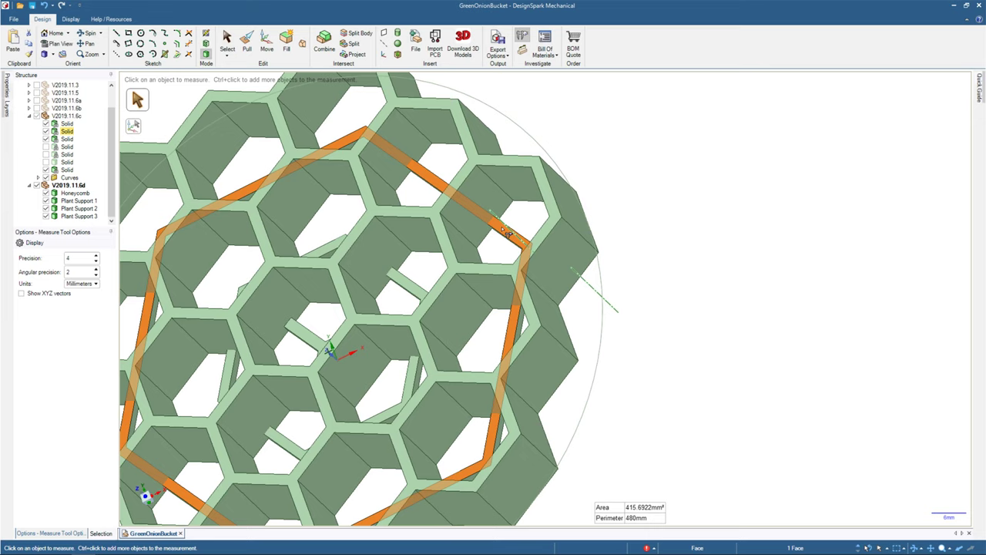
left_click(552, 202, "ctrl")
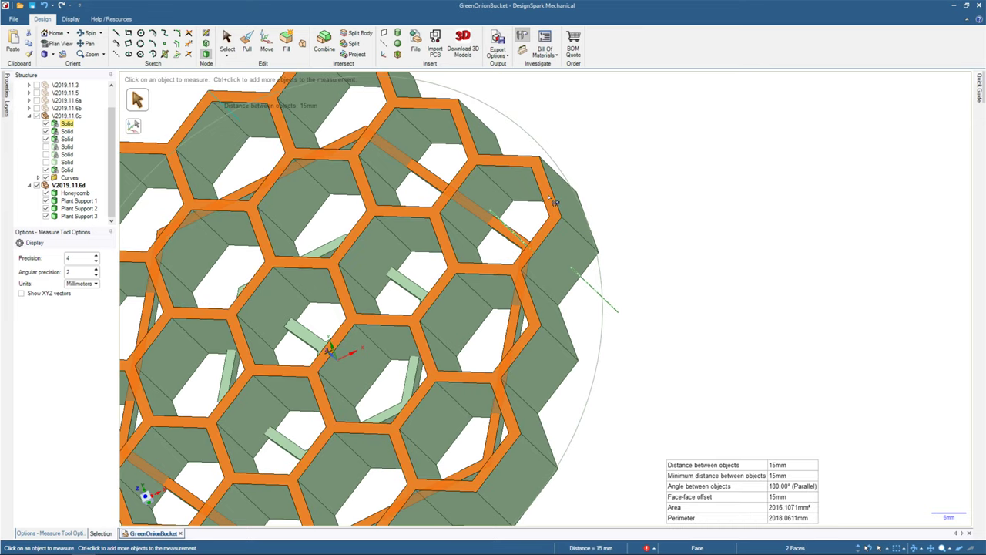
left_click(228, 42)
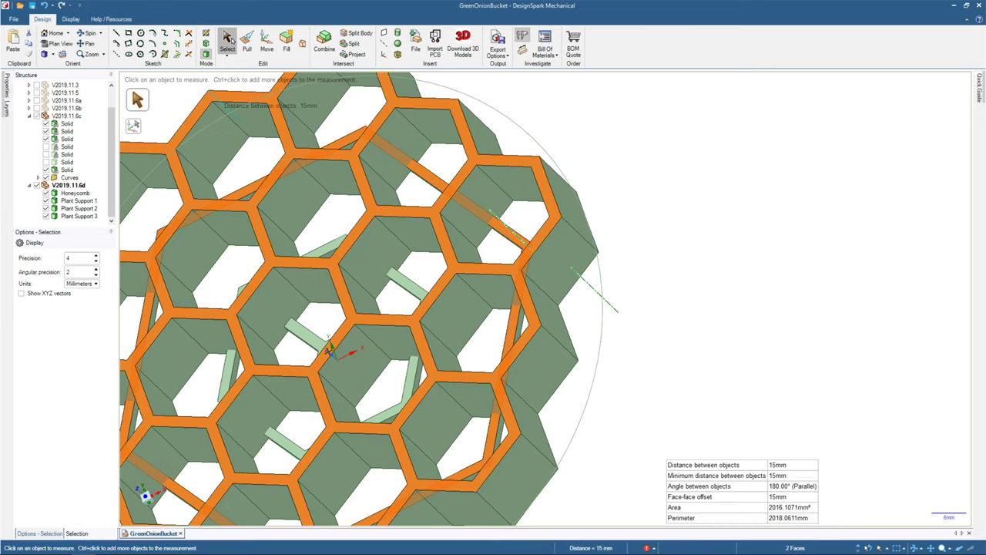
left_click(682, 174)
scroll(682, 174, "down", 5)
scroll(675, 179, "up", 3)
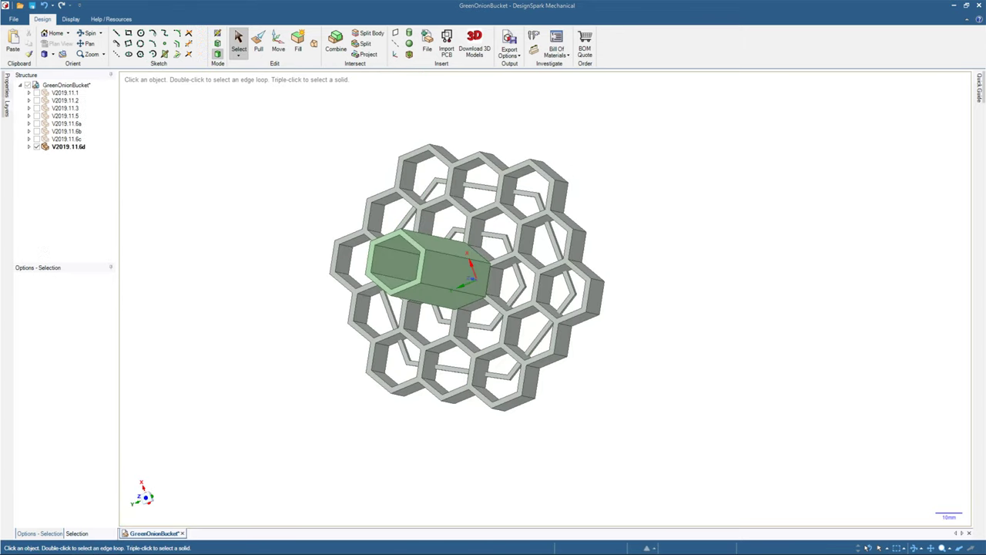
Sketch a 25.4 mm diameter circle on the hexagonal tube's top face, centred on the origin and passing through the outer corners.
middle_click_drag(276, 423, 273, 334)
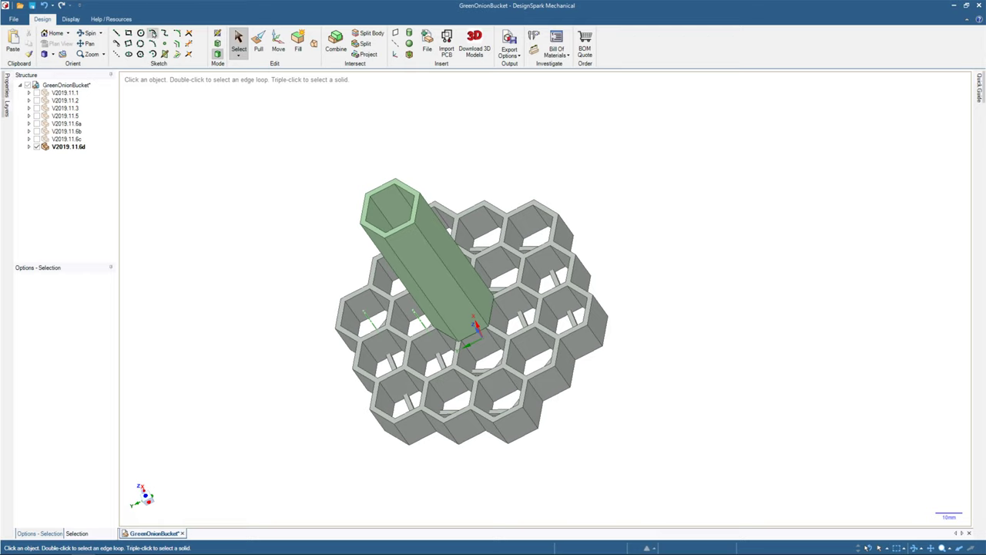
left_click(140, 34)
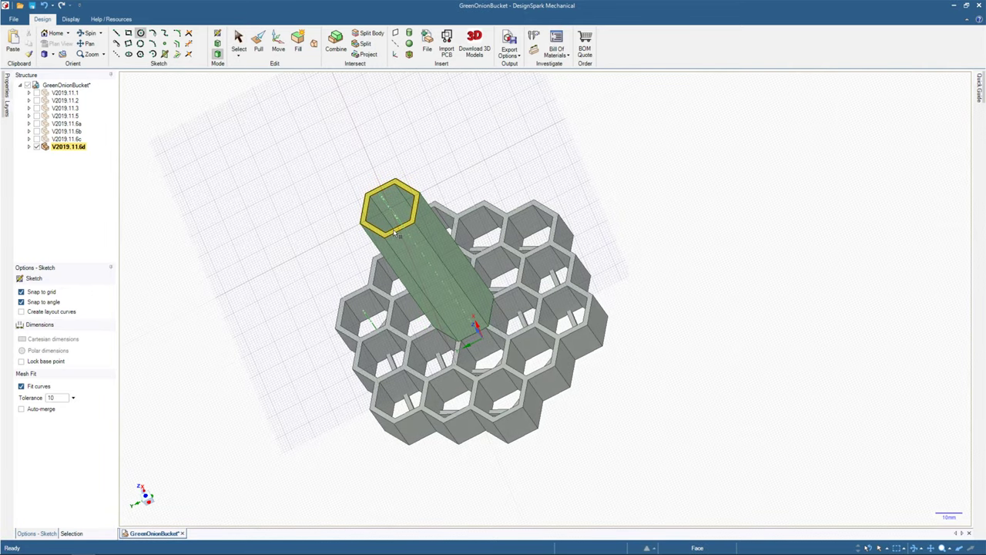
left_click(395, 233)
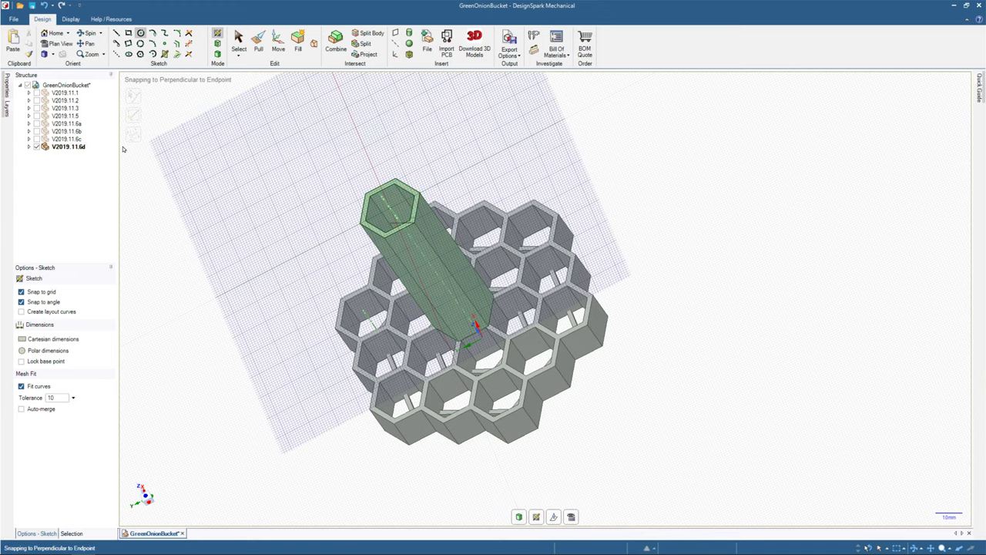
middle_click_drag(395, 233, 247, 219)
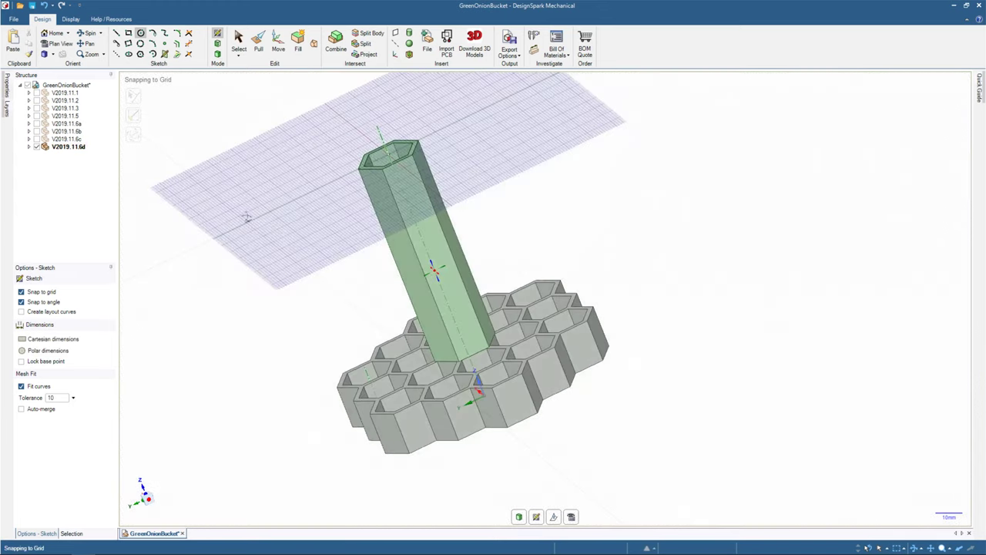
left_click(57, 44)
middle_click_drag(608, 257, 607, 278, "shift")
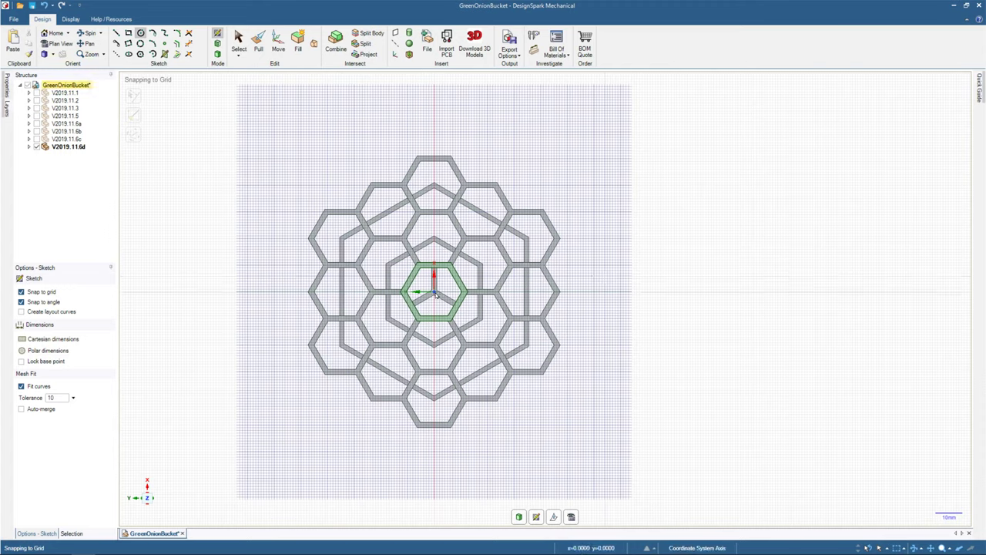
scroll(434, 294, "up", 3)
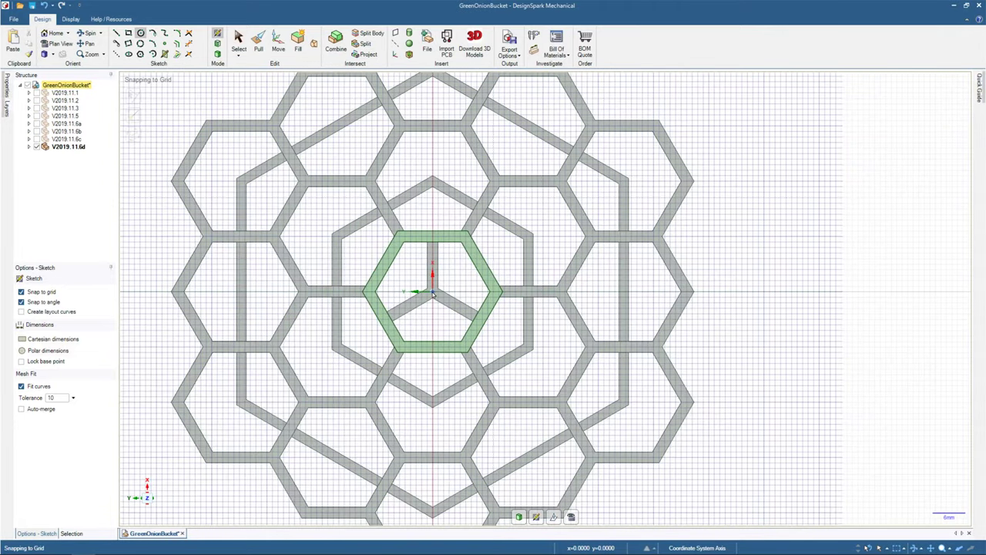
left_click(433, 294)
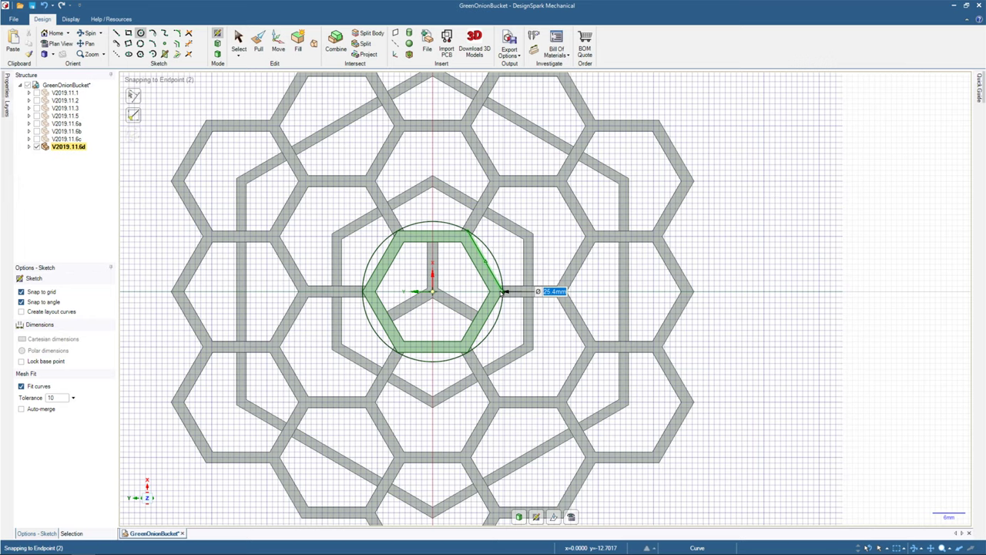
scroll(505, 293, "up", 3)
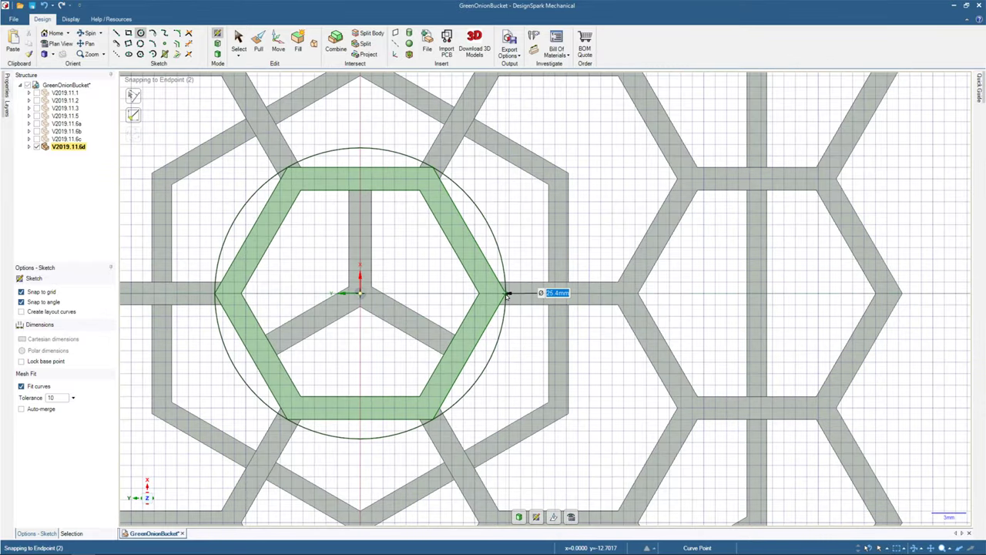
left_click(507, 295)
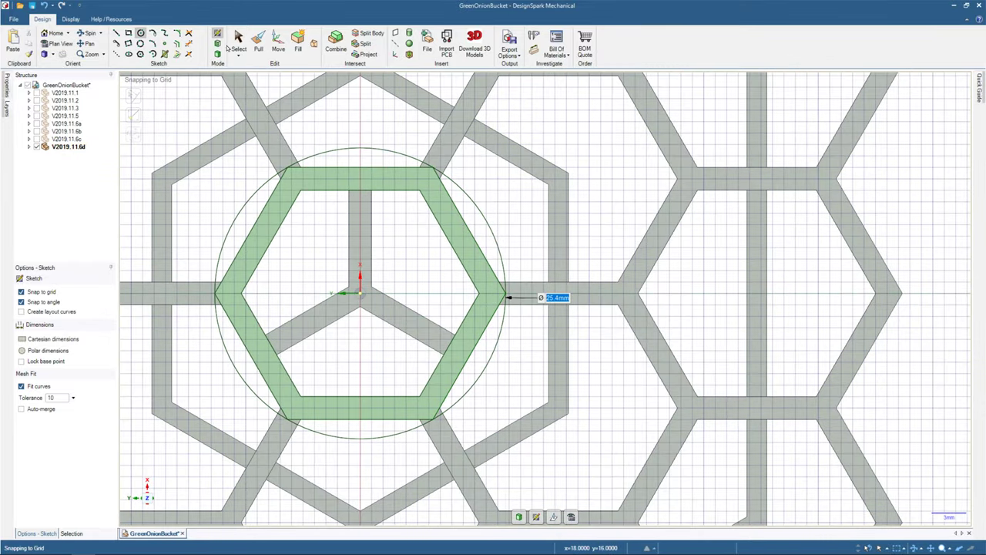
Turn the circle sketch into surfaces and delete the hexagonal surface covering the tube's opening.
left_click(259, 40)
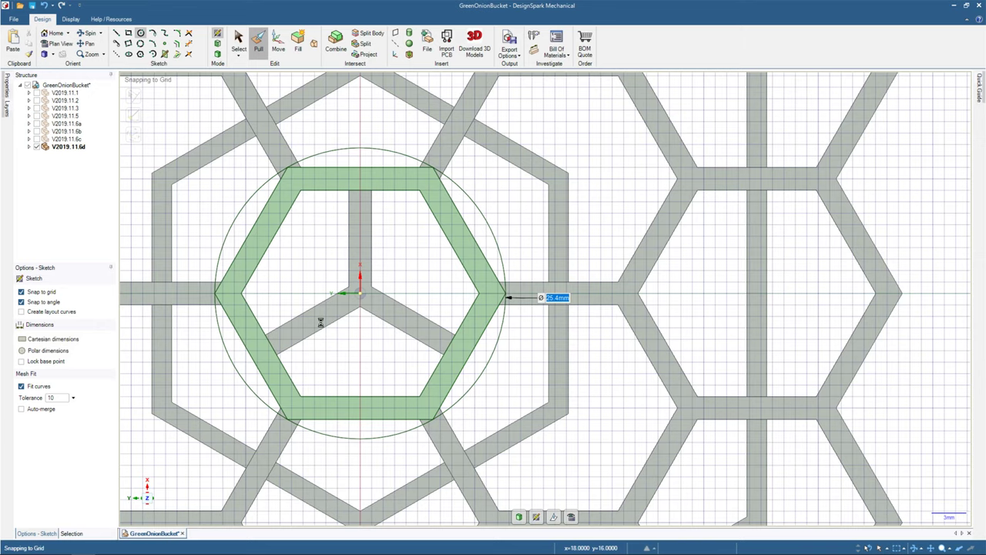
left_click(322, 326)
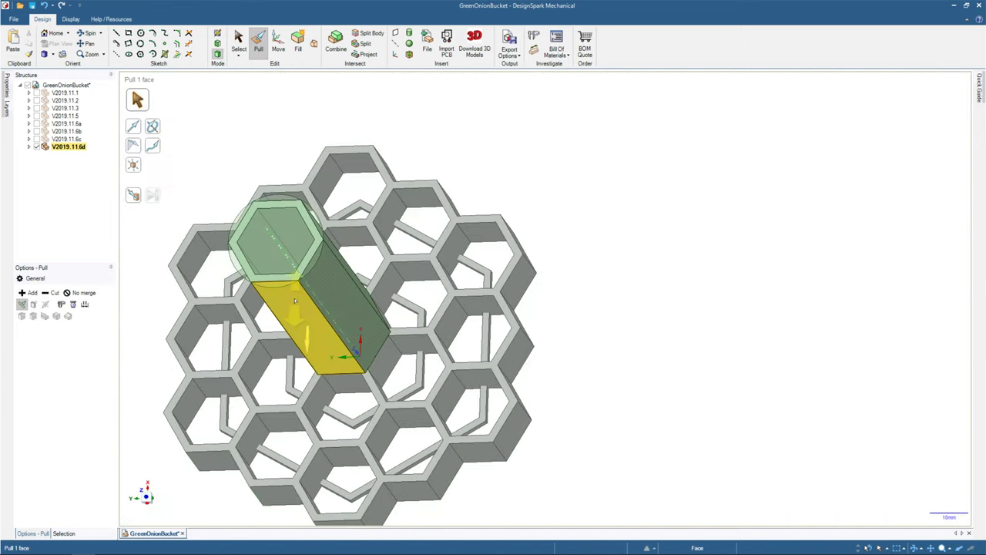
left_click(246, 41)
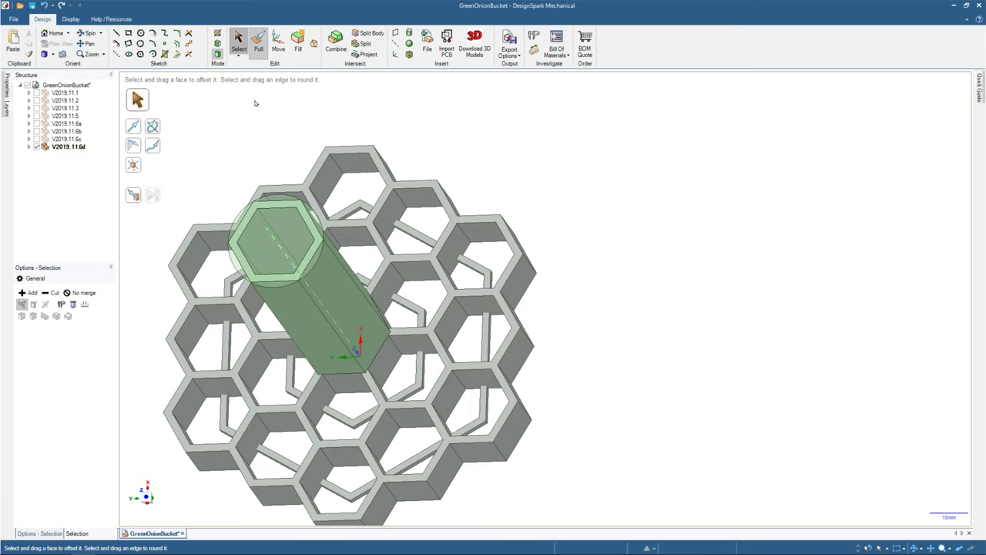
left_click(285, 228)
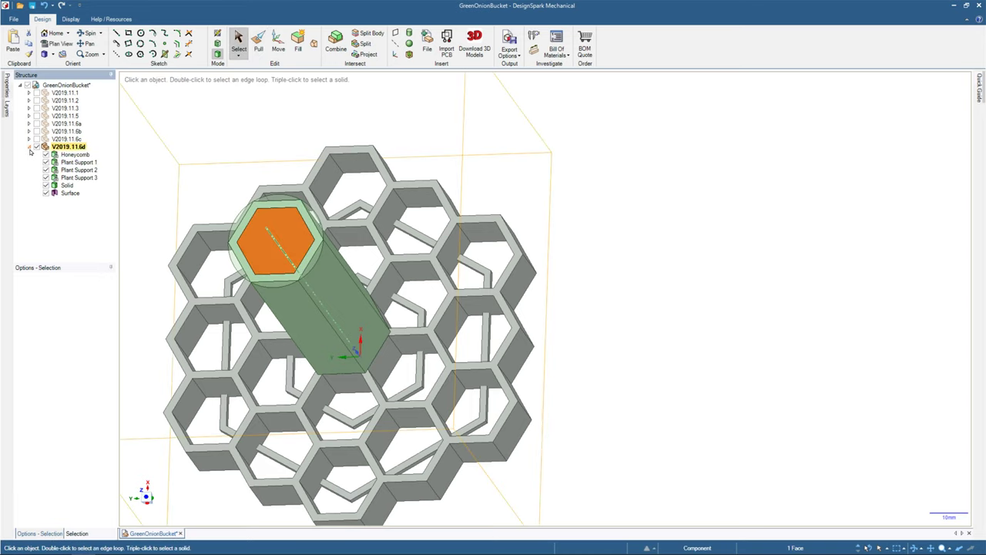
left_click(286, 226)
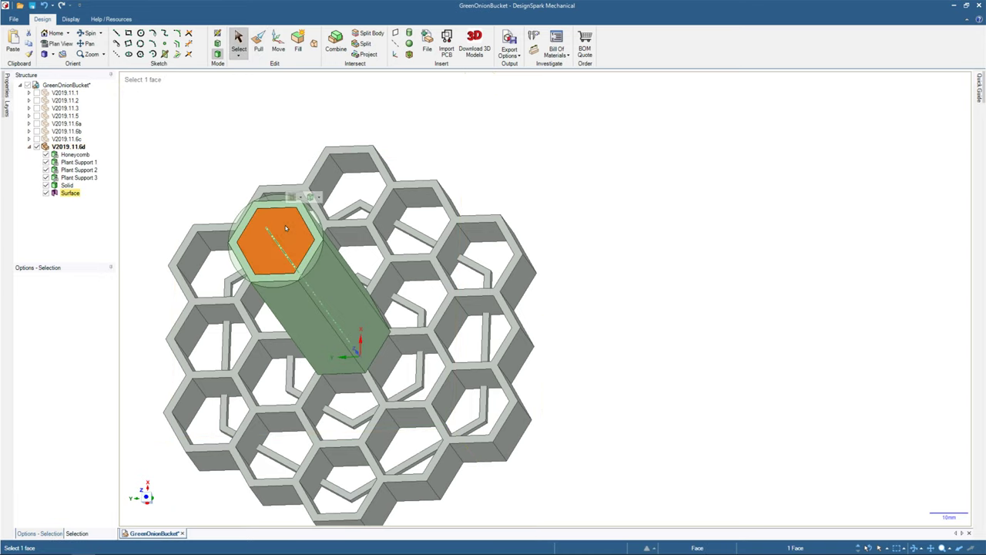
key("Escape")
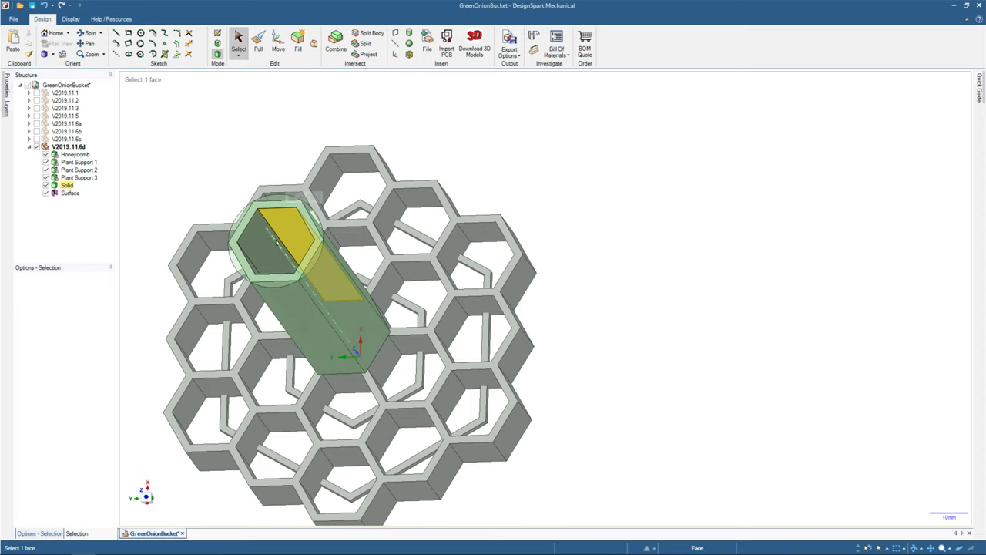
left_click(366, 277)
middle_click_drag(365, 278, 322, 285)
left_click(315, 130)
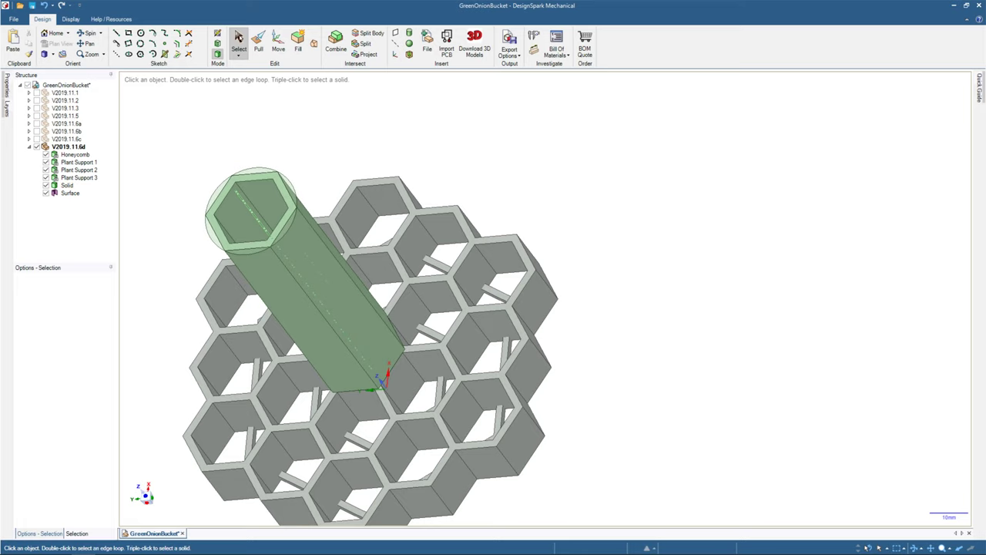
Select the six circle segments around the tube's rim by matching area and pull them 2 mm down the tube to form a collar.
left_click(259, 43)
left_click(289, 191)
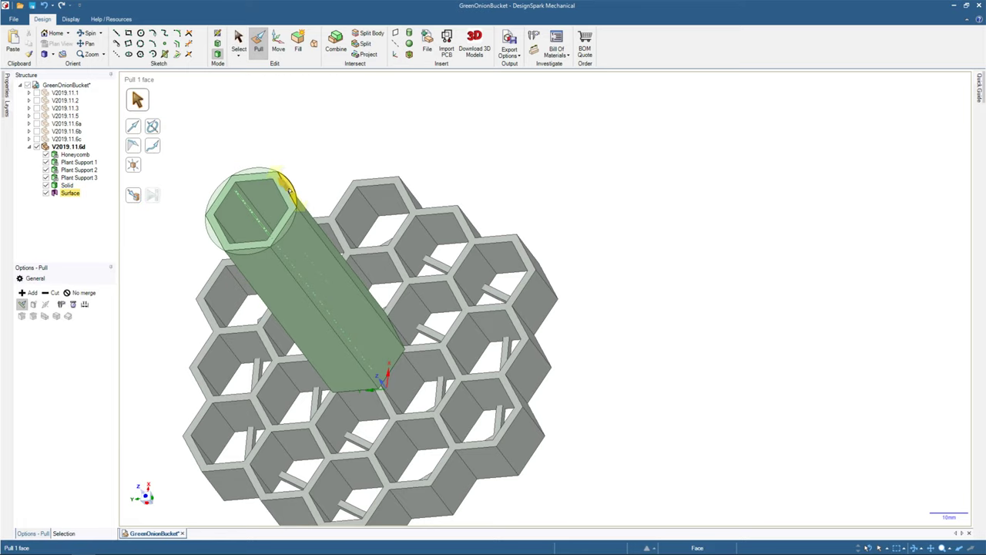
left_click(61, 533)
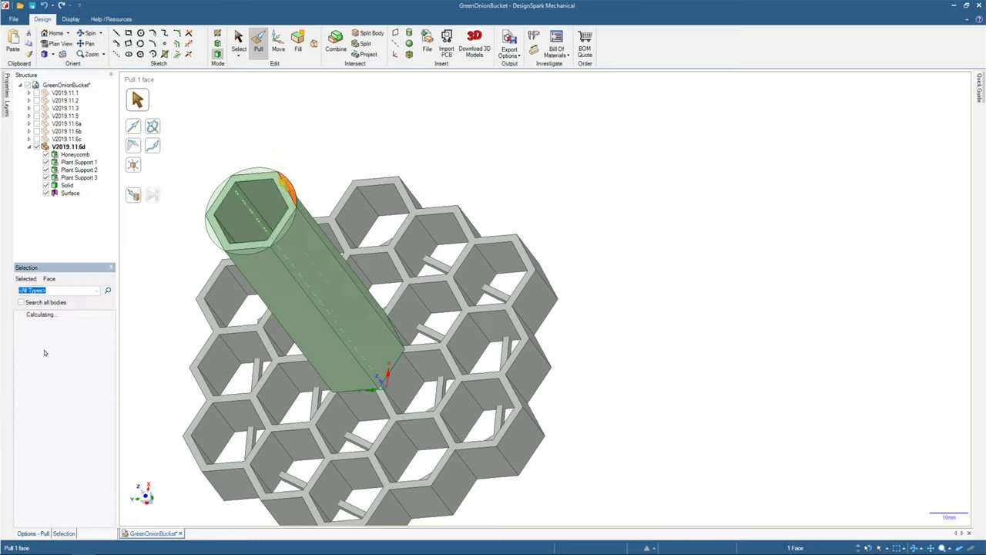
left_click(47, 342)
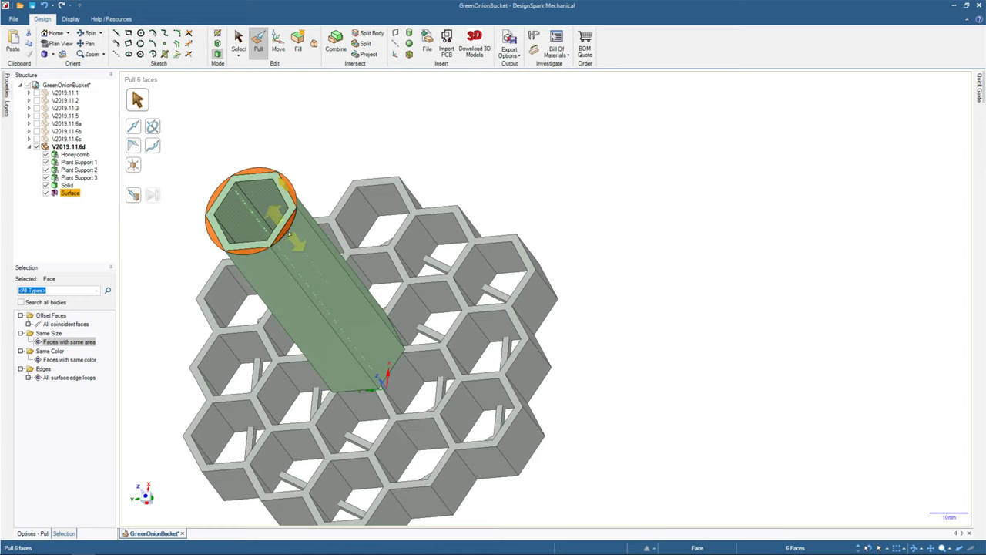
left_click_drag(290, 238, 292, 239)
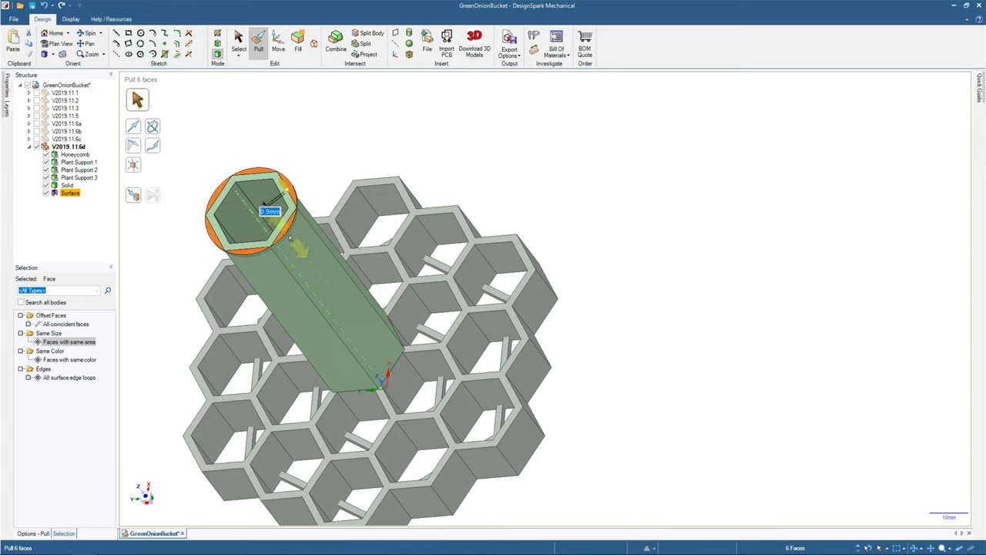
type("2")
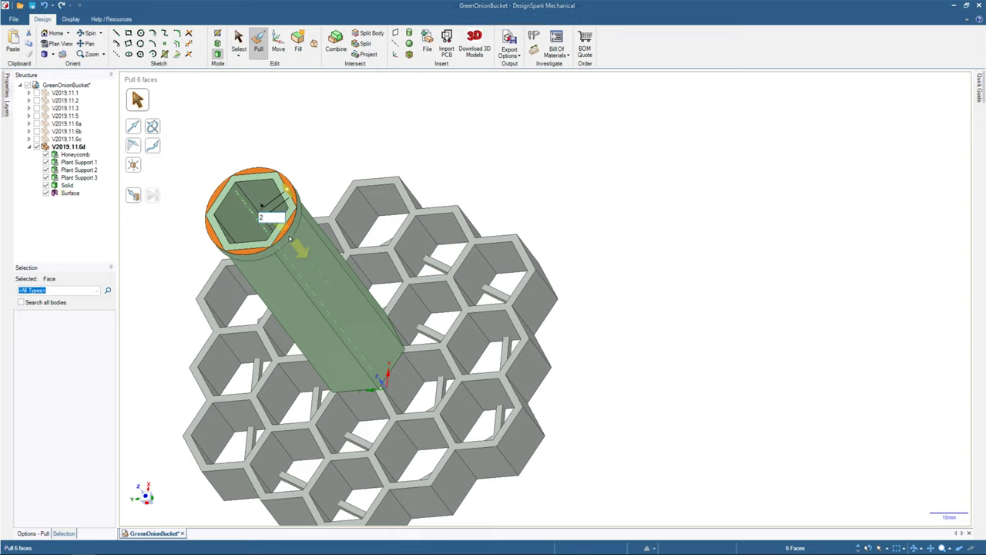
type("mm")
key("Return")
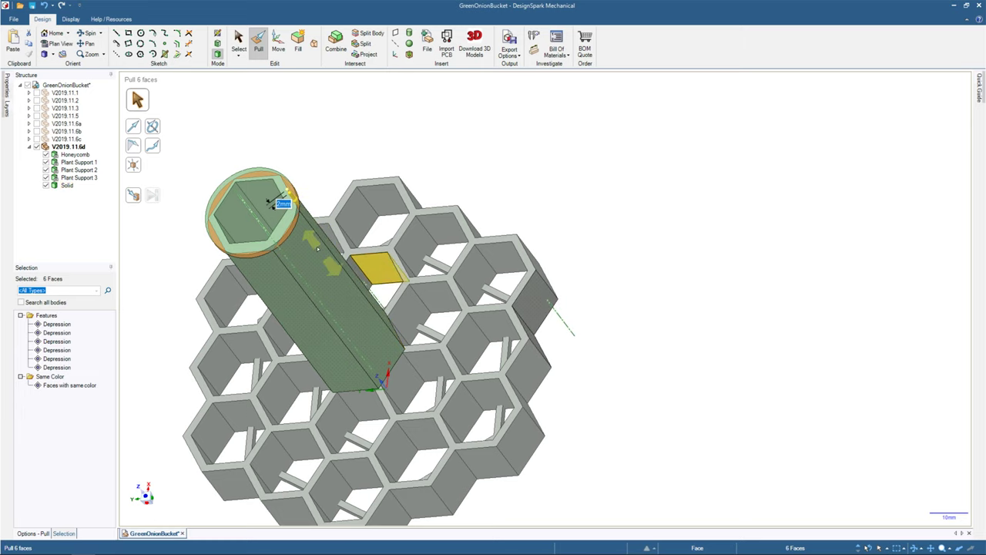
key("v")
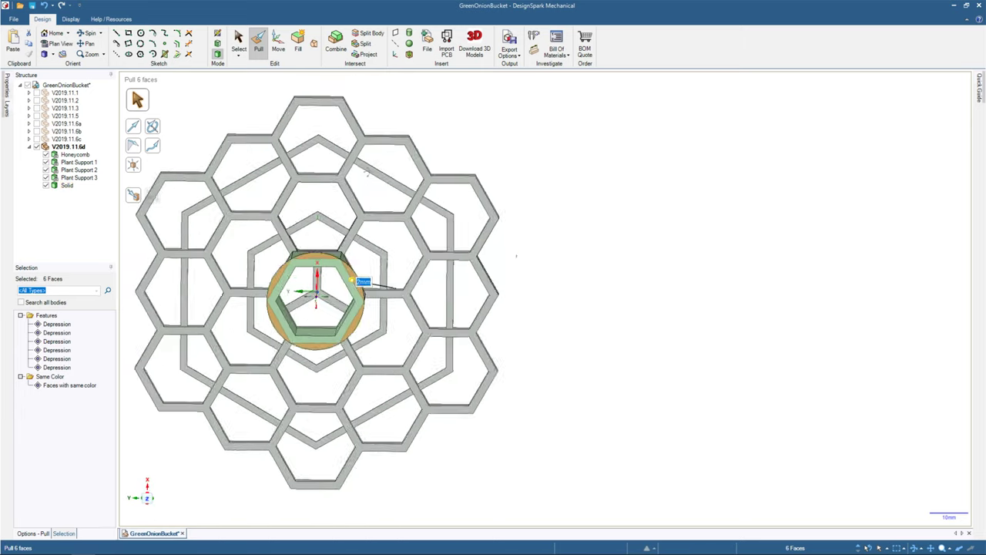
key("h")
left_click(242, 44)
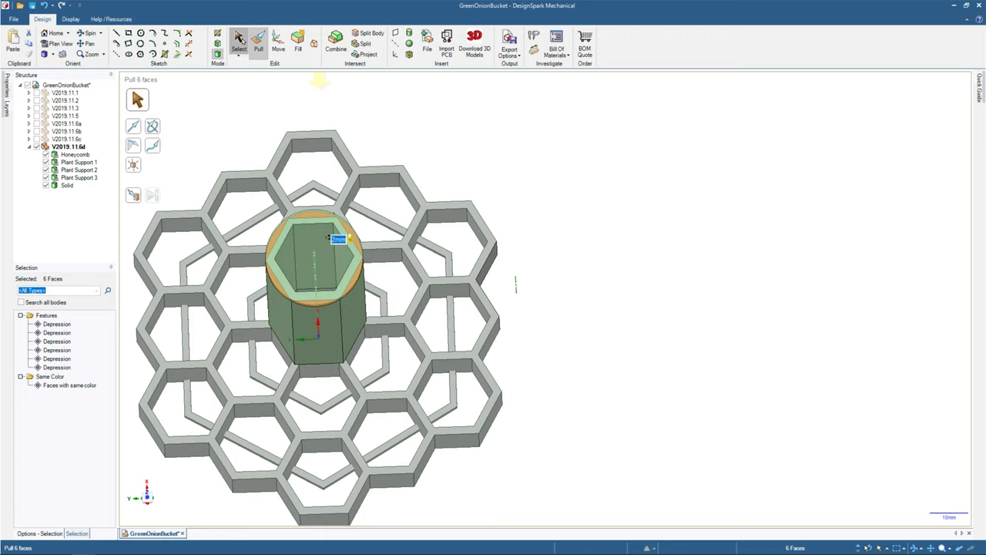
left_click(239, 146)
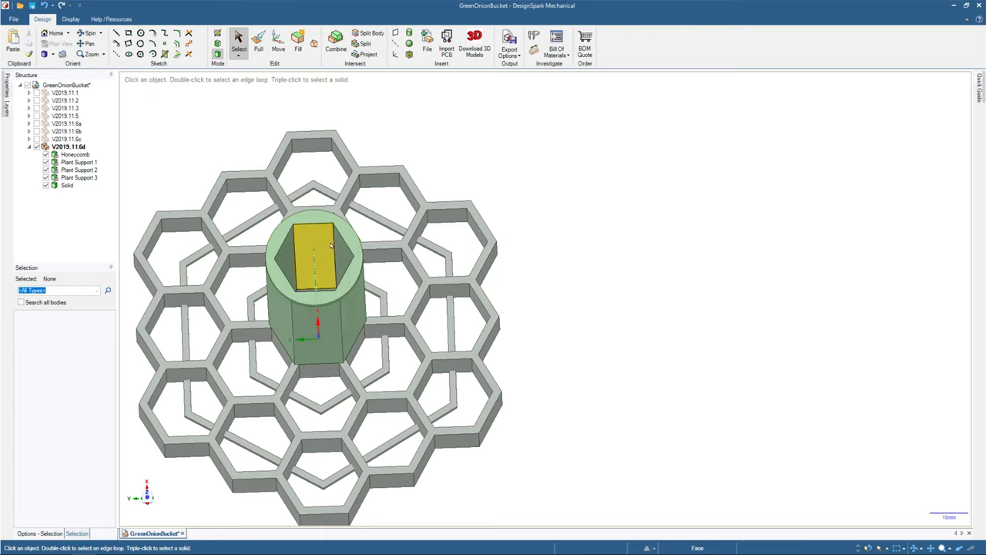
Examine the collared hexagonal tube from the side, from below and from above the honeycomb.
middle_click_drag(322, 222, 454, 93)
scroll(432, 131, "up", 5)
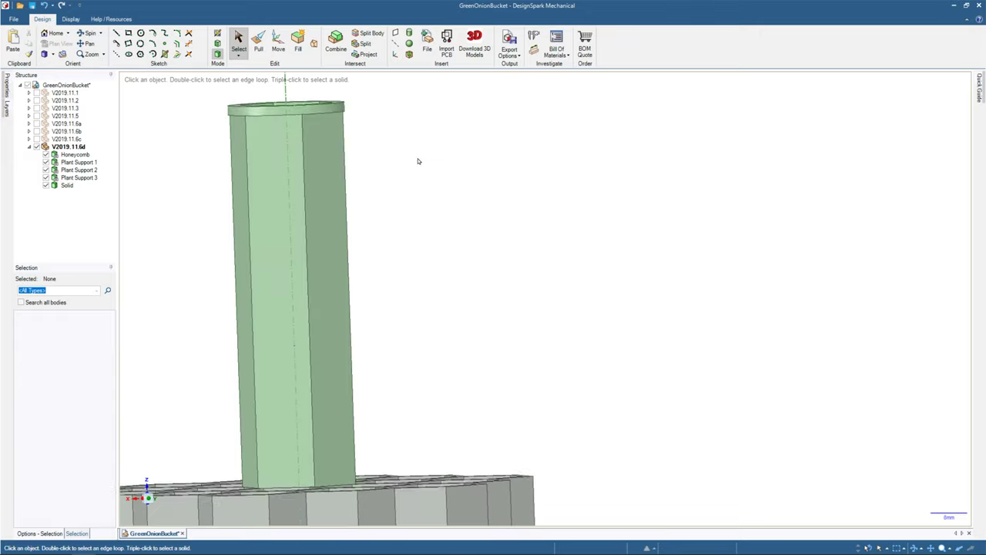
middle_click_drag(418, 161, 624, 351)
scroll(411, 161, "down", 5)
scroll(457, 251, "down", 3)
scroll(458, 251, "up", 3)
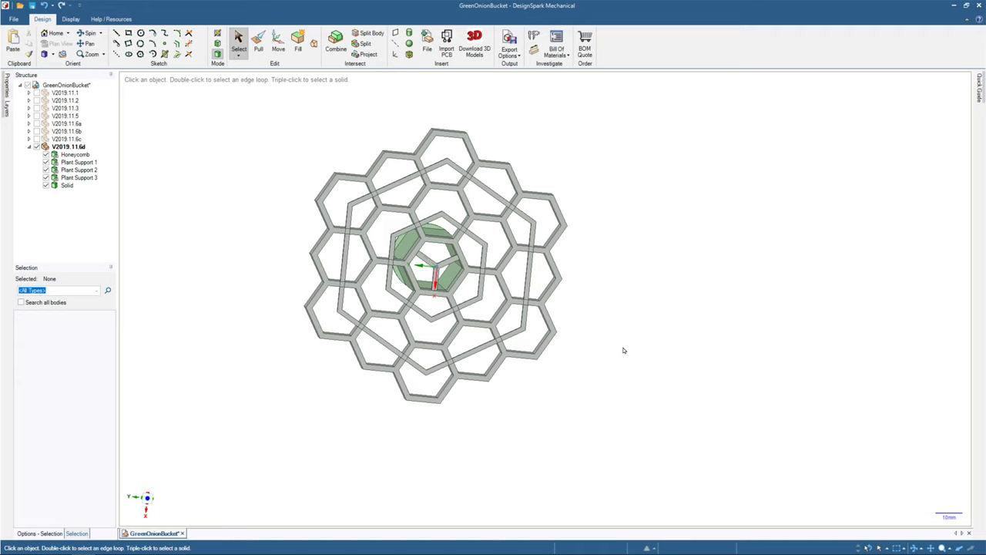
mouse_move(594, 270)
middle_mouse_down()
mouse_move(573, 347)
mouse_move(568, 467)
mouse_move(555, 440)
mouse_move(638, 402)
mouse_move(652, 471)
mouse_move(665, 370)
mouse_move(716, 267)
mouse_move(706, 222)
mouse_move(655, 399)
mouse_move(696, 382)
mouse_move(694, 394)
mouse_move(670, 371)
middle_mouse_up()
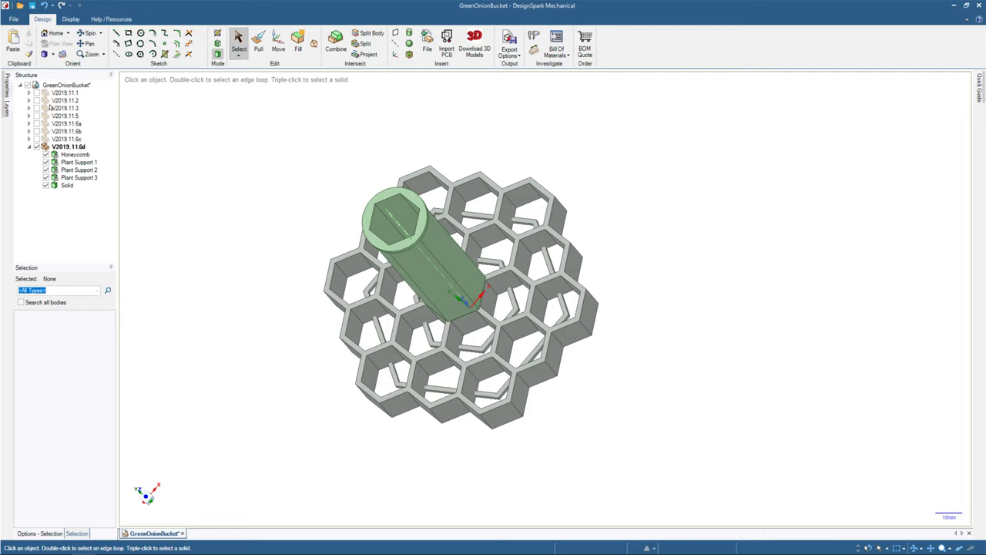
Look through the bodies of component V2019.11.1 and display V2019.11.3 together with the current design.
left_click(7, 86)
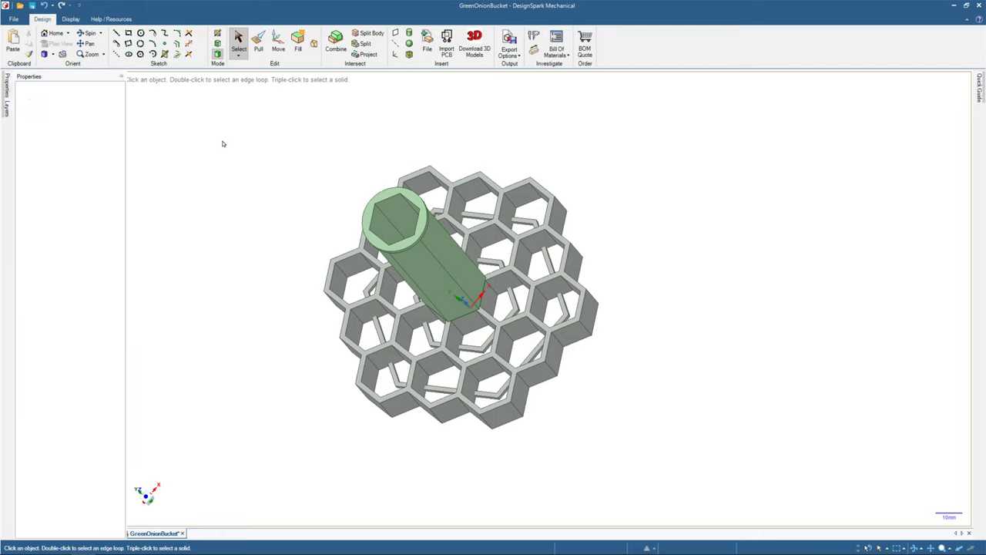
left_click(29, 93)
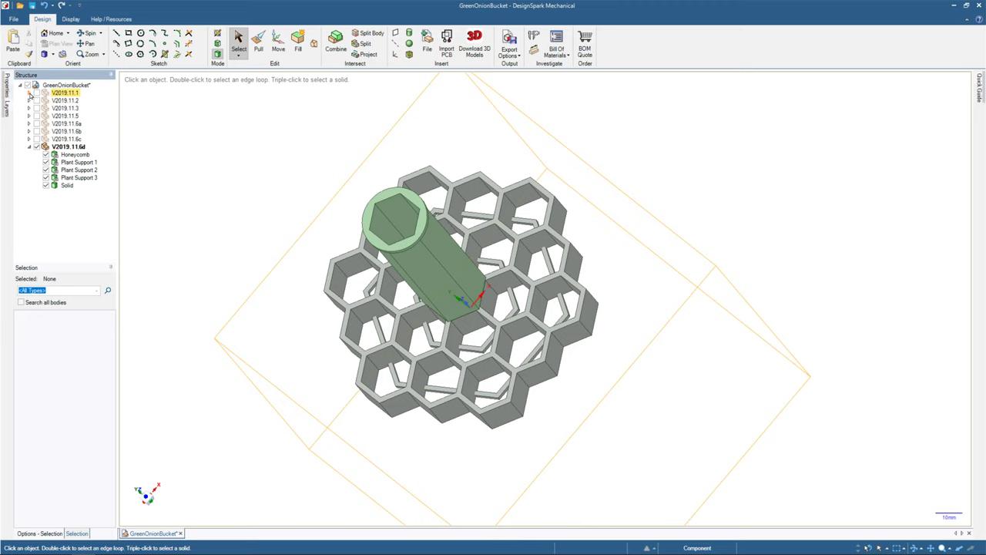
left_click(29, 93)
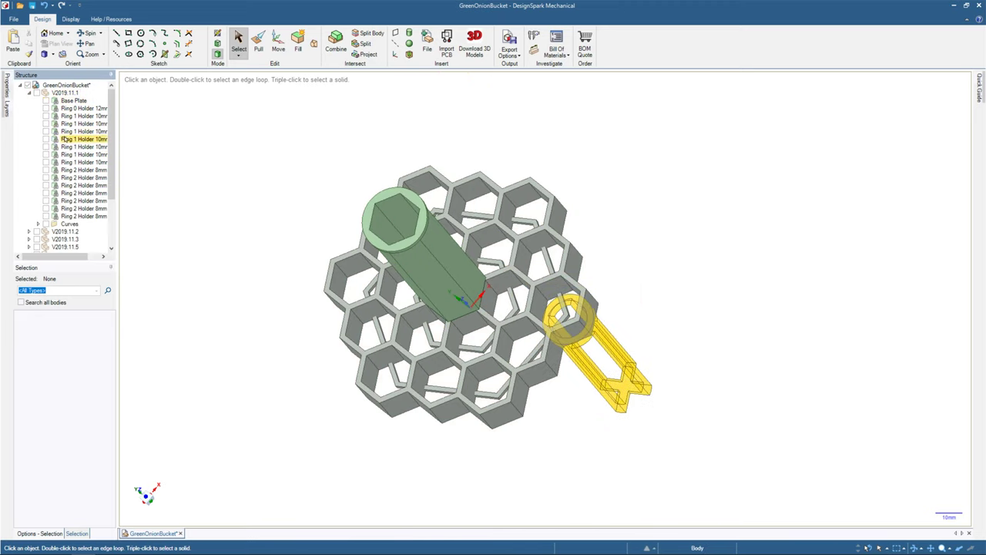
left_click(29, 93)
left_click(61, 108)
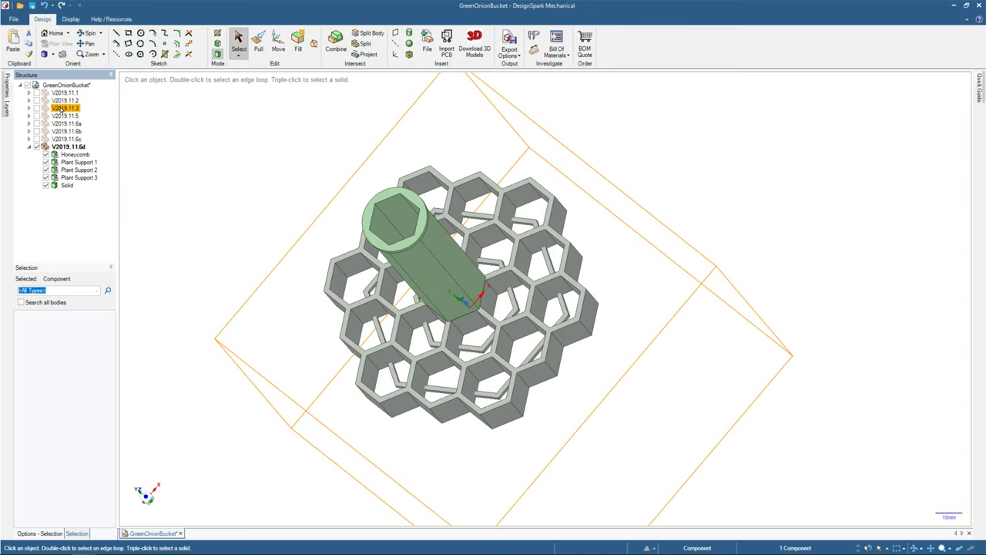
left_click(36, 109)
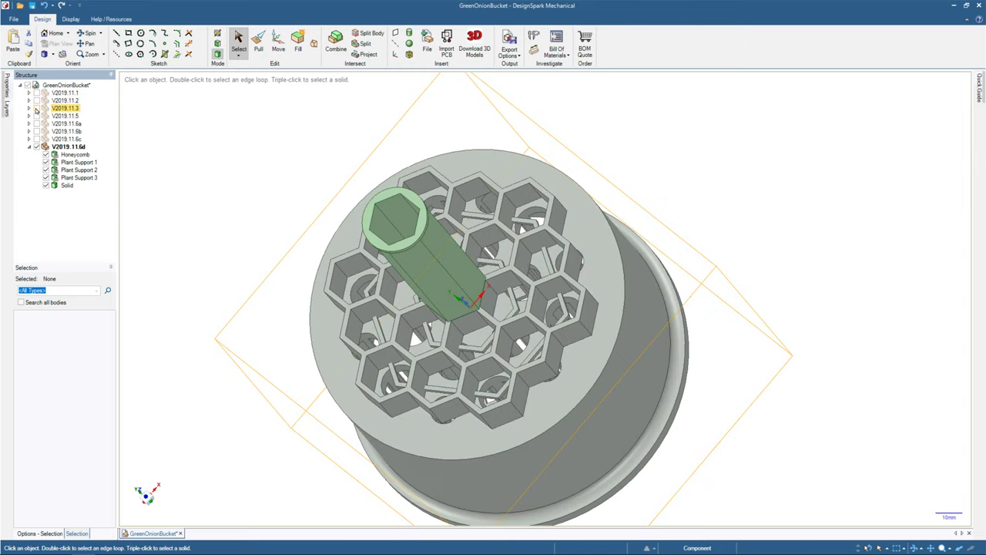
middle_click_drag(183, 186, 176, 115)
Rename component V2019.11.3 as "V2019.11.3 Printed" and hide it.
left_click(67, 109)
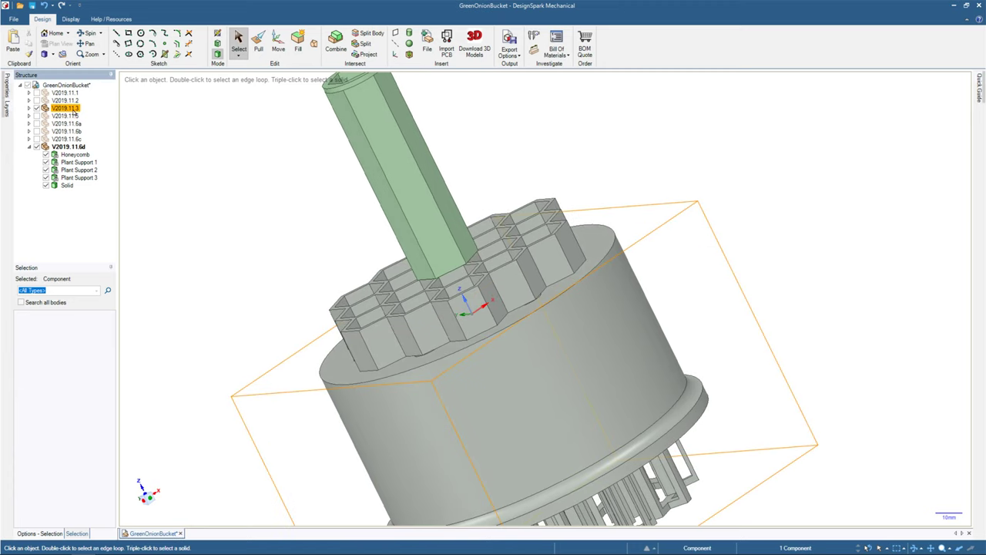
left_click(71, 110)
left_click(74, 113)
type("Printed")
key("Return")
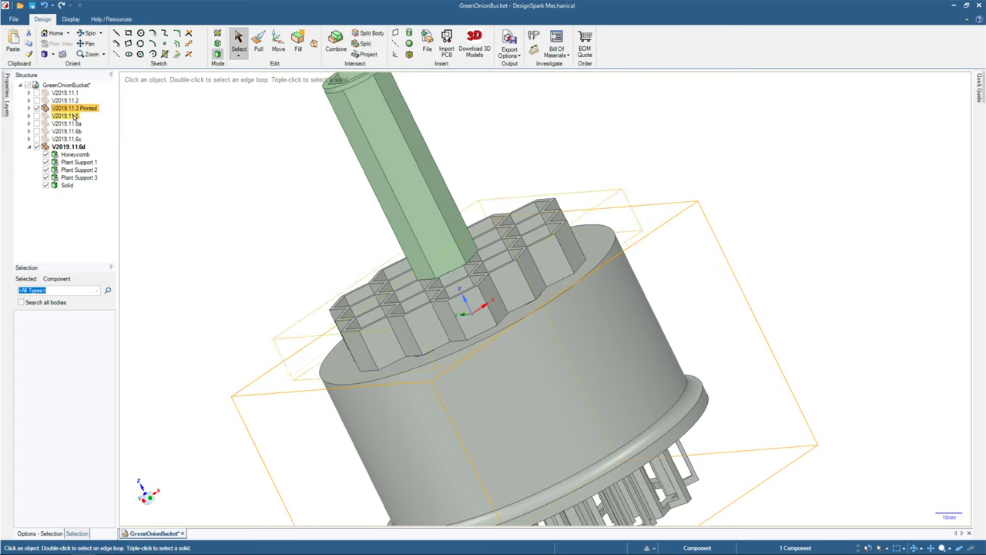
left_click(36, 108)
Show and hide V2019.11.5 to compare it with the honeycomb, and examine the collared tube from above.
left_click(36, 116)
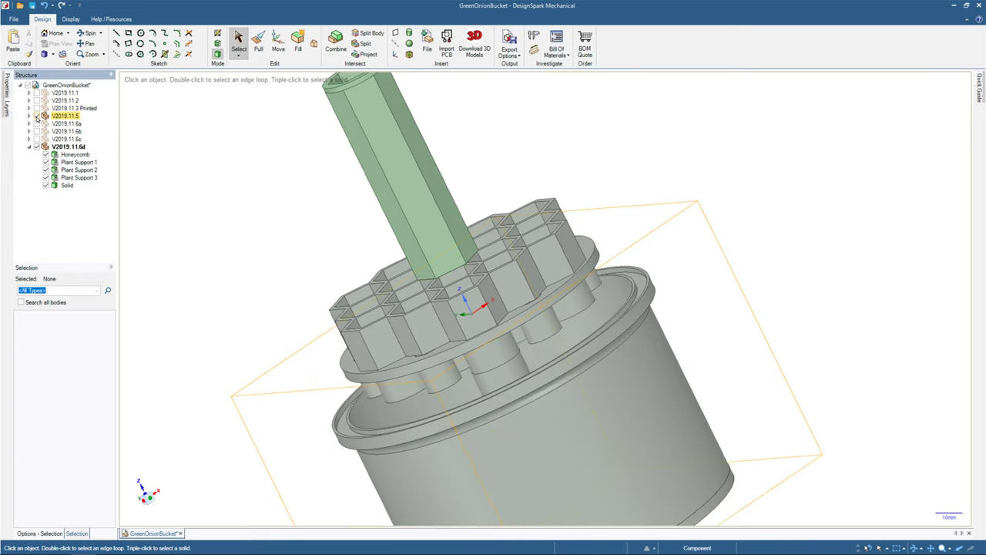
left_click(36, 116)
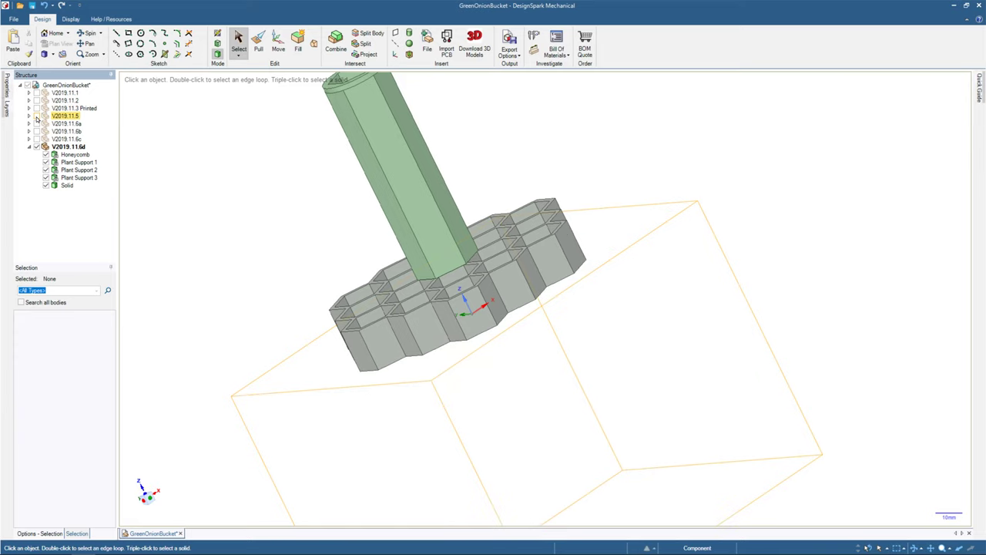
left_click(37, 116)
left_click(36, 116)
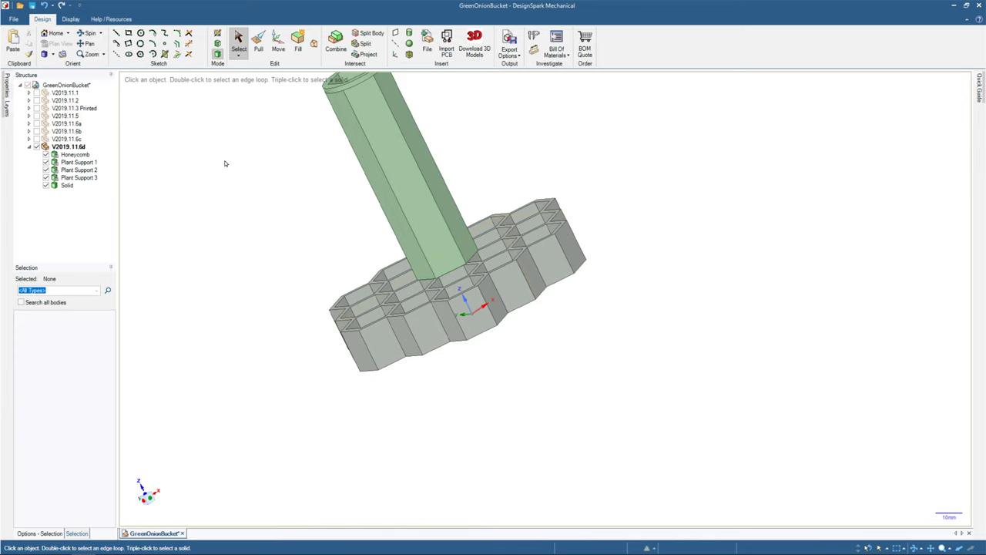
left_click(36, 115)
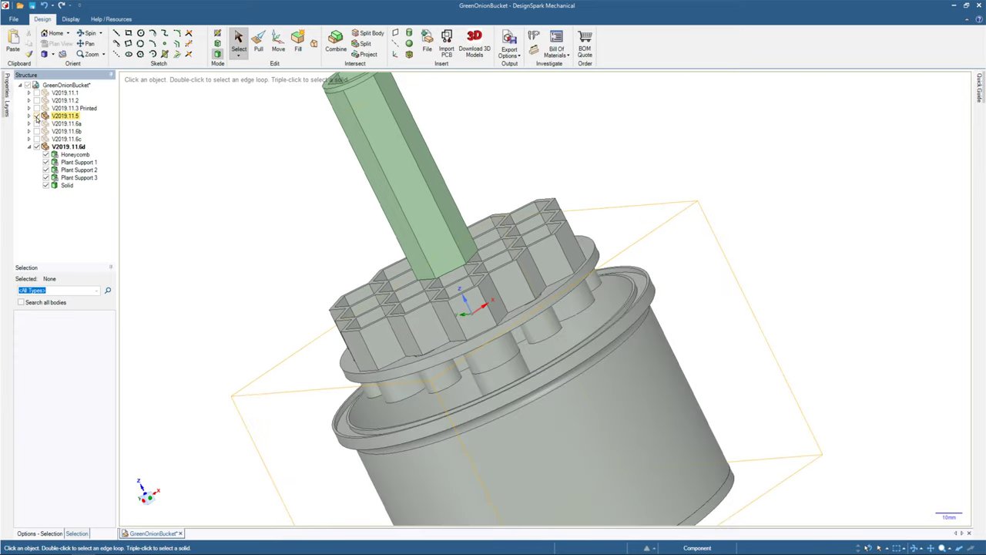
left_click(36, 116)
key("h")
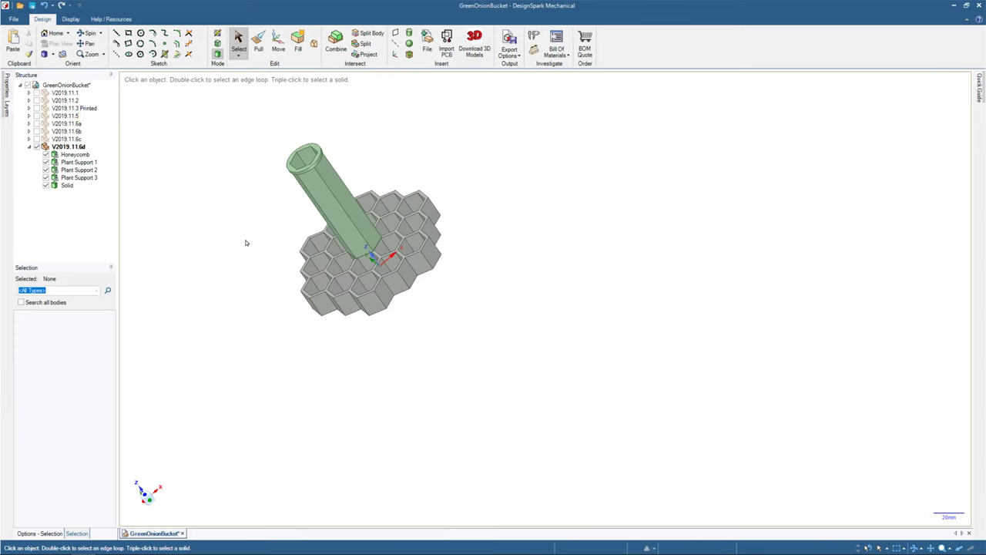
scroll(248, 242, "up", 3)
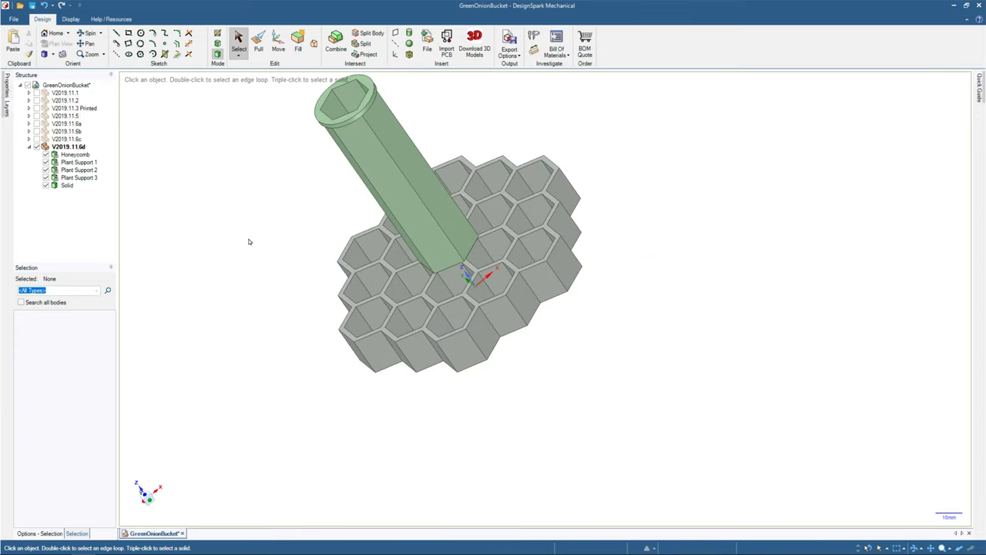
scroll(249, 242, "down", 1)
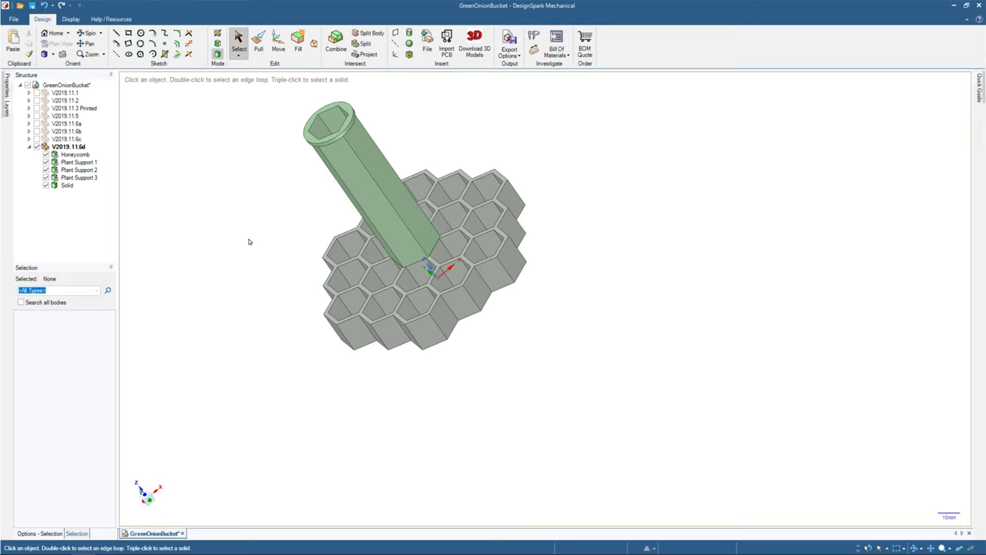
middle_click_drag(249, 241, 310, 332)
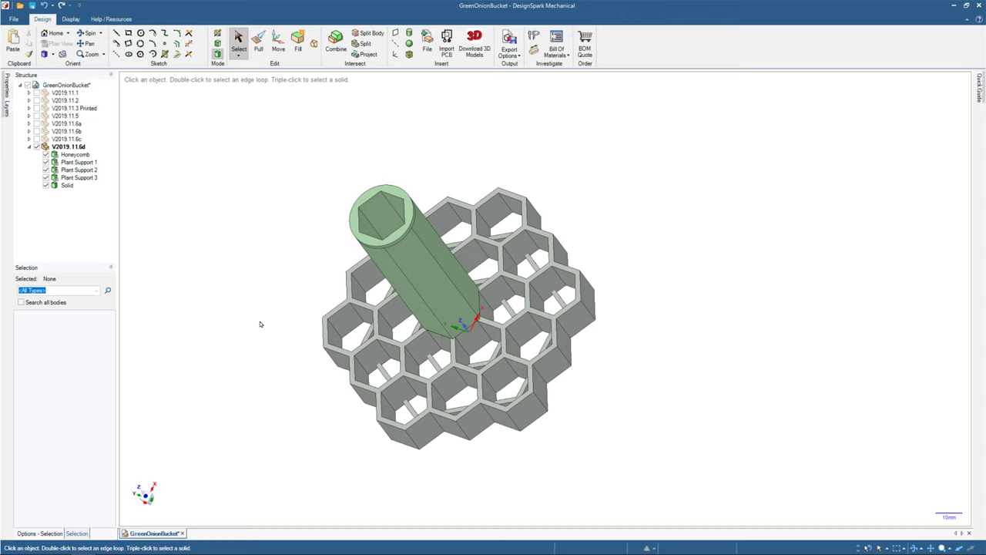
Show the Holder 10cm body of V2019.11.3 Printed and compare its hole layout with the honeycomb from several sides.
left_click(30, 107)
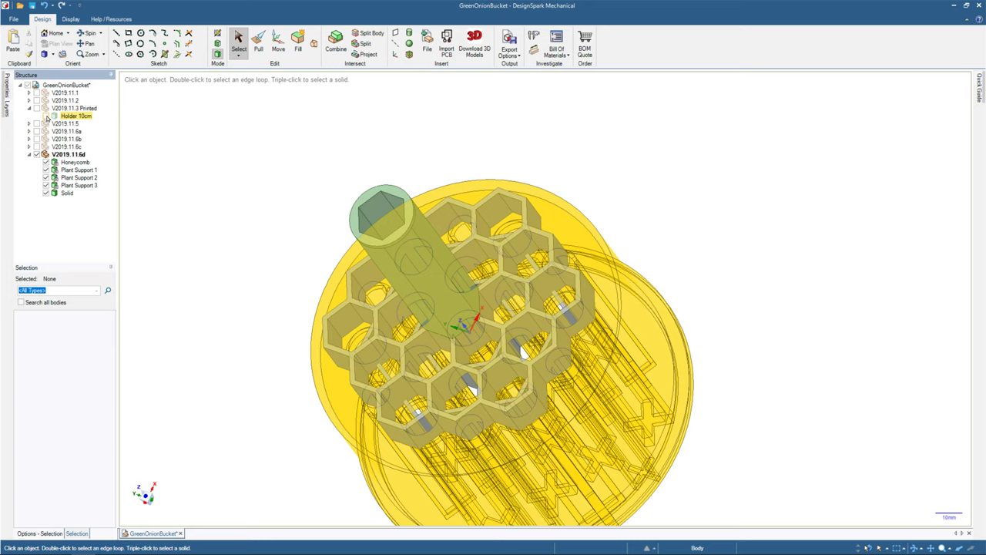
left_click(46, 116)
right_click(53, 116)
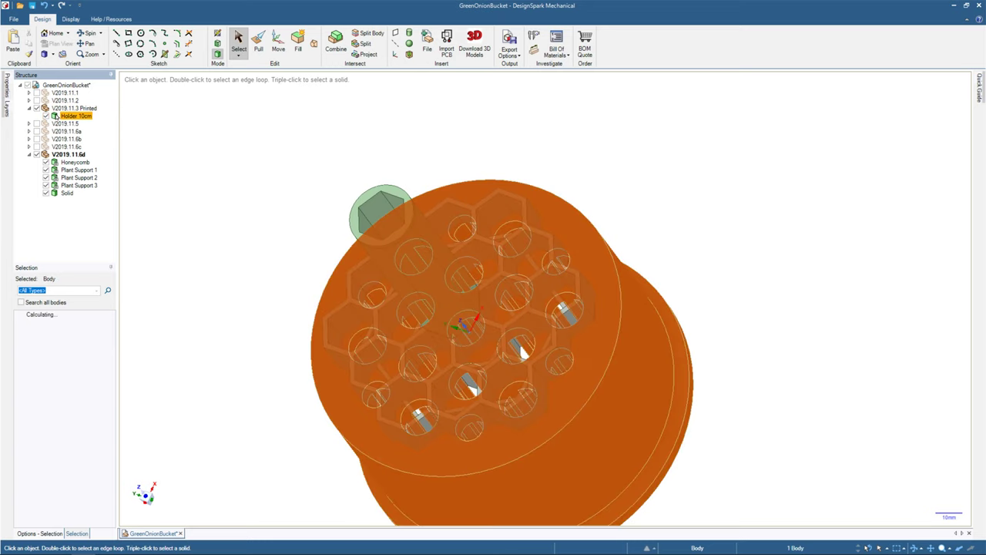
right_click(62, 108)
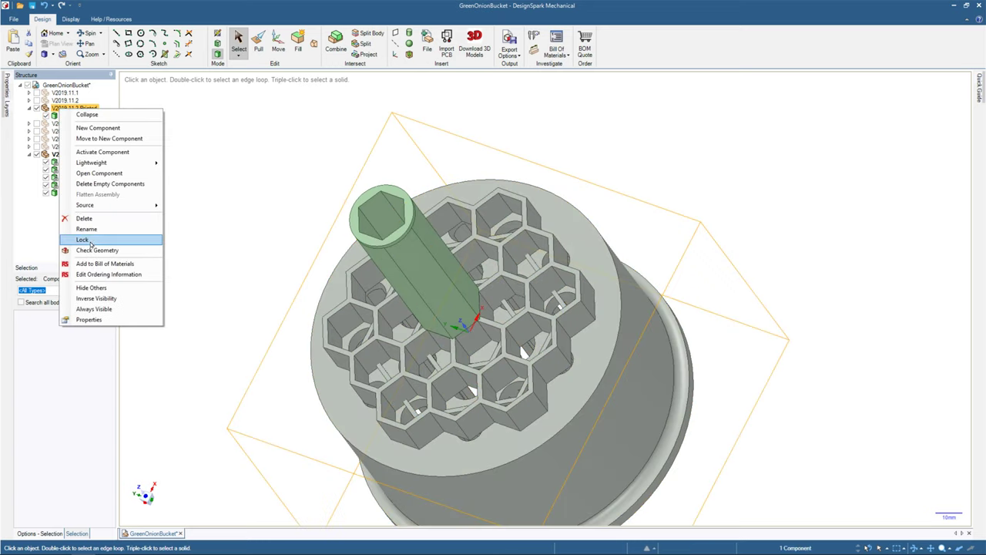
left_click(175, 189)
left_click(179, 188)
middle_click_drag(174, 188, 471, 178)
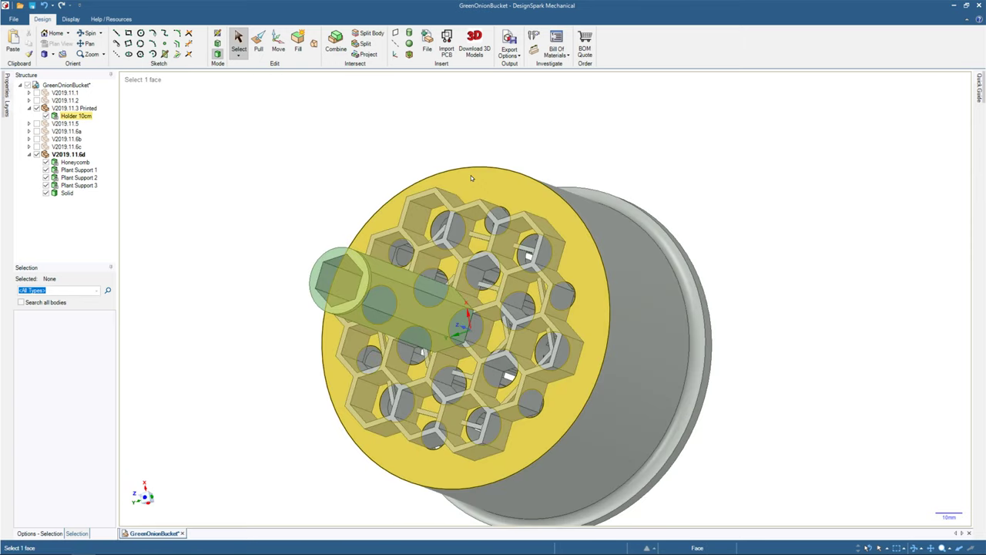
middle_click_drag(675, 179, 660, 233)
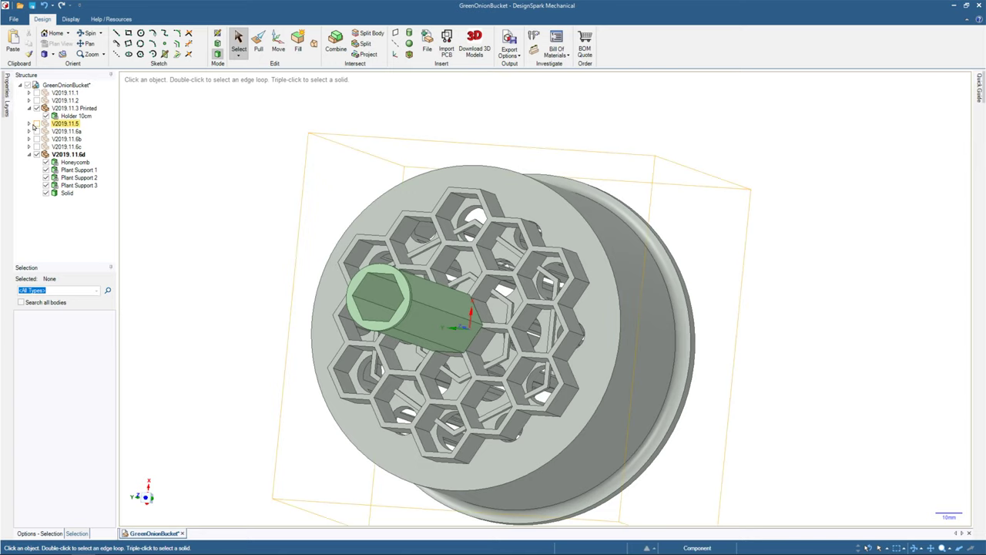
middle_click_drag(231, 181, 307, 197)
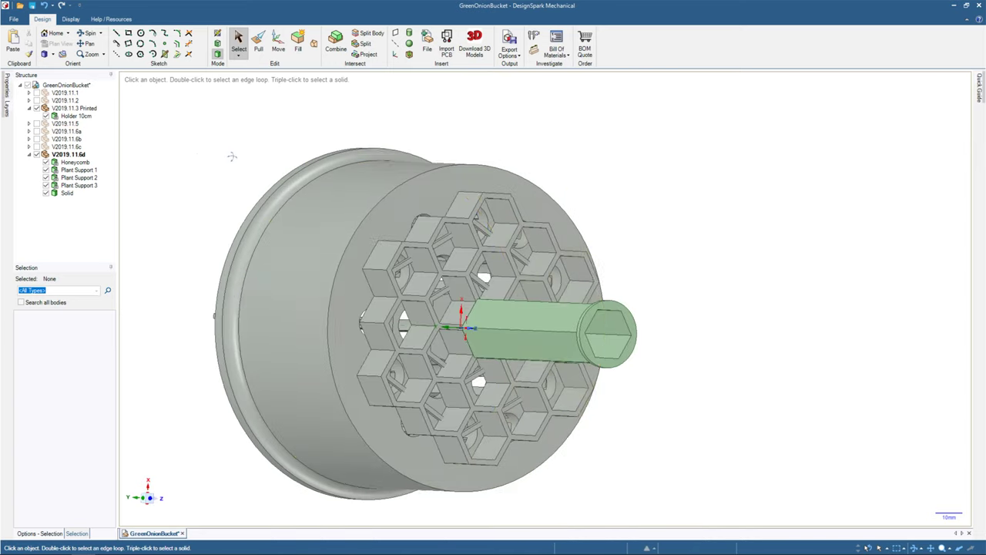
Measure the diameters of the printed holder's outer rim and the hexagonal tube's collar, and hide V2019.11.3 Printed.
key("h")
left_click(533, 36)
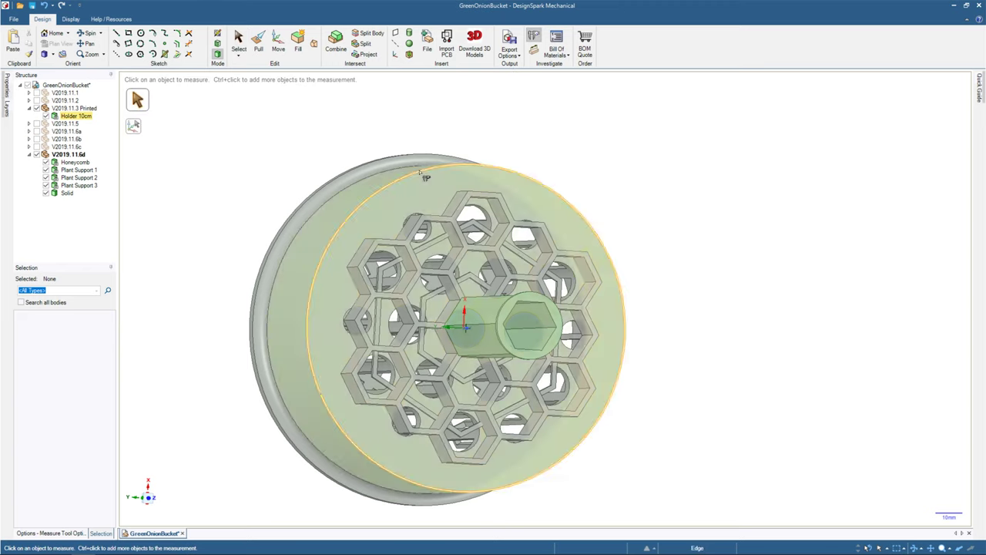
left_click(423, 174)
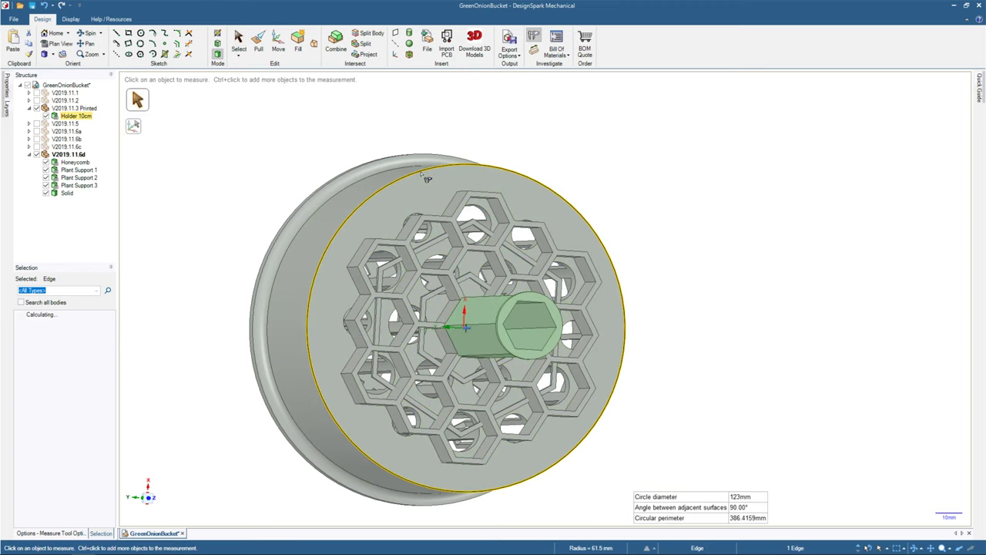
middle_click_drag(726, 214, 700, 208)
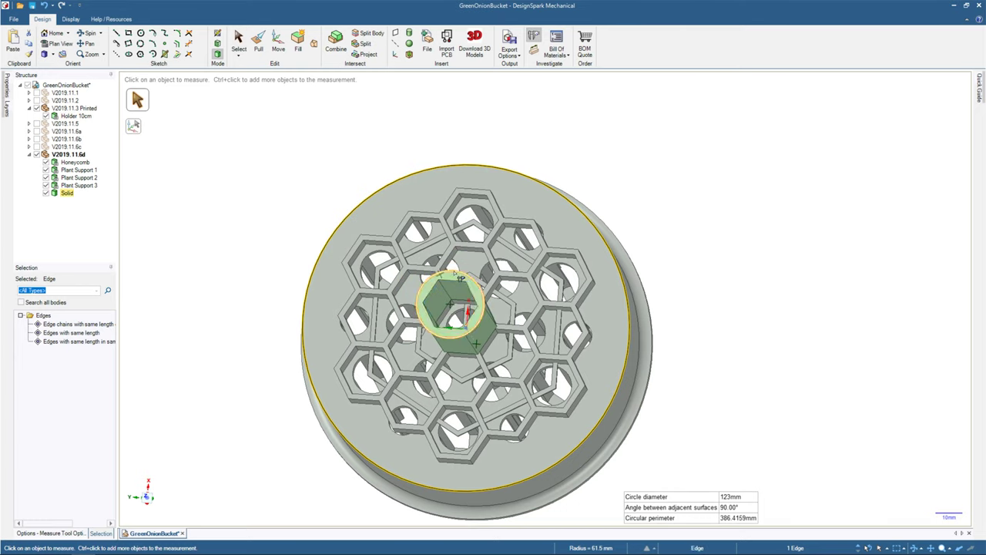
left_click(460, 276)
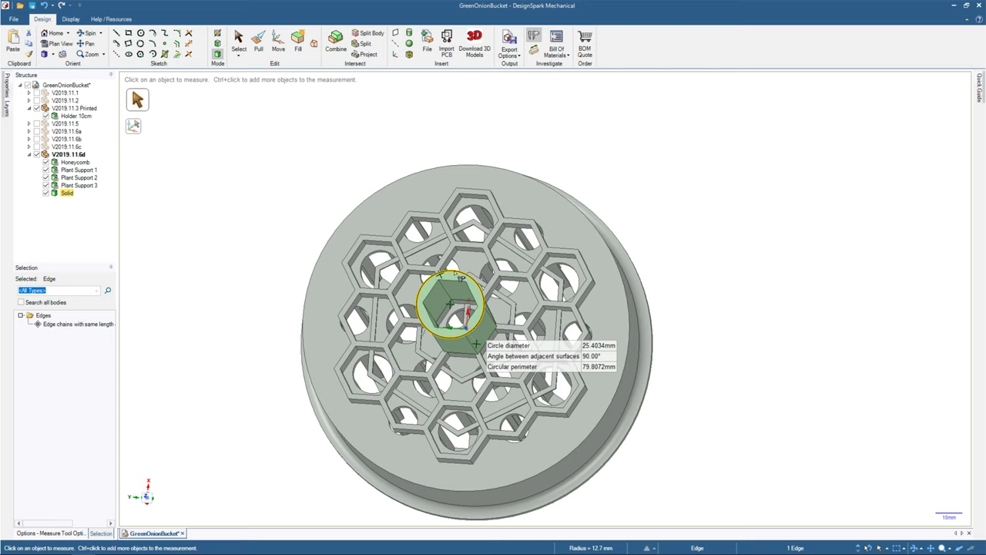
left_click(543, 188)
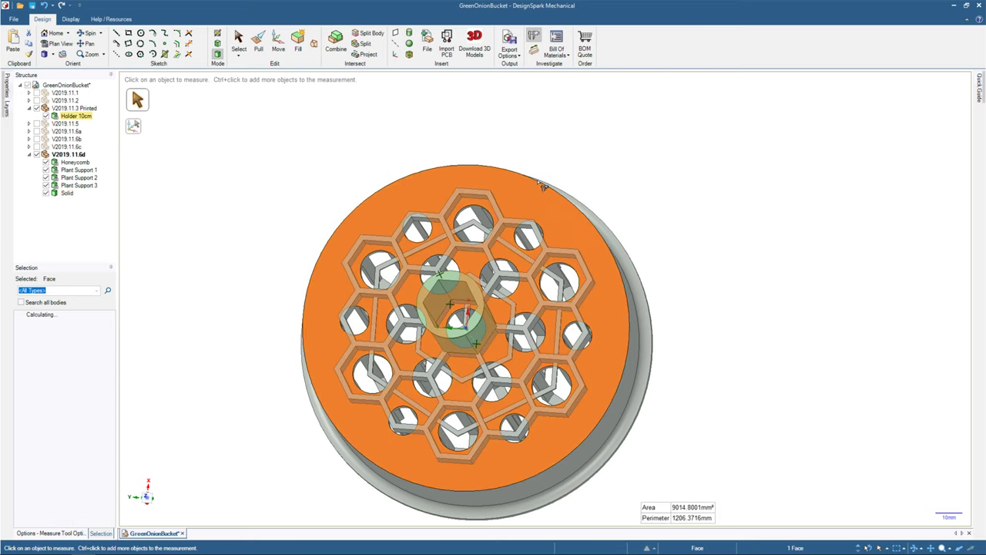
left_click(541, 180)
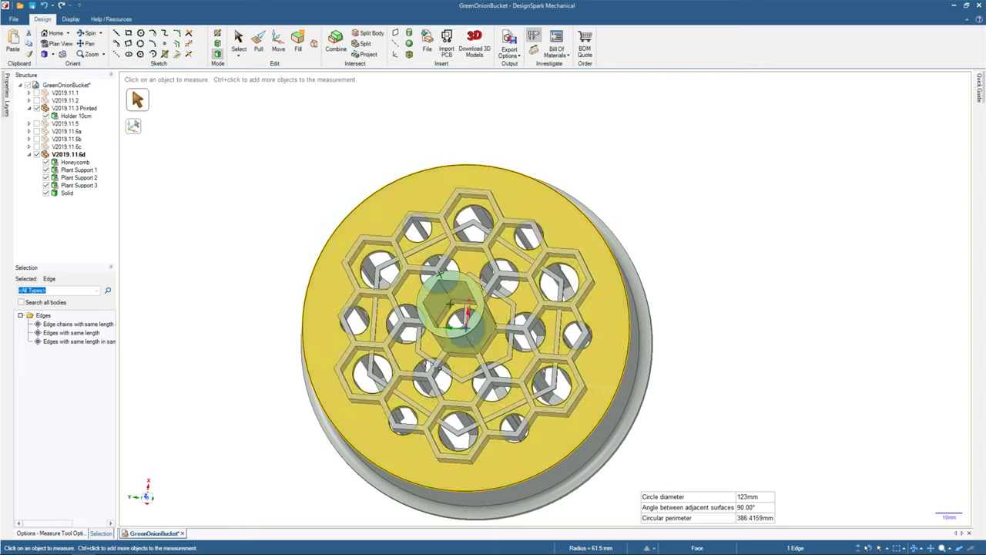
left_click(239, 41)
left_click(45, 116)
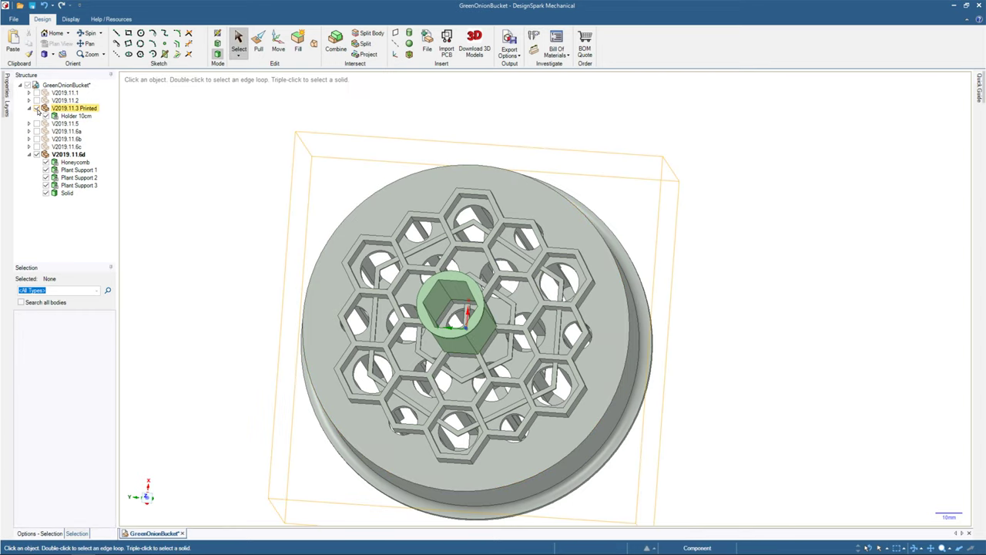
Pull the outer cylindrical face of the hexagonal tube's collar to a radius of 15 mm and check it from below.
middle_click_drag(205, 269, 341, 326)
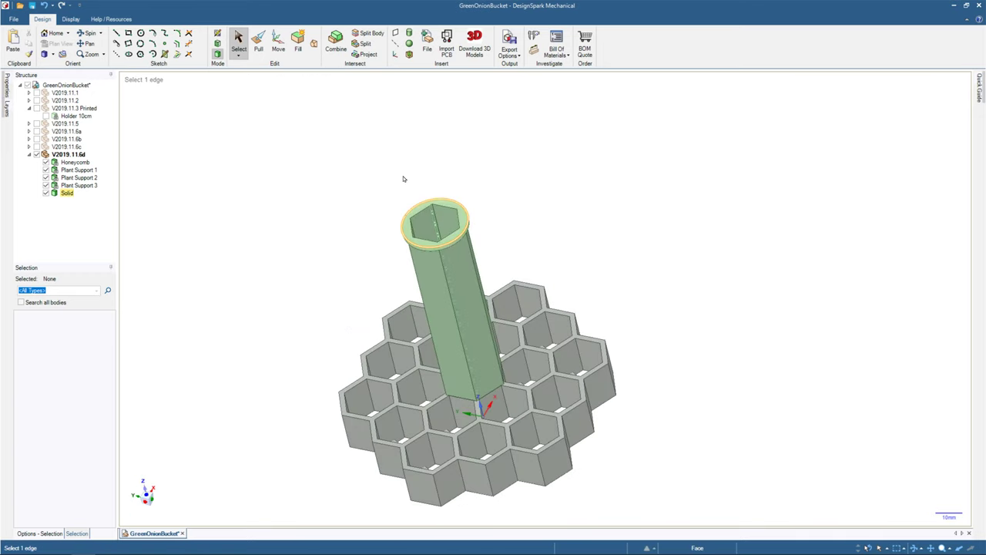
left_click(244, 40)
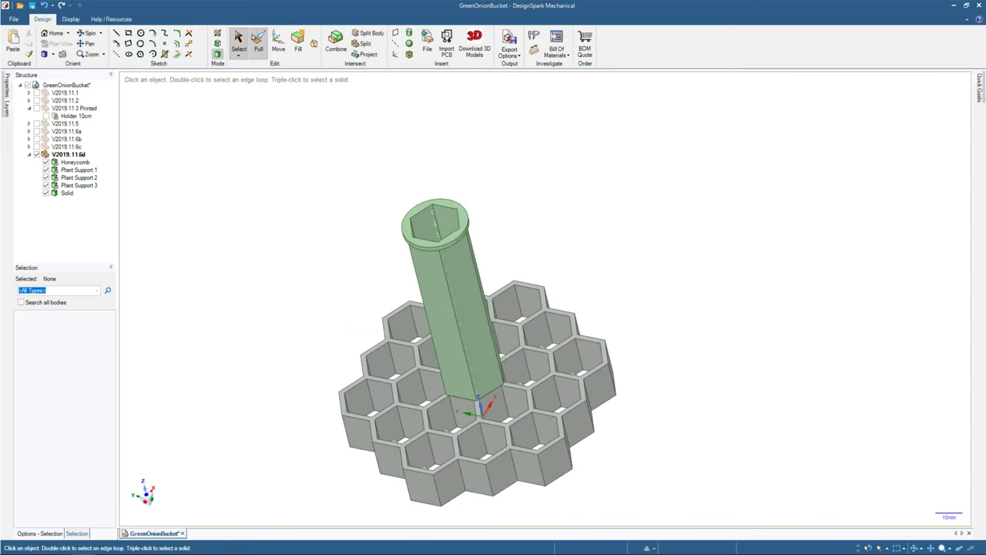
left_click(460, 225)
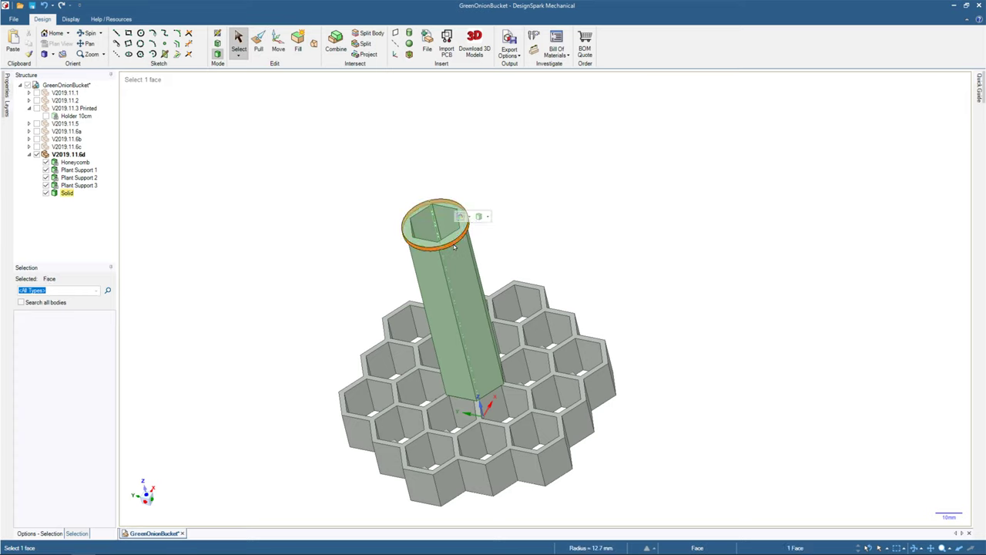
left_click(258, 39)
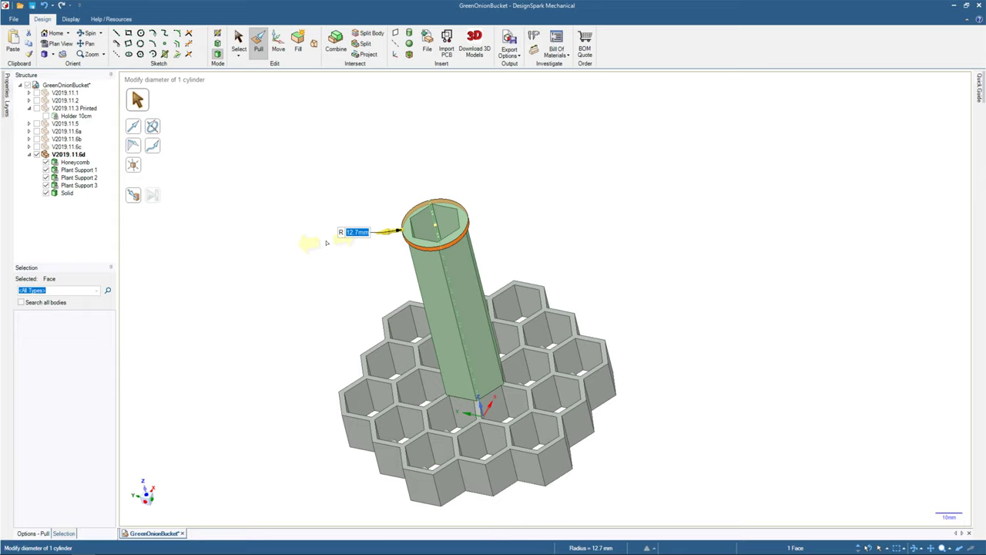
type("4.76mm")
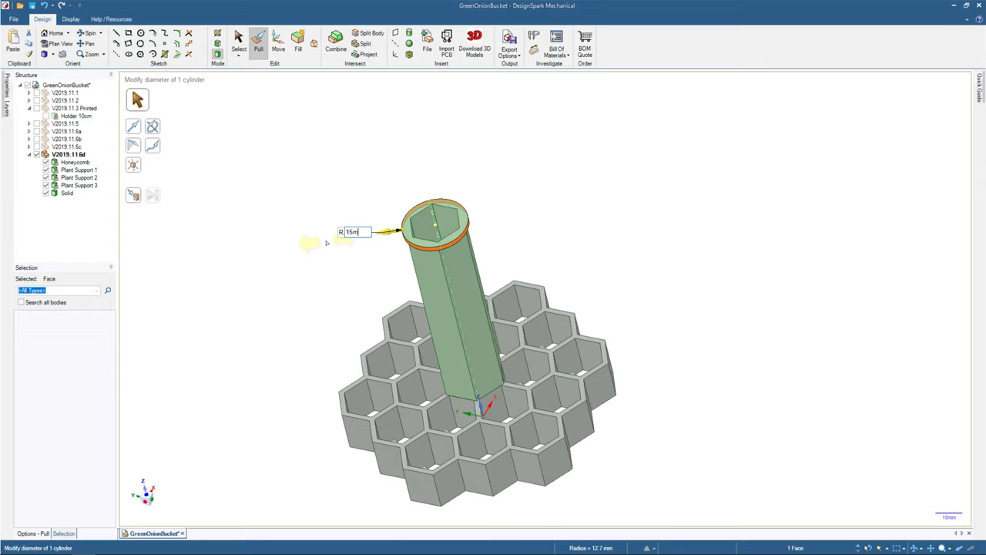
key("Escape")
type("15")
key("Return")
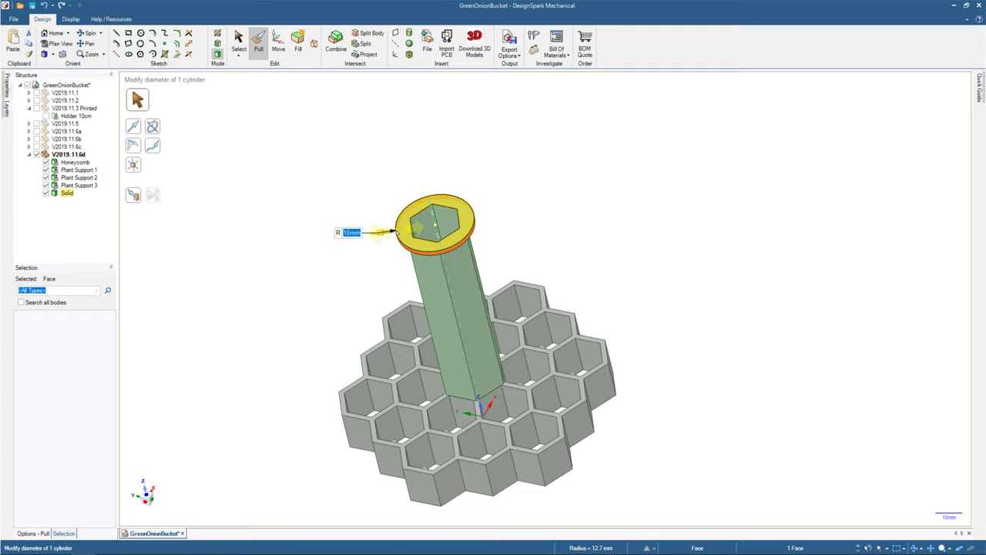
mouse_move(524, 249)
middle_mouse_down()
mouse_move(455, 256)
mouse_move(524, 196)
mouse_move(431, 204)
mouse_move(437, 271)
mouse_move(537, 242)
middle_mouse_up()
key("s")
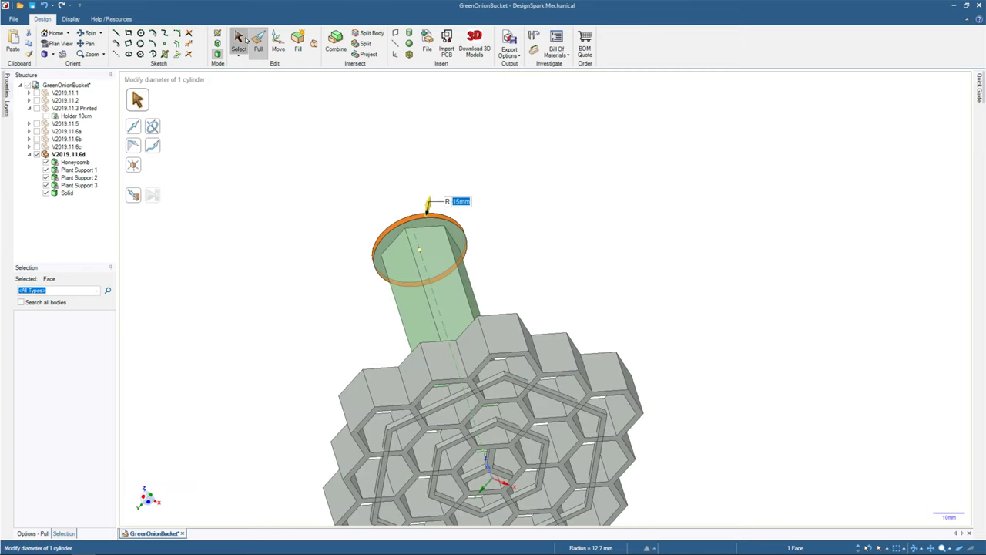
Sketch a 123 mm diameter circle on the plane of the tube collar's top face, centred on the hexagonal tube's axis.
left_click(292, 249)
middle_click_drag(292, 249, 292, 262)
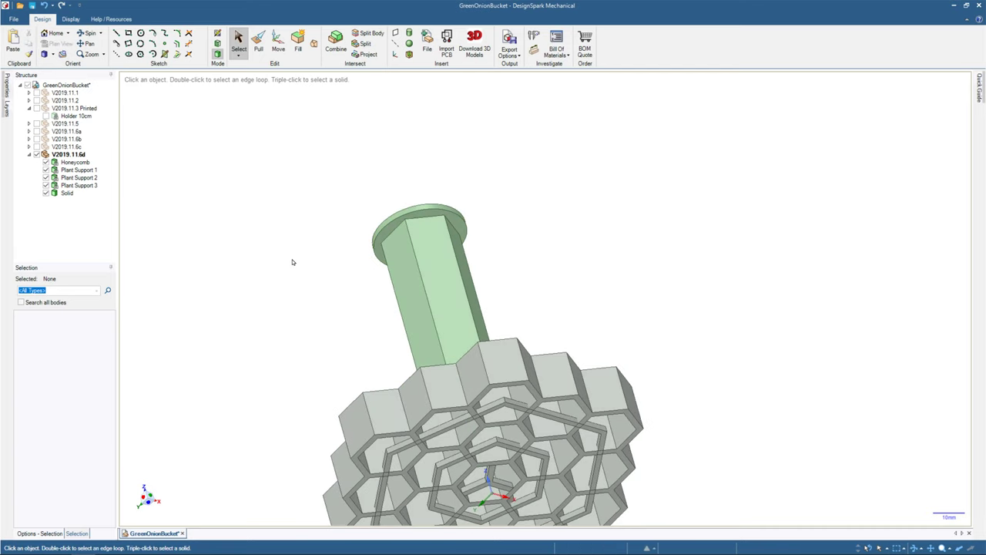
middle_click_drag(292, 262, 346, 302)
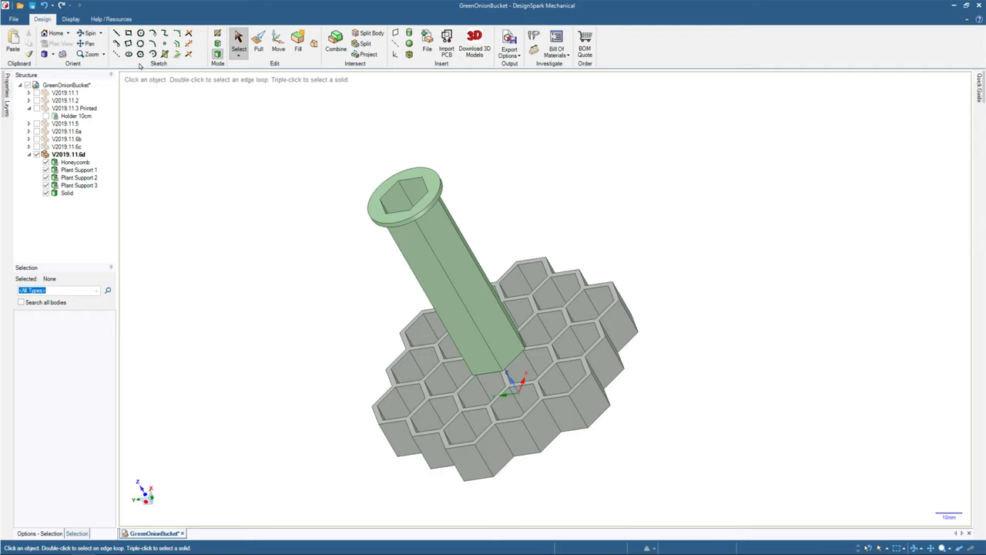
left_click(140, 33)
key("v")
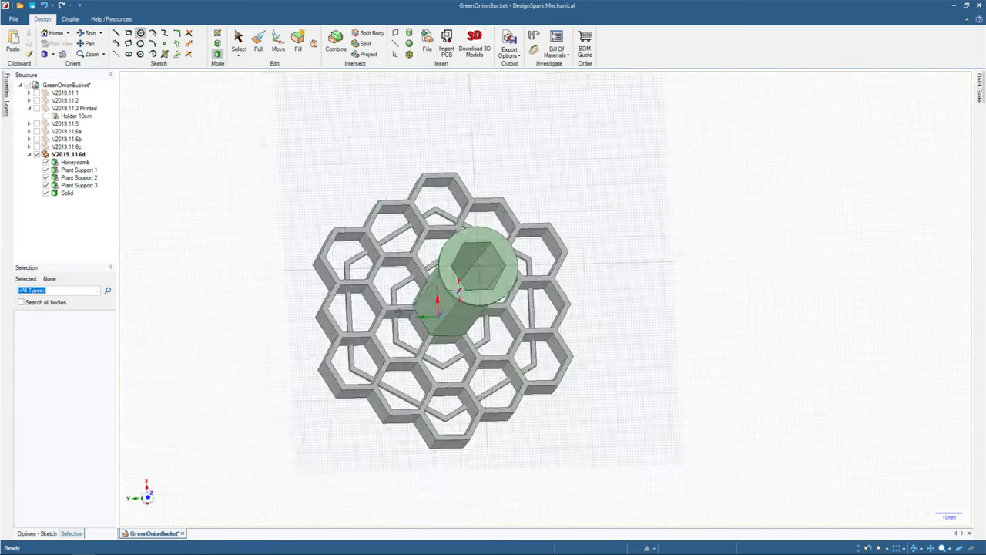
key("h")
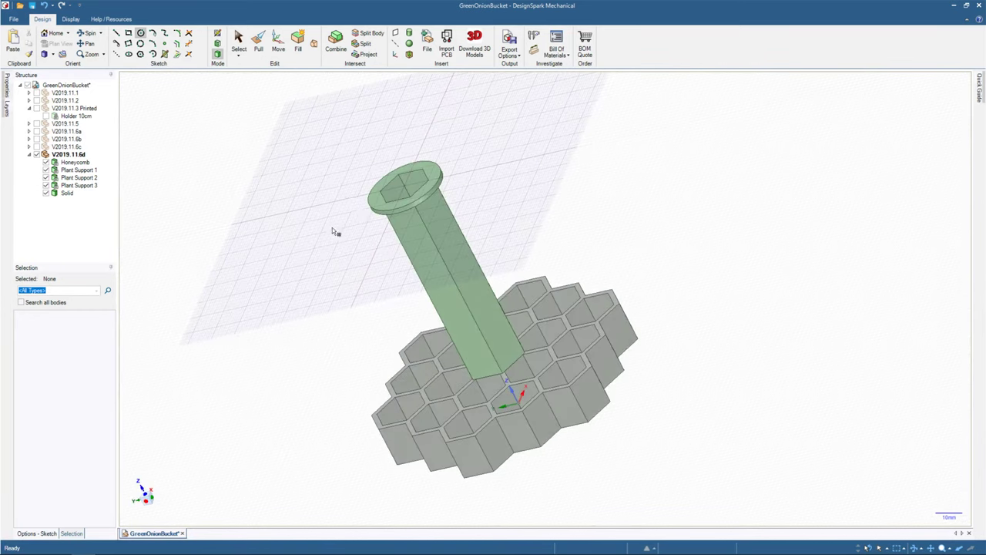
key("k")
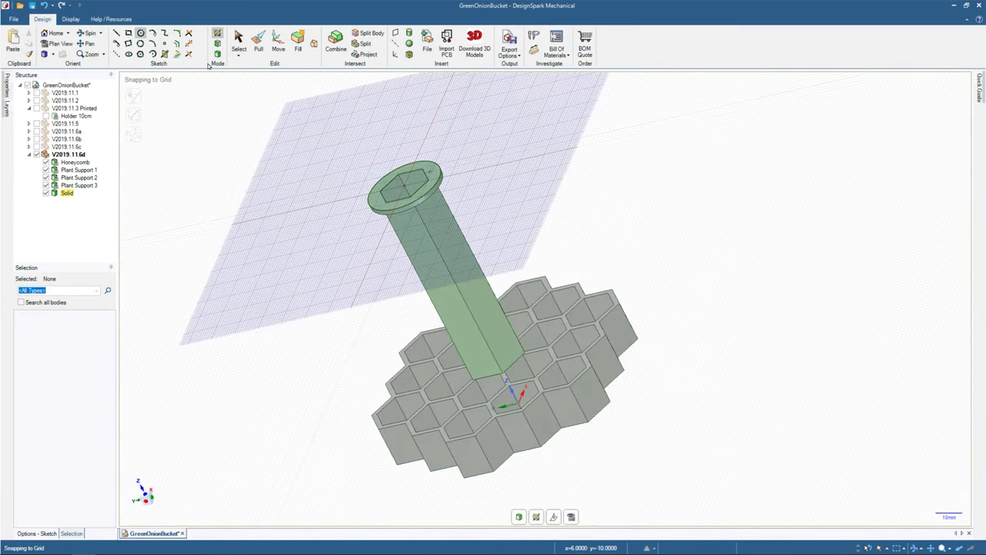
key("v")
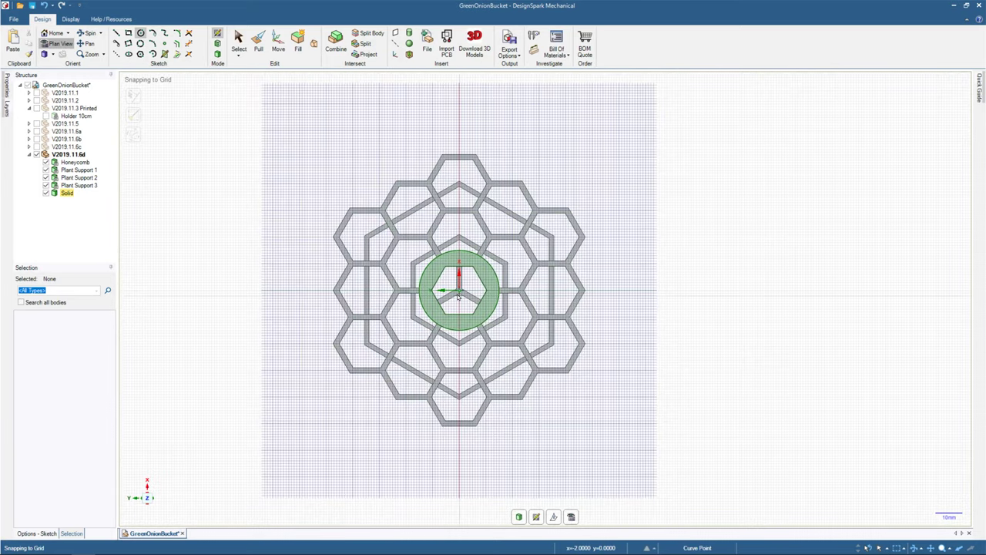
left_click(460, 292)
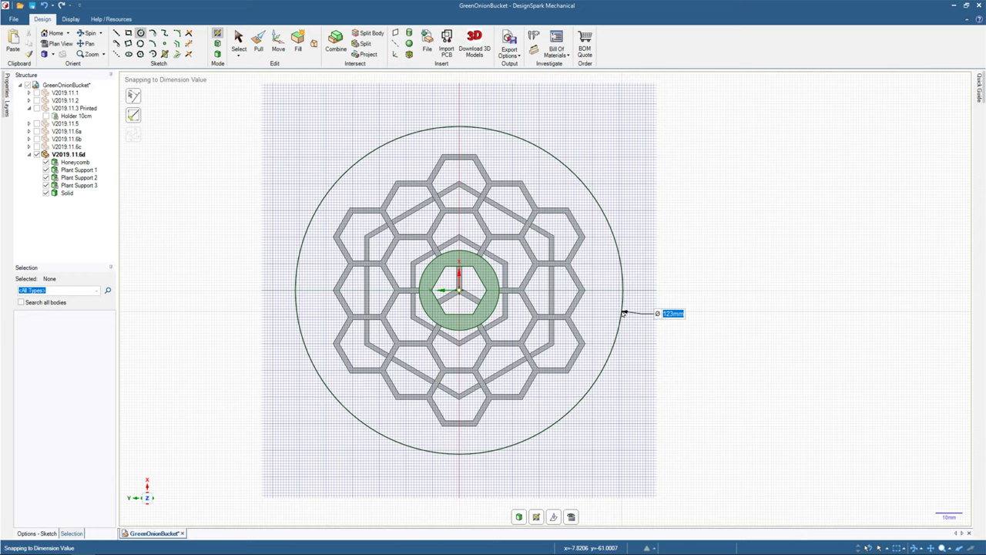
left_click(623, 313)
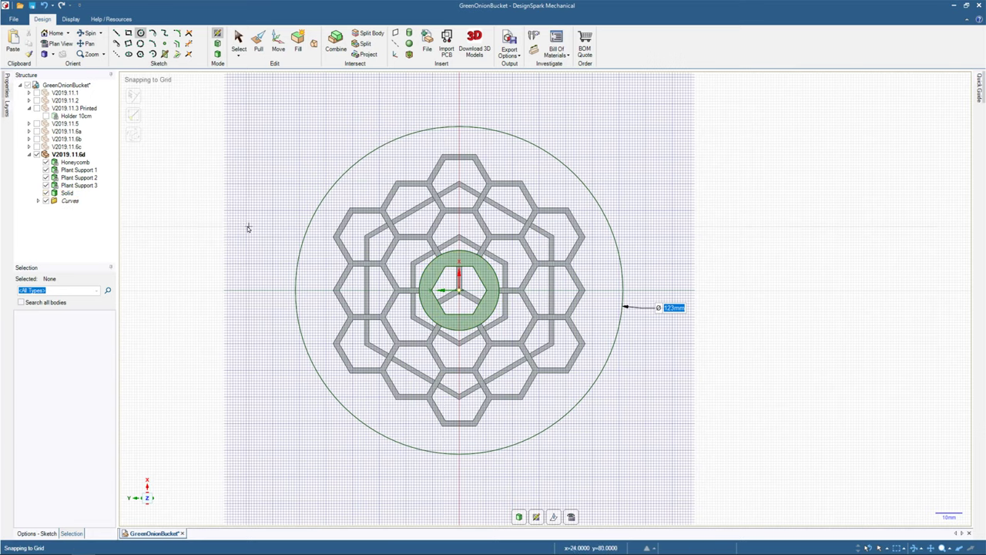
Rename the hexagonal tube's solid body in V2019.11.6d as Post.
key("h")
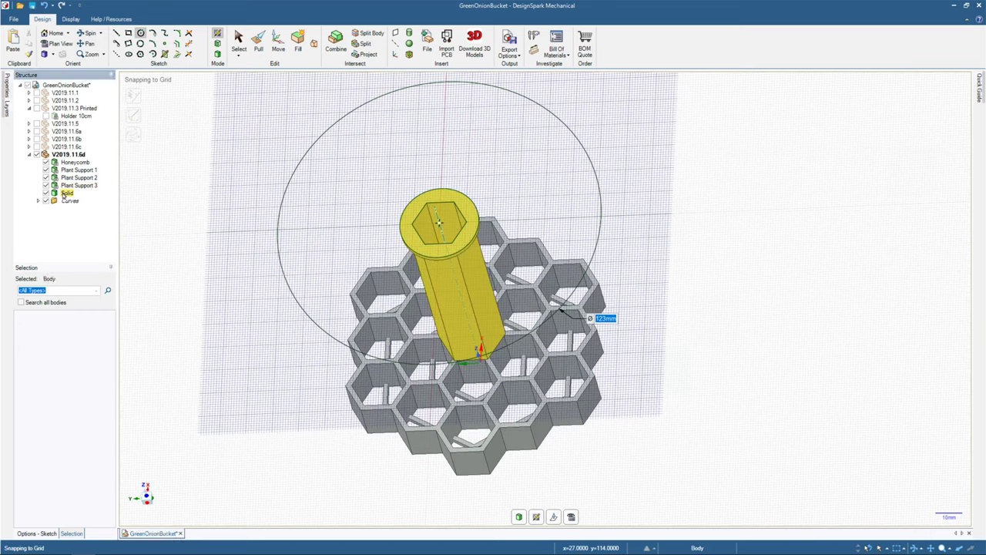
left_click(66, 193)
type("Pipe")
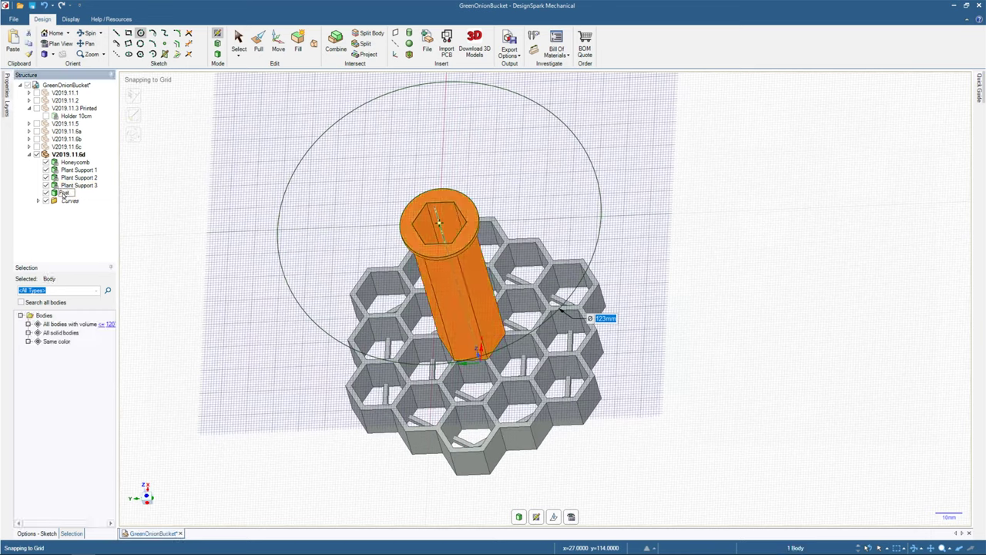
key("Return")
right_click(64, 193)
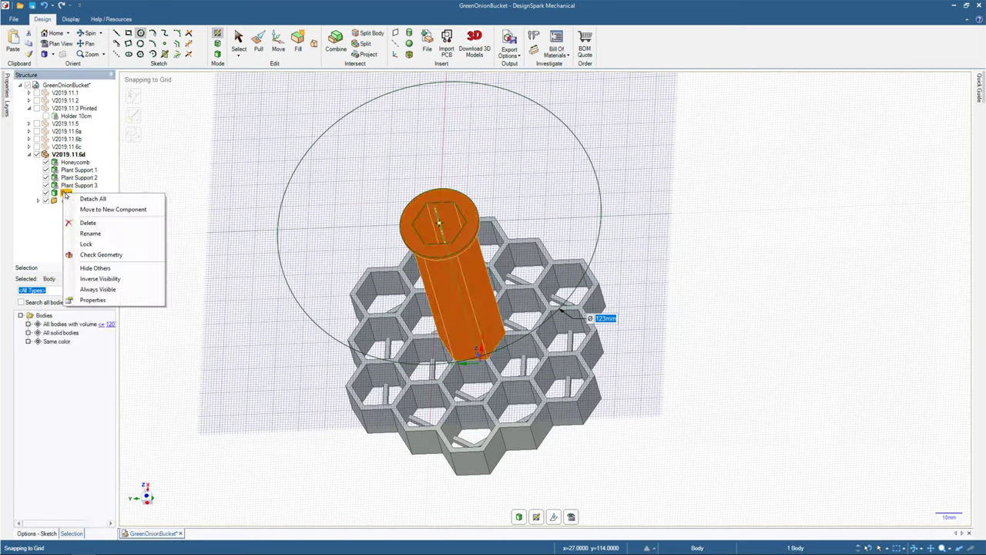
left_click(85, 234)
middle_click_drag(178, 225, 145, 207)
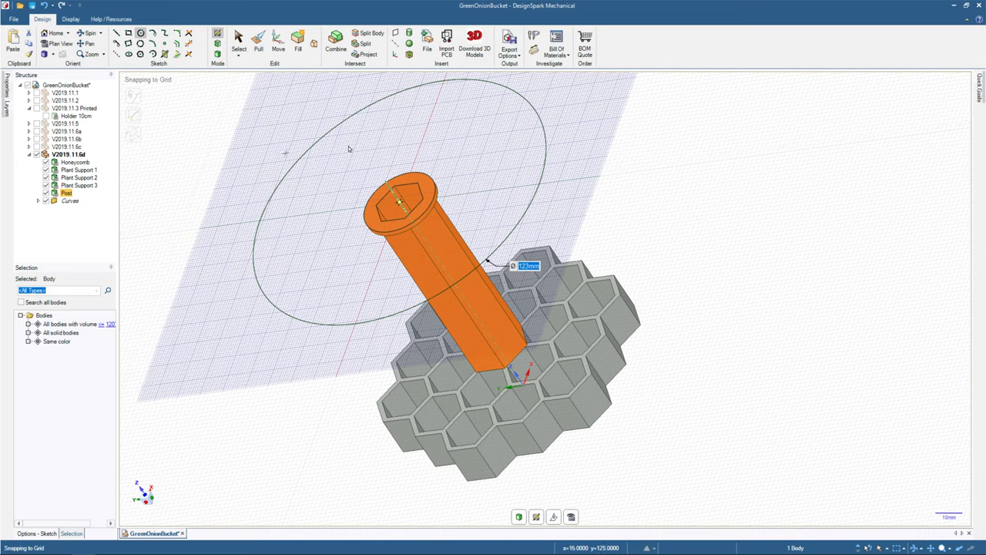
Turn the sketched 123 mm circle into a surface, select it and view it from below.
left_click(258, 41)
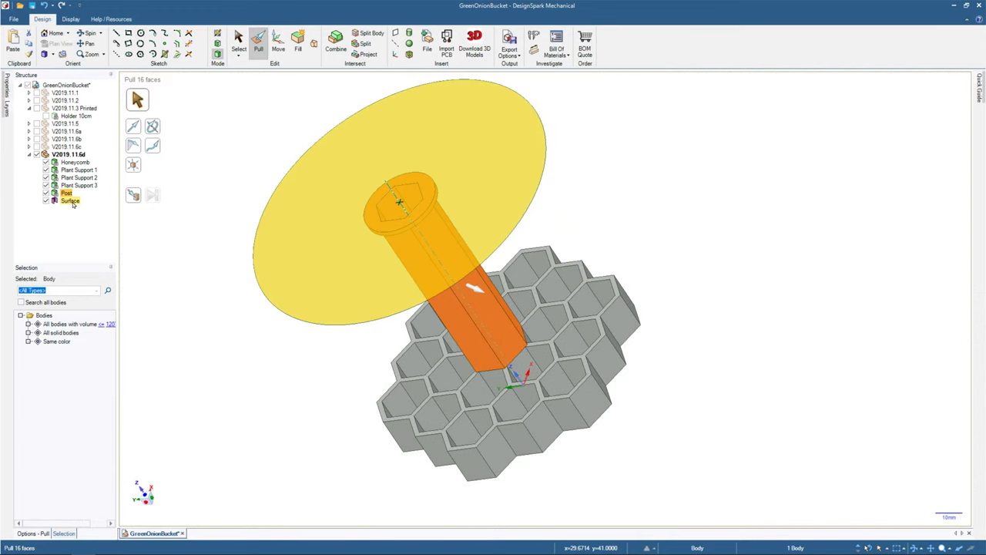
left_click(394, 197)
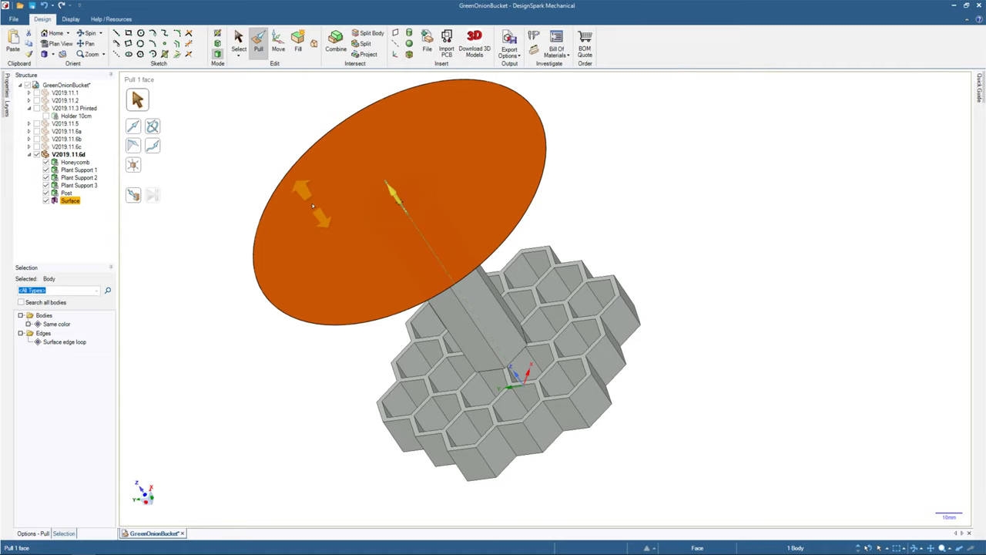
middle_click_drag(320, 262, 208, 149)
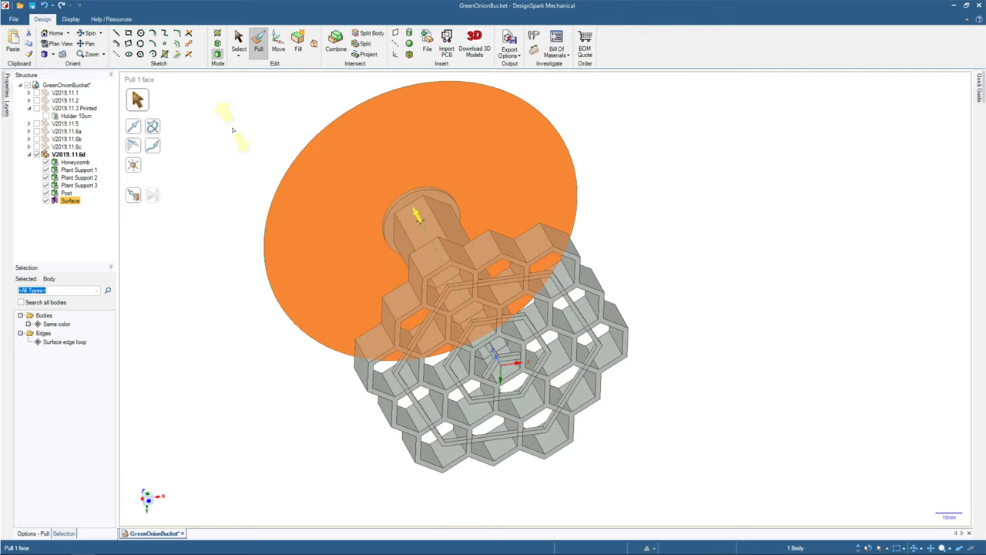
left_click(239, 43)
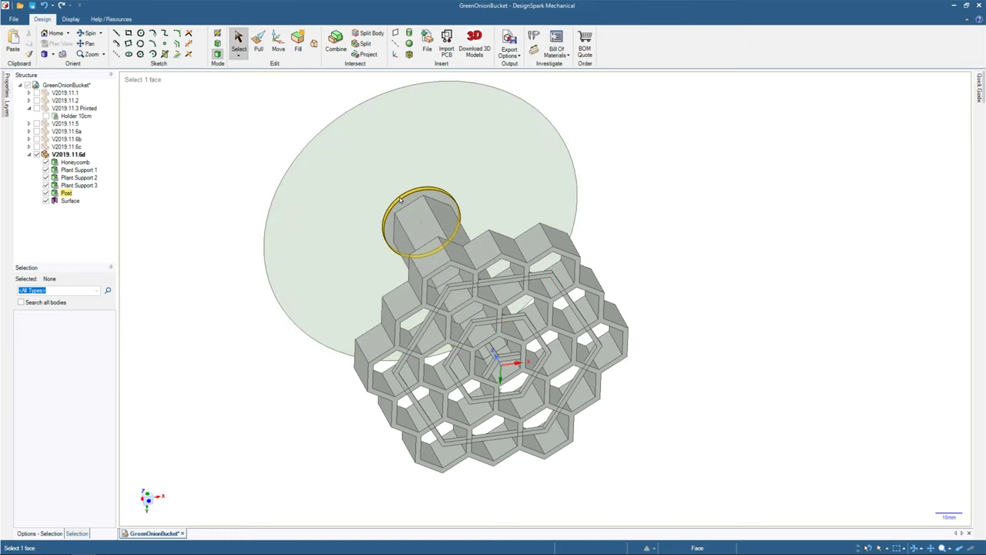
Try to project the outer edge of the Post's collar onto the circular surface.
left_click(399, 200)
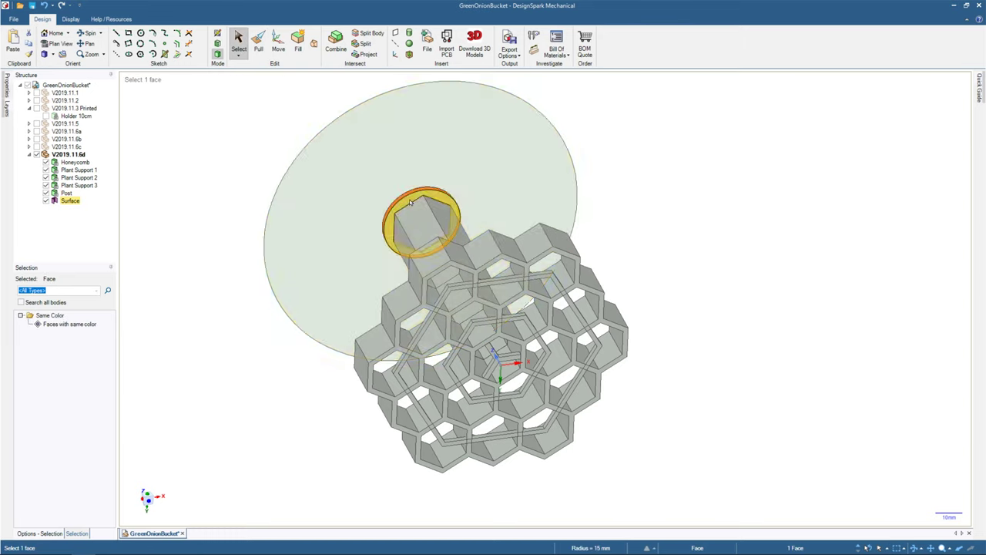
scroll(389, 200, "up", 3)
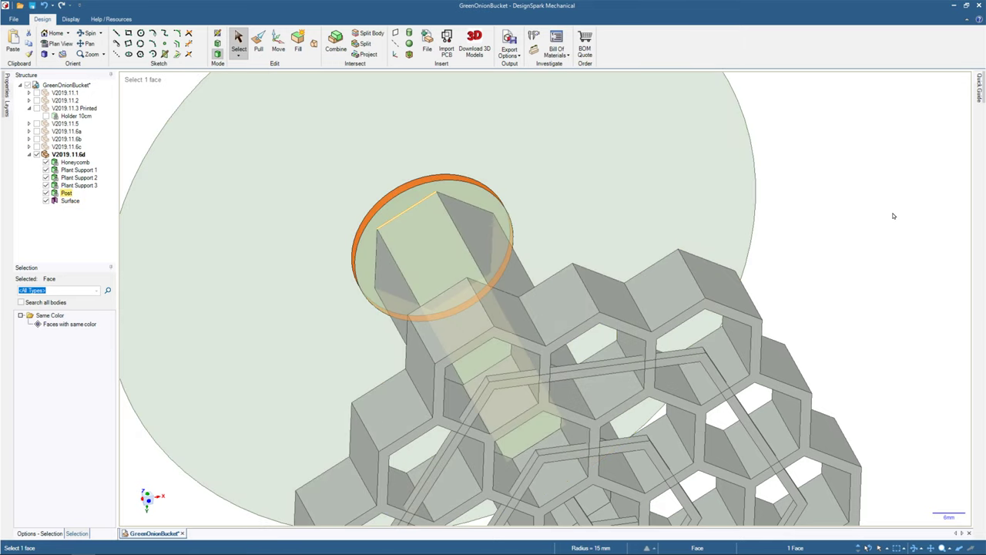
left_click(917, 216)
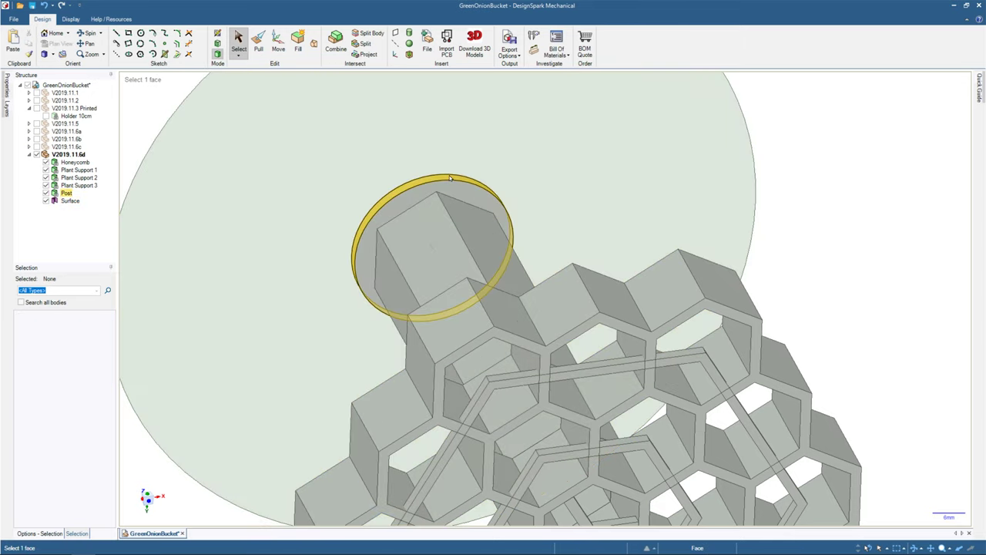
left_click(423, 186)
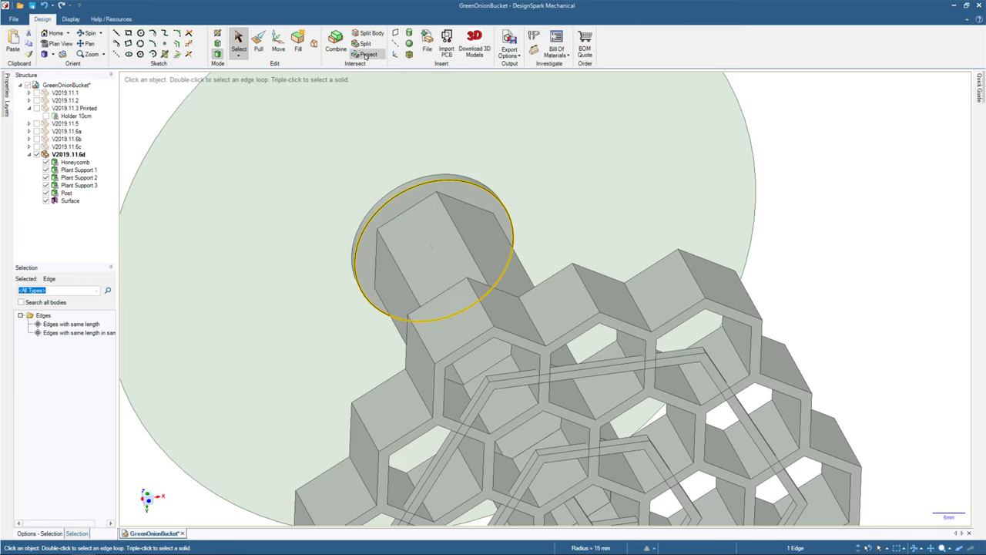
left_click(376, 55)
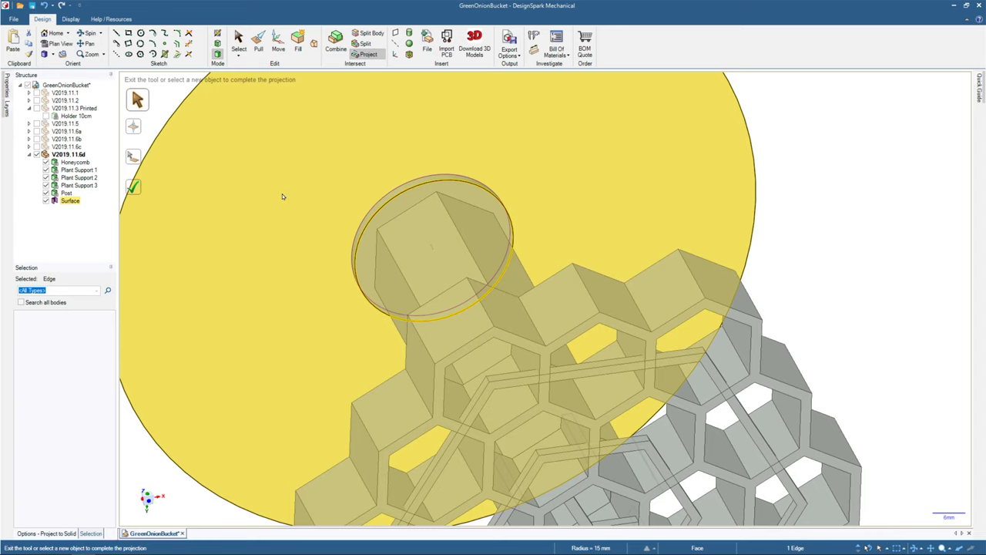
left_click(283, 197)
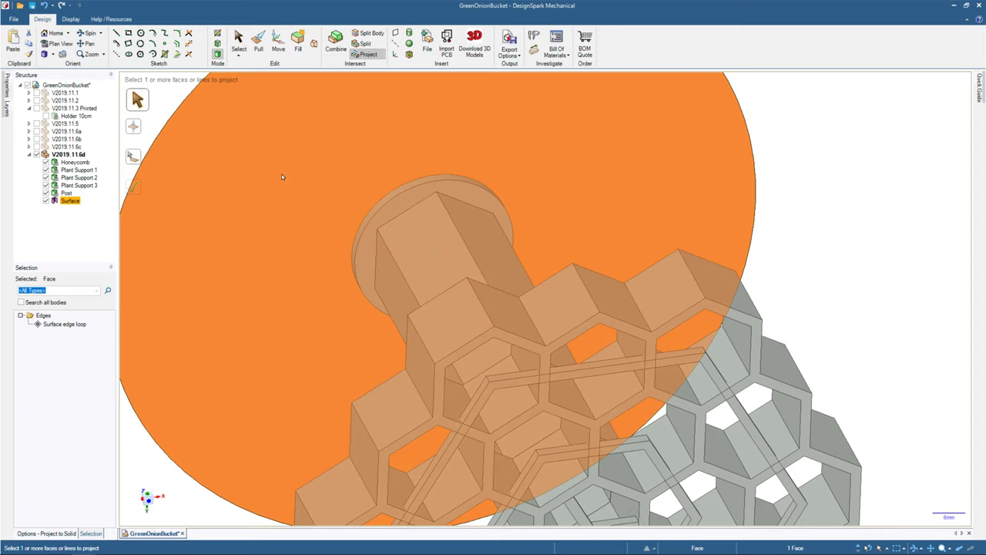
left_click(238, 43)
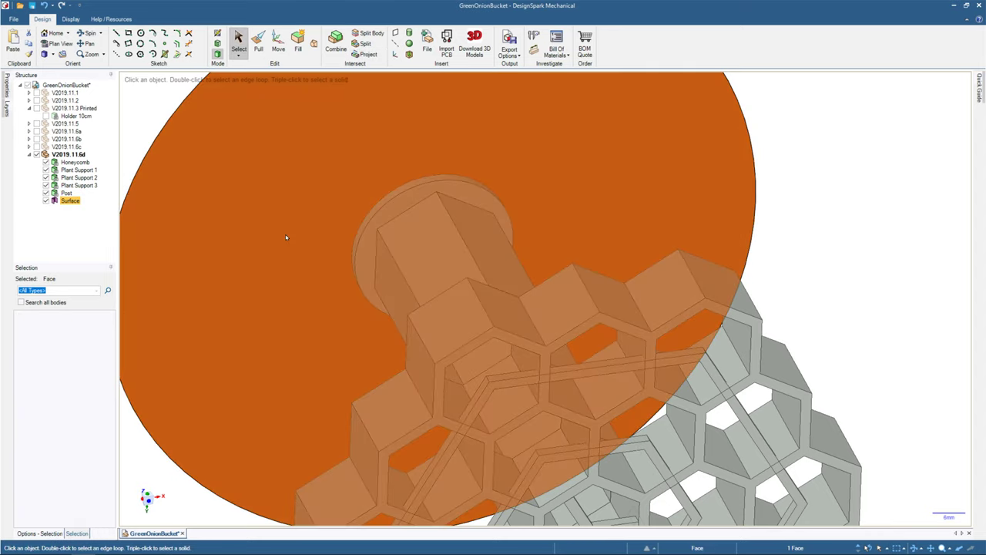
Try again to project the rim of the collar's underside onto the circular surface, and leave the projection command.
middle_click_drag(286, 236, 405, 287)
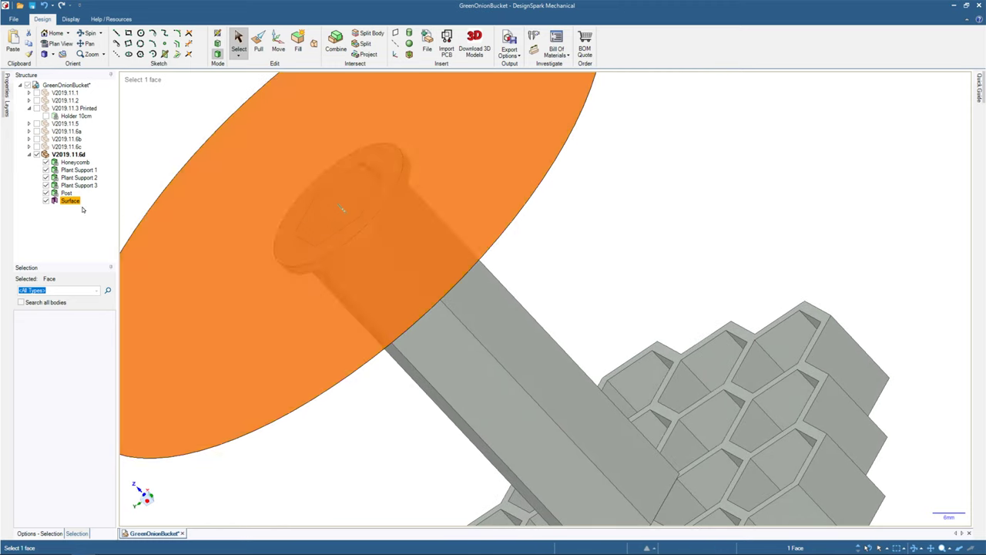
middle_click_drag(298, 346, 311, 278)
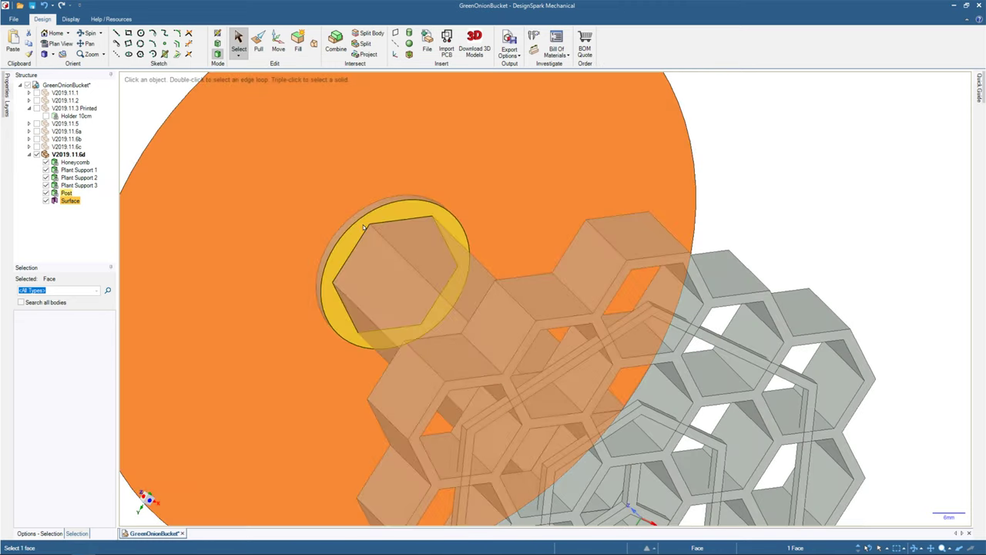
left_click(366, 214)
left_click(366, 55)
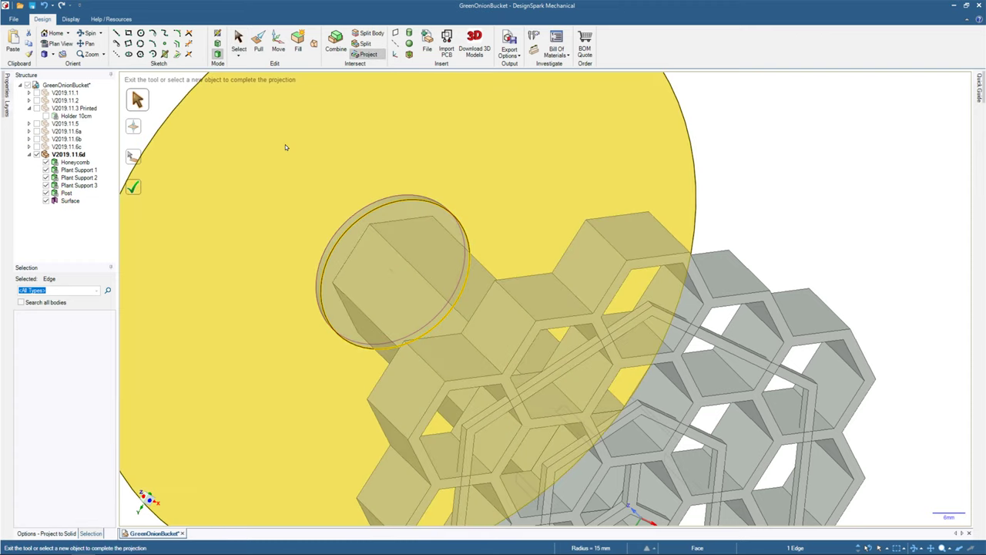
left_click(285, 144)
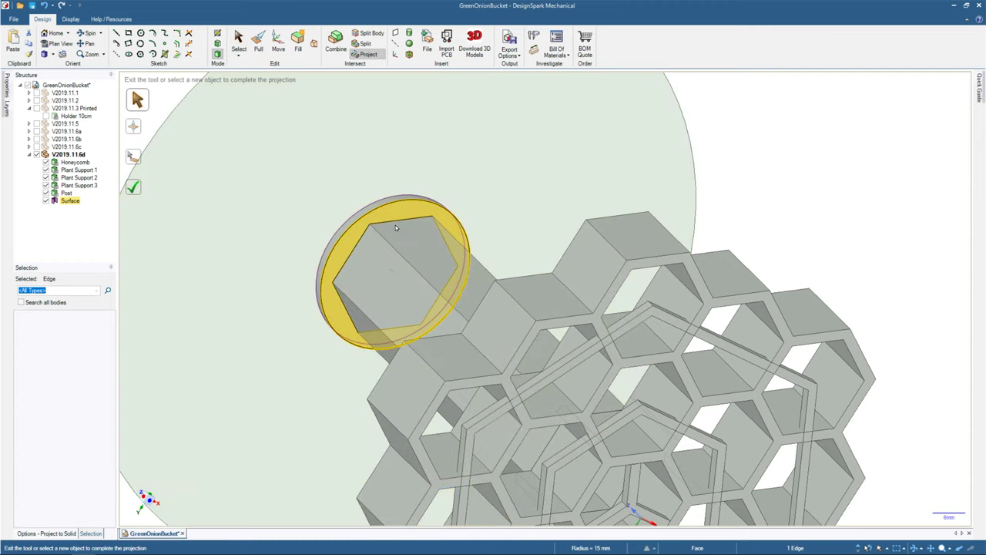
left_click(396, 225)
middle_click_drag(397, 223, 373, 256)
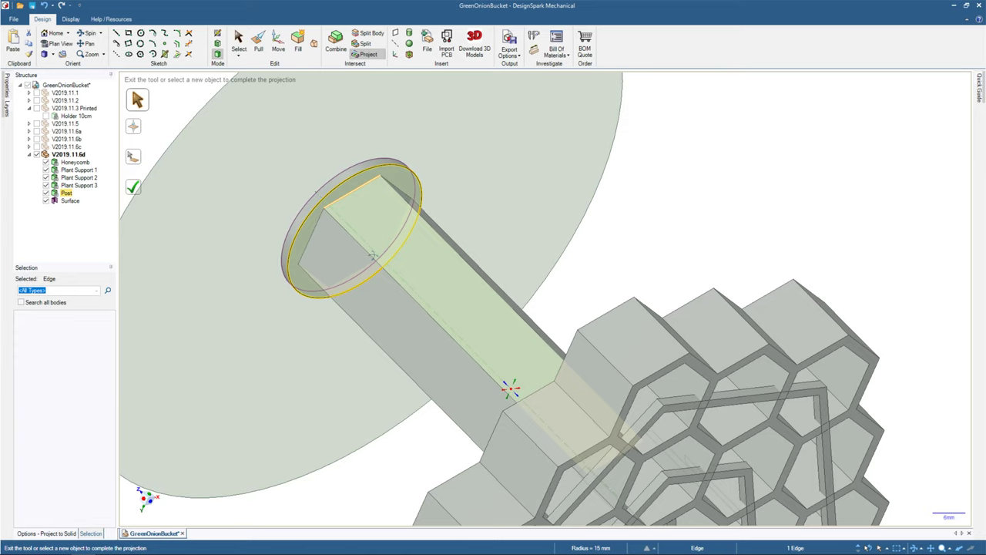
middle_click_drag(510, 389, 412, 207)
key("Escape")
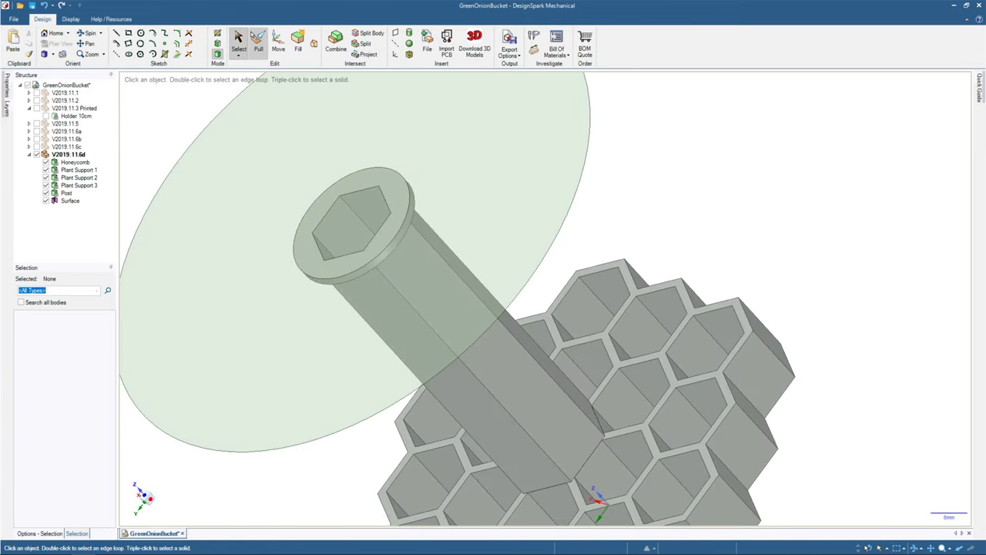
Pull the circular surface 2.5 mm toward the honeycomb to thicken it into a solid disc.
left_click(258, 42)
left_click(269, 310)
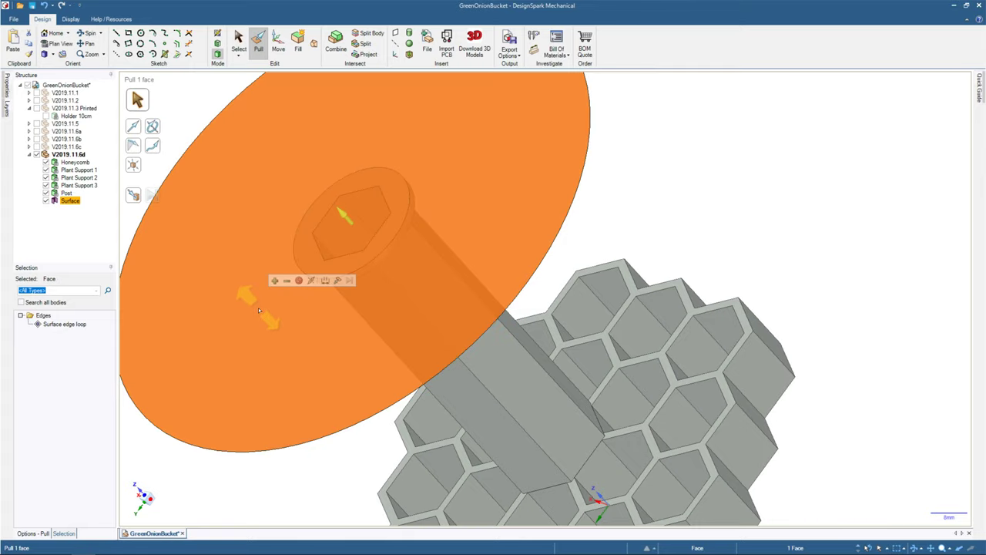
left_click_drag(259, 310, 263, 317)
key("BackSpace")
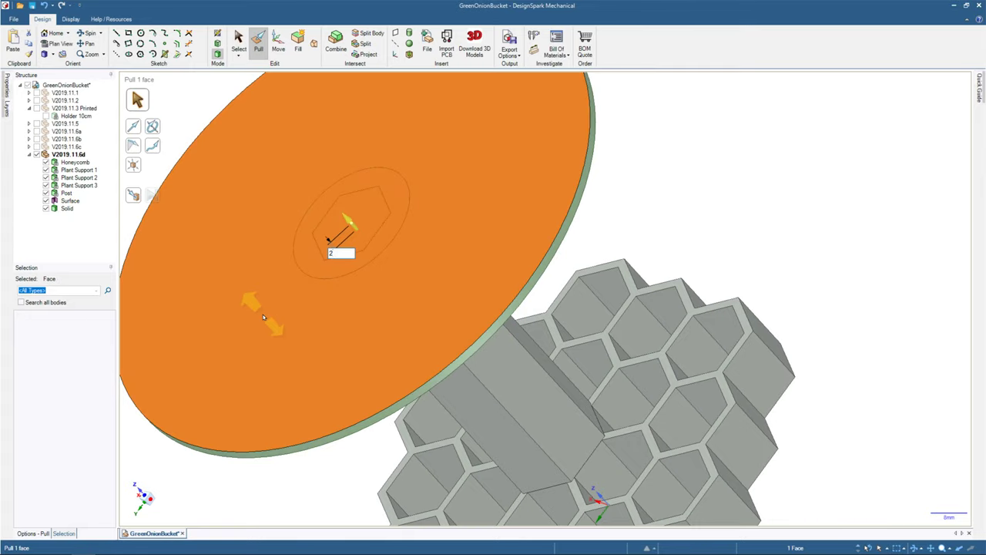
type("4.5")
key("BackSpace")
key("BackSpace")
type(".5")
key("BackSpace")
key("BackSpace")
key("BackSpace")
type("2.5")
key("Return")
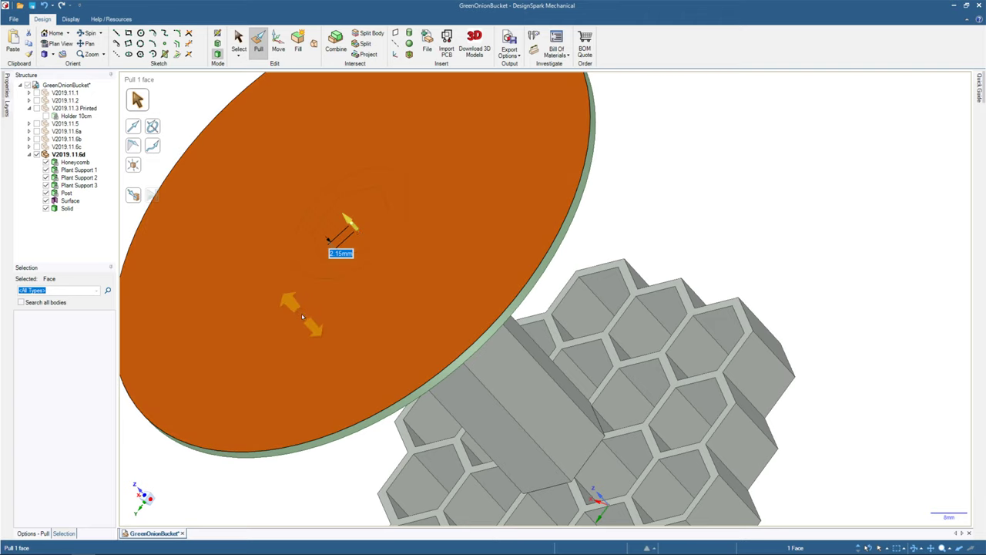
Pull the circular surface 3 mm away from the honeycomb to form the solid disc.
middle_click_drag(436, 221, 515, 291)
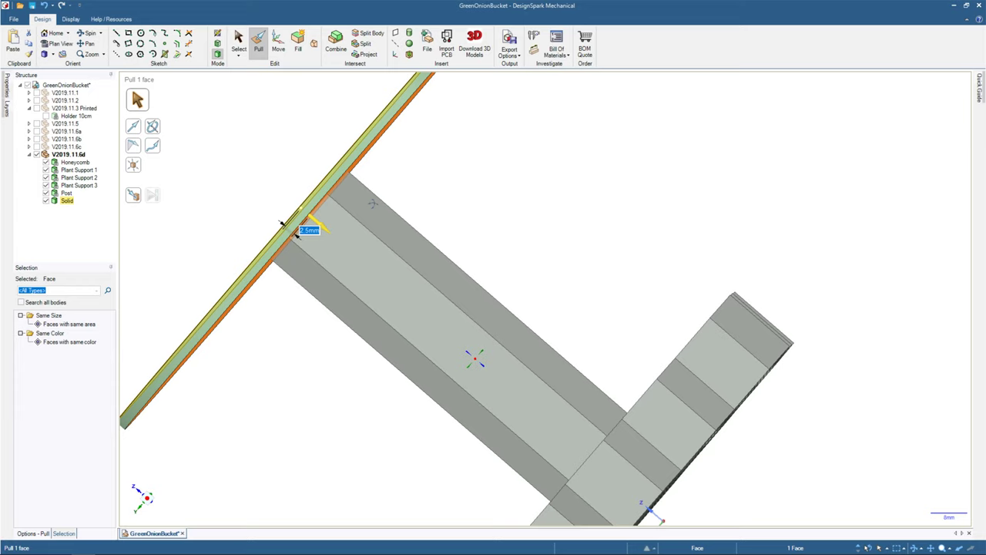
middle_click_drag(372, 202, 381, 214)
mouse_move(311, 216)
middle_mouse_down()
mouse_move(309, 198)
mouse_move(344, 222)
mouse_move(303, 190)
mouse_move(302, 203)
mouse_move(440, 278)
mouse_move(365, 227)
mouse_move(301, 213)
middle_mouse_up()
middle_click_drag(444, 222, 440, 213)
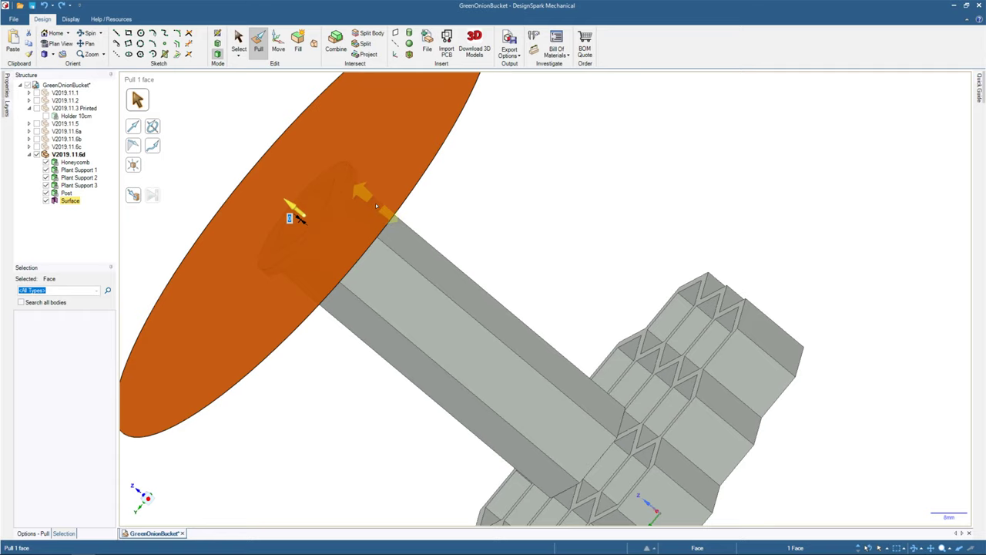
type("2")
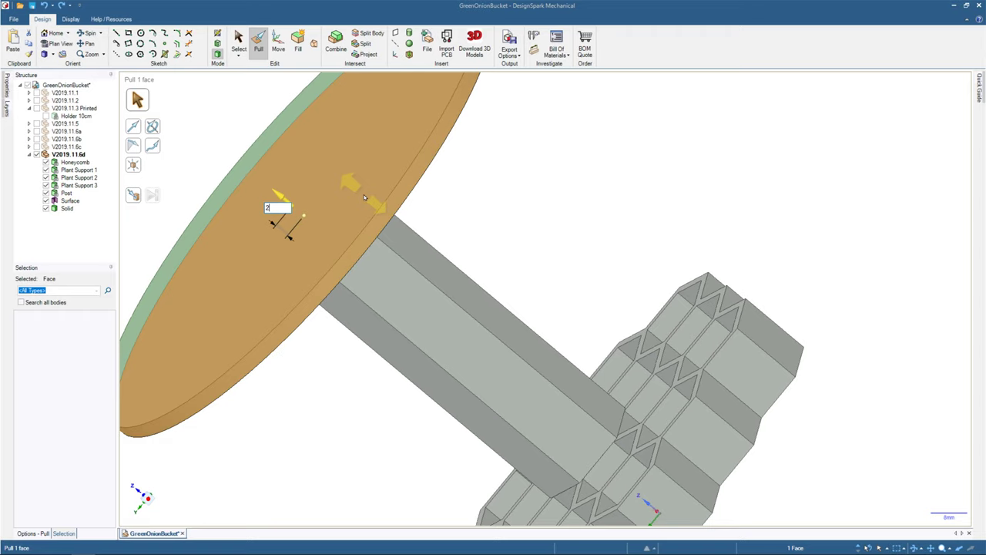
key("BackSpace")
type("3")
type(".46")
key("Return")
type("3")
key("Return")
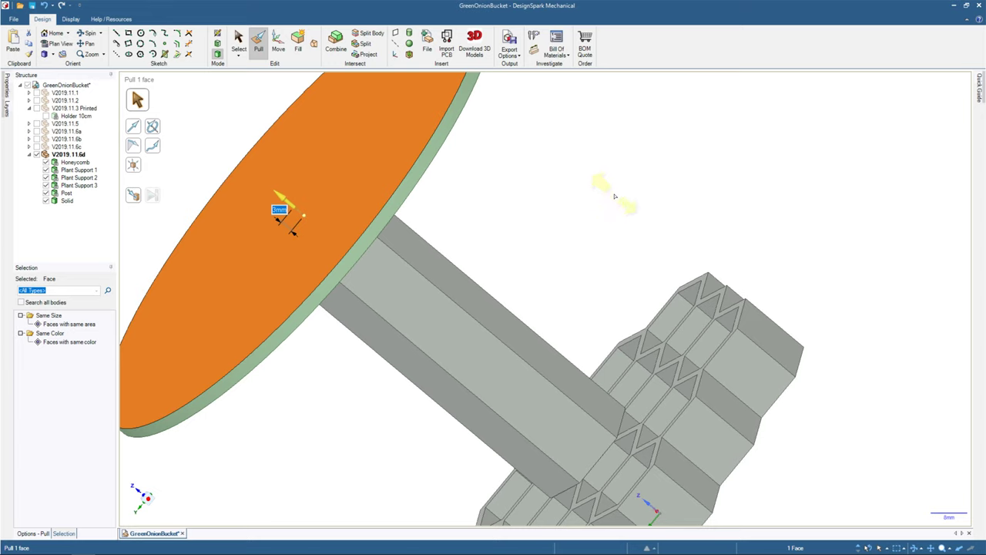
key("Escape")
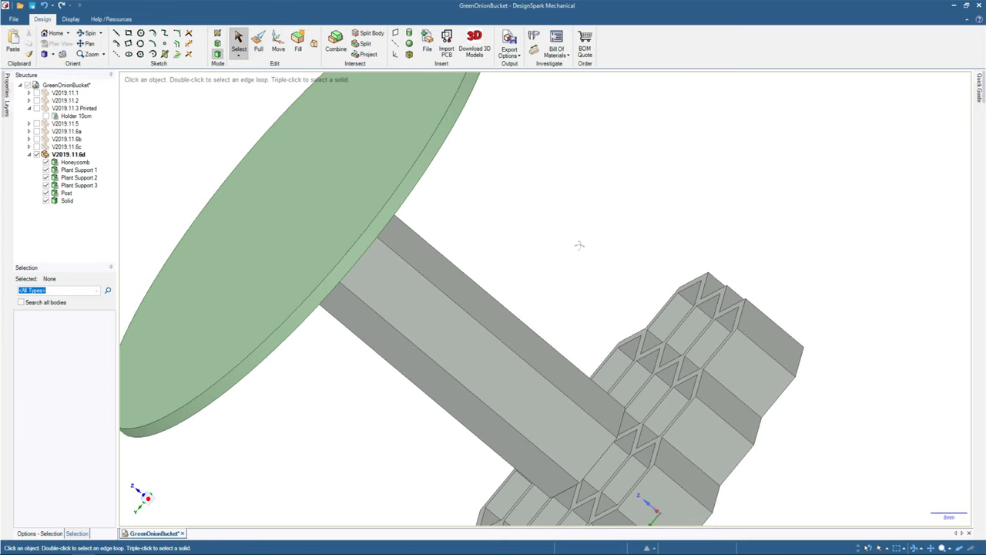
Project the outlines of the honeycomb's disc-facing end face onto the solid disc.
middle_click_drag(579, 247, 502, 375)
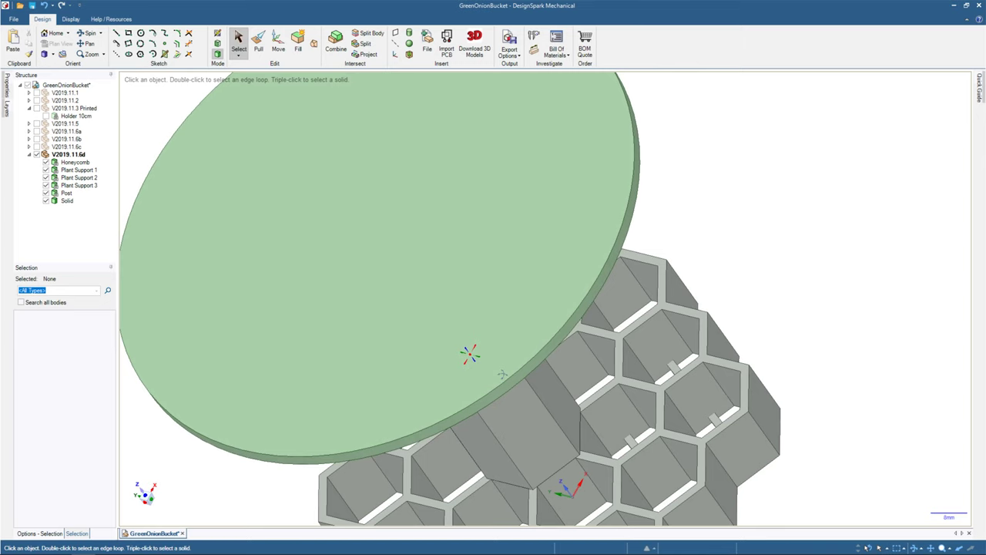
left_click(645, 318)
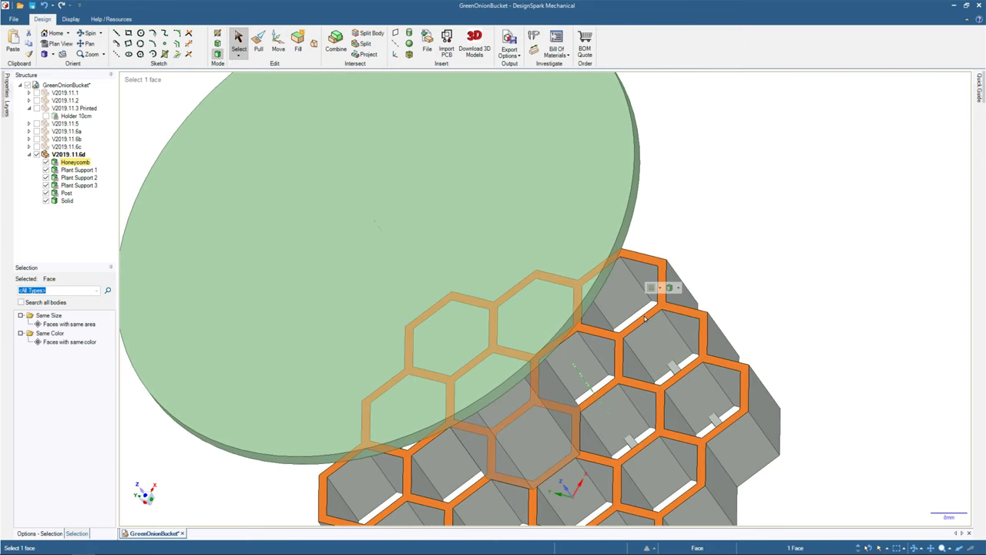
left_click(361, 55)
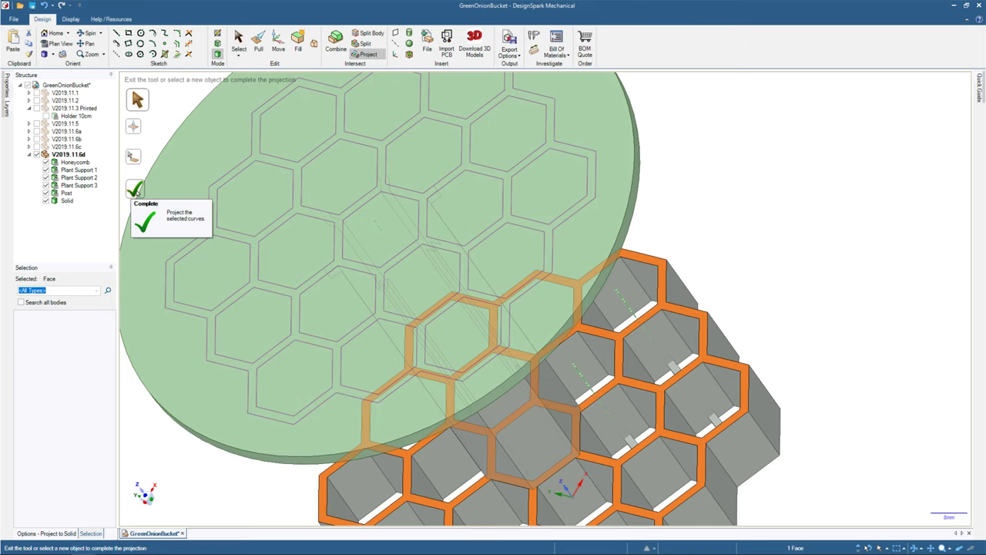
left_click(135, 190)
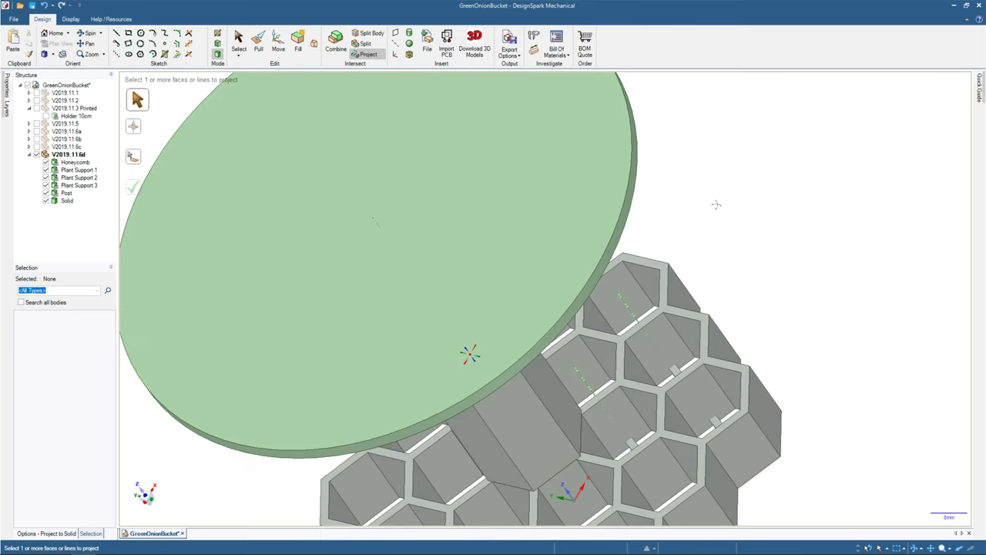
Select all imprinted hexagonal cell faces of the same area on the disc and cut them through as openings.
middle_click_drag(717, 204, 571, 183)
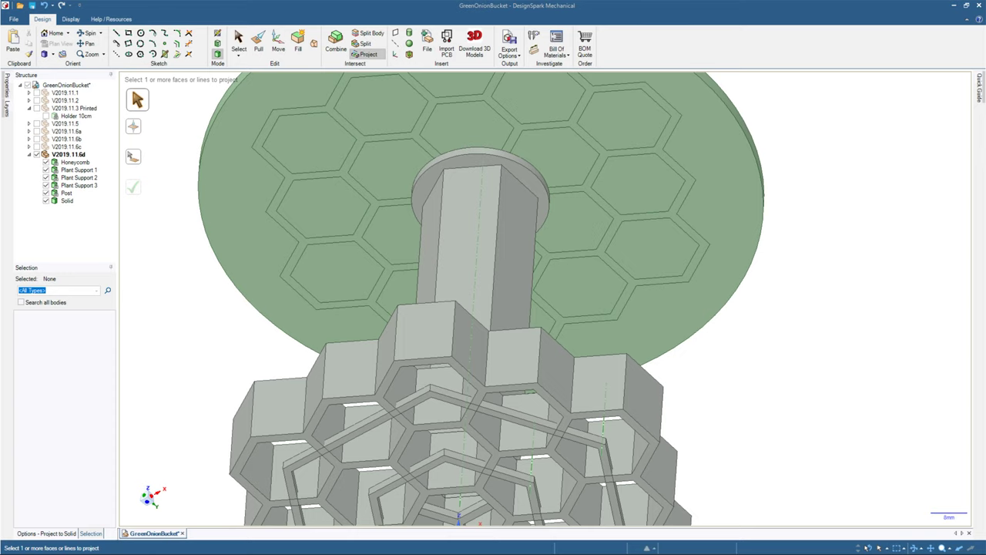
scroll(335, 266, "down", 3)
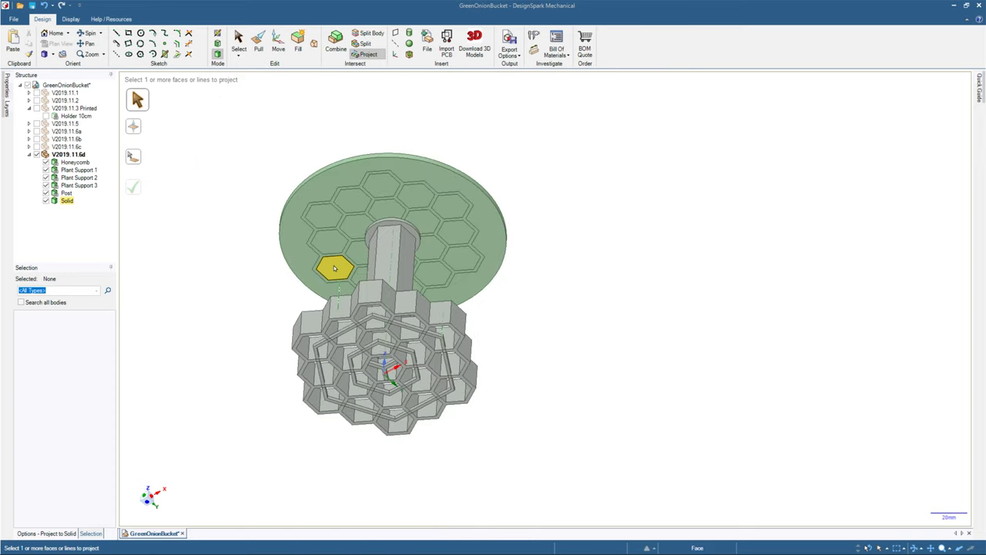
middle_click_drag(327, 265, 273, 259)
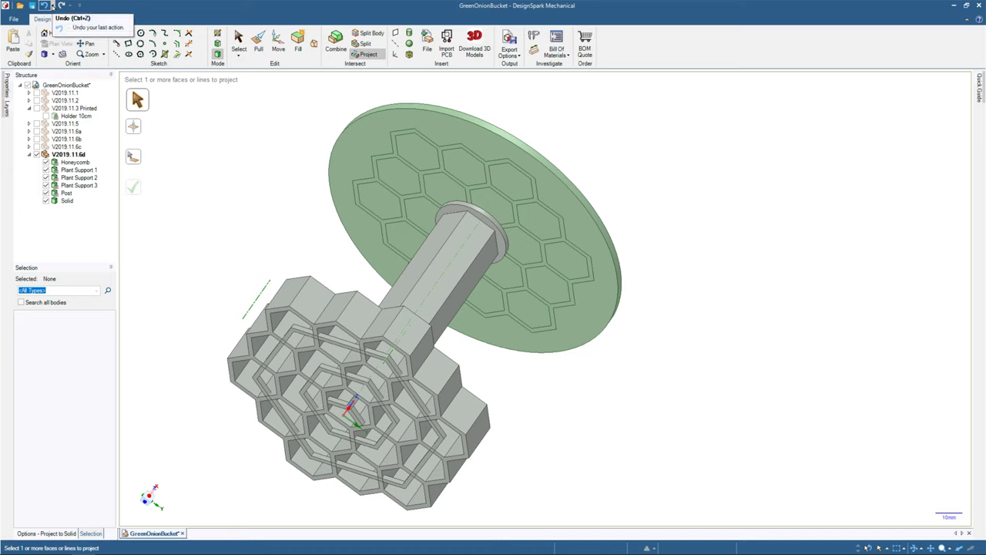
left_click(52, 6)
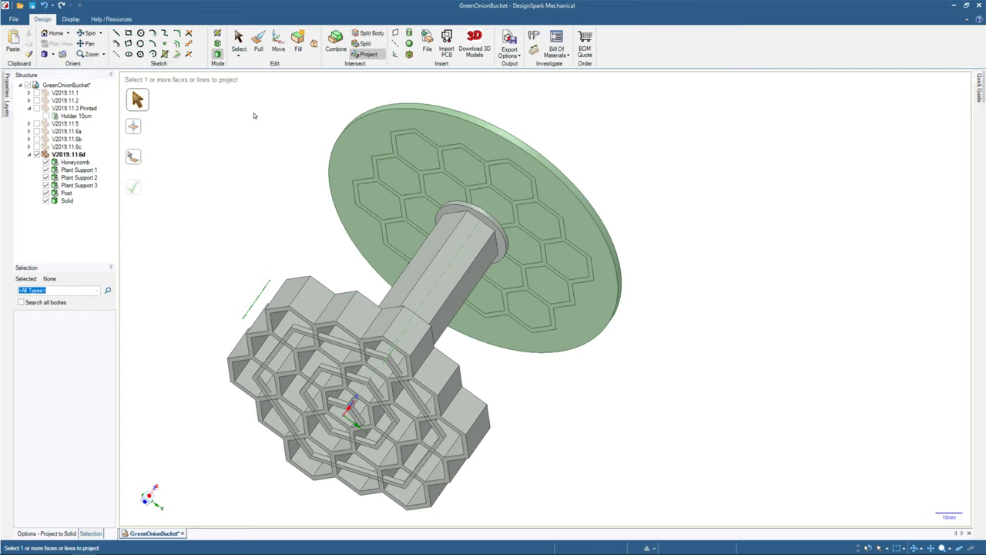
left_click(423, 156)
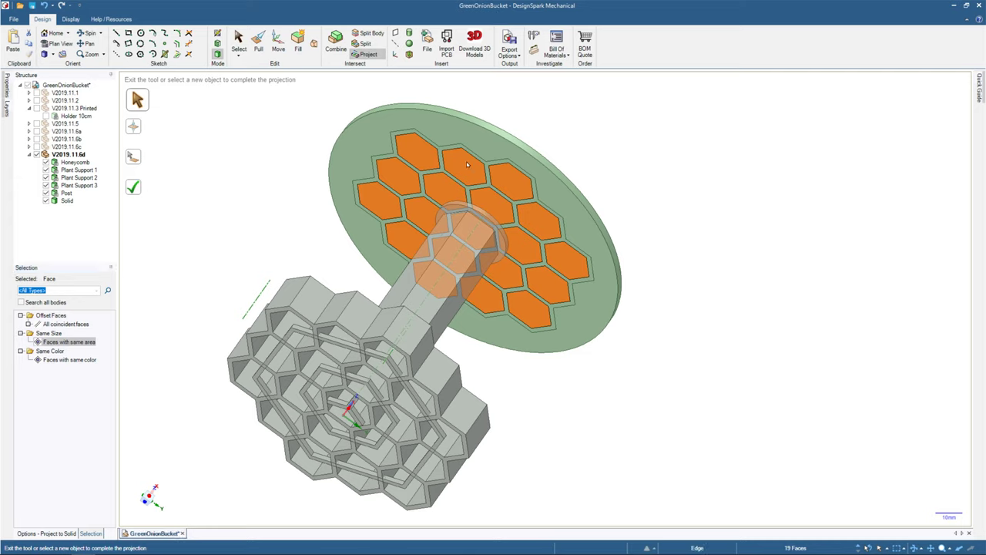
left_click(413, 166)
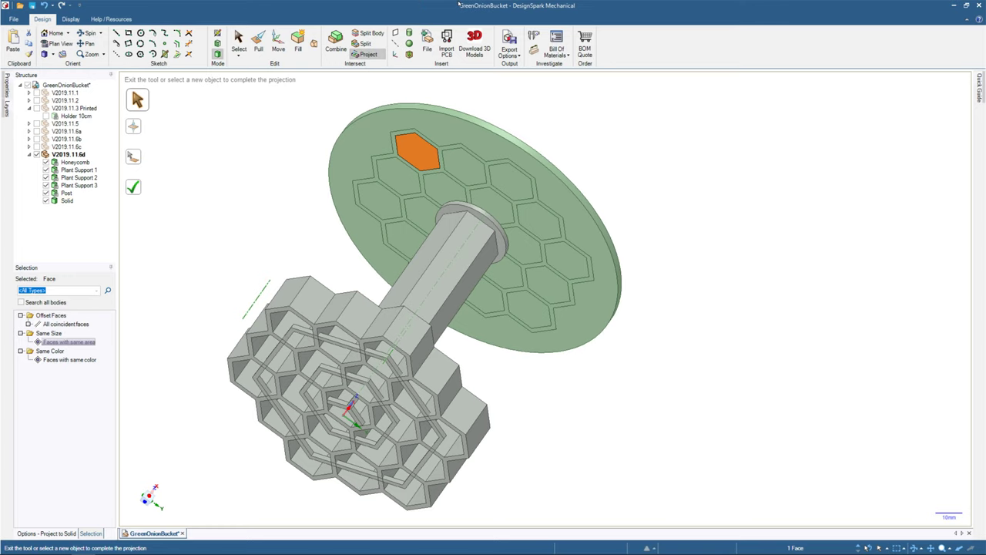
left_click(70, 341)
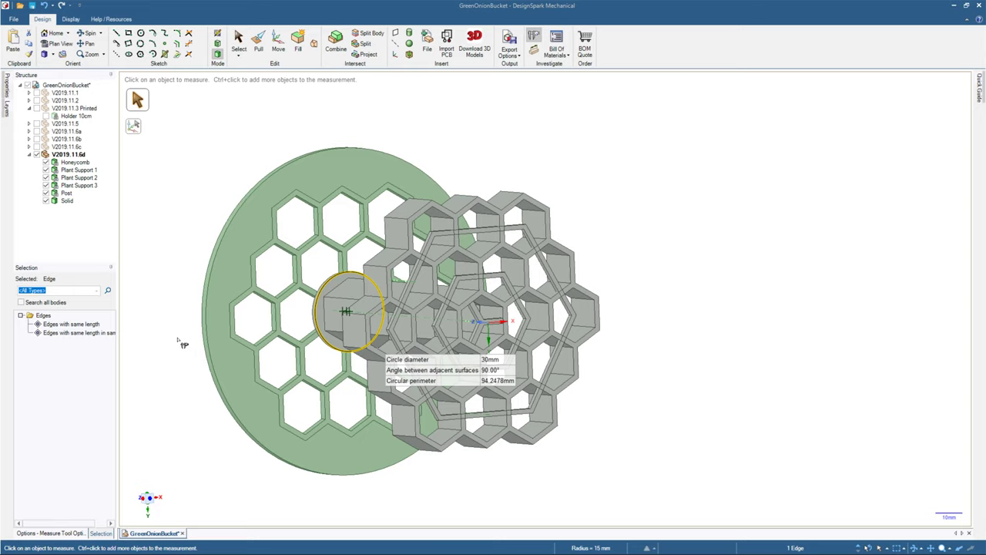
Leave the measuring tool and hide the perforated disc body named Solid.
left_click(238, 42)
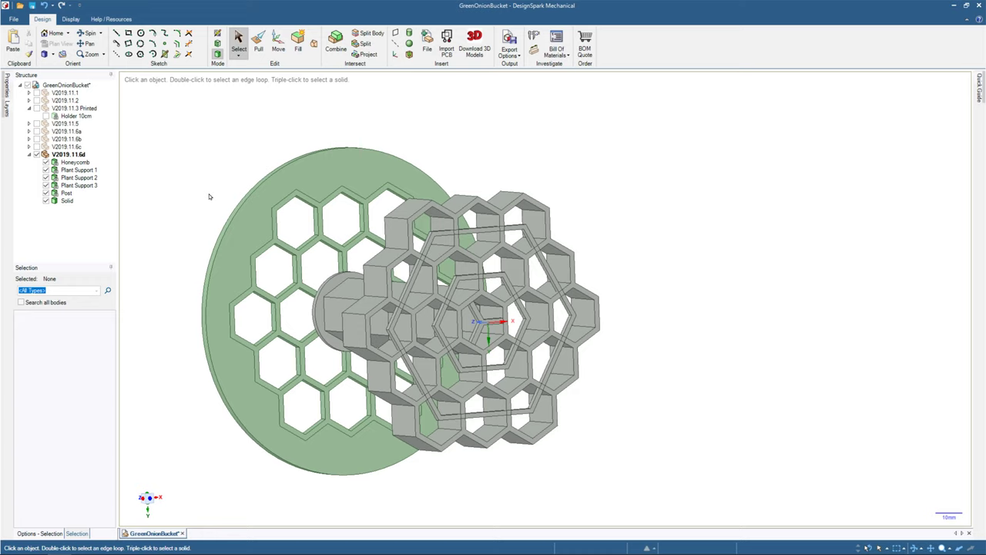
left_click(216, 271)
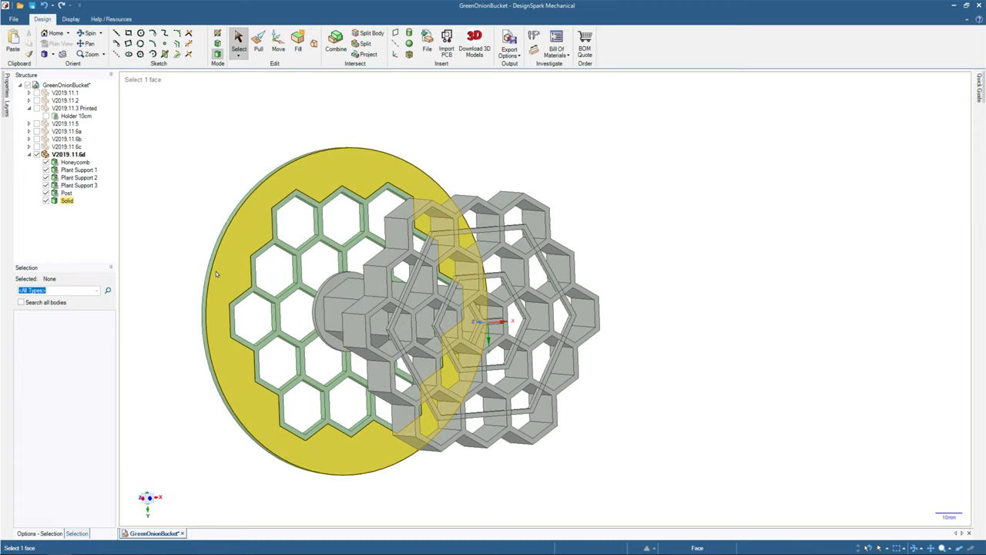
left_click(215, 207)
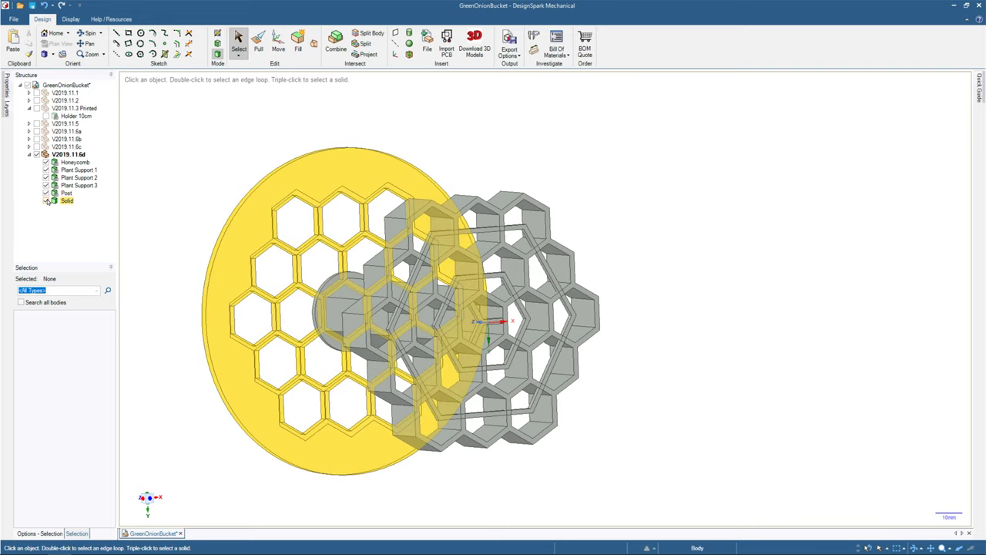
left_click(45, 201)
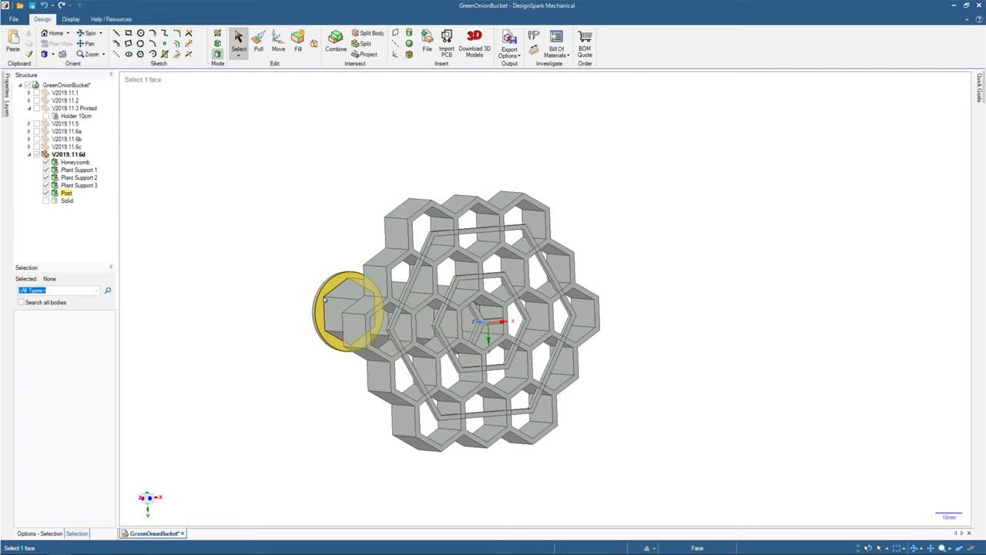
scroll(332, 287, "up", 3)
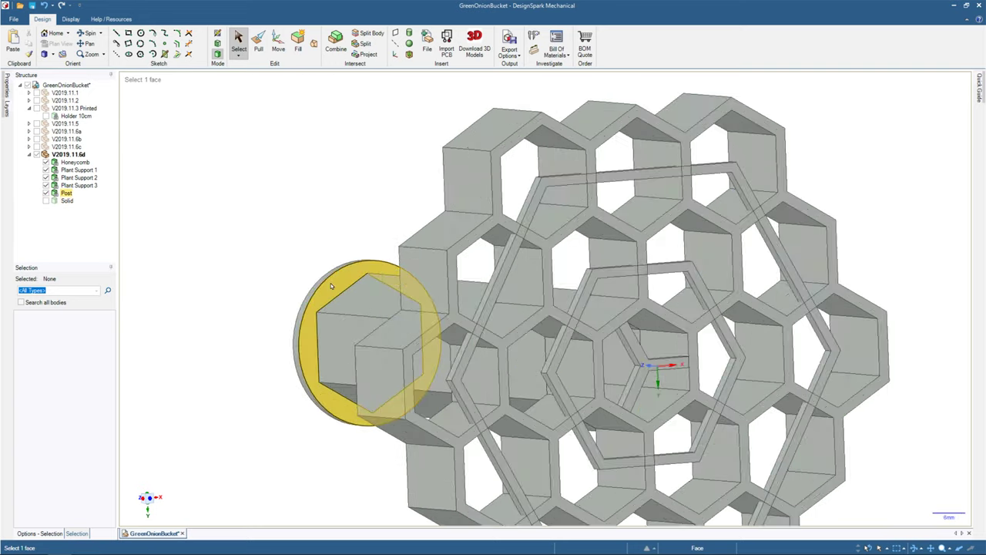
scroll(331, 286, "up", 1)
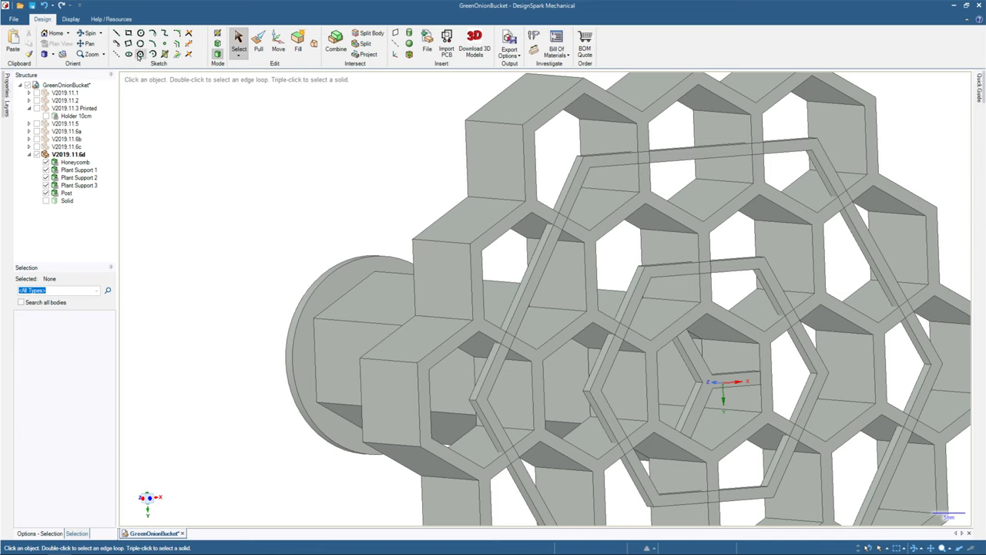
left_click(116, 33)
left_click(321, 296)
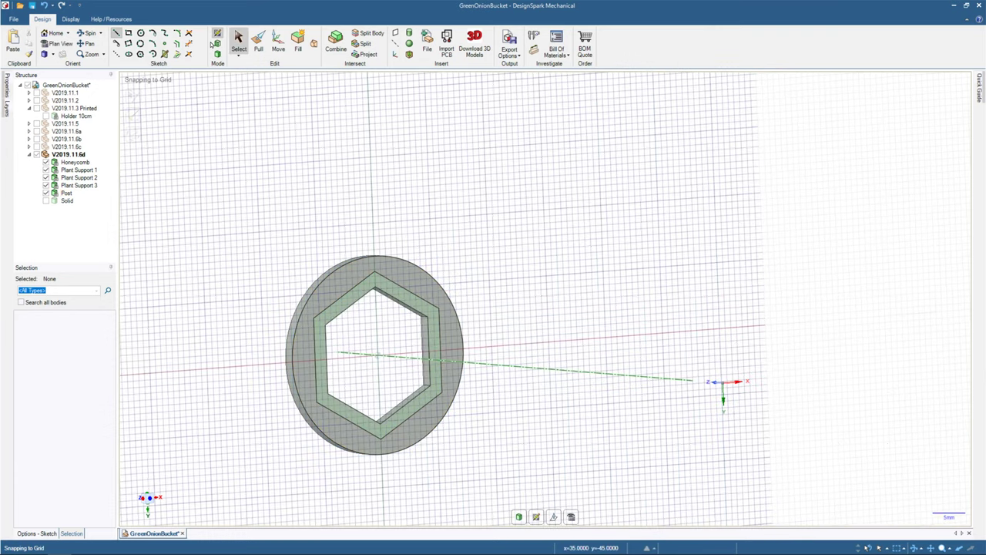
left_click(61, 43)
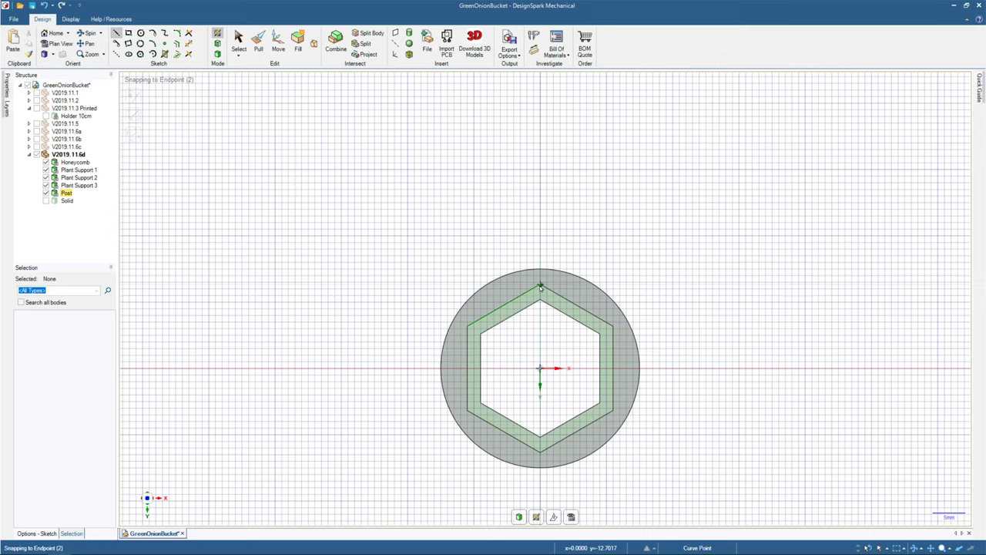
left_click(262, 43)
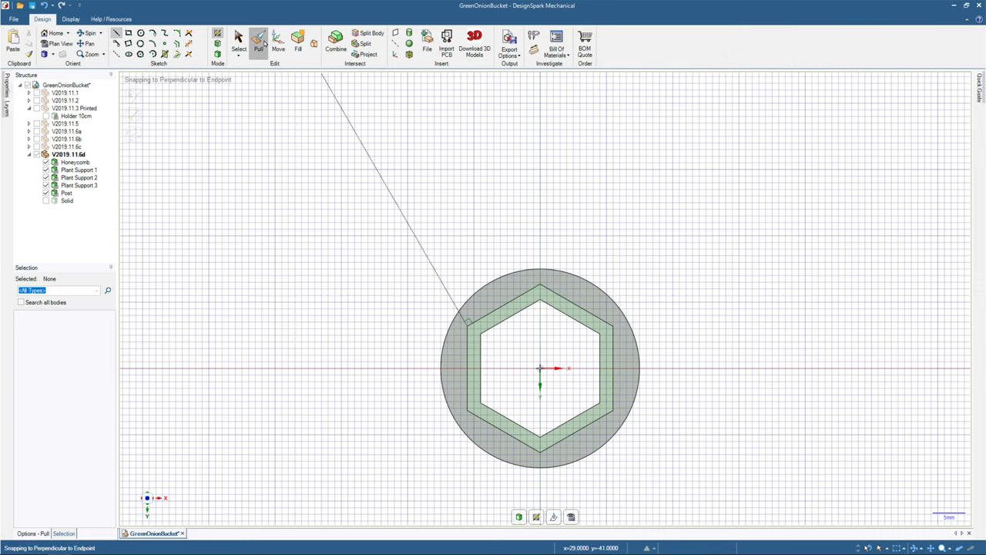
left_click(238, 42)
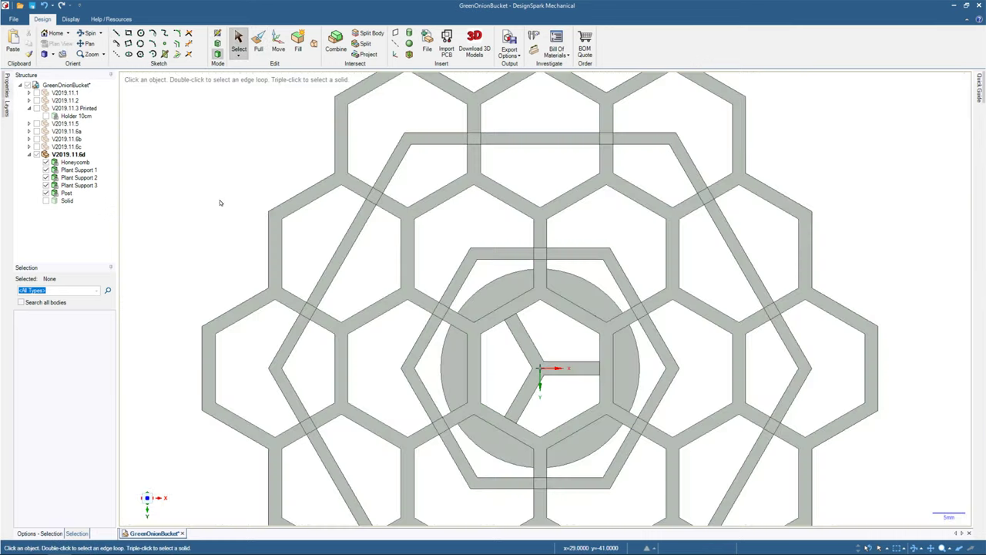
Measure the distance between the rim of the Post's collar and an adjacent edge of its hexagonal outline.
mouse_move(539, 362)
middle_mouse_down()
mouse_move(555, 376)
mouse_move(524, 369)
middle_mouse_up()
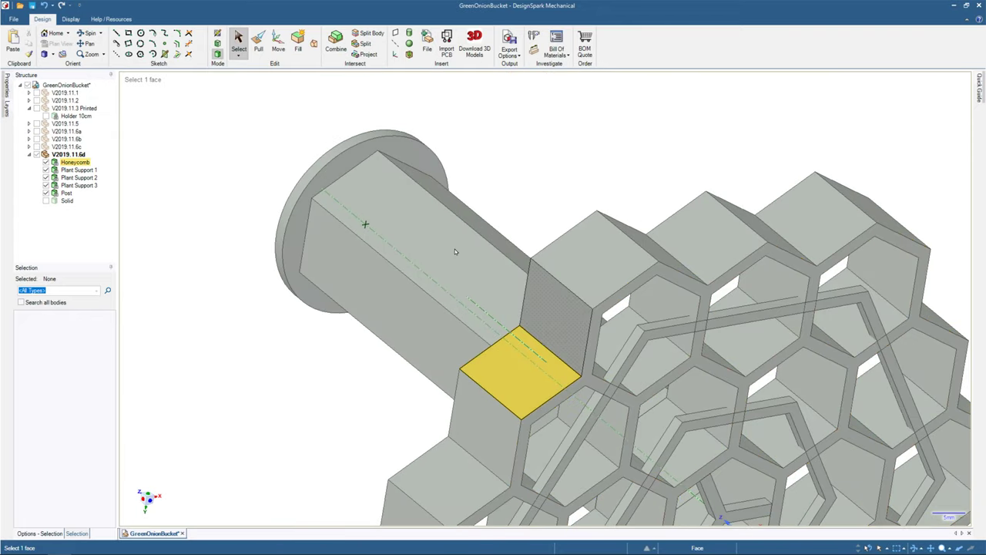
key("e")
left_click(344, 155)
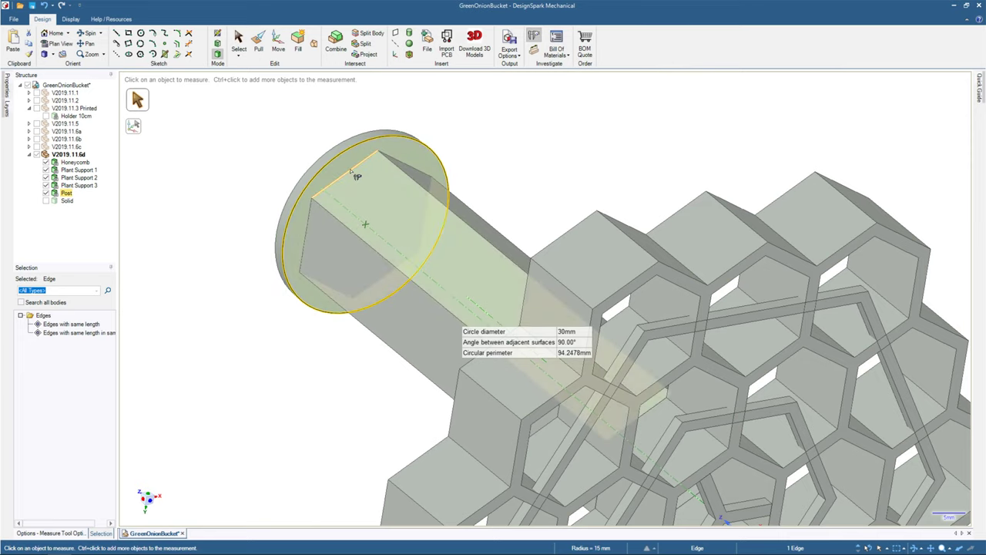
left_click(351, 170, "ctrl")
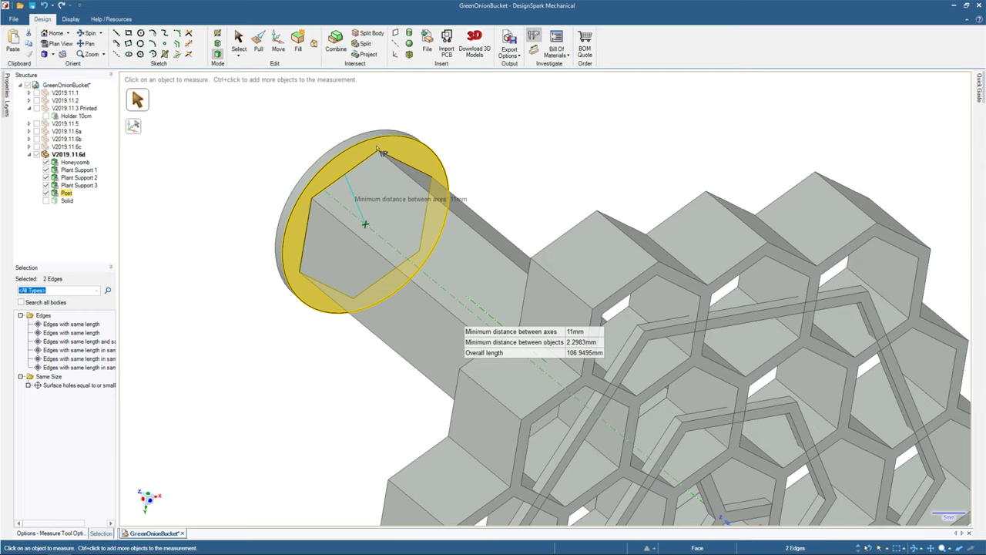
Start a line sketch on the ring-shaped face of the post's round flange and orient it in plan view.
left_click(259, 43)
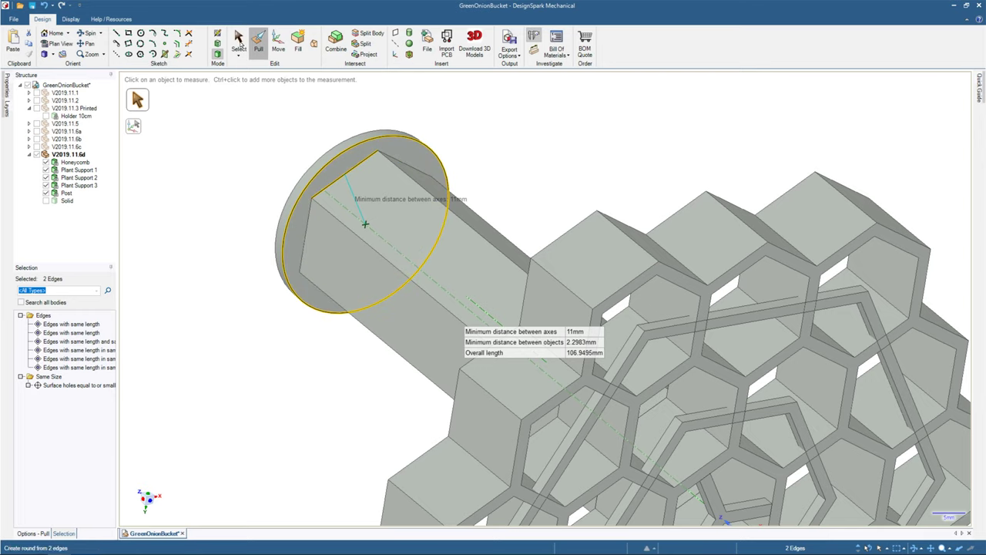
left_click(239, 40)
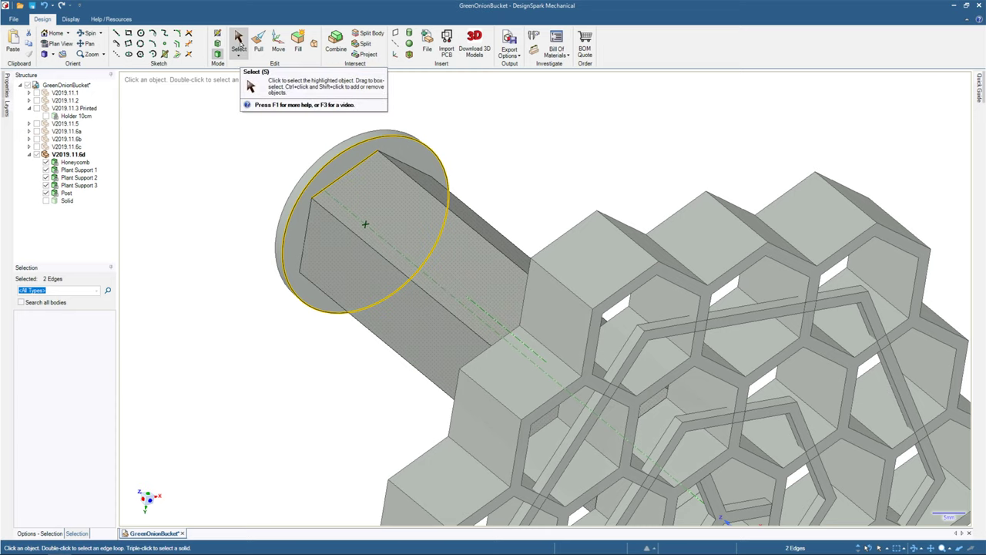
middle_click_drag(473, 194, 540, 368)
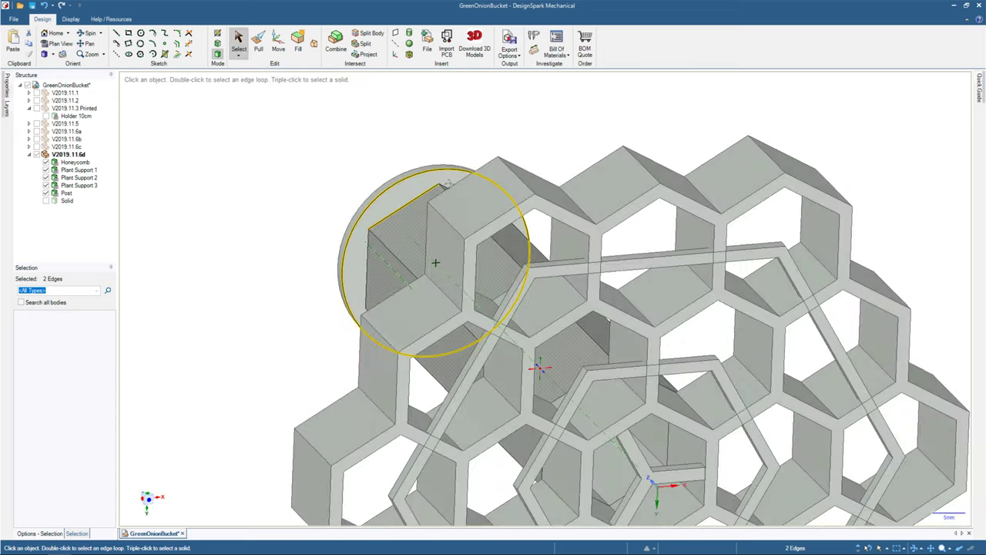
middle_click_drag(445, 183, 387, 189)
left_click(388, 188)
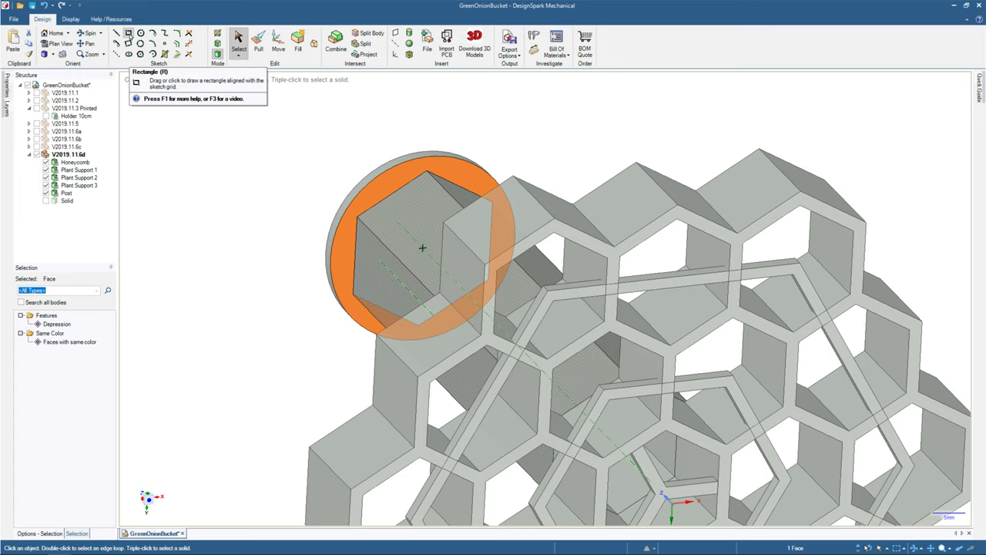
left_click(117, 34)
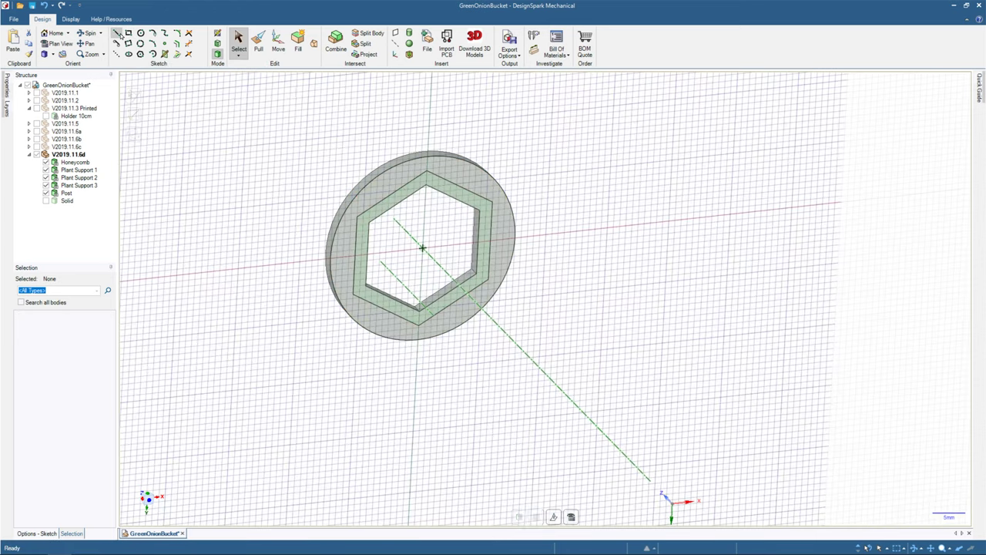
left_click(60, 43)
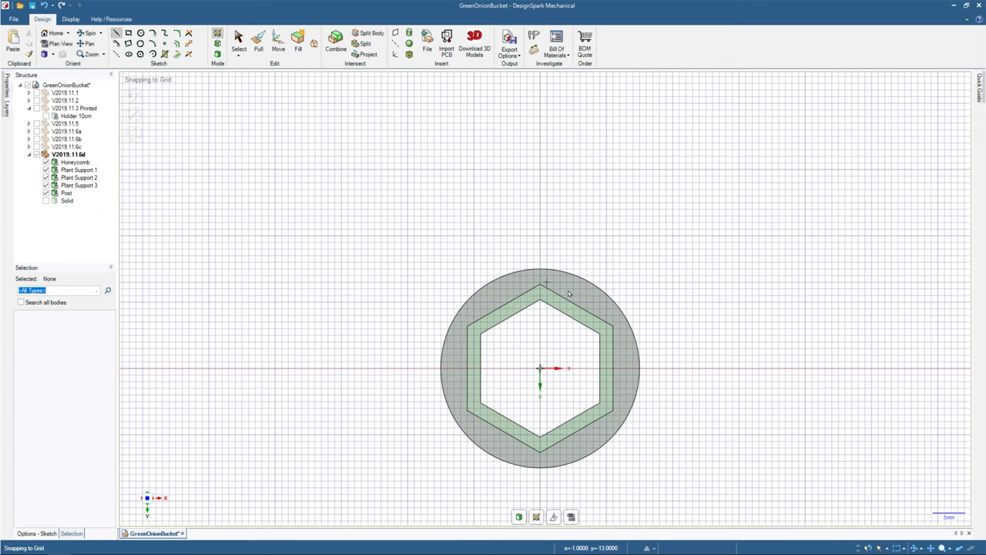
Examine the sketch plane, post and flange from the side, at an angle and square-on.
middle_click_drag(704, 318, 655, 225)
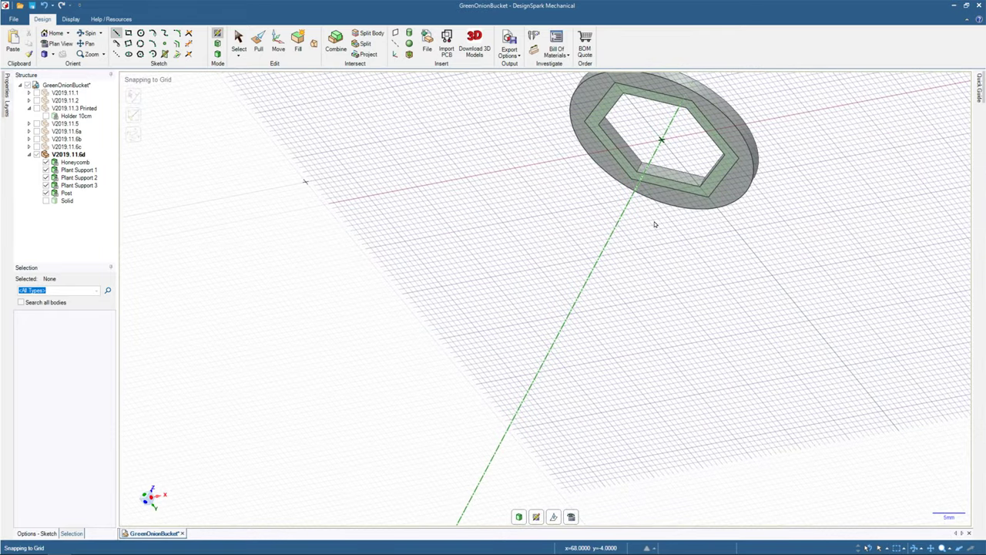
key("v")
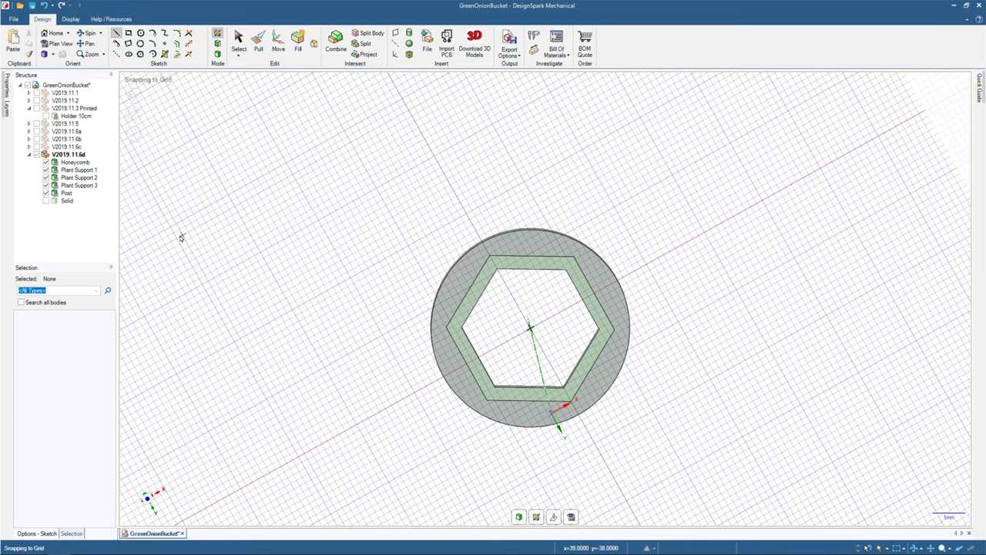
key("s")
left_click(199, 370)
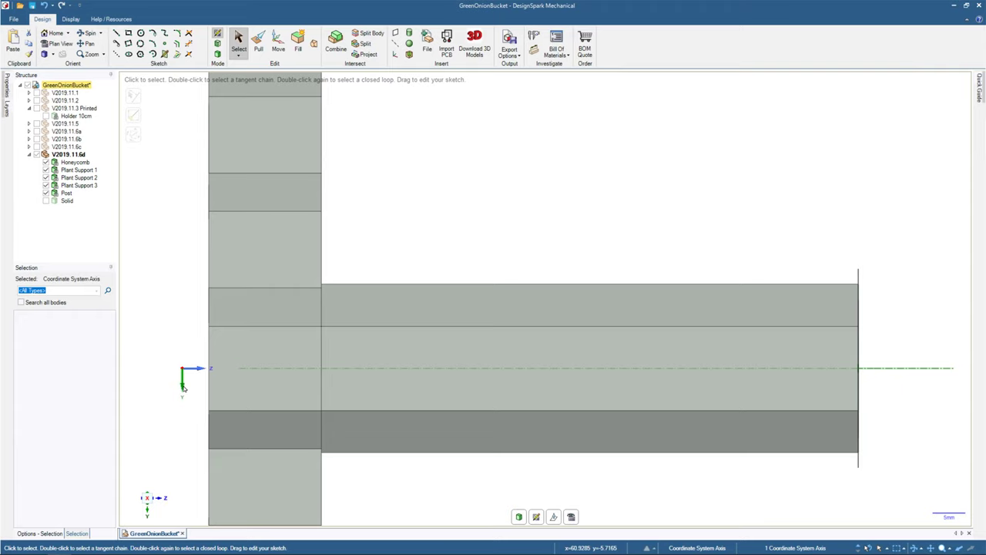
left_click(182, 389)
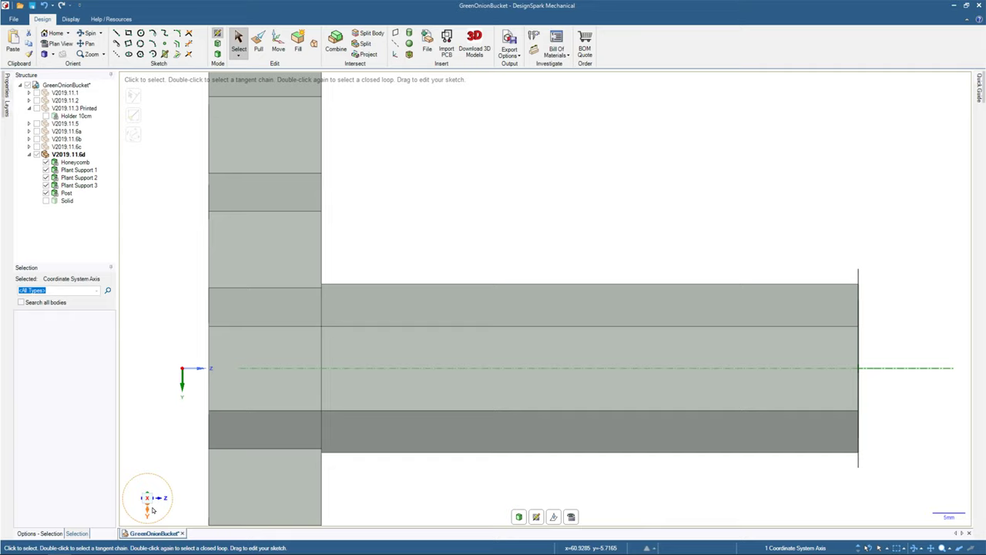
left_click(149, 506)
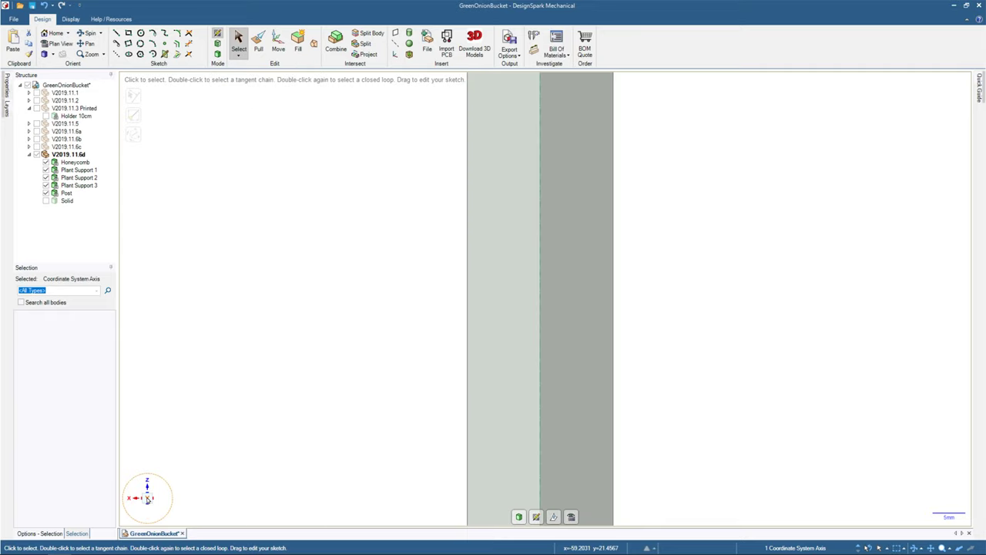
left_click(148, 498)
scroll(426, 244, "down", 4)
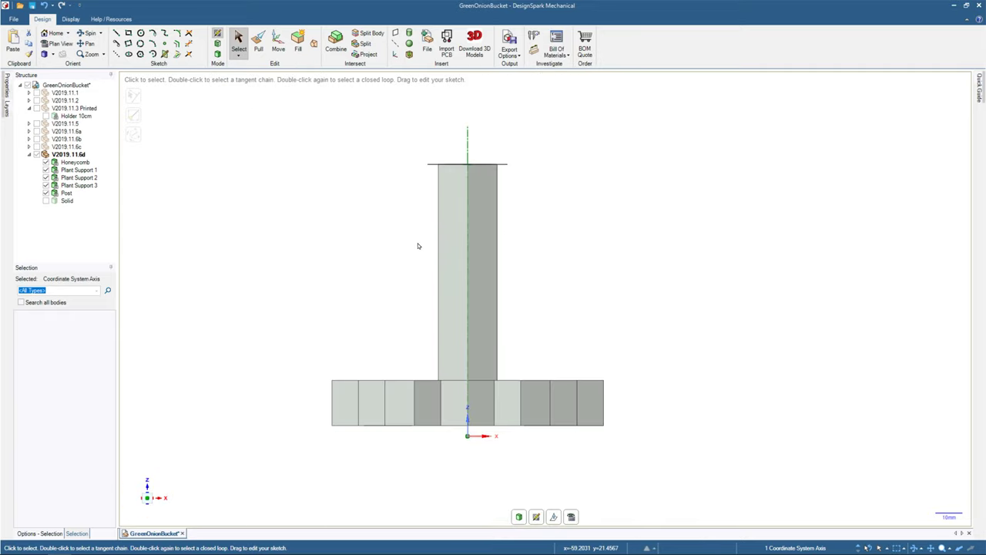
middle_click_drag(419, 246, 408, 120)
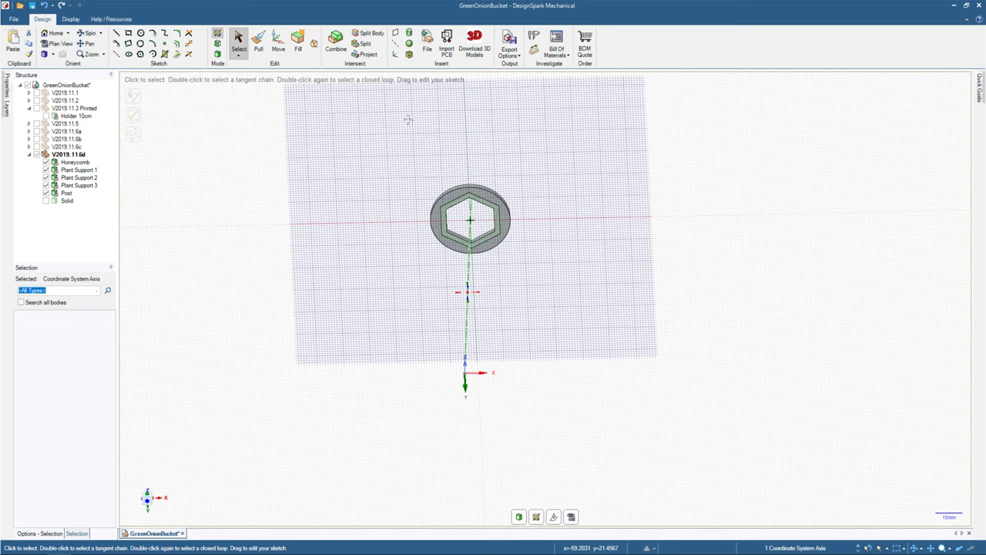
left_click(62, 44)
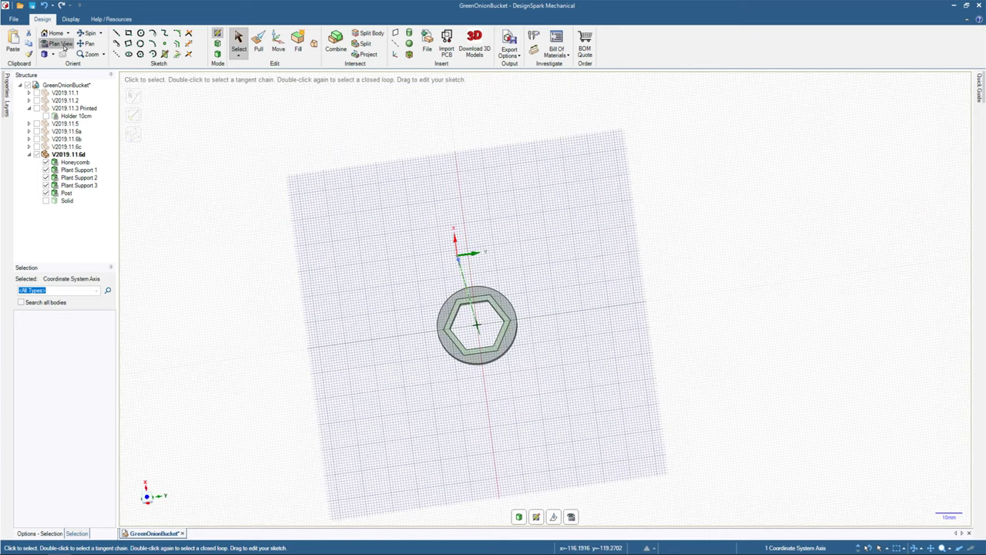
scroll(468, 280, "up", 5)
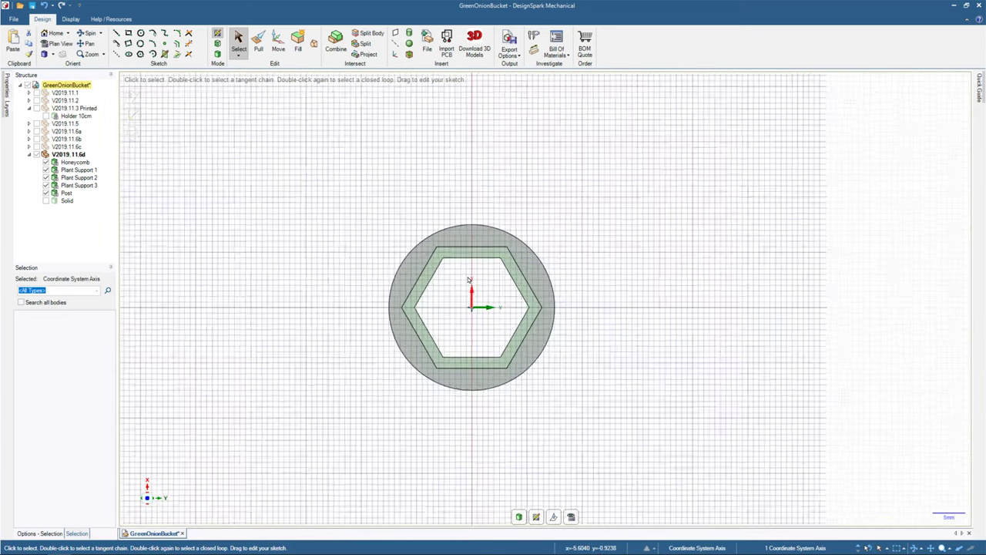
scroll(468, 279, "up", 1)
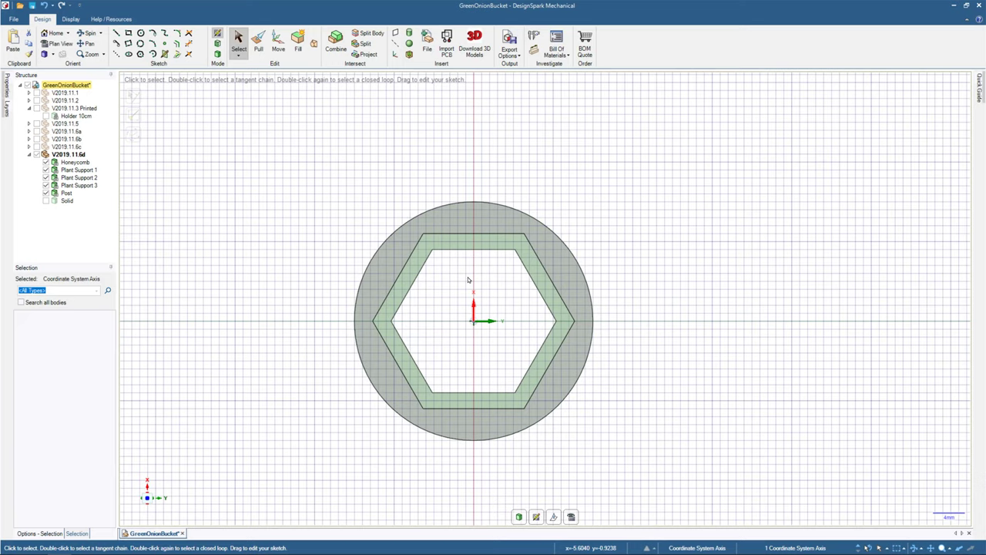
Try a vertical line about 2.59 mm long from the hexagon's upper-left corner to the flange circle, and remove it.
key("l")
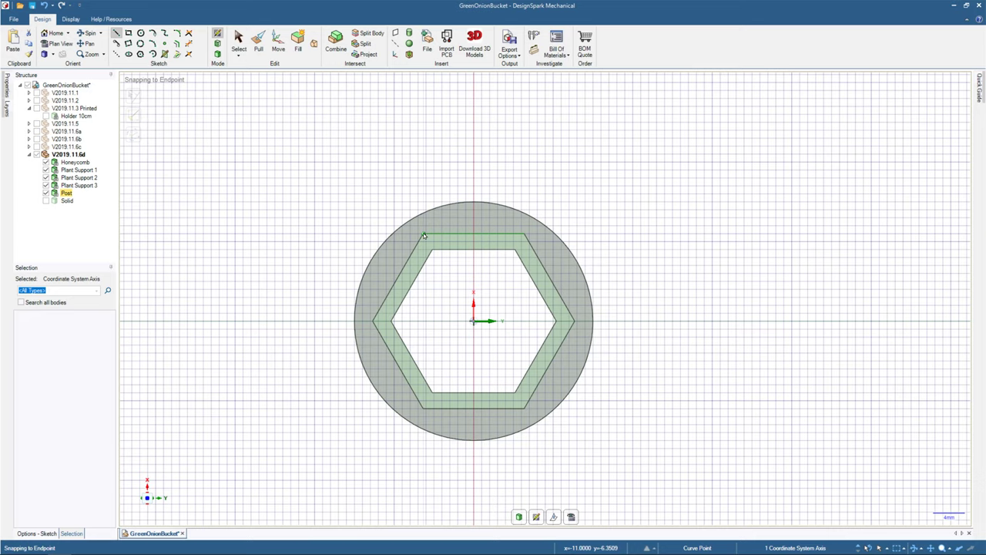
left_click(423, 232)
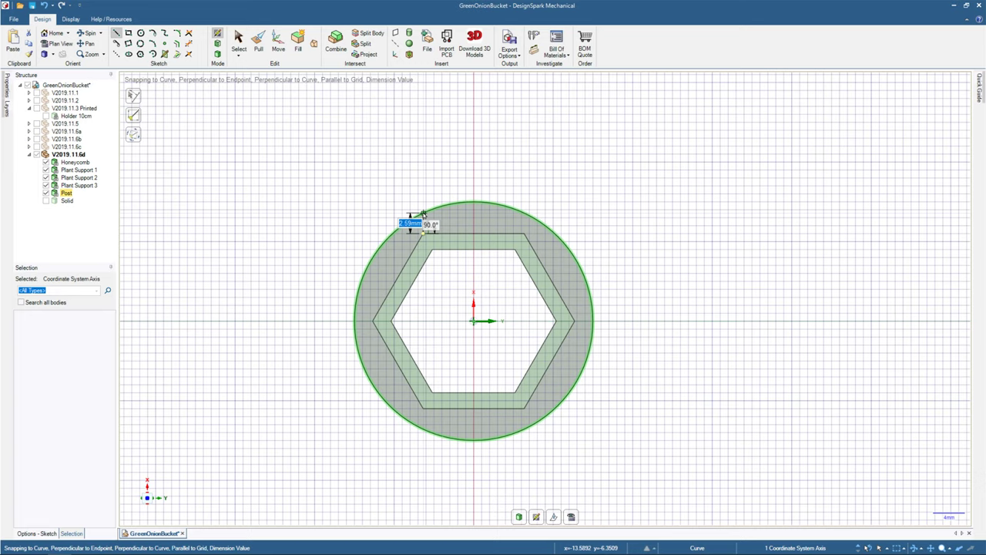
left_click(422, 214)
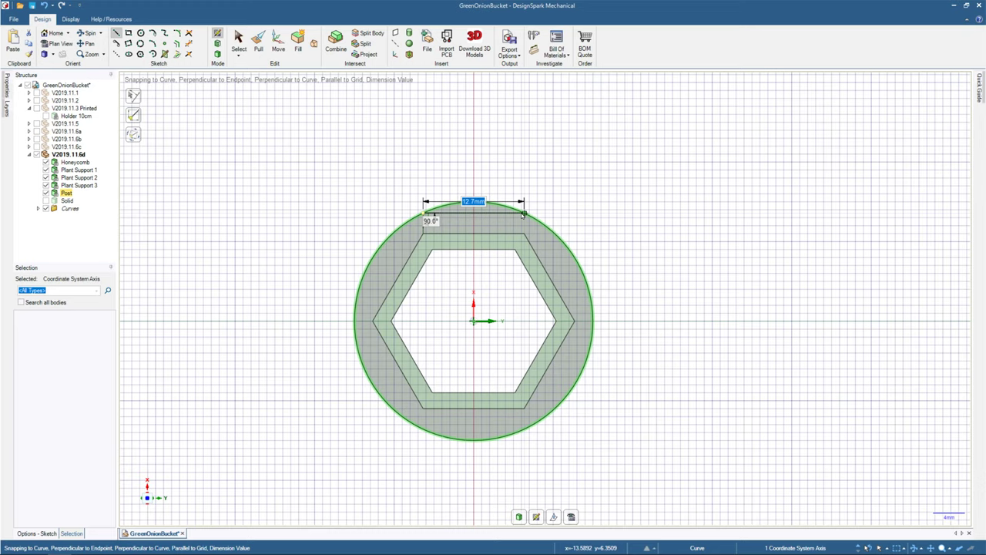
key("Escape")
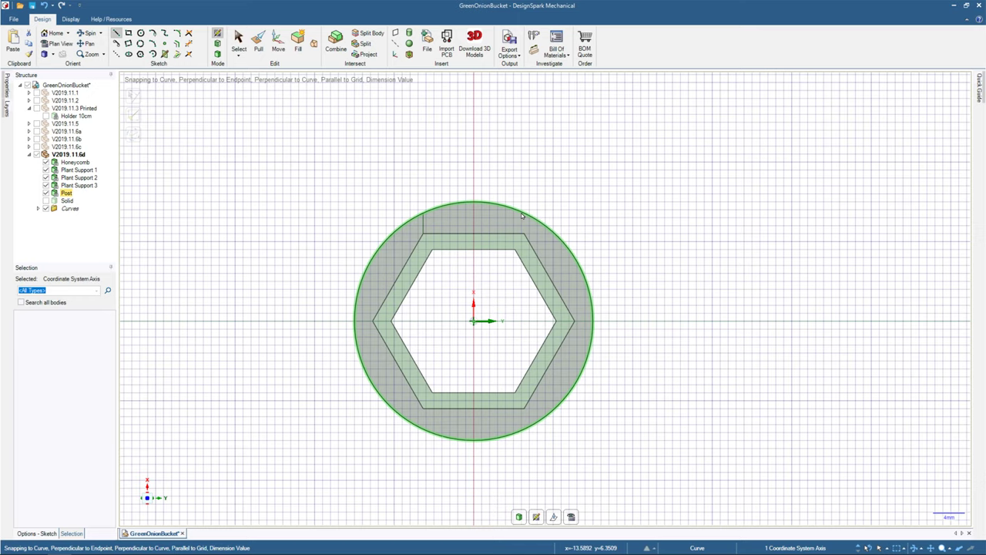
key("Delete")
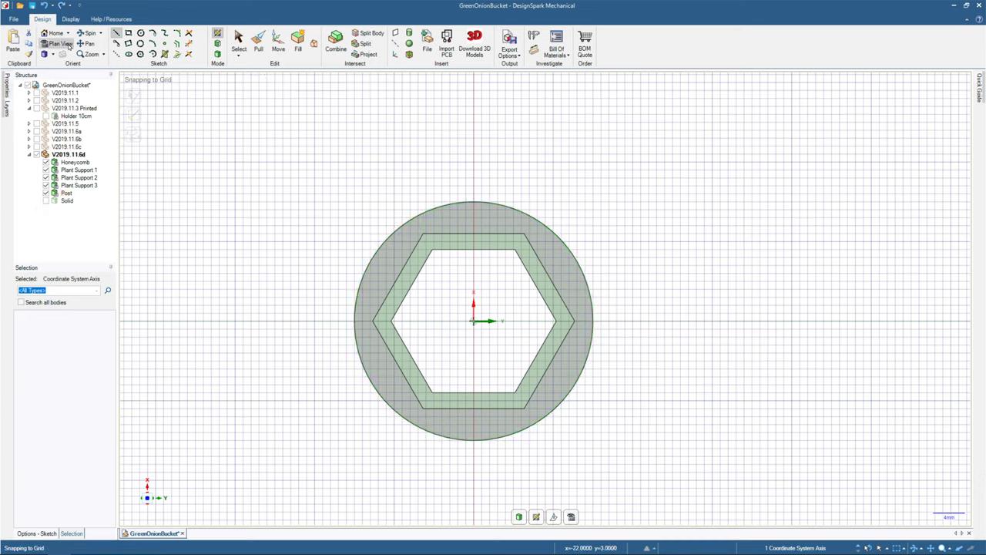
Leave the flange sketch and examine how the post, honeycomb and plant supports line up from several angles.
key("p")
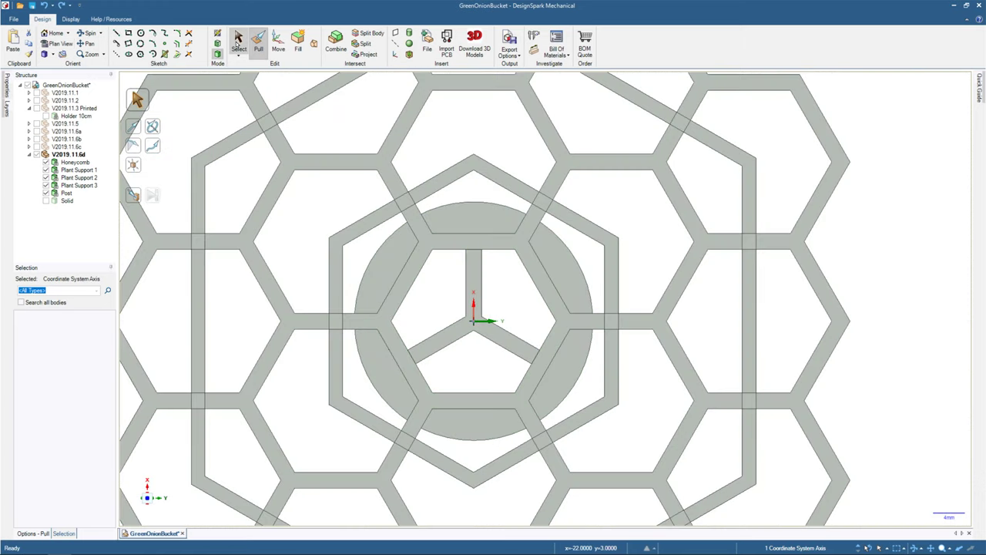
left_click(237, 40)
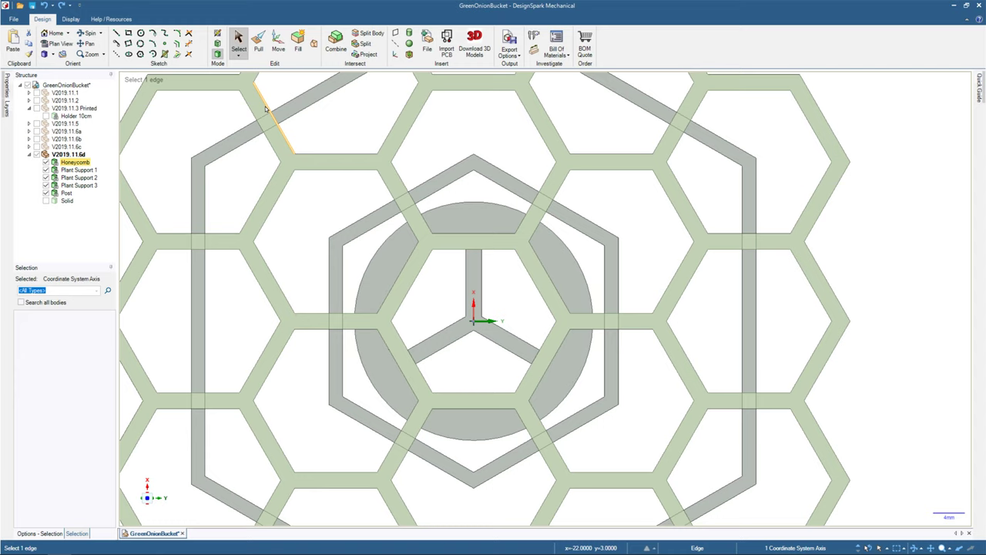
middle_click_drag(265, 108, 294, 156)
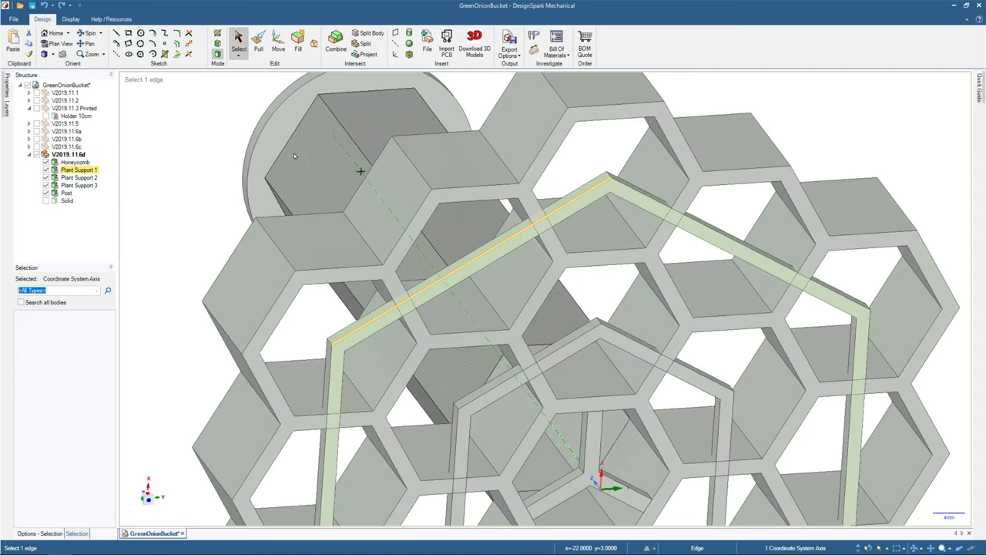
key("Escape")
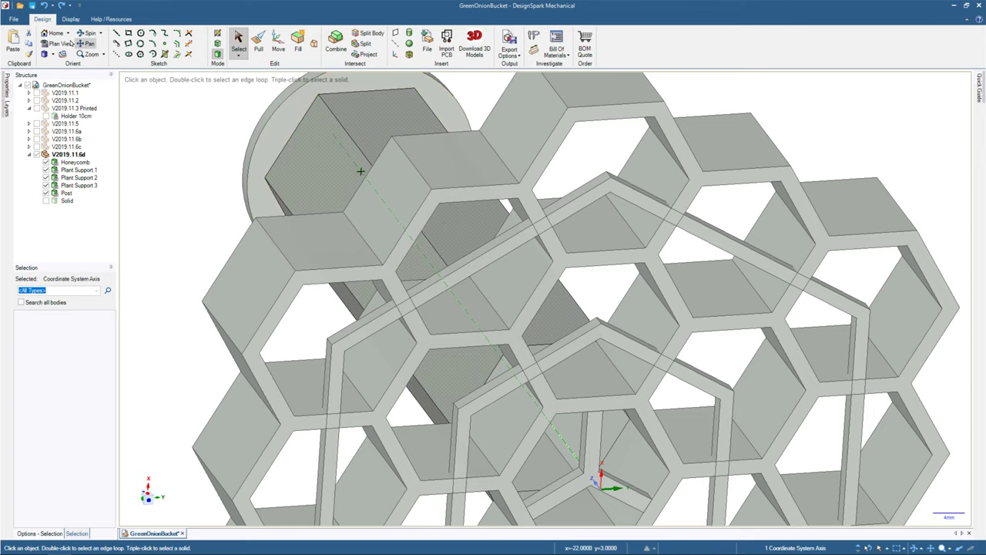
left_click(58, 44)
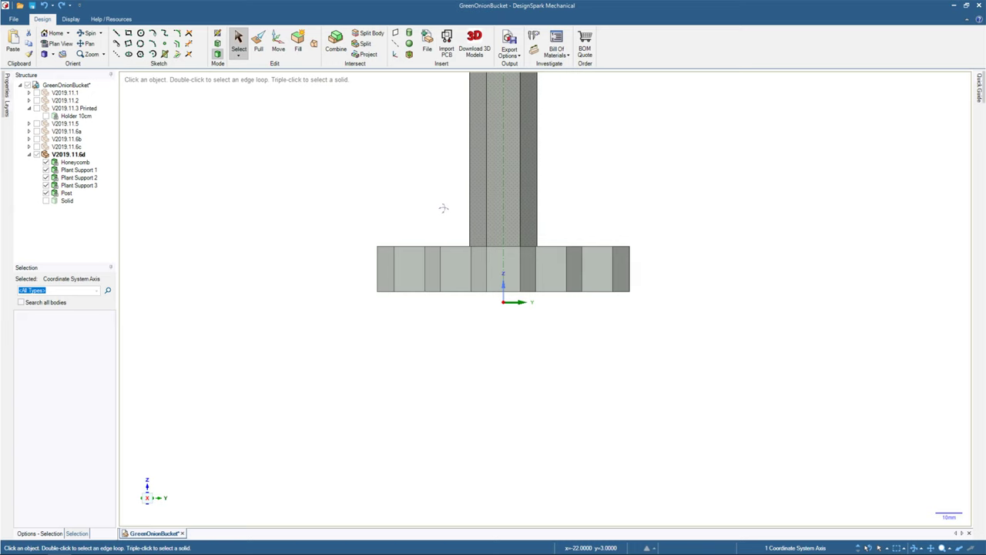
middle_click_drag(443, 209, 445, 110)
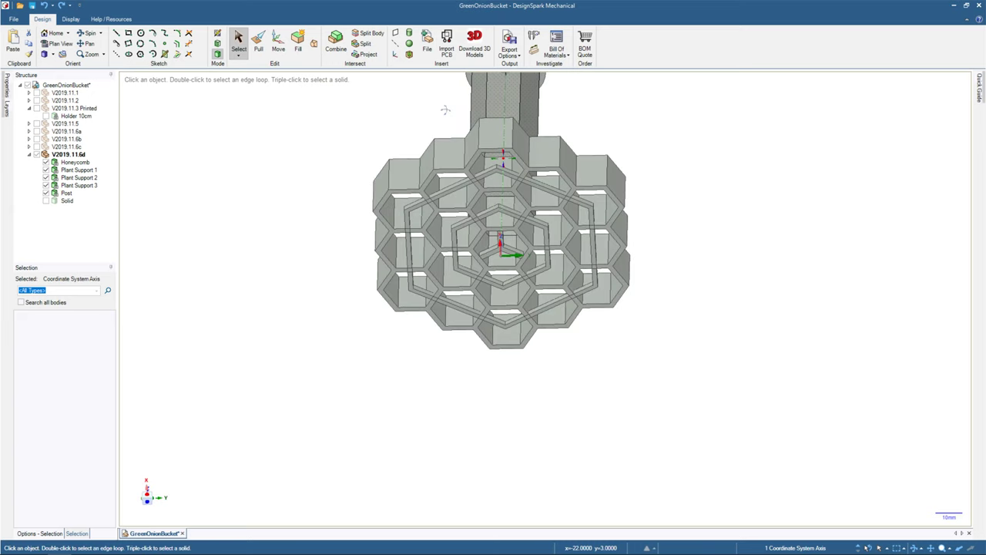
middle_click_drag(445, 110, 469, 285)
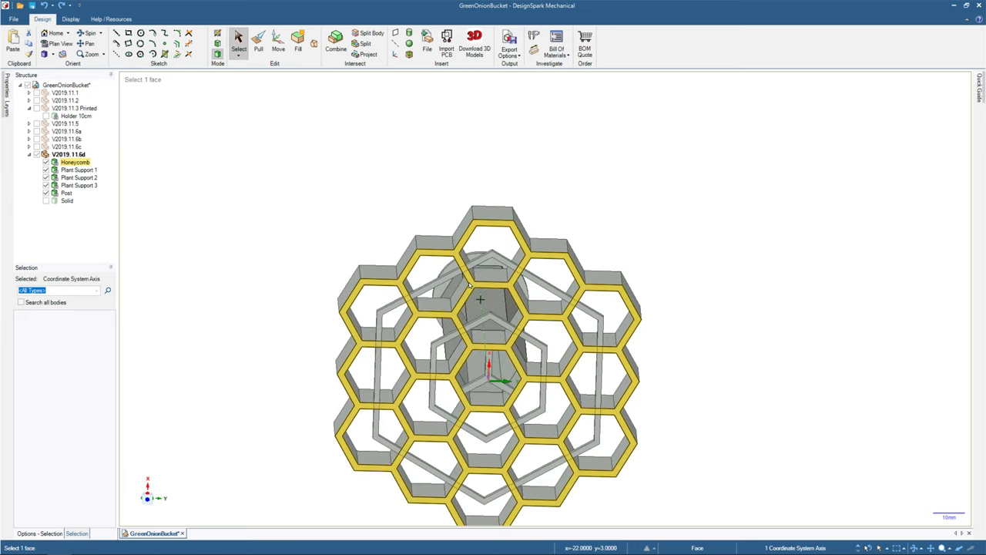
Try a line sketch plane through the middle of the post and honeycomb, and return to solid editing.
scroll(468, 285, "up", 2)
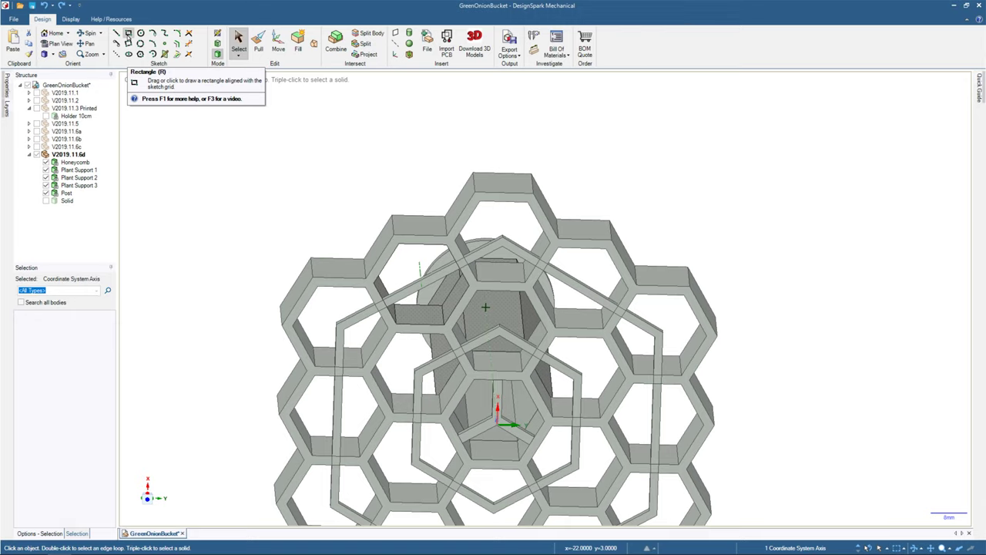
left_click(116, 35)
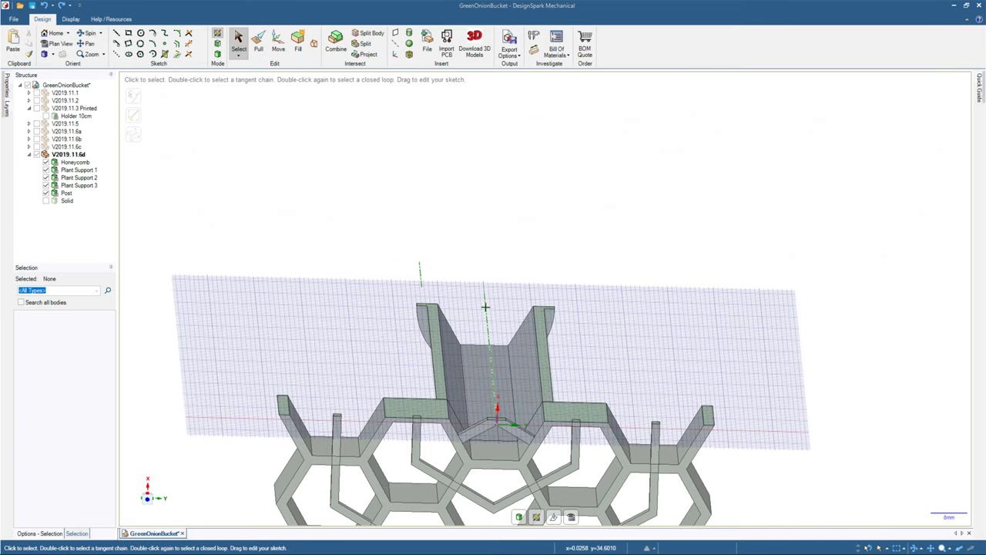
key("d")
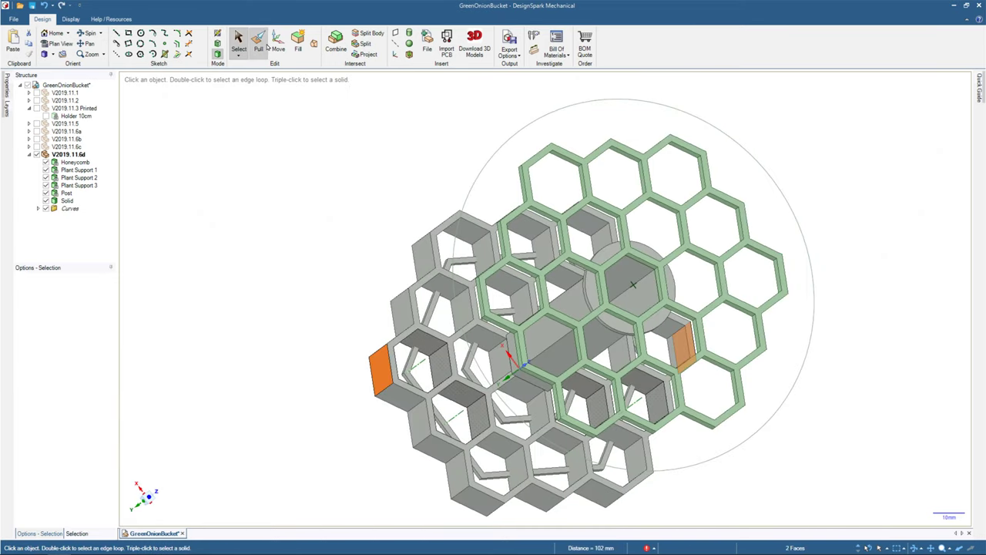
Scale the upper honeycomb solid by a factor of about 1.2 around the centre of the flange circle, with holes resized.
left_click(68, 202)
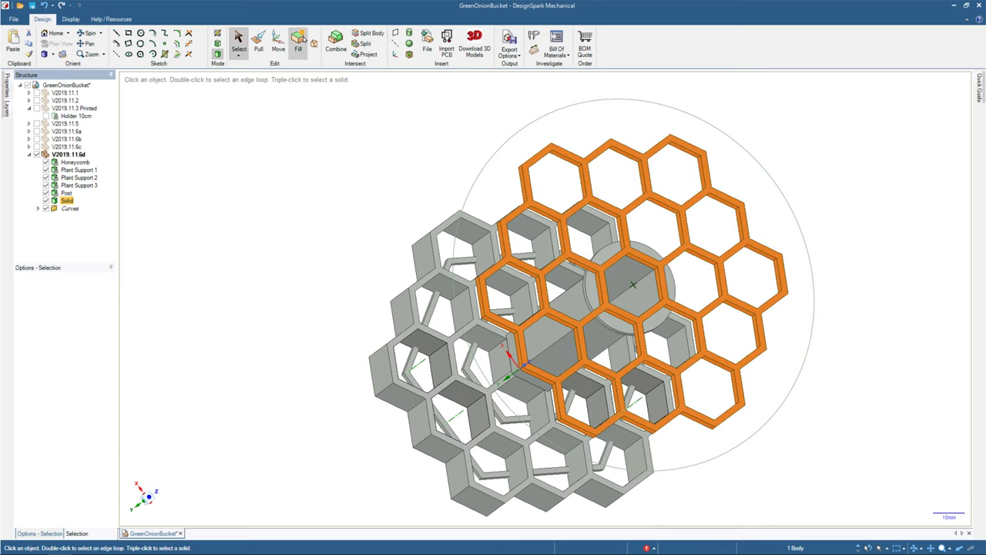
left_click(257, 43)
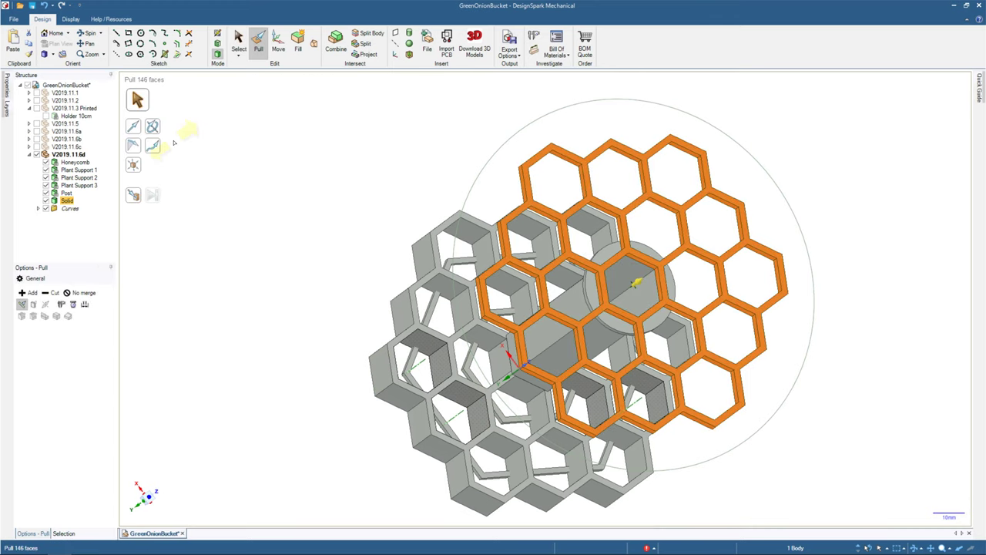
left_click(136, 170)
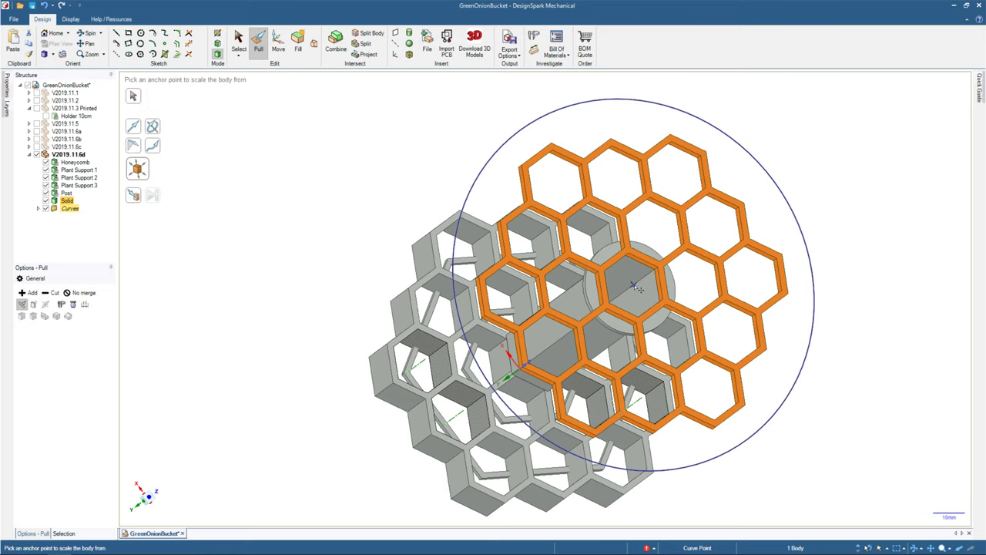
left_click(638, 289)
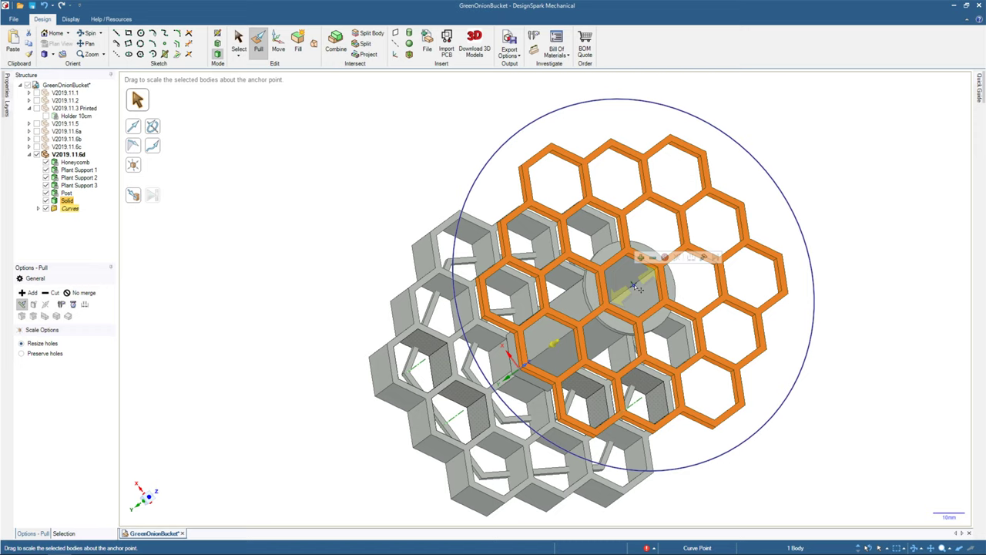
left_click_drag(638, 287, 627, 291)
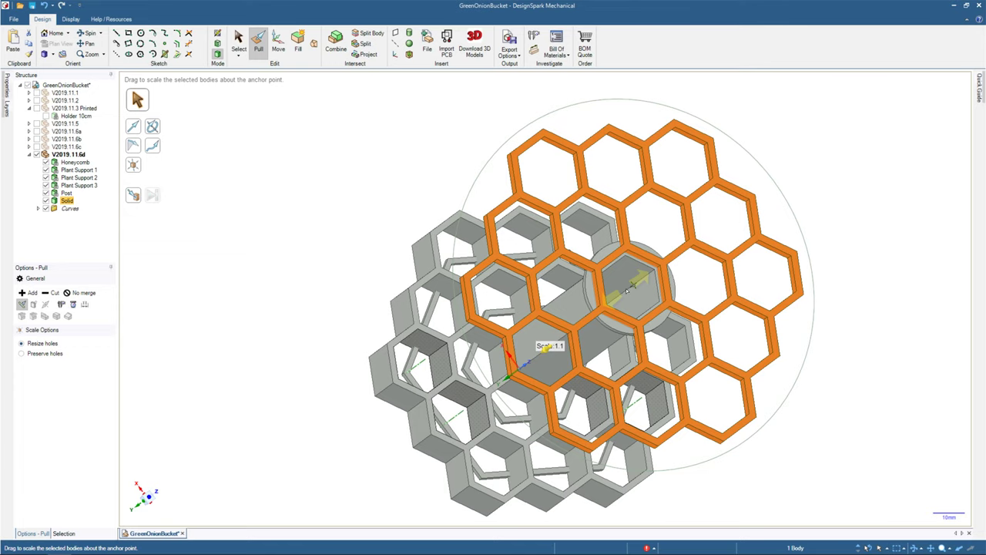
left_click_drag(628, 291, 618, 300)
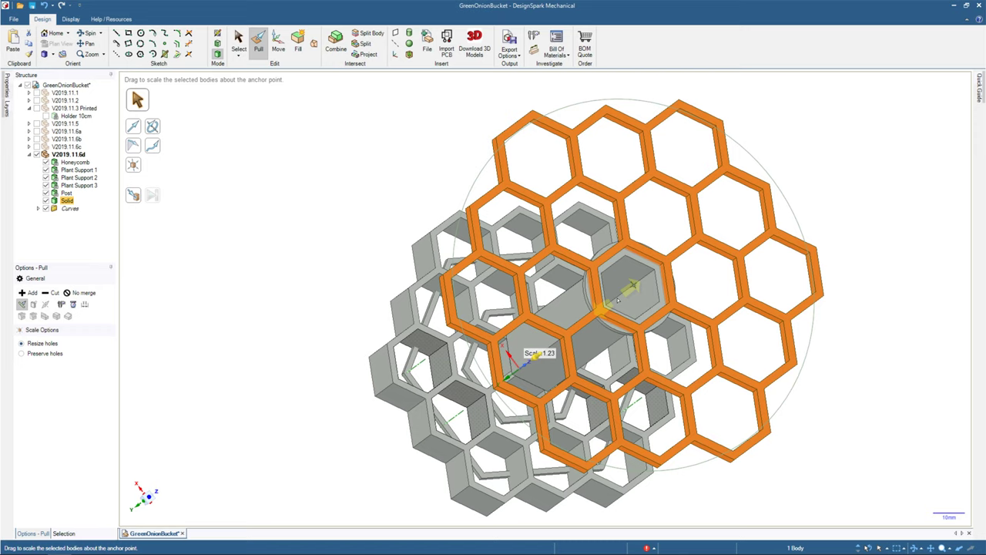
left_click_drag(618, 299, 616, 301)
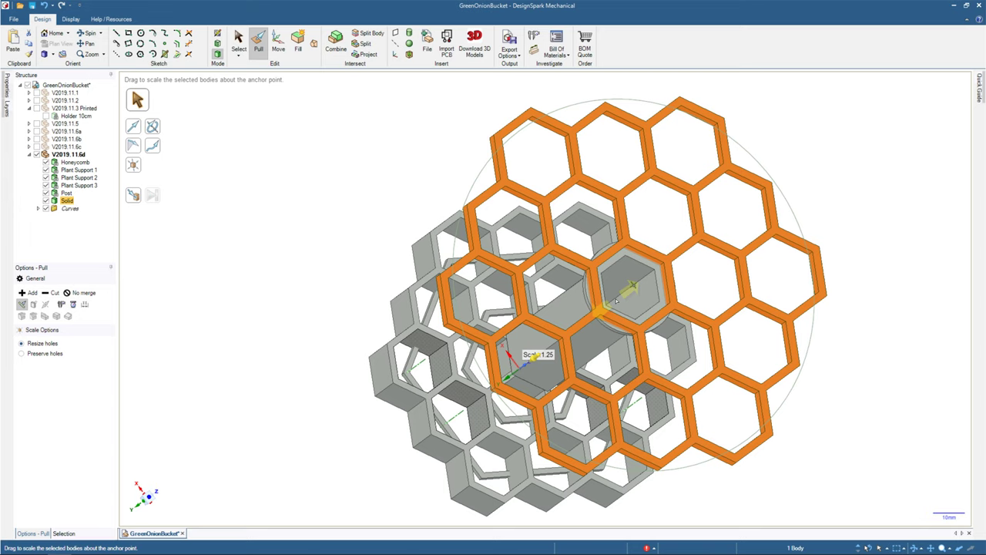
left_click_drag(616, 301, 616, 302)
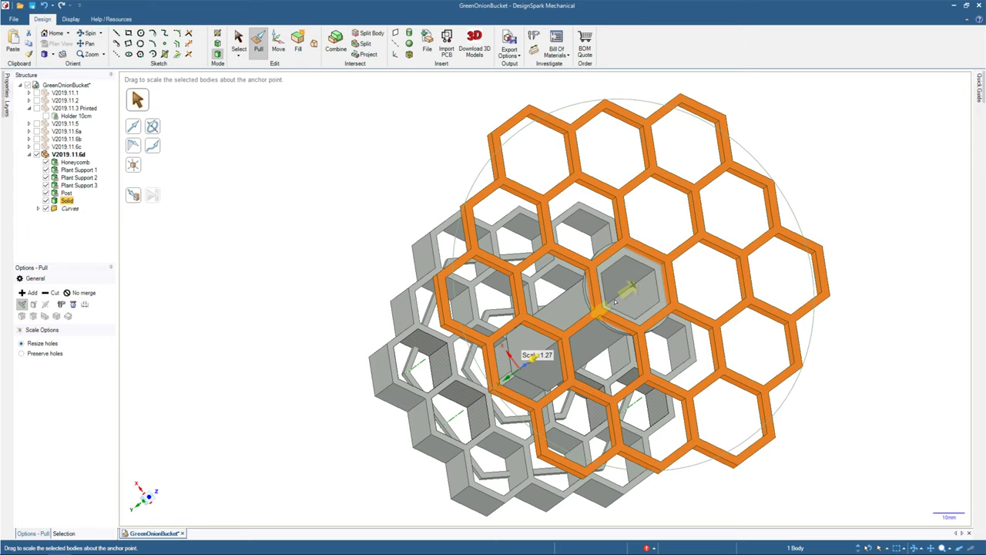
left_click_drag(616, 301, 622, 302)
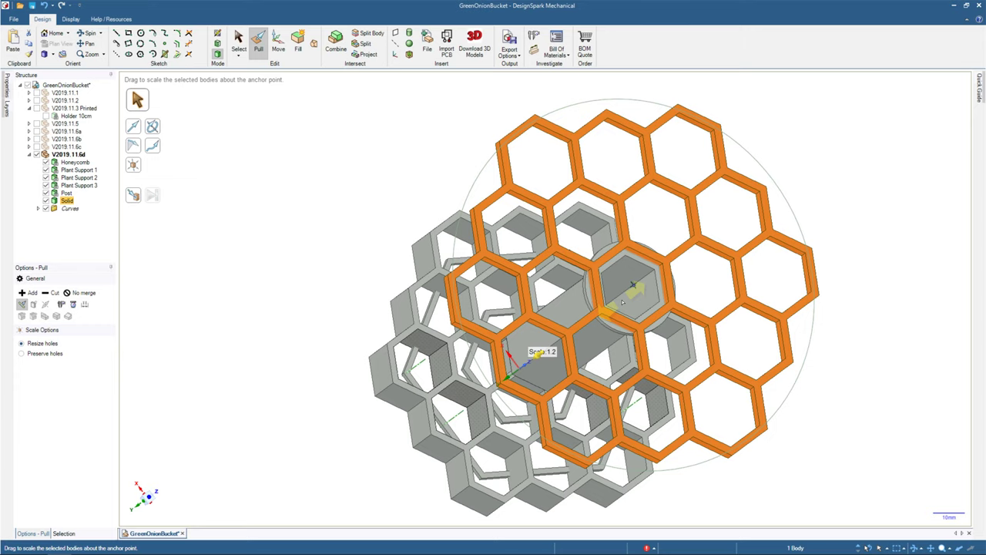
left_click_drag(622, 302, 622, 302)
Rename the scaled upper honeycomb solid as Top Grill and lock it.
middle_click_drag(690, 276, 634, 263)
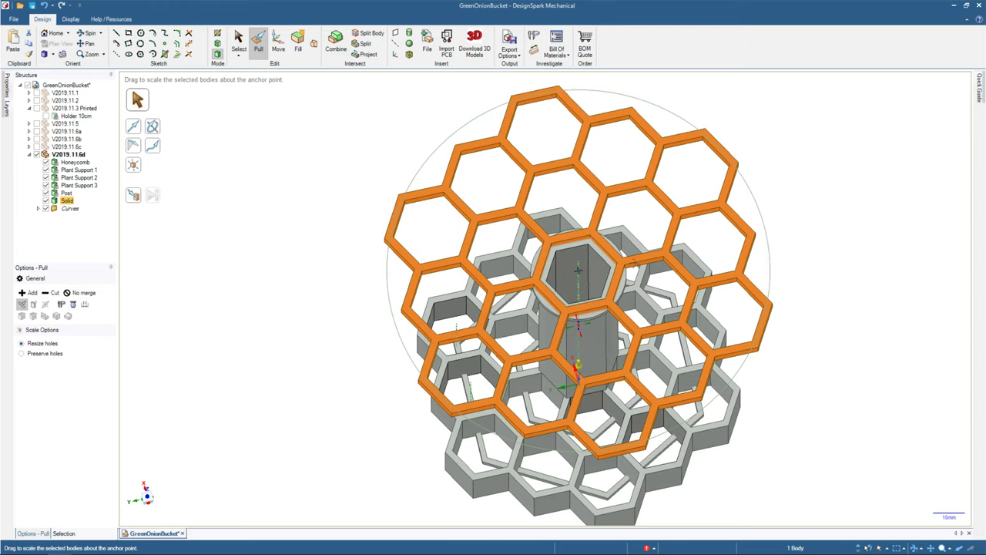
middle_click_drag(634, 264, 636, 232)
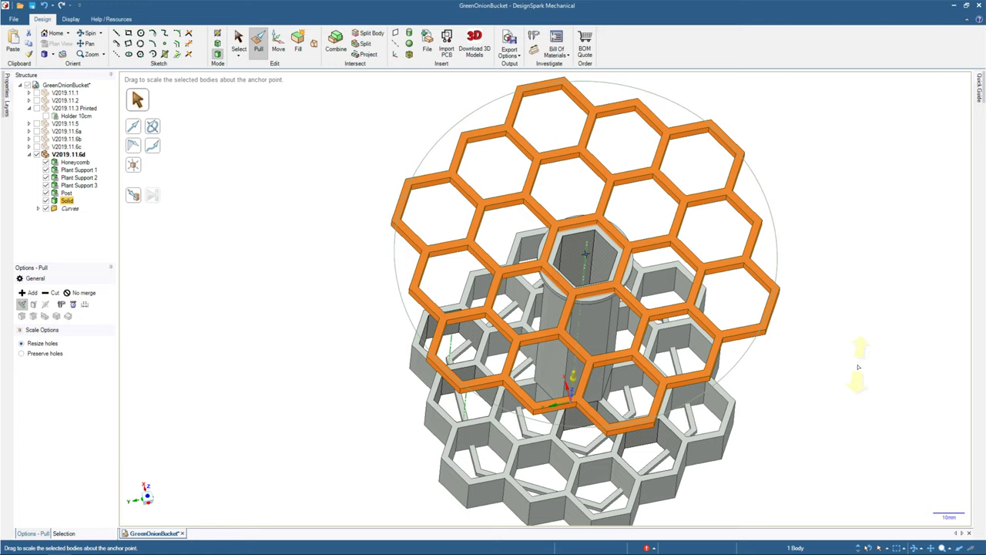
middle_click_drag(838, 352, 817, 343)
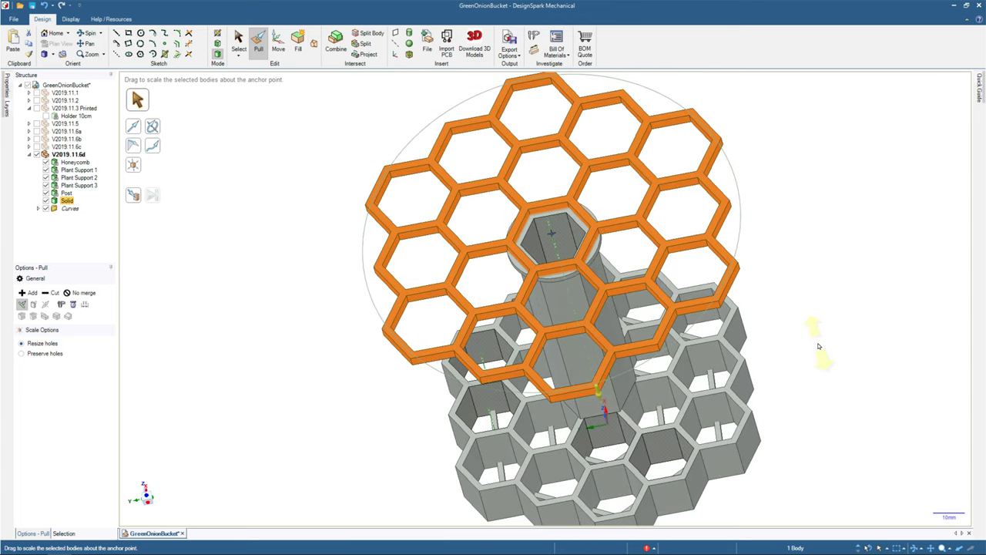
right_click(67, 202)
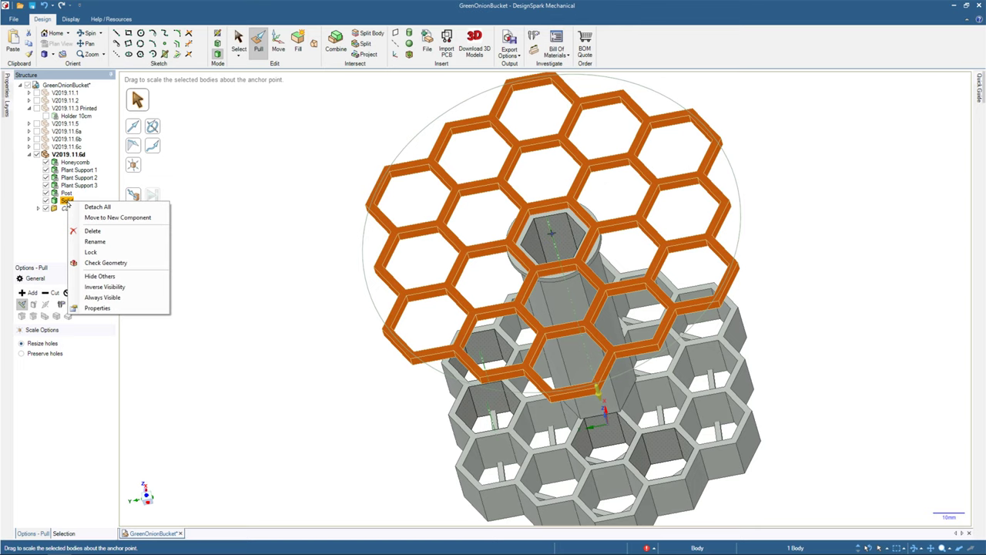
left_click(67, 202)
left_click(65, 201)
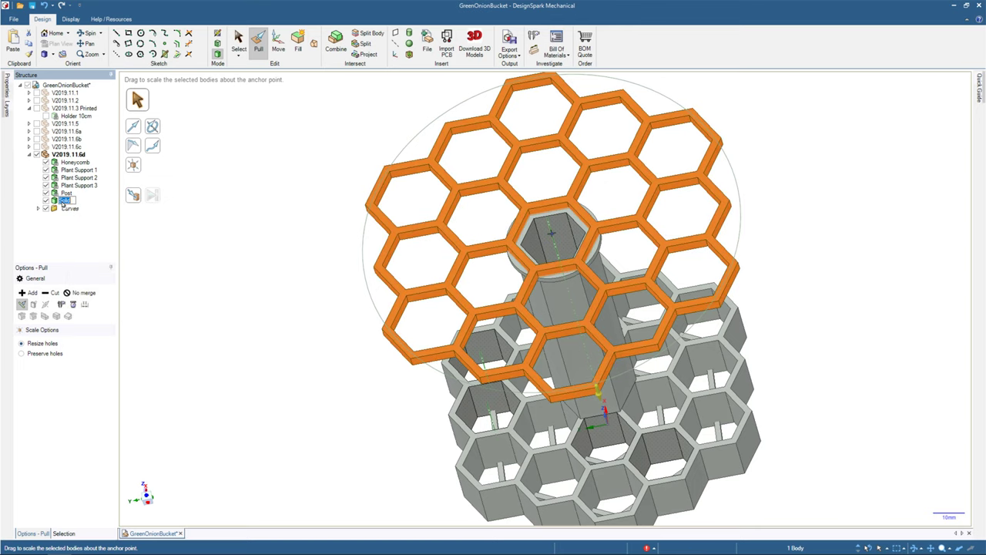
type("Top Grill")
key("Return")
right_click(65, 201)
left_click(78, 254)
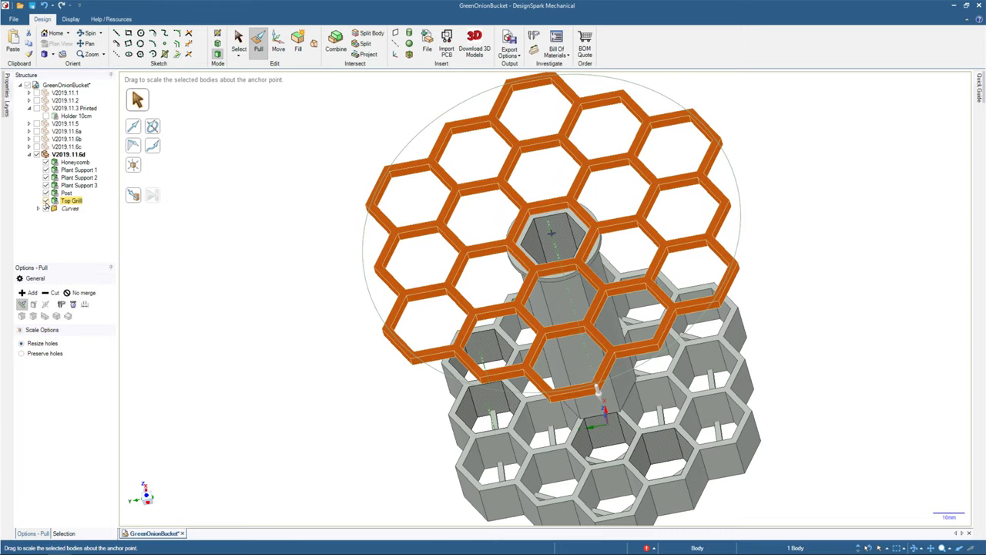
Hide the Top Grill and the Post, and turn the honeycomb and plant supports to face the view from below.
left_click(45, 201)
middle_click_drag(464, 277, 398, 296)
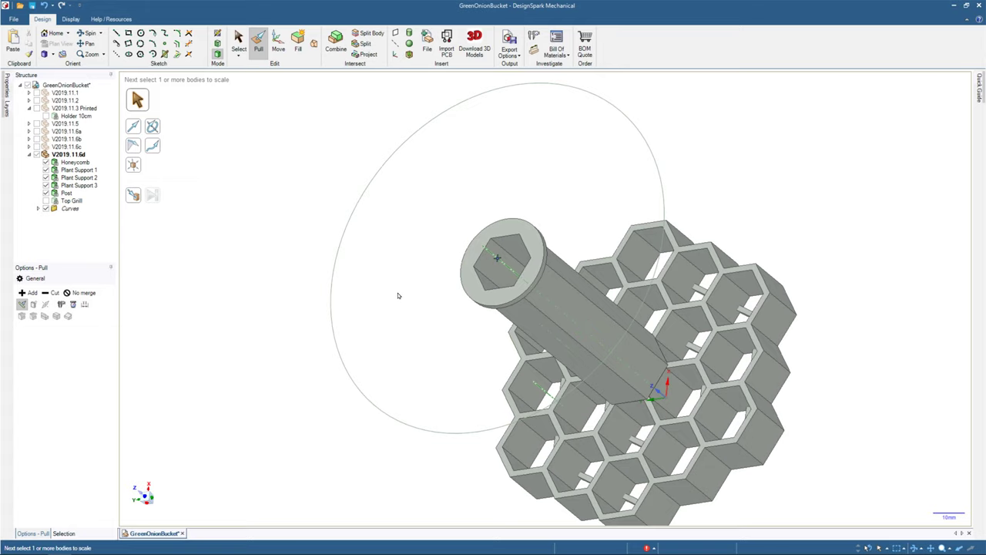
left_click(45, 193)
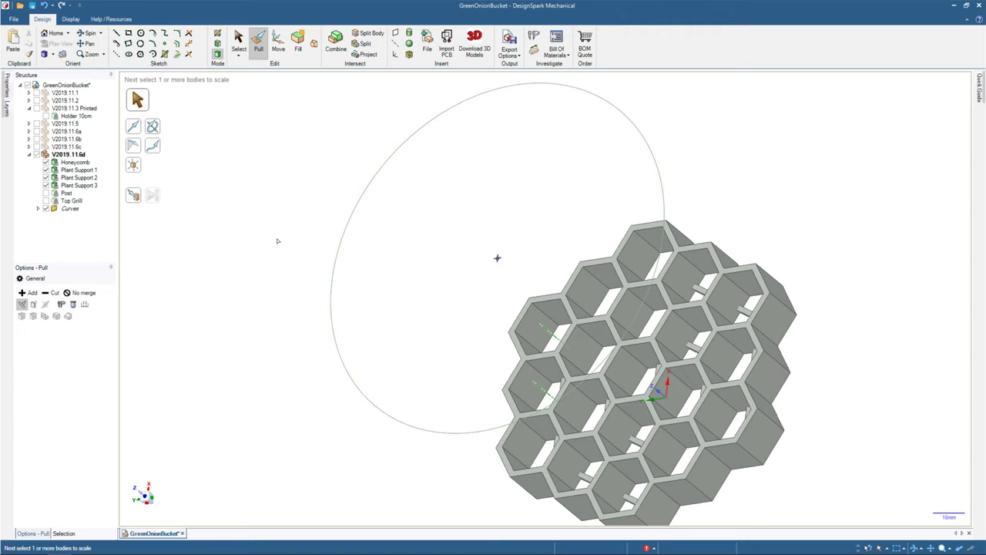
mouse_move(278, 241)
middle_mouse_down()
mouse_move(272, 258)
mouse_move(355, 255)
mouse_move(329, 276)
middle_mouse_up()
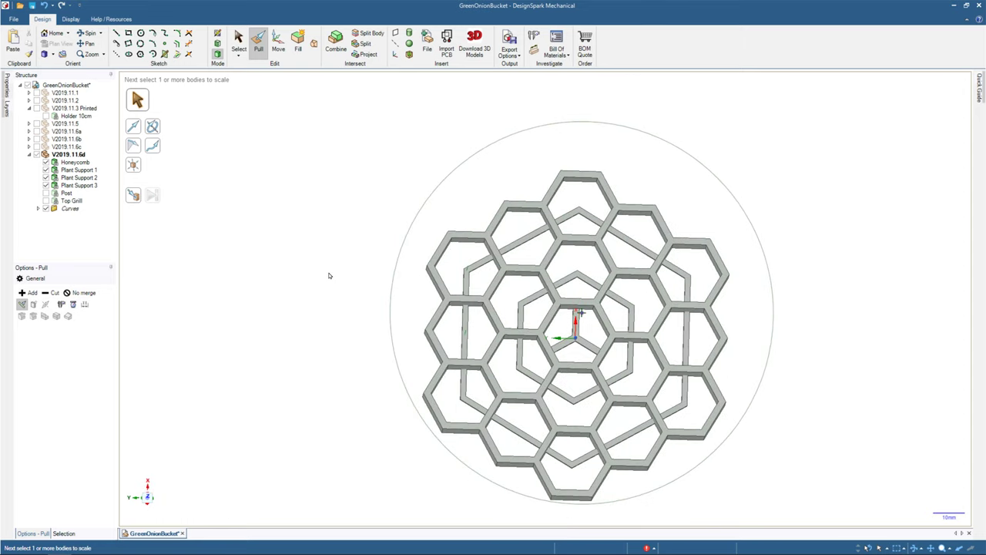
mouse_move(329, 275)
middle_mouse_down()
mouse_move(306, 278)
mouse_move(319, 283)
middle_mouse_up()
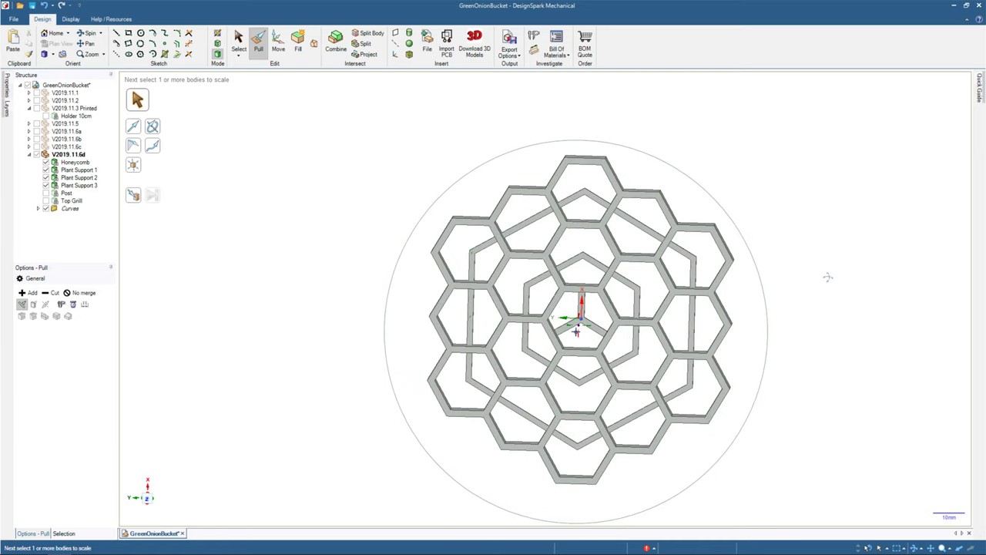
mouse_move(827, 277)
middle_mouse_down()
mouse_move(611, 269)
mouse_move(617, 342)
mouse_move(556, 327)
mouse_move(556, 280)
middle_mouse_up()
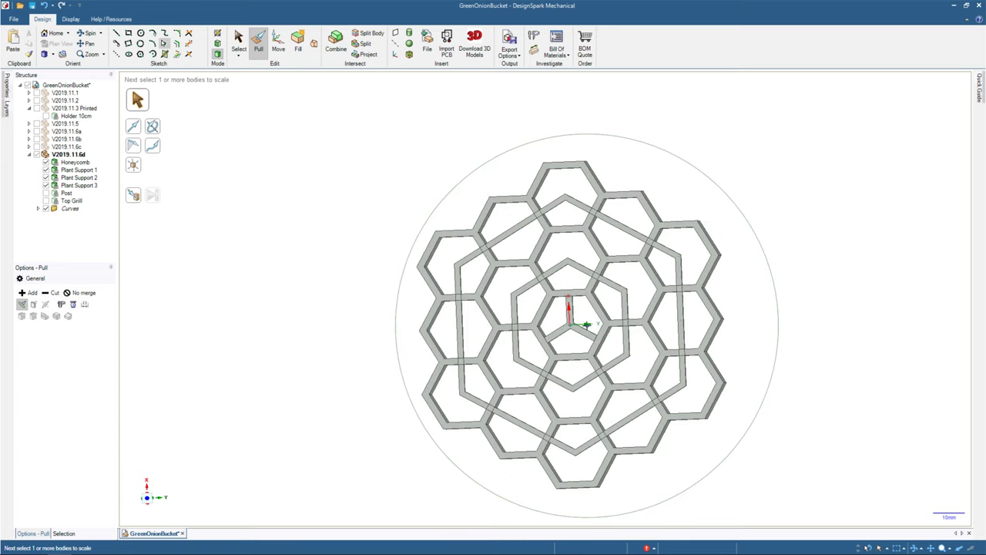
Sketch a circle of 110 mm diameter centred on the origin, on the underside face of Plant Support 3.
left_click(140, 33)
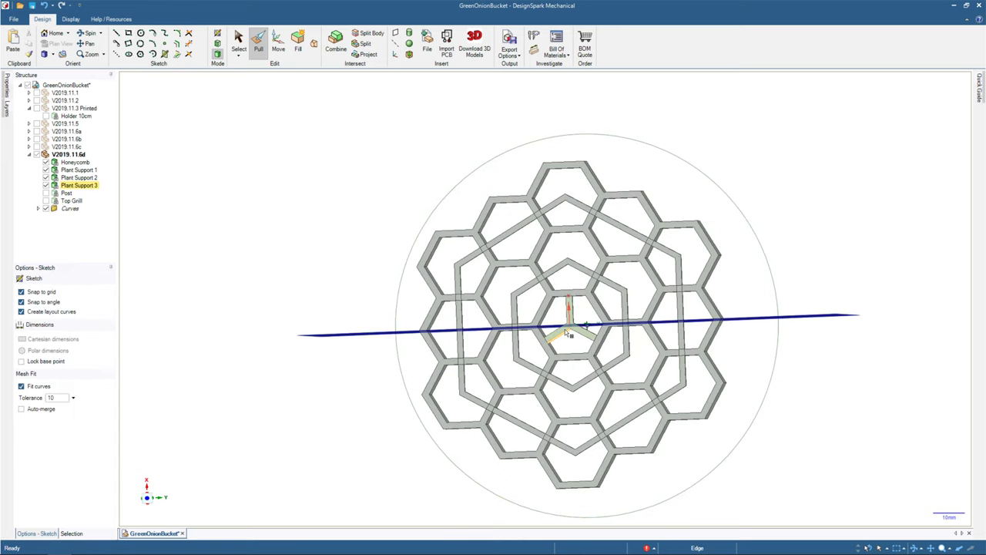
left_click(565, 332)
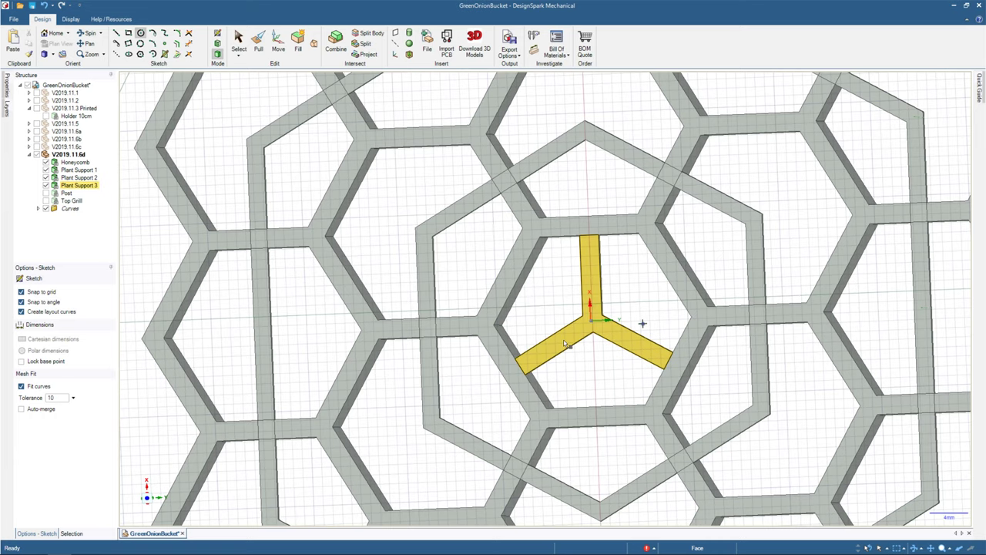
scroll(565, 344, "down", 3)
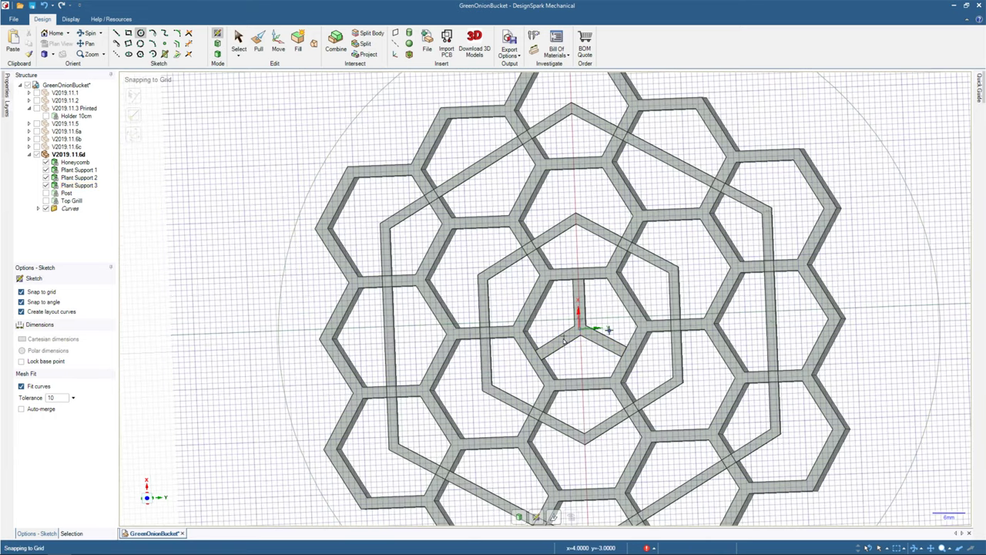
scroll(564, 341, "down", 2)
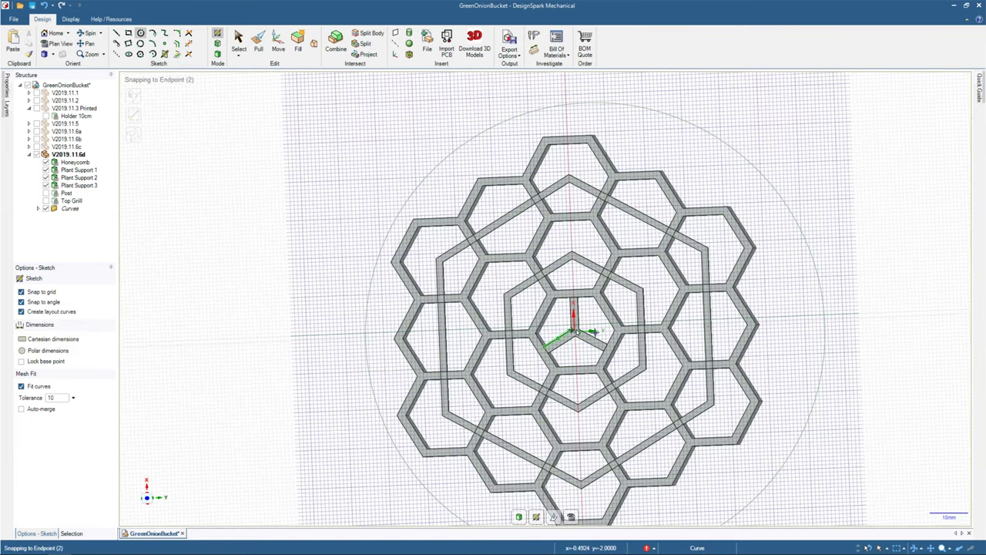
scroll(589, 328, "up", 4)
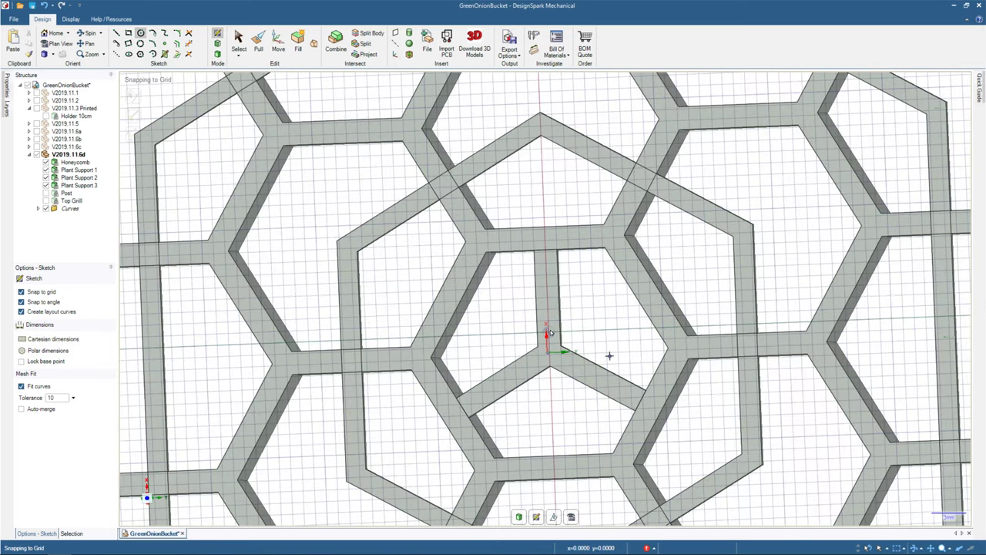
mouse_move(547, 331)
middle_mouse_down()
mouse_move(664, 308)
mouse_move(662, 335)
middle_mouse_up()
key("v")
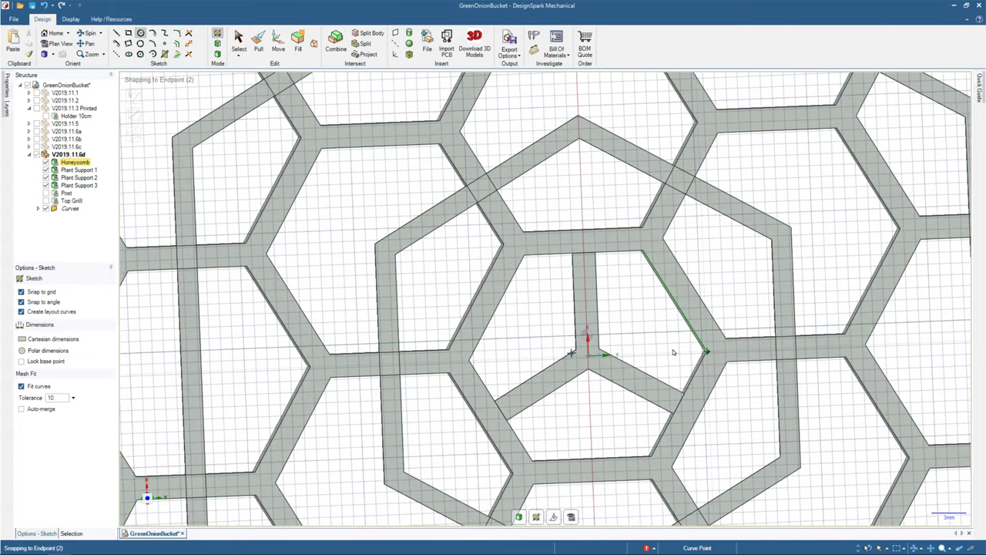
middle_click_drag(673, 352, 647, 367)
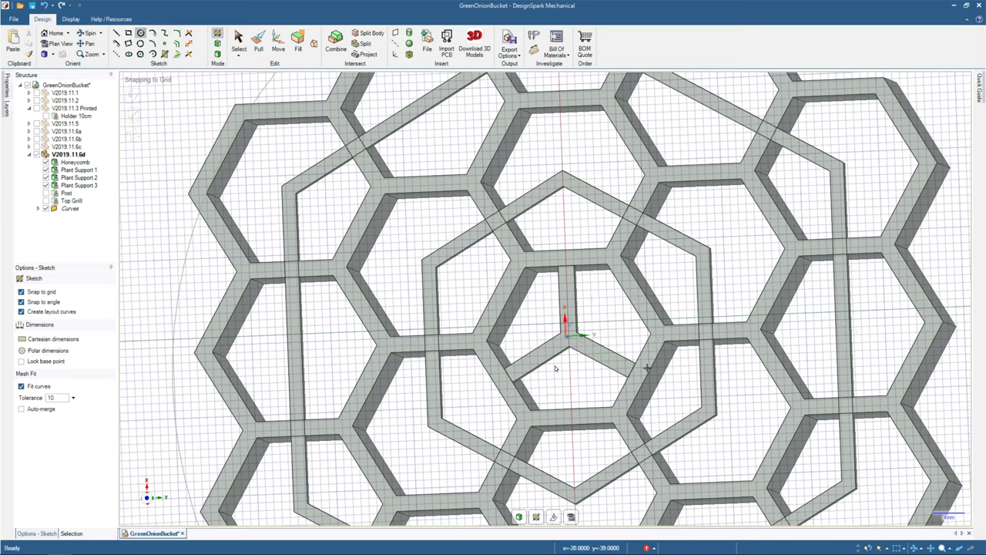
left_click(566, 337)
left_click(61, 43)
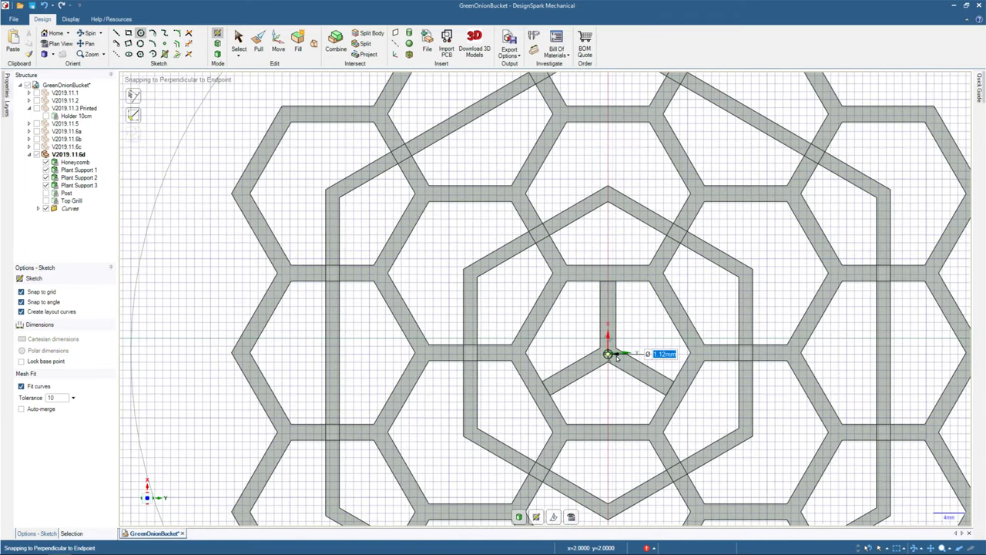
scroll(616, 358, "down", 5)
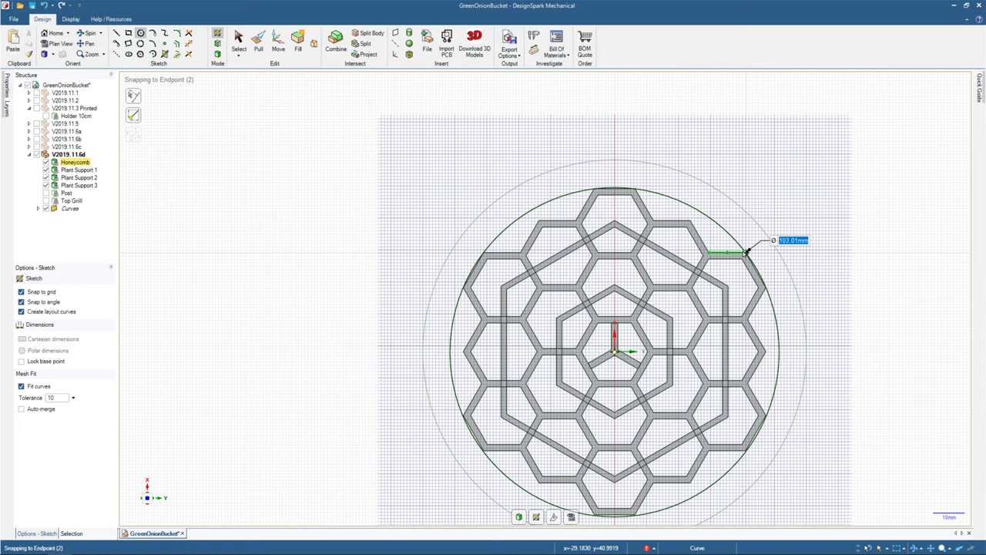
type("11cm")
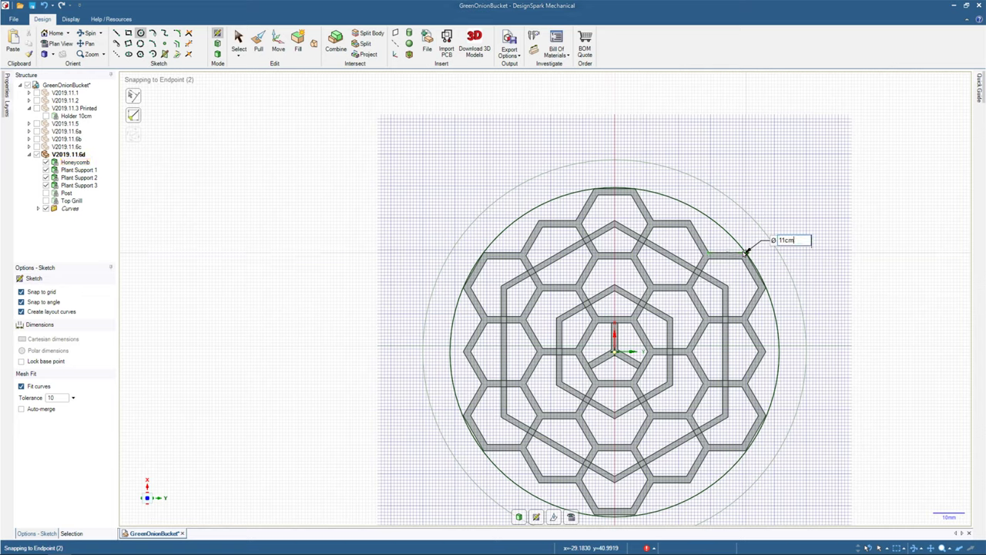
key("BackSpace")
key("BackSpace")
key("BackSpace")
key("BackSpace")
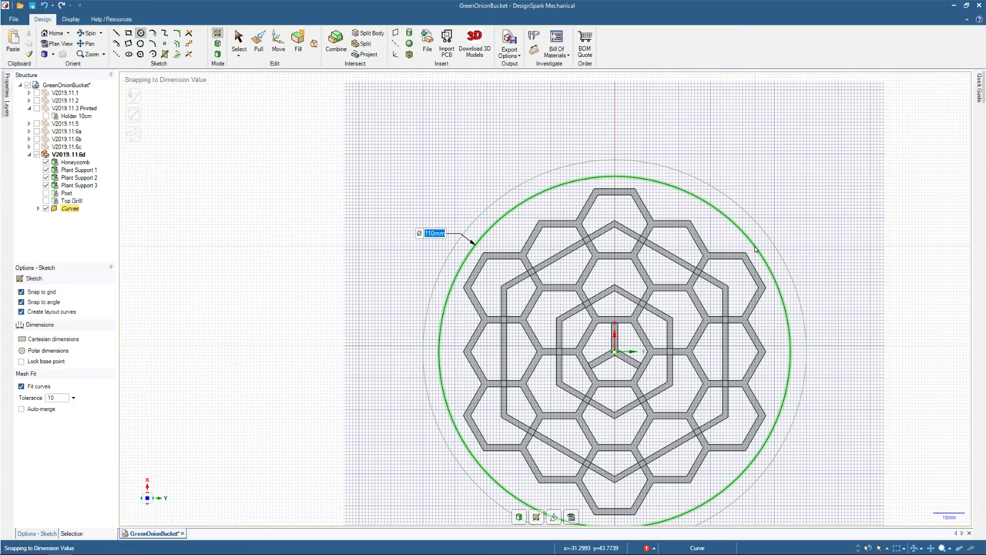
Return to solid editing and examine both circles against the honeycomb from isometric and overhead angles.
left_click(241, 38)
left_click(52, 34)
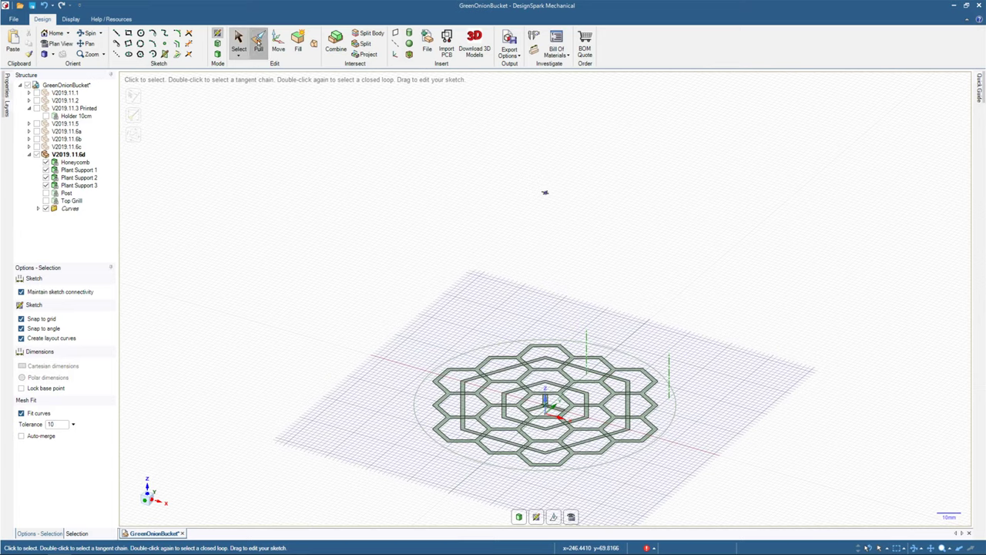
key("p")
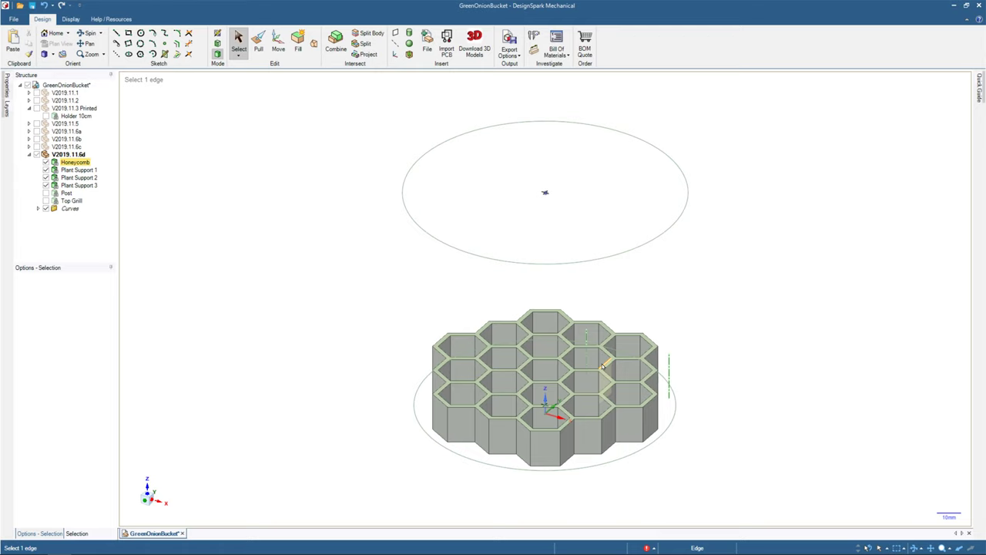
middle_click_drag(603, 367, 799, 470)
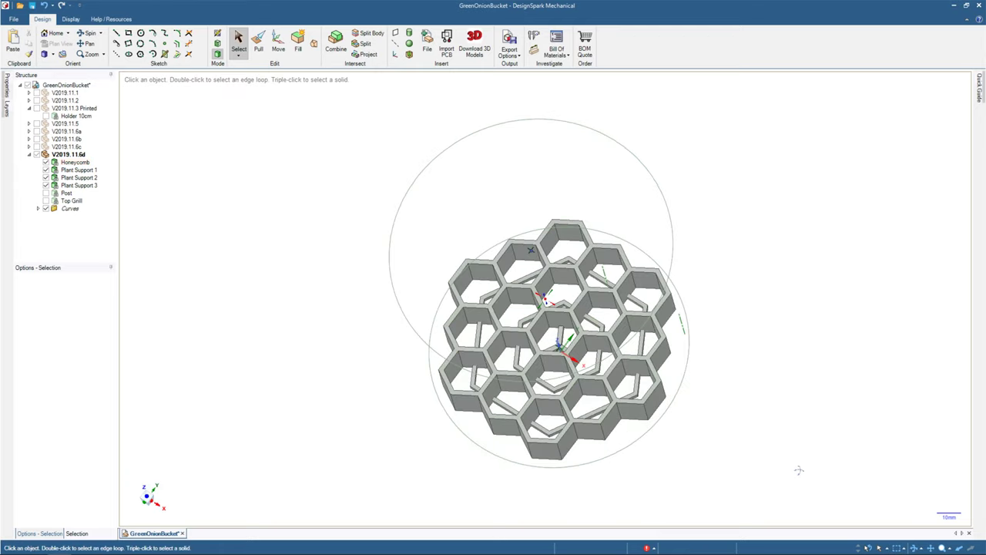
middle_click_drag(799, 470, 801, 474)
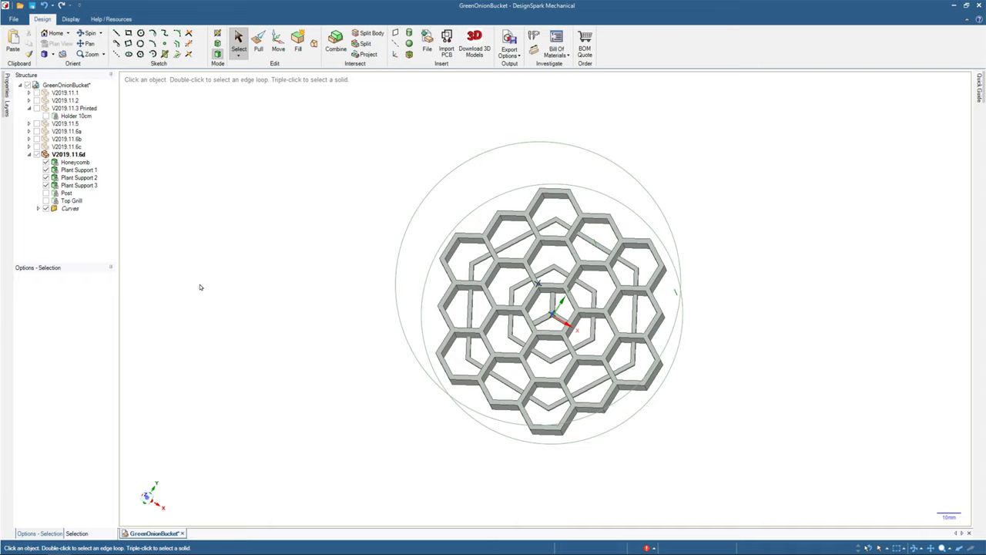
Move the 120 mm circle down along its vertical axis up to the 110 mm circle around the honeycomb's base.
middle_click_drag(199, 288, 168, 257)
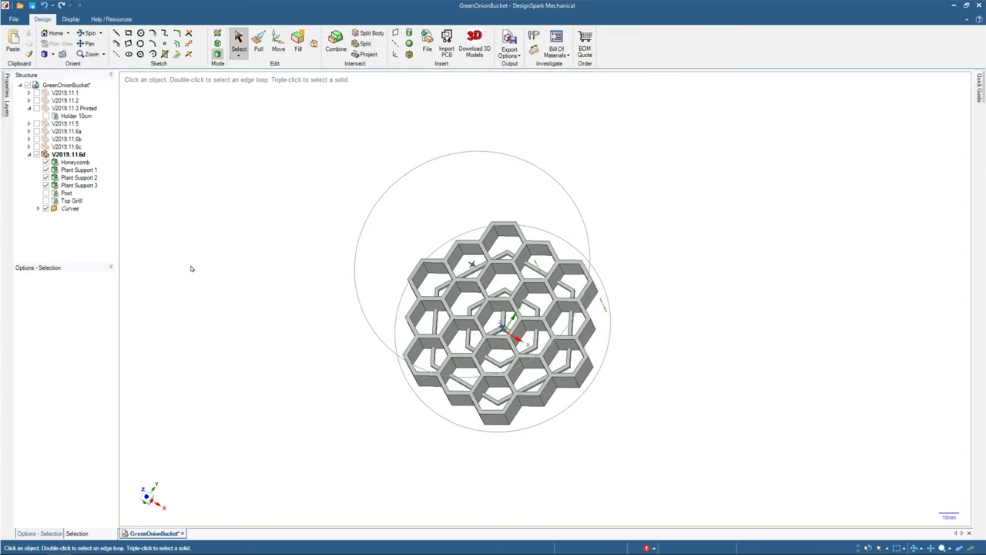
middle_click_drag(191, 268, 331, 185)
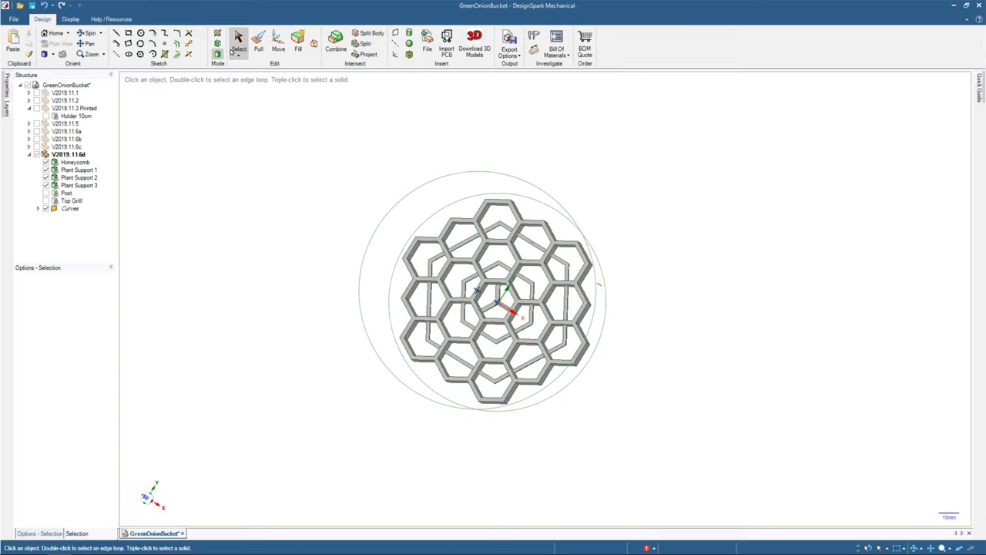
left_click(416, 192)
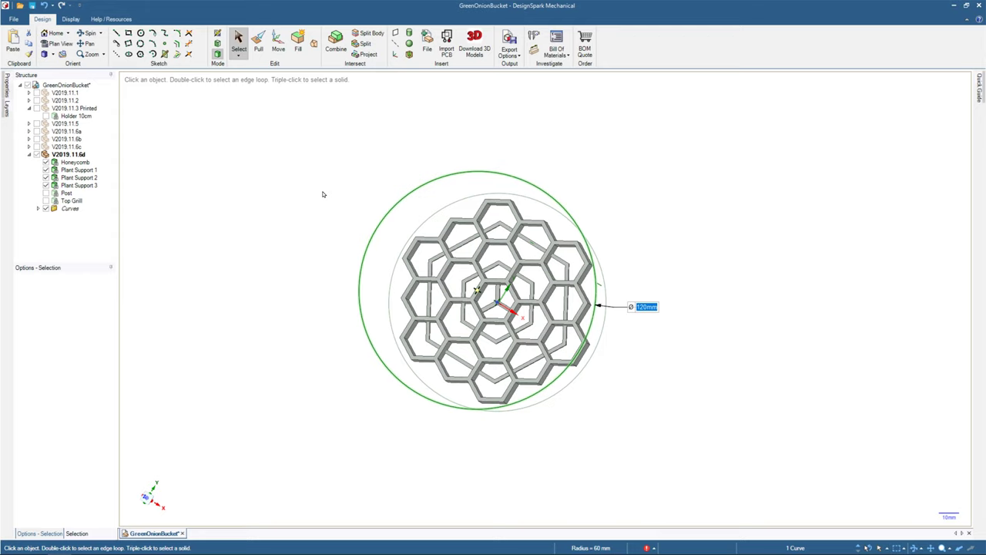
key("m")
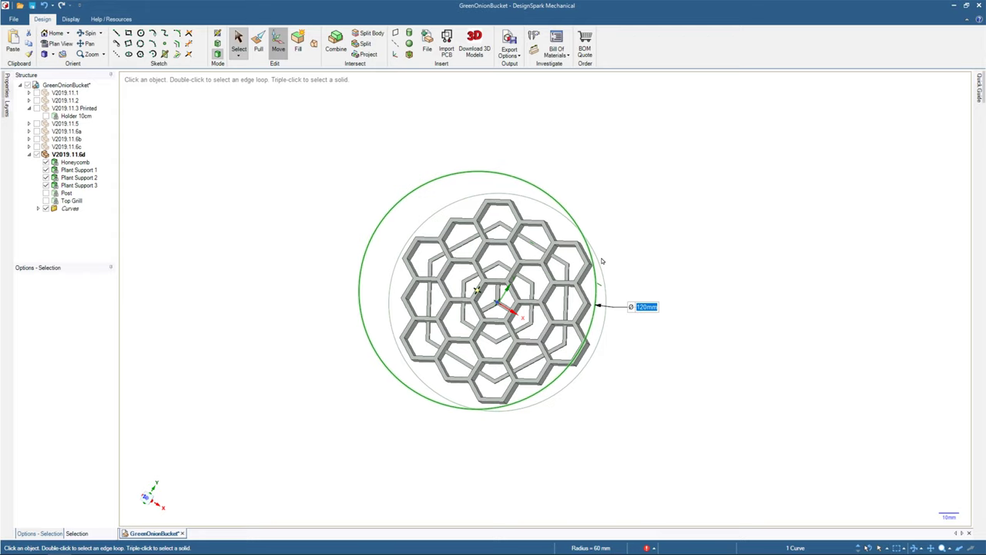
left_click(603, 275)
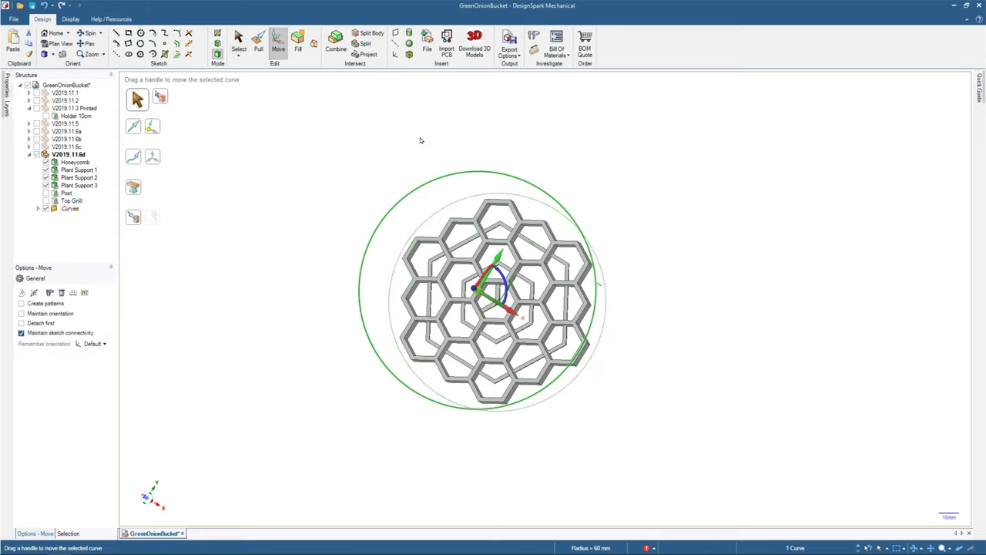
key("h")
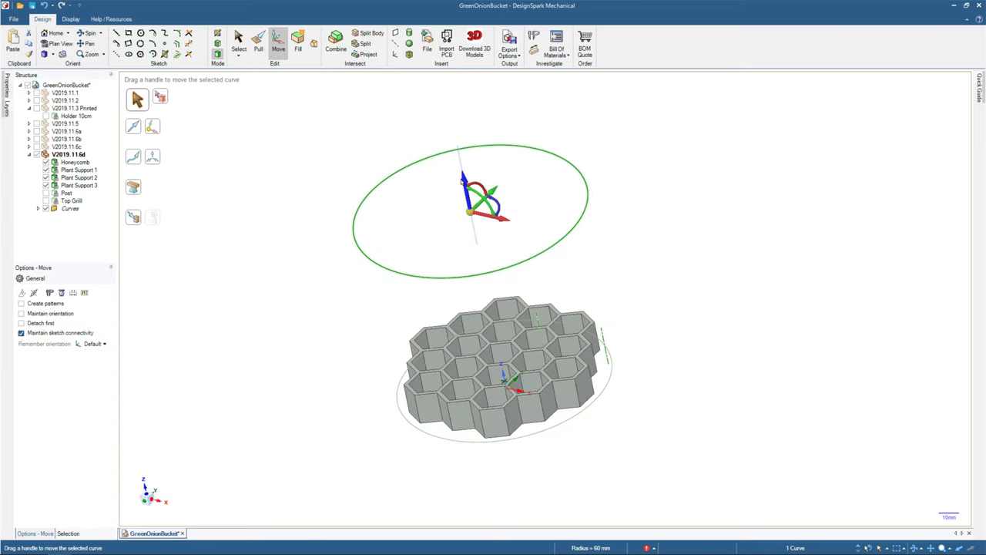
left_click(464, 179)
key("u")
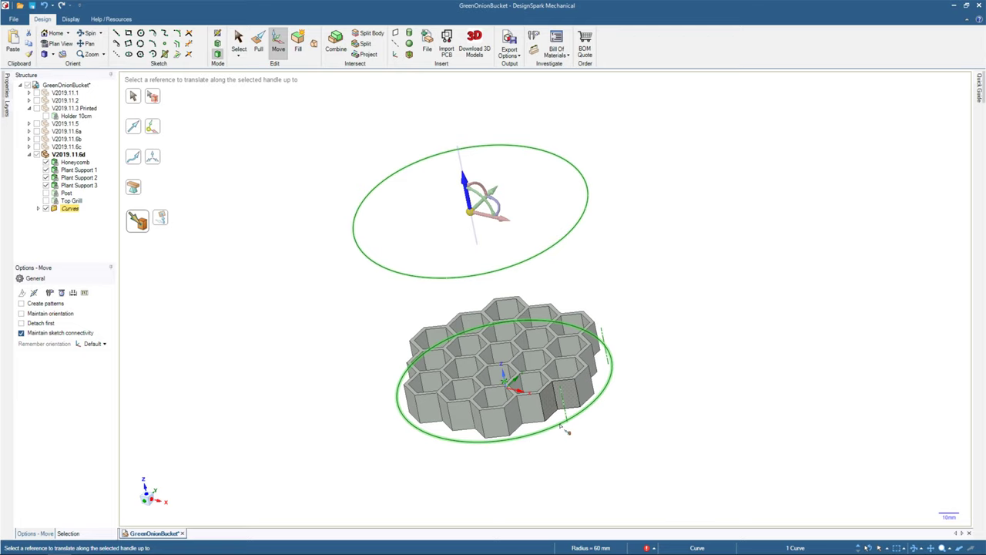
left_click(567, 431)
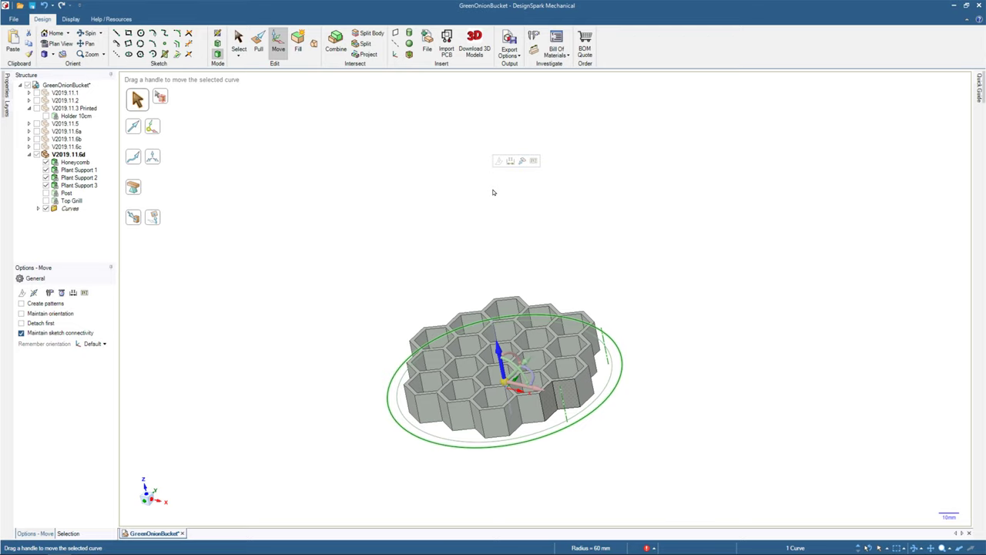
key("v")
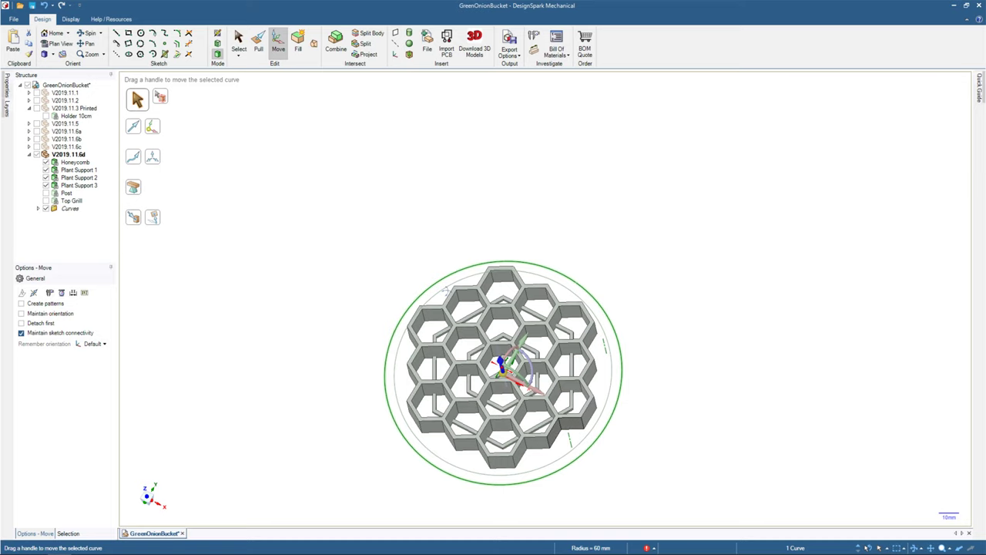
middle_click_drag(445, 291, 475, 225)
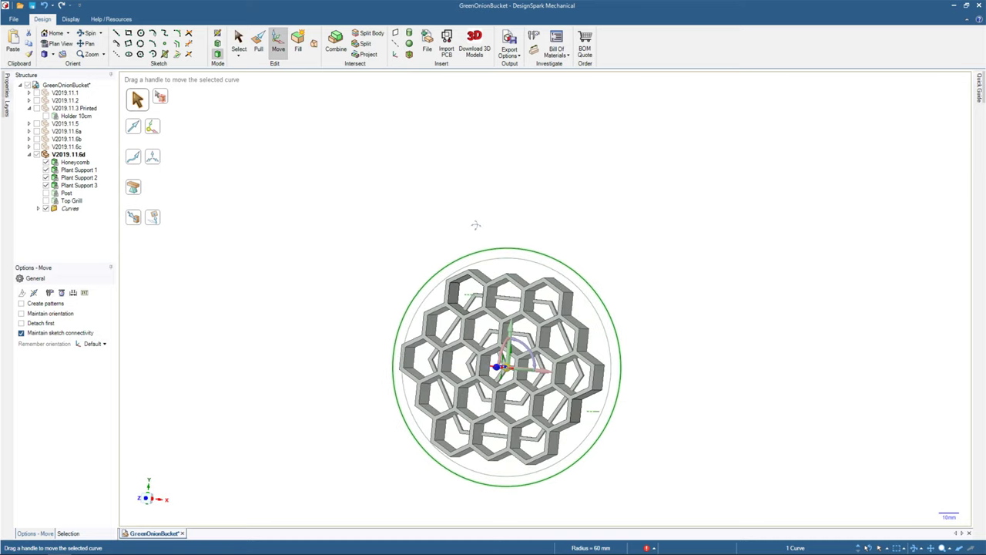
key("s")
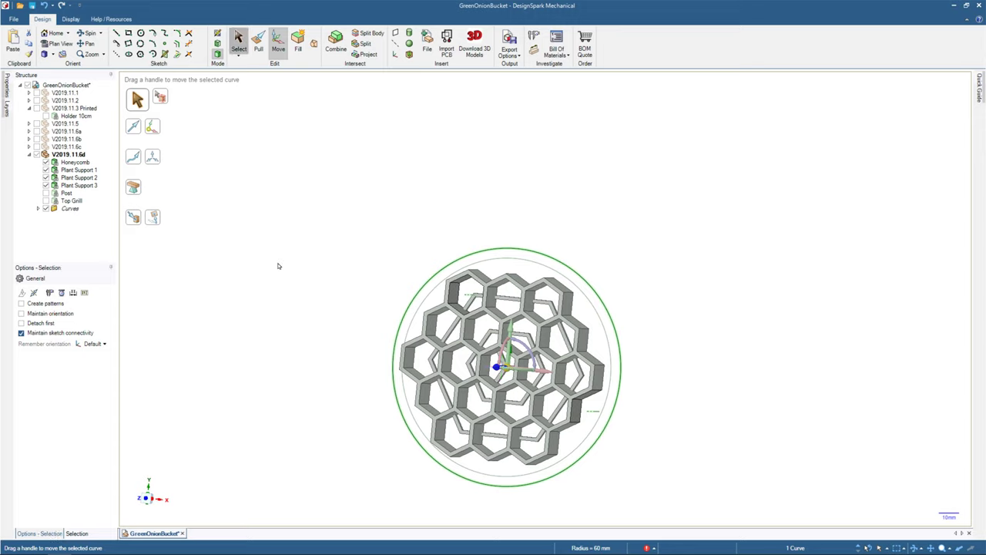
key("s")
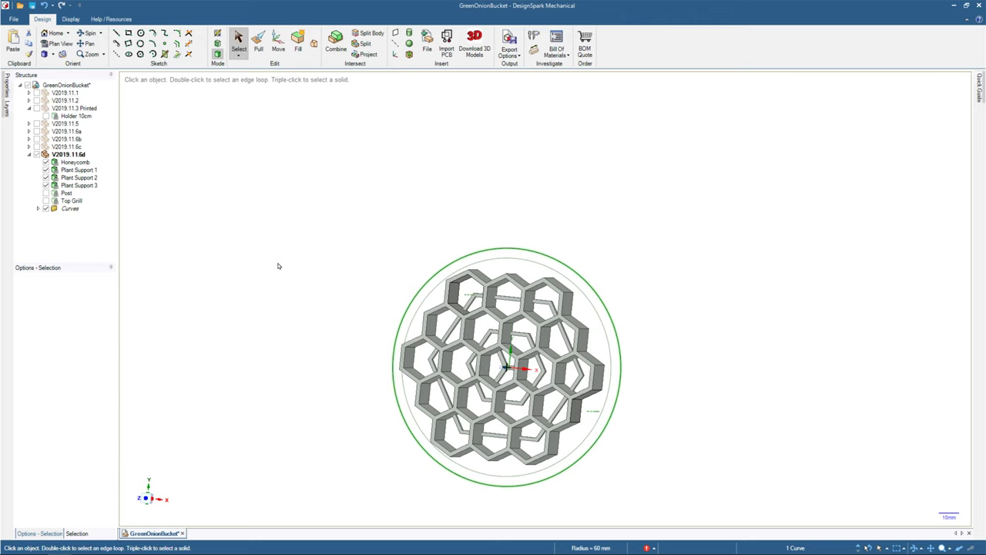
Compare the honeycomb's outline with both circles, and measure a vertical edge of its outer wall.
scroll(497, 364, "up", 3)
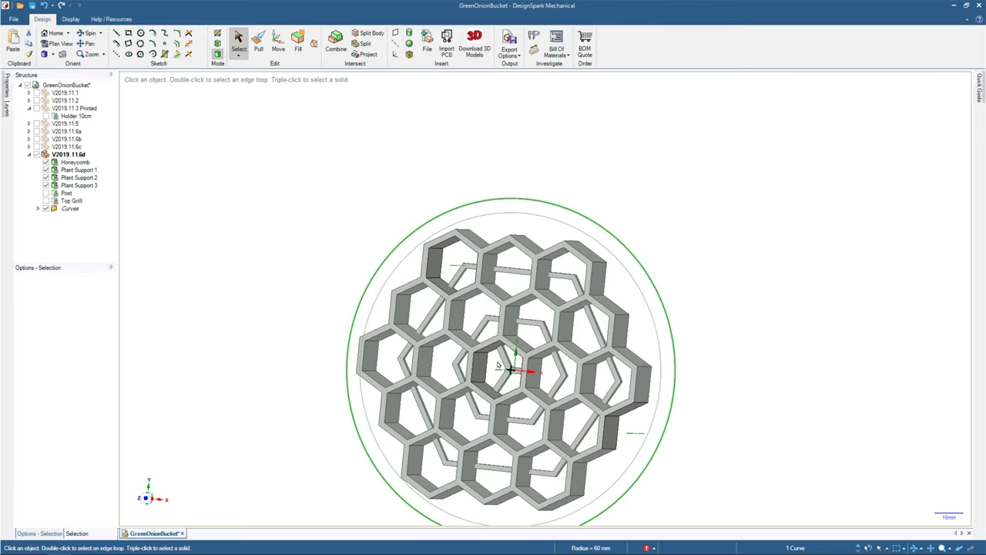
scroll(498, 364, "up", 2)
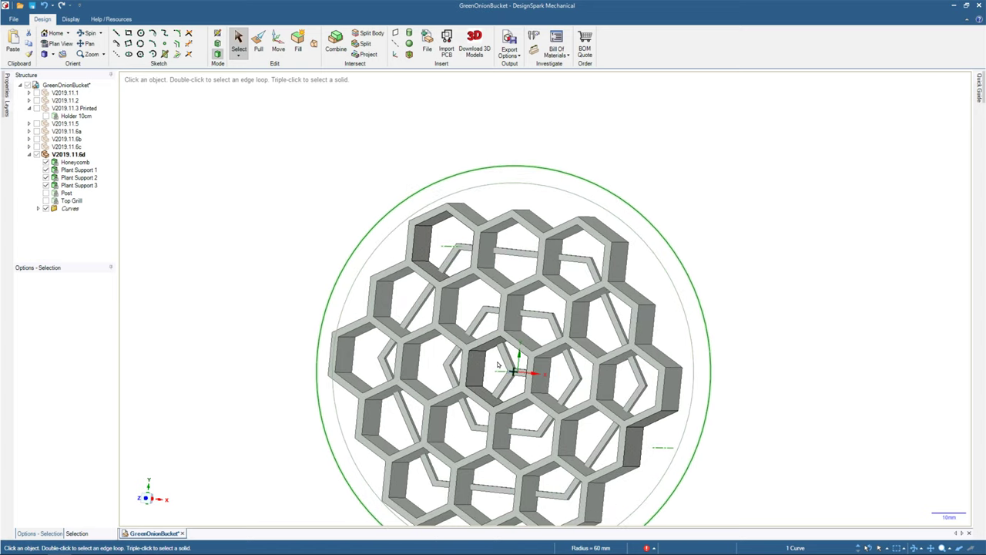
middle_click_drag(290, 280, 259, 217, "shift")
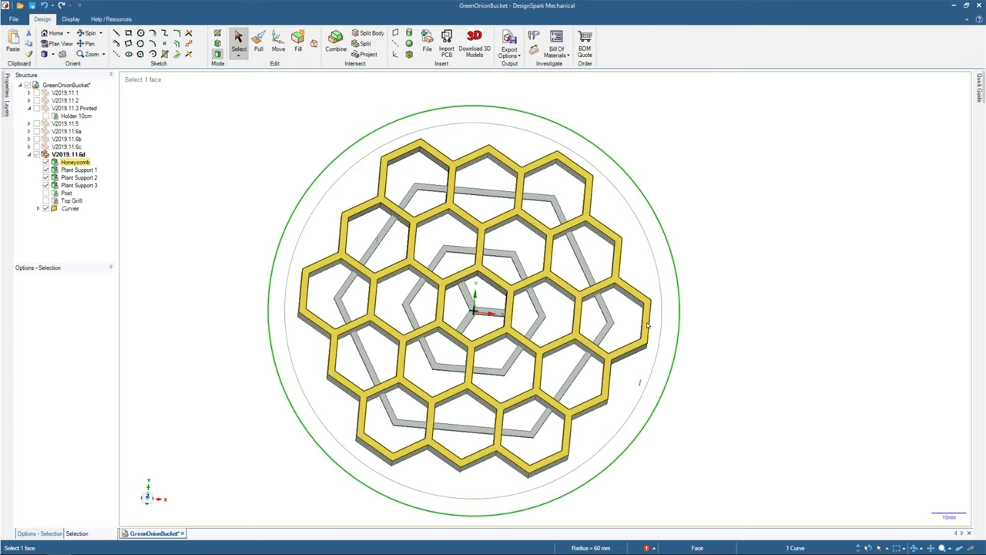
left_click(660, 326)
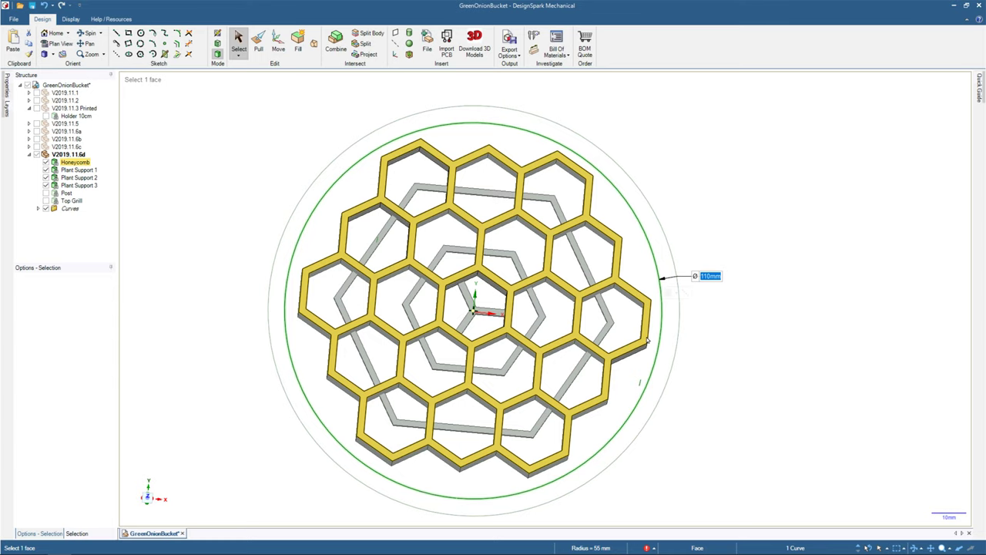
key("h")
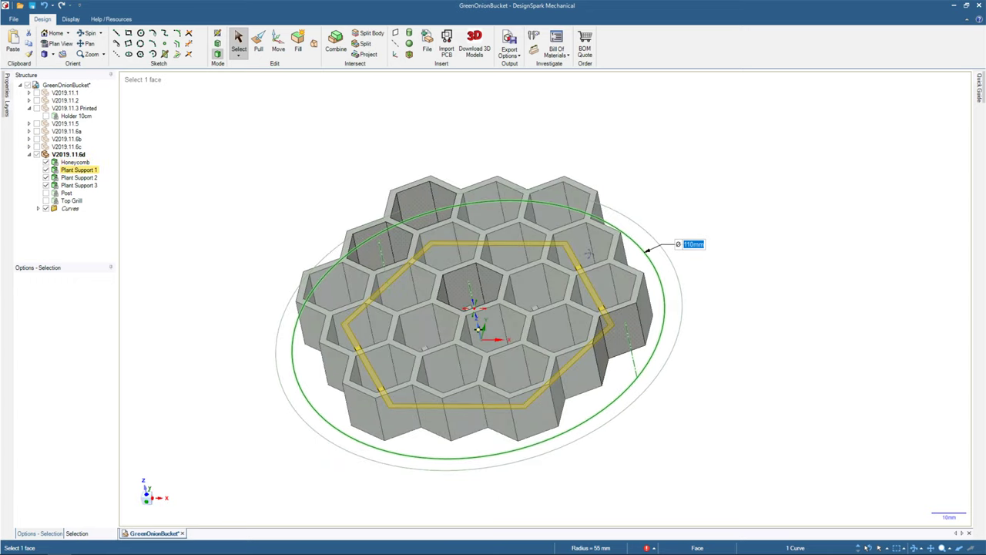
key("e")
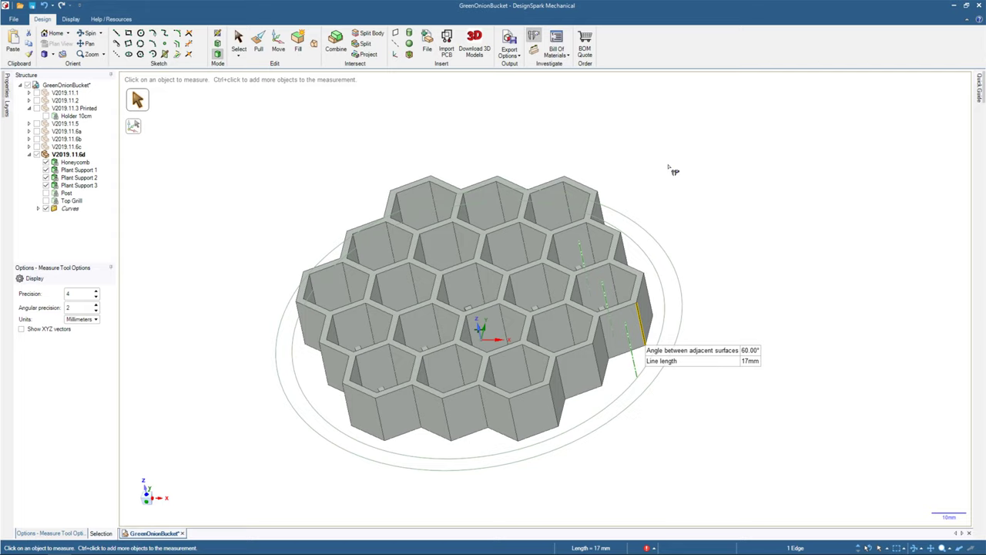
key("Escape")
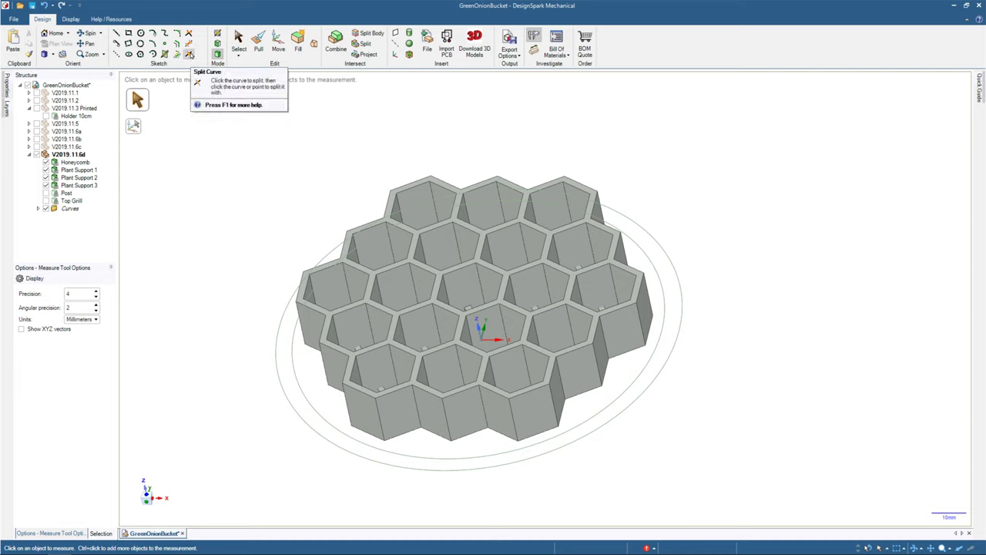
Set a rectangle sketch on the flat outer side face of the honeycomb's middle edge cell, viewed square on.
key("r")
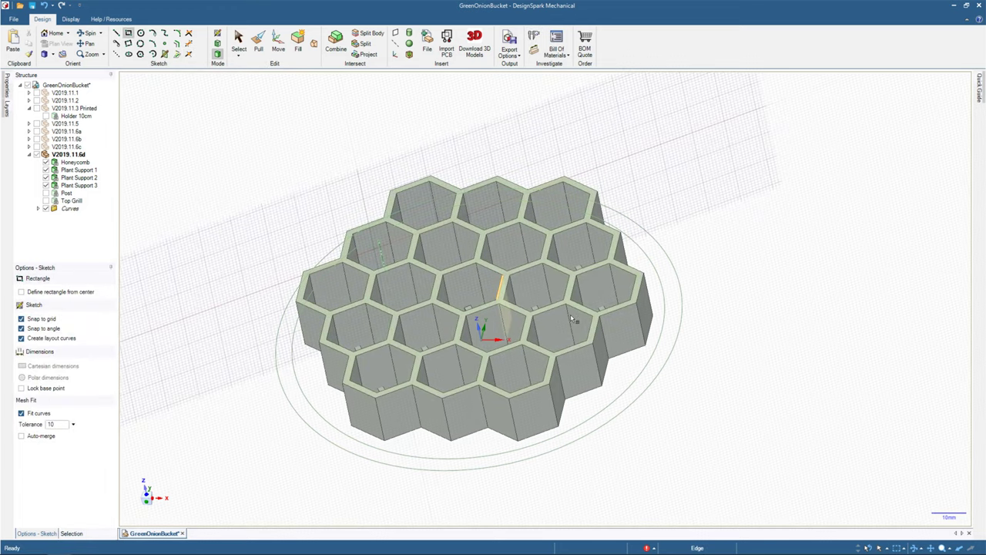
middle_click_drag(572, 319, 527, 242)
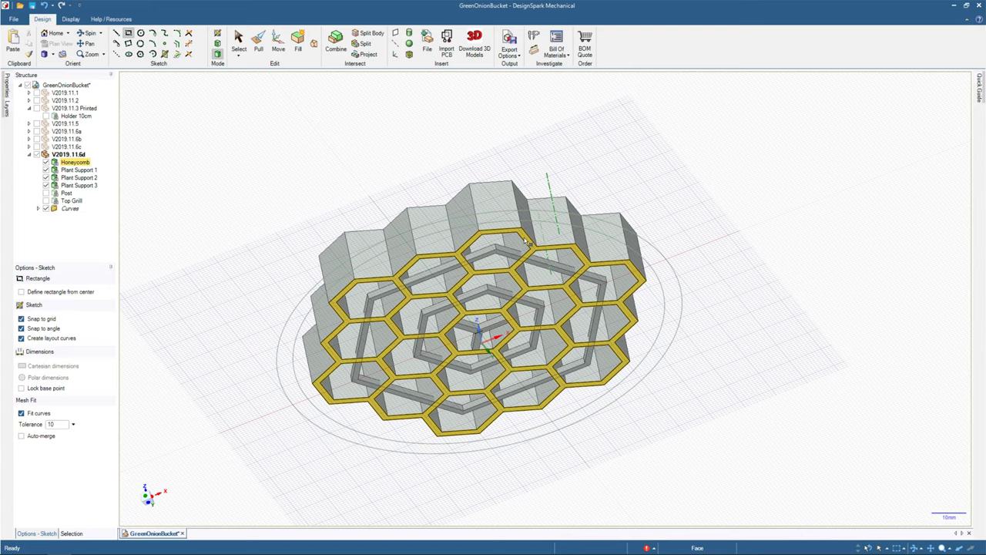
middle_click_drag(527, 241, 429, 315)
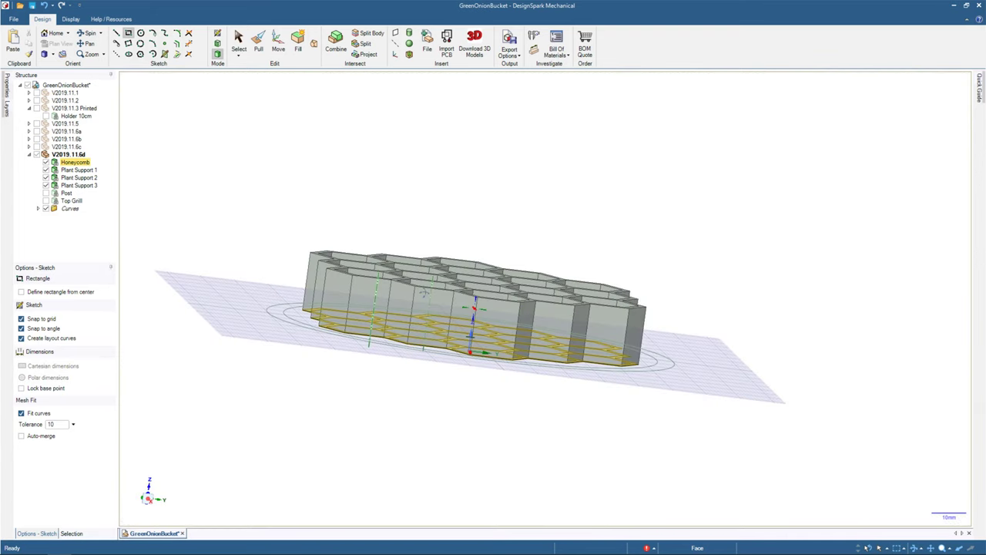
middle_click_drag(424, 291, 441, 339)
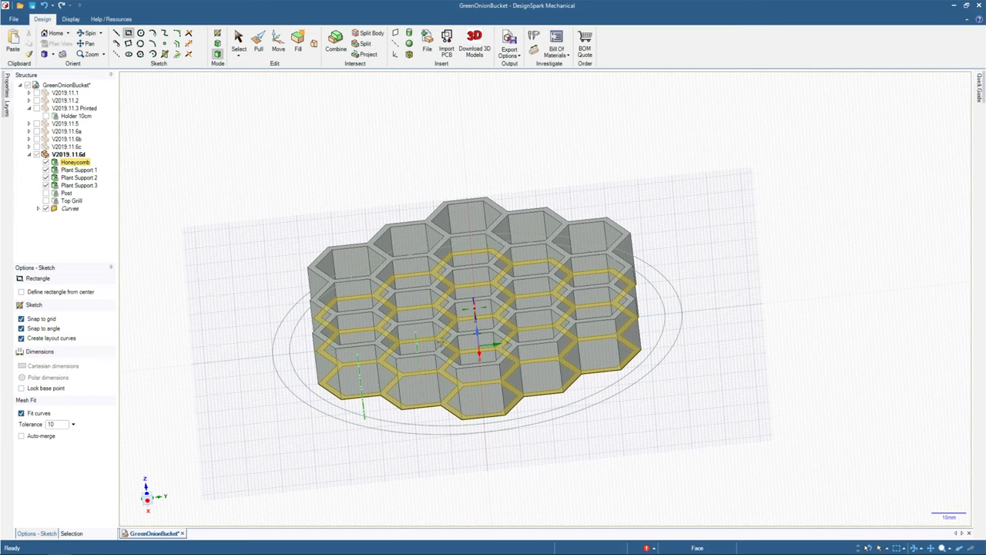
middle_click_drag(441, 343, 437, 301)
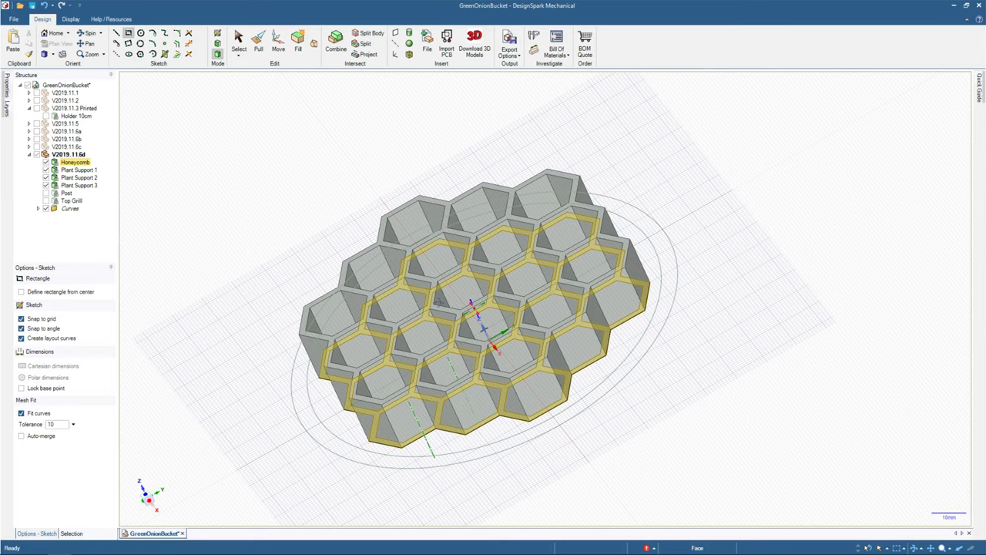
middle_click_drag(436, 301, 470, 259)
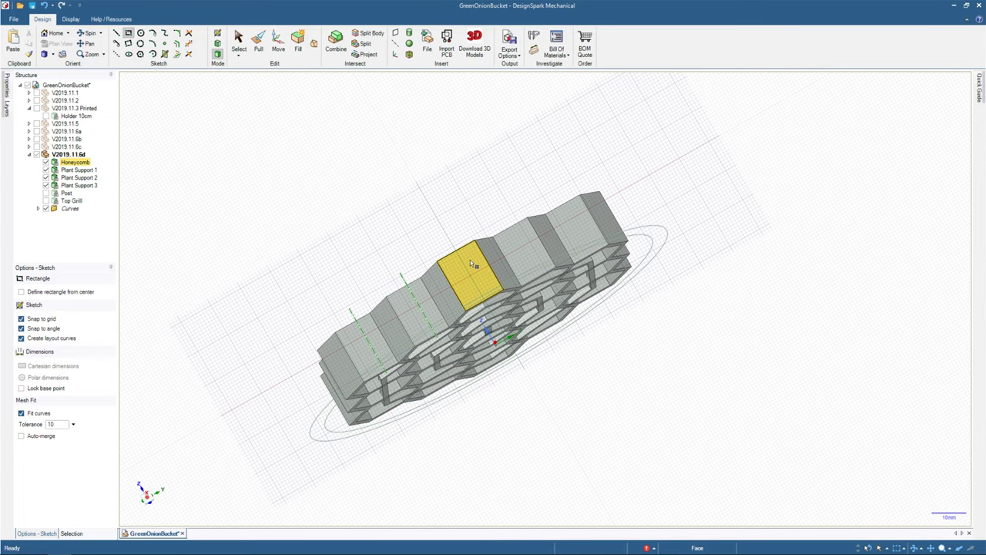
left_click(470, 259)
left_click(50, 44)
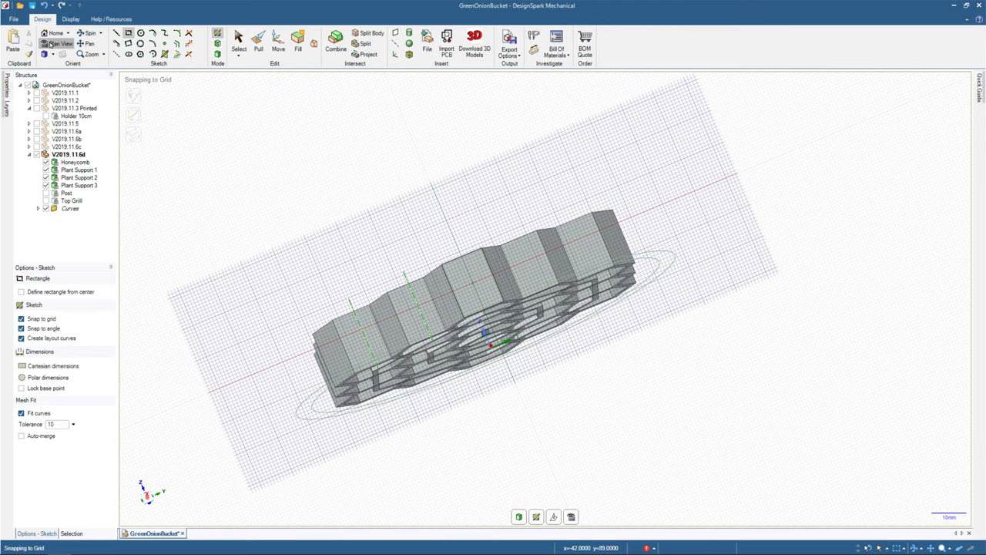
left_click(50, 44)
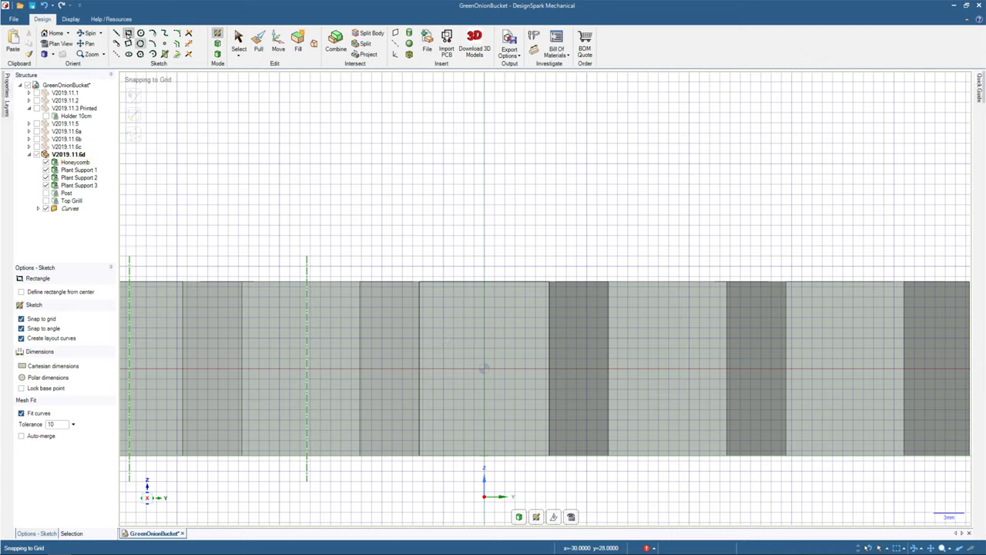
Sketch a rectangle 12.7 mm wide and 7.5 mm high on the side face, starting from its upper corner and spanning its width.
left_click(239, 42)
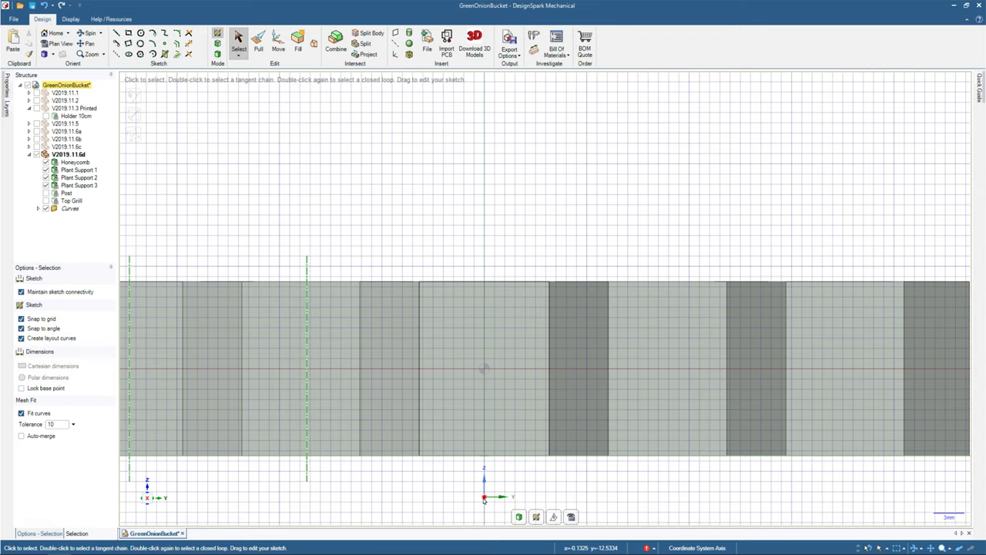
key("r")
left_click(419, 282)
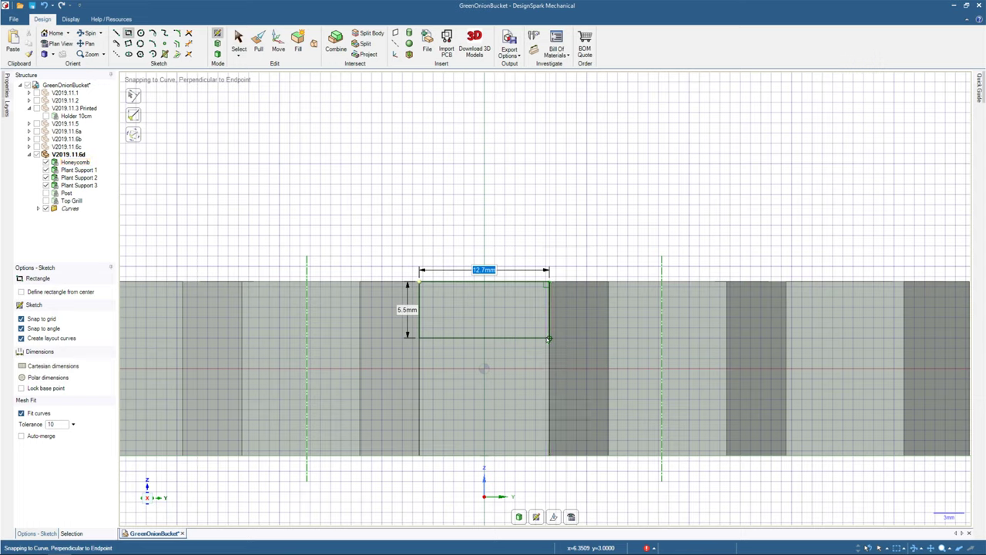
key("Tab")
type("7.5mm")
key("Return")
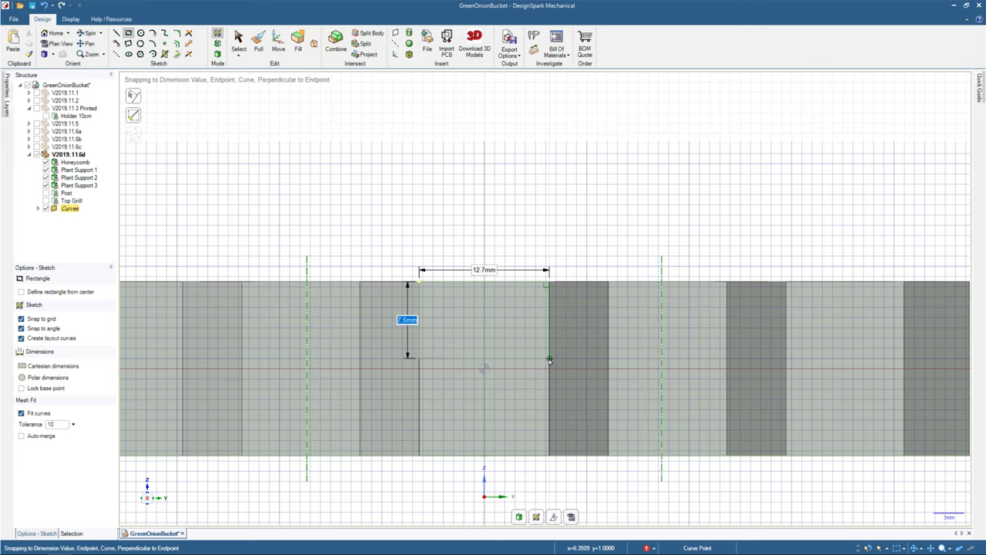
left_click(549, 360)
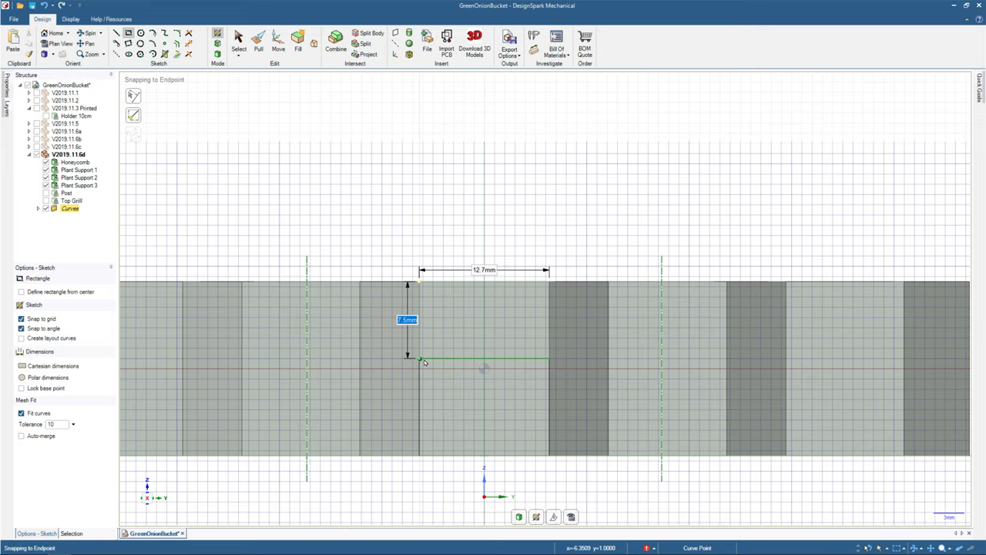
left_click(421, 361)
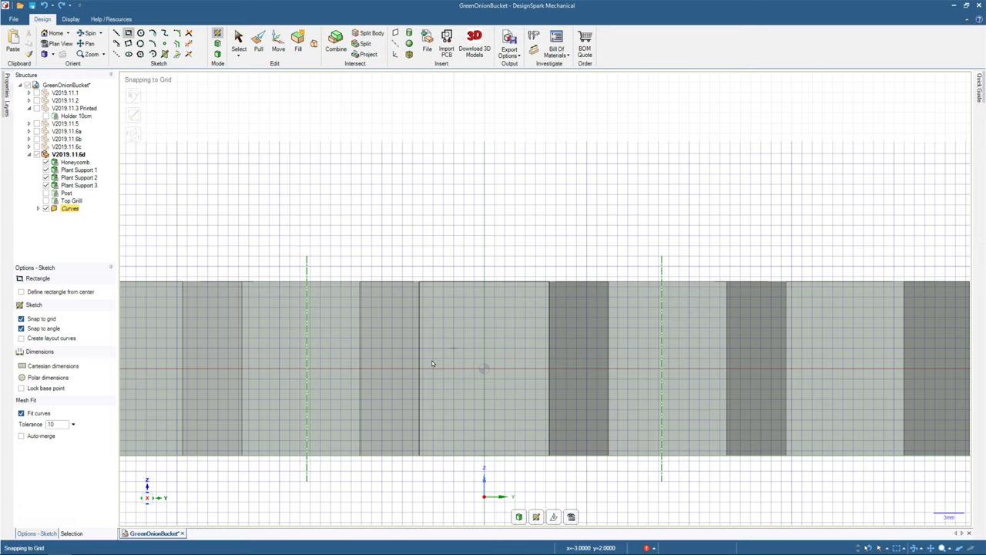
left_click(419, 282)
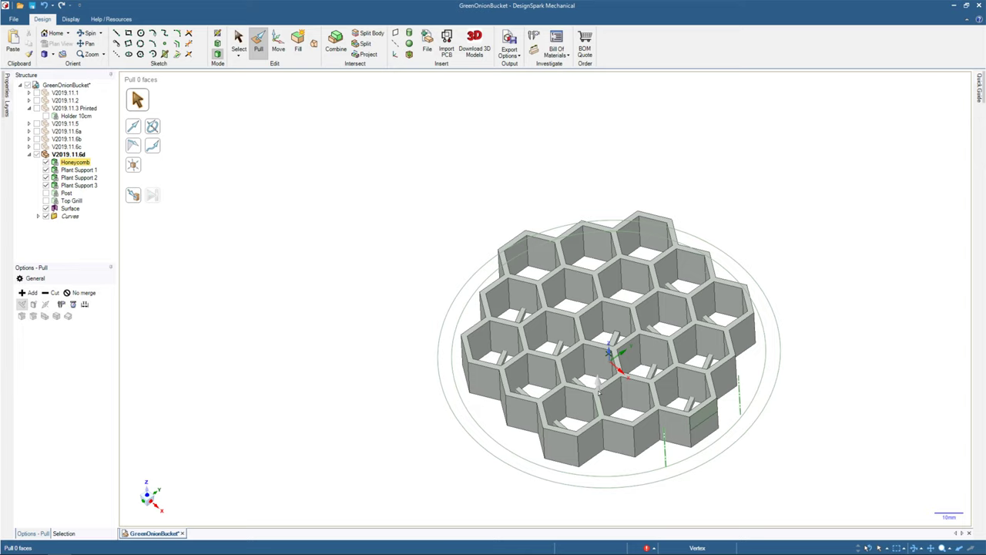
Pull the rectangle on the honeycomb's outer side face into a block 2 mm thick.
left_click(668, 376)
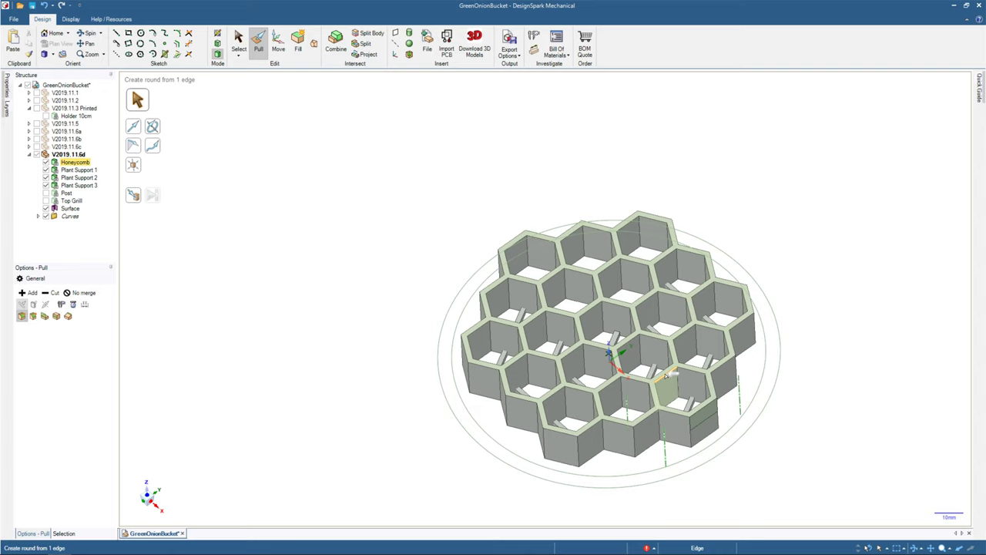
left_click(667, 378)
scroll(709, 418, "up", 3)
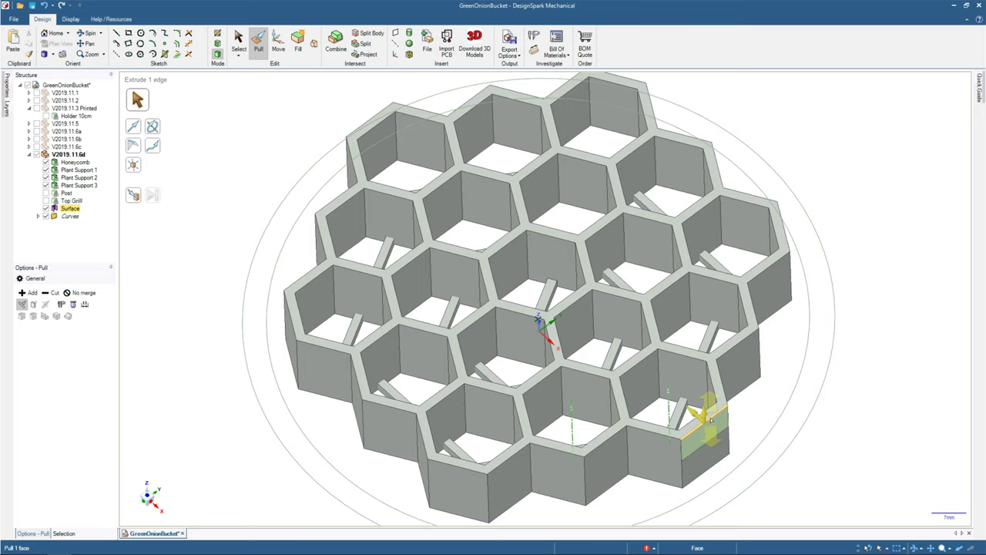
key("ctrl+z")
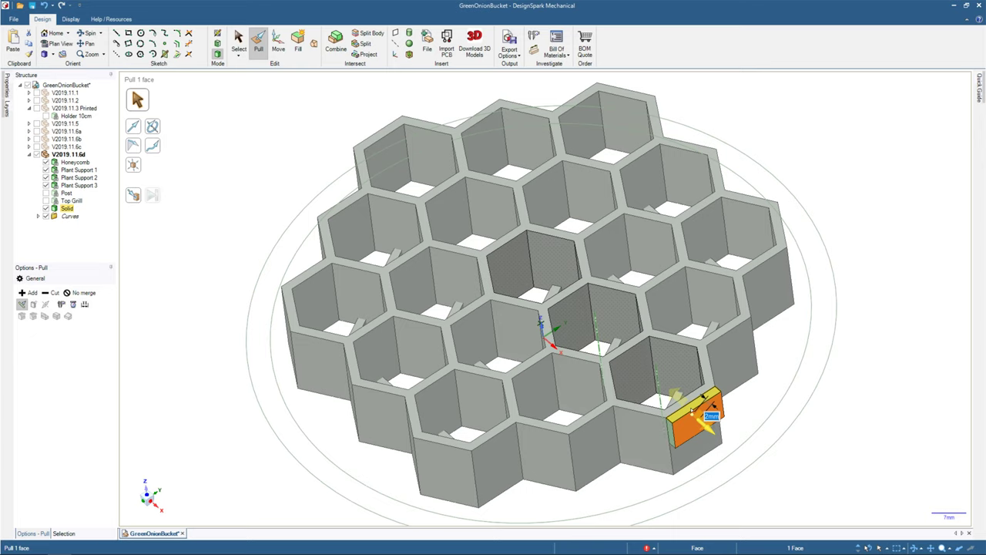
Pull the block's upper face upward by 13 mm, check the block from several sides, and discard it.
left_click_drag(692, 410, 690, 362)
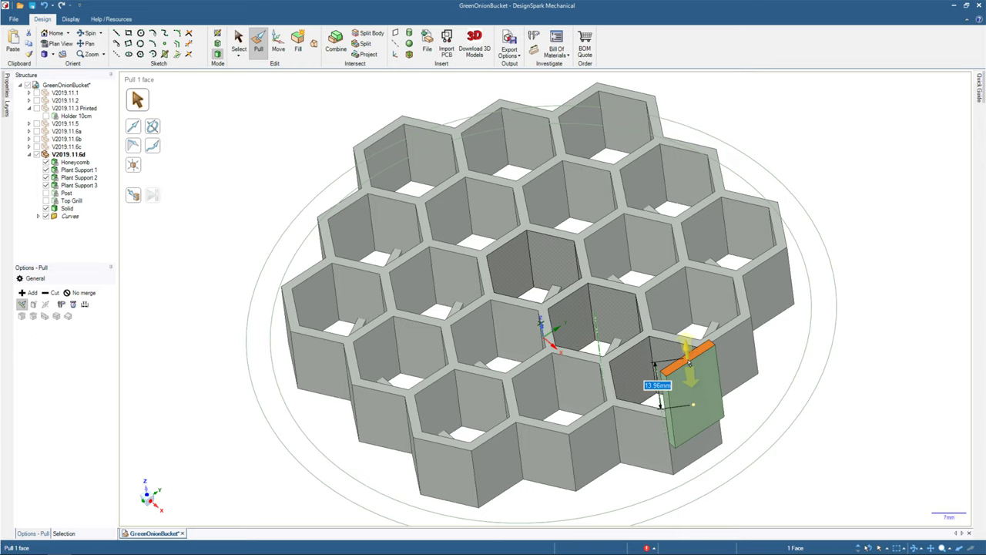
middle_click_drag(689, 362, 550, 235)
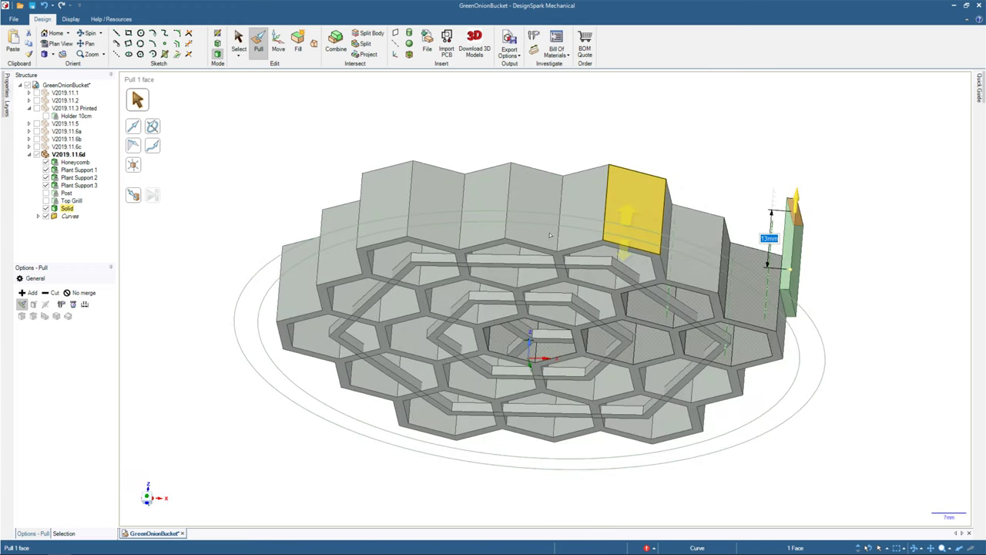
middle_click_drag(550, 235, 604, 349)
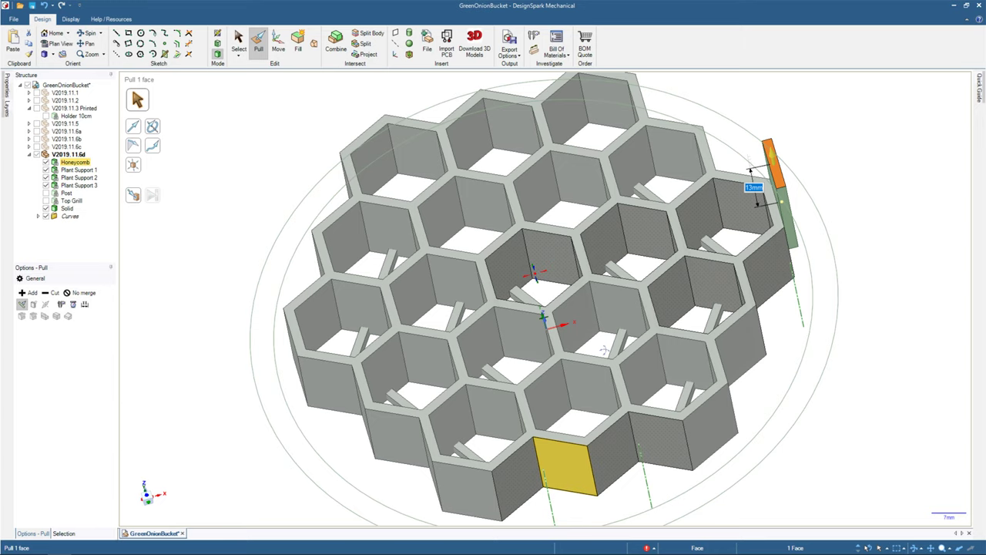
middle_click_drag(605, 349, 385, 193)
left_click(240, 39)
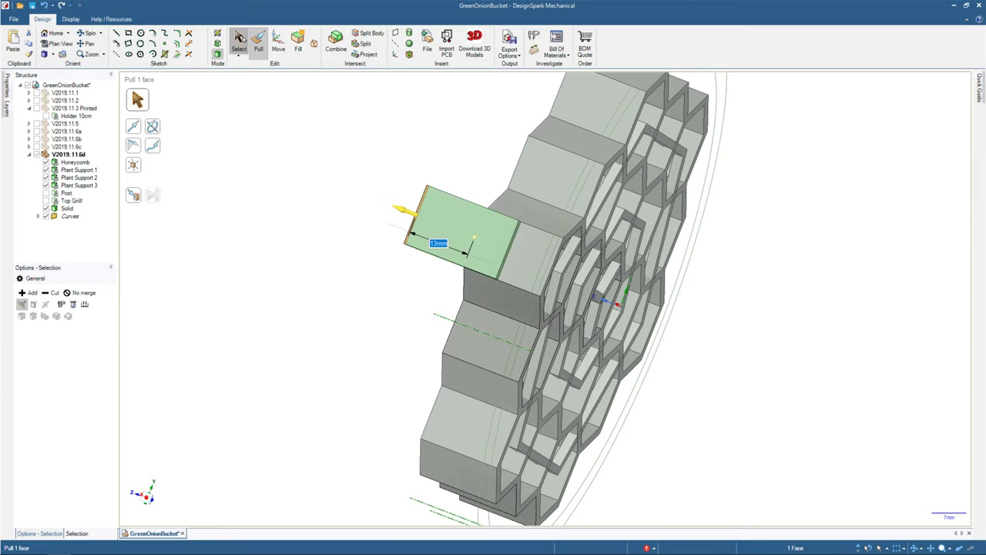
left_click(240, 38)
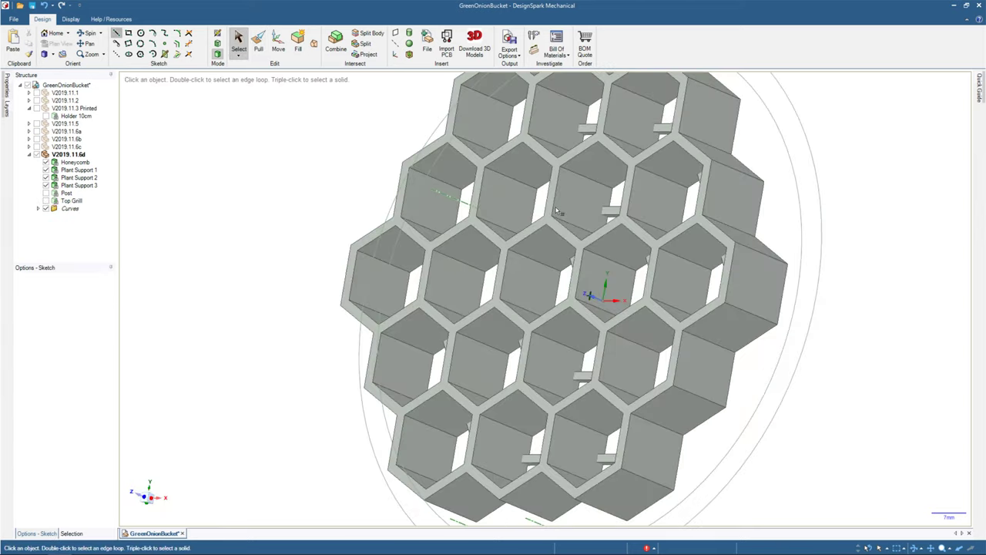
Sketch 2 mm lines on the honeycomb's top face, squarely across both ends of one middle edge cell's outer wall.
key("k")
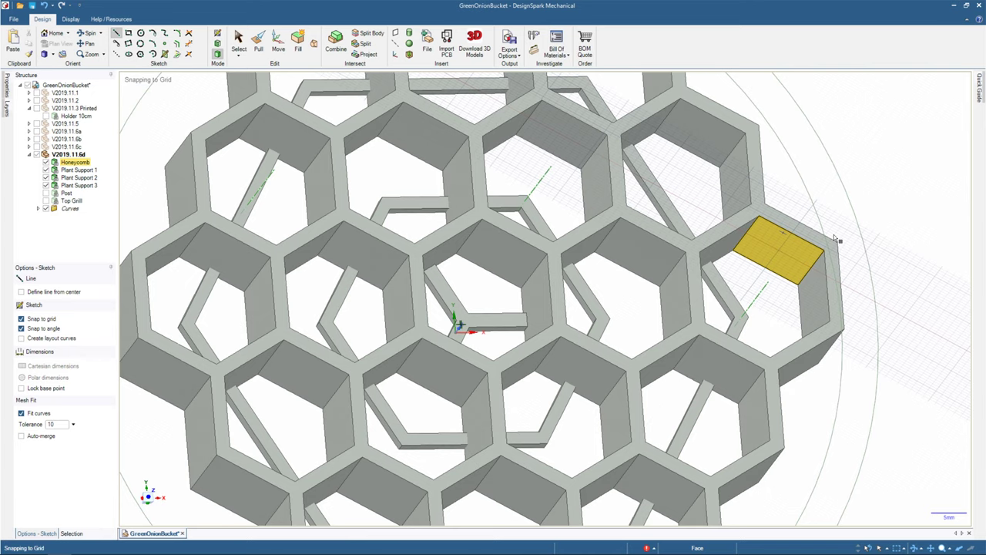
key("v")
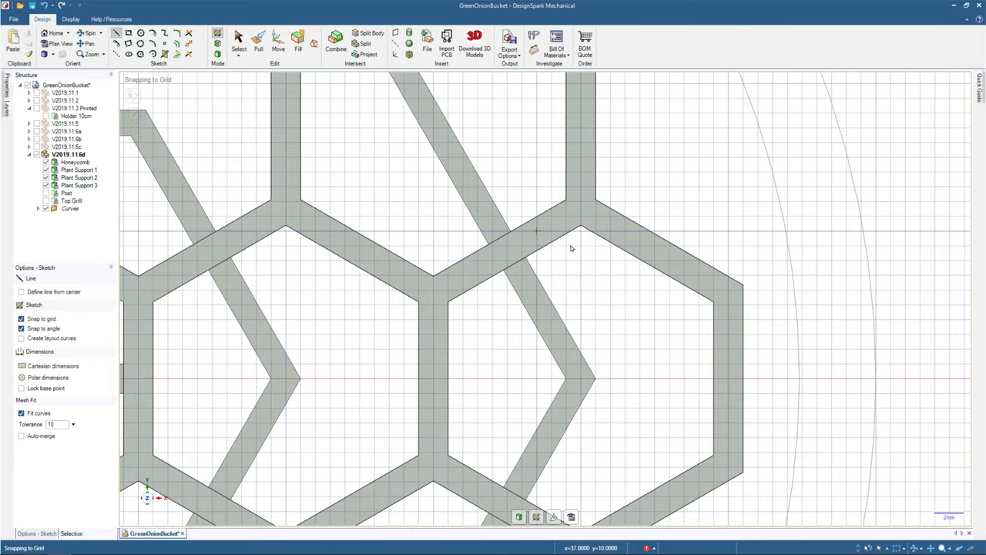
scroll(571, 248, "up", 5)
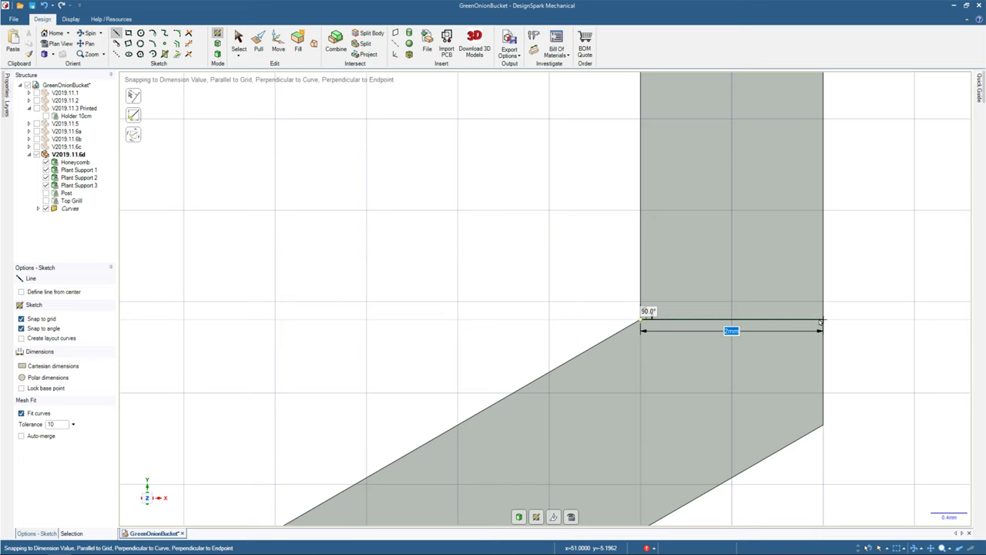
key("Escape")
key("z")
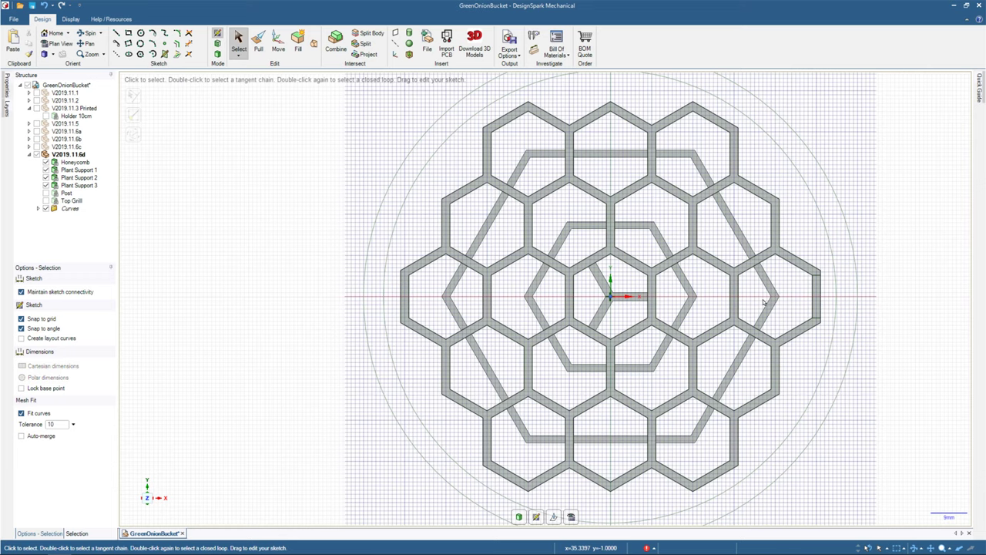
Sketch matching lines across both ends of the outer wall on the opposite middle edge cell.
scroll(765, 303, "up", 10)
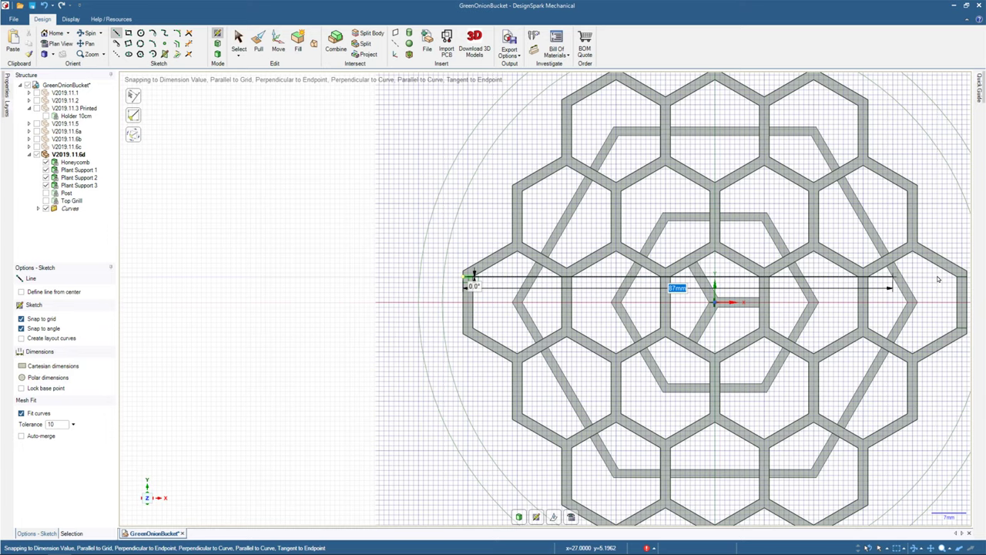
key("Escape")
scroll(939, 293, "up", 5)
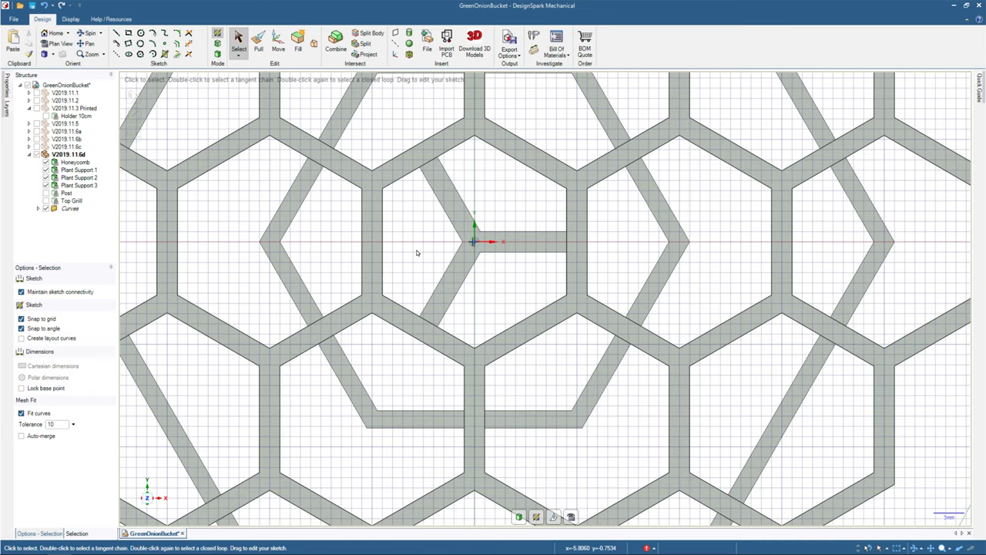
Sketch lines perpendicular to the walls, closing off the outer wall sections of the four remaining corner cells.
scroll(417, 252, "down", 3)
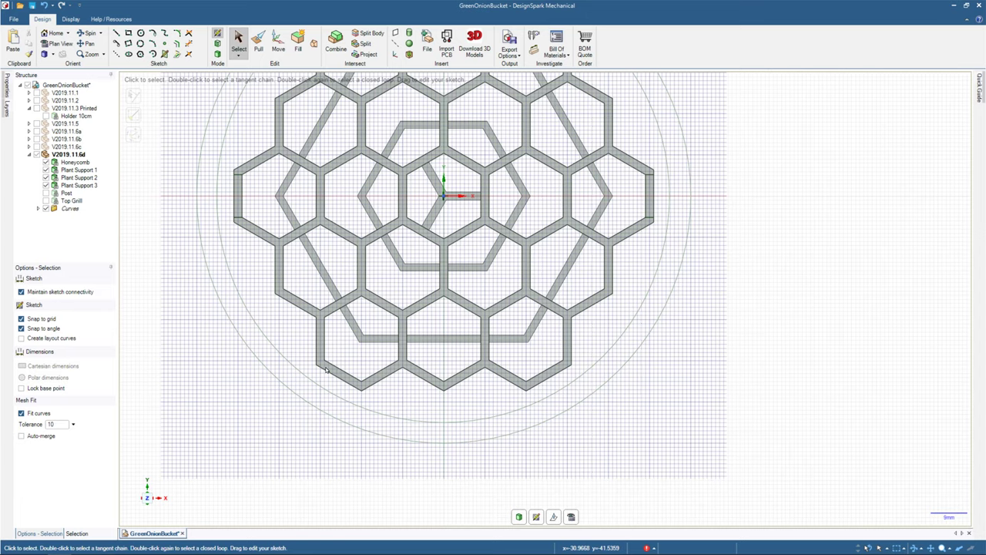
scroll(326, 371, "up", 5)
key("l")
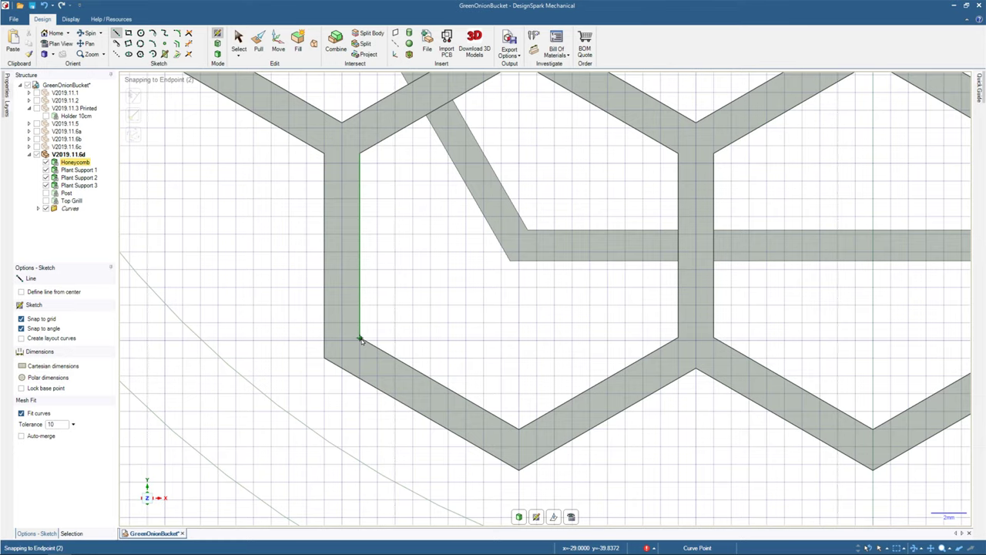
left_click(360, 340)
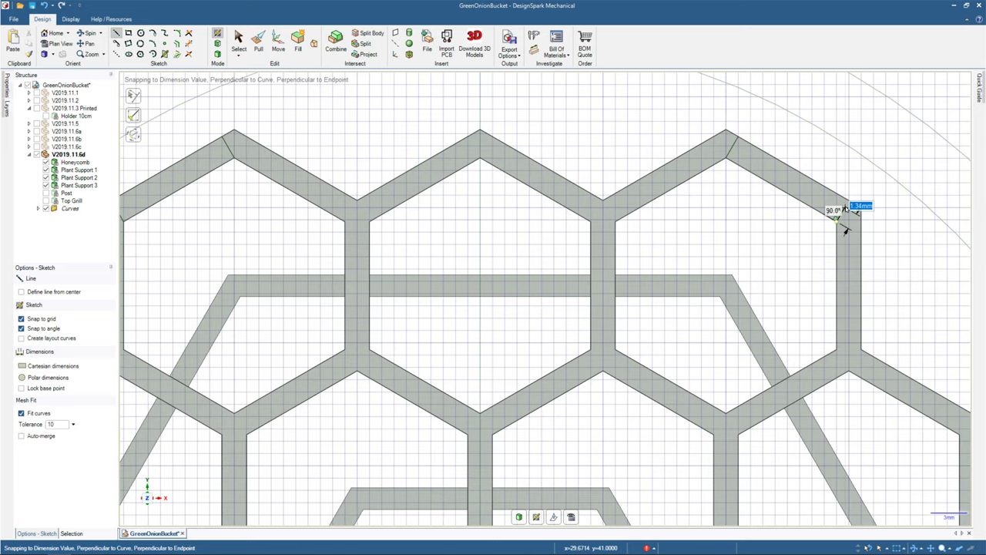
left_click(846, 208)
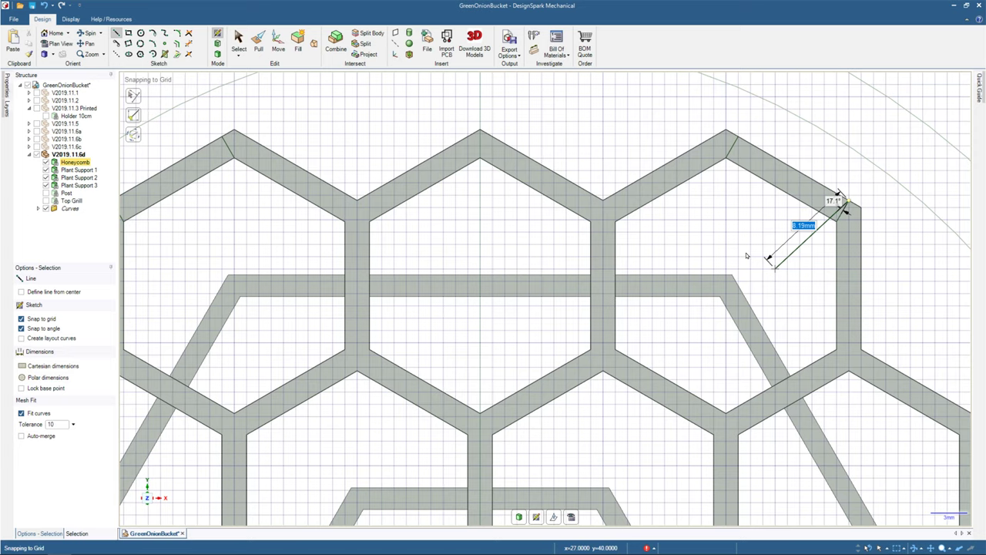
key("Escape")
Try to pull the marked outer wall section of the middle edge cell on the negative X side.
key("z")
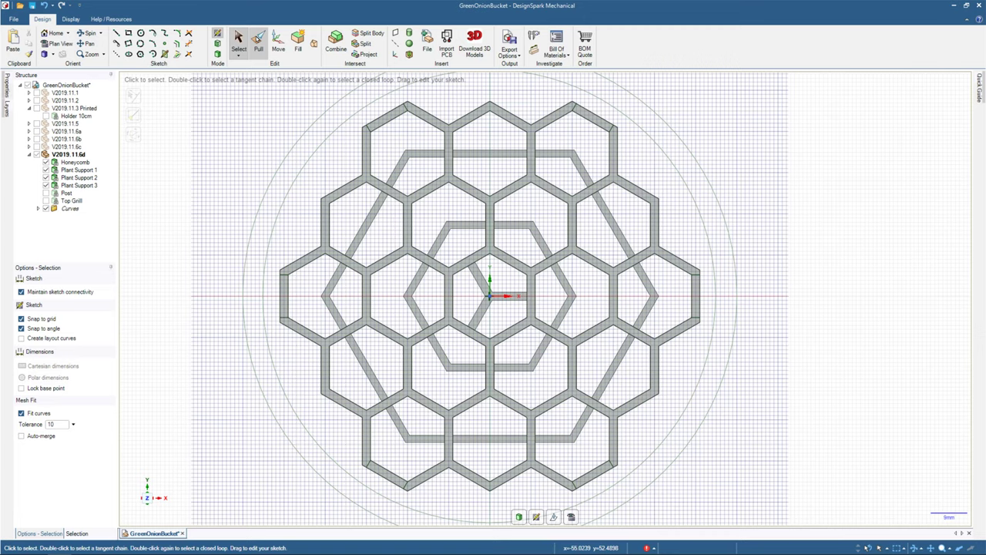
key("p")
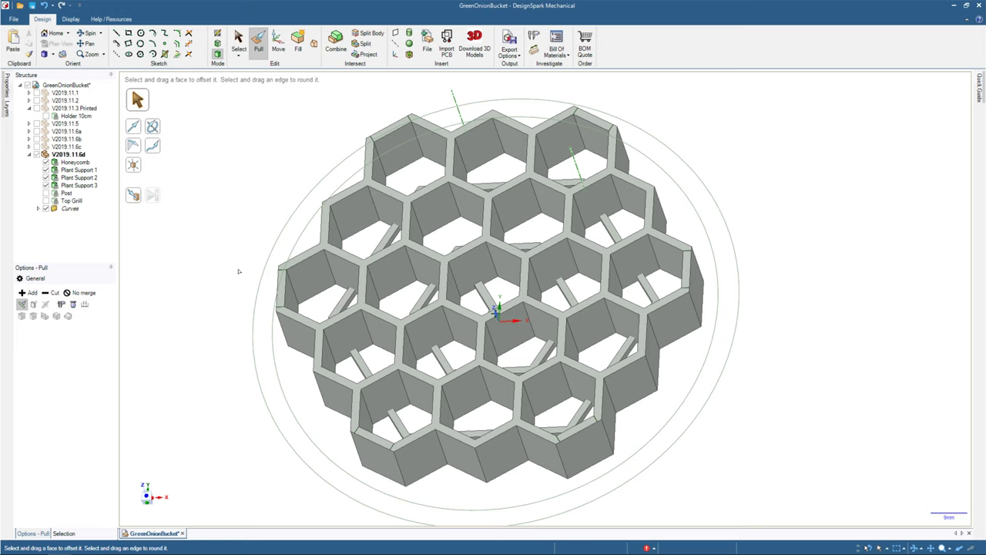
left_click(283, 291)
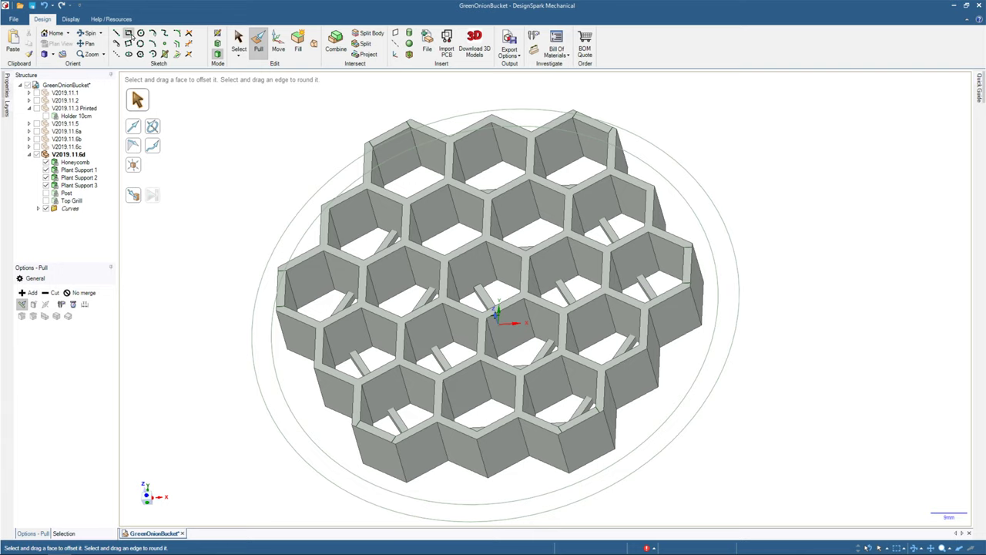
Start a rectangle sketch on the honeycomb's top face and enable snapping to grid and angle.
left_click(129, 33)
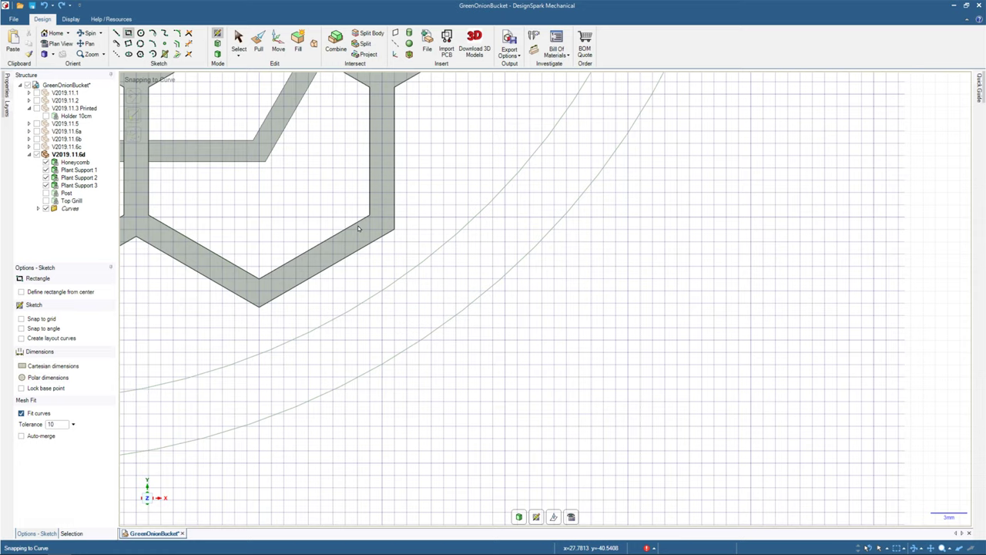
left_click(21, 318)
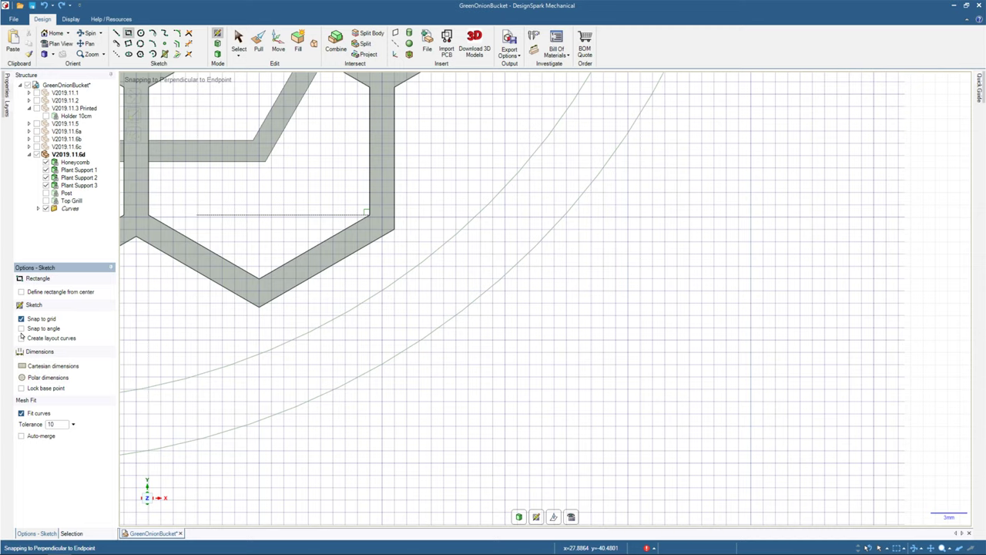
left_click(21, 328)
Sketch three-point rectangles over the outer walls of the six corner cells, each based on the 10.39 mm inner wall edge.
left_click(262, 276)
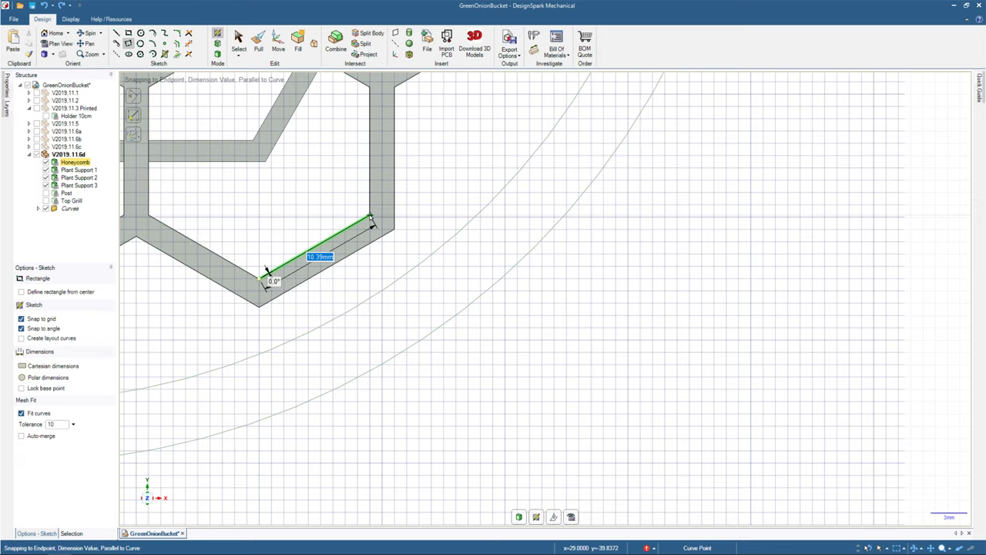
scroll(385, 277, "down", 3)
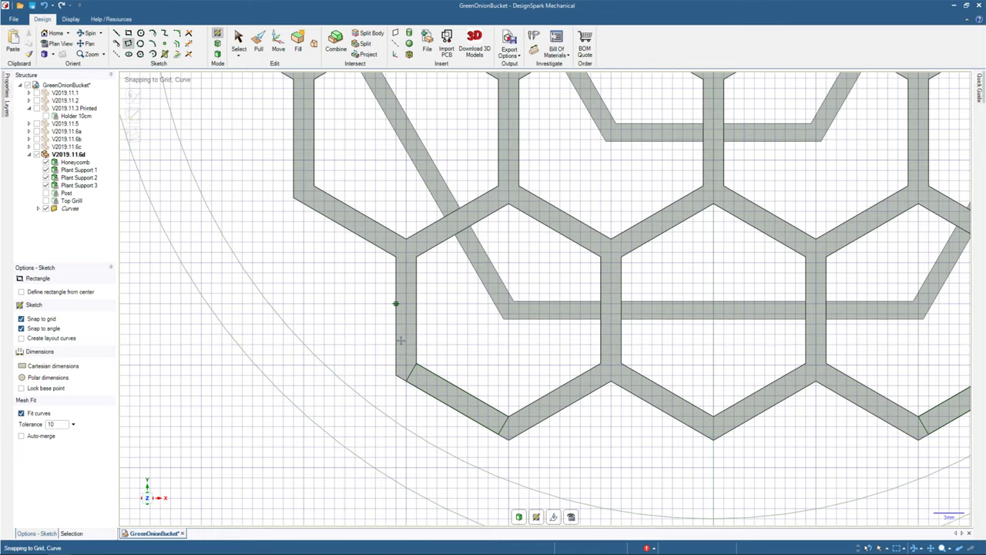
key("d")
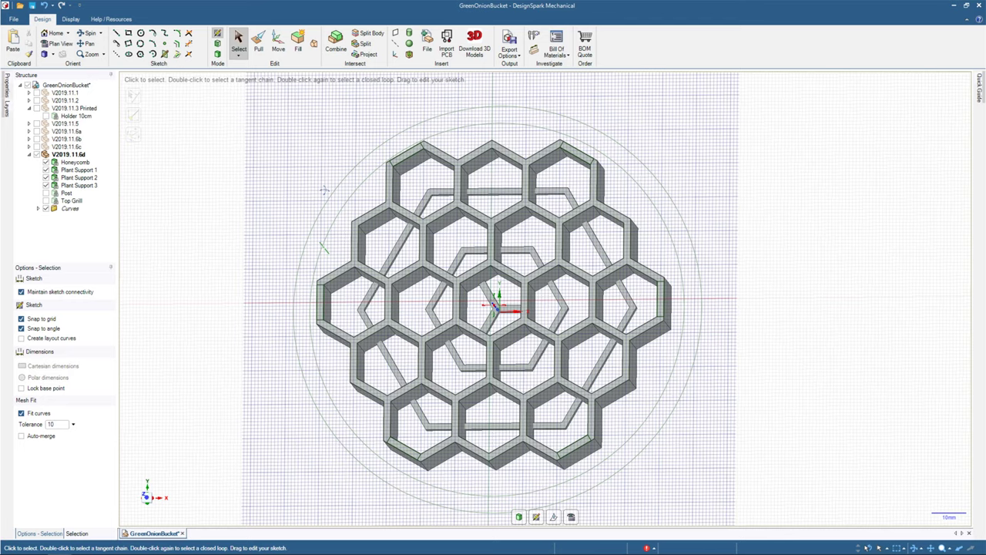
middle_click_drag(324, 190, 321, 184)
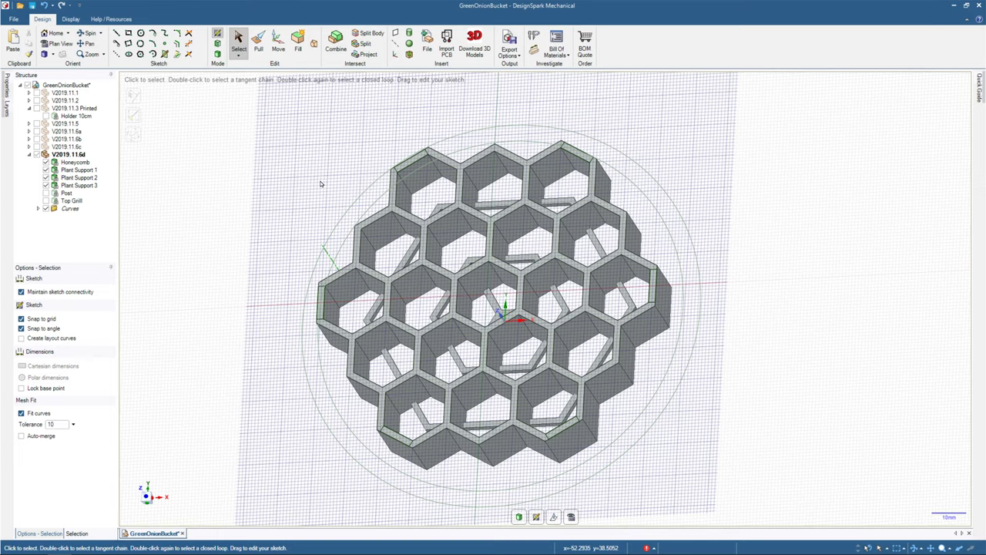
Outline the six corner cells' outer walls with lines through the wall corners, with 12.7 mm outer edges and 2.31 mm ends at 60°.
key("r")
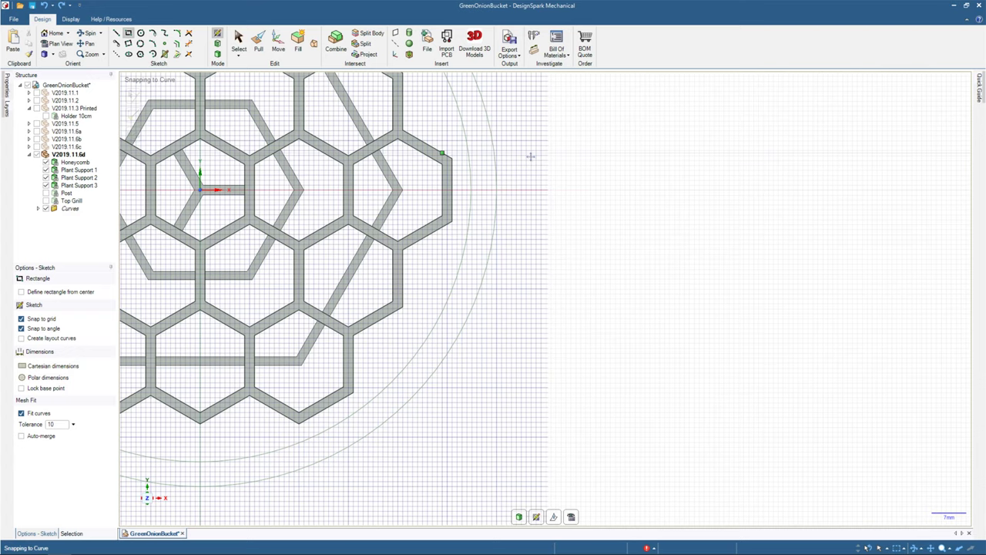
scroll(124, 98, "up", 1)
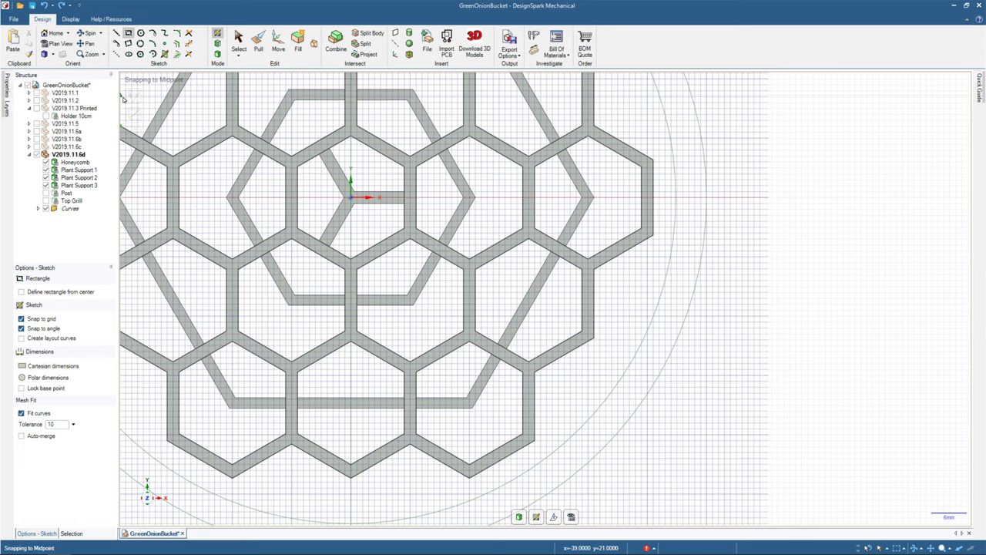
left_click(133, 95)
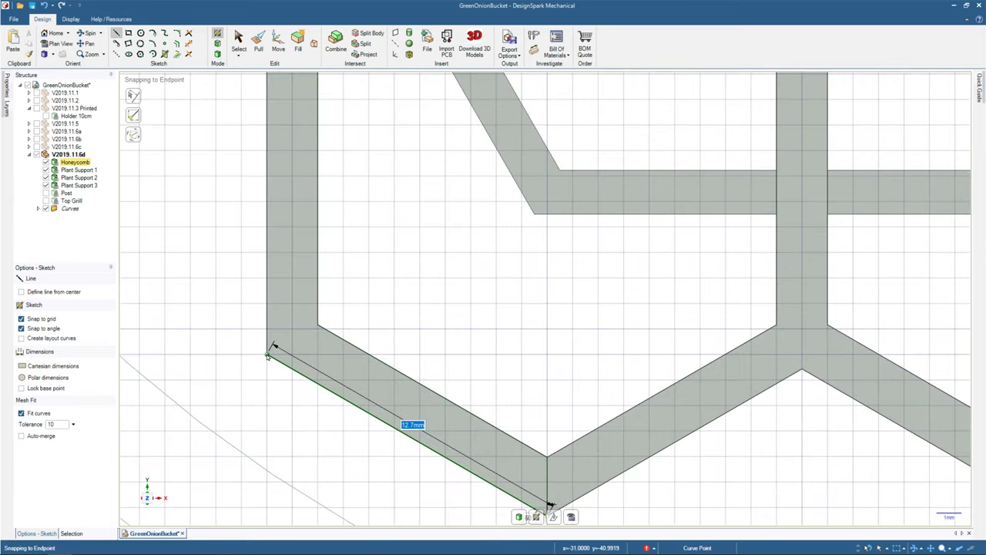
left_click(268, 355)
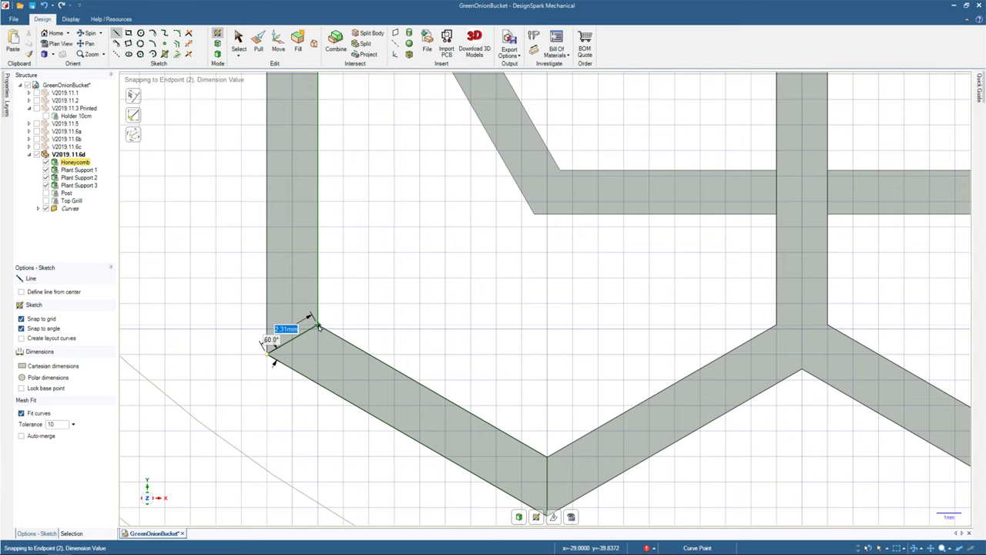
scroll(318, 328, "down", 10)
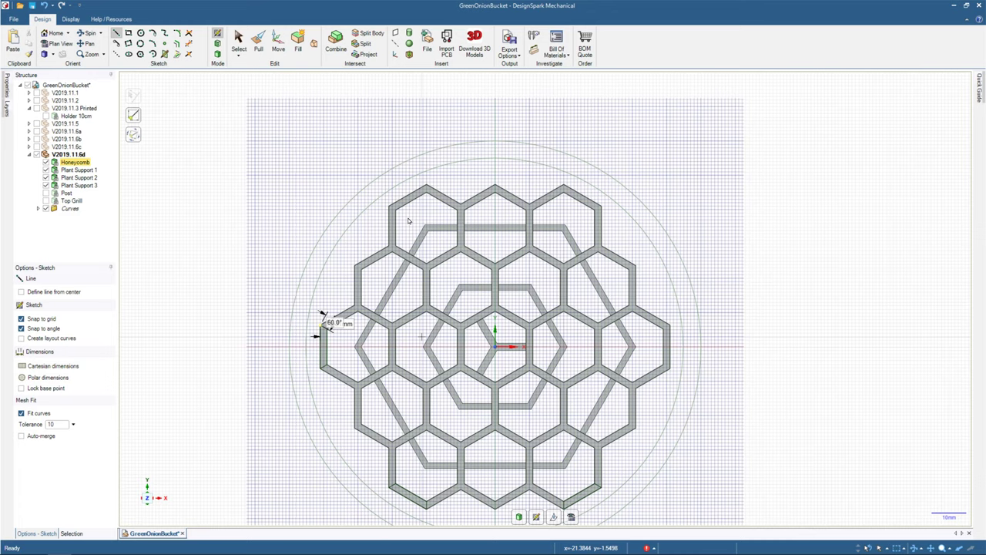
Select the six outlined wall faces by equal area and pull them upward together into separate solid tabs.
scroll(409, 221, "up", 5)
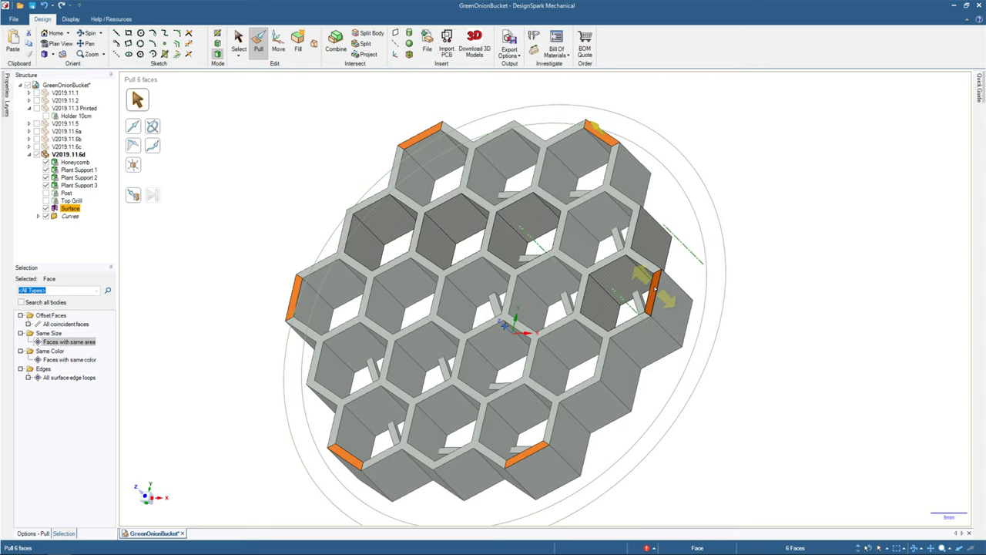
left_click_drag(654, 289, 599, 247)
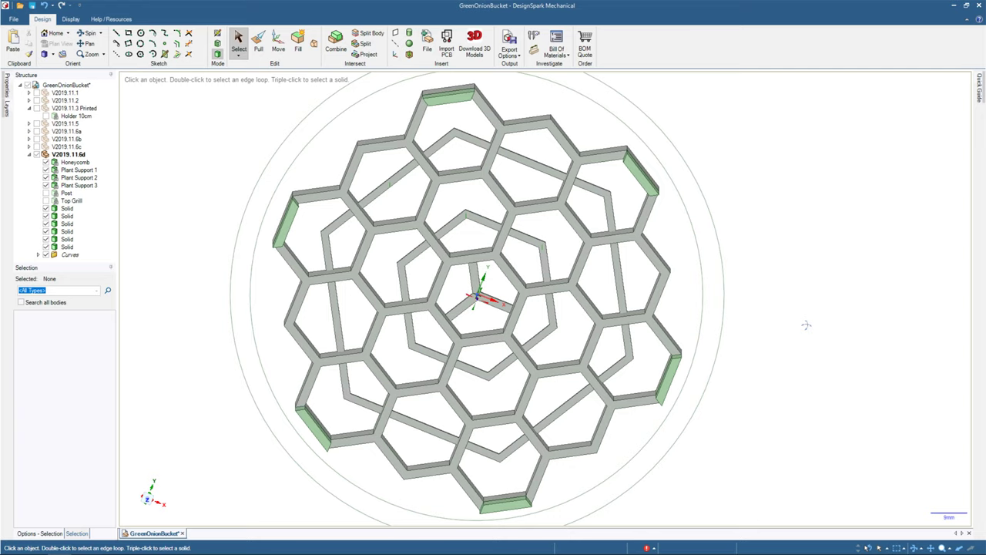
Select the top faces of all six corner tabs and pull them upward together by 10 mm.
key("h")
key("e")
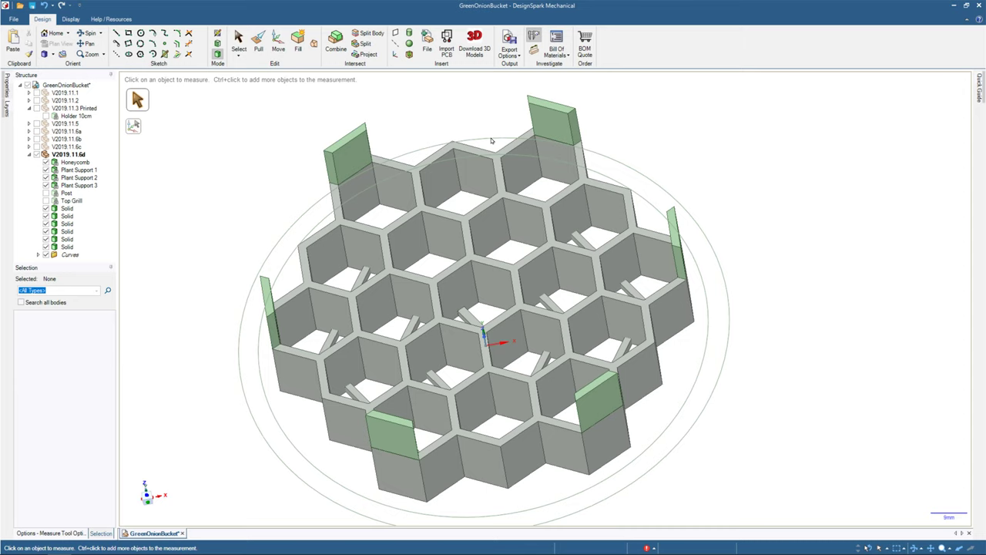
left_click(326, 162)
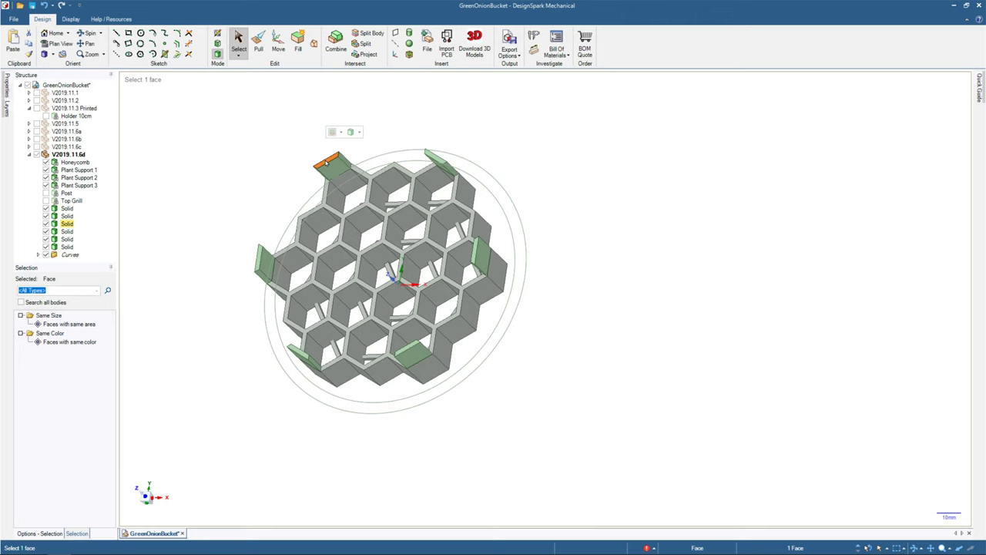
left_click(435, 158, "ctrl")
left_click(475, 250, "ctrl")
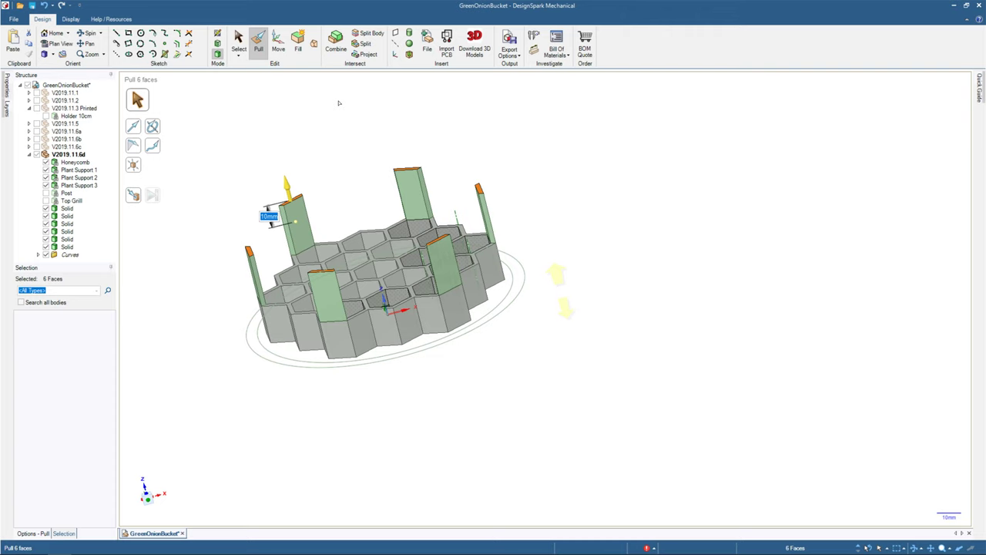
key("Escape")
Sketch a 15 × 12.7 mm rectangle extending outward from one tab's outer top edge, comparing its reach with the V2019.11.3 Printed holder.
middle_click_drag(338, 102, 732, 279)
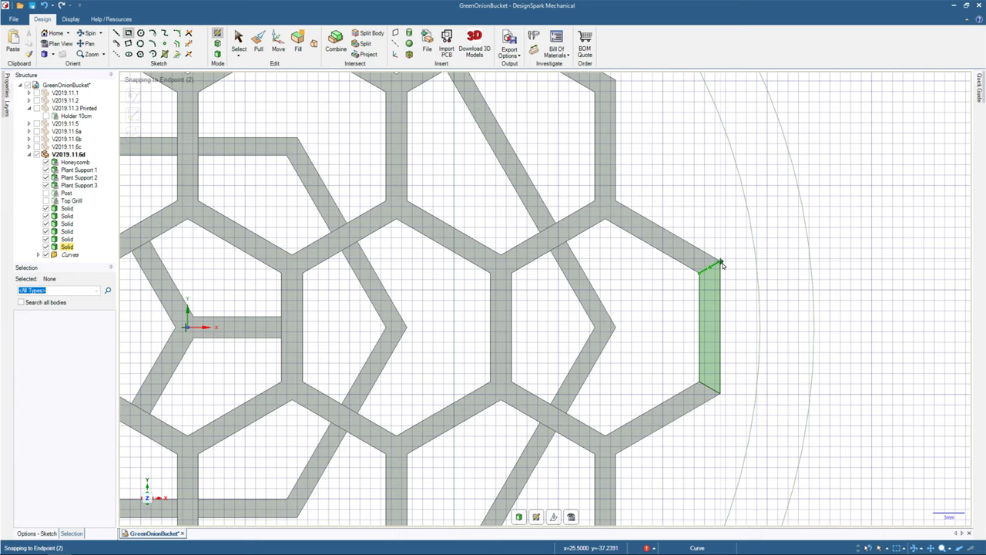
left_click(721, 264)
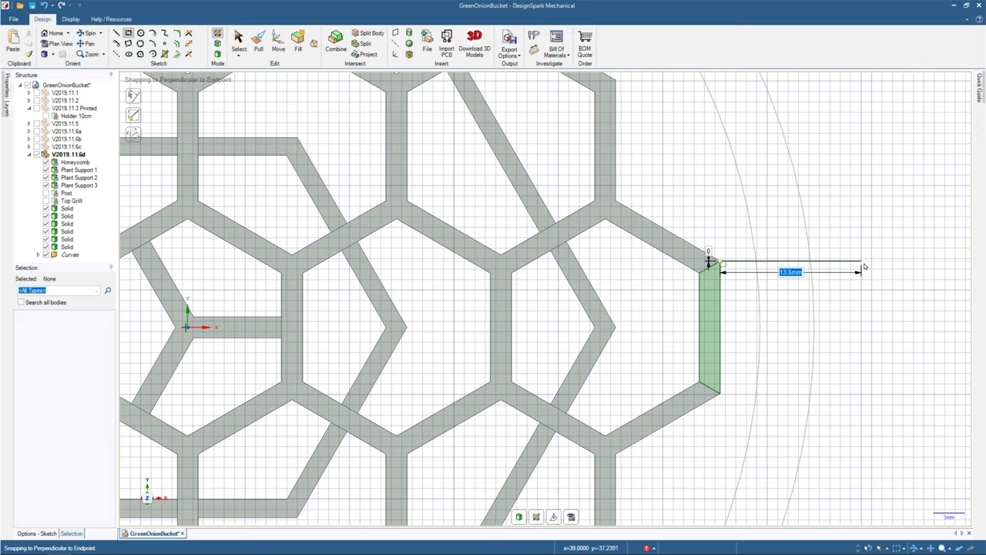
left_click(36, 108)
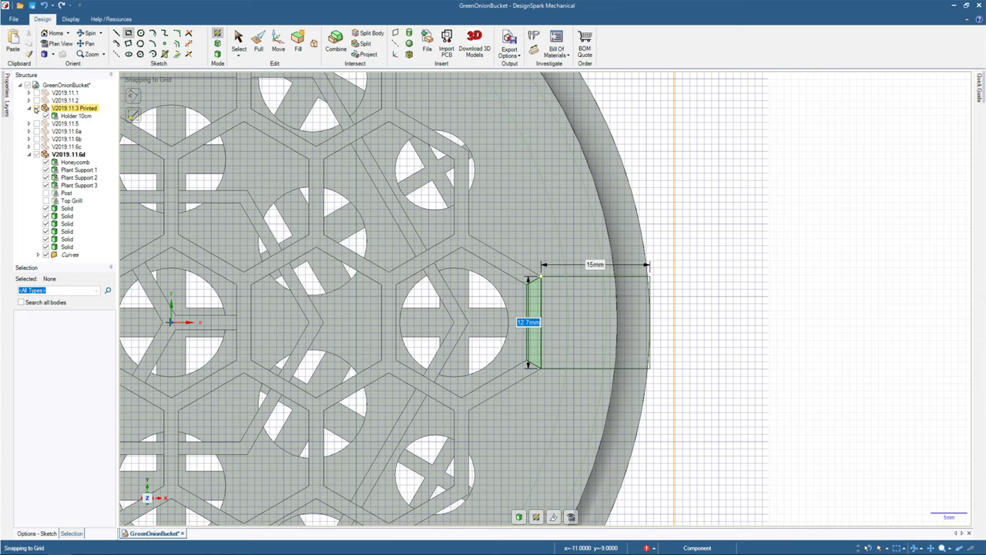
key("d")
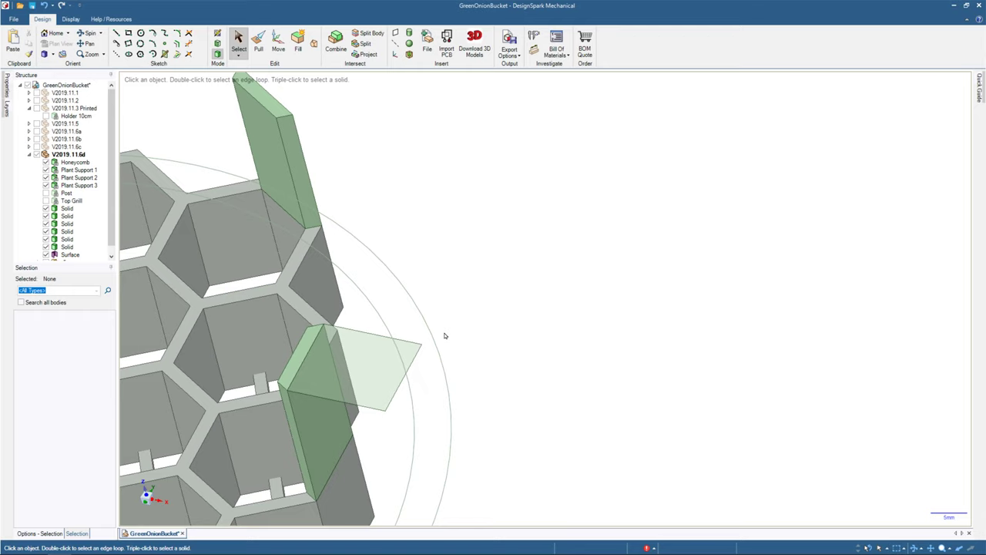
Pull the rectangle into a solid horizontal arm, merge it with the tab, and round the bend between them.
key("p")
left_click(353, 371)
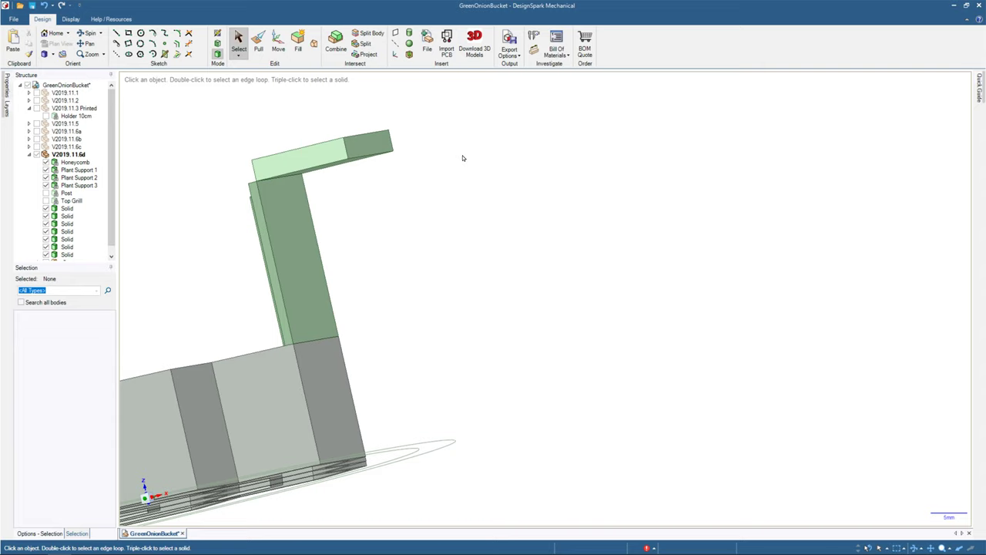
middle_click_drag(464, 158, 271, 4)
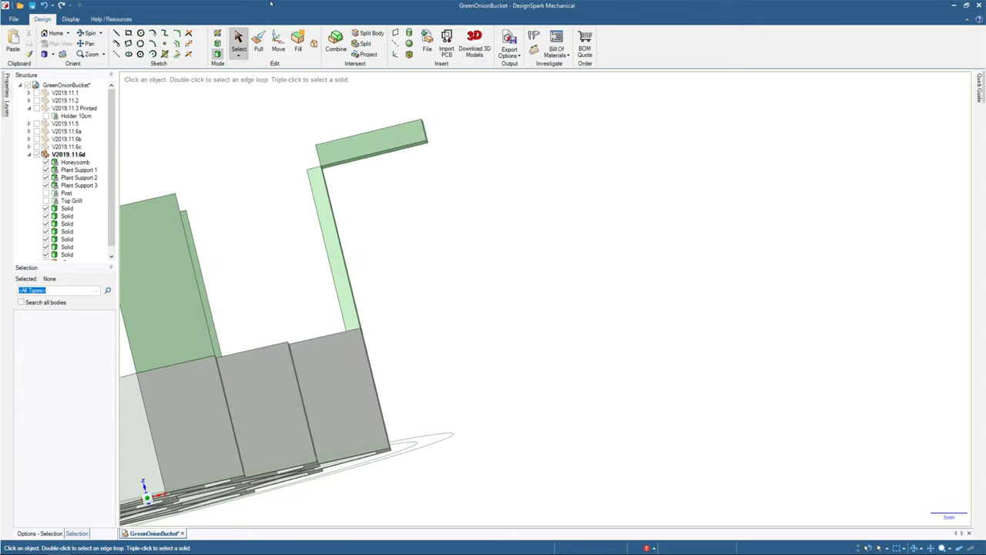
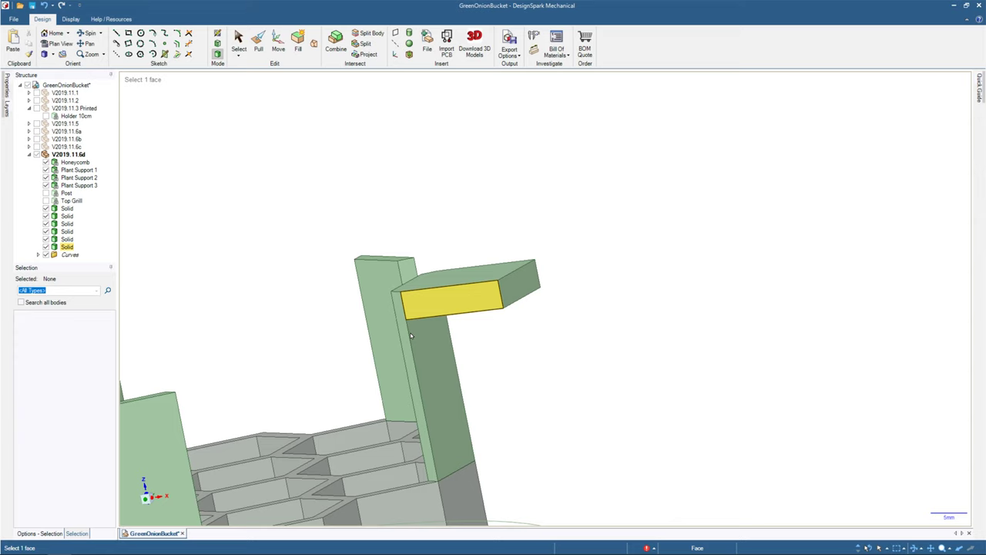
left_click(411, 335)
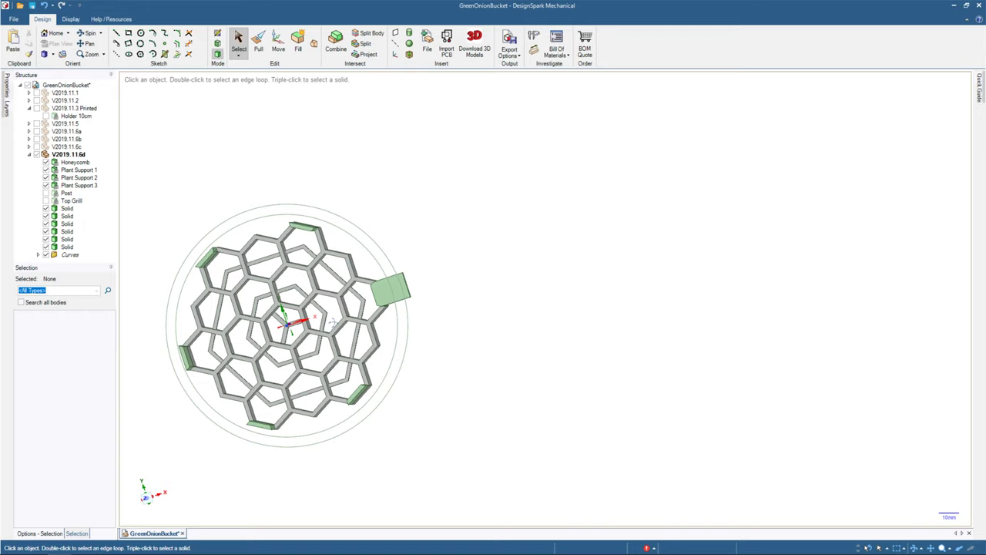
middle_click_drag(332, 320, 251, 158)
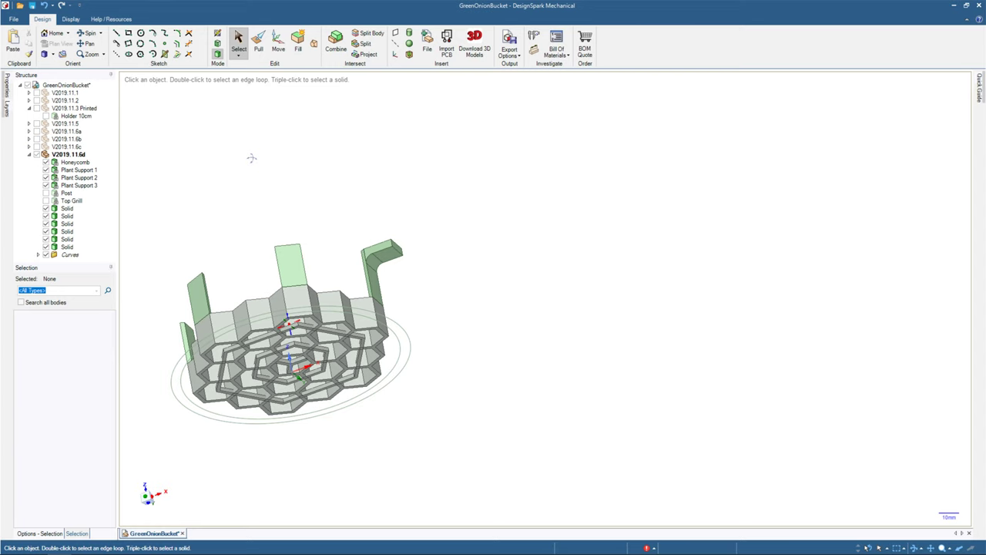
Sketch a third layout circle around the origin, outside the two existing base circles, with layout curve creation enabled.
key("r")
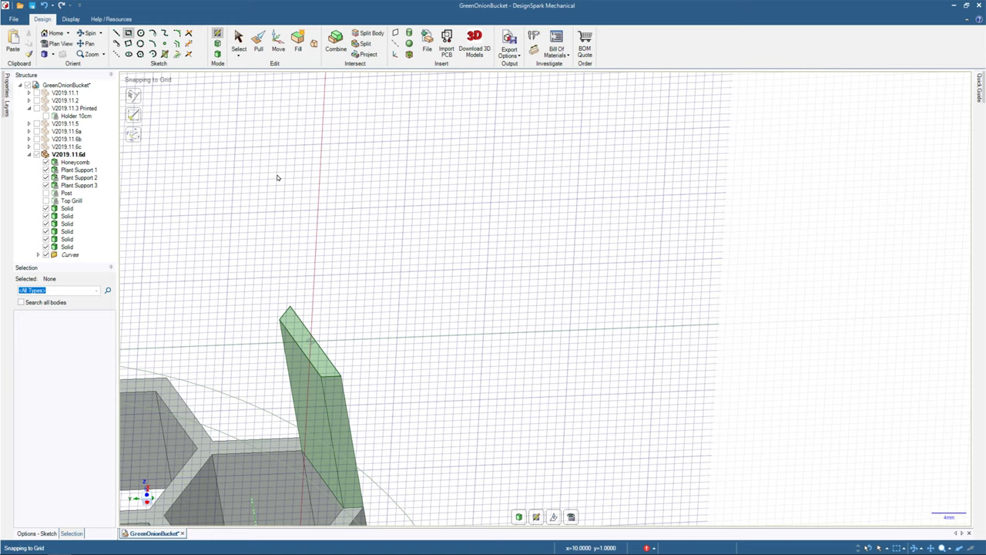
key("v")
key("c")
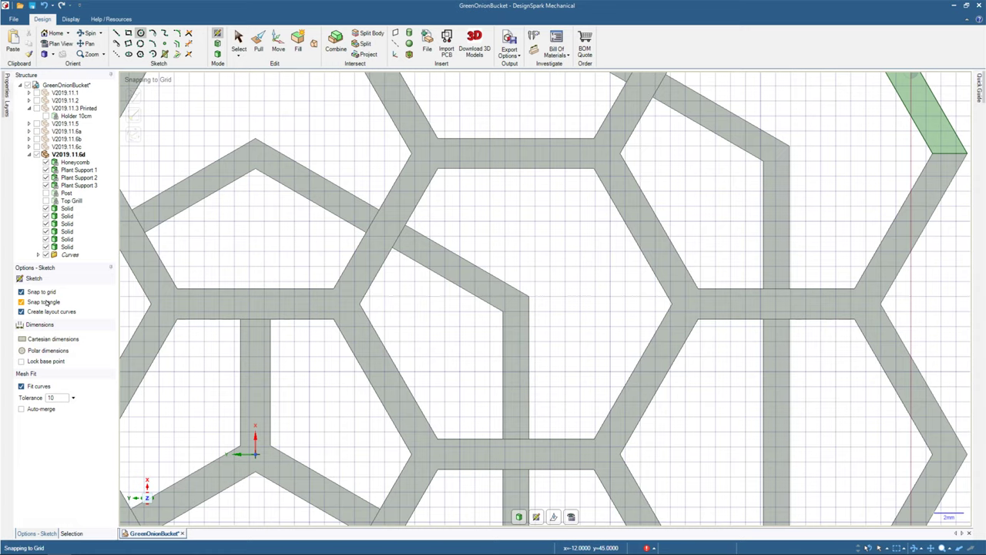
key("d")
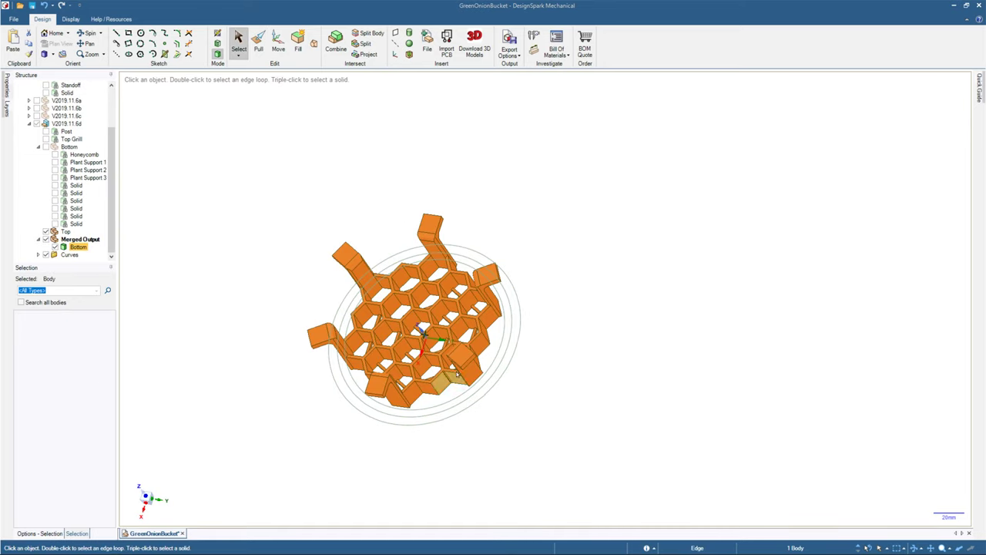
Deselect the merged Bottom body and inspect its six hooked arms from above and at an angle.
left_click(290, 258)
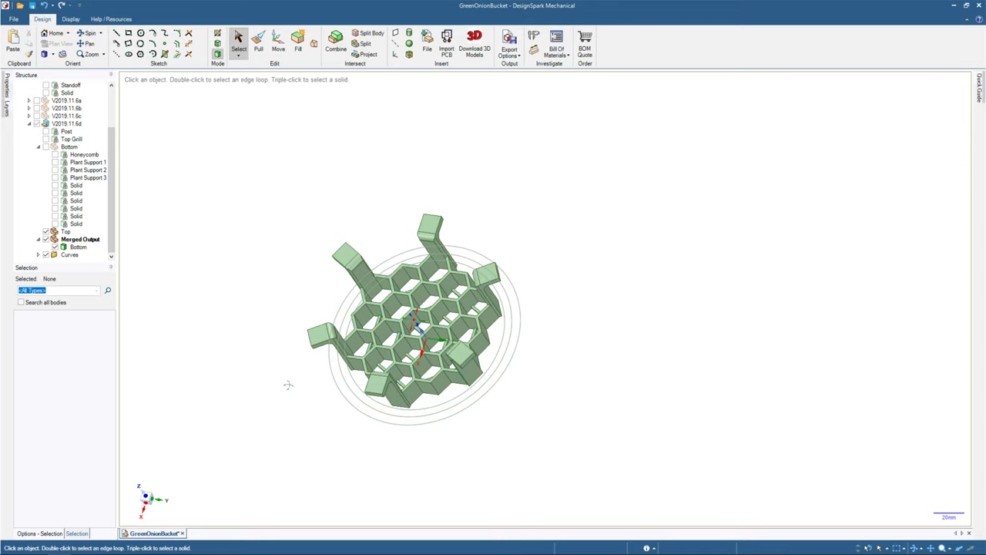
middle_click_drag(288, 385, 247, 282)
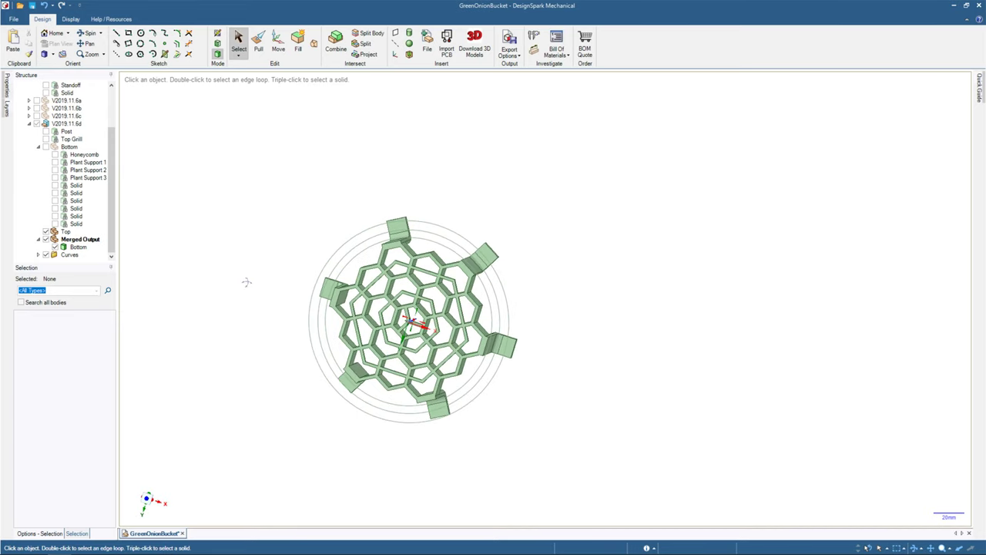
middle_click_drag(246, 282, 271, 230)
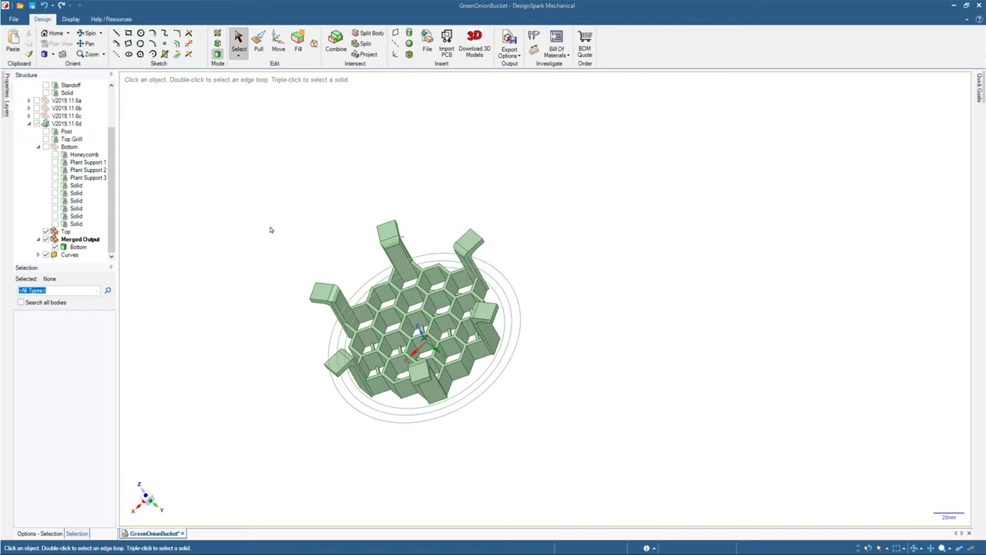
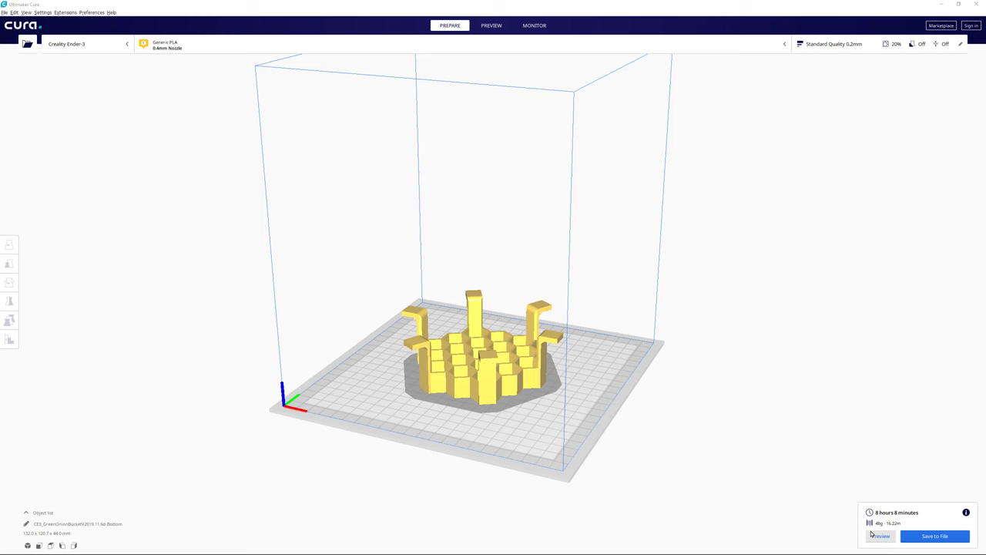
In Ultimaker Cura, examine the bottom part's layer preview around the arms and re-slice it with support enabled.
left_click(878, 535)
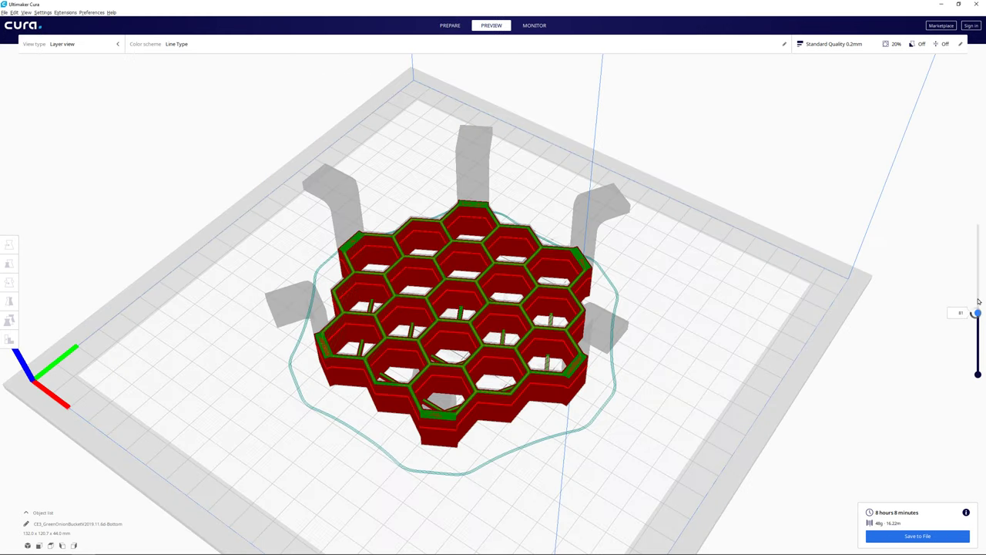
left_click_drag(979, 302, 985, 192)
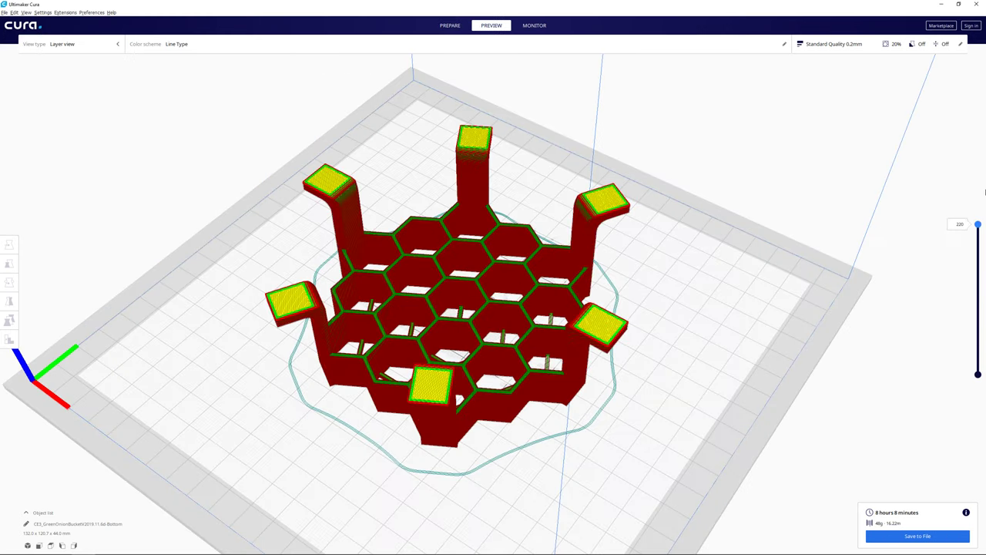
left_click_drag(985, 192, 980, 238)
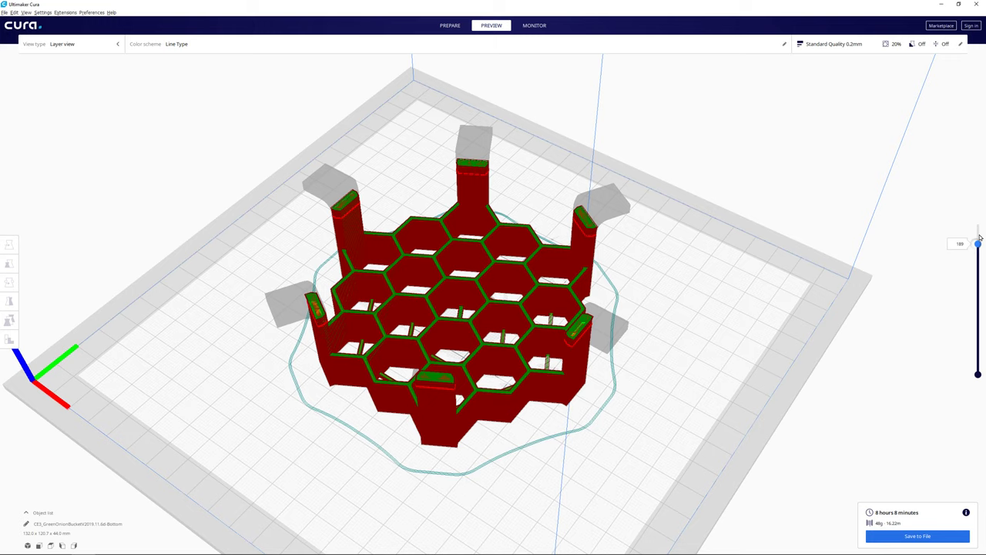
left_click_drag(980, 237, 979, 265)
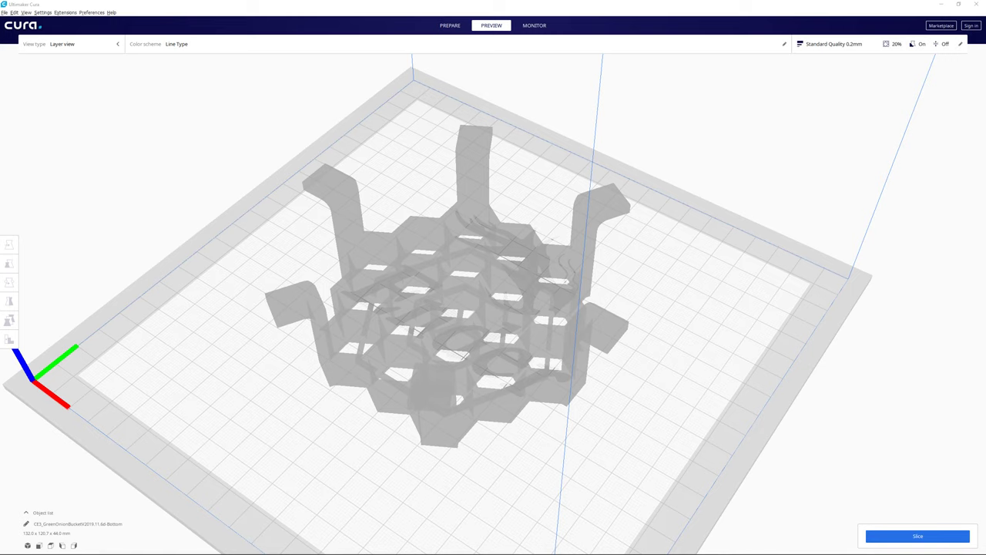
left_click(910, 536)
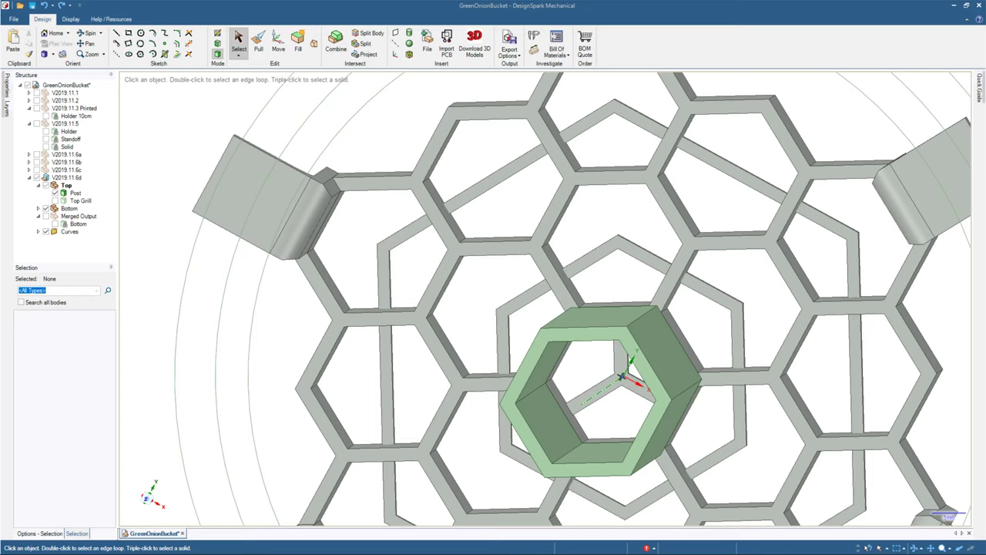
Back in DesignSpark Mechanical, sketch a six-sided polygon of 16 mm internal diameter on the post's top face, centred on the origin.
middle_click_drag(300, 147, 322, 152)
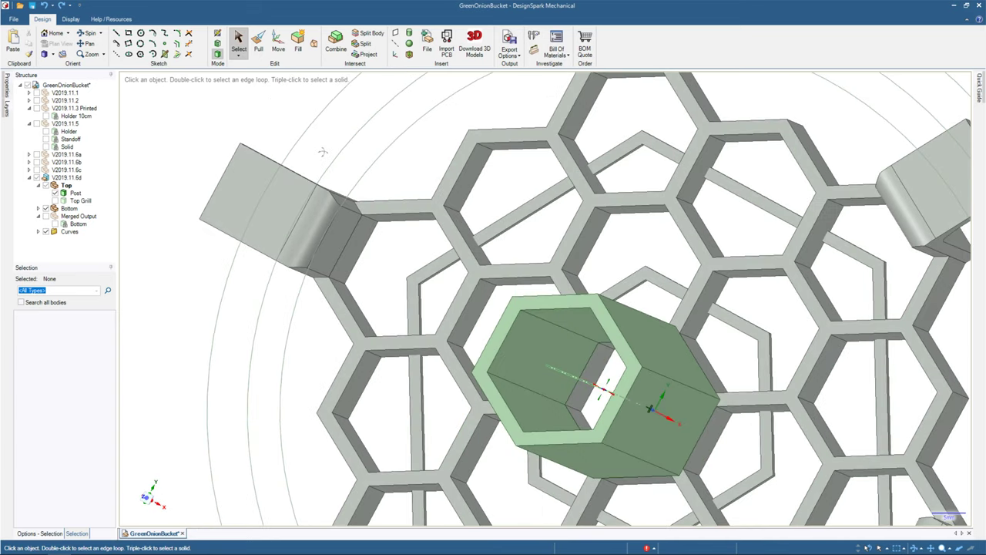
key("k")
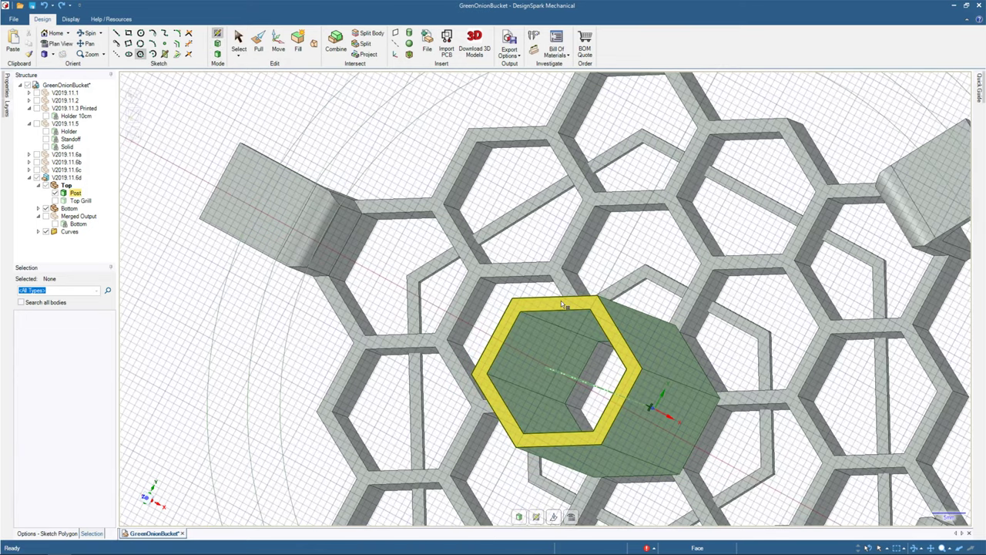
left_click(563, 305)
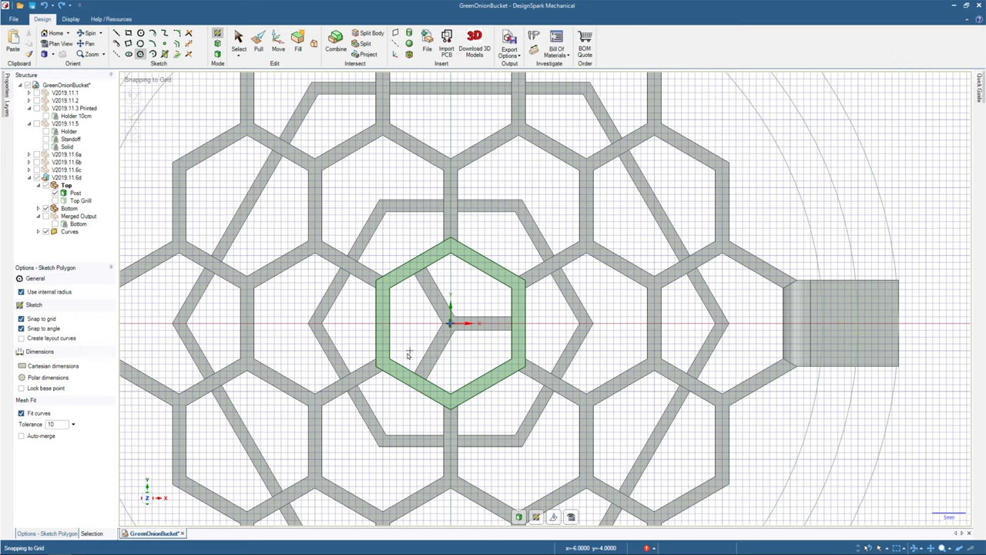
left_click(451, 322)
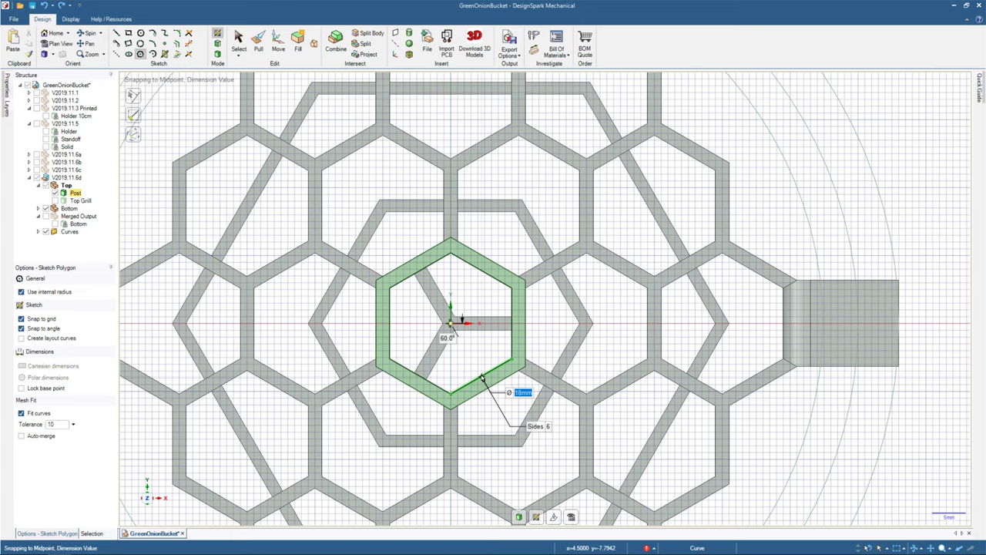
type("16mm")
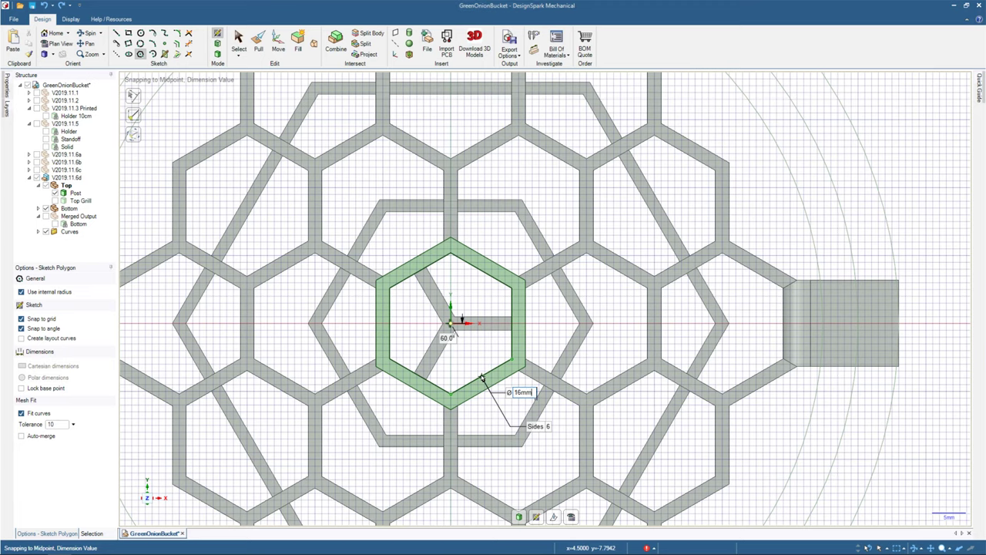
key("Return")
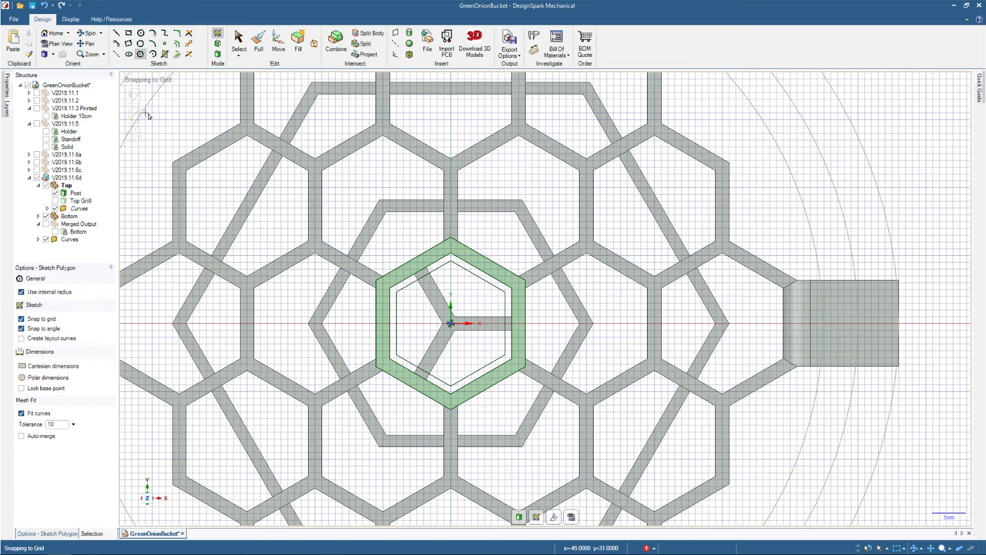
Sketch a concentric six-sided polygon of 24 mm internal diameter around the post and show the Top Grill body.
mouse_move(10, 549)
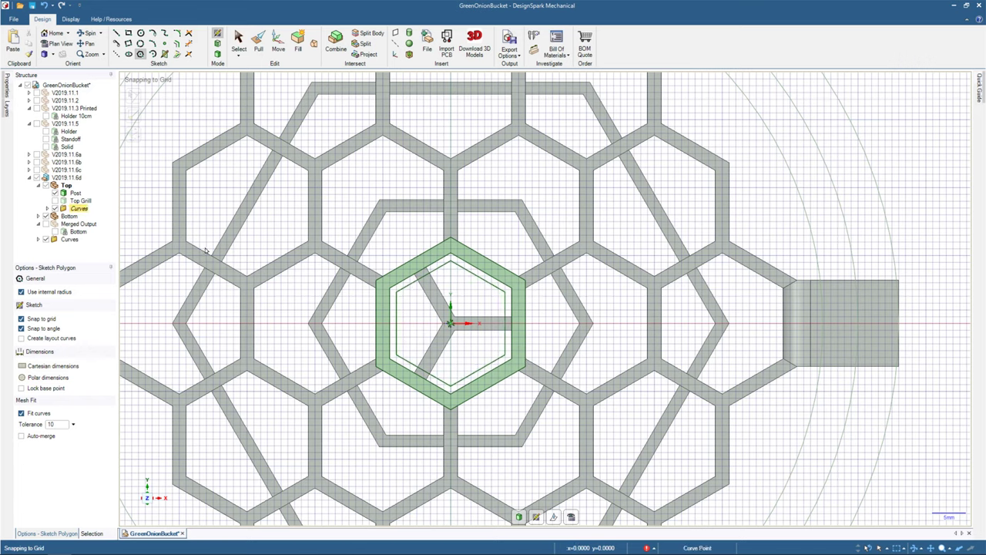
right_click(81, 202)
left_click(147, 251)
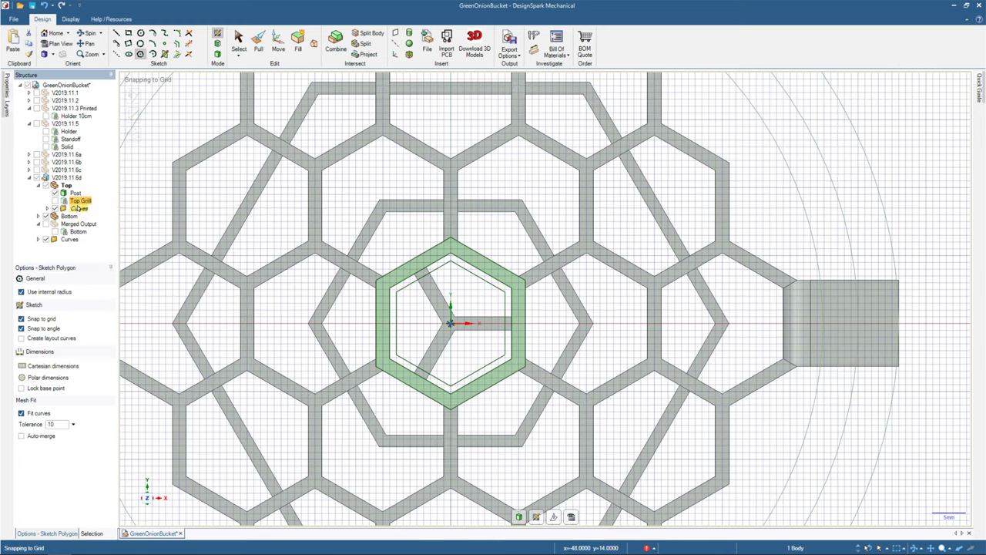
left_click(451, 324)
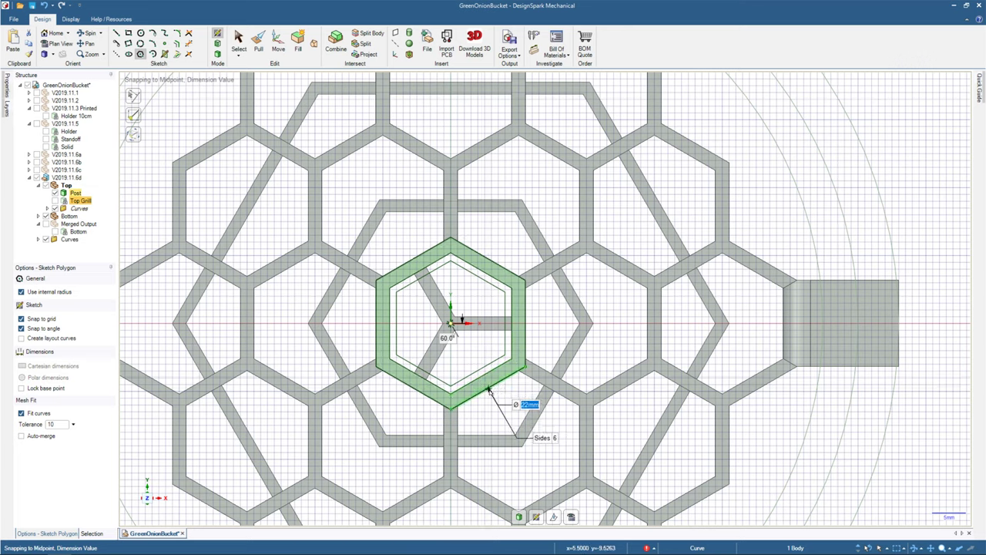
left_click(493, 394)
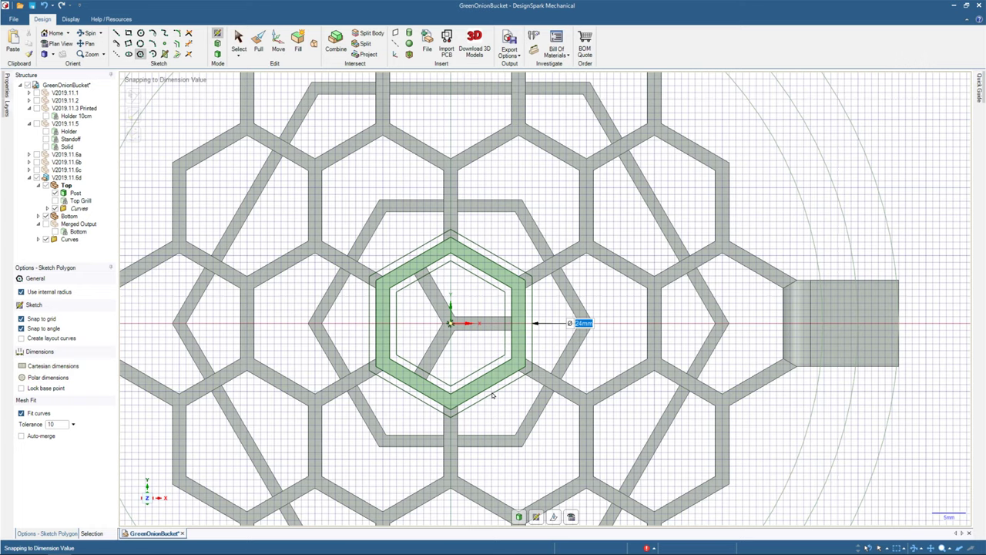
mouse_move(554, 323)
middle_mouse_down()
mouse_move(510, 375)
mouse_move(556, 320)
mouse_move(512, 370)
mouse_move(549, 291)
mouse_move(516, 168)
mouse_move(513, 282)
mouse_move(556, 329)
mouse_move(538, 296)
middle_mouse_up()
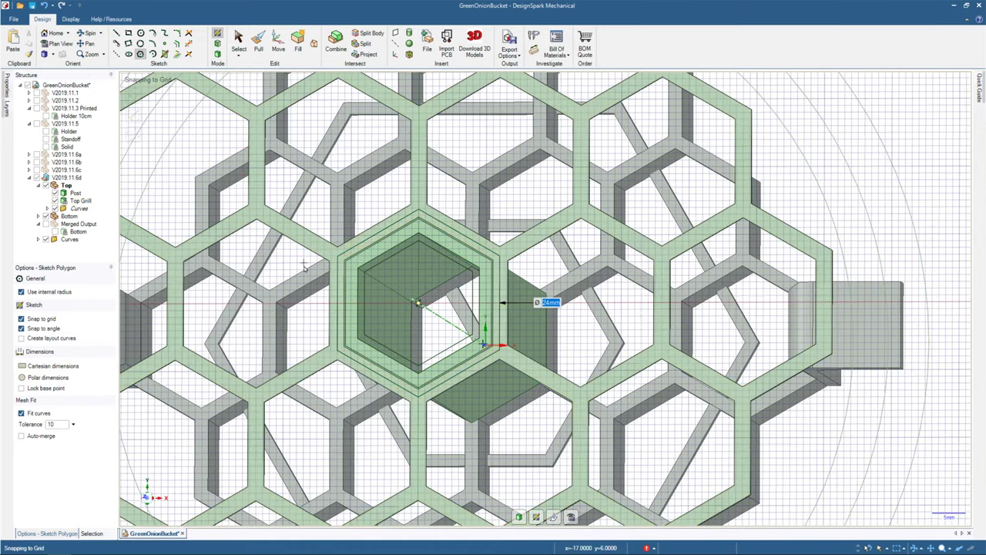
mouse_move(305, 268)
middle_mouse_down()
mouse_move(326, 284)
mouse_move(359, 106)
middle_mouse_up()
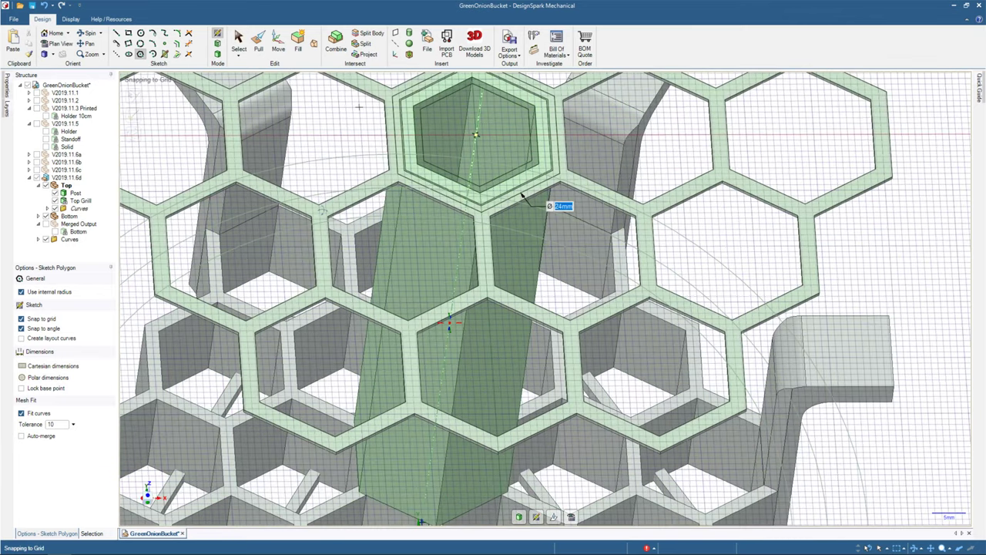
key("v")
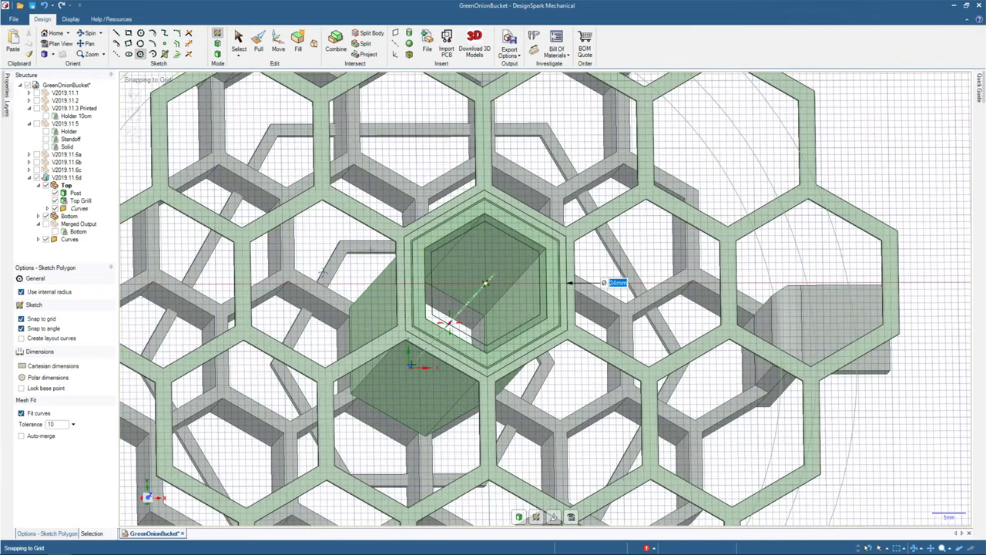
middle_click_drag(485, 283, 403, 306)
mouse_move(299, 269)
middle_mouse_down()
mouse_move(327, 121)
mouse_move(314, 260)
mouse_move(340, 256)
middle_mouse_up()
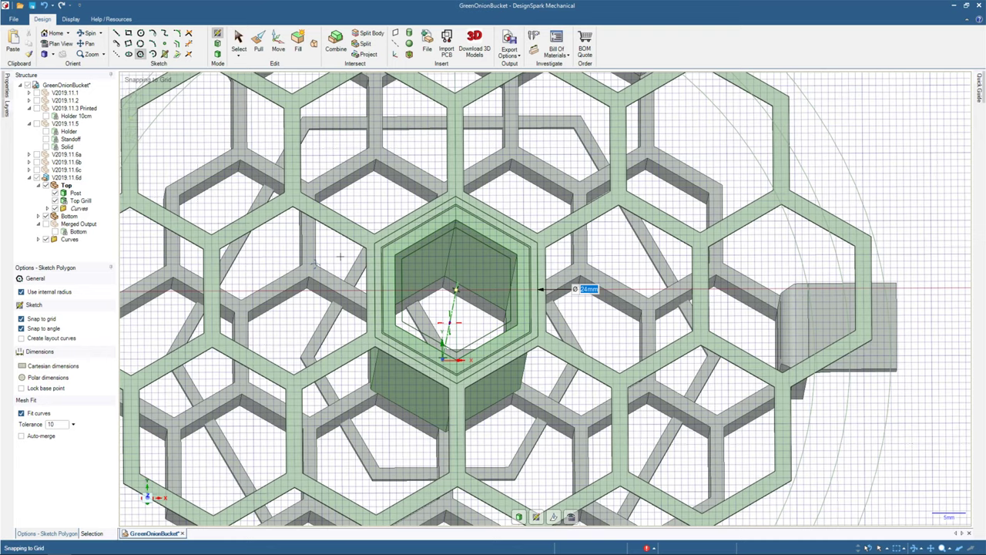
mouse_move(340, 256)
middle_mouse_down()
mouse_move(312, 268)
mouse_move(308, 261)
middle_mouse_up()
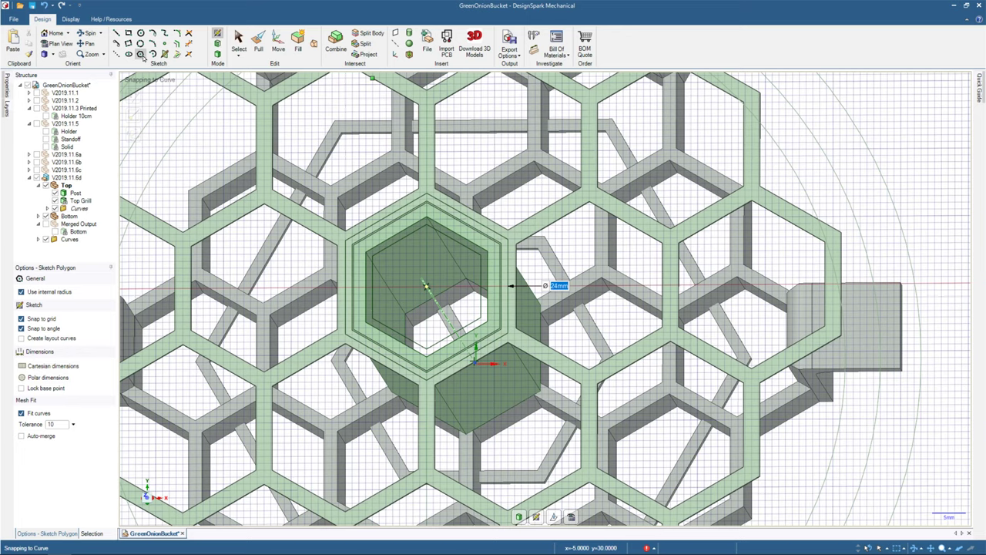
left_click(426, 288)
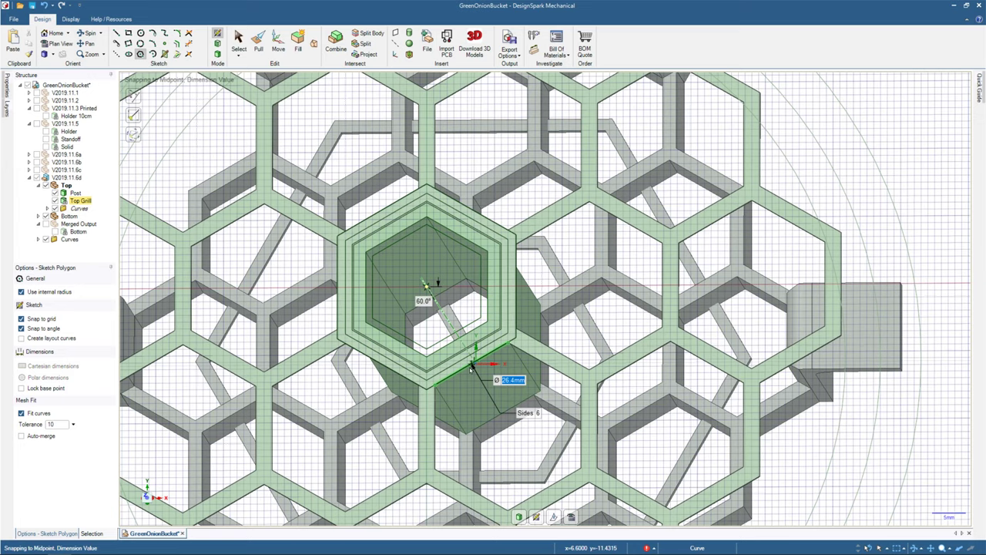
scroll(472, 369, "up", 3)
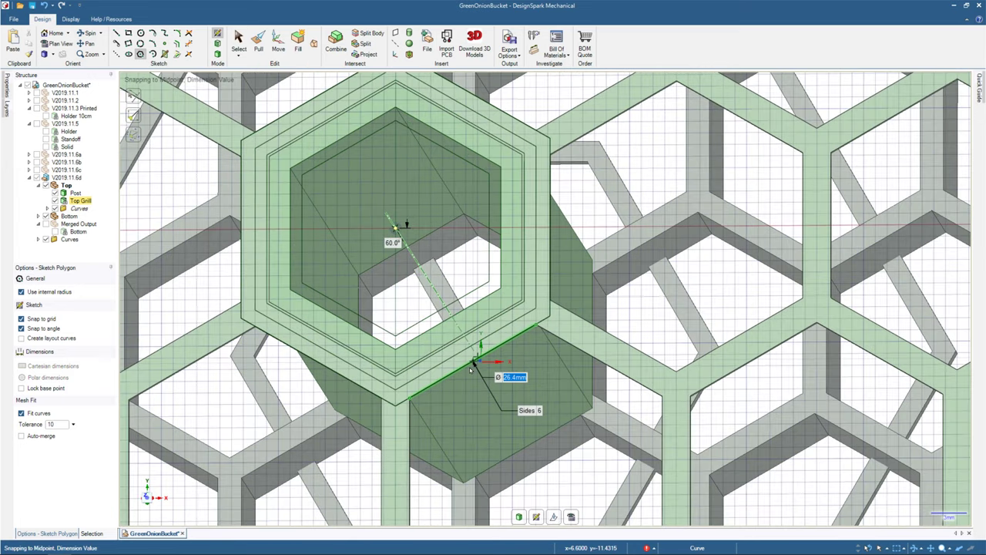
scroll(481, 353, "up", 3)
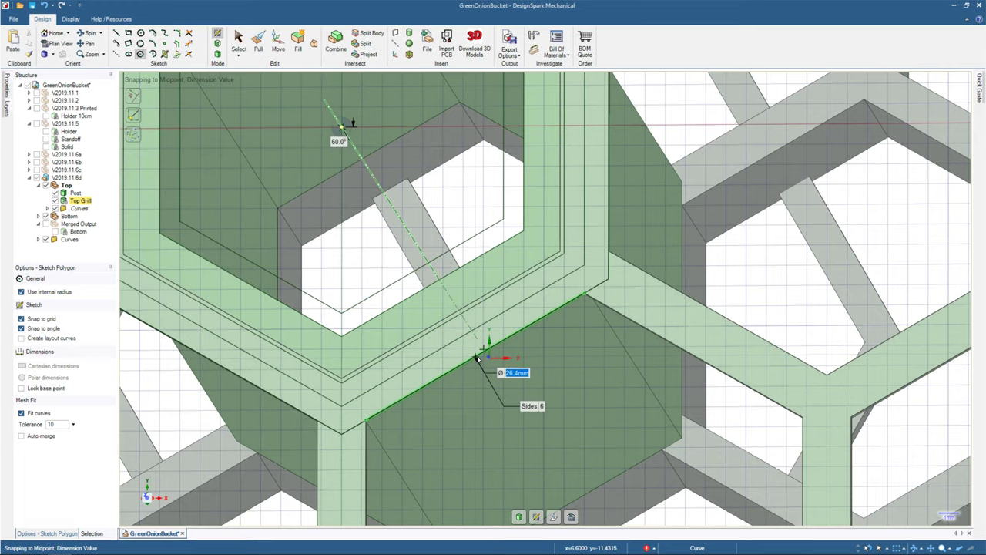
scroll(478, 358, "down", 5)
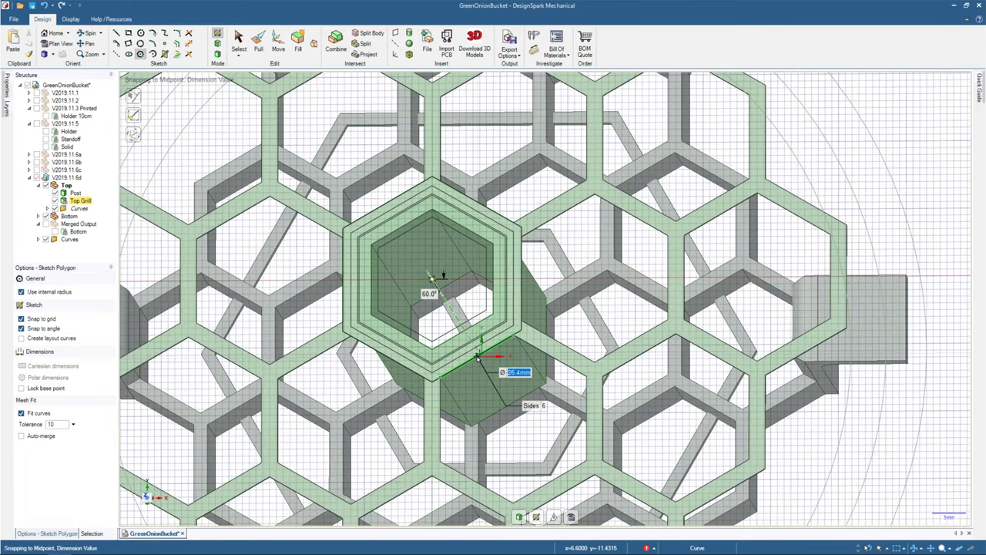
middle_click_drag(478, 358, 502, 397)
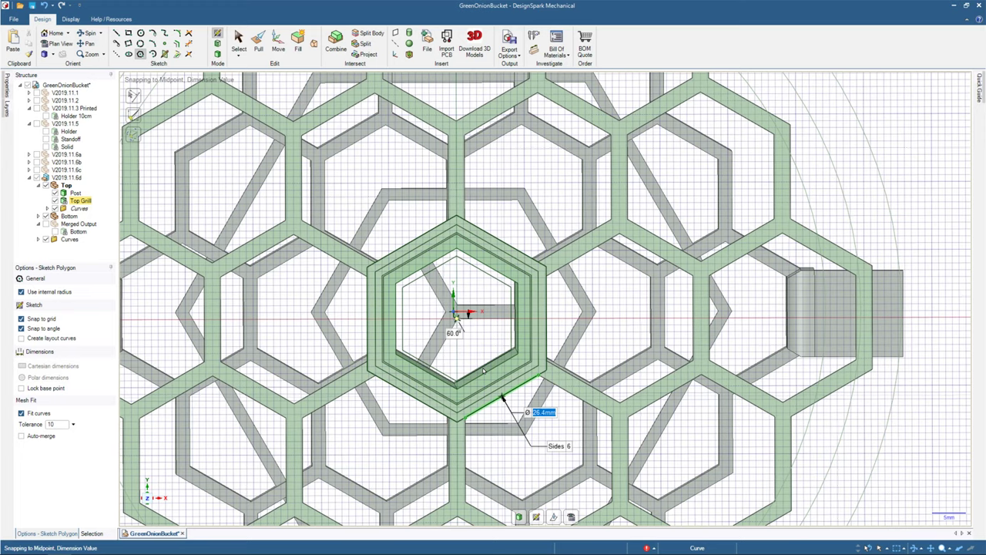
middle_click_drag(484, 372, 463, 339)
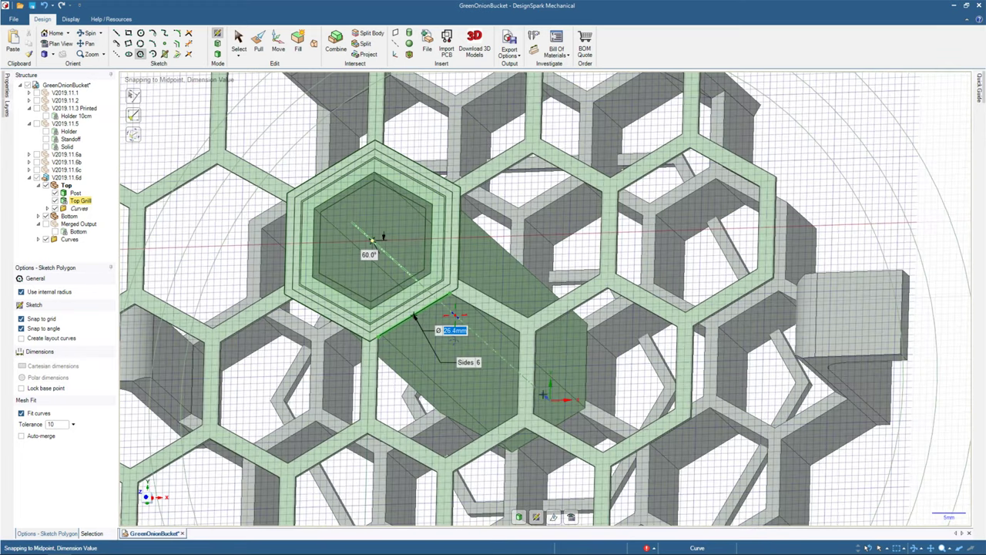
middle_click_drag(415, 315, 354, 285)
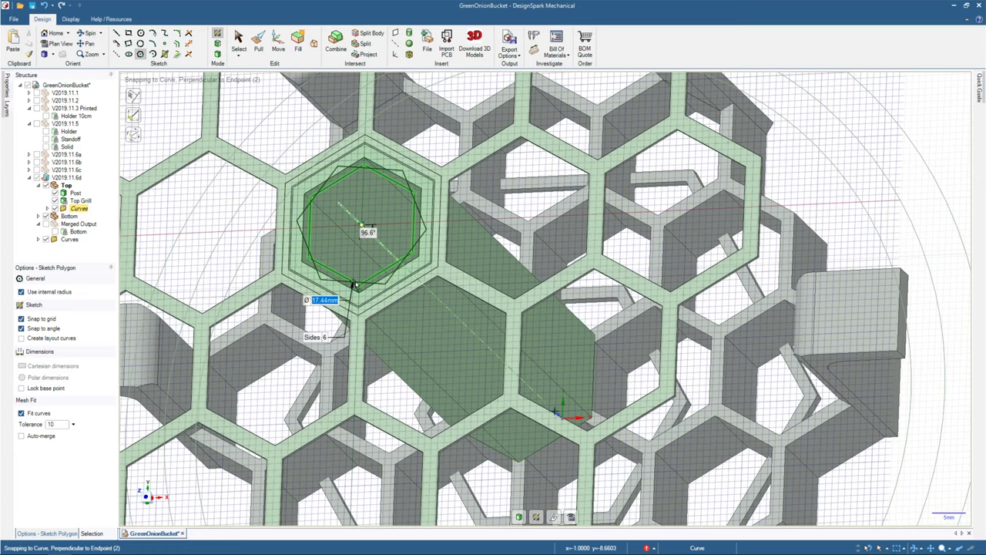
key("Escape")
Hide the Top Grill and Post bodies and delete the sketch curves in the Top component.
left_click(56, 202)
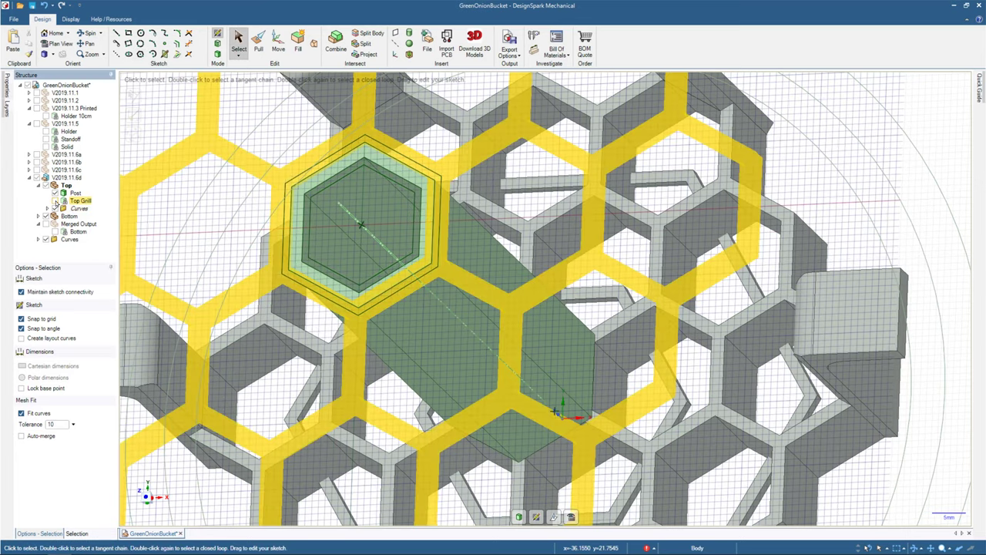
scroll(578, 310, "down", 5)
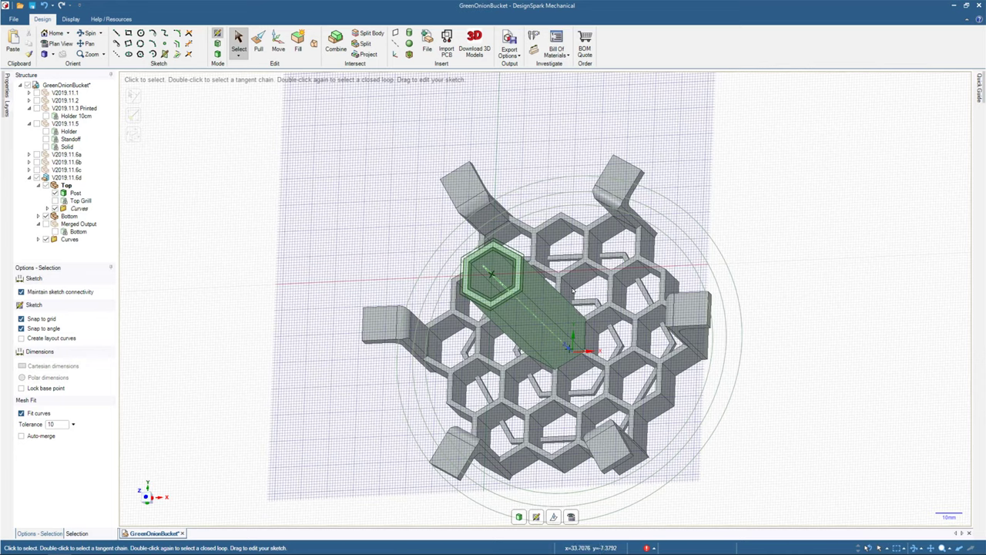
key("v")
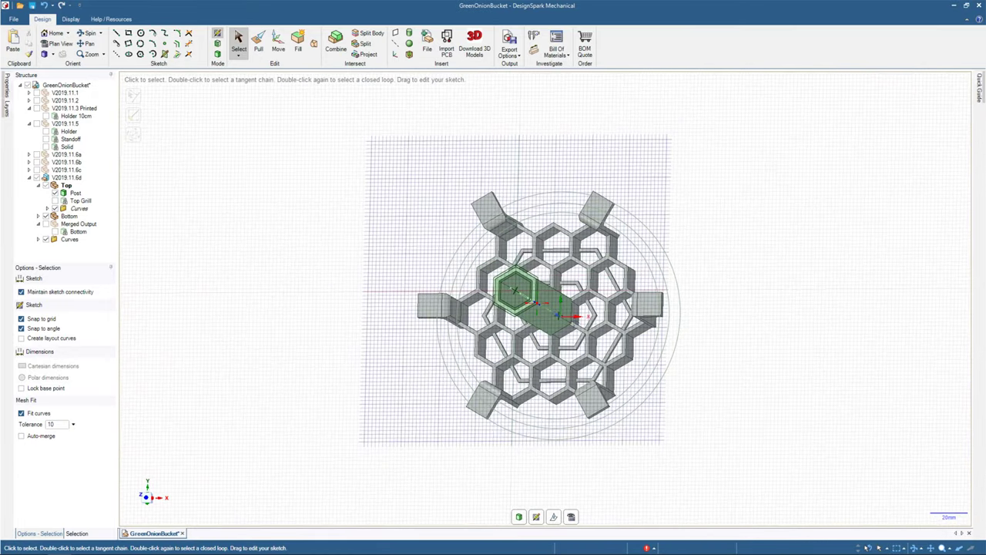
key("h")
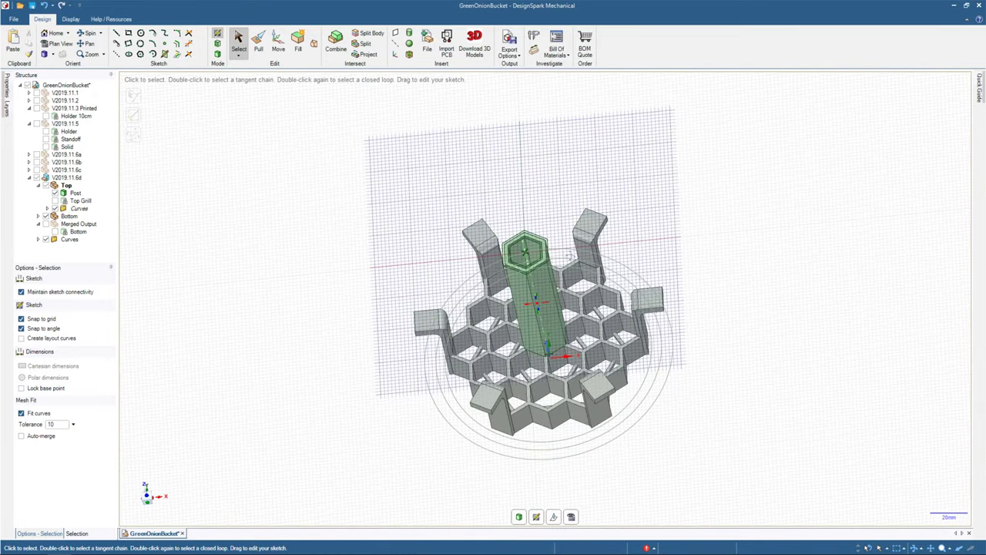
key("v")
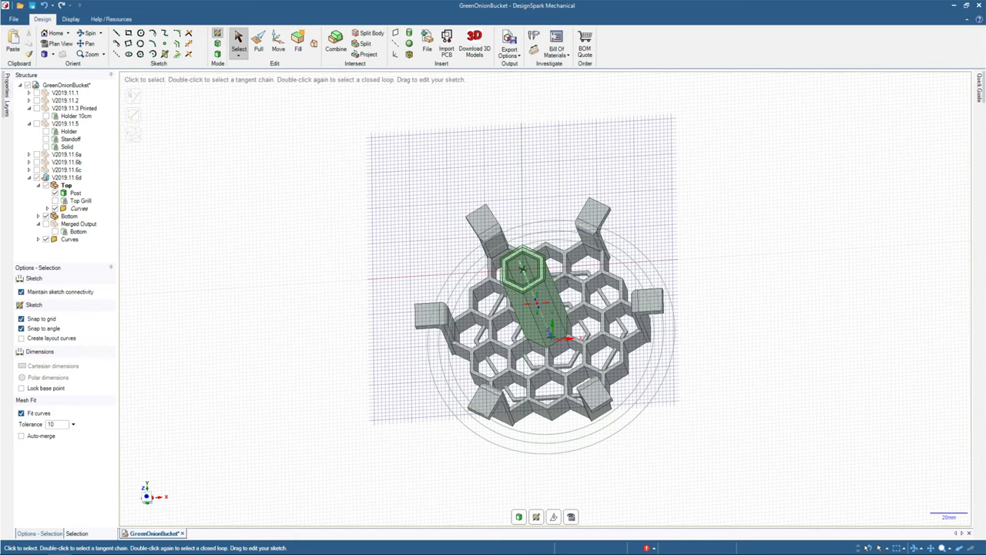
key("v")
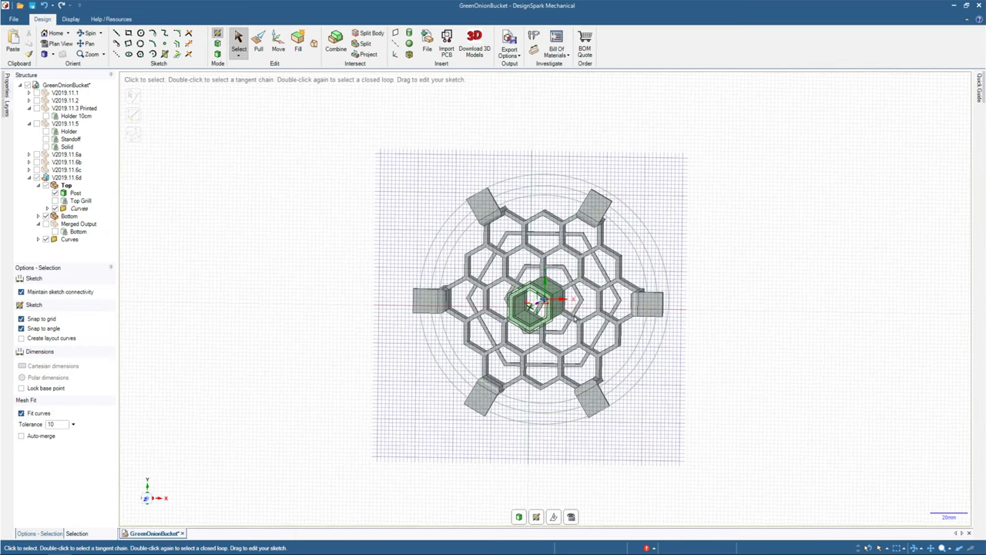
key("v")
right_click(68, 209)
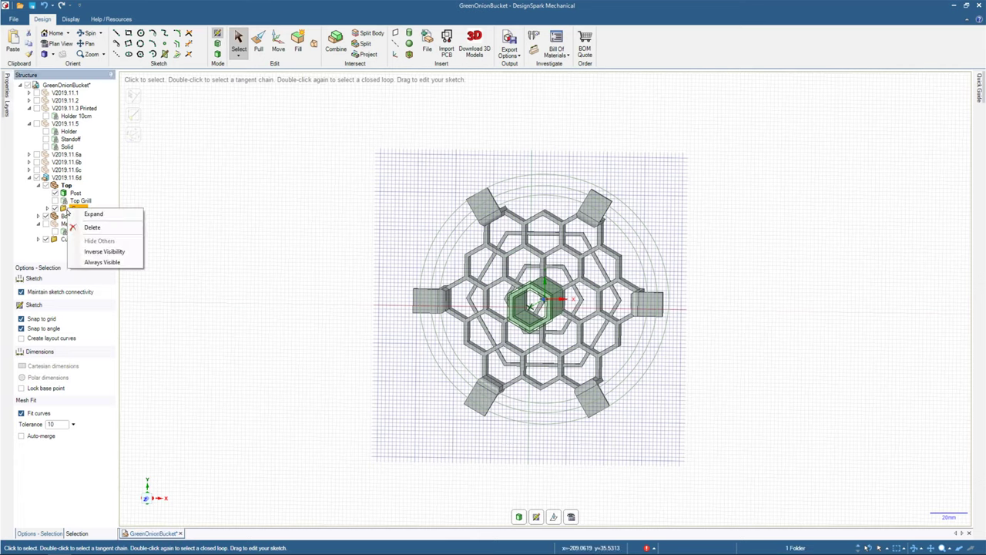
left_click(65, 201)
left_click(517, 260)
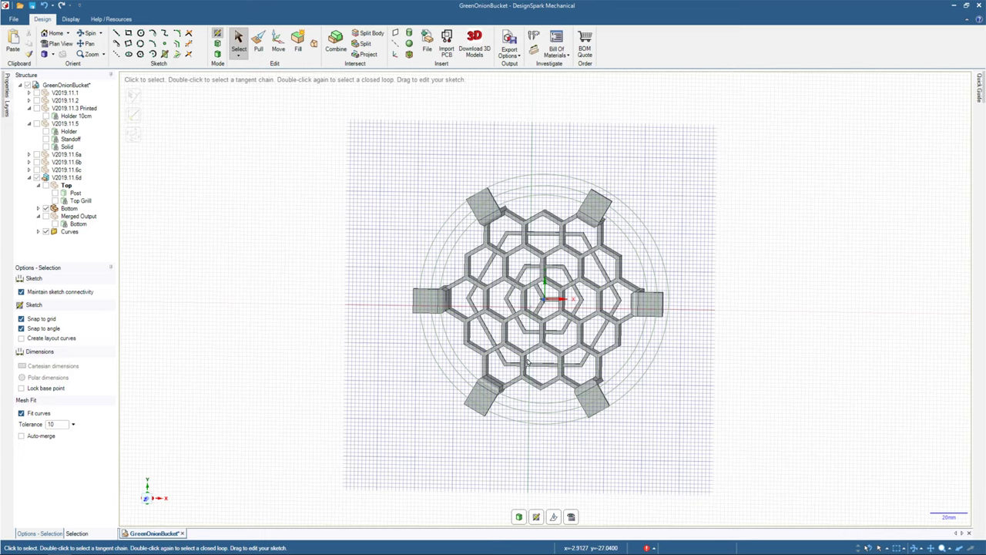
Sketch a six-sided polygon on the top face of the Bottom's honeycomb grill, inside the central cell and centred on the origin.
scroll(527, 362, "up", 5)
scroll(554, 319, "down", 5)
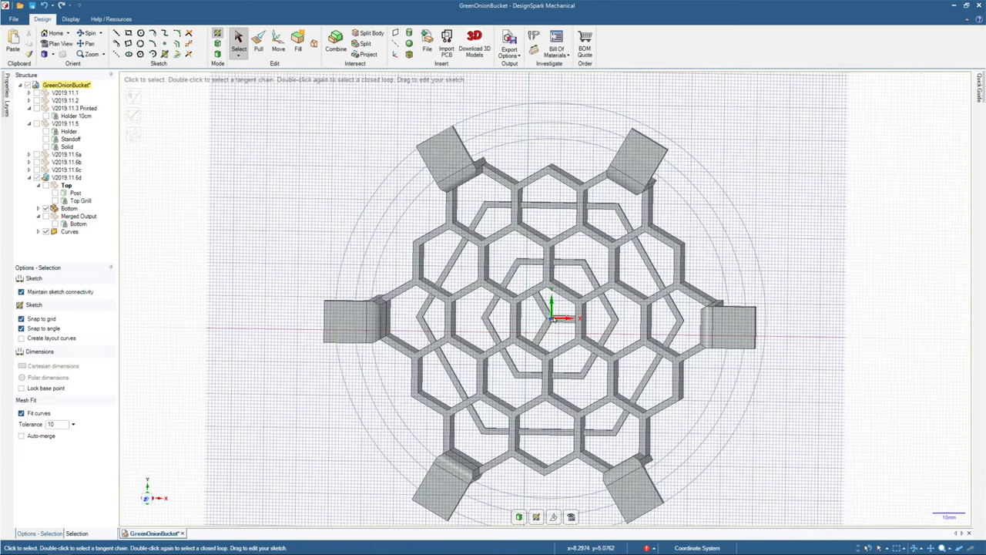
scroll(554, 319, "down", 2)
middle_click_drag(554, 319, 548, 289)
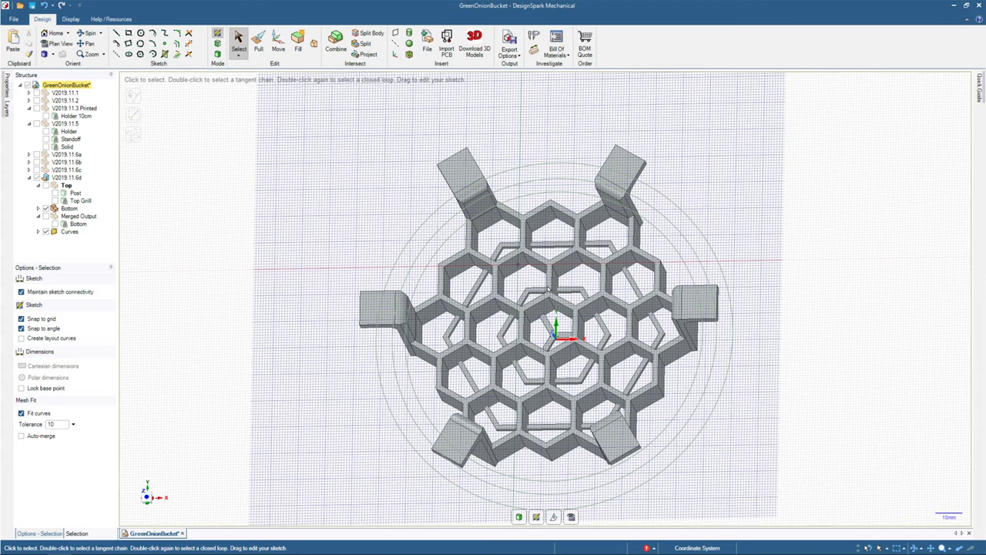
scroll(549, 289, "down", 3)
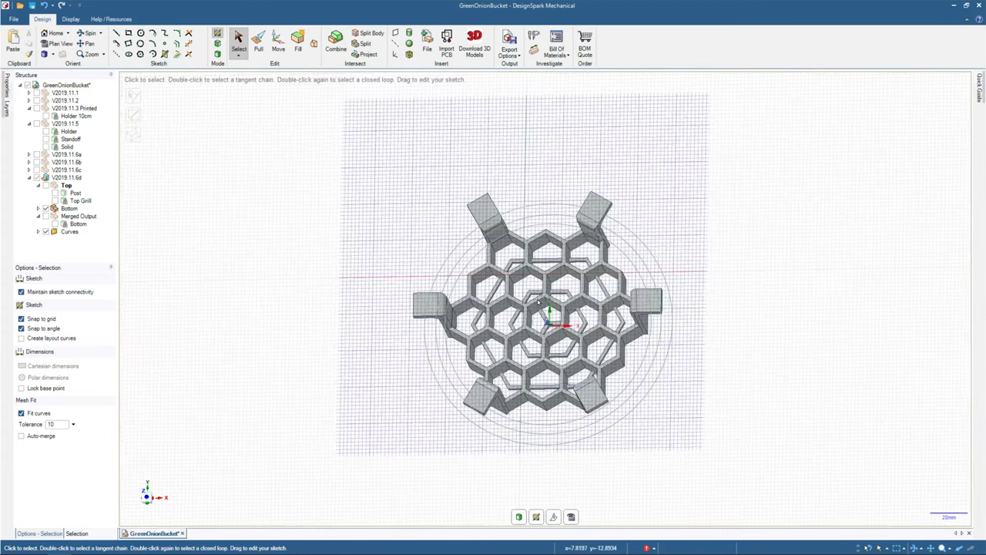
scroll(538, 302, "up", 5)
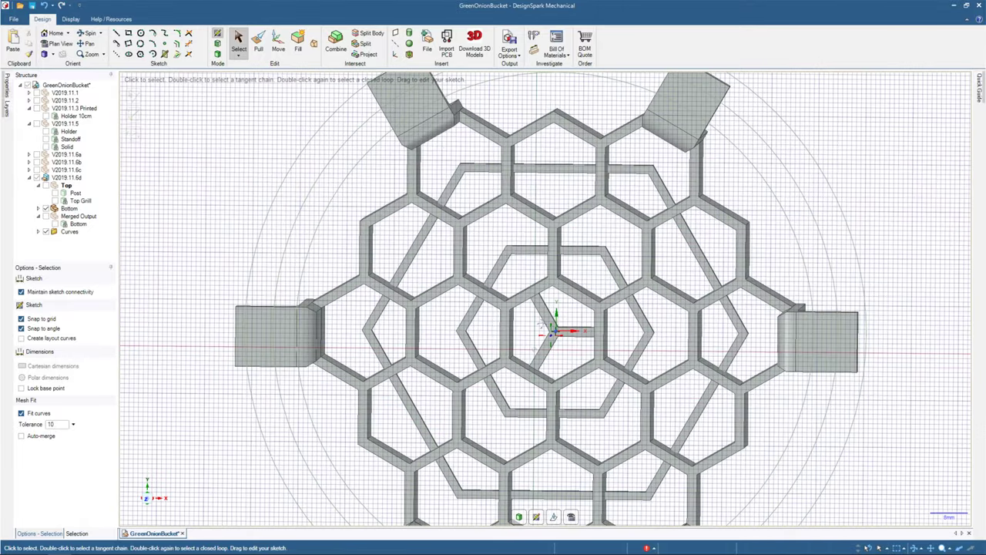
middle_click_drag(543, 324, 539, 319)
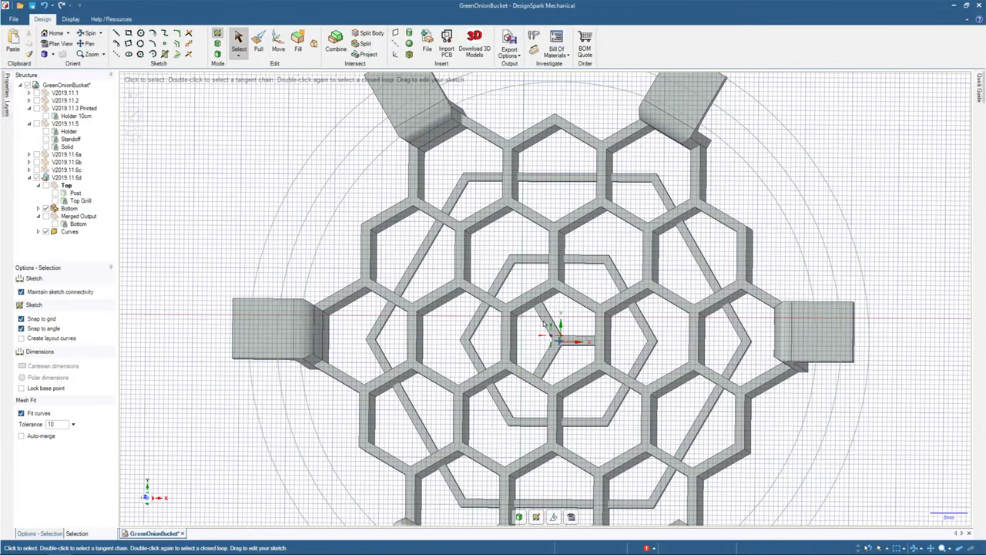
left_click(218, 54)
left_click(141, 55)
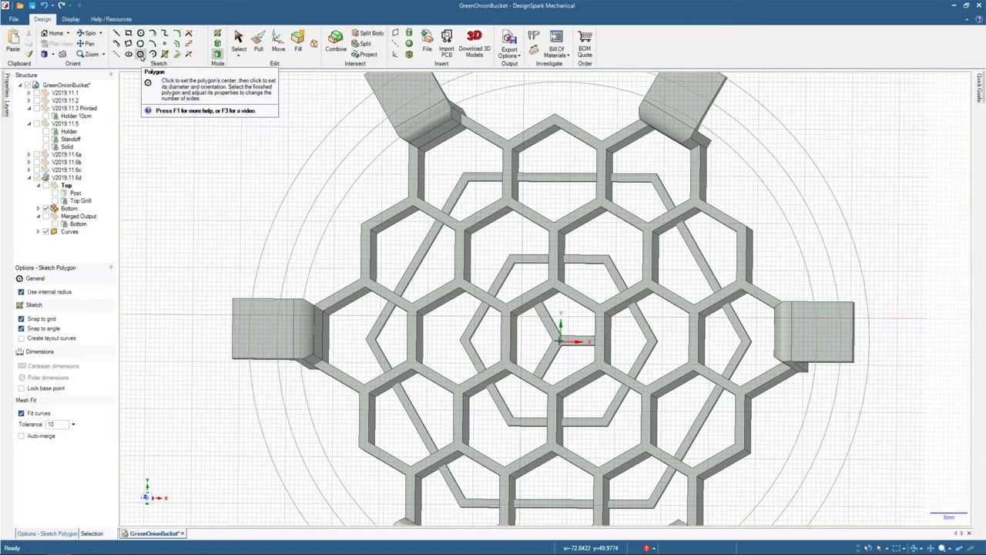
left_click(574, 295)
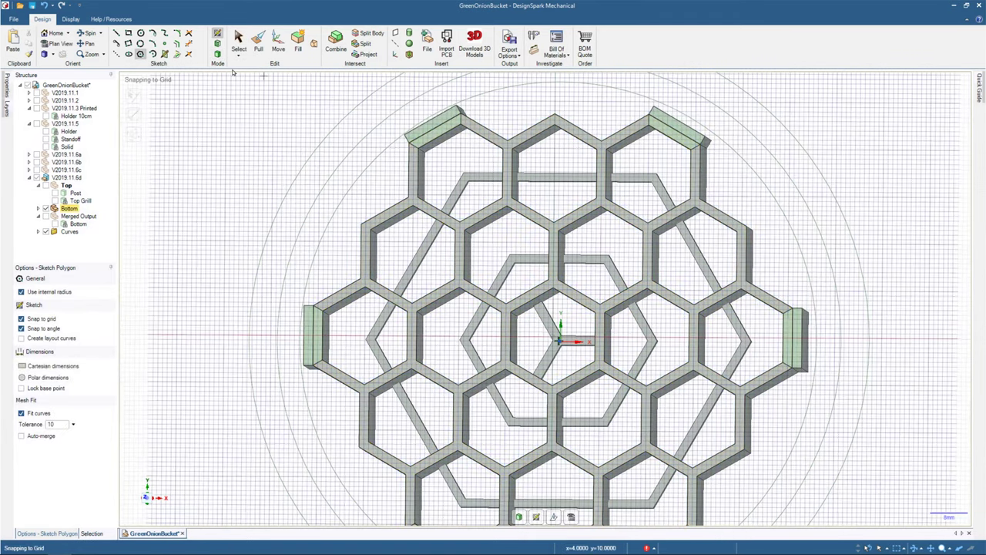
left_click(64, 44)
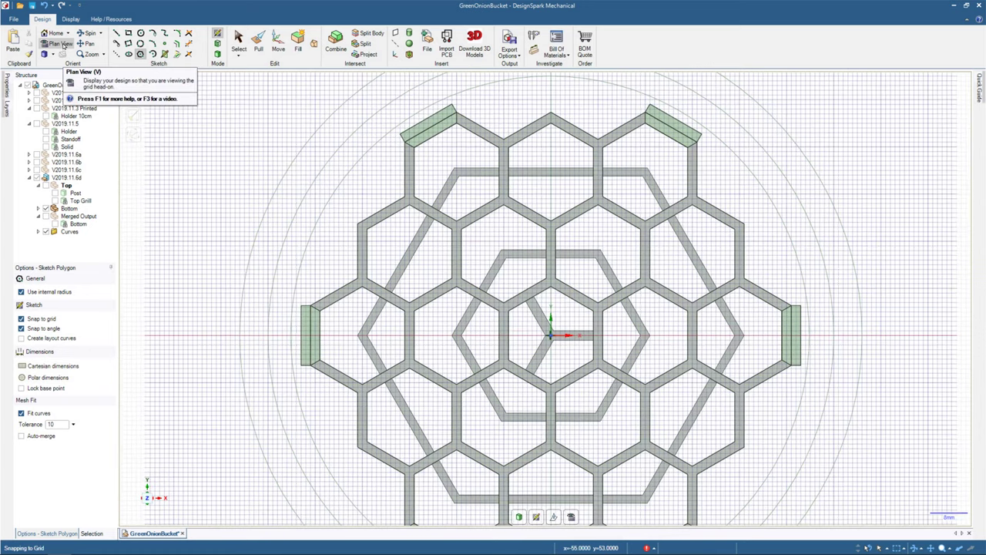
left_click(550, 337)
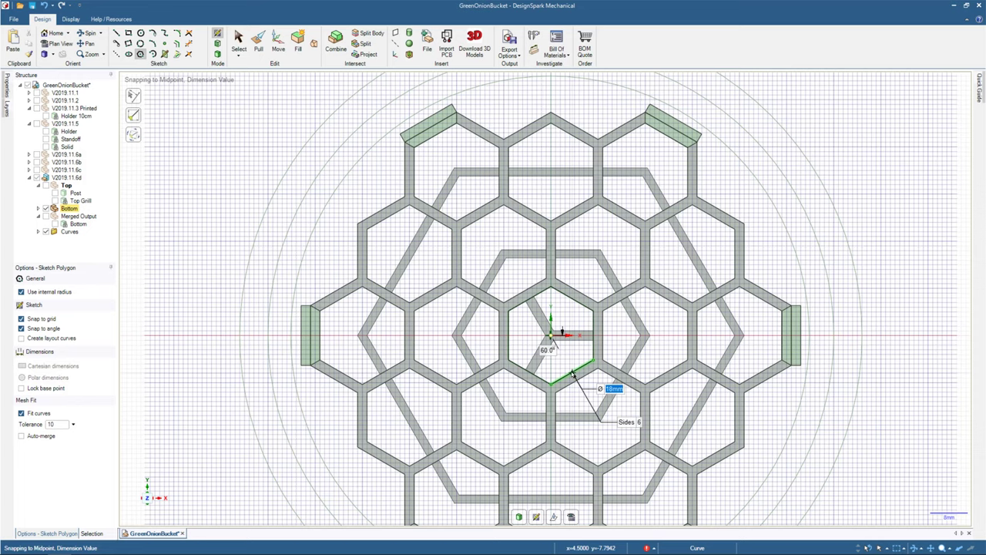
left_click(571, 372)
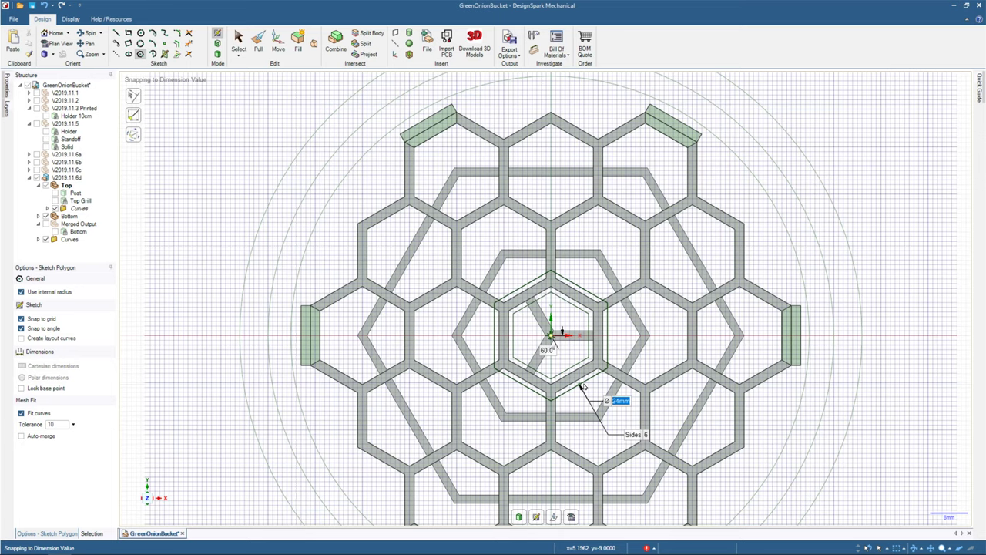
Sketch a concentric six-sided polygon of 24 mm internal diameter around the central cell and convert the sketch into surface faces.
left_click(584, 385)
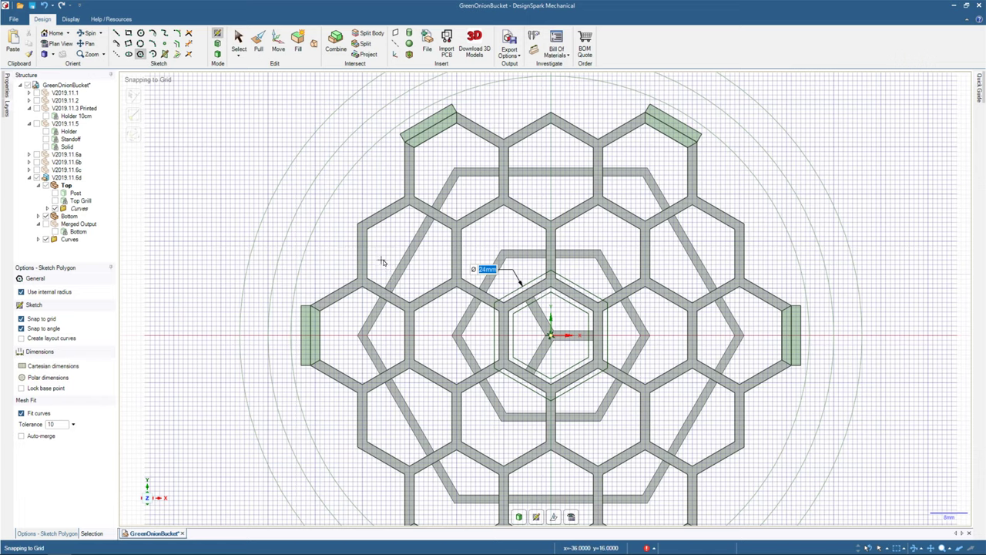
left_click(256, 48)
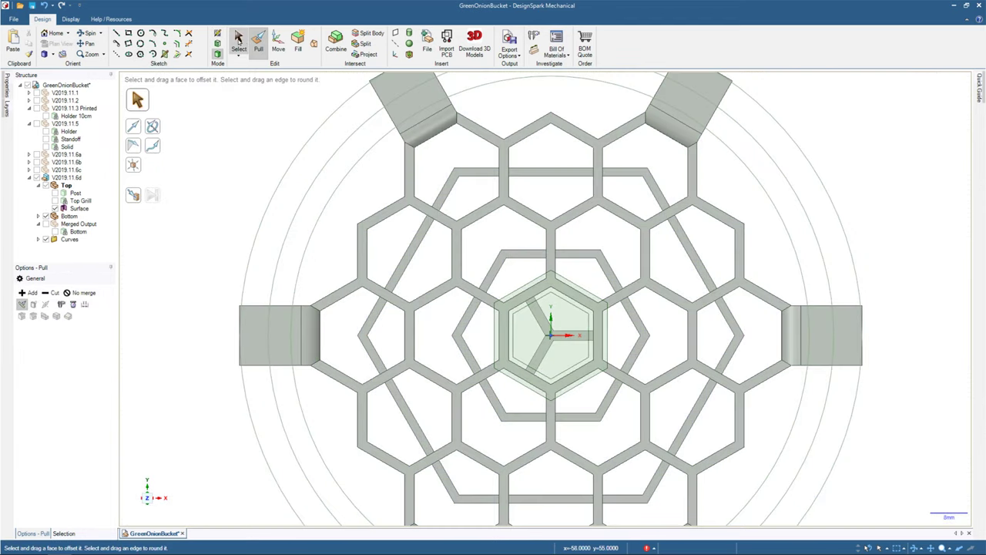
left_click(239, 39)
left_click(239, 38)
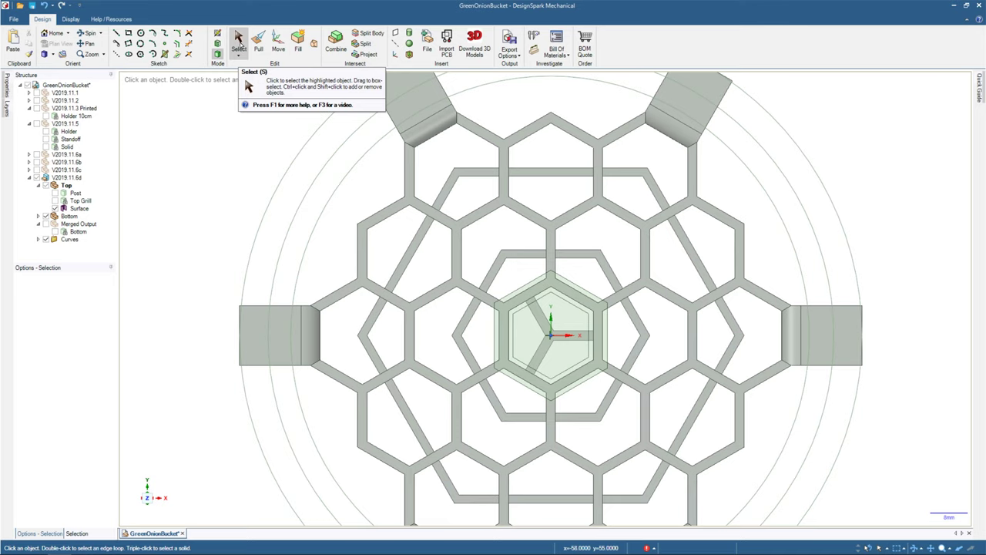
Compare the Post body with the concentric hexagonal surface faces around the grill's central cell, then examine the faces with the Post hidden.
left_click(53, 193)
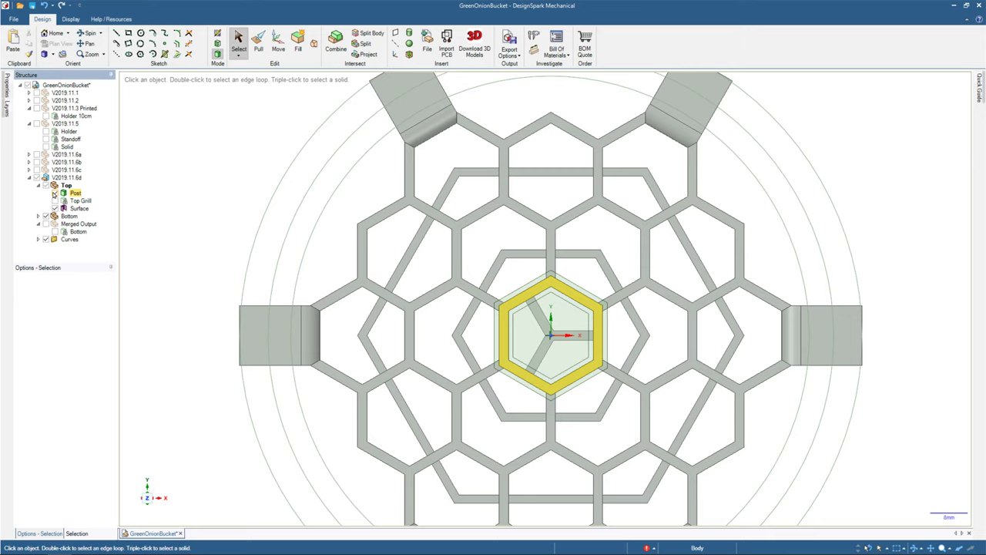
left_click(569, 316)
scroll(571, 319, "up", 3)
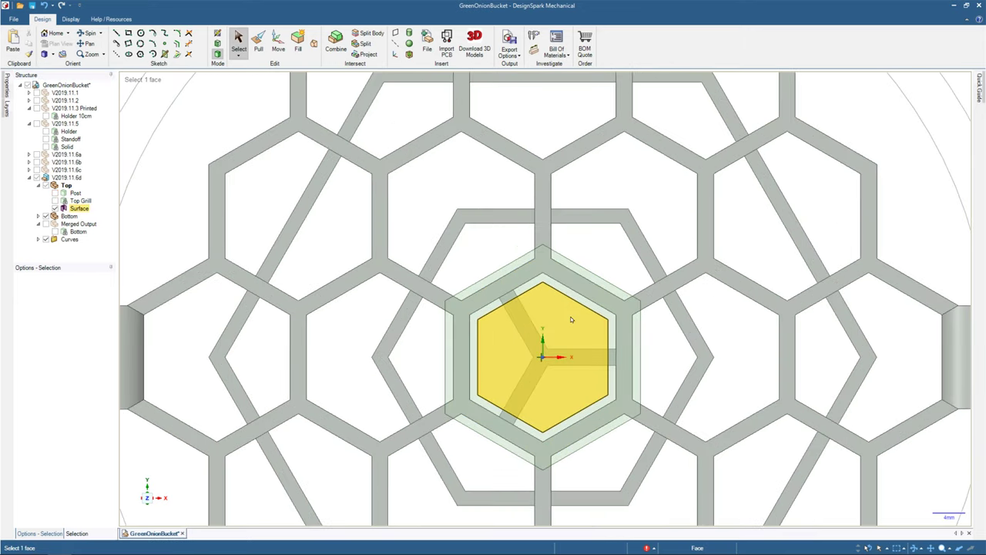
middle_click_drag(571, 319, 448, 227)
left_click(449, 226)
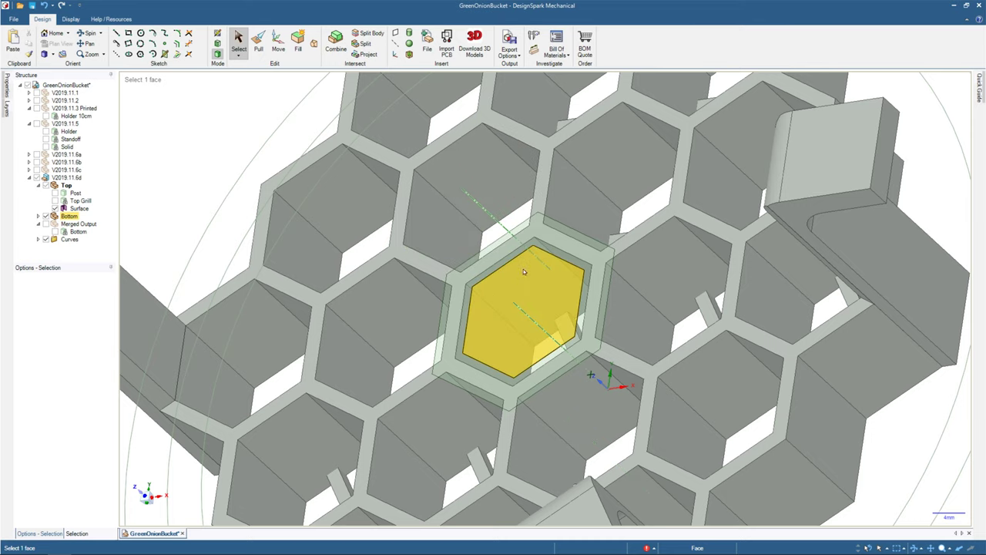
left_click(524, 293)
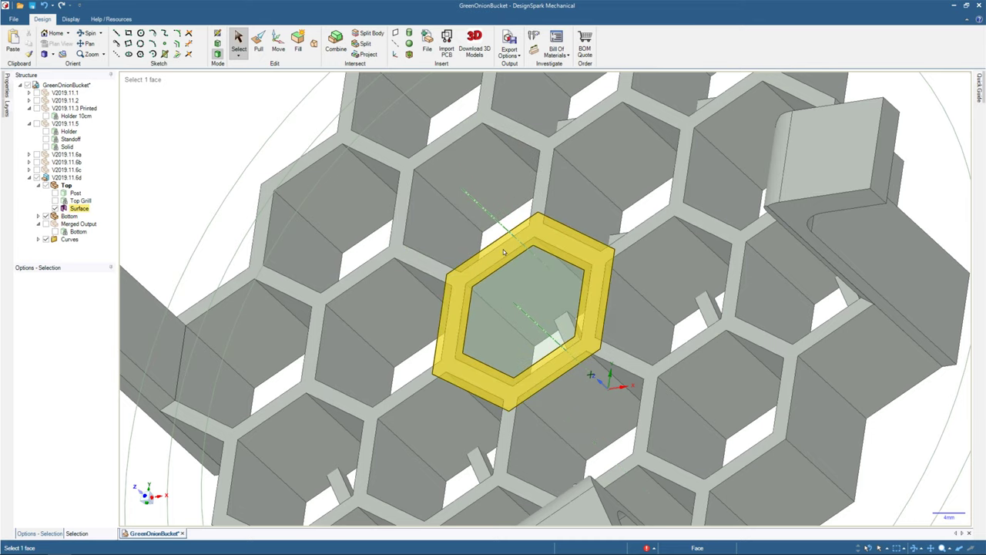
left_click(503, 249)
middle_click_drag(503, 249, 539, 262)
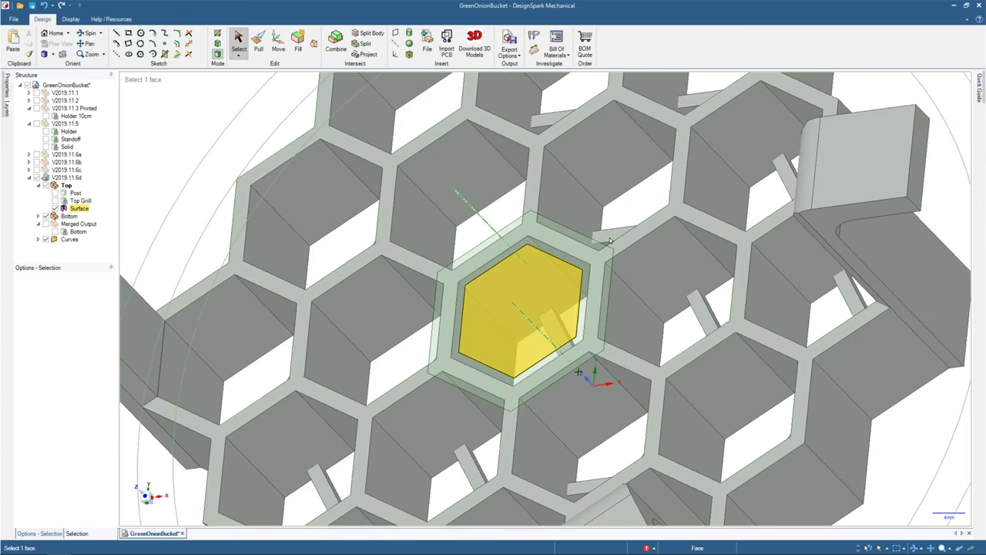
left_click(570, 196)
left_click(239, 43)
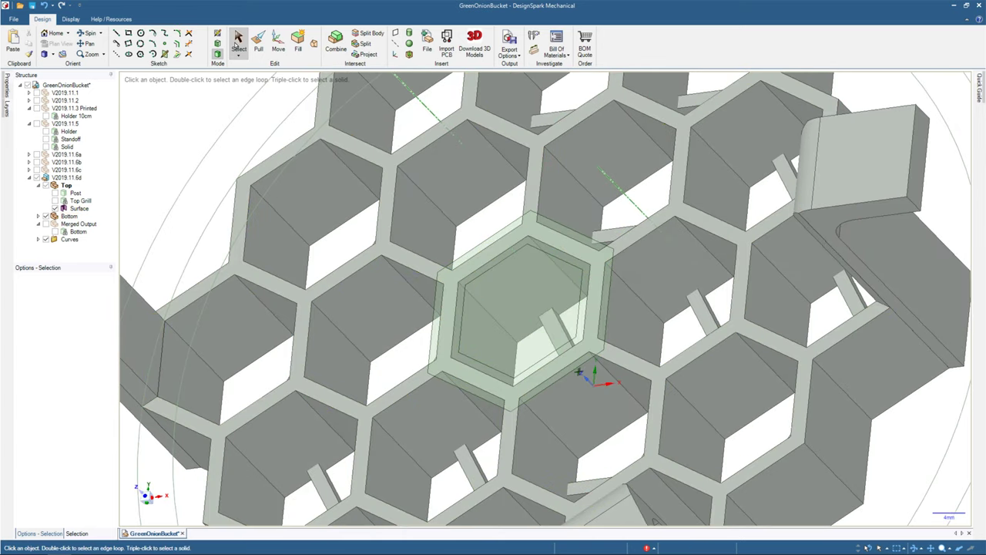
left_click(538, 209)
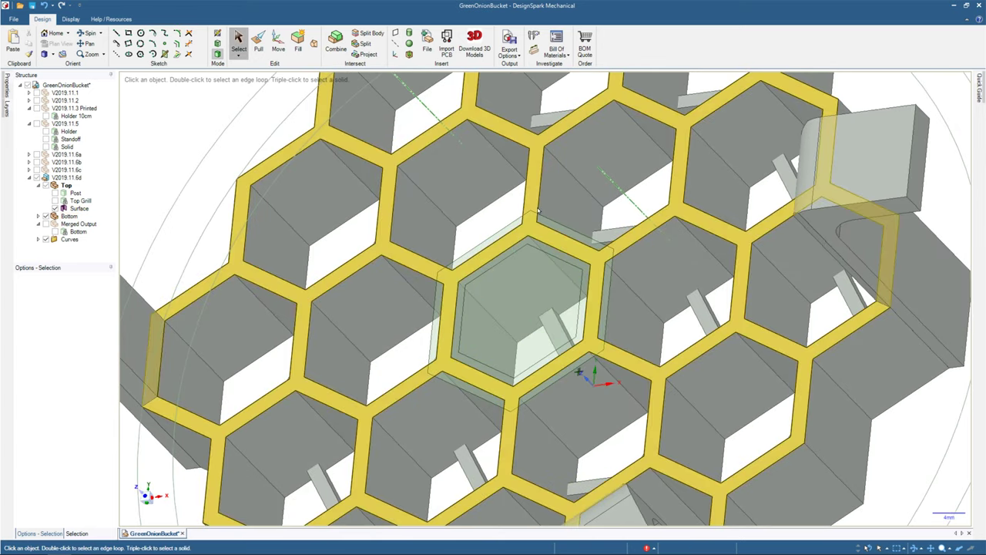
left_click(498, 245)
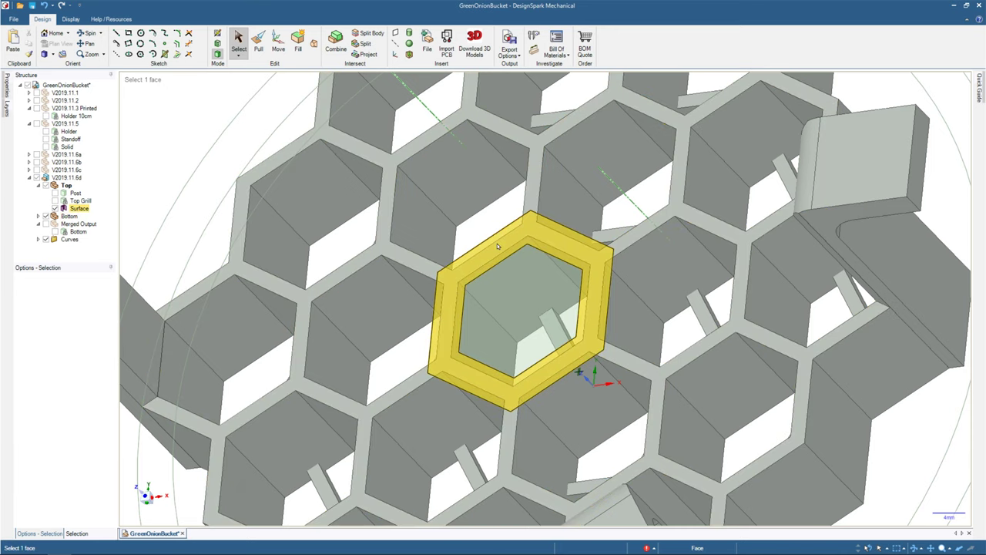
Project the Bottom's honeycomb grill face onto the hexagonal surface around the central cell.
left_click(432, 192)
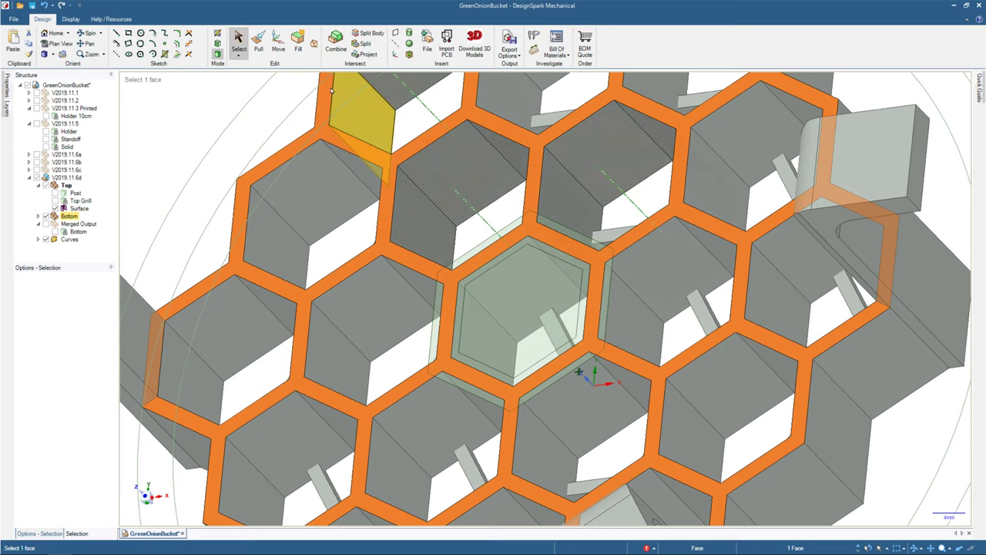
left_click(366, 55)
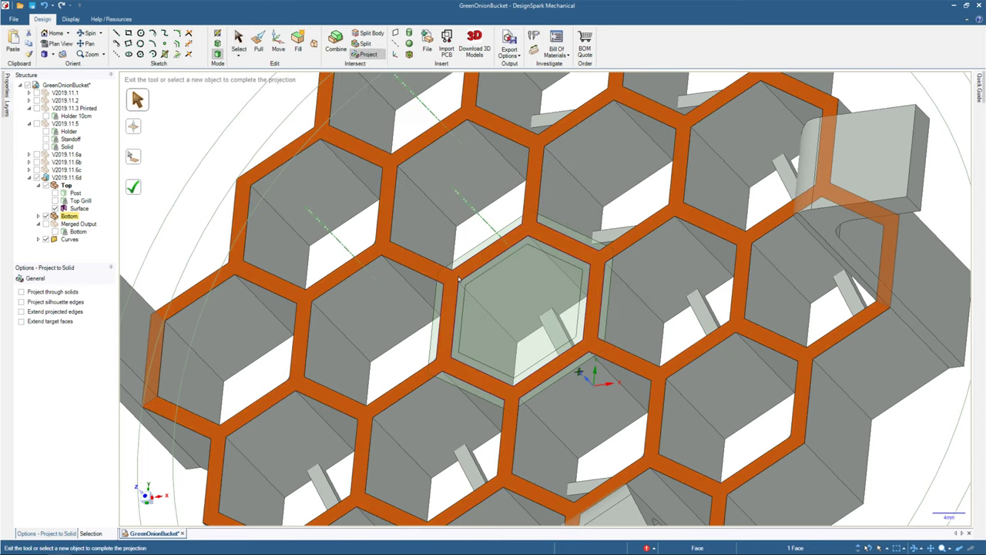
middle_click_drag(459, 278, 372, 254)
key("v")
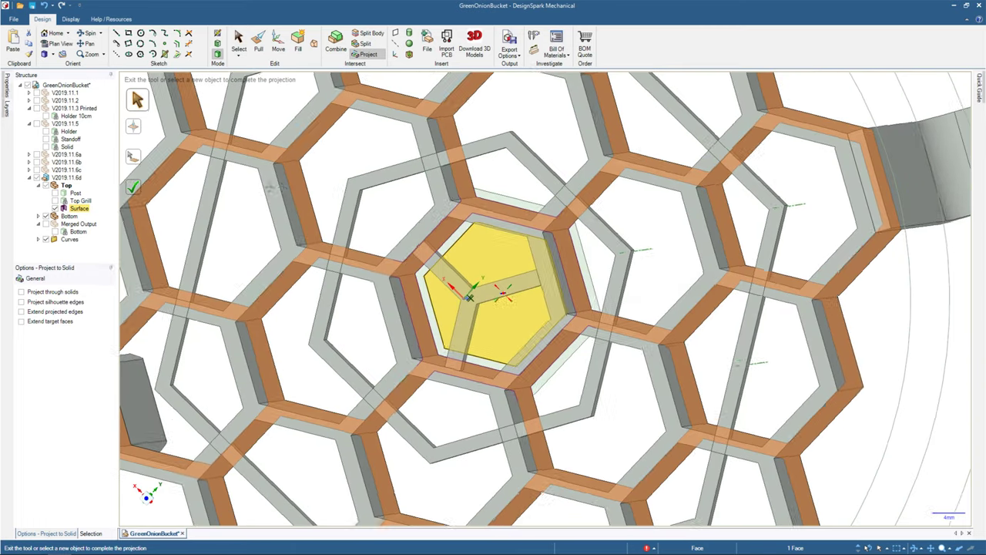
middle_click_drag(281, 189, 308, 231)
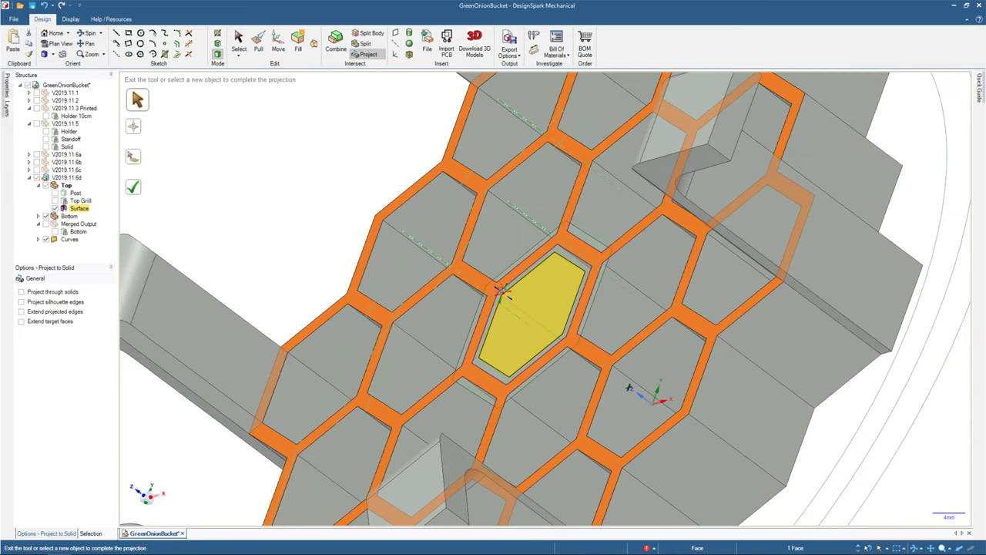
middle_click_drag(501, 291, 507, 293)
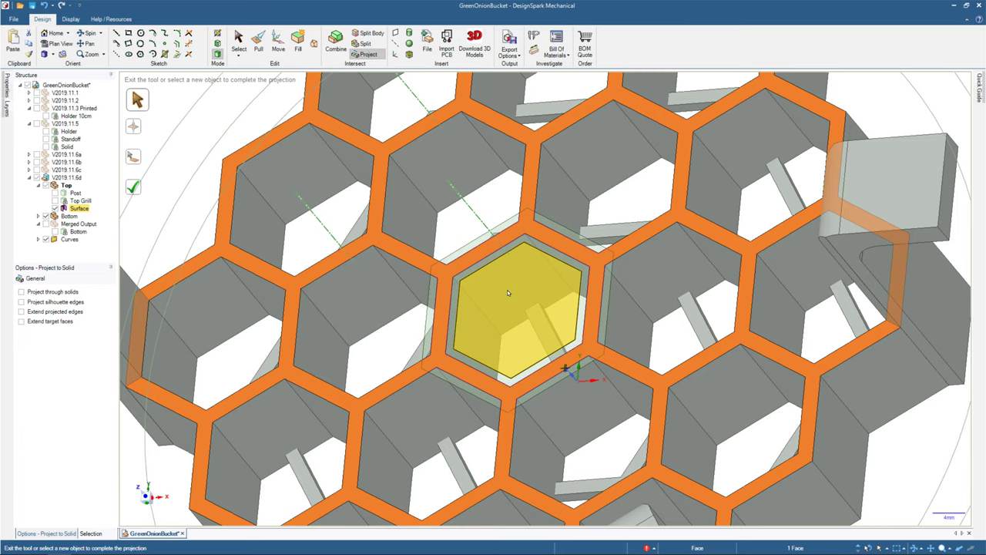
left_click(508, 291)
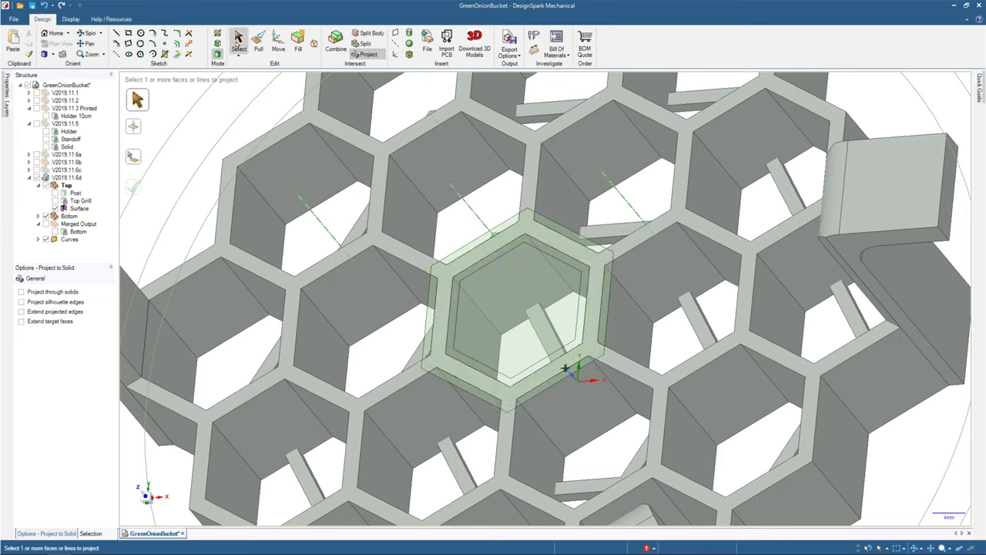
left_click(238, 40)
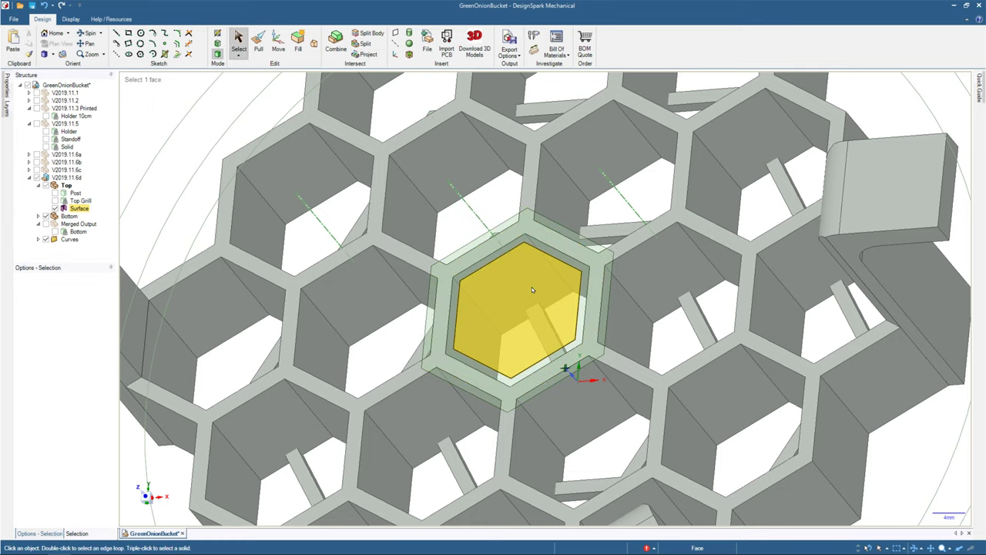
Delete the inner hexagonal face from the projected surface and check the remaining ring faces.
left_click(532, 289)
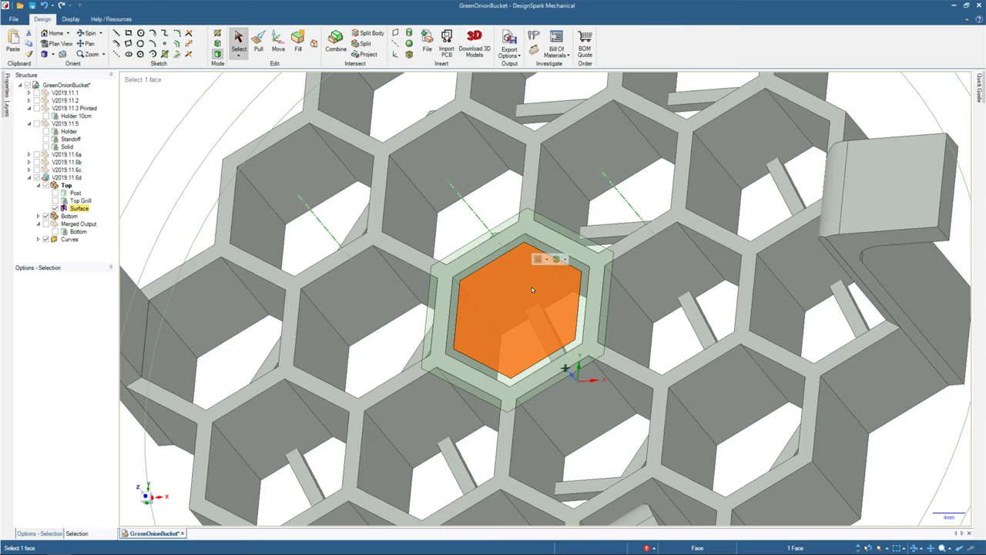
key("Delete")
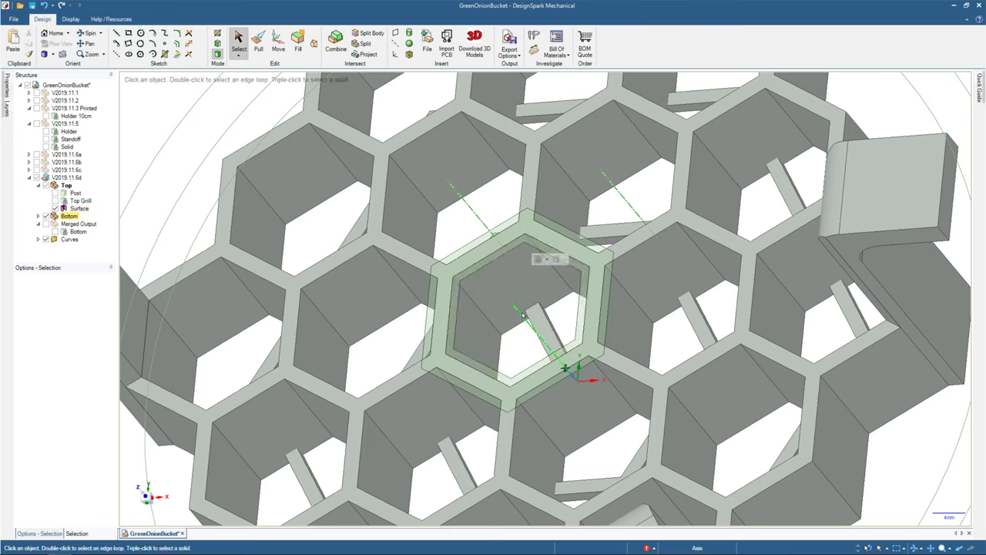
left_click(579, 250)
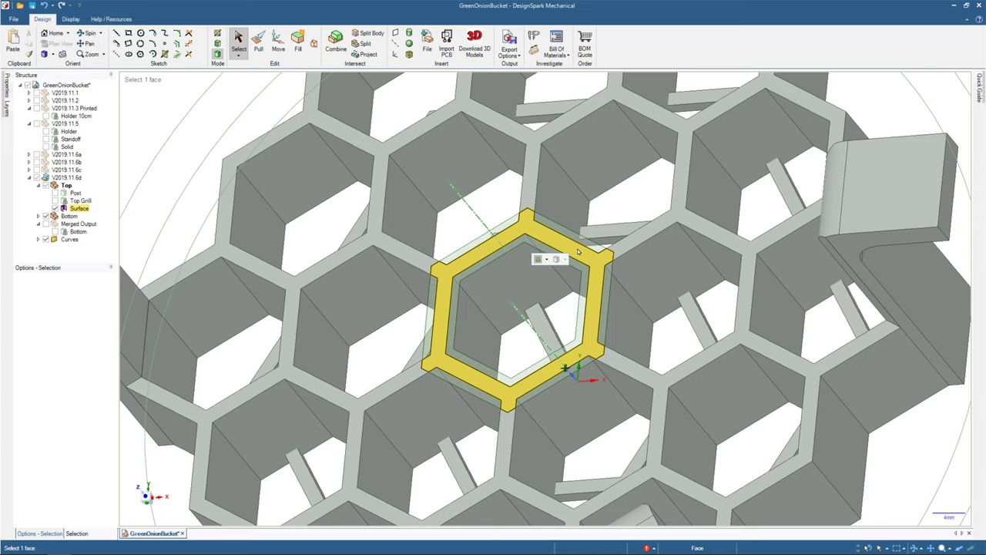
key("Escape")
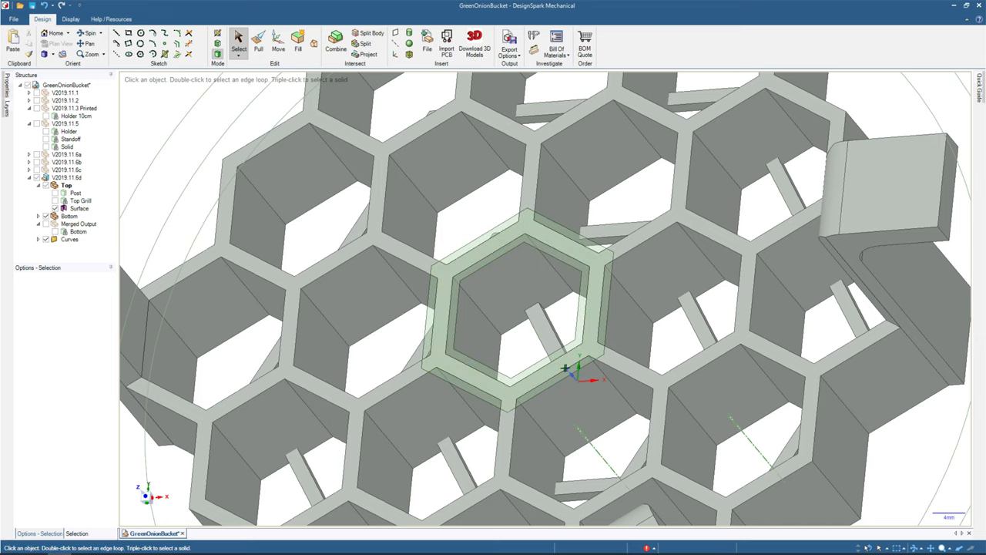
left_click(233, 334)
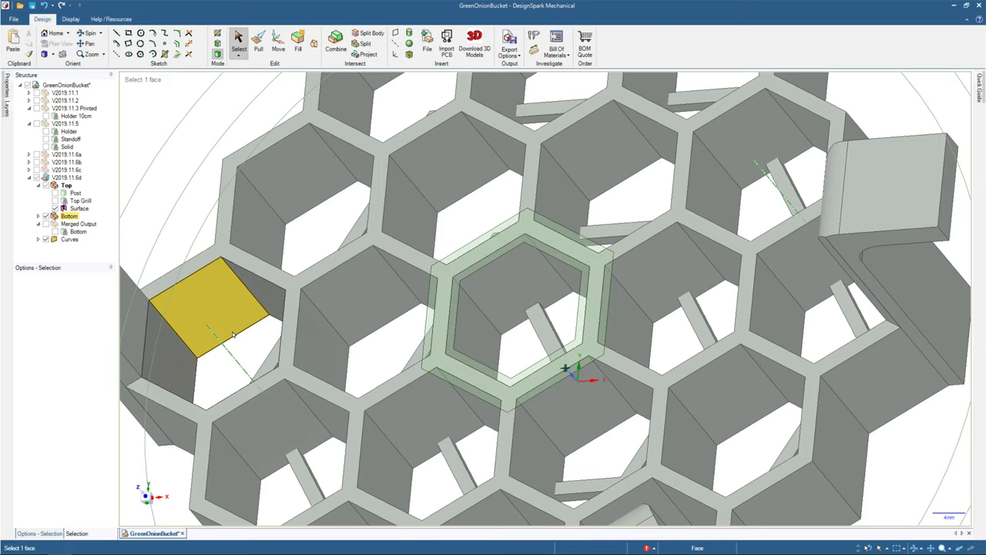
left_click(291, 328)
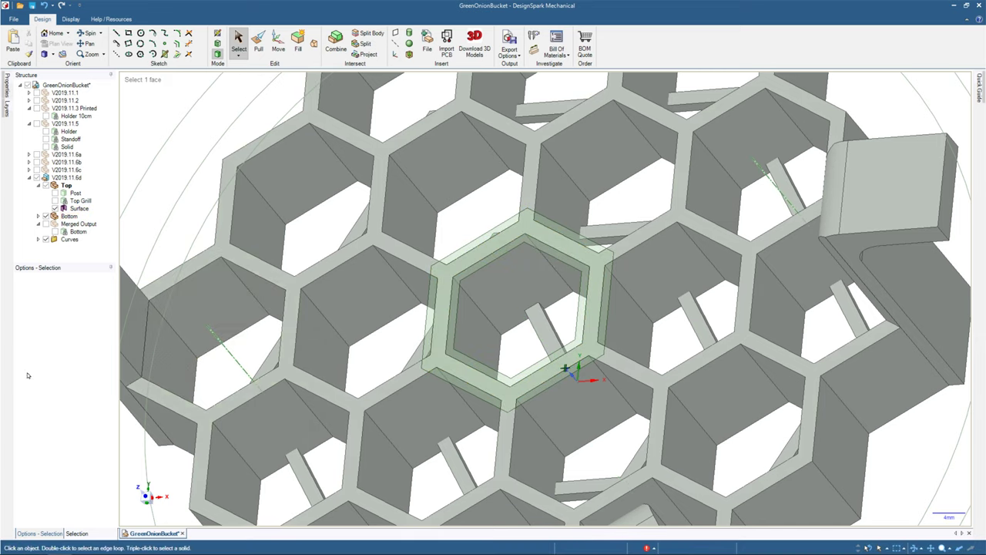
Undo the inner face deletion and the projection of the grill onto the hexagonal surface.
key("ctrl+z")
left_click(436, 292)
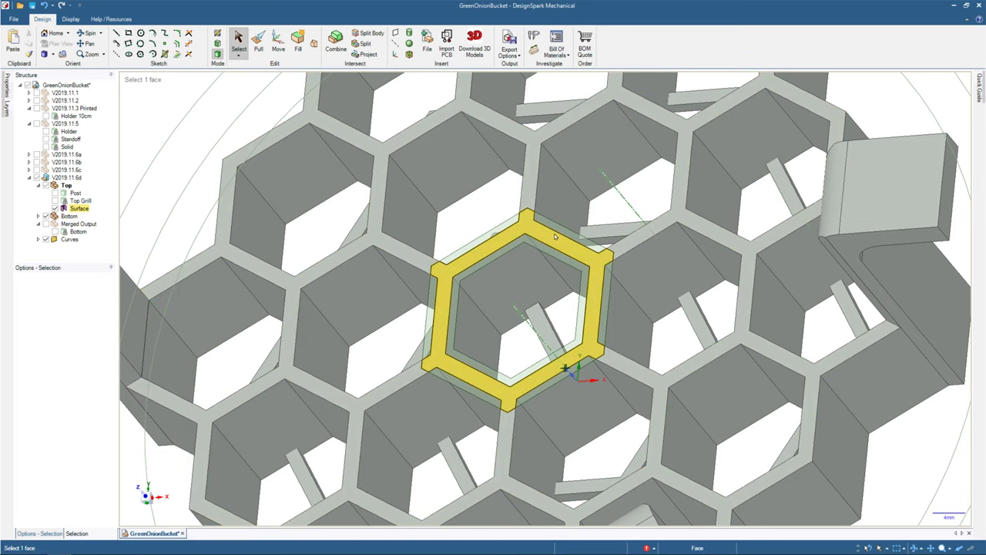
left_click(560, 231)
left_click(598, 303)
left_click(600, 305)
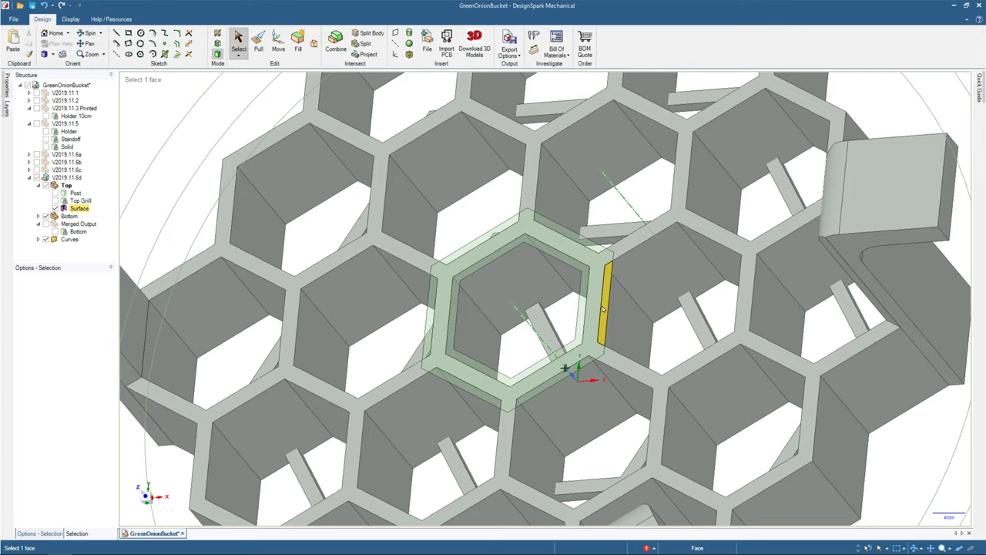
key("ctrl")
key("ctrl+p")
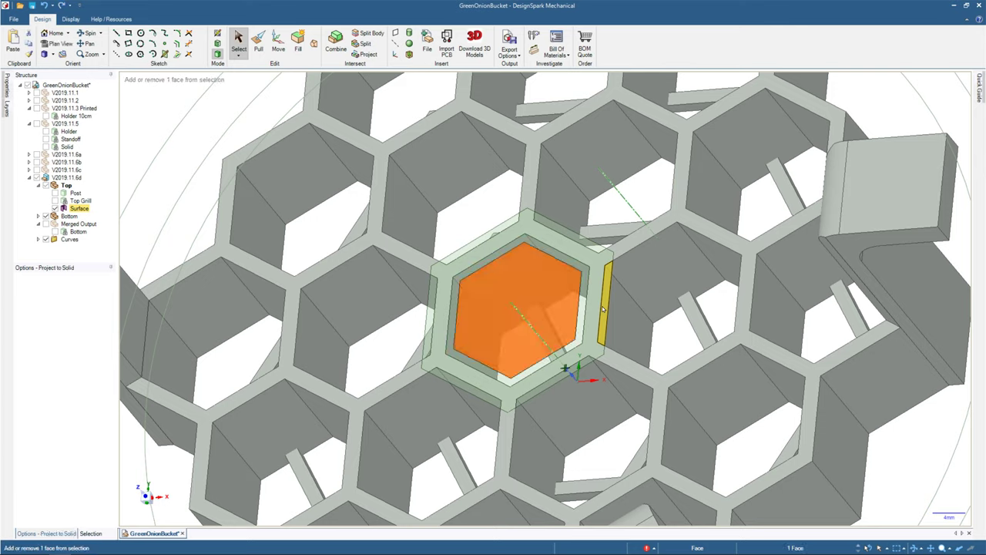
left_click(604, 309)
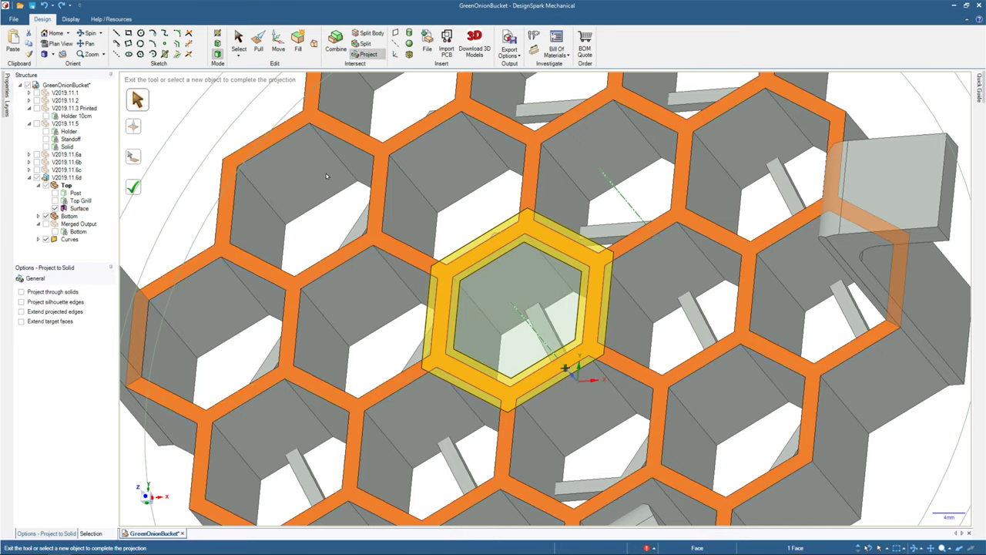
left_click(80, 209)
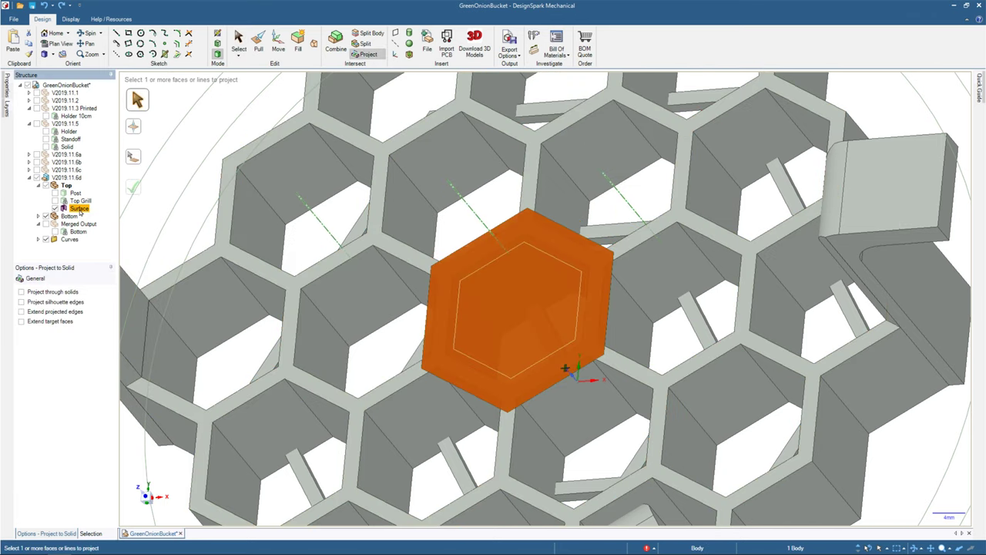
key("Escape")
Delete the inner hexagonal face of the surface inside the central cell.
left_click(497, 286)
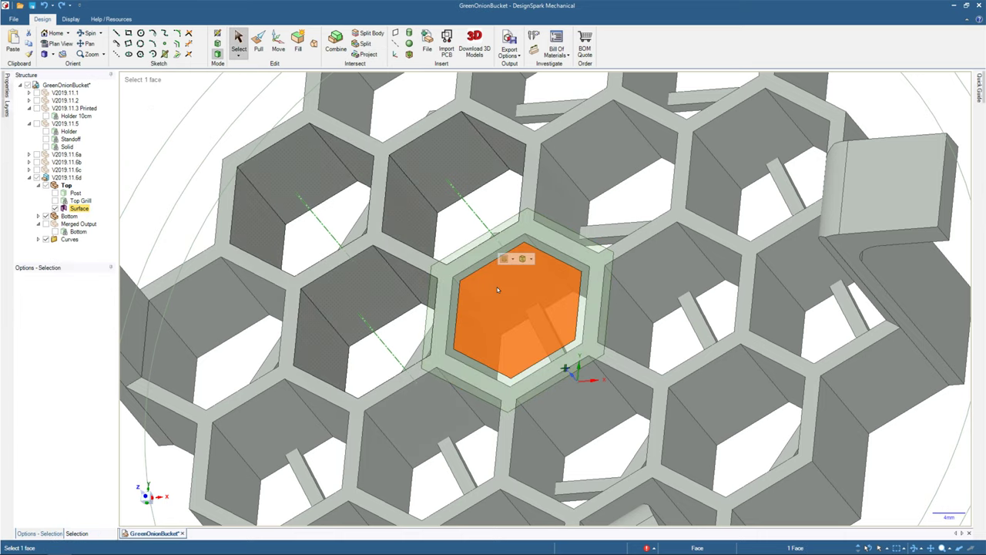
key("Delete")
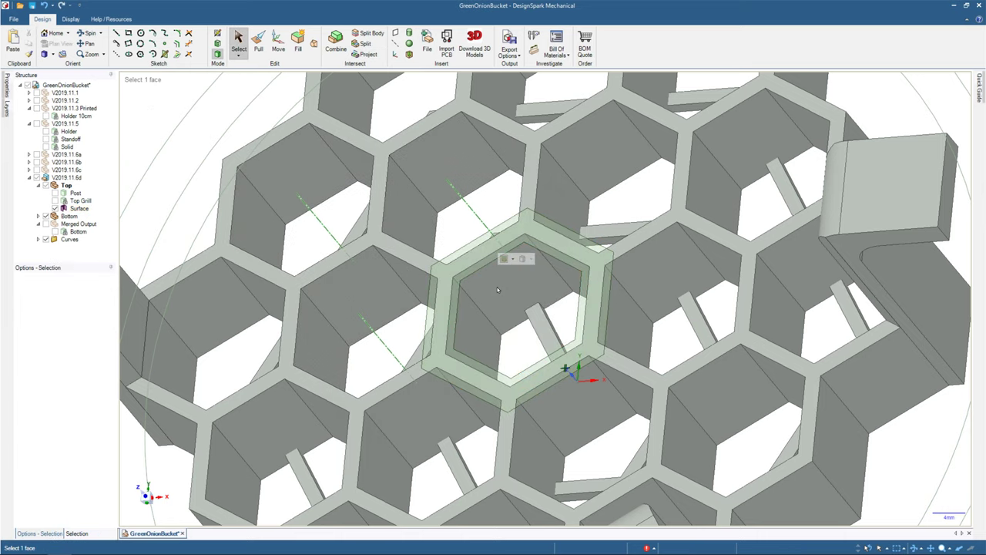
left_click(531, 233)
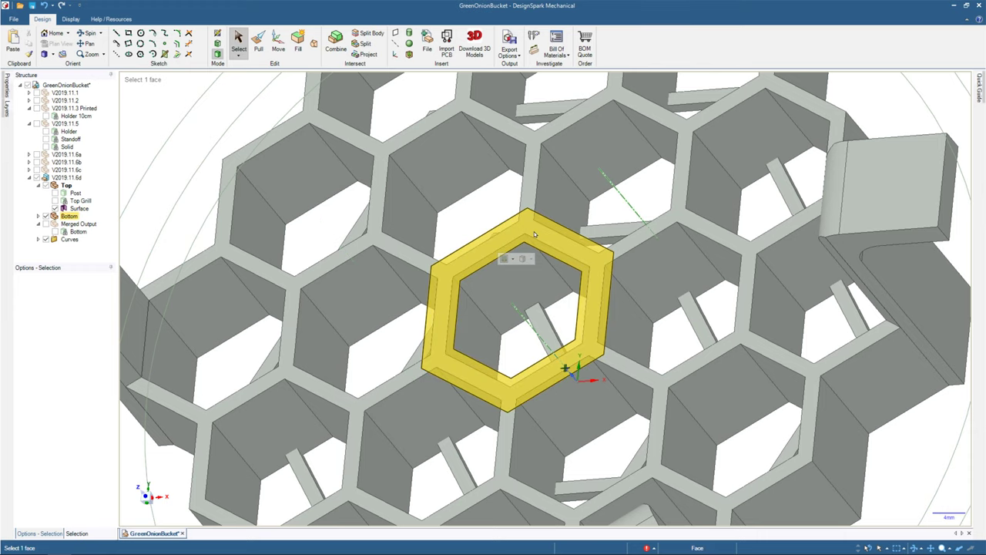
Pull the hexagonal ring surface 5 mm outward from the grill's face to make it solid.
left_click(532, 230)
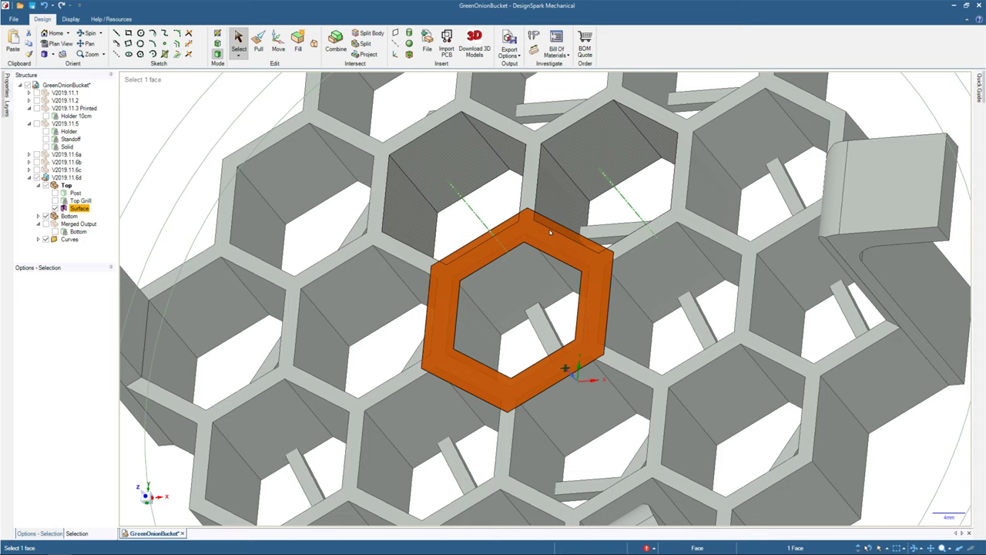
key("p")
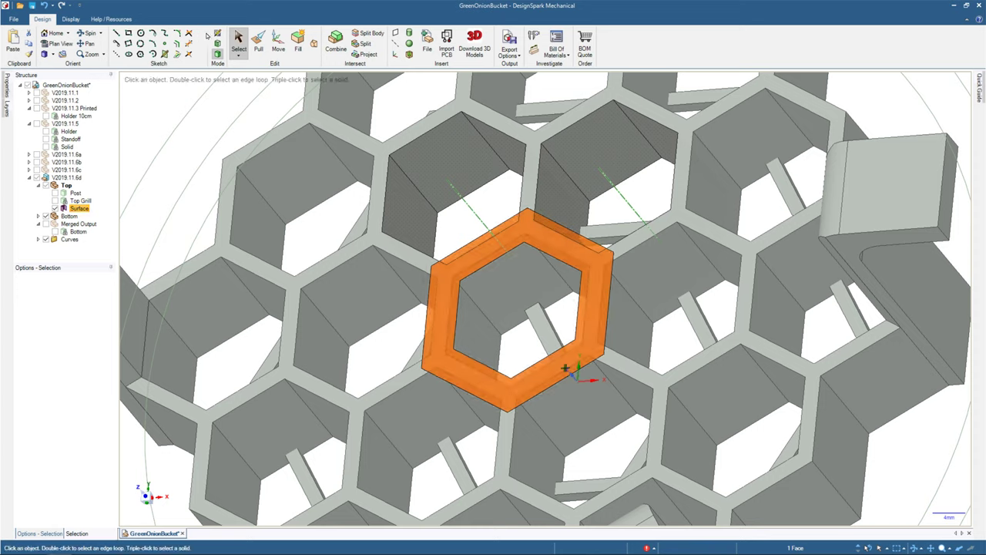
left_click(560, 235)
left_click_drag(559, 236, 540, 224)
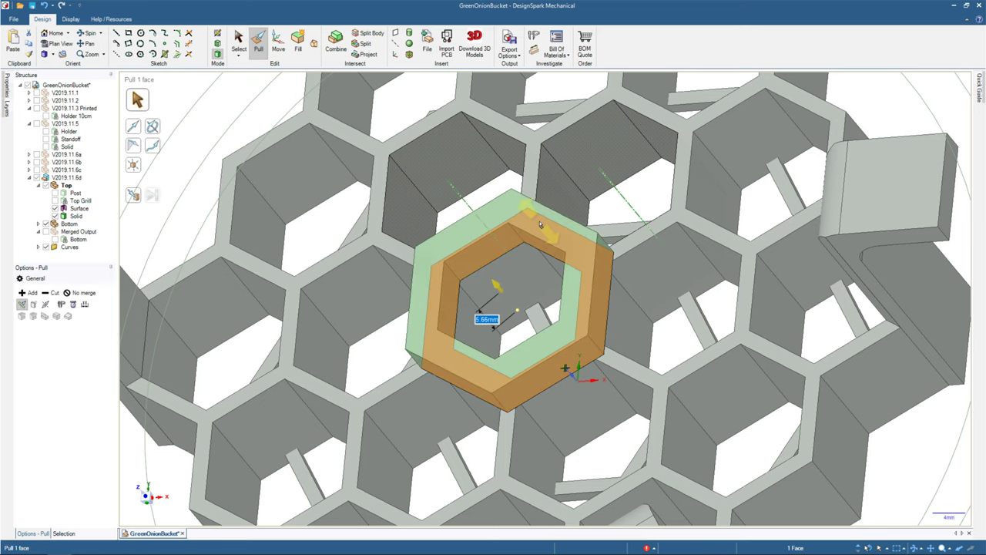
key("Return")
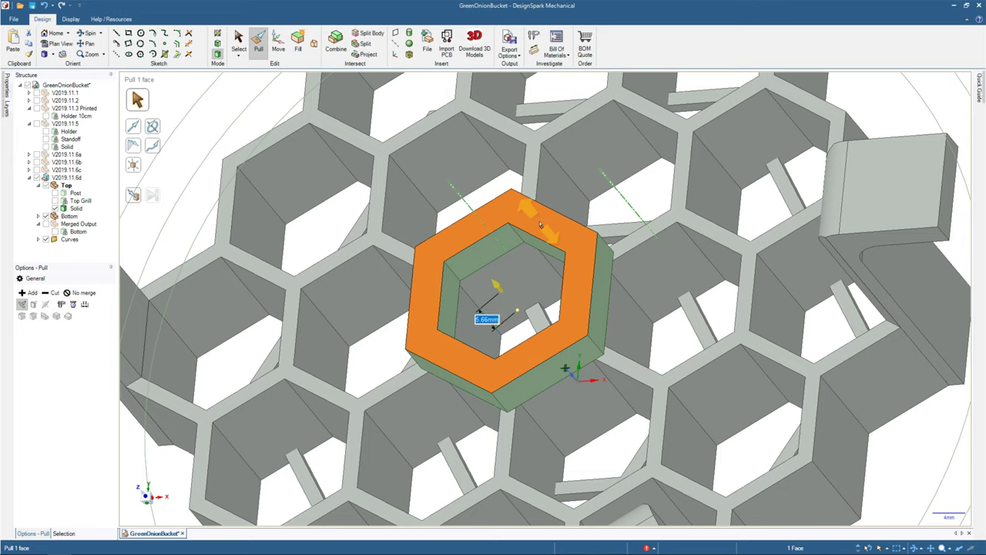
type("5")
key("Return")
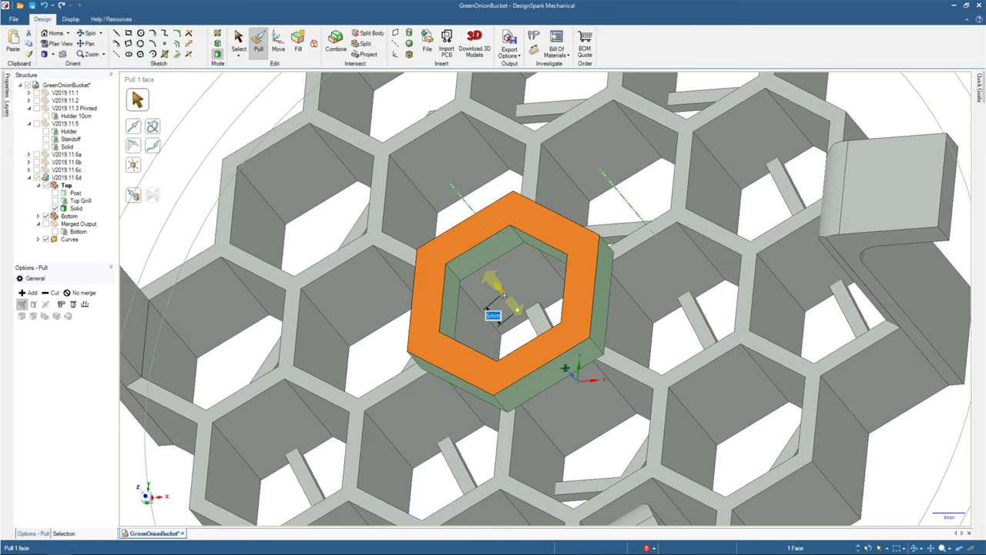
middle_click_drag(677, 332, 529, 309)
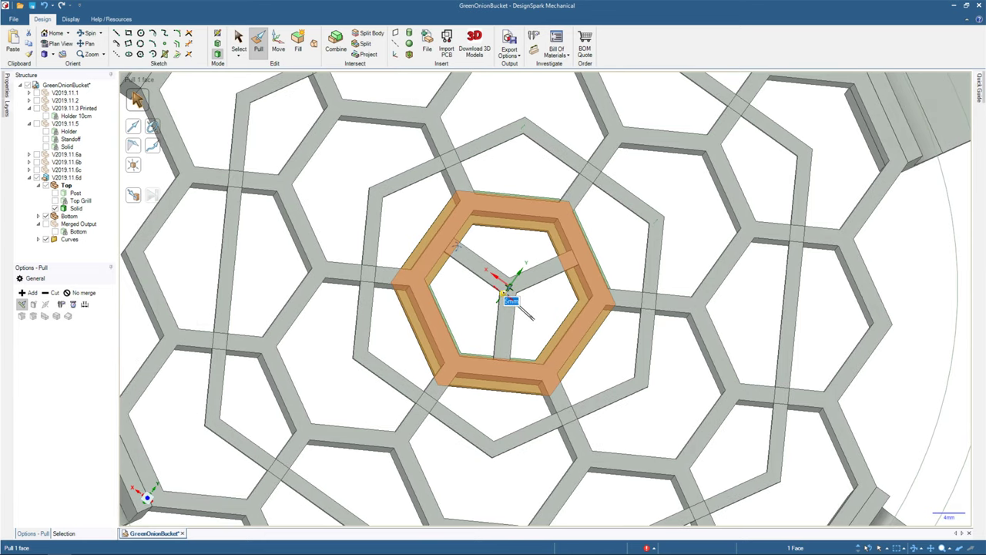
Measure the distance between the central cell's inner wall and the parallel inner side face of the hexagonal ring.
middle_click_drag(529, 312, 532, 238)
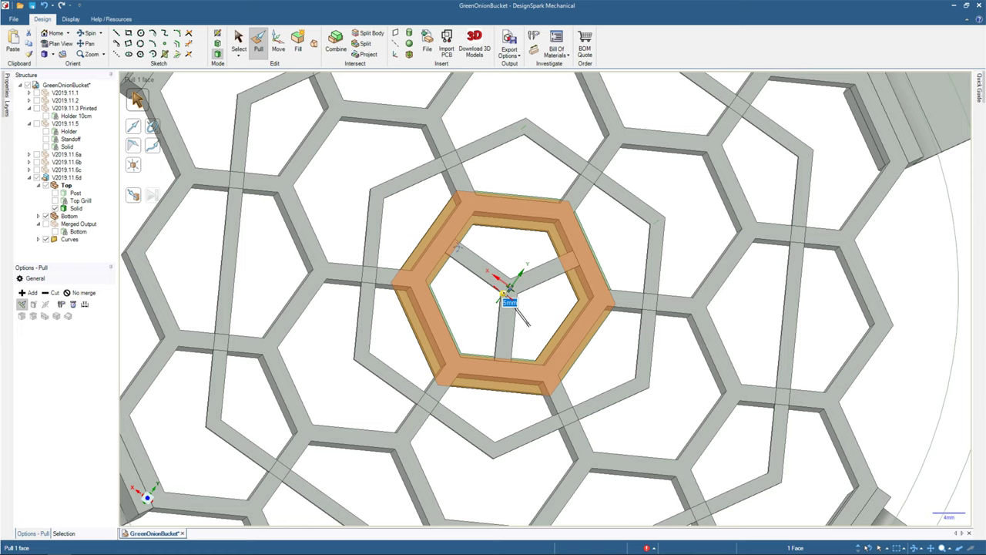
middle_click_drag(516, 308, 487, 303)
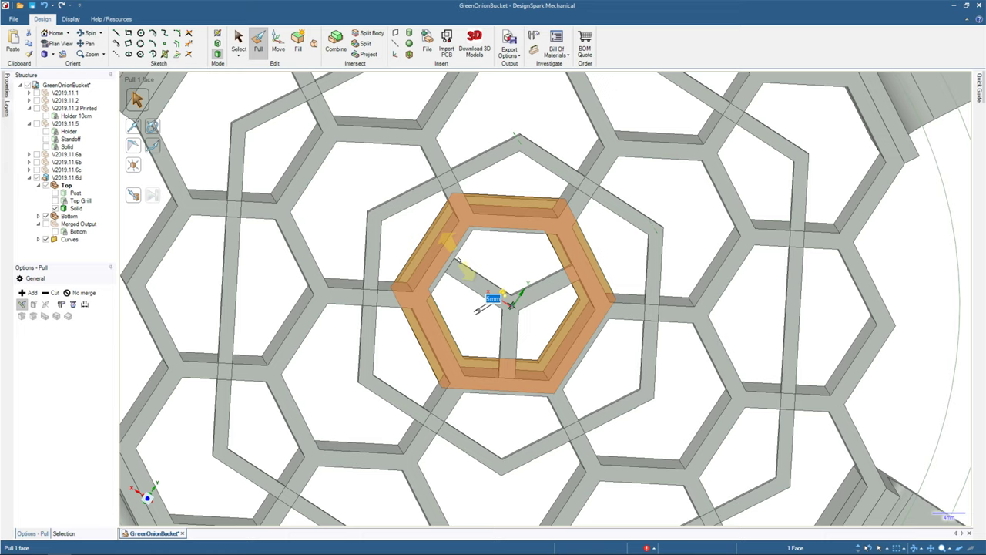
middle_click_drag(457, 260, 719, 260)
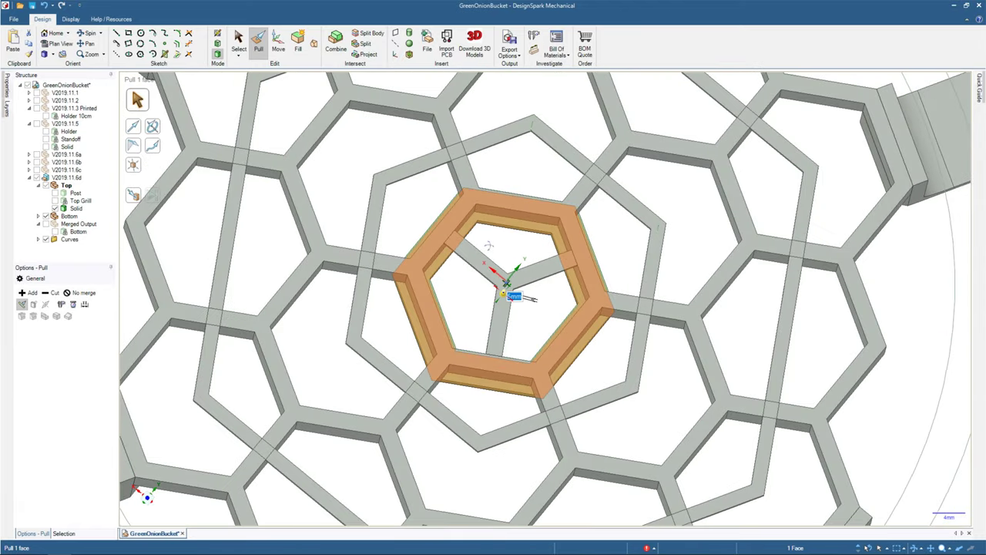
middle_click_drag(488, 245, 494, 240)
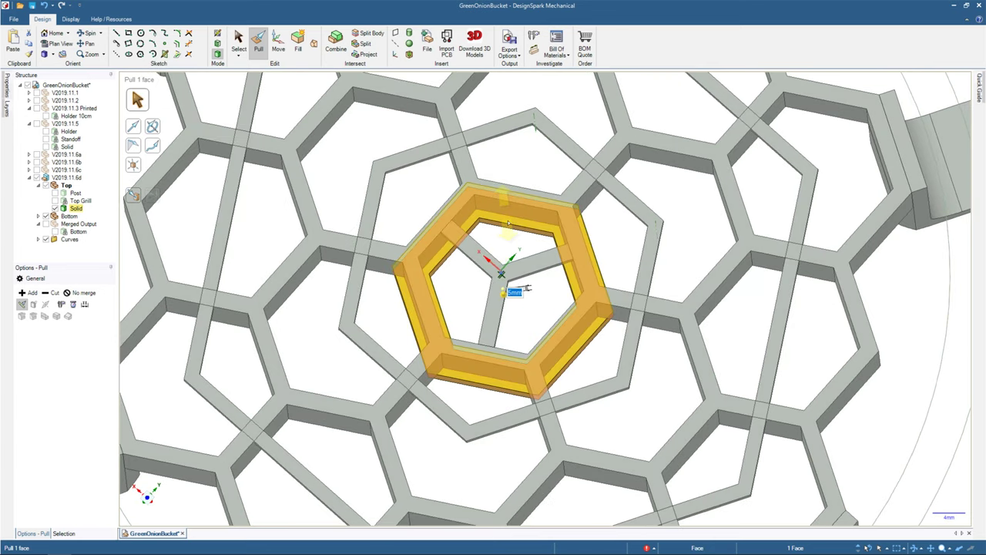
left_click(508, 222)
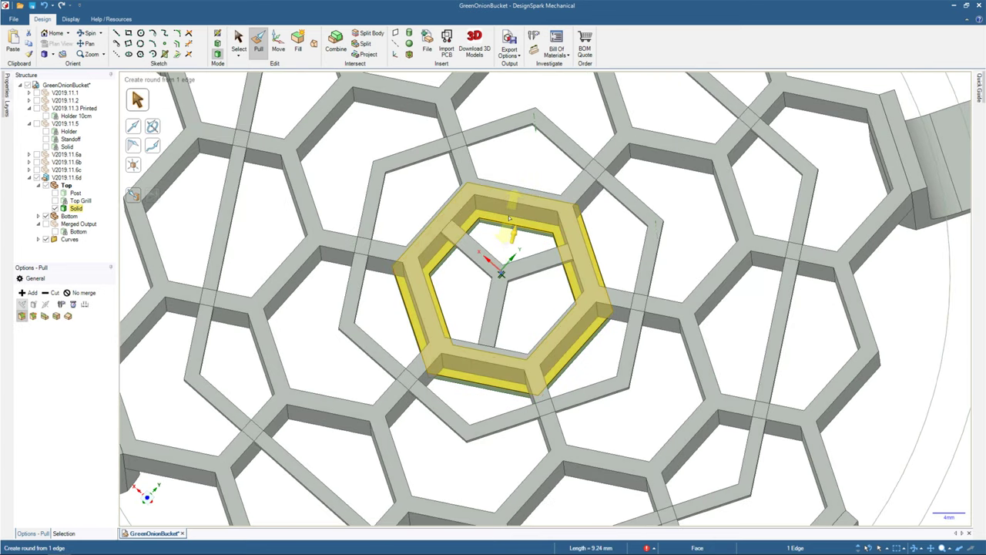
scroll(508, 219, "up", 5)
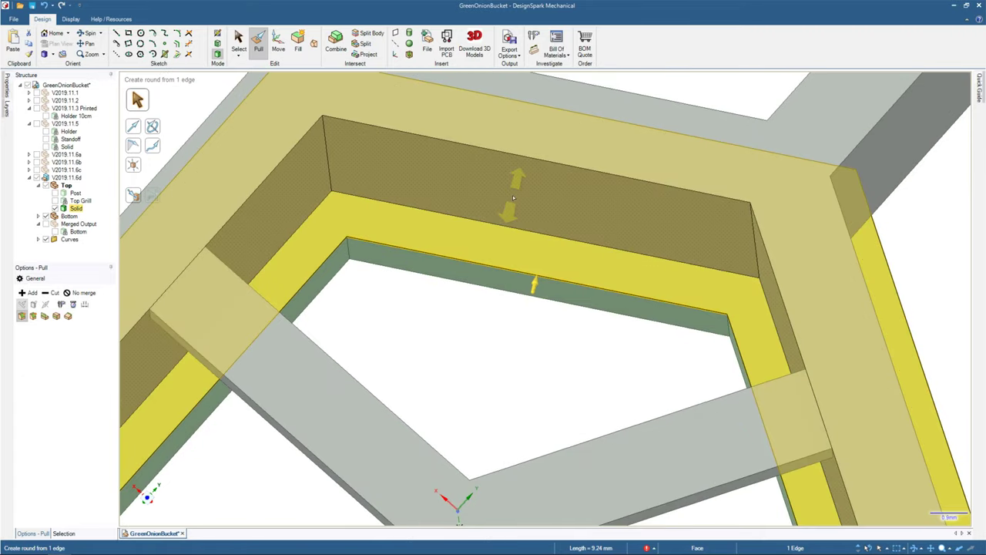
key("s")
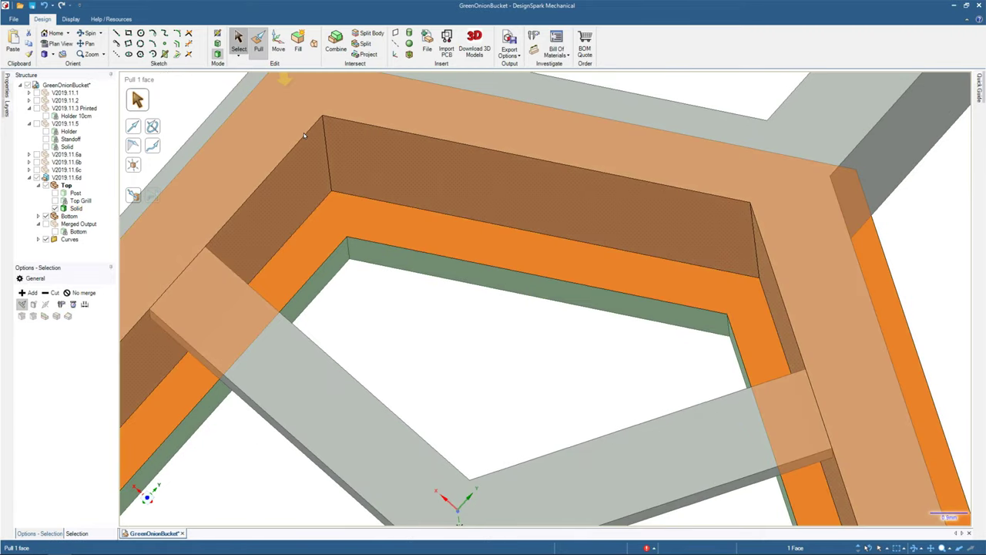
key("s")
key("s")
left_click(486, 280, "ctrl")
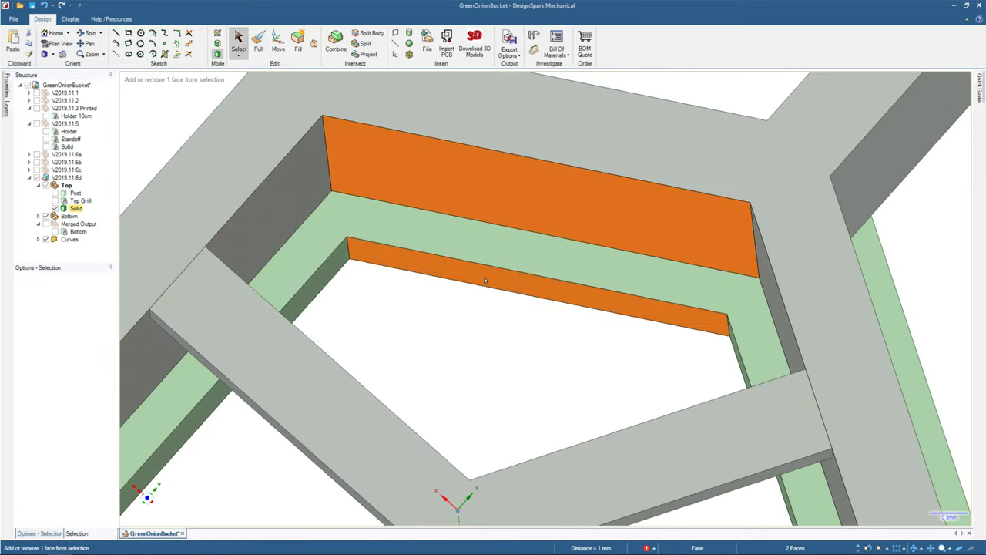
left_click(533, 36)
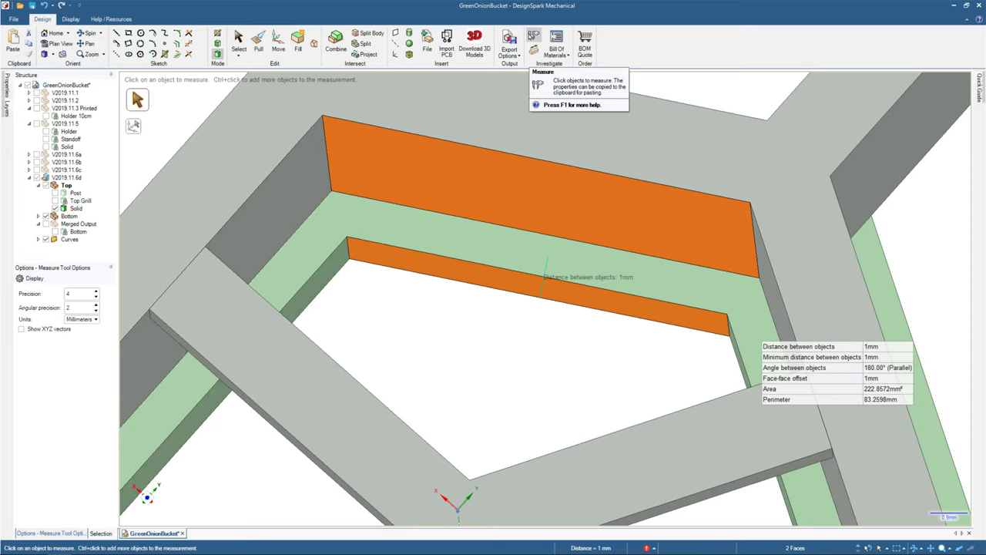
middle_click_drag(521, 285, 528, 322)
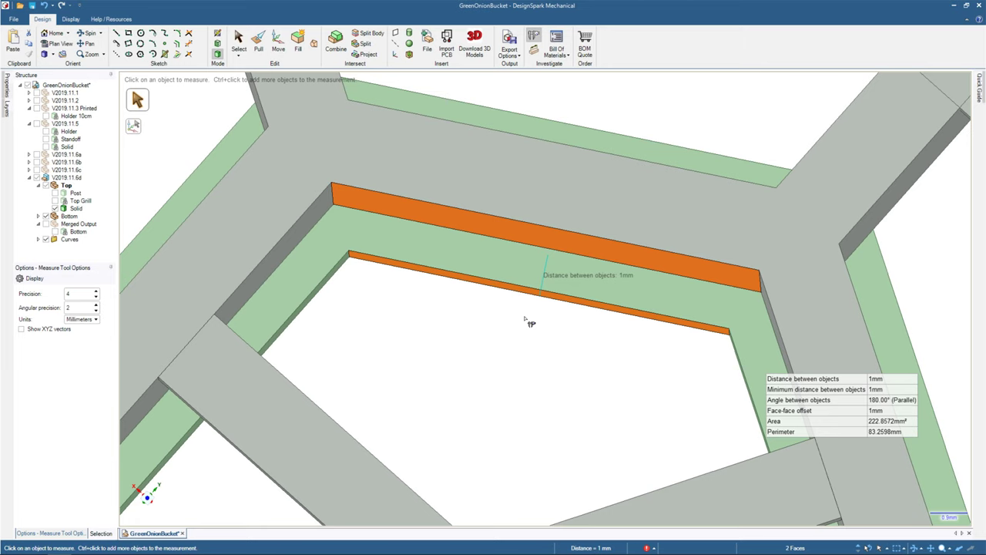
scroll(528, 322, "down", 2)
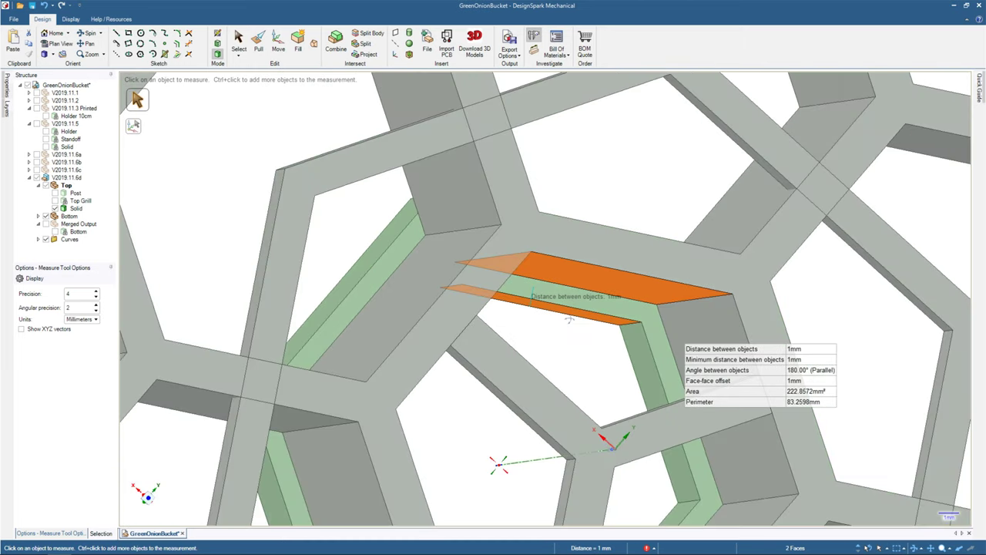
middle_click_drag(568, 319, 556, 356)
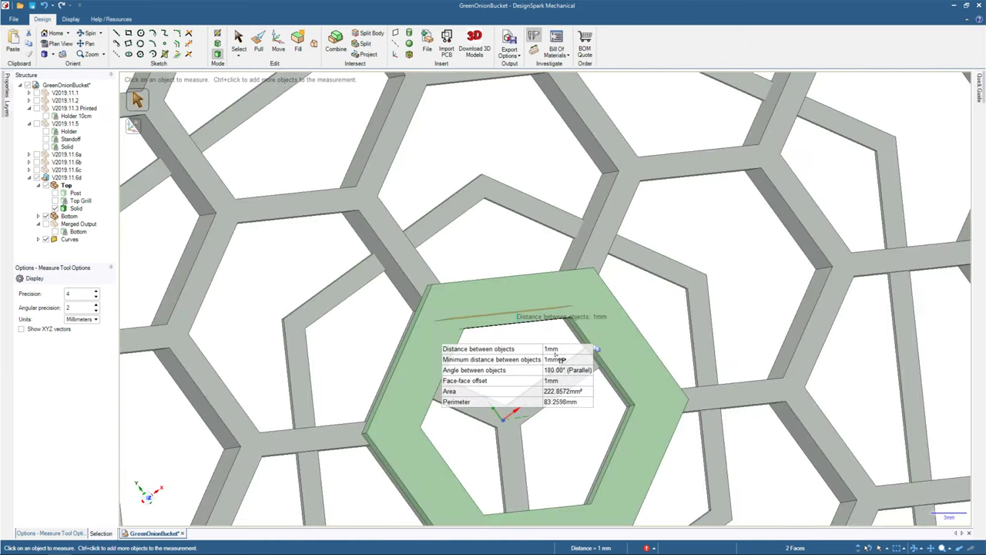
scroll(558, 360, "down", 3)
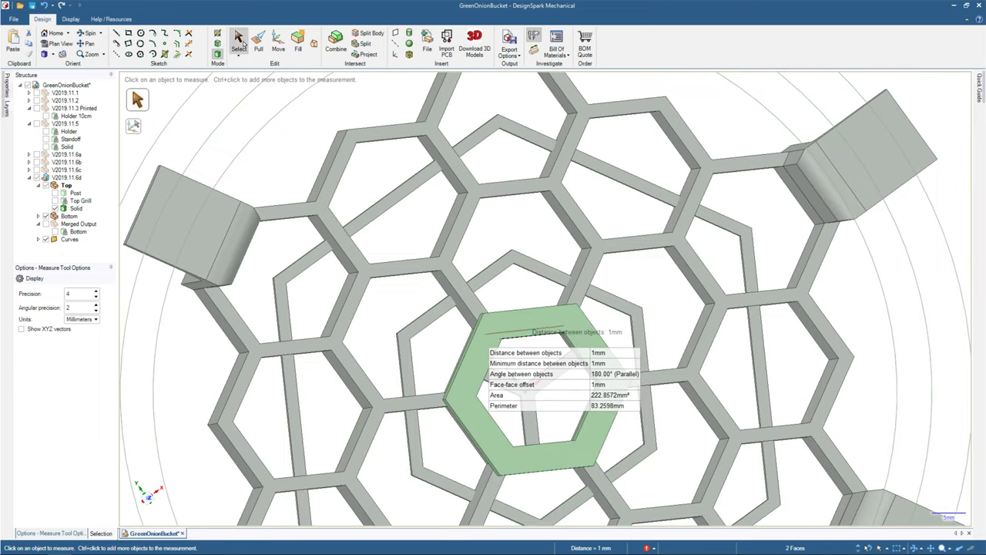
left_click(239, 43)
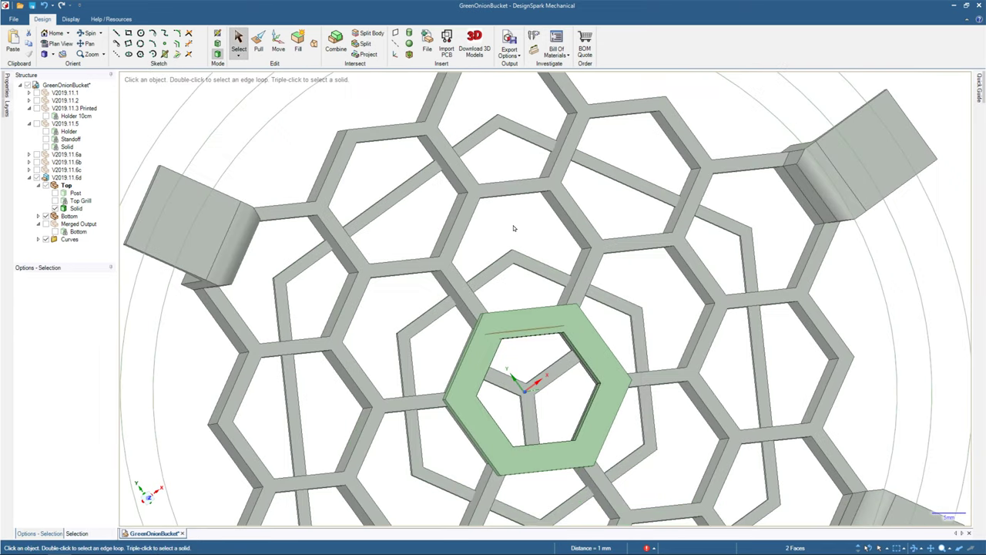
Pull the hexagonal ring's inner side face 0.5 mm inward to narrow its opening.
middle_click_drag(514, 229, 492, 243)
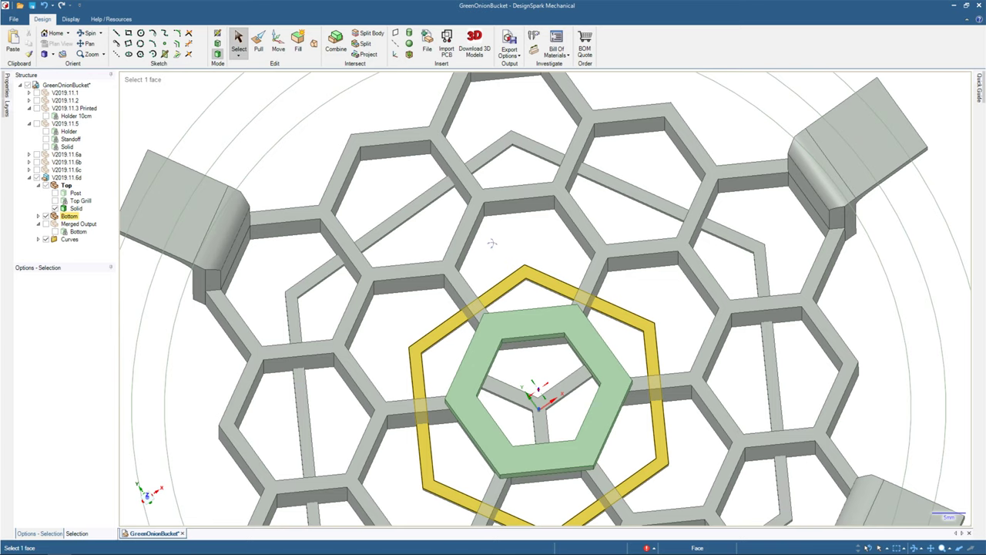
middle_click_drag(492, 243, 486, 225)
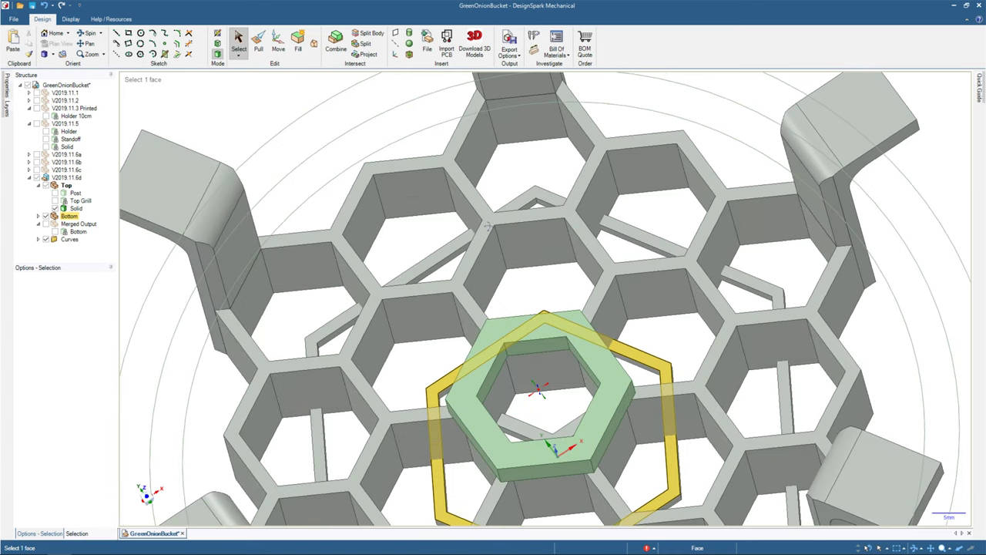
middle_click_drag(487, 225, 532, 351)
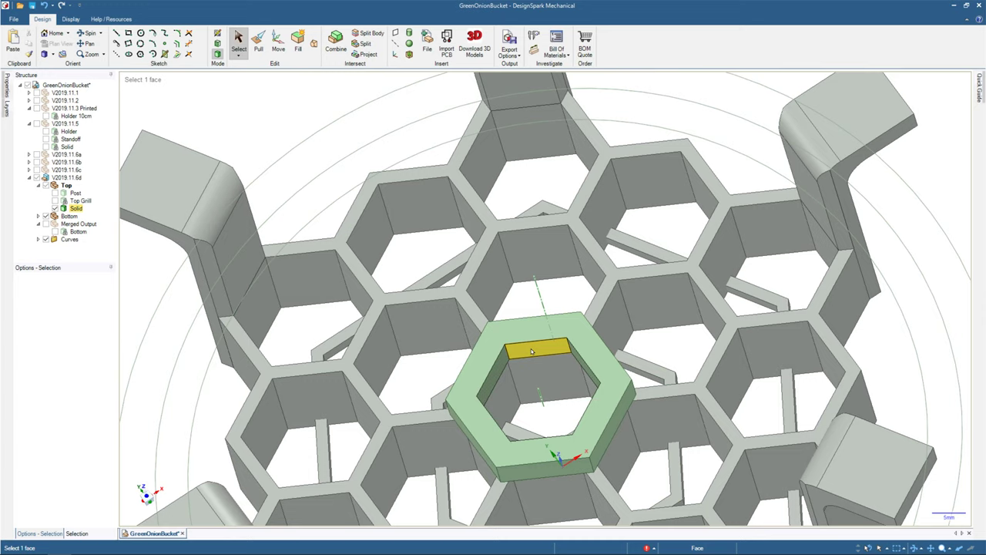
left_click(532, 352)
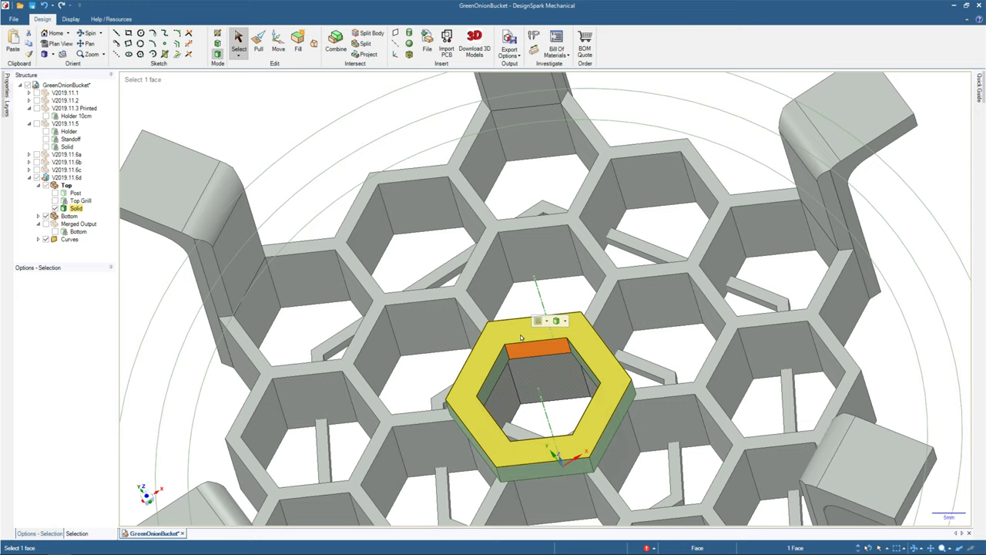
key("p")
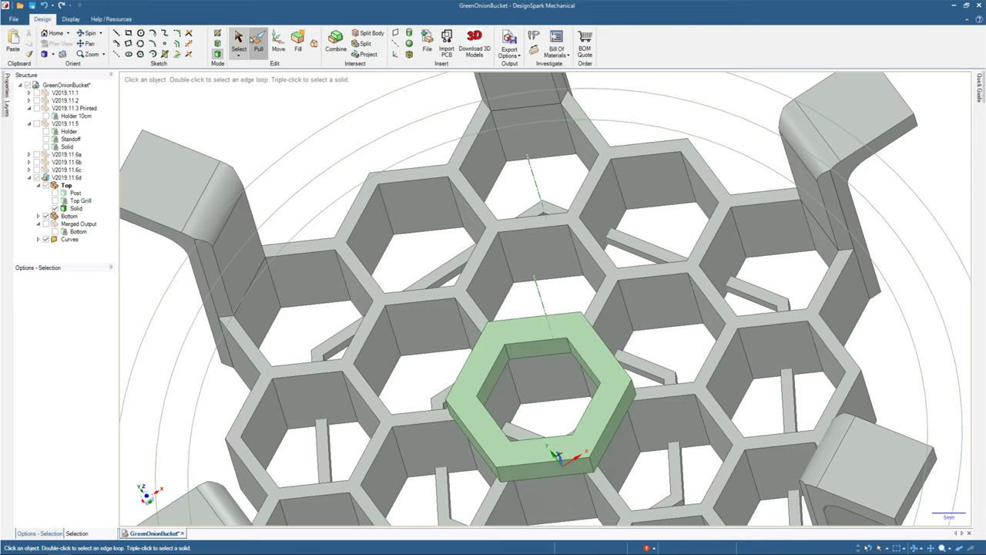
key("p")
left_click(533, 352)
left_click_drag(533, 353, 531, 358)
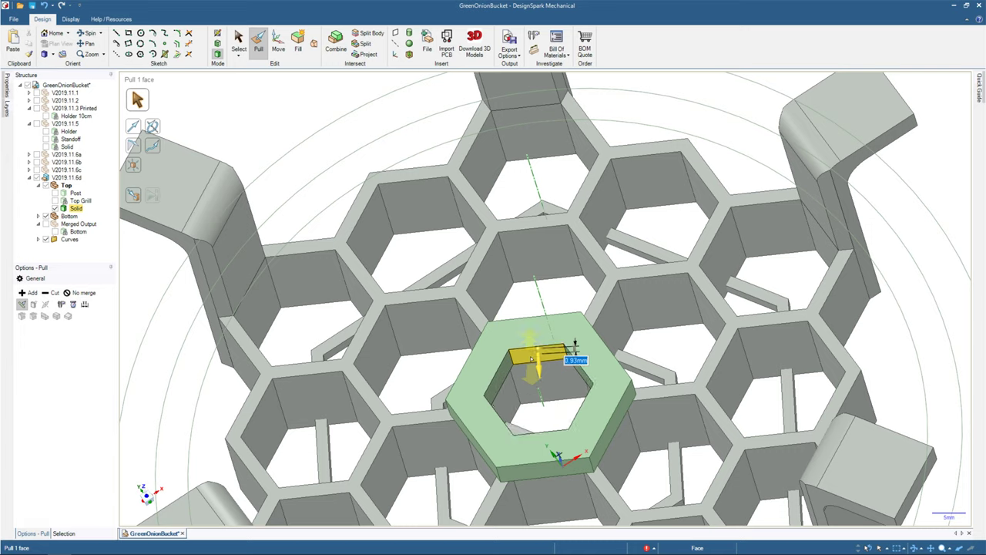
type("0.5m")
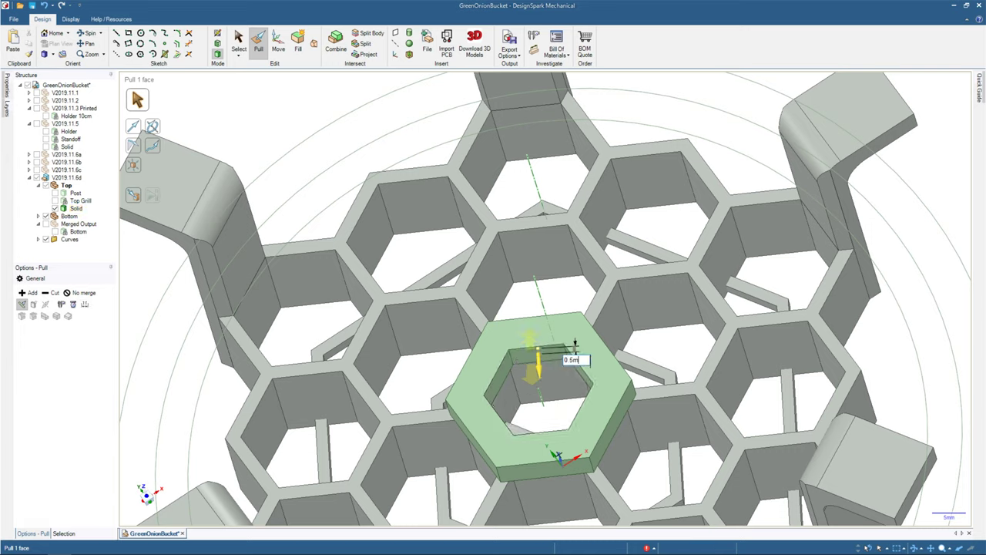
key("Return")
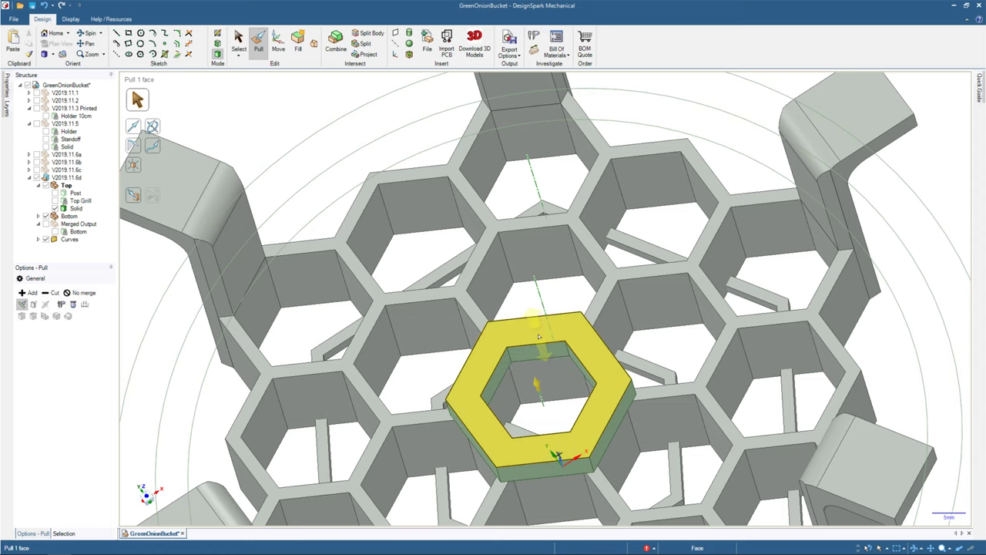
Pull the hexagonal ring's outer side face 0.5 mm outward to widen its rim.
middle_click_drag(539, 337, 537, 323)
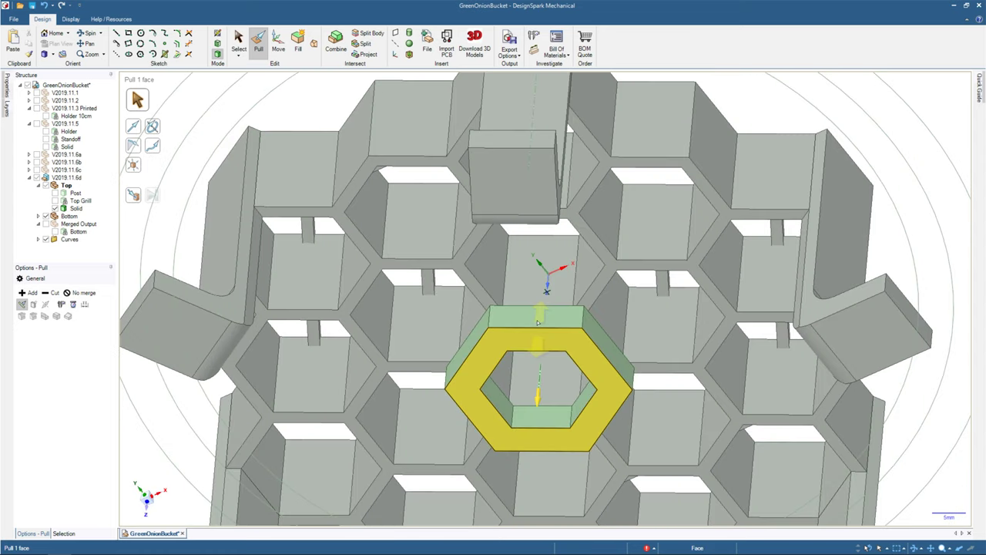
left_click(538, 318)
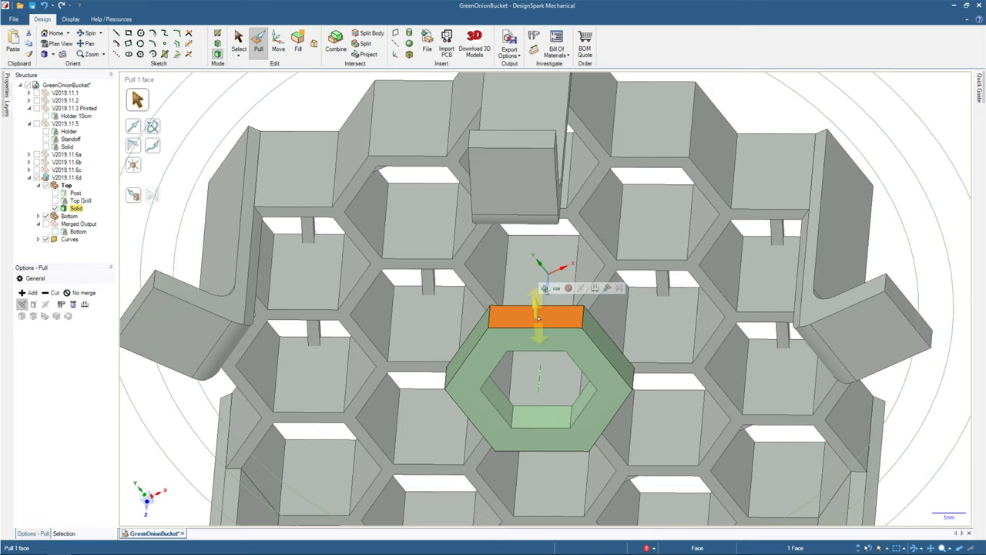
left_click_drag(538, 318, 537, 311)
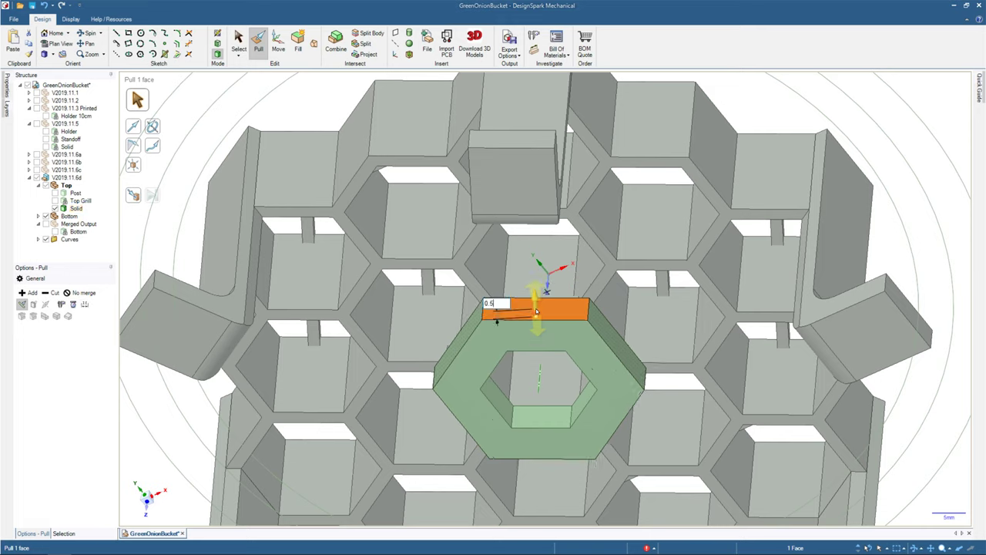
key("Escape")
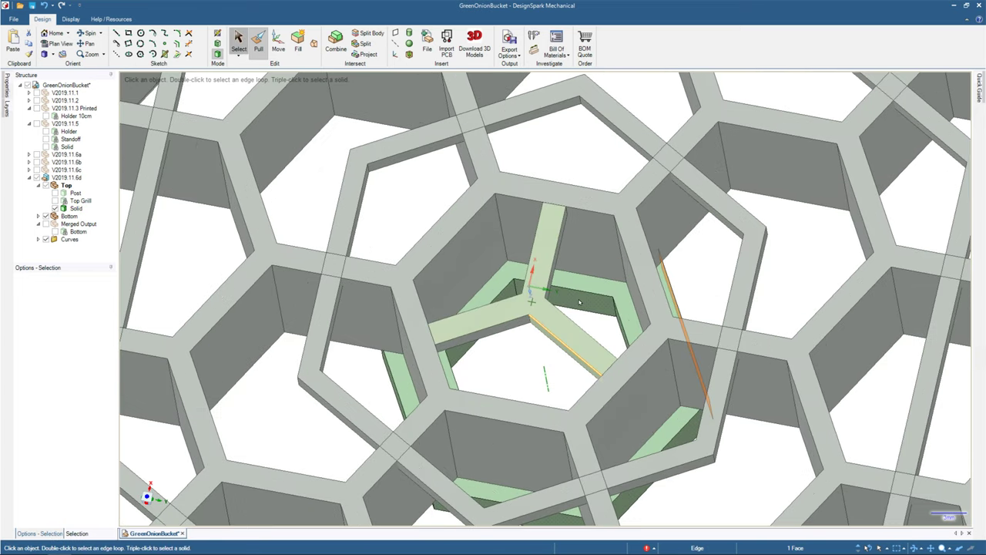
Measure the gap between the central cell's wall and the pulled inner side face of the ring.
left_click(591, 243)
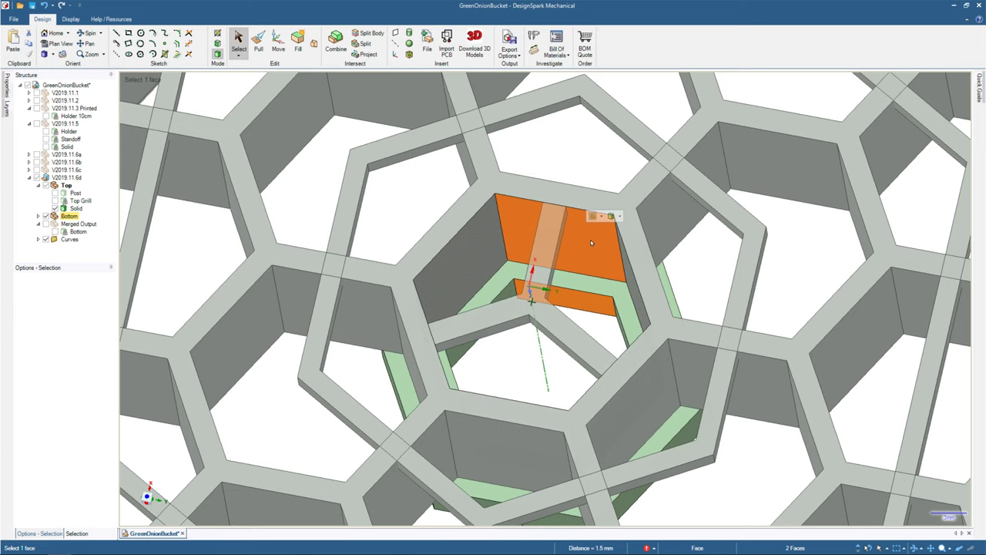
left_click(533, 37)
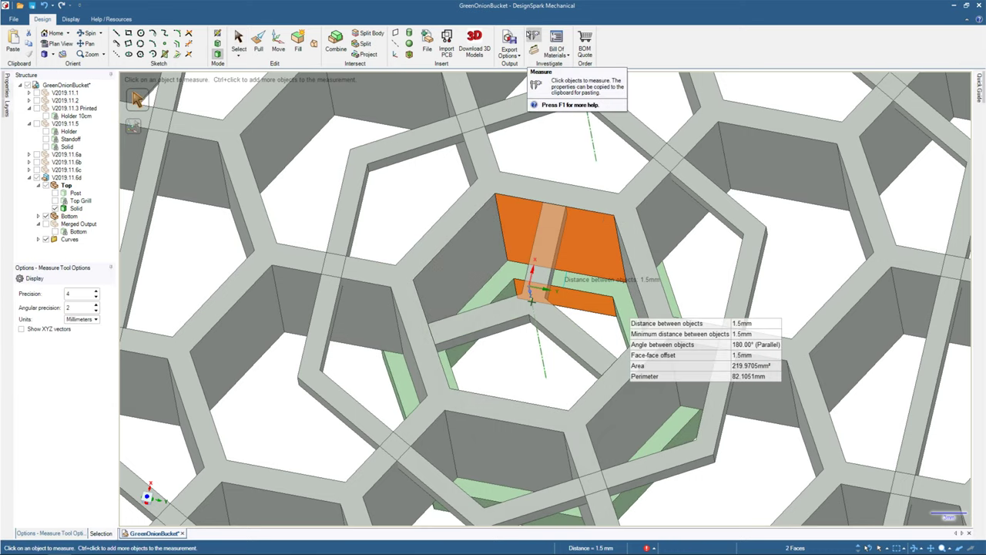
middle_click_drag(543, 193, 554, 290)
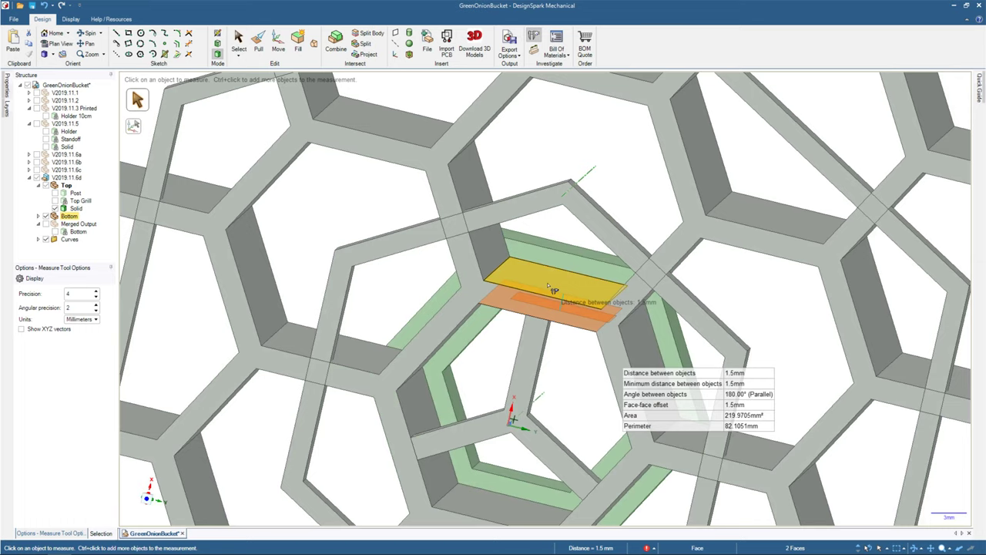
left_click(554, 289)
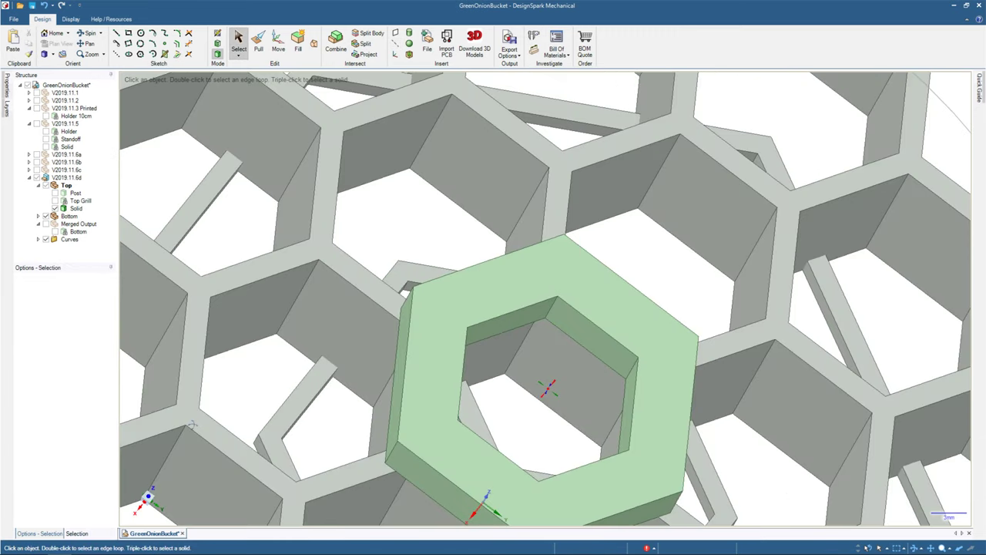
Examine how the widened hexagonal ring overlaps the central cell of the Bottom's grill from above and below.
middle_click_drag(193, 425, 271, 145)
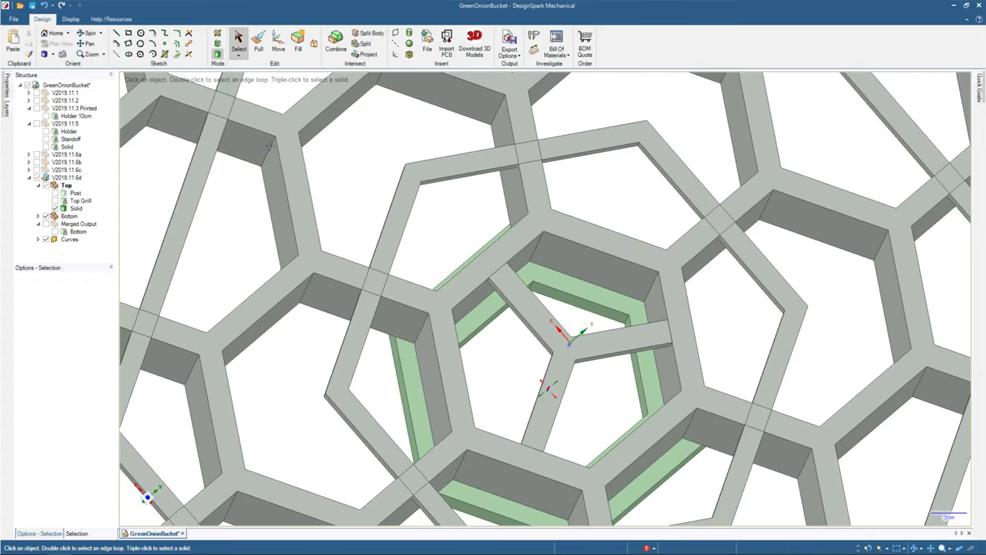
middle_click_drag(271, 145, 269, 179)
left_click(269, 180)
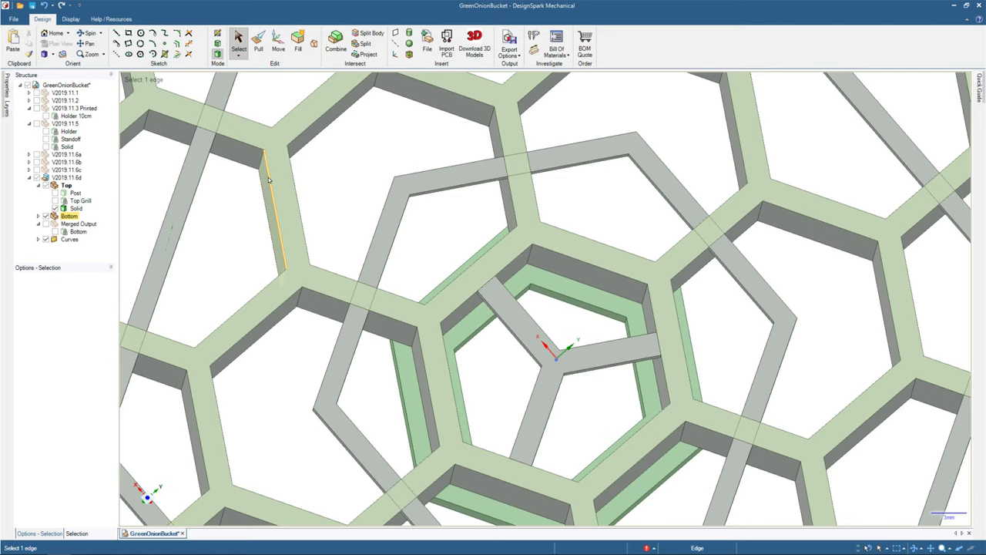
middle_click_drag(268, 179, 491, 446)
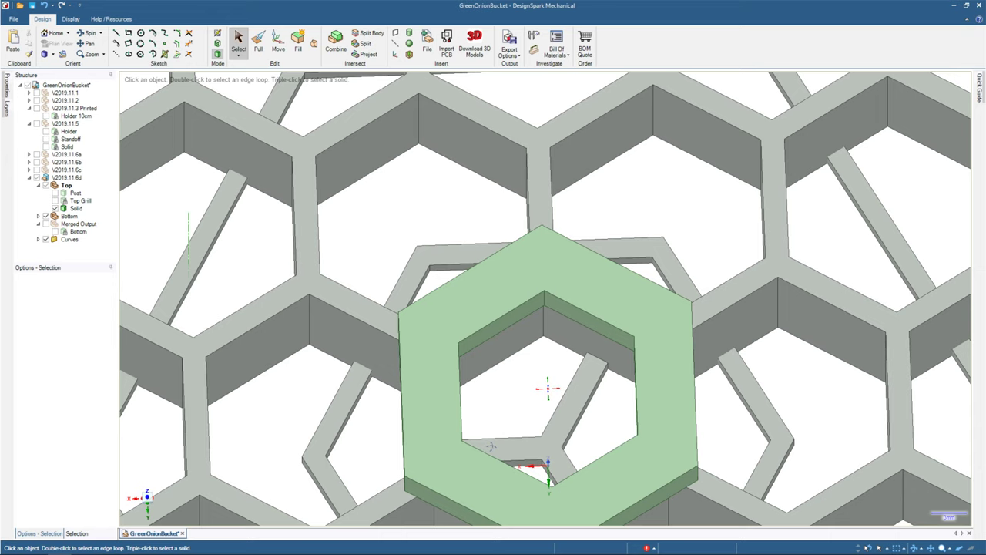
scroll(501, 232, "down", 5)
left_click(499, 240)
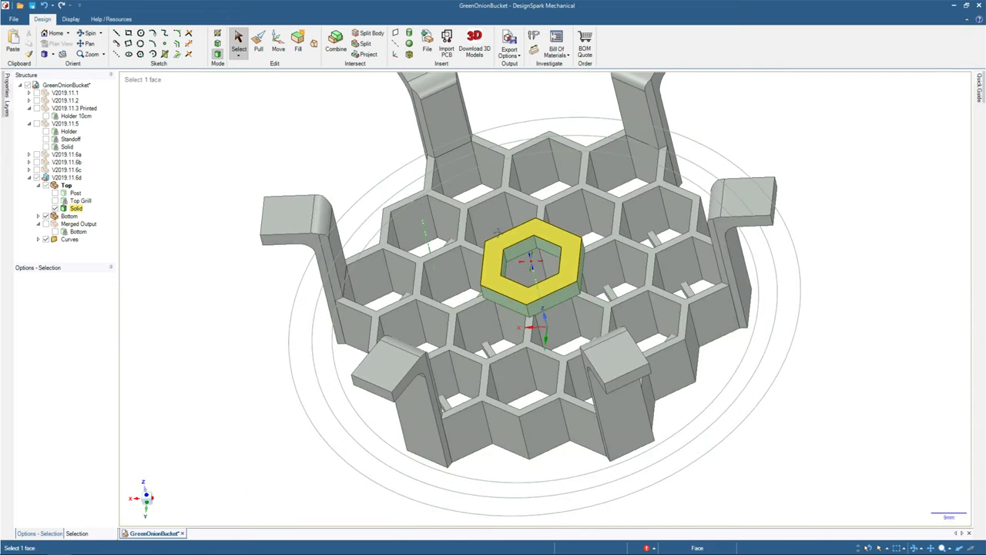
middle_click_drag(497, 231, 521, 239)
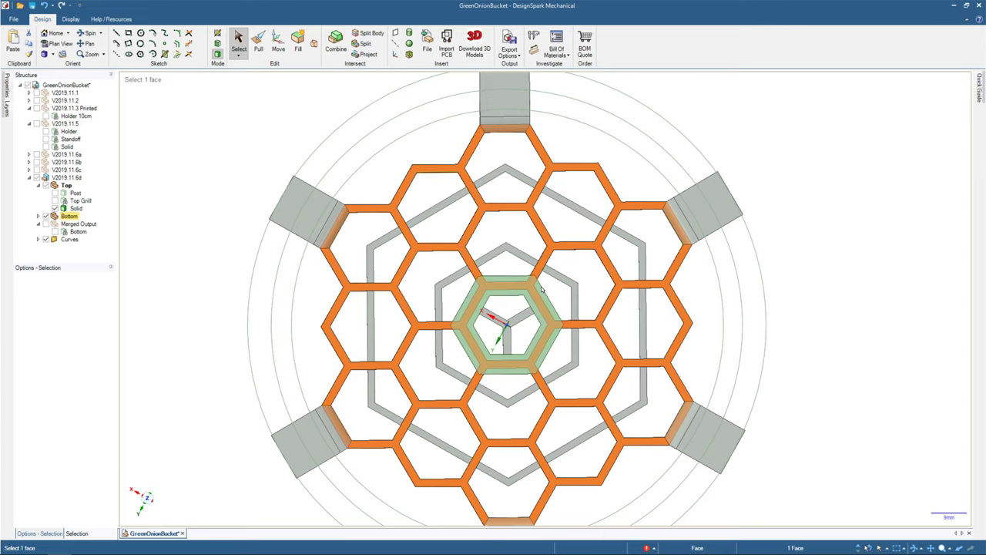
Start a three-point rectangle sketch on the end face of the hexagonal ring around the central cell.
left_click(514, 279)
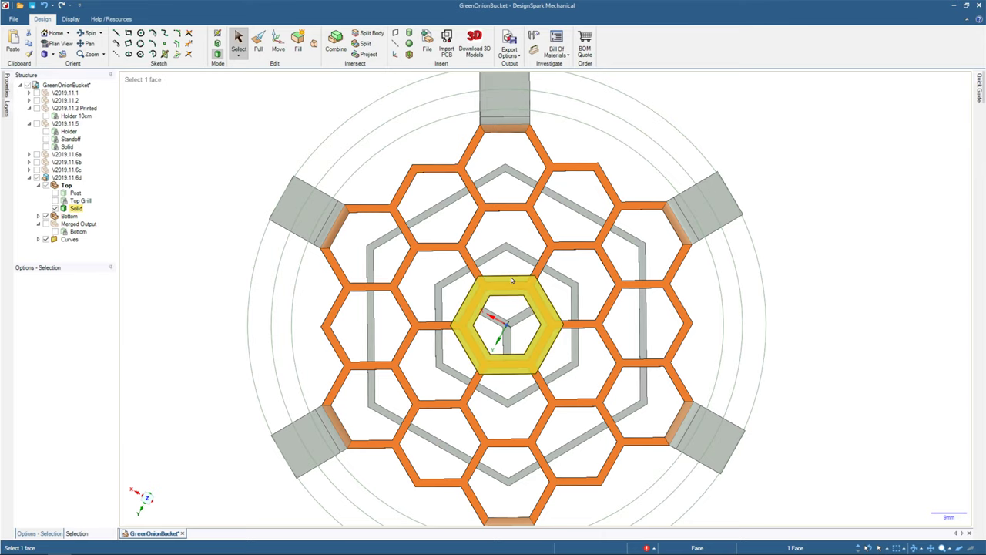
left_click(600, 281)
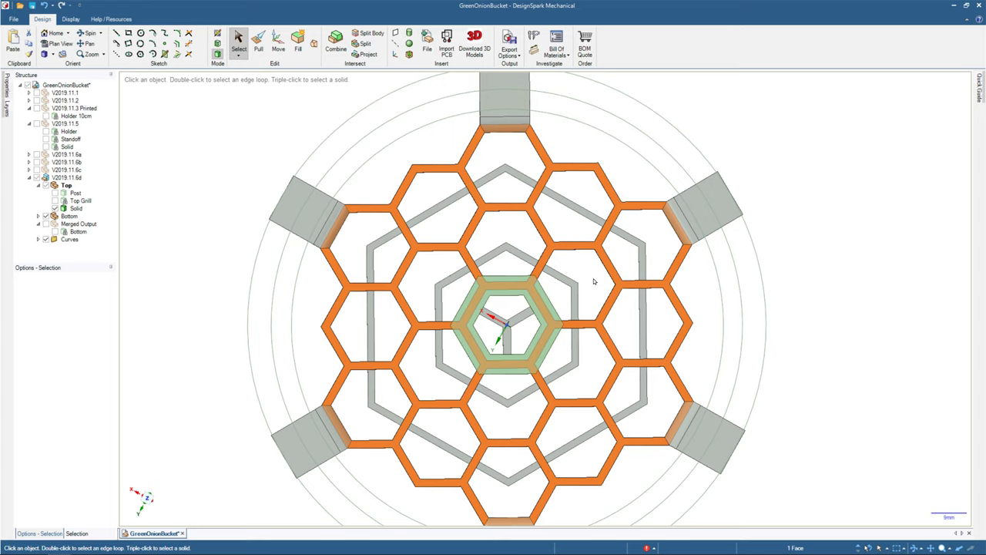
middle_click_drag(554, 291, 273, 288)
scroll(467, 295, "up", 5)
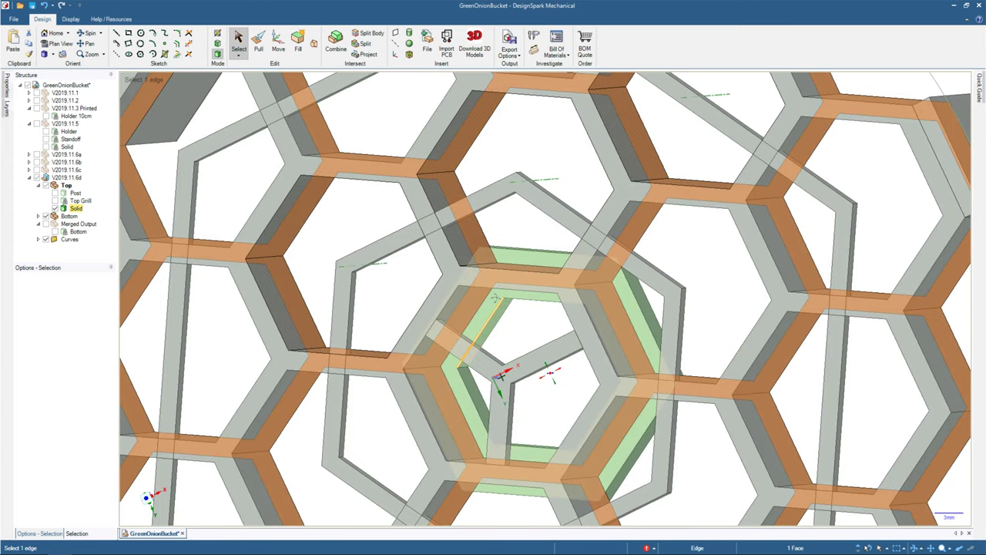
middle_click_drag(495, 296, 507, 296)
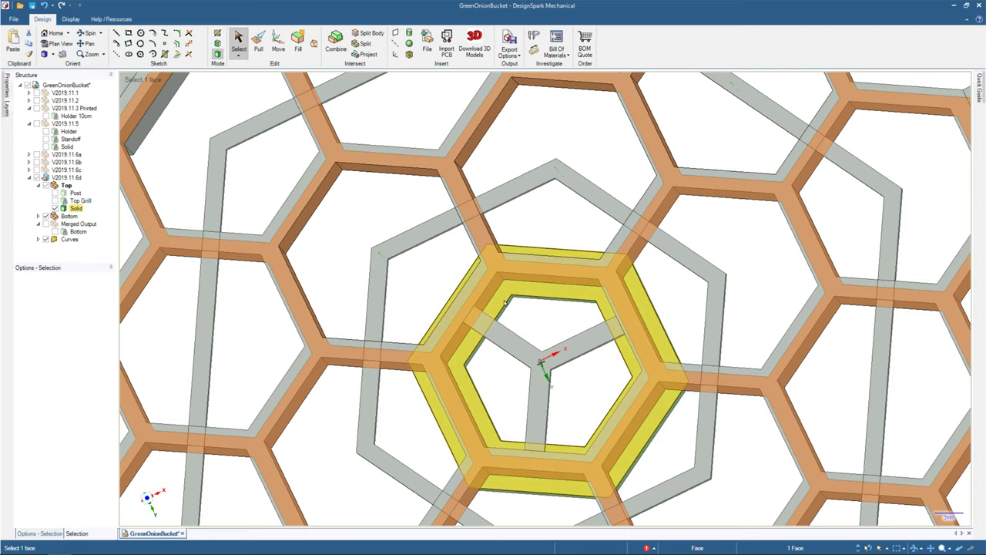
mouse_move(504, 303)
middle_mouse_down()
mouse_move(516, 288)
mouse_move(512, 295)
middle_mouse_up()
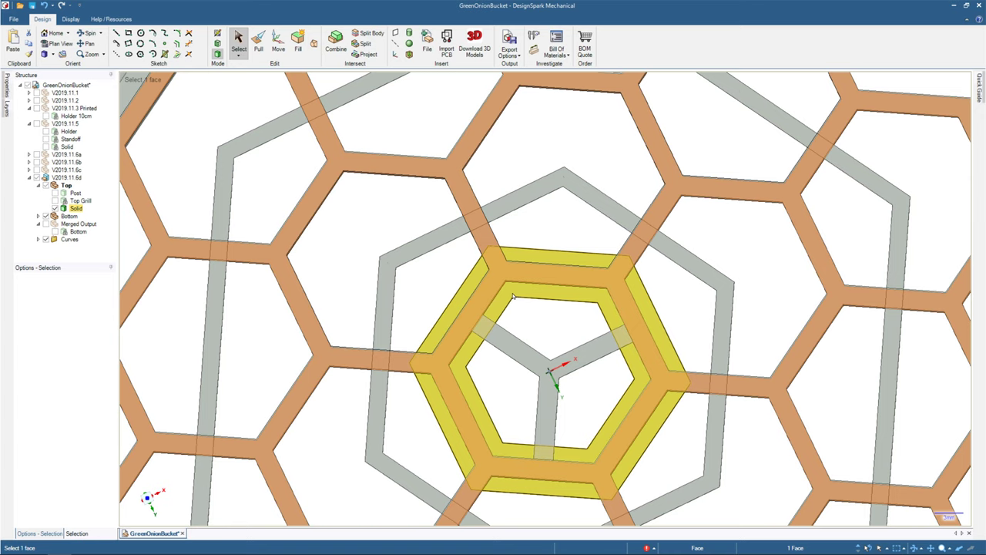
key("Escape")
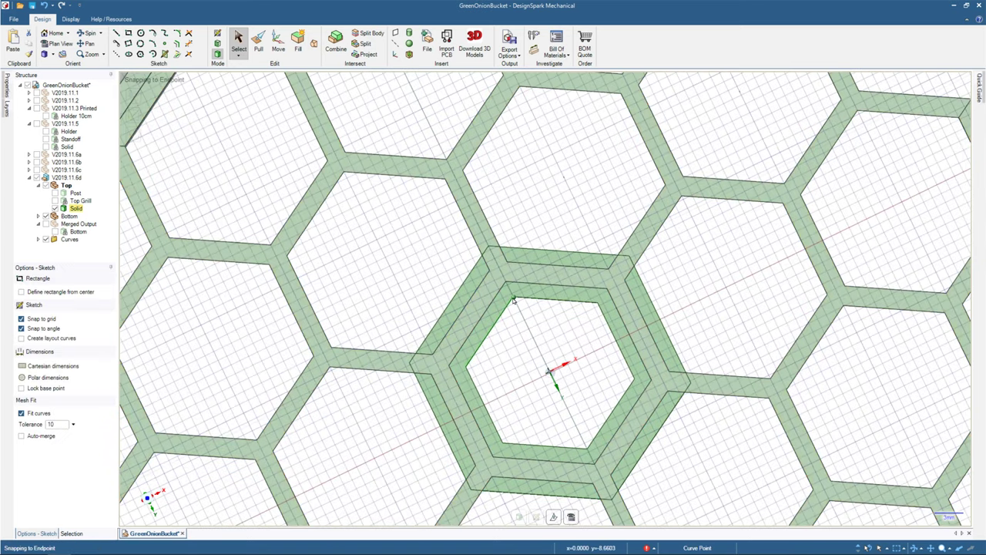
key("r")
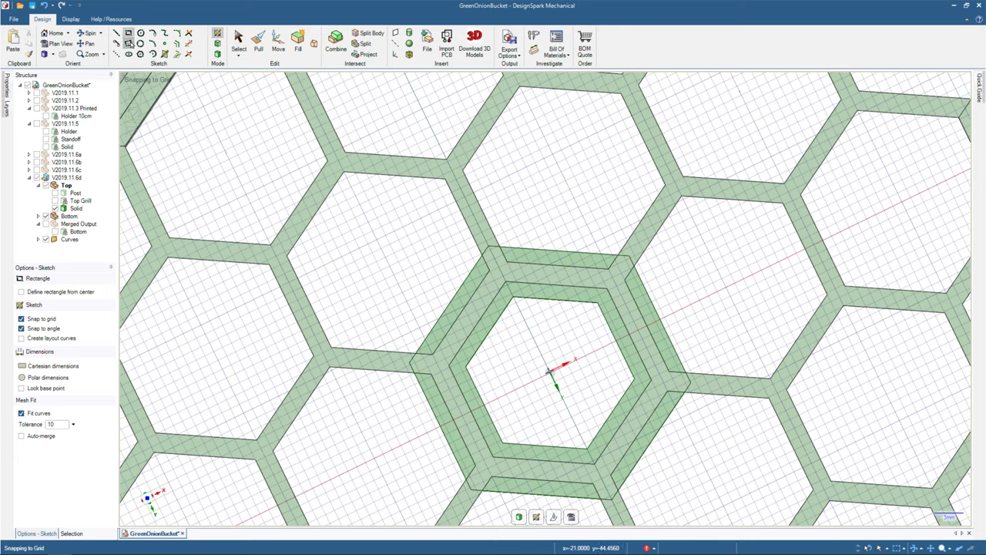
Sketch a rectangle 8.66 mm by 5 mm across one side of the ring, from its inner edge to its outer edge.
left_click(514, 300)
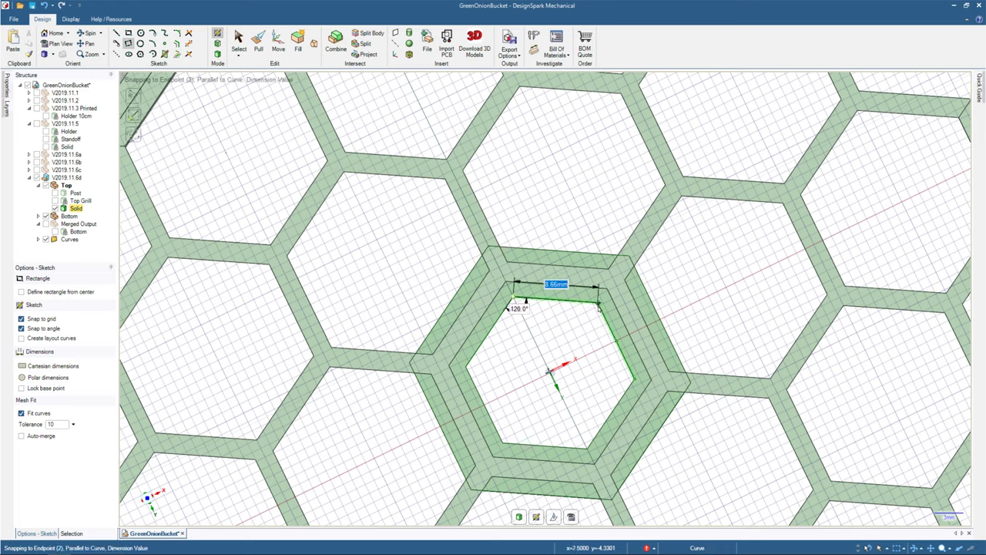
left_click(599, 305)
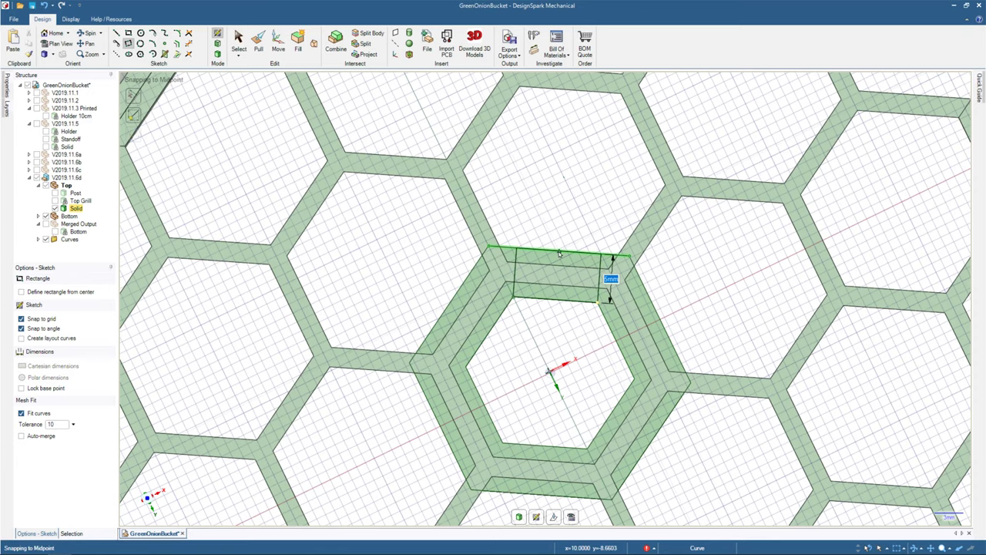
scroll(560, 255, "up", 3)
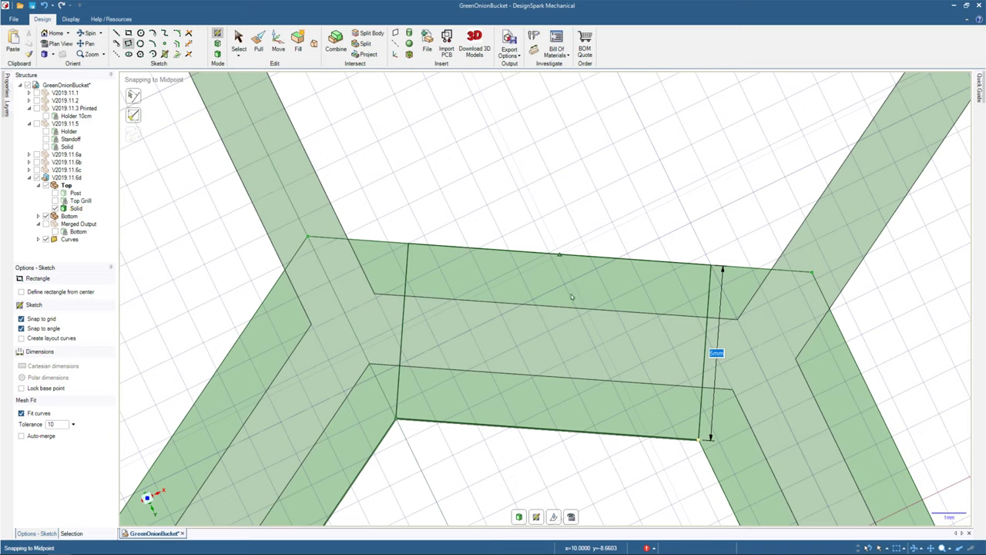
left_click(713, 270)
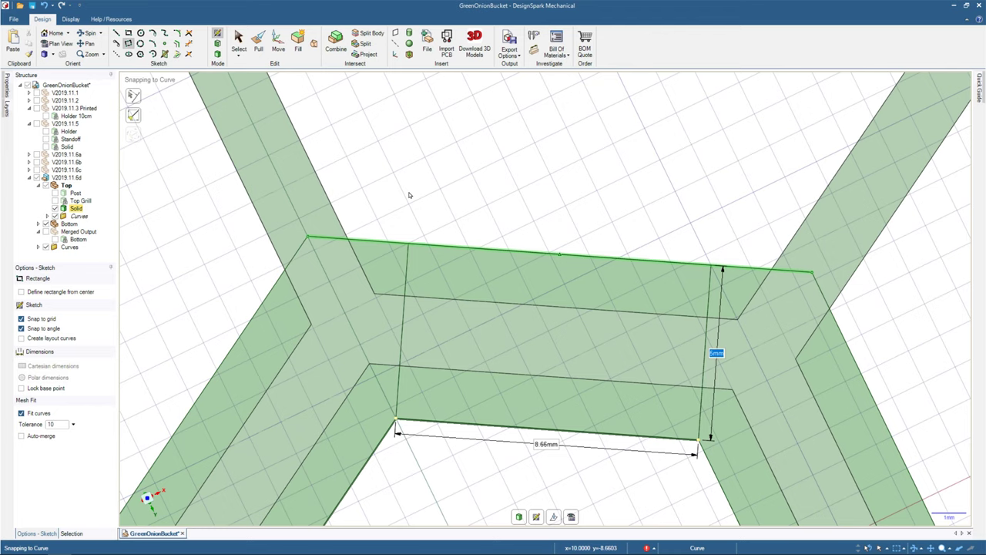
scroll(416, 208, "up", 3)
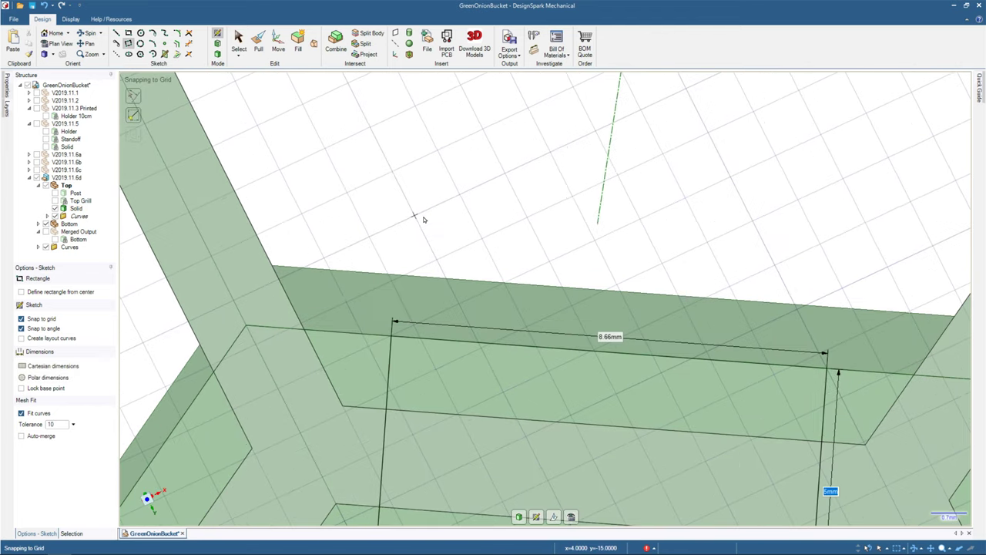
scroll(423, 219, "down", 5)
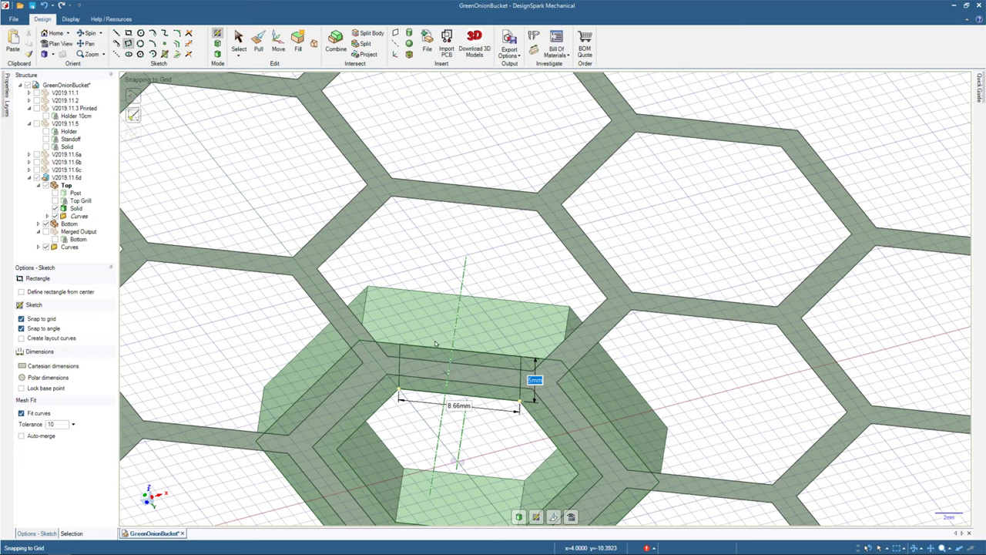
mouse_move(436, 344)
middle_mouse_down()
mouse_move(448, 267)
mouse_move(442, 296)
middle_mouse_up()
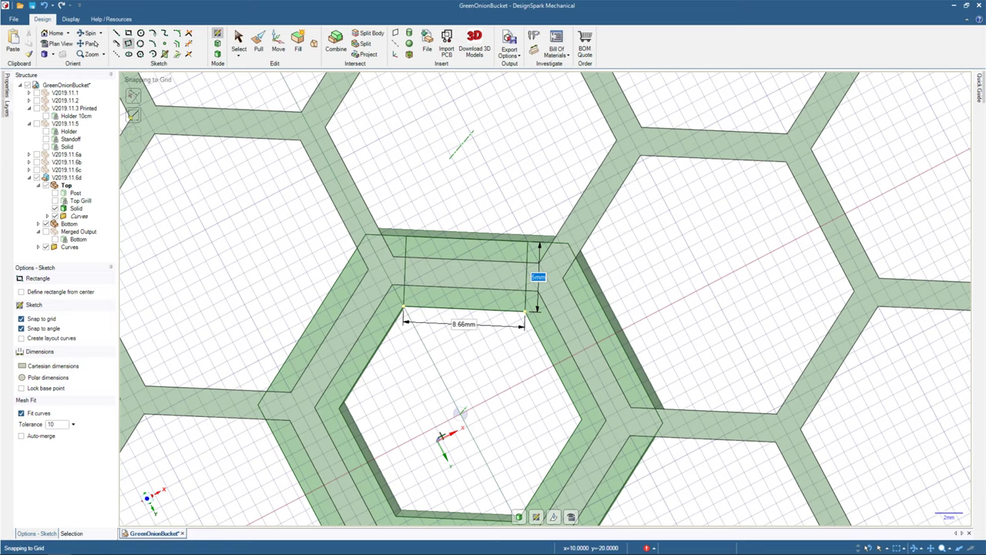
Try to pull the 8.66 mm by 5 mm rectangle on the ring's side into a solid.
left_click(259, 42)
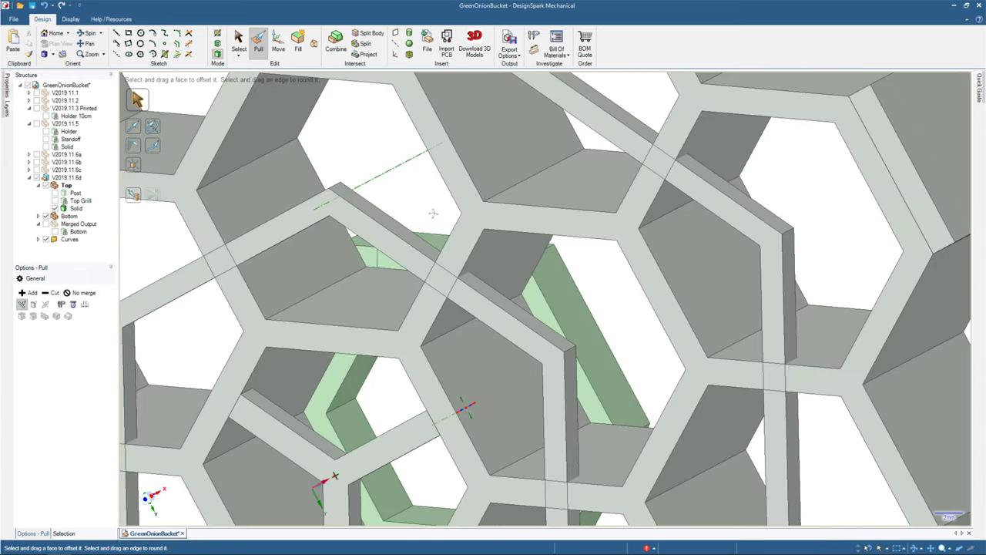
left_click(391, 259)
key("Escape")
left_click(393, 257)
key("v")
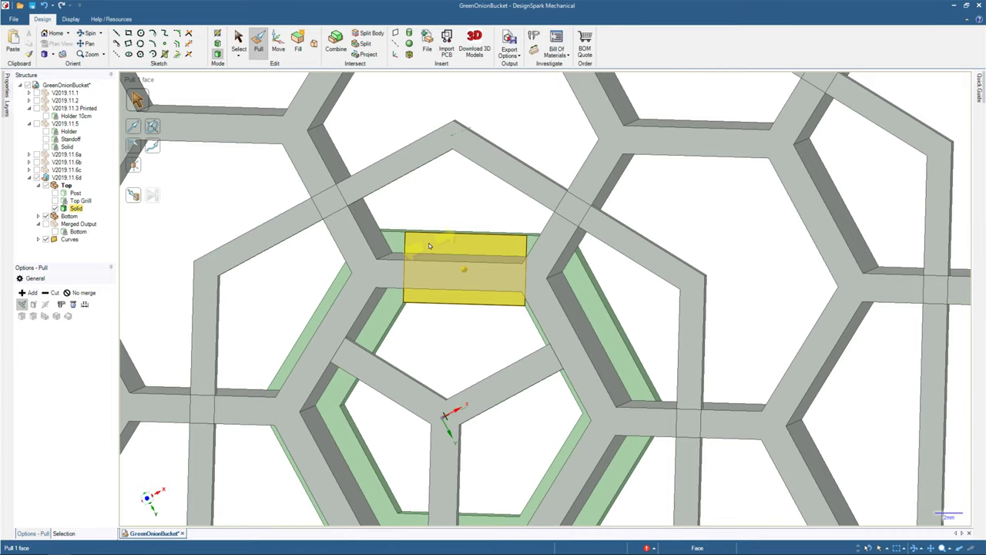
middle_click_drag(428, 243, 439, 219)
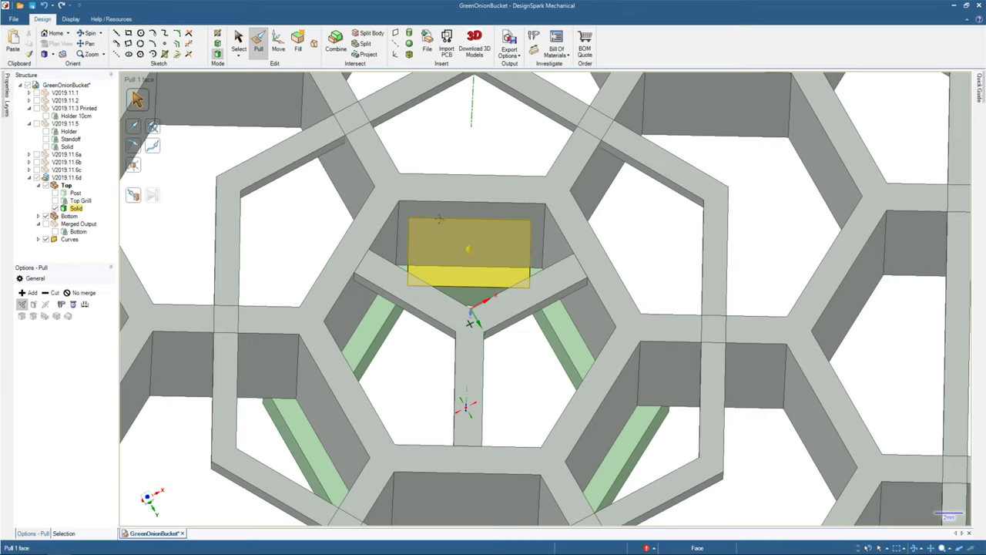
Undo the full-width rectangle on the ring's side and return to the sketch on the ring's end face.
key("r")
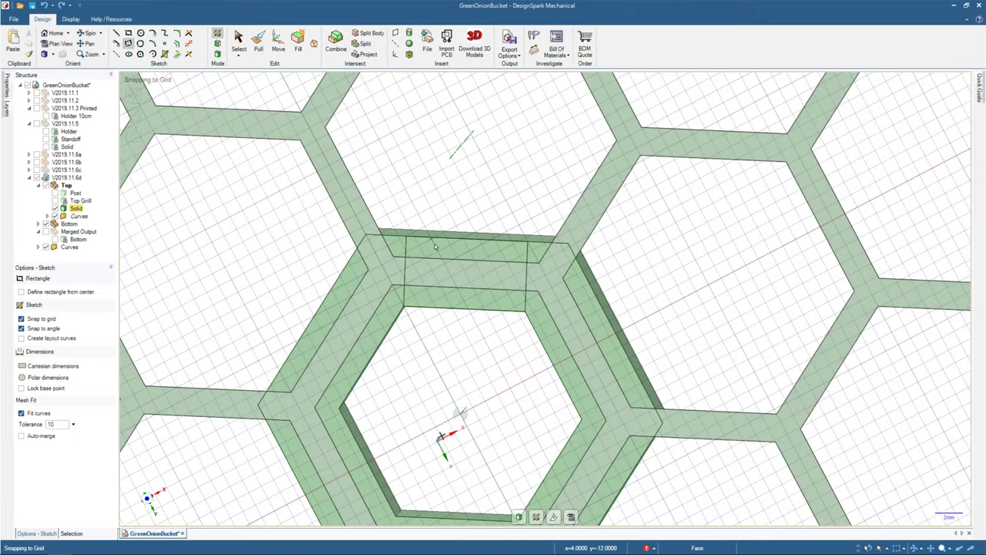
scroll(434, 244, "up", 3)
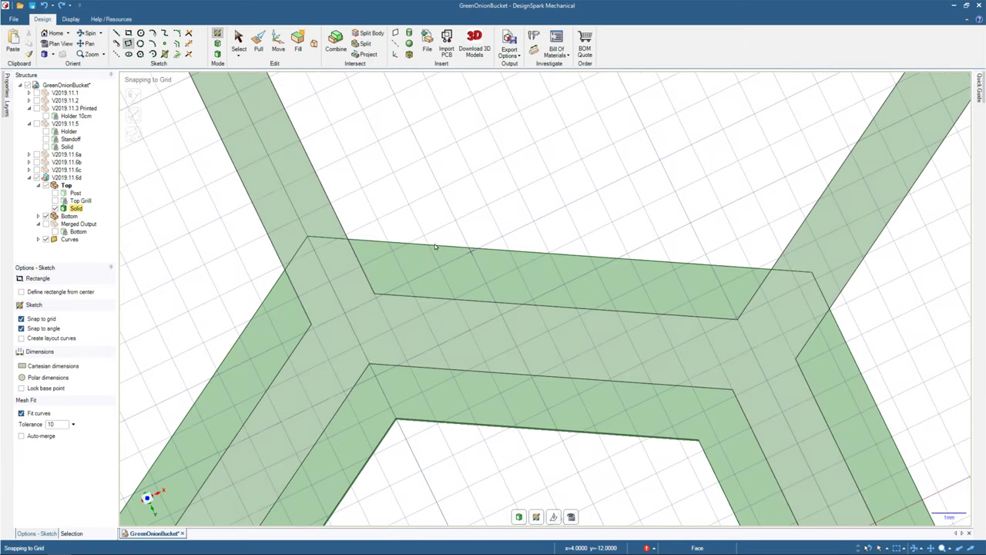
scroll(435, 246, "up", 3)
scroll(435, 247, "down", 5)
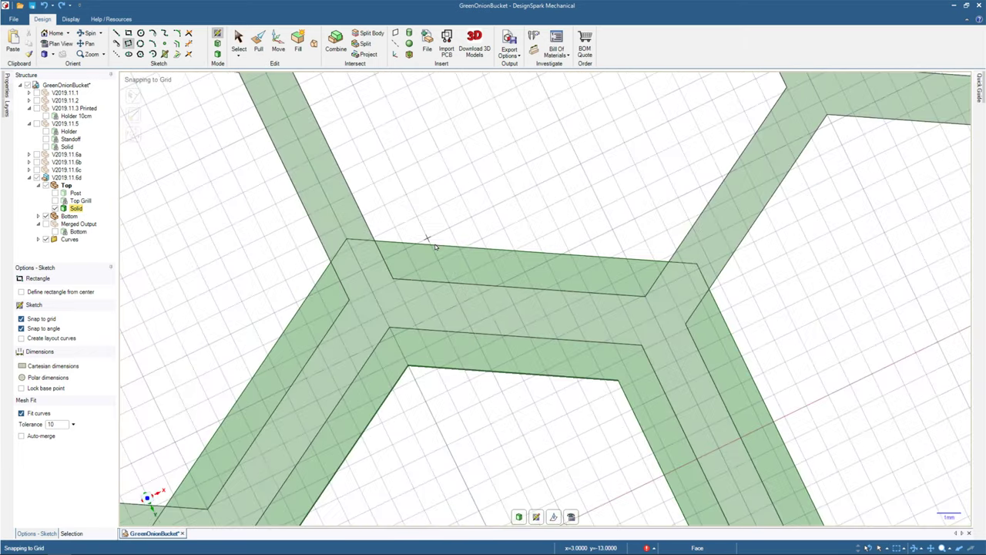
Sketch an 8.66 mm by 1.2 mm rectangle on the ring's end face, along one side of its inner edge.
scroll(435, 247, "down", 2)
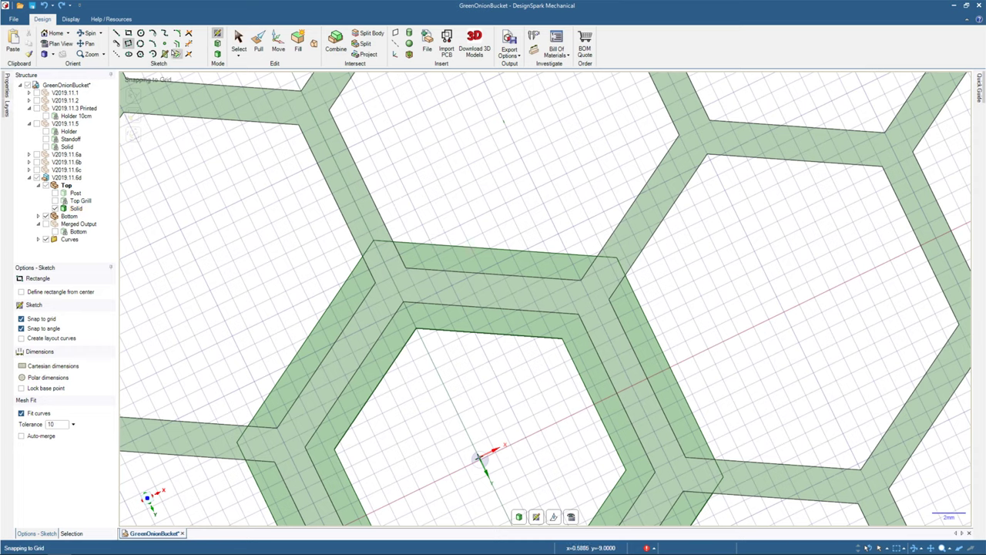
left_click(417, 331)
left_click(565, 336)
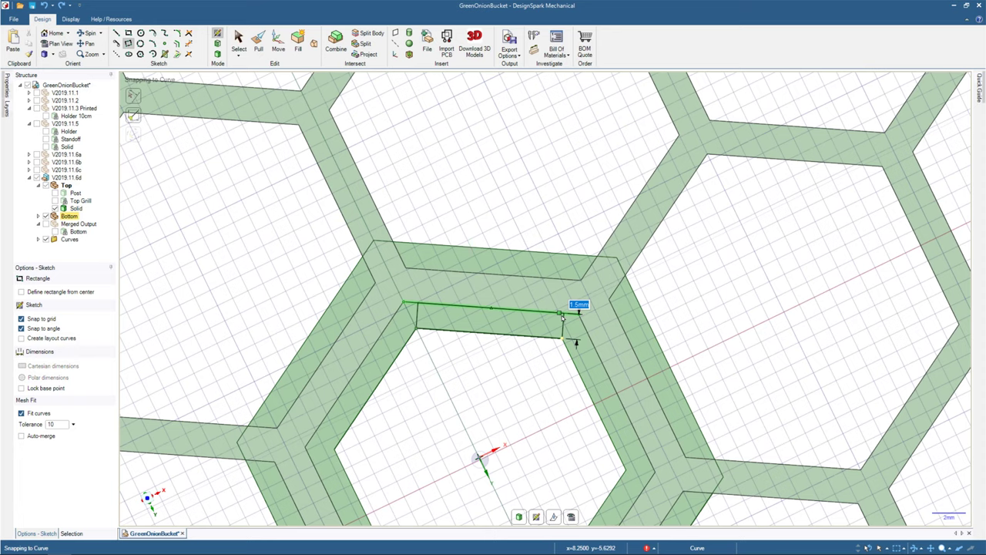
type("1")
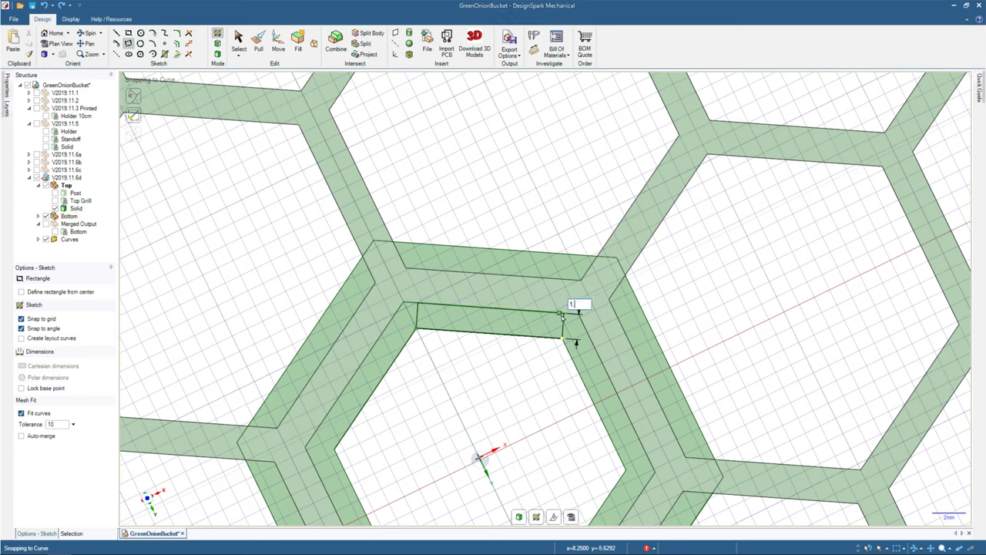
type(".2m")
key("Escape")
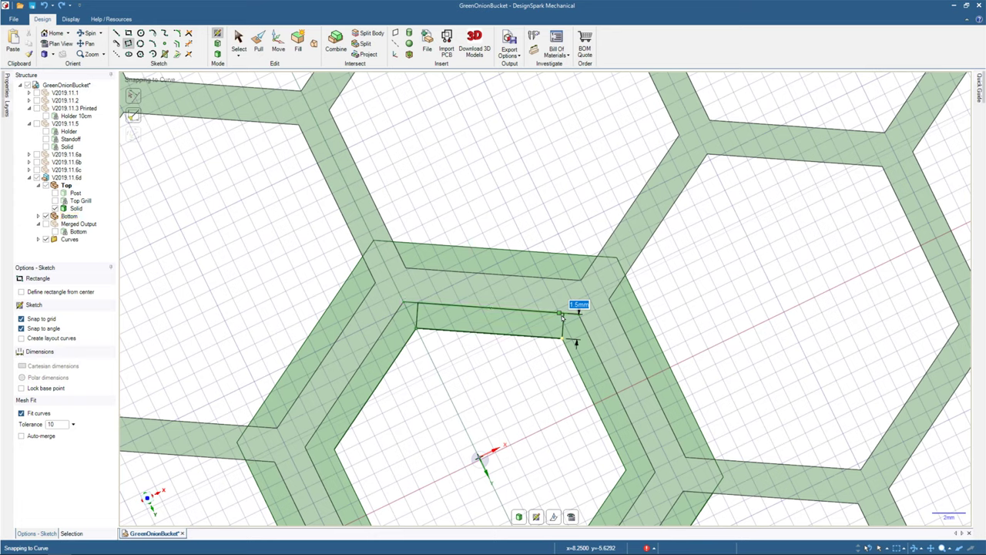
left_click(565, 321)
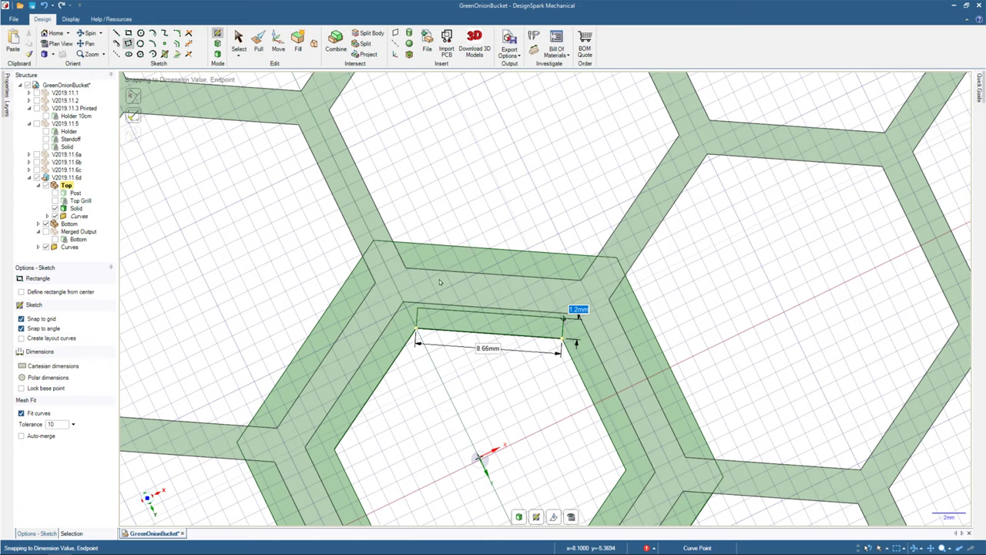
key("Return")
Sketch a matching 8.66 mm by 1.2 mm rectangle along the outer edge of the same ring side.
left_click(422, 245)
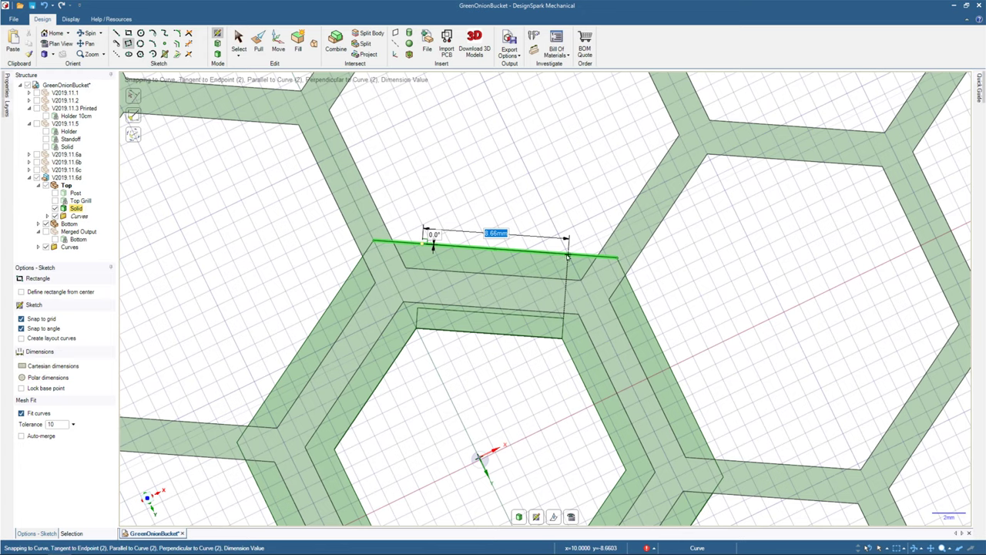
left_click(568, 256)
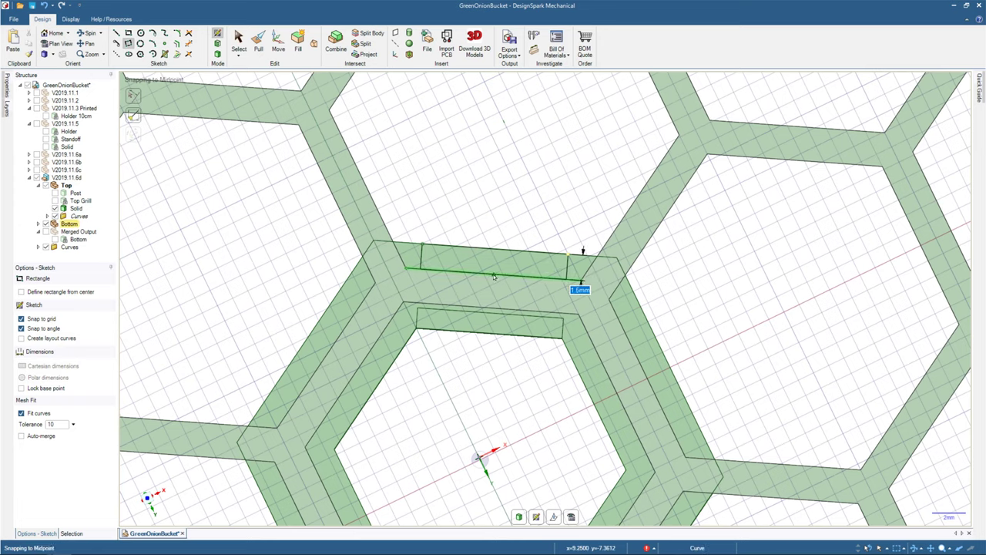
type("1.2")
key("Return")
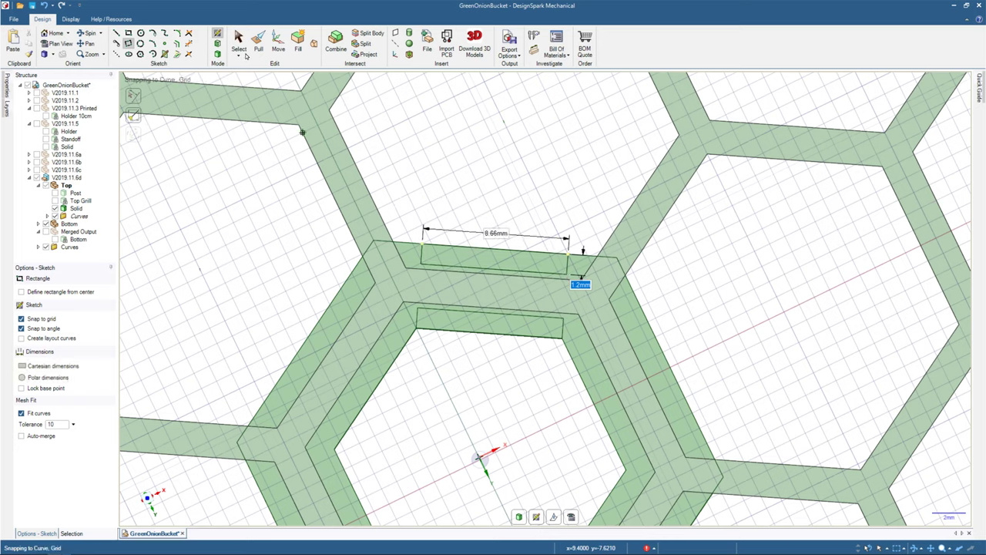
key("Escape")
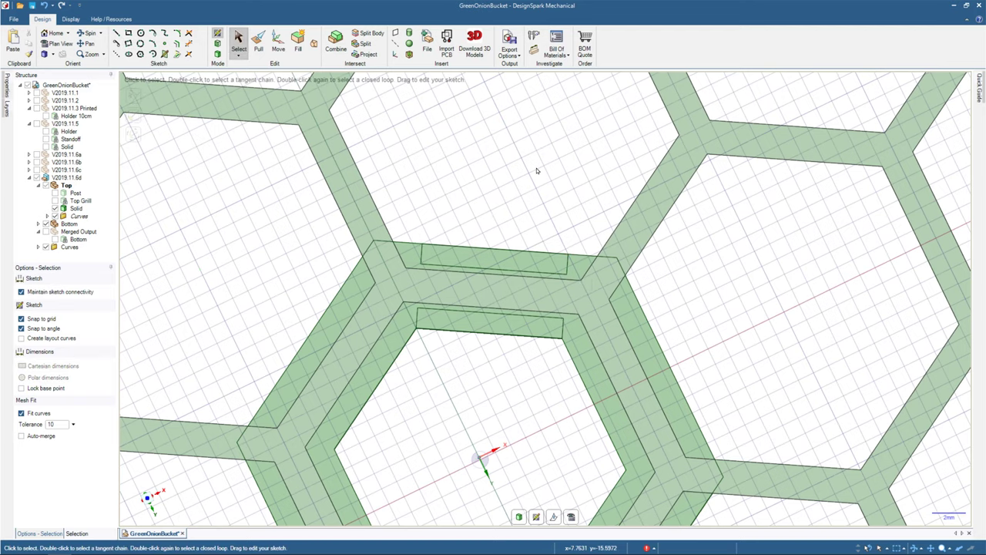
Pull the 8.66 mm by 1.2 mm rectangle along the ring side's outer edge 5 mm to form the outer tab.
mouse_move(535, 167)
middle_mouse_down()
mouse_move(481, 169)
mouse_move(501, 192)
mouse_move(508, 174)
middle_mouse_up()
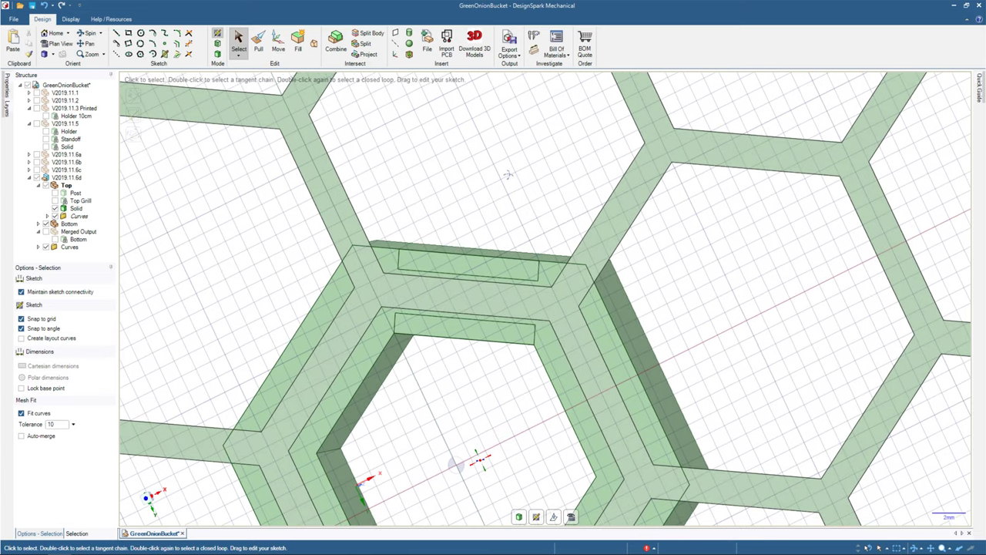
middle_click_drag(508, 174, 485, 223)
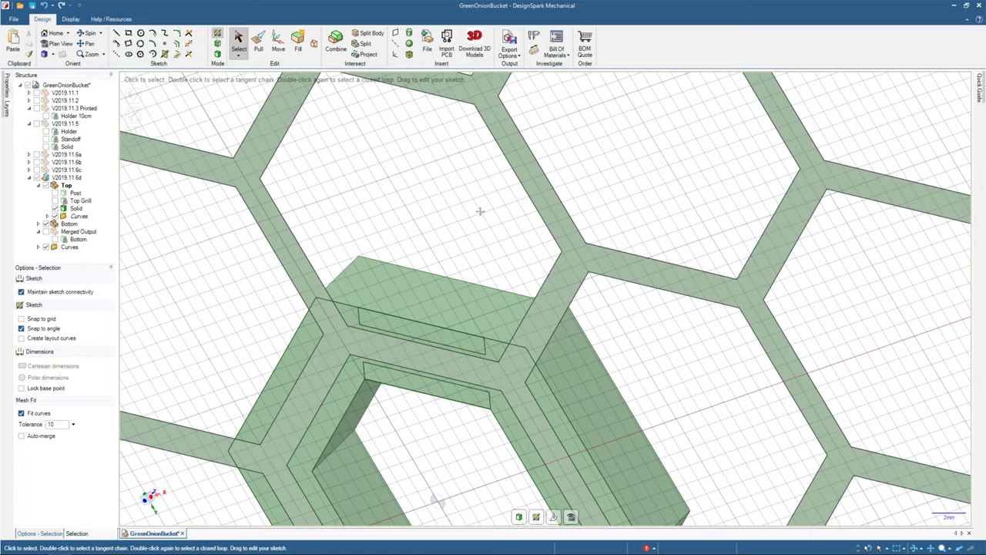
middle_click_drag(480, 211, 505, 183)
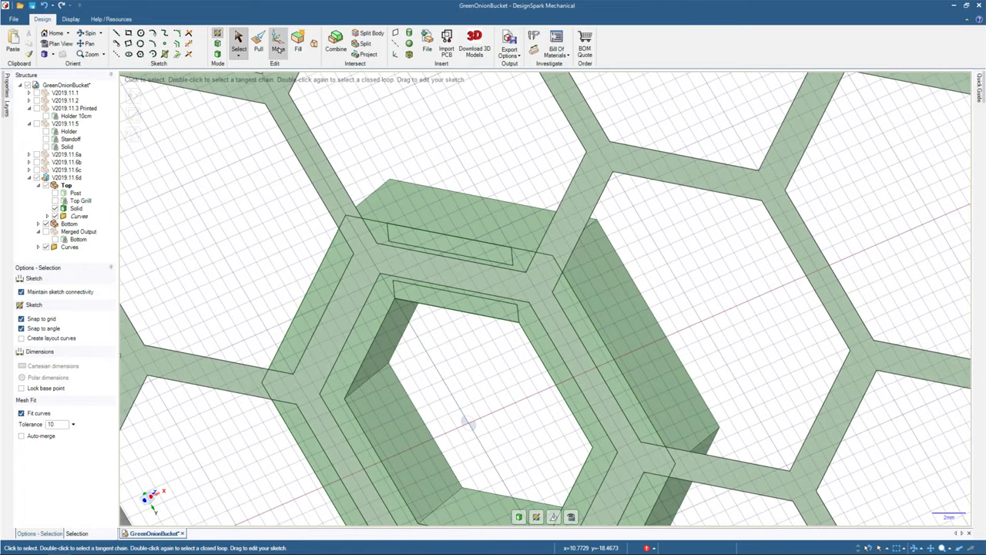
left_click(259, 45)
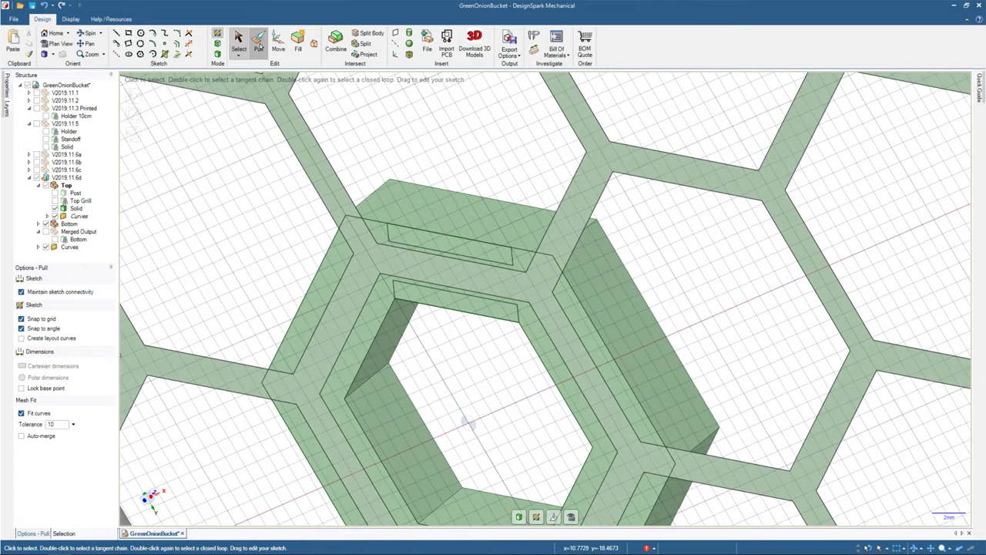
left_click(259, 46)
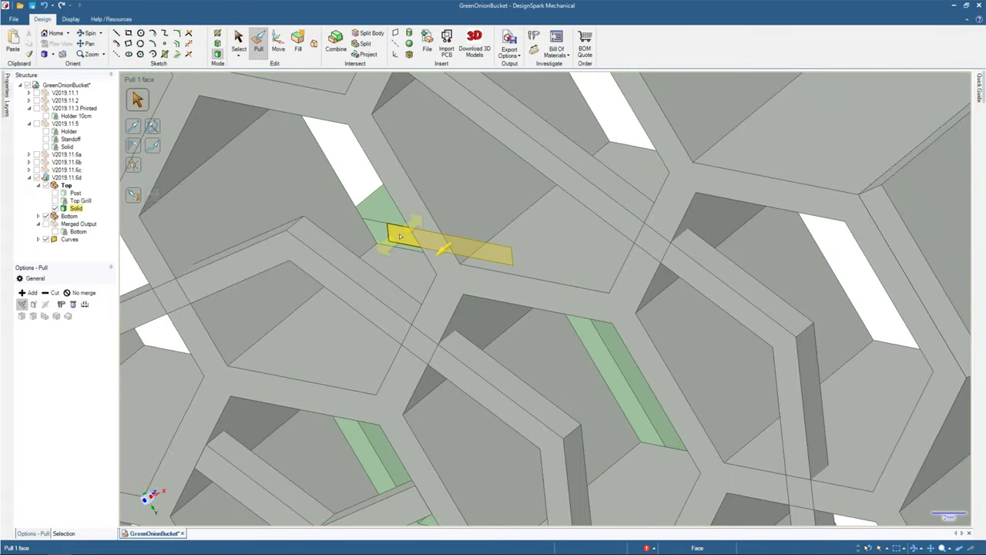
left_click_drag(400, 236, 385, 255)
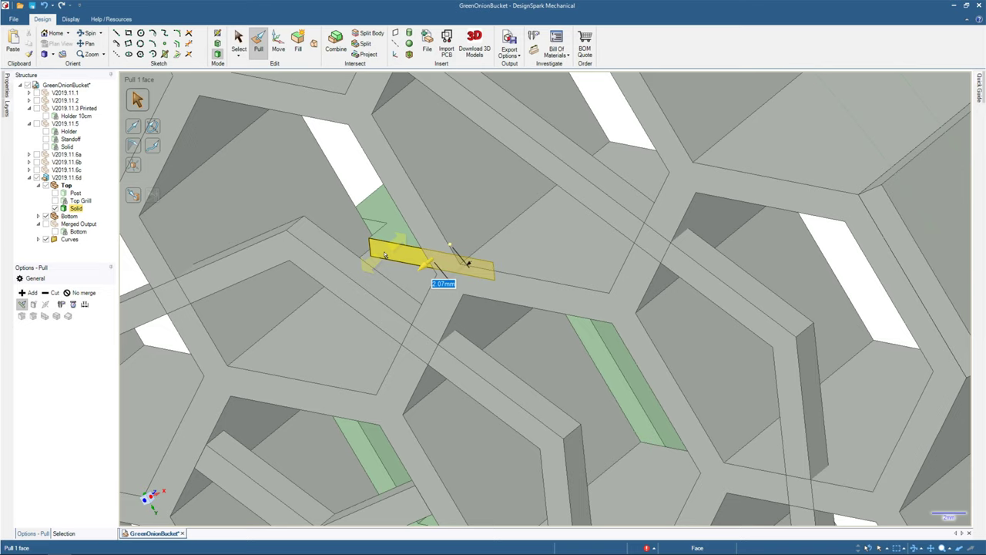
type("5mm")
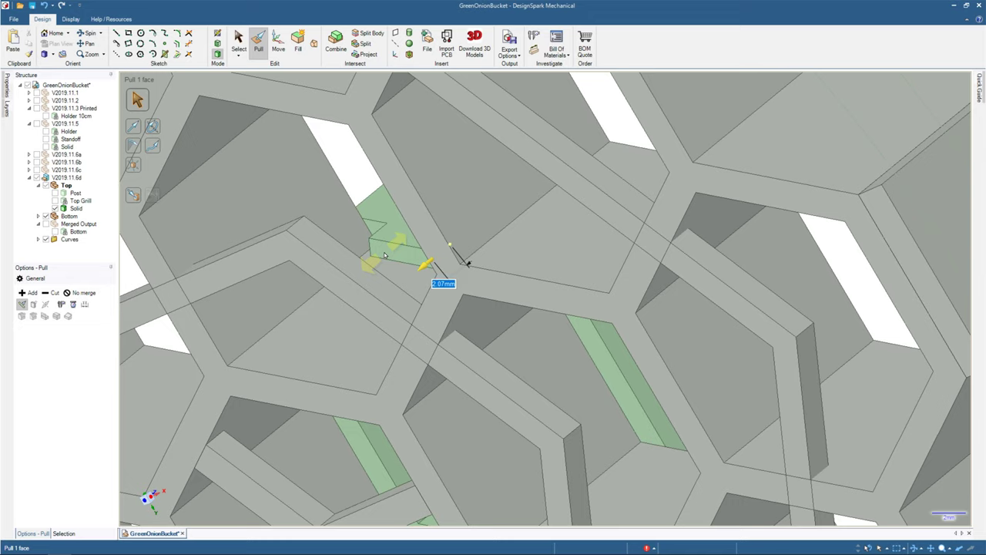
Pull the matching rectangle along the inner edge of the same ring side 5 mm and check both tabs against the grill wall.
key("v")
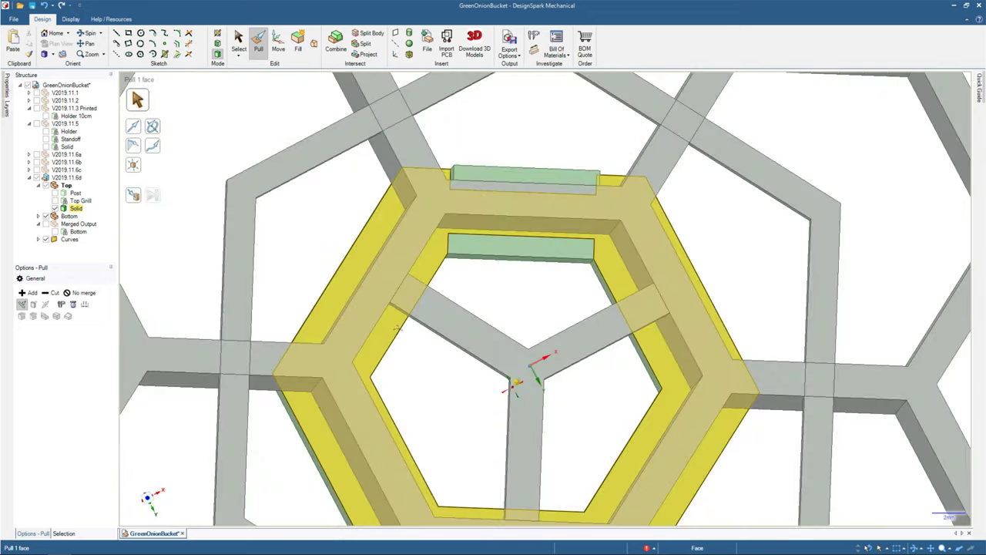
middle_click_drag(395, 327, 416, 247)
left_click(401, 248)
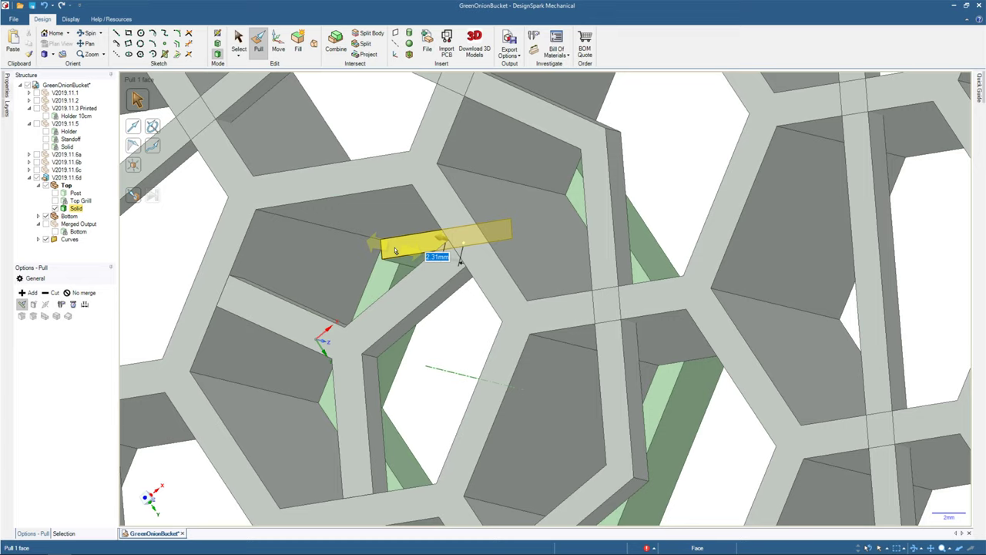
type("5mm")
key("Return")
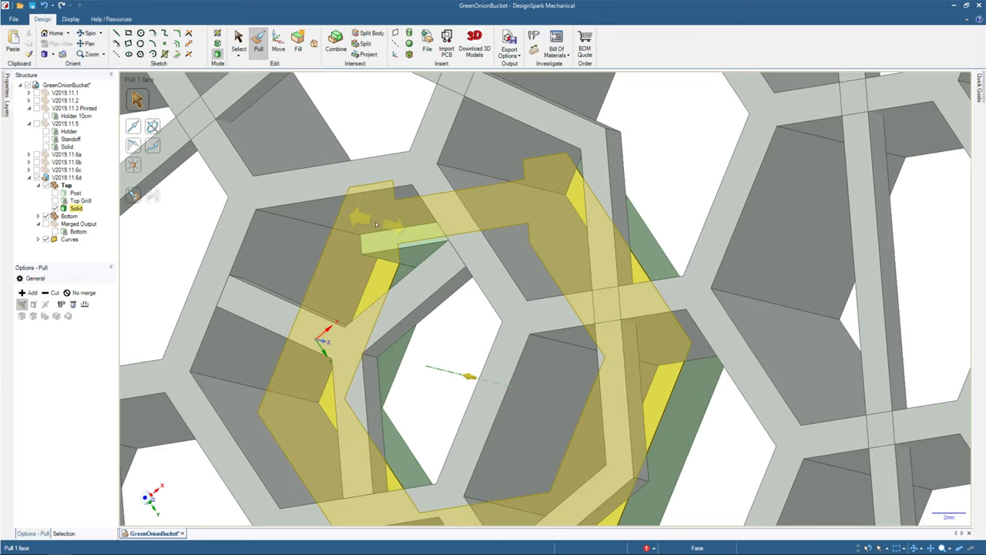
middle_click_drag(375, 221, 429, 240)
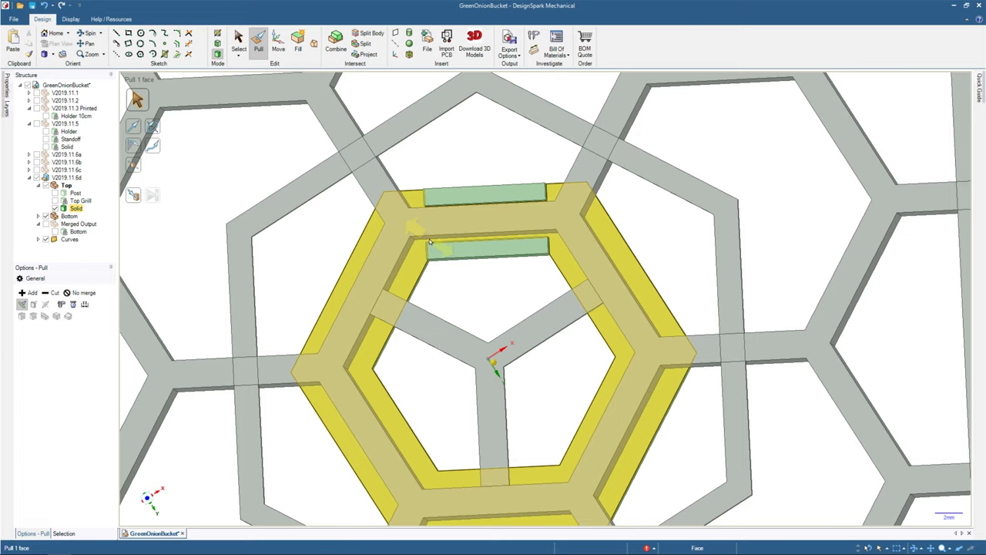
middle_click_drag(430, 242, 427, 246)
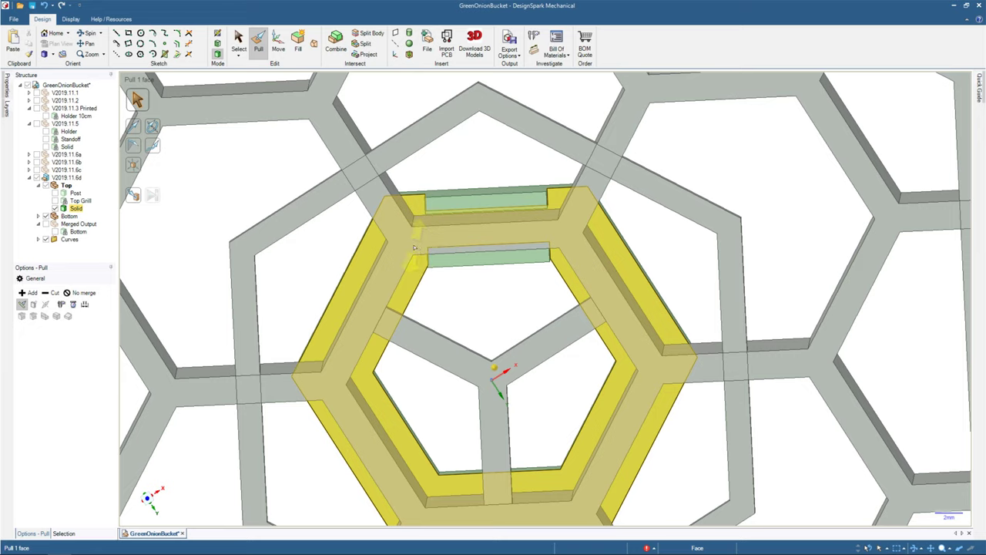
mouse_move(426, 246)
middle_mouse_down()
mouse_move(428, 220)
mouse_move(422, 244)
middle_mouse_up()
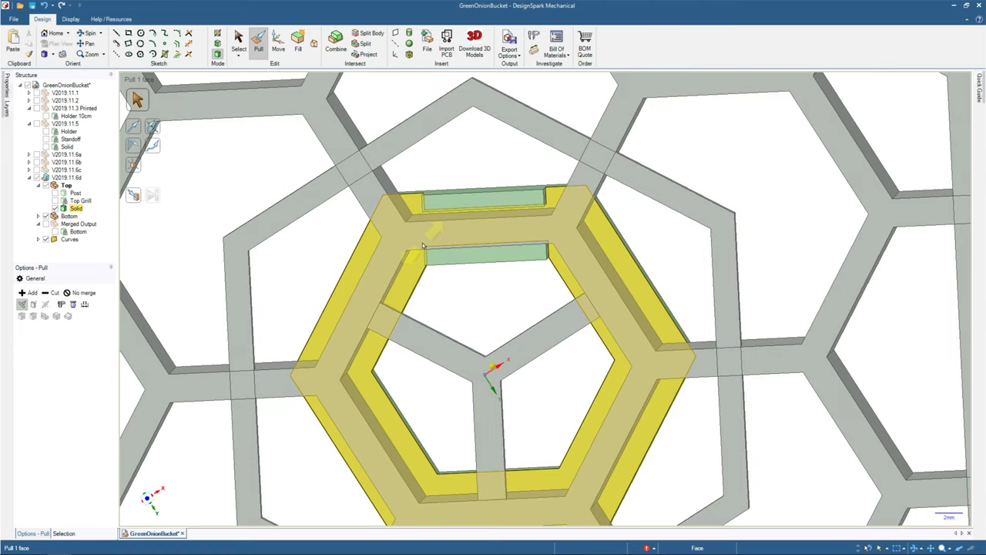
mouse_move(422, 245)
middle_mouse_down()
mouse_move(430, 233)
mouse_move(373, 257)
mouse_move(441, 240)
mouse_move(428, 244)
middle_mouse_up()
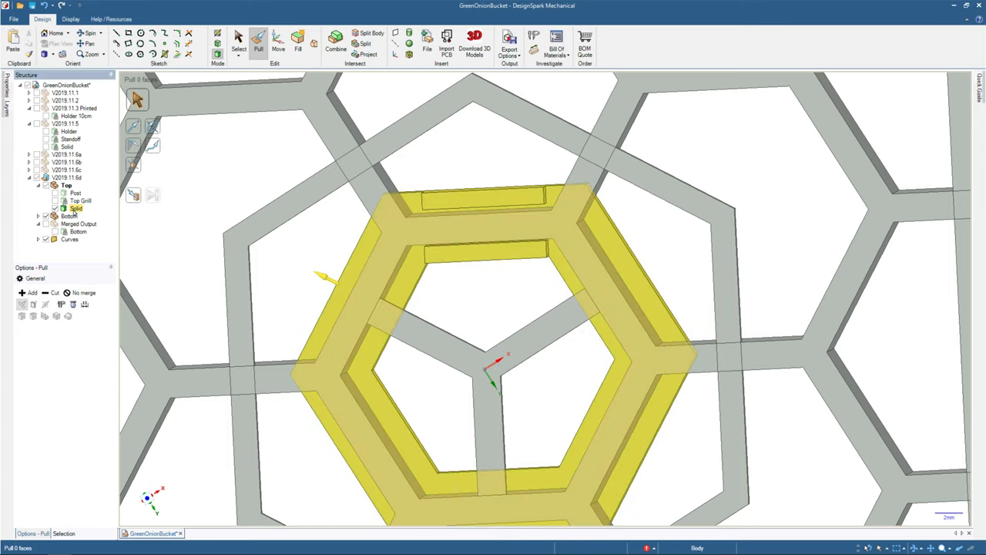
Undo both tabs and their rectangle sketches on the ring's end face, and return to solid editing.
key("s")
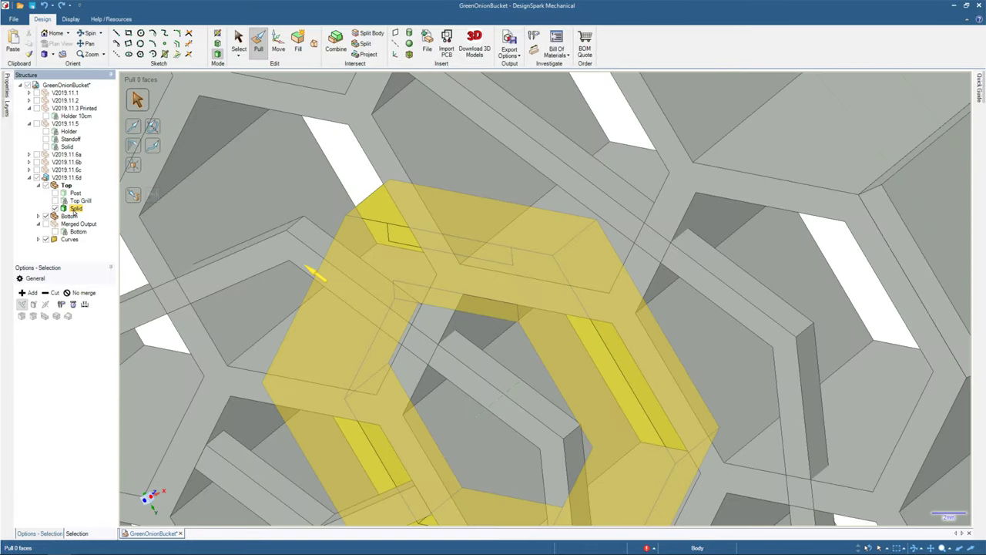
key("r")
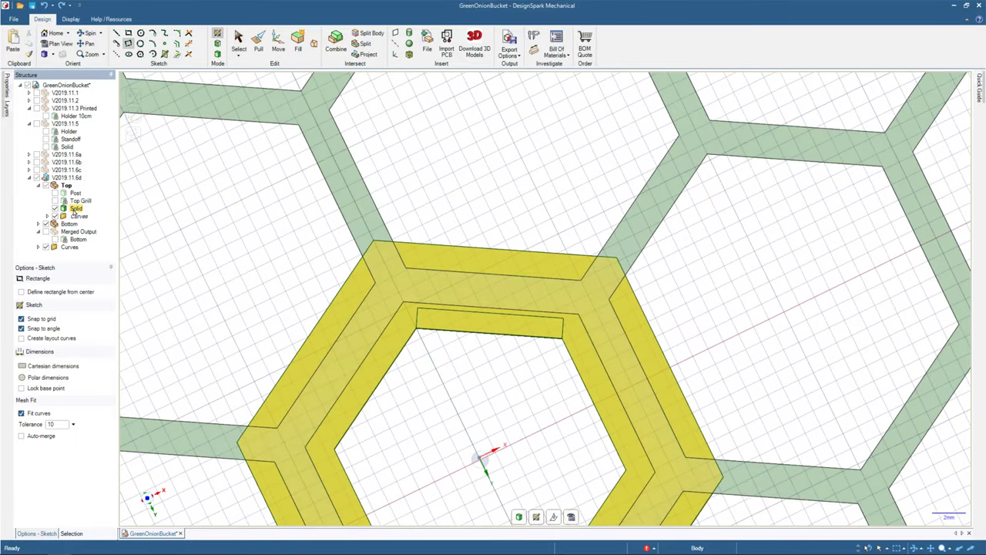
key("ctrl+z")
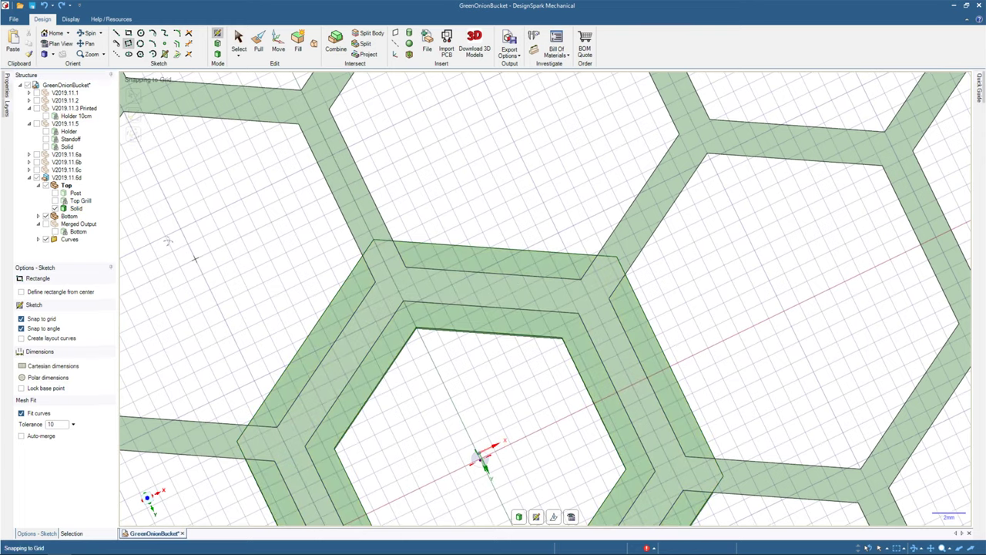
left_click(238, 39)
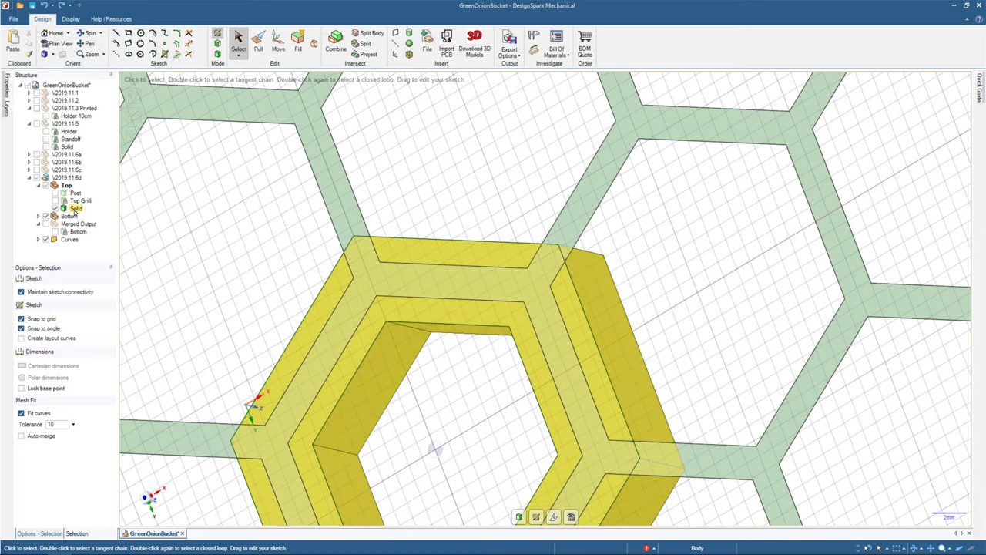
key("p")
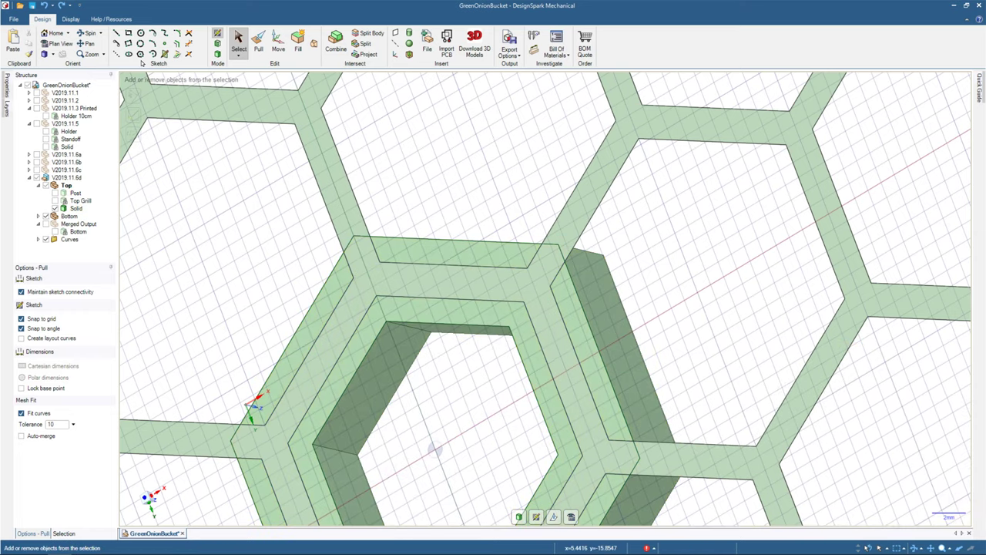
key("p")
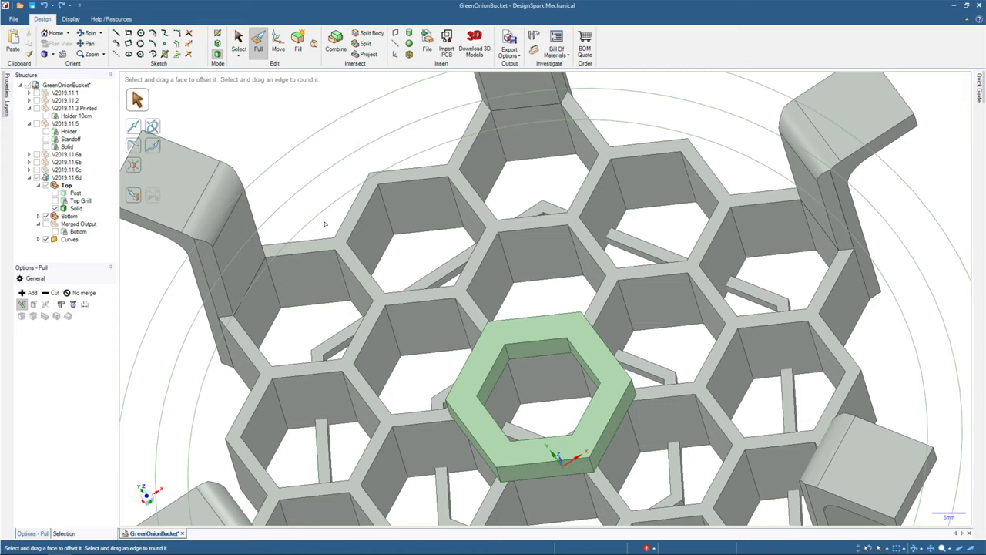
middle_click_drag(324, 223, 268, 282)
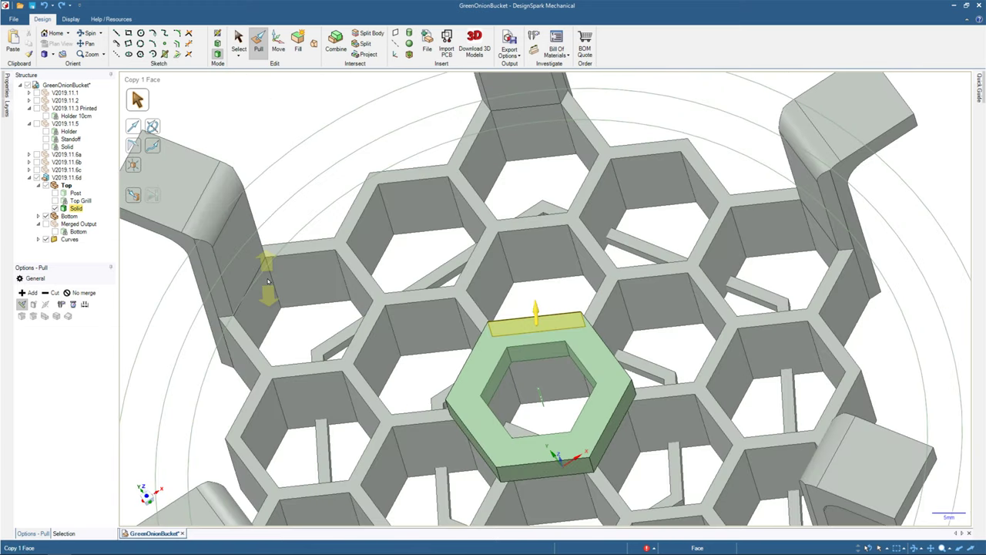
key("k")
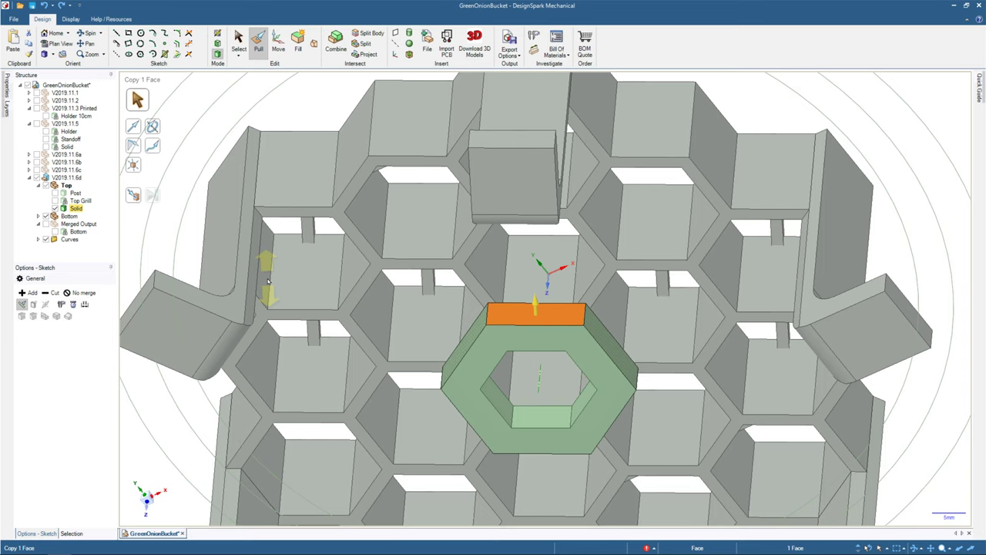
key("r")
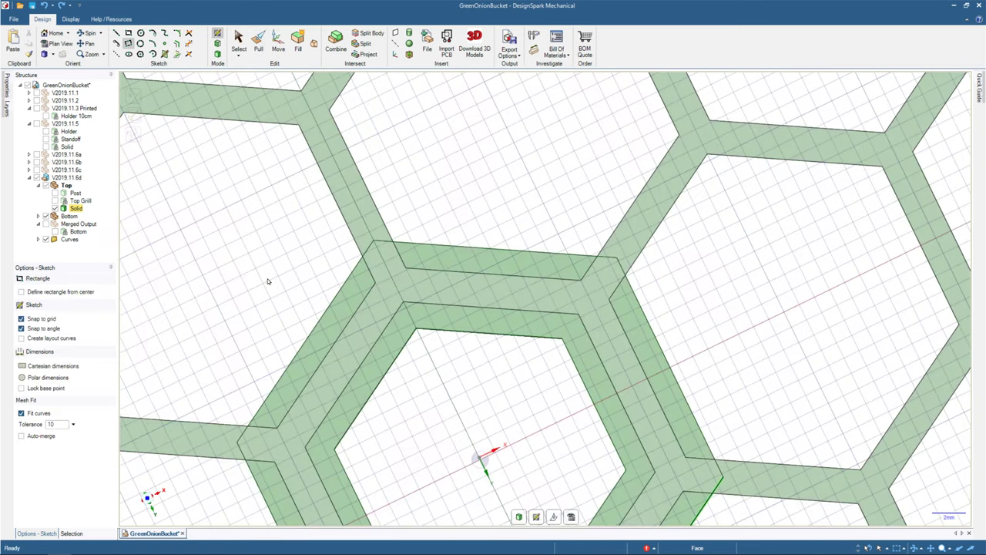
key("v")
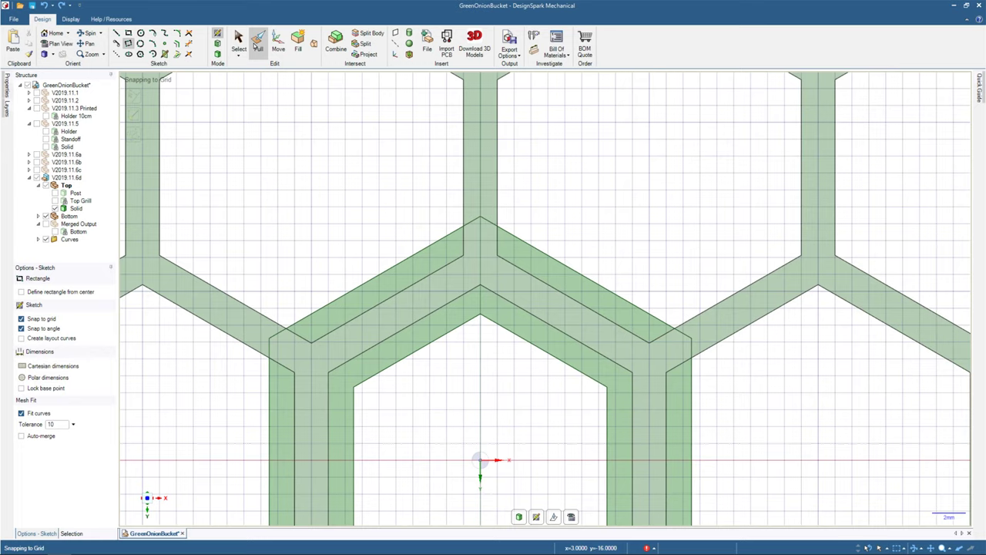
left_click(258, 45)
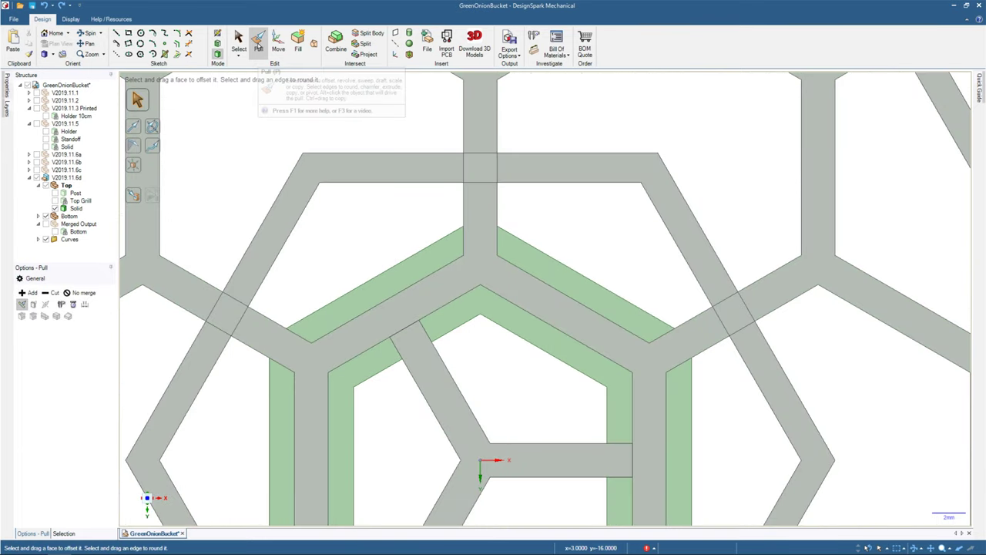
Measure the distance between the outer and inner faces of one ring side and inspect how it sits around the grill's central cell.
left_click(239, 40)
left_click(419, 324)
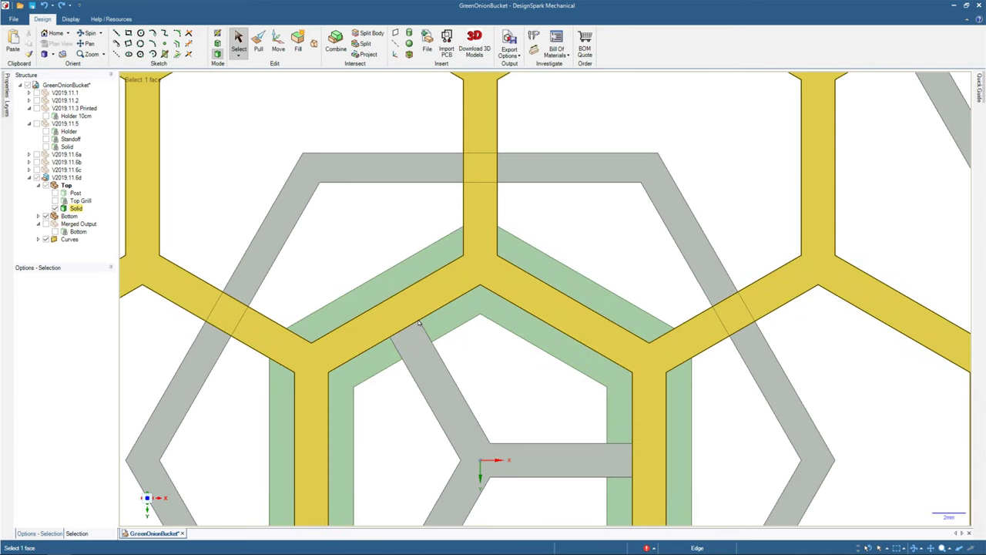
middle_click_drag(419, 324, 238, 290)
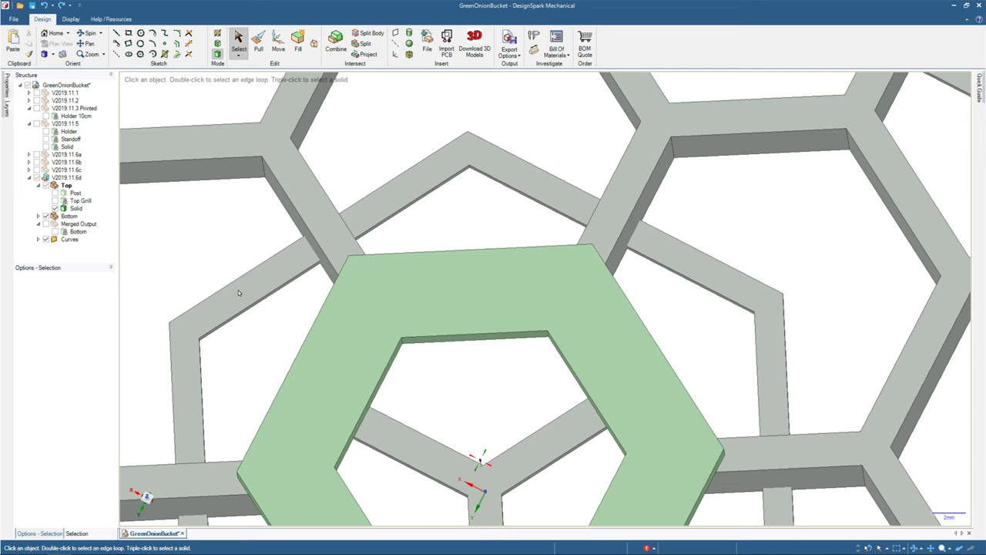
key("ctrl+z")
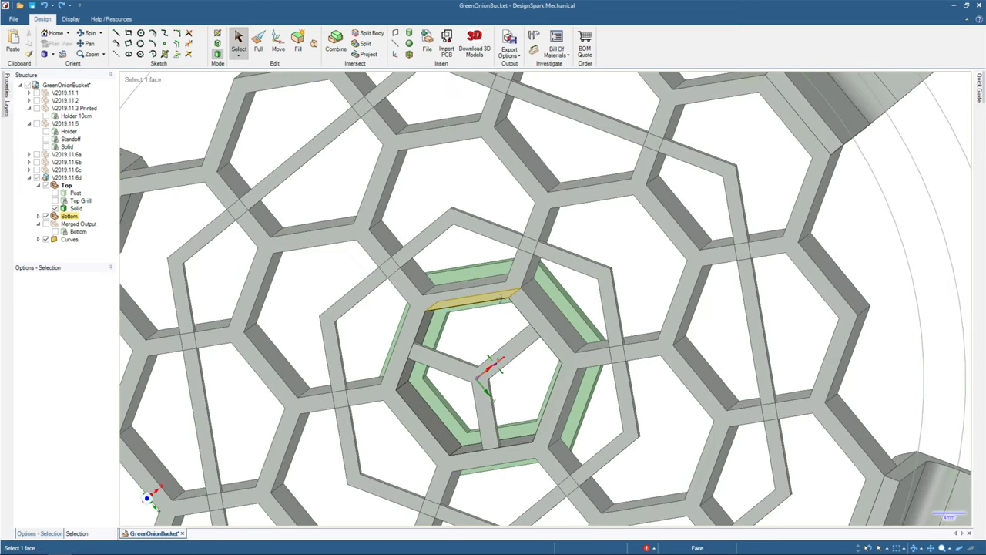
key("ctrl+z")
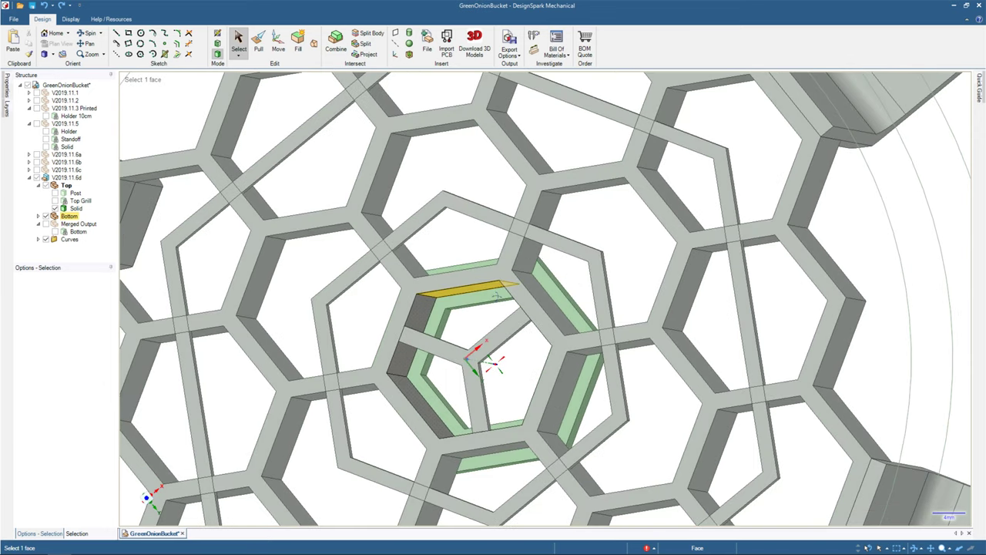
key("ctrl+z")
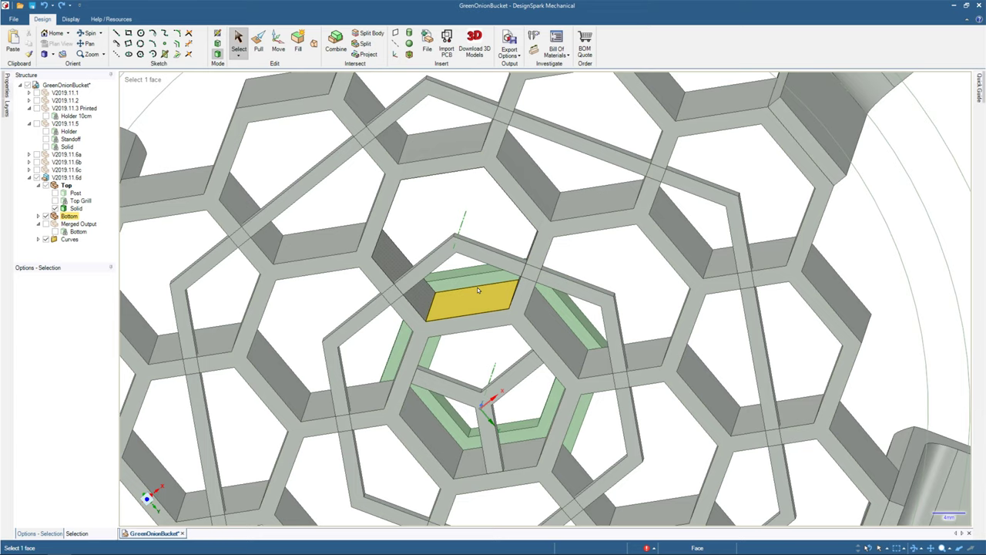
key("ctrl+z")
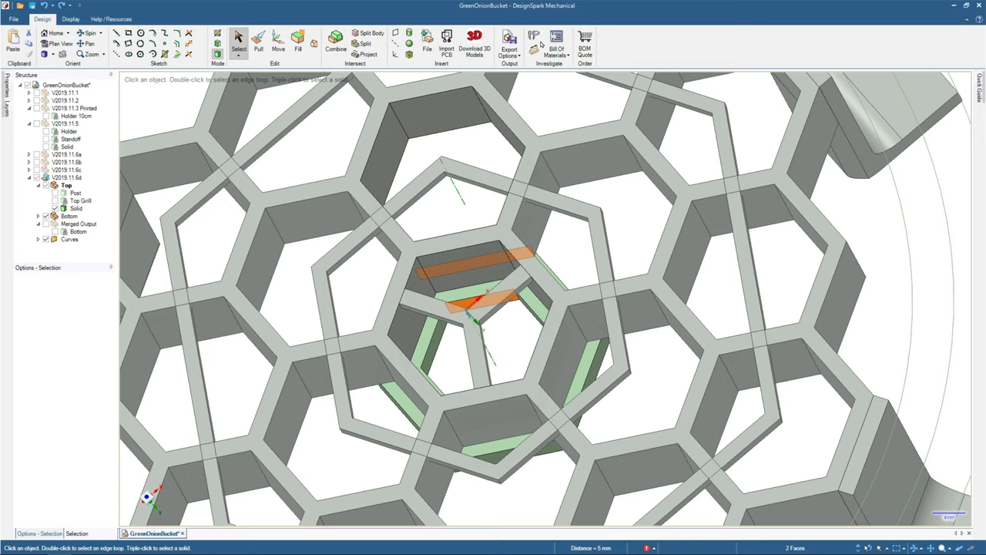
left_click(542, 44)
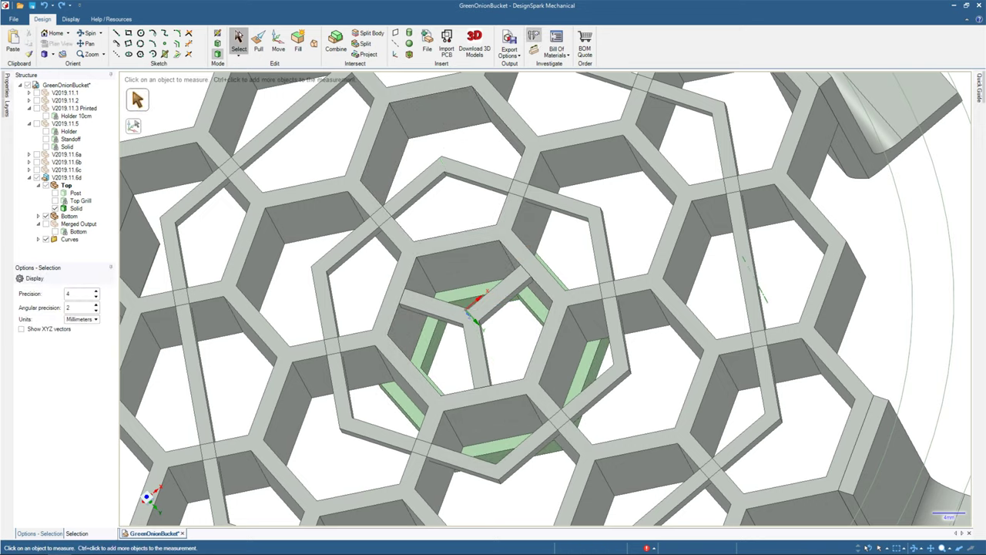
left_click(239, 42)
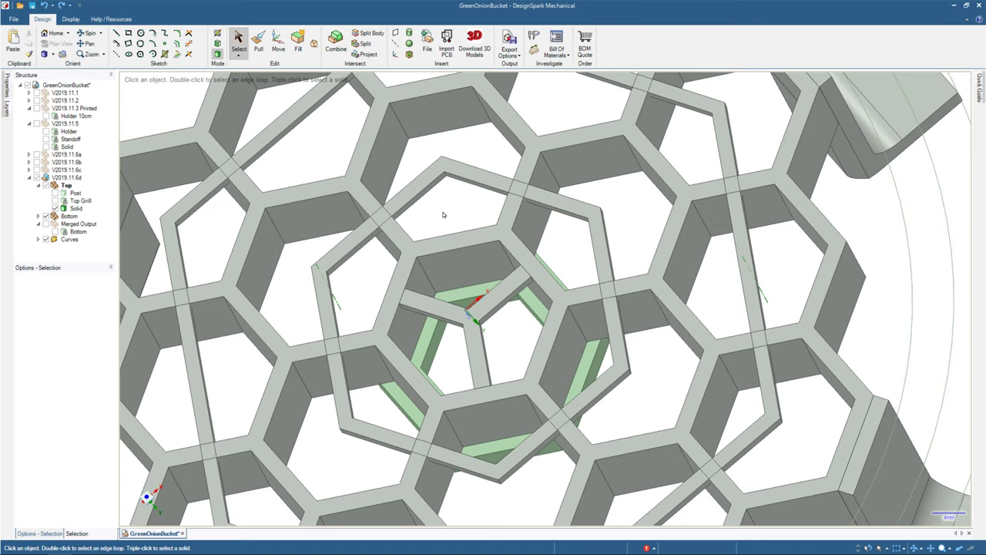
middle_click_drag(414, 220, 465, 240)
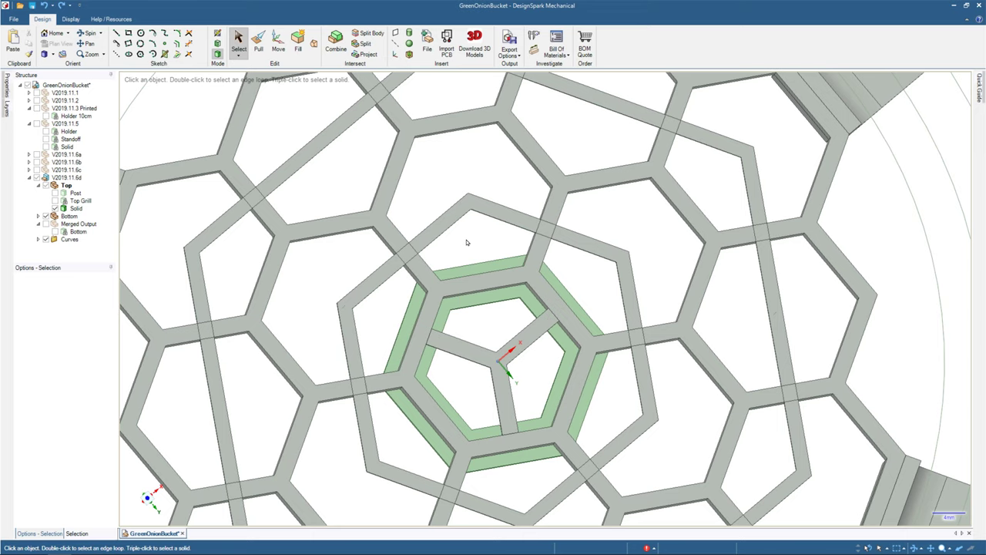
mouse_move(460, 239)
middle_mouse_down()
mouse_move(423, 238)
mouse_move(423, 229)
mouse_move(432, 244)
middle_mouse_up()
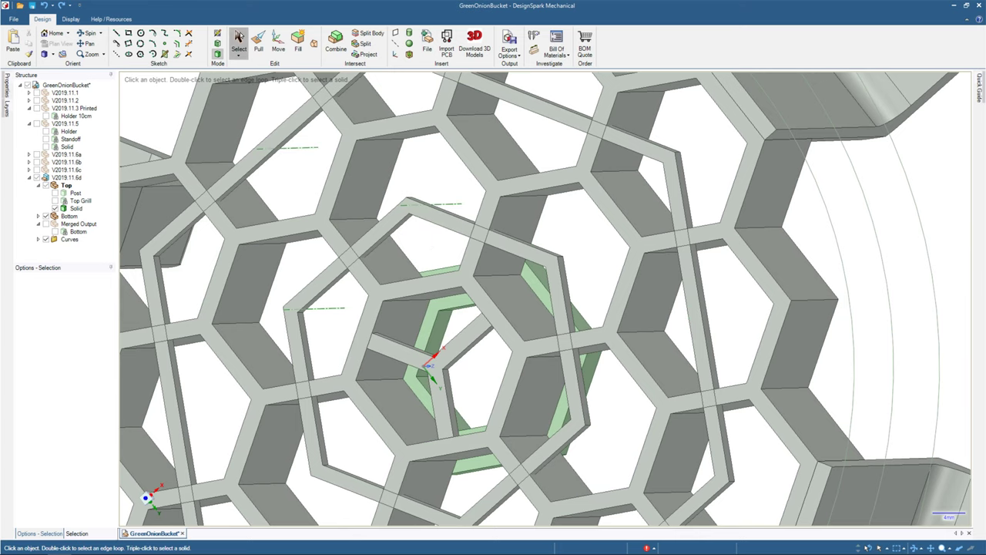
Project the outline of the Bottom grill's honeycomb face onto the end face of the top's hexagonal ring.
left_click(455, 284)
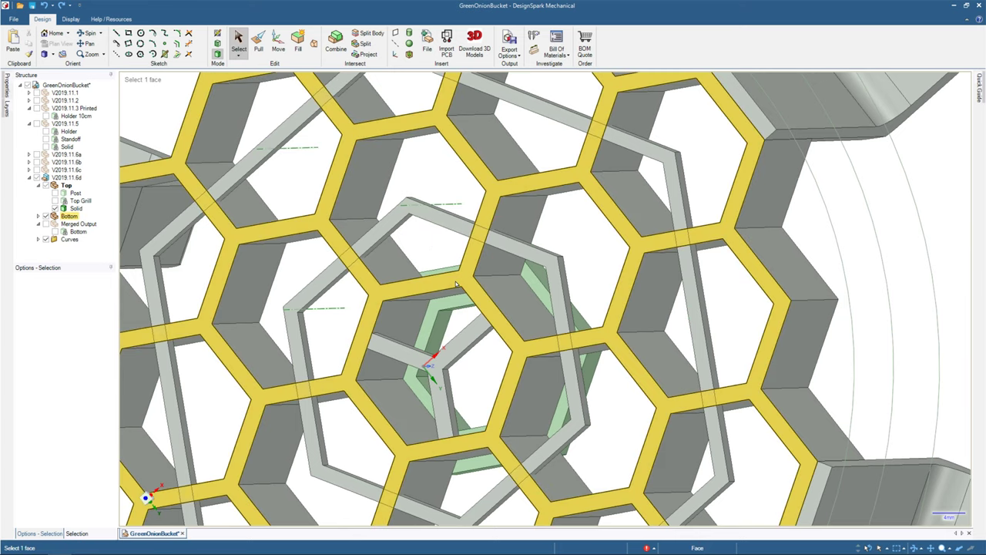
left_click(455, 284)
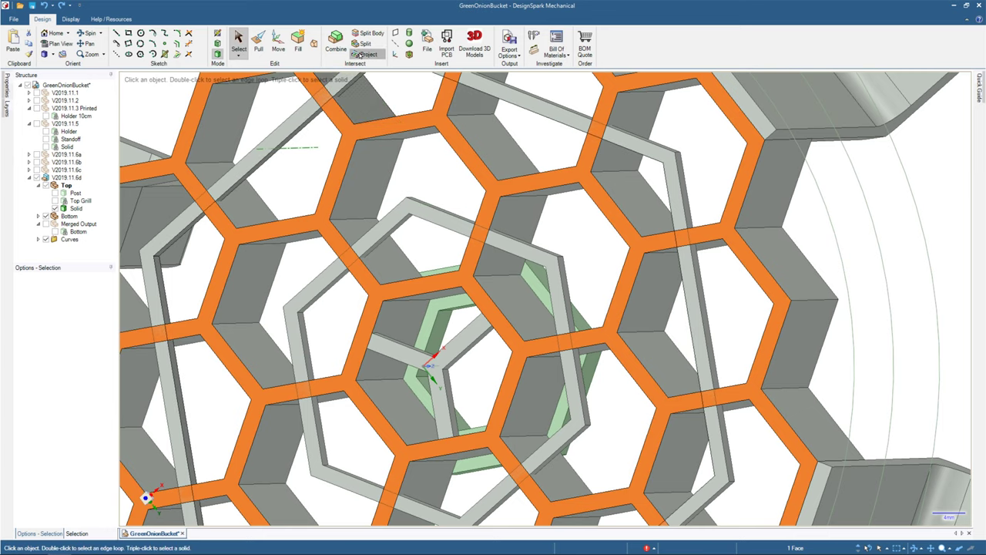
left_click(360, 54)
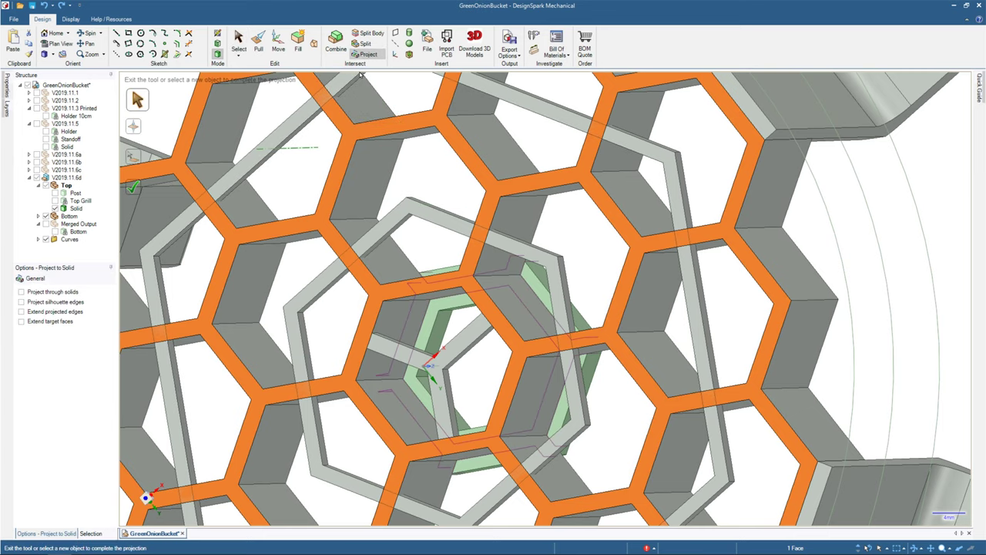
scroll(440, 169, "down", 2)
scroll(465, 163, "up", 2)
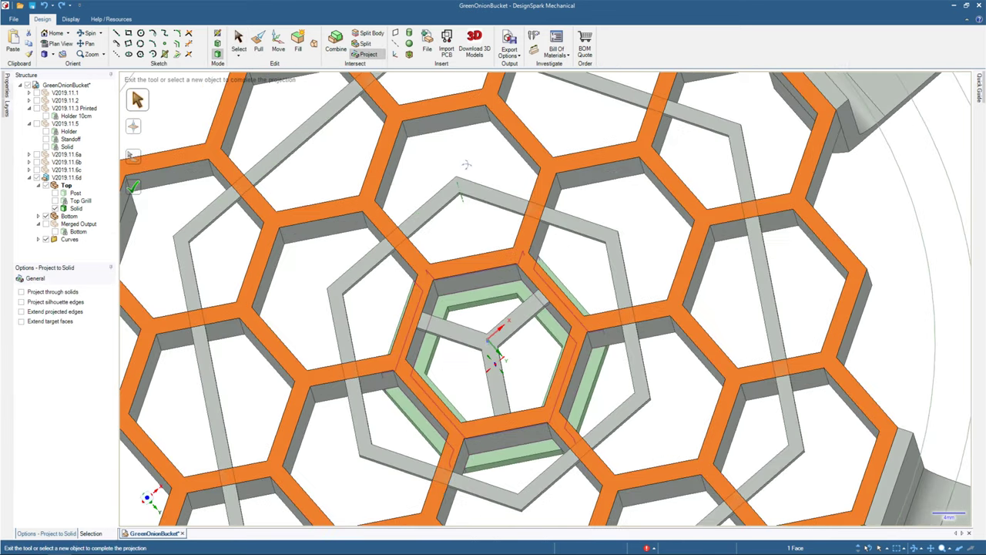
key("v")
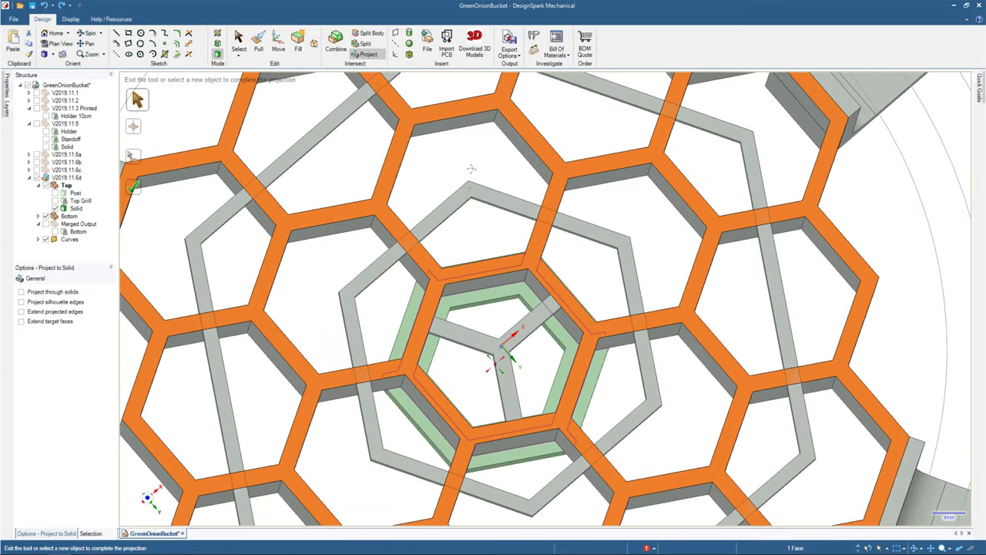
mouse_move(471, 169)
middle_mouse_down()
mouse_move(471, 186)
mouse_move(465, 178)
middle_mouse_up()
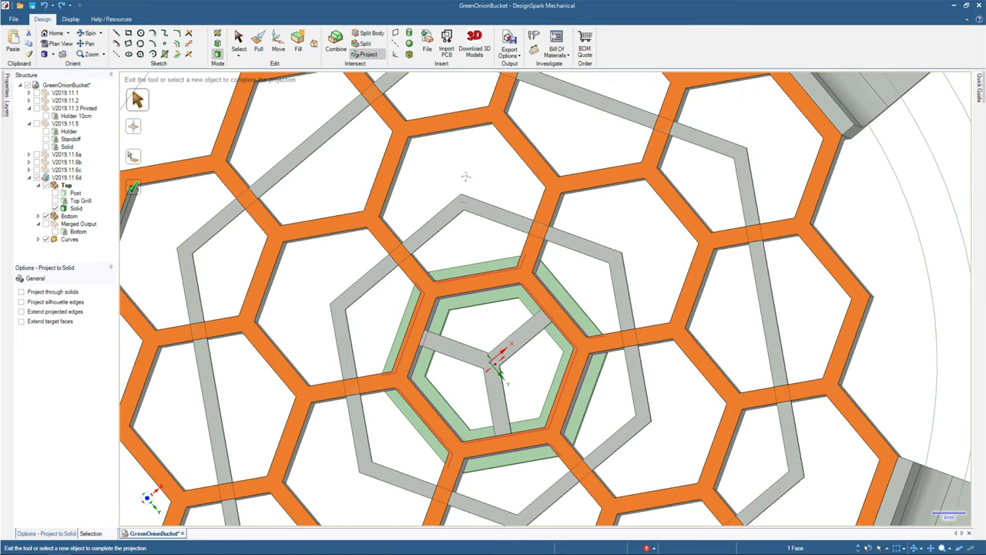
mouse_move(465, 177)
middle_mouse_down()
mouse_move(453, 172)
mouse_move(445, 221)
mouse_move(184, 195)
mouse_move(443, 185)
mouse_move(447, 171)
mouse_move(461, 183)
mouse_move(449, 186)
middle_mouse_up()
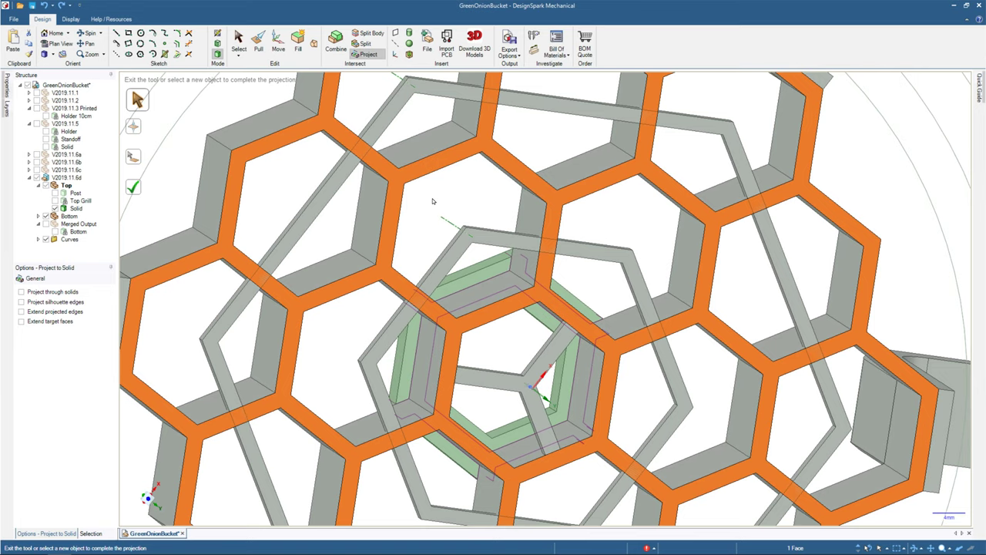
key("Escape")
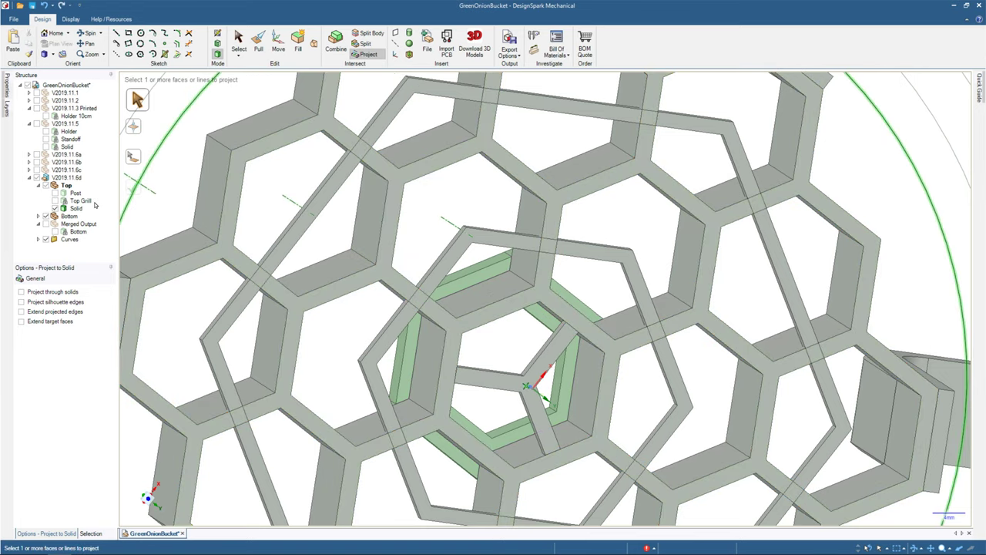
Check the Post and Top Grill bodies briefly, and hide the Bottom component to isolate the hexagonal ring.
left_click(55, 194)
left_click(55, 194)
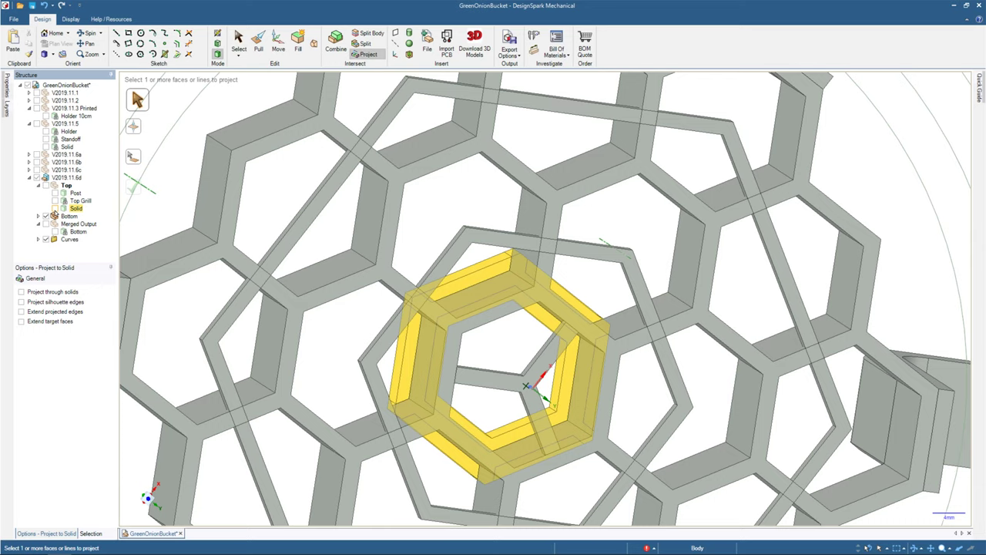
left_click(55, 193)
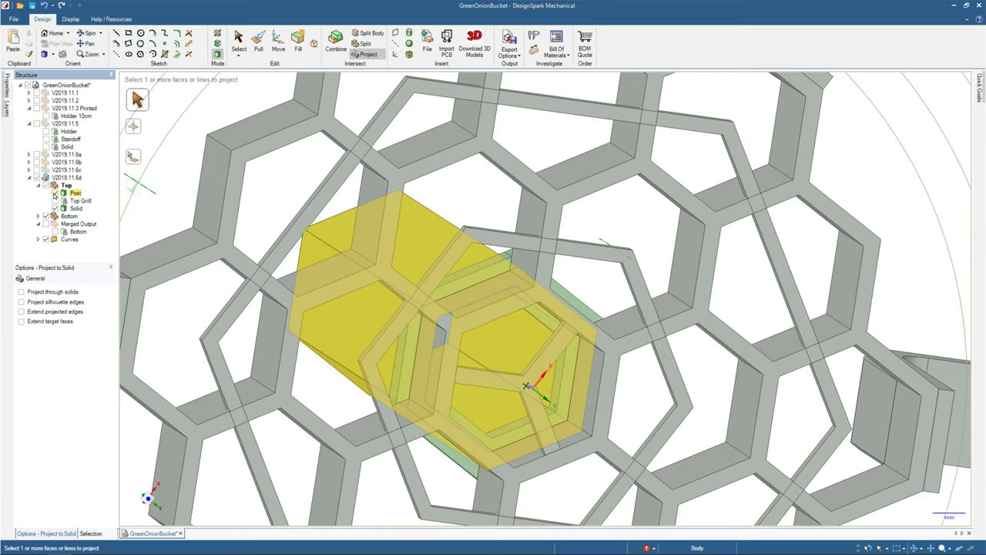
left_click(55, 194)
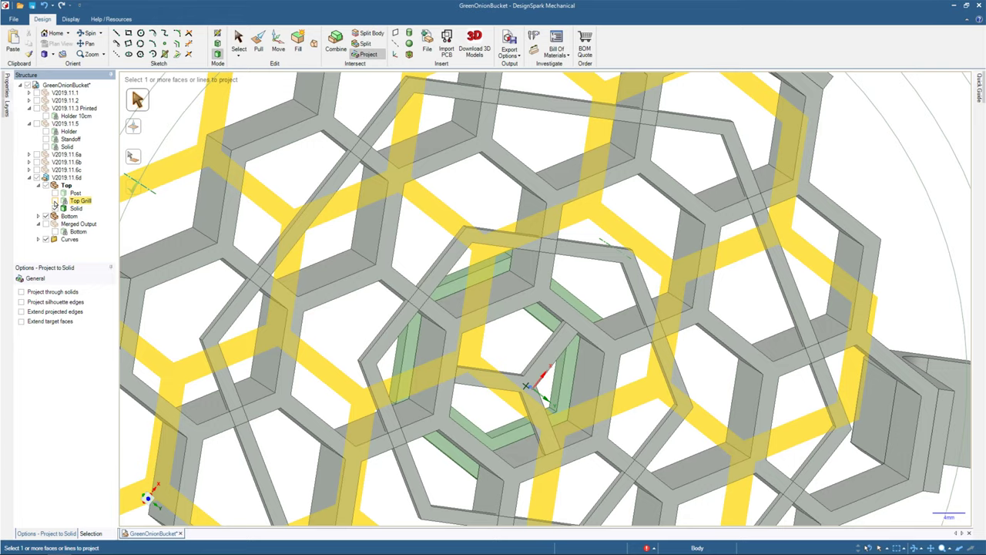
left_click(55, 201)
left_click(46, 217)
left_click(45, 217)
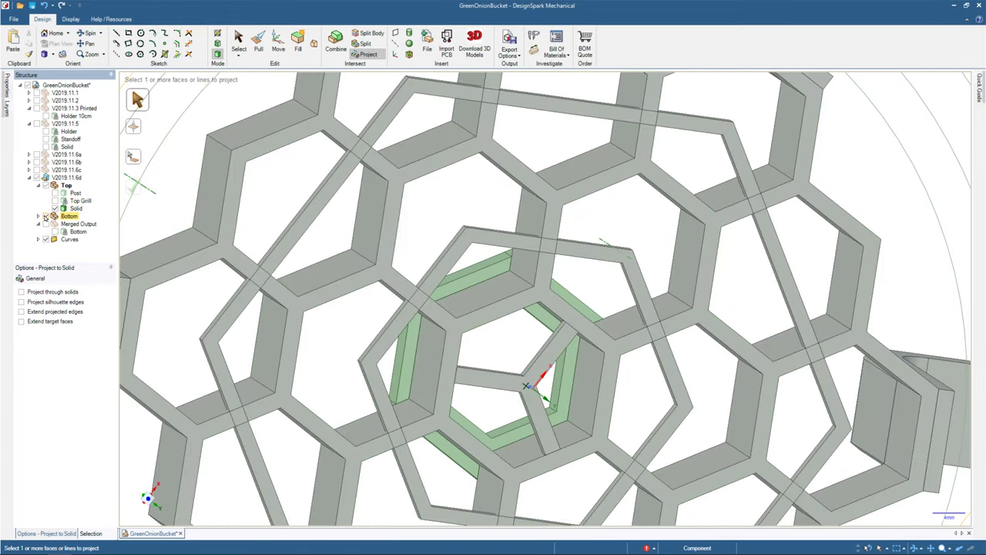
left_click(46, 217)
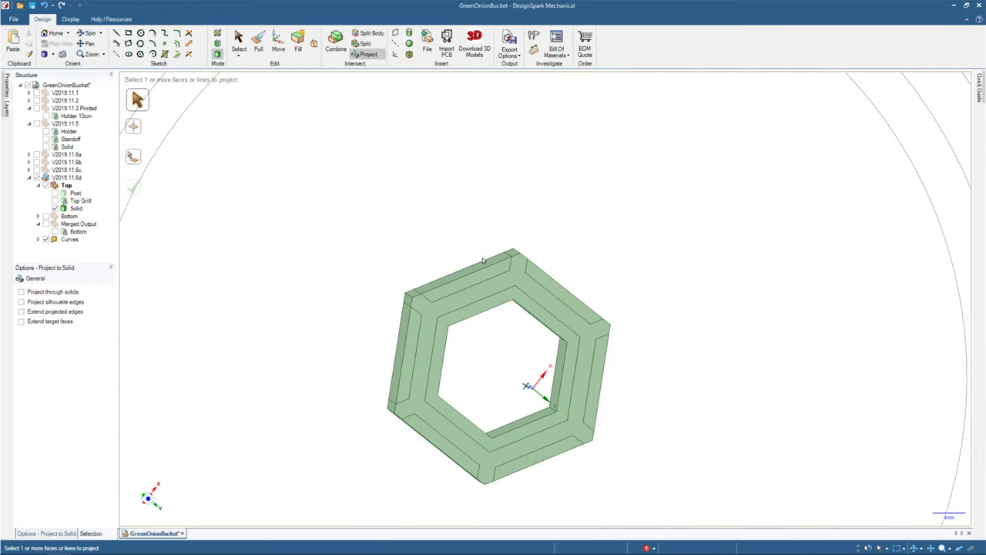
Compare the ring with the Merged Output's Bottom body and hide that body again.
mouse_move(483, 260)
middle_mouse_down()
mouse_move(305, 385)
mouse_move(329, 319)
mouse_move(399, 195)
mouse_move(379, 216)
middle_mouse_up()
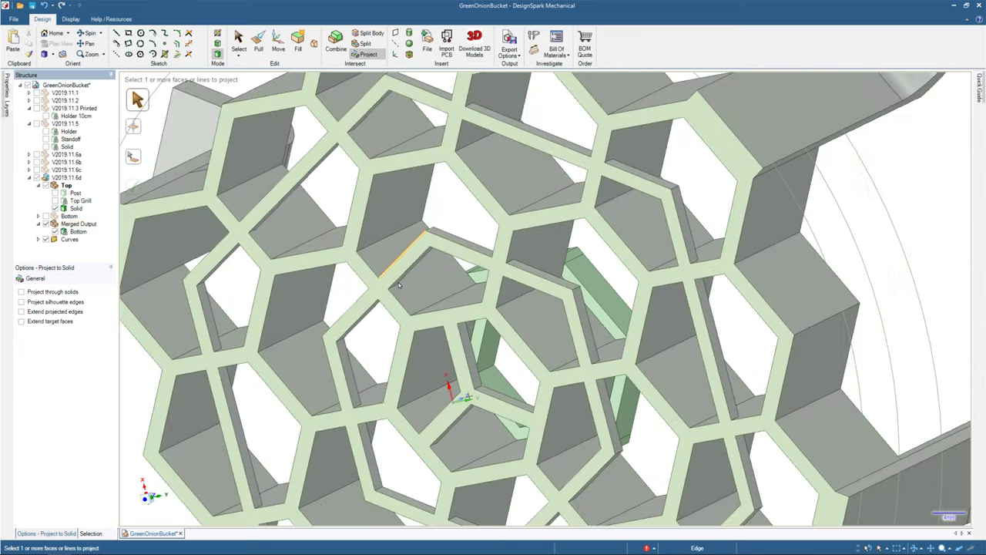
left_click(423, 271)
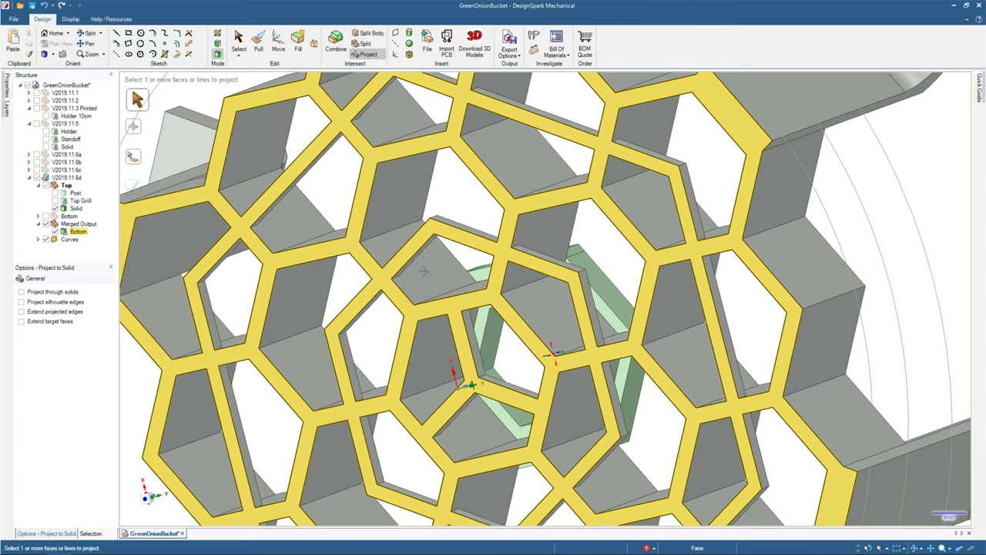
middle_click_drag(423, 271, 418, 291)
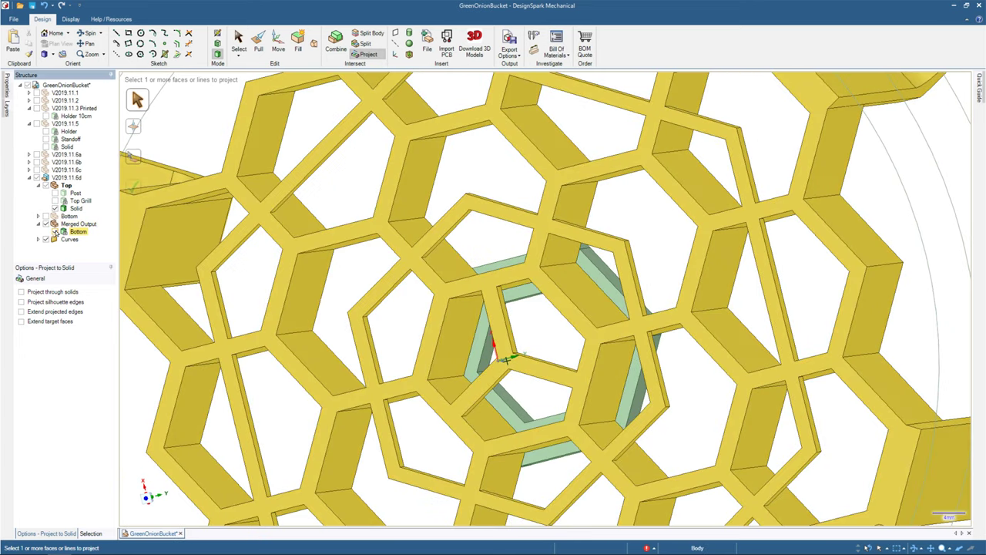
left_click(56, 232)
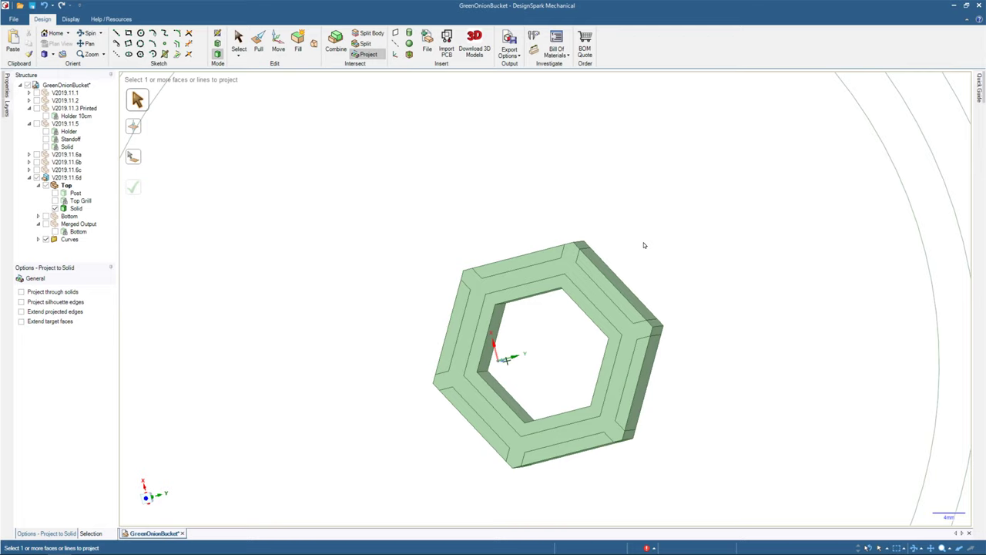
Pull the six outer side faces outlined on the ring's end face 5 mm to form the outer tabs.
left_click(602, 287)
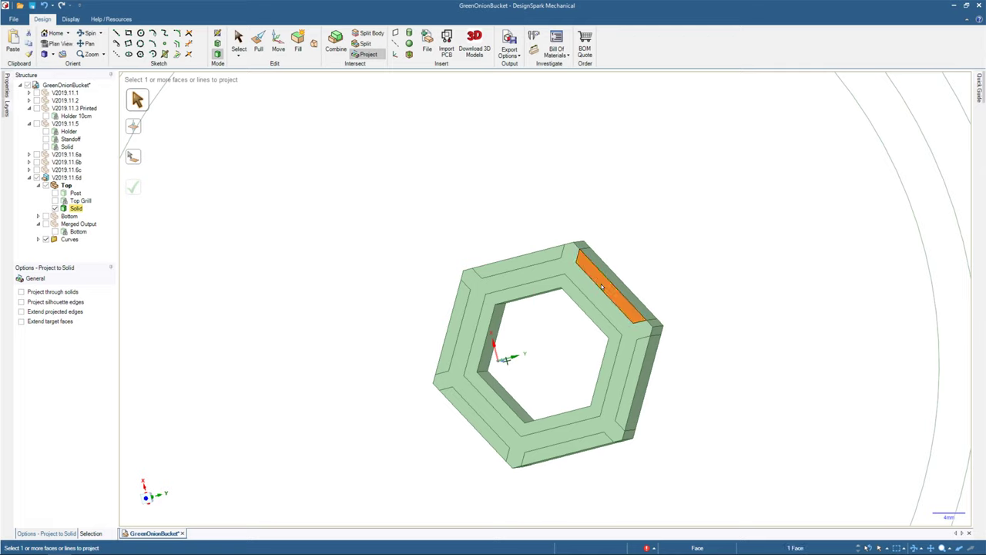
left_click(514, 259)
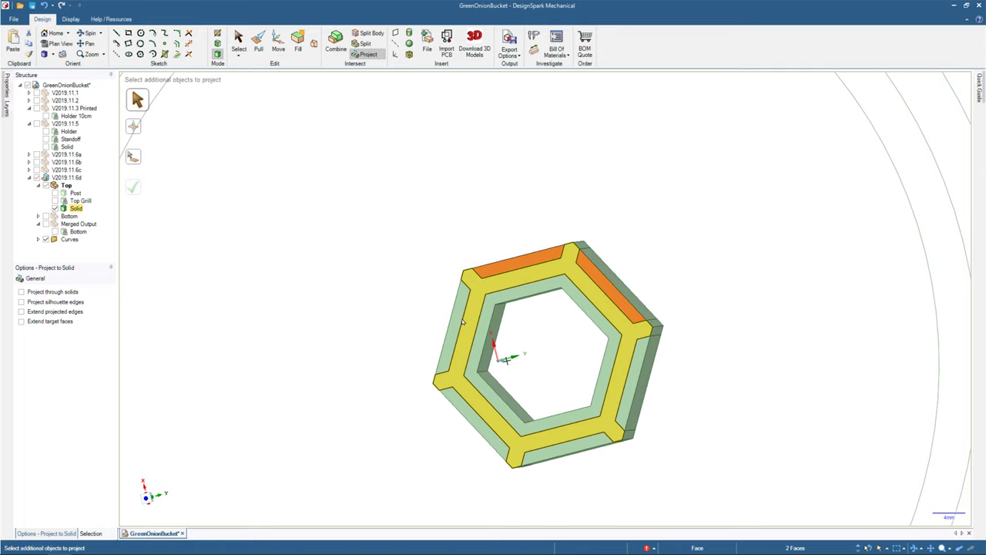
left_click(462, 322)
left_click(470, 423)
left_click(555, 447)
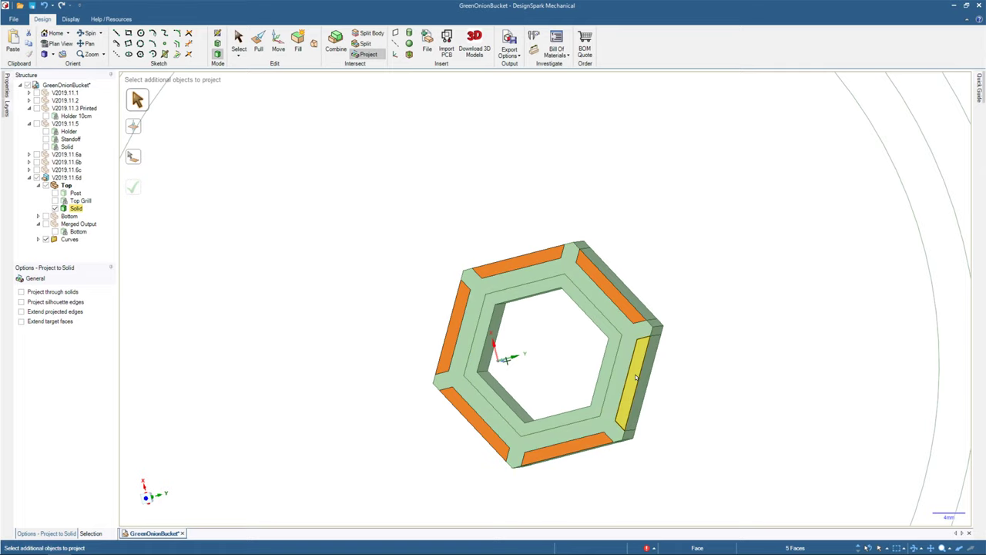
left_click(636, 381)
middle_click_drag(714, 238, 399, 123)
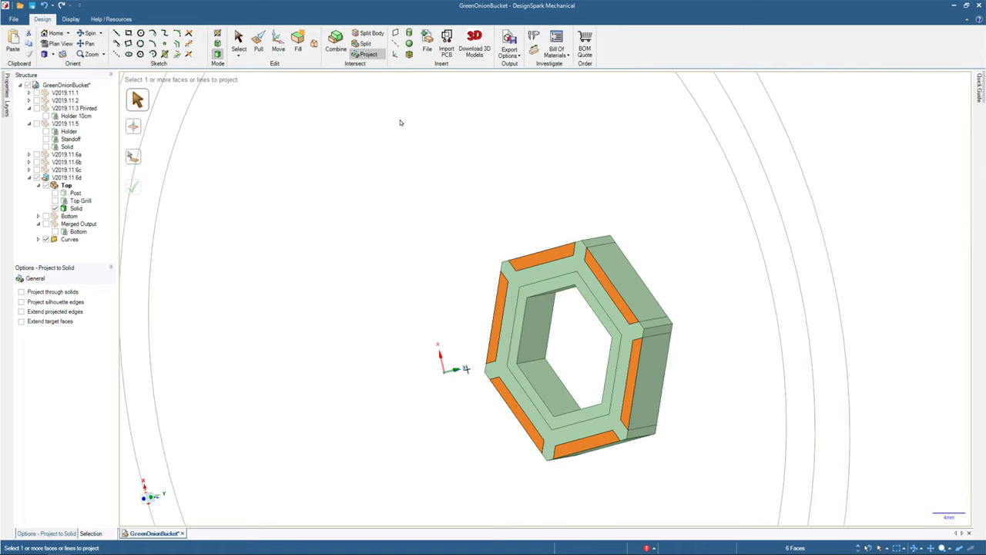
key("p")
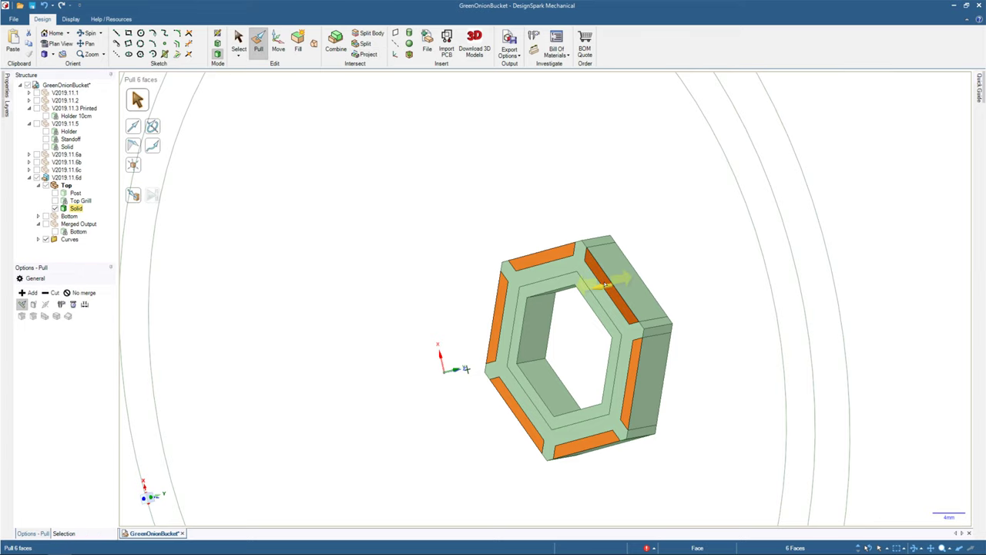
left_click_drag(603, 285, 615, 300)
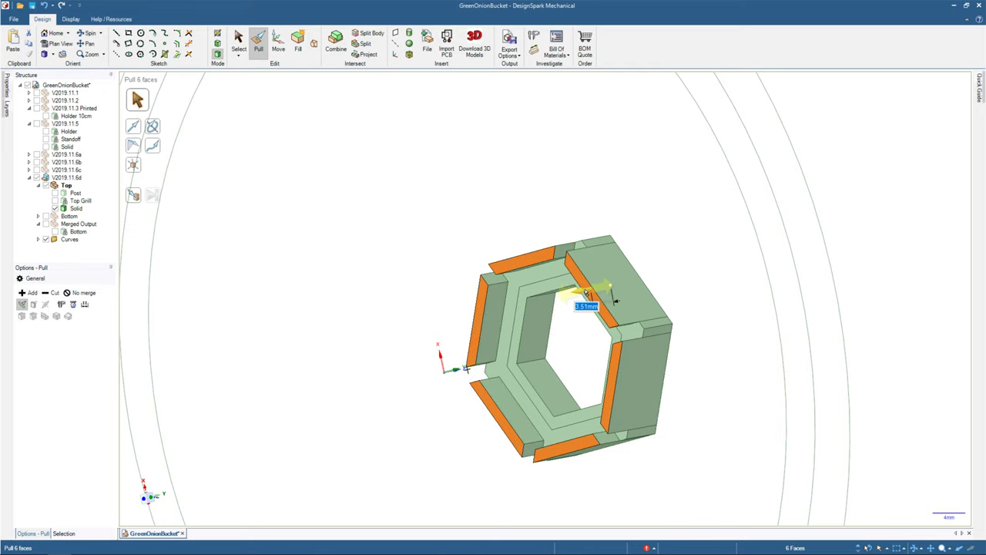
type("5")
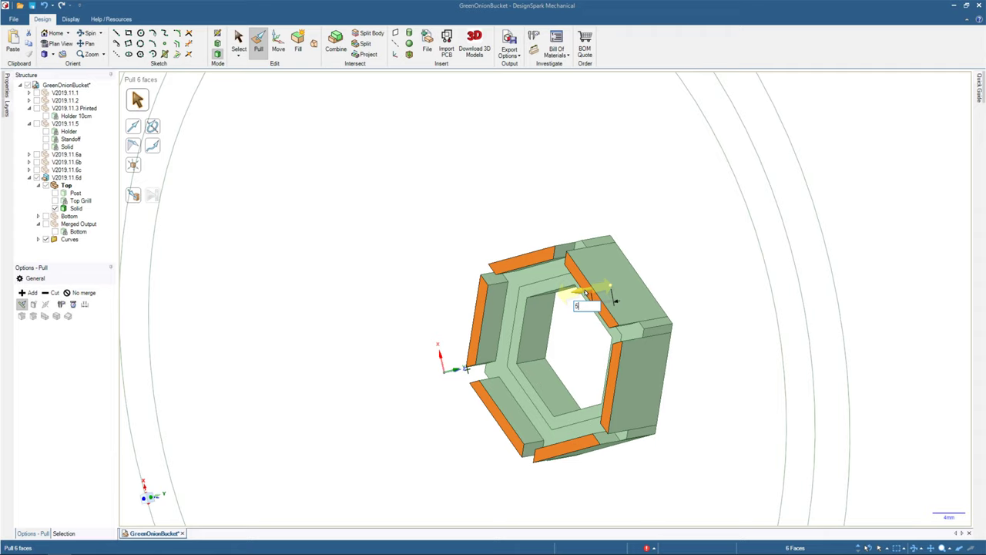
type("mm")
key("Return")
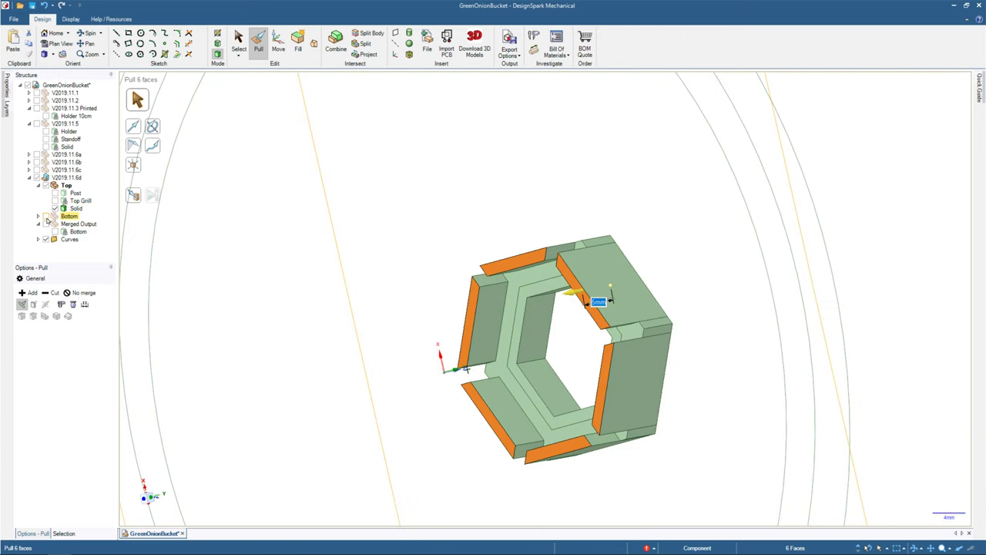
Show the Bottom component and examine how the six outer tabs fit around the grill's central cell wall.
left_click(46, 218)
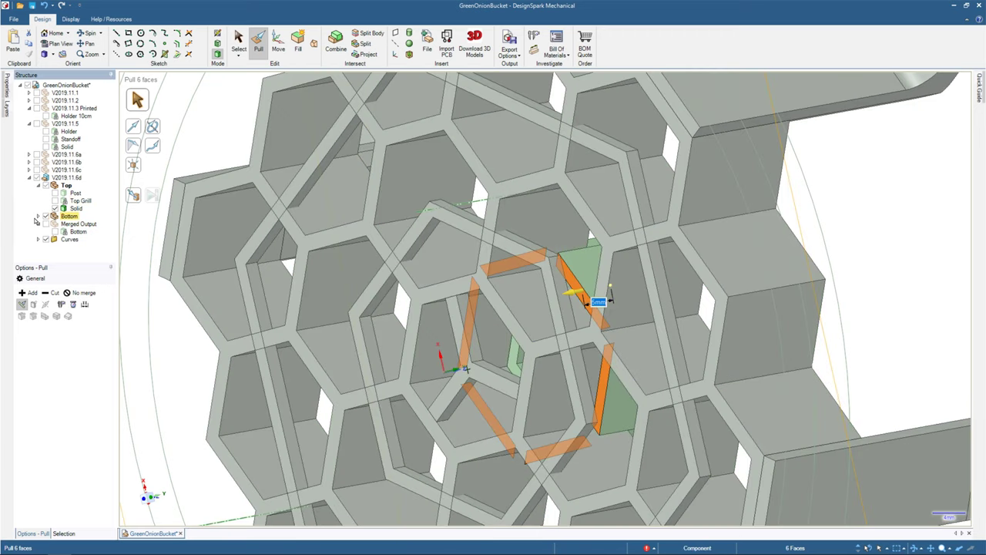
left_click(38, 216)
left_click(37, 217)
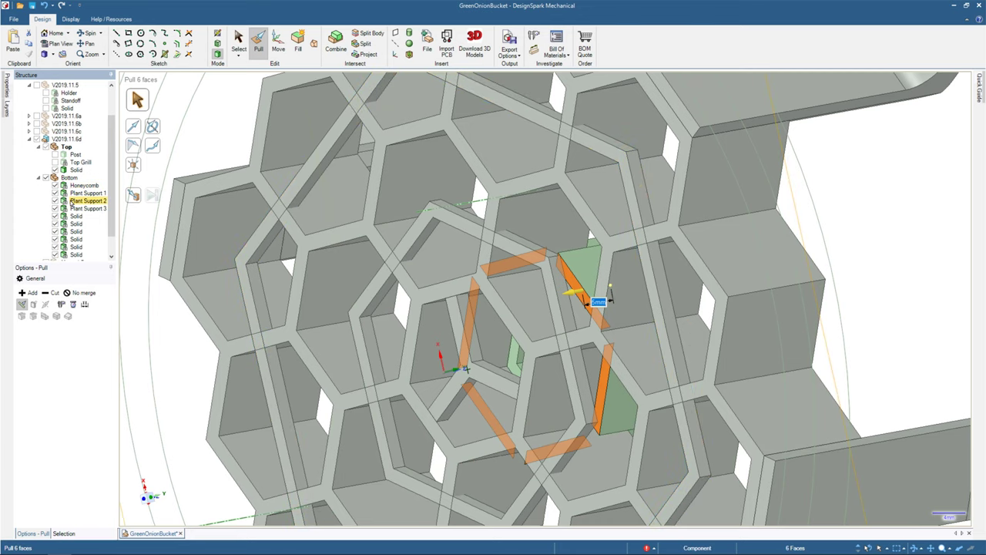
scroll(62, 199, "down", 1)
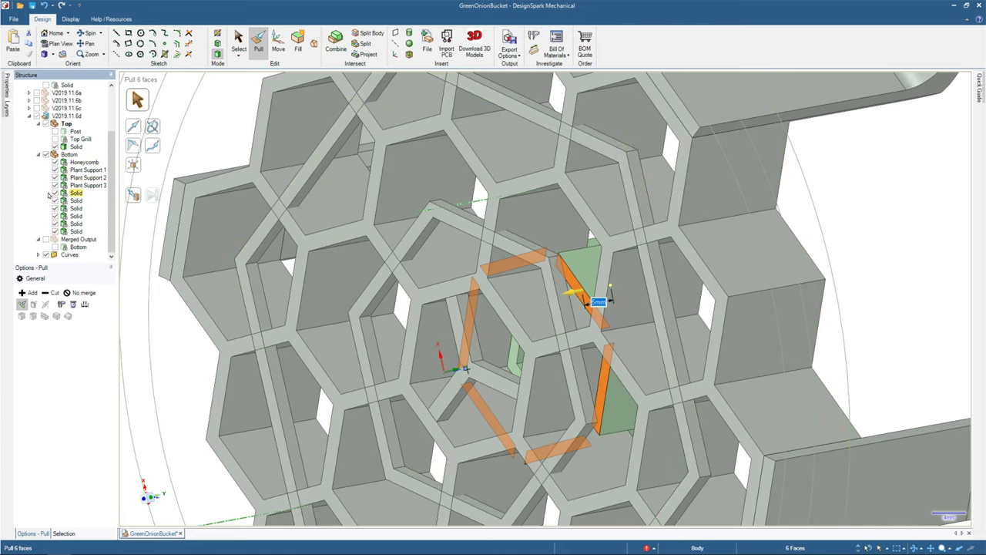
scroll(46, 185, "up", 2)
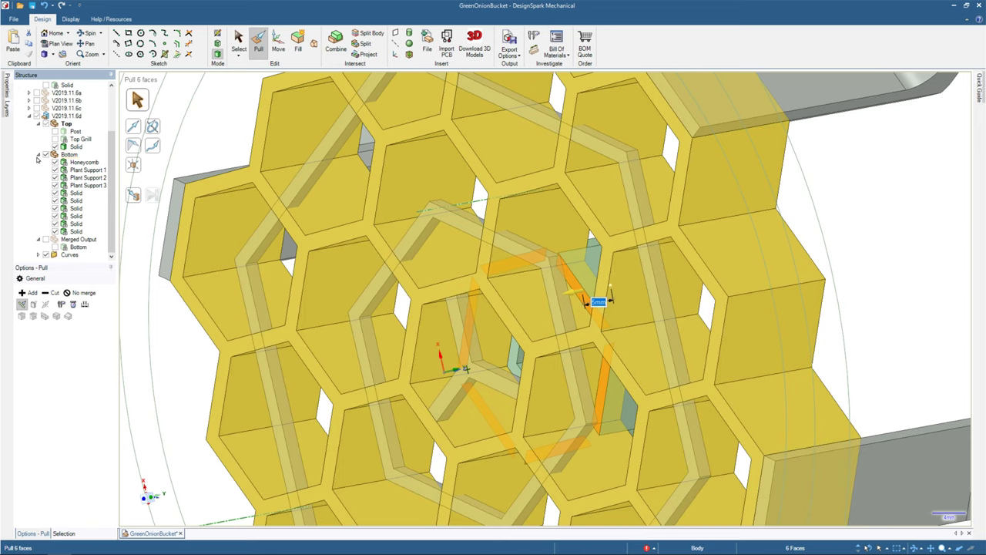
left_click(38, 170)
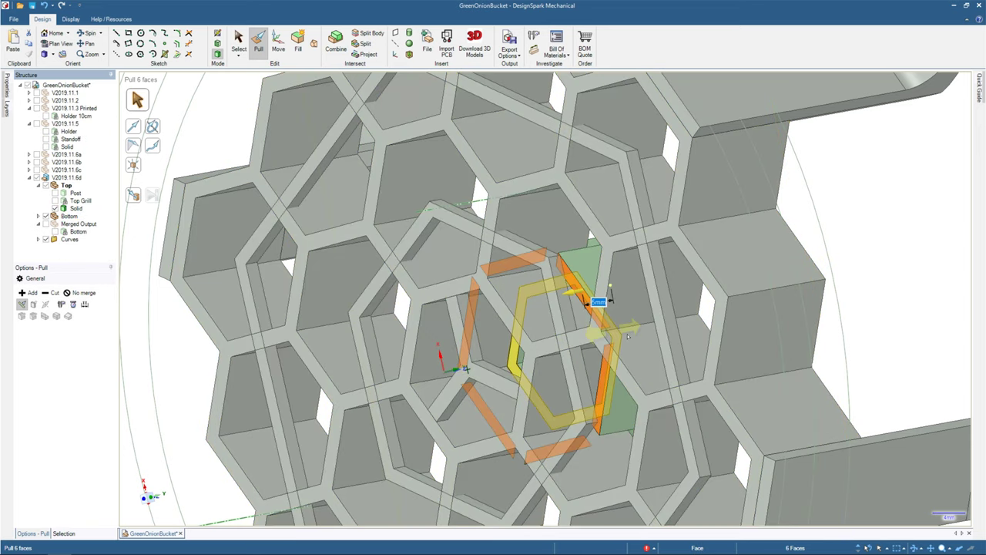
middle_click_drag(628, 337, 445, 337)
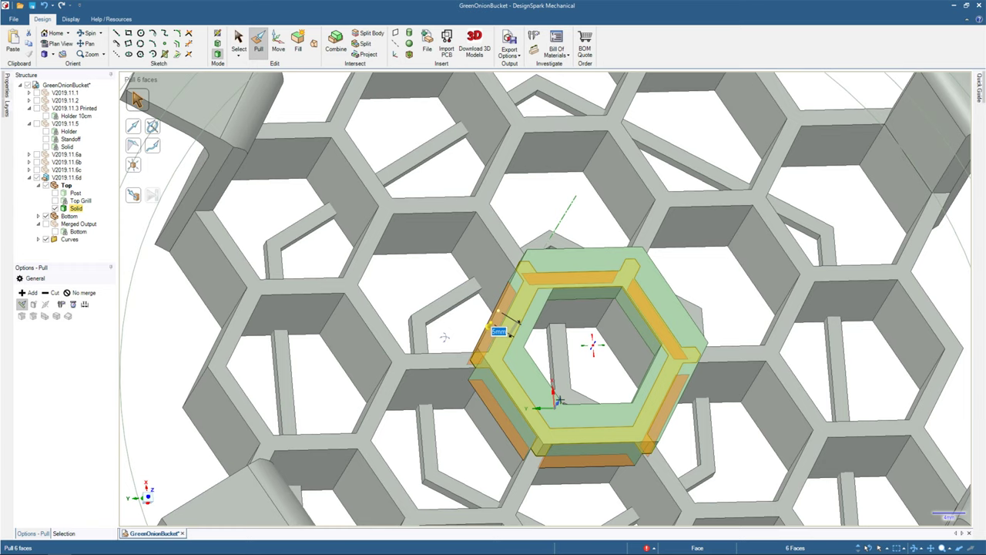
middle_click_drag(445, 336, 707, 316)
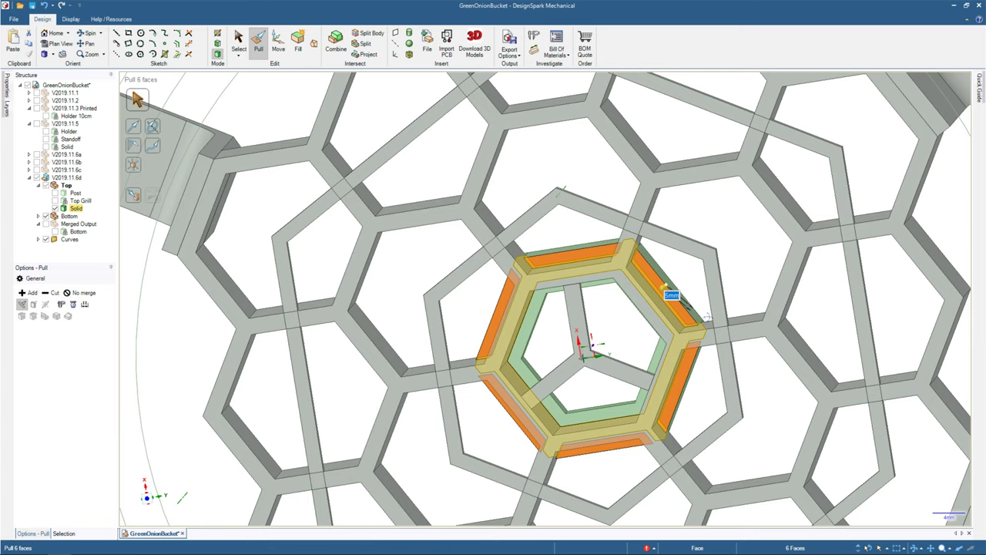
middle_click_drag(706, 316, 683, 322)
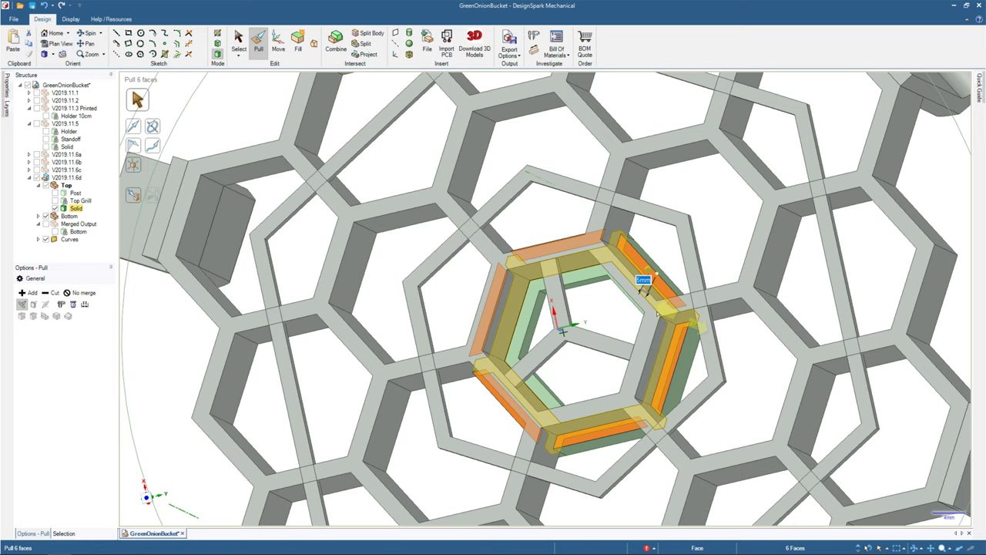
Pull the inner hexagonal face of the ring's end 5 mm and hide the Bottom component to inspect the resulting groove.
left_click(582, 273)
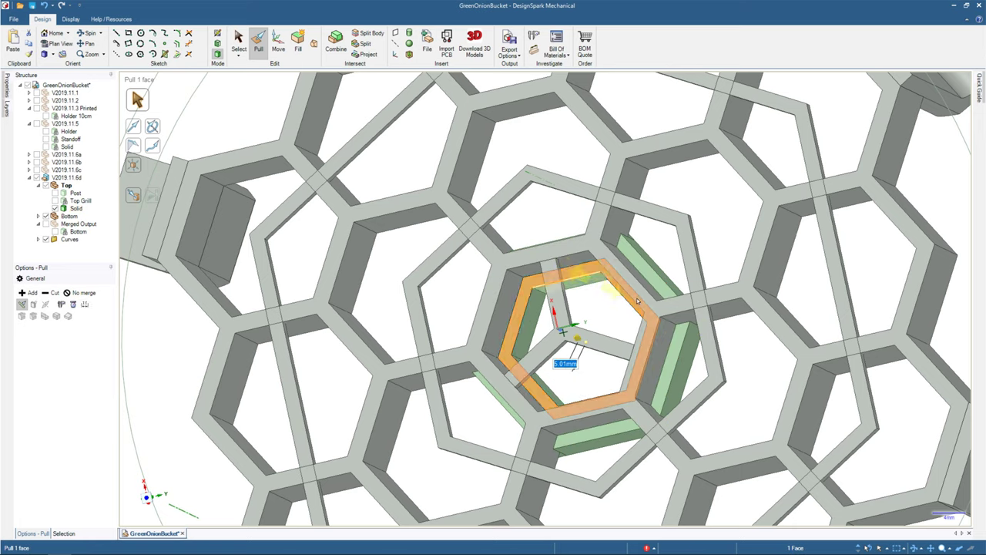
key("h")
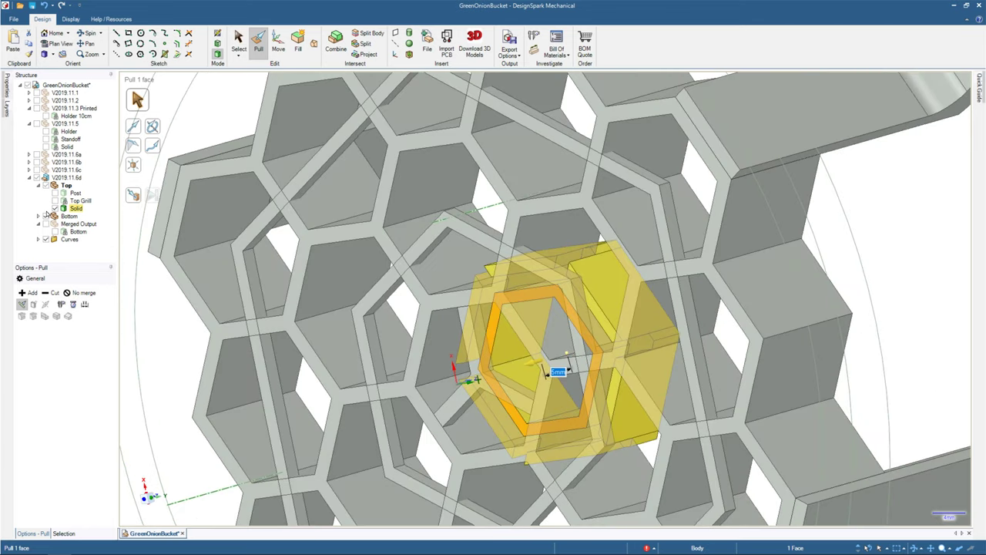
left_click(46, 215)
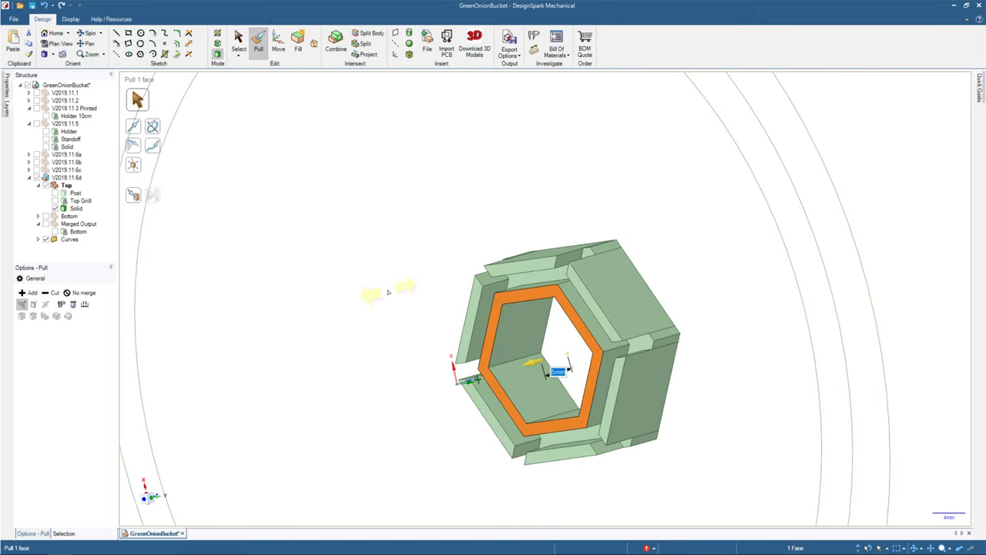
middle_click_drag(389, 292, 454, 336)
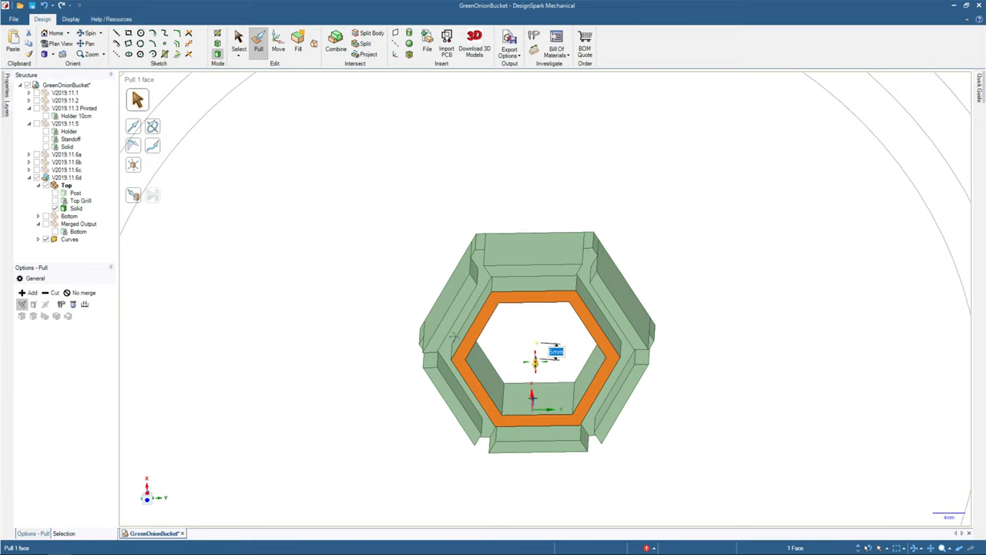
middle_click_drag(453, 336, 420, 266)
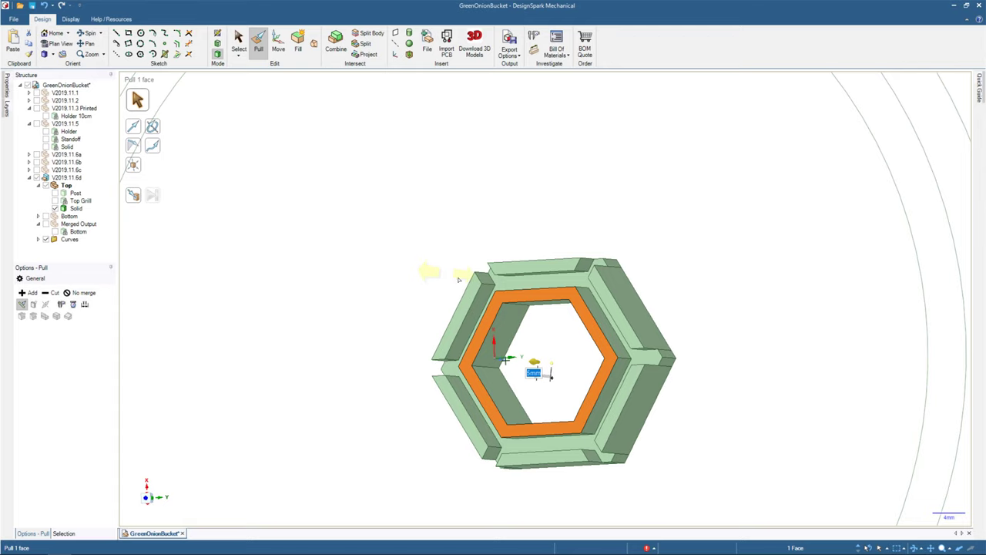
middle_click_drag(452, 241, 445, 202)
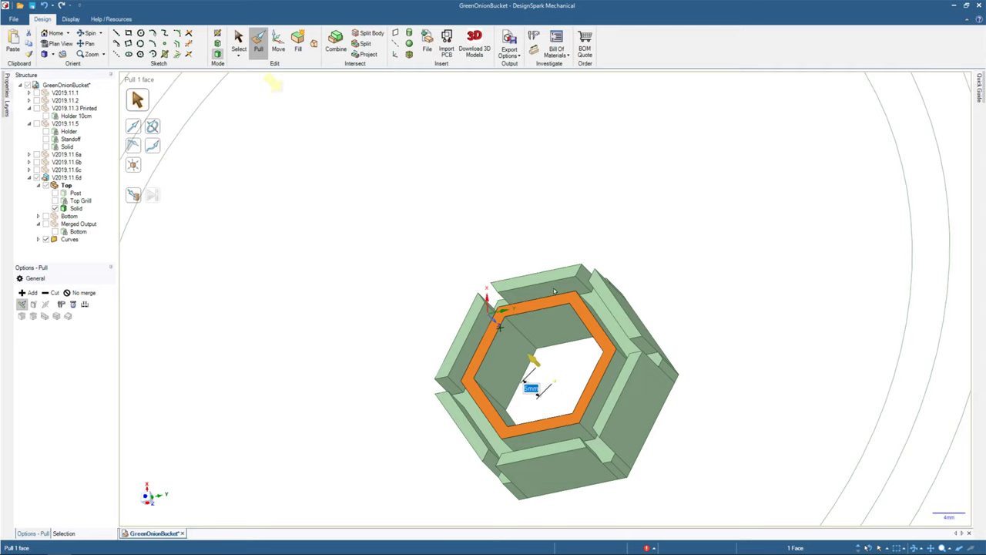
Pull the inward-facing faces of the six outer walls on the hexagonal connector by 0.2 mm to widen the slot.
key("s")
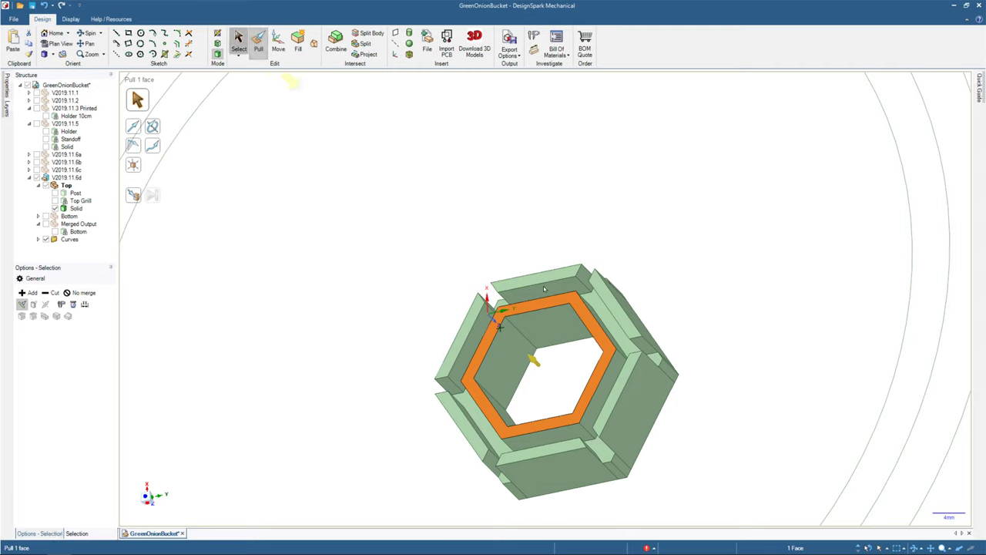
left_click(543, 288)
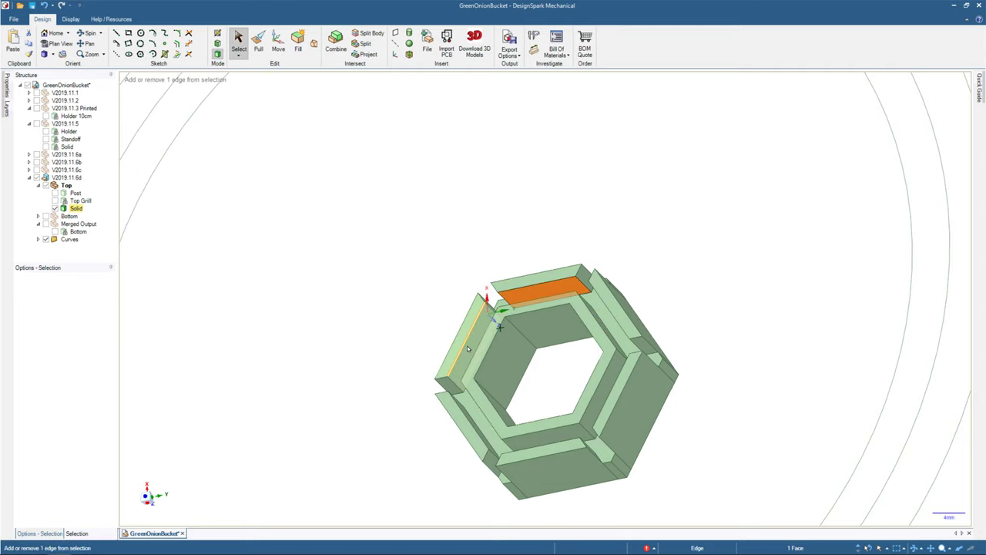
left_click(468, 351, "ctrl")
scroll(469, 351, "up", 5)
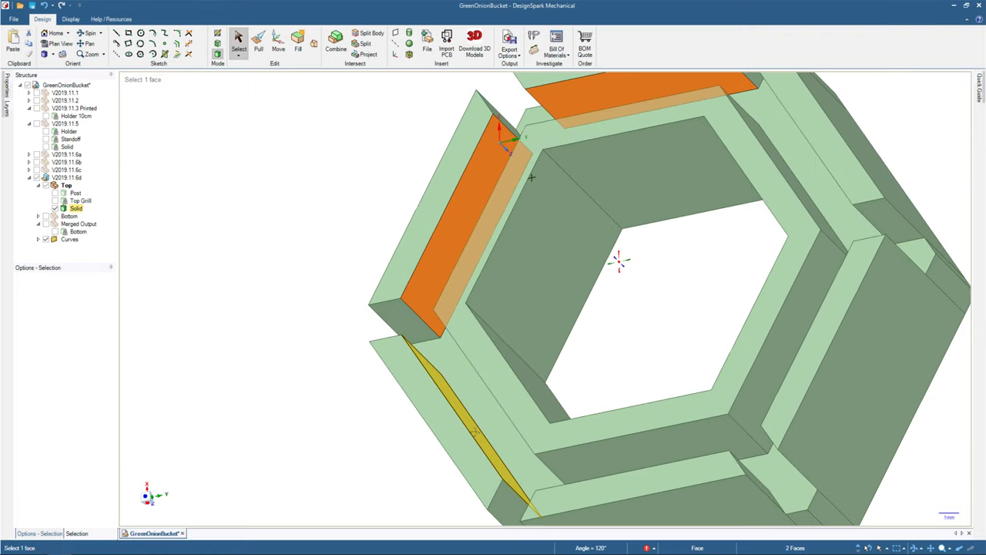
middle_click_drag(531, 177, 637, 114)
middle_click_drag(638, 385, 742, 378)
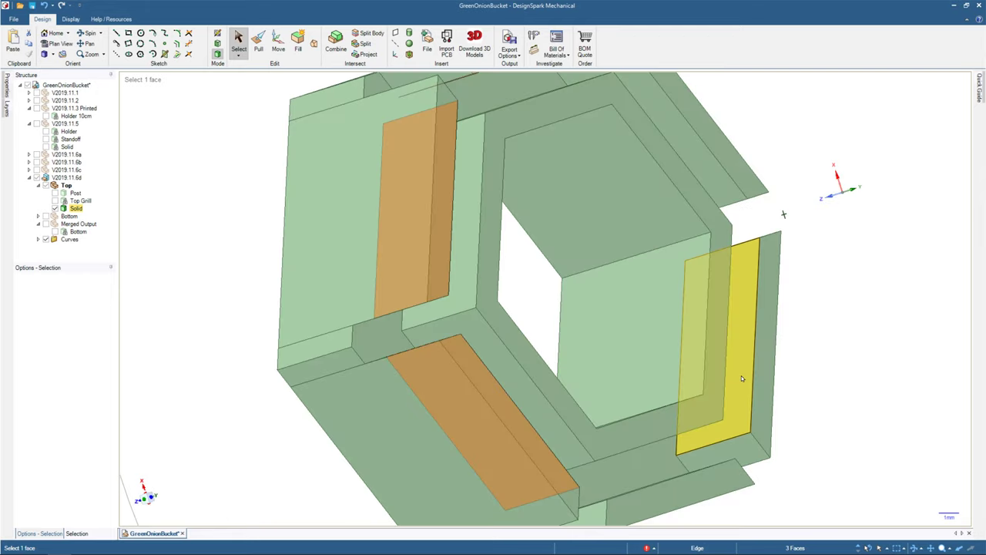
left_click(741, 375, "ctrl")
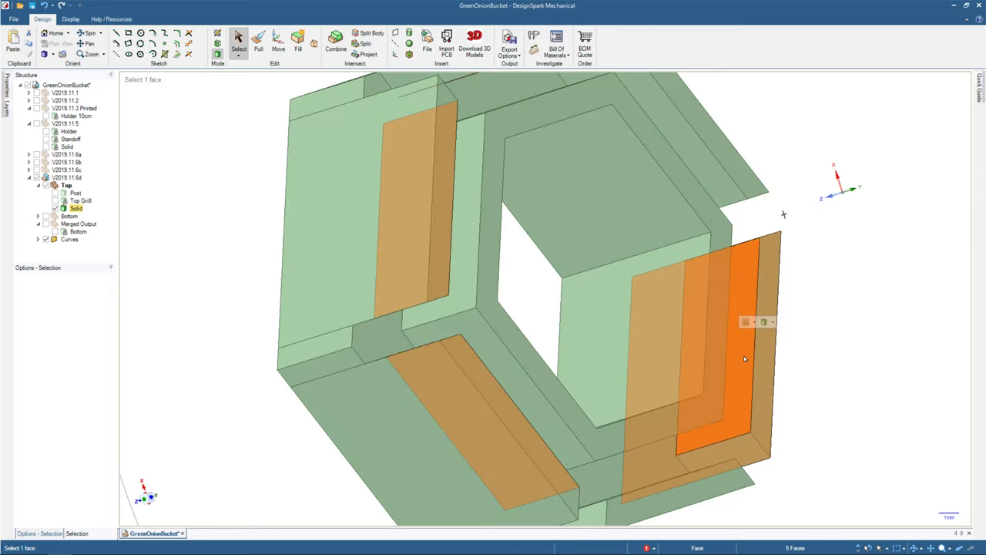
middle_click_drag(744, 355, 688, 345)
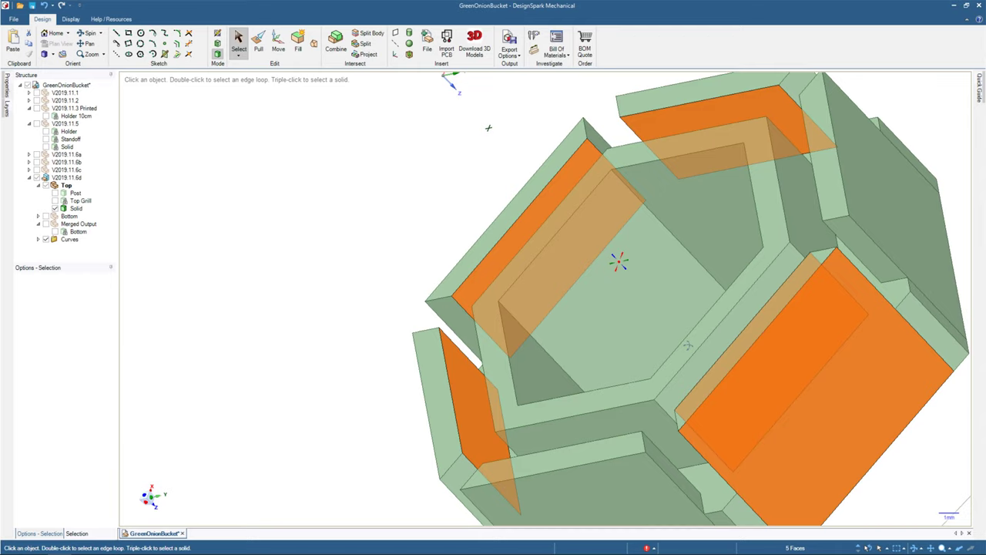
middle_click_drag(688, 346, 636, 343)
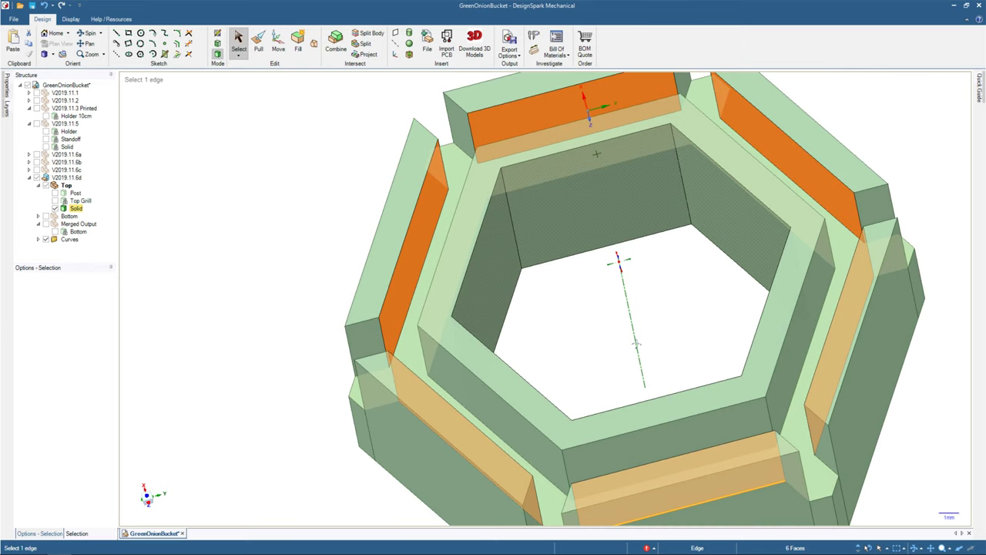
middle_click_drag(636, 343, 628, 362)
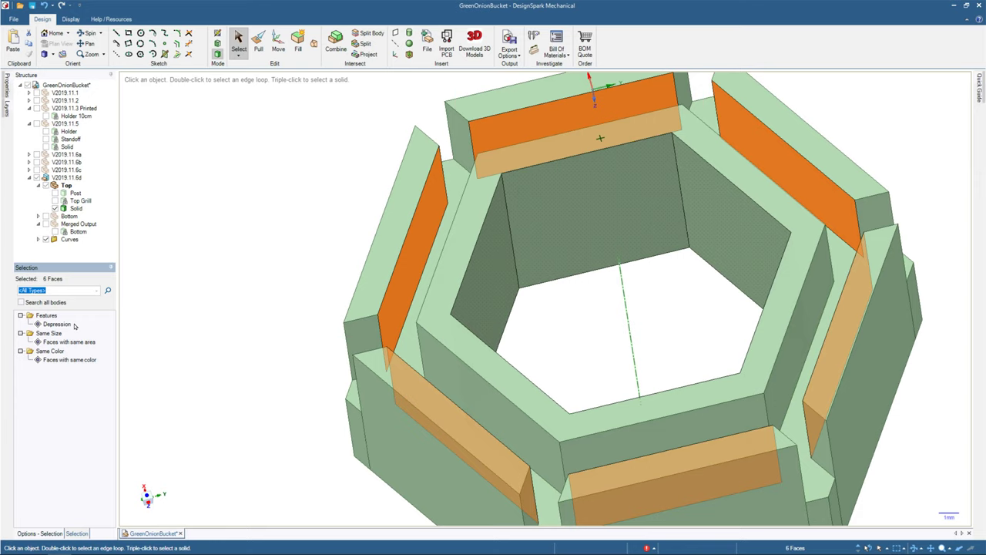
key("p")
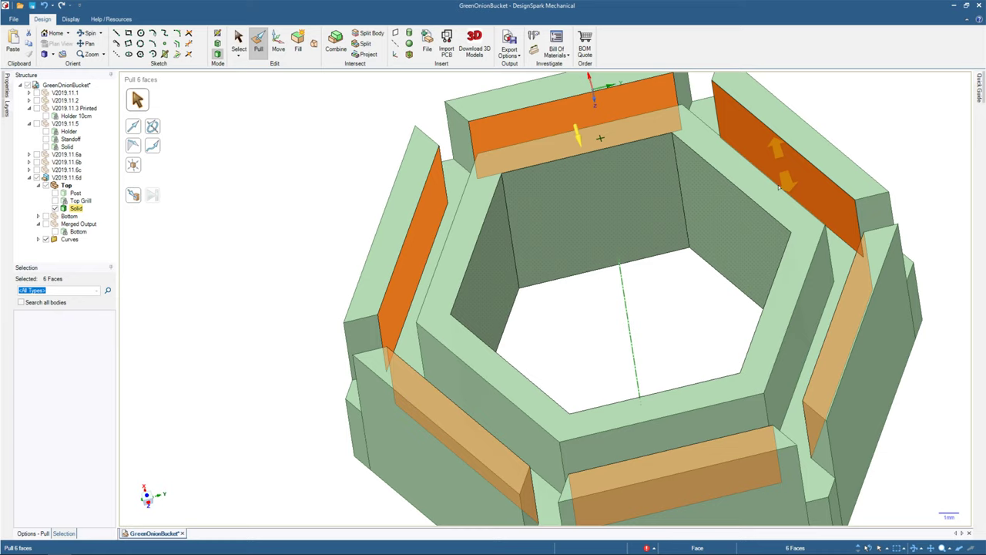
left_click_drag(778, 187, 545, 118)
key("BackSpace")
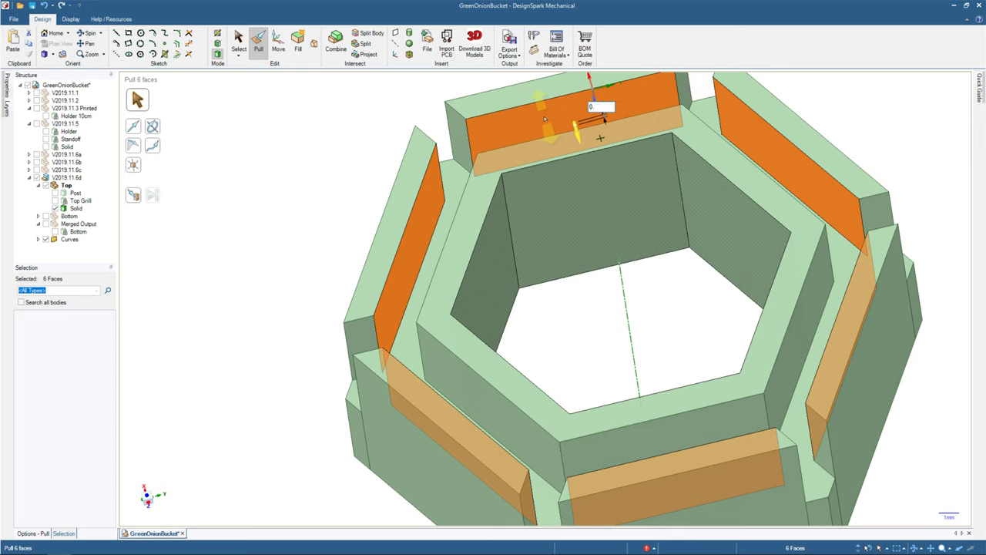
type("0")
type(".2mm")
Select all twelve narrow end faces of the outer walls by same area and pull them back 0.2 mm.
left_click(461, 137)
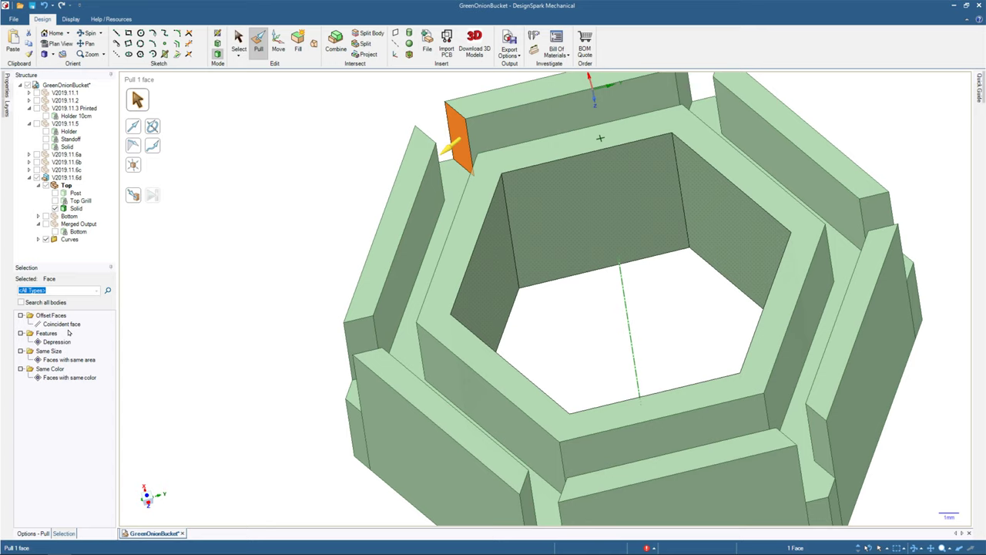
left_click(69, 359)
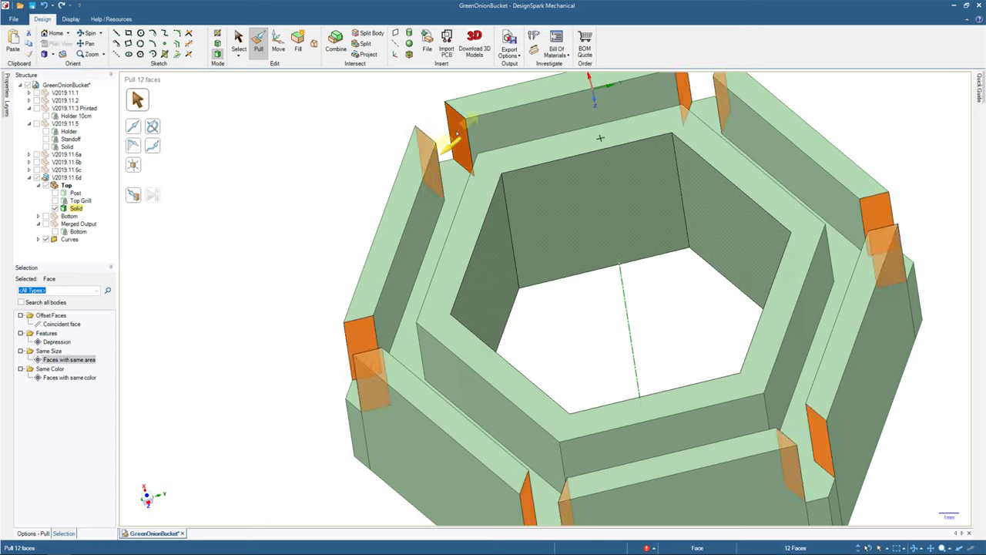
left_click_drag(457, 134, 475, 161)
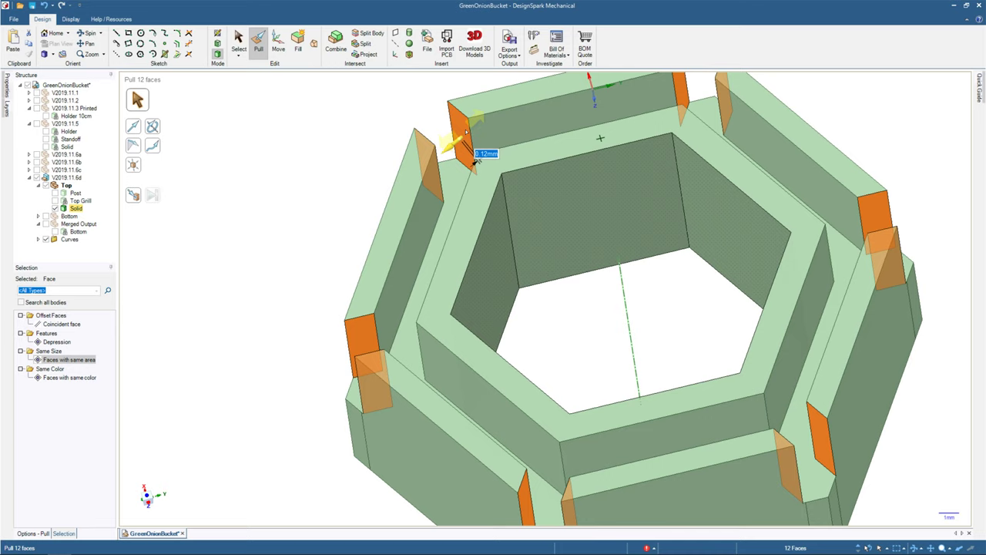
left_click_drag(475, 161, 451, 131)
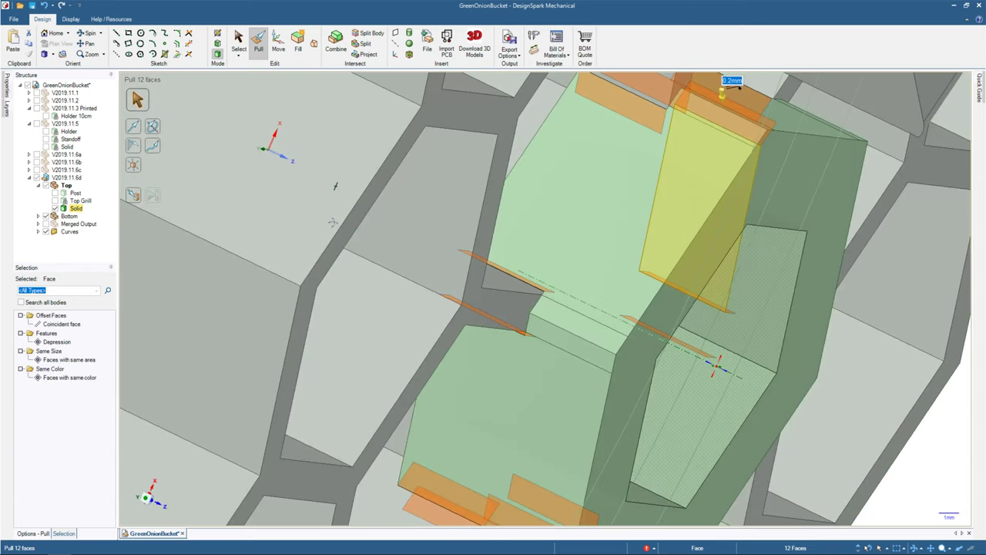
Check the connector against the honeycomb, then pull the six outward-facing faces of its inner hexagonal ring slightly inward.
middle_click_drag(335, 185, 384, 132)
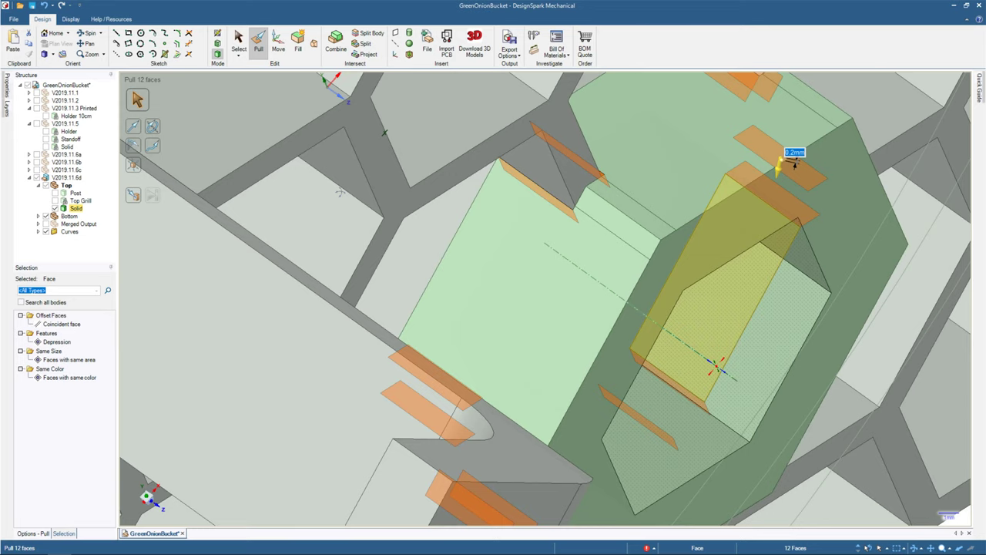
middle_click_drag(794, 163, 769, 148)
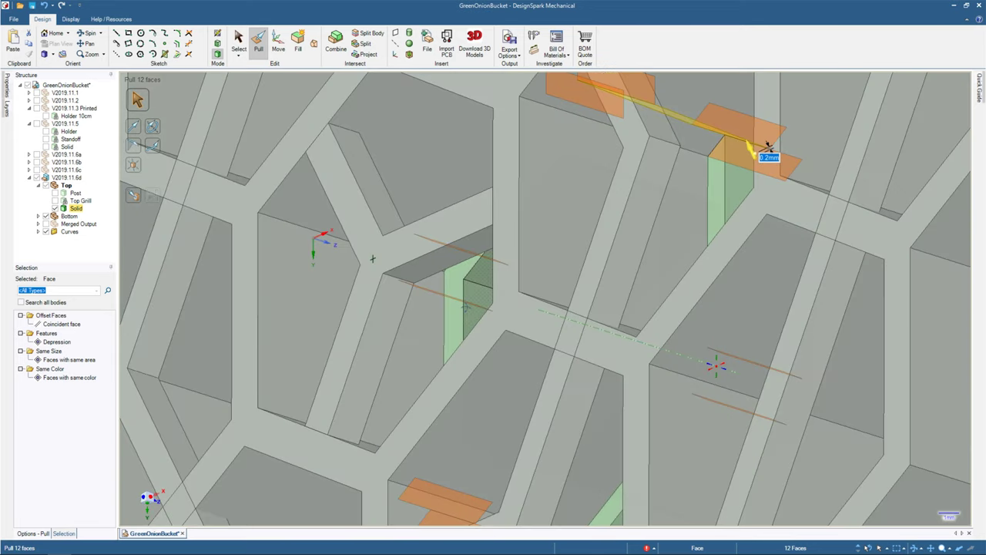
scroll(583, 216, "down", 5)
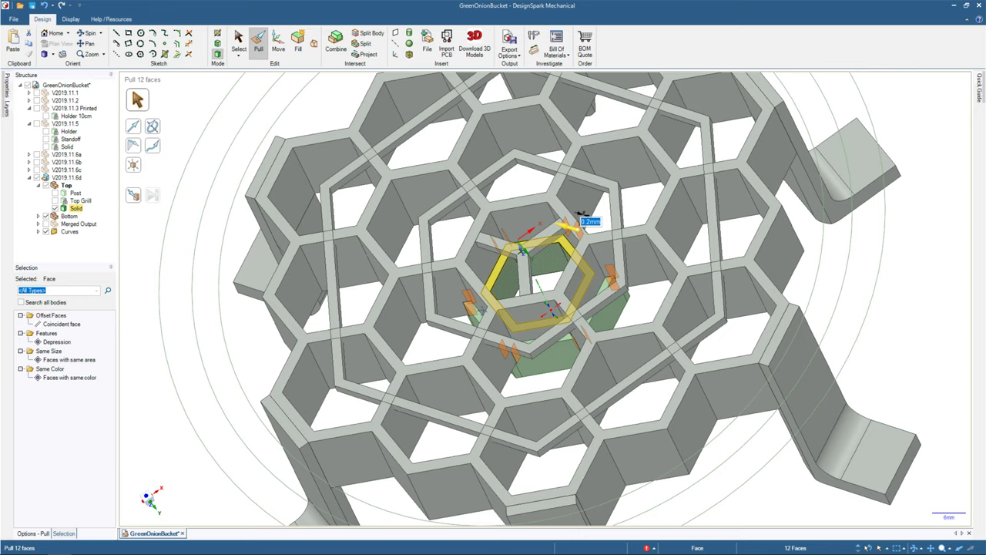
scroll(583, 215, "up", 5)
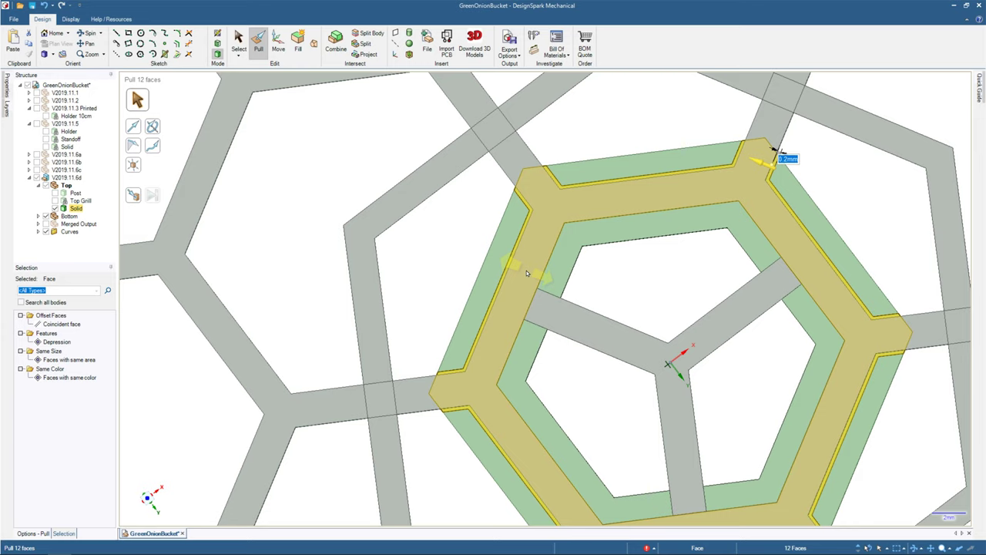
left_click(238, 39)
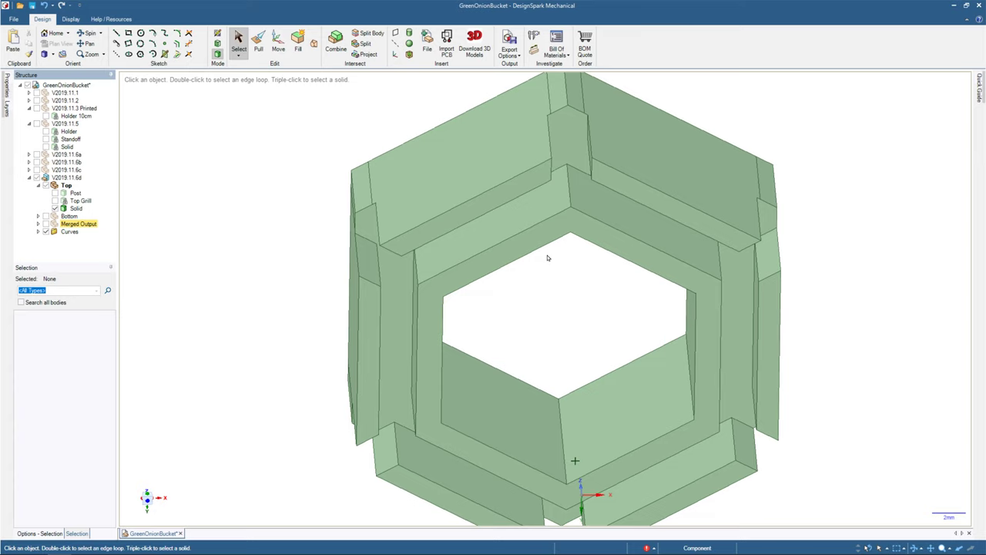
key("p")
double_click(480, 239)
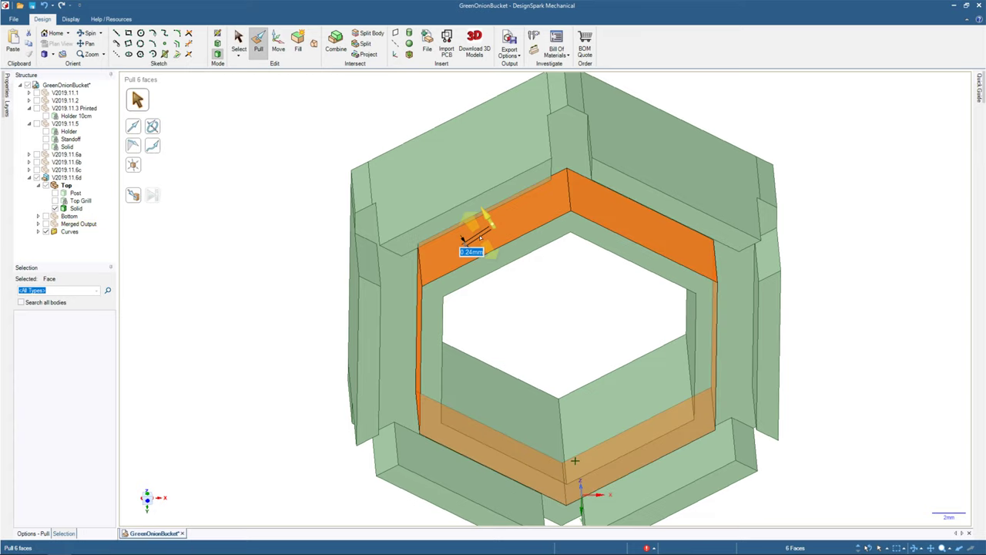
type("m")
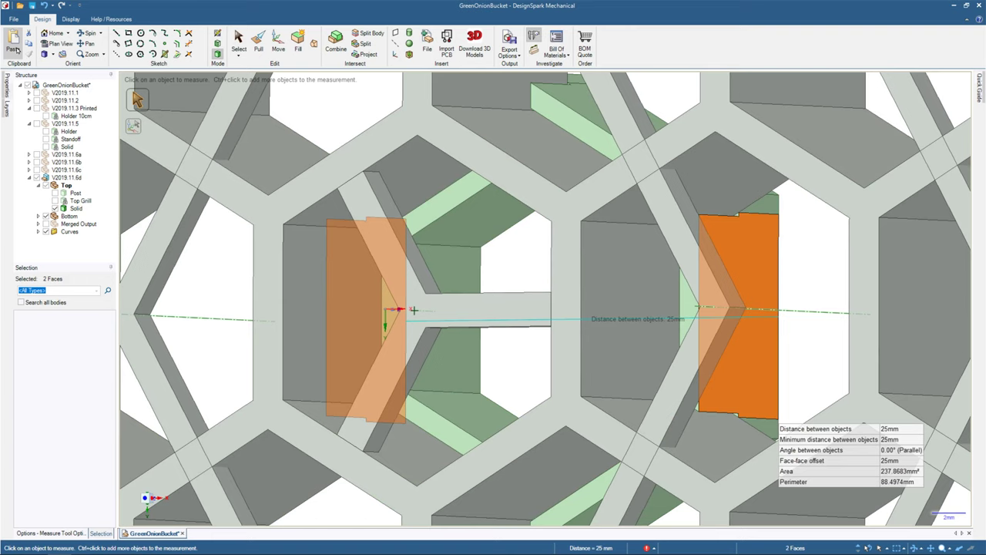
Examine from above and below how the hexagonal connector fits around the central cell of the honeycomb.
scroll(506, 266, "down", 5)
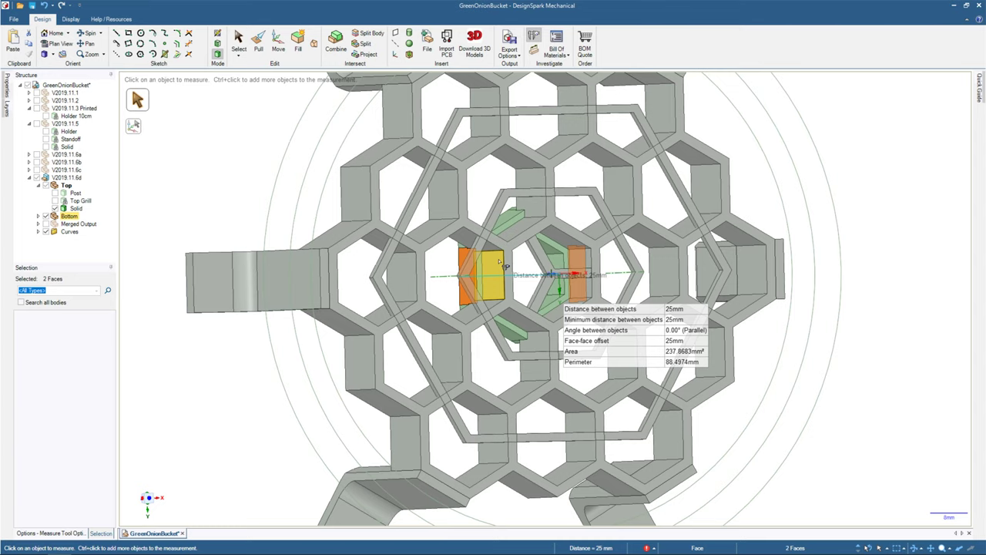
left_click(66, 44)
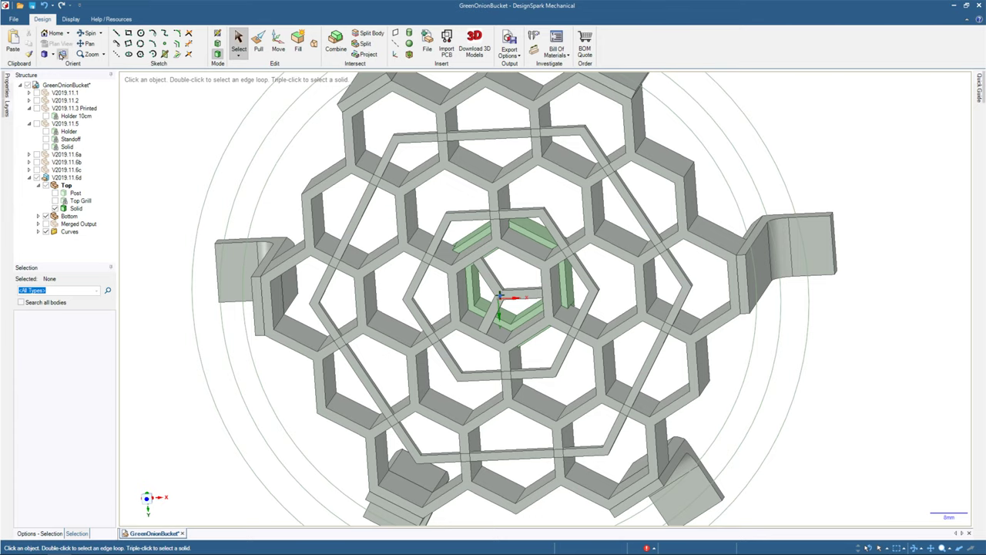
middle_click_drag(379, 221, 378, 200)
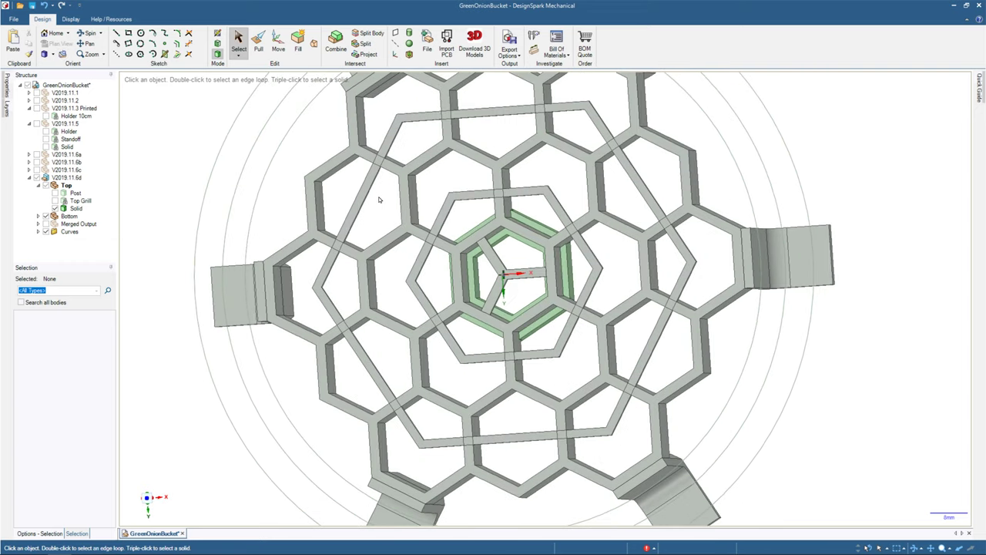
middle_click_drag(378, 200, 488, 332)
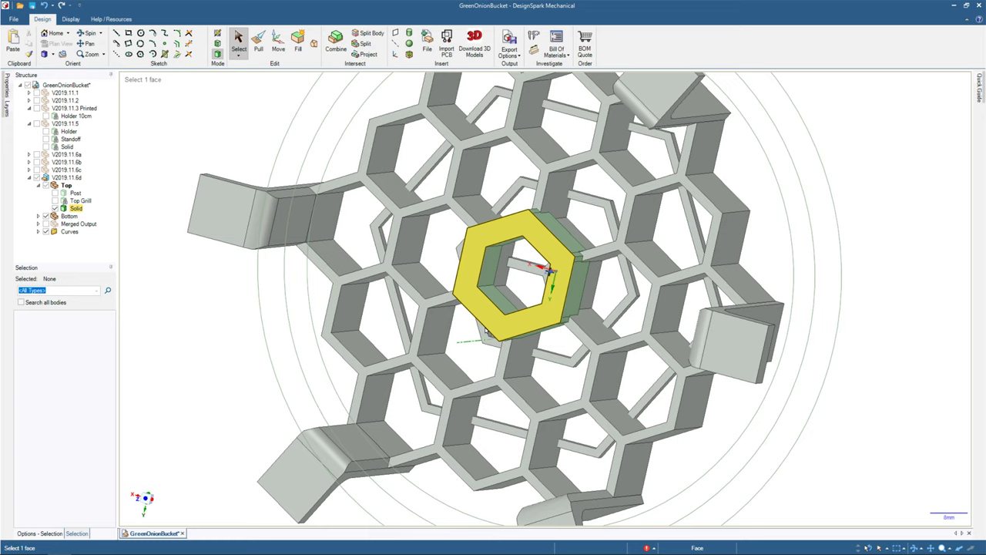
middle_click_drag(523, 321, 455, 353)
mouse_move(552, 265)
middle_mouse_down()
mouse_move(557, 257)
mouse_move(552, 266)
middle_mouse_up()
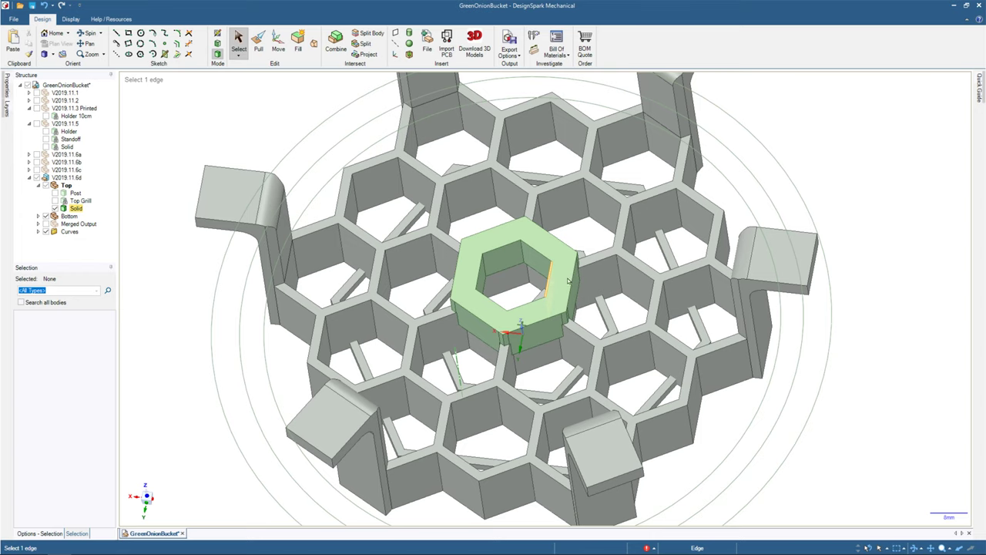
middle_click_drag(570, 297, 578, 292)
key("v")
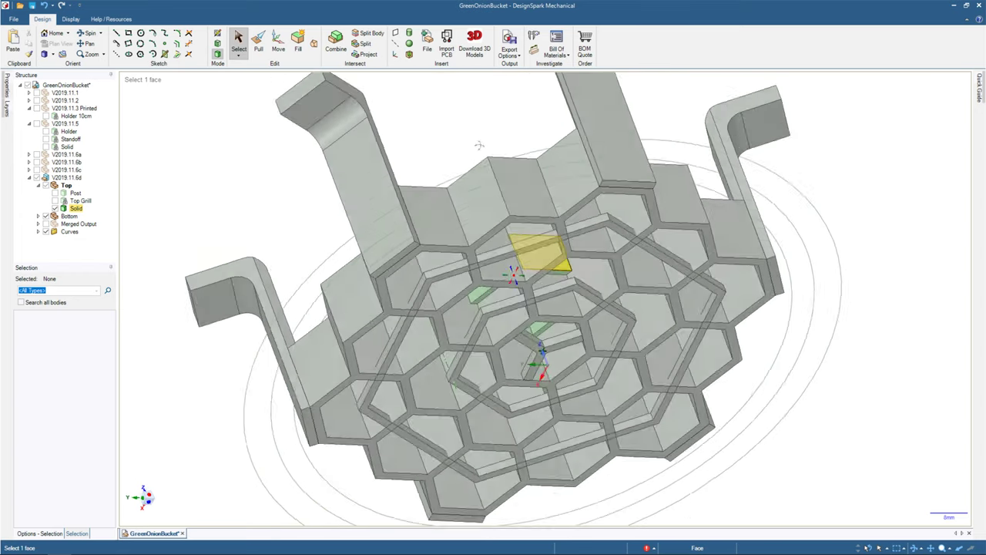
middle_click_drag(467, 86, 453, 99)
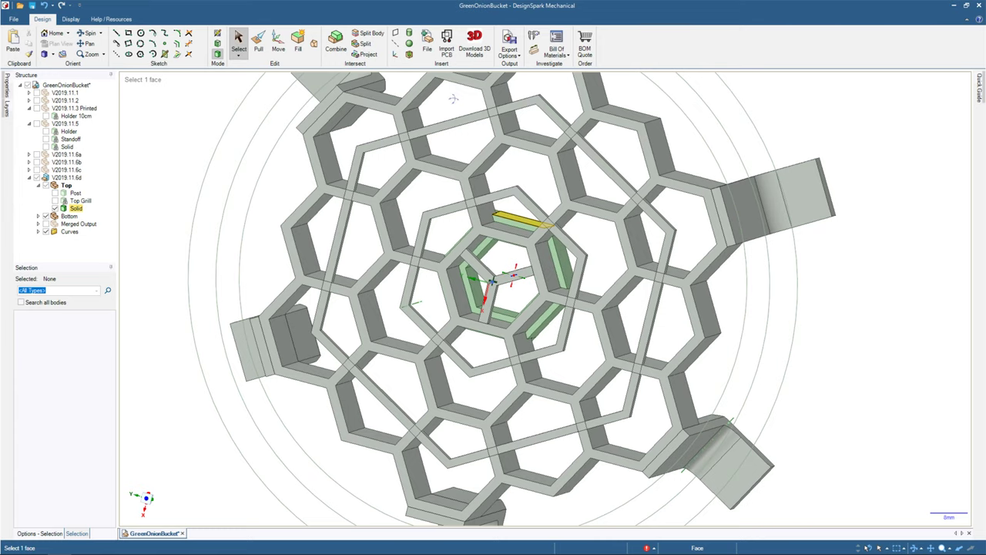
middle_click_drag(453, 99, 559, 315)
middle_click_drag(515, 273, 469, 121)
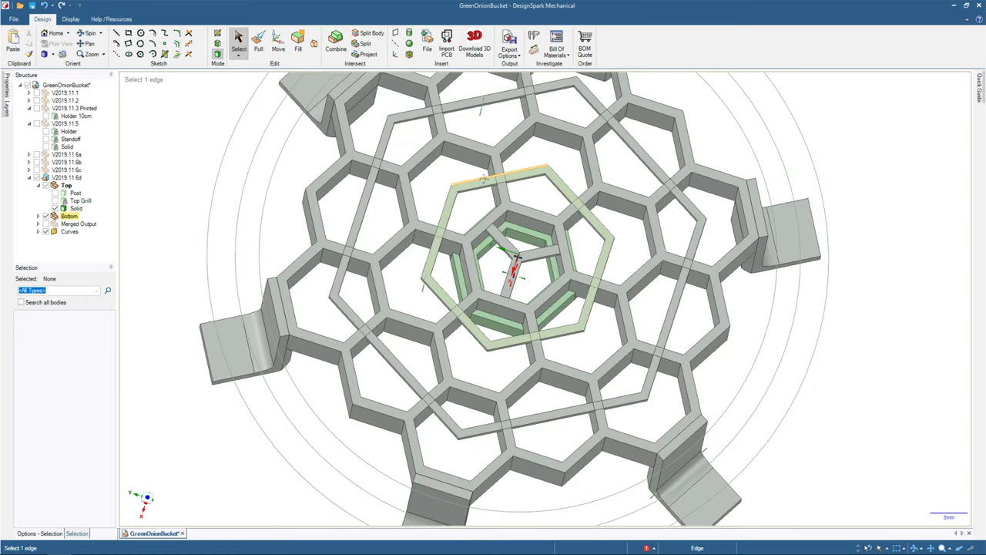
middle_click_drag(486, 178, 473, 225)
View the honeycomb's flat face in plan and examine the clearance between its central cell walls and the connector's slot.
left_click(473, 225)
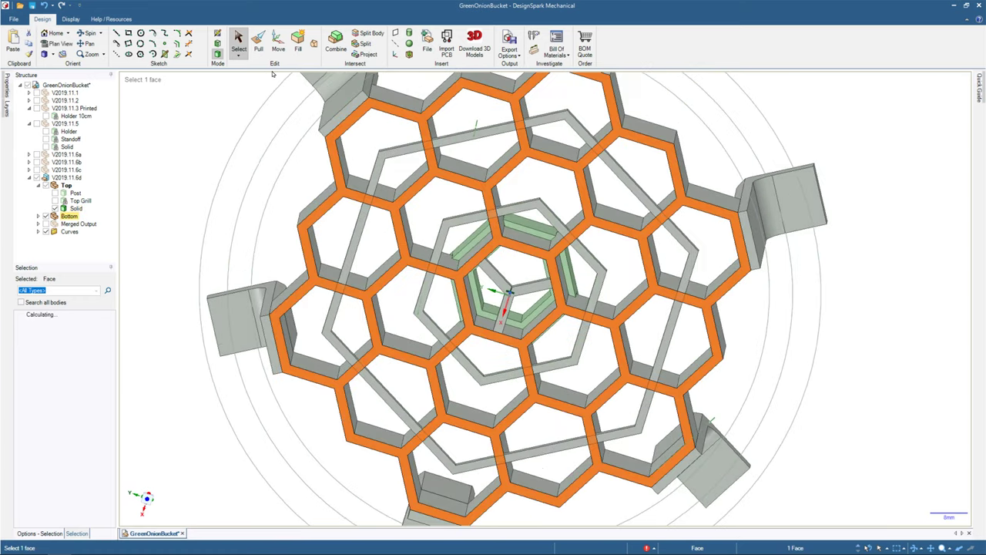
left_click(67, 44)
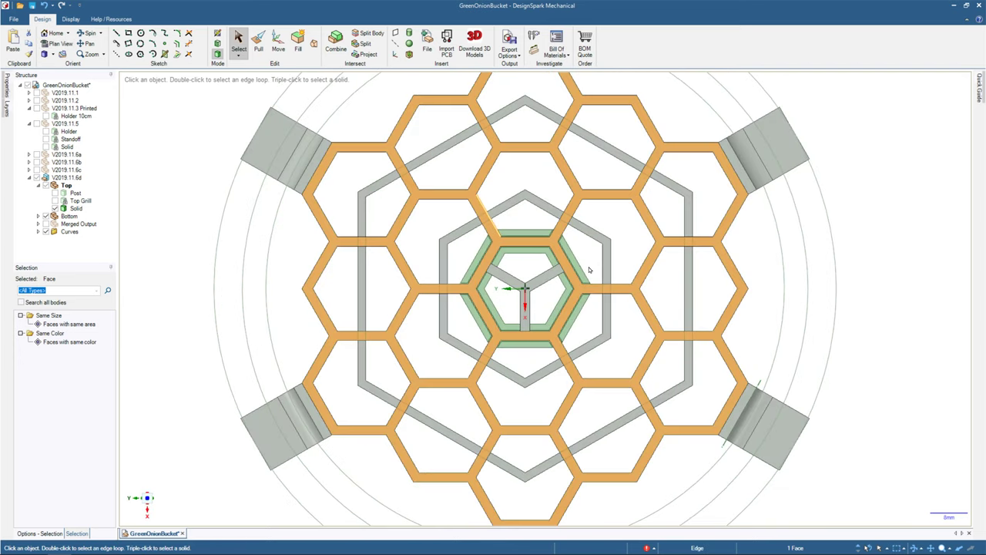
scroll(556, 279, "up", 4)
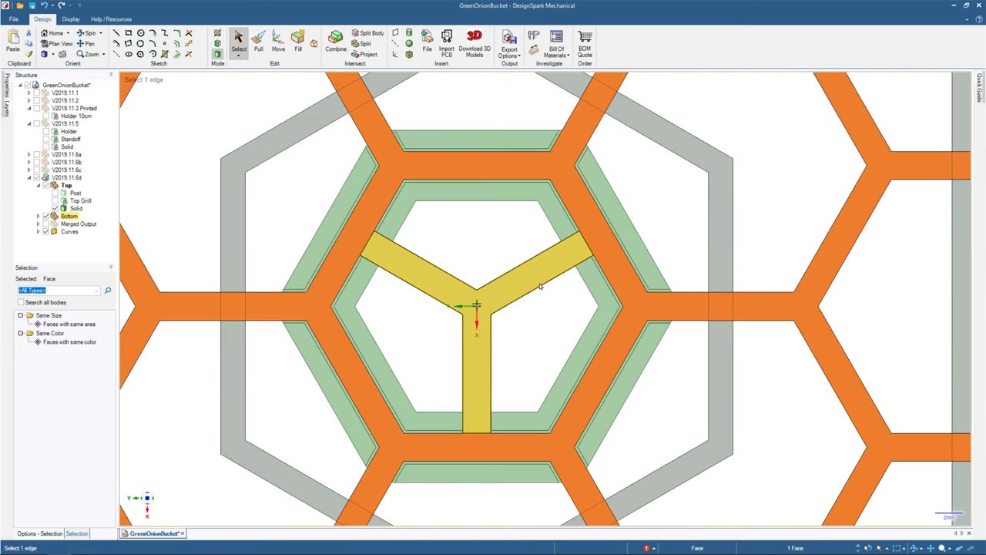
scroll(540, 287, "down", 1)
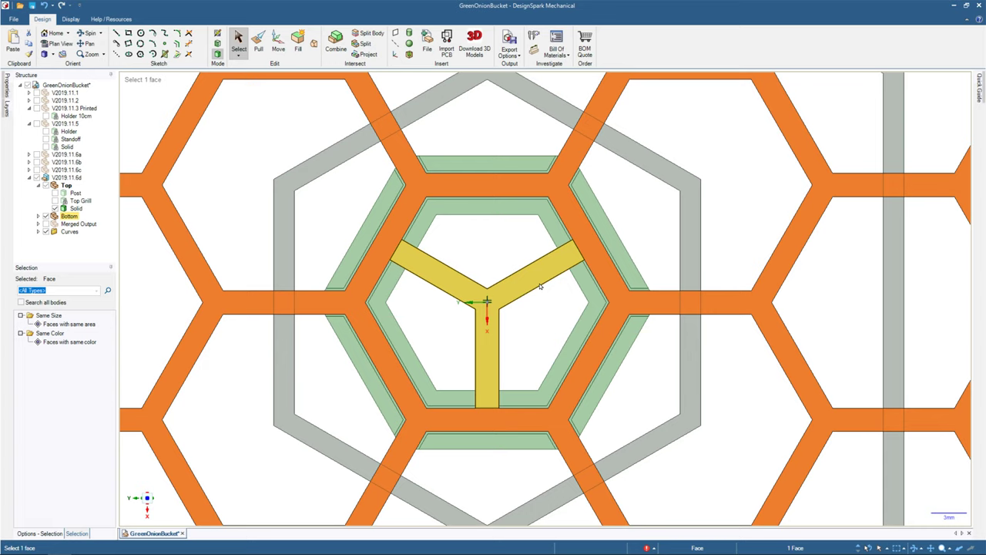
left_click(541, 290)
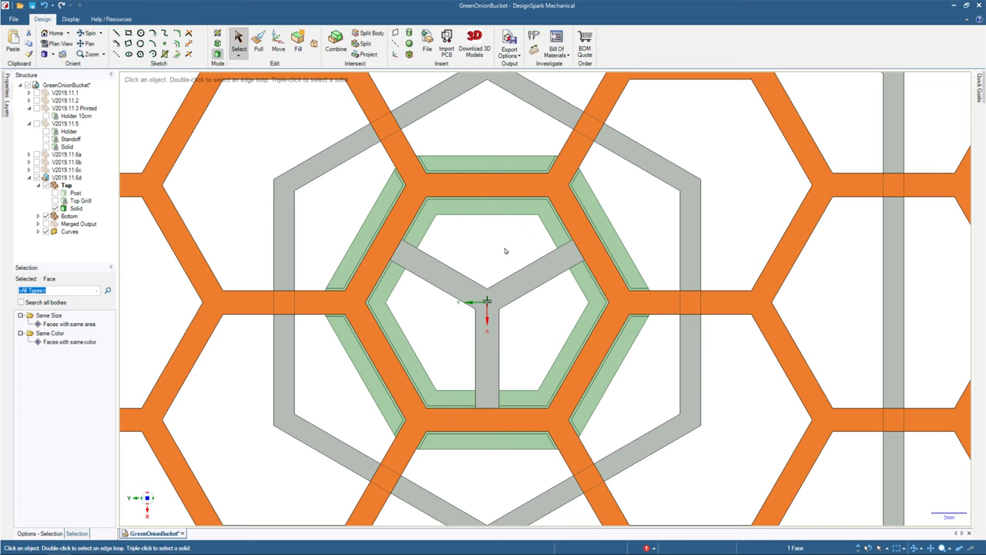
mouse_move(506, 250)
middle_mouse_down()
mouse_move(478, 270)
mouse_move(503, 230)
middle_mouse_up()
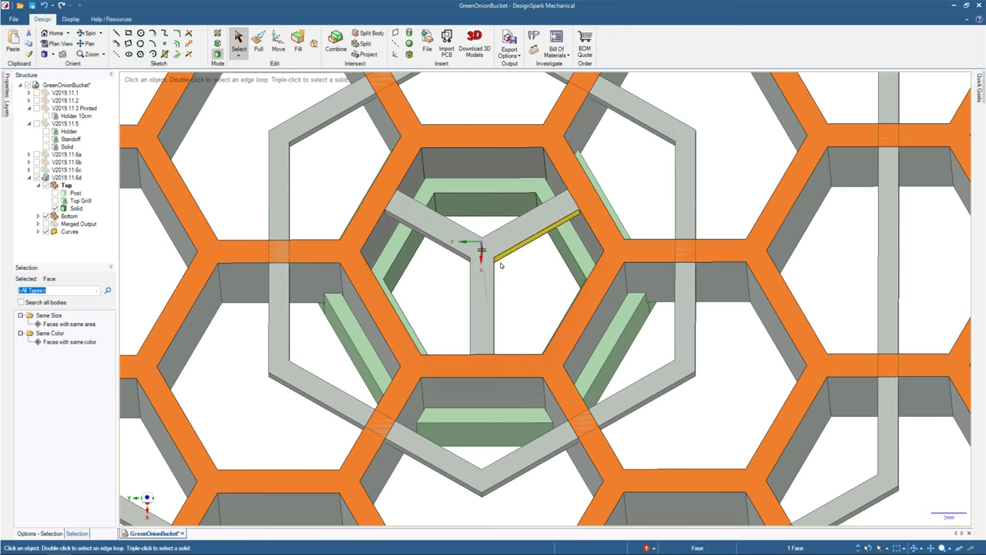
Show the Top Grill body together with the hexagonal connector and the honeycomb.
middle_click_drag(502, 264, 337, 421)
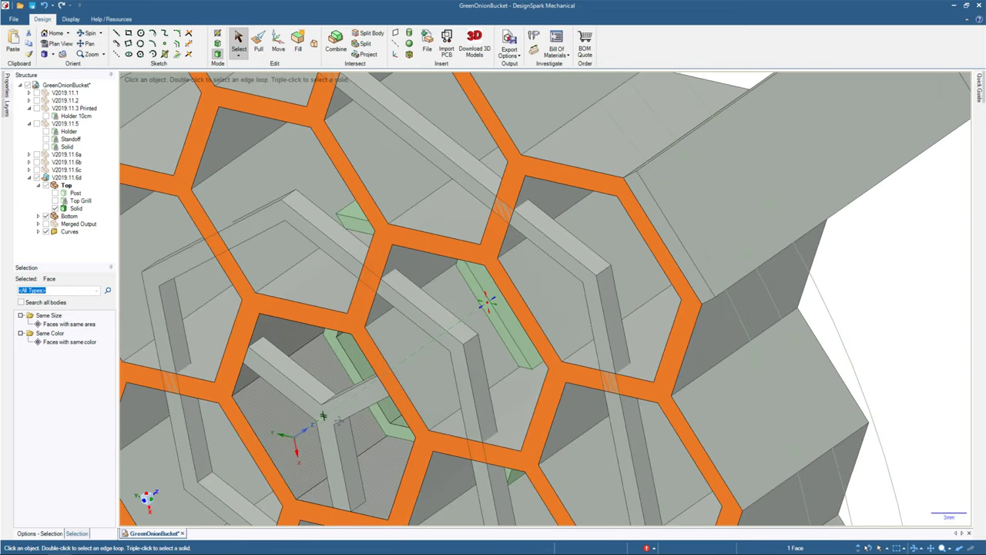
scroll(565, 264, "down", 10)
scroll(564, 263, "up", 3)
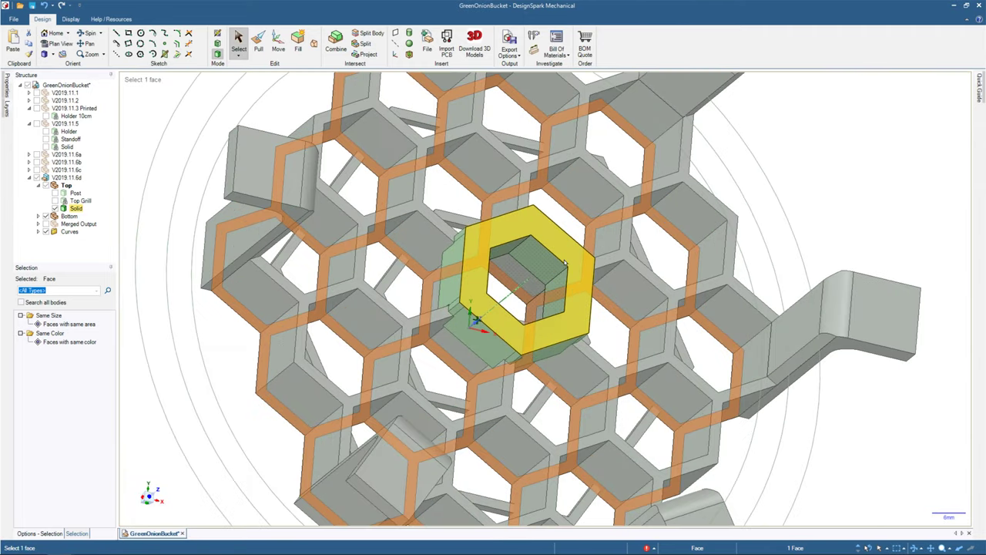
middle_click_drag(565, 263, 581, 215)
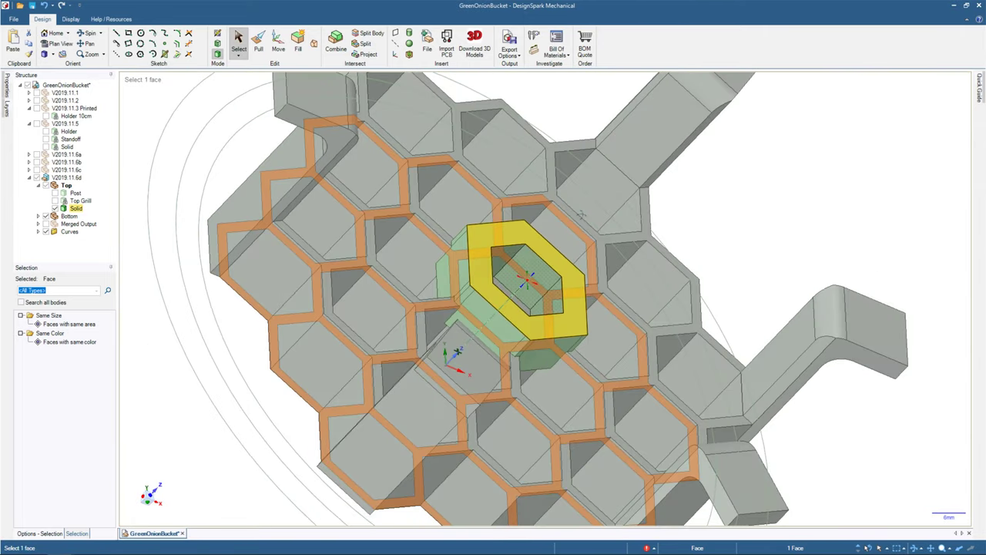
middle_click_drag(582, 215, 324, 224)
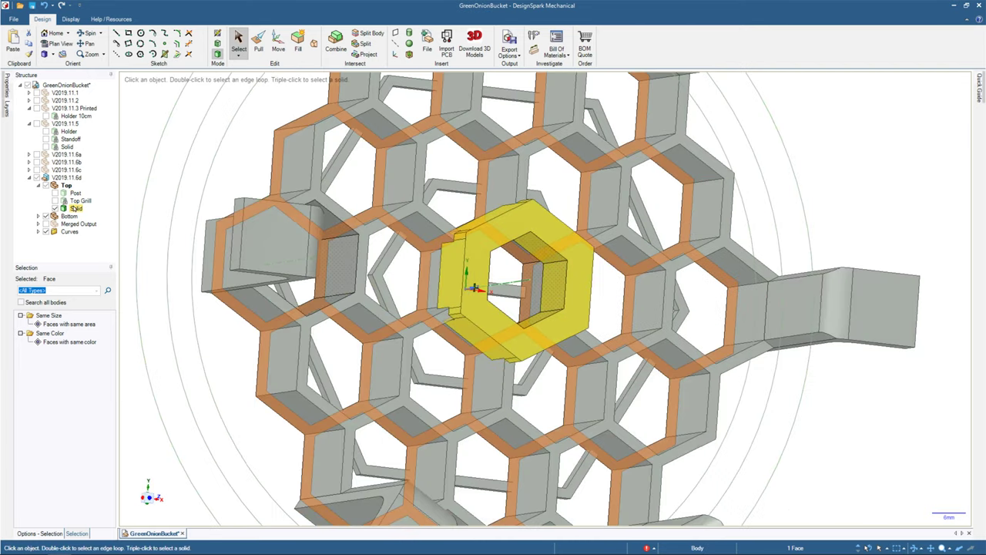
left_click(80, 200)
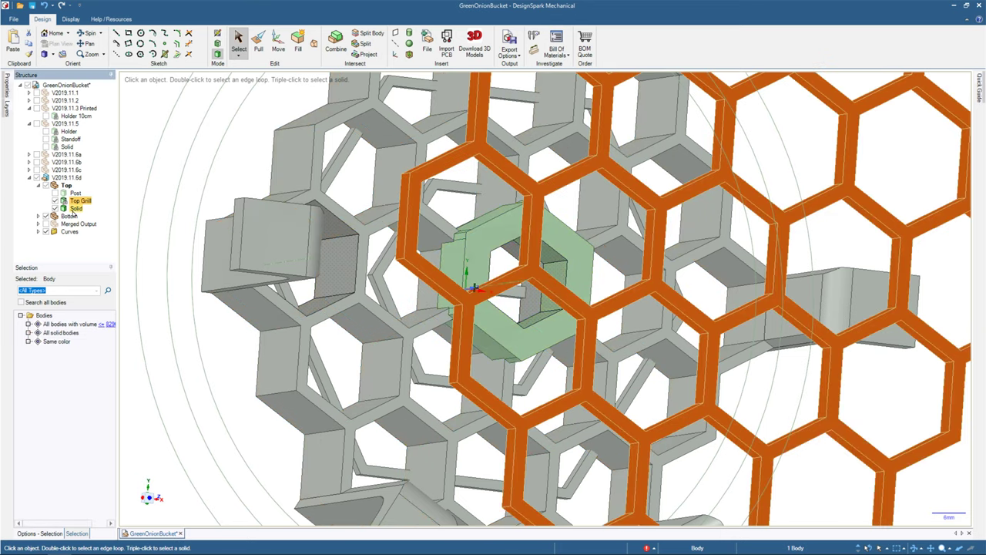
Create a component named Post in V2019.11.6d and place it between the Top and Bottom components.
left_click(75, 209)
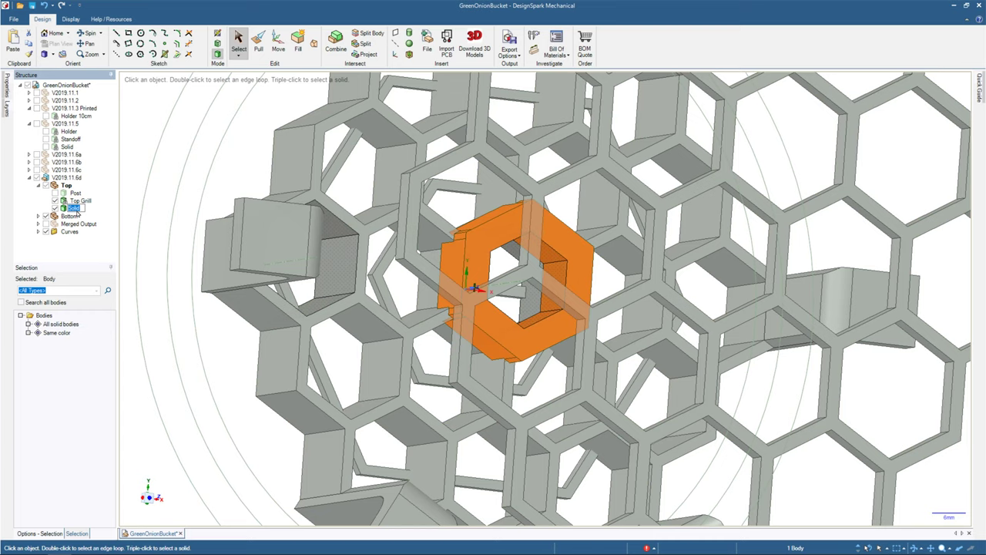
right_click(76, 215)
left_click(98, 218)
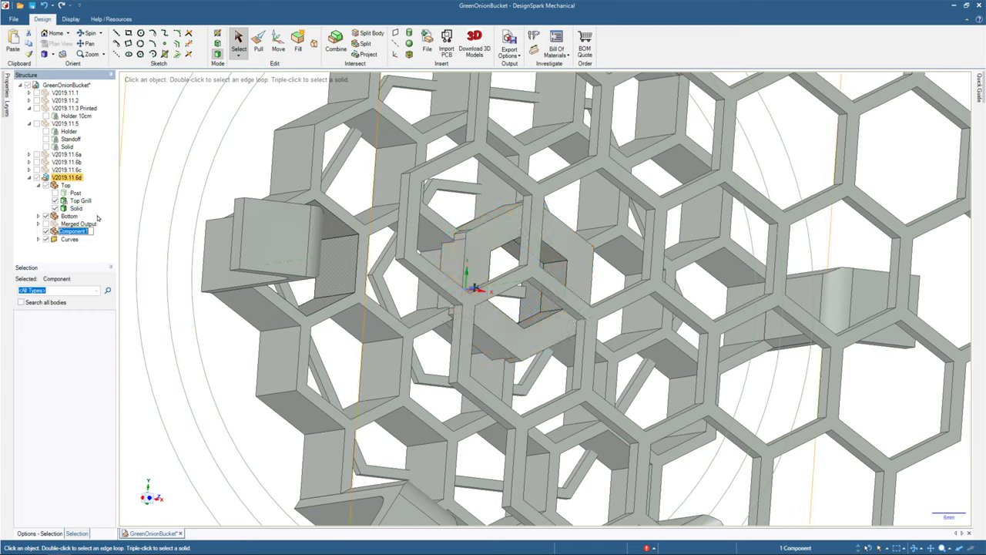
type("Mid")
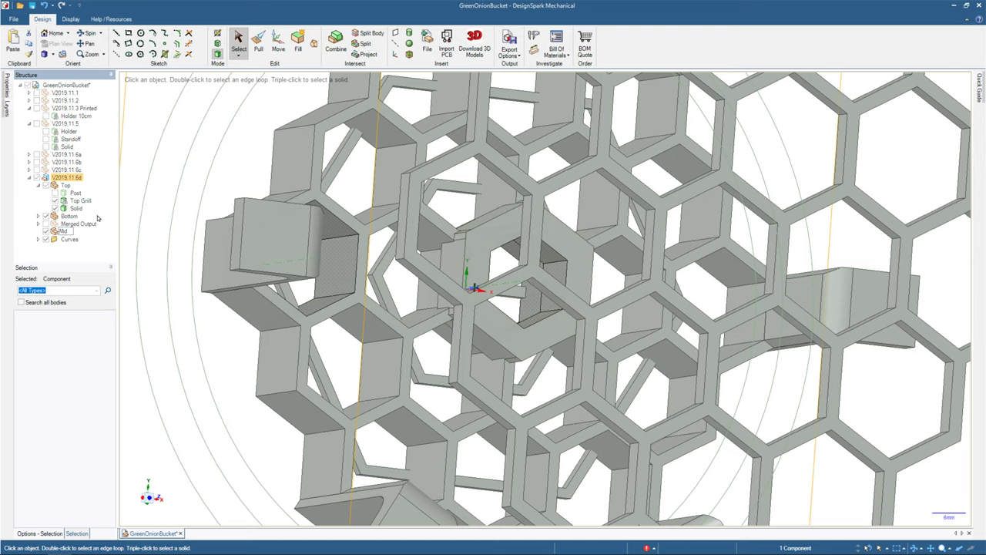
left_click(67, 231)
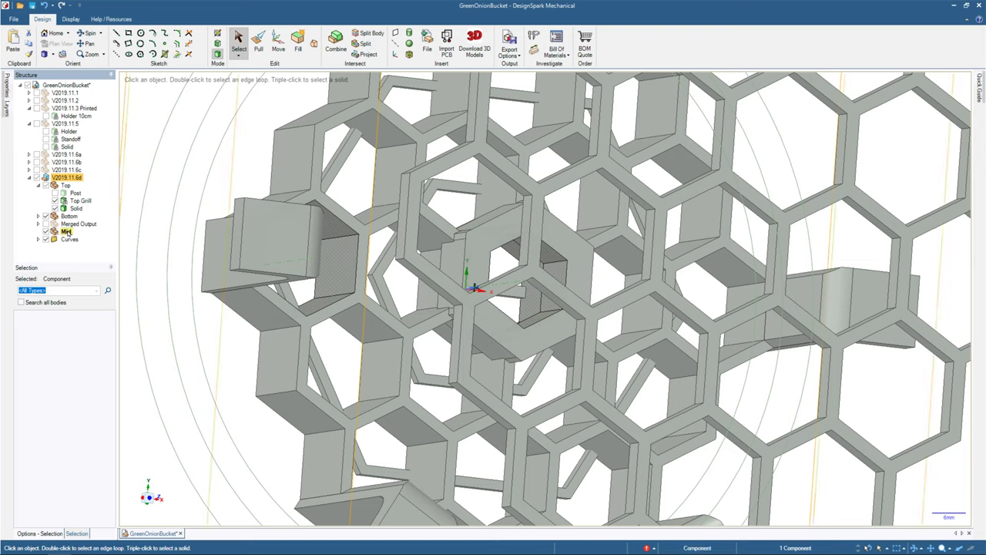
left_click_drag(67, 233, 43, 218)
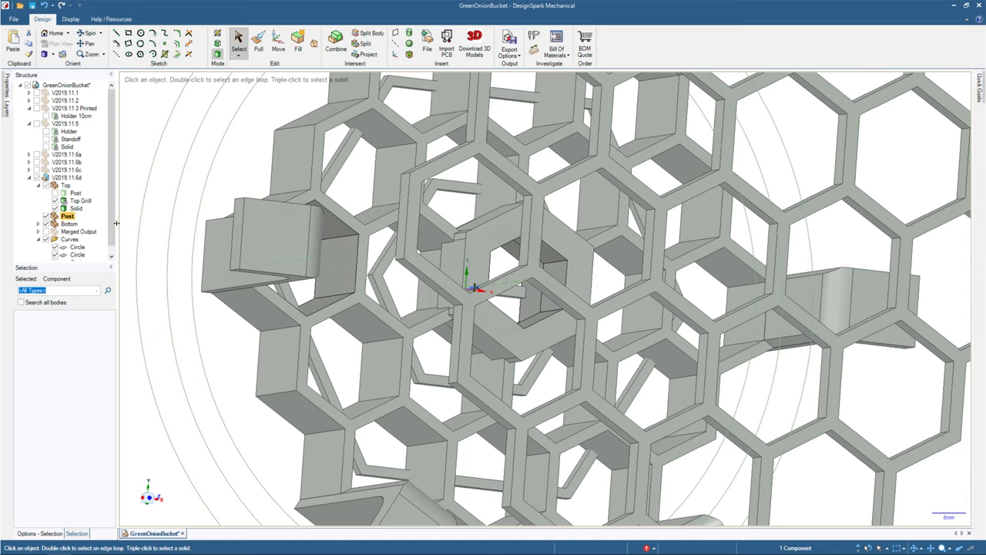
Move the Post body and the connector's Solid body from the Top component into the Post component.
left_click_drag(73, 262, 73, 297)
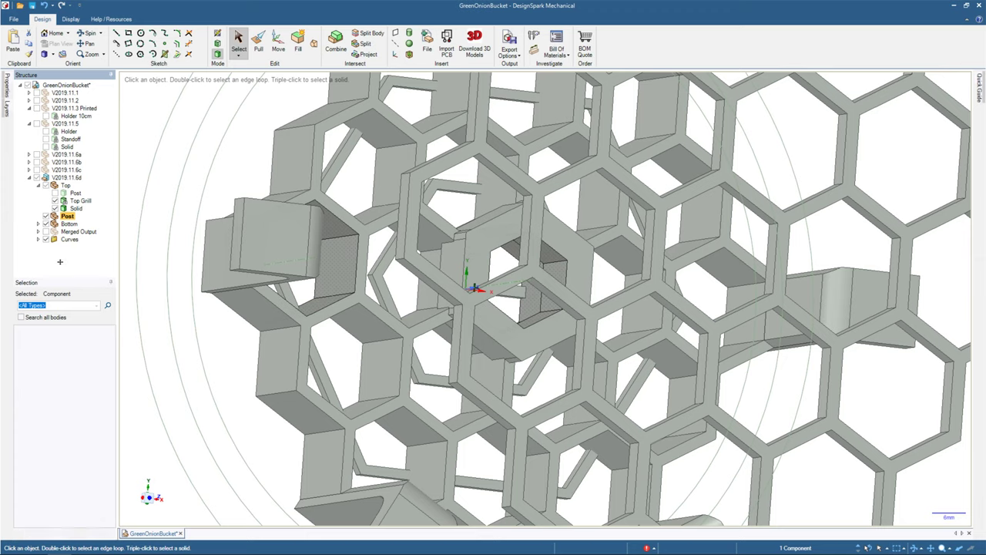
left_click_drag(59, 262, 60, 261)
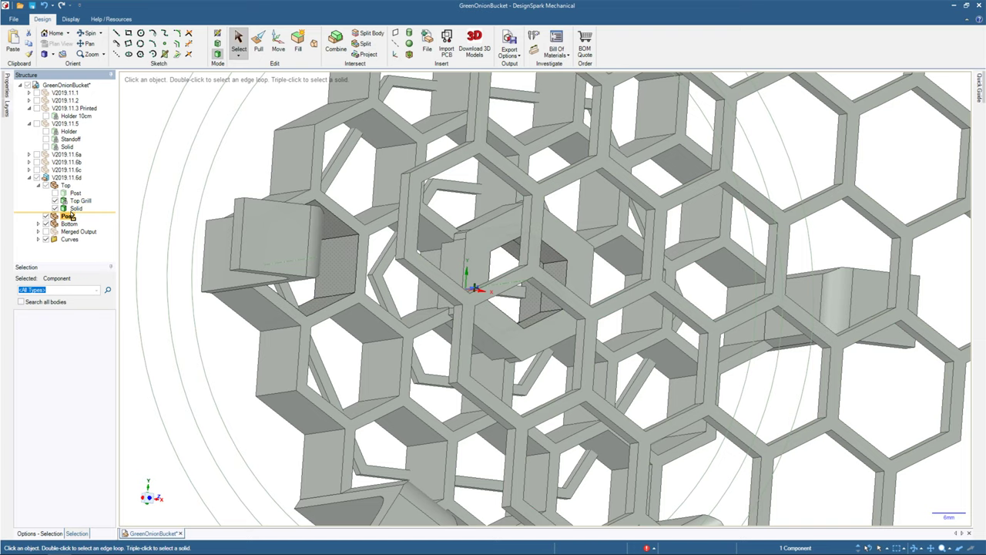
left_click_drag(68, 217, 69, 215)
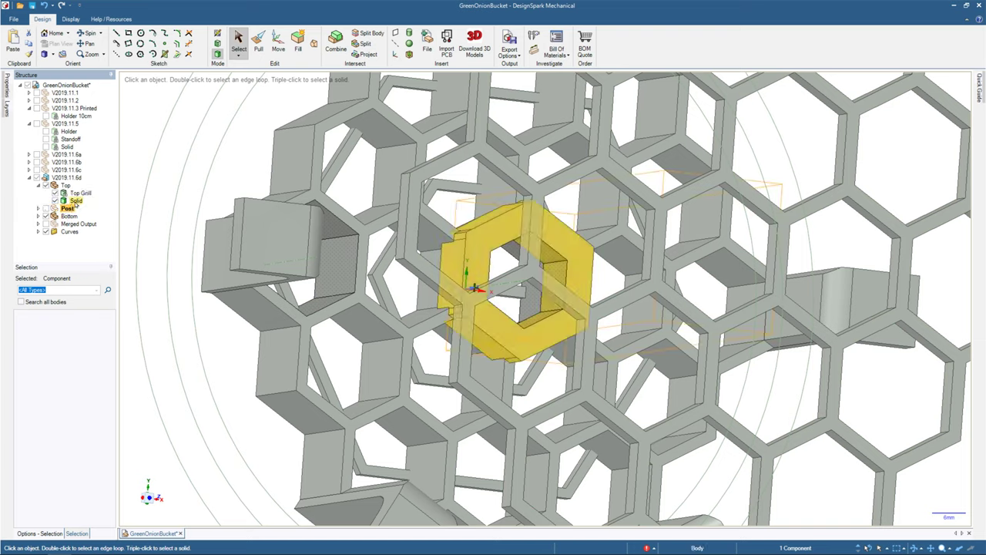
left_click_drag(76, 203, 66, 207)
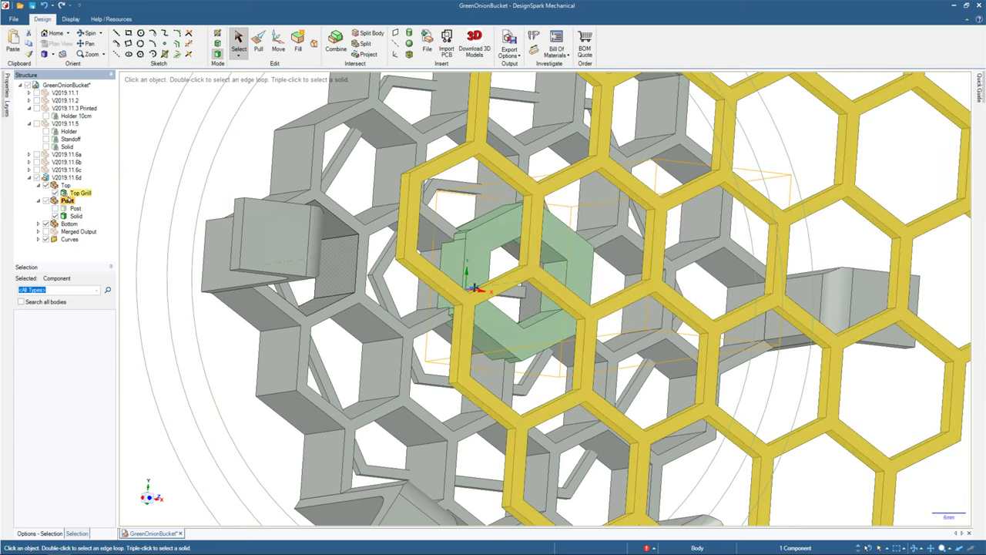
Lock the connector's Solid body in the Post component against further edits.
left_click(75, 217)
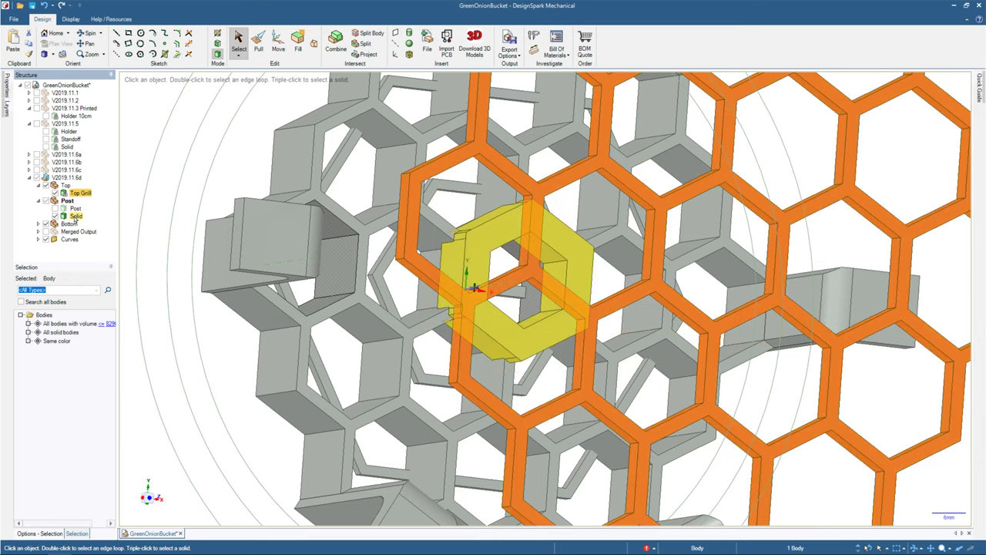
right_click(75, 217)
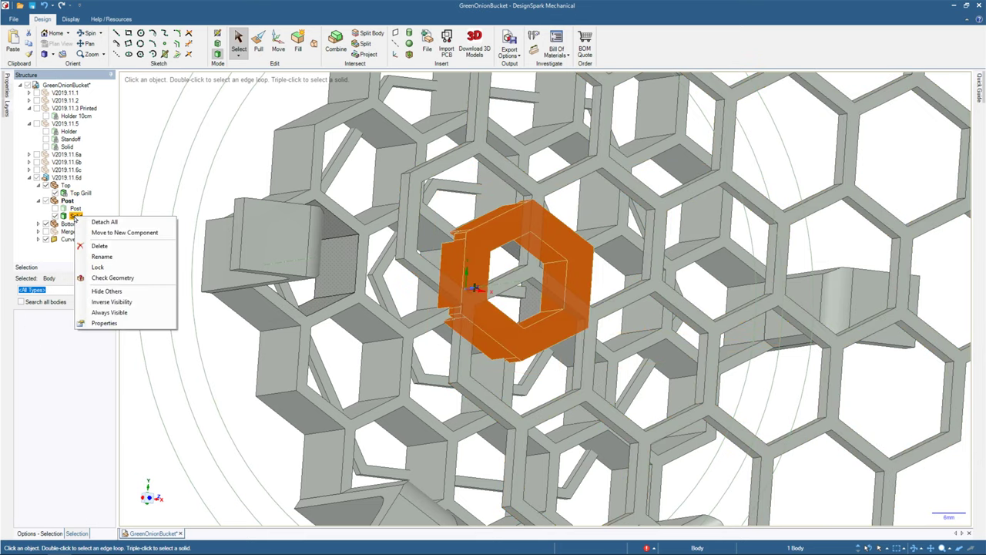
key("Escape")
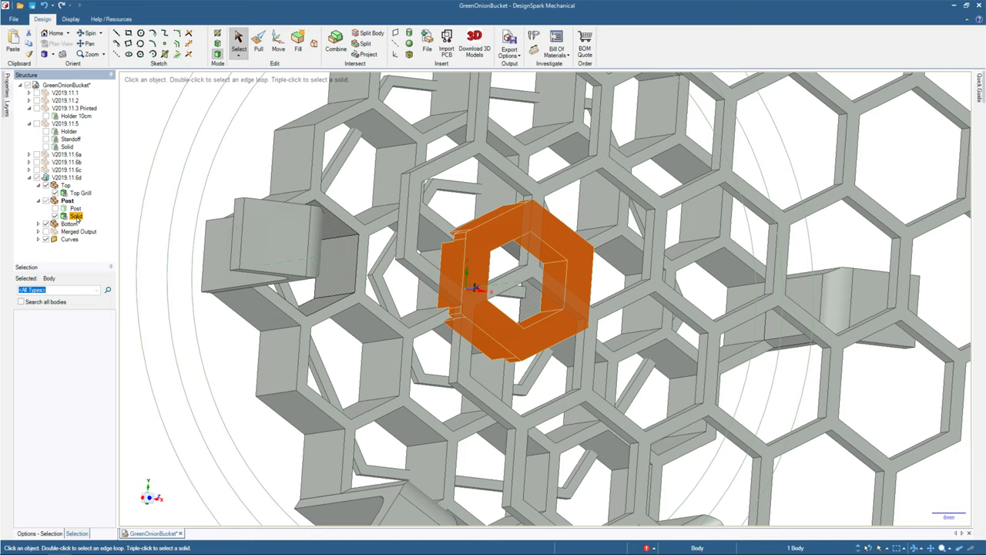
right_click(76, 217)
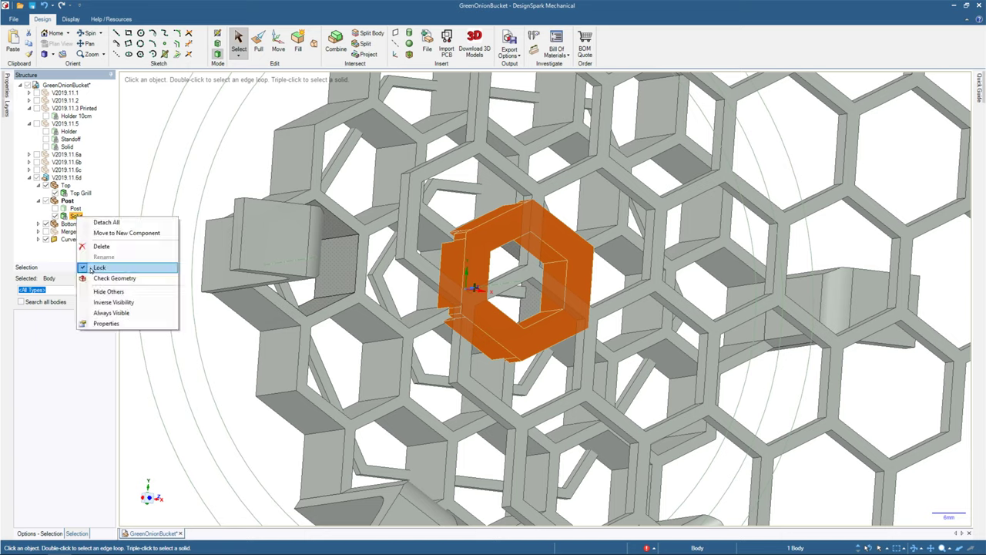
left_click(96, 268)
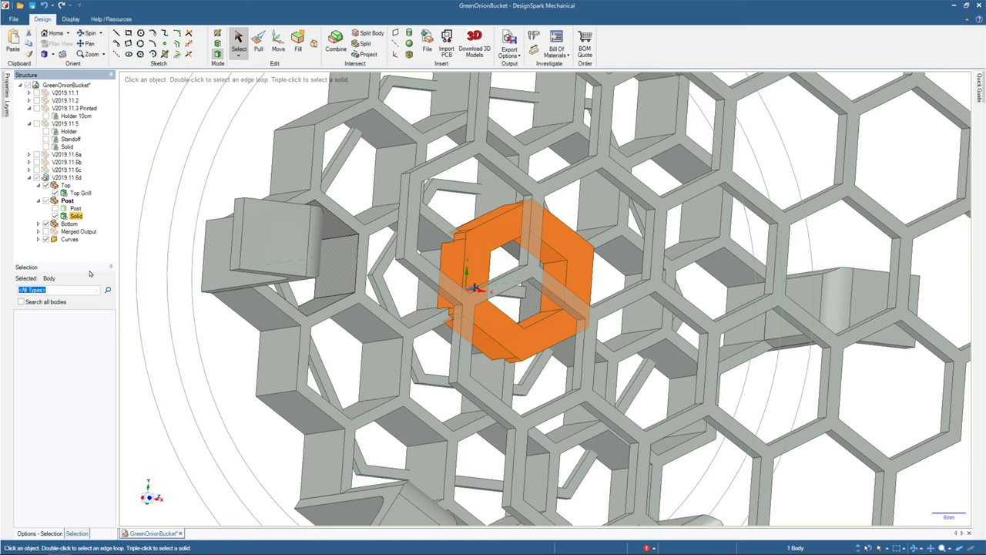
Measure the overall distance between the bottom honeycomb's flat underside and the Top Grill's outer face.
key("v")
middle_click_drag(483, 228, 457, 259)
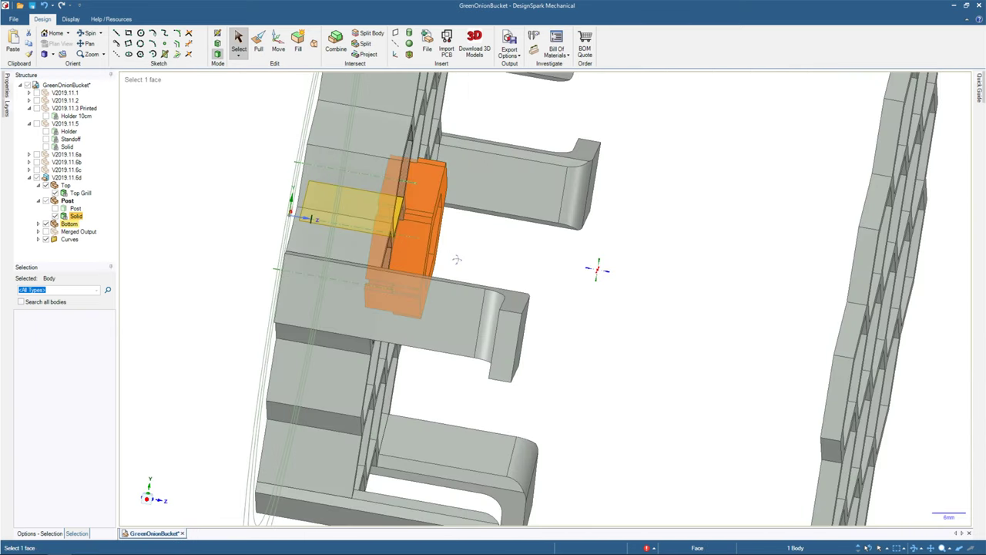
key("v")
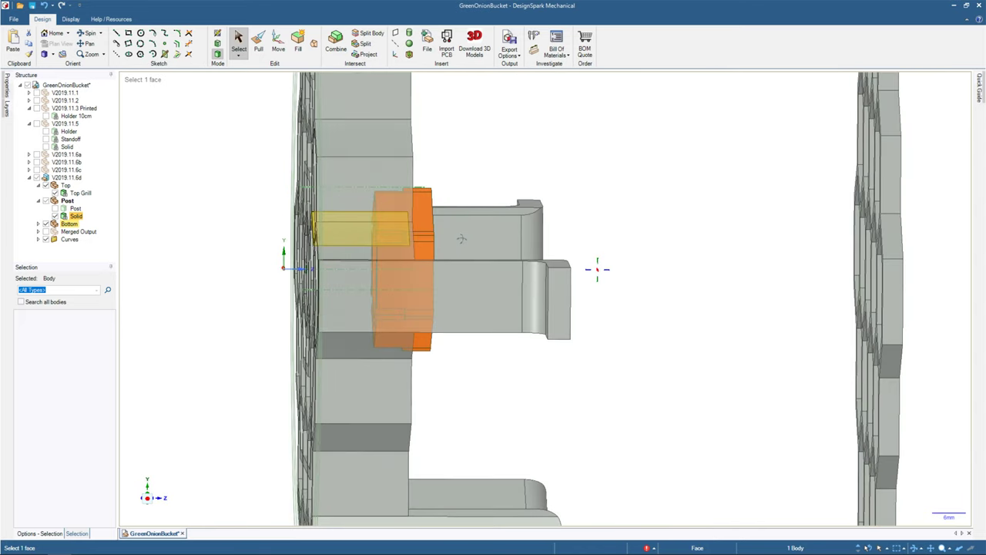
middle_click_drag(461, 239, 403, 232)
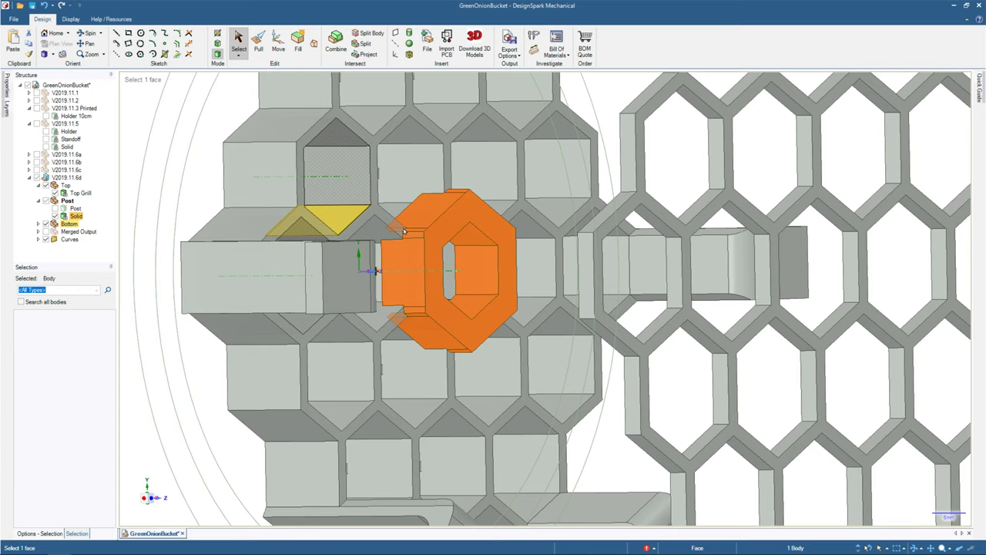
left_click(403, 231)
key("v")
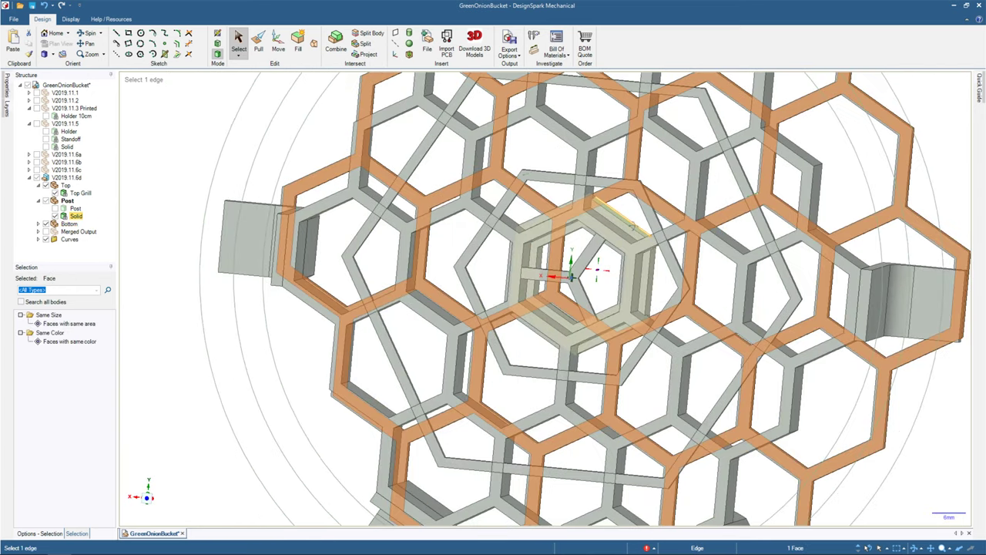
middle_click_drag(631, 224, 435, 205)
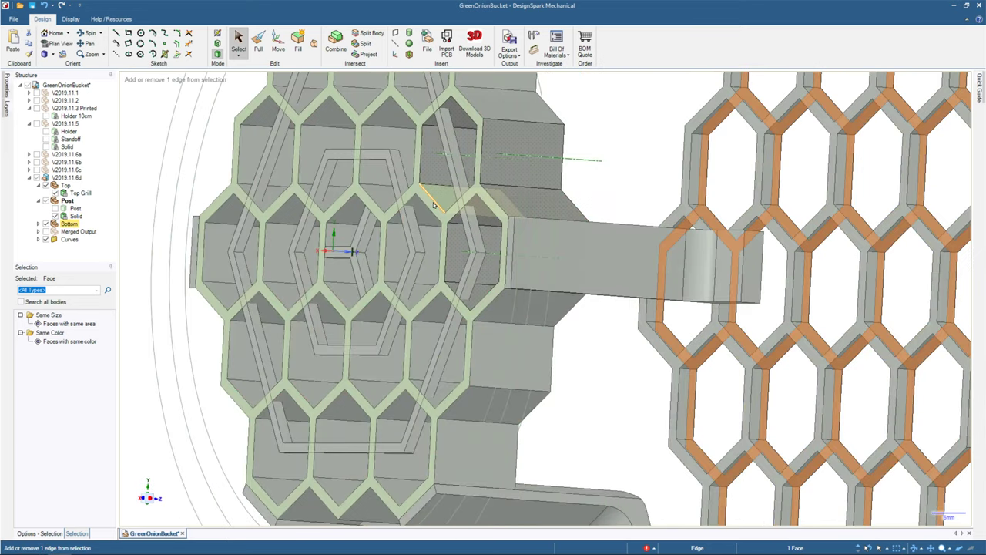
left_click(434, 205, "ctrl")
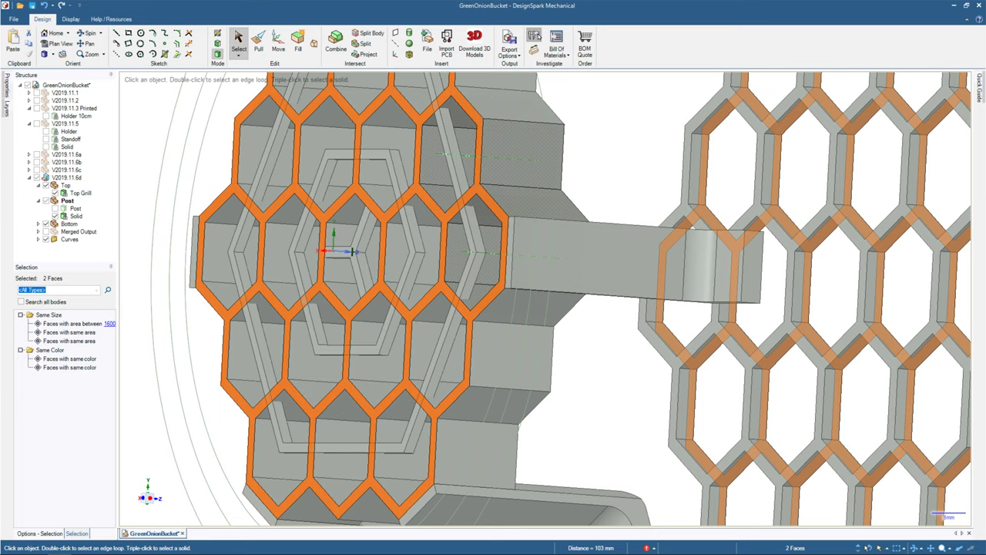
left_click(535, 36)
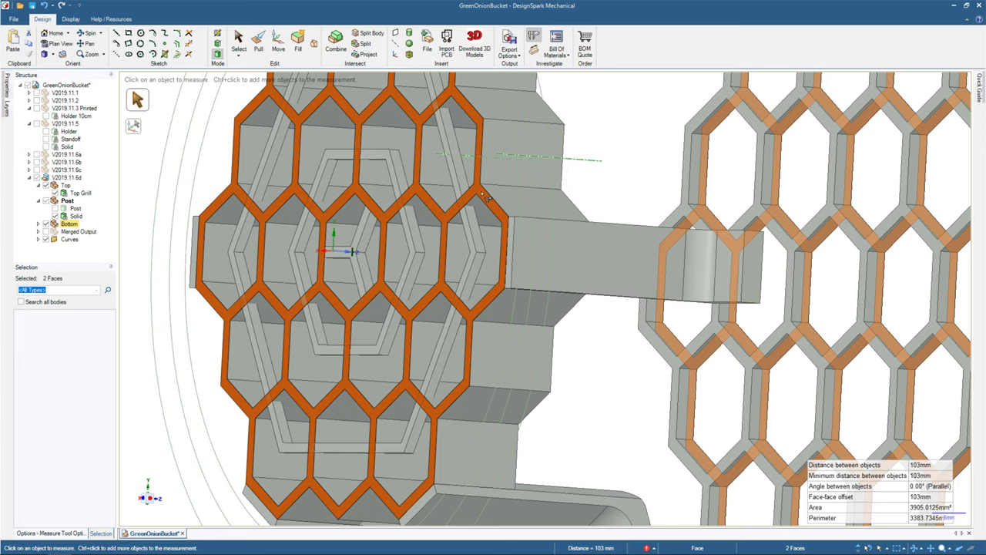
Measure the Top Grill's thickness along a short edge and recheck the distance between the outer faces of both honeycombs.
key("Escape")
middle_click_drag(487, 197, 578, 202)
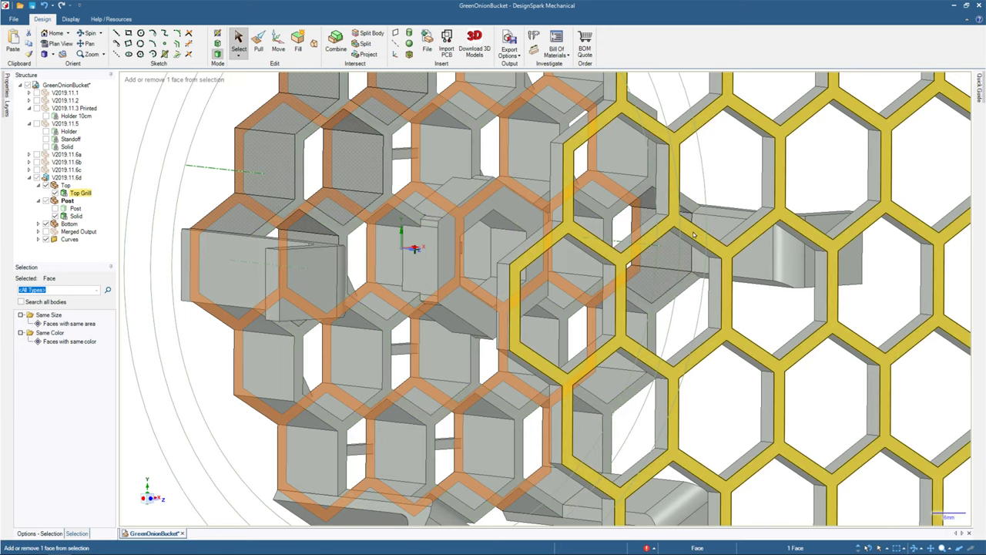
left_click(533, 37)
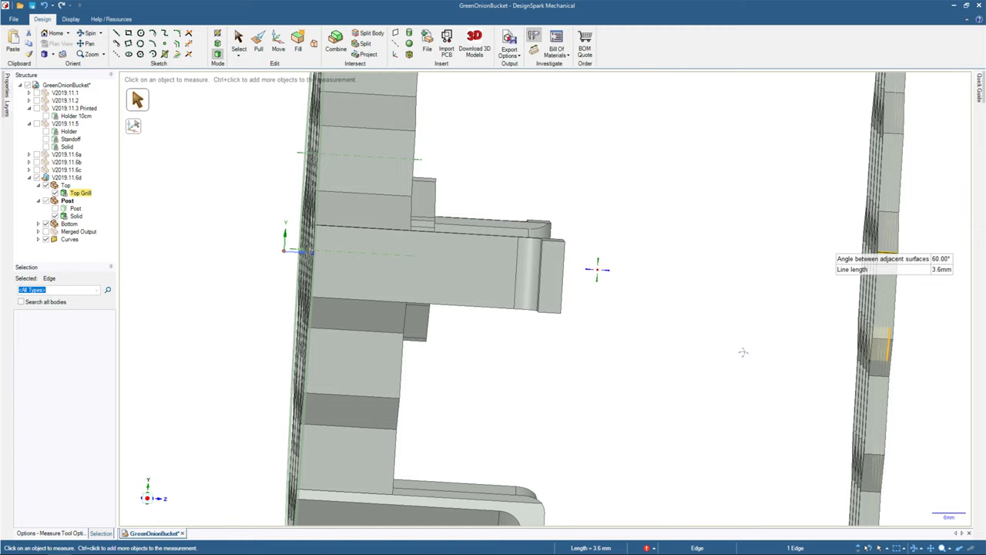
middle_click_drag(743, 352, 670, 324)
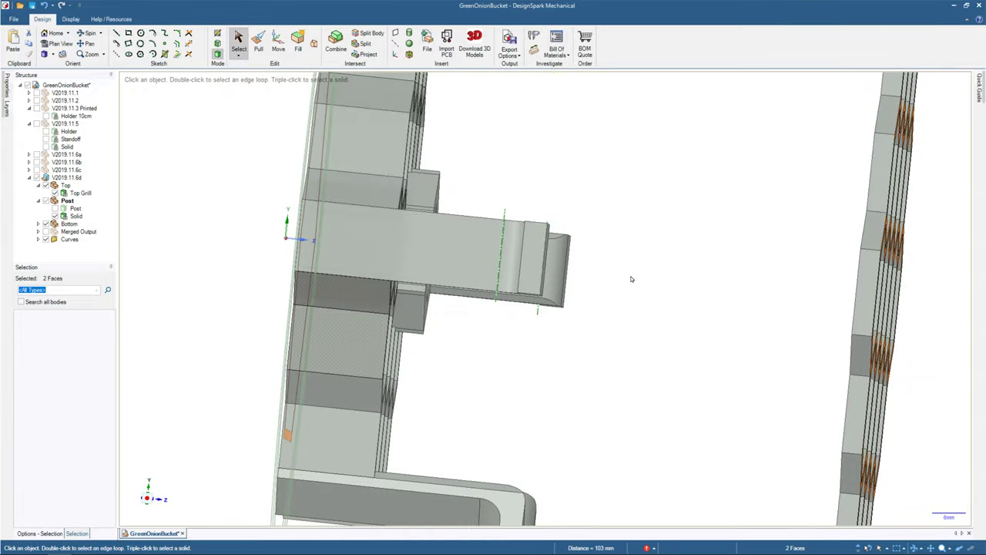
key("Escape")
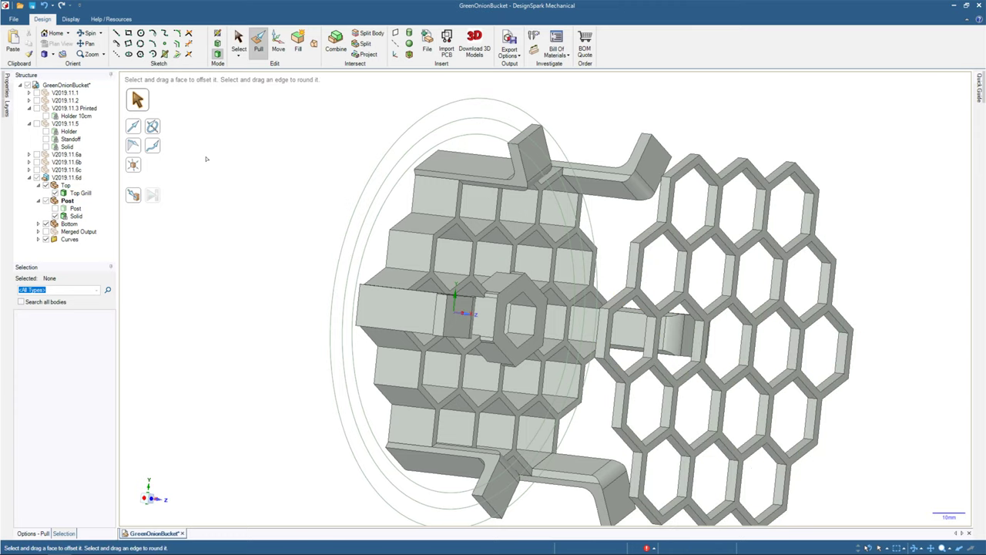
Pull the Top Grill's flat face to make the grill 3 mm thick, and check an edge with Measure.
left_click(71, 190)
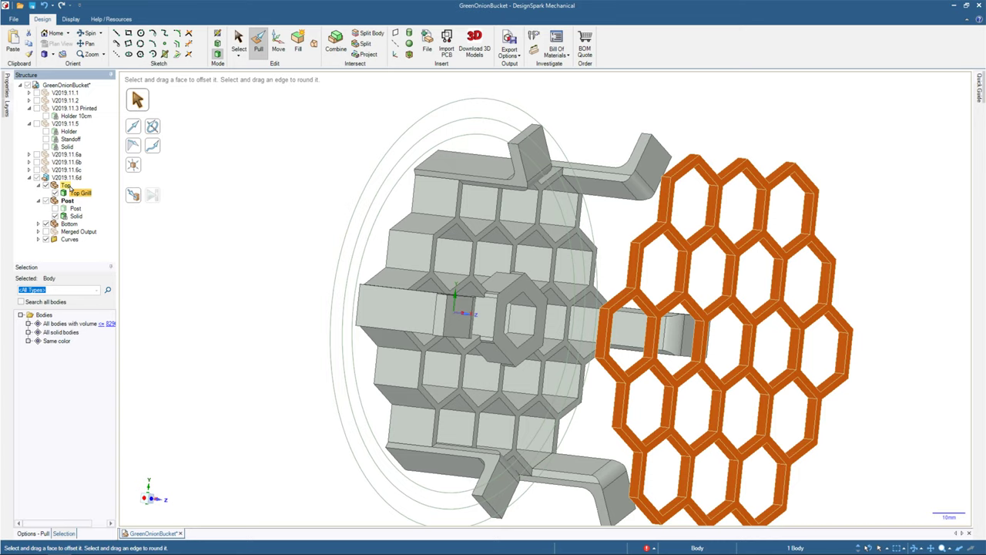
left_click(645, 300)
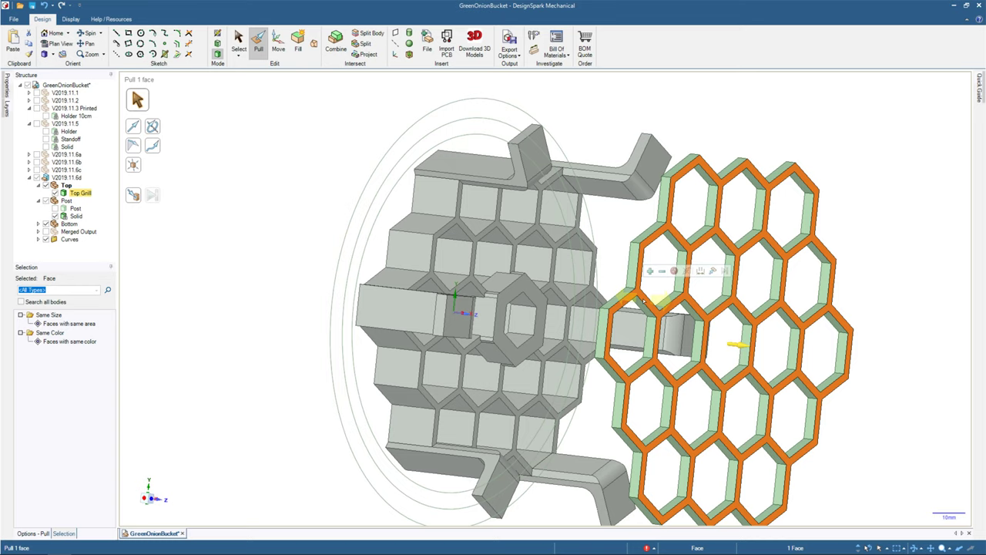
key("space")
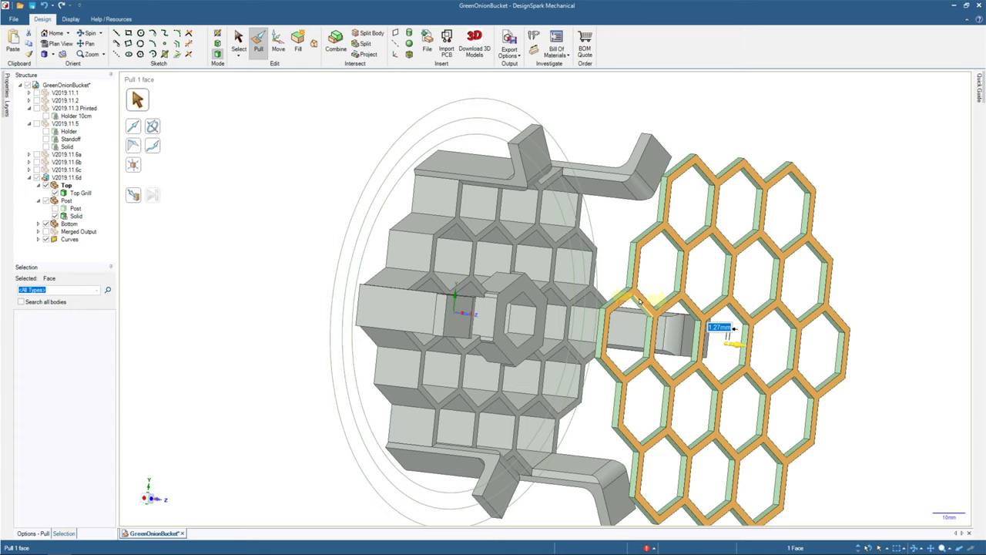
key("e")
left_click(633, 246)
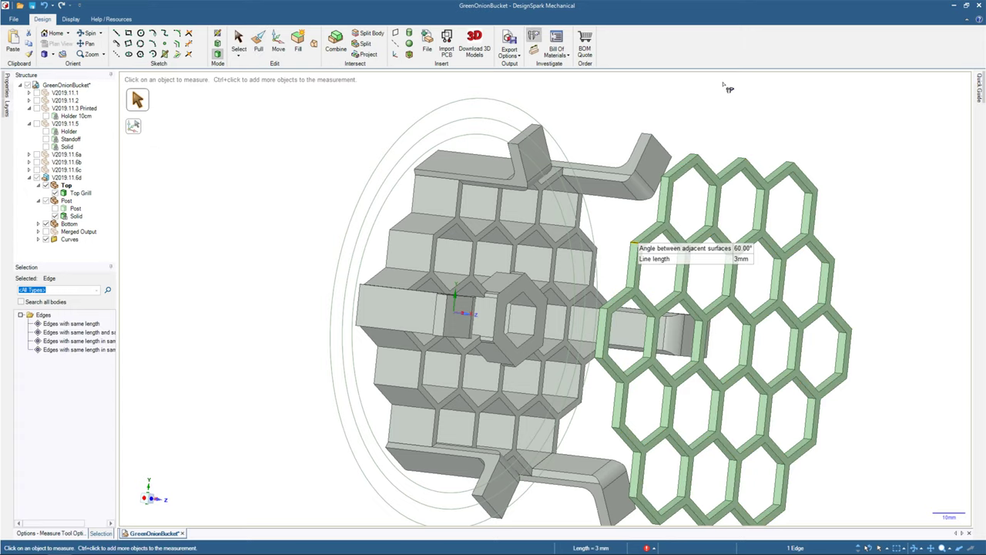
middle_click_drag(729, 89, 777, 90)
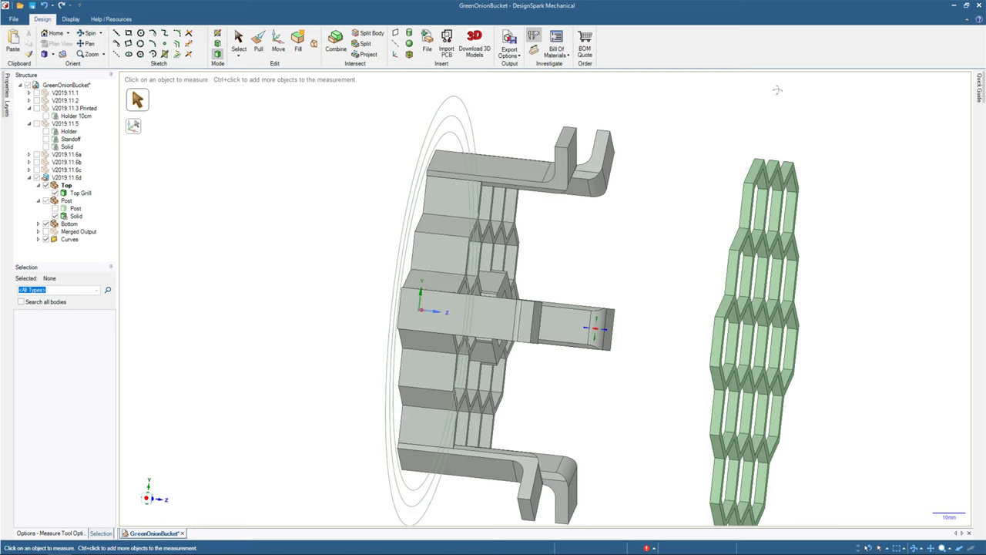
middle_click_drag(778, 90, 713, 276)
left_click(713, 276)
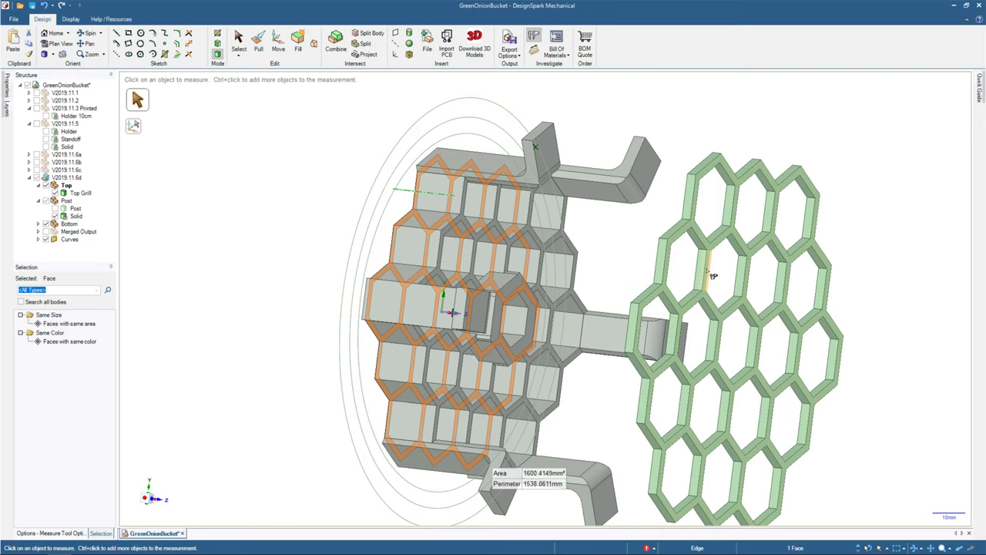
triple_click(714, 276)
key("m")
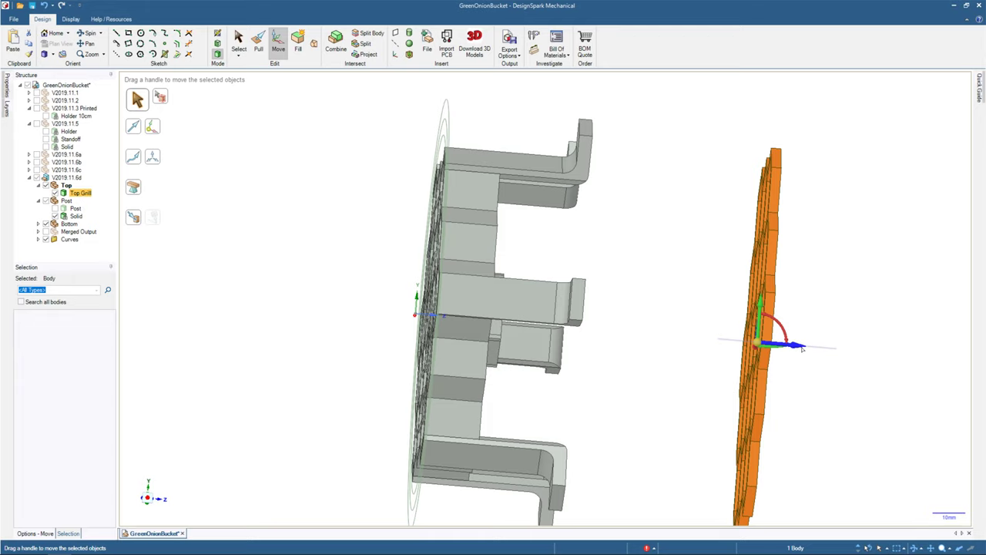
key("Escape")
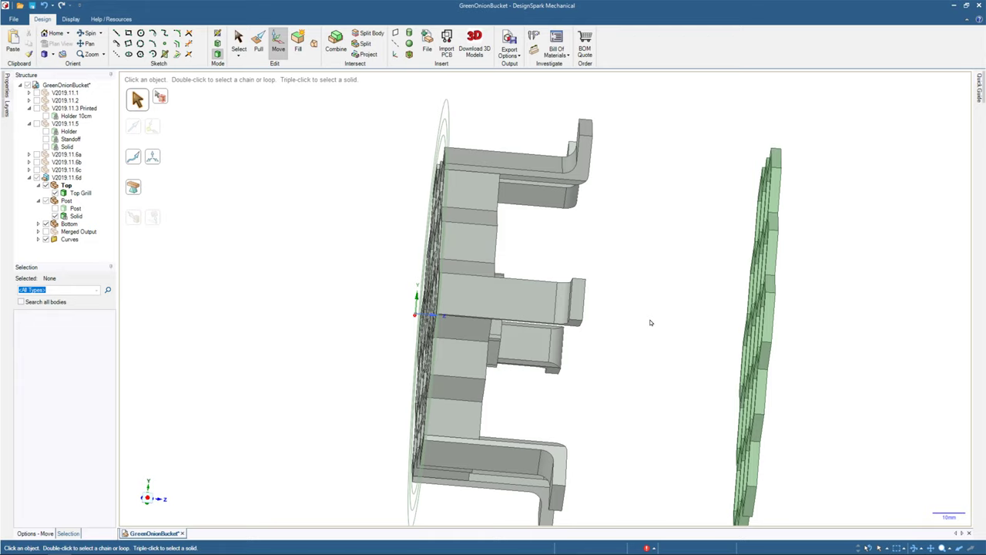
Measure the distance between the bottom honeycomb's flat outer face and the Top Grill's face.
left_click(509, 225)
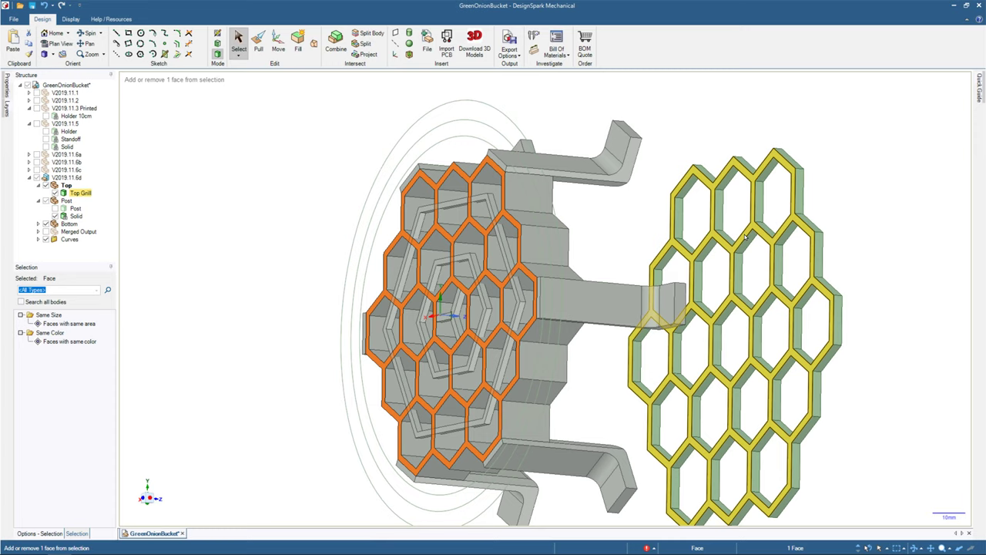
key("e")
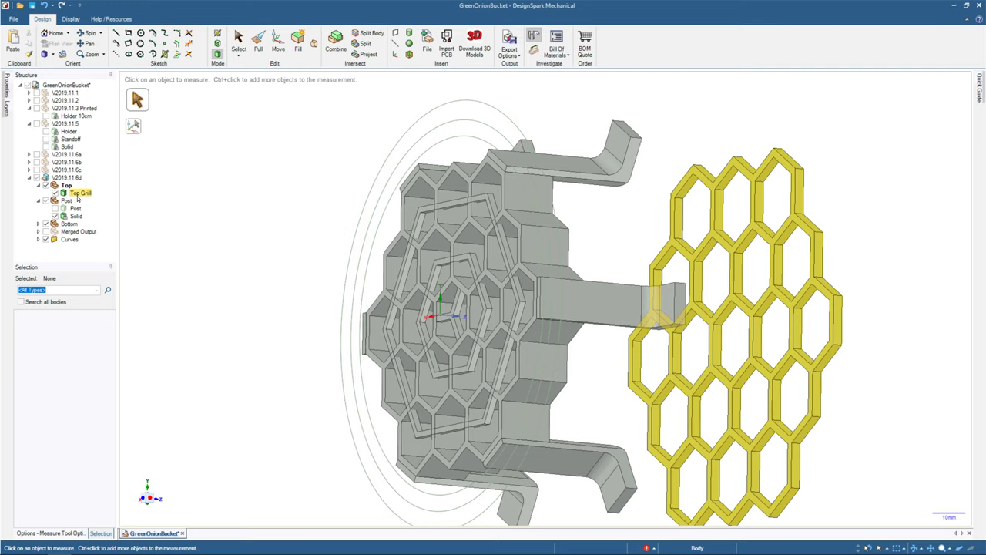
Move the Top Grill body 20 mm along the Z axis, away from the bottom honeycomb.
left_click(80, 193)
key("m")
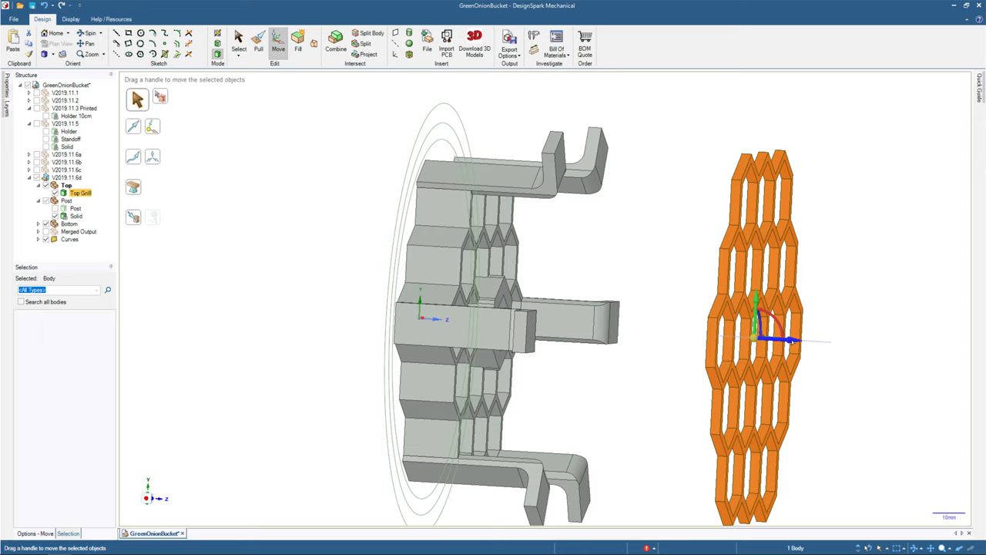
left_click(533, 37)
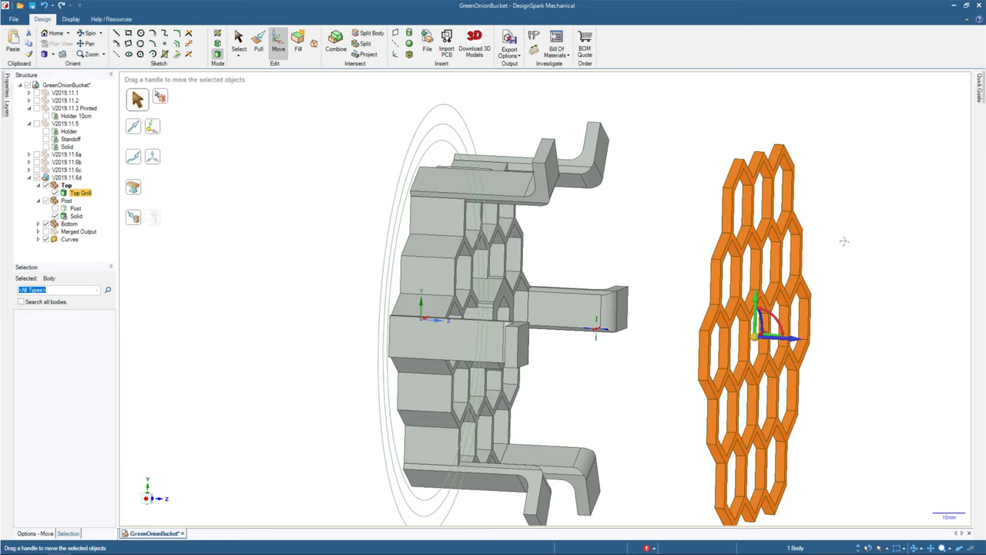
middle_click_drag(844, 241, 832, 242)
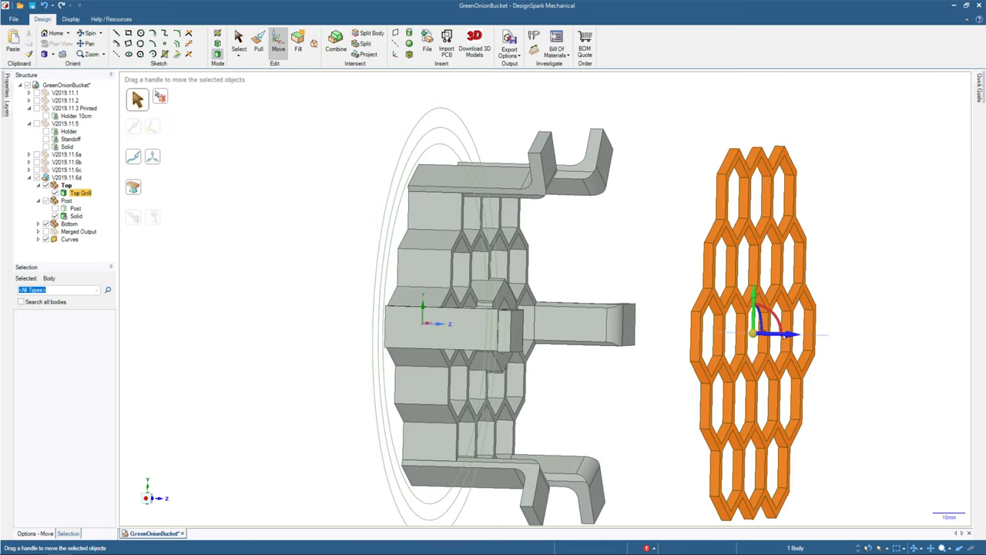
left_click_drag(787, 334, 795, 335)
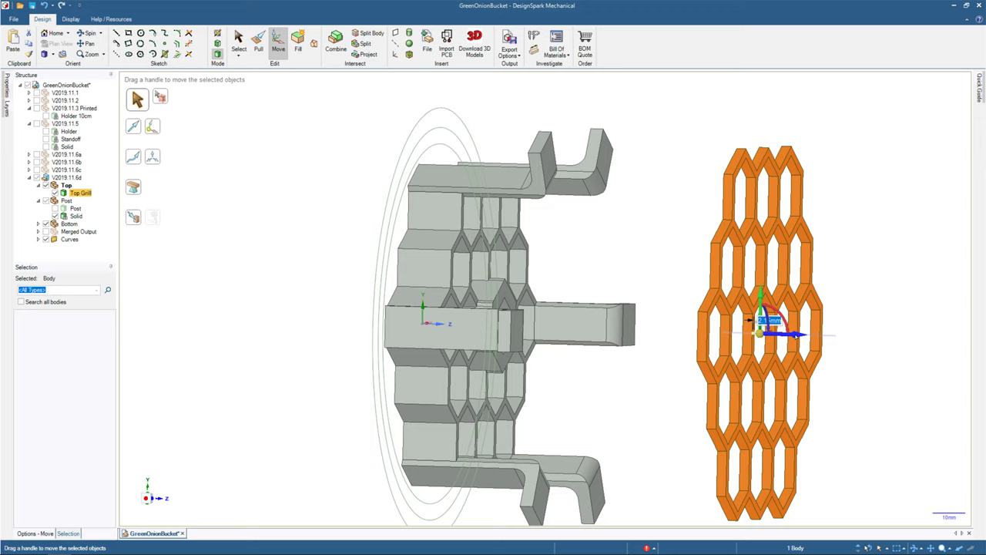
type("20")
key("Return")
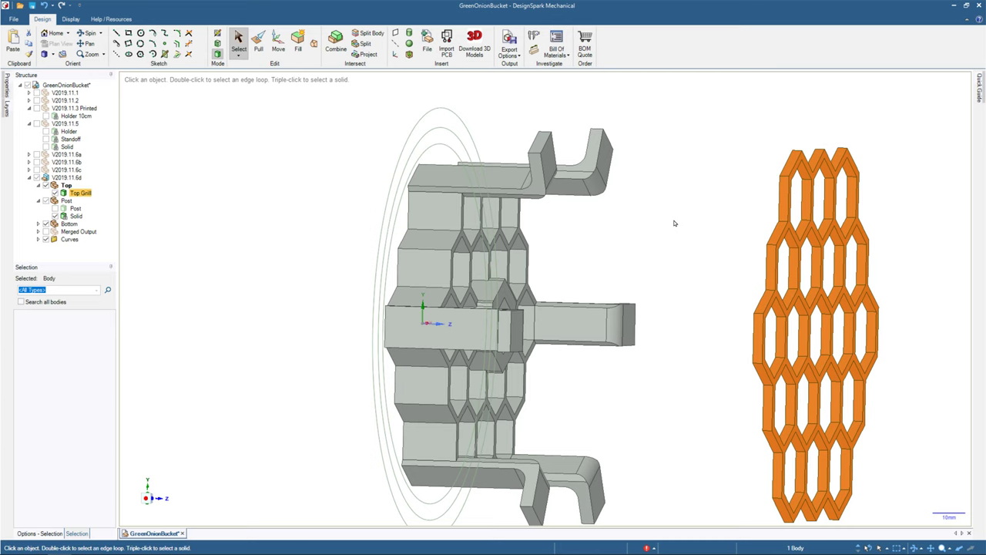
Lock the Top Grill, make Post the active component and start a polygon sketch on the Top Grill's plane.
left_click(675, 224)
key("v")
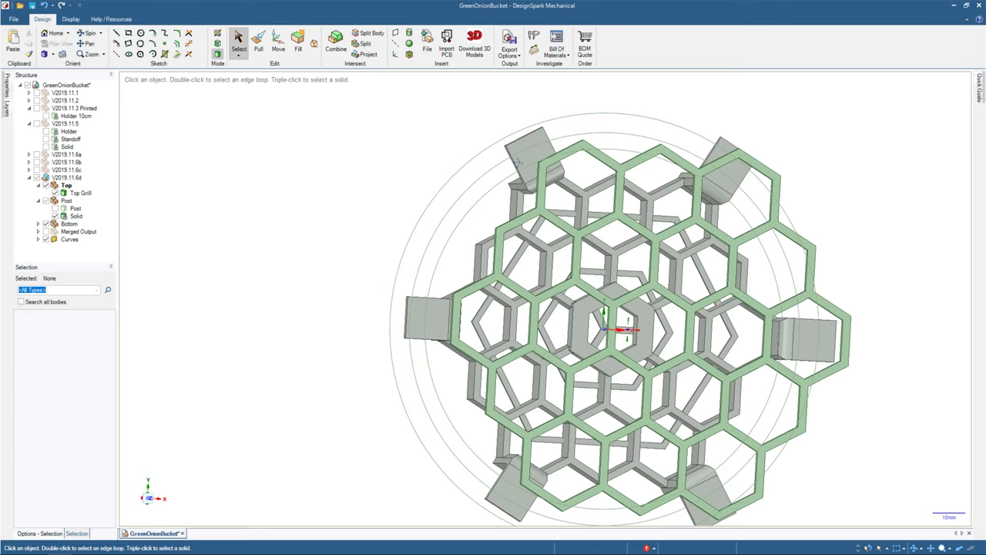
middle_click_drag(632, 297, 776, 296)
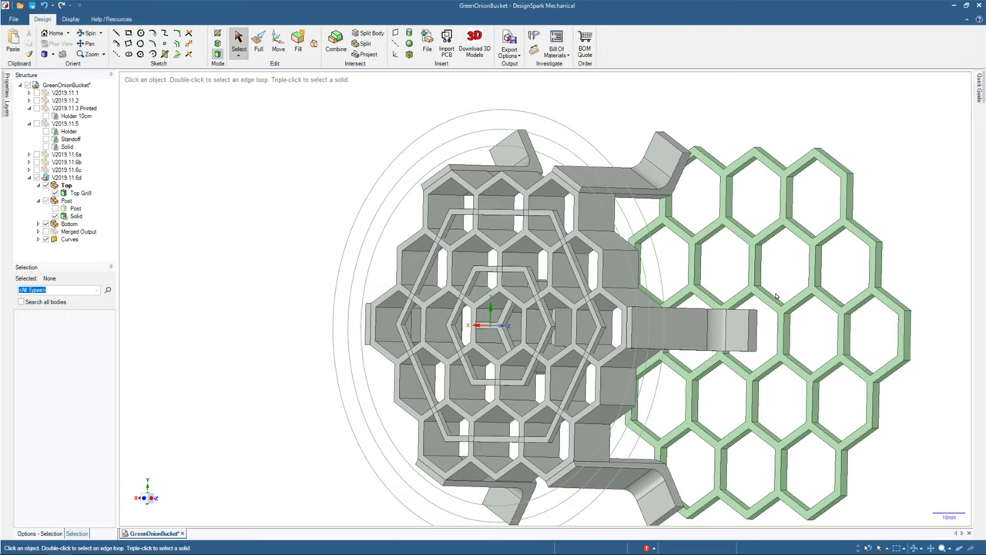
left_click(521, 246)
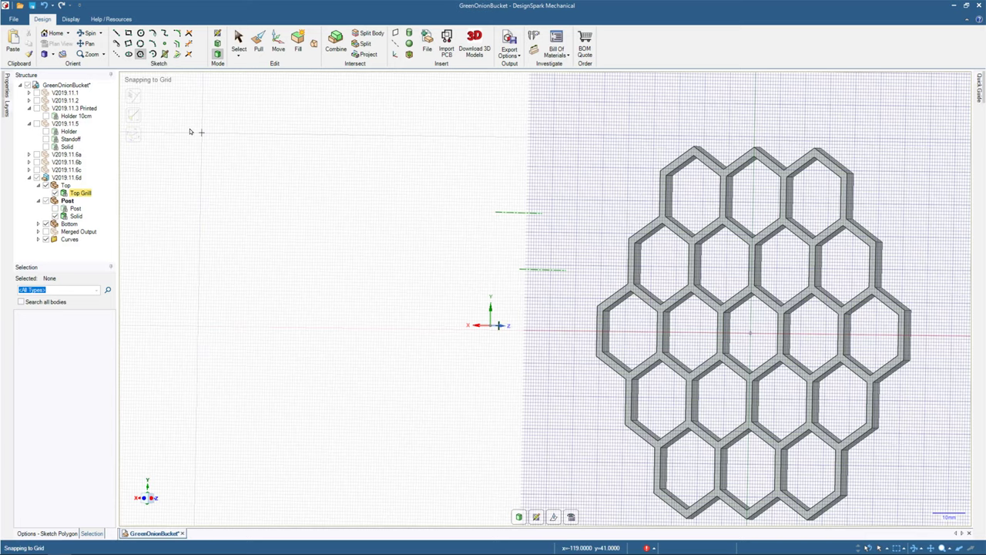
Sketch two concentric hexagons around the grill's center cell, the inner one 19.6 mm in diameter, and convert the sketch to surfaces.
left_click(665, 332)
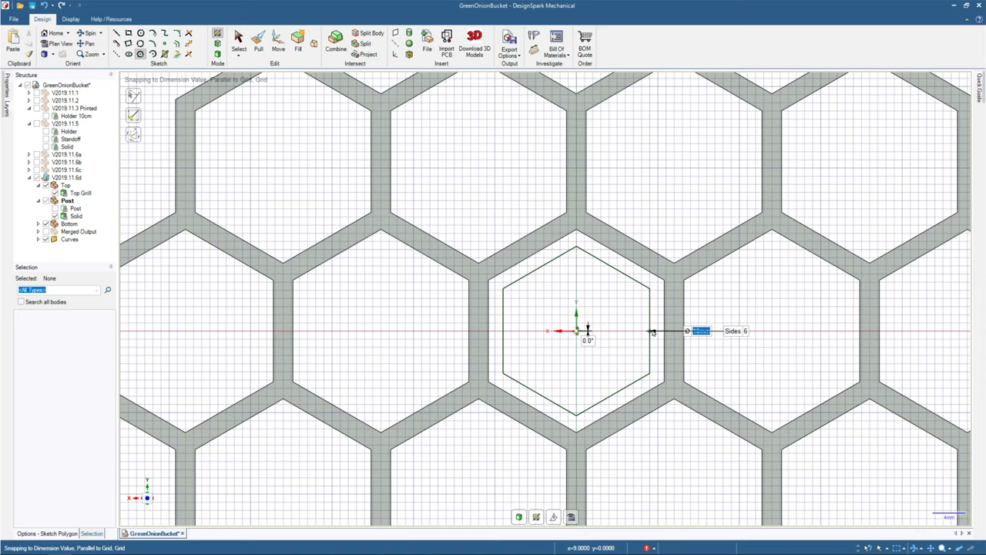
left_click(655, 331)
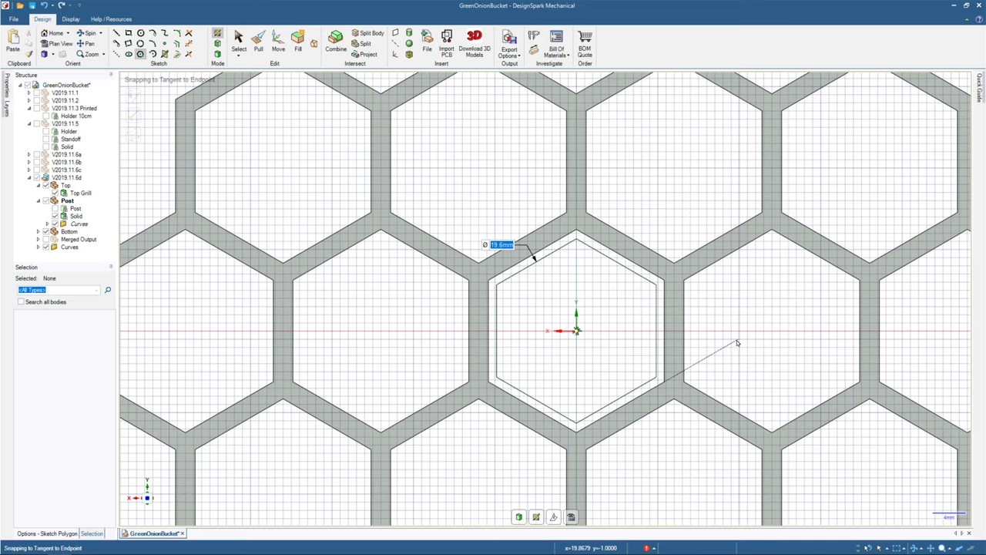
scroll(576, 331, "up", 2)
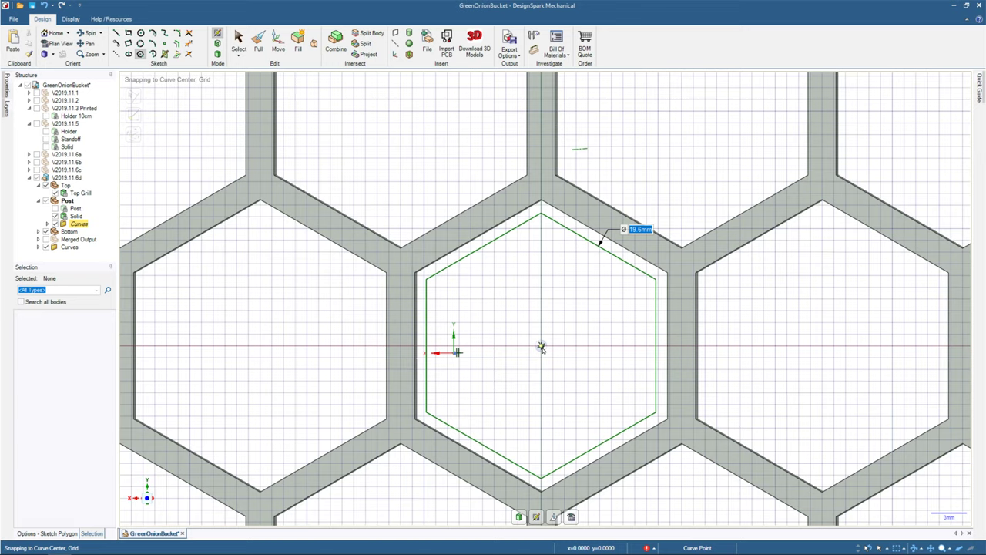
scroll(542, 347, "up", 5)
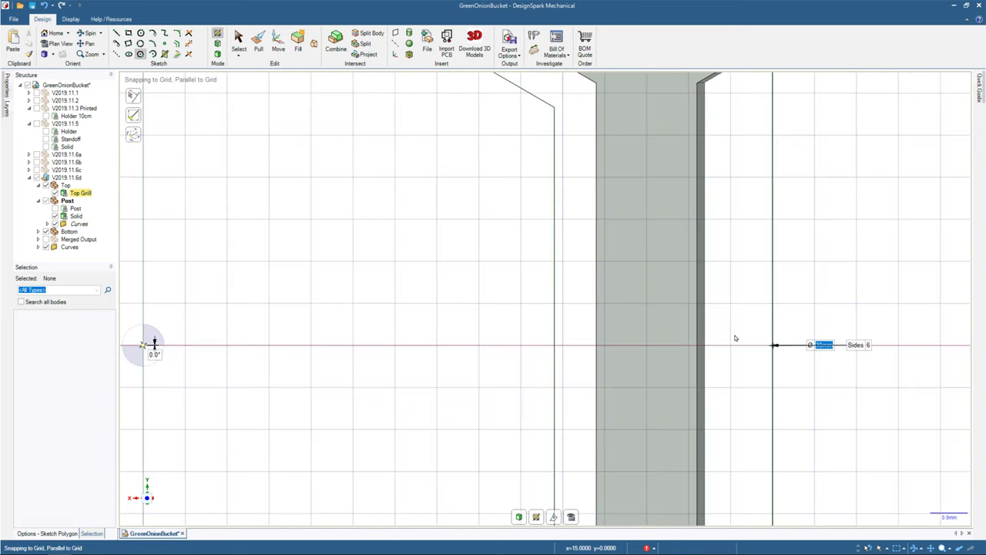
scroll(699, 347, "down", 3)
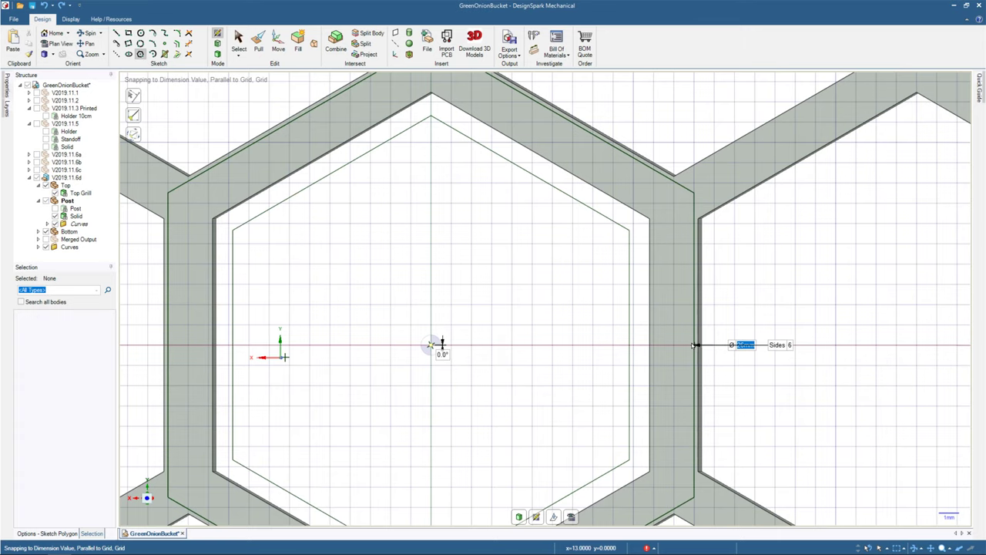
key("d")
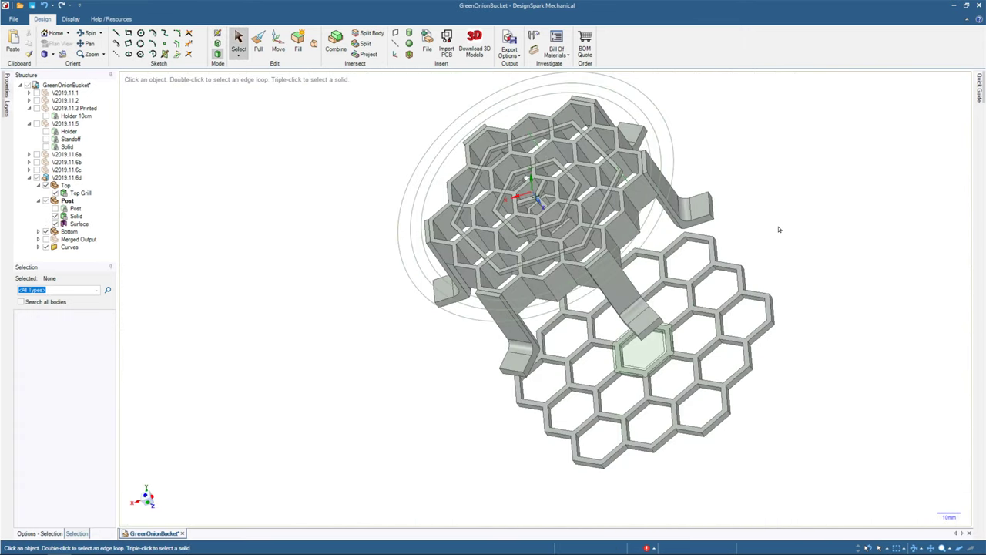
Hide the Bottom component and delete the inner hexagonal face so that the surface forms a ring.
left_click(46, 231)
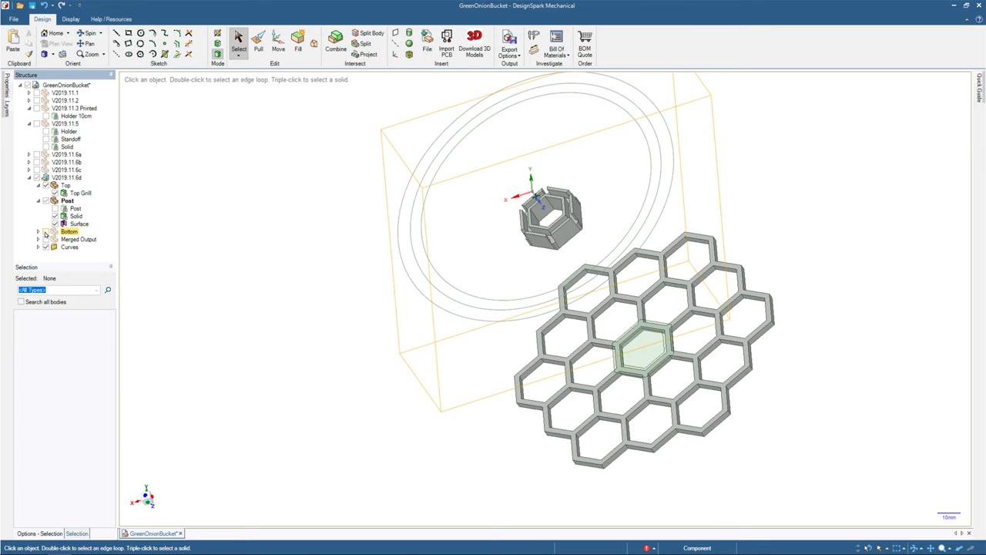
scroll(690, 307, "up", 6)
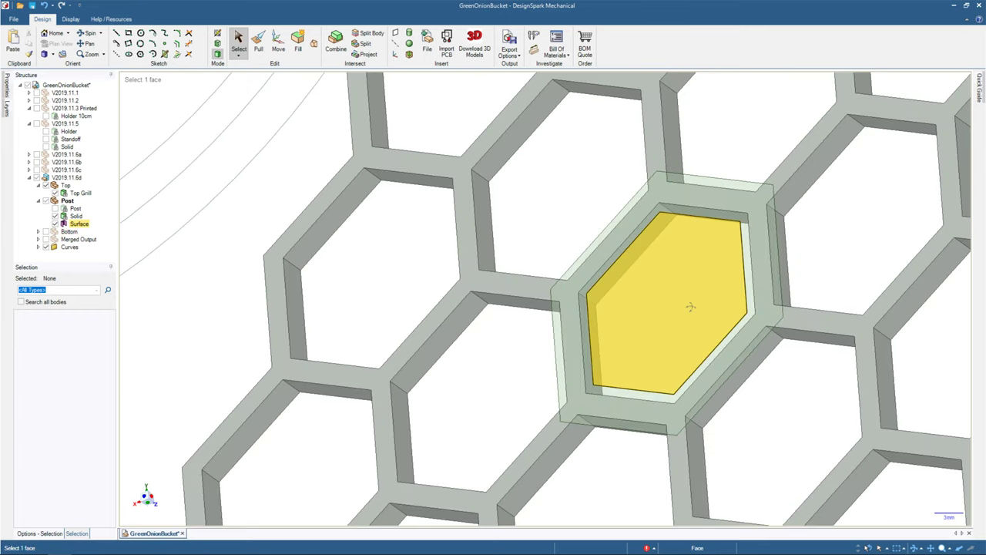
scroll(564, 259, "down", 2)
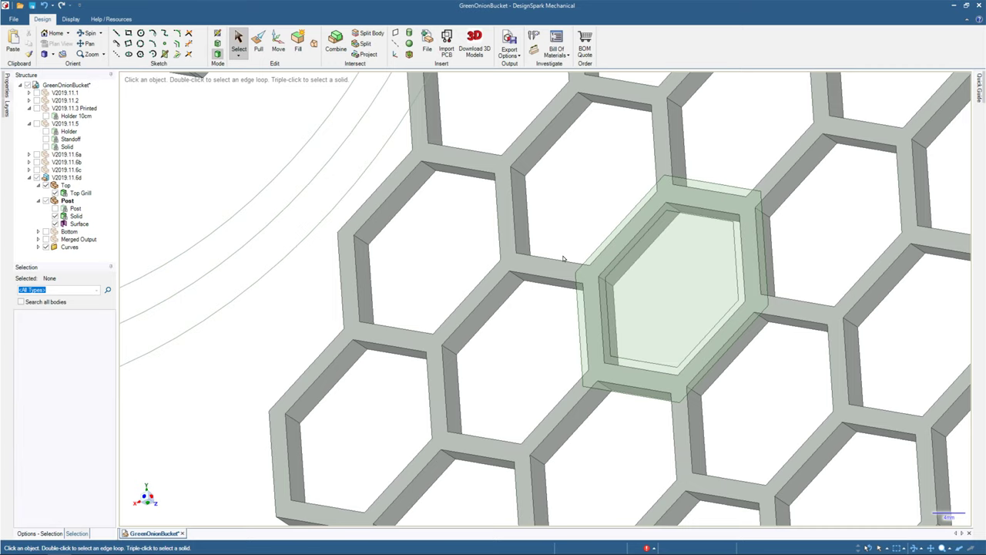
middle_click_drag(563, 259, 625, 265)
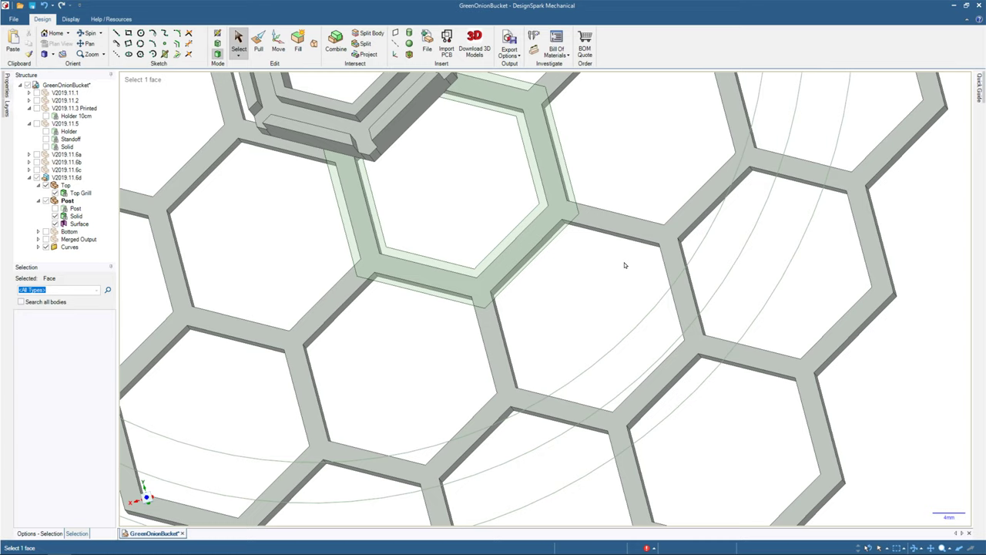
Measure the width of the hexagonal ring surface between its parallel outer and inner edges.
scroll(294, 310, "up", 2)
left_click(339, 297)
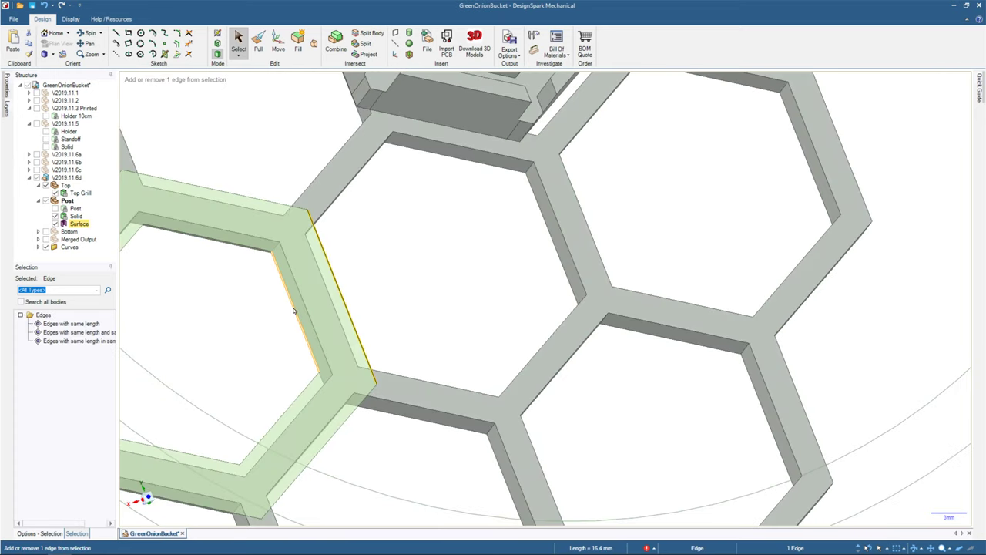
left_click(293, 310, "ctrl")
left_click(533, 37)
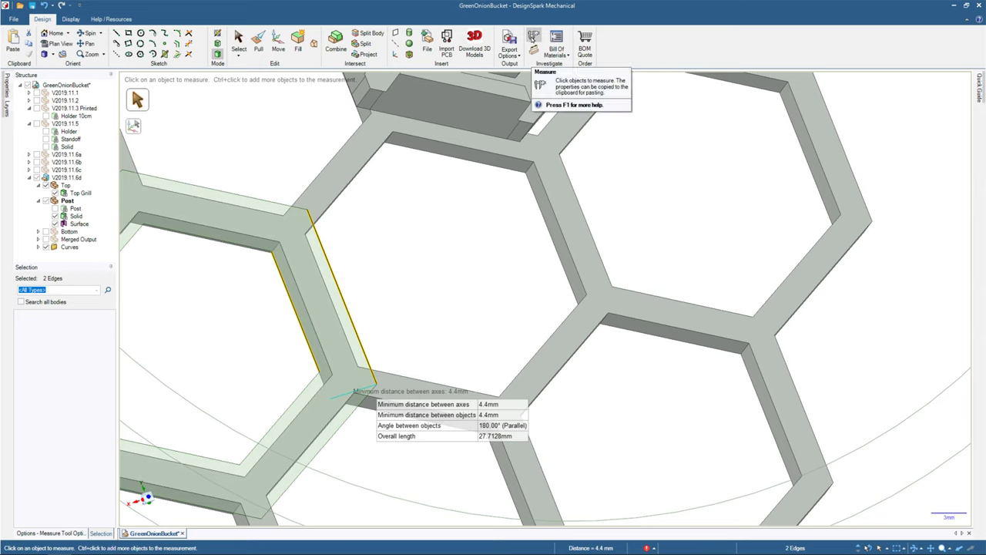
key("Escape")
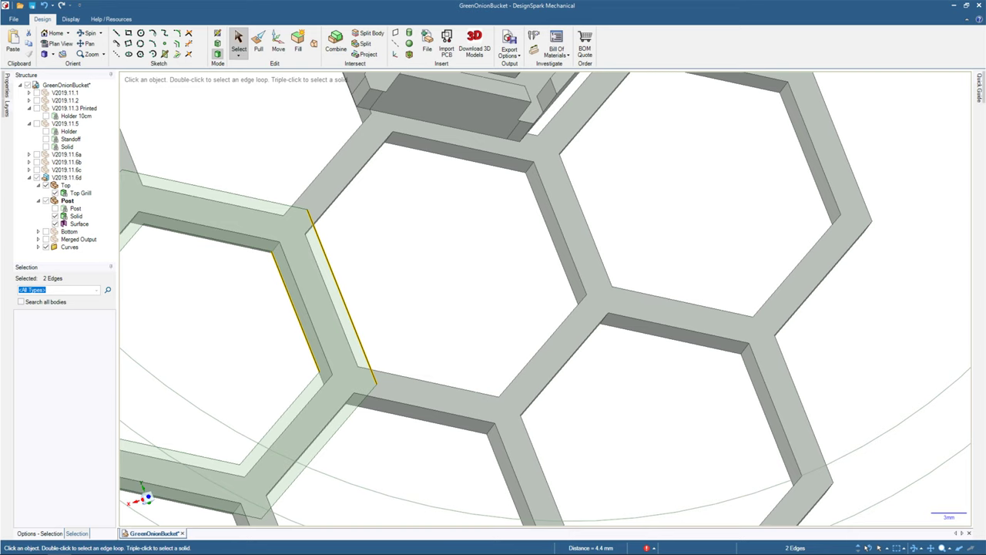
Delete the hexagonal ring surface and start a line sketch on the Top Grill's plane in plan view.
scroll(653, 276, "down", 5)
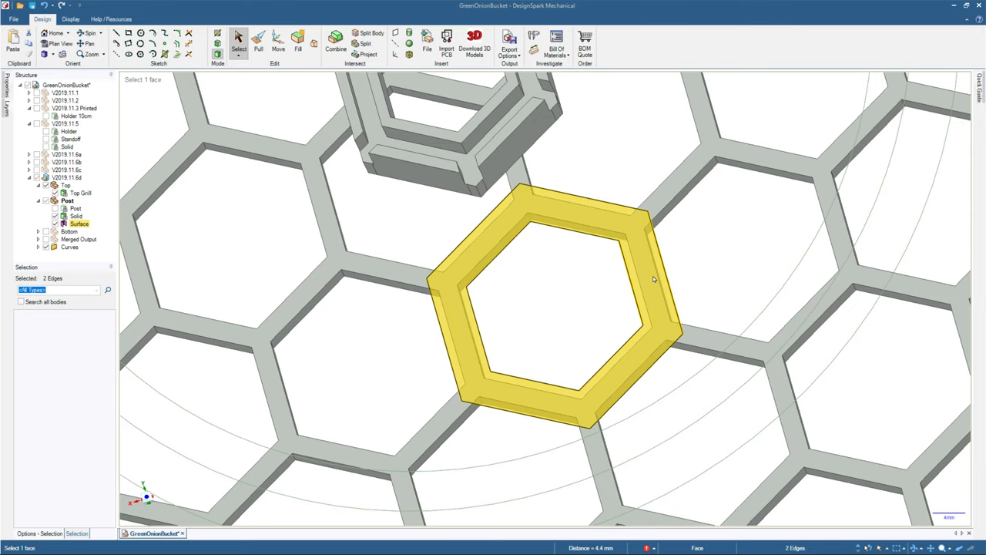
left_click(653, 275)
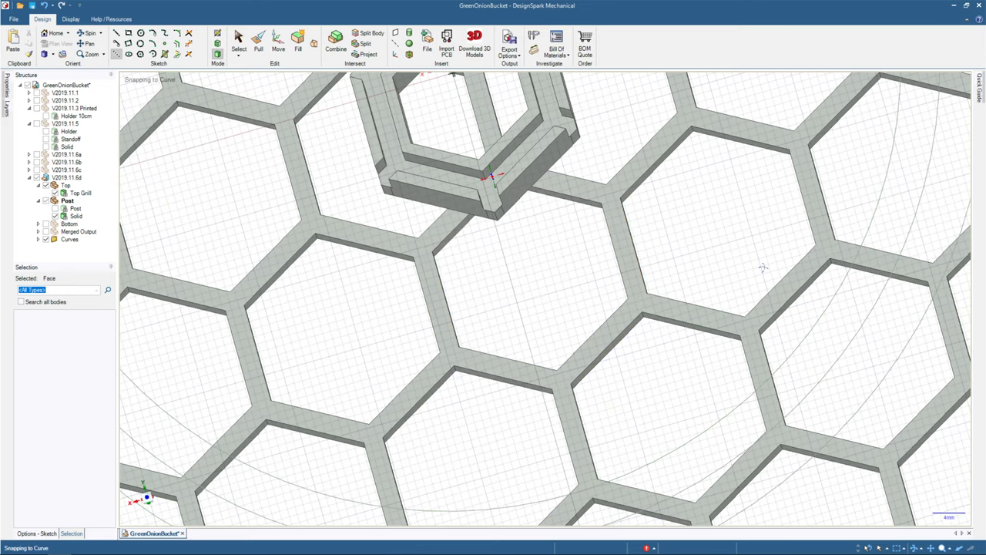
left_click(60, 44)
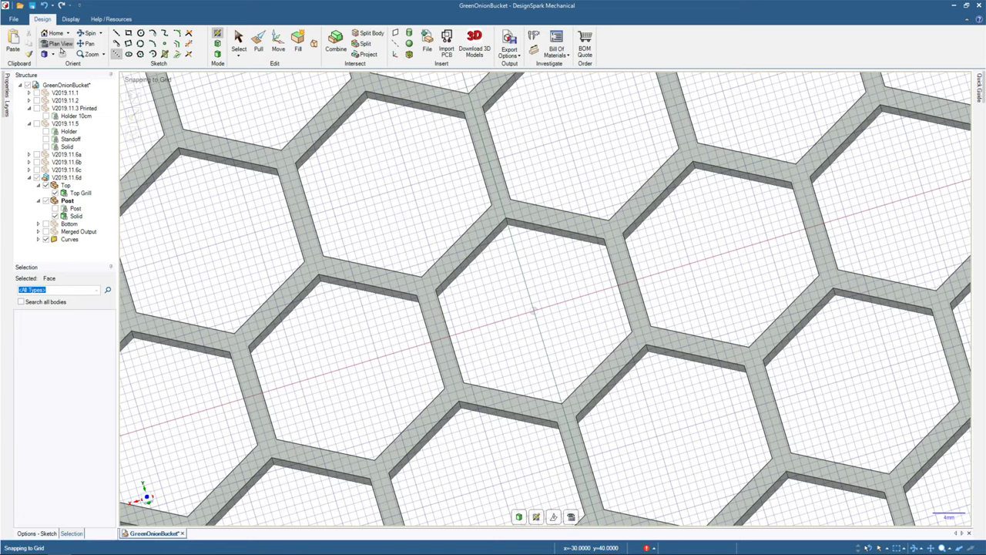
left_click(61, 44)
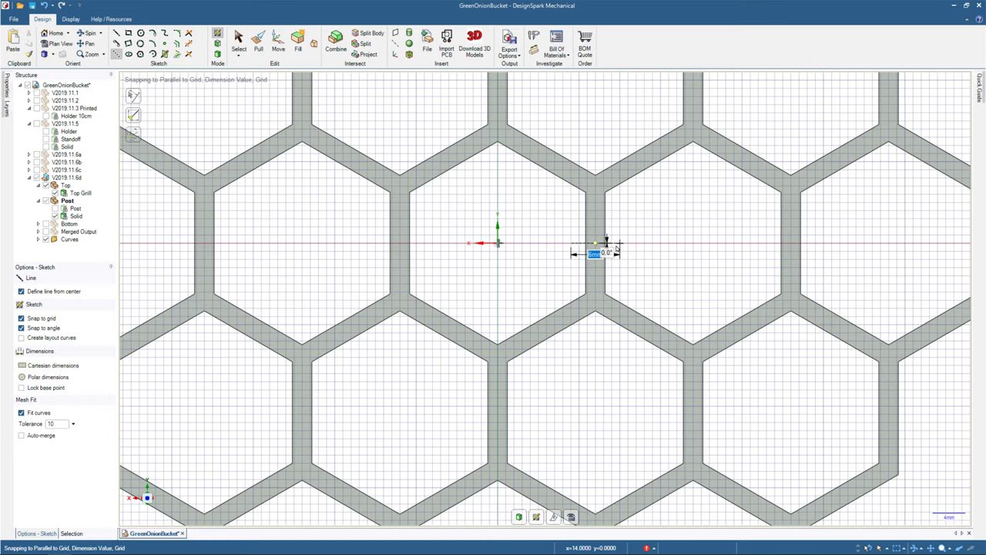
Measure the thickness of the vertical wall beside the grill's center cell.
key("e")
left_click(605, 229)
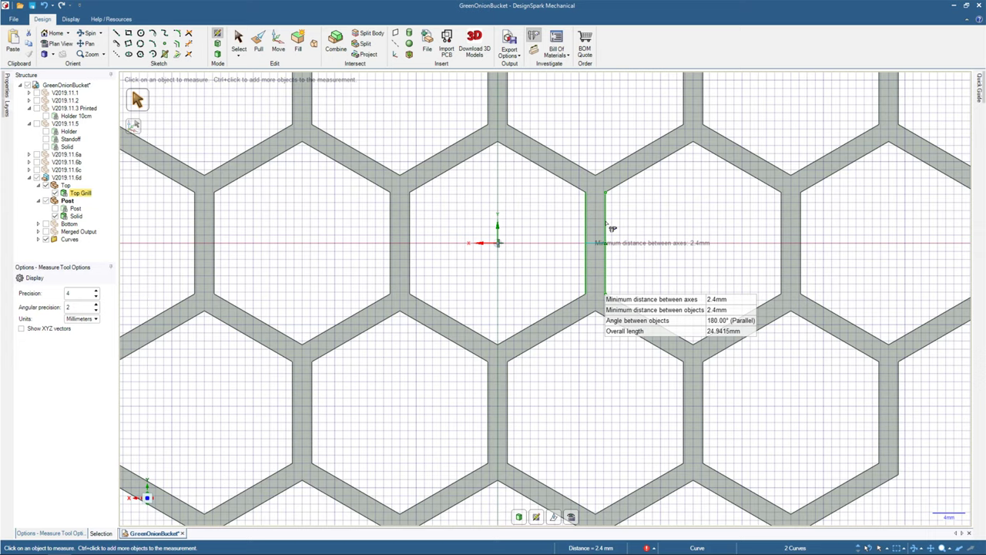
Sketch a horizontal 6 mm line centered on the center cell's wall and a 30 mm hexagon from the origin through the line's outer end.
key("l")
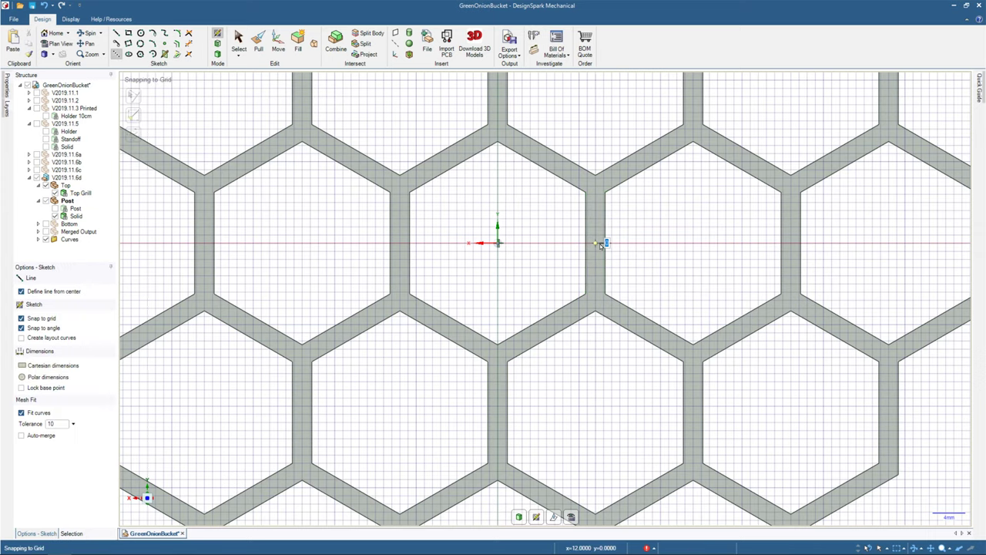
left_click(600, 245)
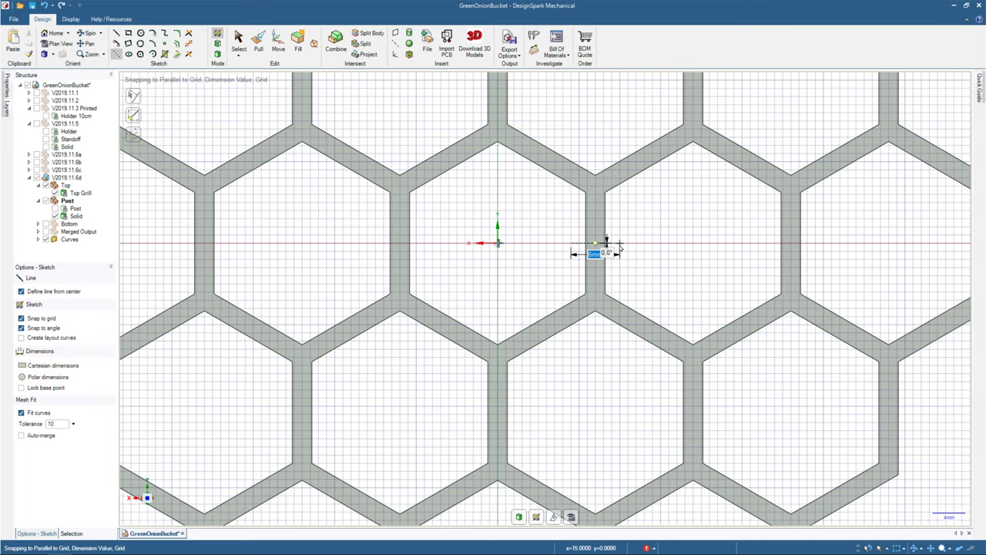
left_click(234, 56)
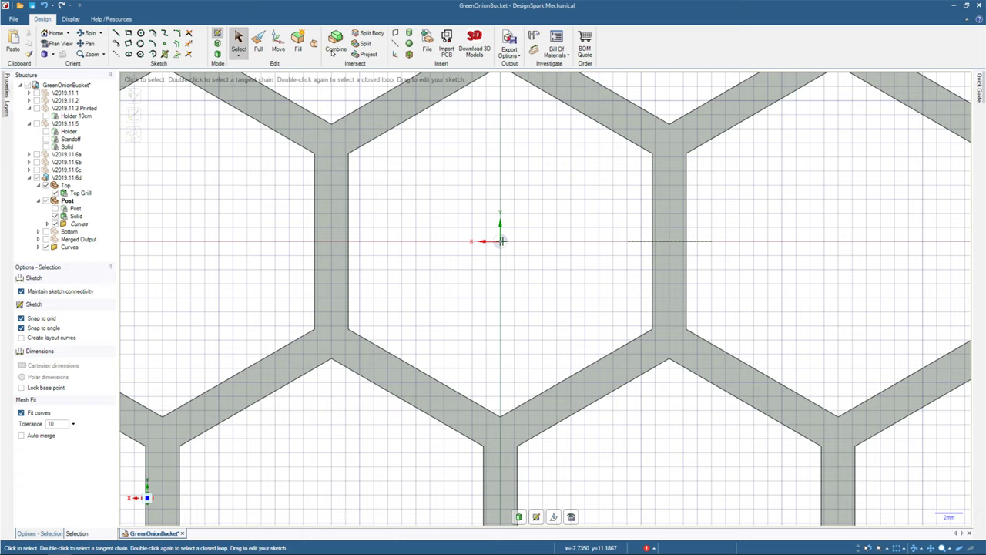
key("y")
left_click(501, 240)
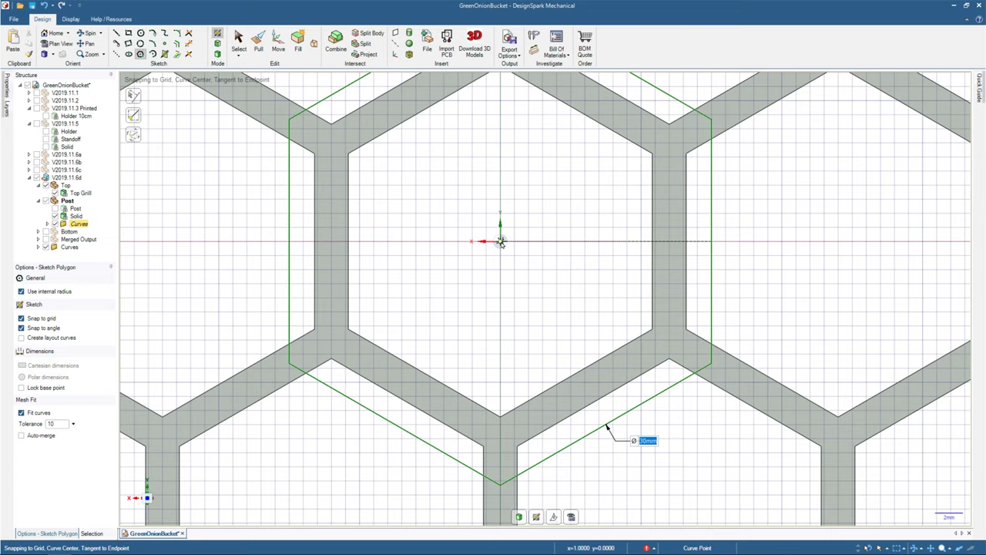
Sketch an 18 mm hexagon concentric with the 30 mm one and turn the closed profile into a hexagonal ring surface.
type("18")
key("Return")
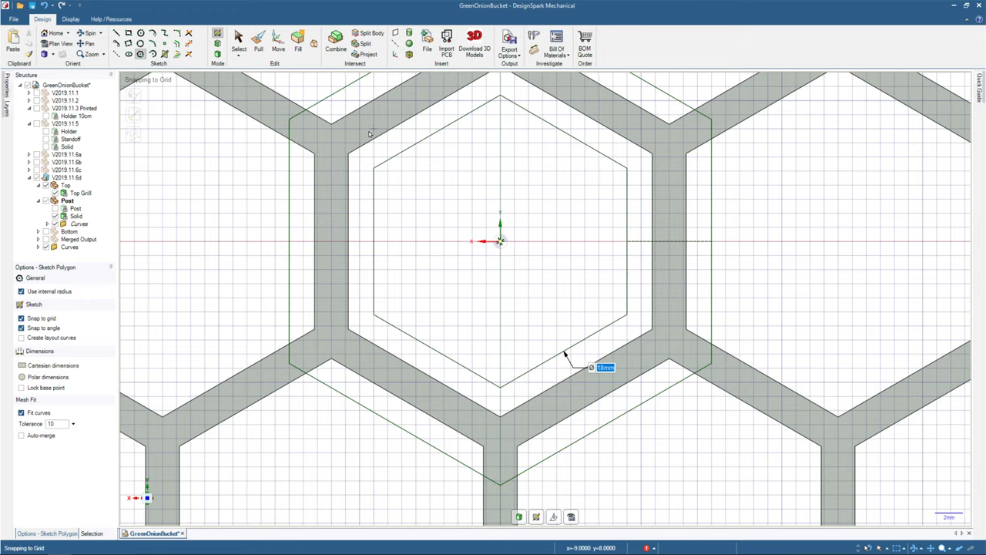
key("p")
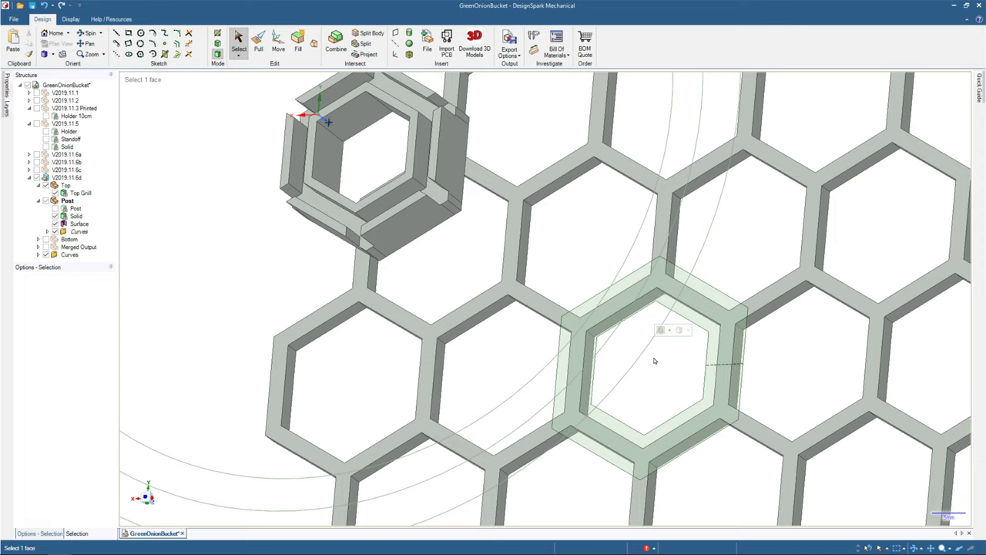
key("Escape")
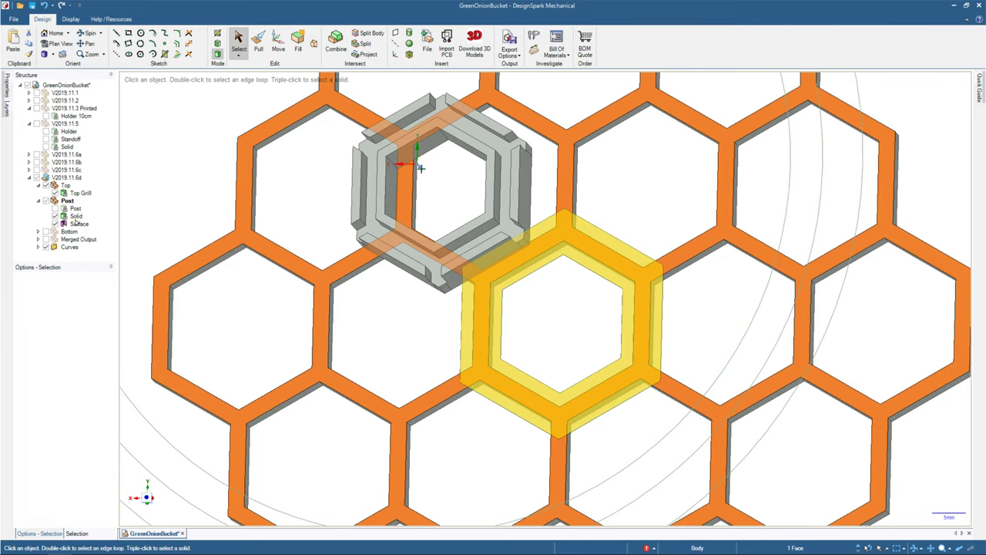
Pull the hexagonal ring surface 5 mm into a solid and project the Top Grill's honeycomb edges onto its face.
left_click(77, 224)
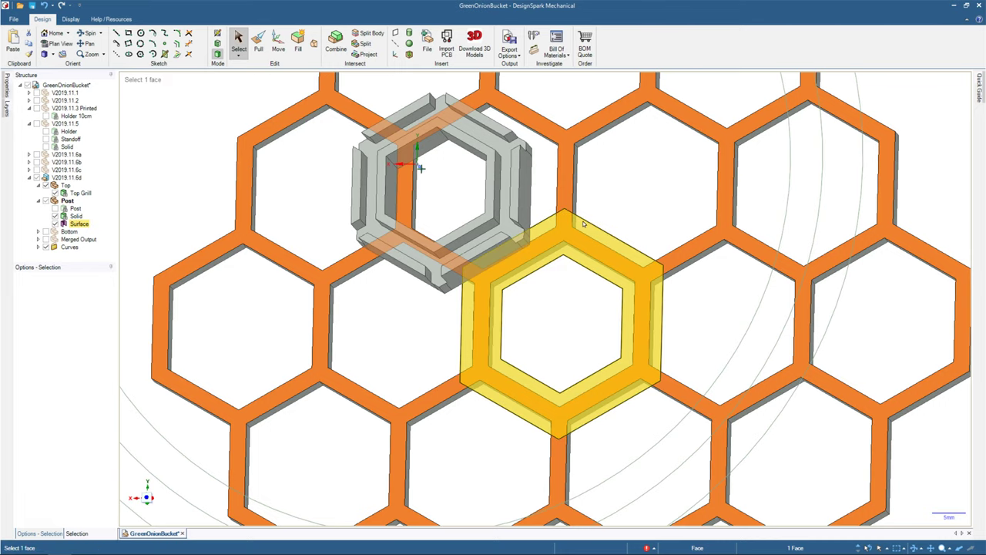
middle_click_drag(583, 223, 452, 209)
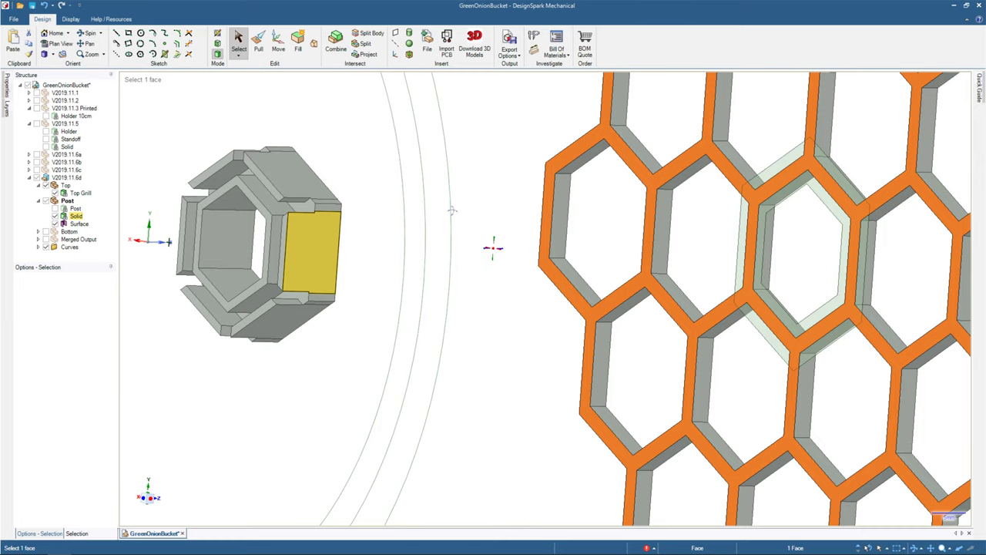
left_click(532, 39)
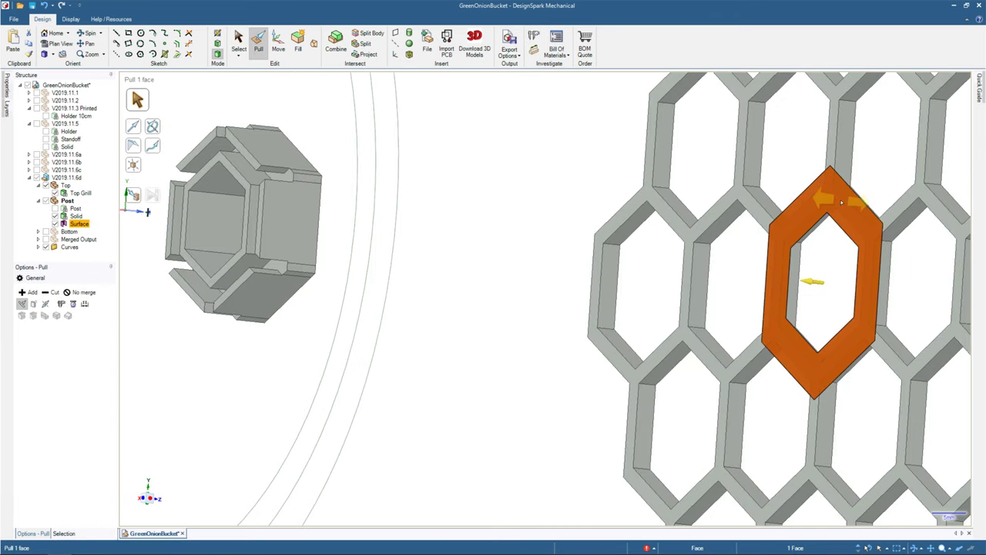
left_click_drag(842, 203, 811, 206)
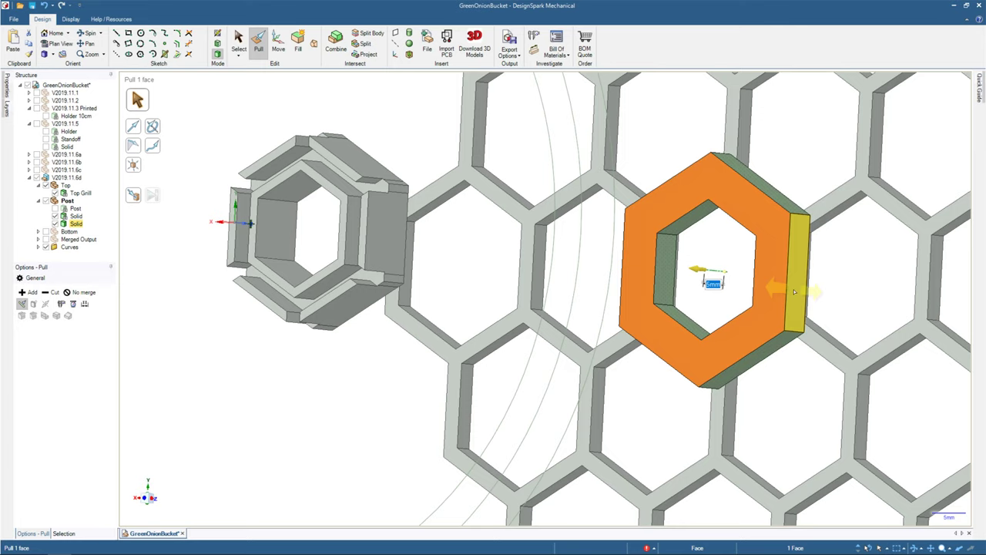
left_click(366, 54)
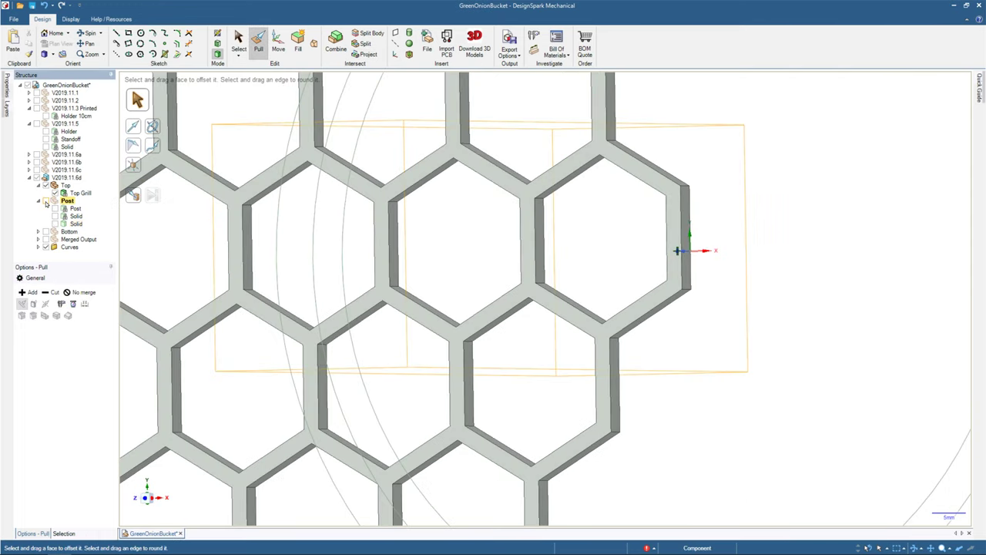
Display only the Post component and pull the six outer strips of the ring's imprinted face outward as raised ribs.
left_click(46, 201)
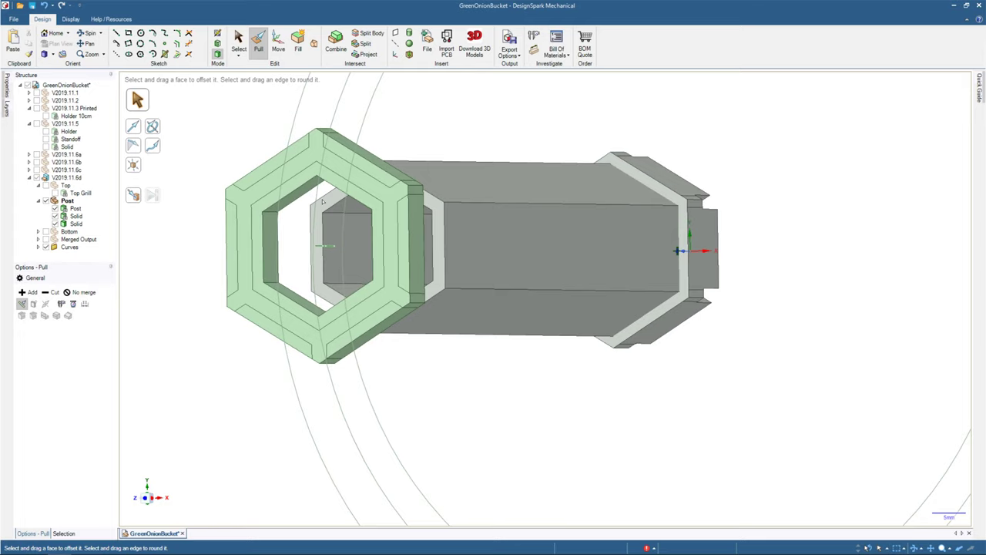
left_click(351, 158)
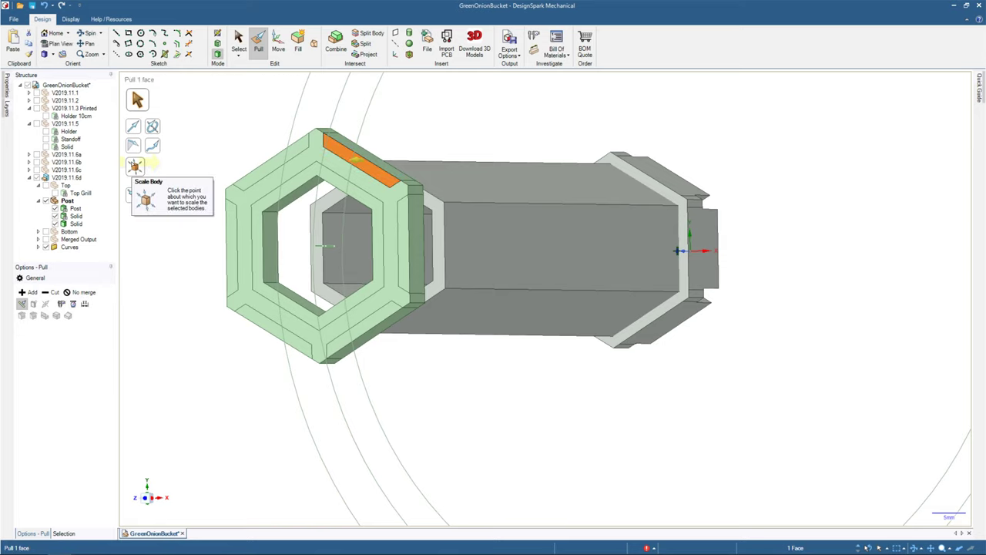
left_click(270, 162, "ctrl")
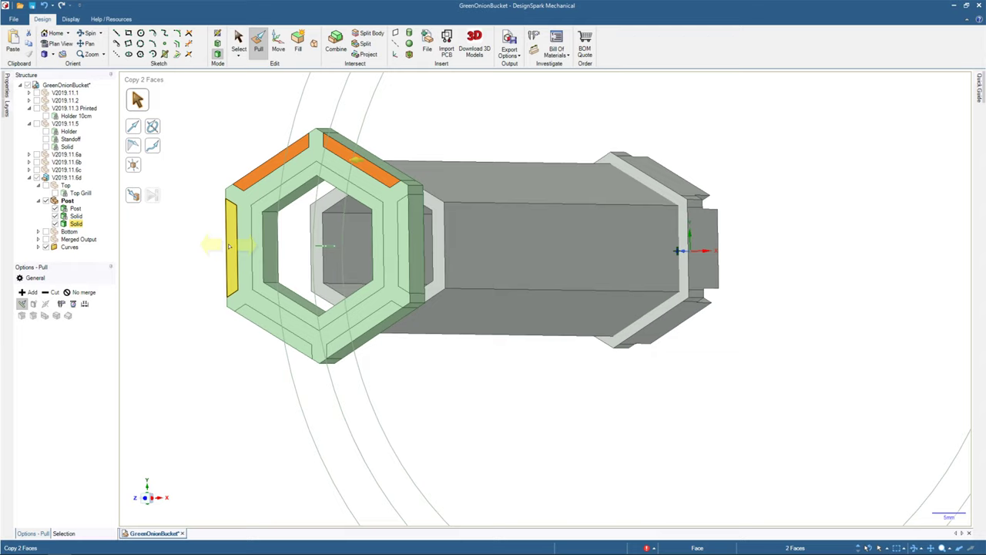
left_click(229, 246, "ctrl")
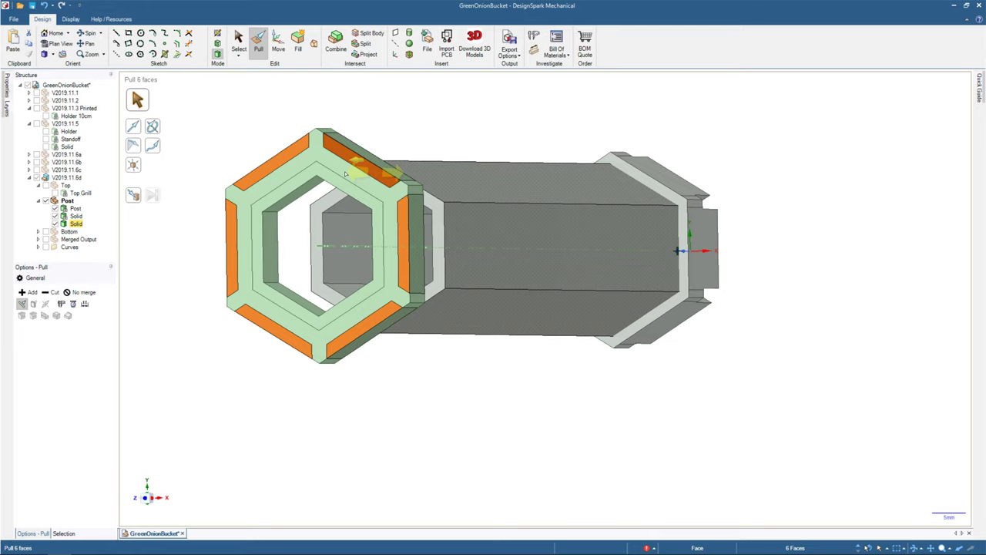
left_click_drag(346, 174, 462, 147)
Select the twelve end faces of the raised outer ribs by equal area and offset them to shorten the ribs.
key("s")
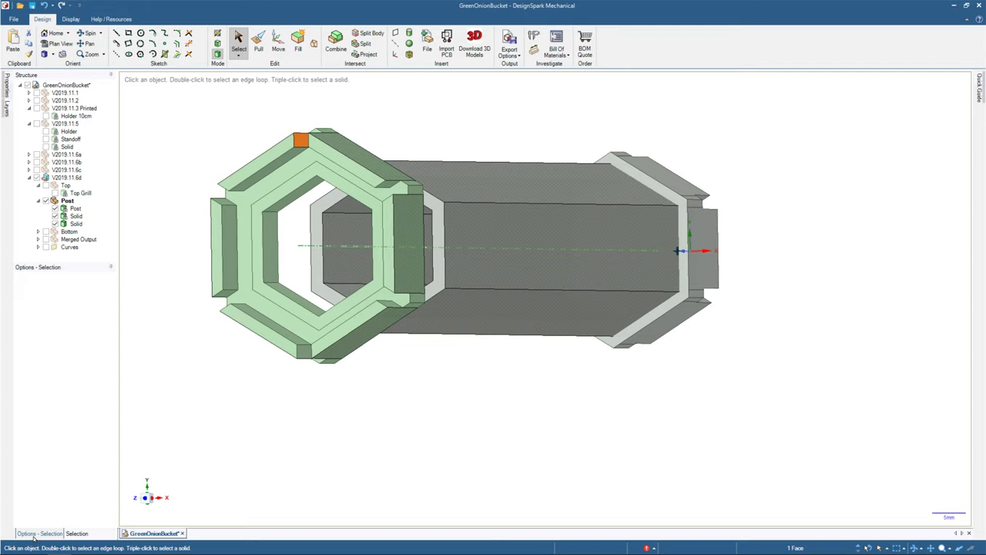
key("p")
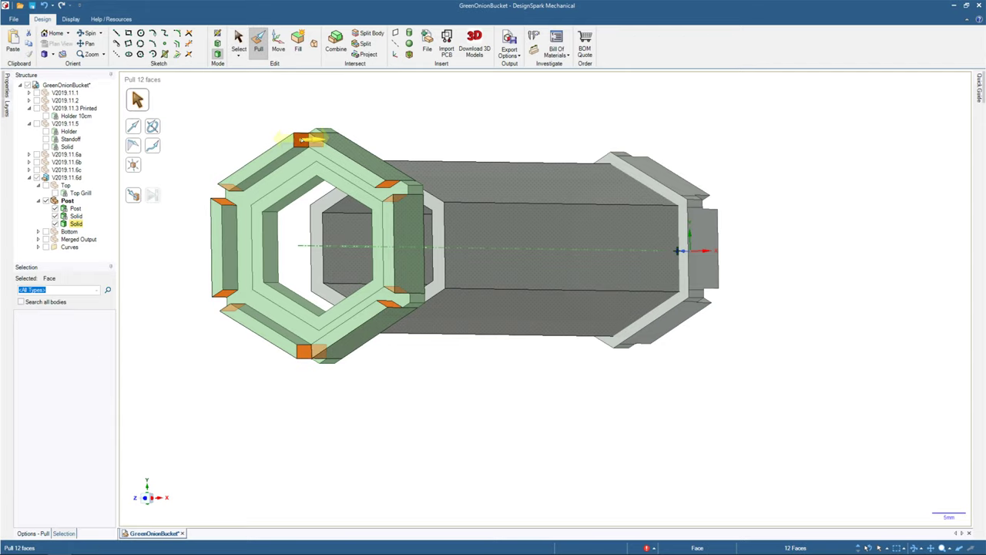
left_click_drag(305, 140, 297, 140)
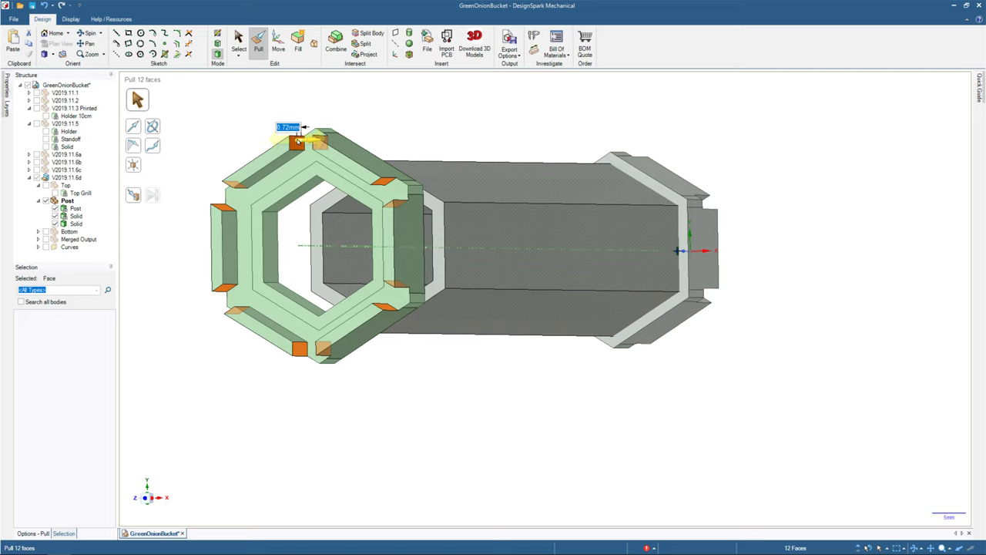
Select the six inner side faces of the outer ribs by equal area and offset them 0.2 mm away from the center.
left_click(266, 170)
left_click(69, 340)
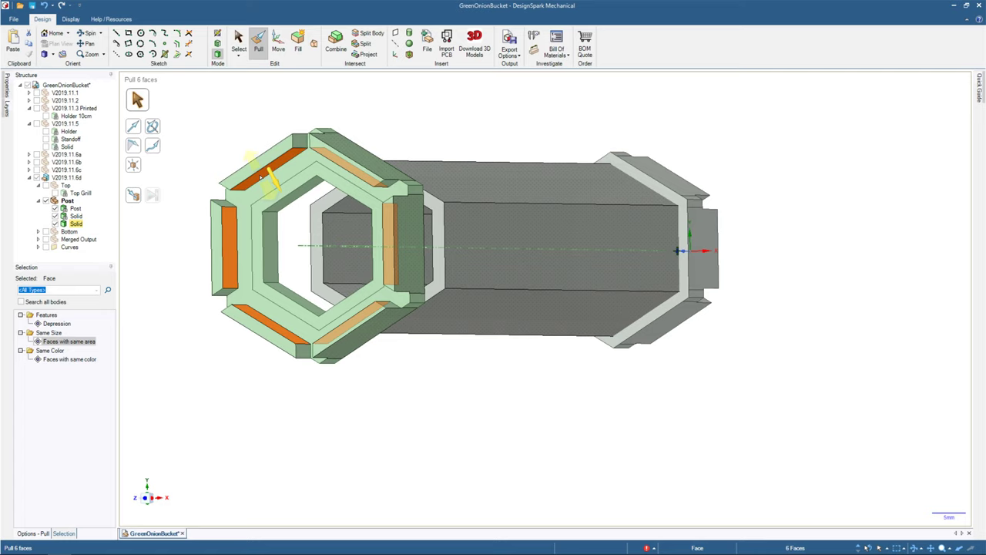
left_click_drag(268, 176, 297, 156)
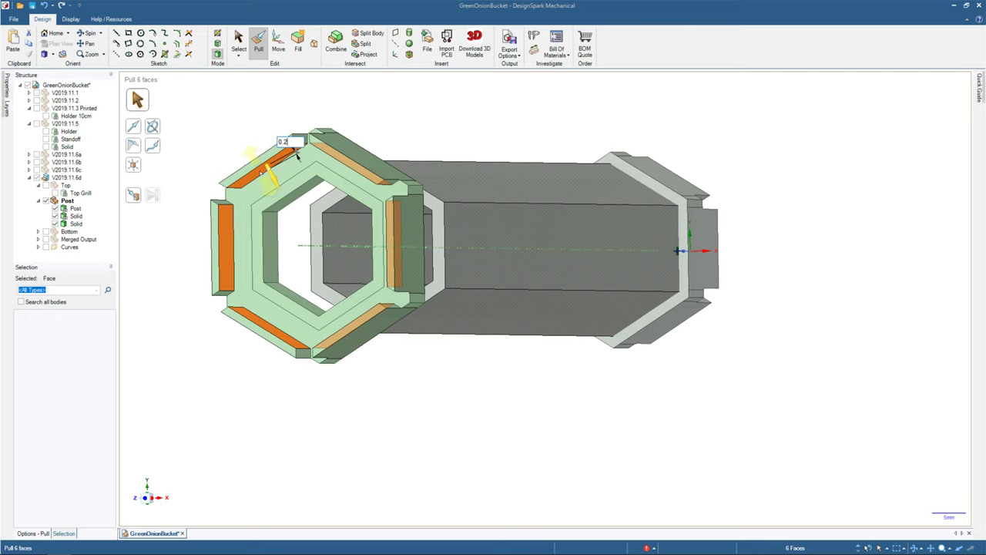
key("Return")
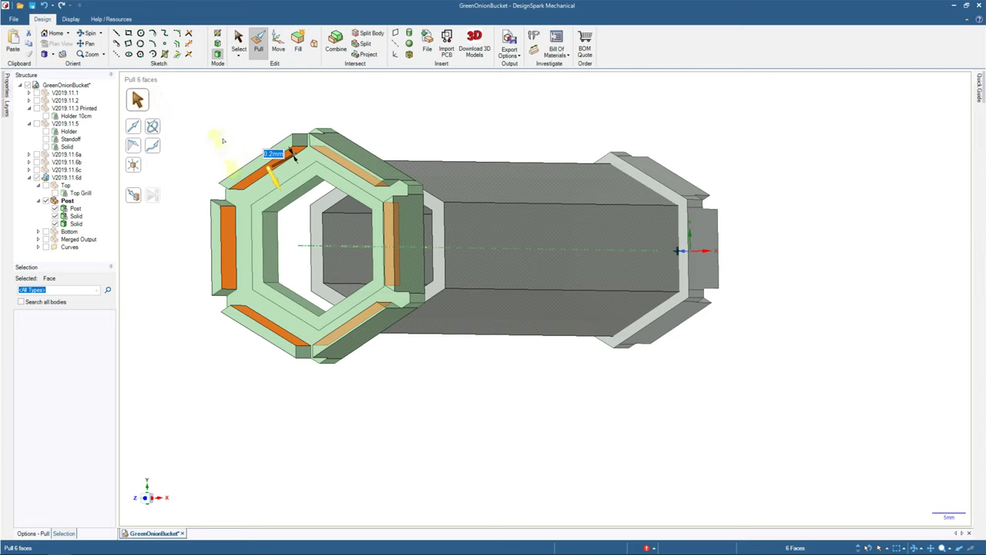
Pull the inner hexagonal ring face of the connector outward by 5 mm.
middle_click_drag(236, 131, 267, 137)
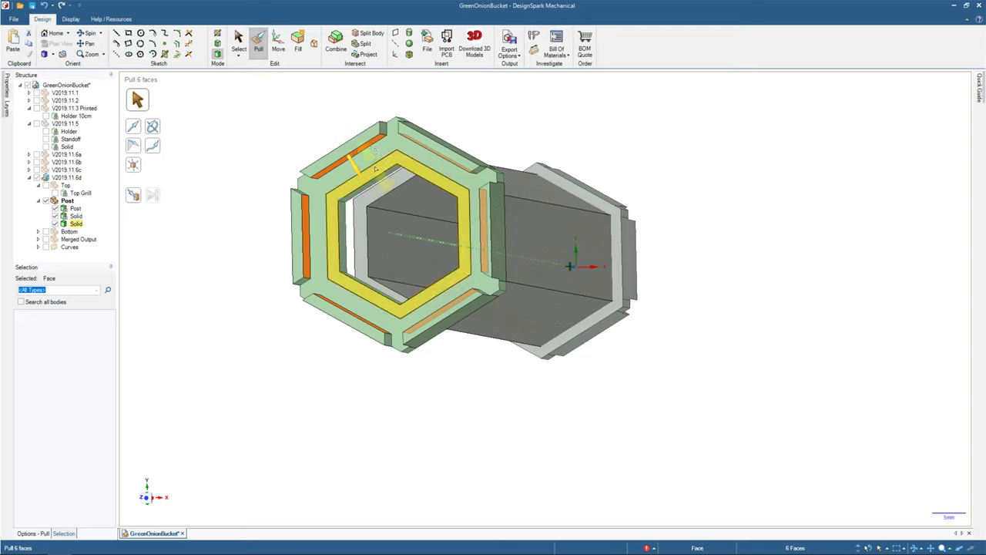
left_click(376, 168)
left_click_drag(376, 169, 369, 166)
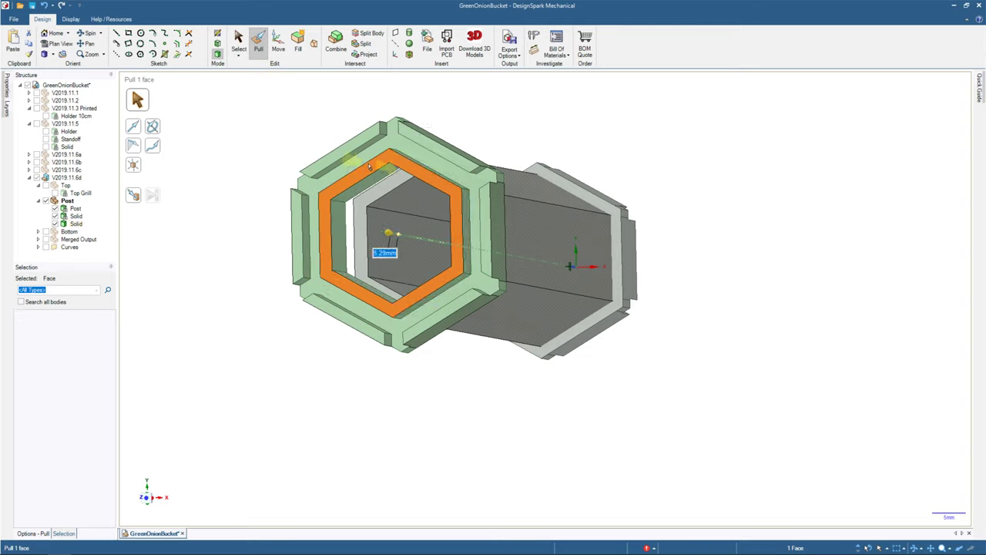
type("5mm")
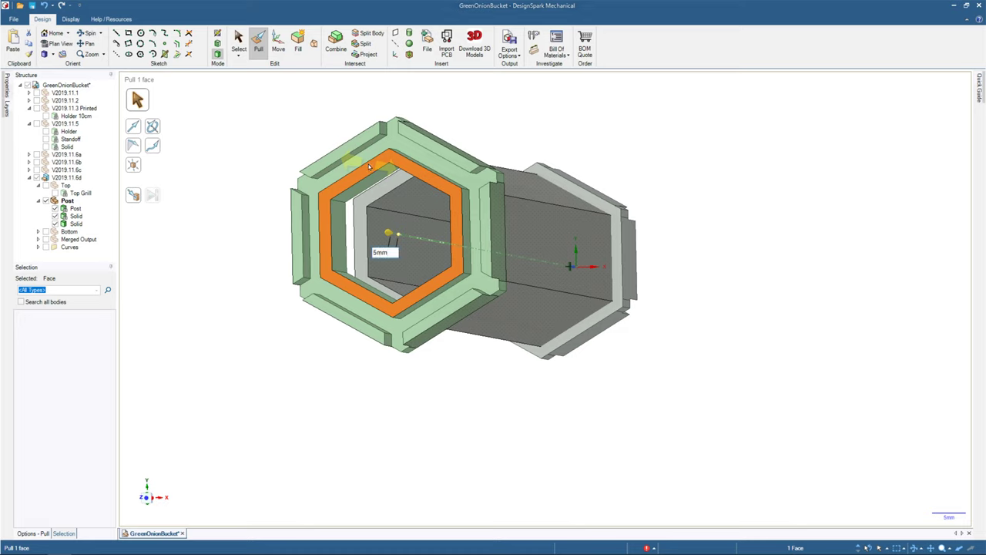
key("Return")
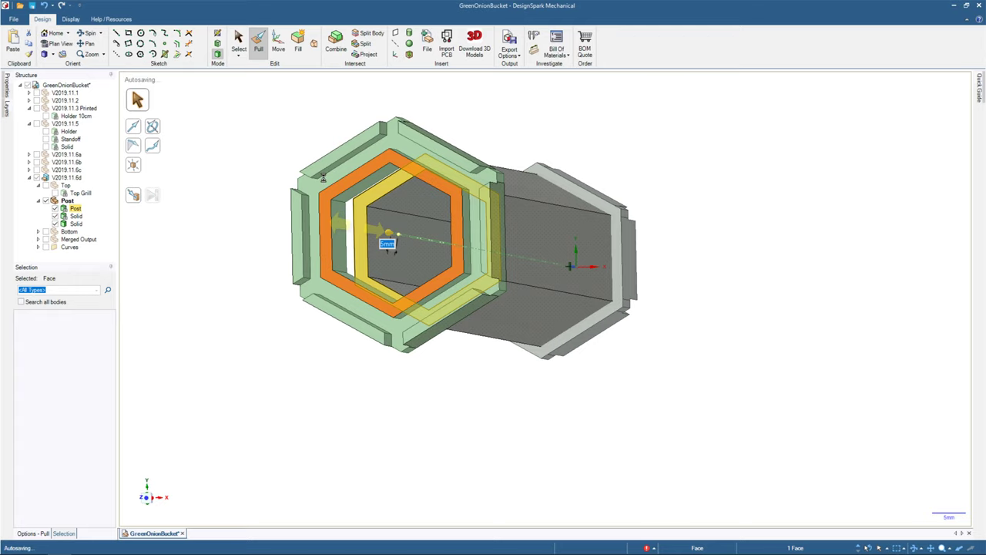
left_click(232, 33)
middle_click_drag(260, 106, 279, 139)
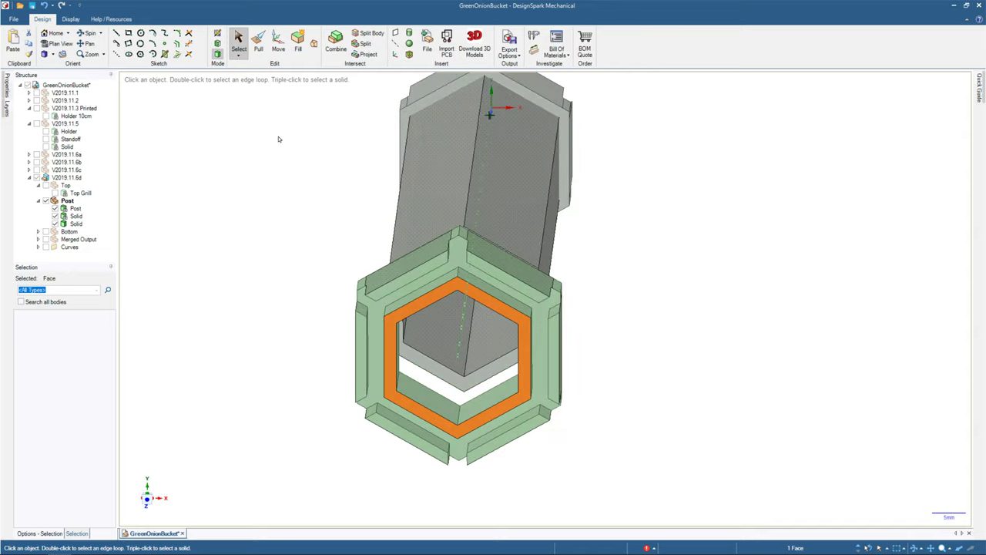
left_click(421, 296)
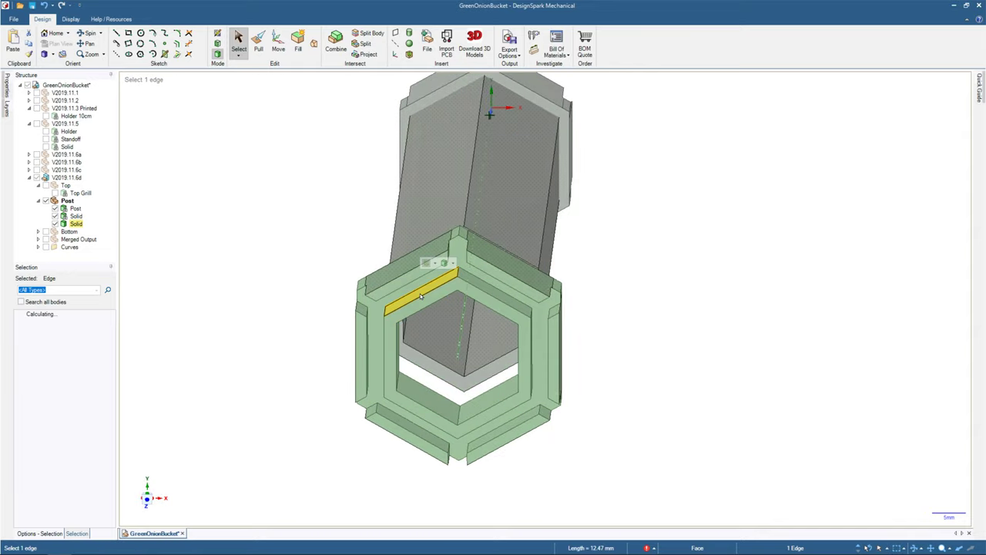
left_click(258, 42)
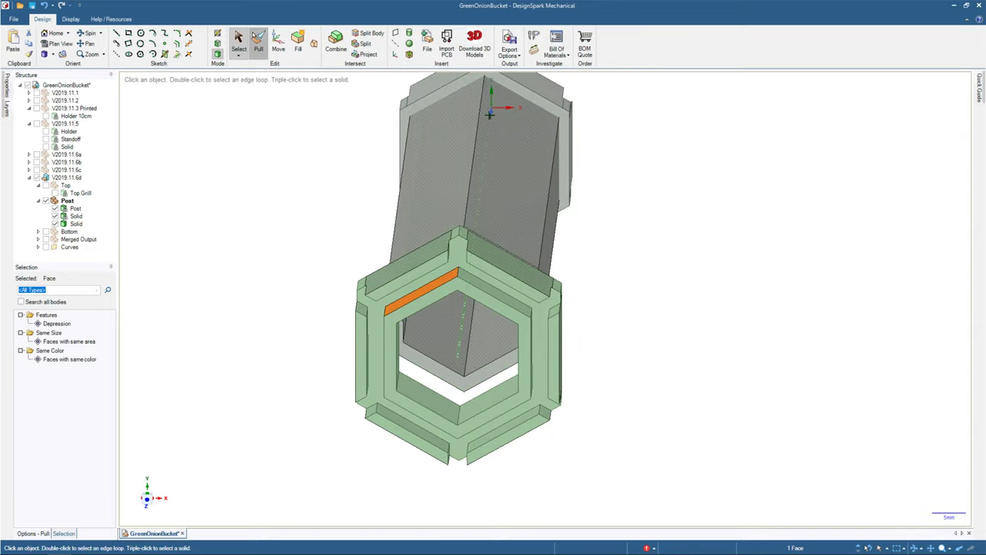
key("Escape")
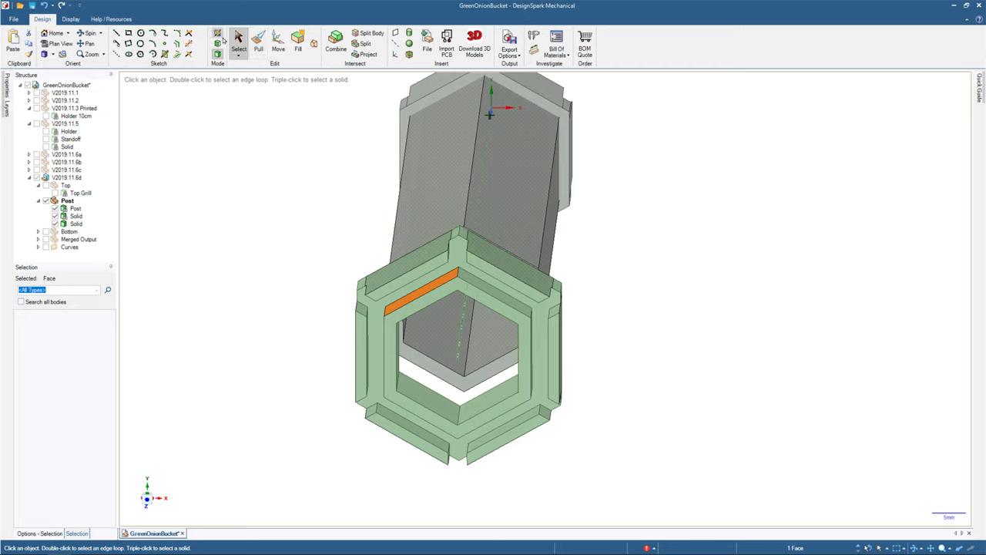
Select the six outer side faces of the raised inner ring by equal area and offset them 0.2 mm toward the center.
left_click(89, 533)
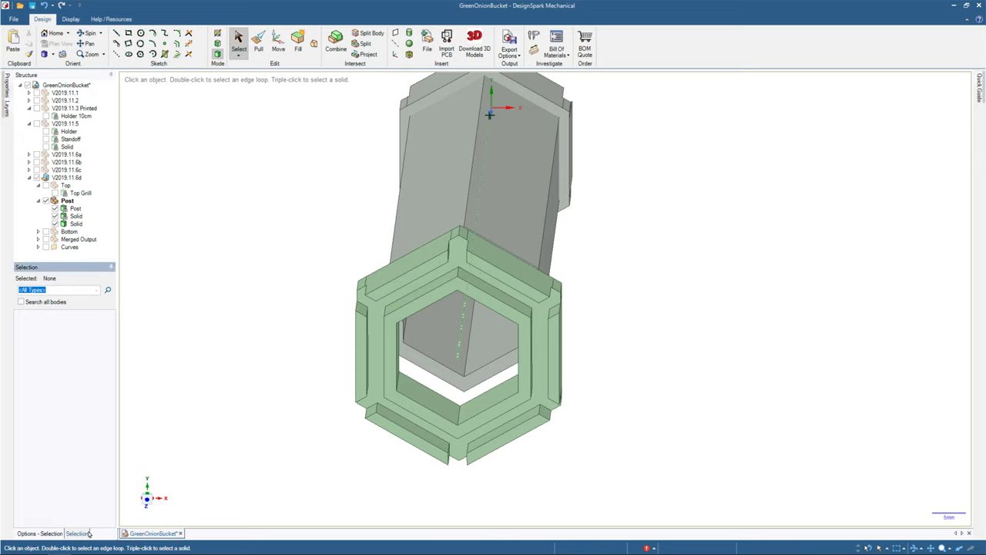
left_click(413, 295)
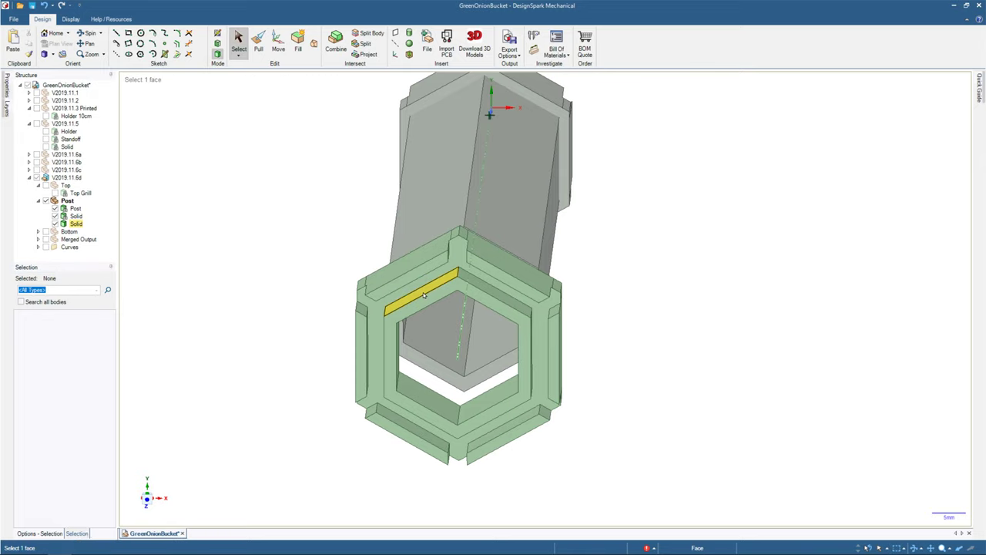
left_click(70, 342)
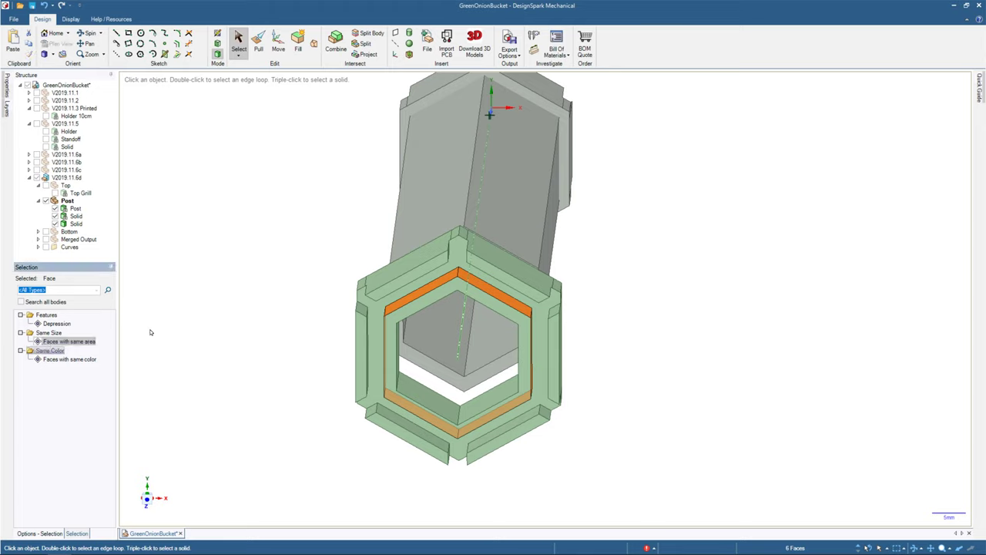
left_click(260, 43)
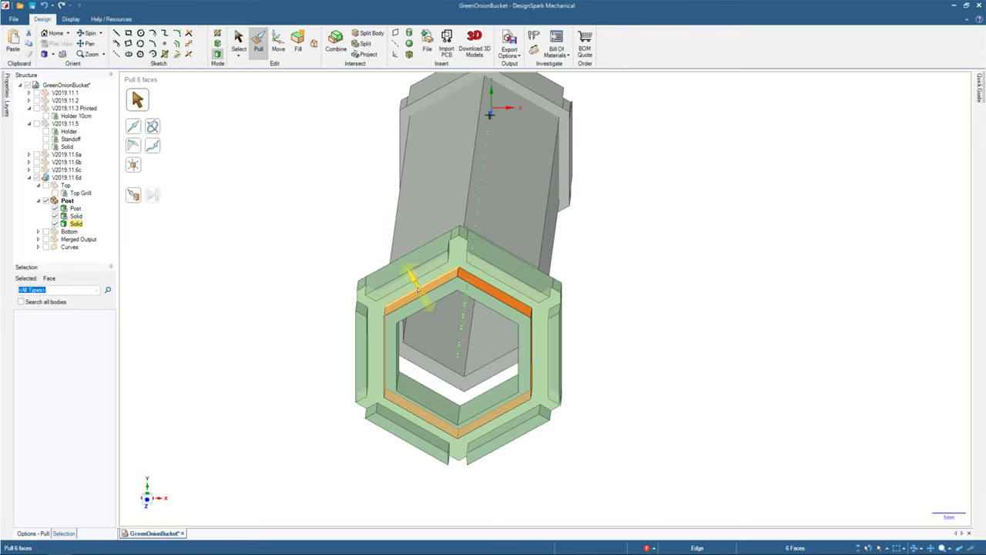
left_click_drag(421, 294, 395, 301)
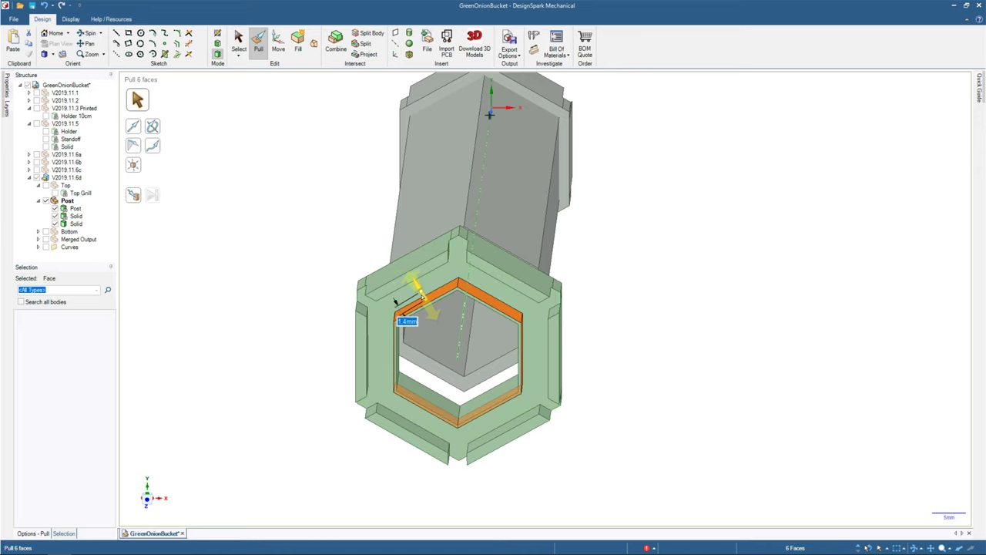
type("0.2")
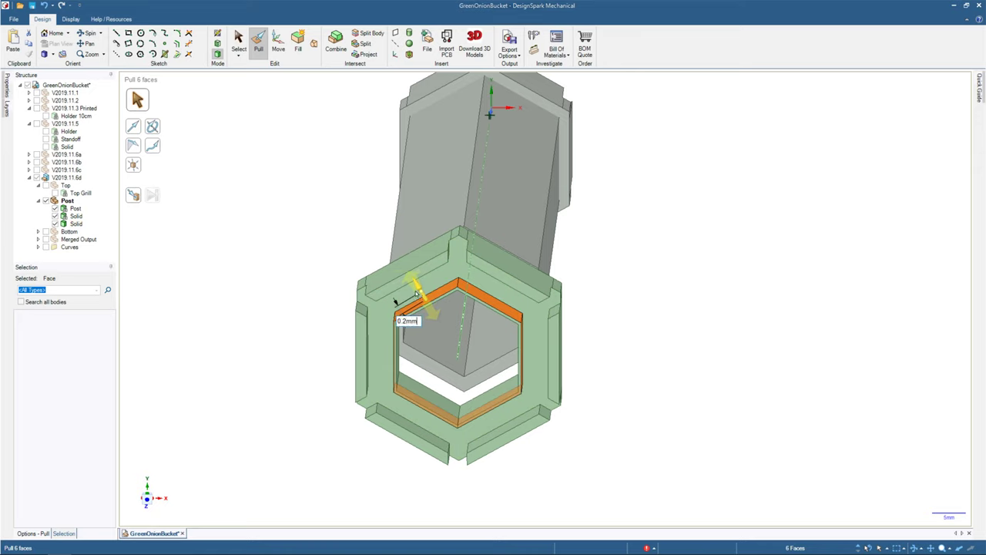
key("Escape")
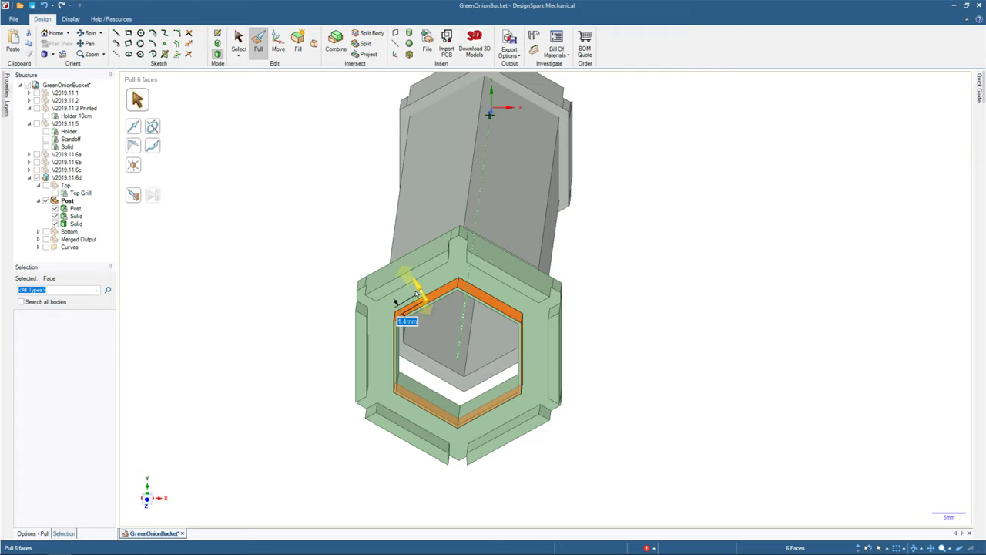
type("0.2")
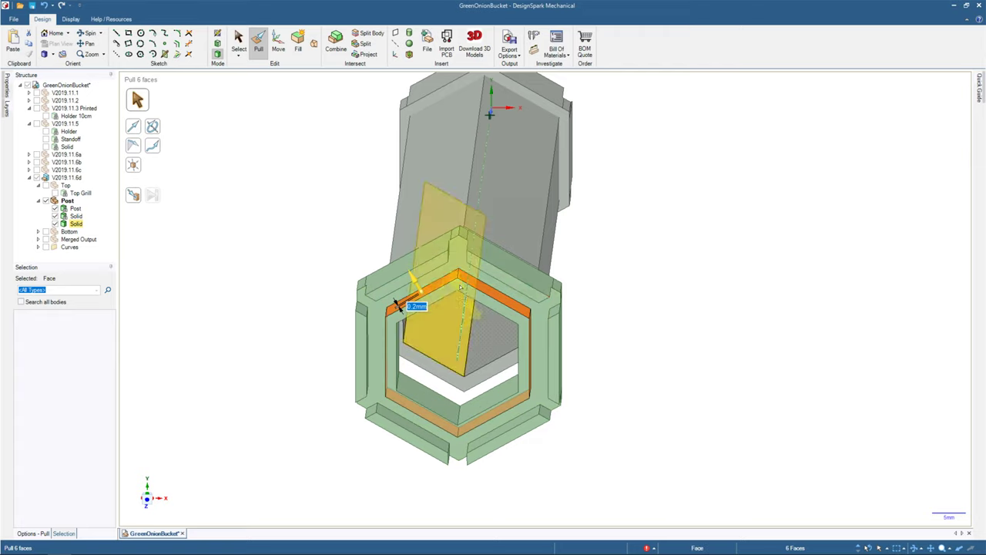
middle_click_drag(683, 270, 632, 264)
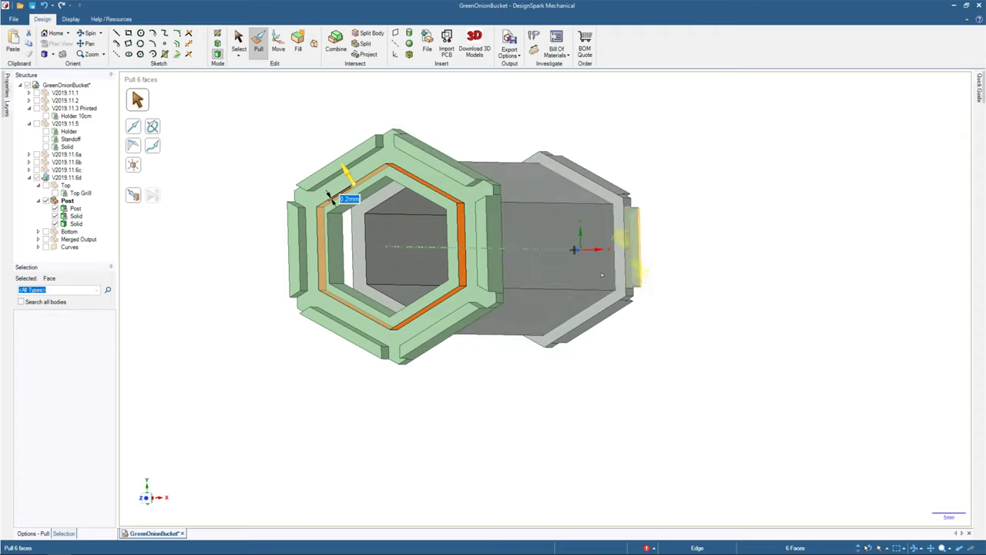
Show the Top Grill, view it together with the connector straight onto a rib end face, and save the document.
middle_click_drag(213, 150, 193, 150)
left_click(96, 195)
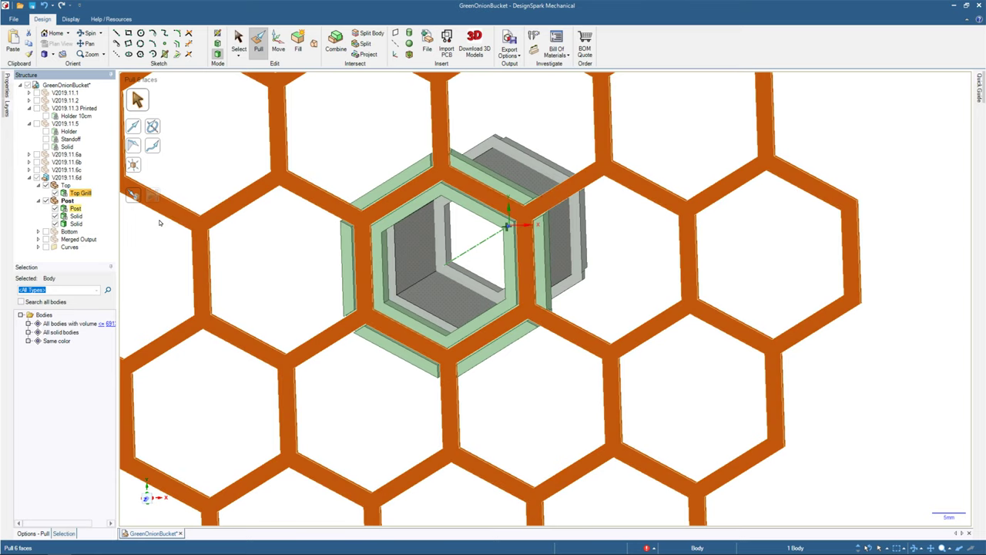
middle_click_drag(159, 223, 283, 68)
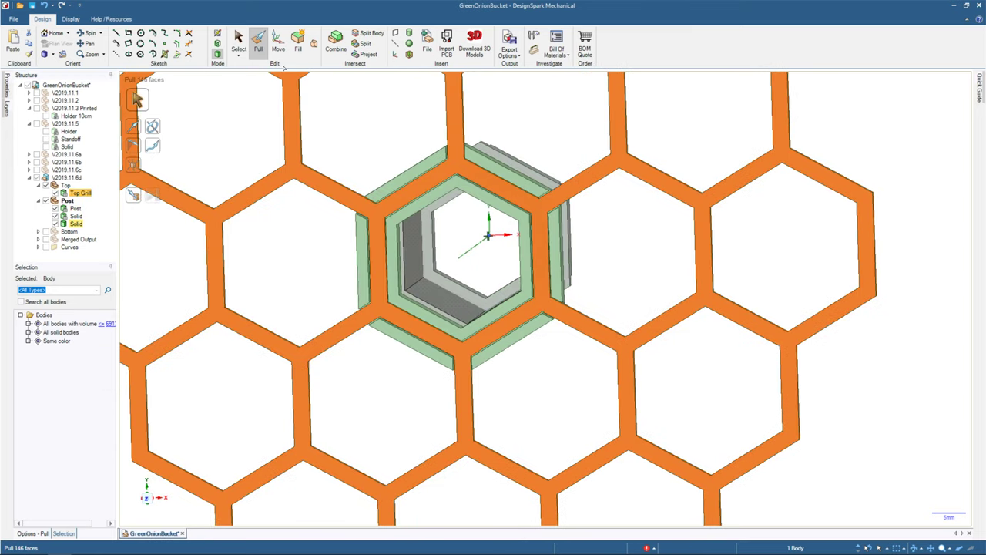
key("s")
left_click(436, 168)
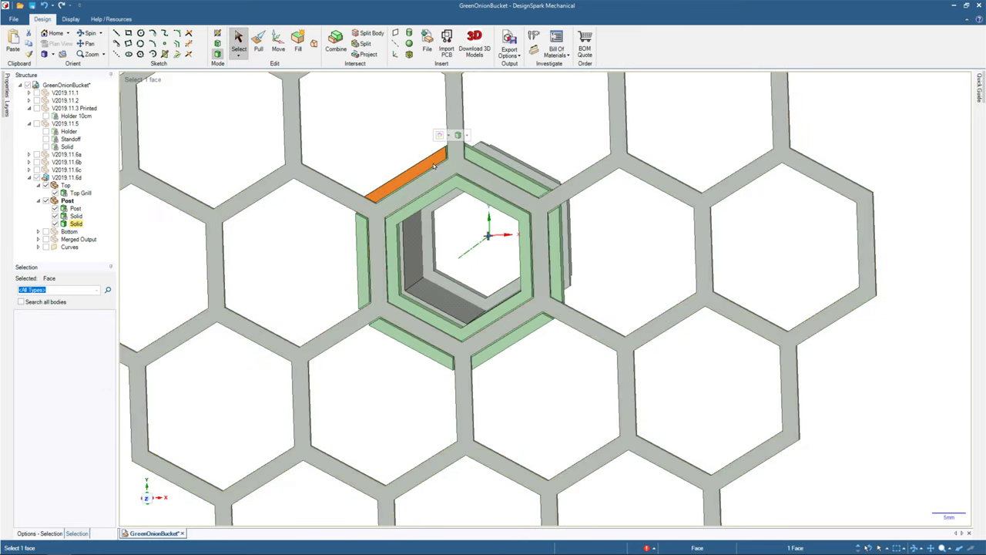
left_click(56, 44)
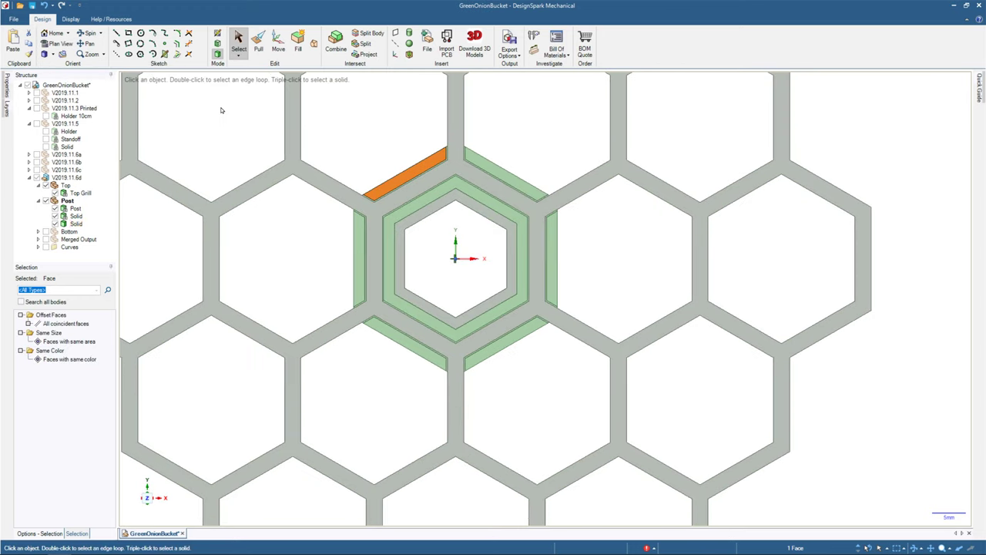
left_click(32, 5)
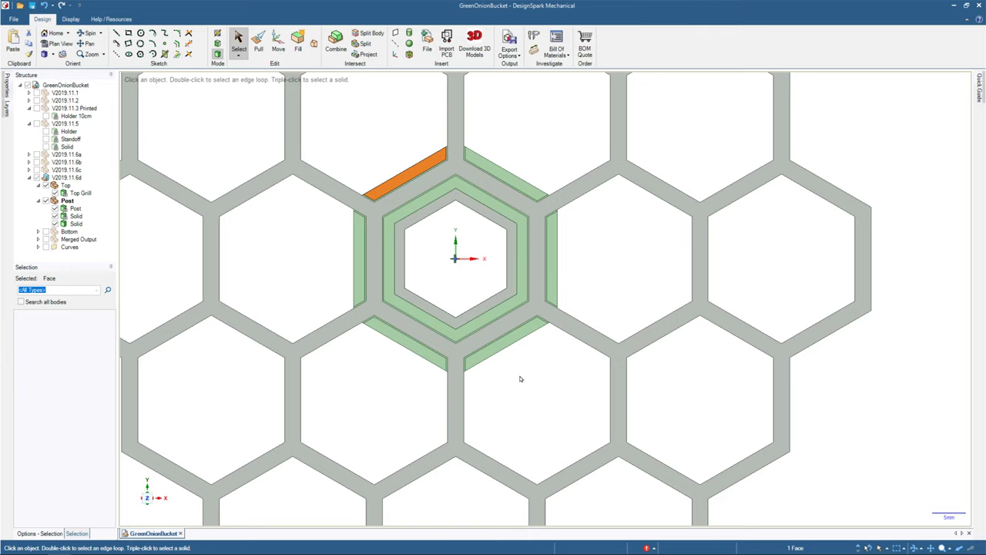
Hide the Post body in the Post component.
middle_click_drag(561, 378, 712, 277)
scroll(524, 353, "down", 5)
key("h")
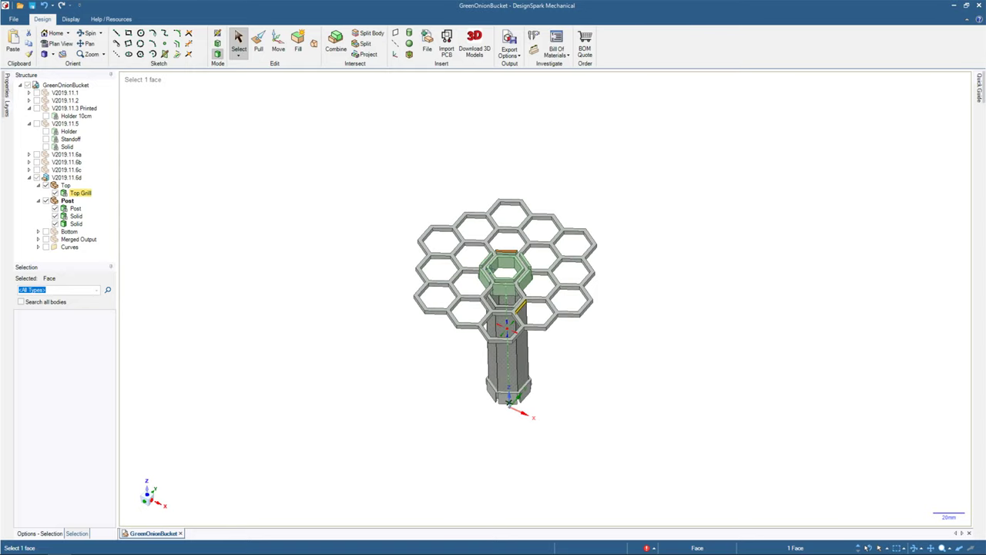
middle_click_drag(586, 343, 700, 346)
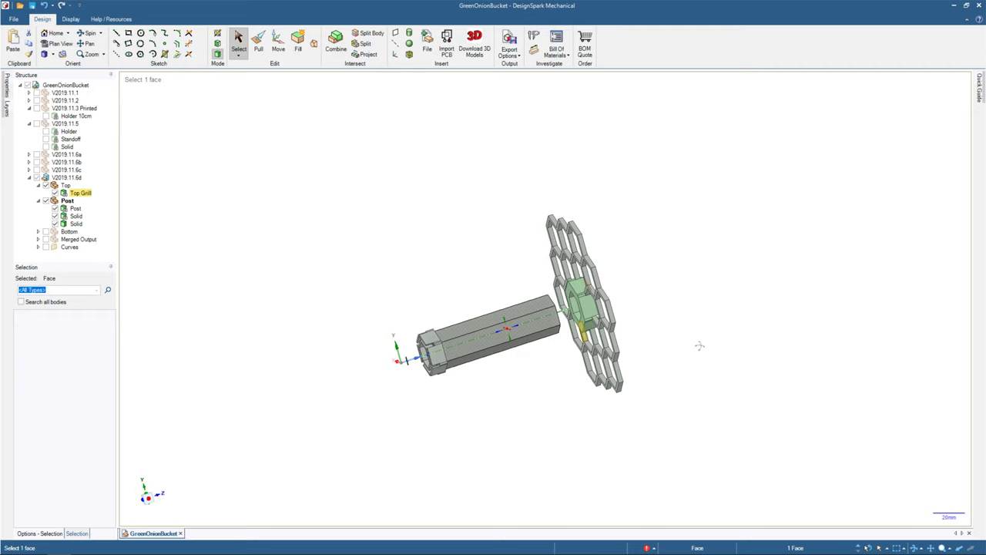
middle_click_drag(700, 346, 643, 335)
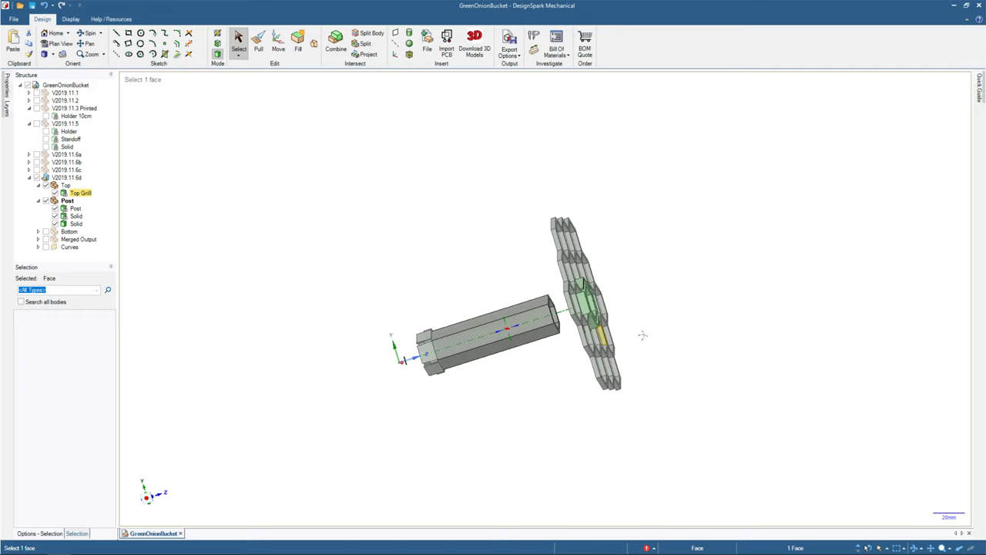
left_click(55, 210)
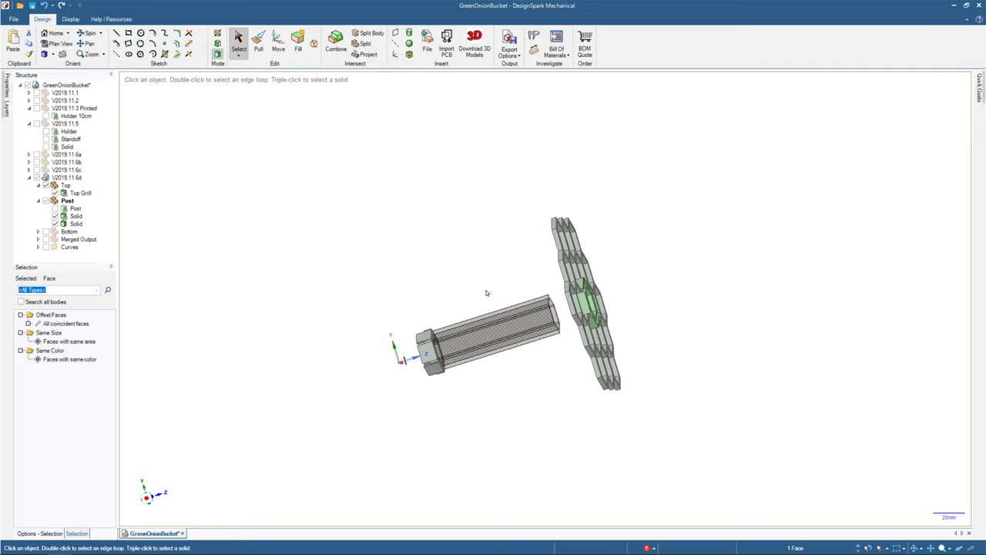
Measure the distance between an outer rib's end face on the connector and the flat face of the Top Grill.
key("v")
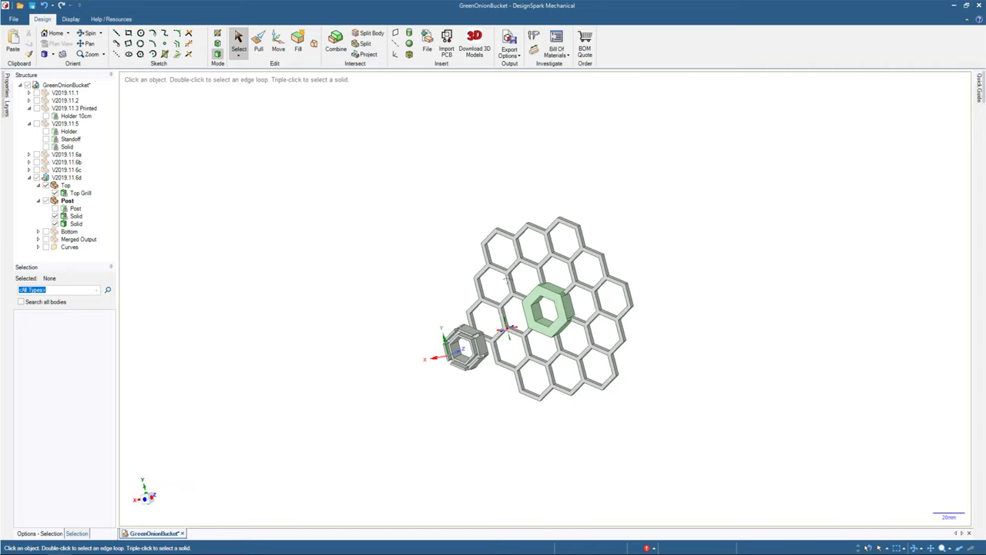
middle_click_drag(506, 278, 487, 255)
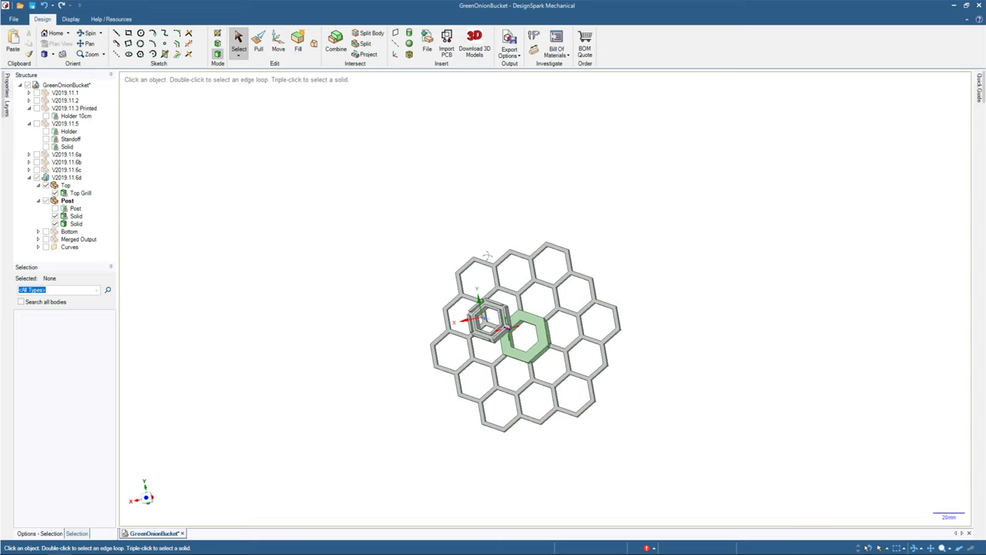
middle_click_drag(487, 256, 501, 257)
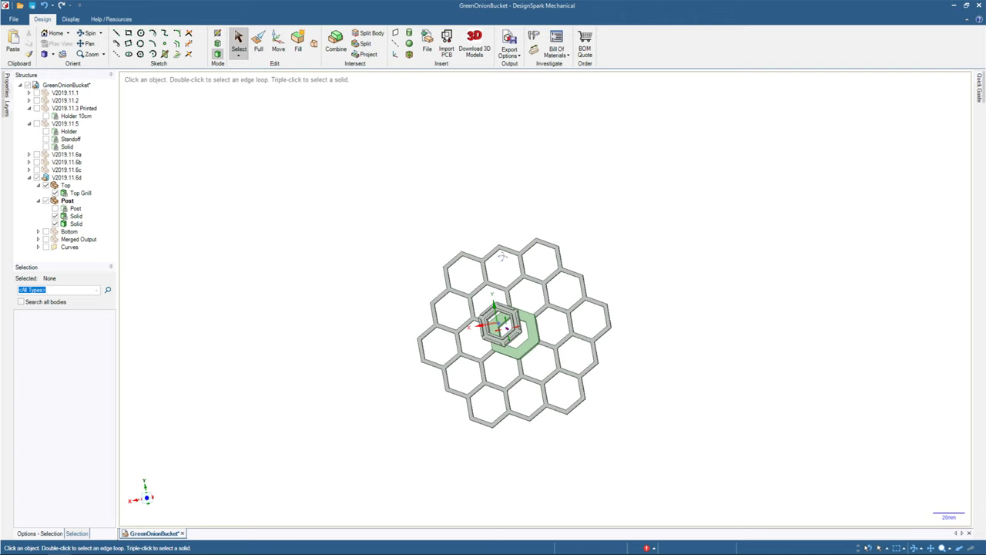
middle_click_drag(502, 256, 767, 312)
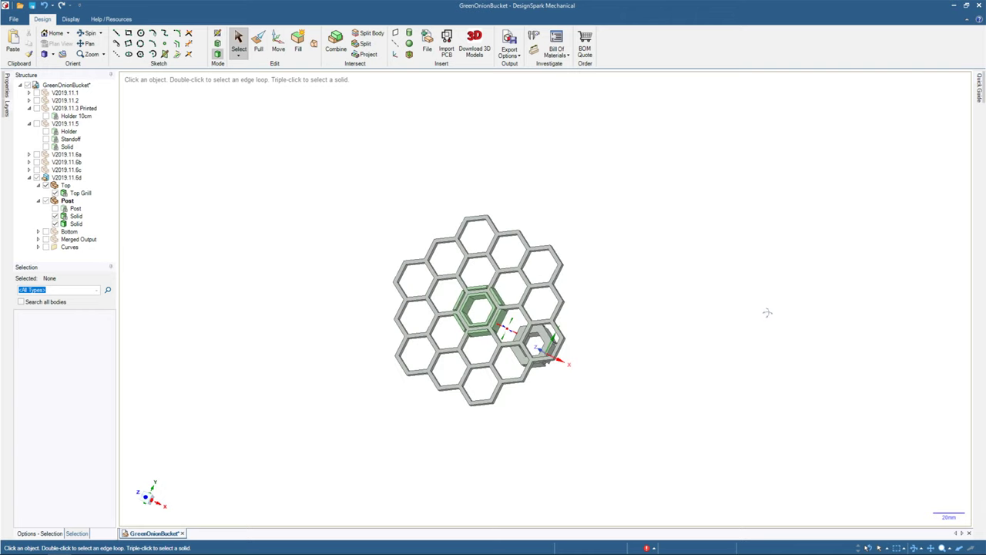
scroll(510, 326, "up", 5)
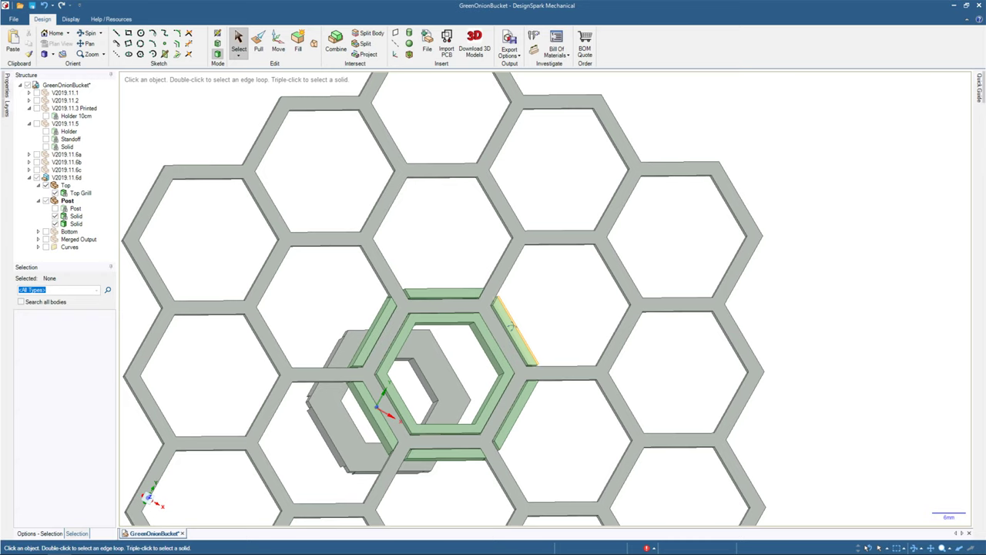
middle_click_drag(511, 326, 415, 159)
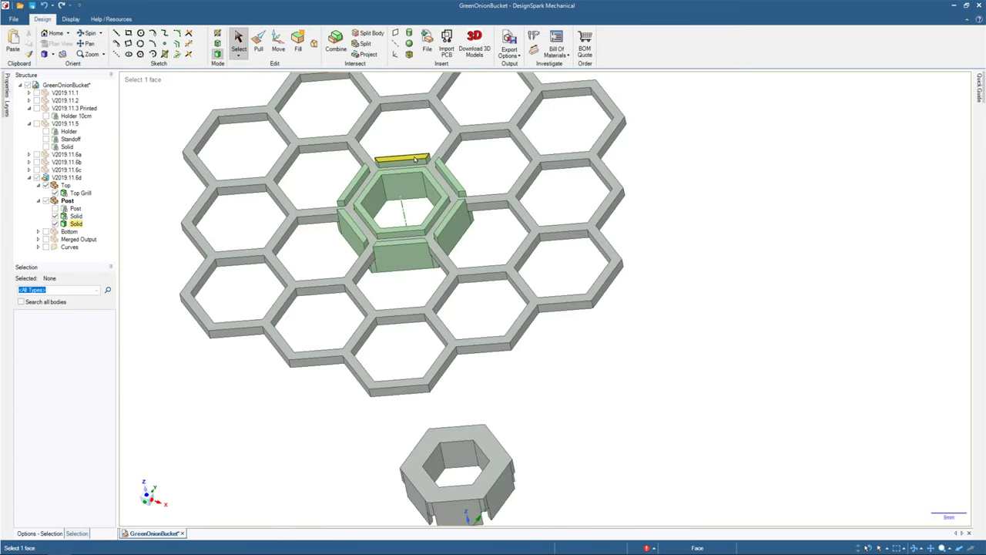
left_click(415, 159)
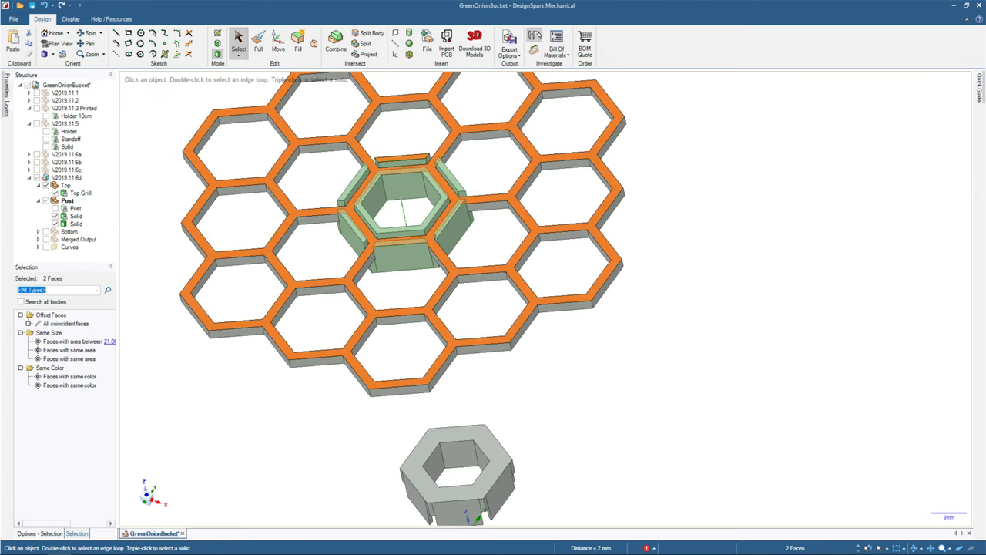
left_click(535, 35)
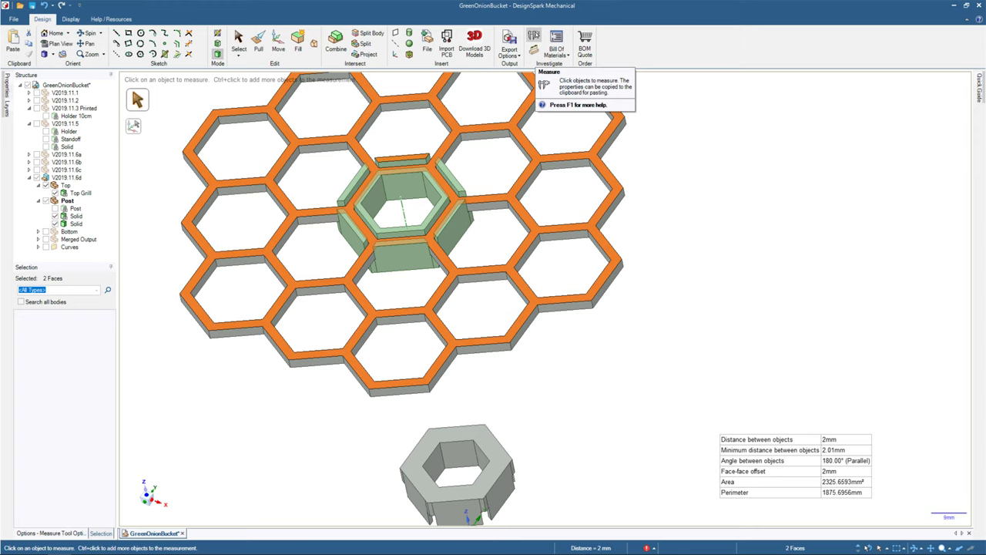
key("Escape")
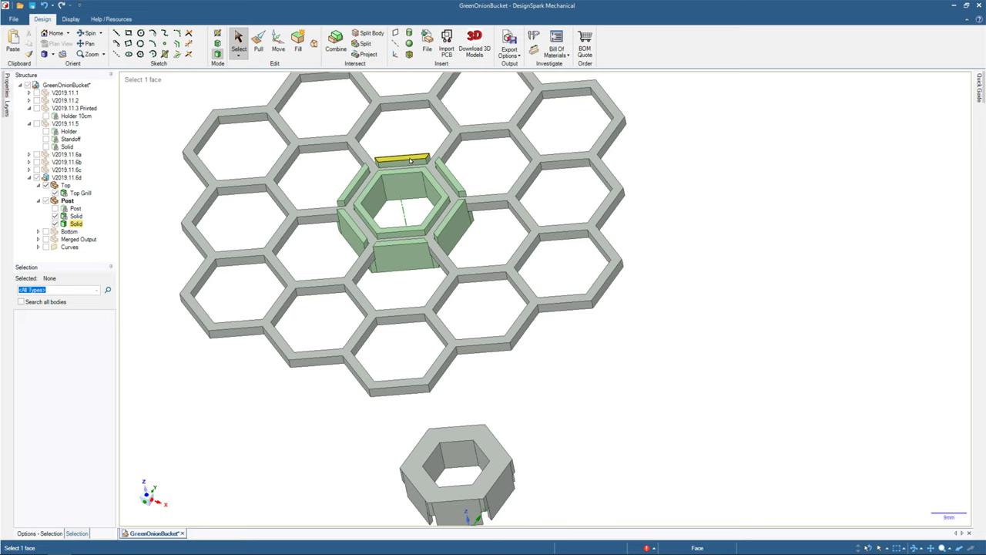
Select the six outer rib end faces and the inner hexagonal ring face of the connector and pull them outward by 1 mm.
left_click(411, 159)
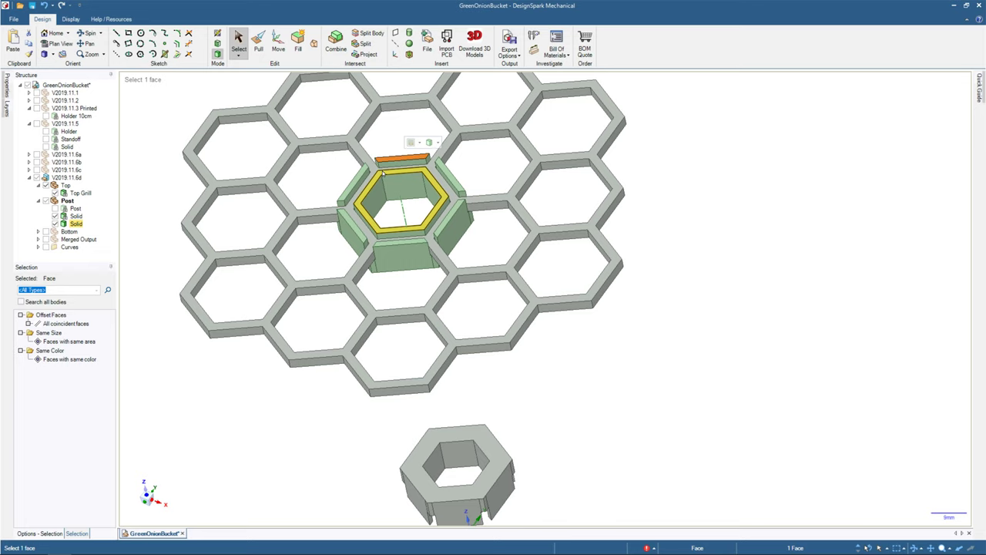
left_click(393, 174, "ctrl")
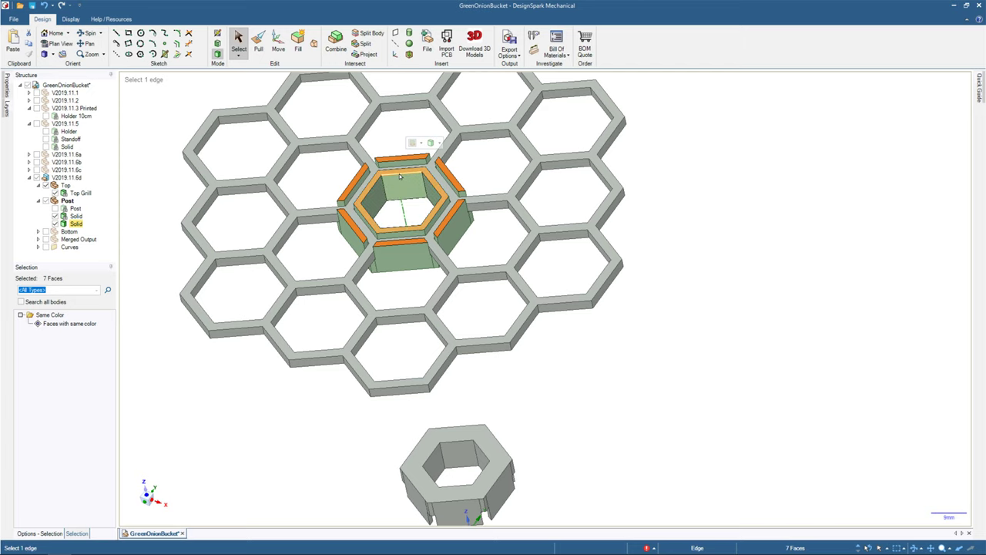
middle_click_drag(658, 375, 646, 376)
mouse_move(609, 315)
middle_mouse_down()
mouse_move(597, 356)
mouse_move(614, 317)
middle_mouse_up()
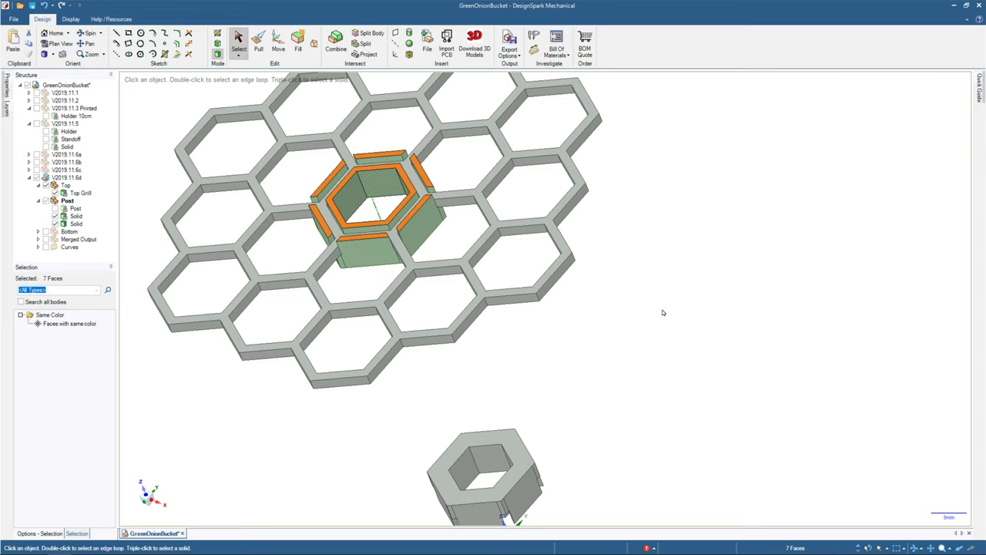
mouse_move(662, 312)
middle_mouse_down()
mouse_move(627, 272)
mouse_move(484, 211)
mouse_move(500, 165)
mouse_move(600, 344)
mouse_move(559, 306)
mouse_move(535, 336)
middle_mouse_up()
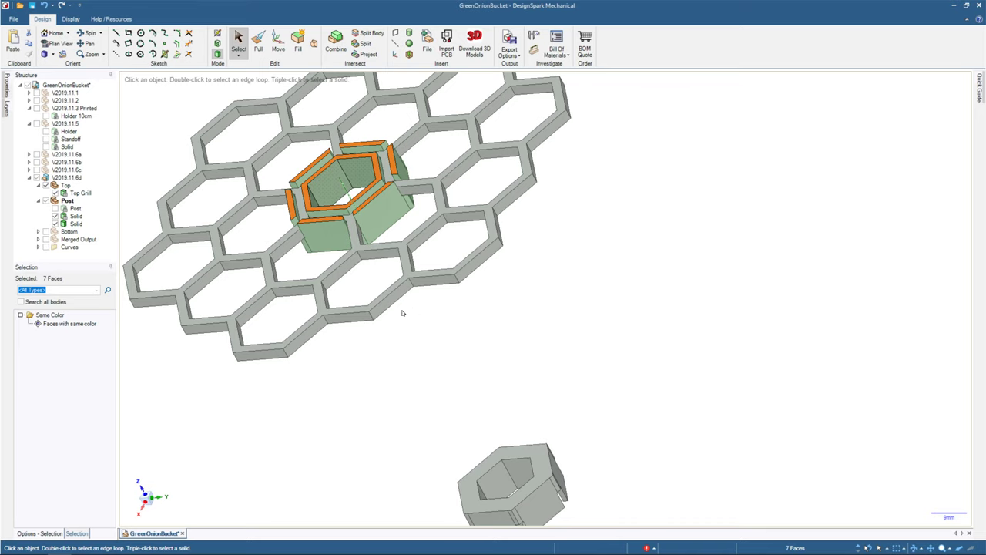
mouse_move(431, 344)
middle_mouse_down()
mouse_move(329, 236)
mouse_move(405, 215)
mouse_move(434, 233)
mouse_move(473, 233)
mouse_move(423, 358)
mouse_move(411, 322)
mouse_move(429, 342)
middle_mouse_up()
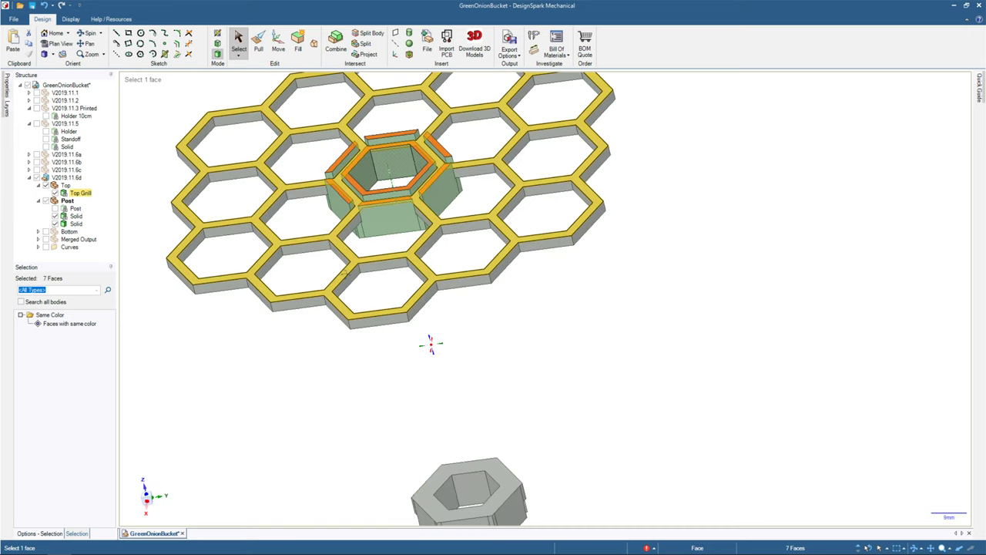
left_click(255, 39)
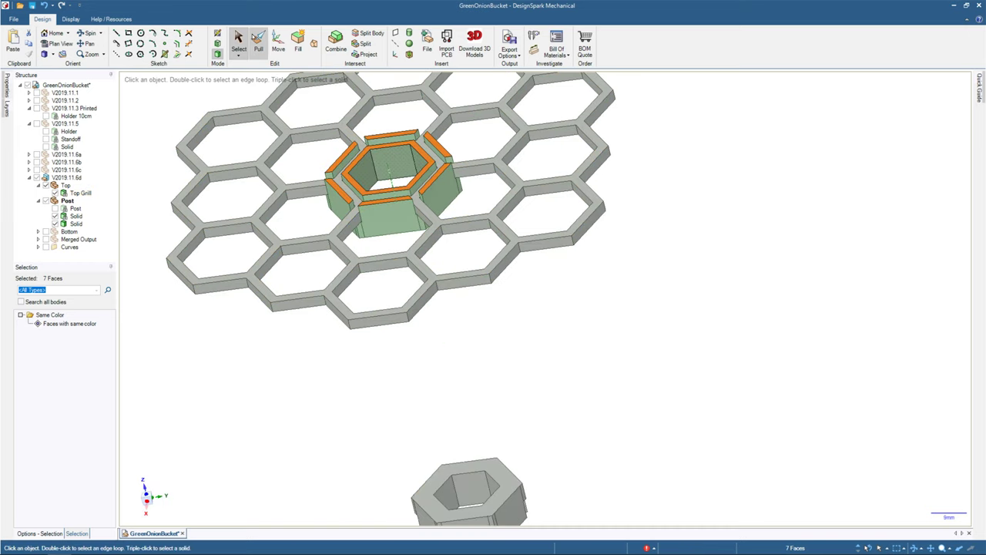
left_click(256, 42)
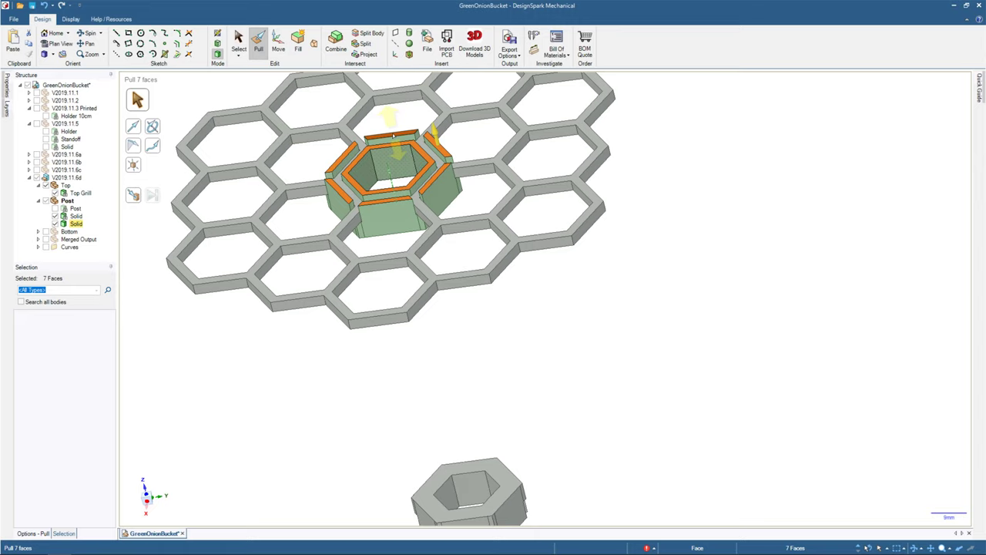
left_click_drag(393, 135, 420, 110)
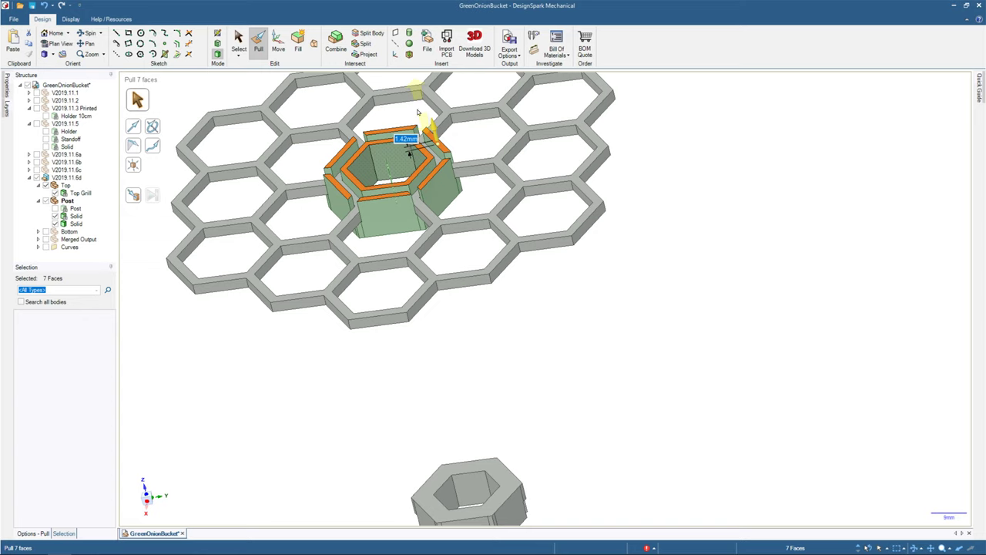
type("1")
key("Return")
Lock the connector solid around the Top Grill's center cell and clear the selection.
middle_click_drag(499, 208, 515, 332)
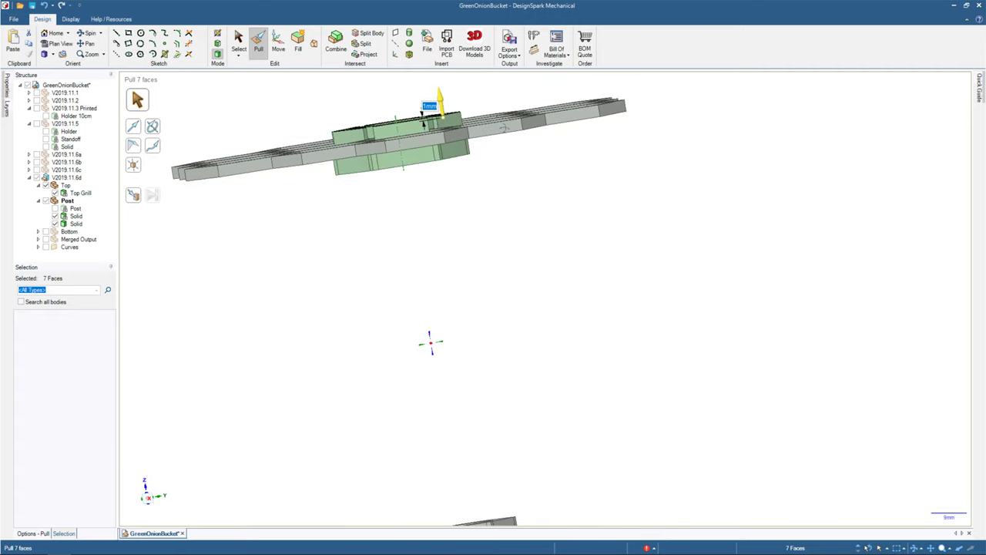
middle_click_drag(503, 127, 429, 228)
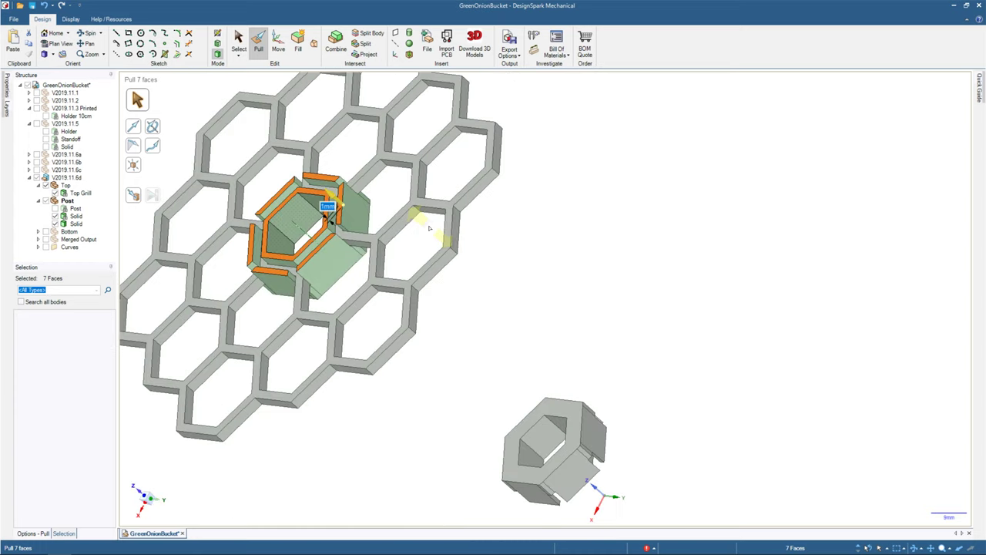
scroll(568, 285, "down", 3)
middle_click_drag(569, 286, 489, 318)
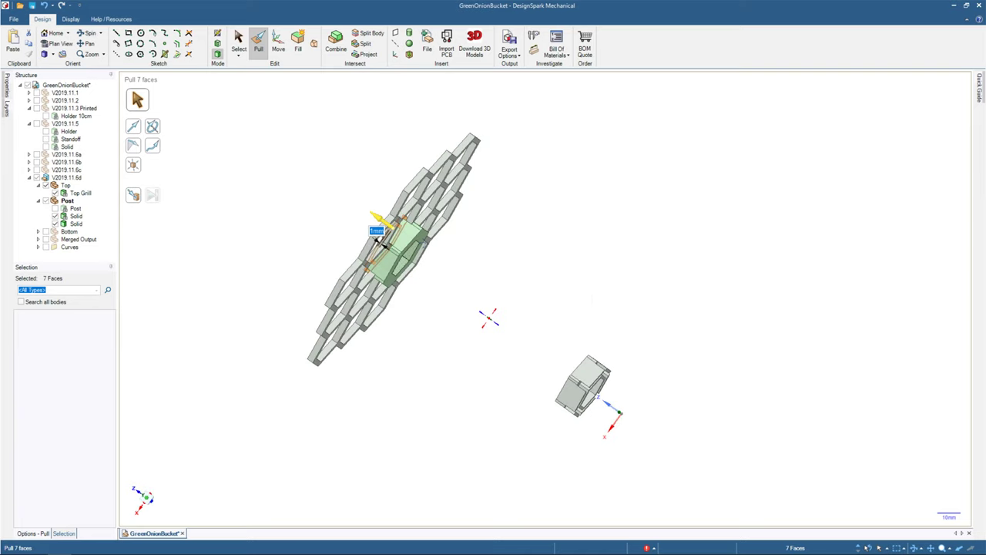
key("v")
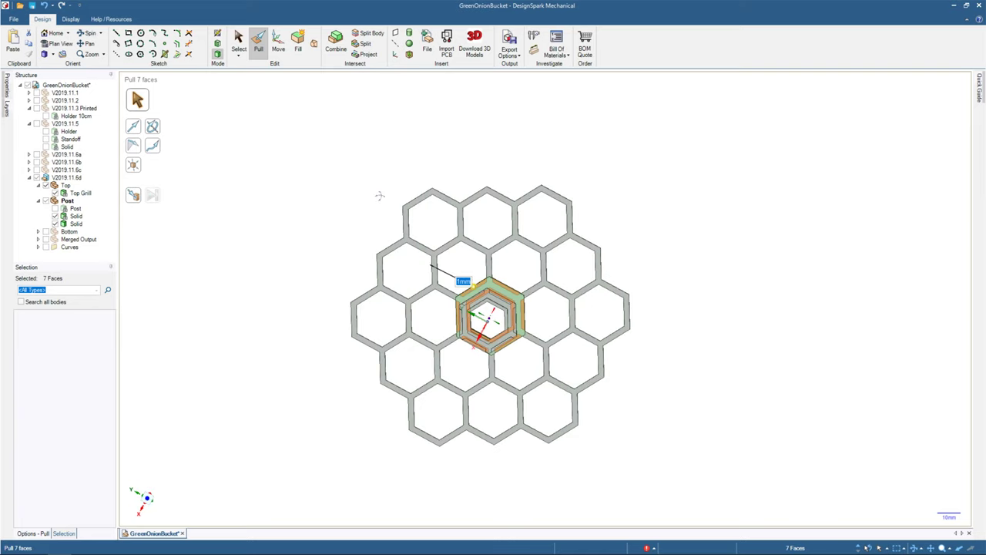
middle_click_drag(380, 196, 455, 222)
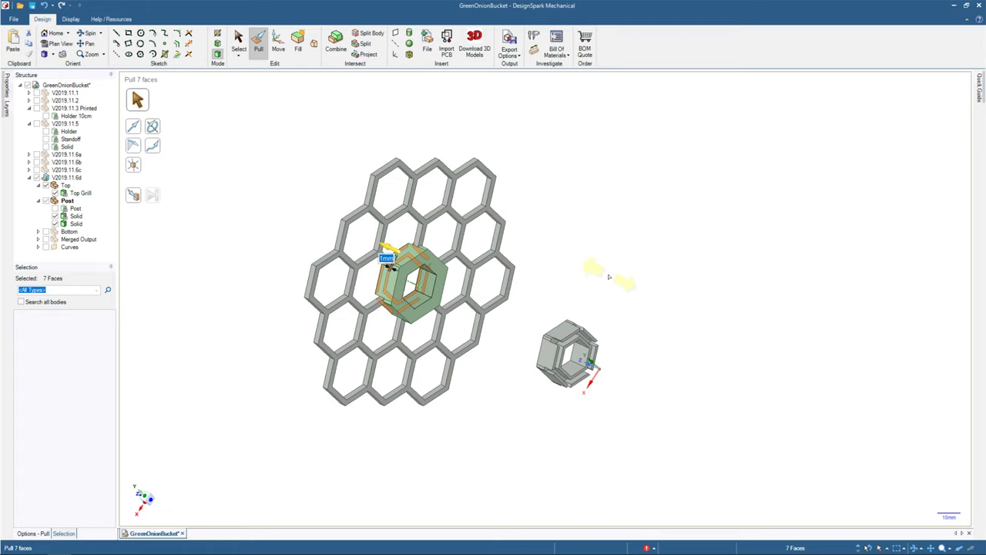
mouse_move(609, 277)
middle_mouse_down()
mouse_move(571, 383)
mouse_move(577, 365)
middle_mouse_up()
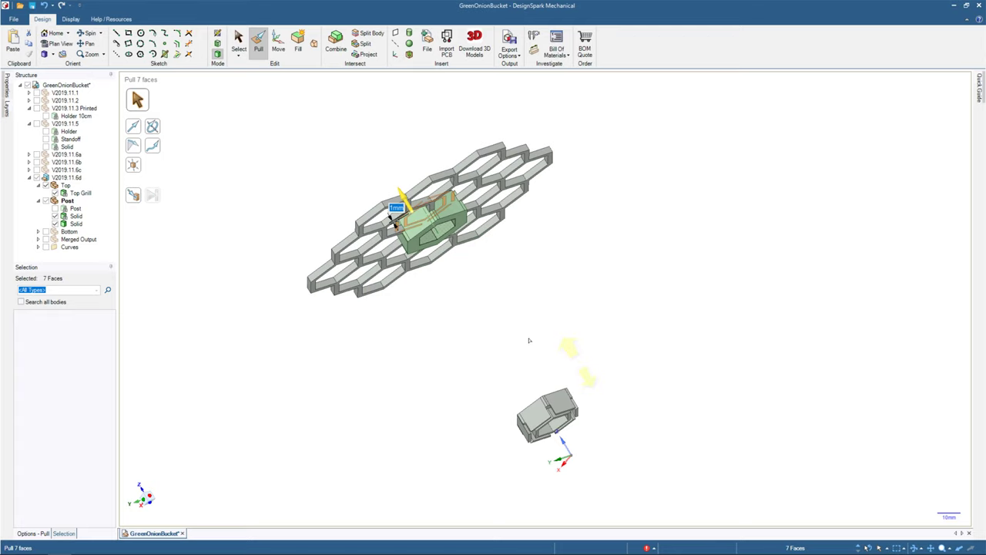
right_click(65, 226)
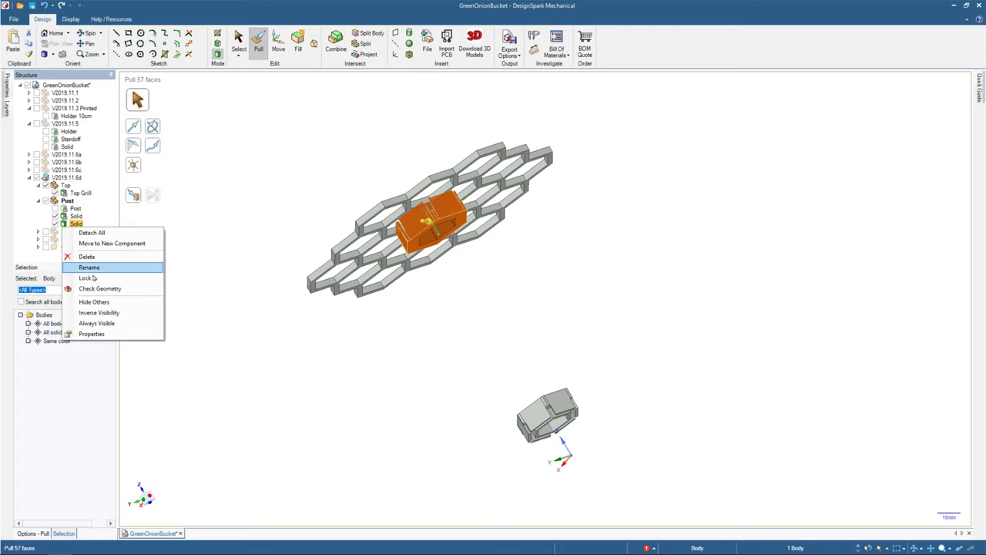
left_click(568, 370)
left_click(568, 370)
middle_click_drag(567, 370, 580, 348)
scroll(514, 285, "down", 5)
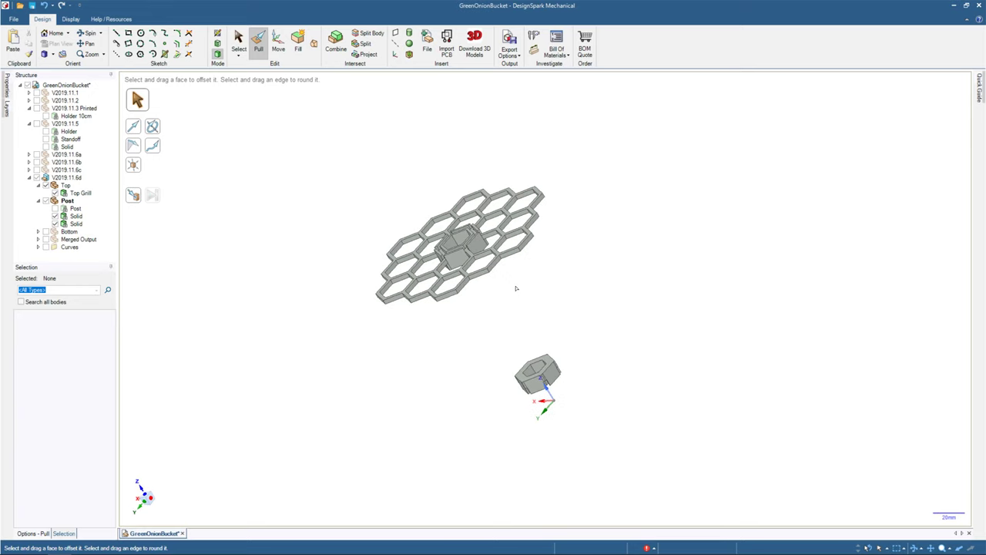
key("h")
scroll(516, 293, "up", 6)
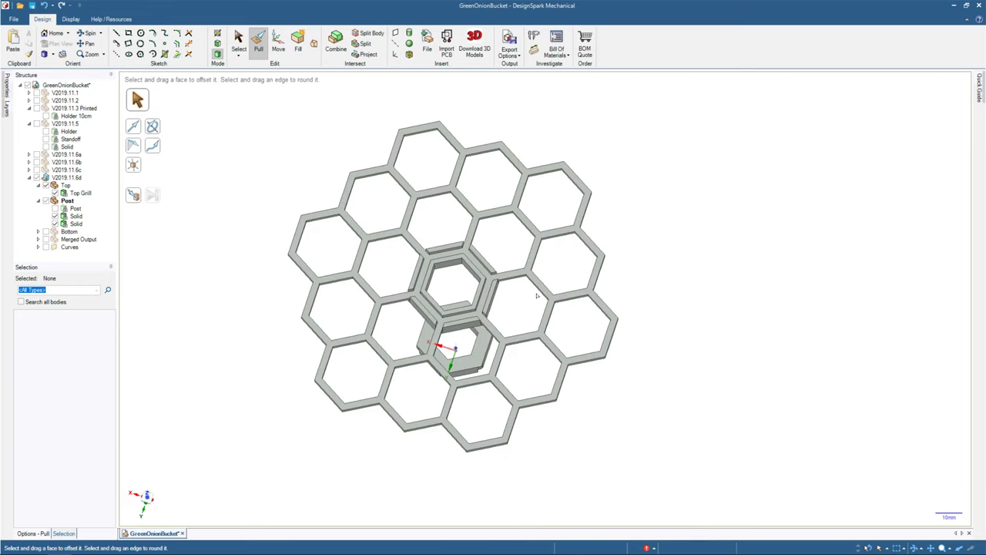
Examine the connector around the Top Grill's center cell and the separate lower connector from above, below and the side.
mouse_move(519, 296)
middle_mouse_down()
mouse_move(465, 202)
mouse_move(432, 201)
mouse_move(478, 177)
mouse_move(474, 217)
middle_mouse_up()
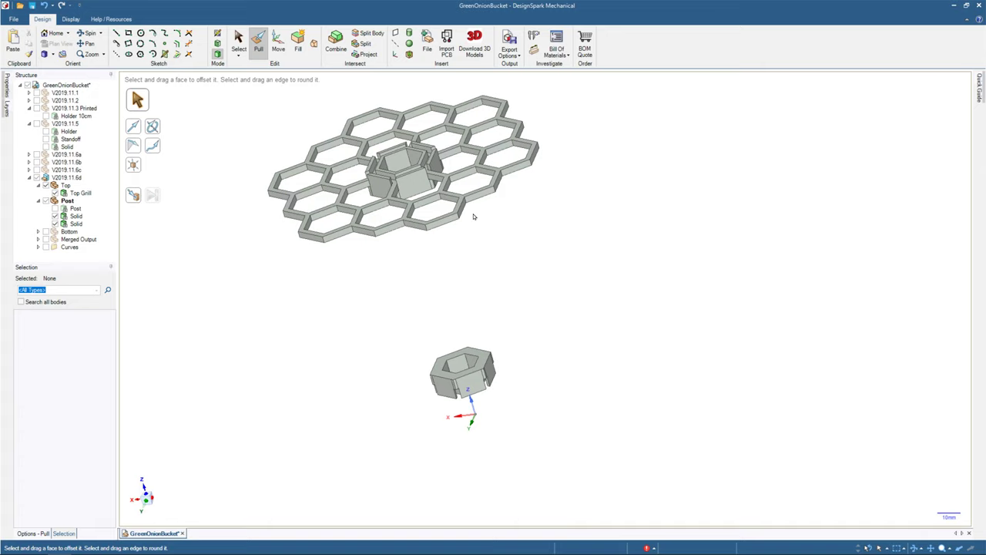
mouse_move(474, 217)
middle_mouse_down()
mouse_move(465, 216)
mouse_move(462, 177)
mouse_move(454, 208)
mouse_move(413, 118)
middle_mouse_up()
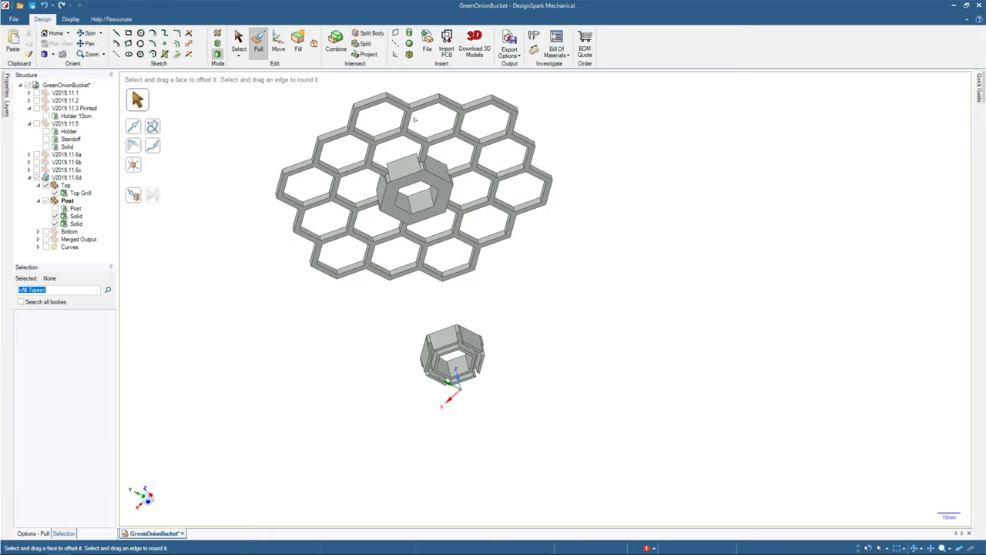
scroll(424, 202, "down", 3)
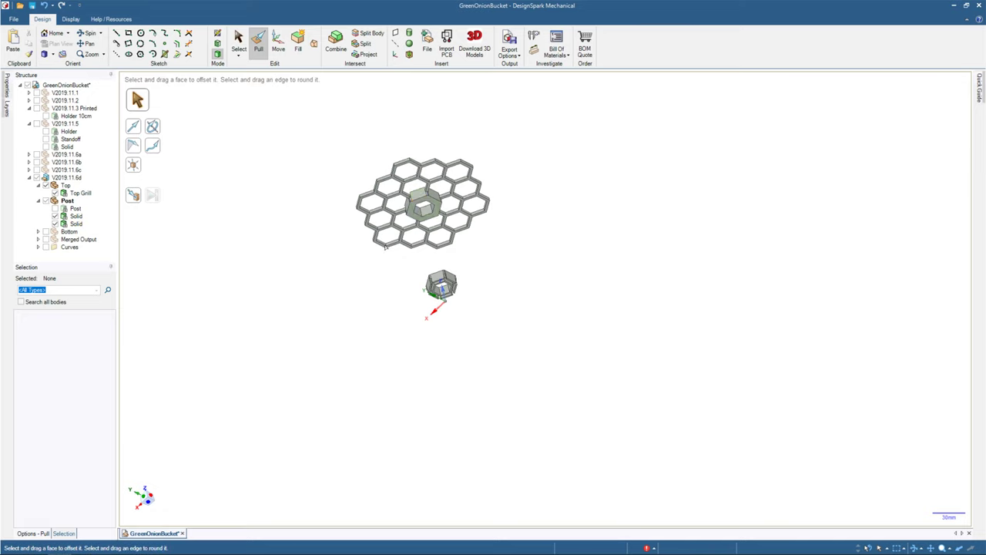
scroll(401, 231, "down", 3)
scroll(395, 269, "up", 6)
mouse_move(395, 269)
middle_mouse_down()
mouse_move(423, 357)
mouse_move(434, 342)
mouse_move(544, 296)
mouse_move(702, 279)
mouse_move(709, 288)
mouse_move(652, 350)
mouse_move(601, 324)
mouse_move(388, 284)
mouse_move(401, 287)
middle_mouse_up()
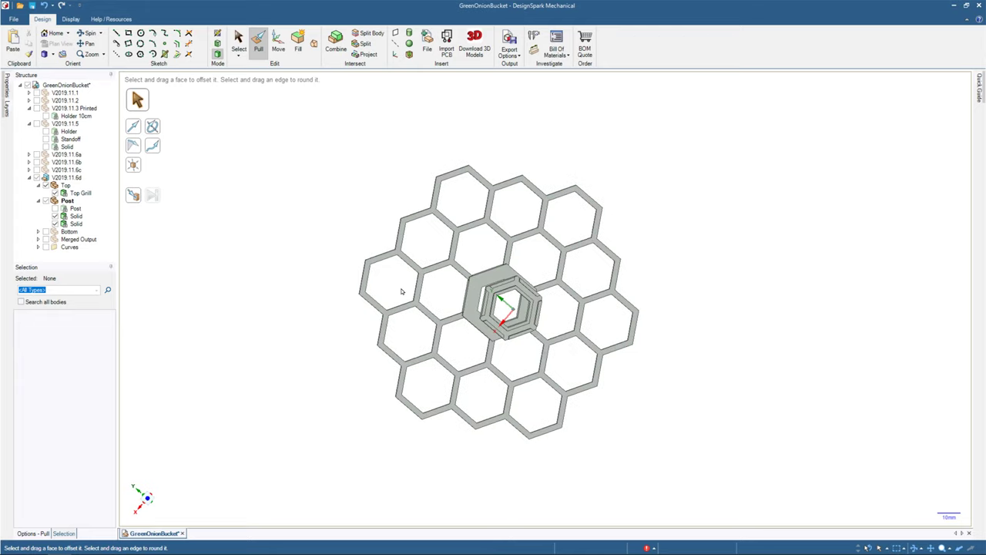
scroll(400, 292, "down", 4)
scroll(405, 290, "up", 4)
scroll(409, 290, "down", 2)
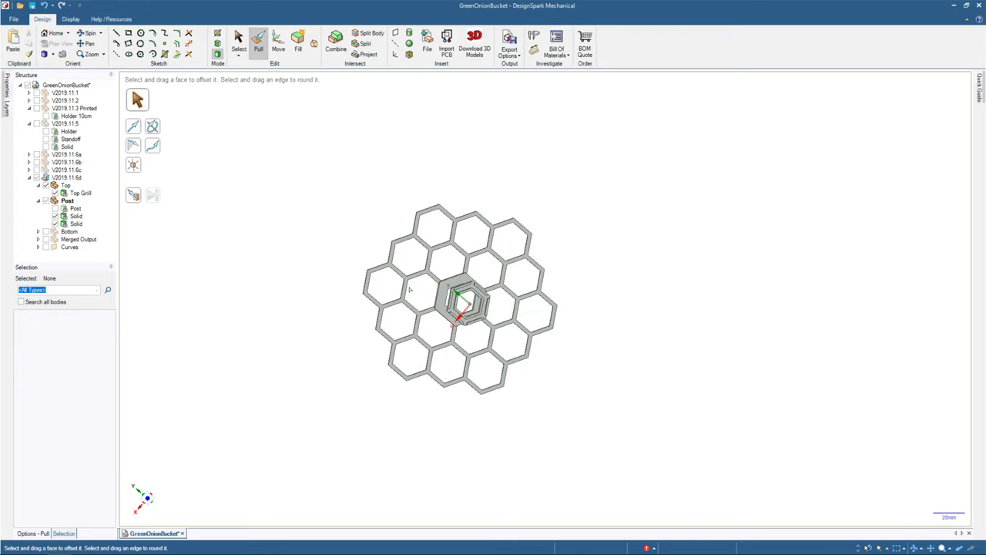
mouse_move(410, 290)
middle_mouse_down()
mouse_move(500, 307)
mouse_move(387, 286)
mouse_move(375, 439)
mouse_move(400, 469)
mouse_move(353, 442)
mouse_move(367, 309)
middle_mouse_up()
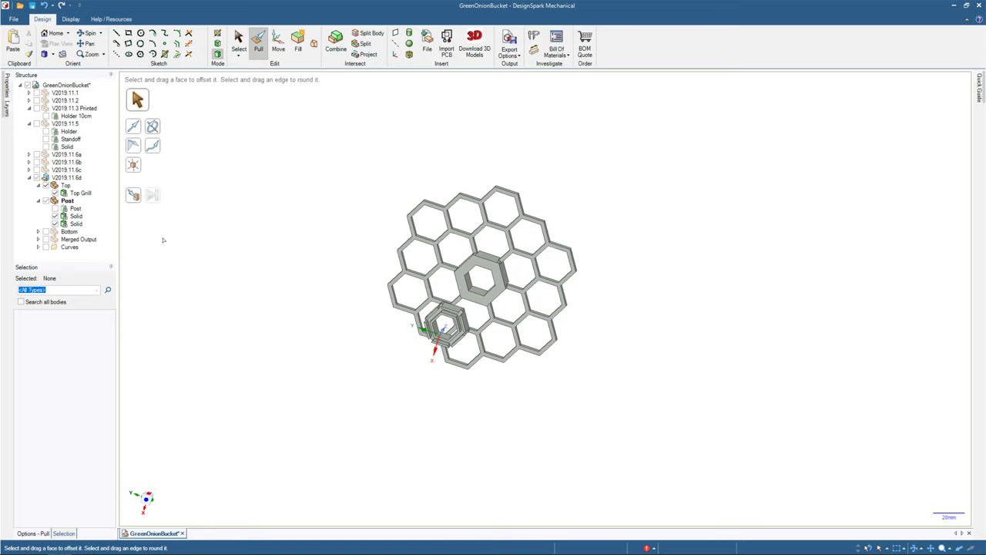
Show the Bottom component together with the Top Grill and both connector solids.
left_click(47, 232)
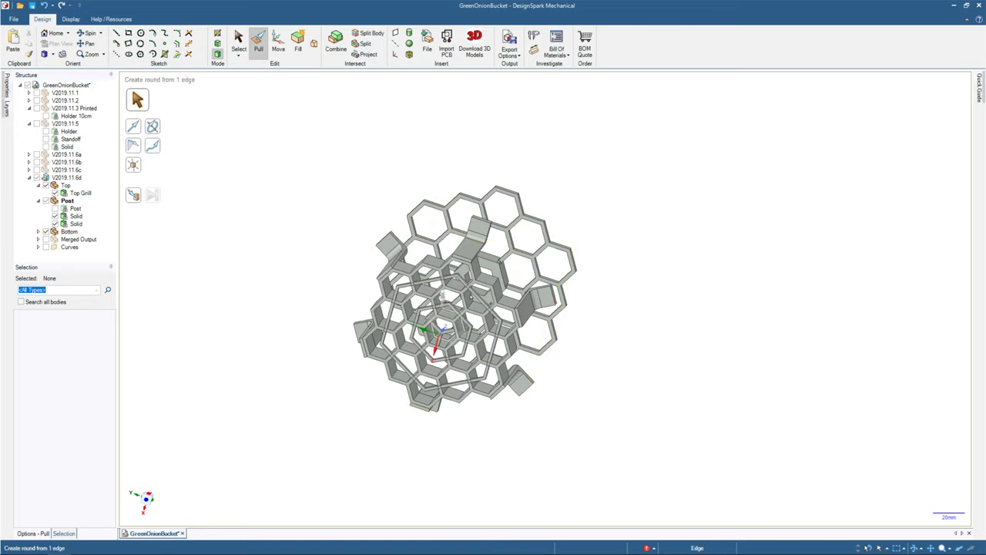
left_click(486, 239)
middle_click_drag(485, 239, 361, 364)
scroll(324, 388, "down", 5)
scroll(323, 388, "up", 5)
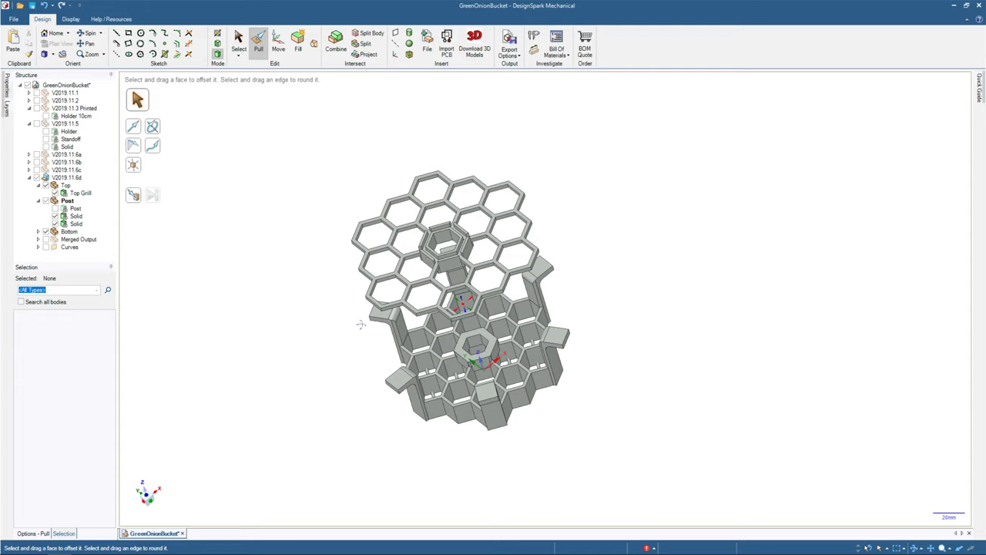
mouse_move(360, 324)
middle_mouse_down()
mouse_move(383, 266)
mouse_move(401, 261)
middle_mouse_up()
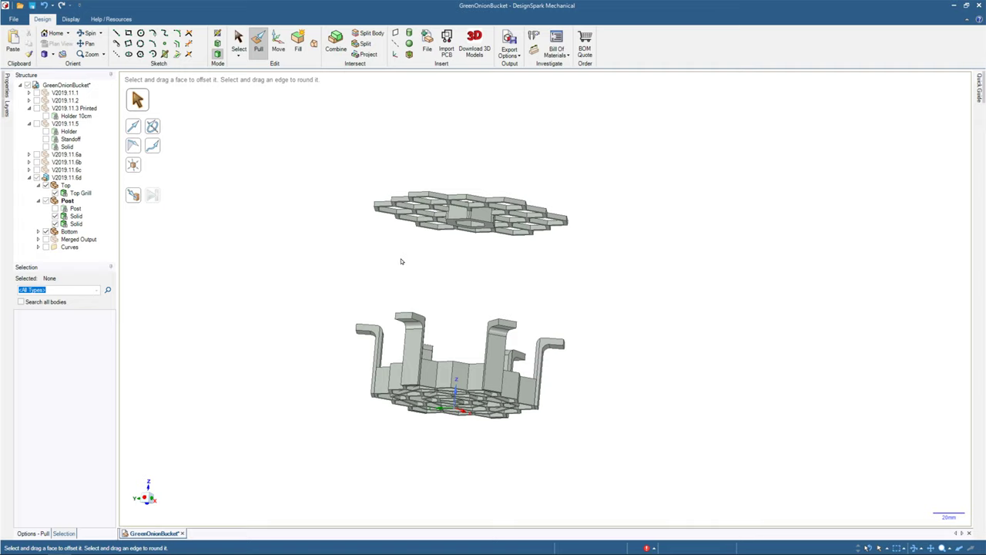
mouse_move(400, 262)
middle_mouse_down()
mouse_move(485, 259)
mouse_move(463, 298)
mouse_move(470, 411)
middle_mouse_up()
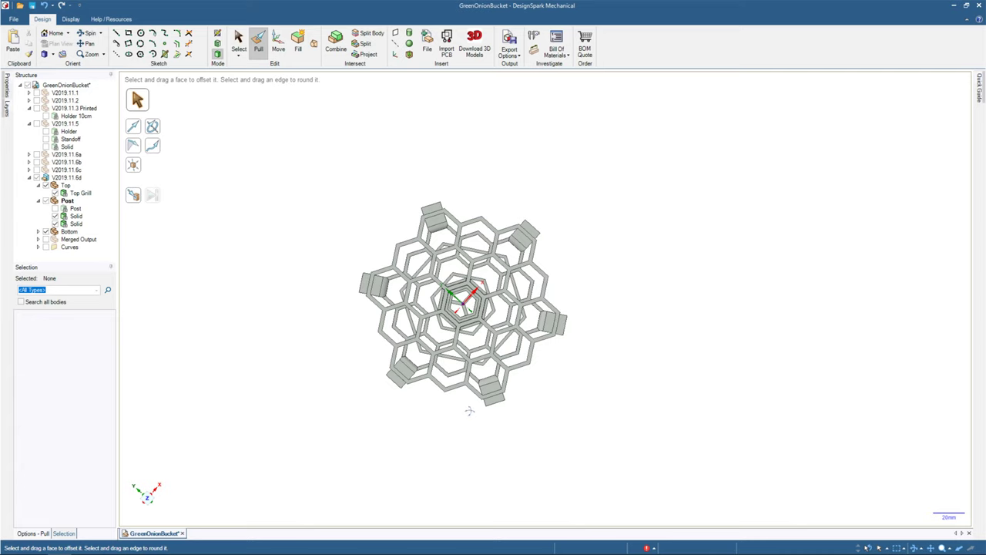
middle_click_drag(469, 410, 469, 410)
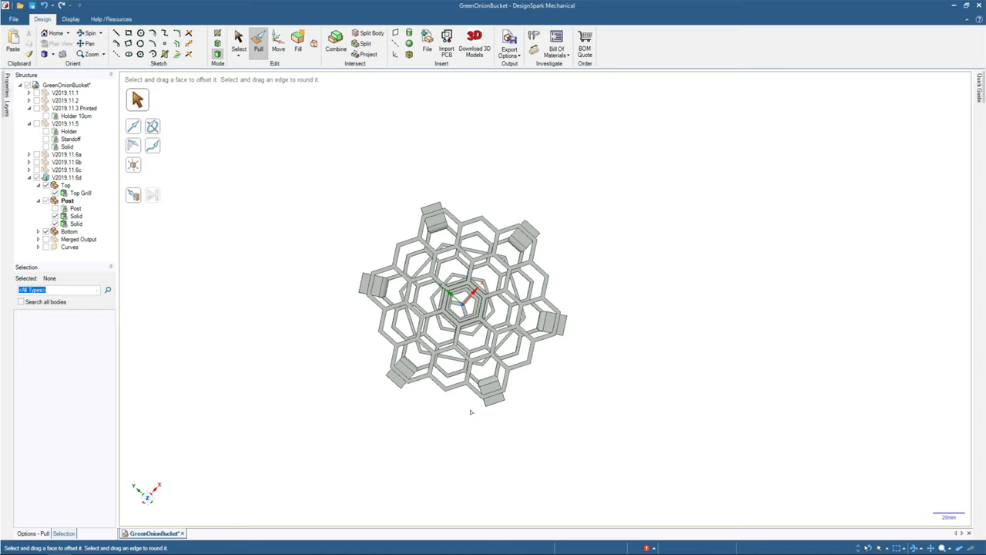
mouse_move(469, 407)
middle_mouse_down()
mouse_move(490, 379)
mouse_move(483, 353)
mouse_move(465, 401)
middle_mouse_up()
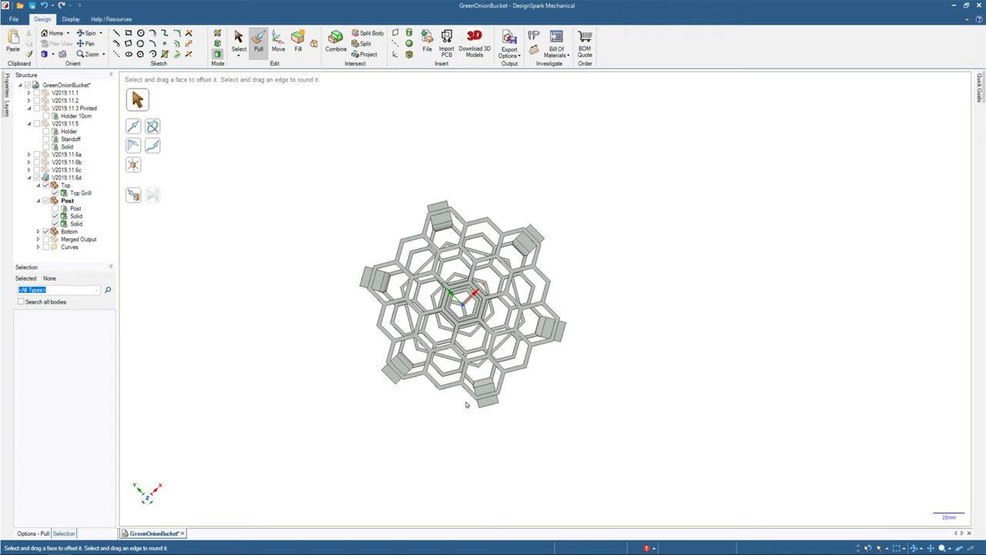
Examine how the two connectors line up between the Bottom component and the Top Grill.
key("h")
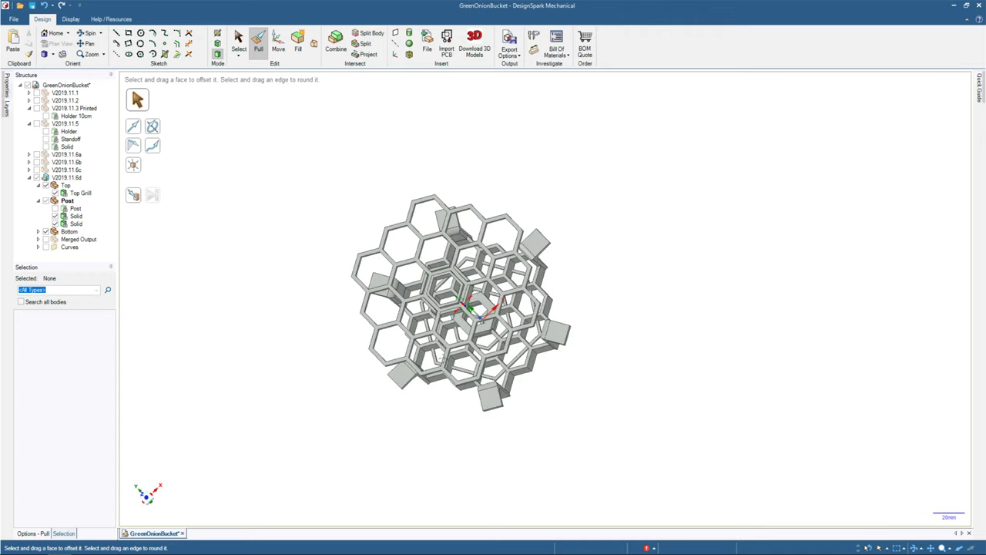
key("v")
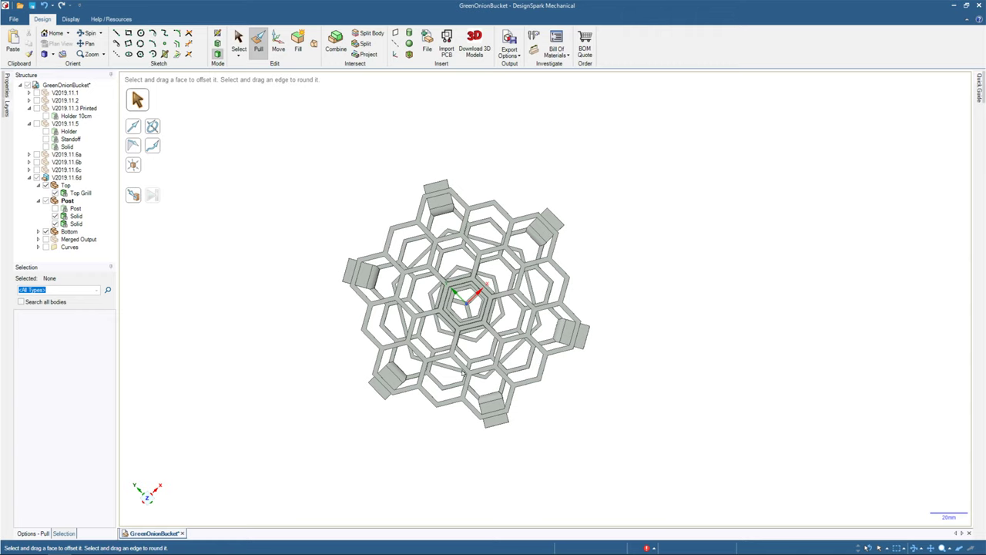
middle_click_drag(463, 373, 465, 303)
middle_click_drag(465, 370, 463, 371)
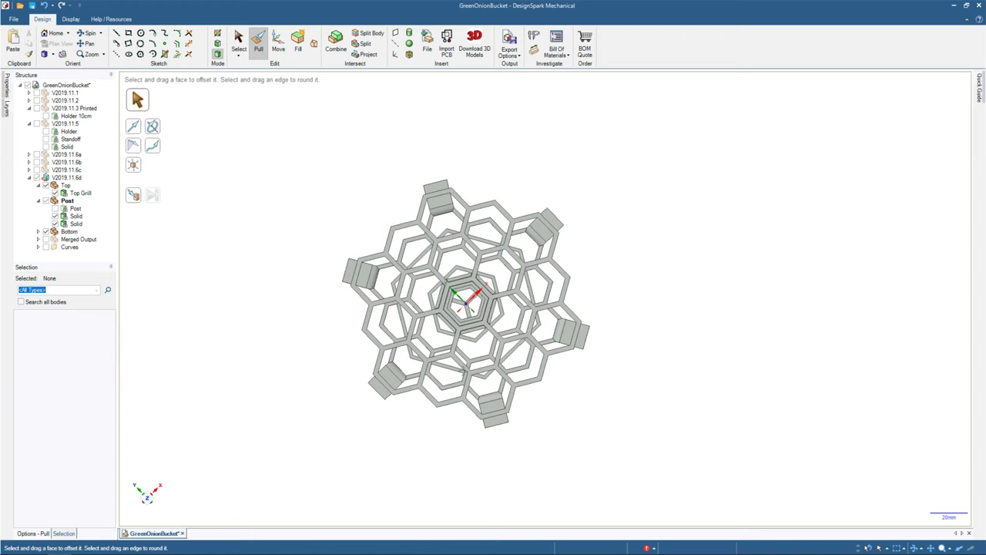
middle_click_drag(463, 372, 465, 370)
middle_click_drag(503, 275, 489, 359)
middle_click_drag(444, 403, 472, 292)
left_click(471, 292)
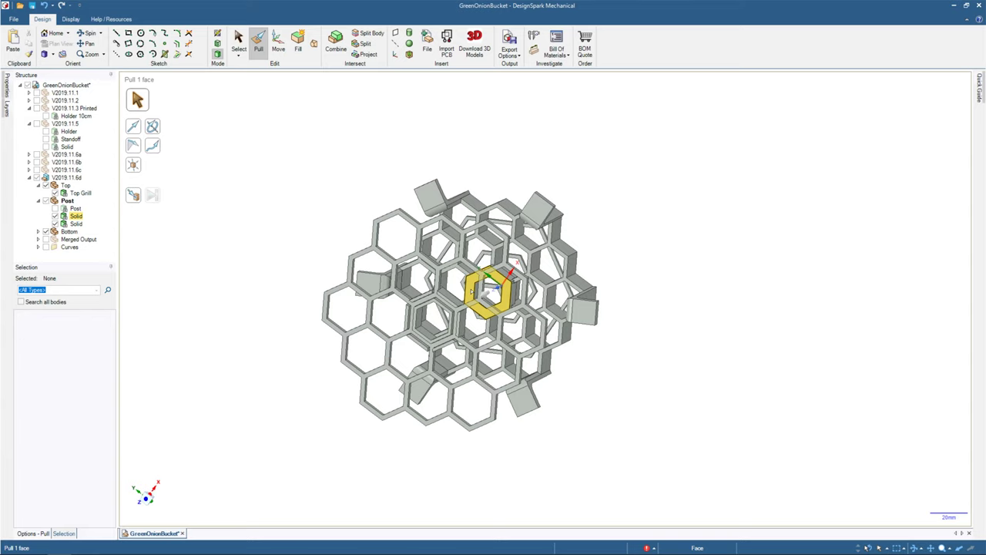
mouse_move(472, 291)
middle_mouse_down()
mouse_move(462, 314)
mouse_move(466, 302)
middle_mouse_up()
middle_click_drag(522, 265, 466, 374)
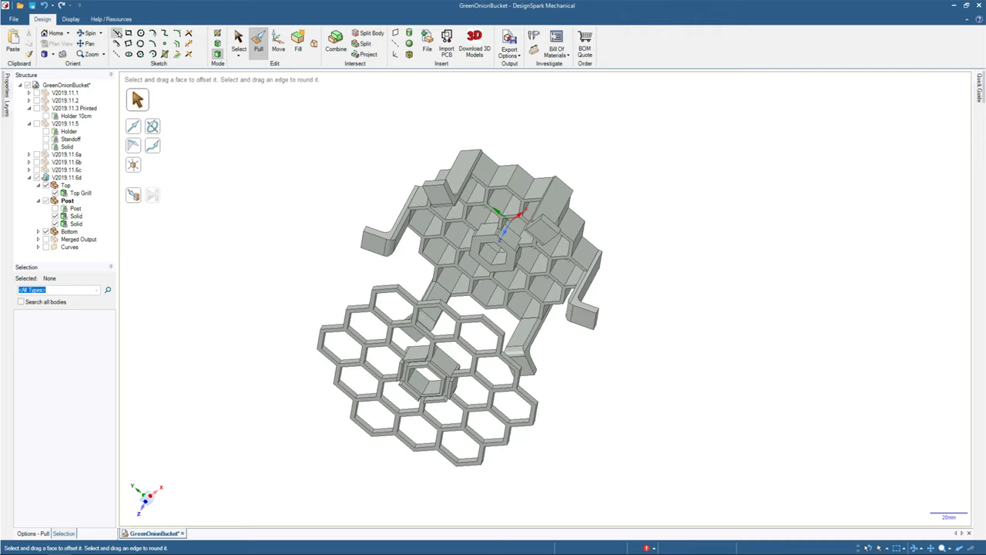
left_click(117, 34)
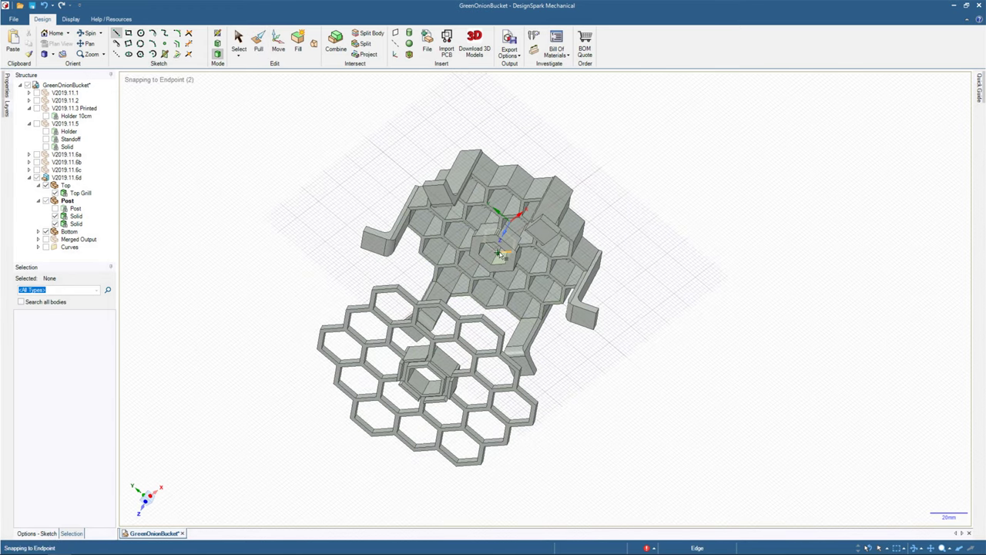
scroll(499, 254, "up", 6)
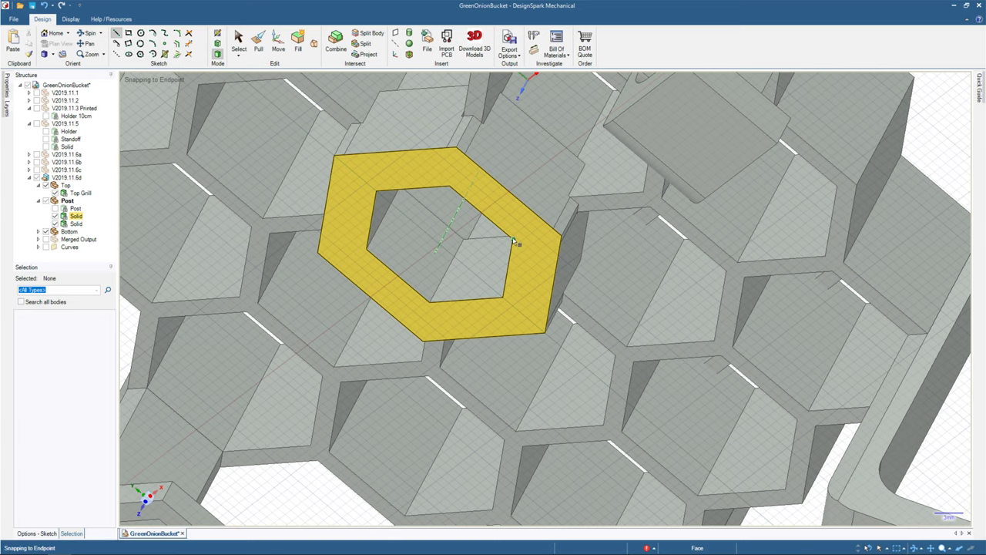
left_click(515, 242)
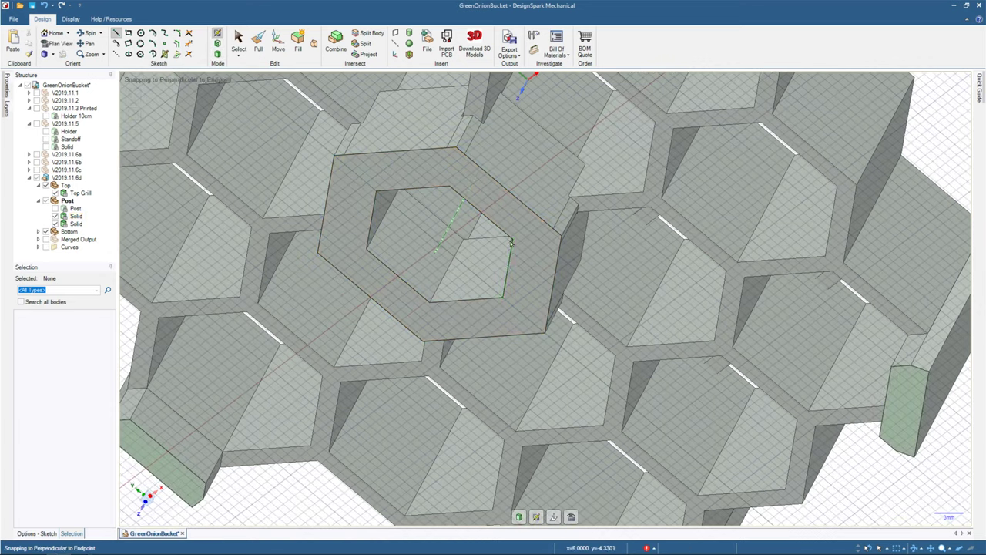
scroll(485, 299, "down", 5)
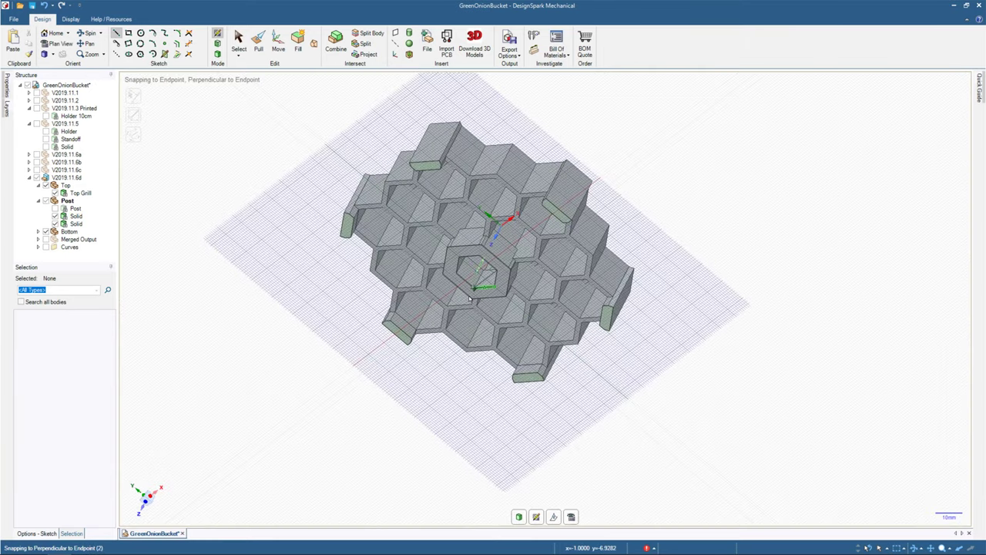
key("s")
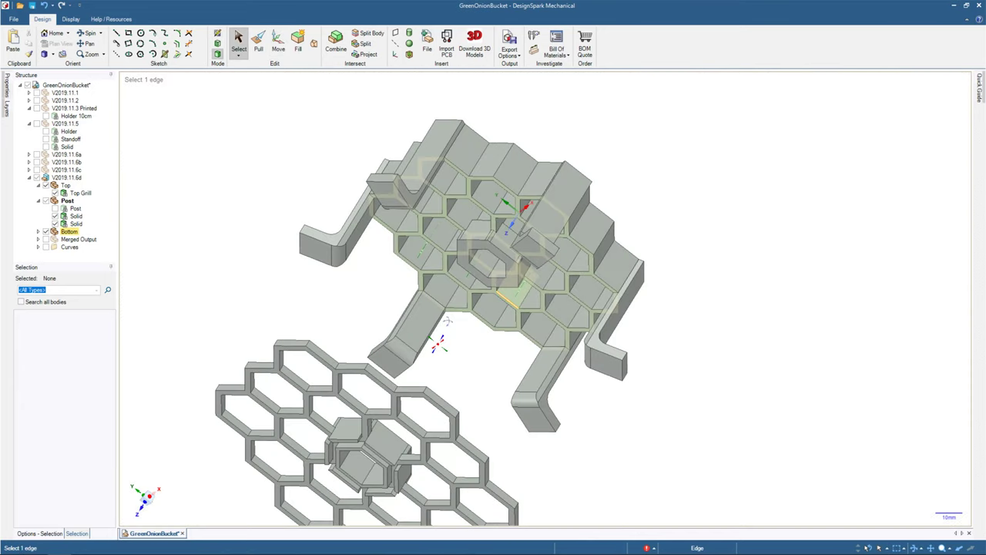
mouse_move(447, 320)
middle_mouse_down()
mouse_move(387, 317)
mouse_move(394, 346)
mouse_move(446, 278)
mouse_move(510, 252)
mouse_move(485, 285)
middle_mouse_up()
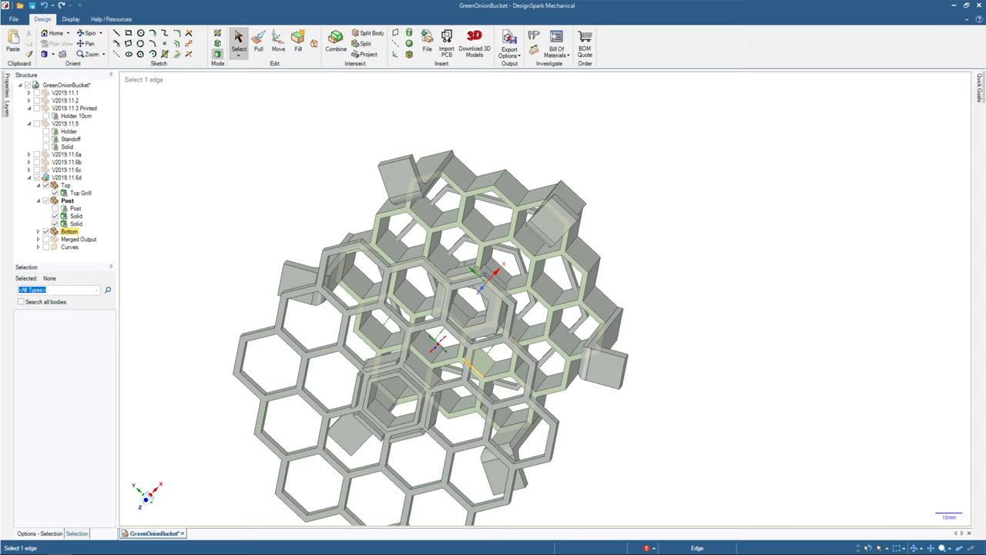
middle_click_drag(482, 284, 461, 299)
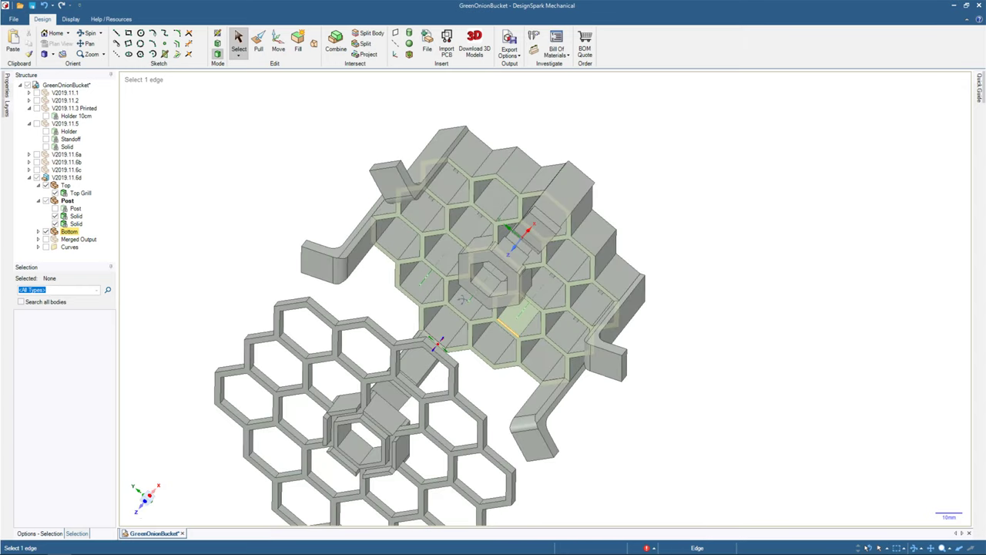
key("Escape")
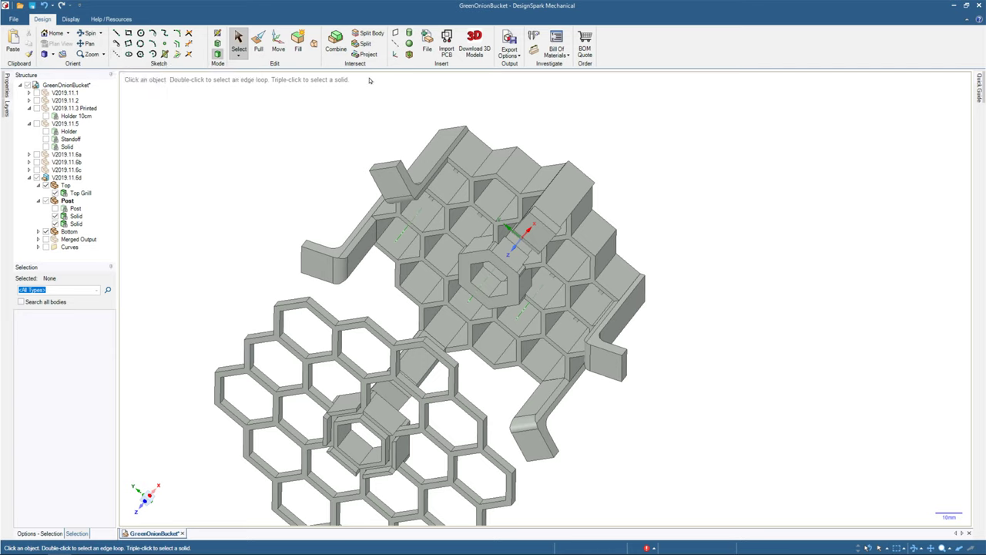
left_click(394, 43)
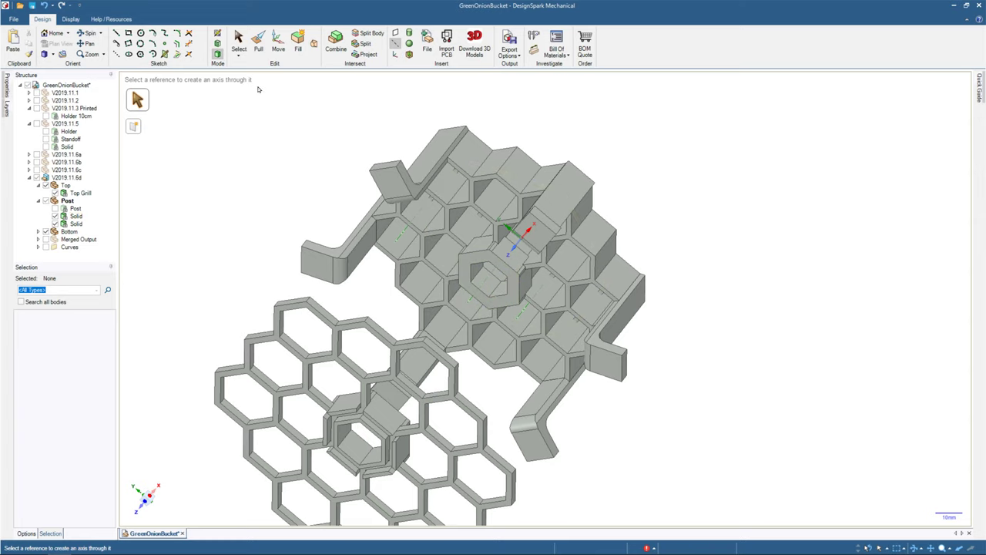
left_click(115, 53)
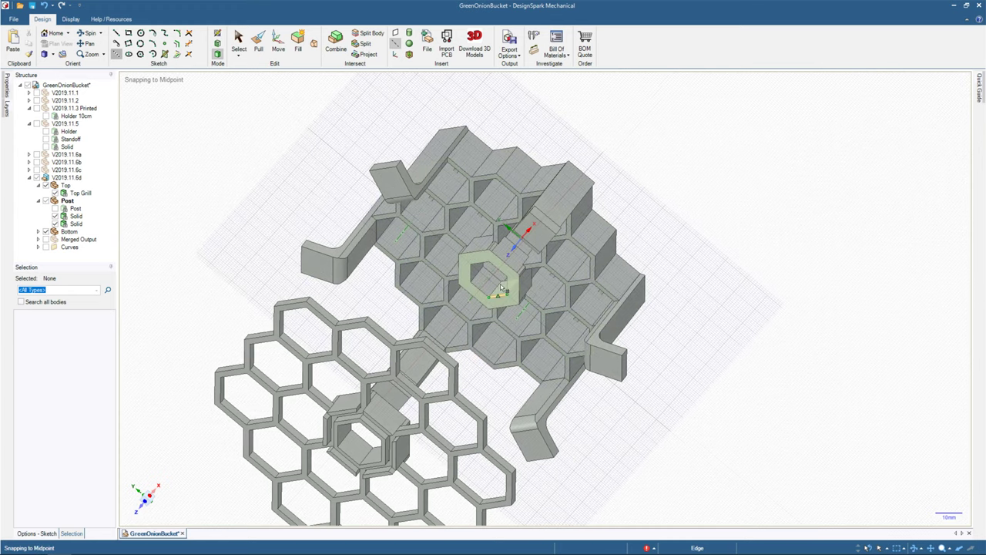
middle_click_drag(657, 211, 437, 343)
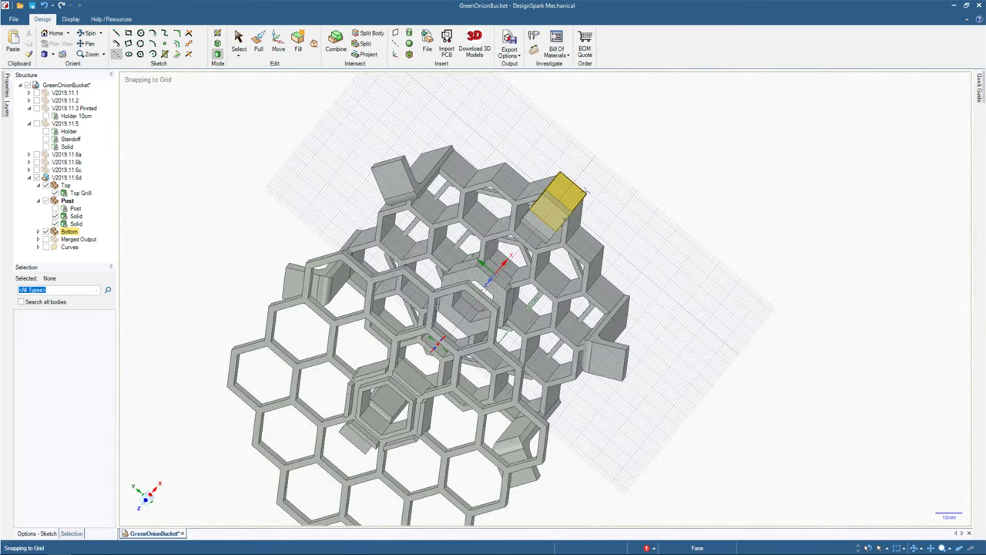
middle_click_drag(585, 173, 685, 319)
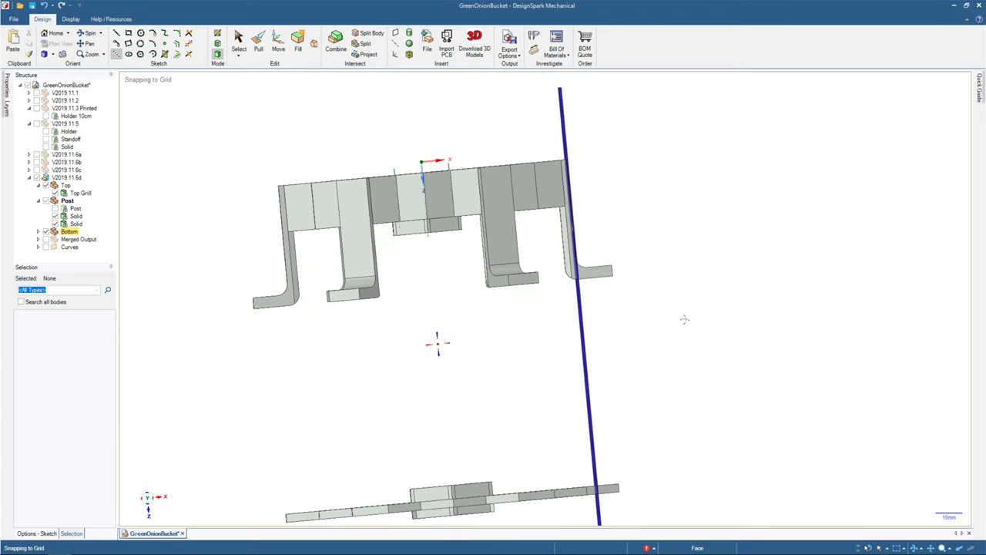
middle_click_drag(684, 319, 693, 175)
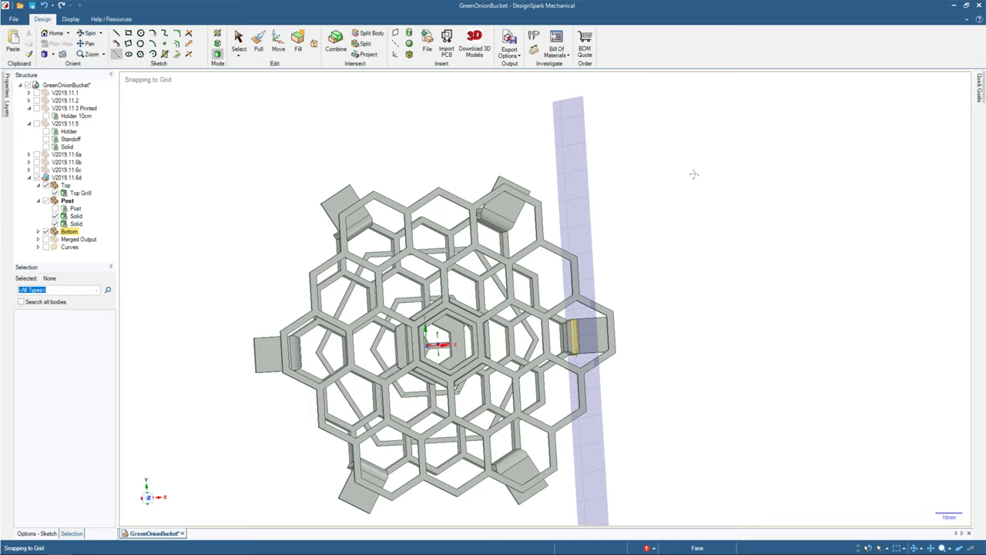
mouse_move(693, 175)
middle_mouse_down()
mouse_move(678, 182)
mouse_move(710, 180)
middle_mouse_up()
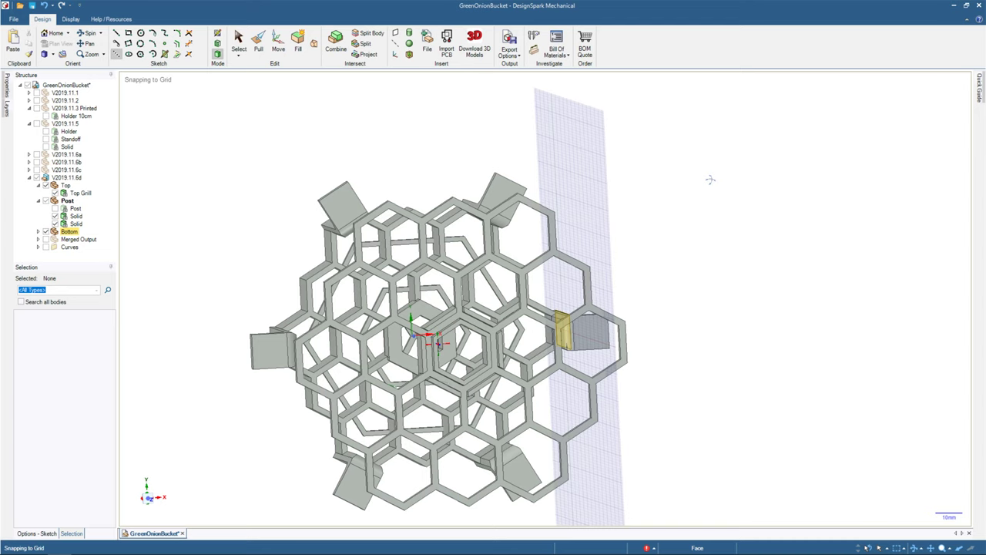
middle_click_drag(710, 180, 771, 181)
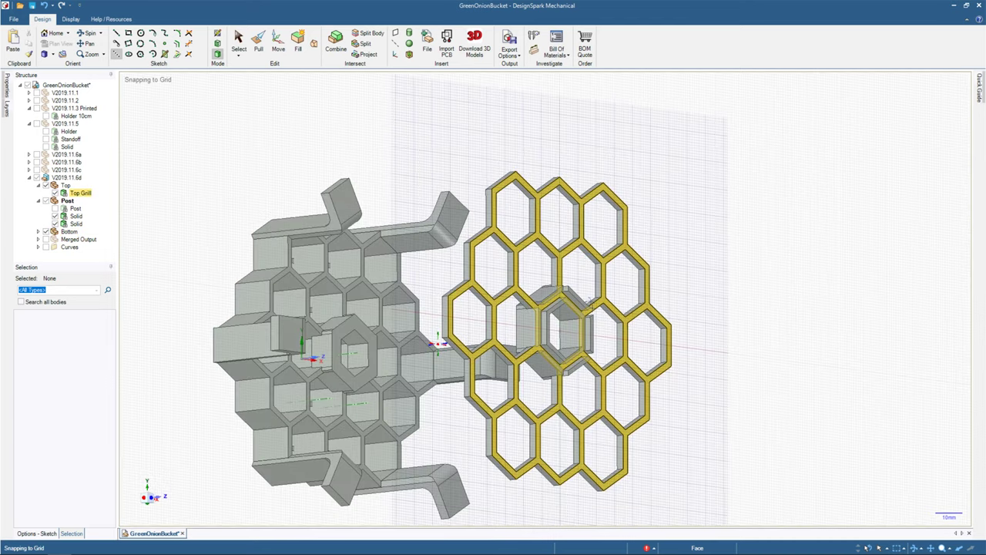
middle_click_drag(437, 341, 567, 338)
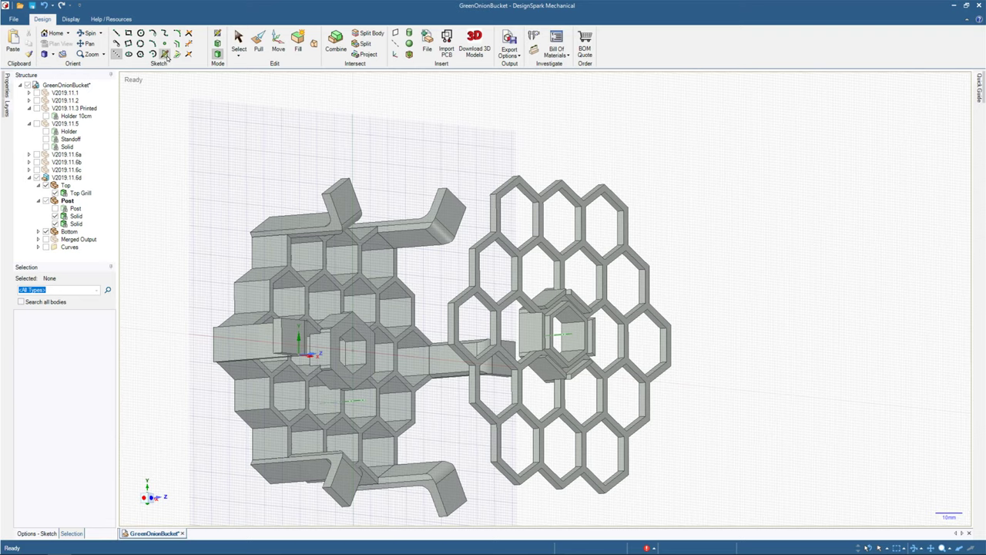
left_click(166, 57)
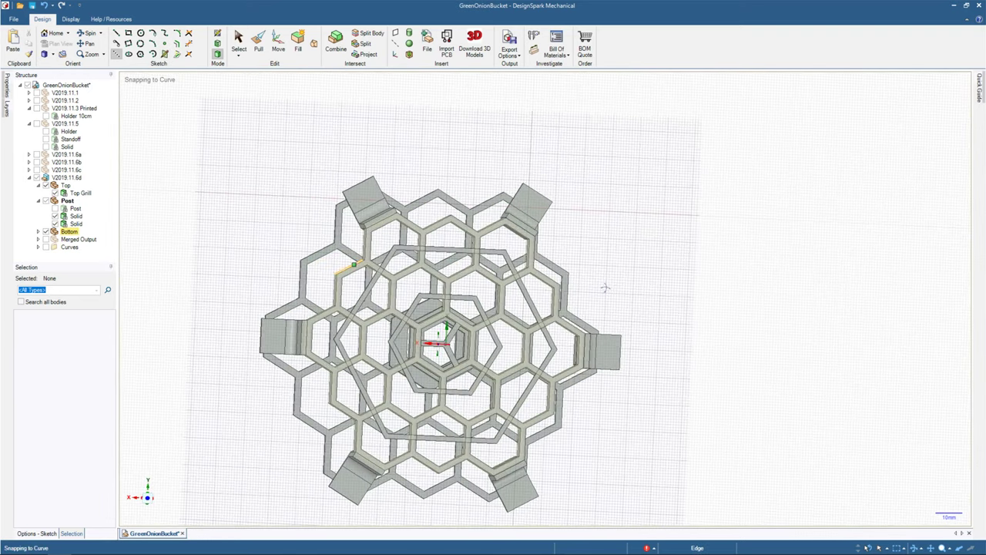
middle_click_drag(605, 287, 529, 322)
left_click(529, 324)
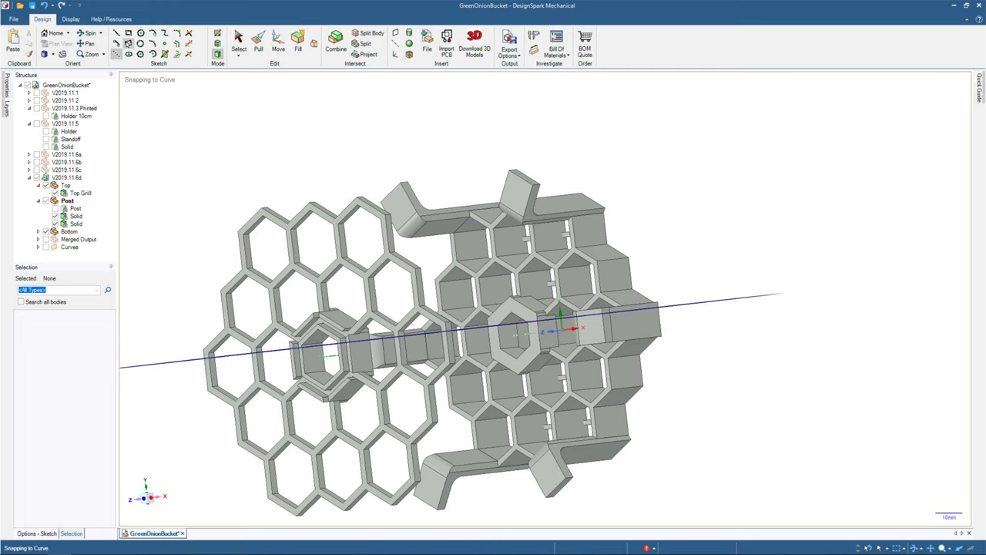
Try to start a line at an inner hexagon corner of the Top Grill connector, on a plane running lengthwise through both grills.
left_click(116, 33)
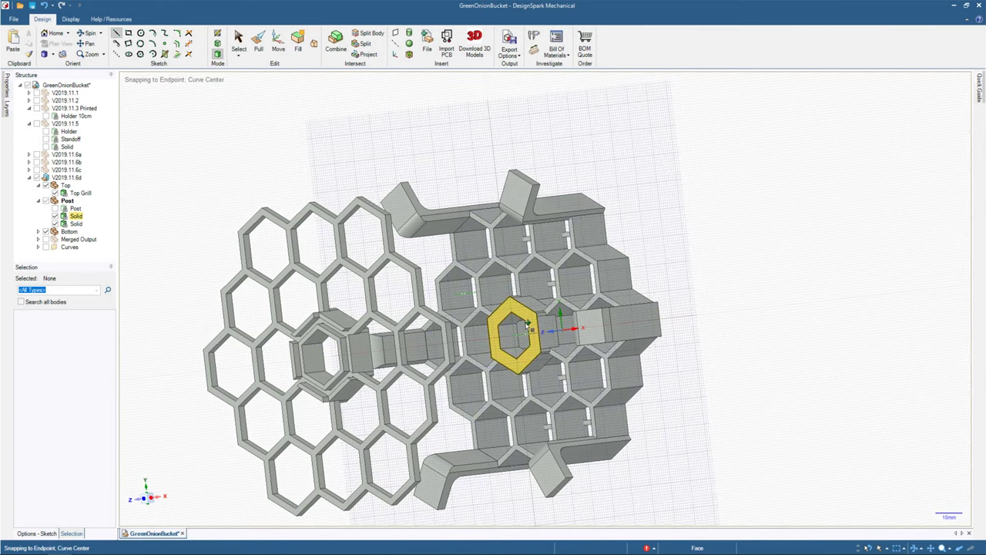
scroll(529, 324, "up", 5)
scroll(510, 320, "up", 3)
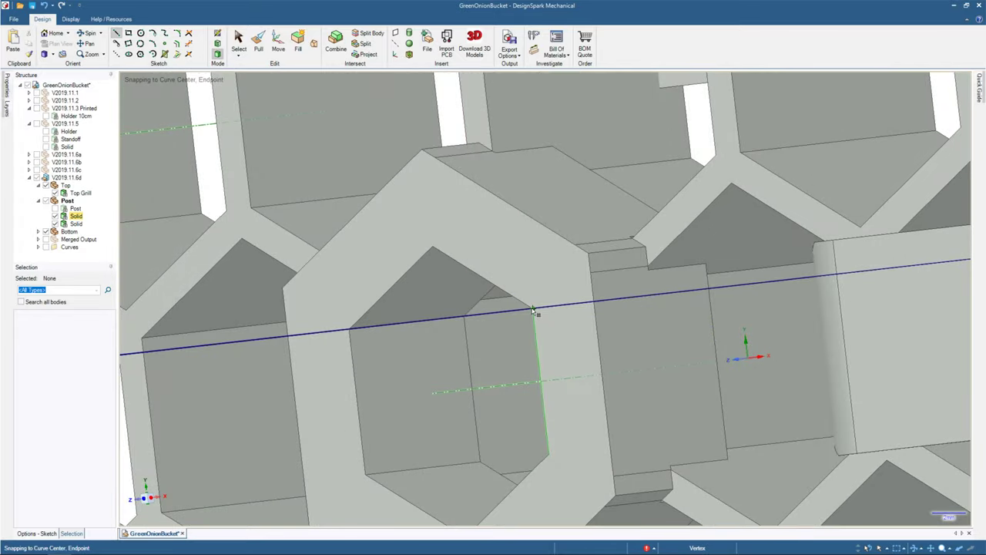
scroll(533, 310, "up", 3)
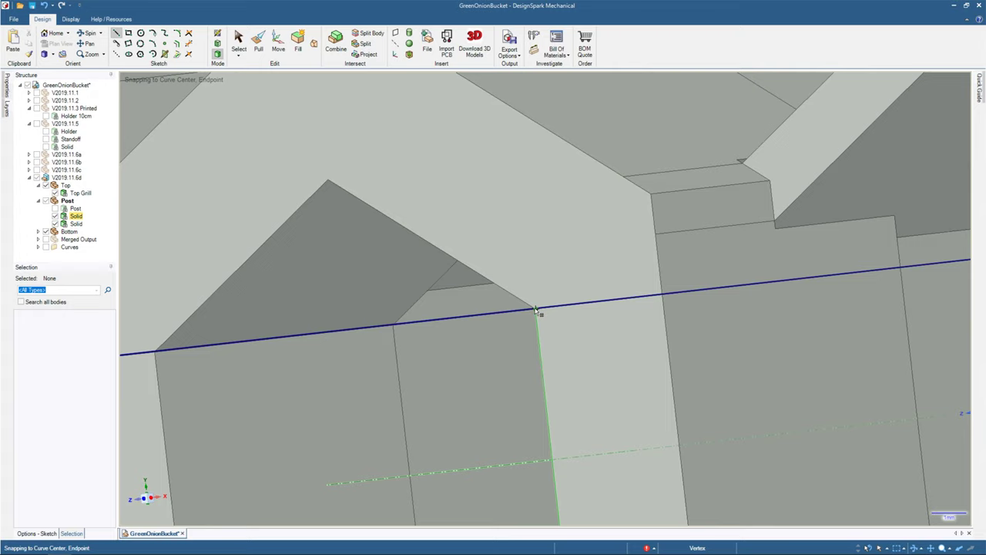
left_click(536, 310)
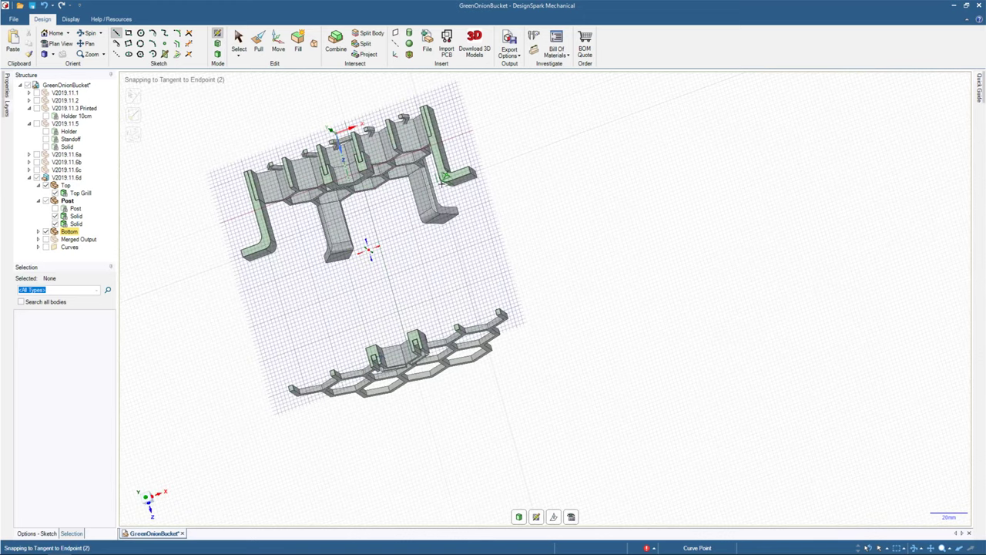
Examine the lengthwise cross-section of both grills and their connectors from several sides and leave the sketch.
mouse_move(443, 179)
middle_mouse_down()
mouse_move(459, 233)
mouse_move(432, 223)
middle_mouse_up()
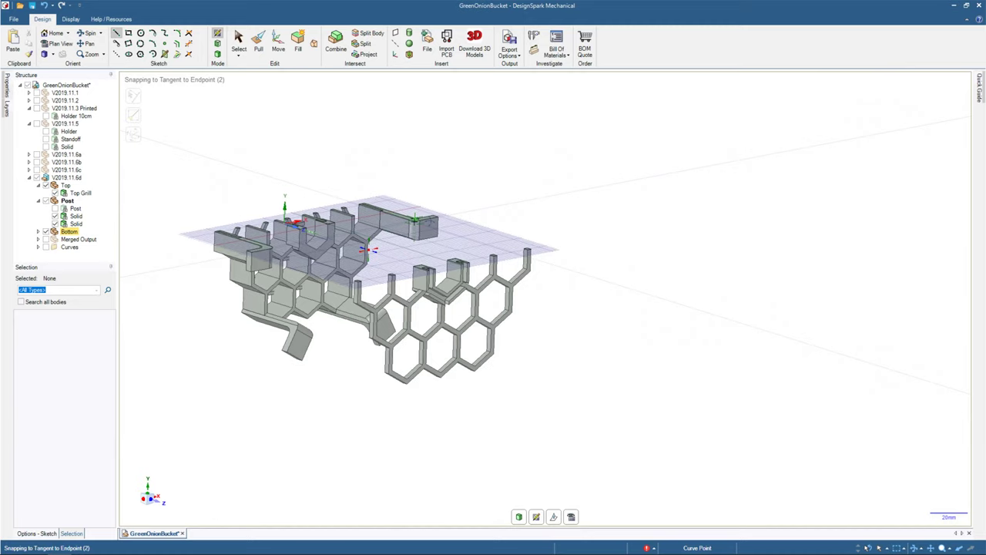
middle_click_drag(415, 221, 436, 253)
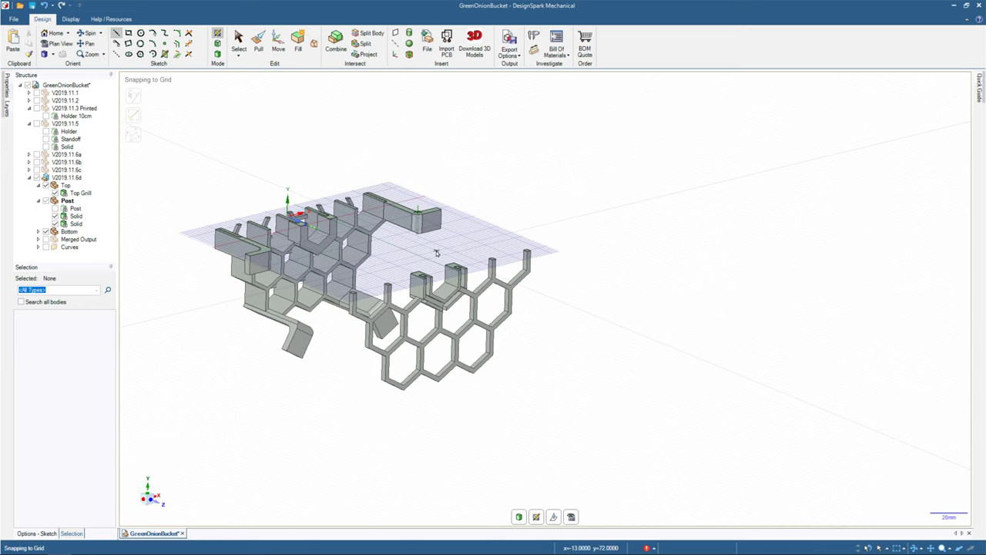
mouse_move(436, 253)
middle_mouse_down()
mouse_move(368, 249)
mouse_move(342, 314)
middle_mouse_up()
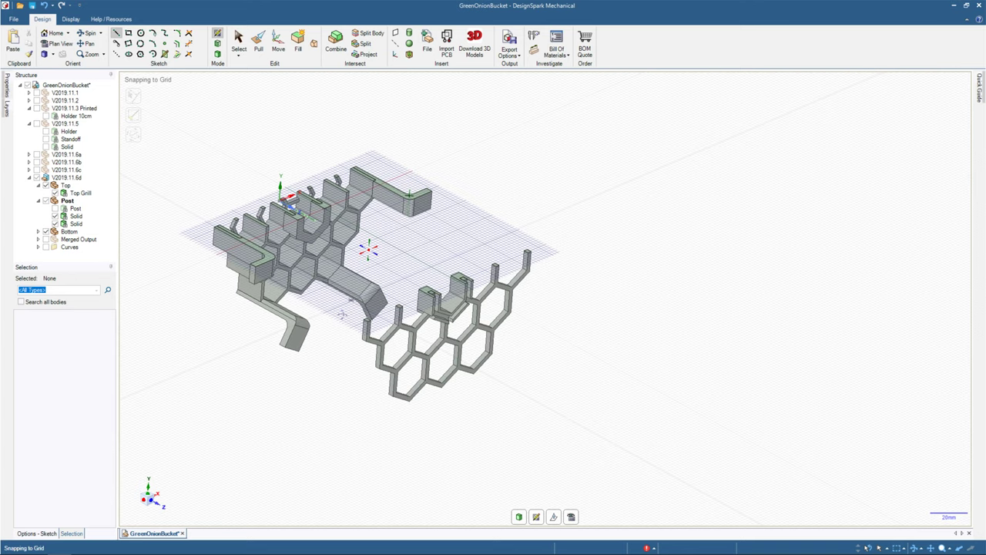
middle_click_drag(341, 314, 360, 336)
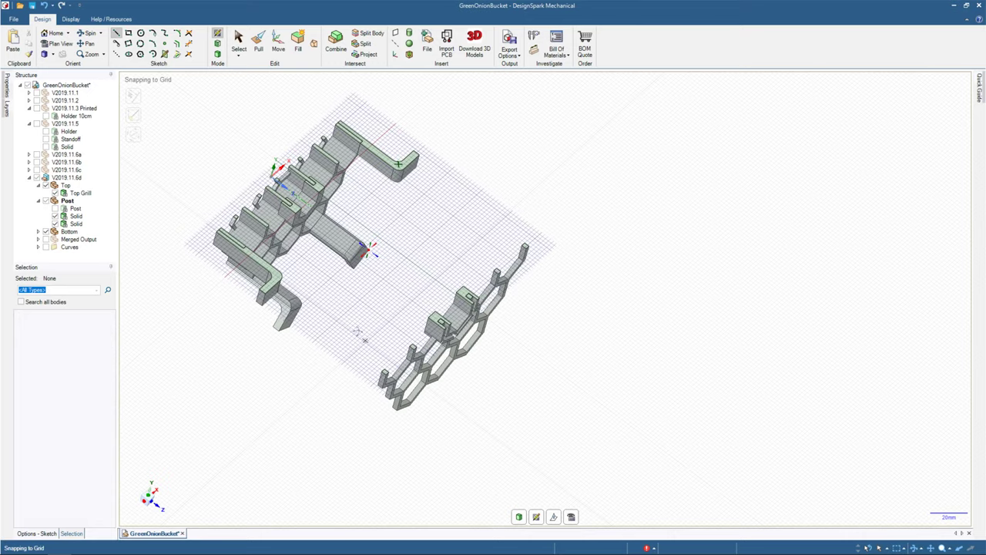
middle_click_drag(357, 333, 278, 252)
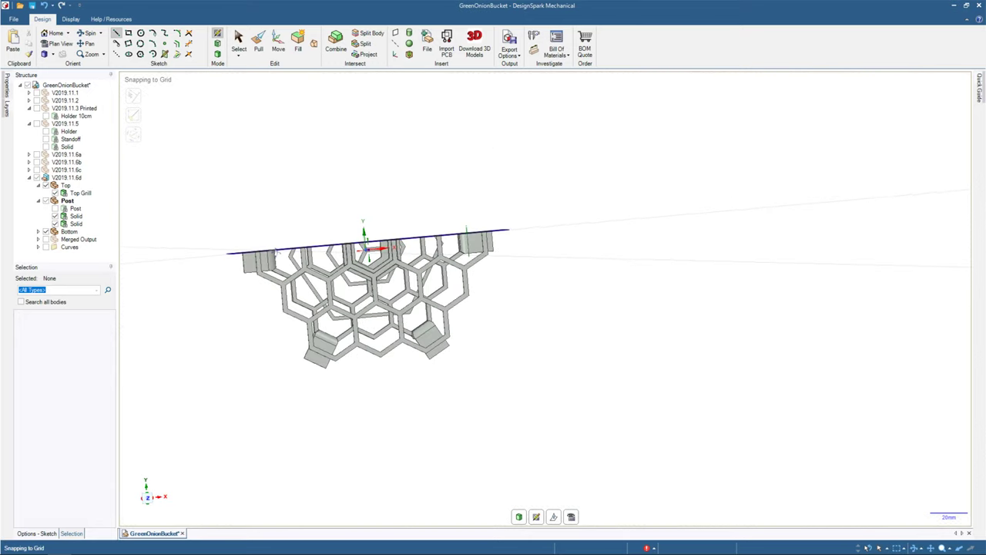
middle_click_drag(275, 252, 272, 253)
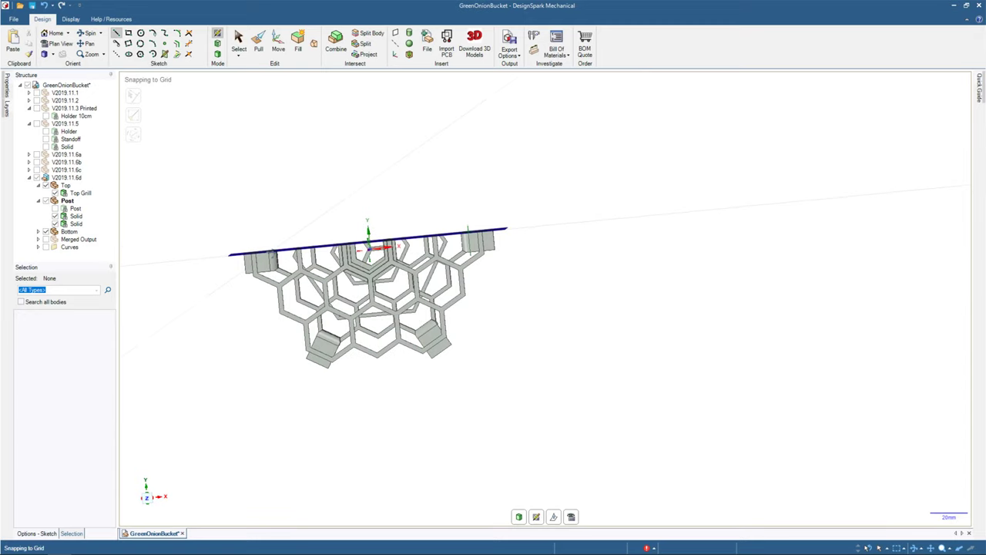
scroll(318, 235, "up", 5)
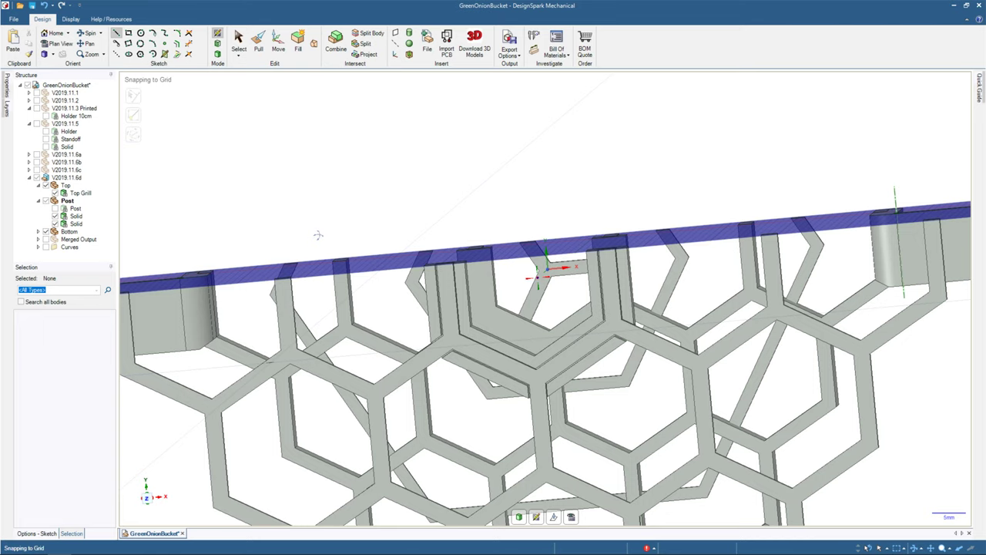
middle_click_drag(319, 235, 327, 209)
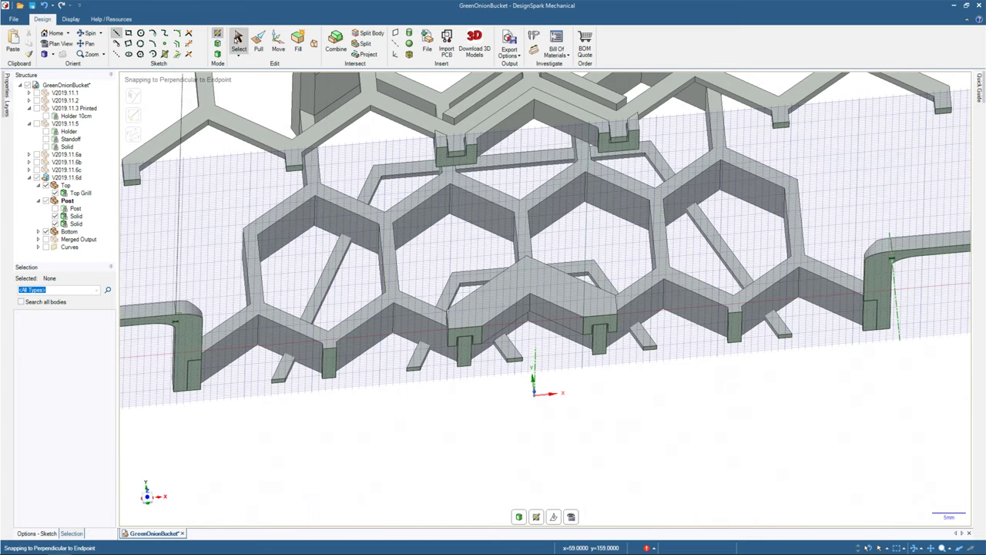
left_click(238, 40)
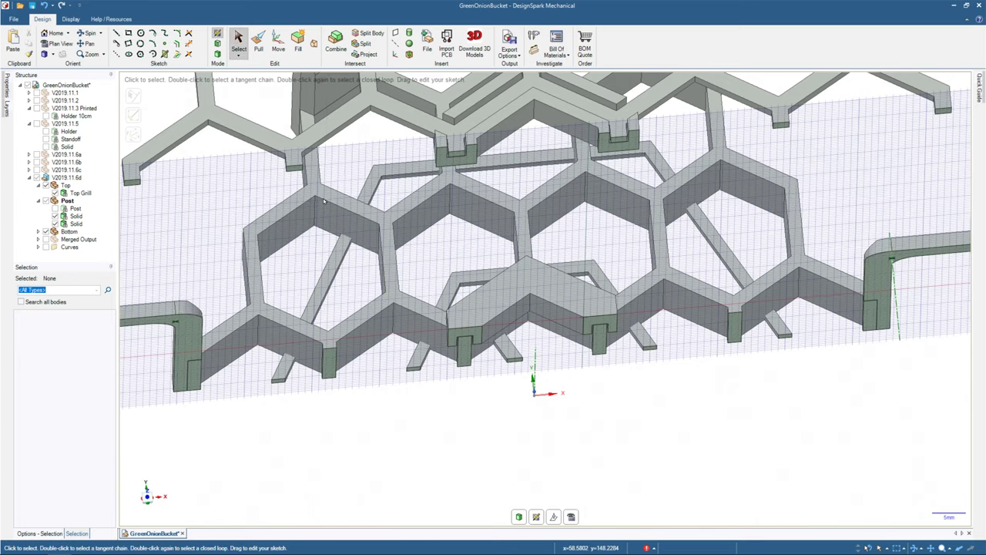
scroll(323, 198, "down", 5)
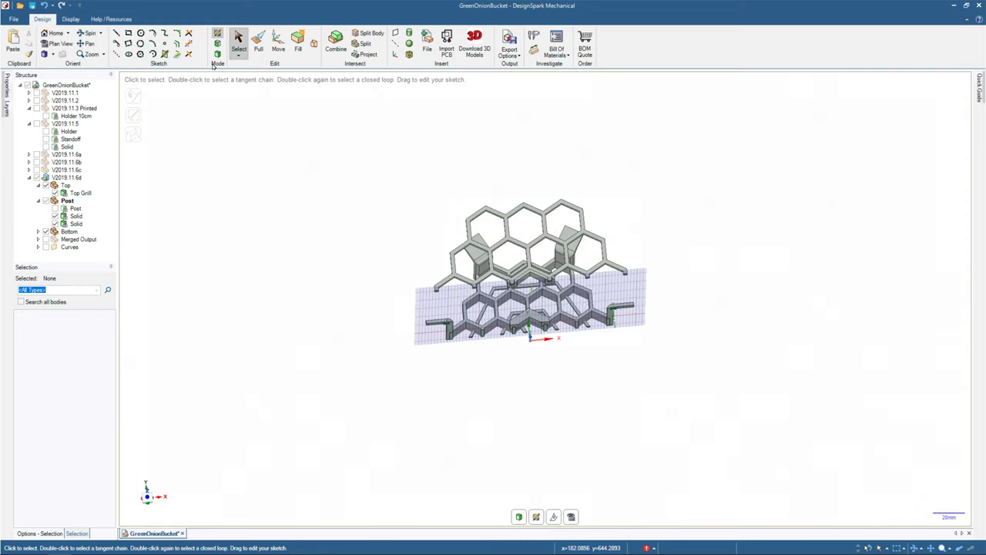
left_click(217, 44)
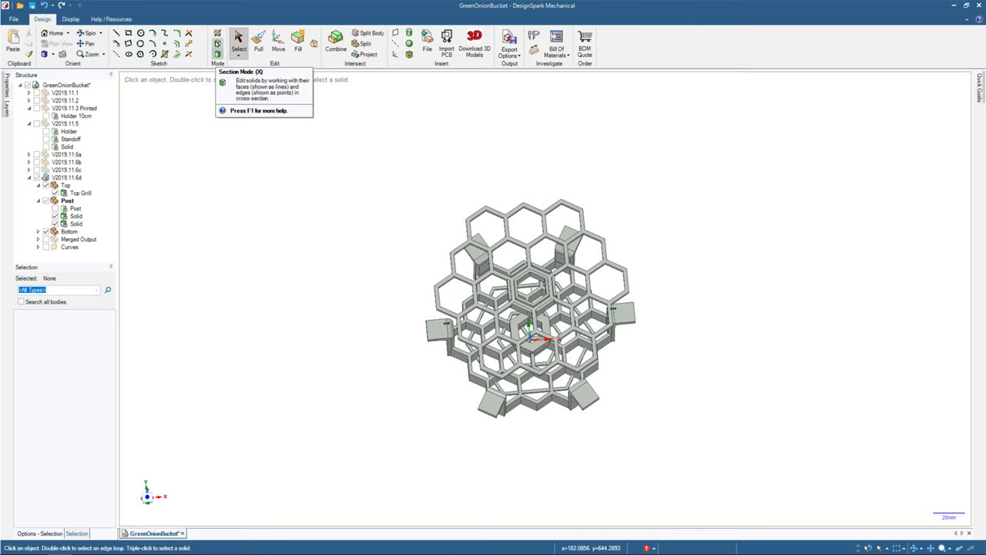
Try to start a line at the Top Grill connector's axis, on a sketch plane parallel to its hexagonal face.
middle_click_drag(316, 220, 420, 247)
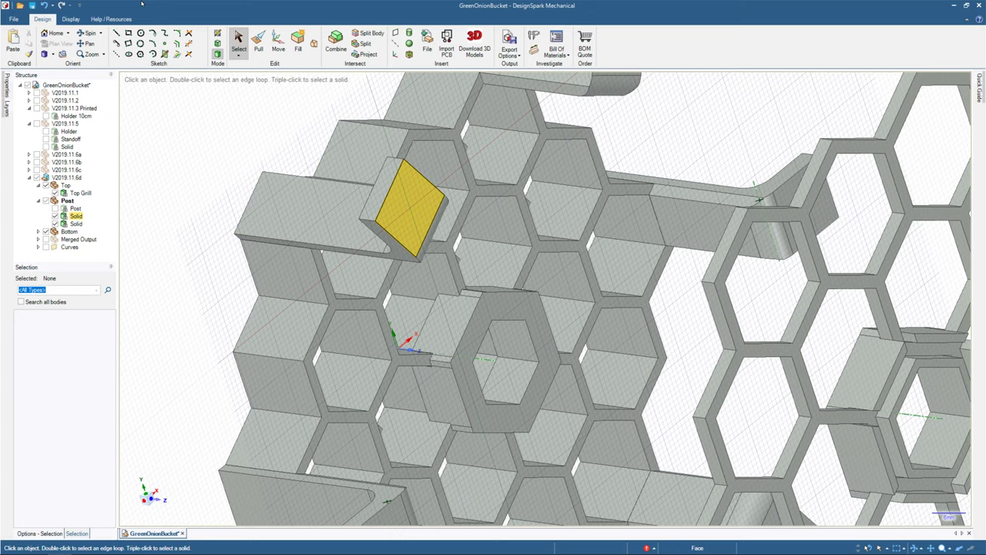
key("l")
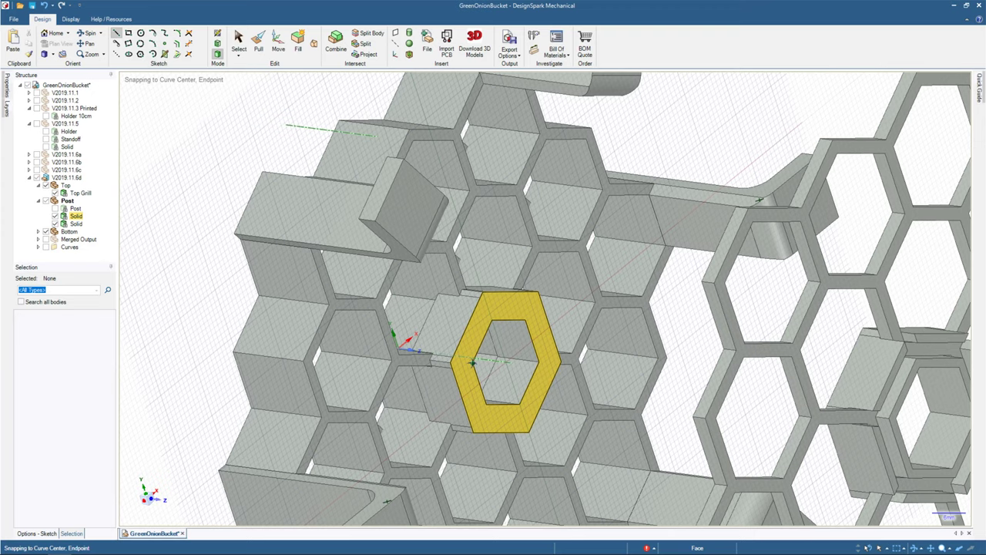
middle_click_drag(473, 362, 470, 366)
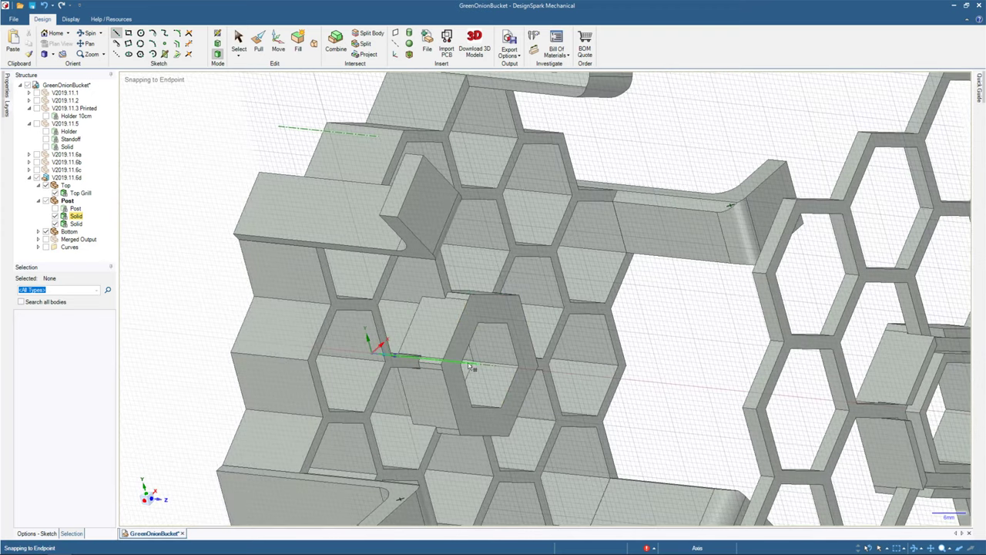
left_click(470, 366)
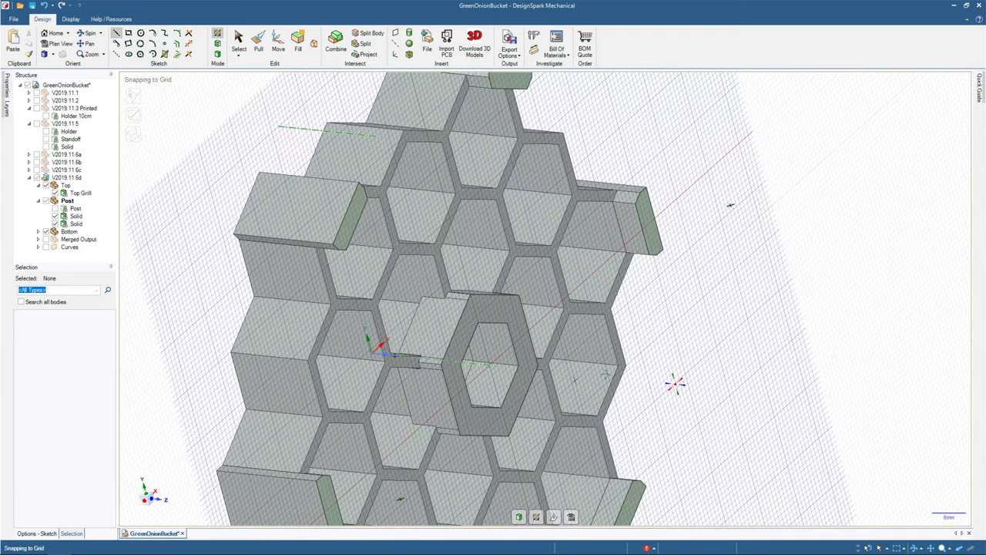
key("v")
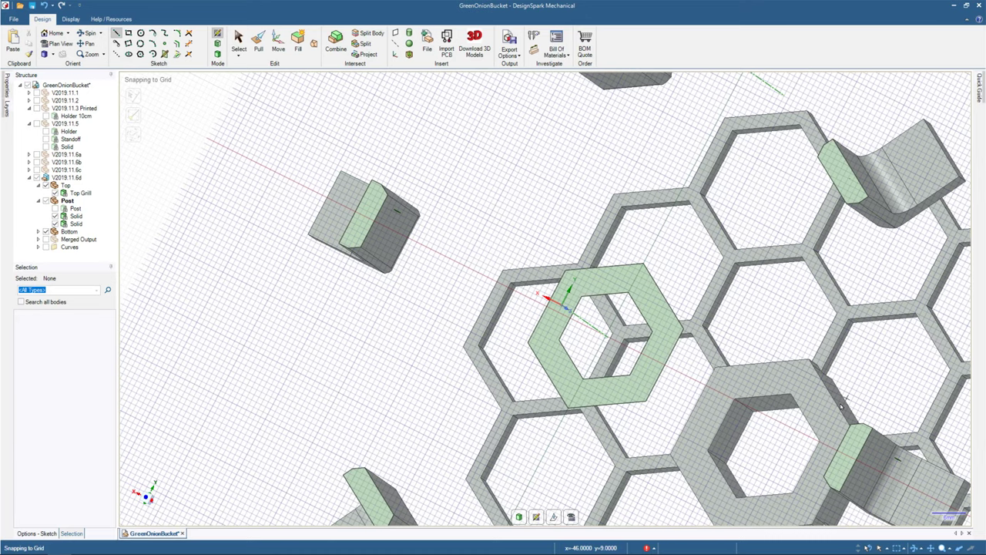
Try to draw a line on the Top Grill connector's hexagonal cross-section from section mode, and return to 3D mode.
left_click(218, 45)
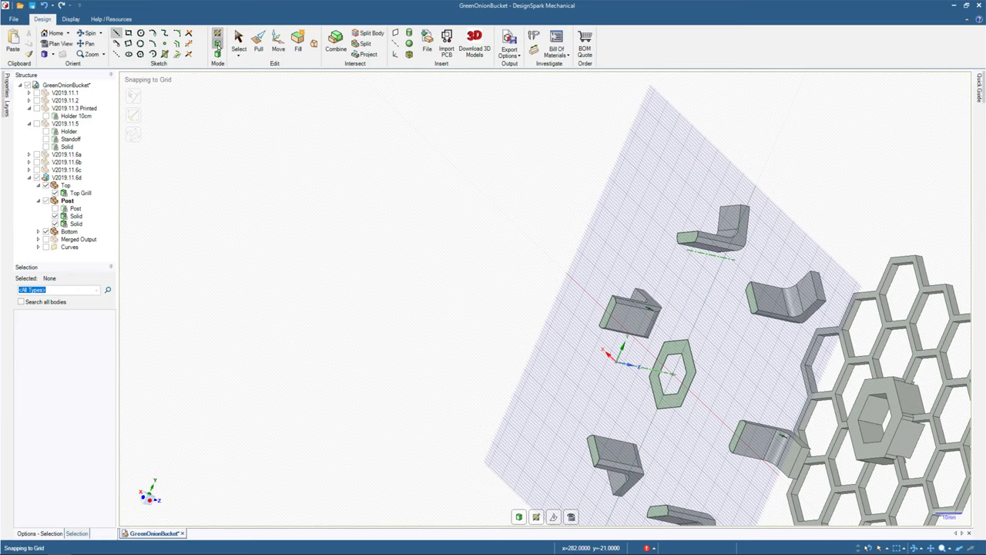
left_click(218, 44)
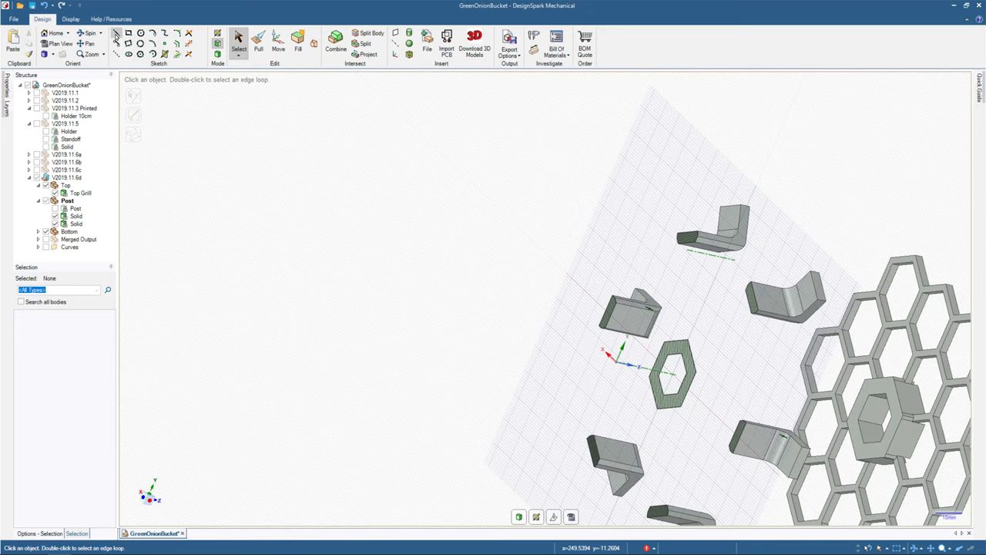
left_click(116, 33)
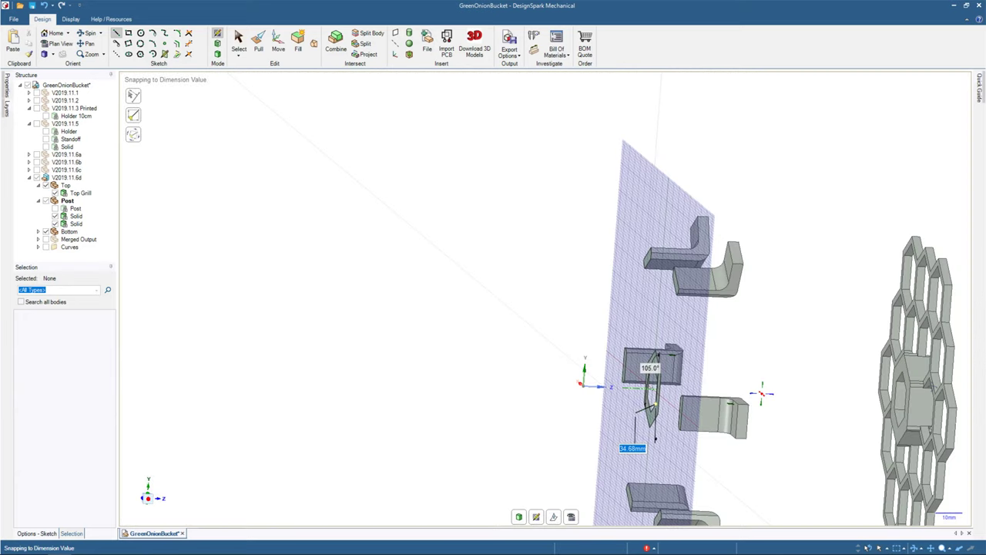
middle_click_drag(761, 393, 864, 423)
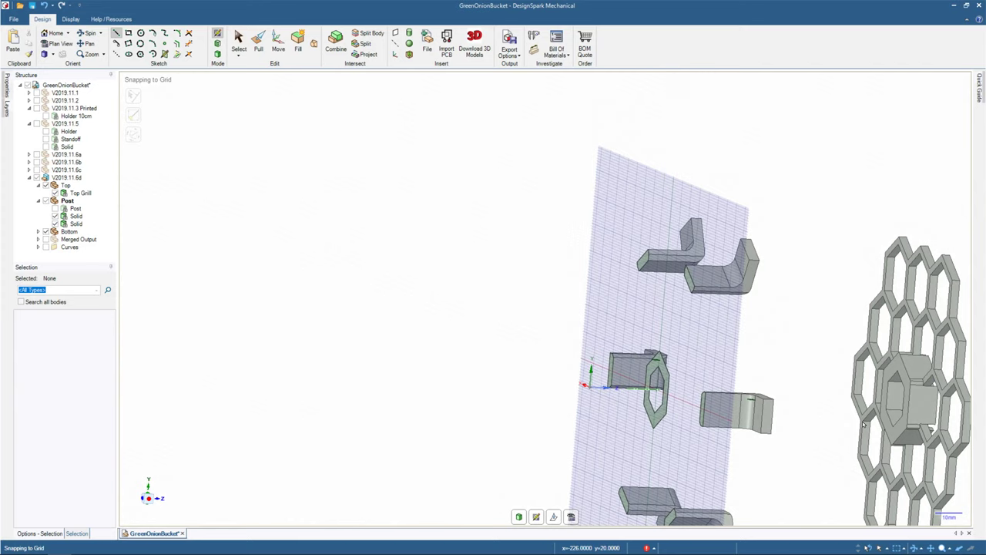
key("d")
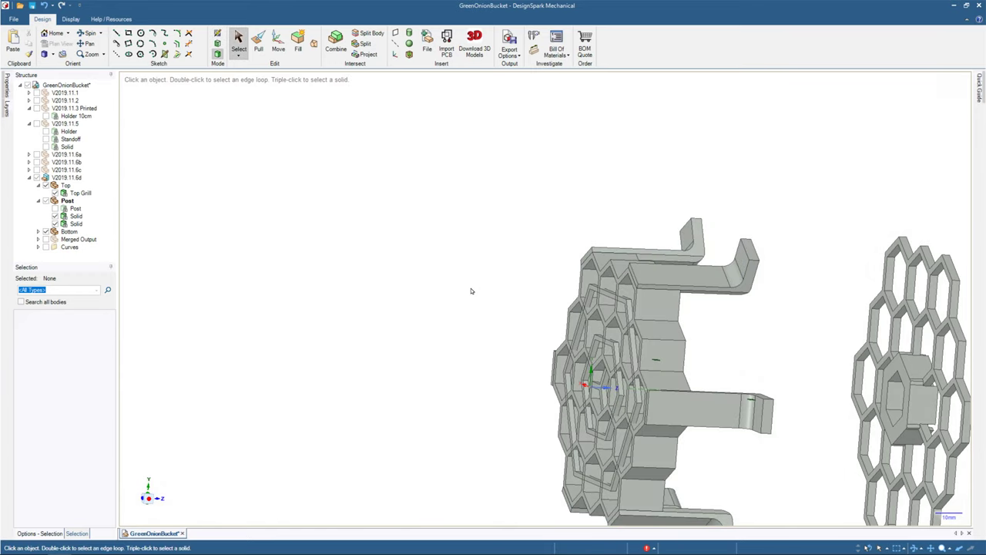
Examine both grills and their hexagonal connectors from several sides for a suitable plane reference.
middle_click_drag(472, 290, 424, 266)
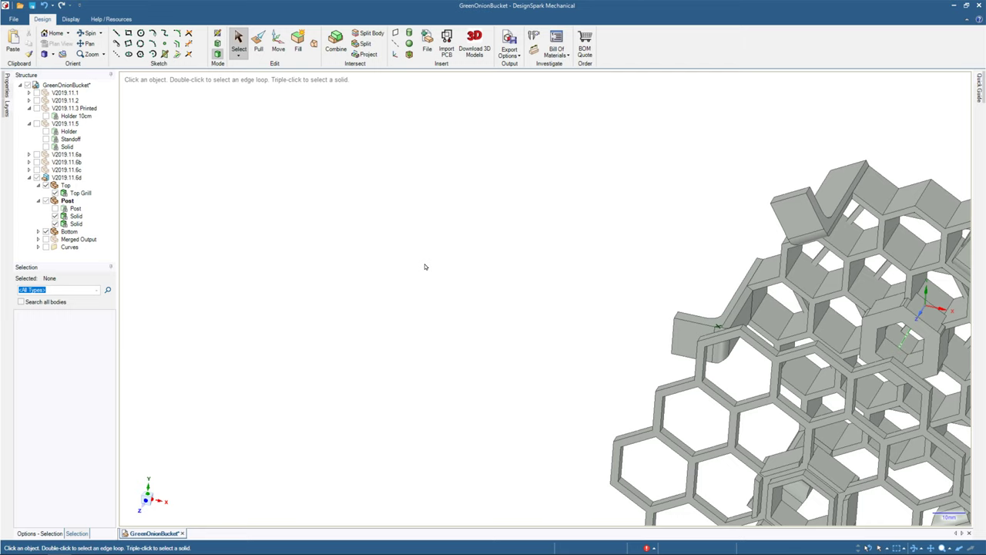
middle_click_drag(425, 267, 399, 237)
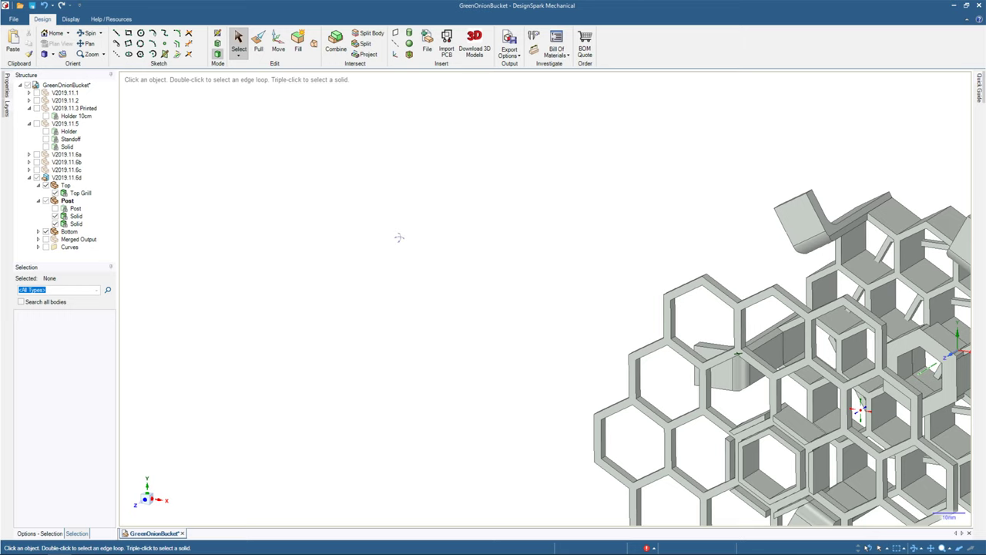
middle_click_drag(399, 238, 395, 33)
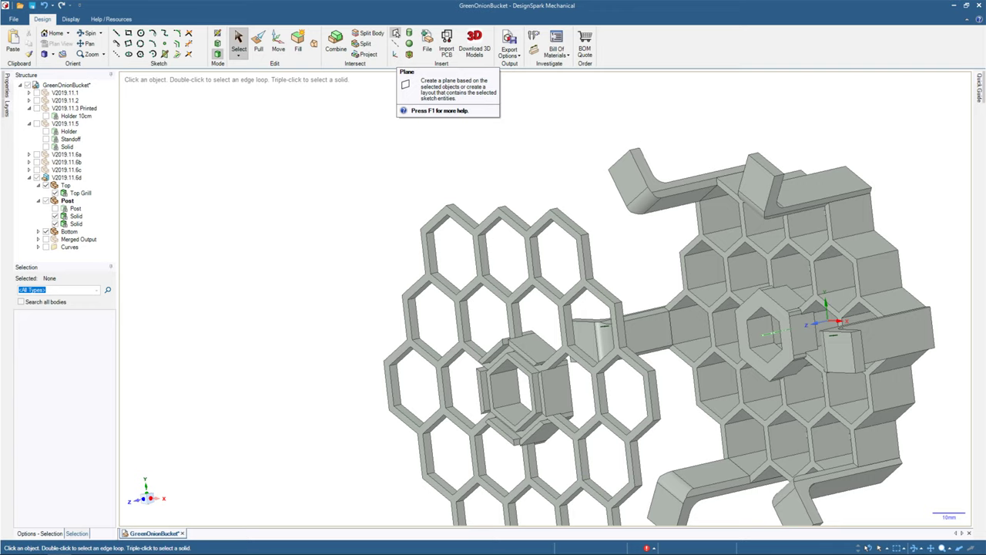
left_click(395, 34)
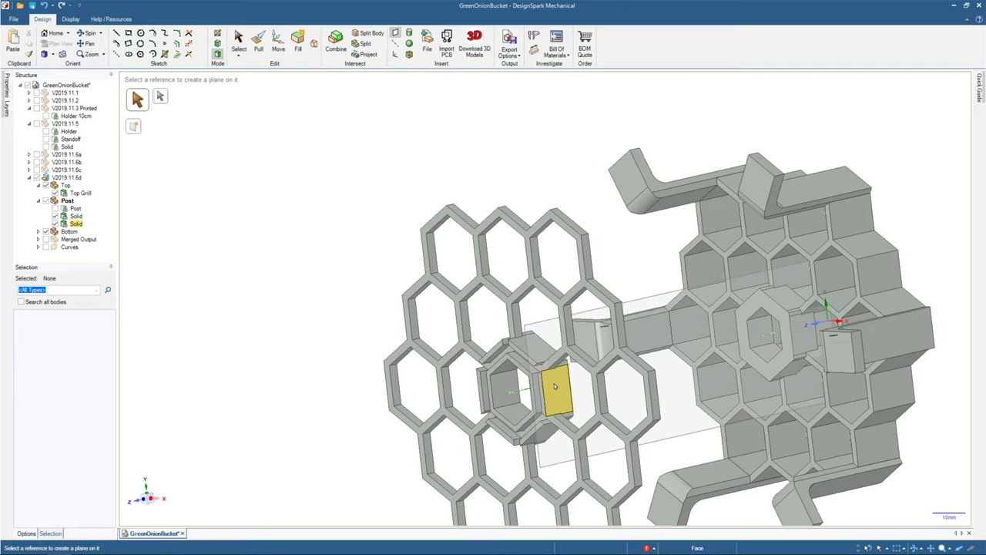
middle_click_drag(554, 385, 705, 391)
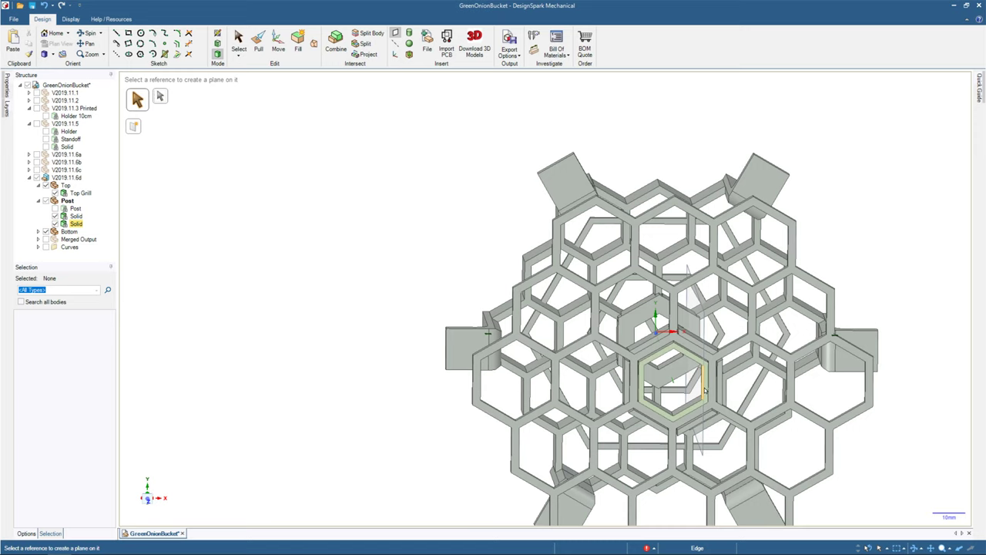
middle_click_drag(704, 391, 738, 394)
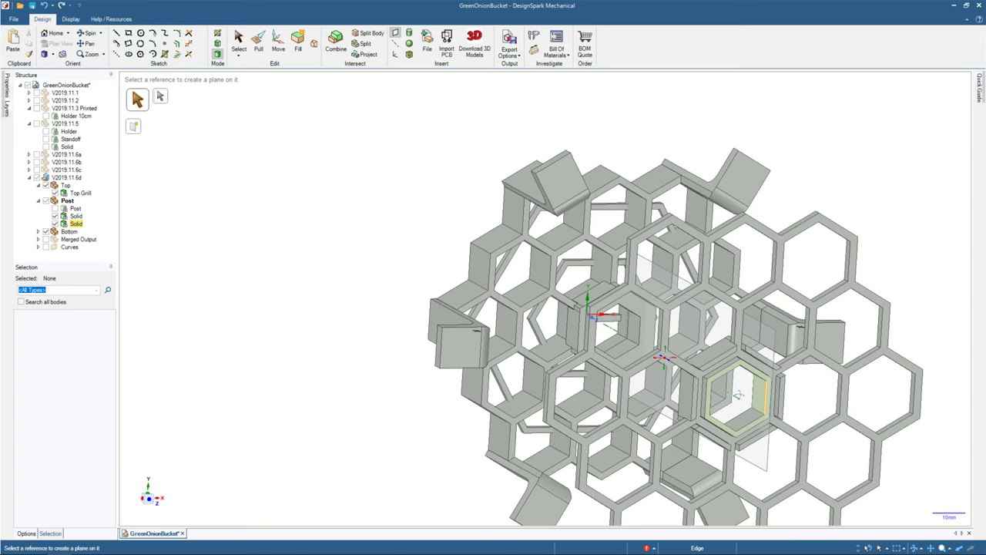
middle_click_drag(739, 394, 722, 392)
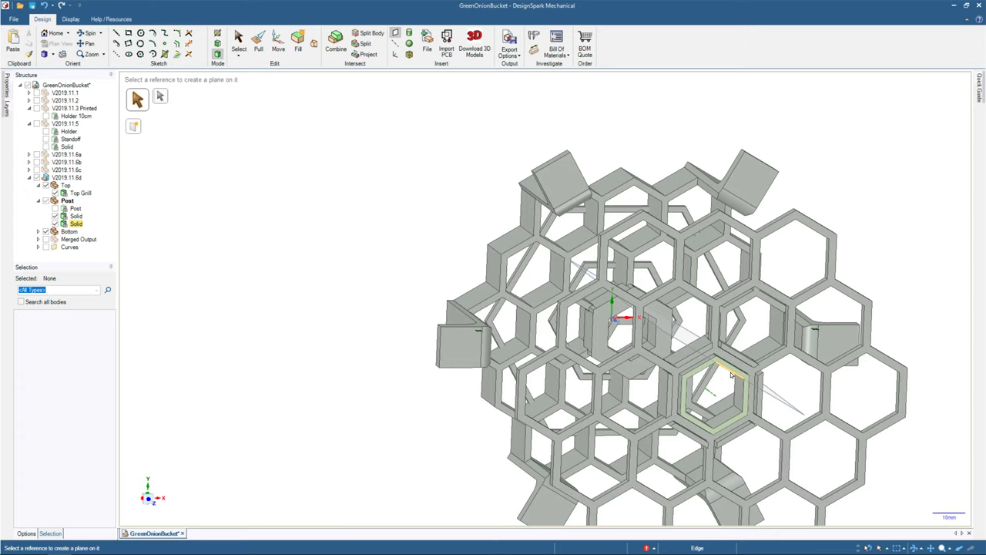
middle_click_drag(731, 375, 737, 408)
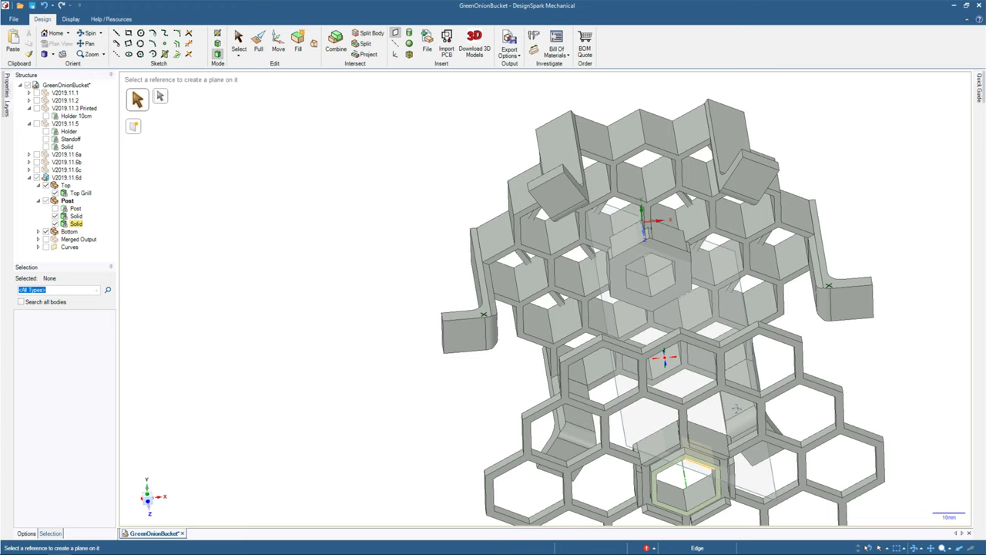
middle_click_drag(737, 408, 751, 399)
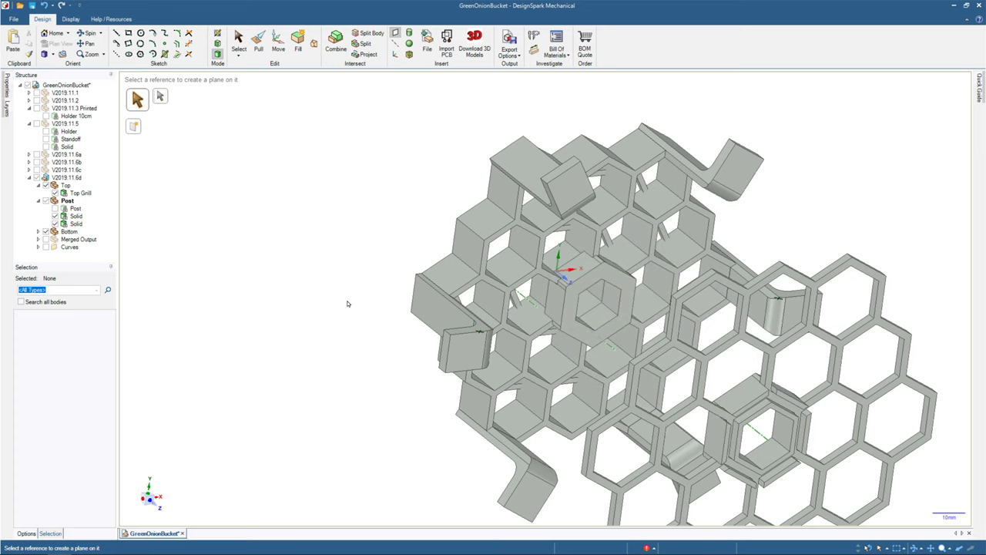
middle_click_drag(348, 304, 327, 279)
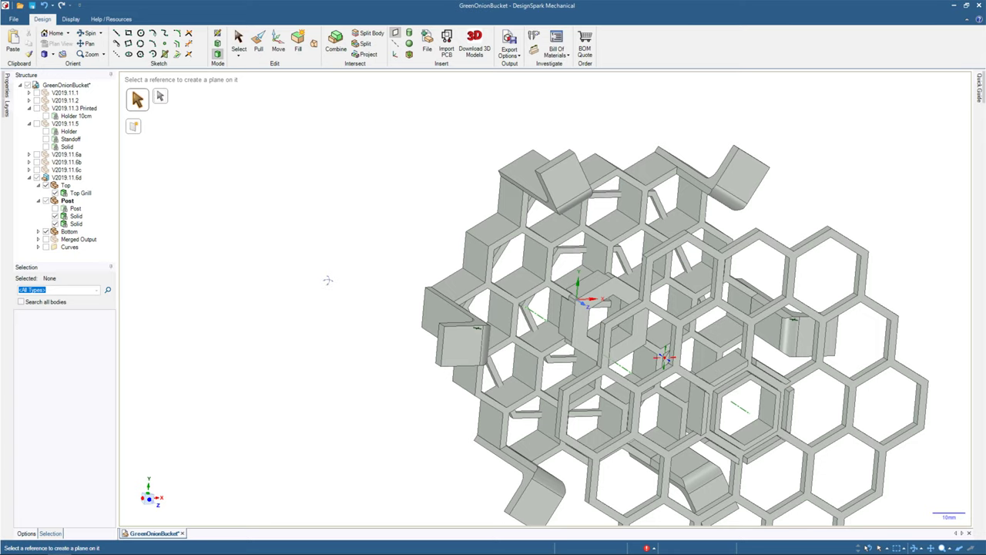
middle_click_drag(327, 279, 411, 309)
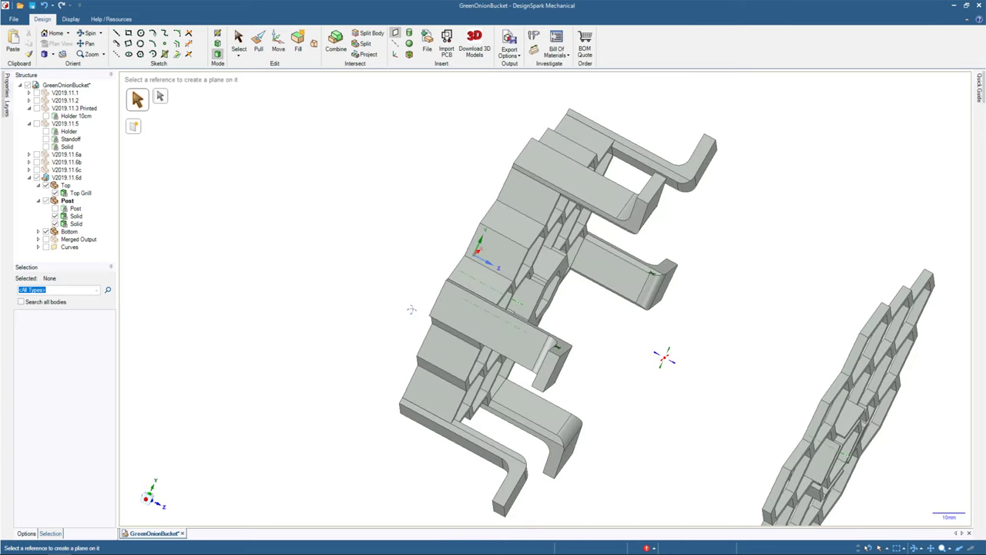
middle_click_drag(411, 309, 273, 274)
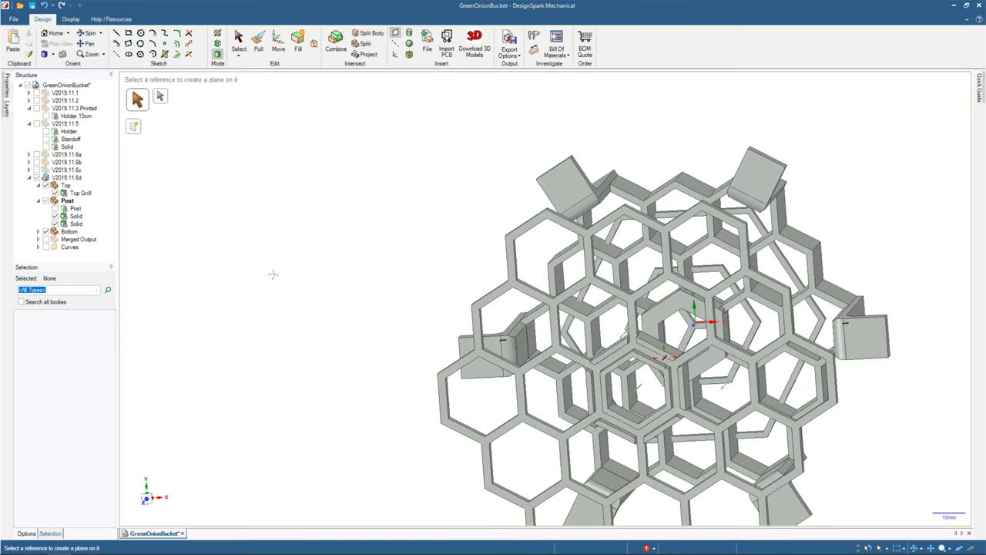
middle_click_drag(273, 275, 274, 321)
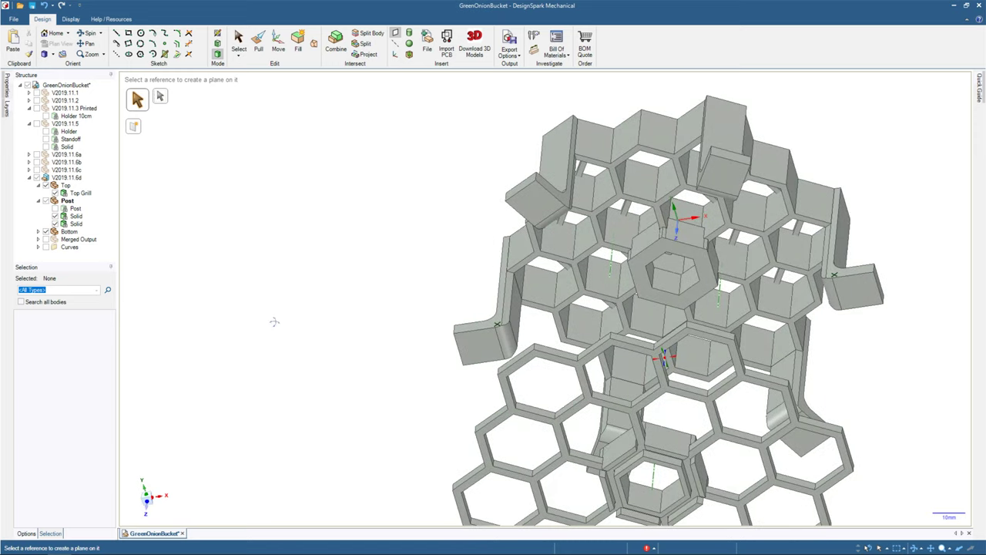
middle_click_drag(274, 321, 594, 461)
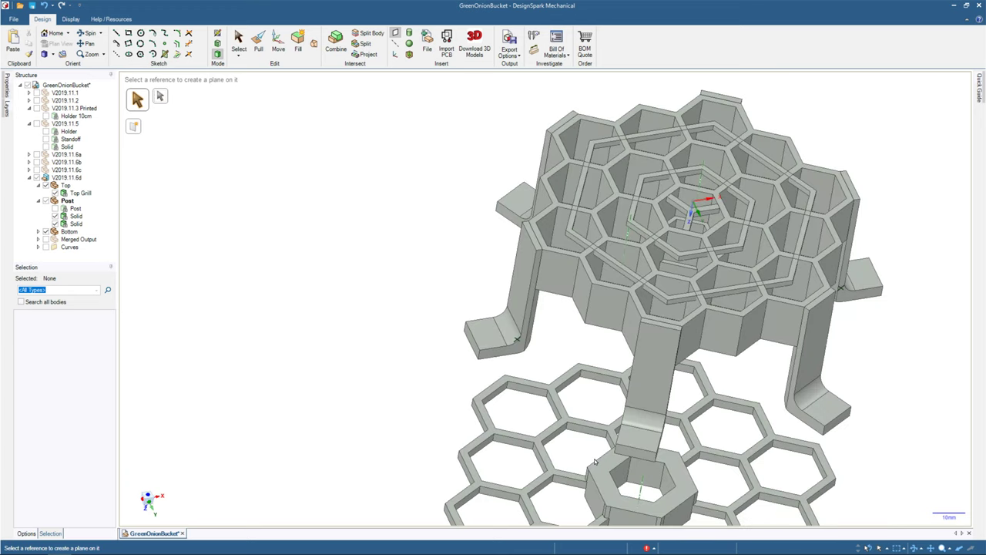
Hide the Top and Bottom components, leaving only the Post component's two hexagonal connectors displayed.
left_click(594, 461)
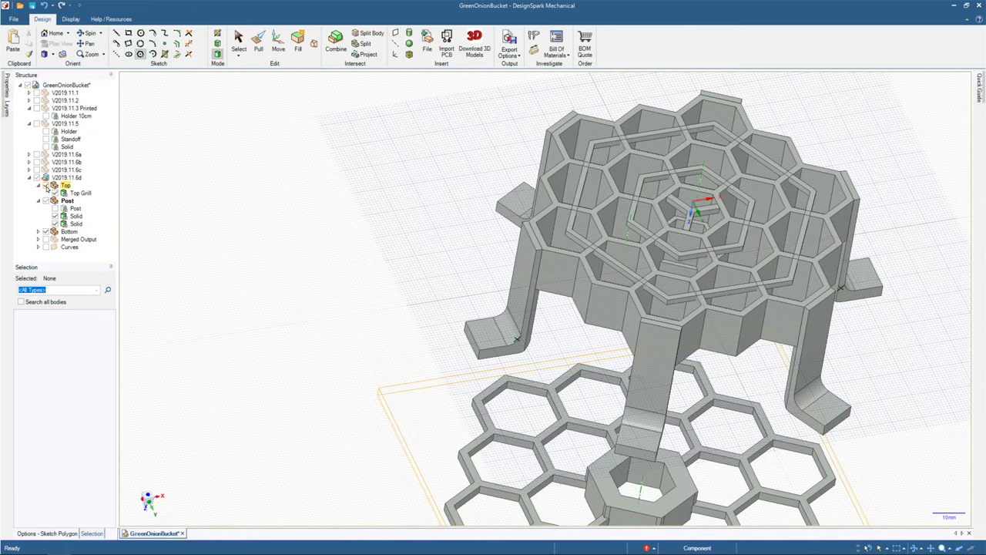
left_click(46, 186)
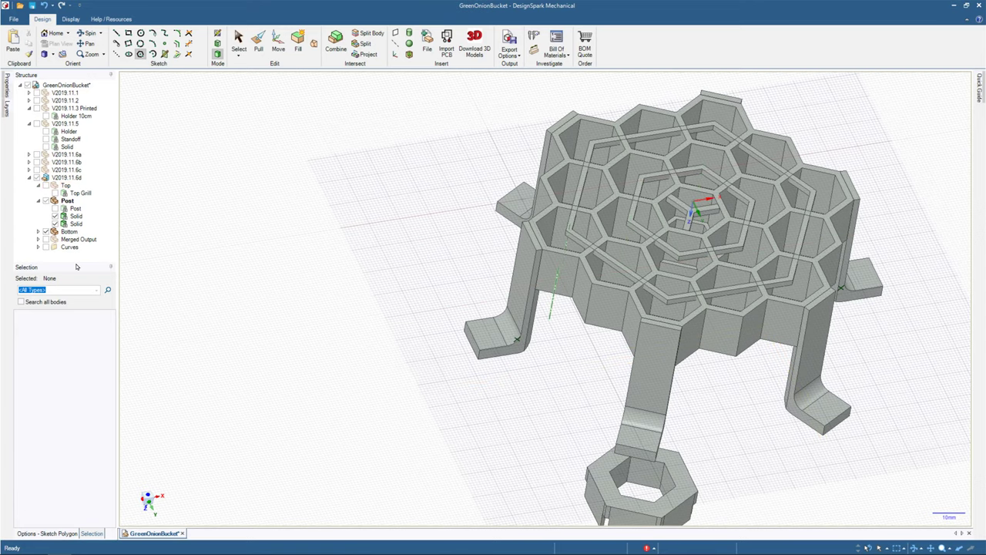
key("v")
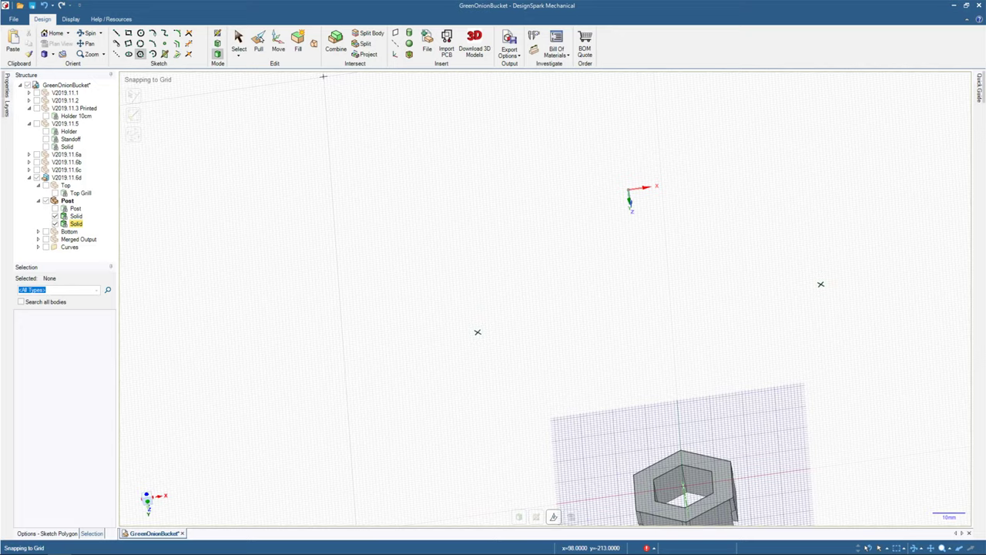
key("d")
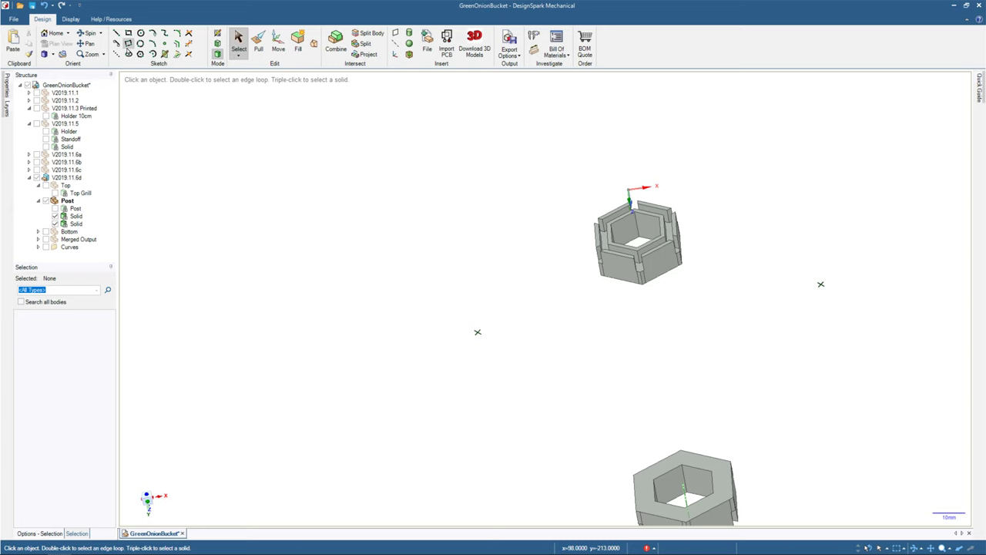
Sketch a six-sided polygon with a 22 mm diameter, centred on the flat hexagonal face of the Bottom connector.
left_click(140, 54)
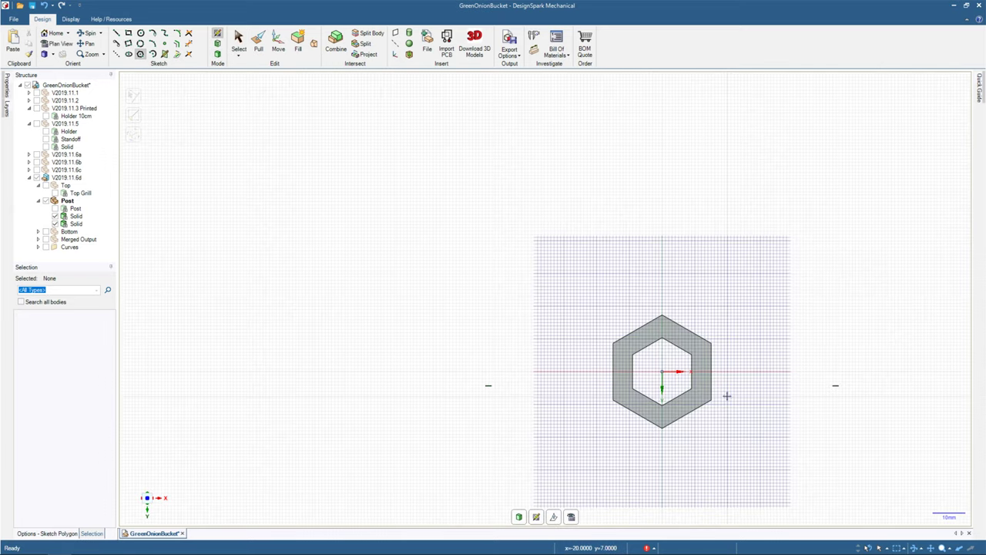
middle_click_drag(727, 396, 628, 326, "shift")
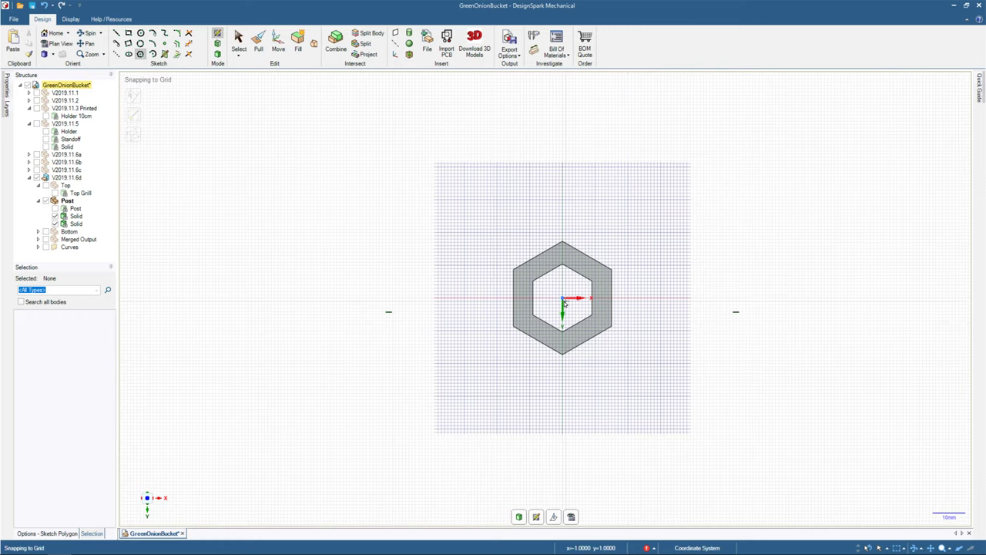
scroll(563, 302, "up", 3)
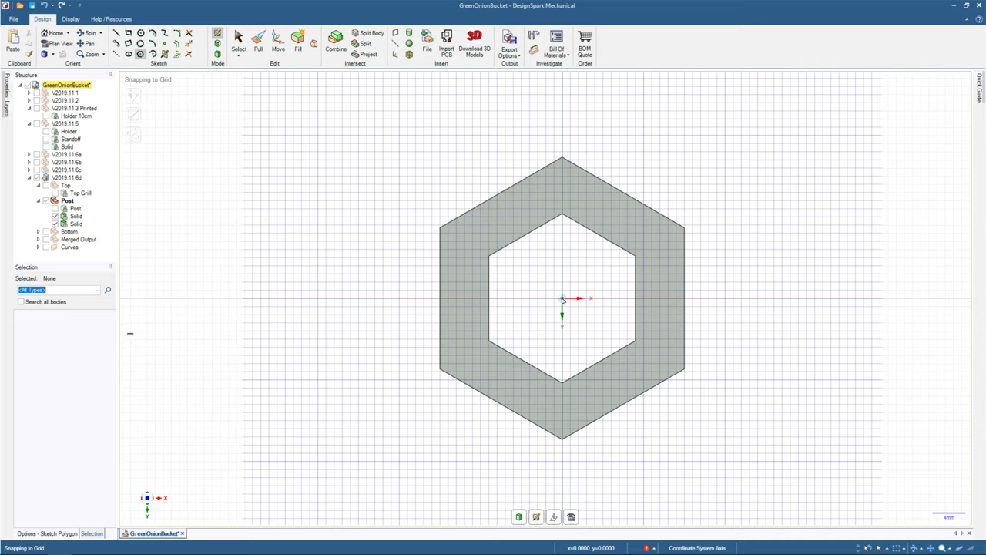
left_click(563, 300)
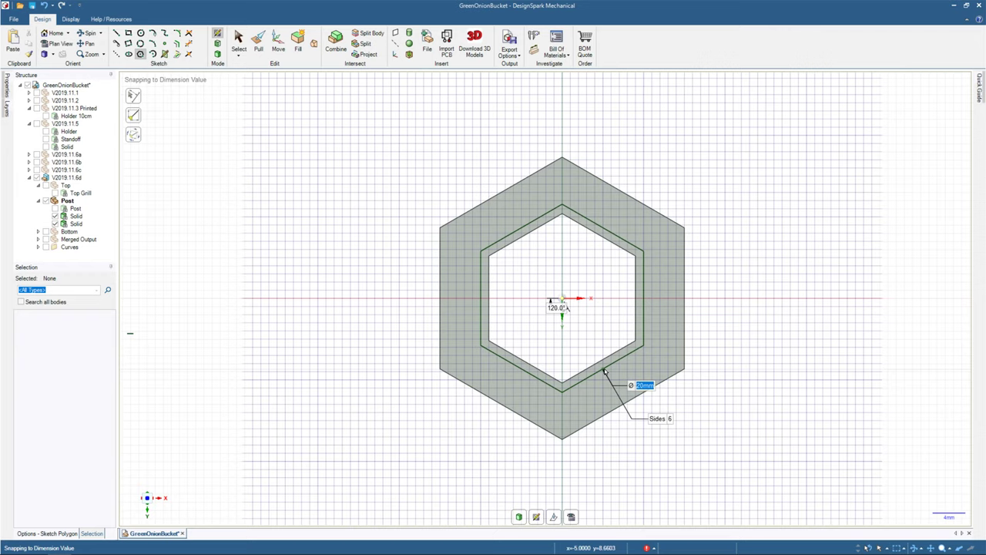
type("22m")
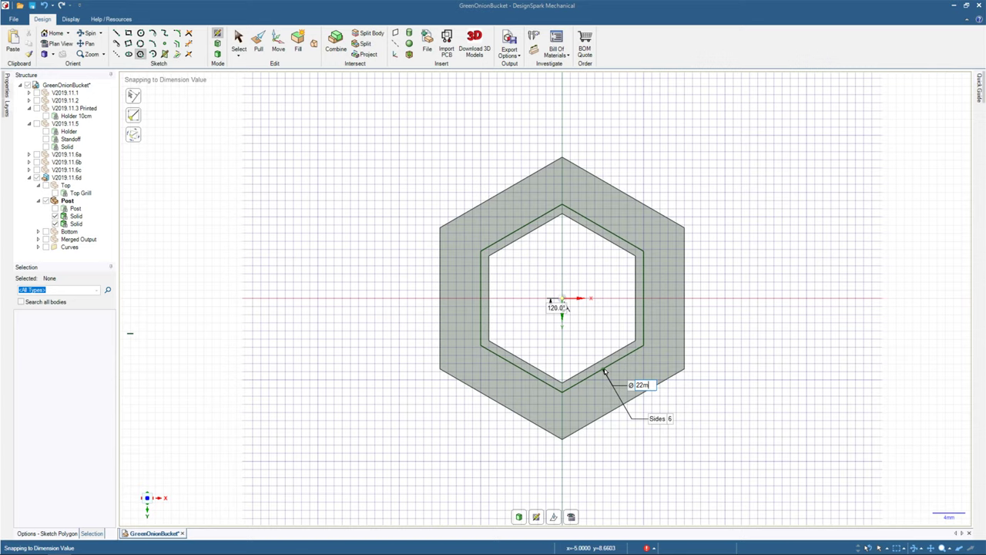
key("Return")
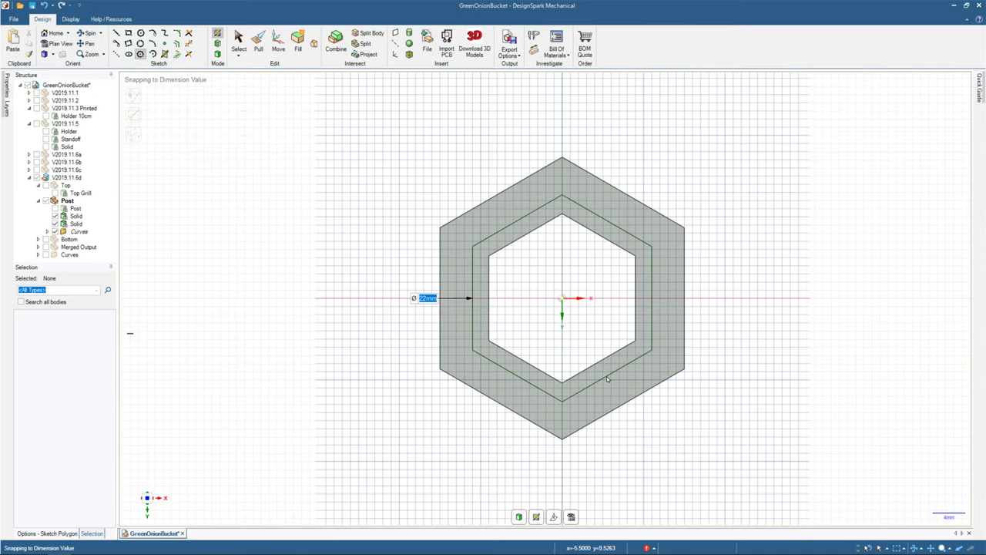
key("Escape")
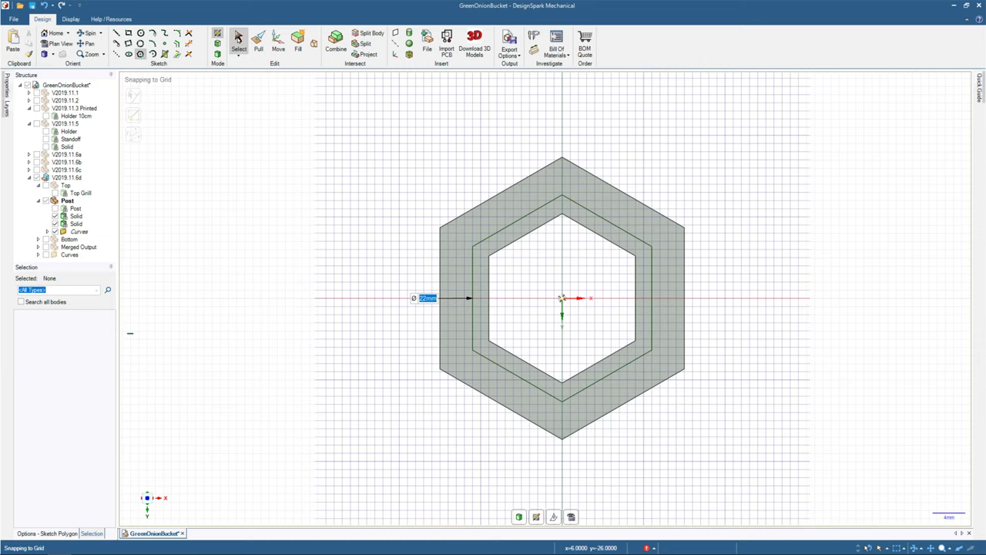
Measure the edge length of the hexagon sketched between the connector's inner and outer outlines.
left_click(639, 360)
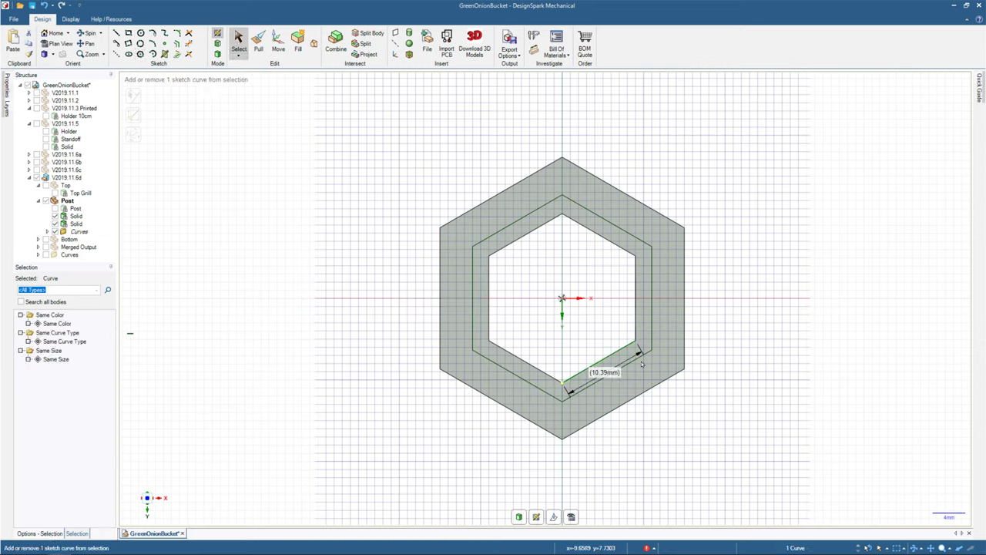
key("Escape")
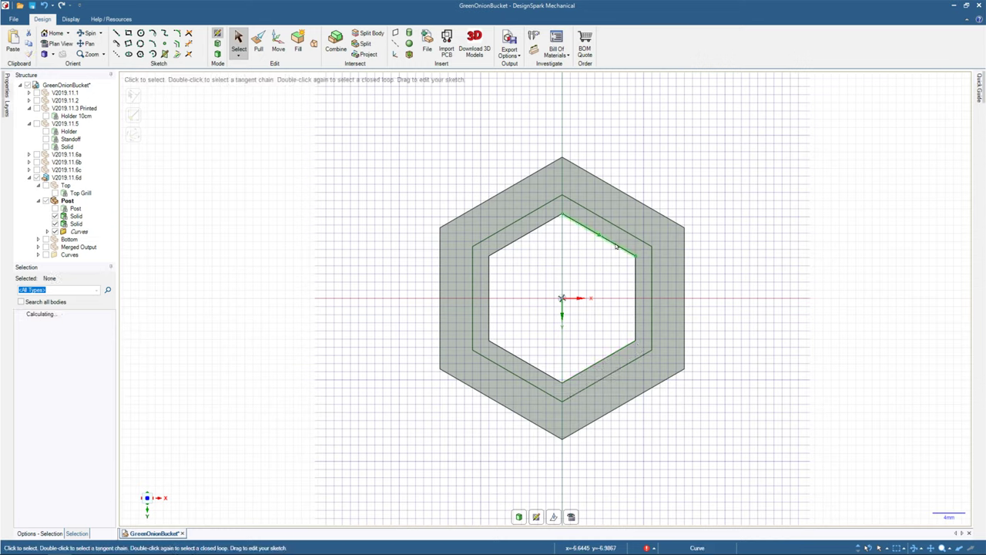
left_click(617, 245)
left_click(534, 37)
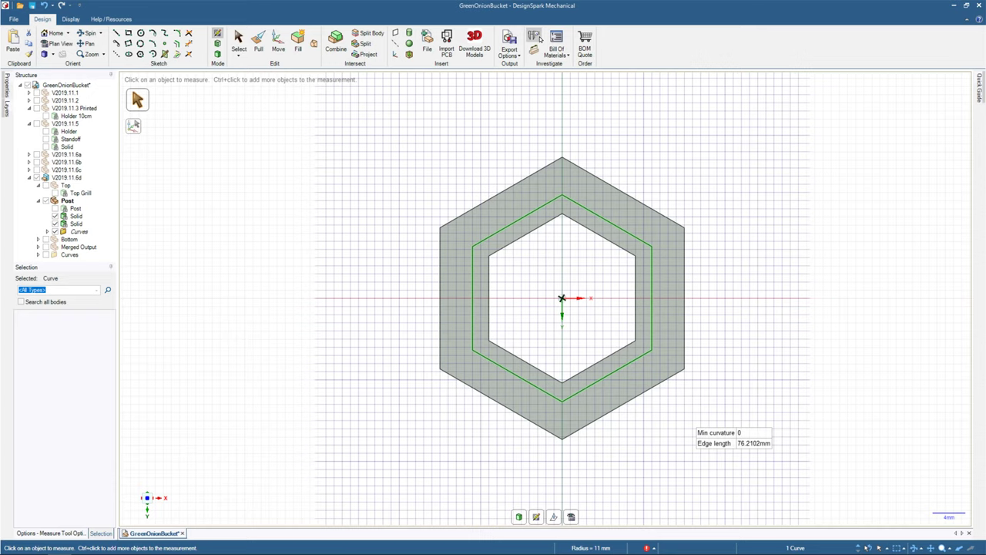
Try to turn the hexagon sketch on the Bottom connector into a surface for Pull, and return to the polygon sketch.
key("p")
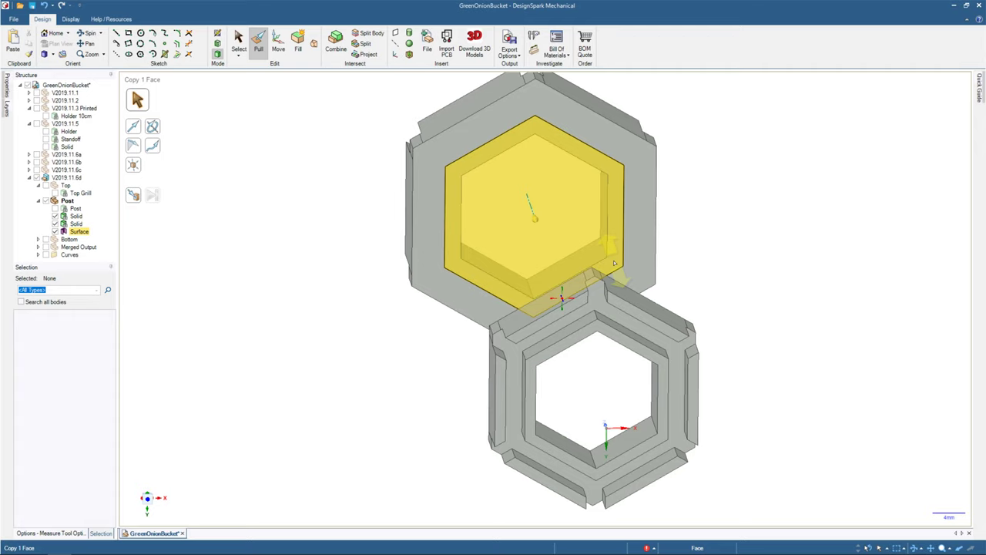
key("ctrl+z")
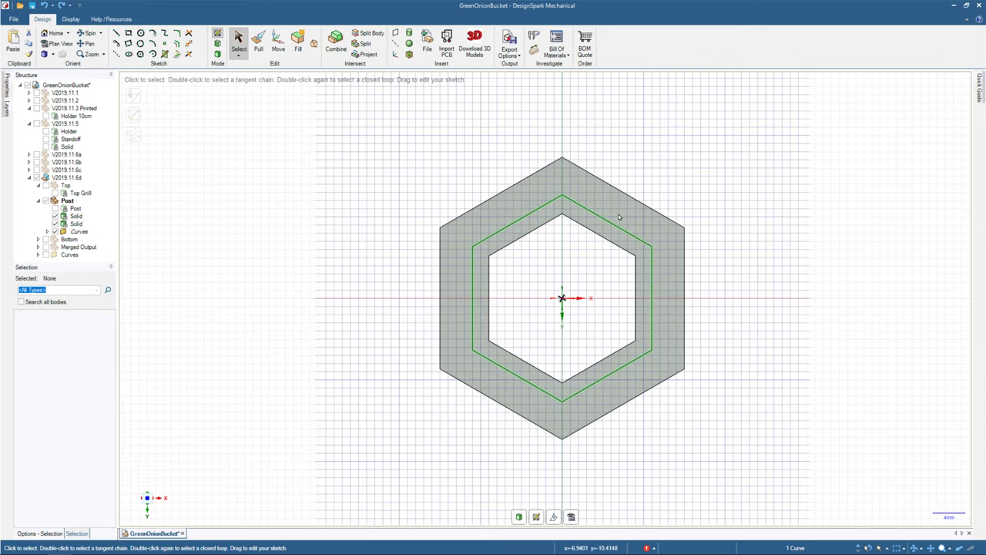
key("y")
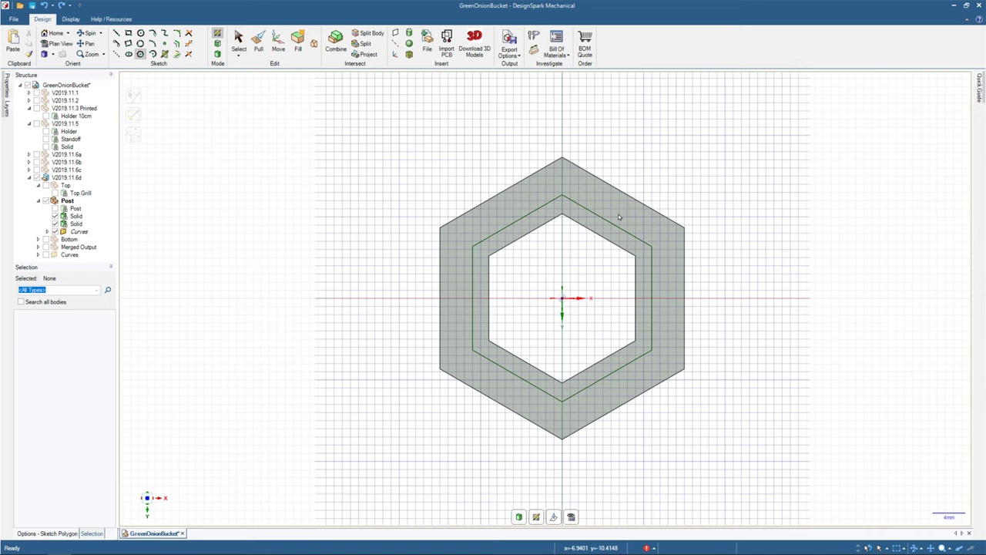
key("d")
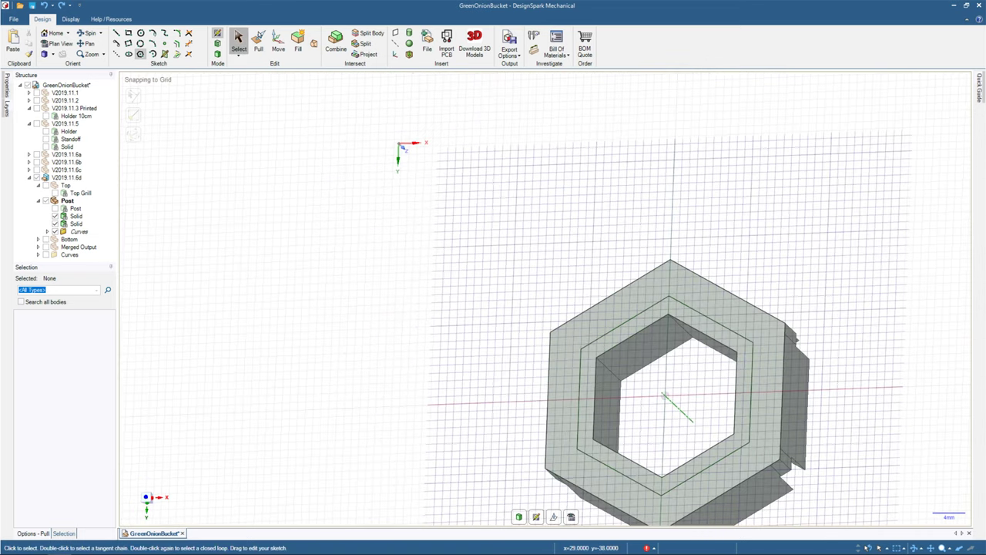
key("p")
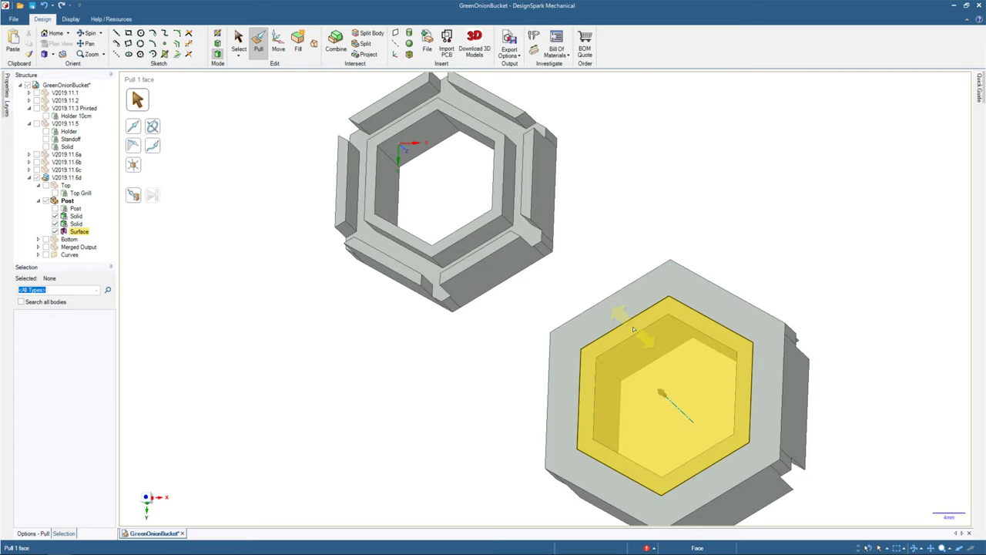
left_click(633, 330)
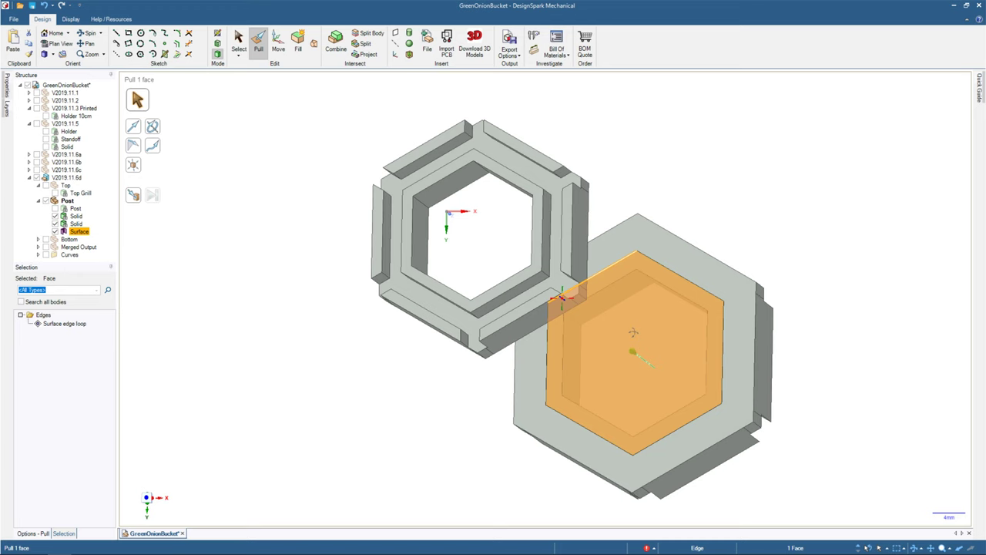
key("h")
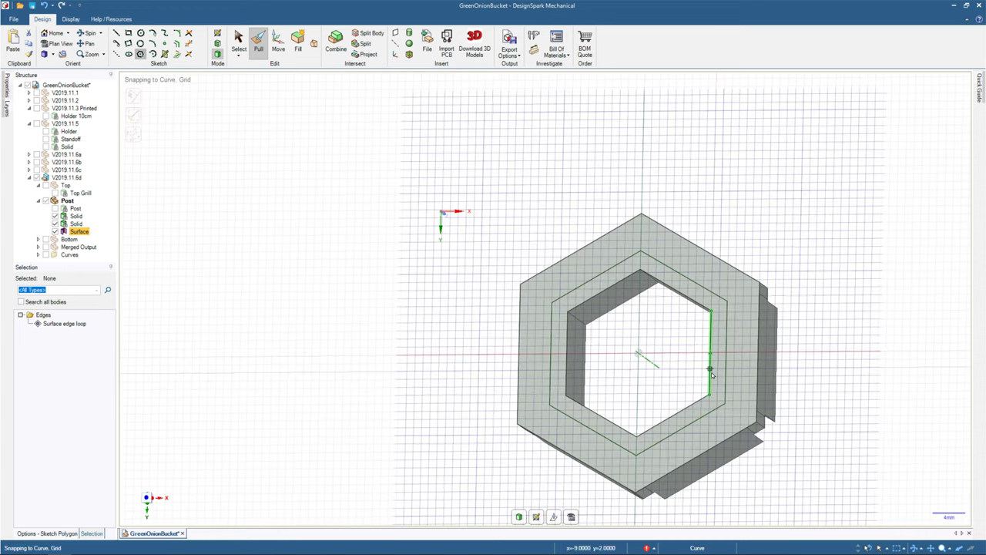
Sketch a concentric six-sided polygon with an 18 mm diameter on the Bottom connector and turn the ring between the two hexagons into a surface with Pull.
left_click(638, 354)
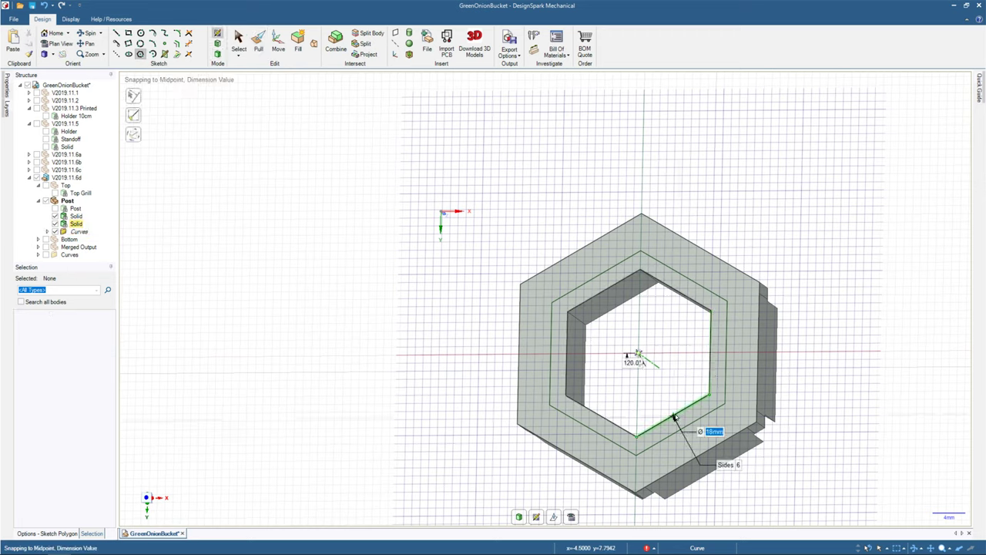
left_click(674, 416)
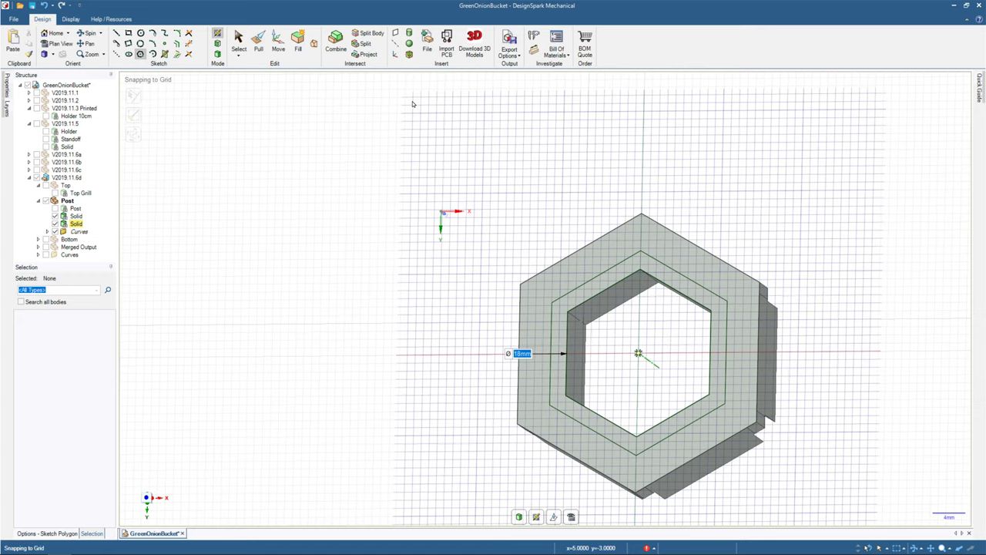
key("p")
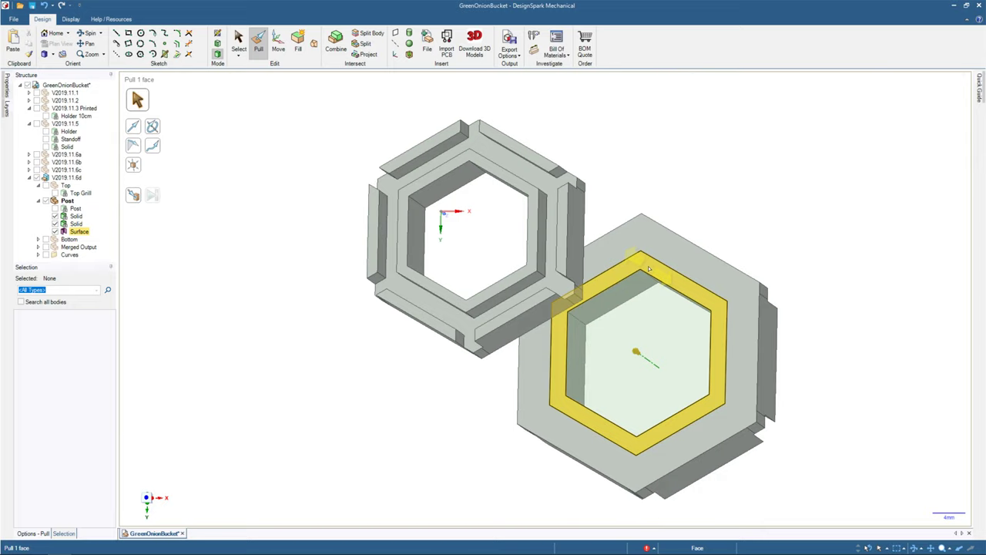
key("s")
left_click(636, 360)
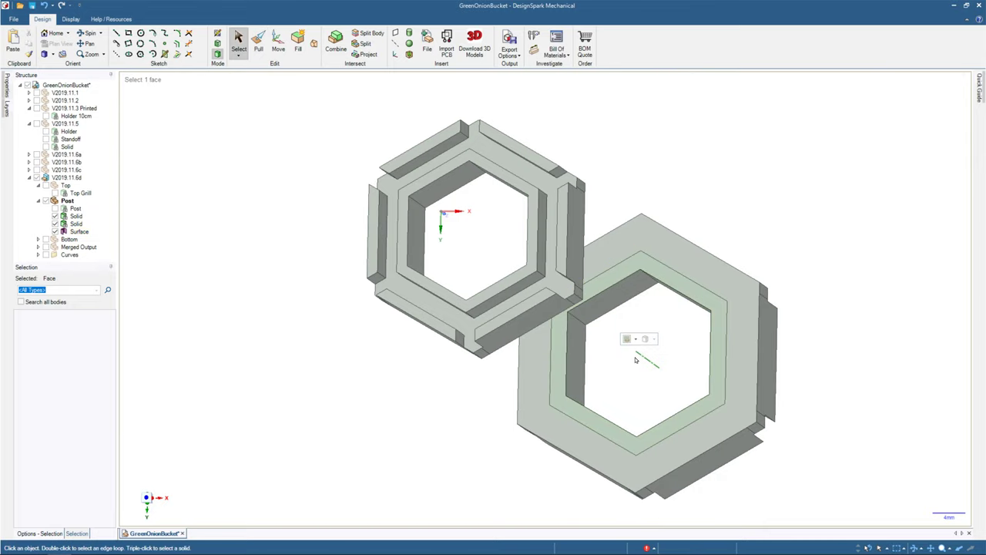
Examine the new hexagonal ring surface and the alignment of the two connectors from the side, along their axis and at an angle.
middle_click_drag(636, 360, 539, 306)
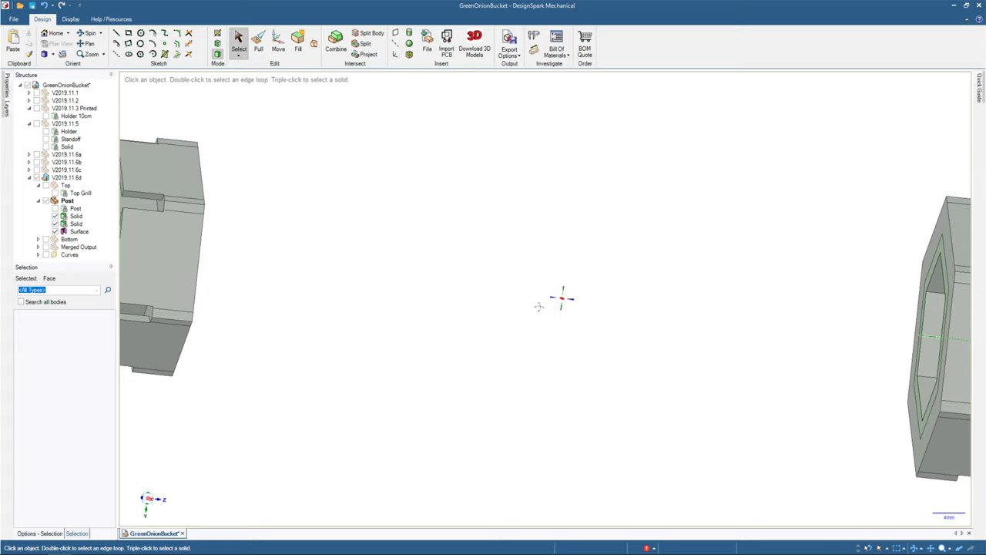
middle_click_drag(539, 306, 579, 277)
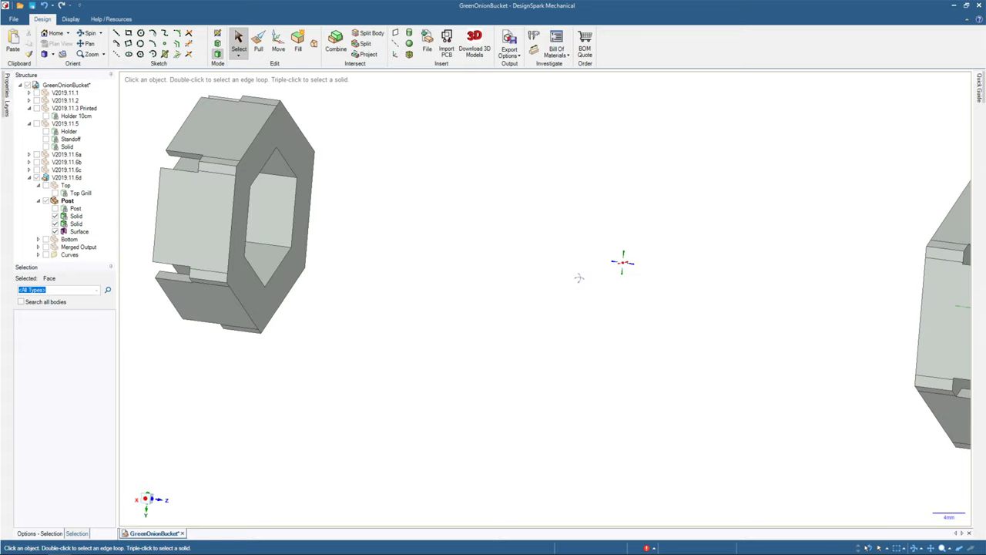
middle_click_drag(578, 277, 612, 291)
scroll(612, 291, "down", 2)
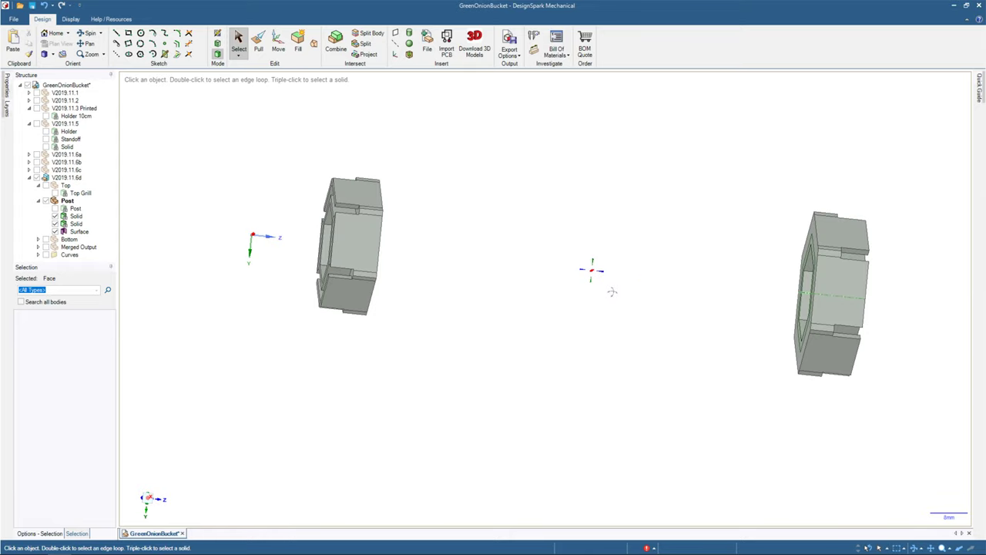
key("v")
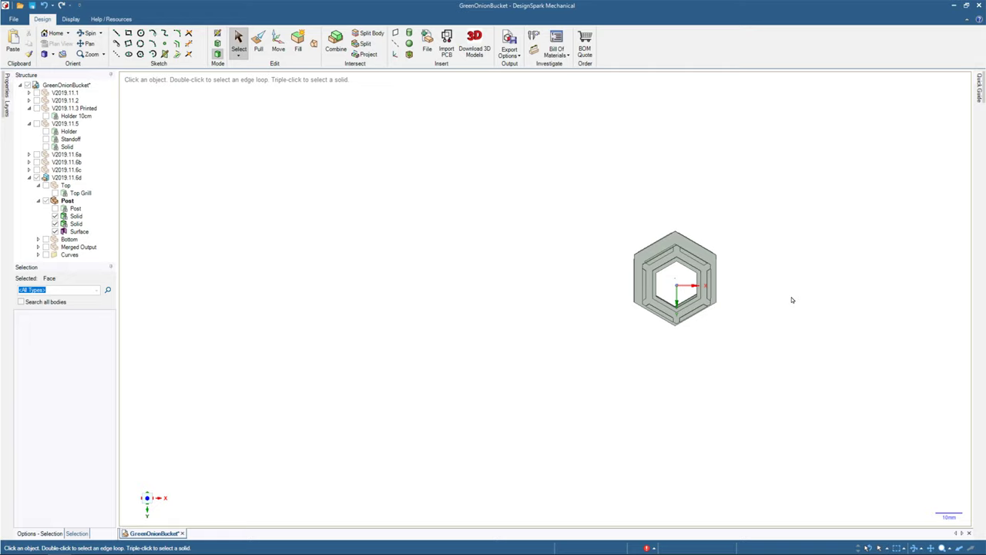
middle_click_drag(792, 299, 759, 290)
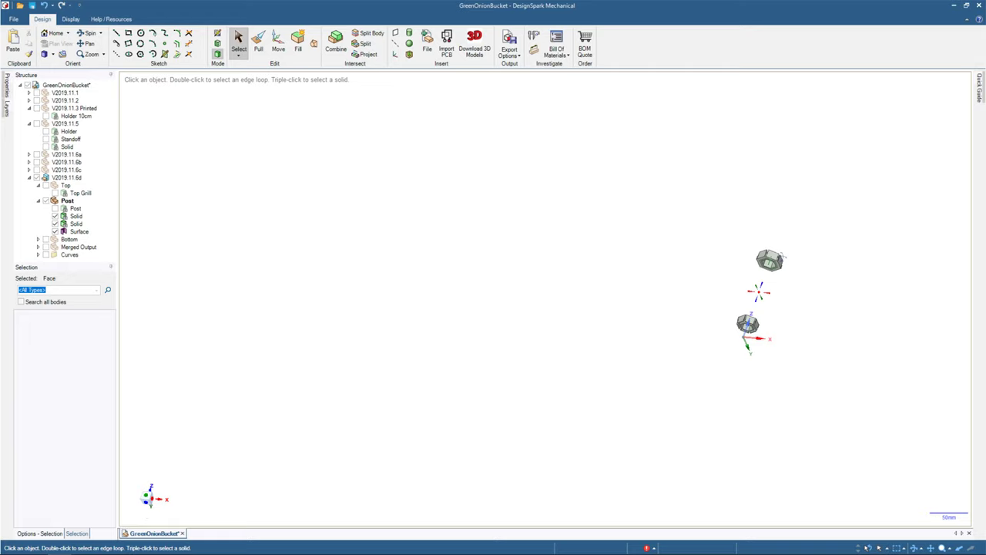
scroll(771, 296, "up", 5)
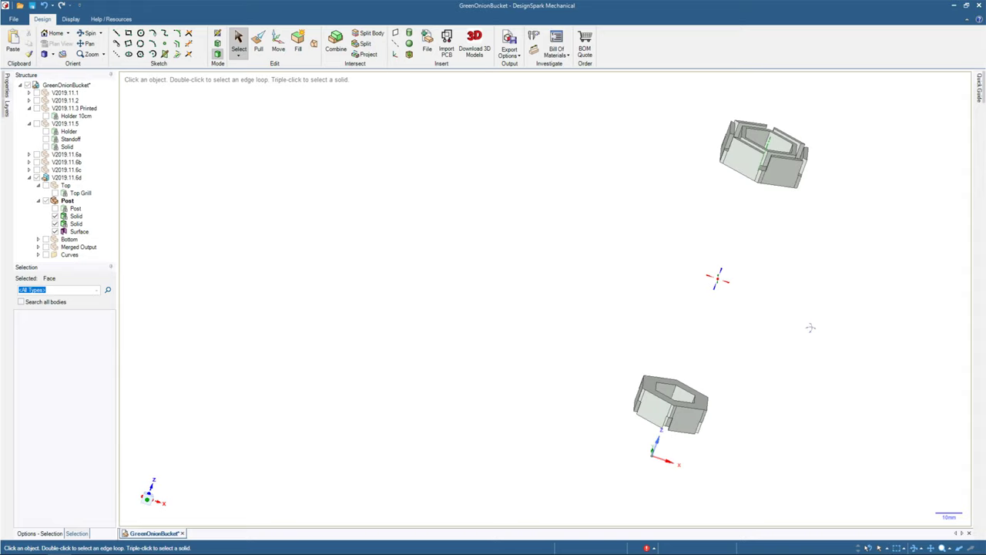
middle_click_drag(811, 327, 768, 249)
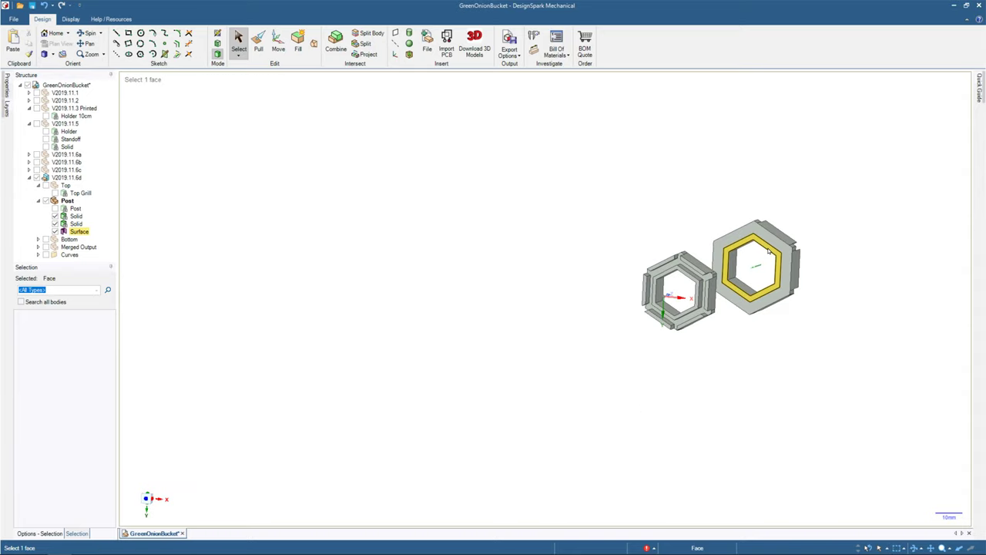
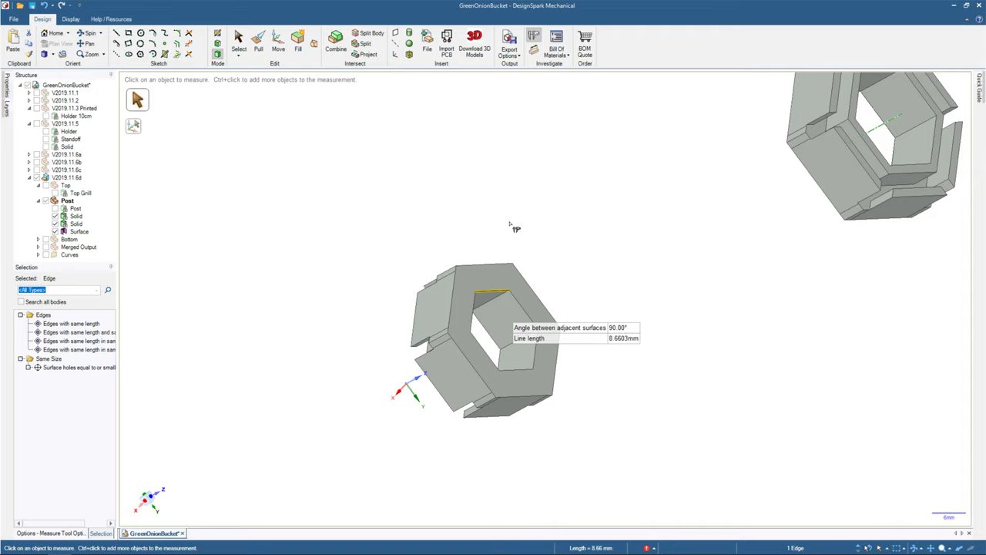
Create axes through an outer corner edge of the Top connector and the corresponding inner corner edge of the Bottom connector.
middle_click_drag(515, 228, 705, 187)
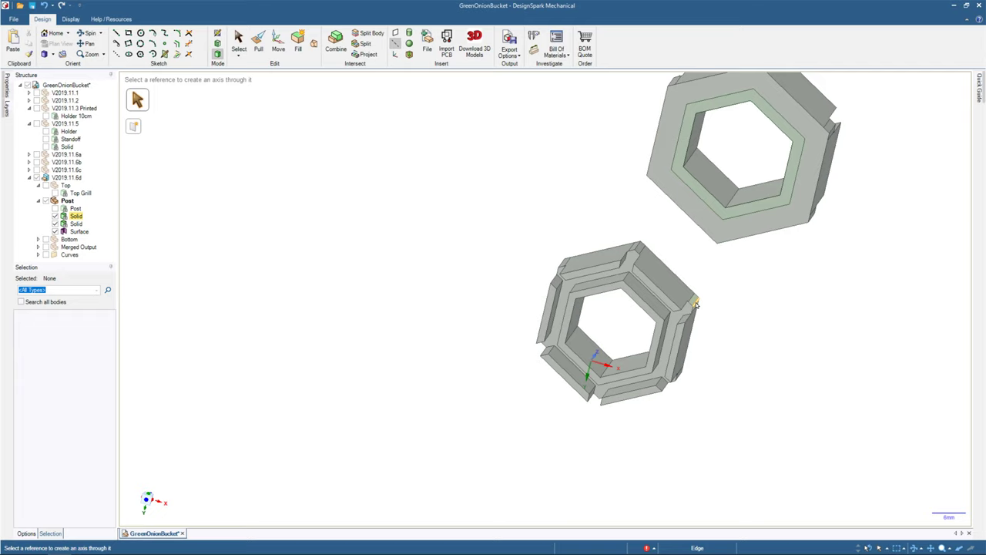
left_click(696, 303)
middle_click_drag(696, 303, 855, 195)
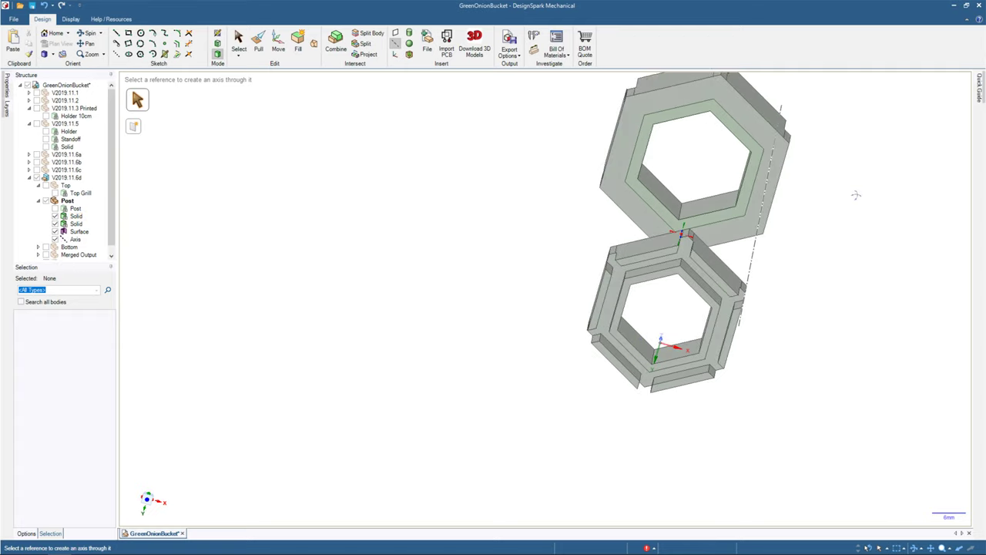
middle_click_drag(856, 195, 858, 198)
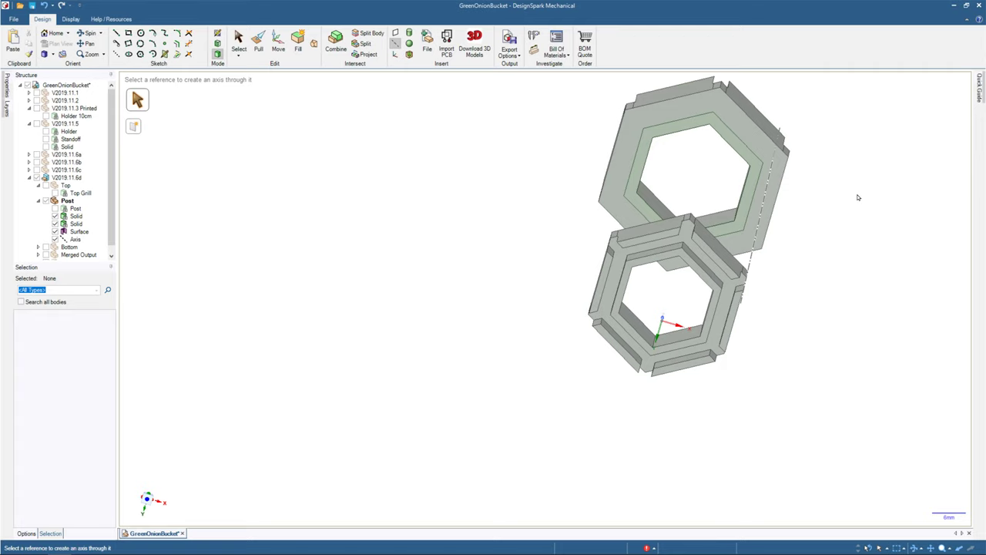
middle_click_drag(858, 198, 897, 199)
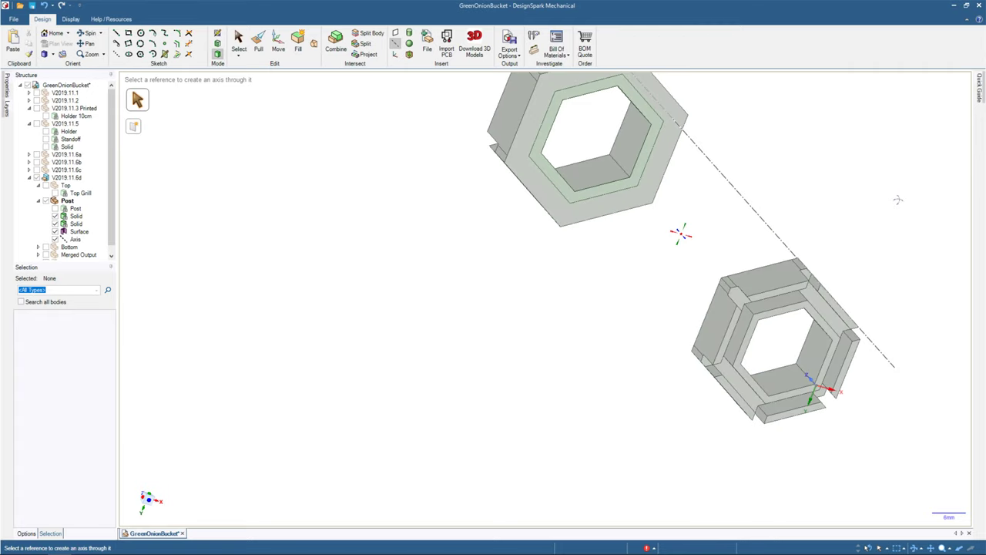
middle_click_drag(898, 200, 834, 195)
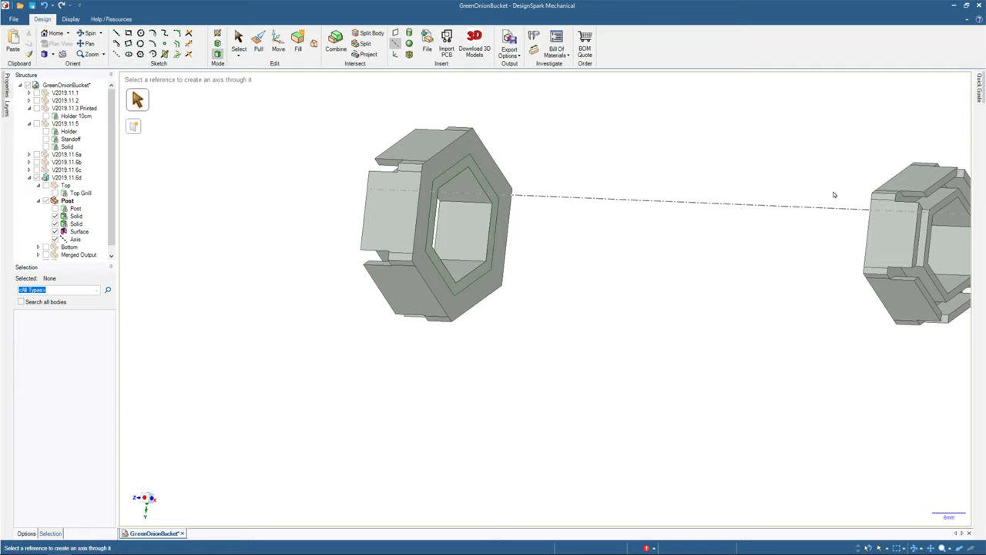
middle_click_drag(834, 195, 624, 182)
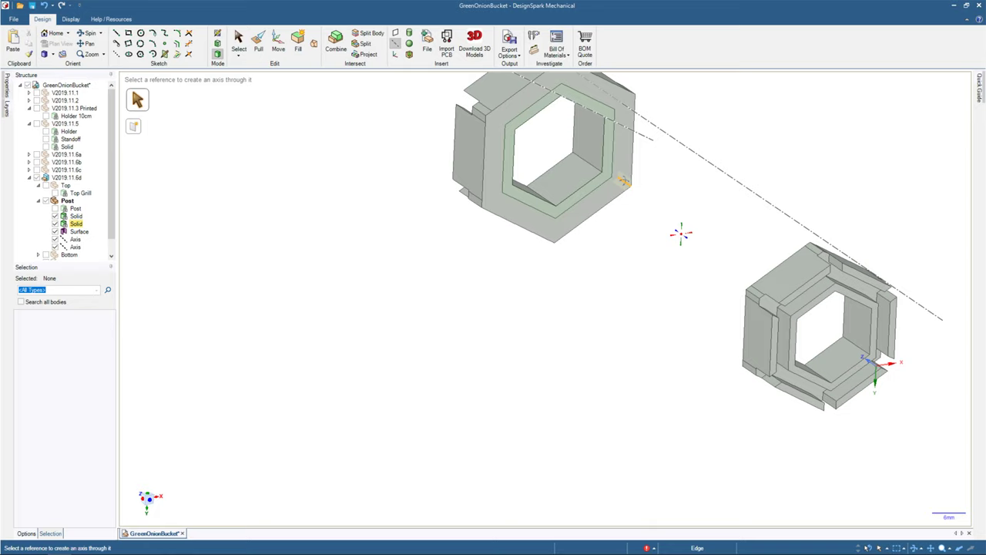
Sketch a six-sided polygon with a 19 mm diameter, centred on the flat hexagonal face of the Top connector.
middle_click_drag(624, 181, 672, 470)
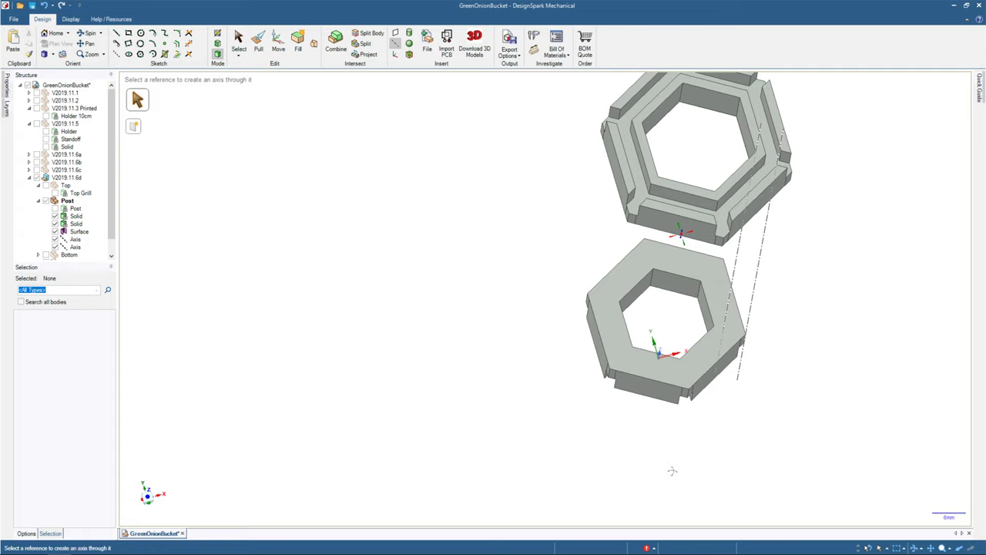
middle_click_drag(672, 470, 785, 340)
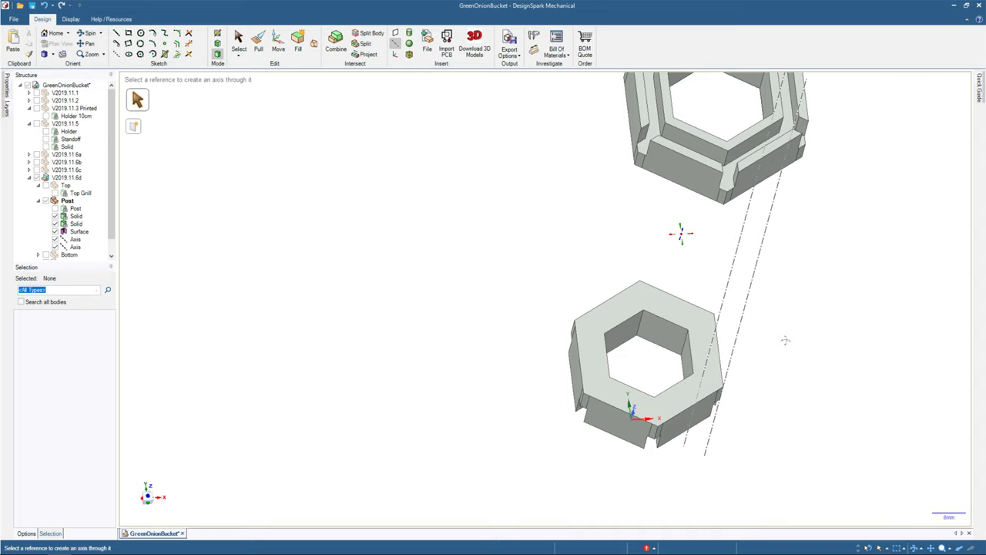
middle_click_drag(785, 340, 805, 337)
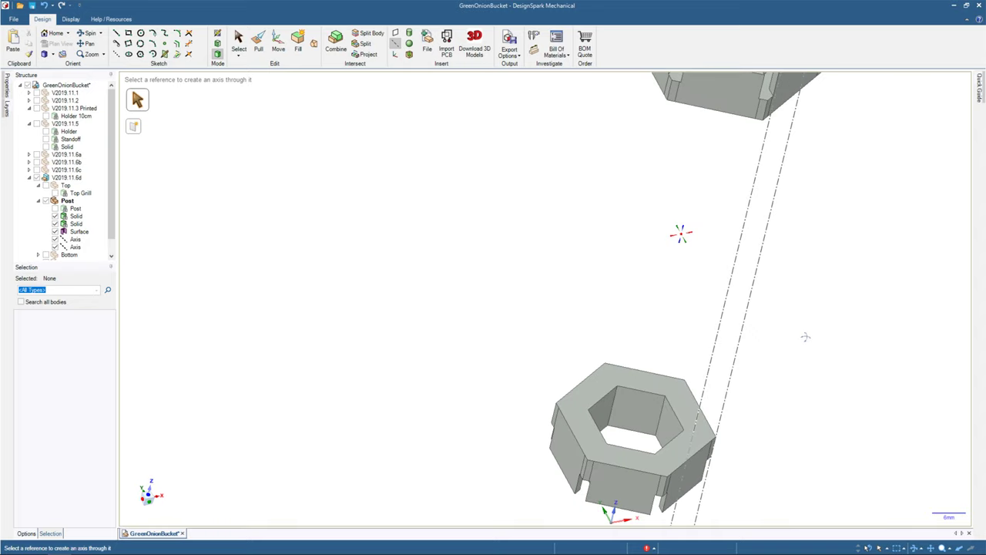
left_click(140, 54)
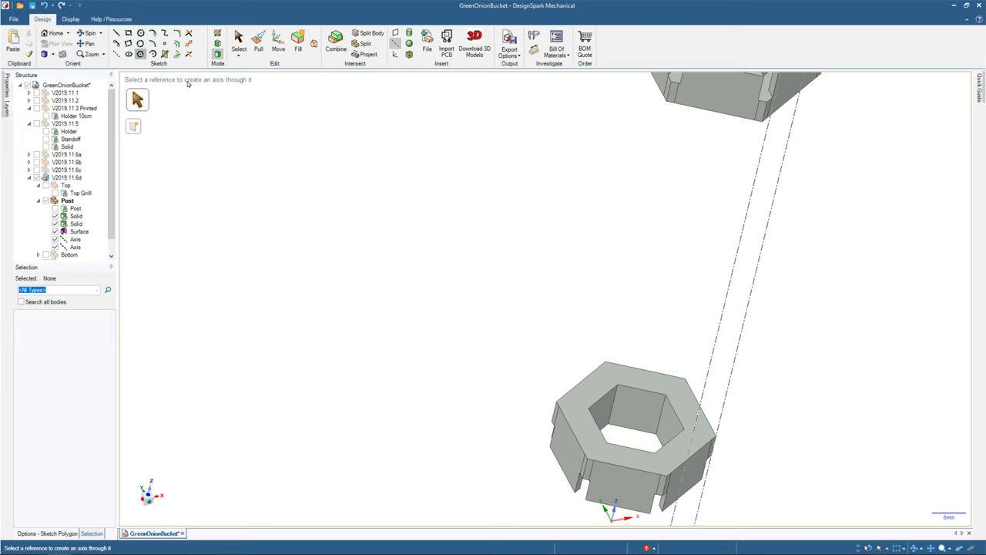
left_click(625, 375)
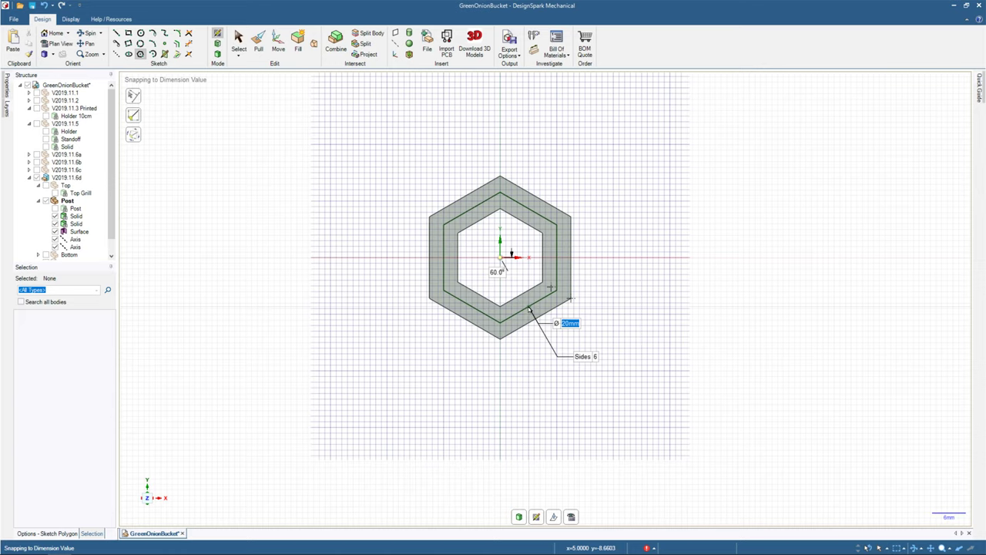
left_click(528, 309)
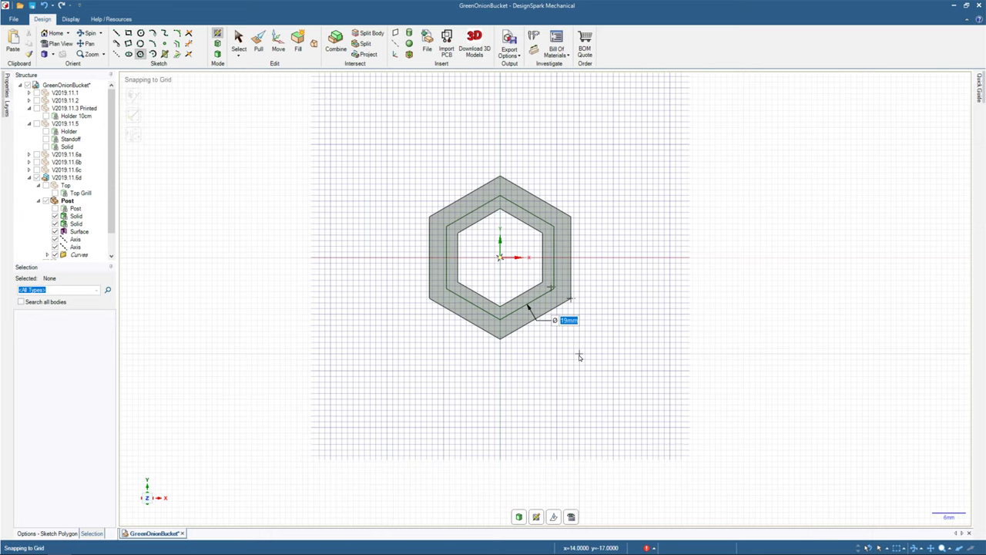
Turn the 19 mm hexagon sketch on the Top connector into a surface with Pull.
key("h")
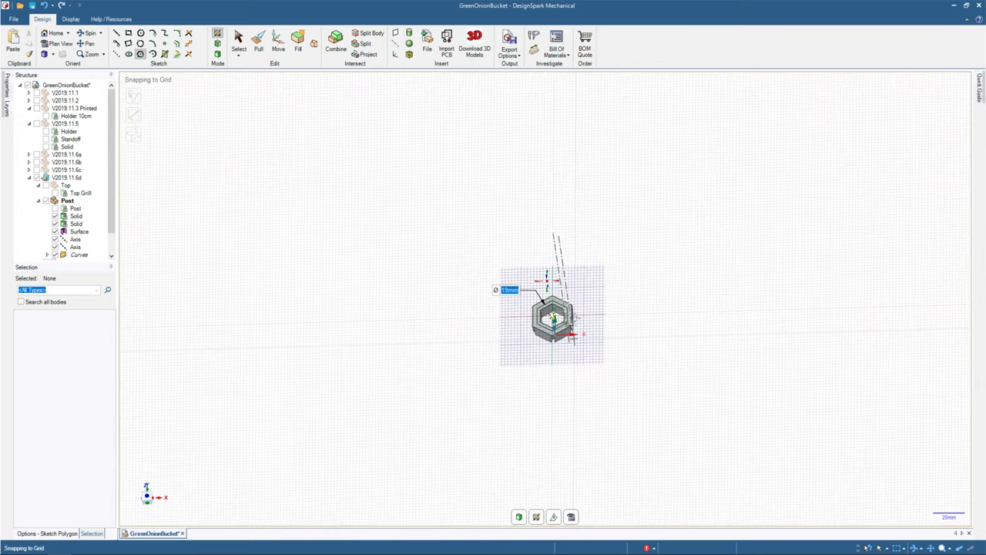
scroll(572, 336, "up", 5)
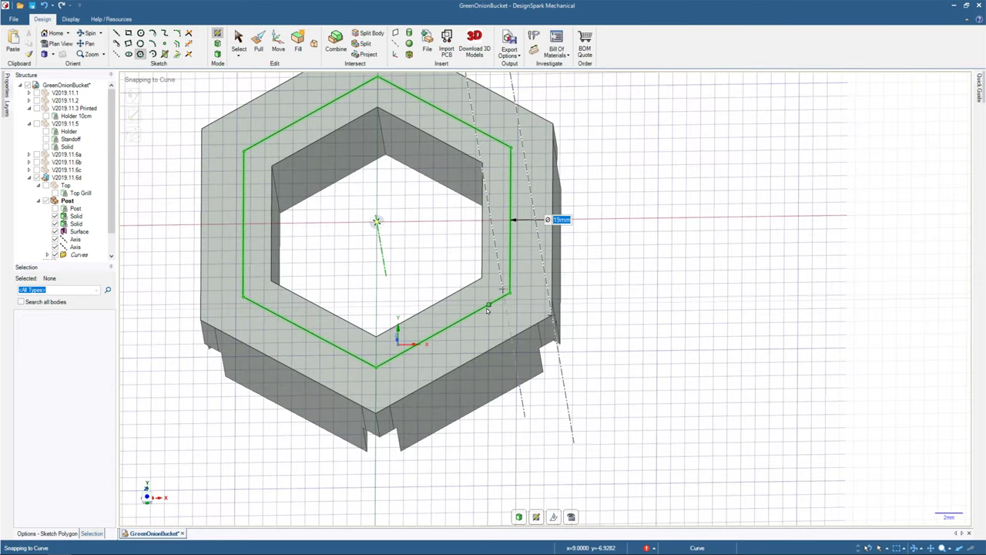
mouse_move(487, 310)
middle_mouse_down()
mouse_move(492, 478)
mouse_move(545, 479)
middle_mouse_up()
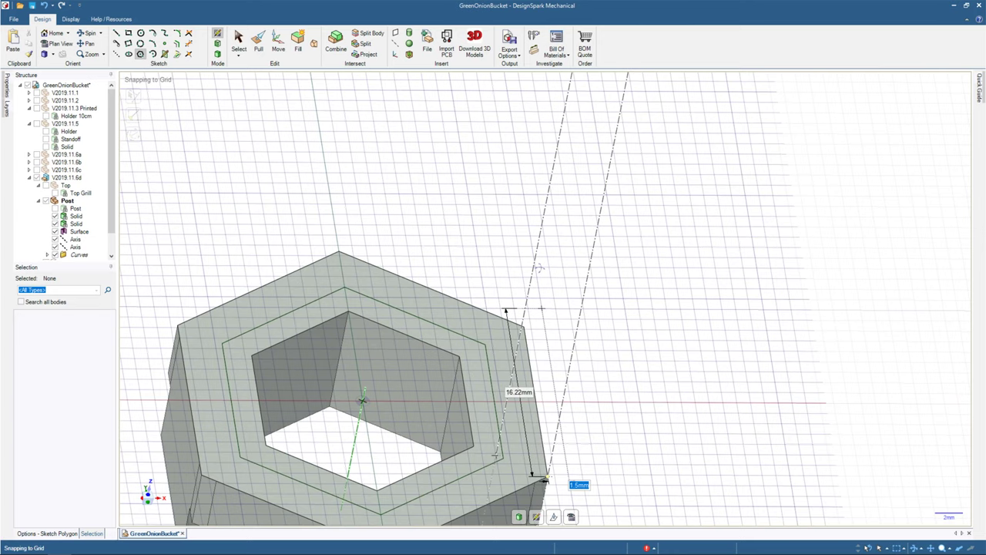
scroll(544, 479, "down", 5)
middle_click_drag(558, 392, 512, 433)
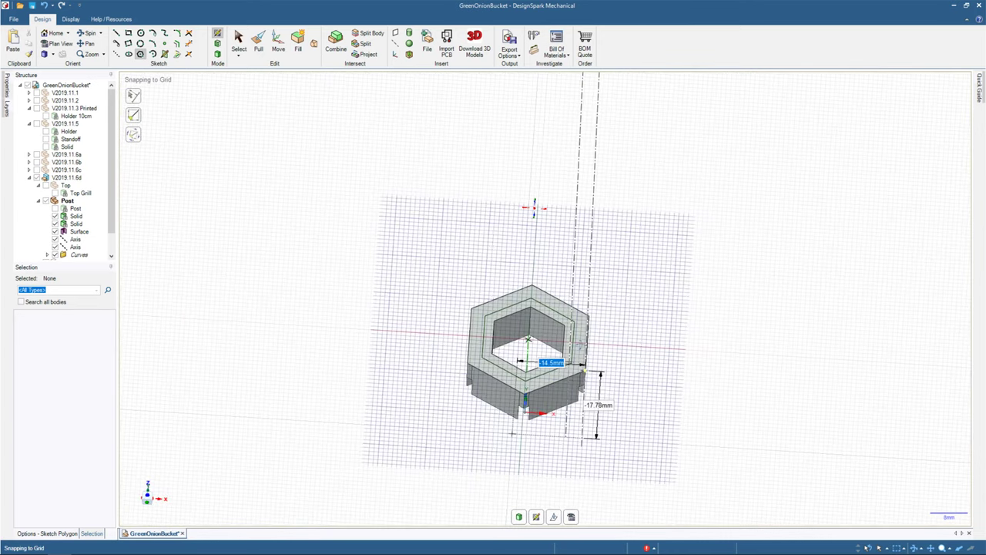
middle_click_drag(512, 433, 321, 80)
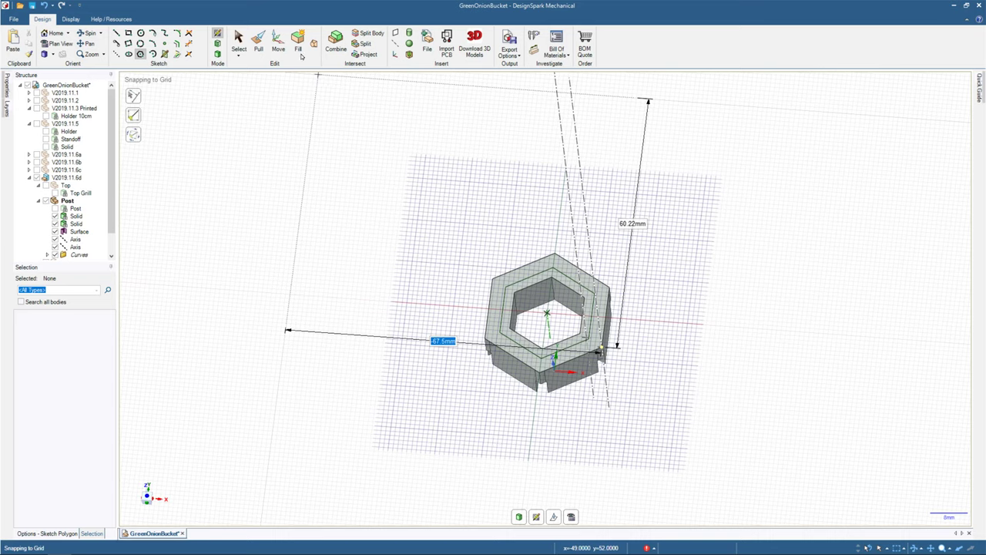
left_click(257, 43)
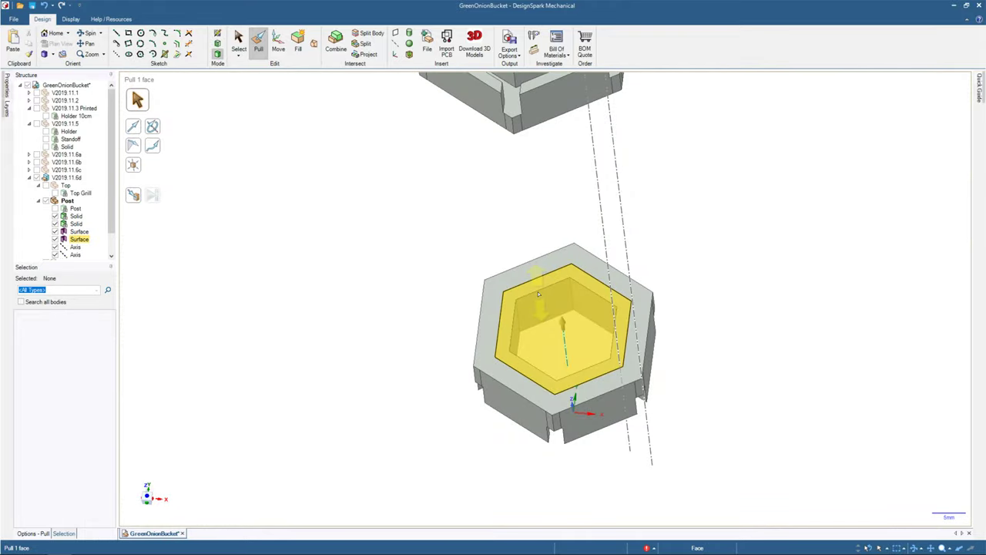
Examine how the corners of the 19 mm hexagon surface and of the connectors line up with the two axes.
mouse_move(539, 294)
middle_mouse_down()
mouse_move(624, 78)
mouse_move(614, 87)
mouse_move(628, 97)
middle_mouse_up()
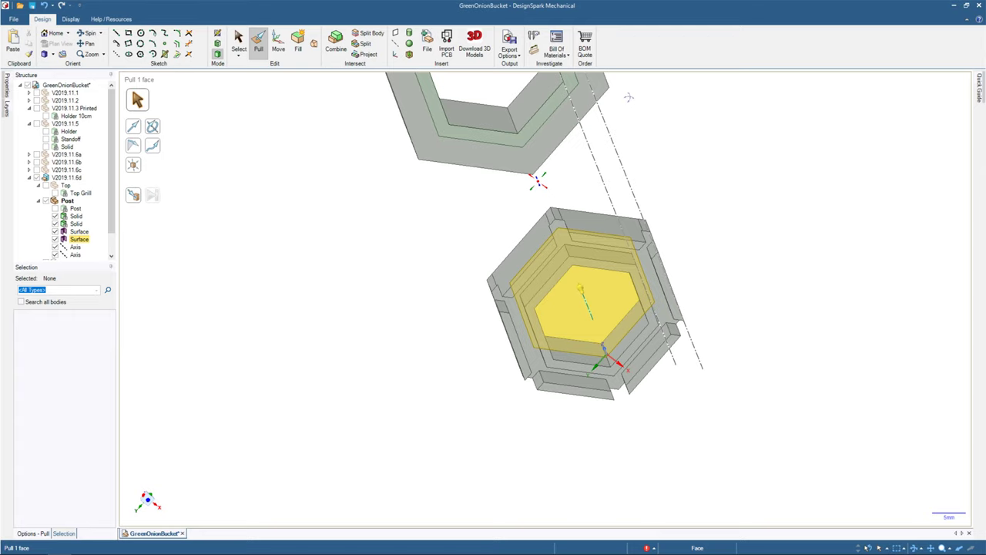
middle_click_drag(629, 98, 115, 60)
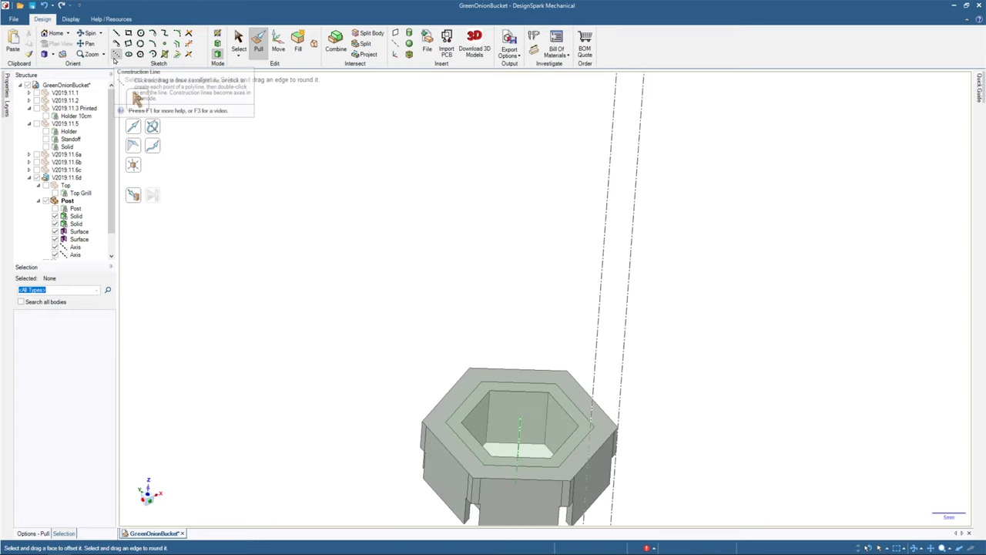
left_click(115, 58)
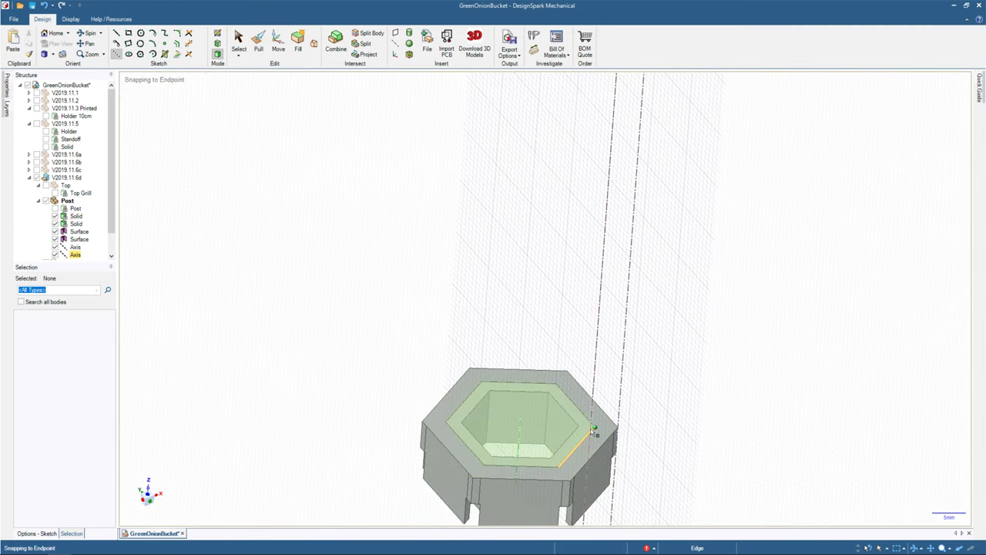
left_click(589, 424)
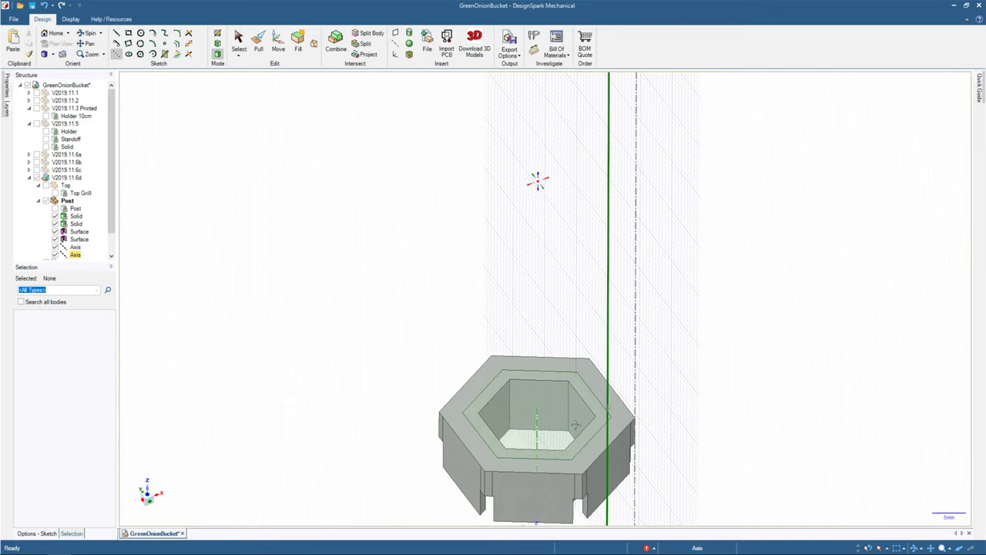
middle_click_drag(575, 425, 630, 374)
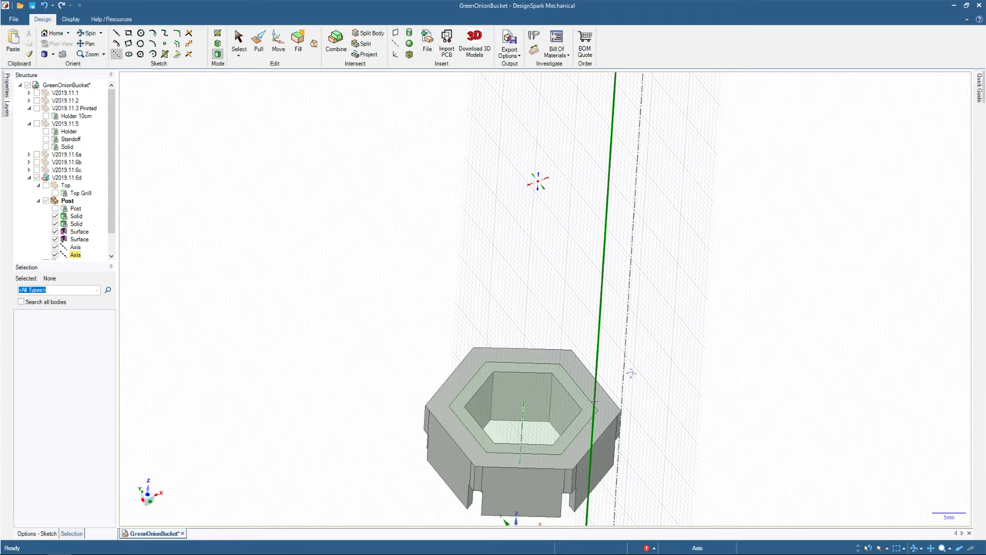
middle_click_drag(631, 374, 609, 386)
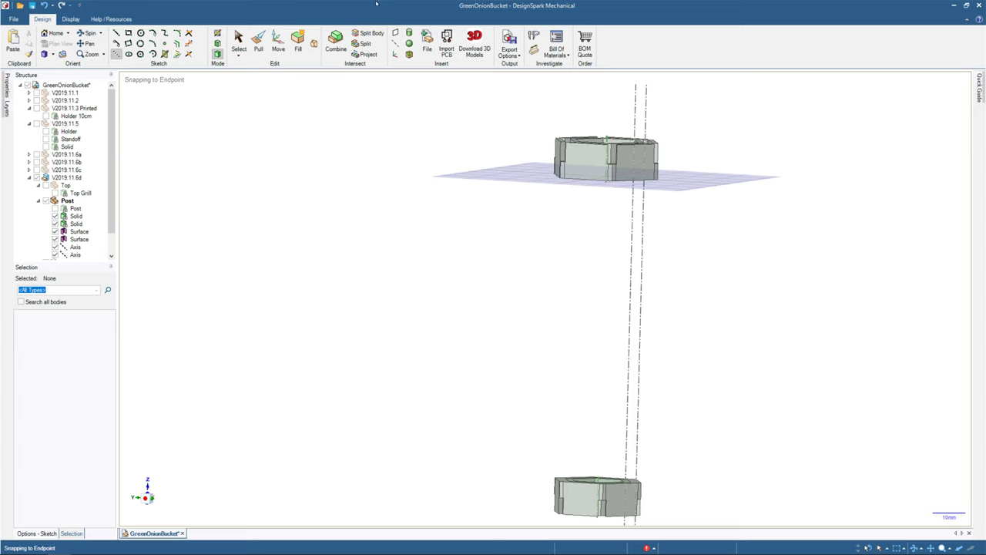
mouse_move(781, 337)
middle_mouse_down()
mouse_move(759, 409)
mouse_move(744, 382)
mouse_move(728, 243)
mouse_move(672, 234)
middle_mouse_up()
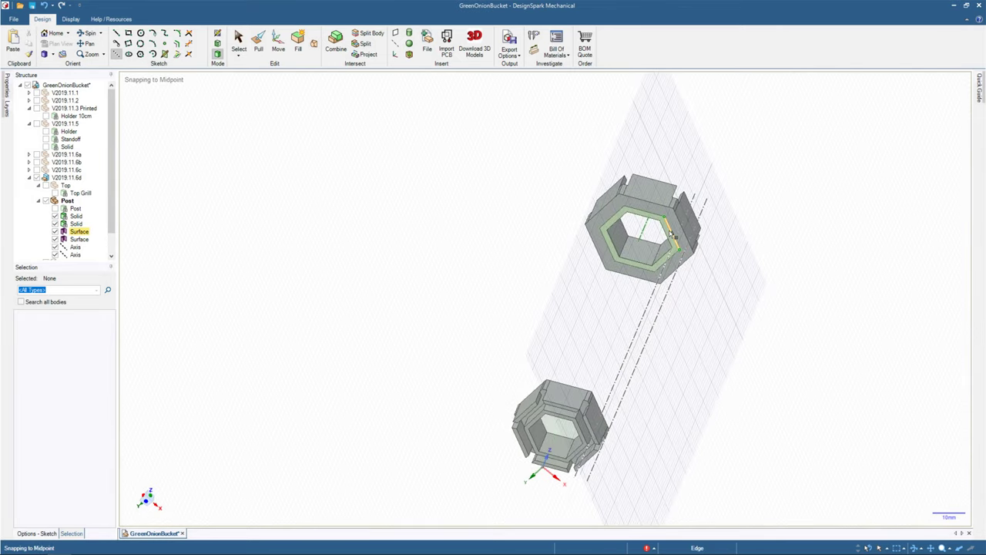
Measure the distance between two parallel outer and inner edges of the hexagonal ring surface on the Bottom connector.
left_click(237, 40)
left_click(218, 53)
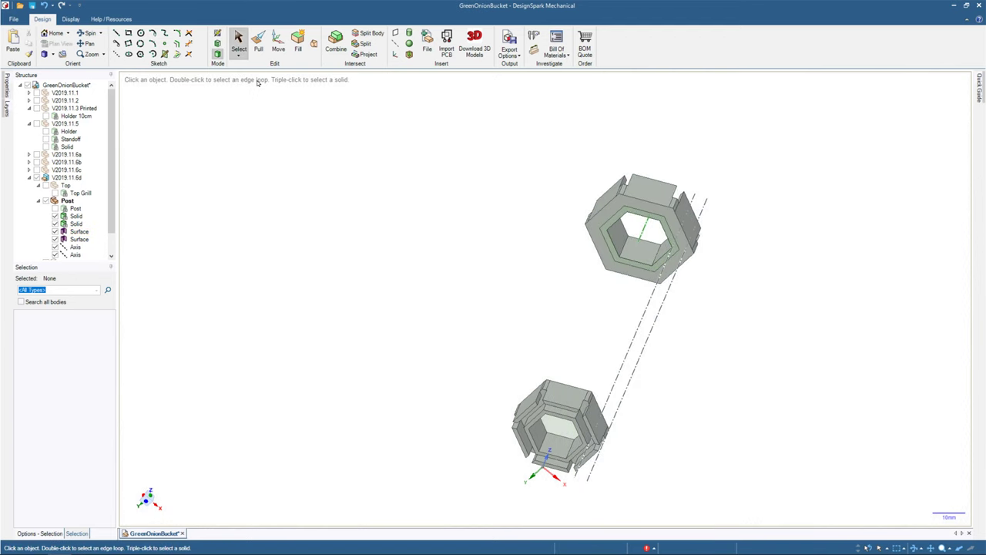
left_click(646, 220)
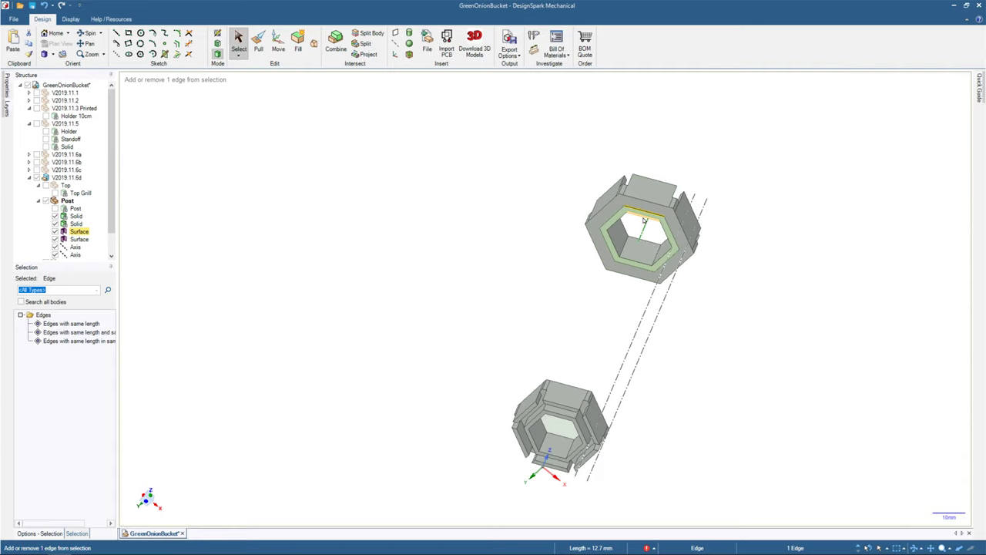
left_click(643, 220, "ctrl")
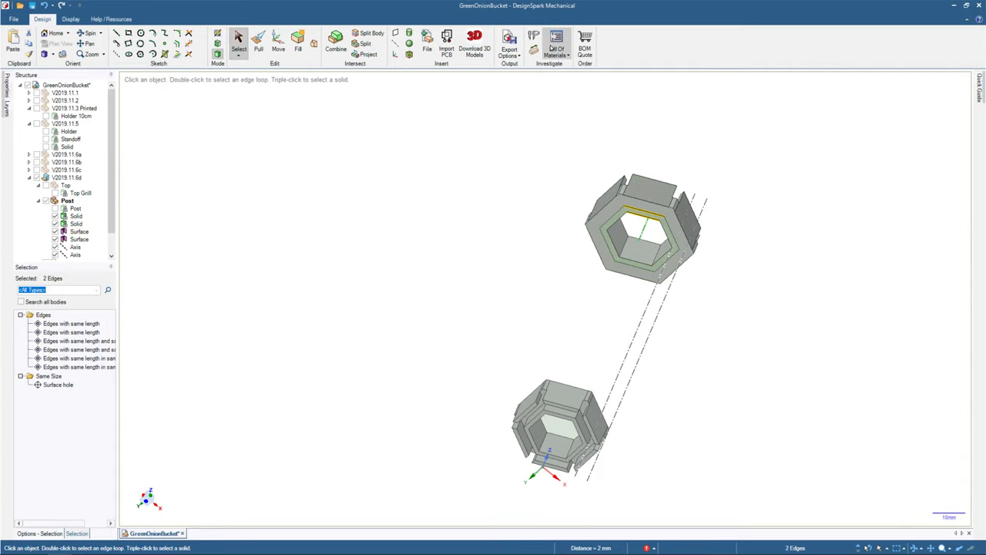
left_click(534, 37)
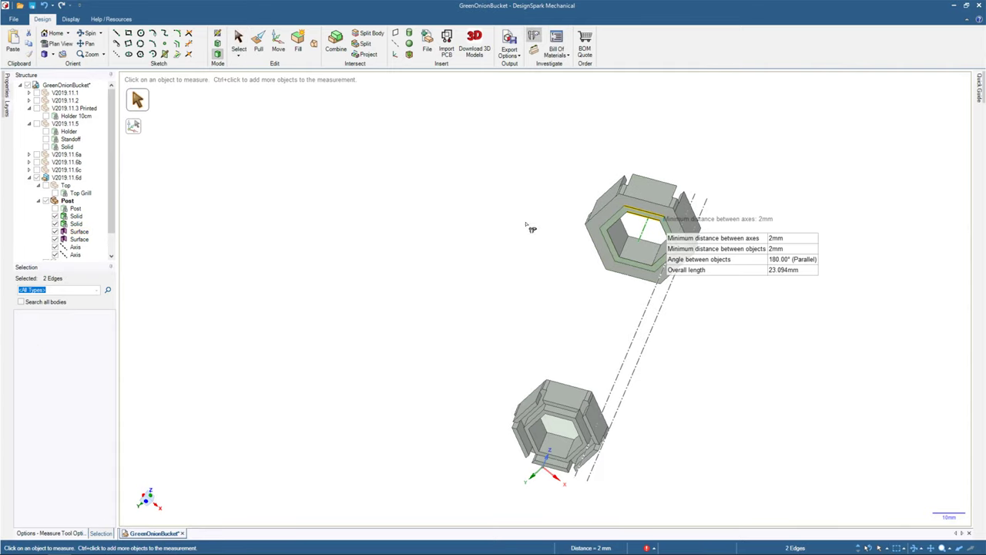
Measure the distance between an edge of the 19 mm hexagon surface and the parallel outer edge of the Top connector.
mouse_move(532, 229)
middle_mouse_down()
mouse_move(506, 344)
mouse_move(566, 408)
middle_mouse_up()
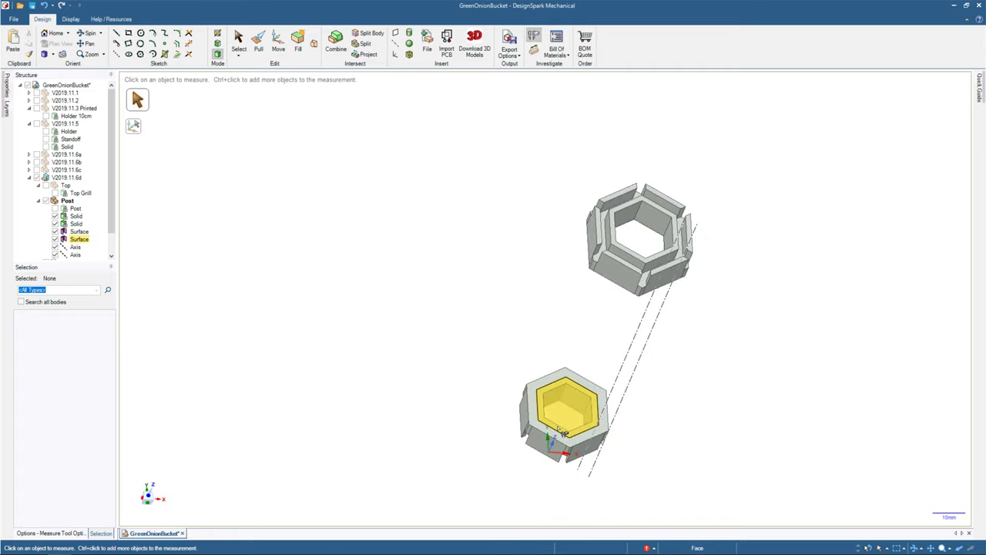
left_click(574, 417)
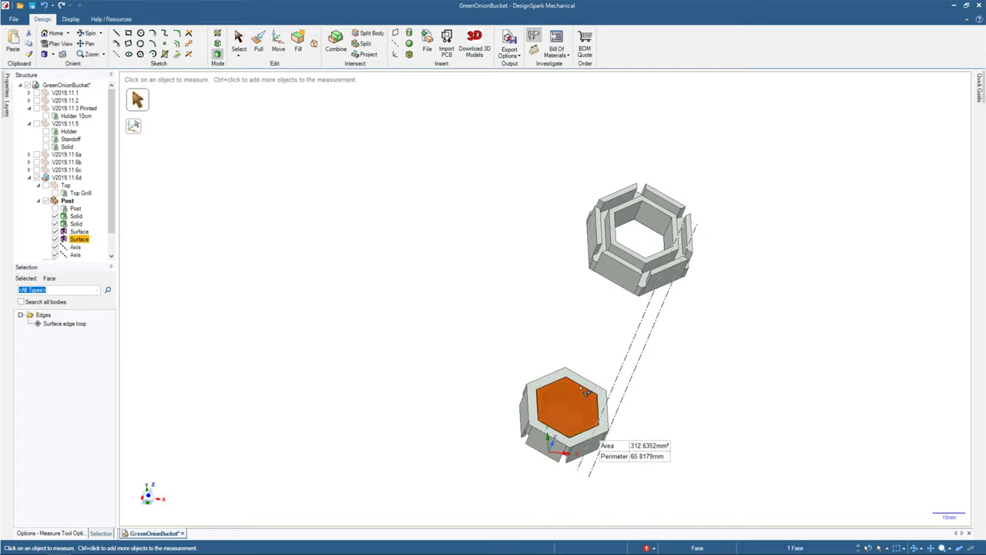
left_click(591, 386)
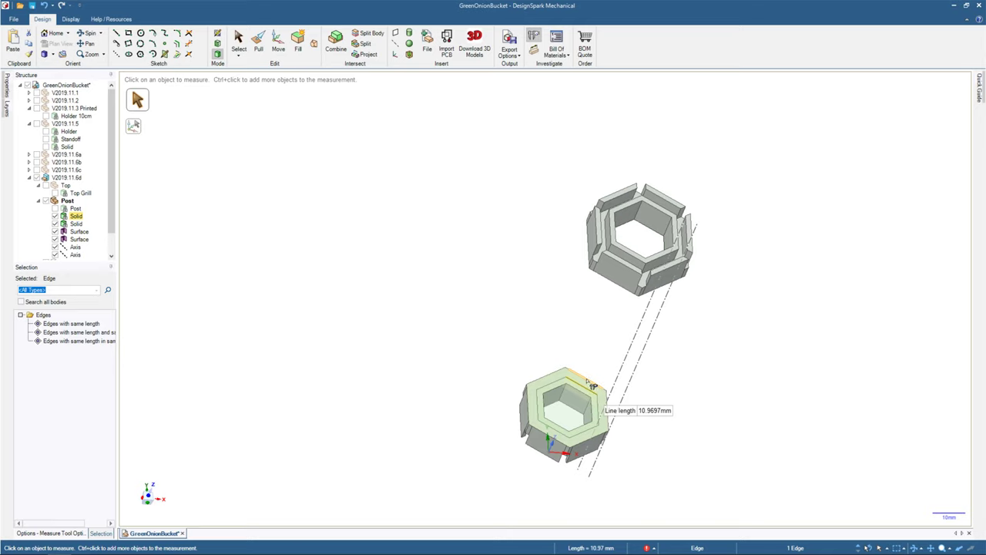
left_click(592, 385, "ctrl")
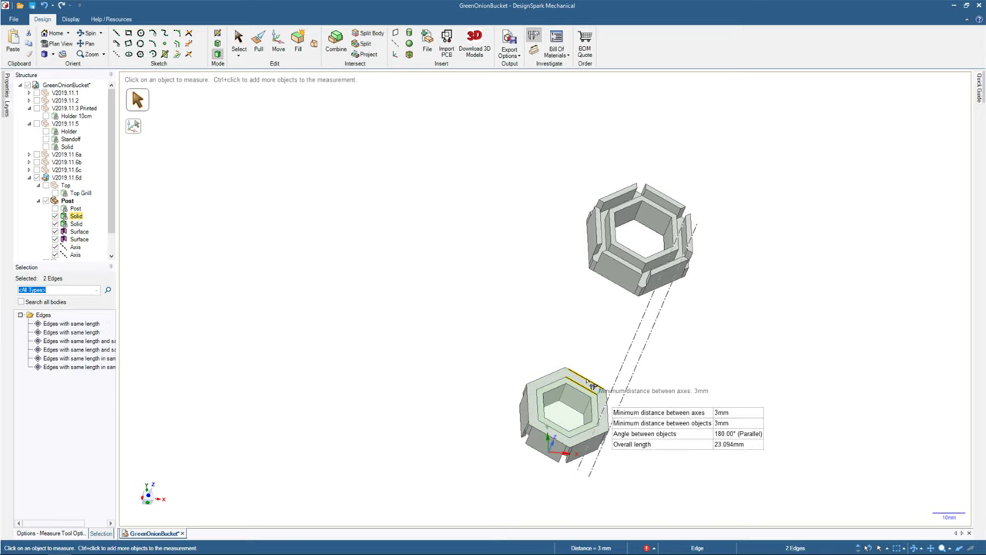
left_click(597, 343)
scroll(597, 343, "up", 2)
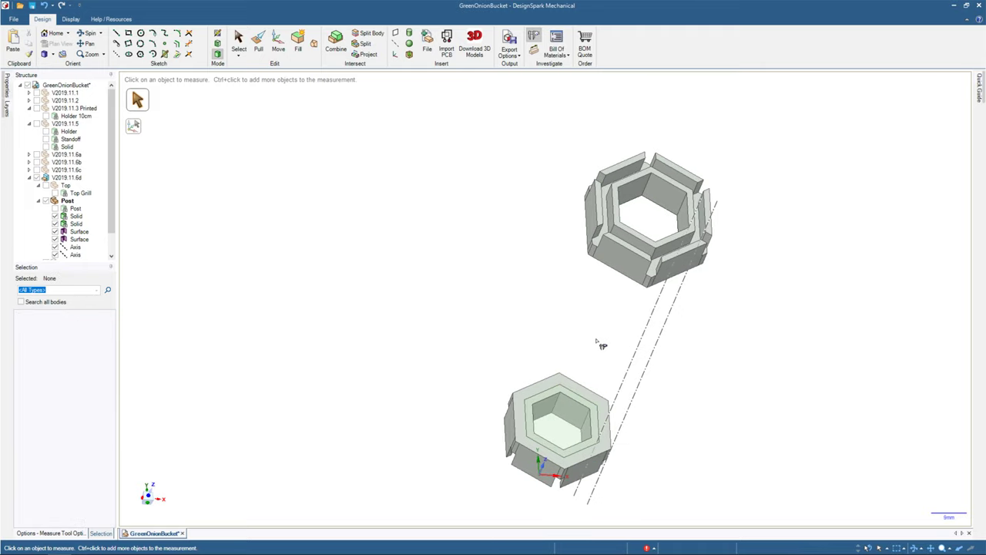
key("v")
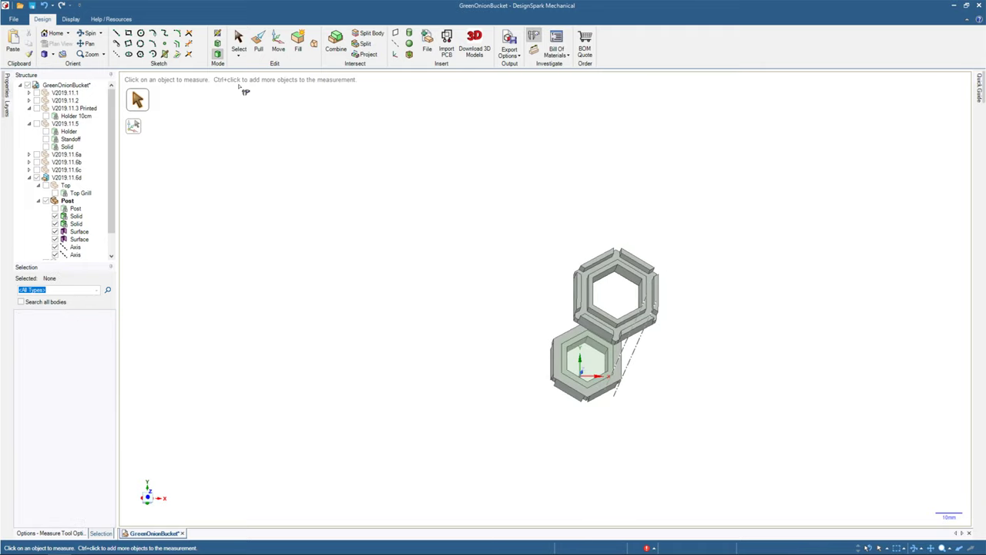
left_click(140, 54)
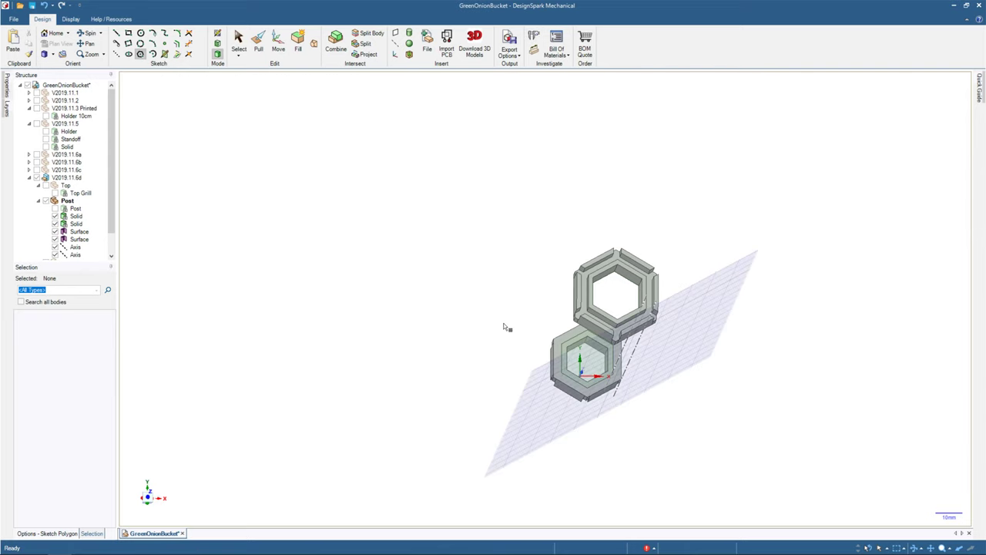
key("v")
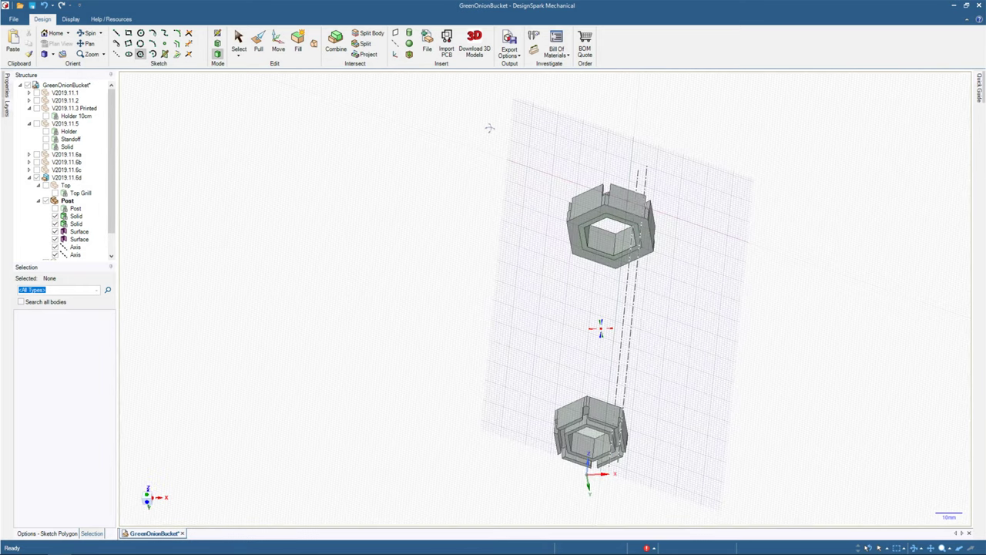
mouse_move(489, 128)
middle_mouse_down()
mouse_move(468, 334)
mouse_move(488, 118)
middle_mouse_up()
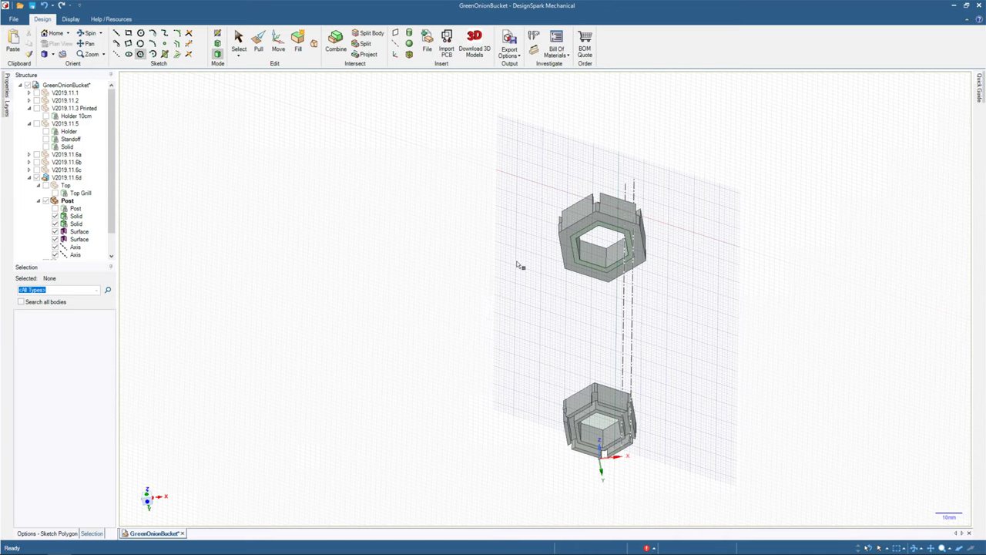
middle_click_drag(517, 265, 518, 270)
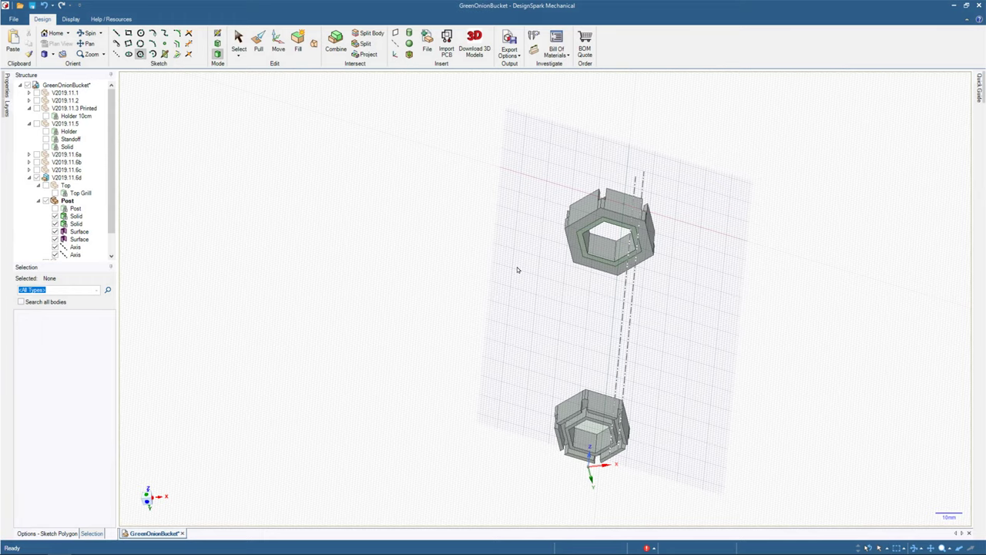
mouse_move(518, 269)
middle_mouse_down()
mouse_move(510, 443)
mouse_move(493, 463)
middle_mouse_up()
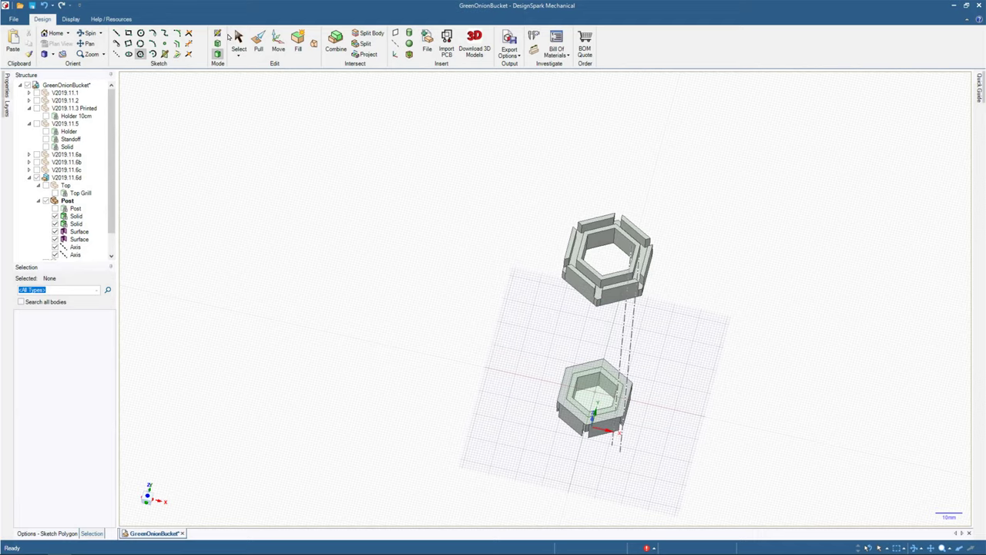
Delete the 19 mm hexagon surface from the flat face of the Top connector.
left_click(238, 39)
left_click(597, 368)
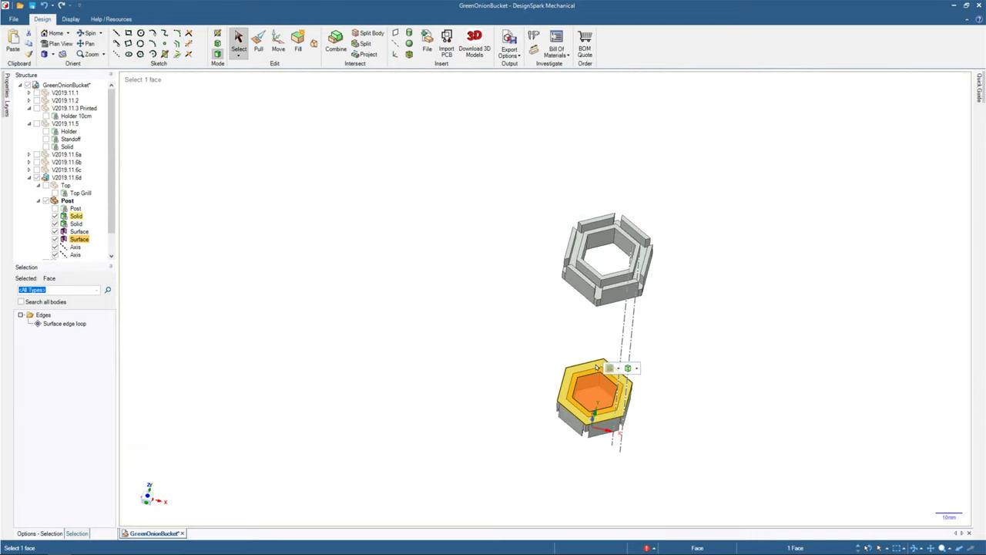
key("Delete")
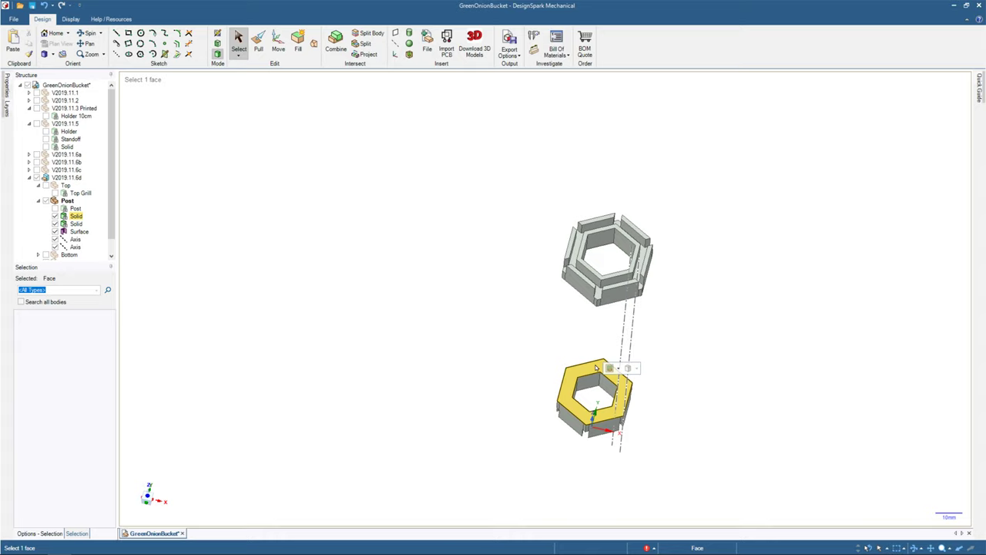
left_click(499, 341)
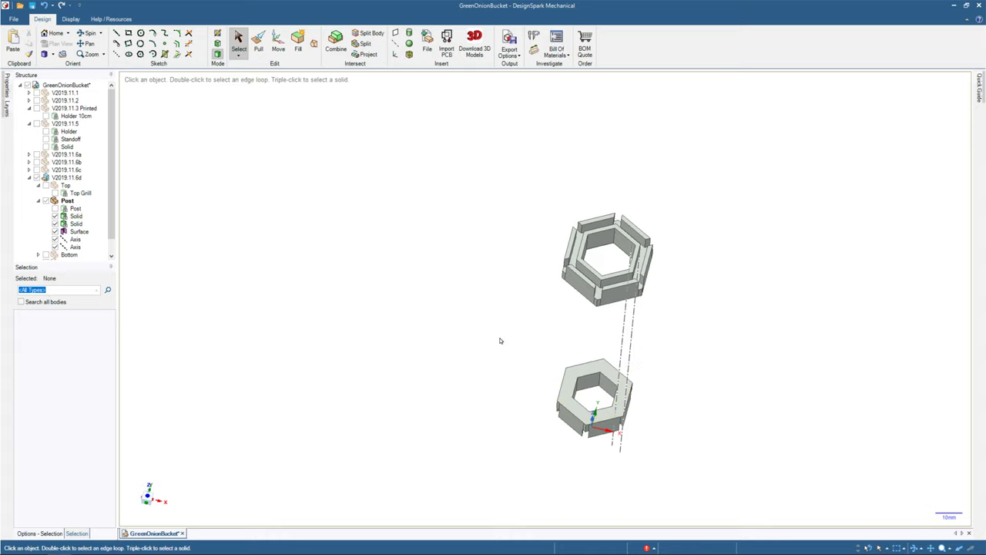
Sketch a 19 mm six-sided polygon at 0°, centred on the origin, on the flat face of the connector nearest the origin.
mouse_move(499, 340)
middle_mouse_down()
mouse_move(485, 257)
mouse_move(500, 186)
mouse_move(482, 345)
middle_mouse_up()
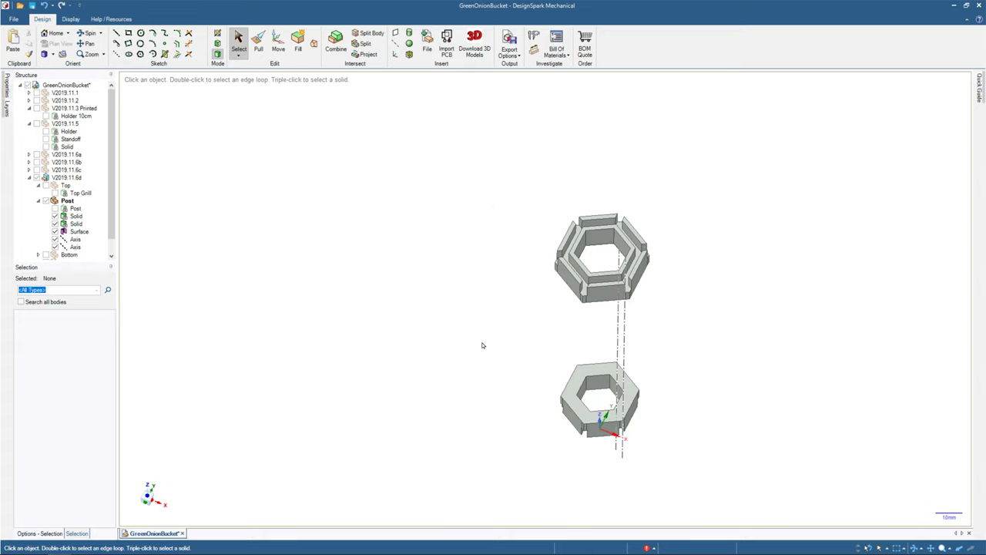
middle_click_drag(482, 345, 482, 205)
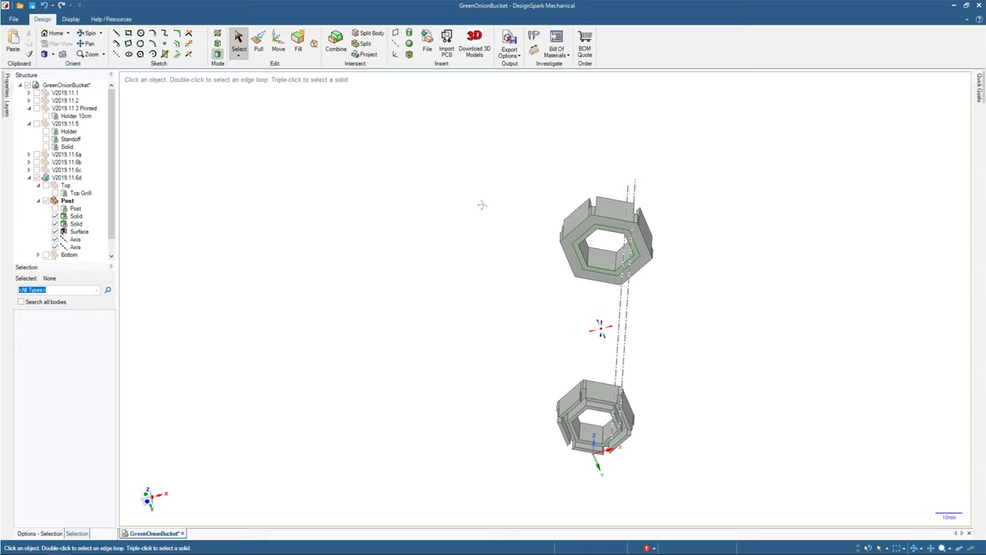
middle_click_drag(482, 205, 439, 330)
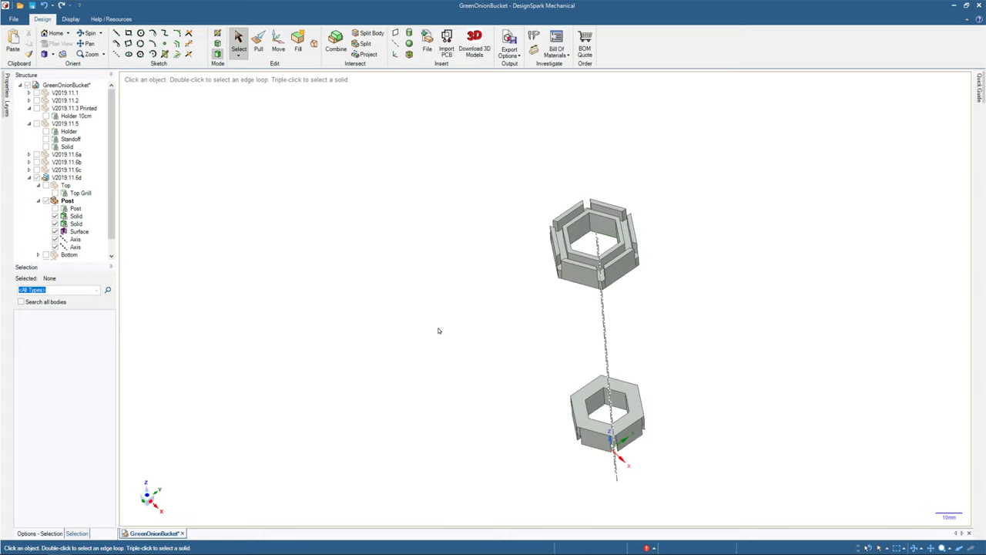
left_click(592, 397)
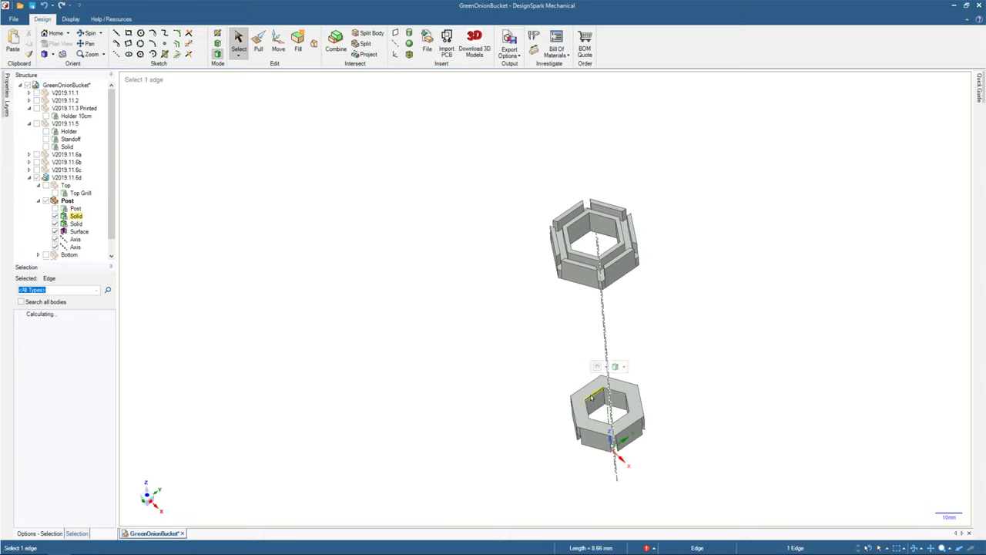
left_click(129, 54)
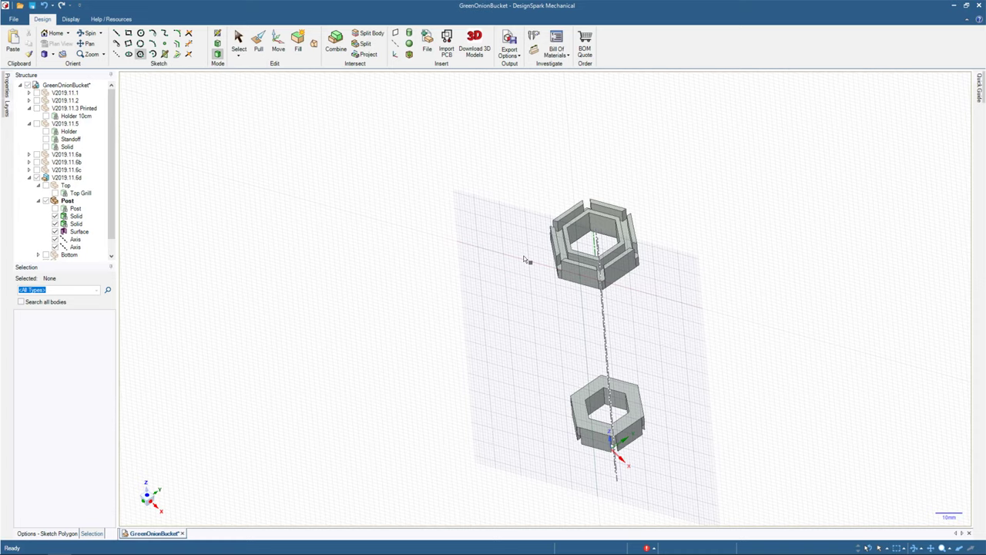
left_click(587, 423)
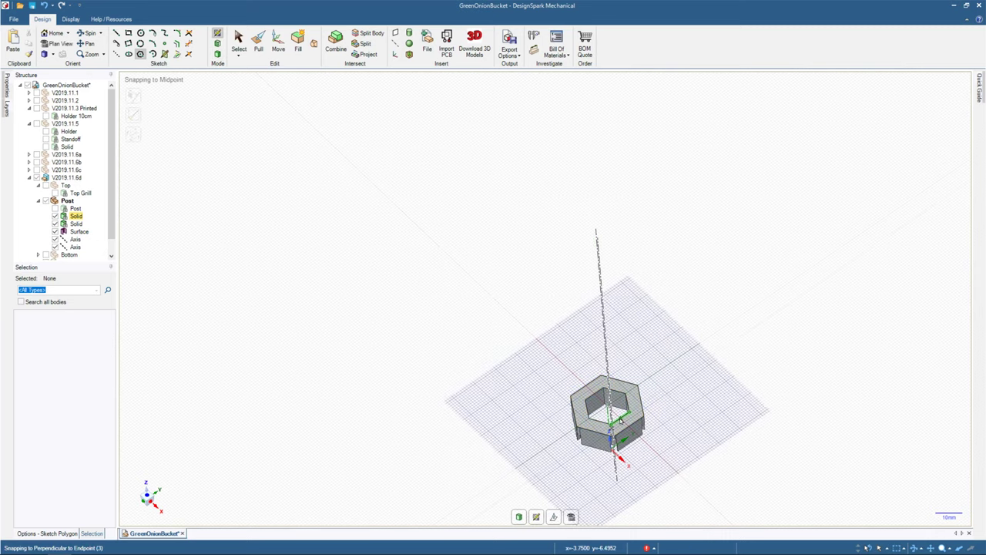
scroll(621, 420, "up", 1)
scroll(621, 420, "up", 2)
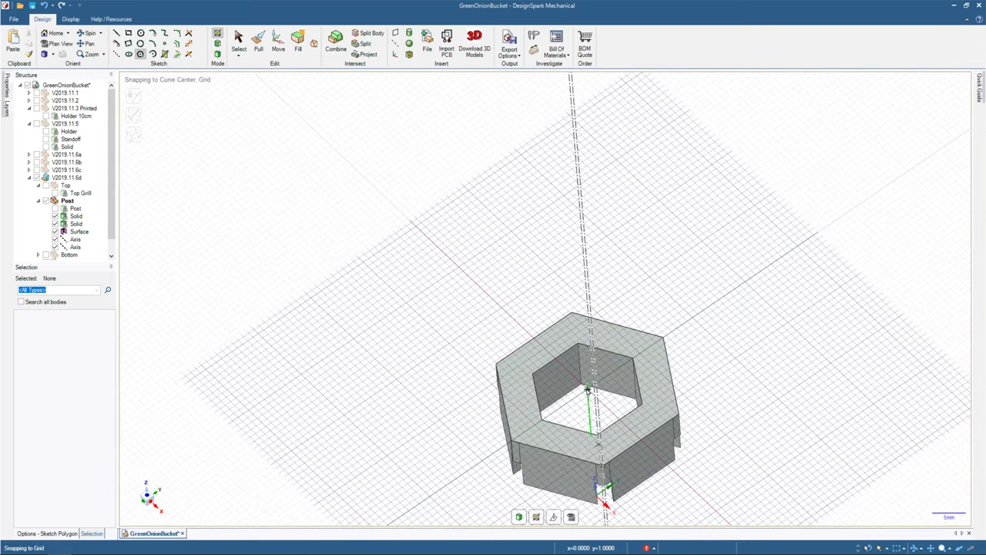
scroll(587, 389, "up", 2)
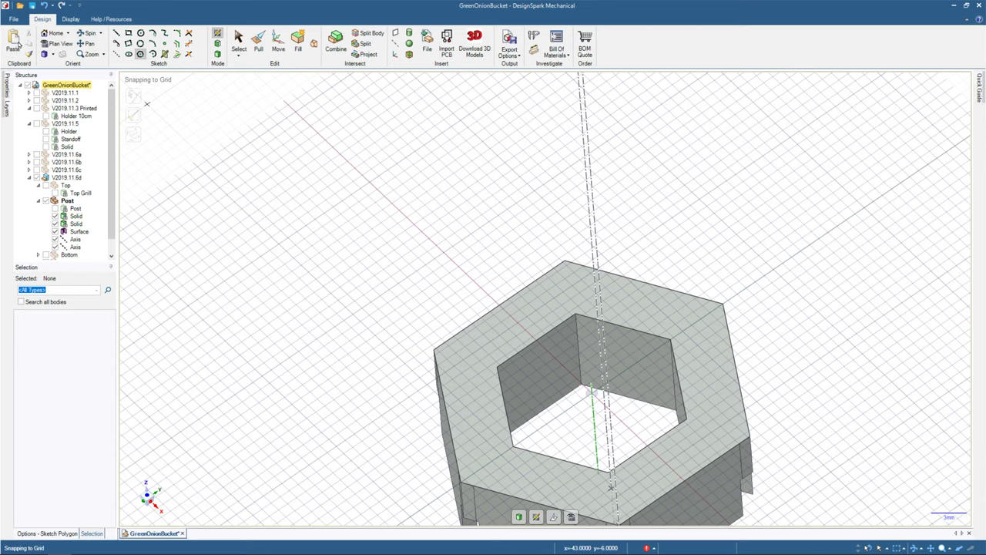
left_click(60, 43)
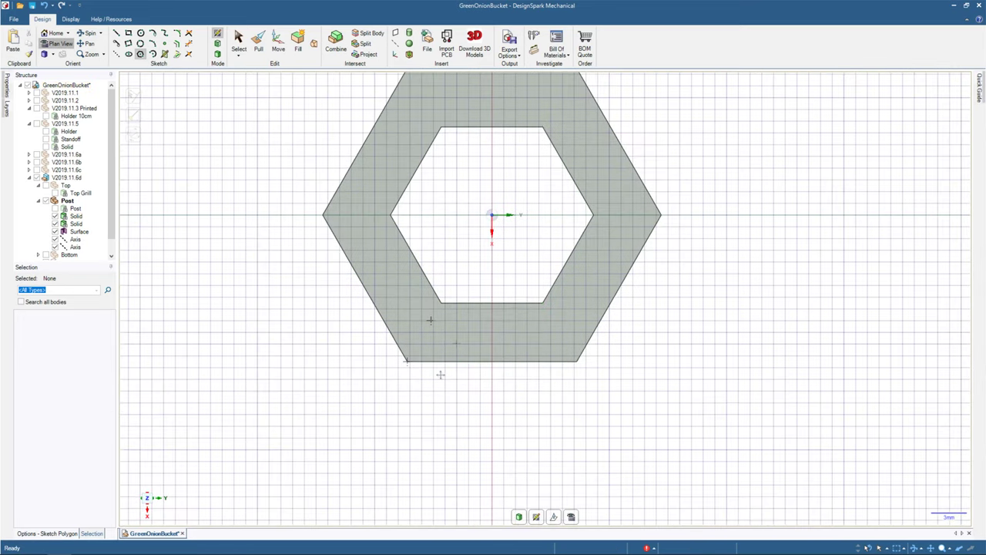
scroll(465, 287, "down", 1)
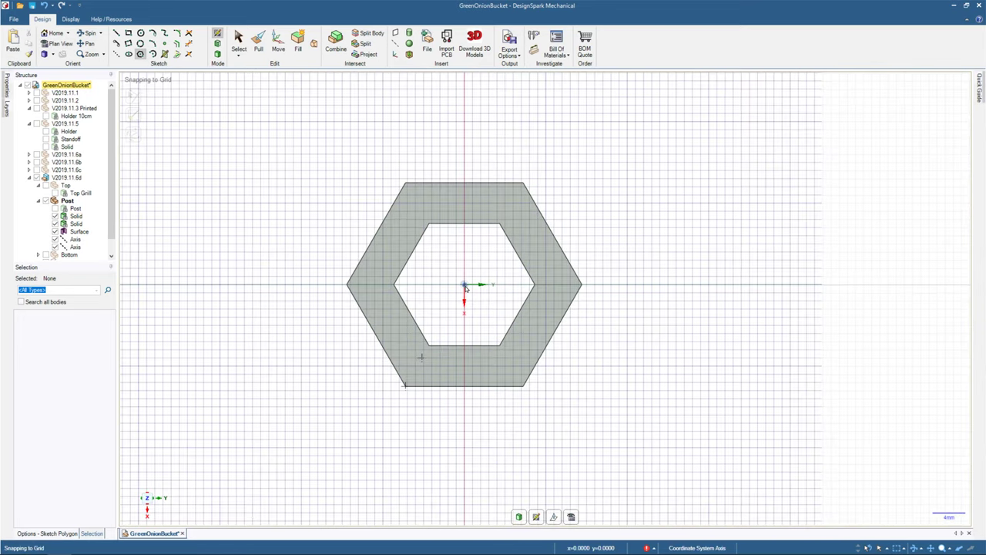
left_click(465, 286)
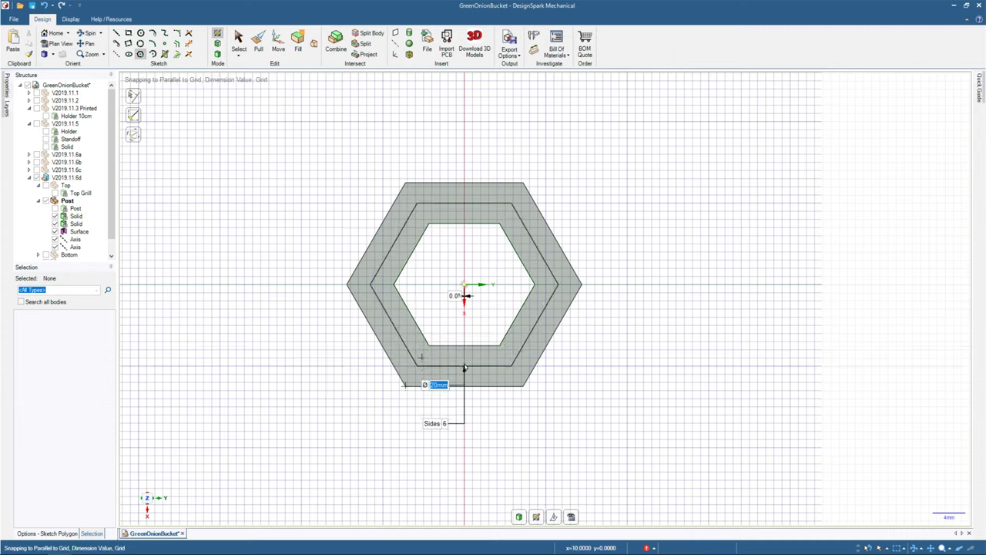
type("19")
key("Tab")
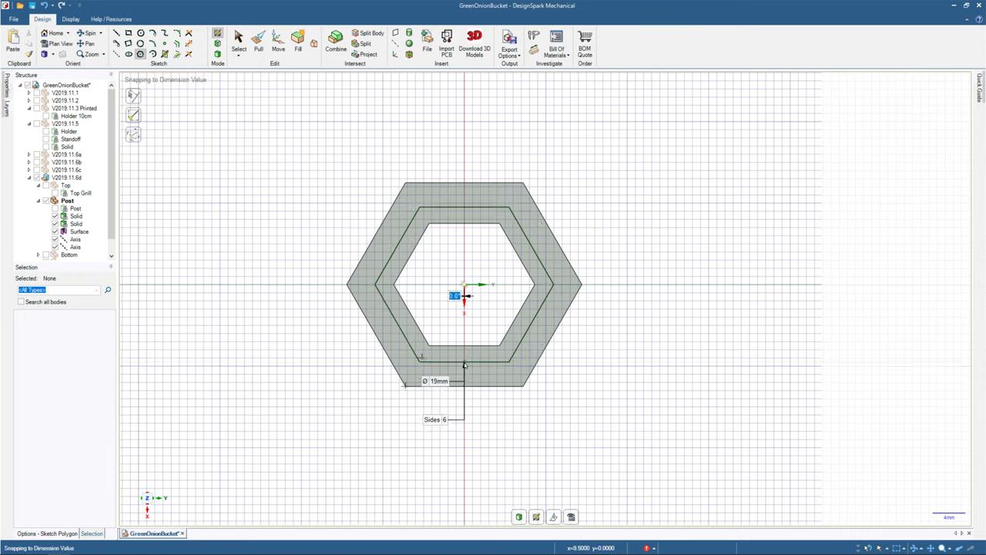
key("Return")
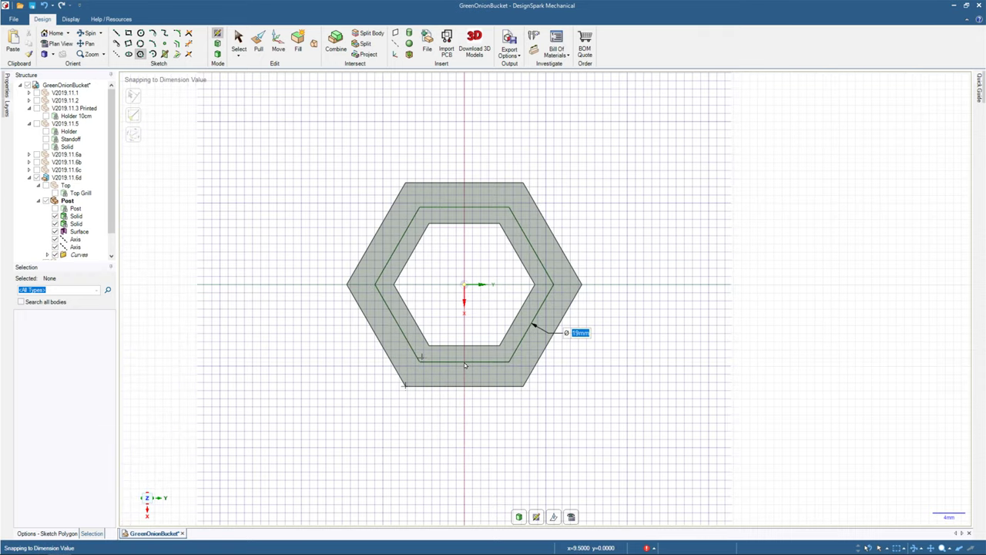
Measure the 19 mm hexagon curve against the connector's parallel inner edge.
key("s")
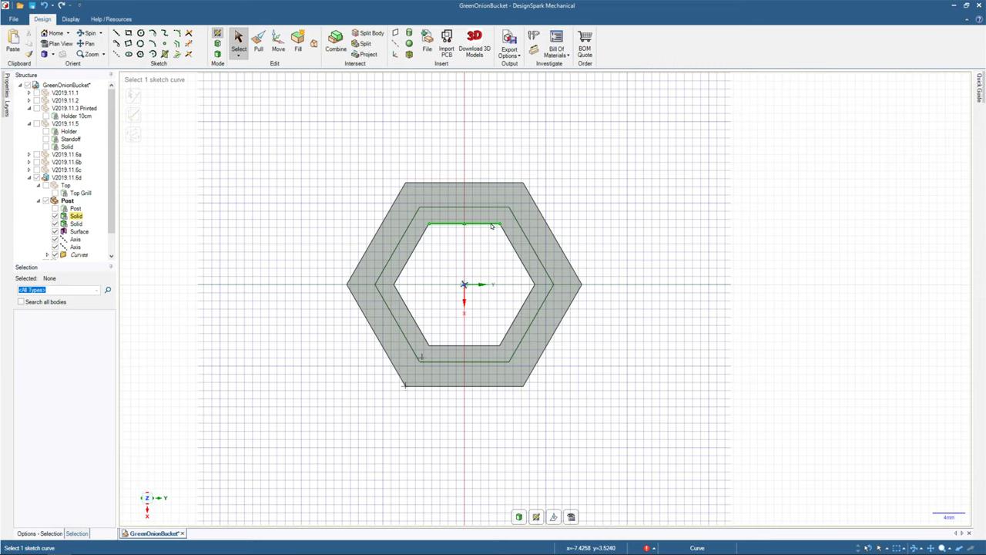
left_click(490, 207)
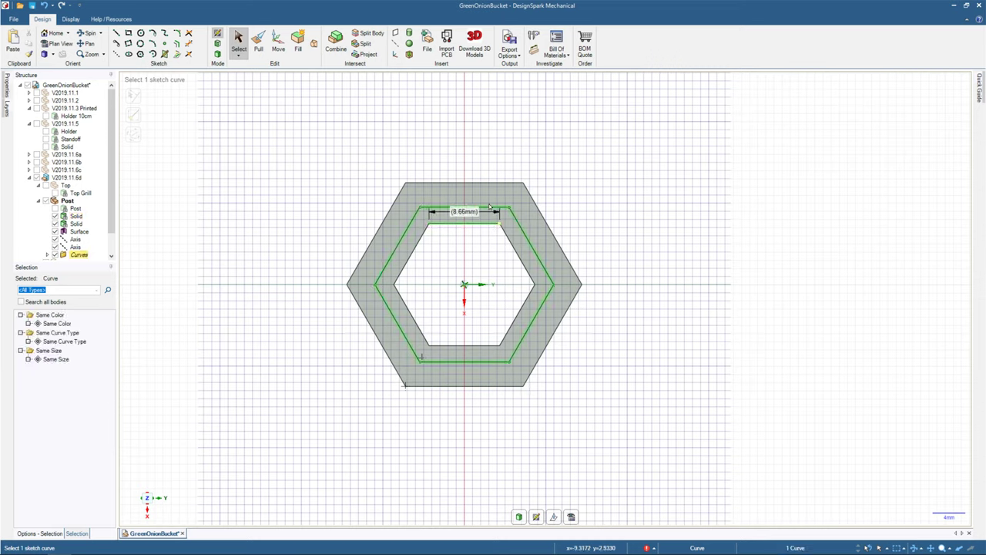
left_click(553, 284)
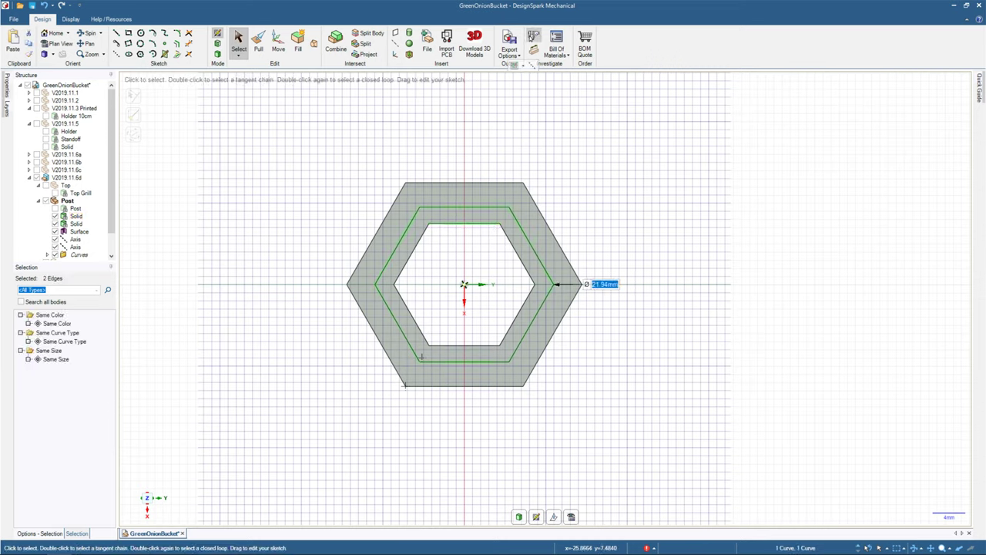
left_click(533, 39)
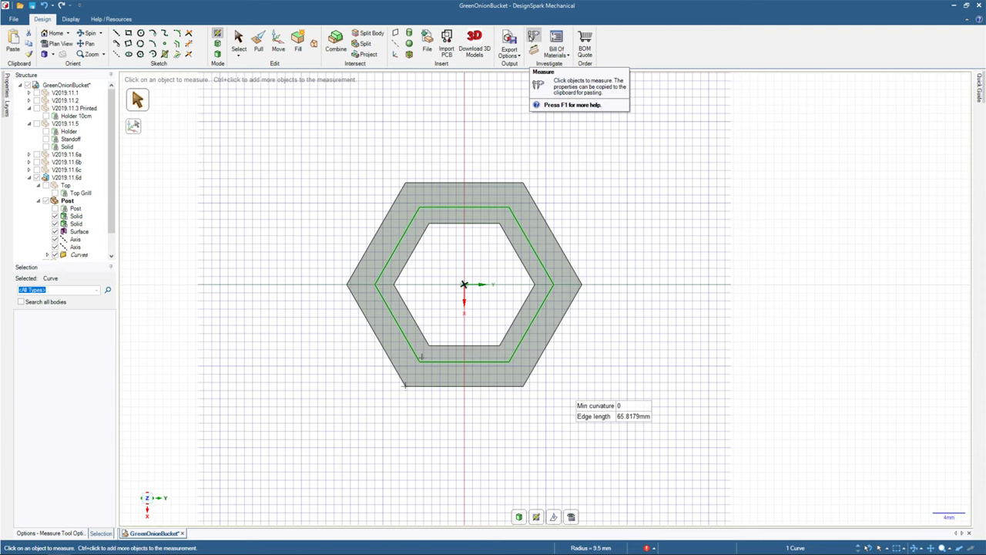
middle_click_drag(422, 356, 557, 159)
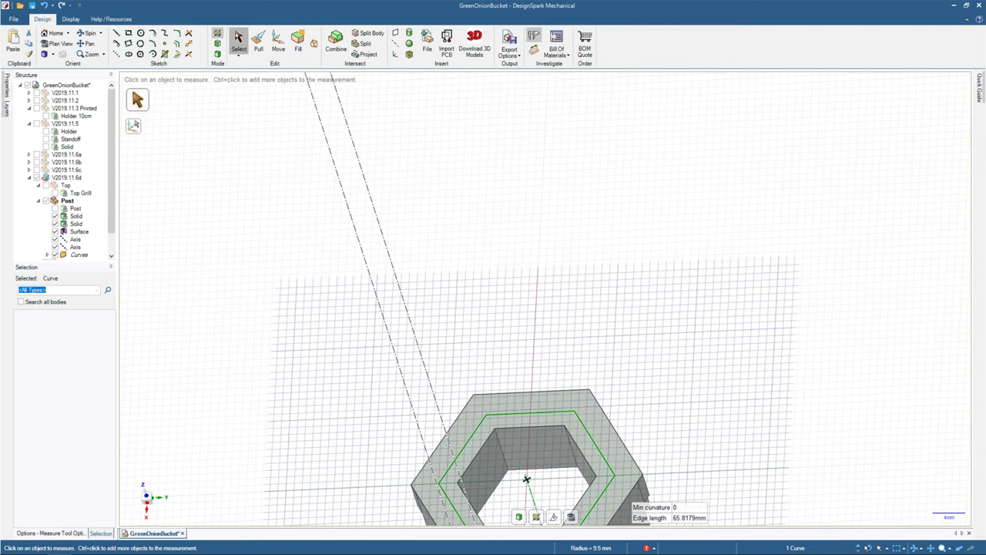
left_click(239, 43)
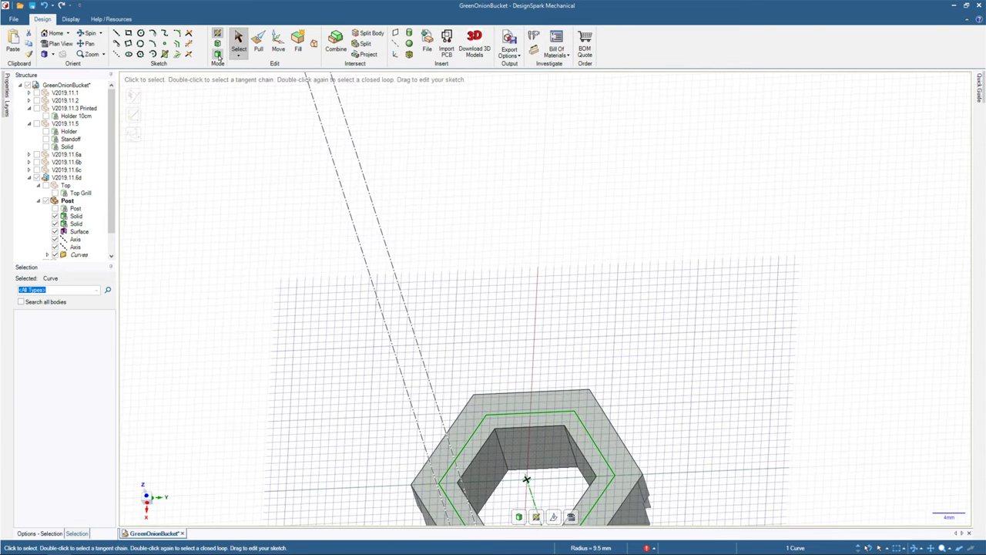
Convert the 19 mm hexagon sketch into a surface and sketch a concentric 15 mm hexagon matching the connector's inner opening.
left_click(218, 55)
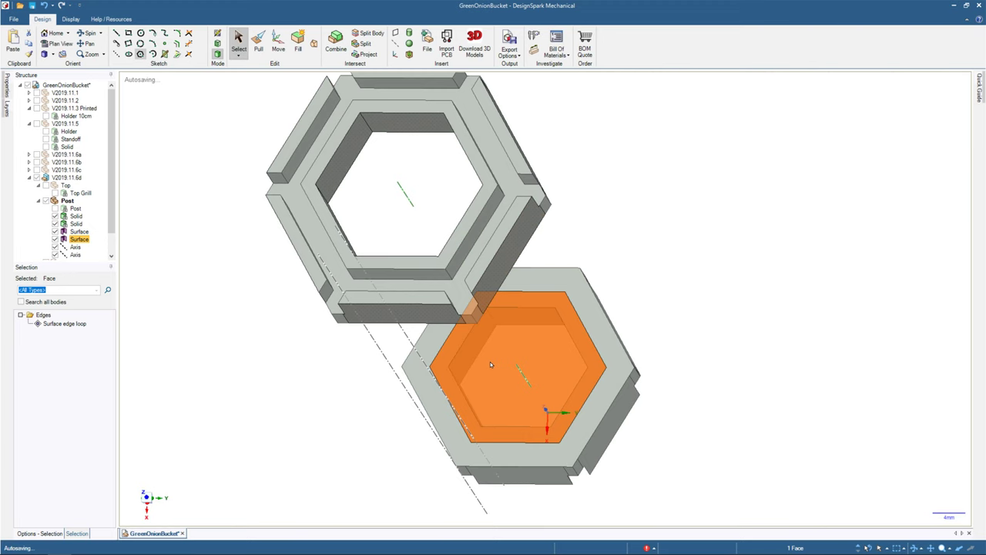
key("k")
left_click(518, 368)
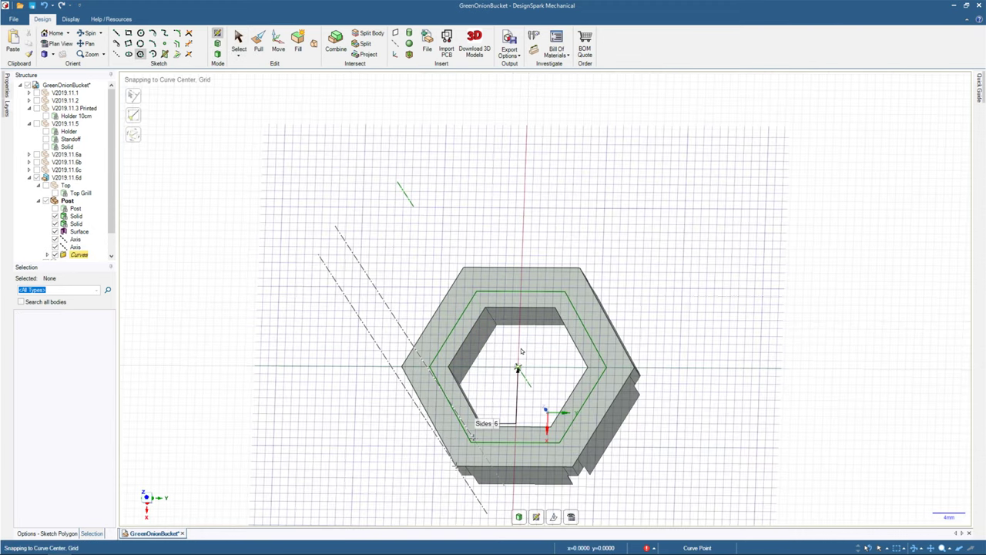
left_click(521, 306)
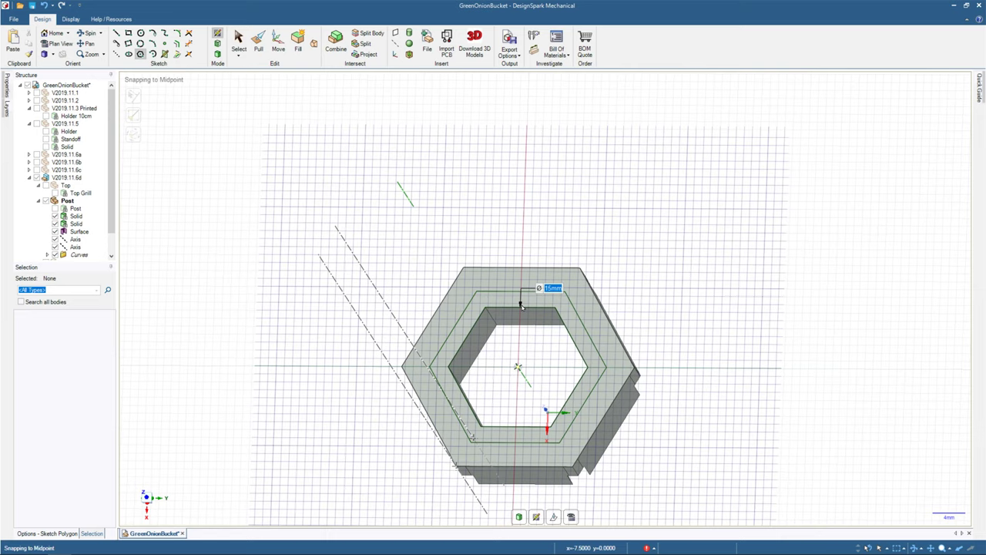
Return the sketch to 3D and delete the inner hexagonal surface, keeping the ring around the connector's opening.
left_click(242, 41)
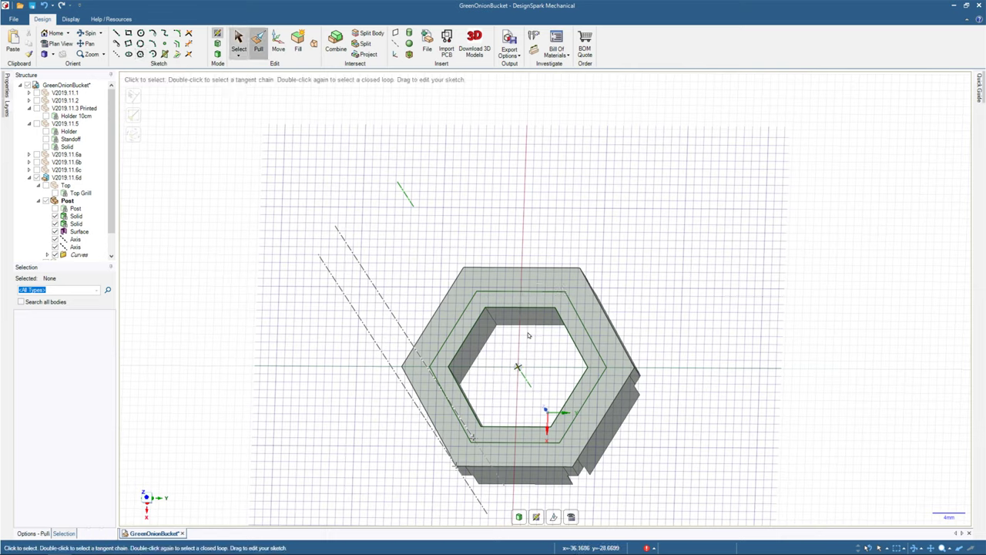
left_click(514, 336)
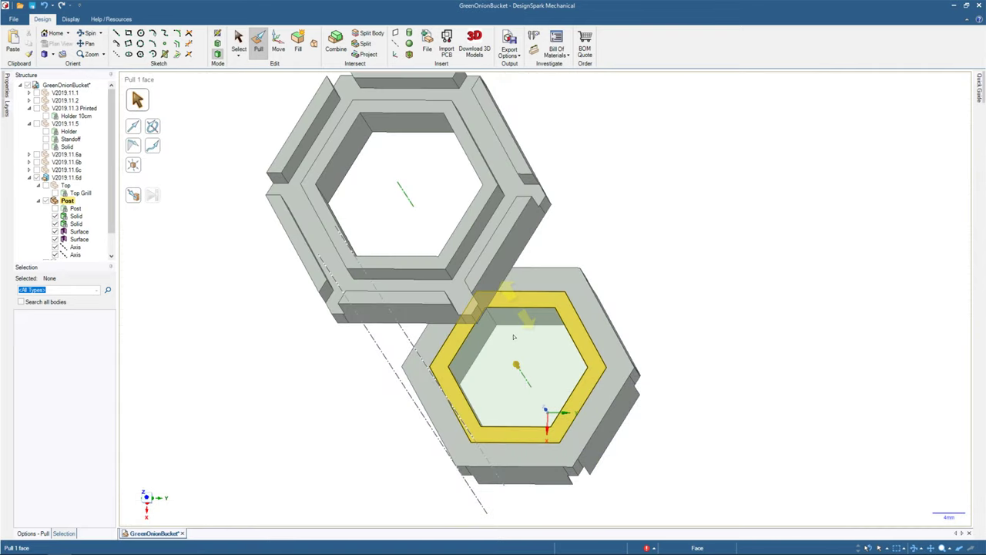
left_click(514, 337)
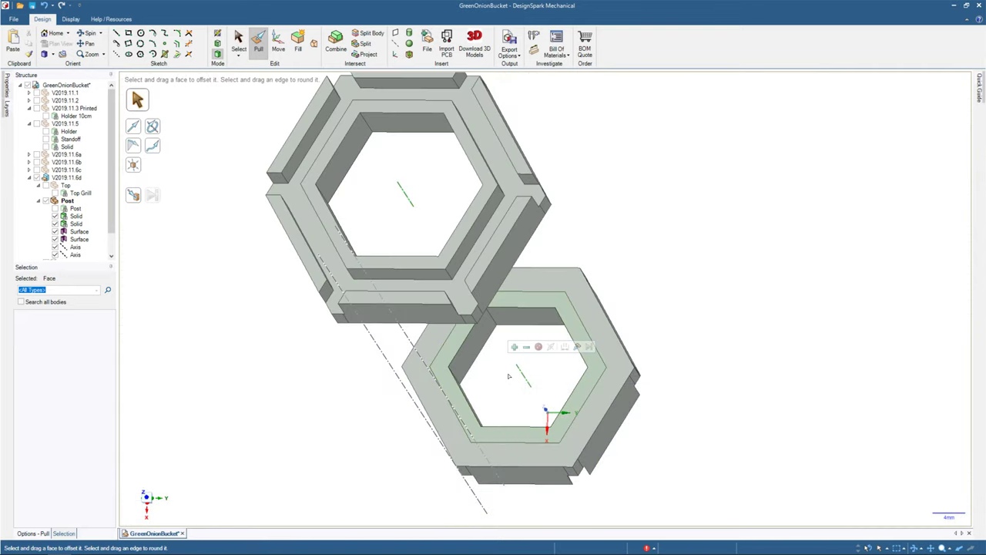
left_click(529, 300)
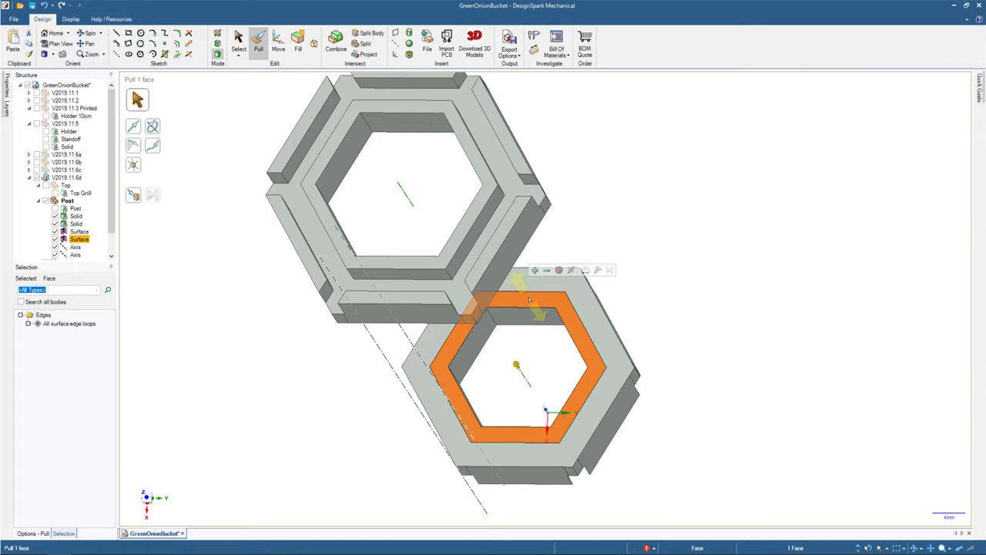
key("Escape")
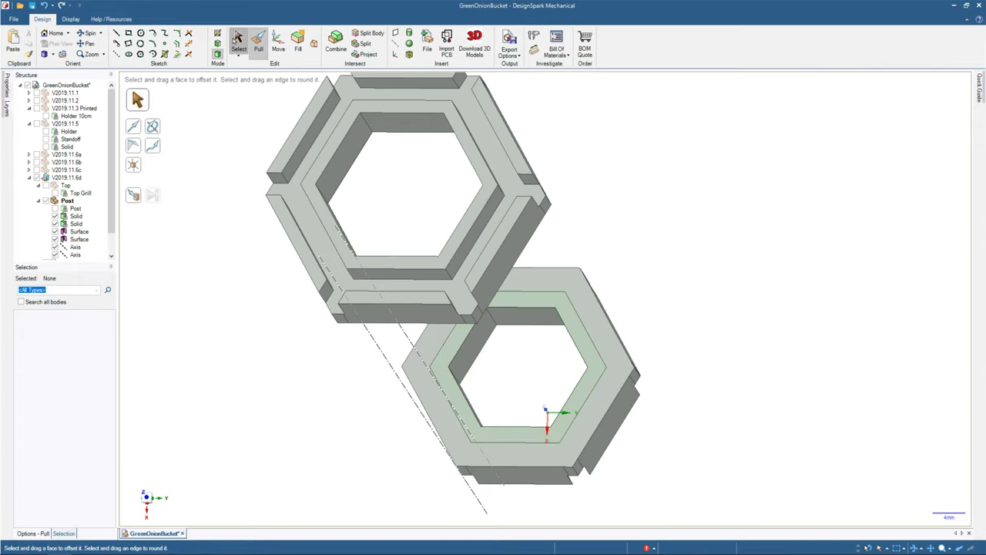
Measure the distance between the parallel inner and outer edges of the hexagonal ring surface on each connector.
left_click(236, 40)
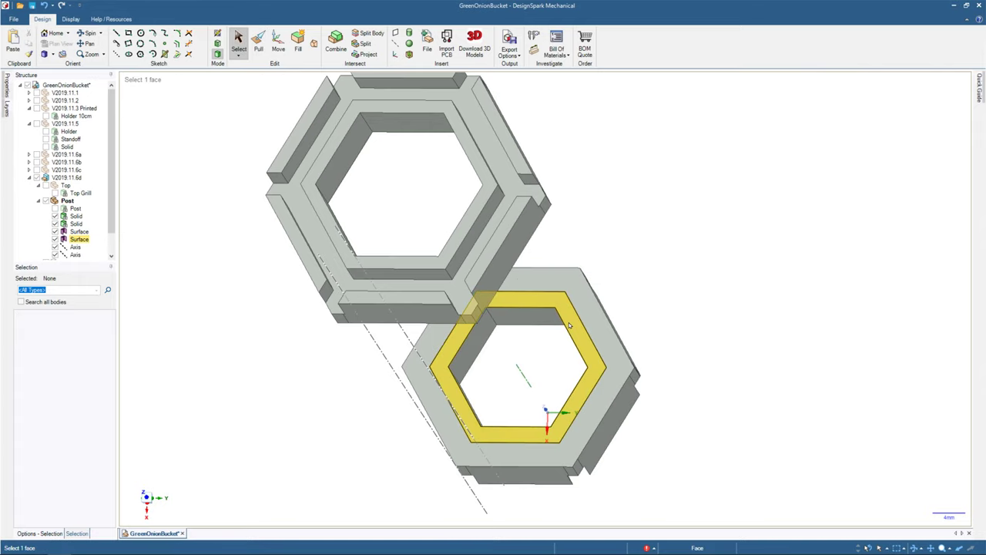
left_click(585, 330)
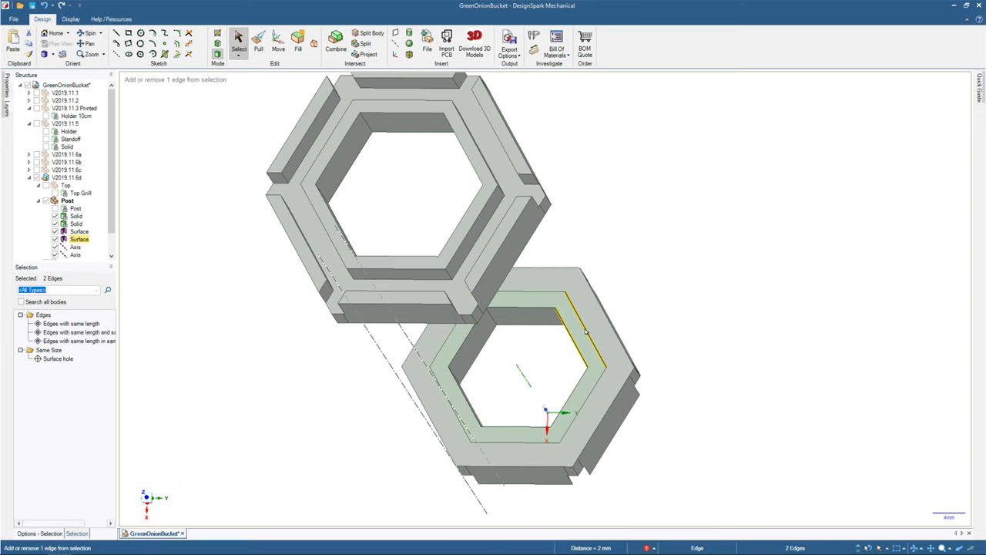
left_click(534, 37)
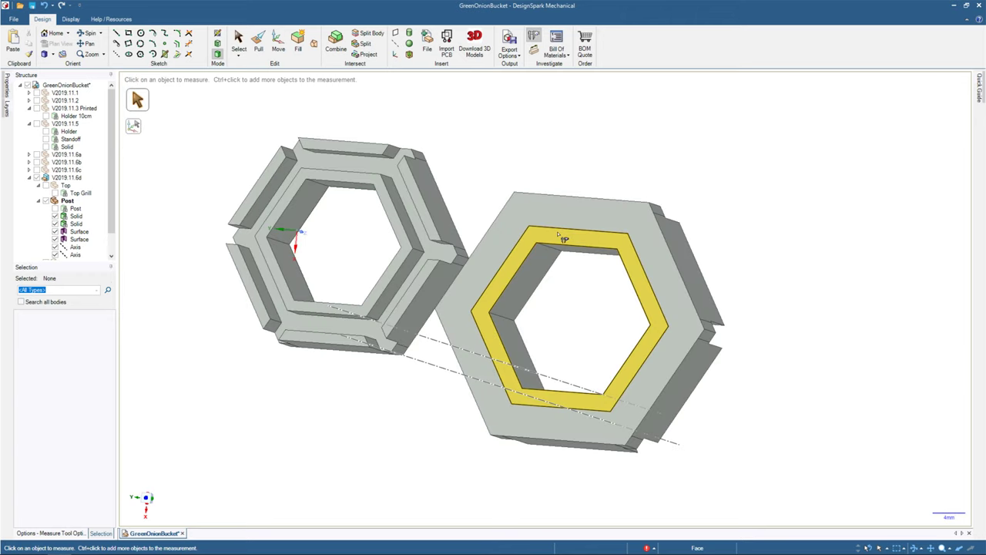
left_click(580, 249)
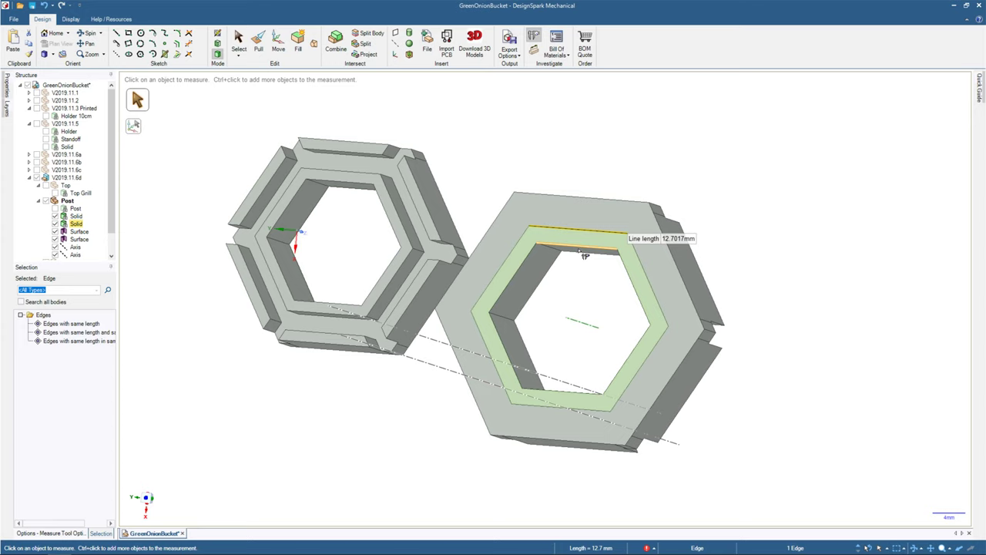
left_click(578, 229, "ctrl")
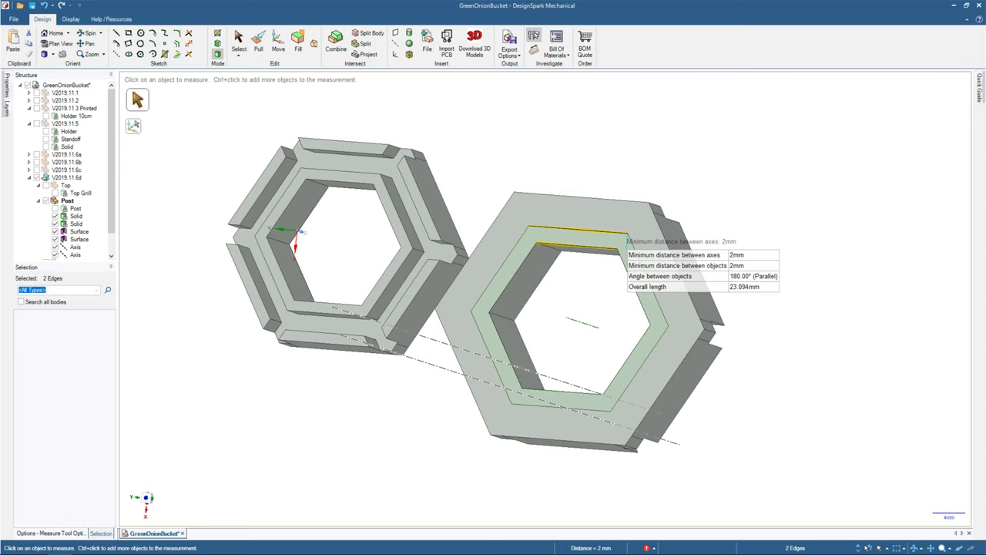
key("Escape")
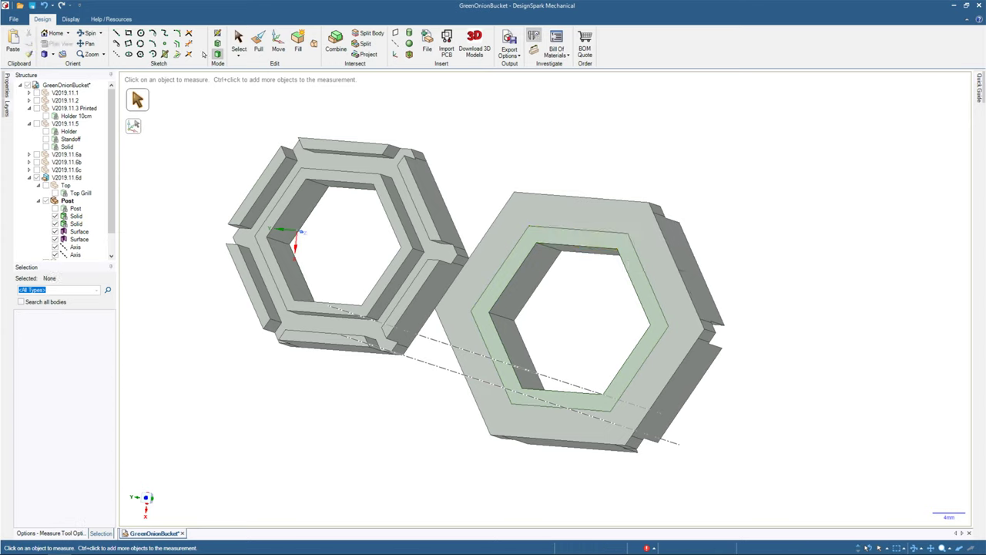
key("Escape")
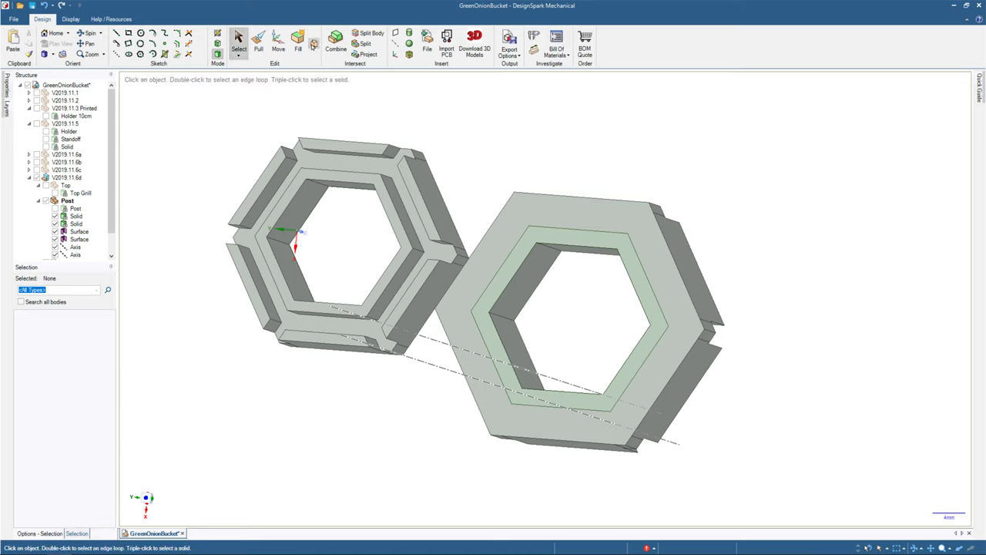
Blend the two hexagonal ring surfaces on the facing connectors into a hollow hexagonal solid and complete the blend.
left_click(314, 44)
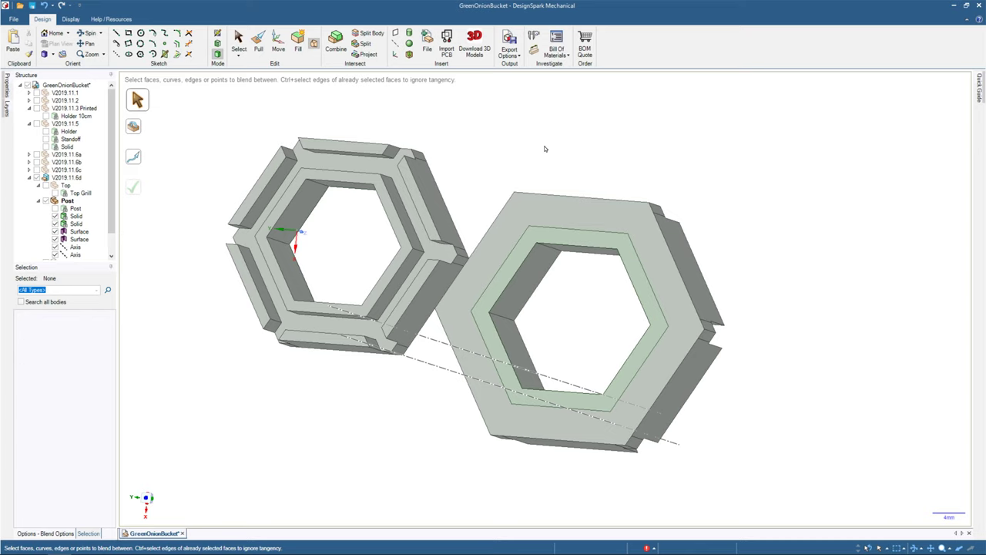
middle_click_drag(545, 149, 463, 284)
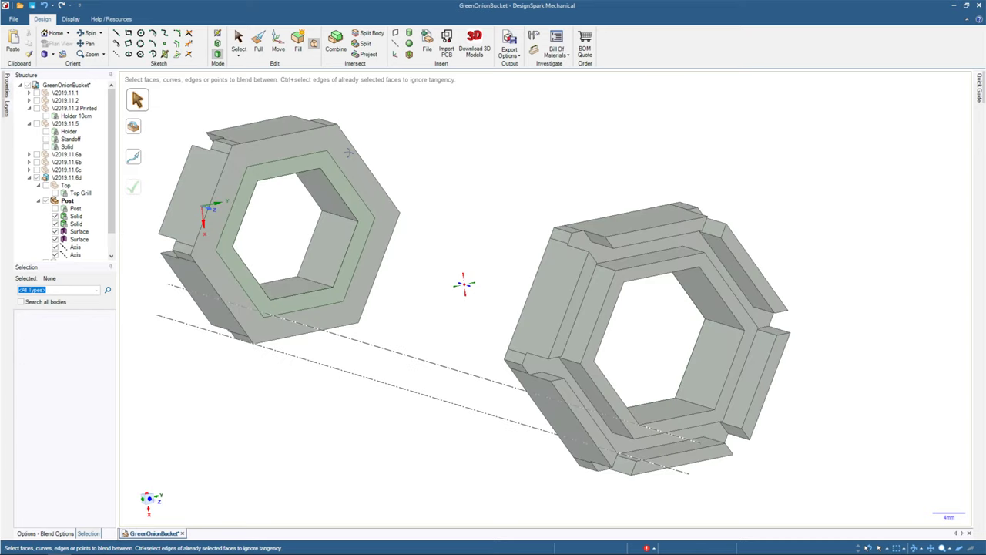
left_click(348, 154)
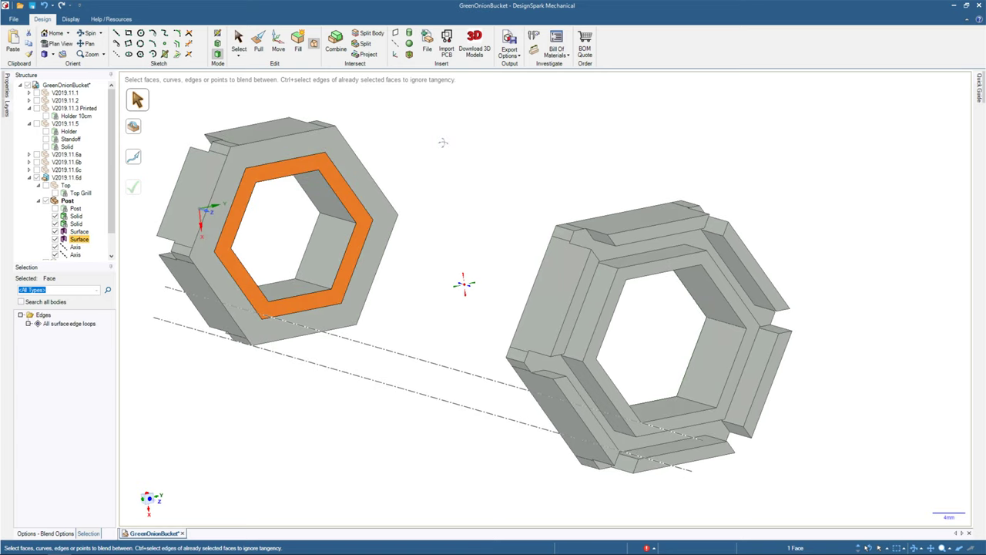
middle_click_drag(443, 141, 599, 157)
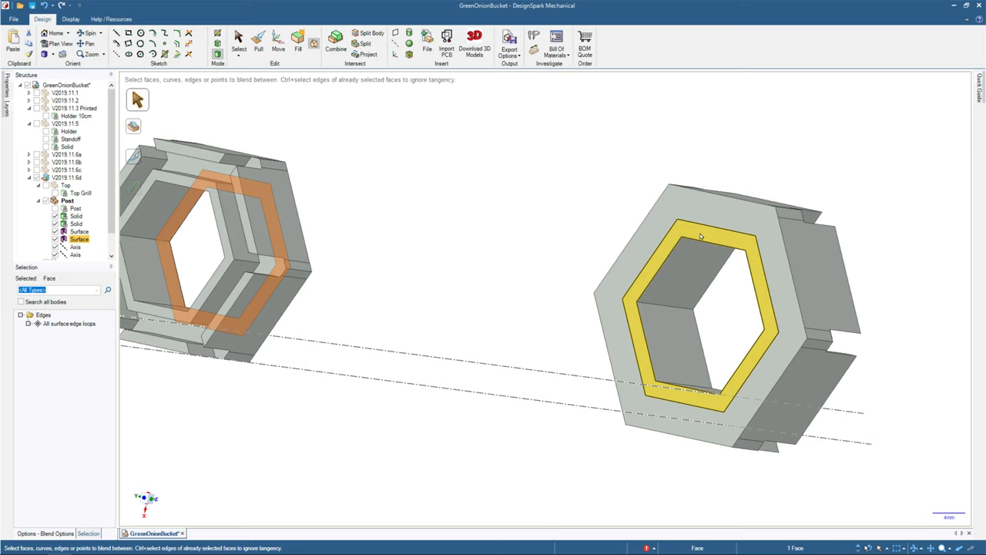
middle_click_drag(701, 236, 239, 199)
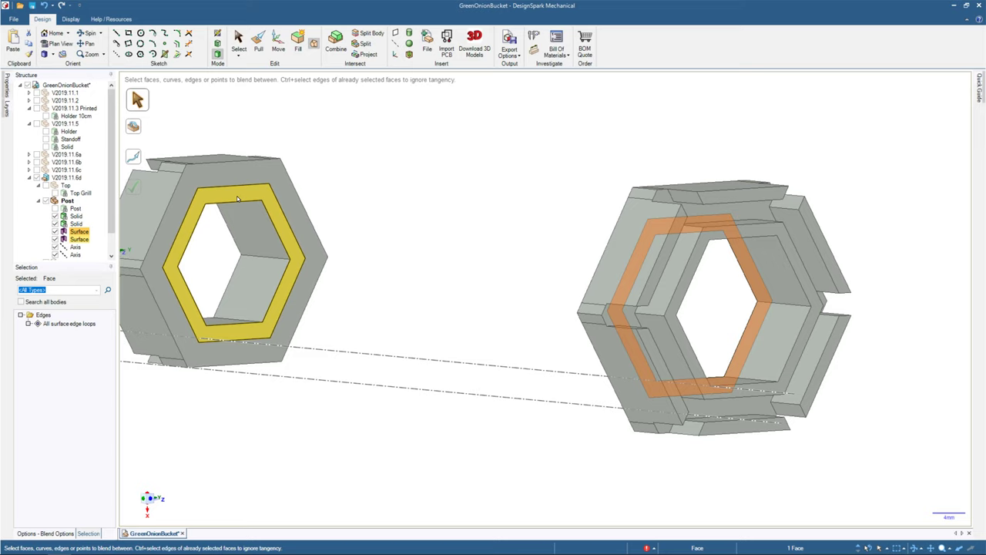
left_click(237, 199, "ctrl")
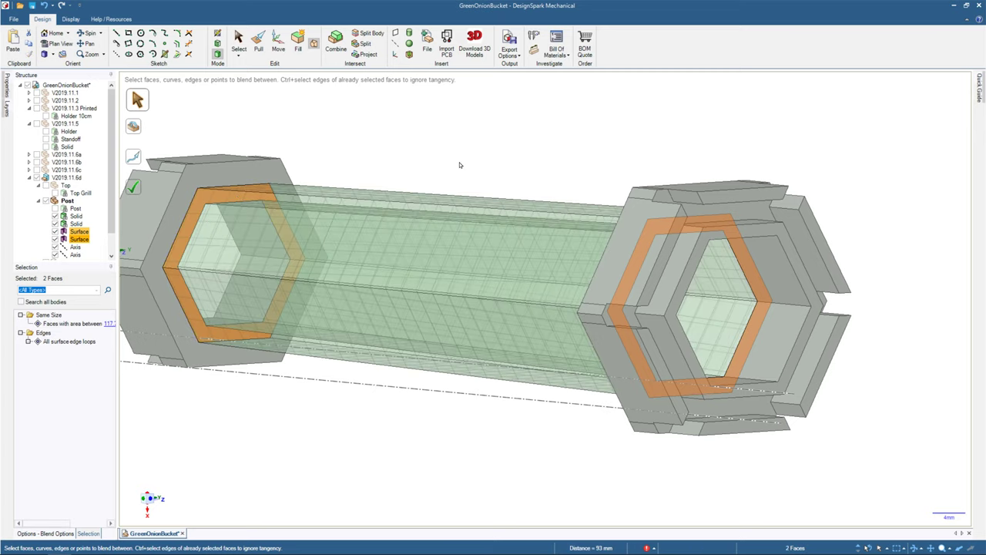
mouse_move(460, 165)
middle_mouse_down()
mouse_move(451, 148)
mouse_move(623, 141)
mouse_move(520, 158)
mouse_move(545, 316)
mouse_move(655, 245)
mouse_move(645, 200)
mouse_move(611, 366)
mouse_move(645, 357)
mouse_move(611, 244)
middle_mouse_up()
scroll(527, 155, "down", 3)
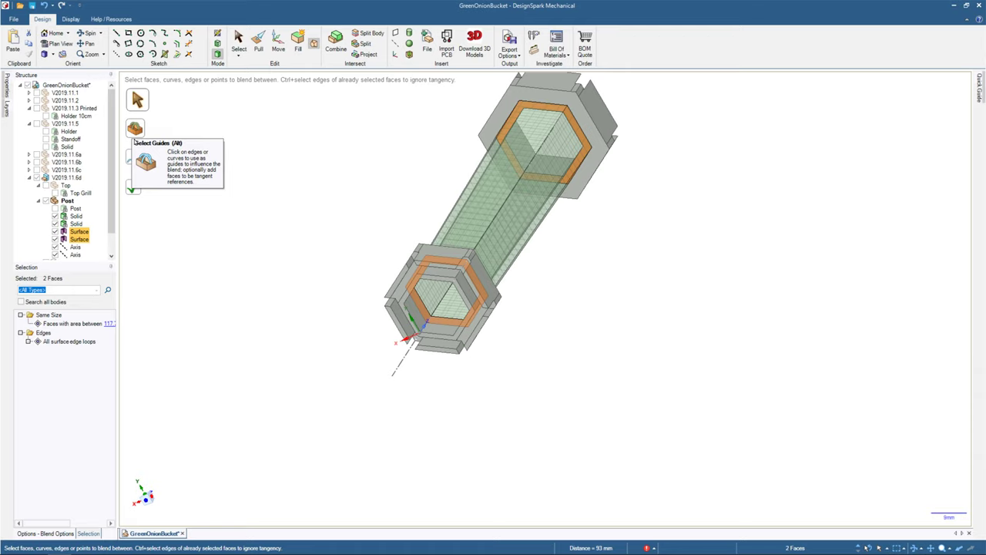
left_click(545, 222)
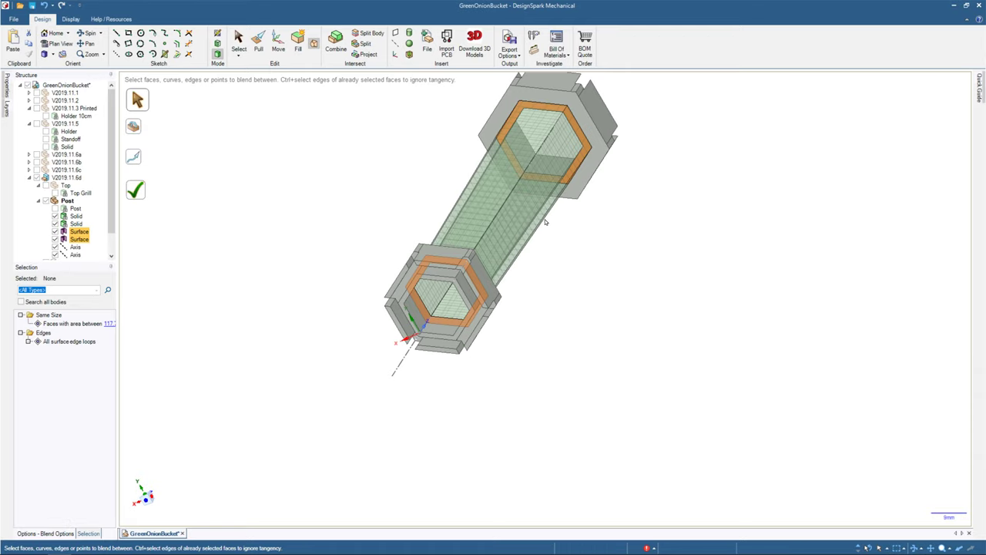
mouse_move(546, 222)
middle_mouse_down()
mouse_move(327, 262)
mouse_move(324, 157)
mouse_move(295, 89)
mouse_move(455, 100)
mouse_move(507, 246)
mouse_move(346, 232)
middle_mouse_up()
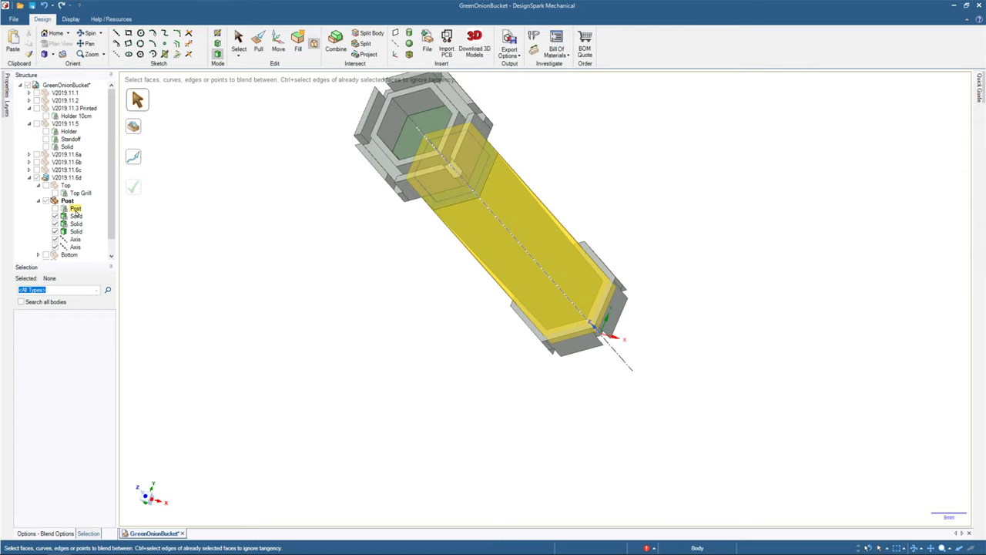
Delete both axes from the Post component and save the design.
right_click(67, 239)
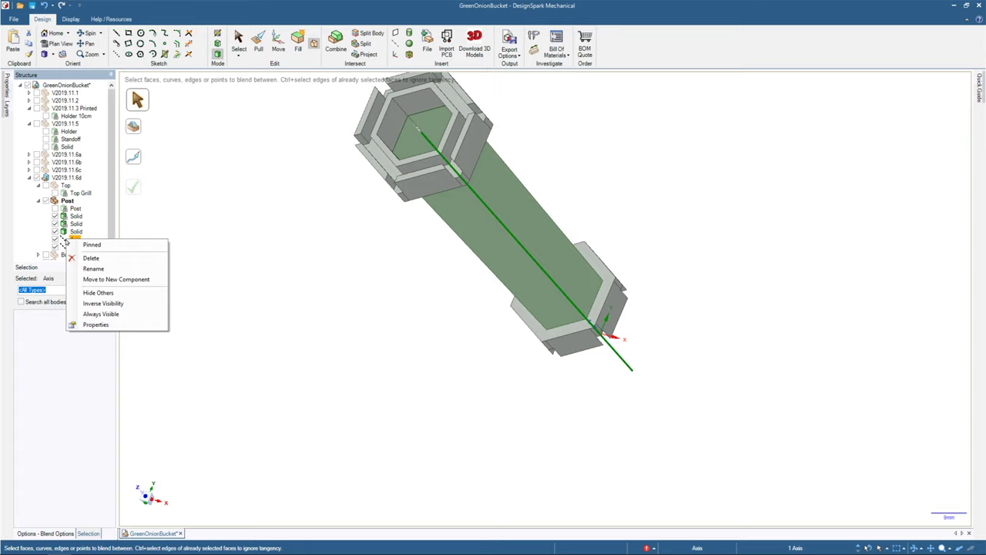
right_click(77, 239)
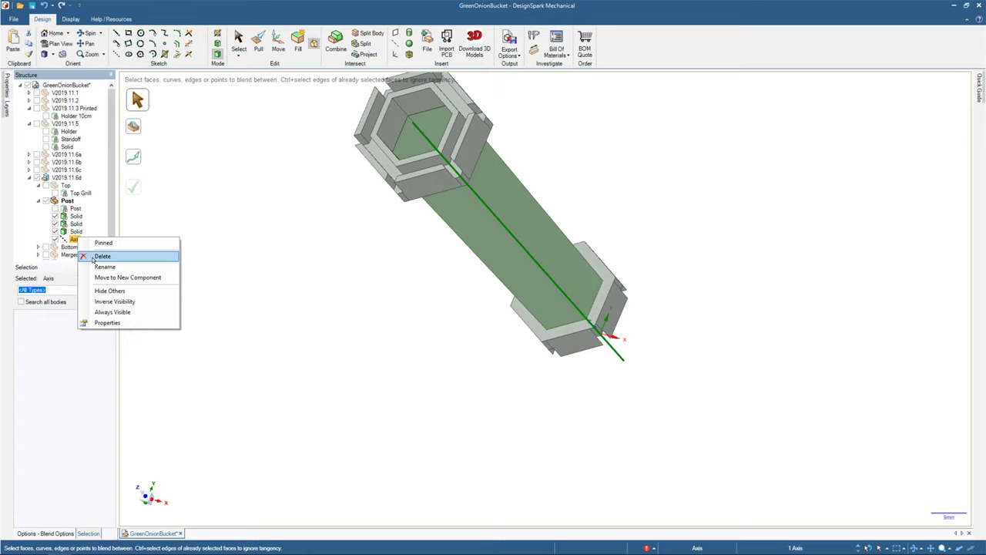
left_click(94, 257)
mouse_move(295, 265)
middle_mouse_down()
mouse_move(322, 298)
mouse_move(254, 231)
middle_mouse_up()
left_click(31, 5)
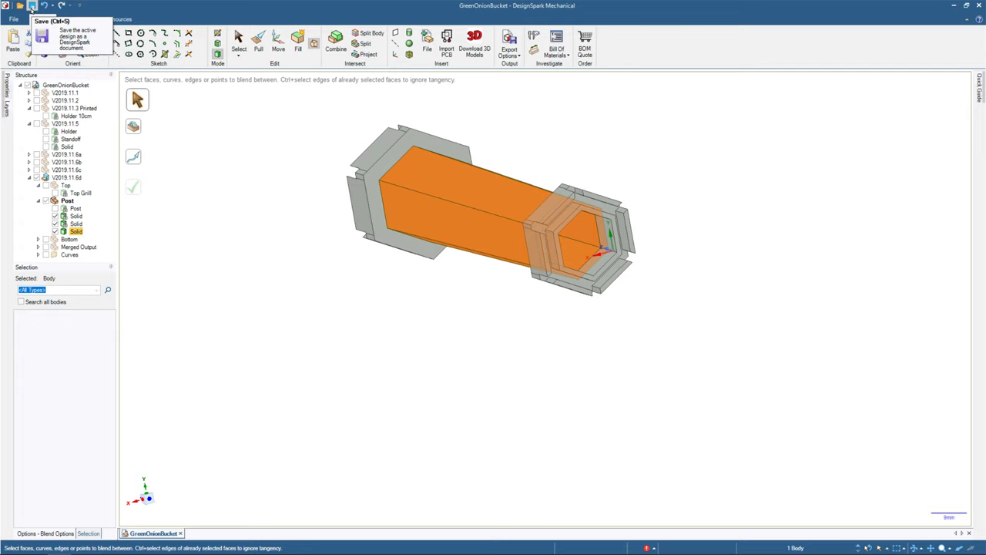
left_click(31, 6)
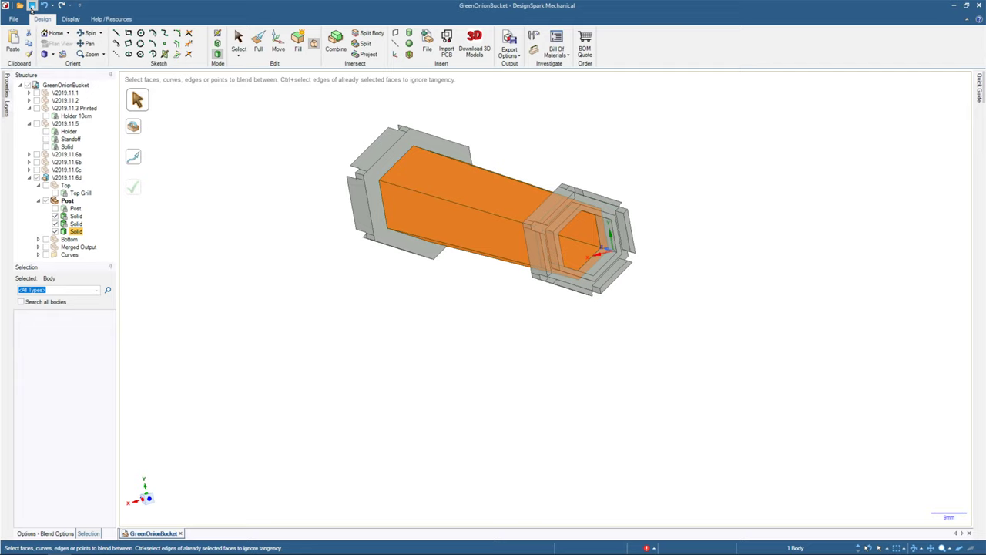